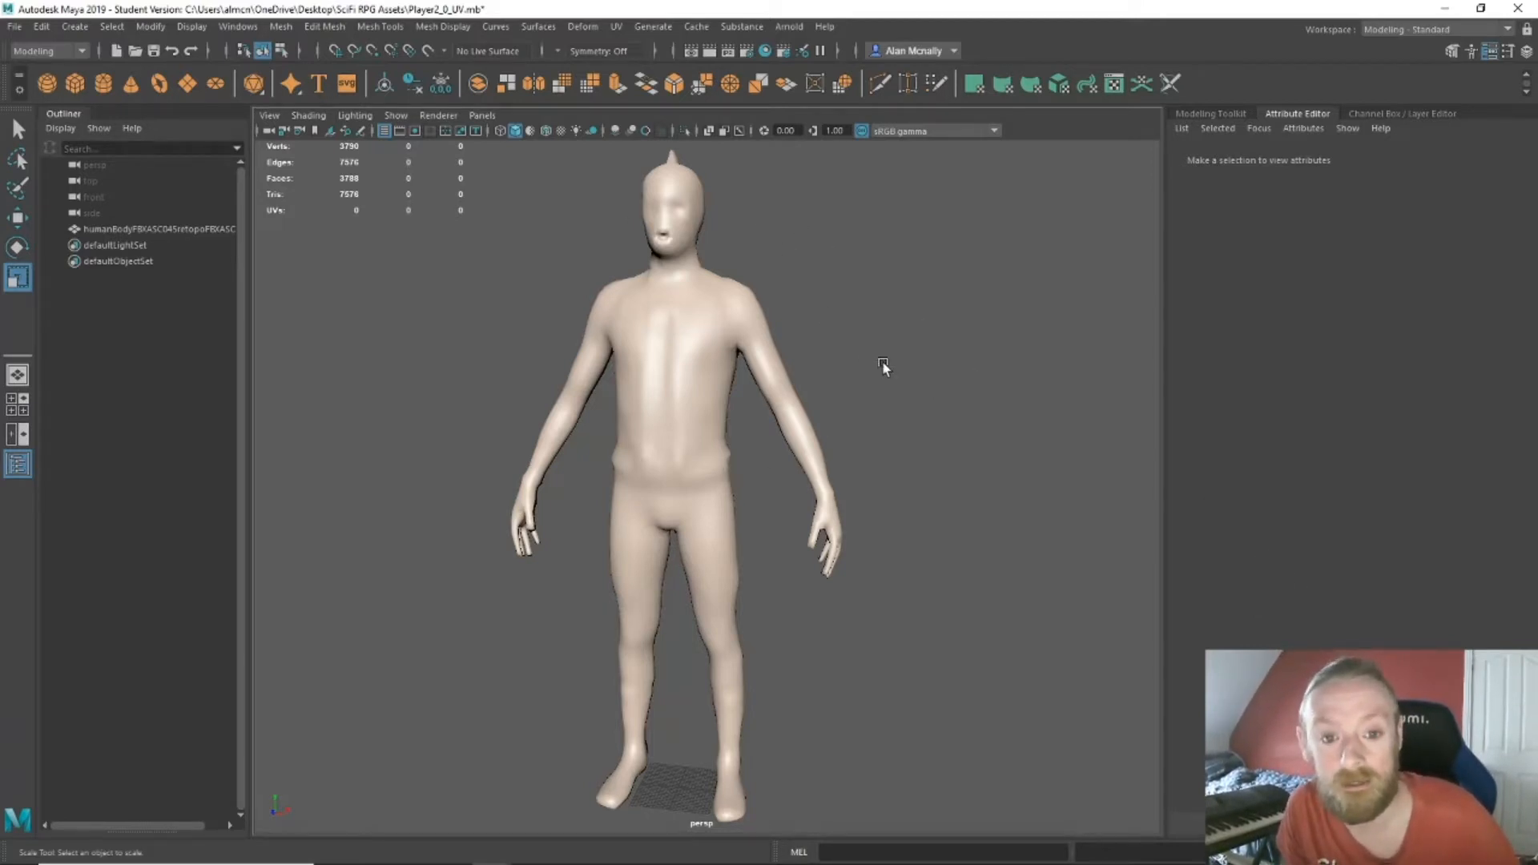
{"action": "left_click_drag", "start_coordinate": [882, 361], "coordinate": [821, 322], "text": "alt"}
{"action": "left_click_drag", "start_coordinate": [833, 424], "coordinate": [664, 285], "text": "alt"}
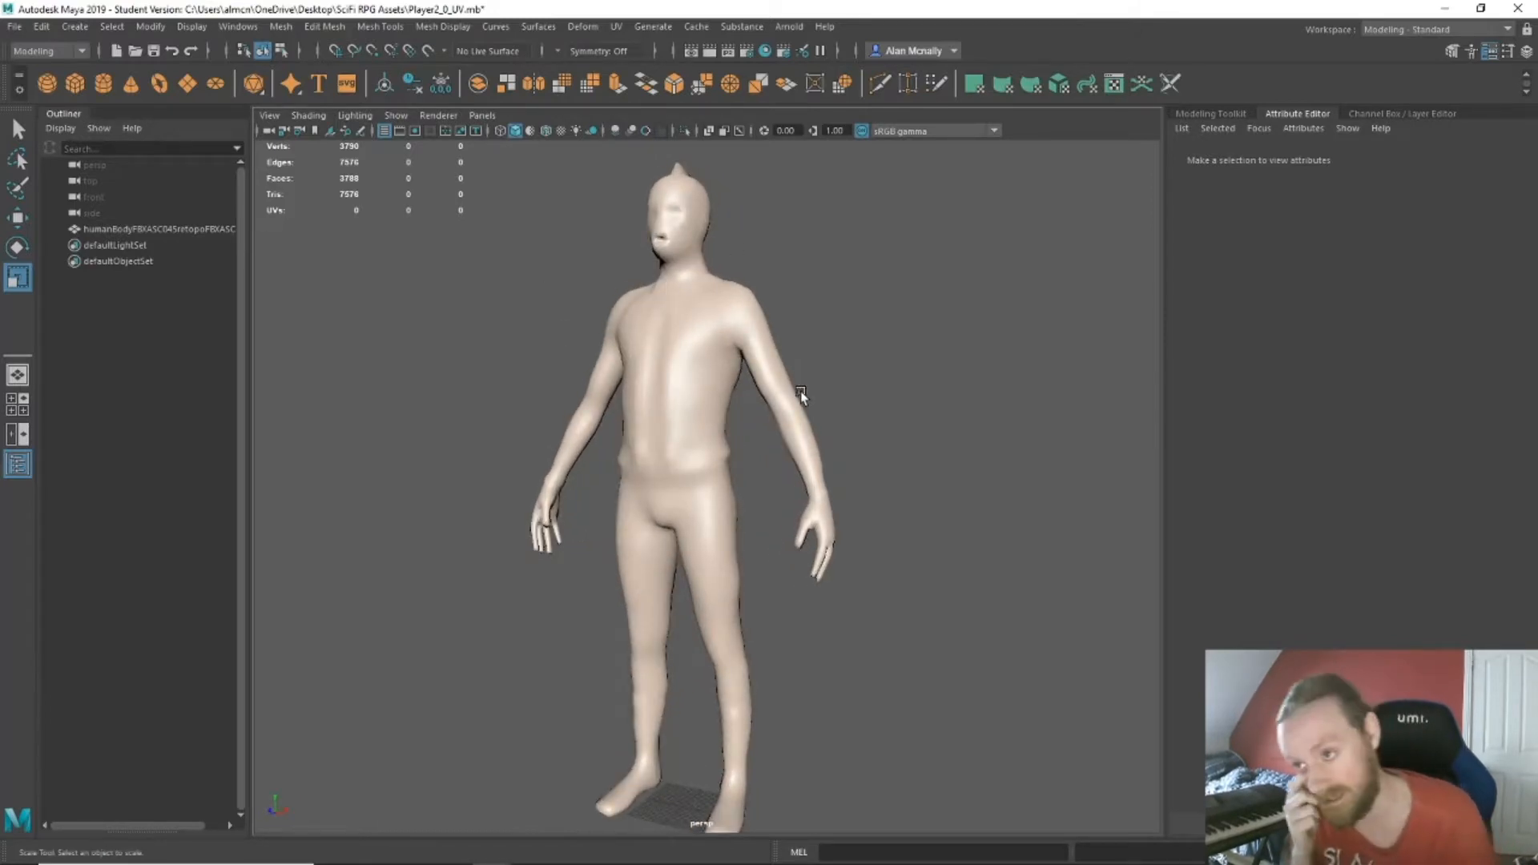
{"action": "left_click_drag", "start_coordinate": [798, 398], "coordinate": [918, 395], "text": "alt"}
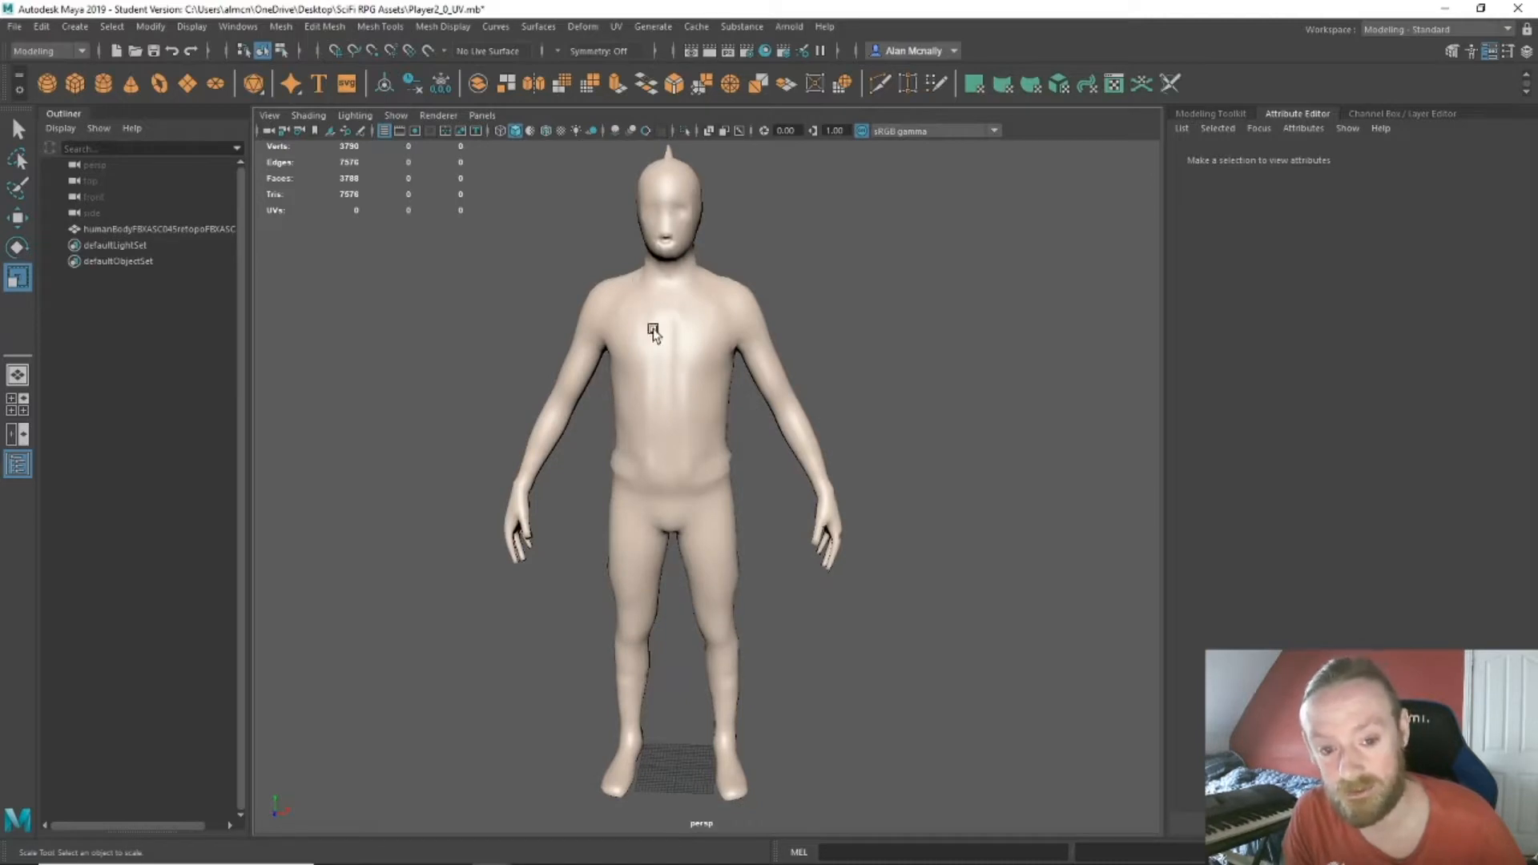
{"action": "left_click_drag", "start_coordinate": [639, 479], "coordinate": [772, 596], "text": "alt"}
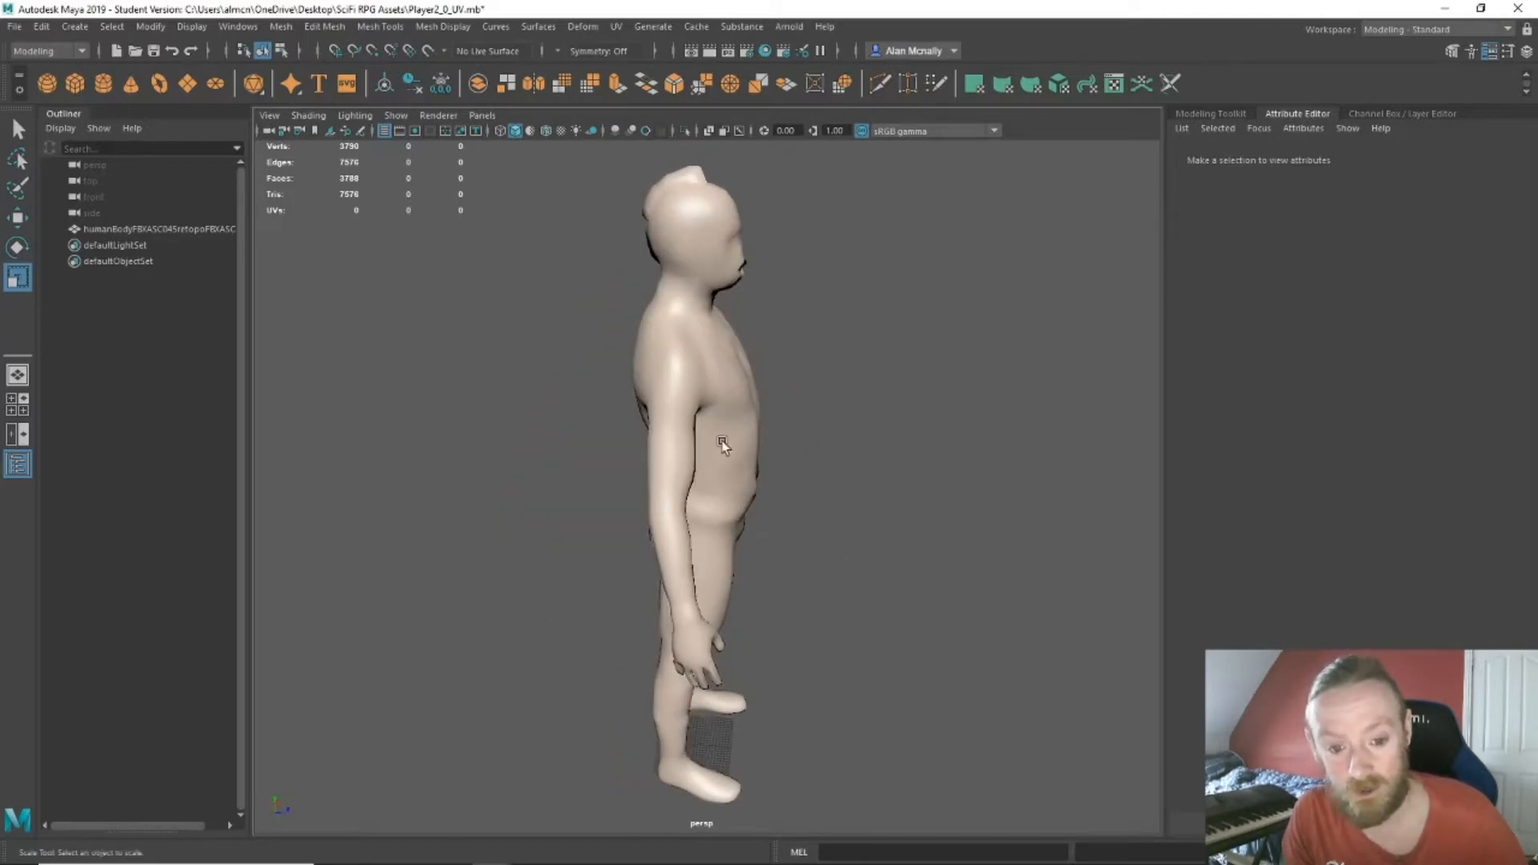
{"action": "left_click_drag", "start_coordinate": [723, 441], "coordinate": [633, 411], "text": "alt"}
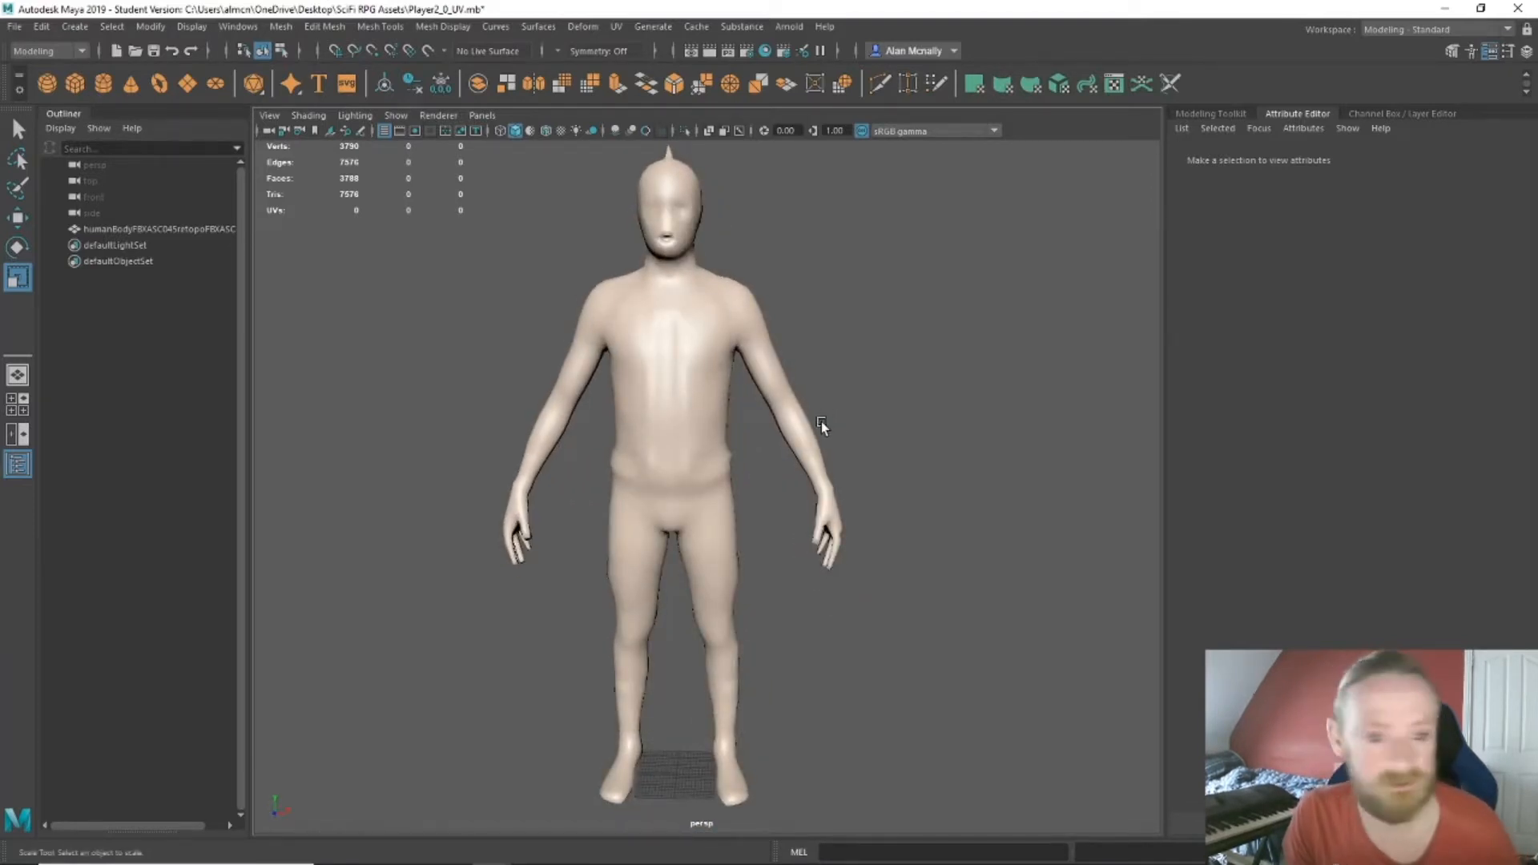
Select the whole human body mesh and switch to the UV Editing workspace.
{"action": "left_click", "coordinate": [646, 350]}
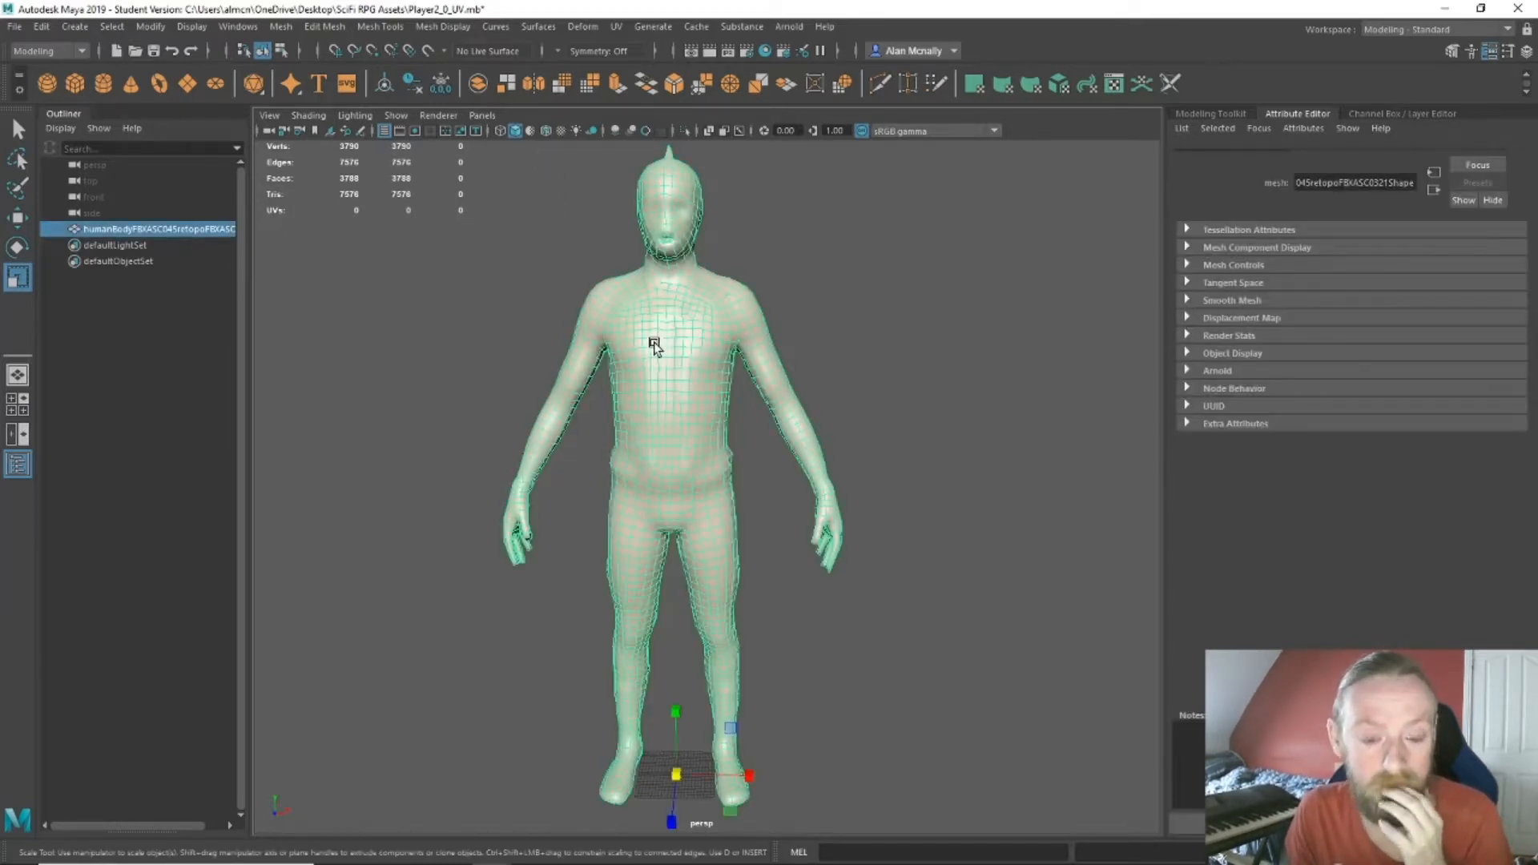
{"action": "right_click_drag", "start_coordinate": [654, 343], "coordinate": [948, 447]}
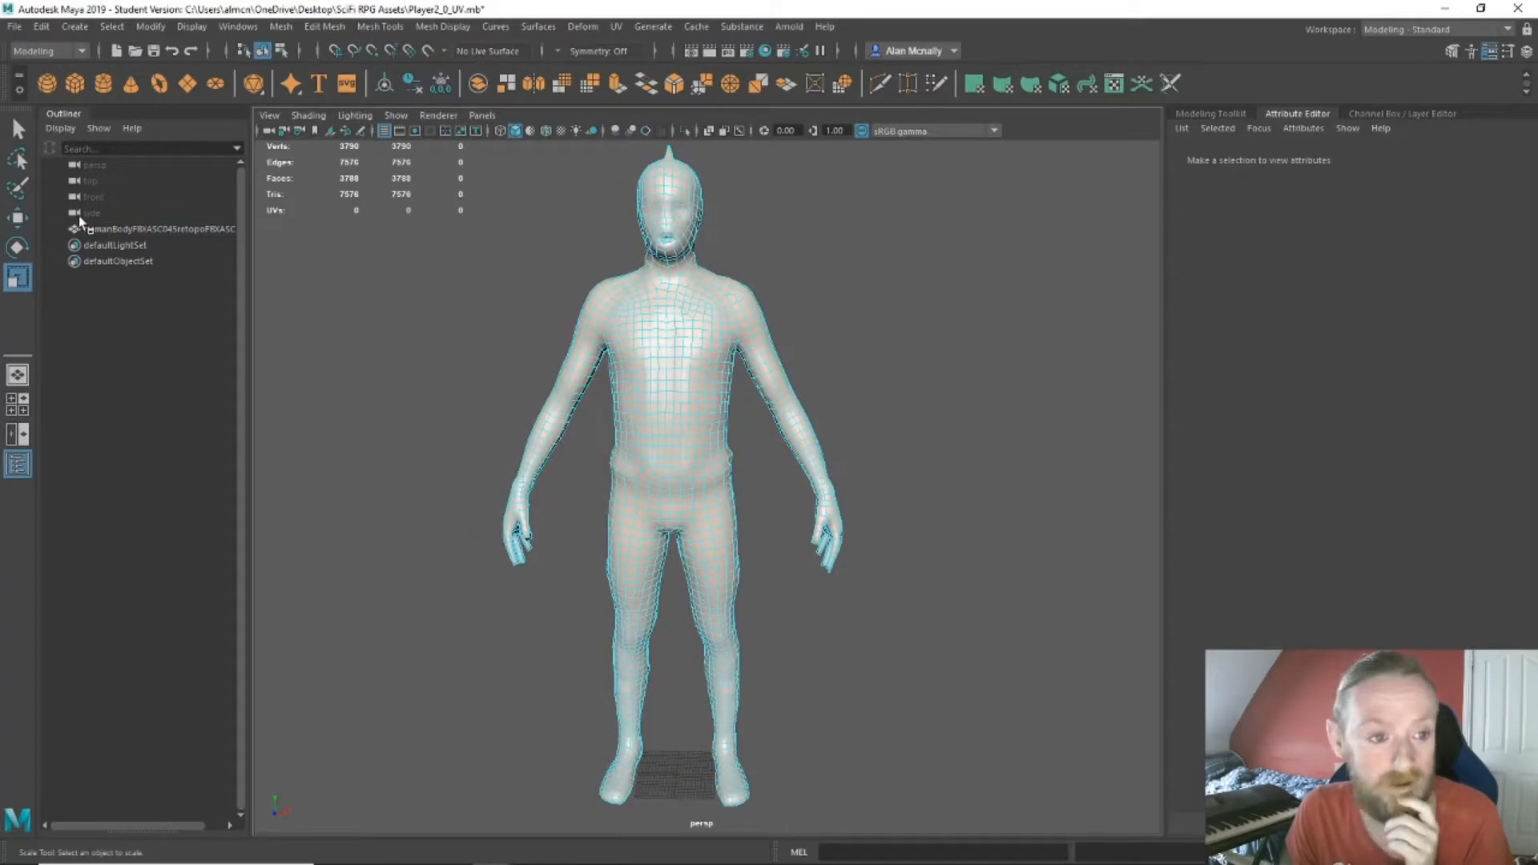
{"action": "left_click", "coordinate": [112, 230]}
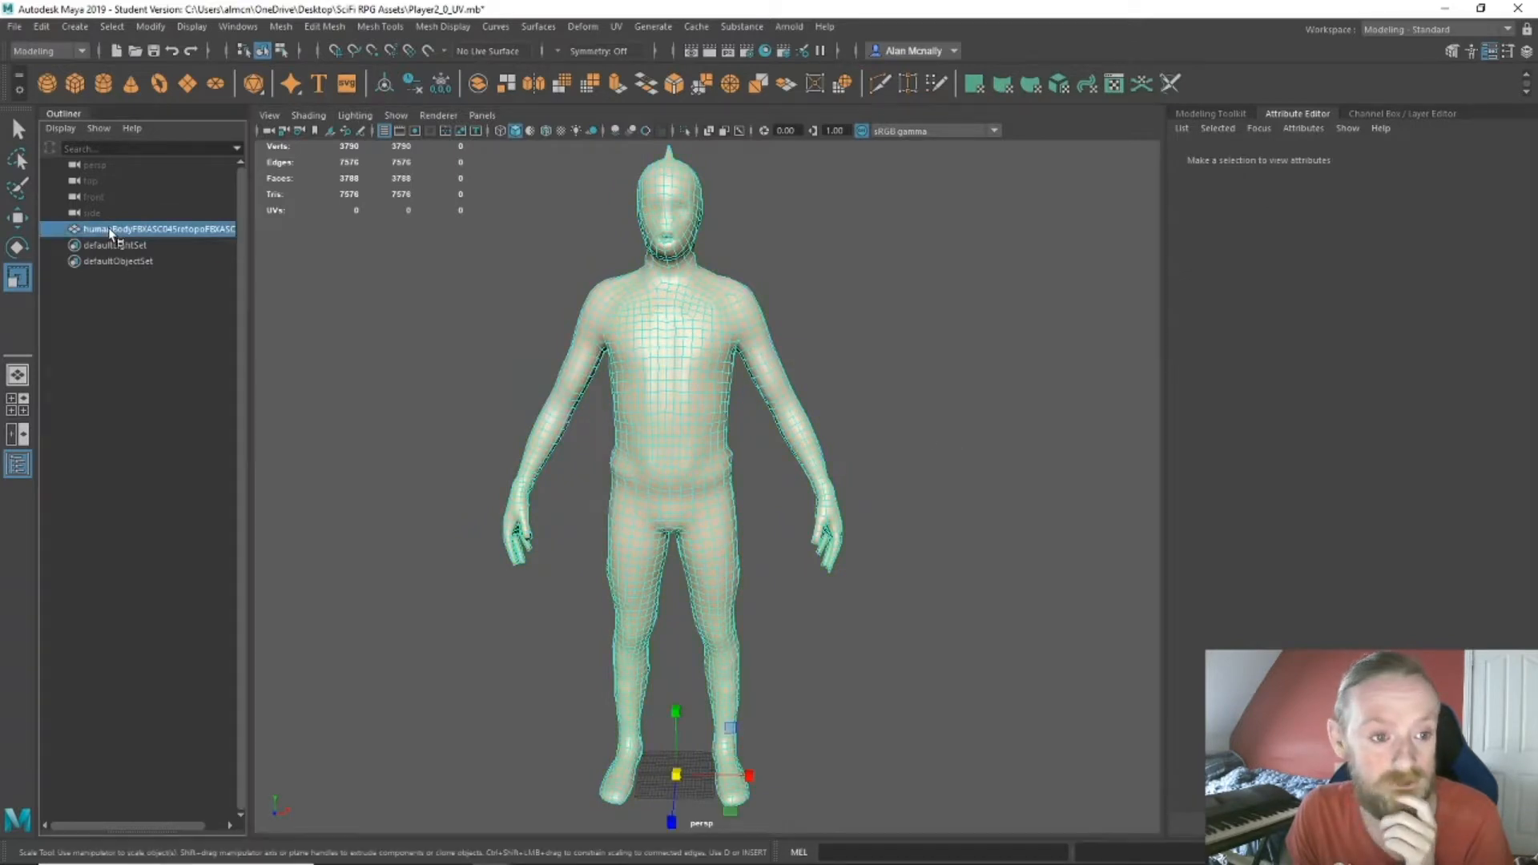
{"action": "left_click", "coordinate": [1506, 31]}
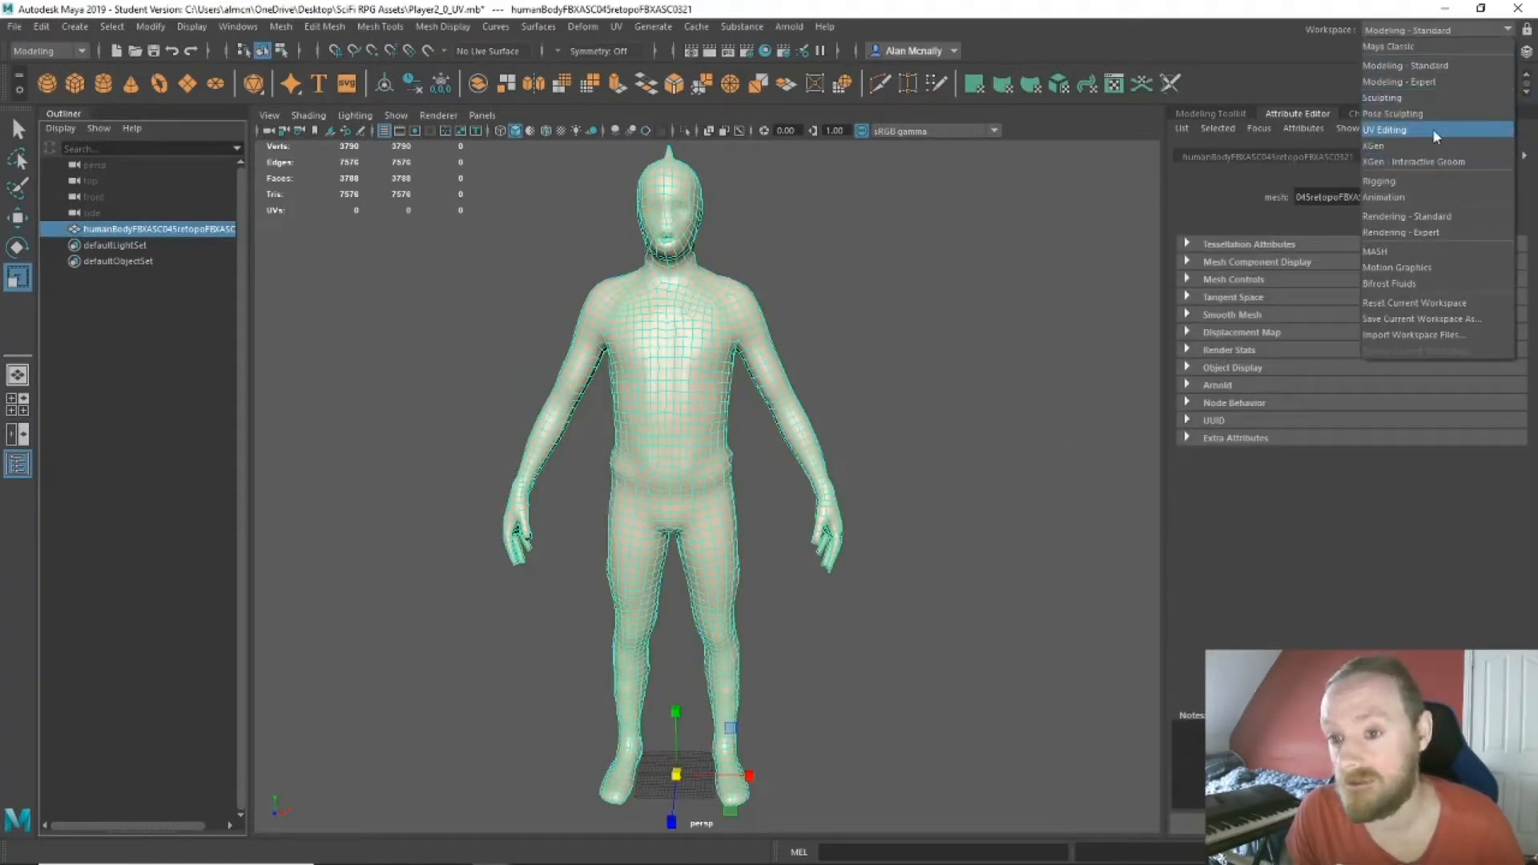
{"action": "left_click", "coordinate": [1432, 128]}
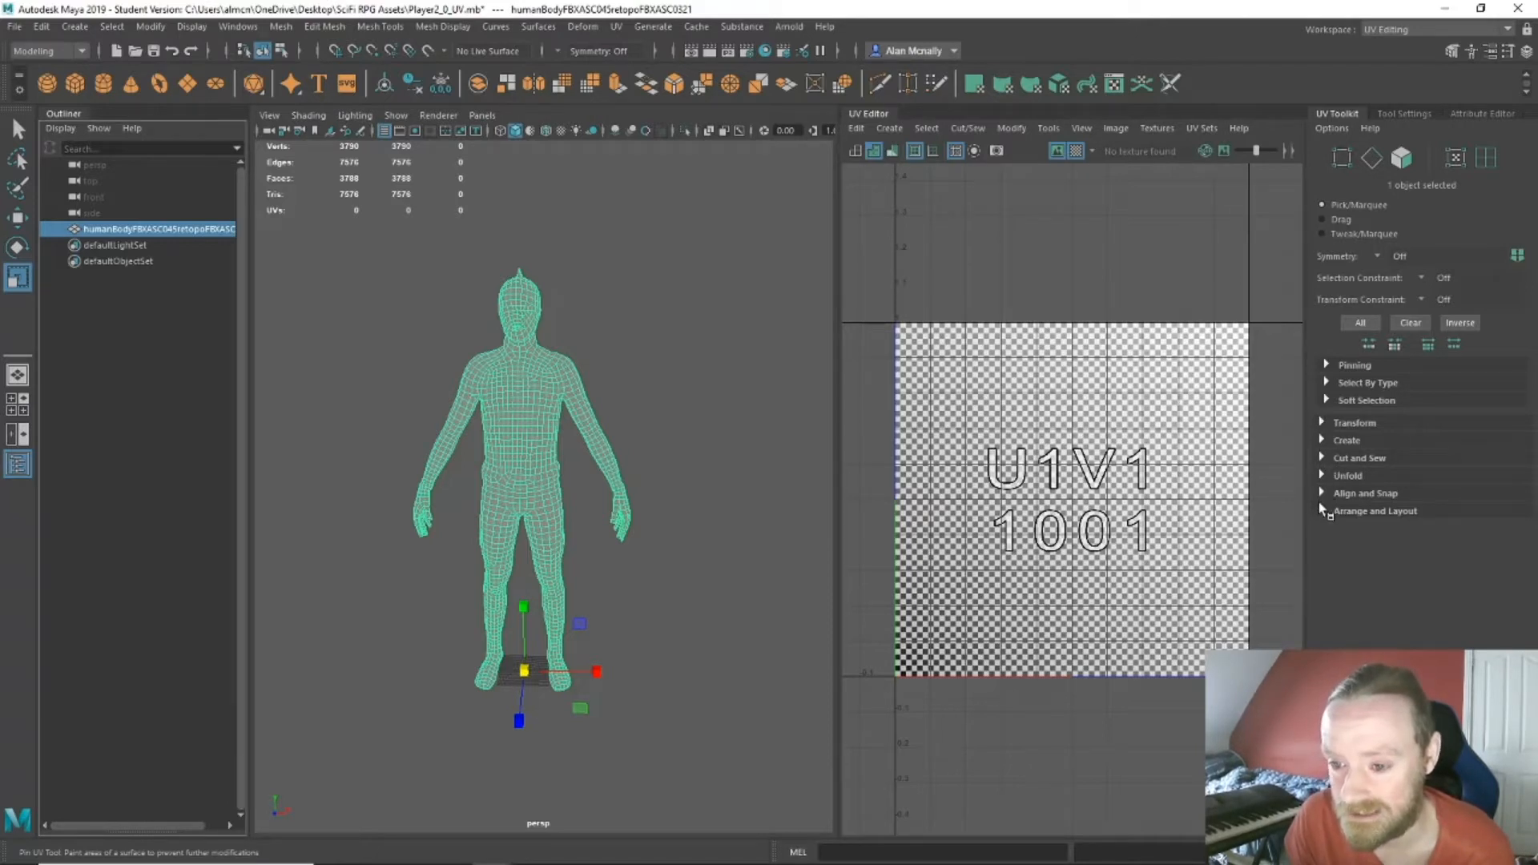
Try Auto-Seams on the body mesh, and create its UVs with a Camera-based projection.
{"action": "left_click", "coordinate": [1322, 458]}
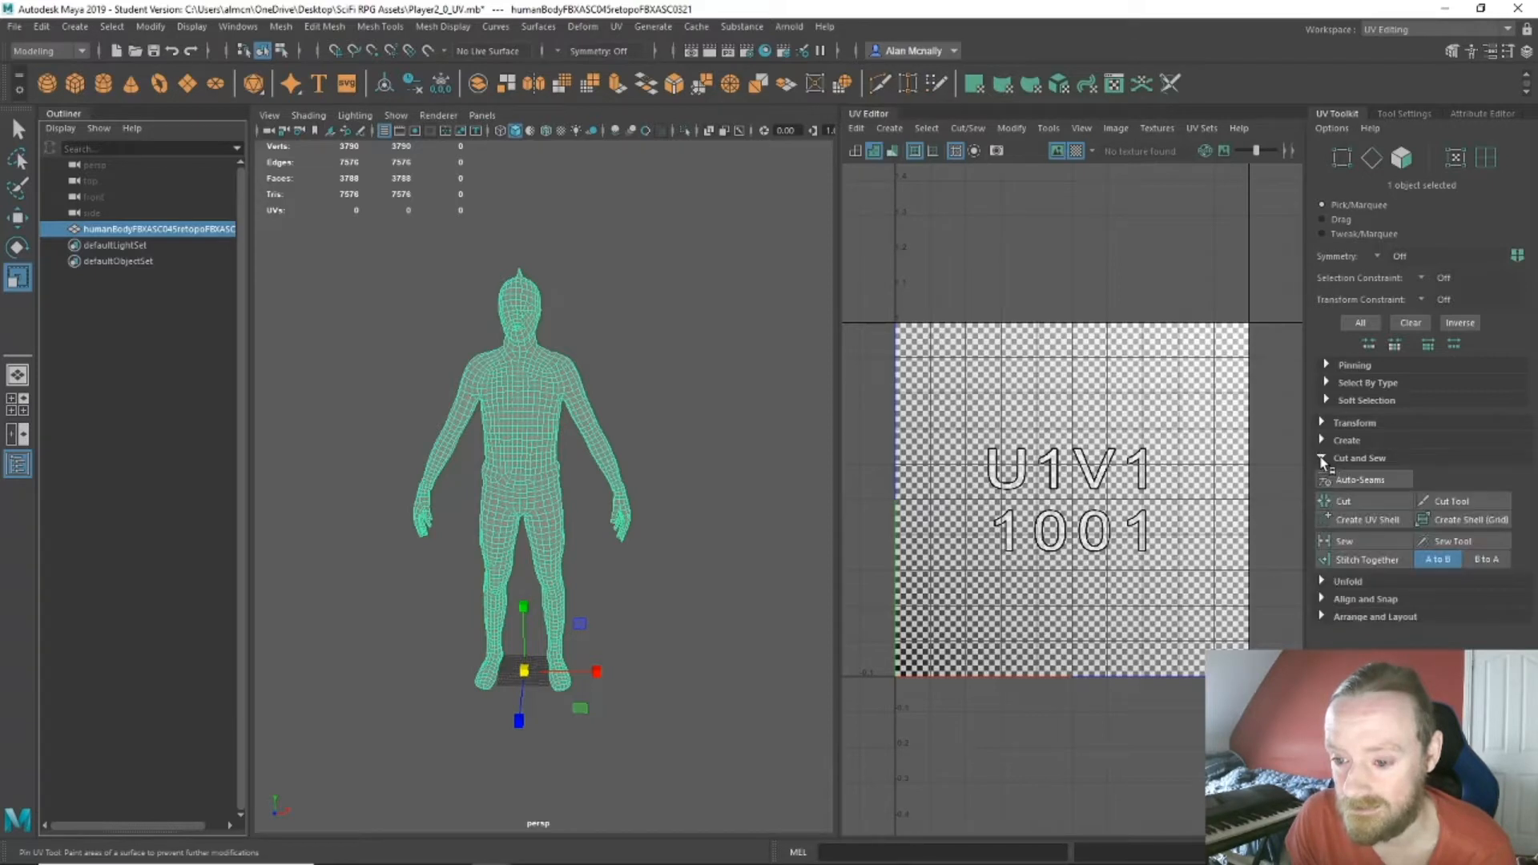
{"action": "left_click", "coordinate": [1359, 479]}
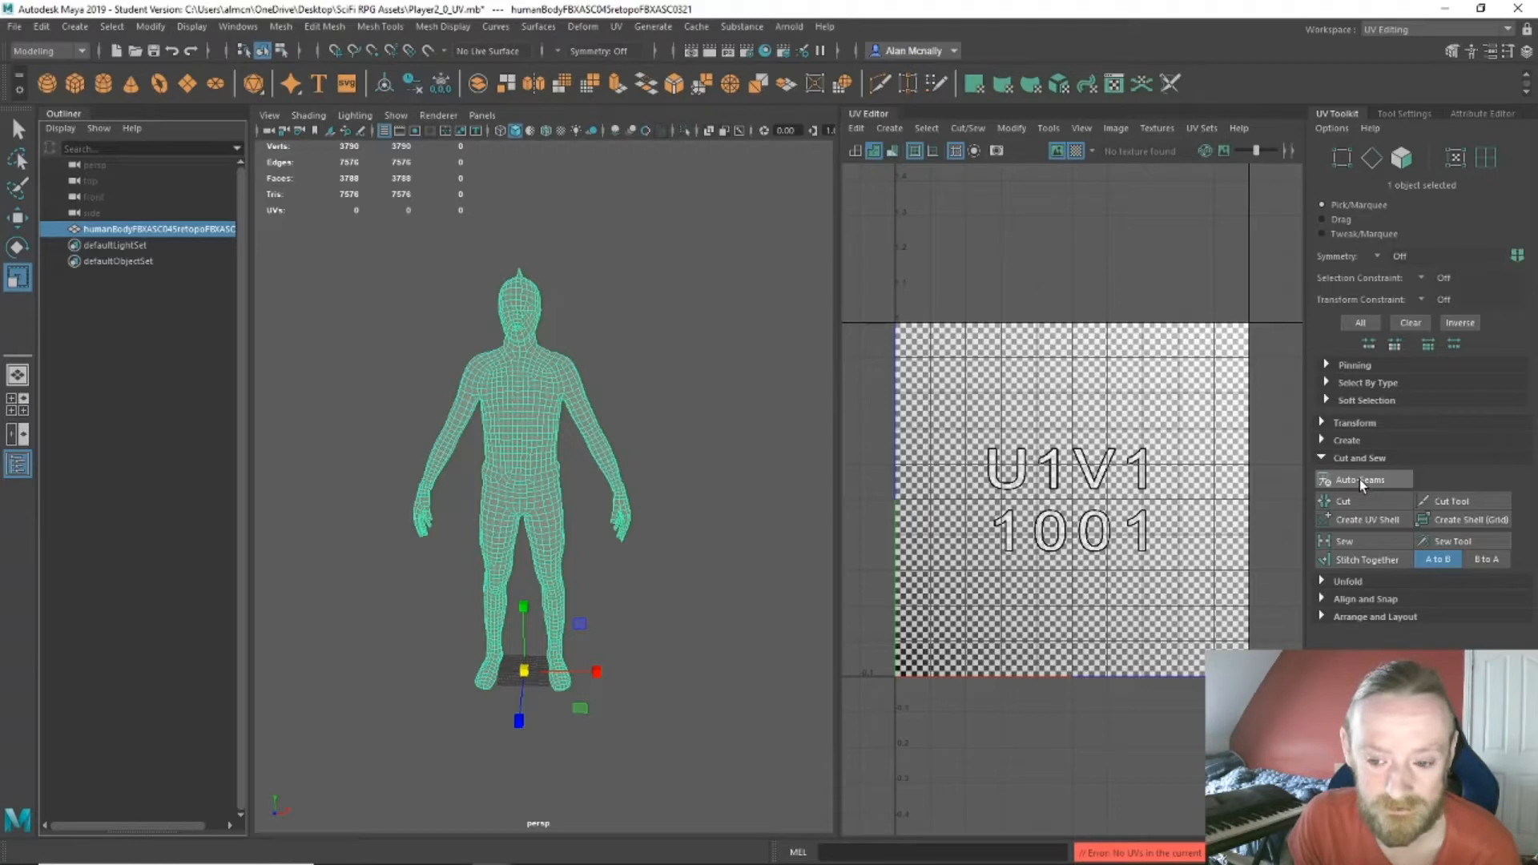
{"action": "left_click", "coordinate": [616, 27]}
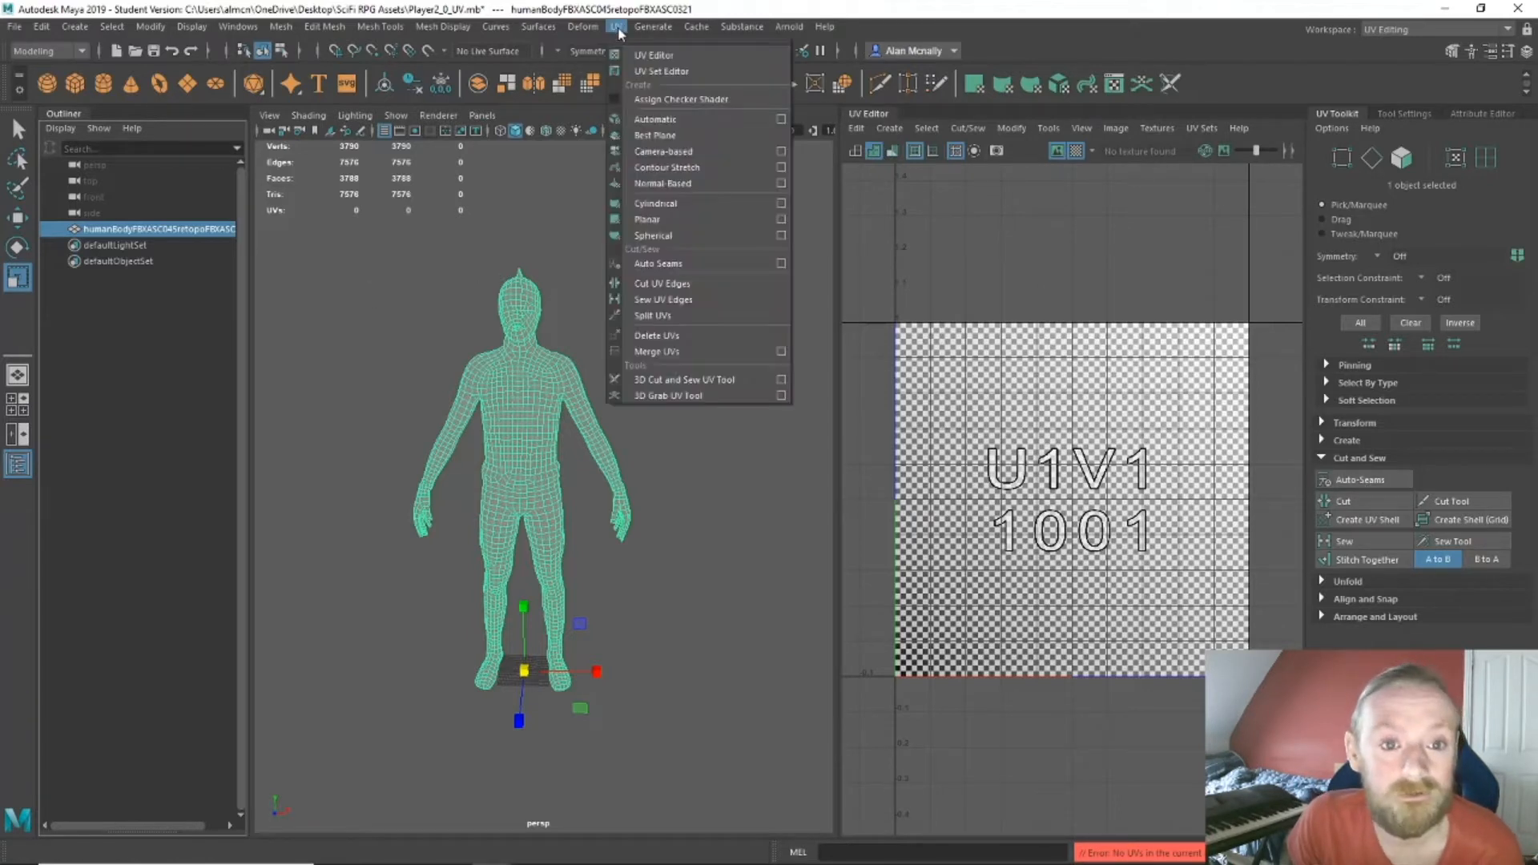
{"action": "left_click", "coordinate": [663, 152]}
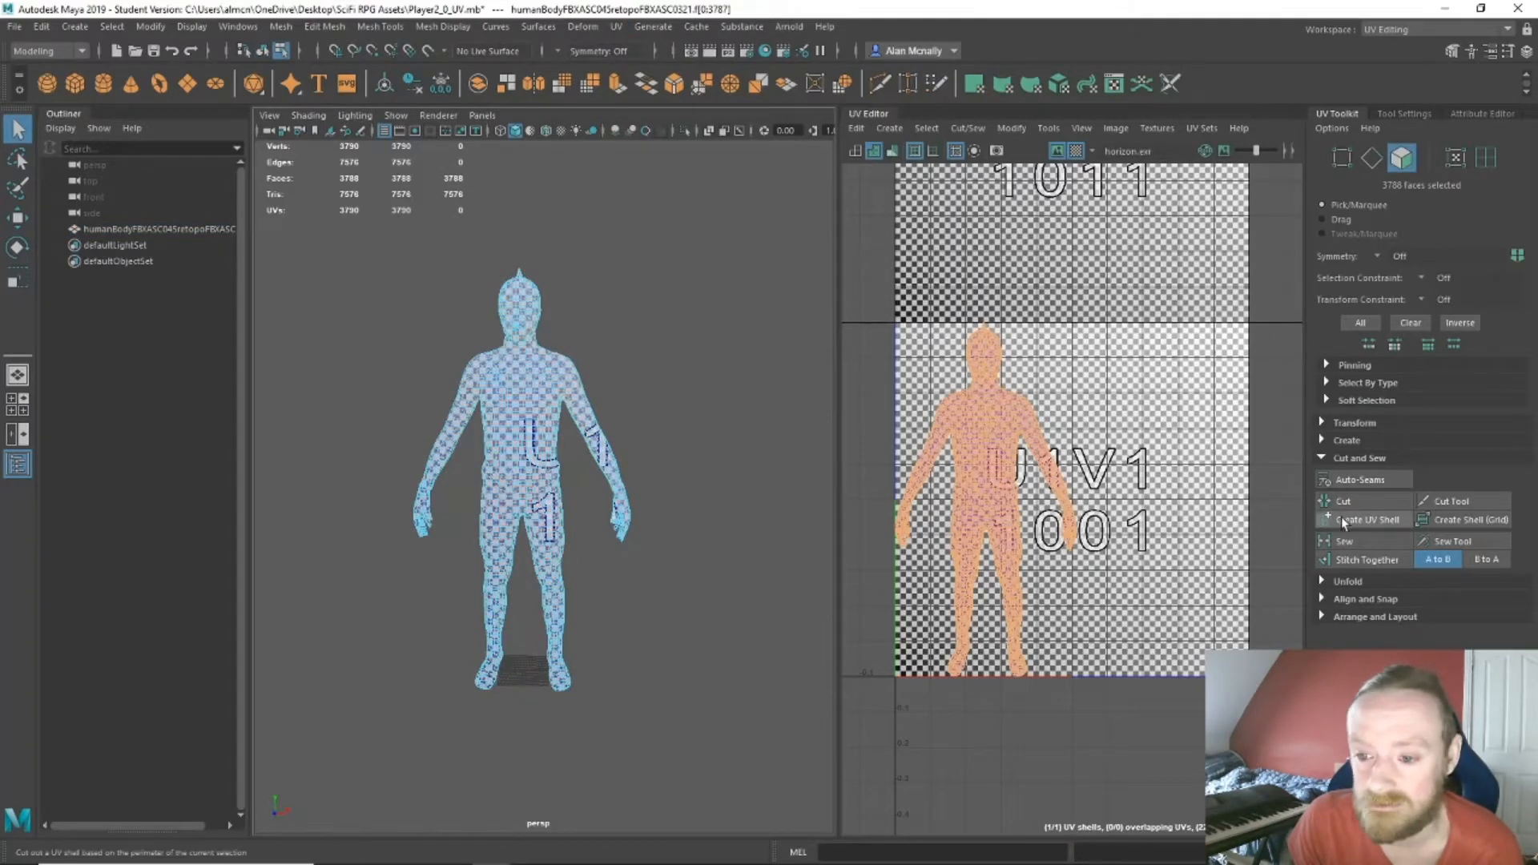
Reselect the body mesh as an object and cut its UVs with Auto-Seams.
{"action": "left_click", "coordinate": [201, 225]}
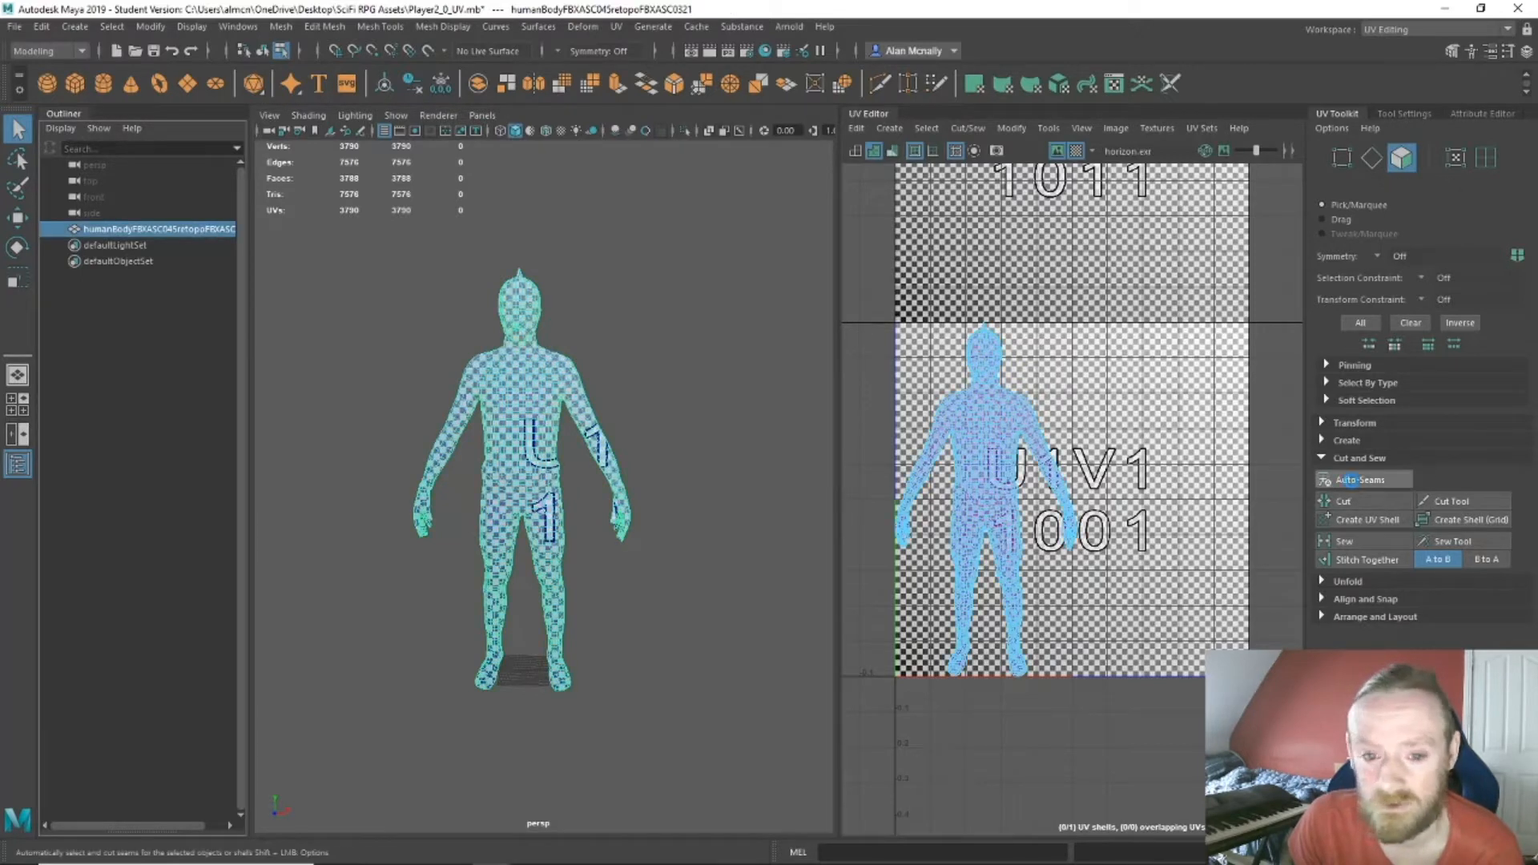
{"action": "left_click", "coordinate": [1352, 480]}
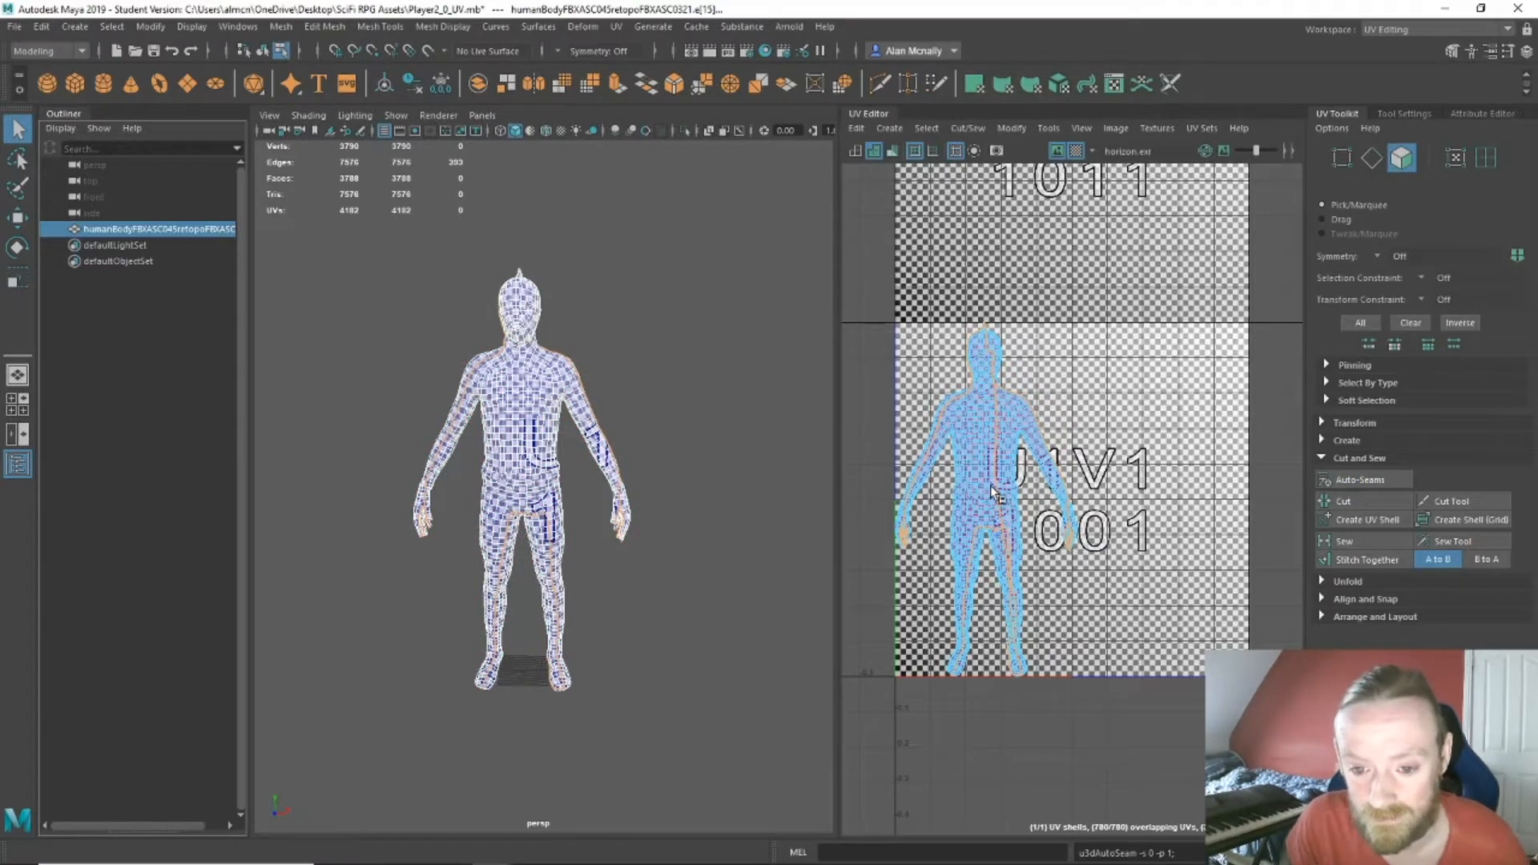
{"action": "scroll", "coordinate": [601, 439], "scroll_direction": "up", "scroll_amount": 5}
{"action": "left_click_drag", "start_coordinate": [601, 439], "coordinate": [561, 439], "text": "alt"}
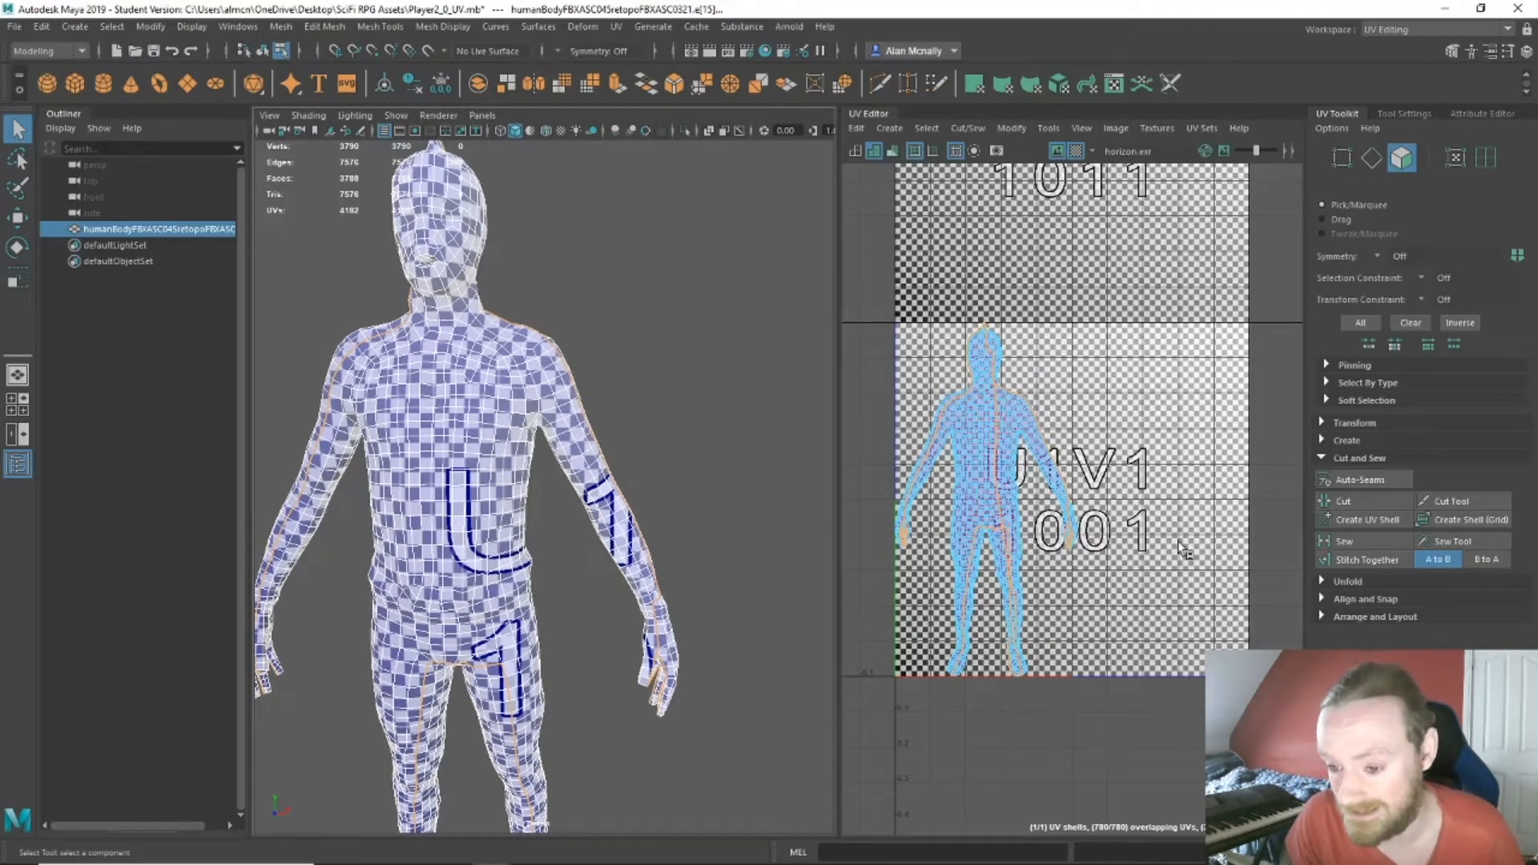
Select the entire body UV shell and unfold it.
{"action": "right_click_drag", "start_coordinate": [998, 454], "coordinate": [922, 424]}
{"action": "left_click_drag", "start_coordinate": [884, 319], "coordinate": [1160, 805]}
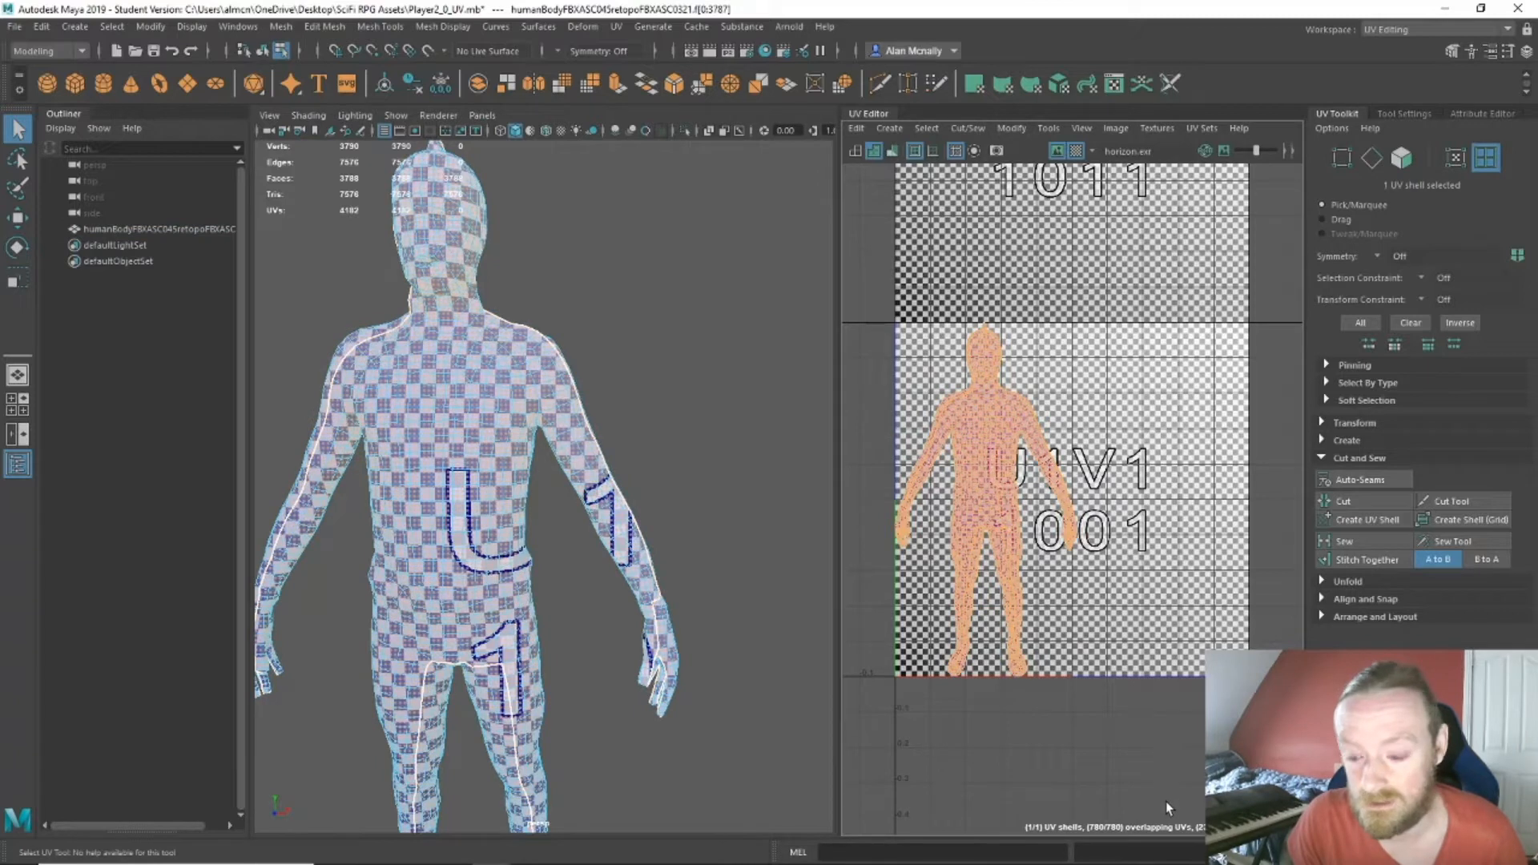
{"action": "left_click", "coordinate": [1322, 582]}
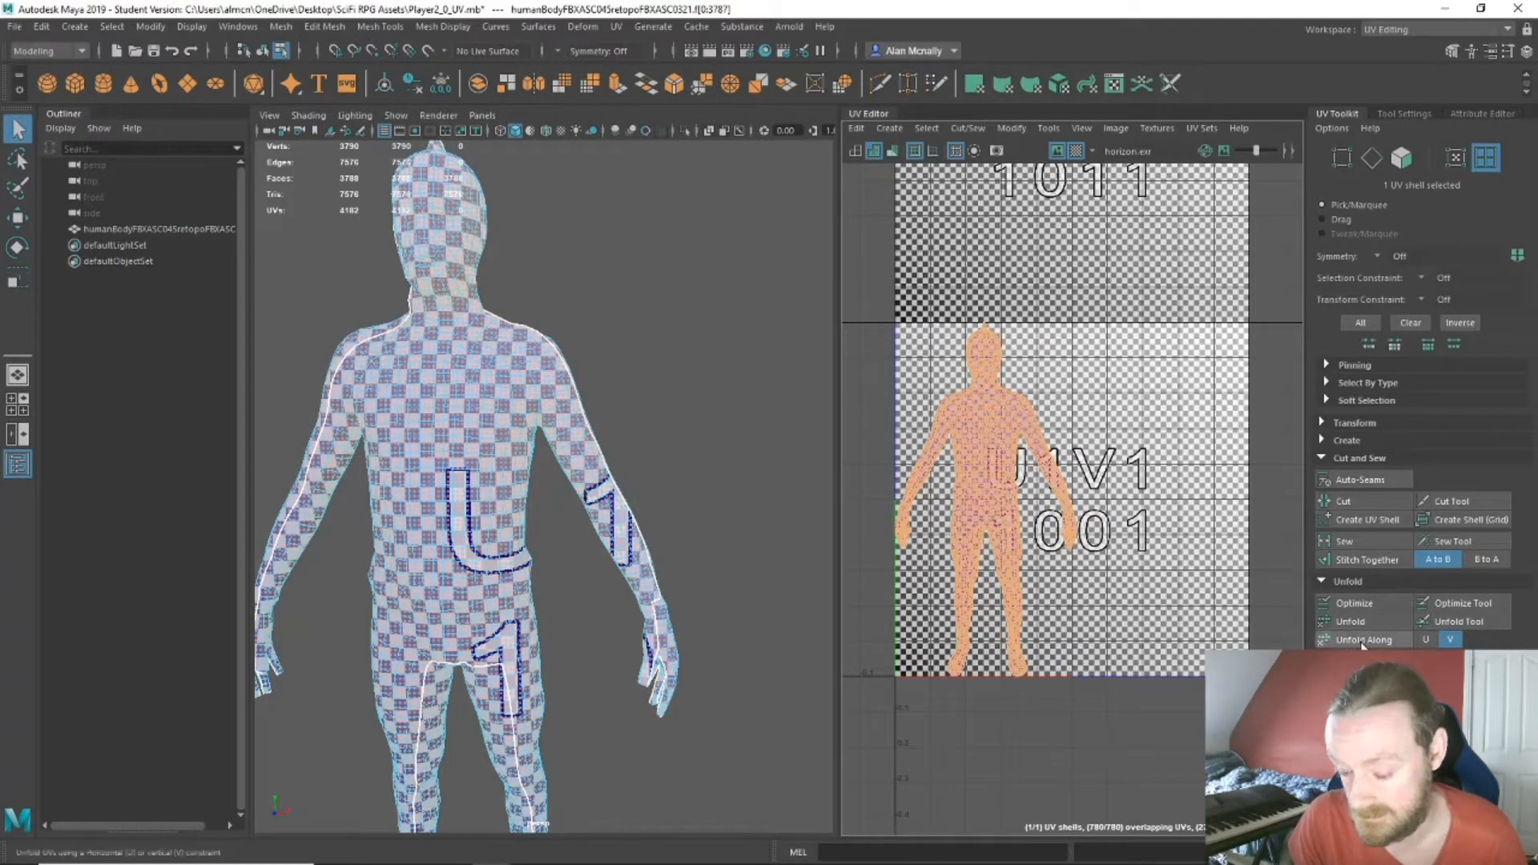
{"action": "left_click", "coordinate": [1367, 624]}
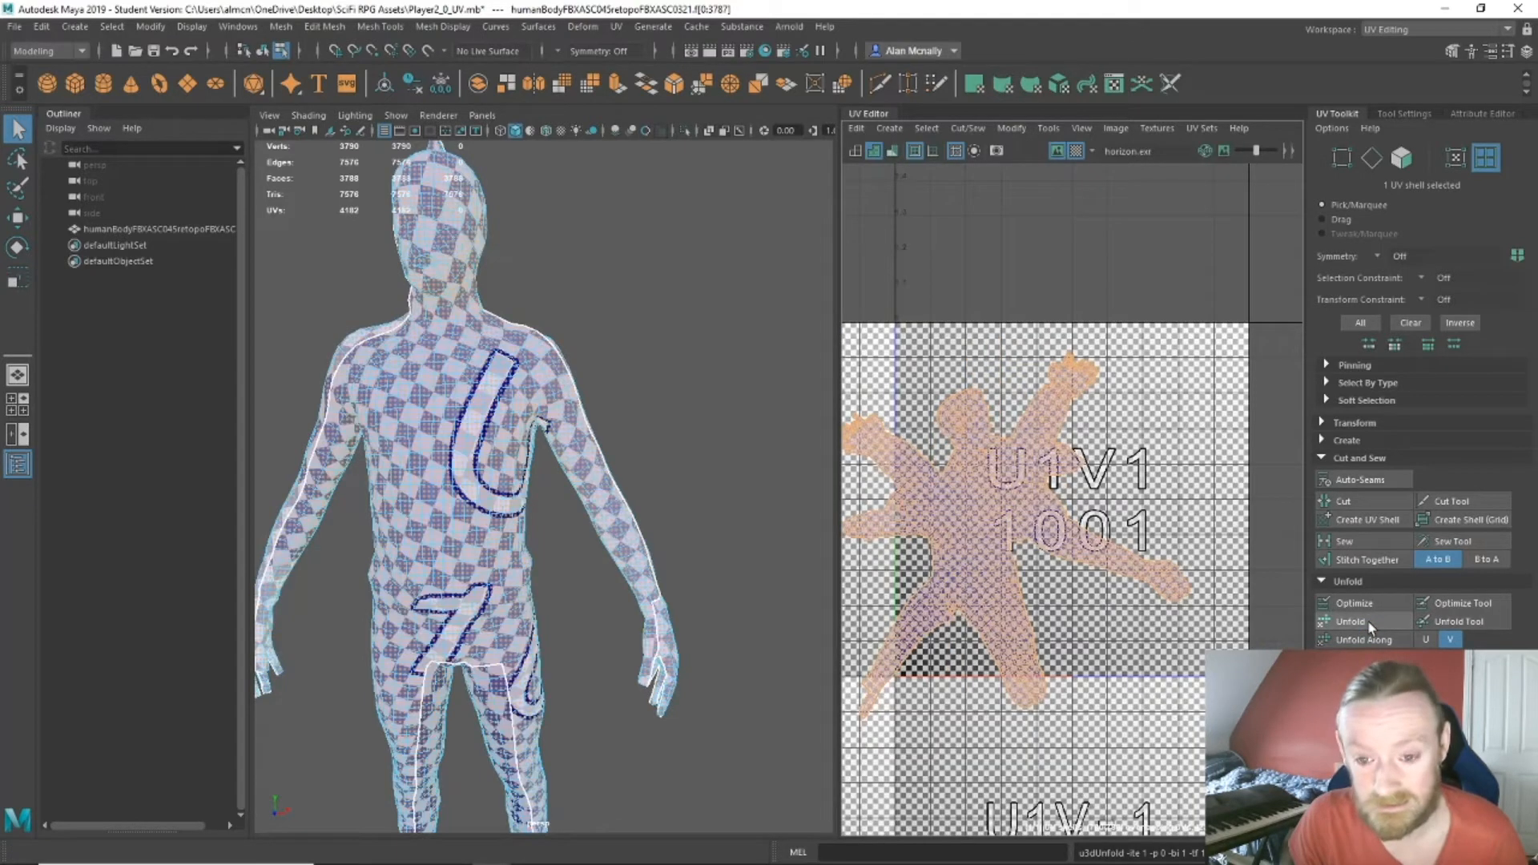
Move the unfolded body shell up and across so it sits mostly within the U1V1 tile.
{"action": "left_click", "coordinate": [990, 513]}
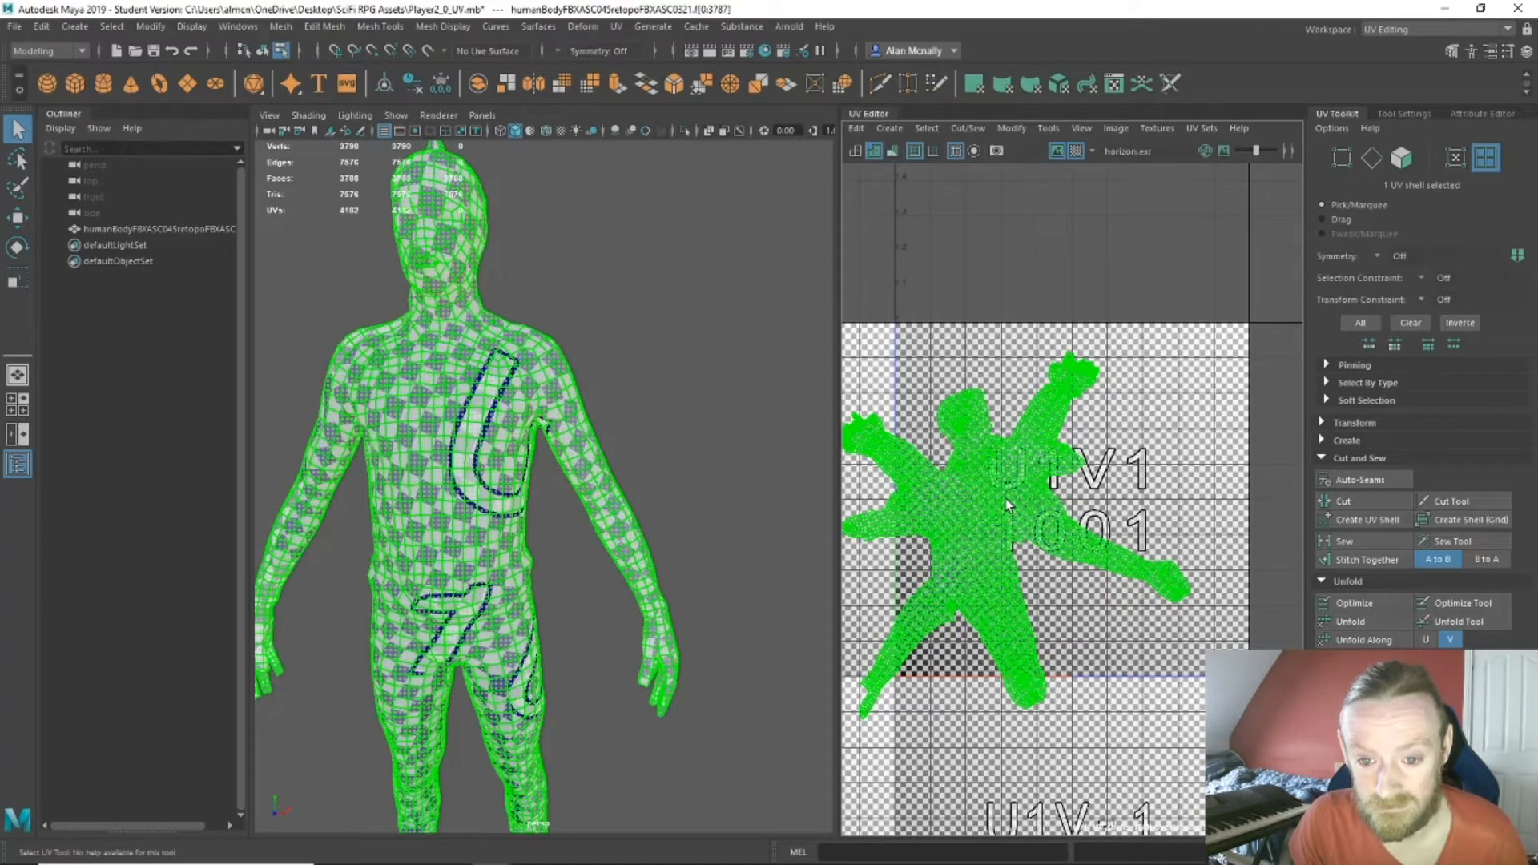
{"action": "key", "text": "w"}
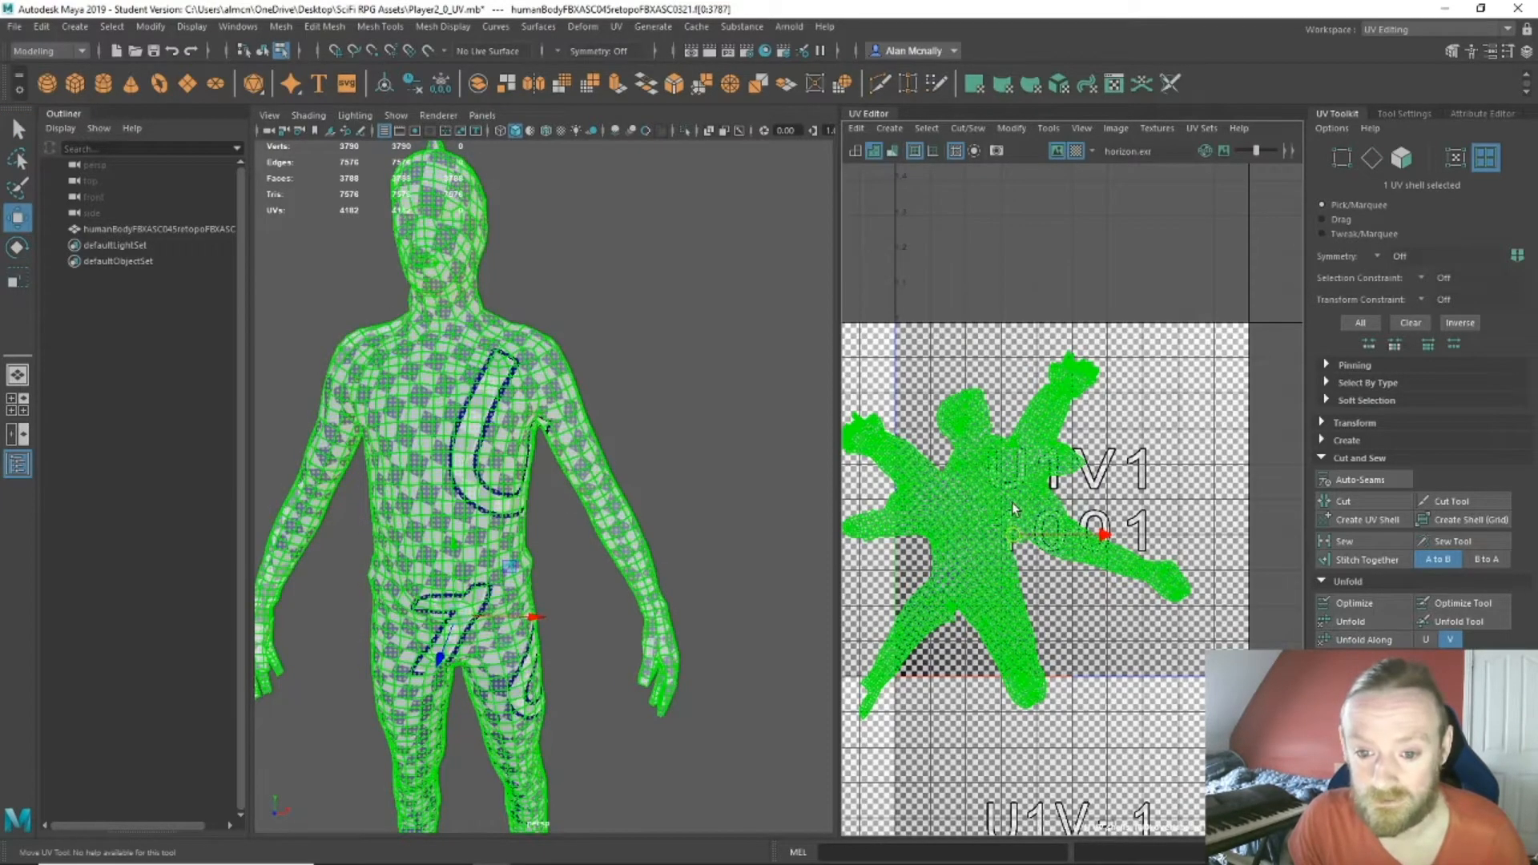
{"action": "left_click_drag", "start_coordinate": [1013, 535], "coordinate": [1068, 475]}
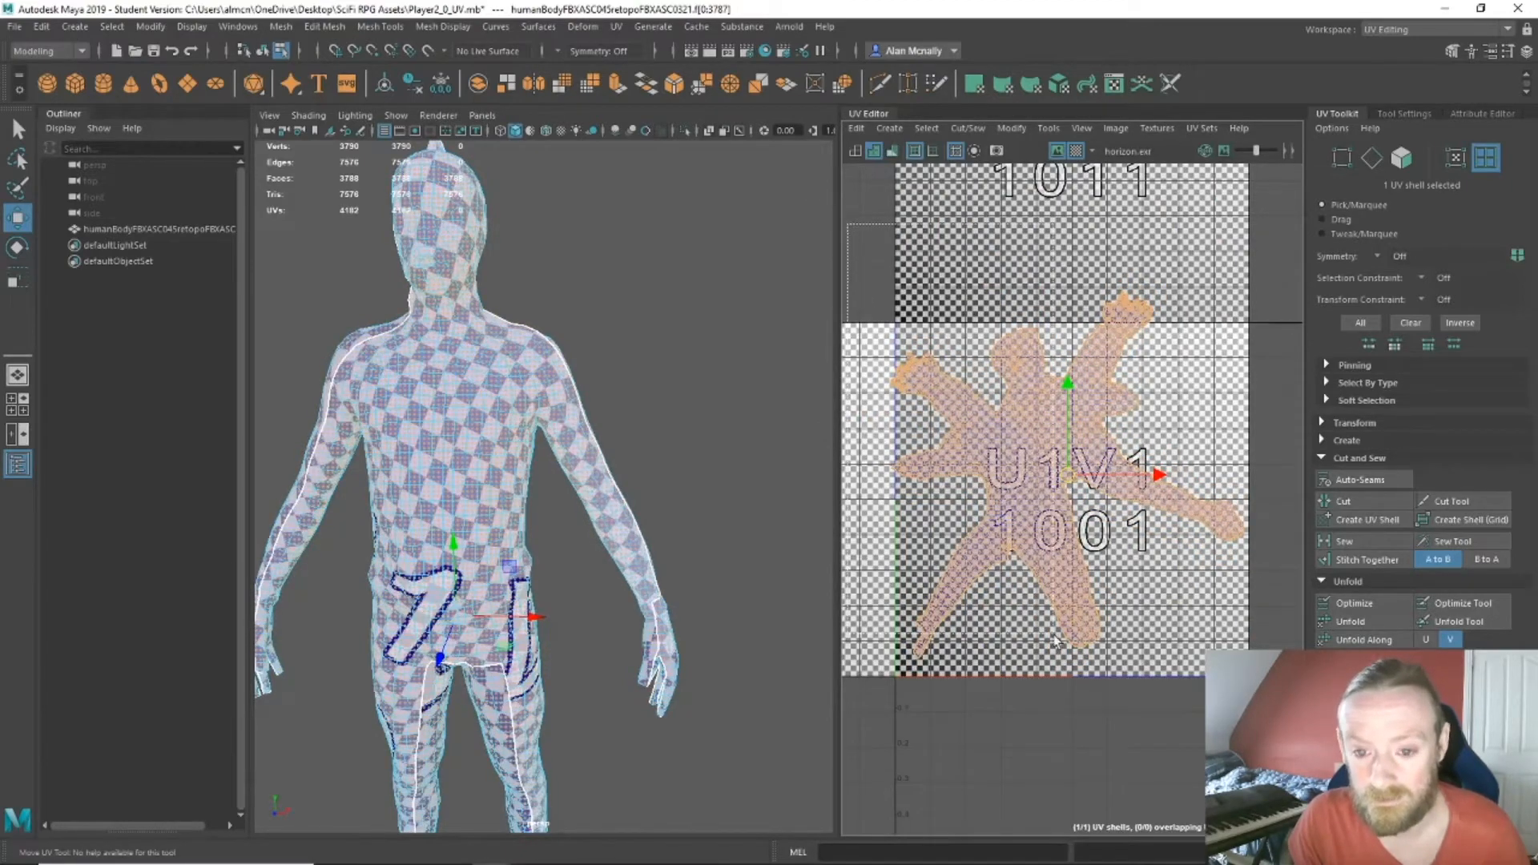
{"action": "left_click_drag", "start_coordinate": [1054, 636], "coordinate": [1220, 759]}
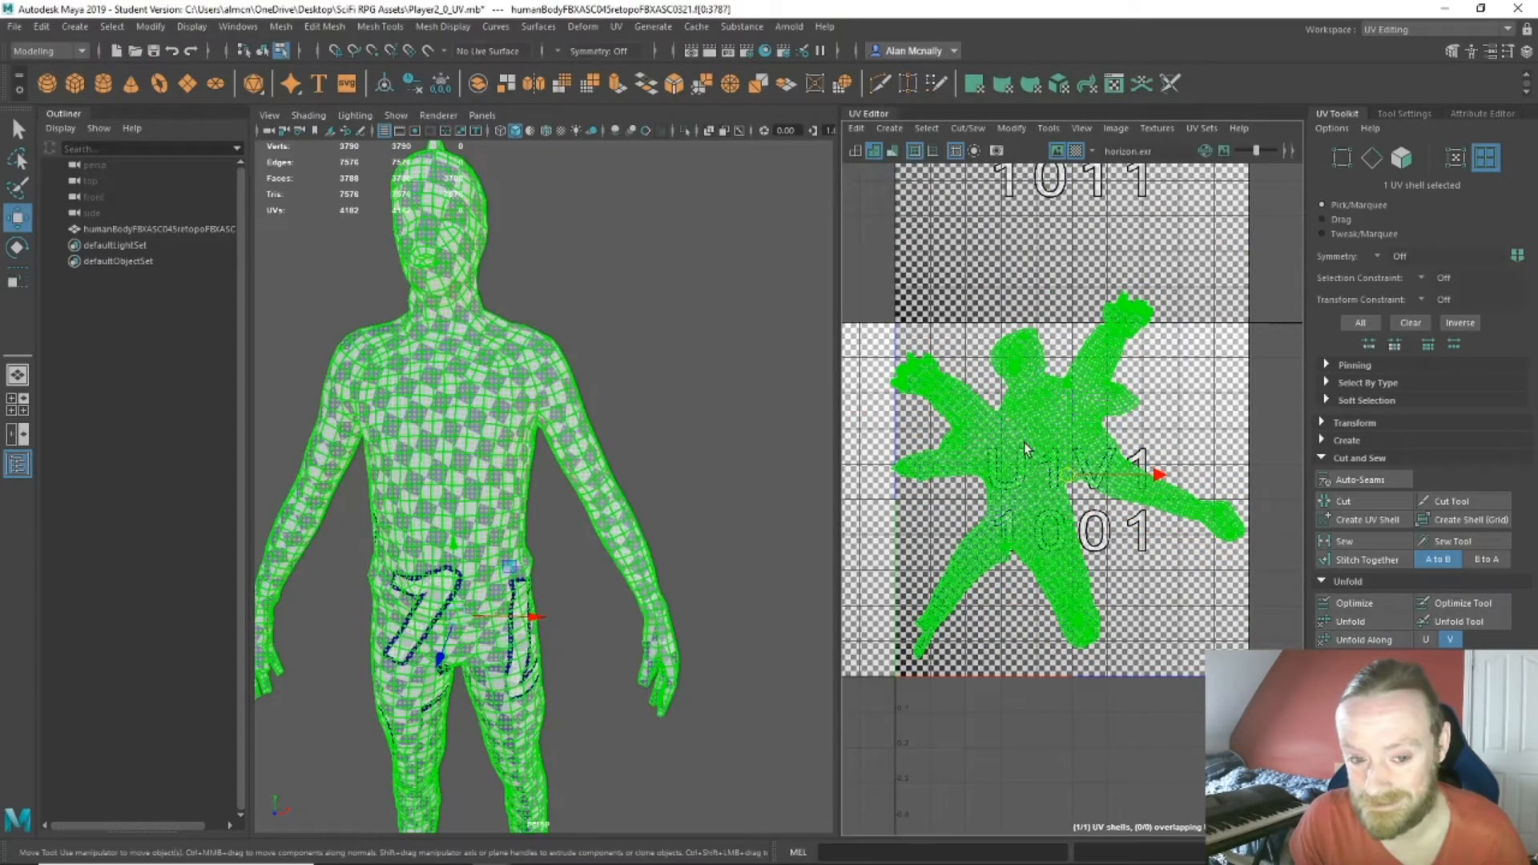
Run an automatic Layout on the body UV shell to fit it inside the U1V1 tile.
{"action": "right_click_drag", "start_coordinate": [1024, 442], "coordinate": [994, 430]}
{"action": "left_click", "coordinate": [1079, 606]}
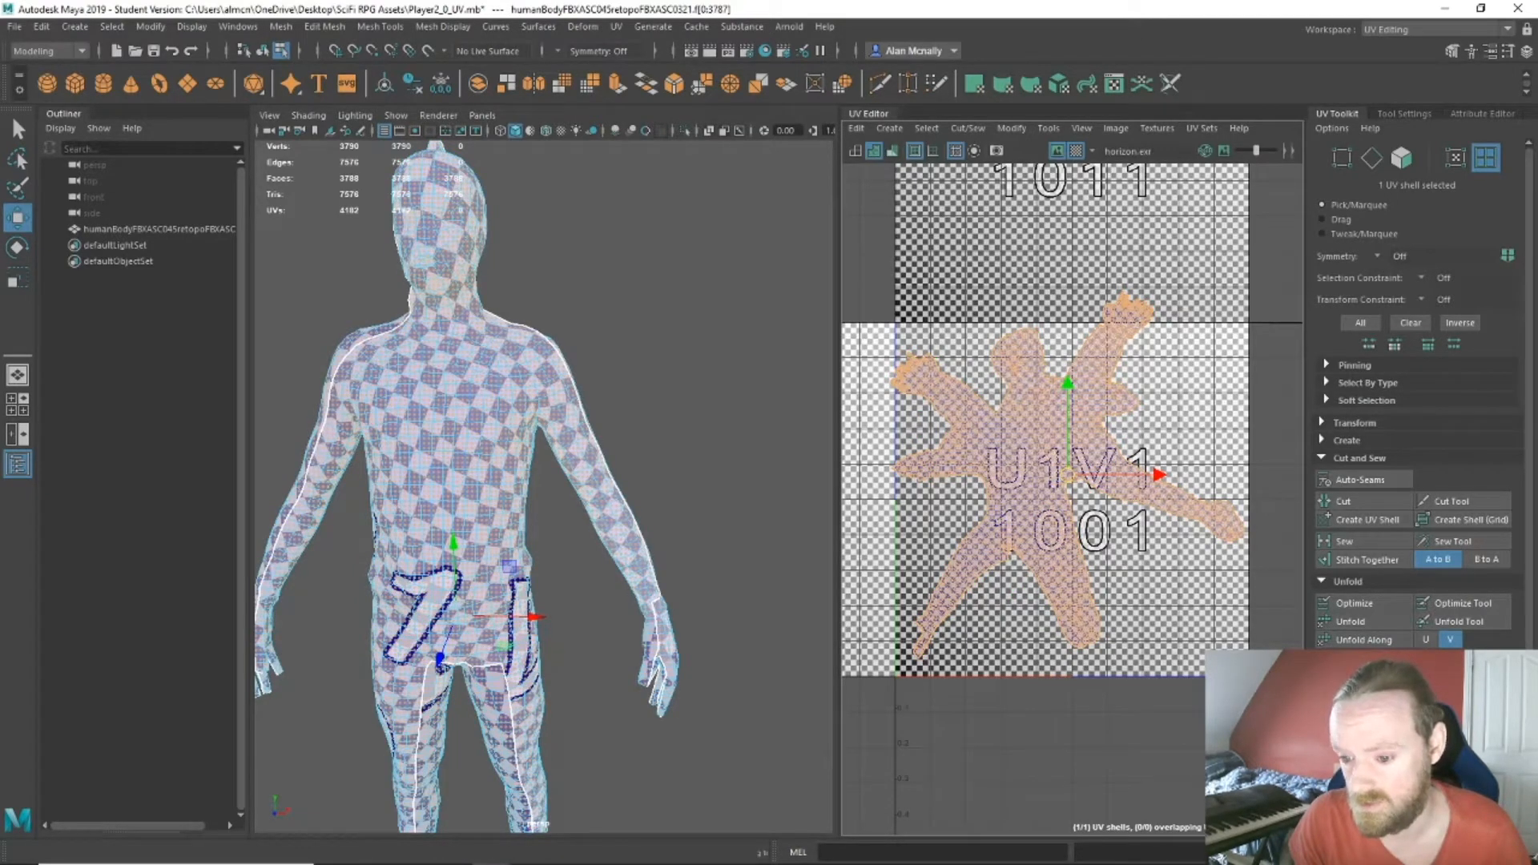
{"action": "scroll", "coordinate": [1414, 400], "scroll_direction": "down", "scroll_amount": 3}
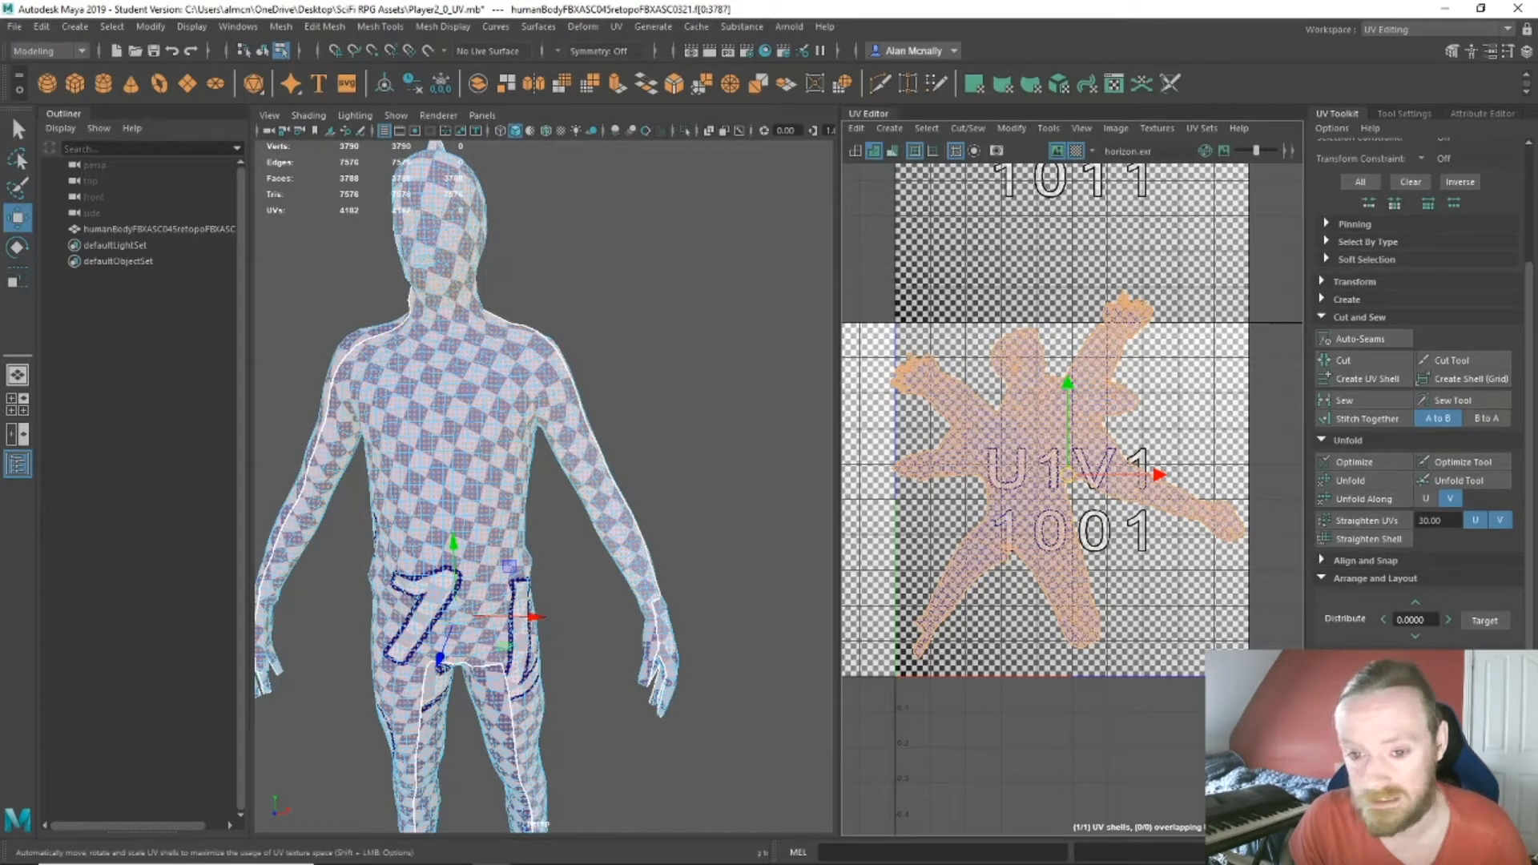
{"action": "left_click", "coordinate": [1362, 665]}
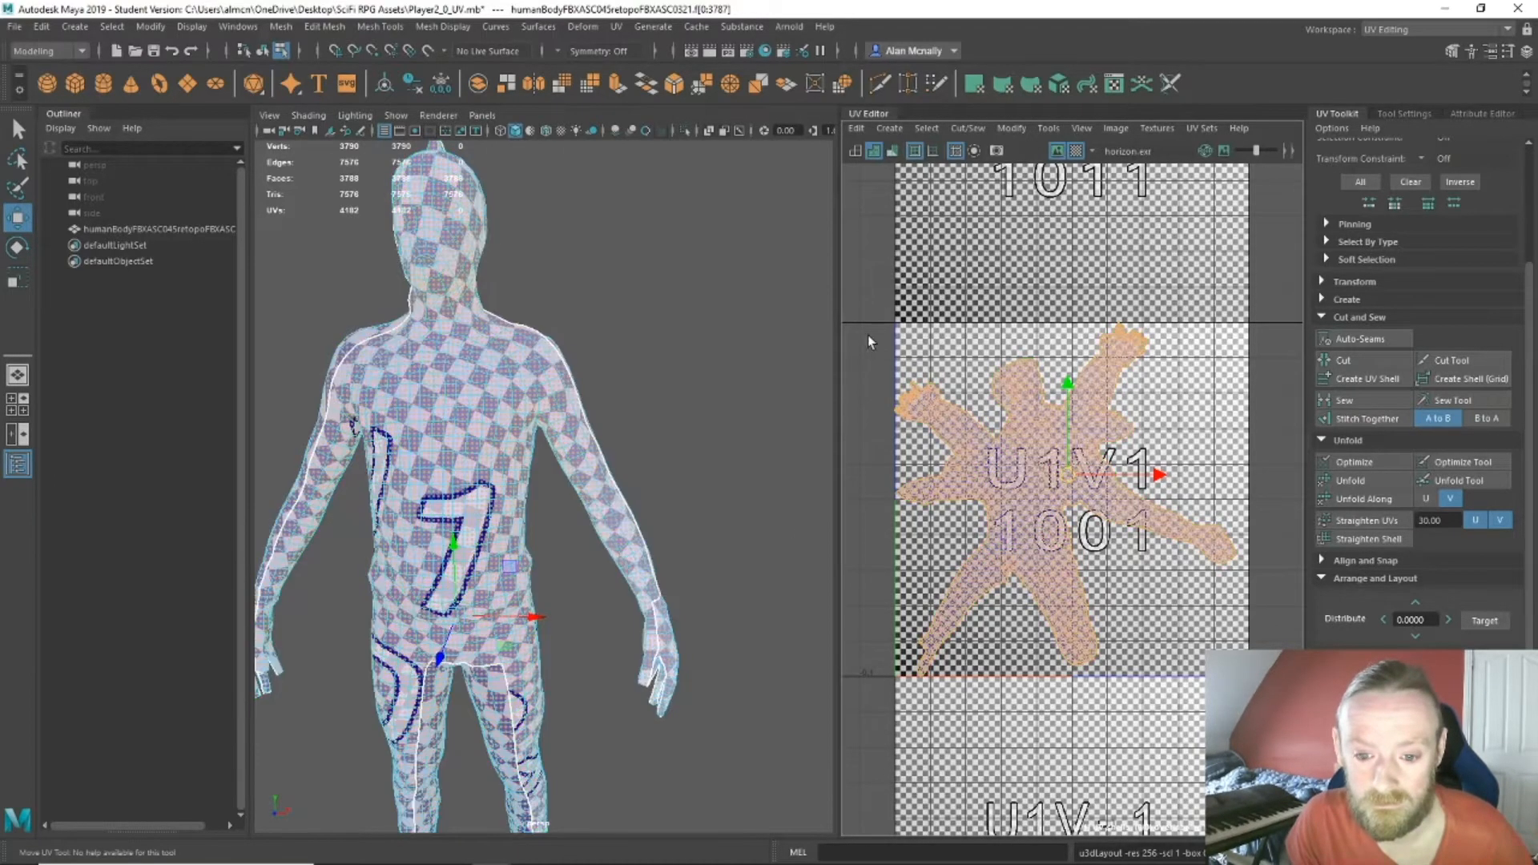
Examine the checker pattern and seam placement on the body's back, arms, torso and legs for stretching.
{"action": "left_click_drag", "start_coordinate": [707, 432], "coordinate": [496, 488], "text": "alt"}
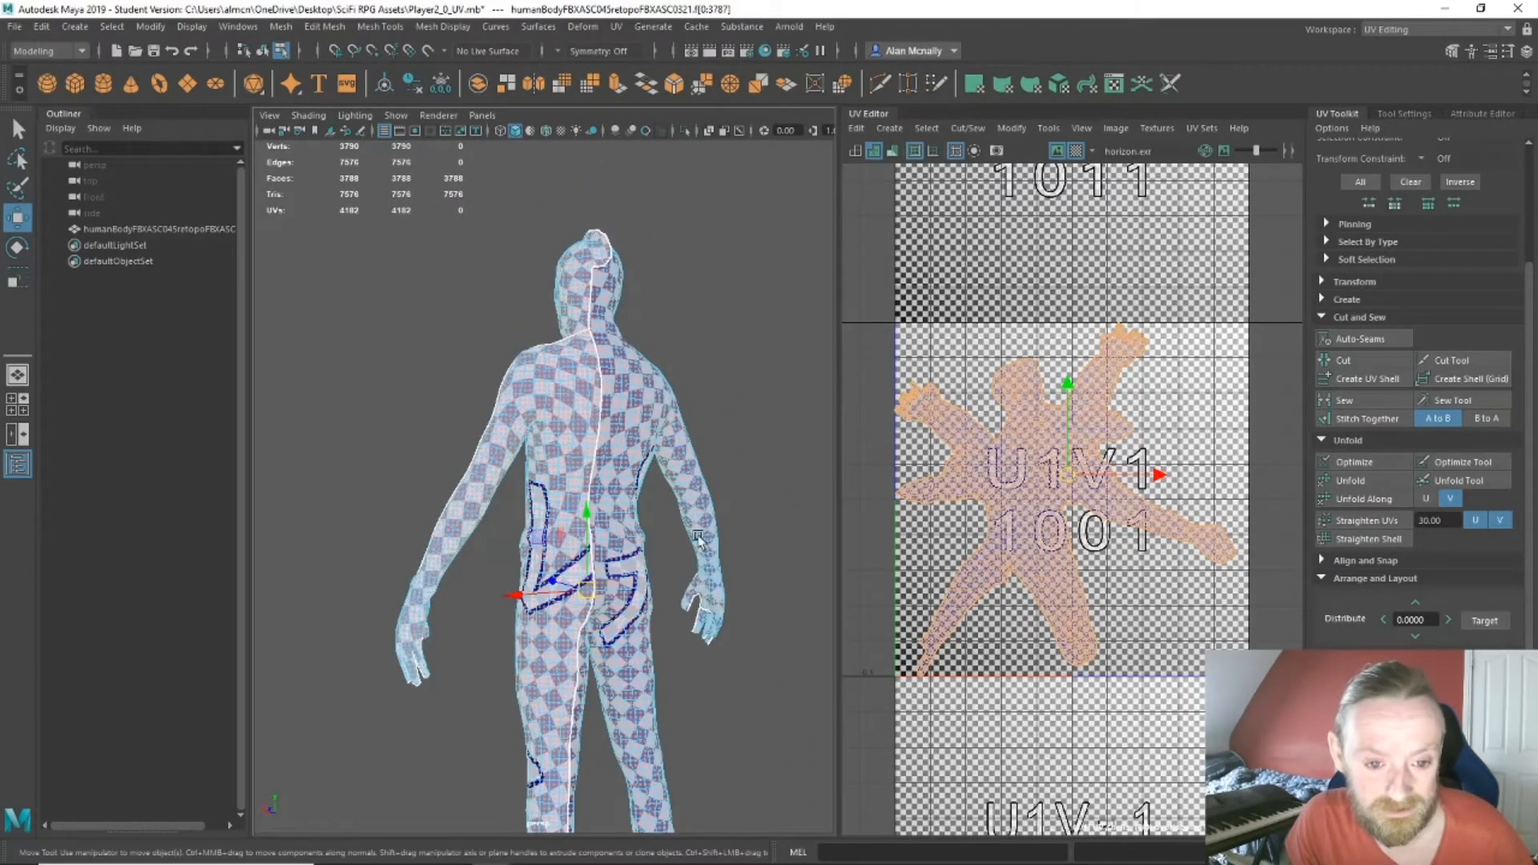
{"action": "scroll", "coordinate": [604, 508], "scroll_direction": "up", "scroll_amount": 6}
{"action": "scroll", "coordinate": [604, 508], "scroll_direction": "down", "scroll_amount": 2}
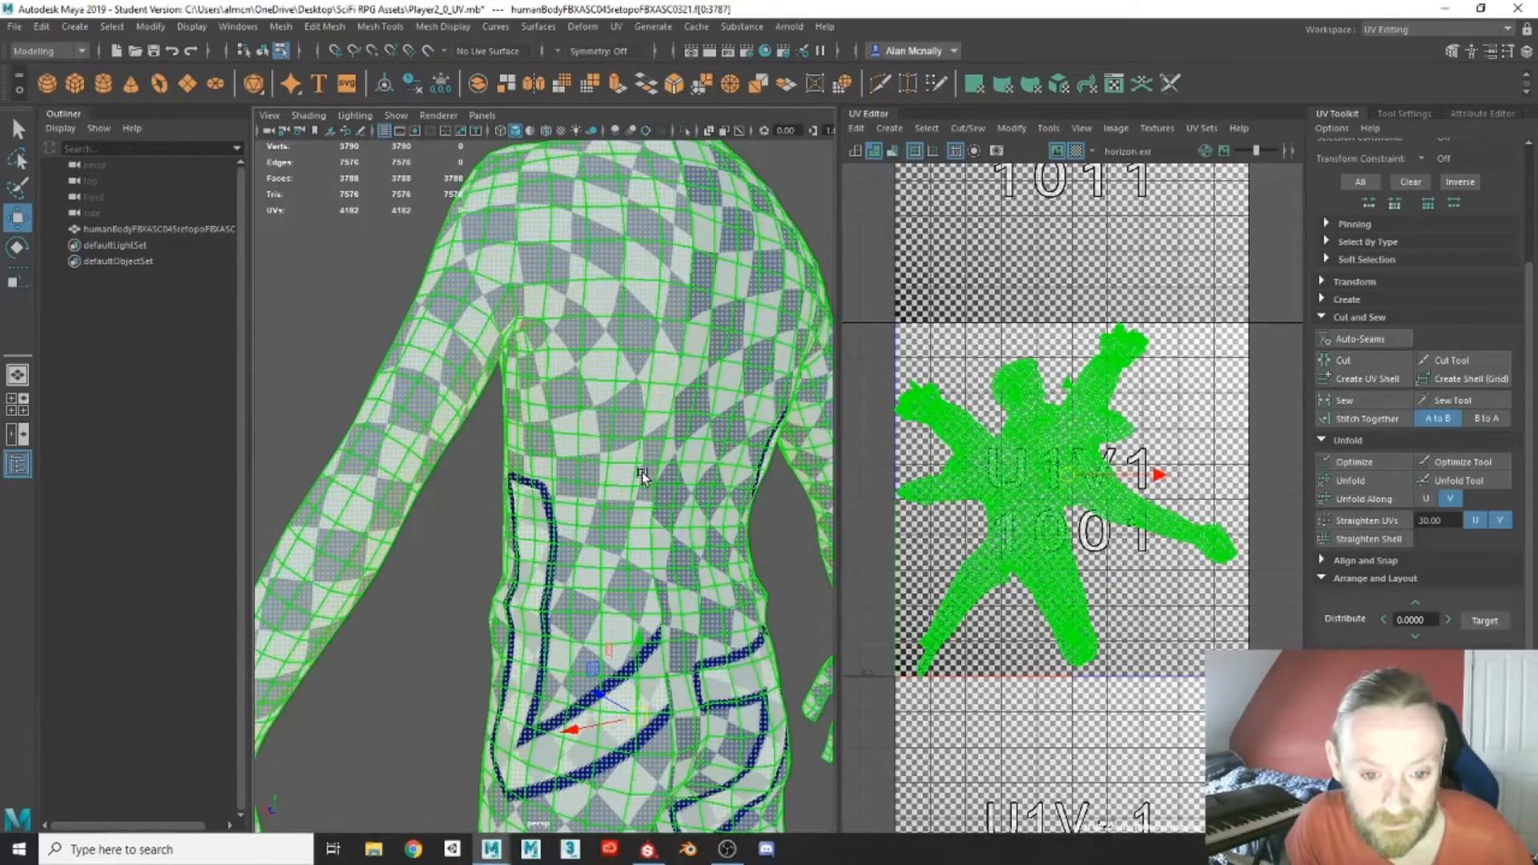
{"action": "left_click_drag", "start_coordinate": [636, 539], "coordinate": [729, 545], "text": "alt"}
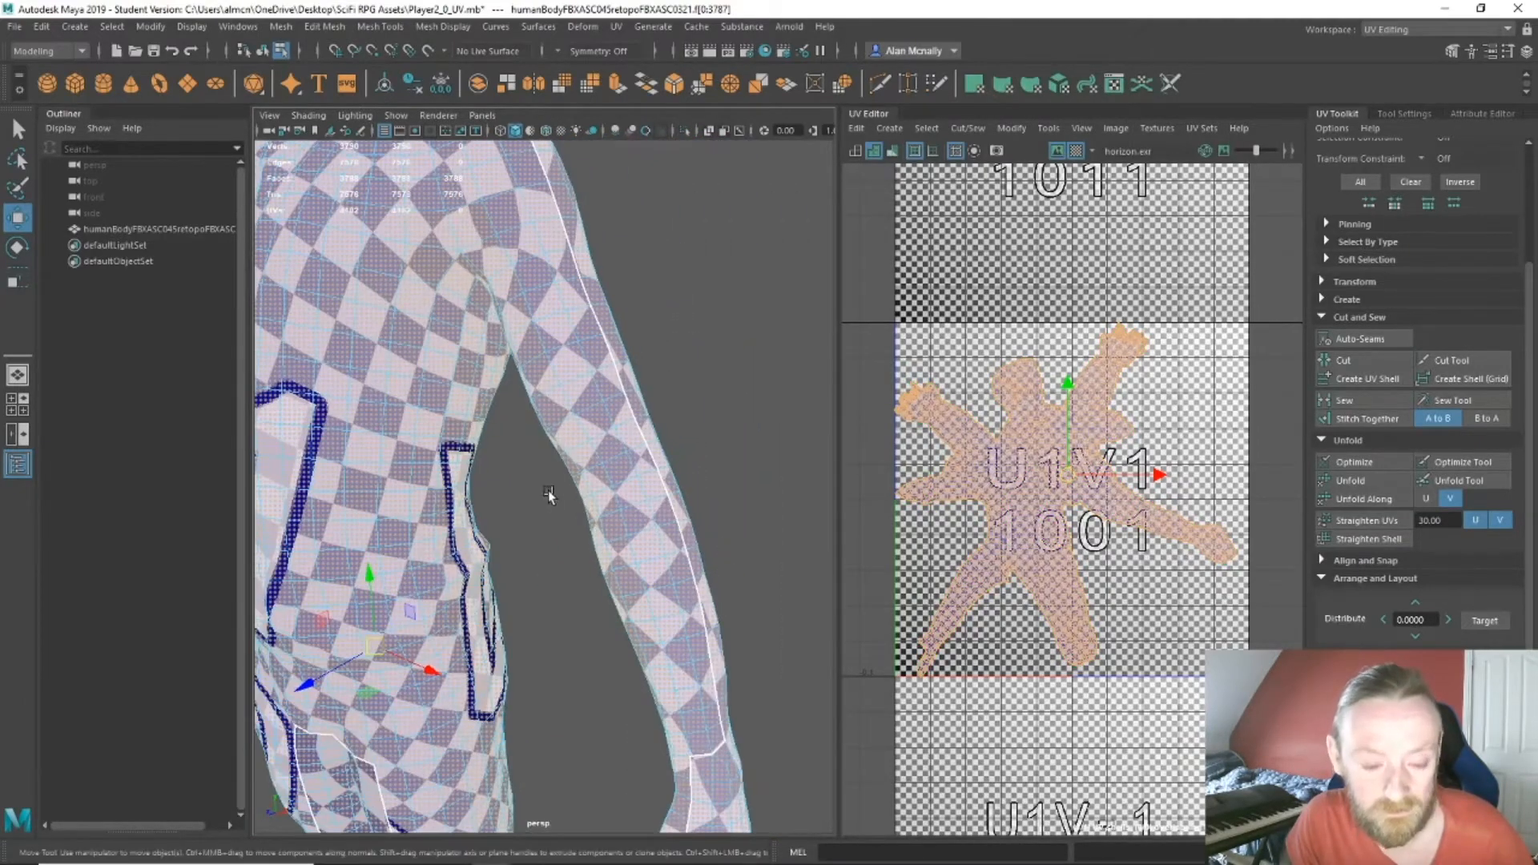
{"action": "mouse_move", "coordinate": [549, 494]}
{"action": "left_mouse_down", "text": "alt"}
{"action": "mouse_move", "coordinate": [632, 511]}
{"action": "mouse_move", "coordinate": [613, 529]}
{"action": "mouse_move", "coordinate": [585, 469]}
{"action": "mouse_move", "coordinate": [505, 507]}
{"action": "mouse_move", "coordinate": [559, 506]}
{"action": "left_mouse_up", "text": "alt"}
{"action": "scroll", "coordinate": [580, 491], "scroll_direction": "down", "scroll_amount": 5}
{"action": "left_click_drag", "start_coordinate": [583, 621], "coordinate": [577, 698], "text": "alt"}
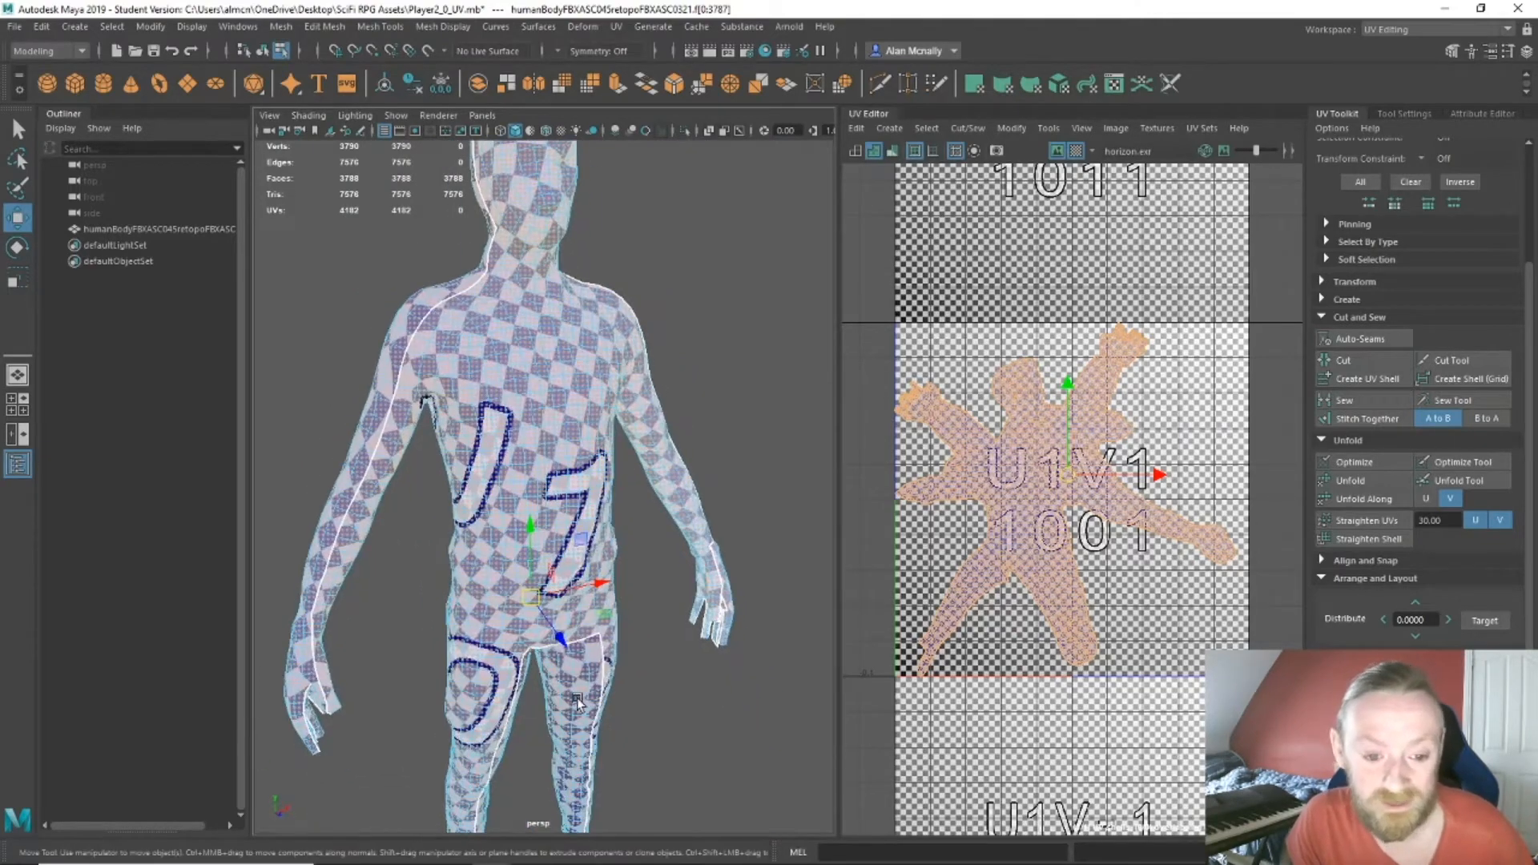
{"action": "scroll", "coordinate": [577, 699], "scroll_direction": "up", "scroll_amount": 2}
{"action": "middle_click_drag", "start_coordinate": [577, 699], "coordinate": [548, 507], "text": "alt"}
{"action": "left_click_drag", "start_coordinate": [645, 584], "coordinate": [584, 556], "text": "alt"}
{"action": "scroll", "coordinate": [643, 621], "scroll_direction": "down", "scroll_amount": 8}
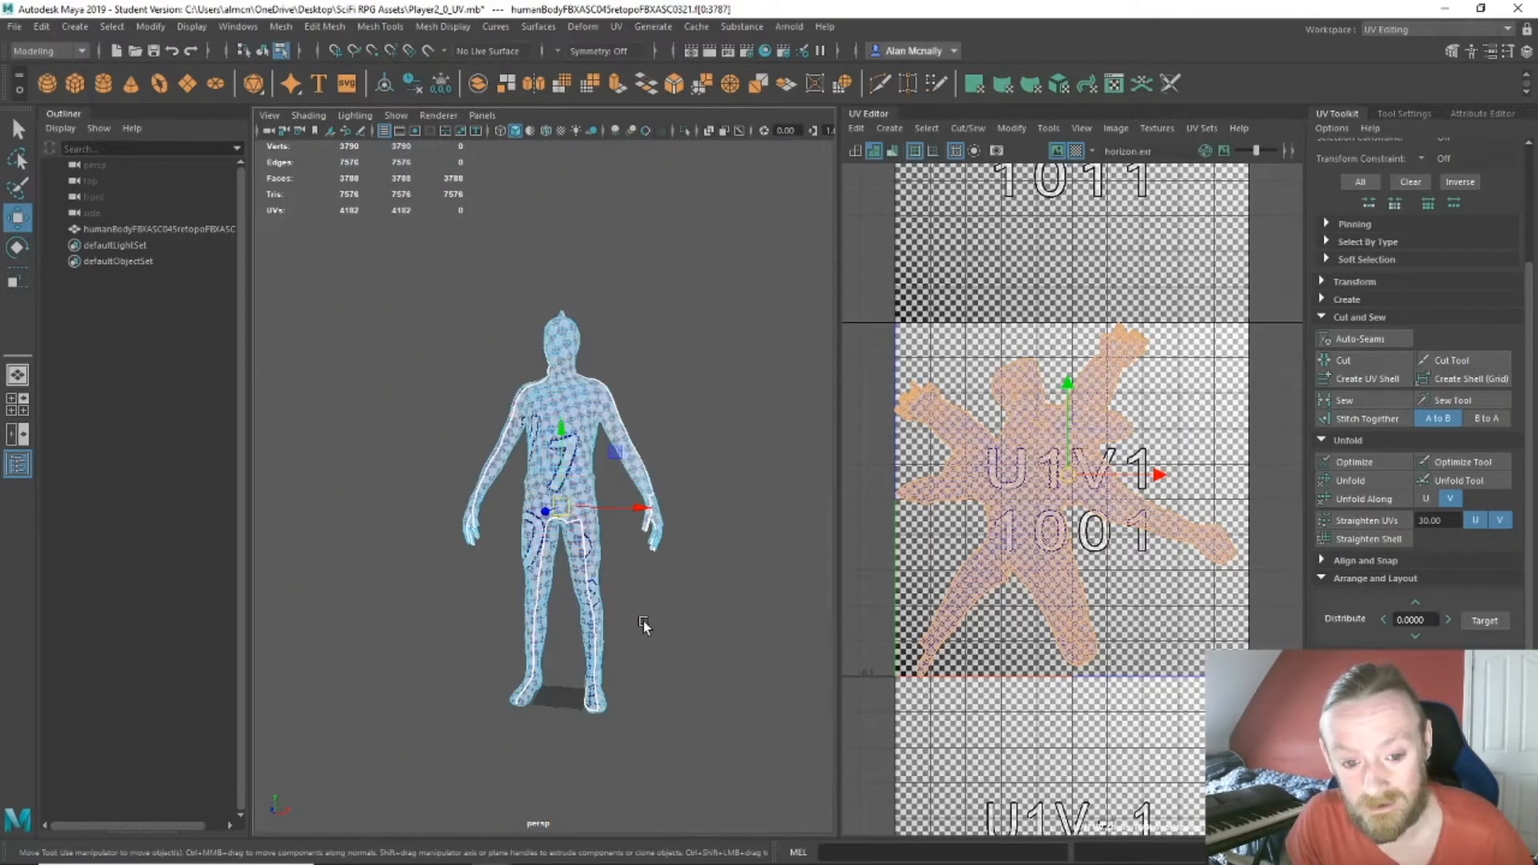
{"action": "left_click_drag", "start_coordinate": [643, 622], "coordinate": [615, 638], "text": "alt"}
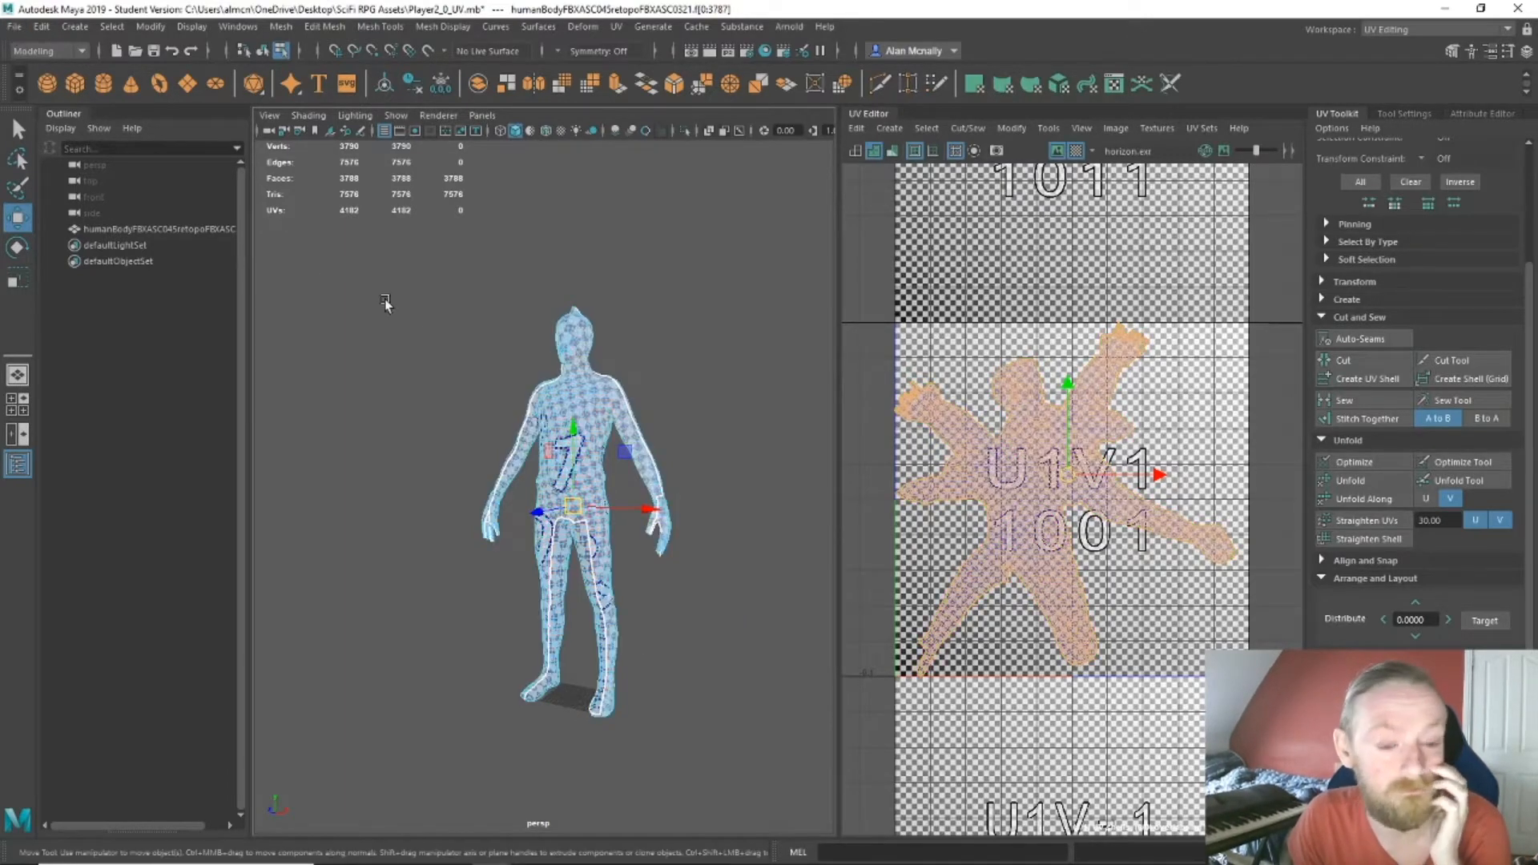
Return the body mesh to object mode and delete its history.
{"action": "right_click_drag", "start_coordinate": [611, 394], "coordinate": [645, 382]}
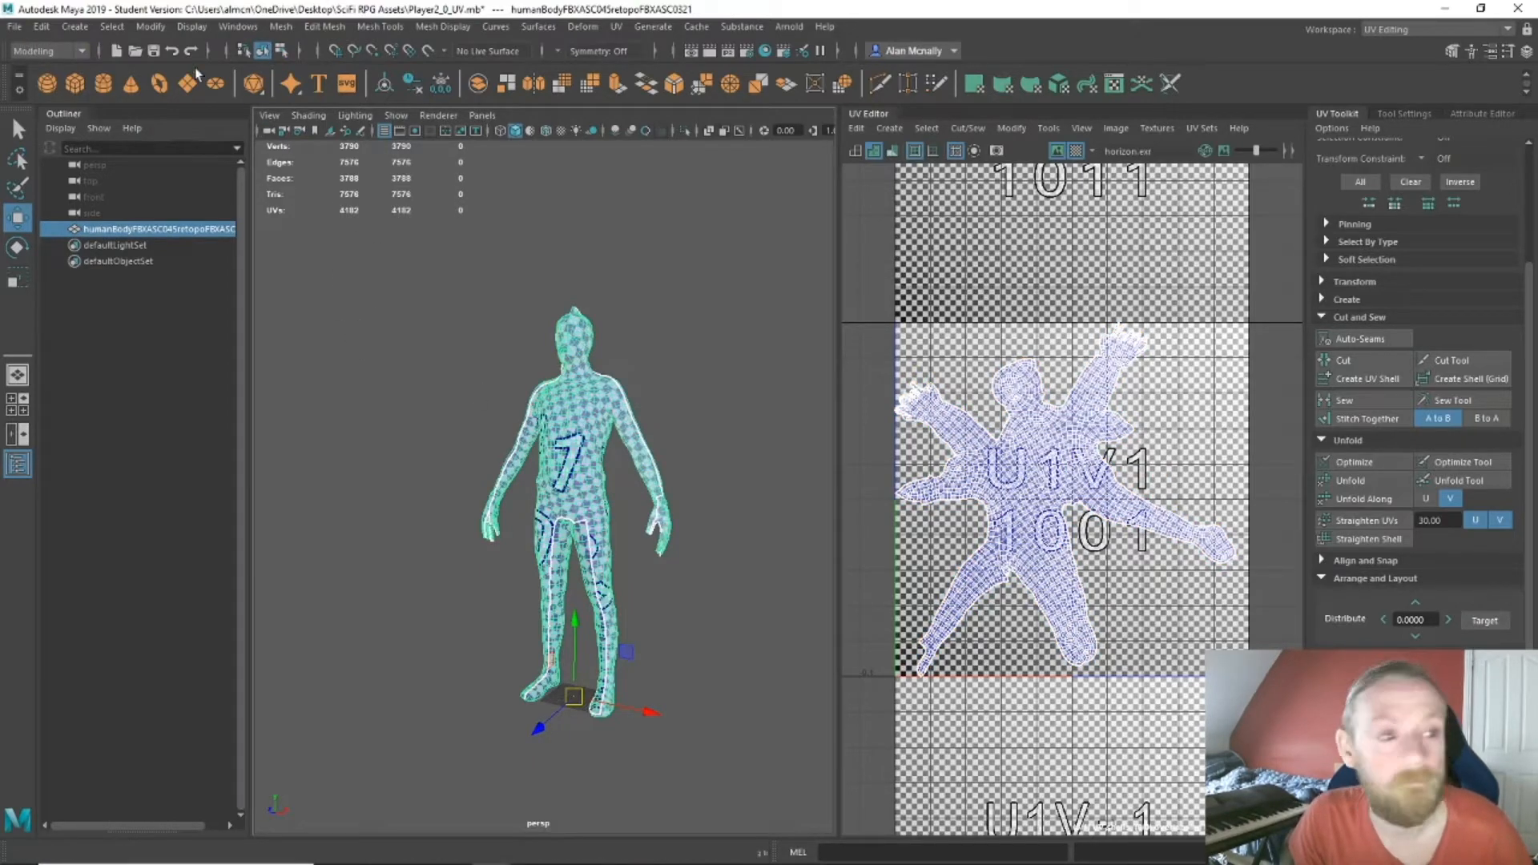
{"action": "left_click", "coordinate": [48, 27]}
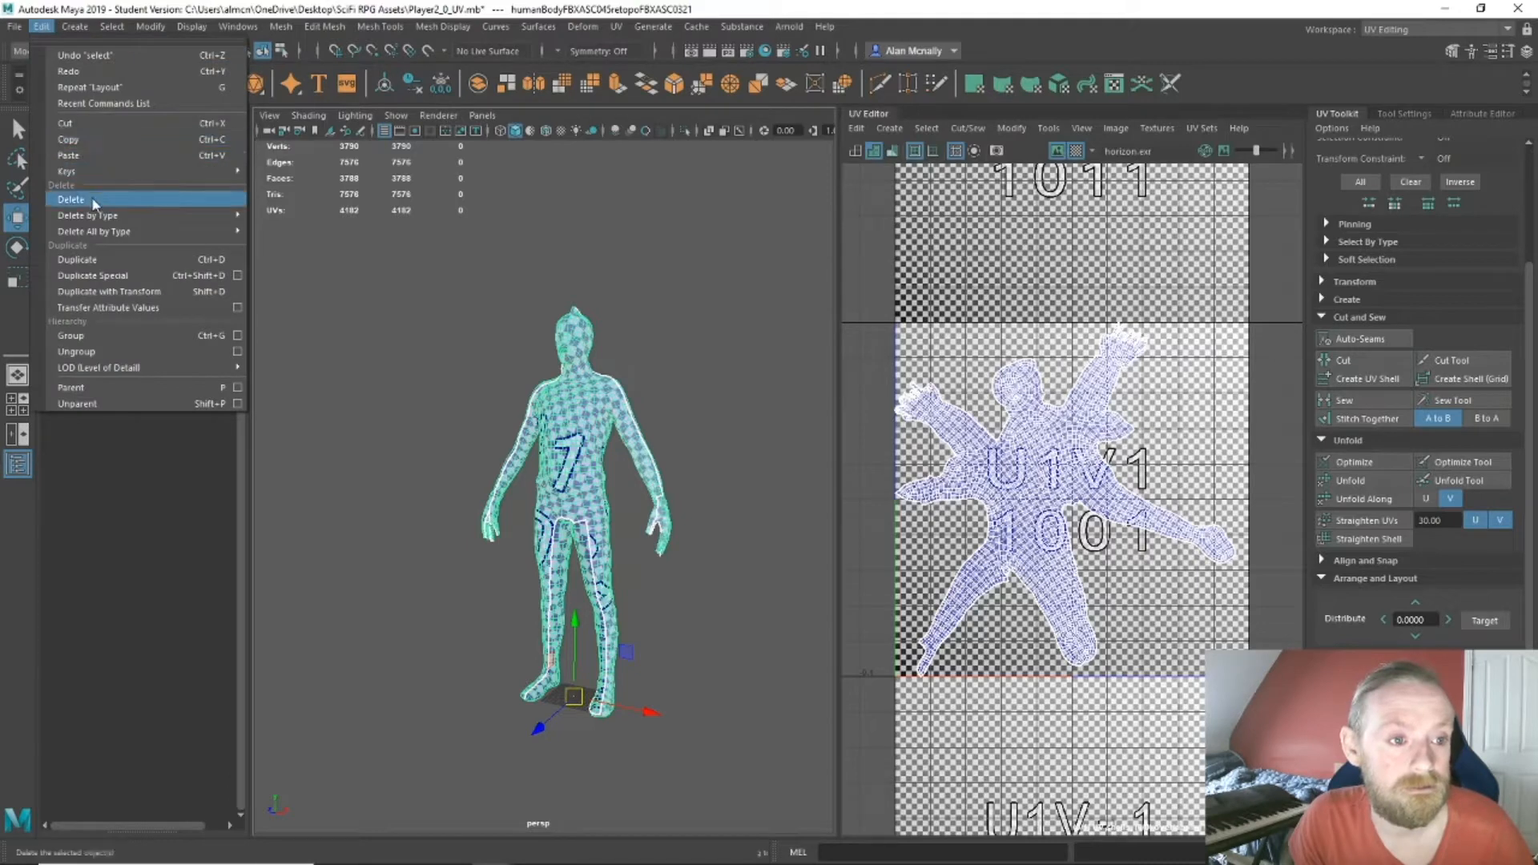
{"action": "mouse_move", "coordinate": [103, 216]}
{"action": "left_click", "coordinate": [290, 232]}
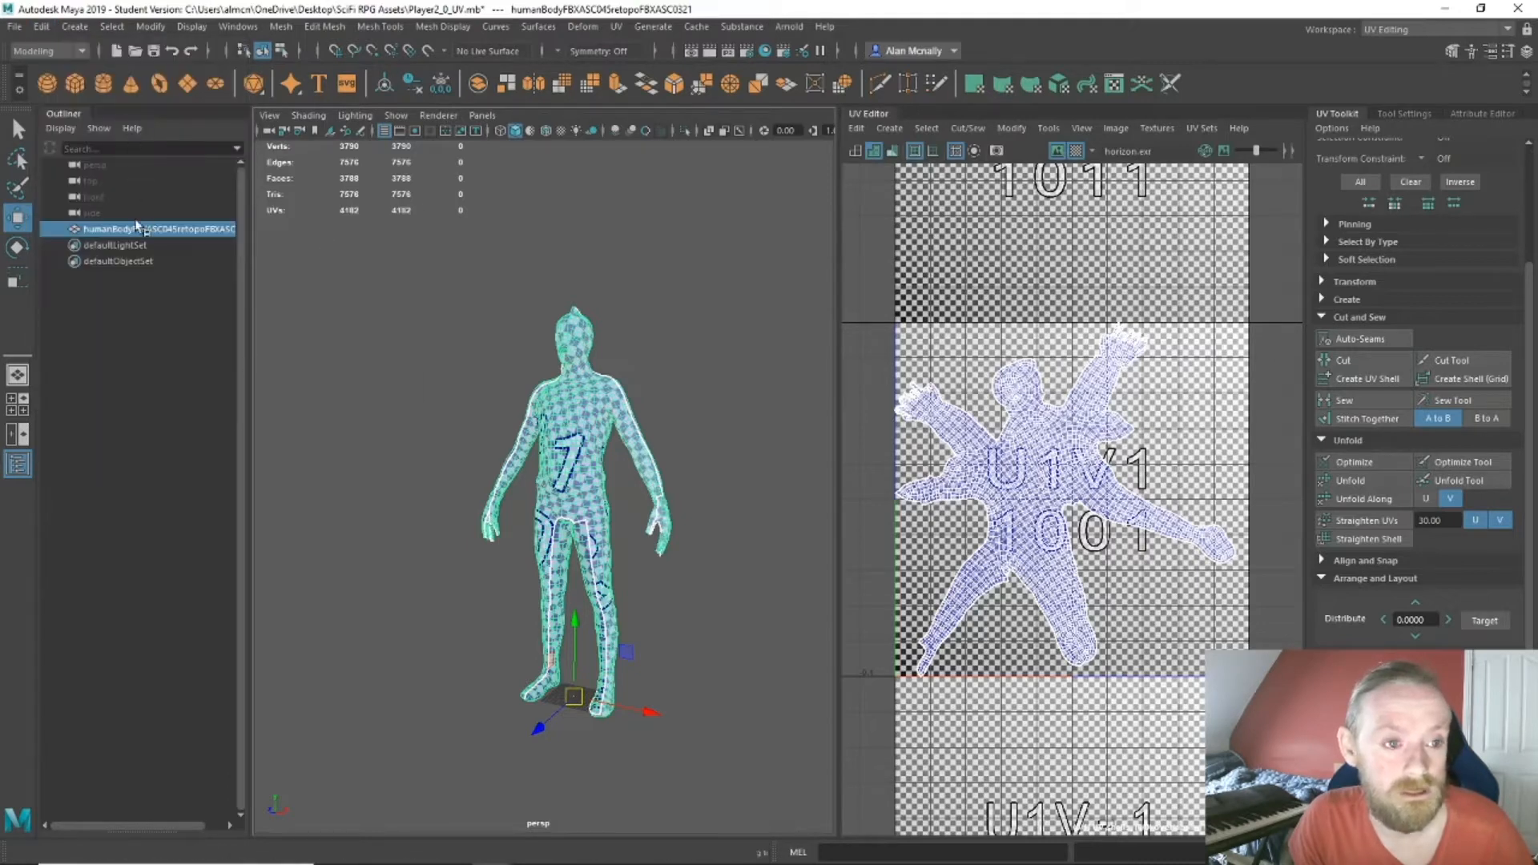
Freeze the body mesh's transformations and open the export options for the selected mesh.
{"action": "left_click", "coordinate": [150, 26]}
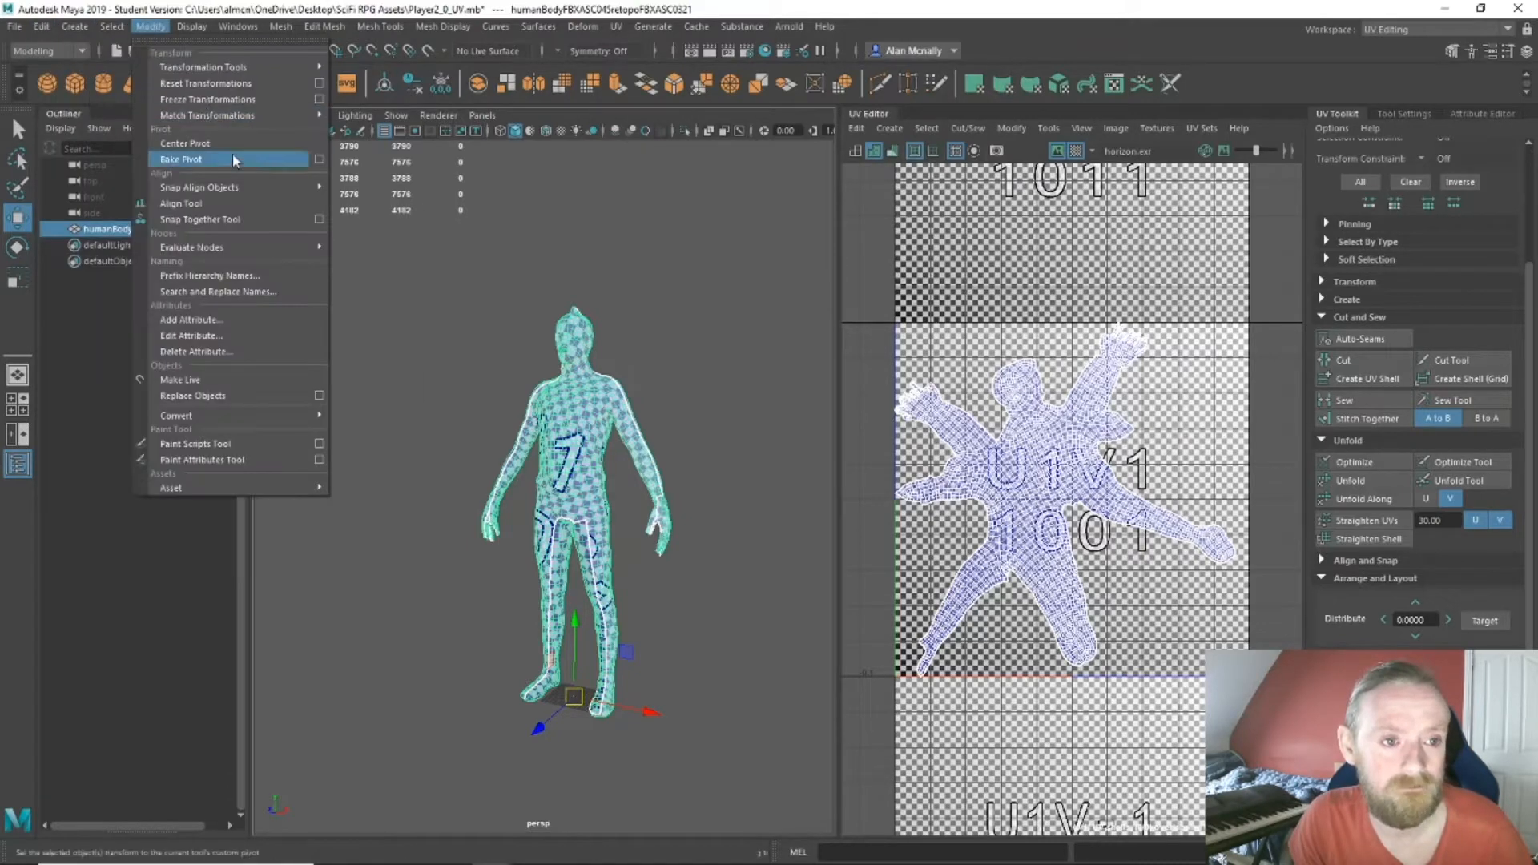
{"action": "left_click", "coordinate": [238, 100]}
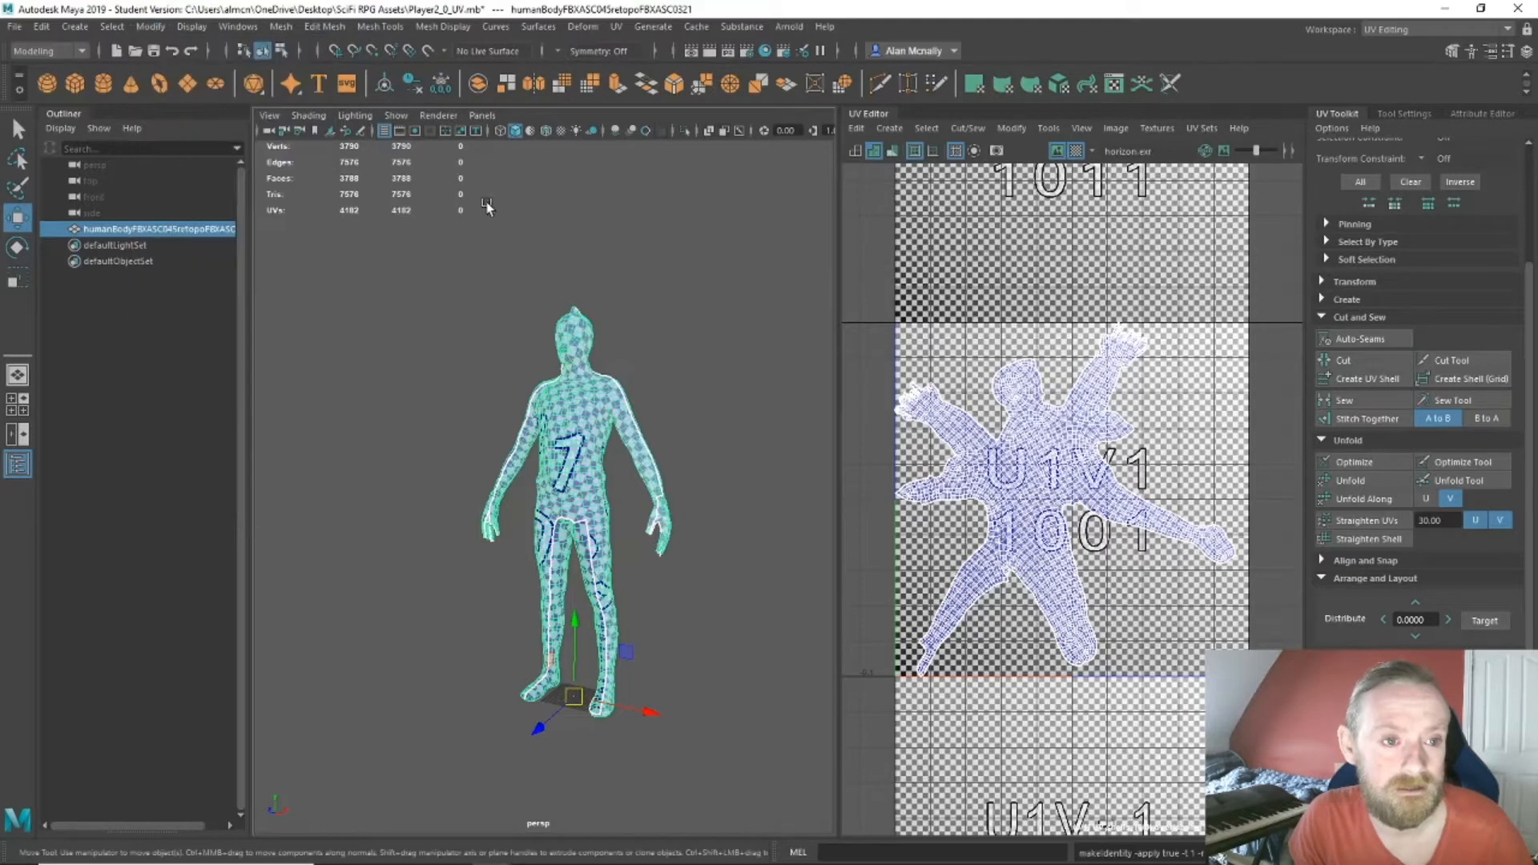
{"action": "left_click", "coordinate": [18, 28]}
{"action": "mouse_move", "coordinate": [167, 237]}
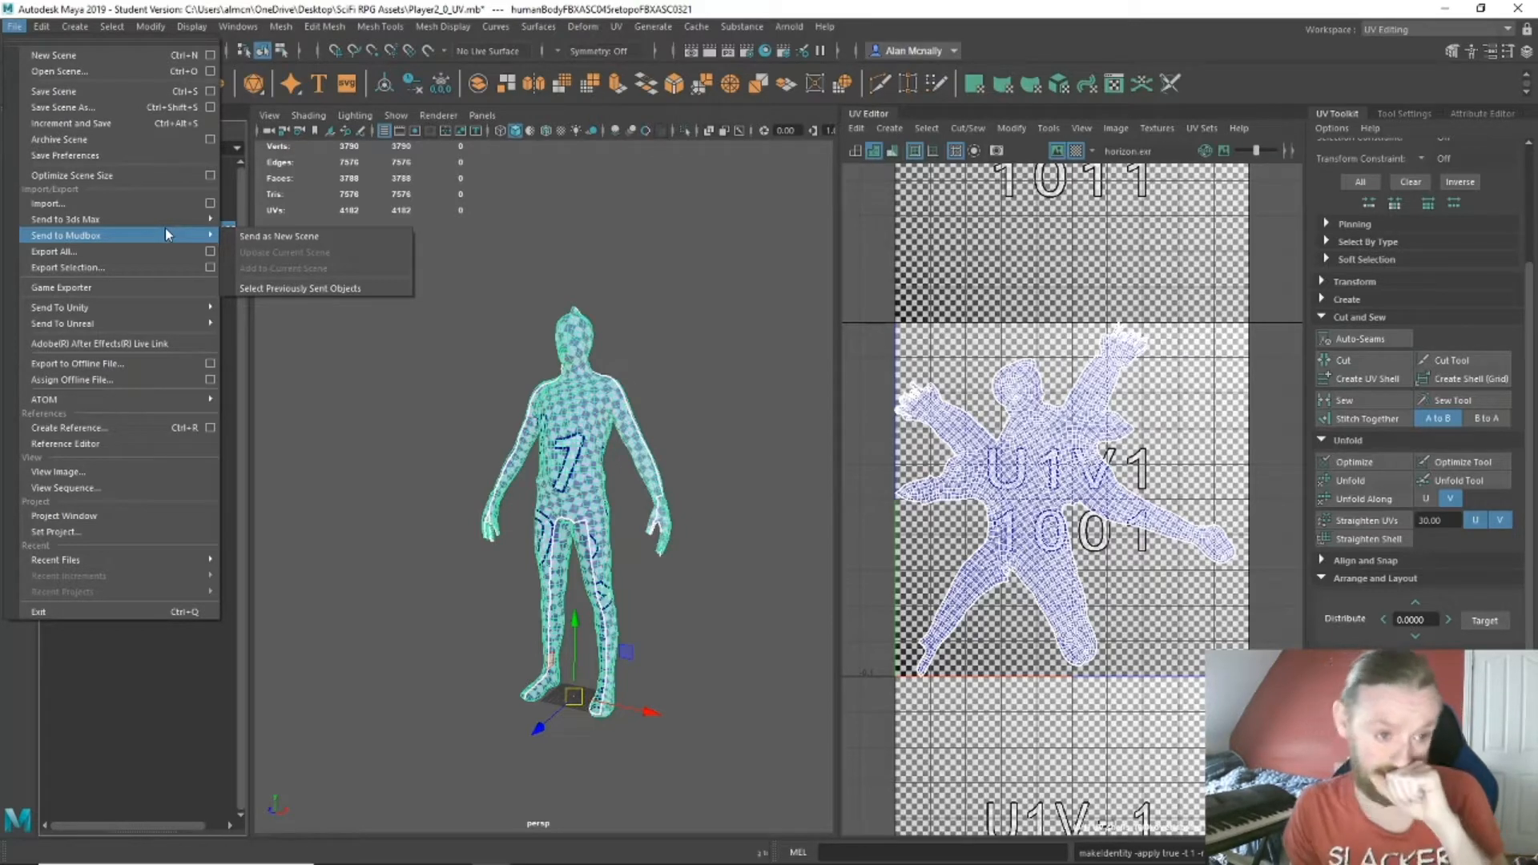
{"action": "left_click", "coordinate": [154, 262]}
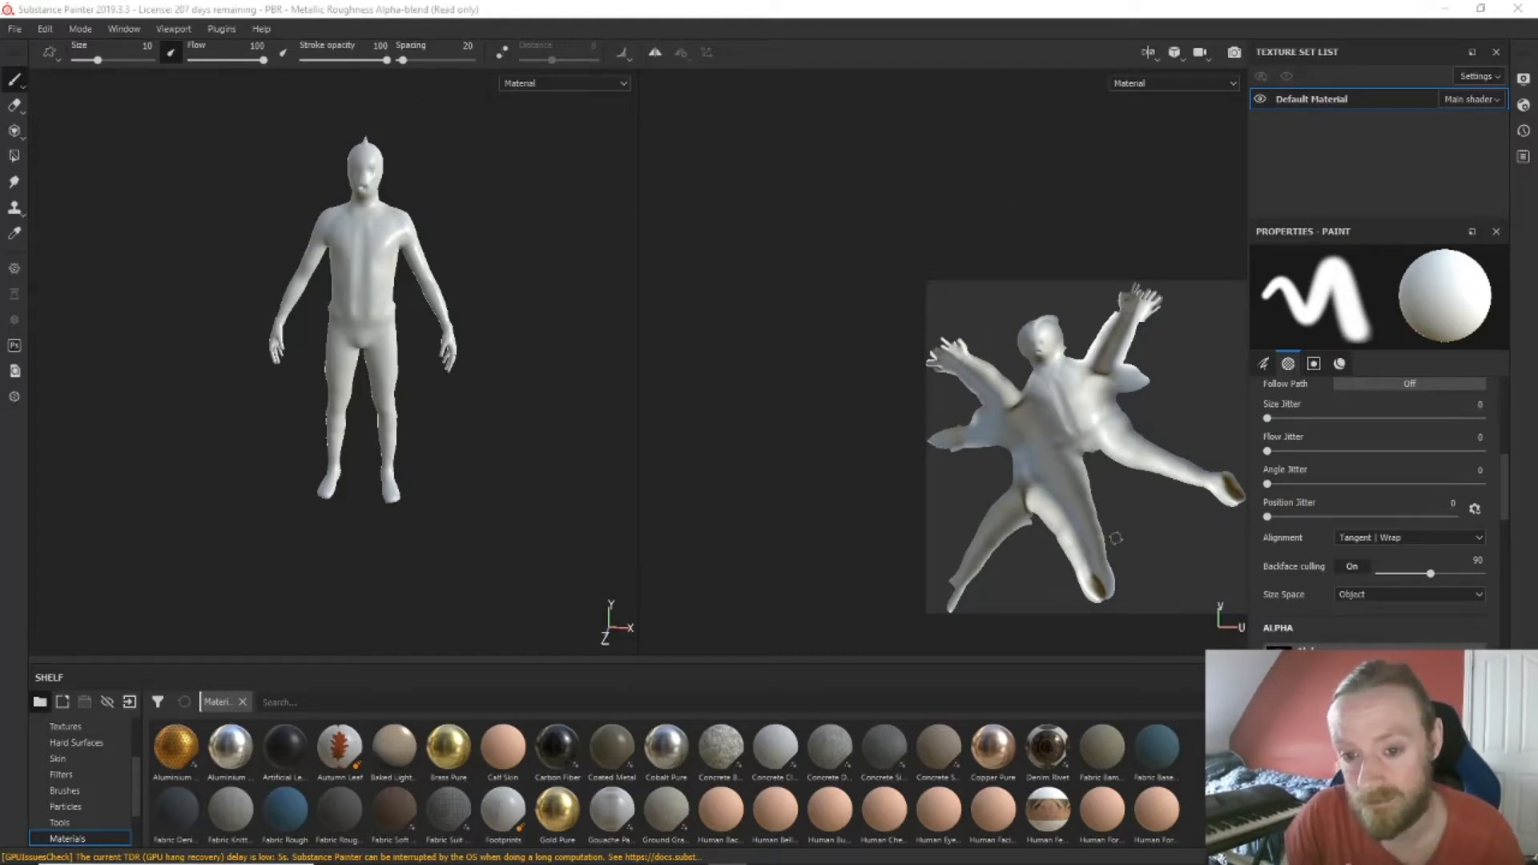
Examine the body's UV layout in Substance Painter's 2D view and look over the brush, alpha and material properties.
{"action": "scroll", "coordinate": [1047, 340], "scroll_direction": "down", "scroll_amount": 4}
{"action": "scroll", "coordinate": [1047, 340], "scroll_direction": "up", "scroll_amount": 9}
{"action": "scroll", "coordinate": [1043, 344], "scroll_direction": "up", "scroll_amount": 3}
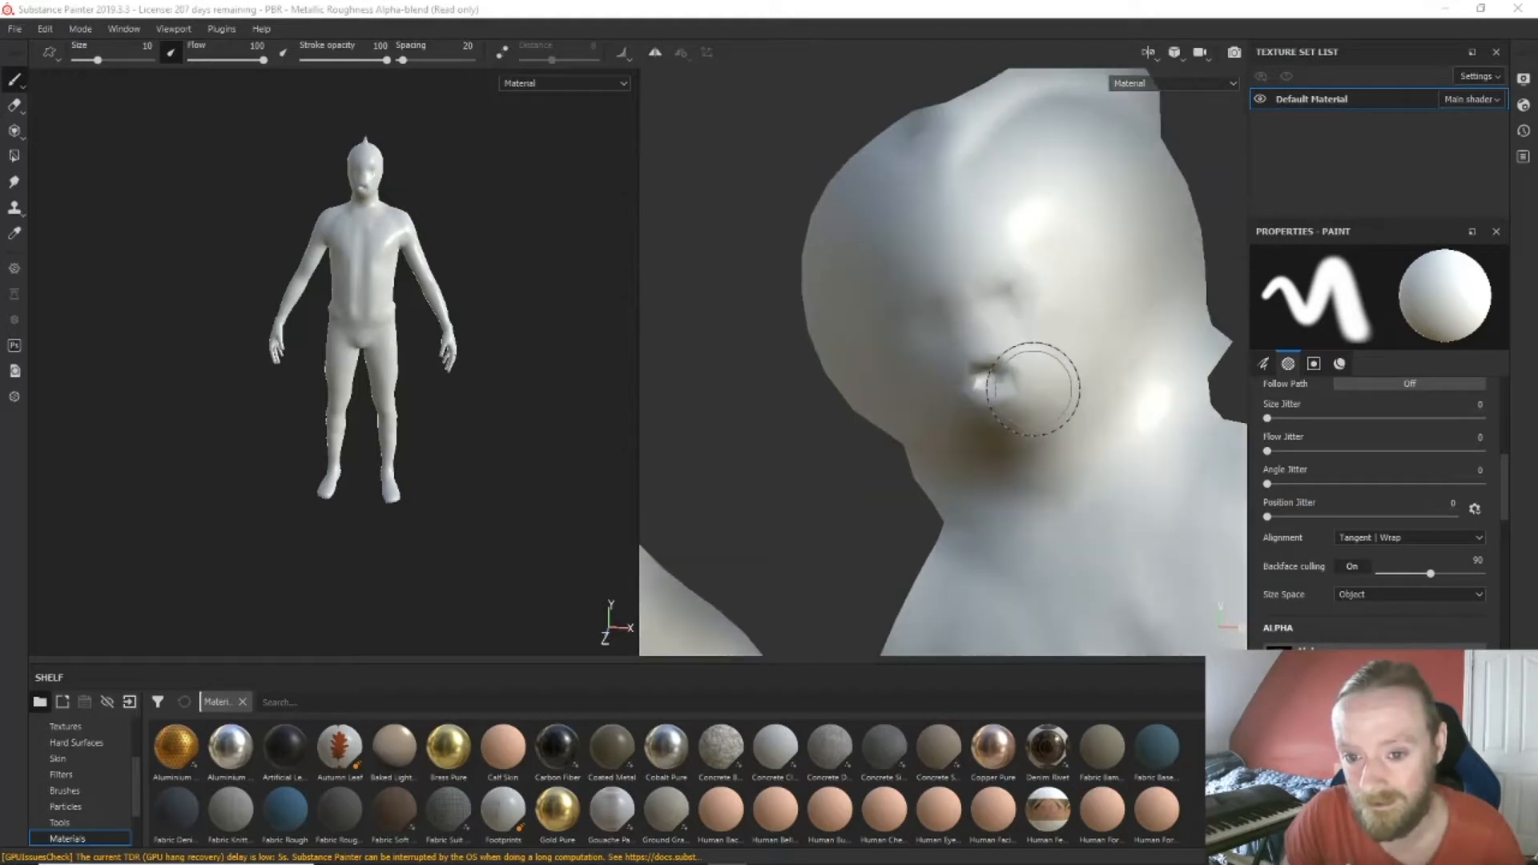
{"action": "scroll", "coordinate": [1034, 352], "scroll_direction": "down", "scroll_amount": 5}
{"action": "scroll", "coordinate": [1080, 457], "scroll_direction": "down", "scroll_amount": 4}
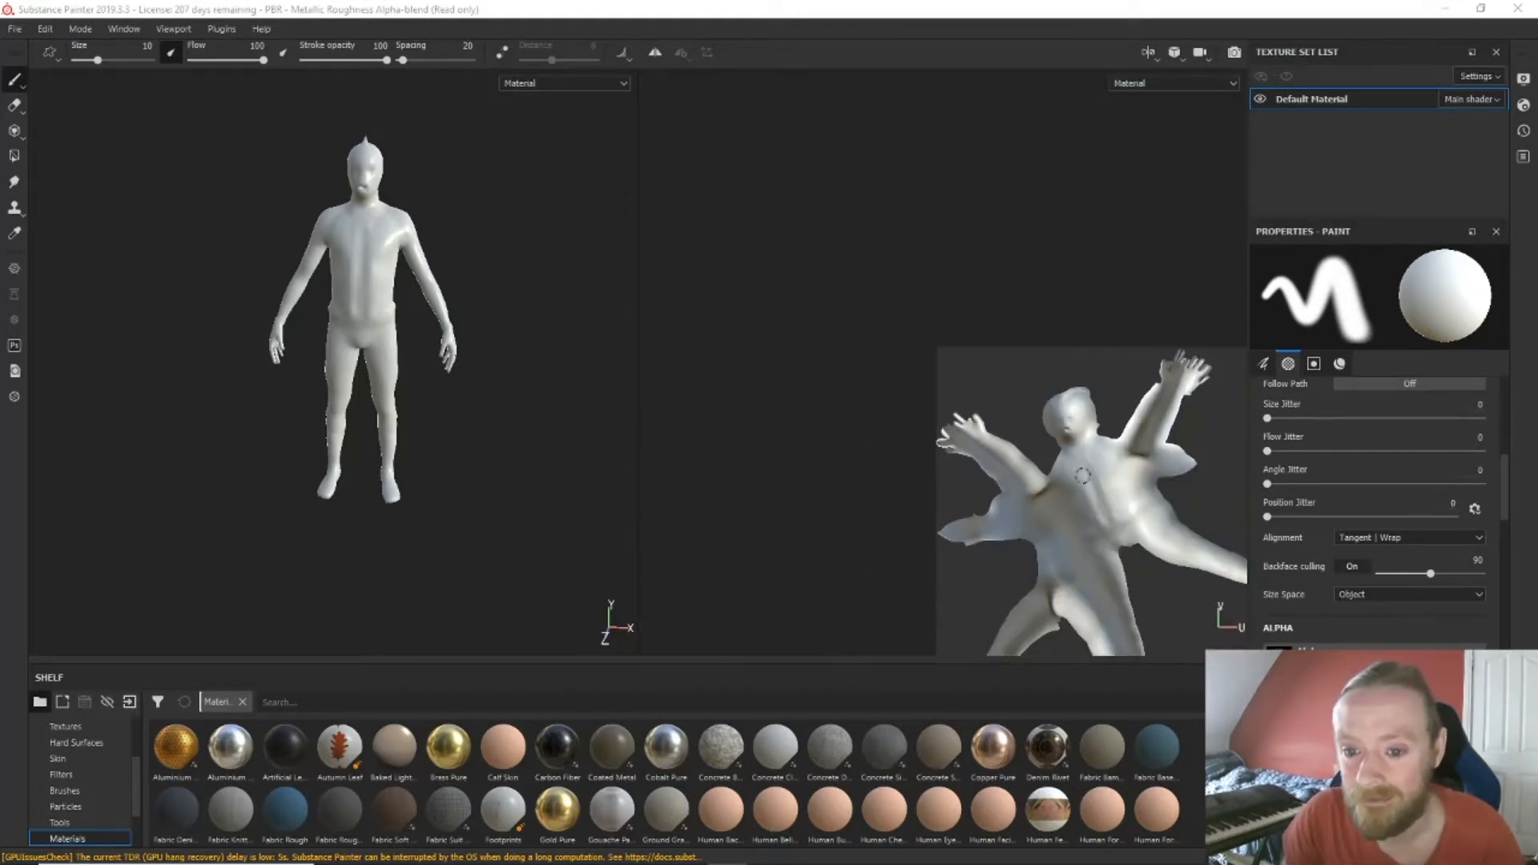
{"action": "middle_click_drag", "start_coordinate": [1110, 534], "coordinate": [1047, 385], "text": "alt"}
{"action": "scroll", "coordinate": [1420, 514], "scroll_direction": "down", "scroll_amount": 3}
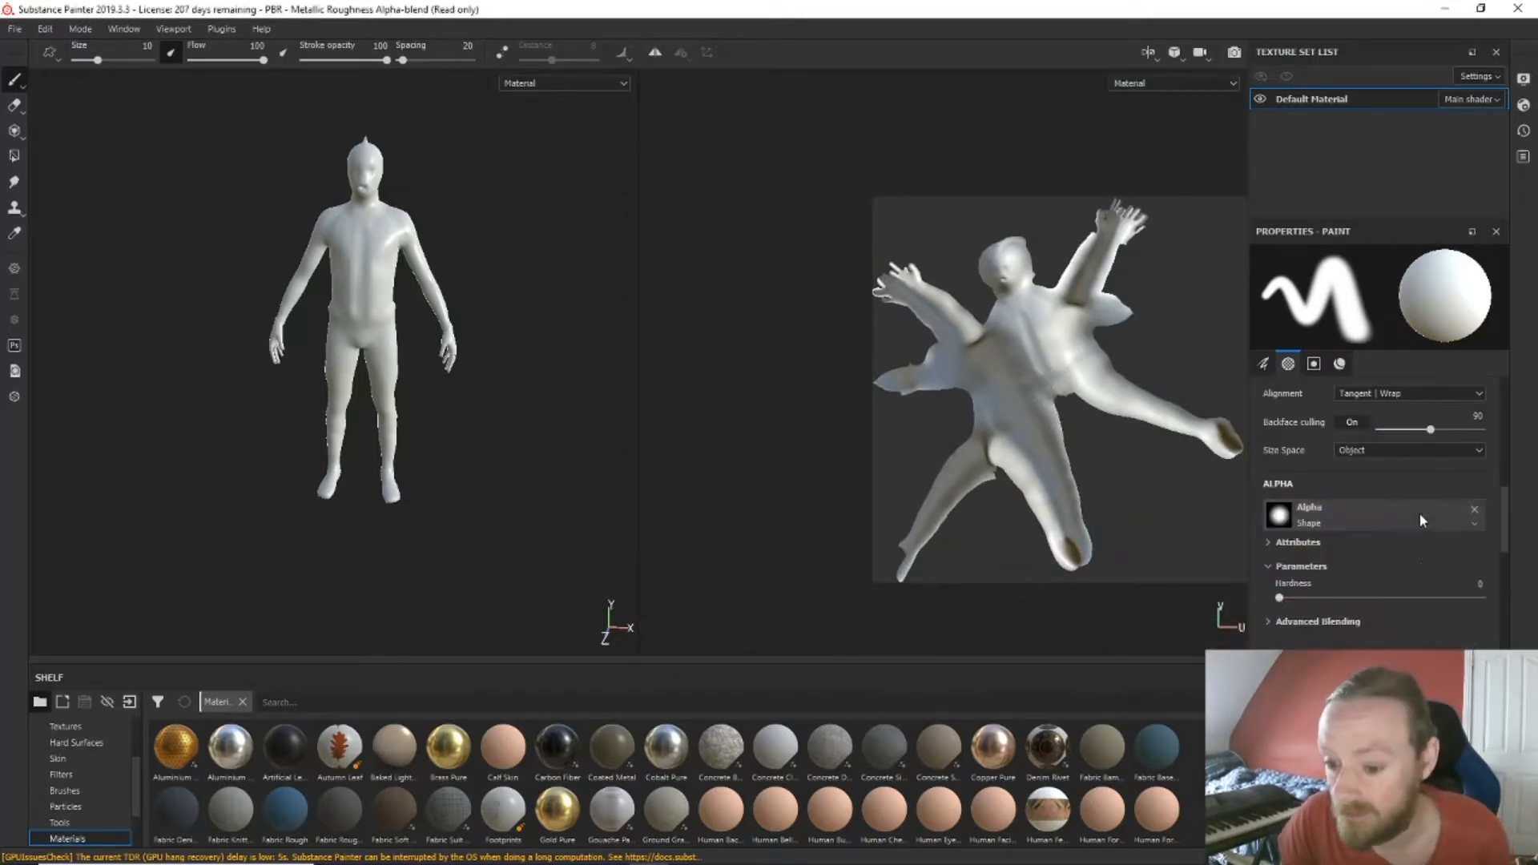
{"action": "scroll", "coordinate": [1421, 517], "scroll_direction": "up", "scroll_amount": 6}
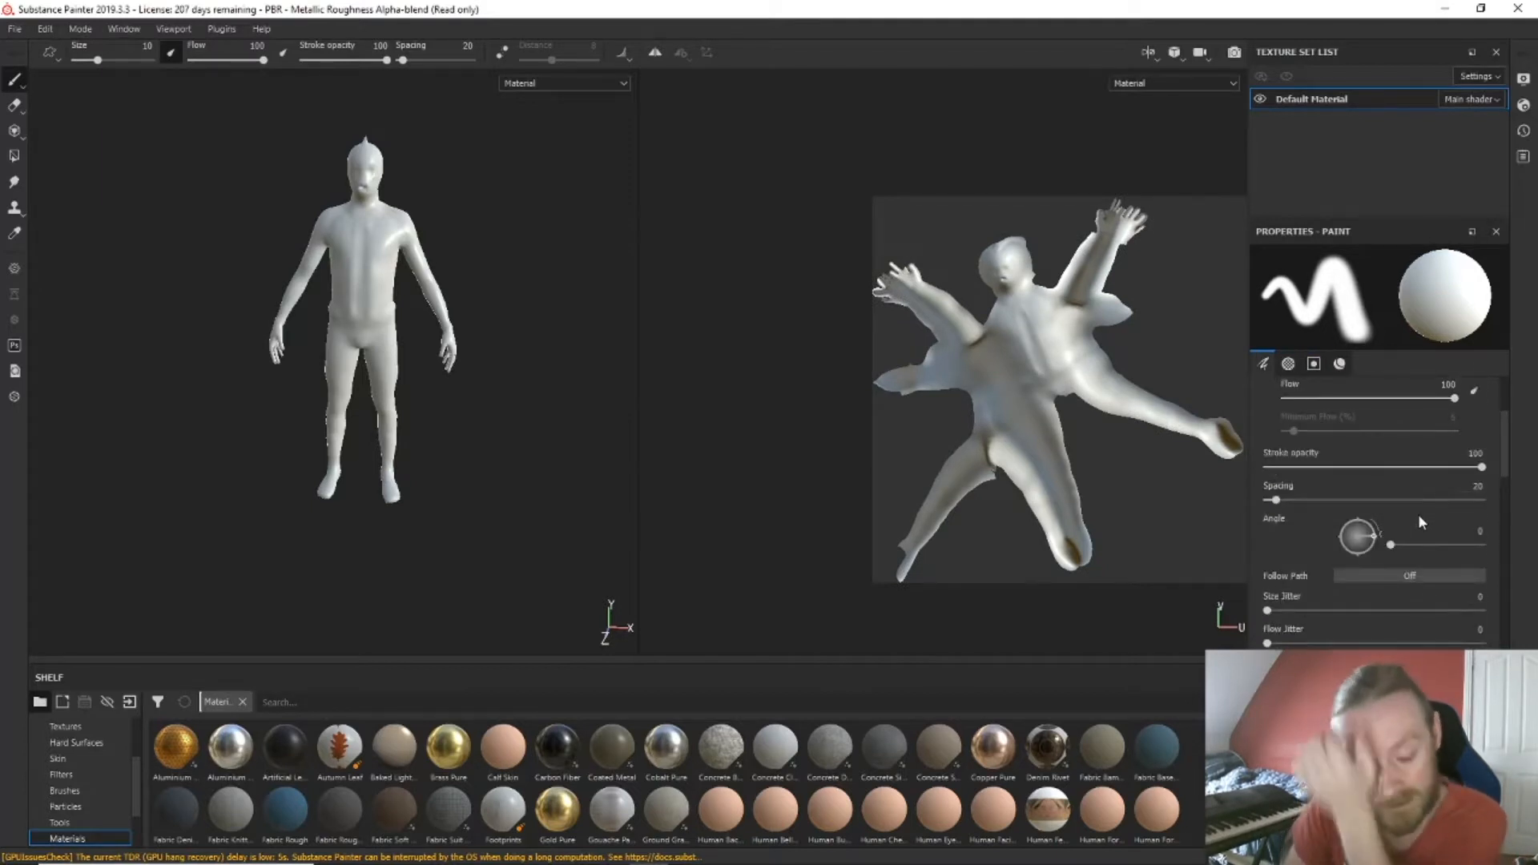
{"action": "scroll", "coordinate": [1420, 518], "scroll_direction": "down", "scroll_amount": 5}
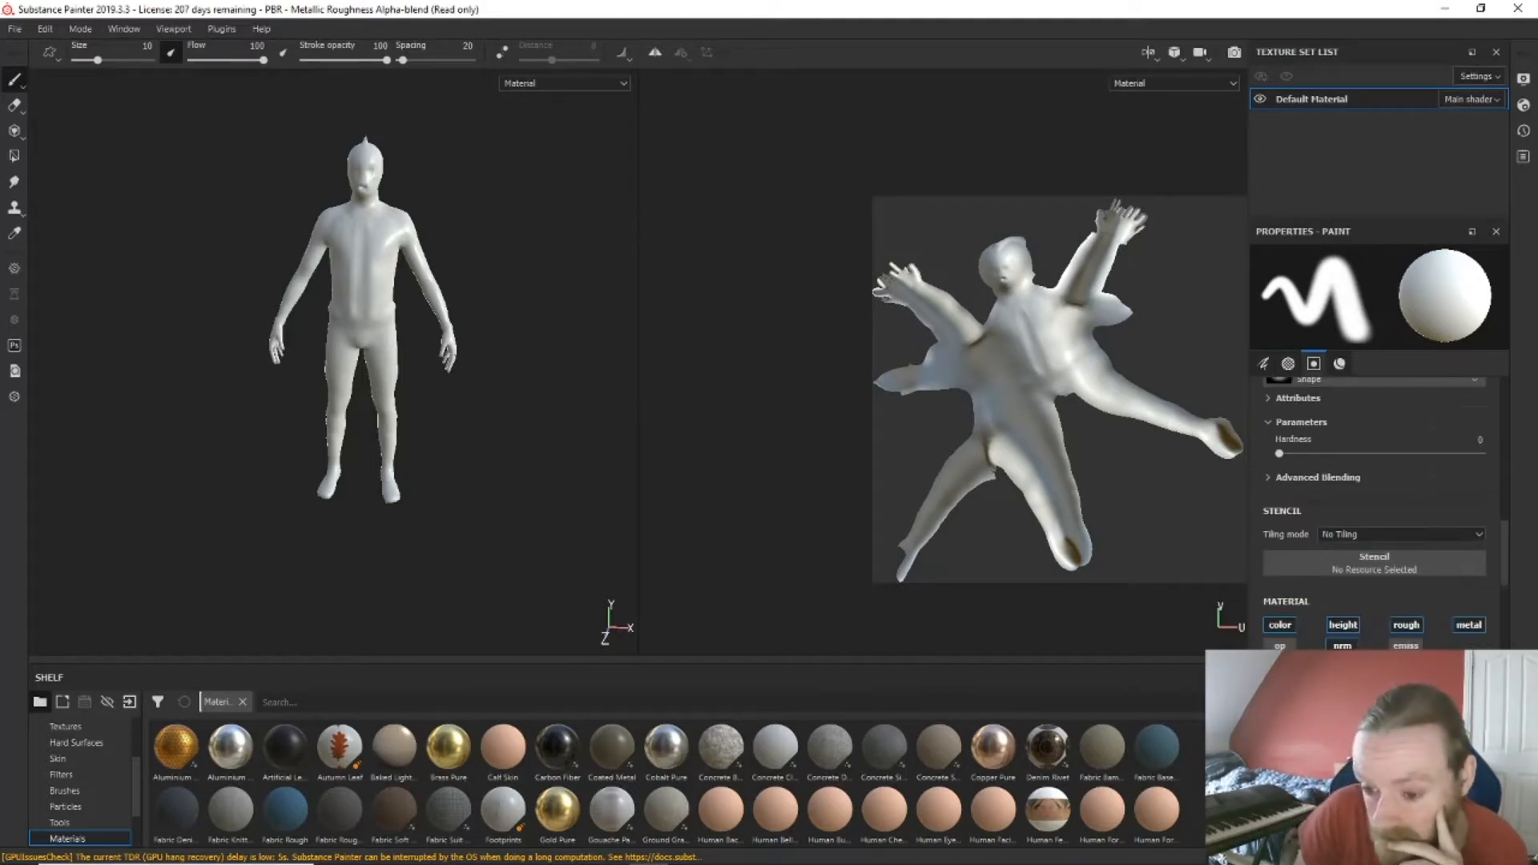
{"action": "scroll", "coordinate": [1419, 517], "scroll_direction": "down", "scroll_amount": 3}
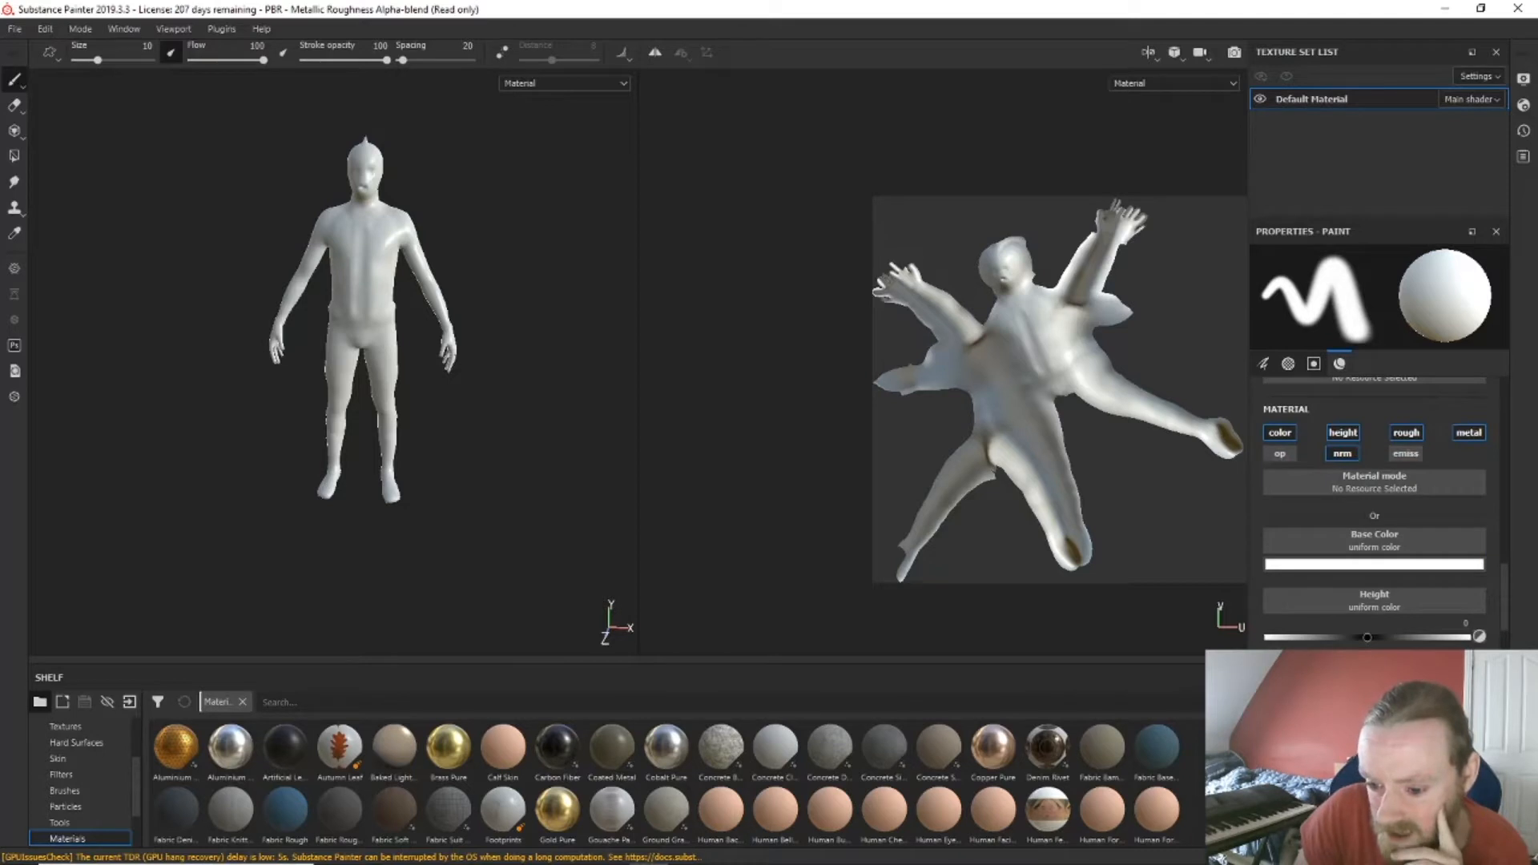
Open the mesh map baking settings and set the output size to 2048.
{"action": "key", "text": "ctrl+shift+b"}
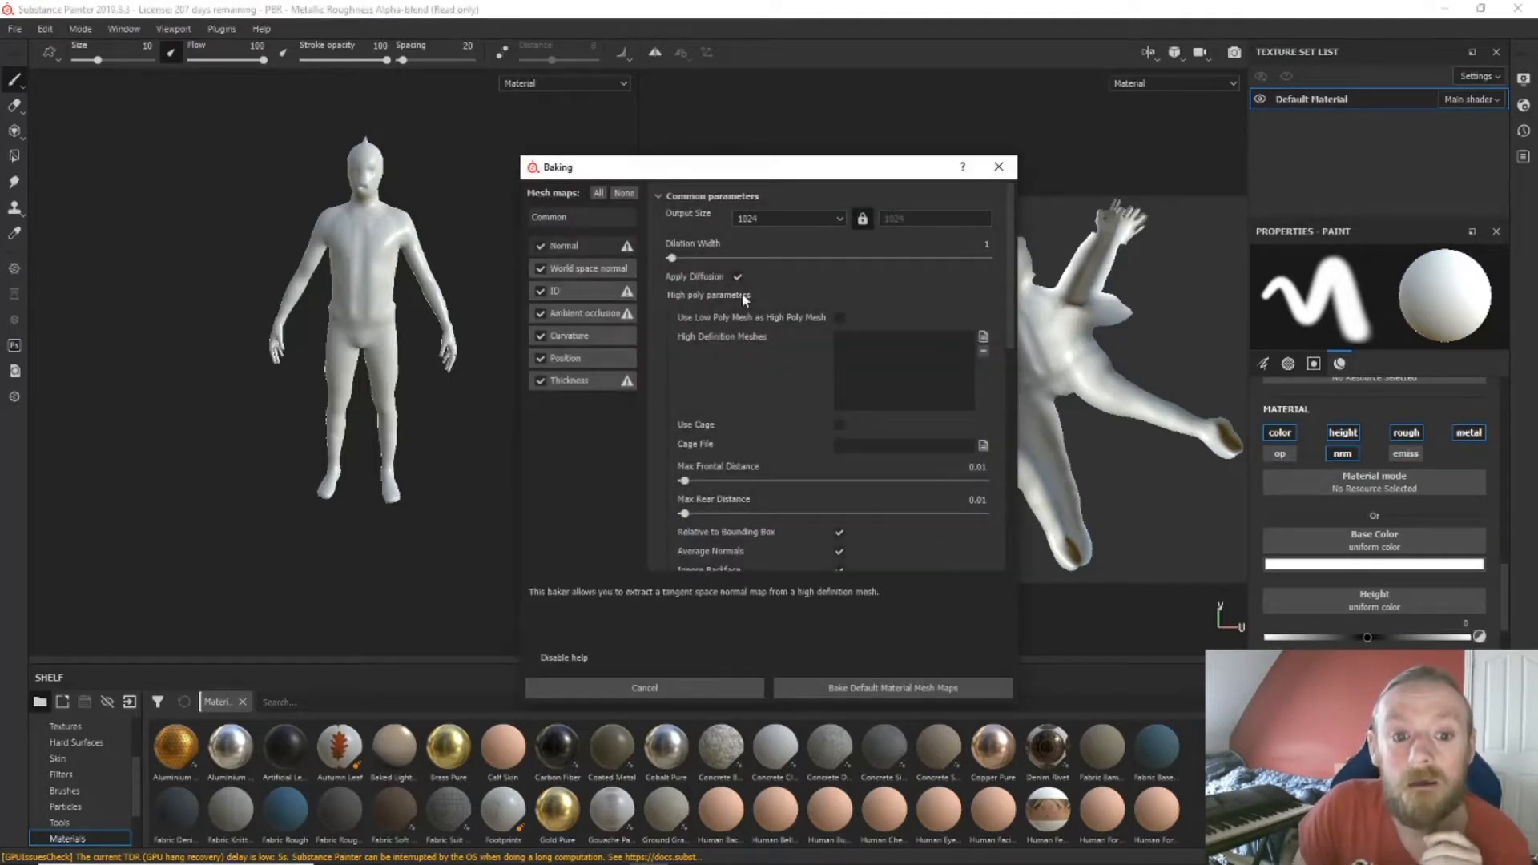
{"action": "left_click", "coordinate": [773, 218]}
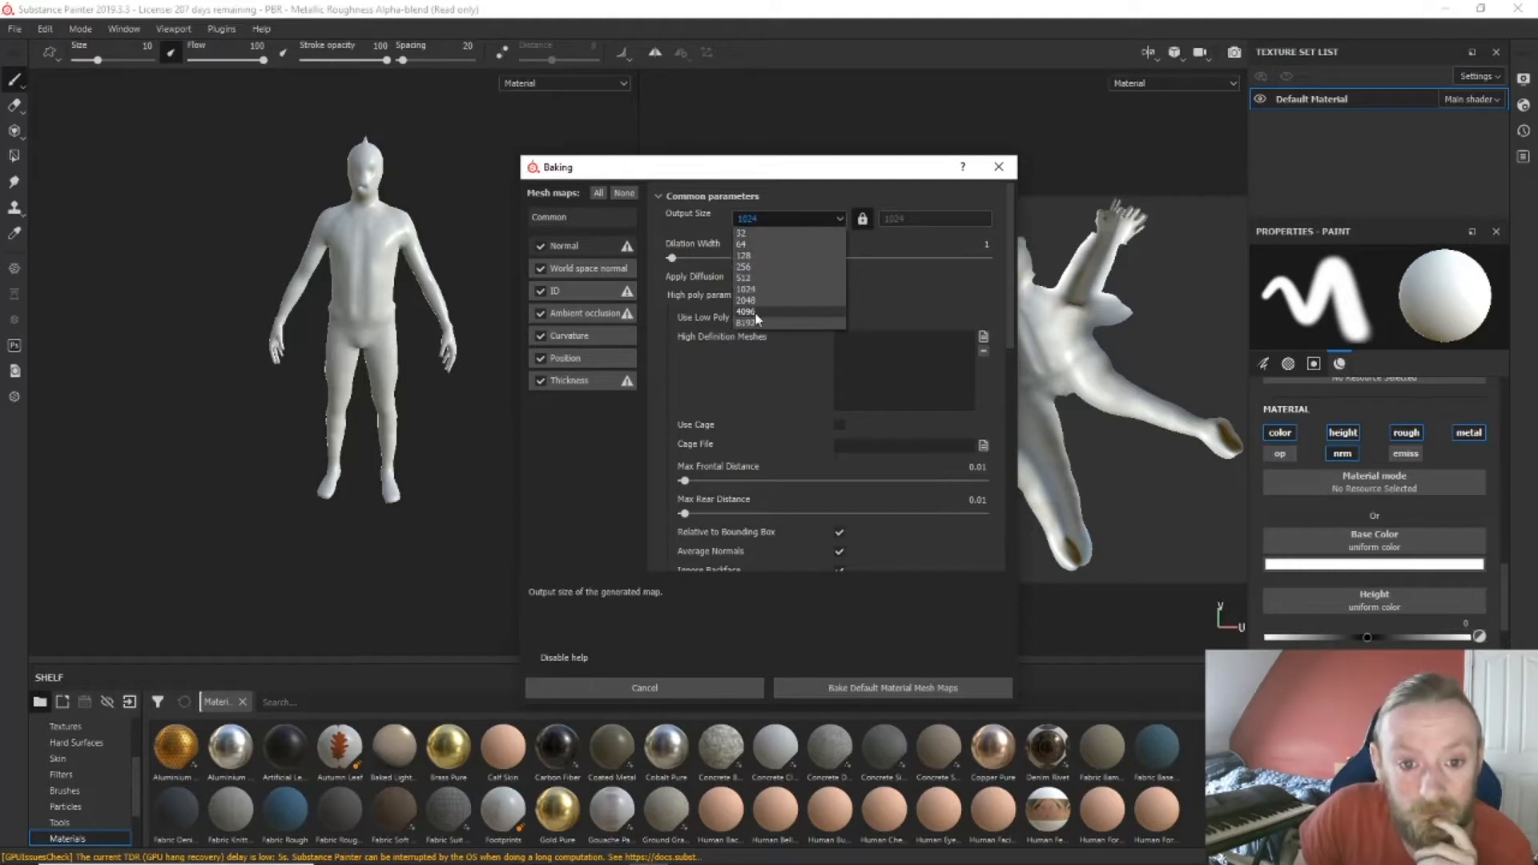
{"action": "left_click", "coordinate": [757, 300]}
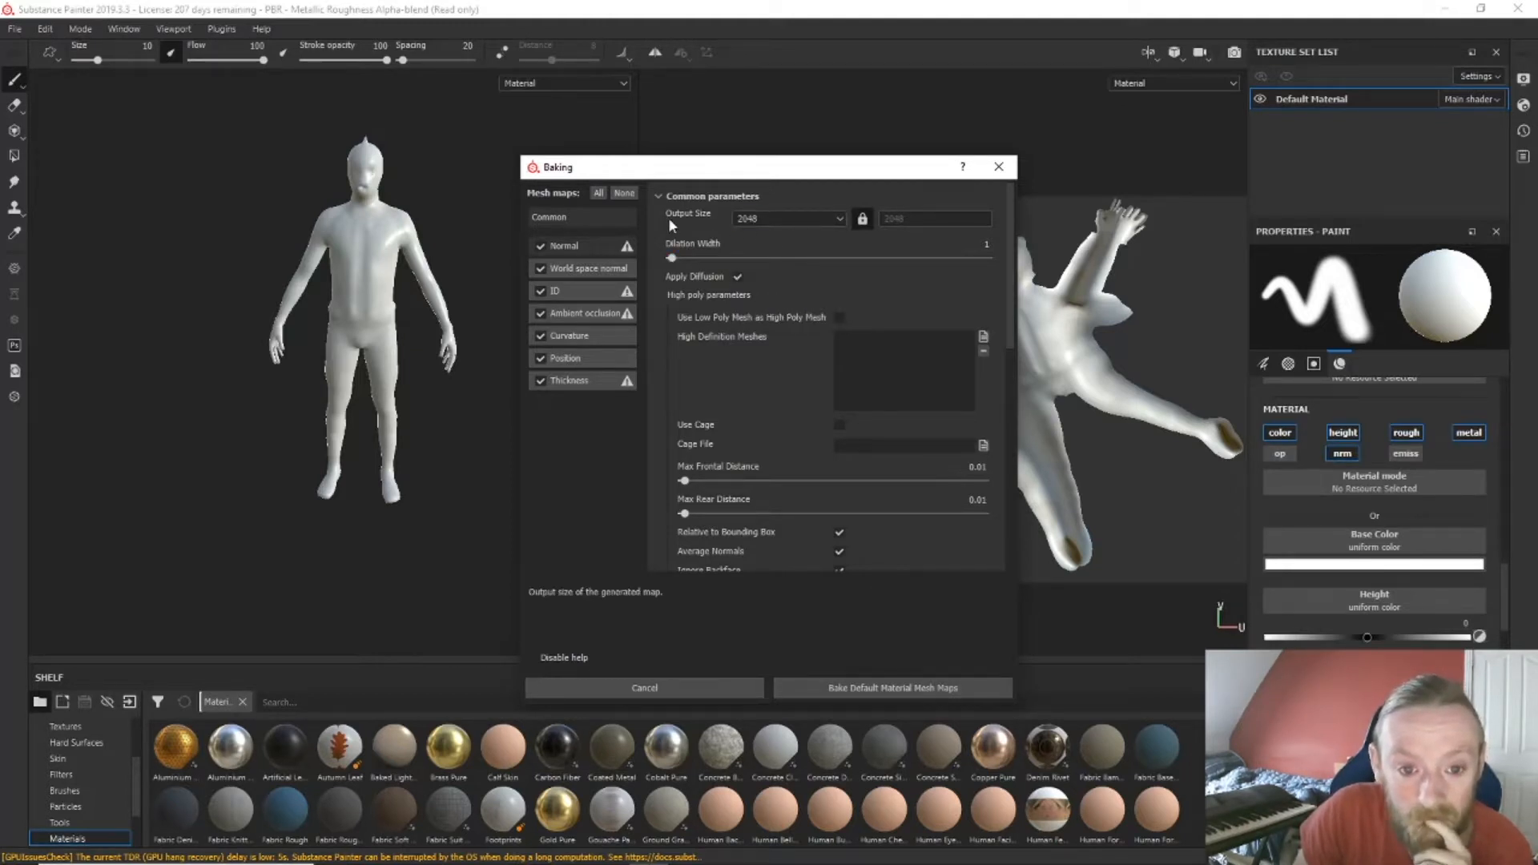
Load player2_0_high as the high definition mesh for the bake.
{"action": "left_click", "coordinate": [984, 340]}
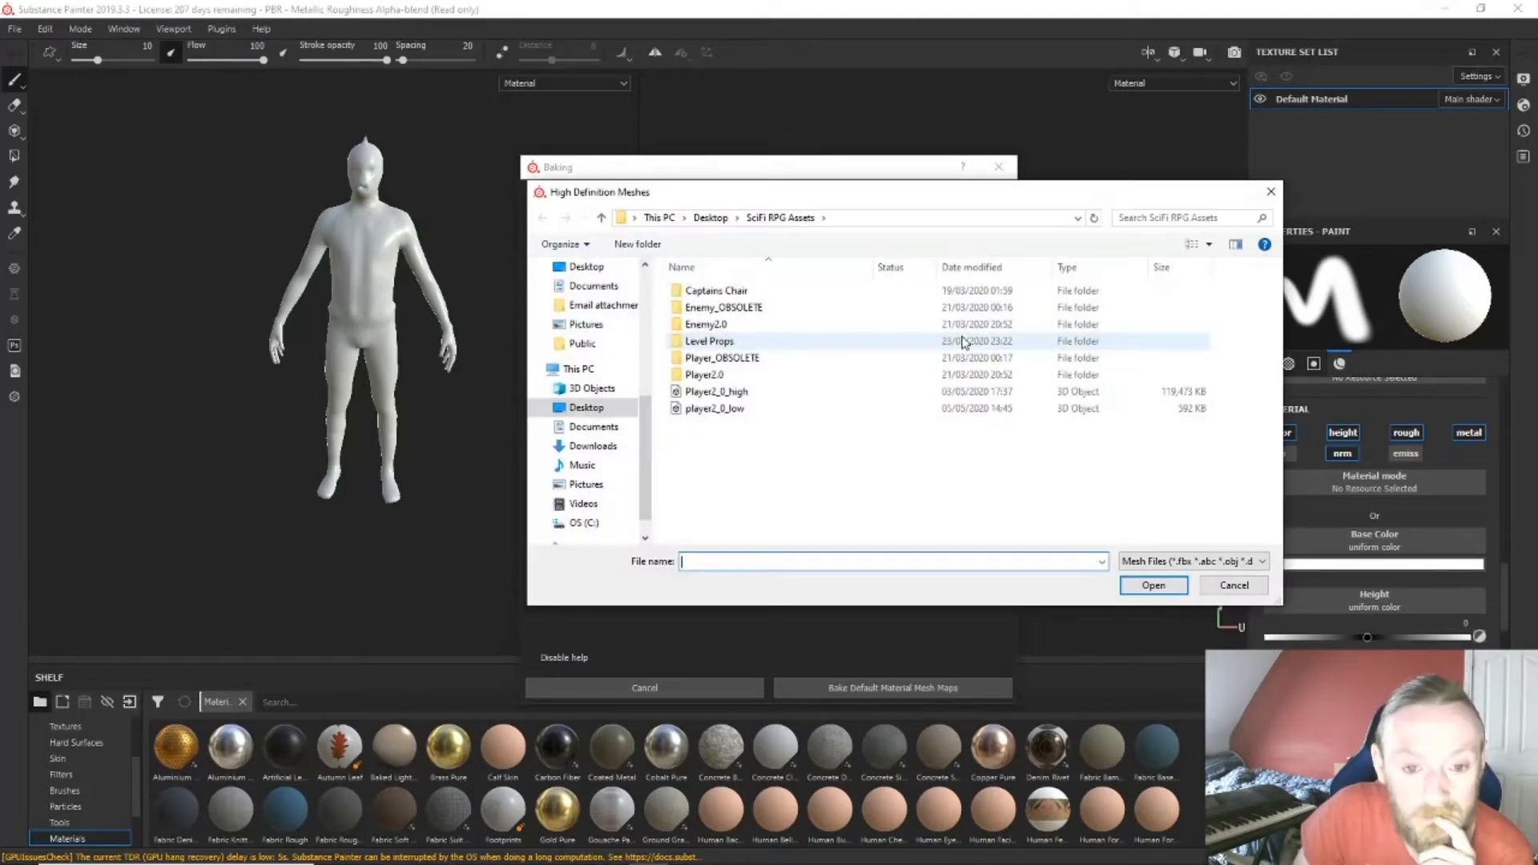
{"action": "left_click", "coordinate": [715, 392]}
{"action": "left_click", "coordinate": [1153, 585]}
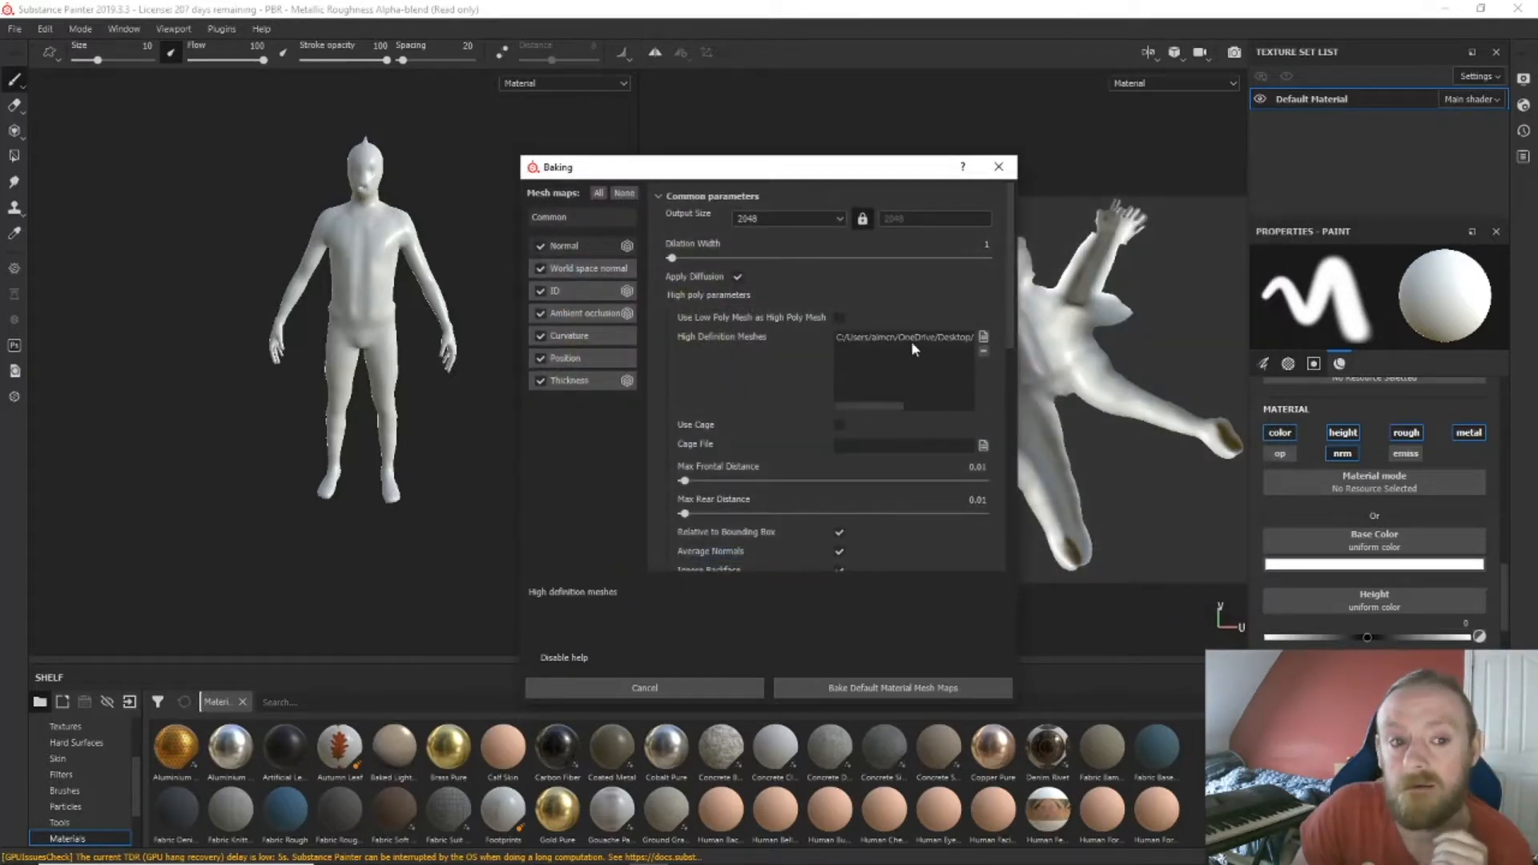
Set the bake's antialiasing to Subsampling 4x4 and bake the Default Material mesh maps.
{"action": "scroll", "coordinate": [911, 340], "scroll_direction": "down", "scroll_amount": 5}
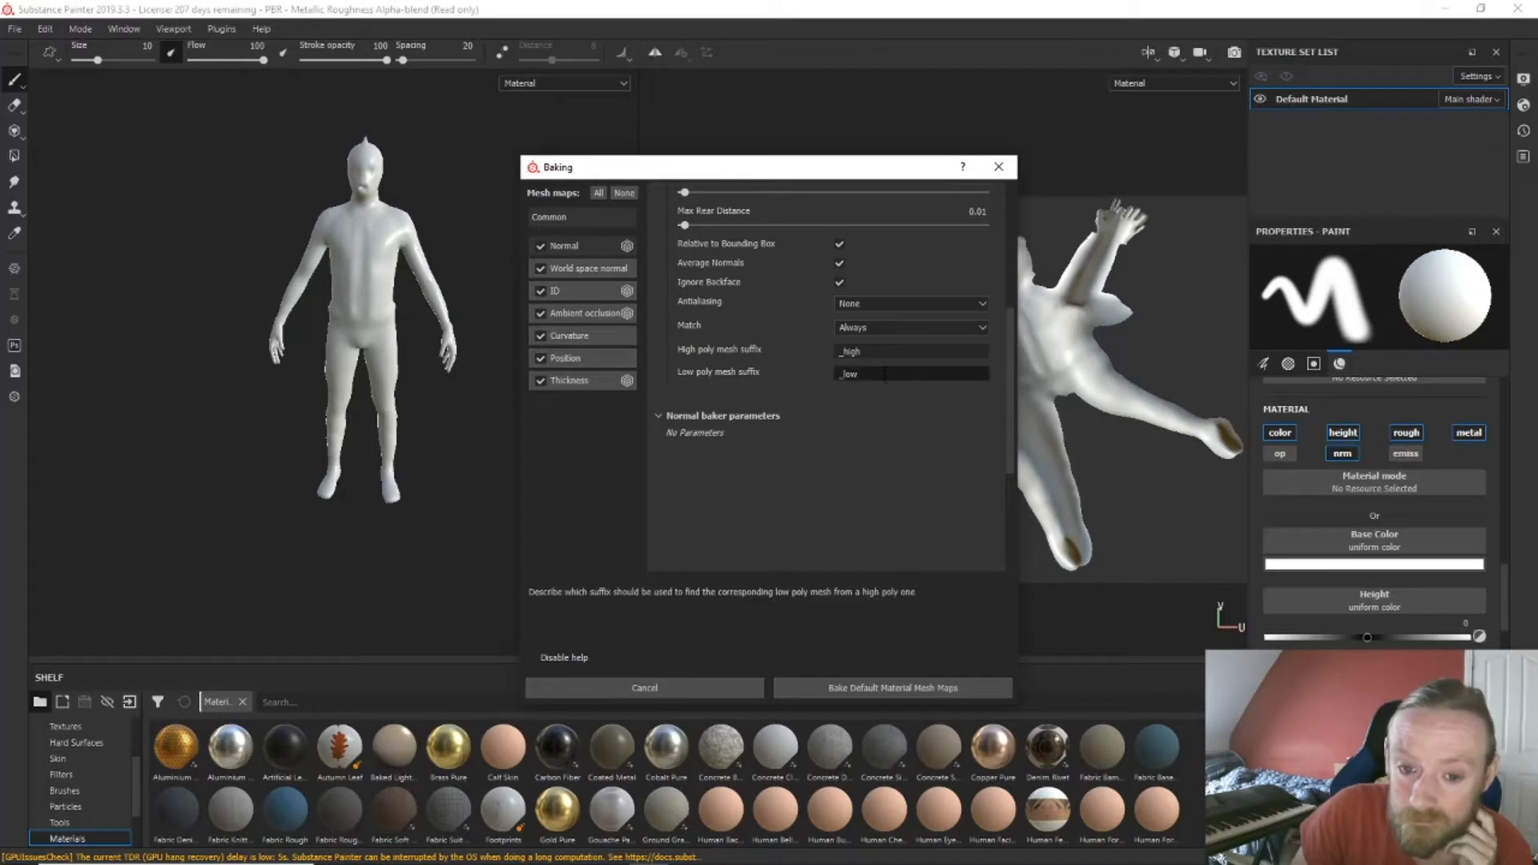
{"action": "scroll", "coordinate": [788, 389], "scroll_direction": "up", "scroll_amount": 5}
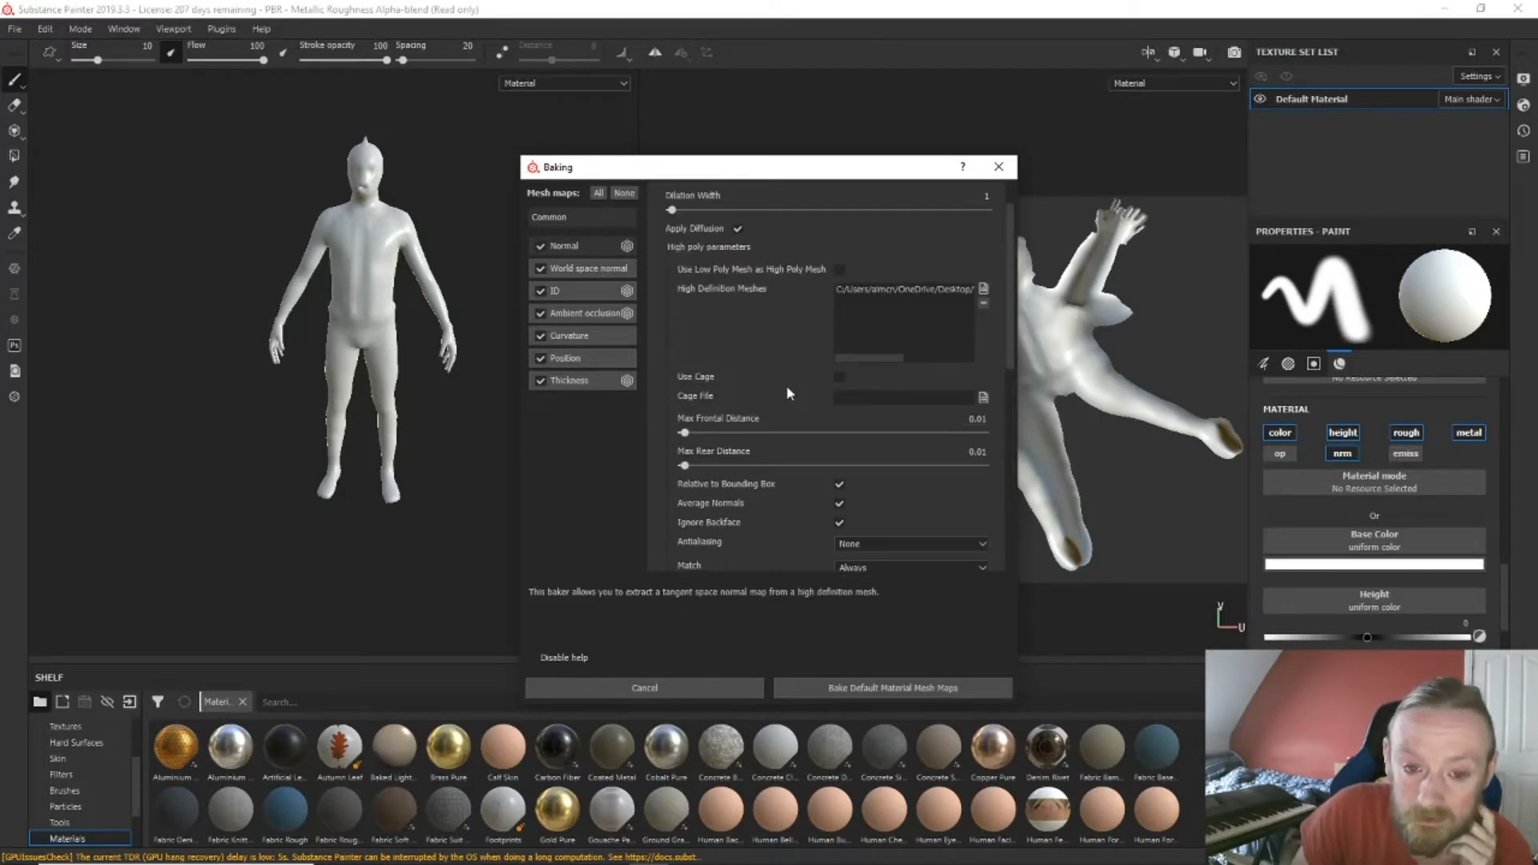
{"action": "scroll", "coordinate": [787, 388], "scroll_direction": "up", "scroll_amount": 1}
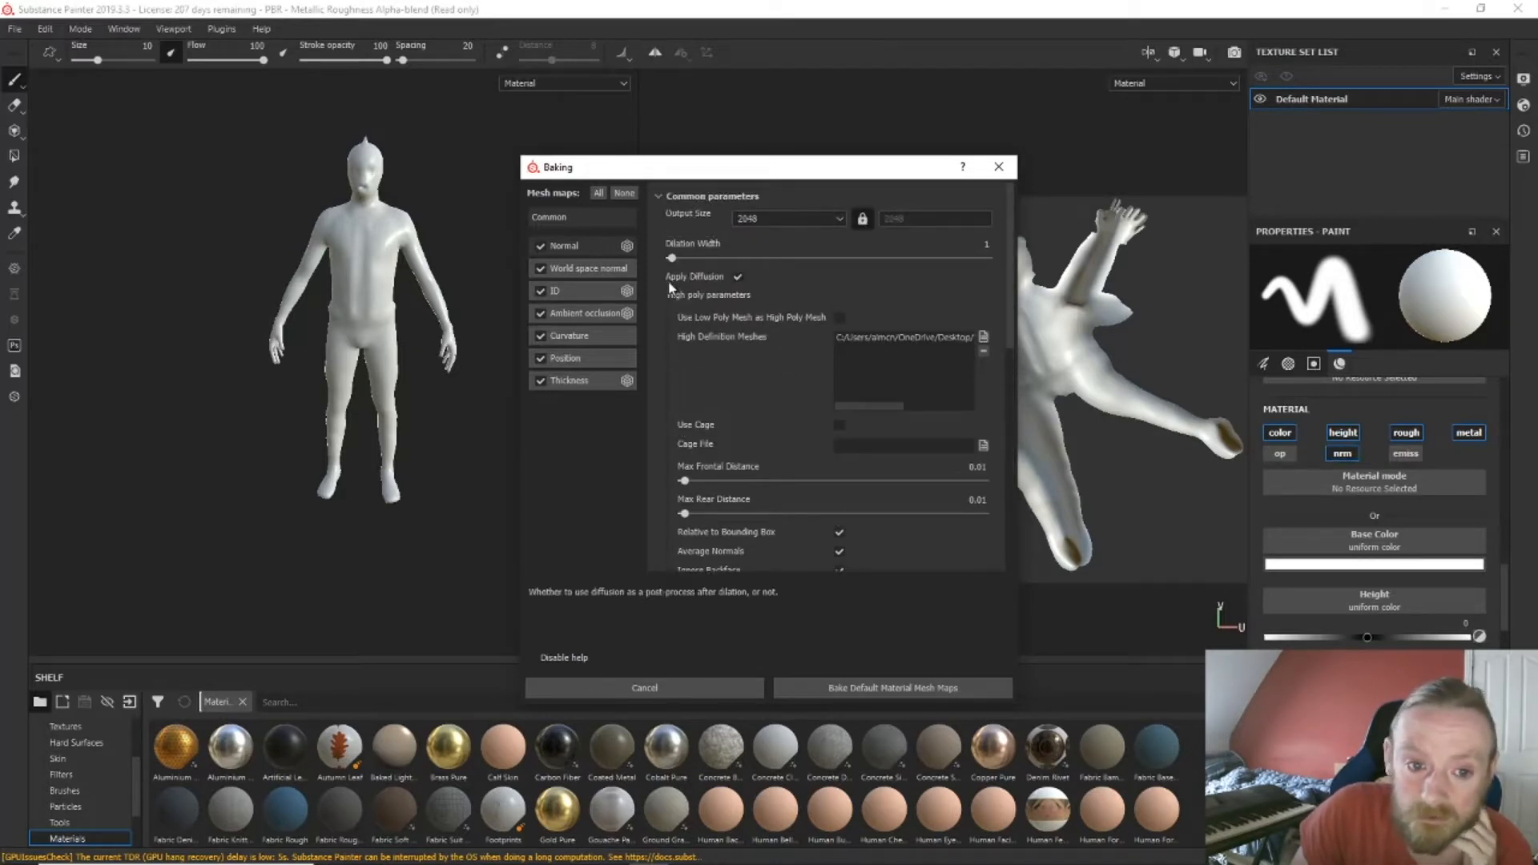
{"action": "scroll", "coordinate": [765, 410], "scroll_direction": "down", "scroll_amount": 7}
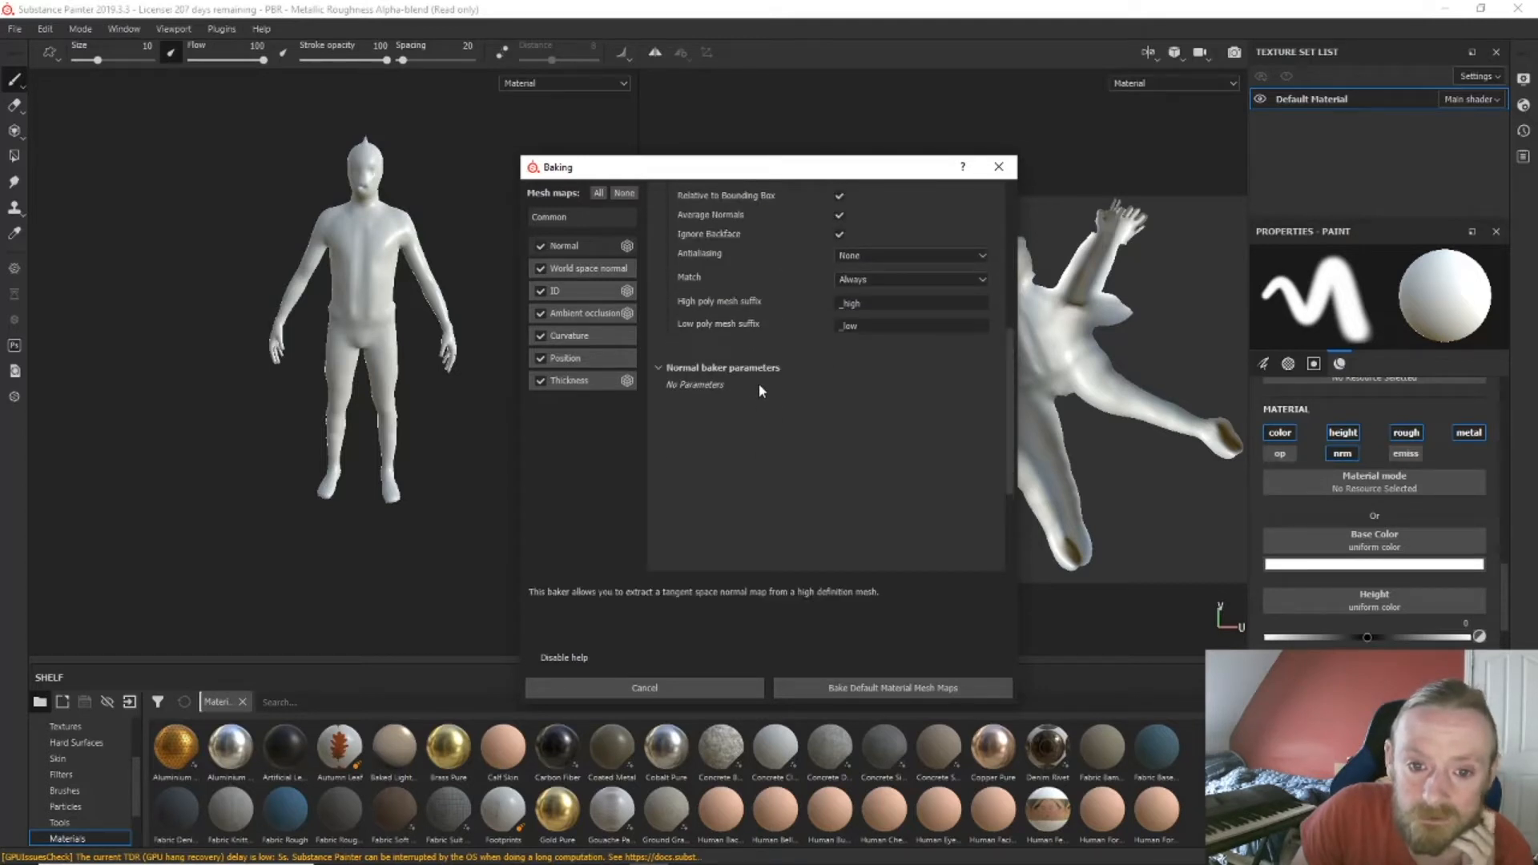
{"action": "left_click", "coordinate": [872, 256]}
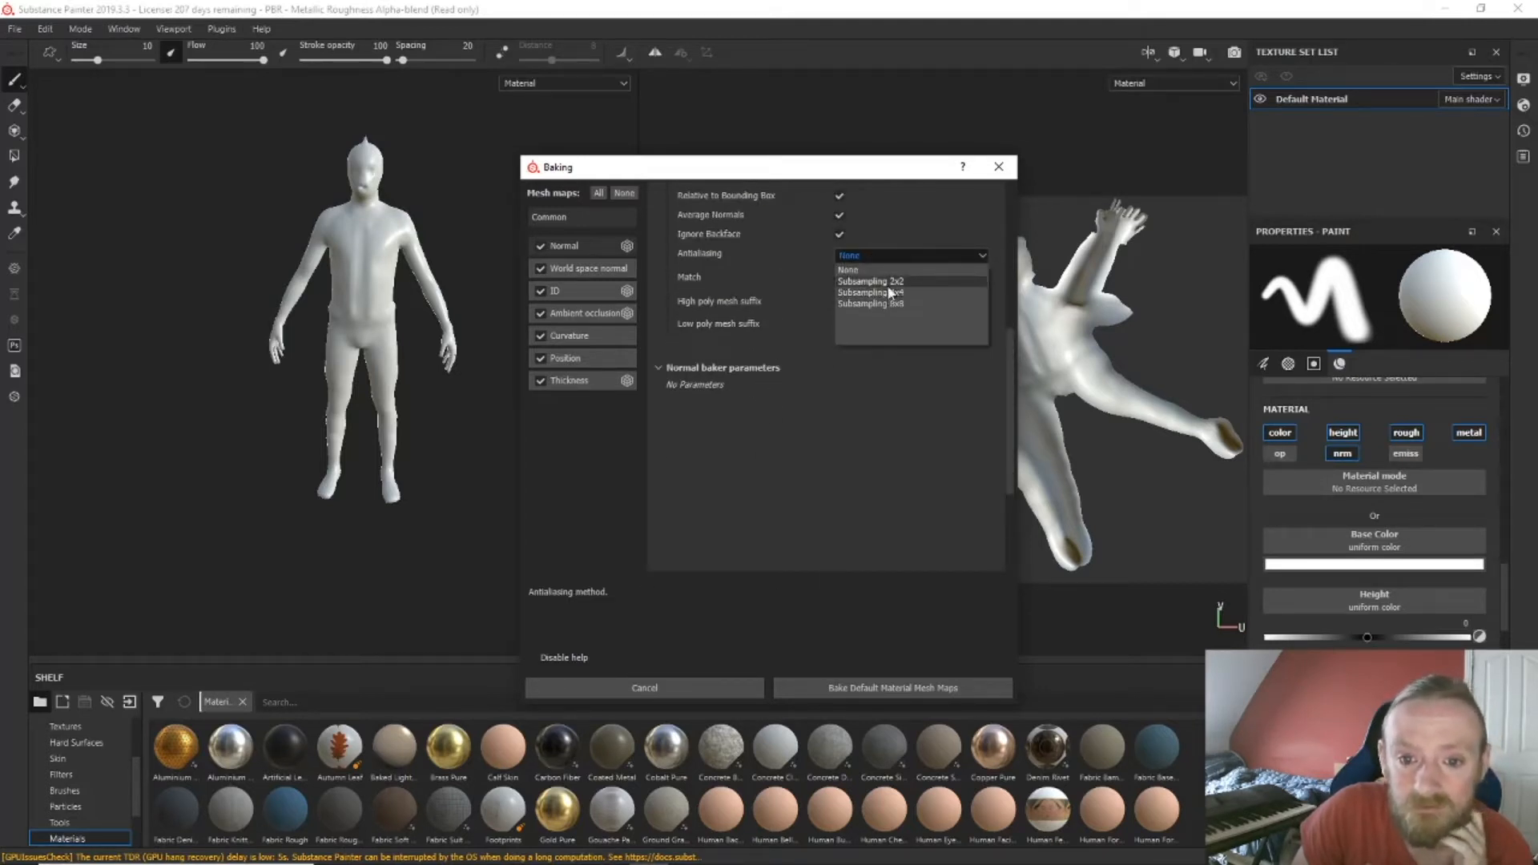
{"action": "left_click", "coordinate": [888, 283]}
{"action": "left_click", "coordinate": [907, 256]}
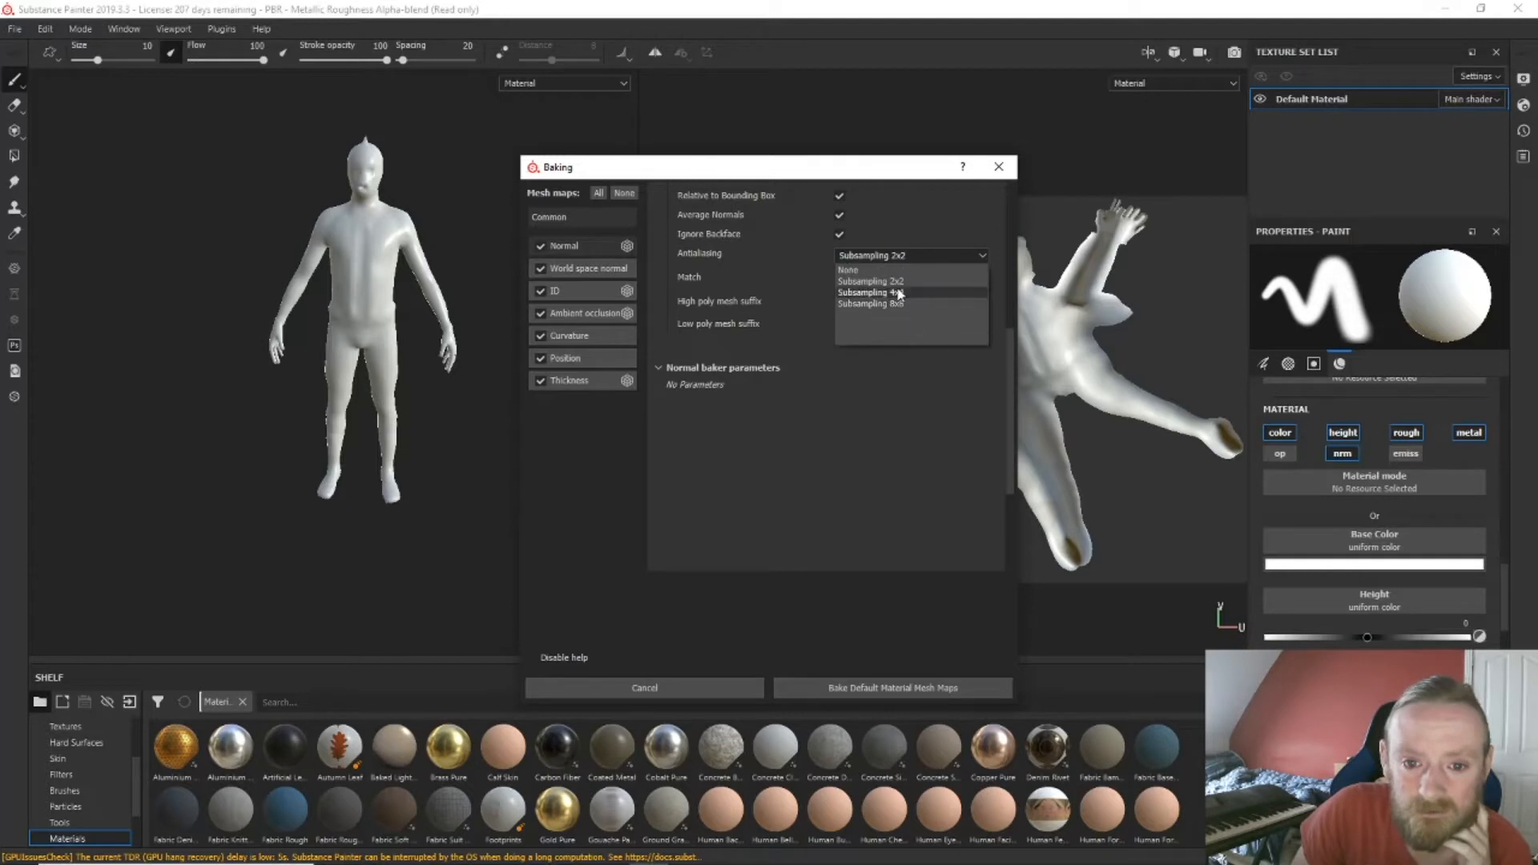
{"action": "left_click", "coordinate": [899, 293]}
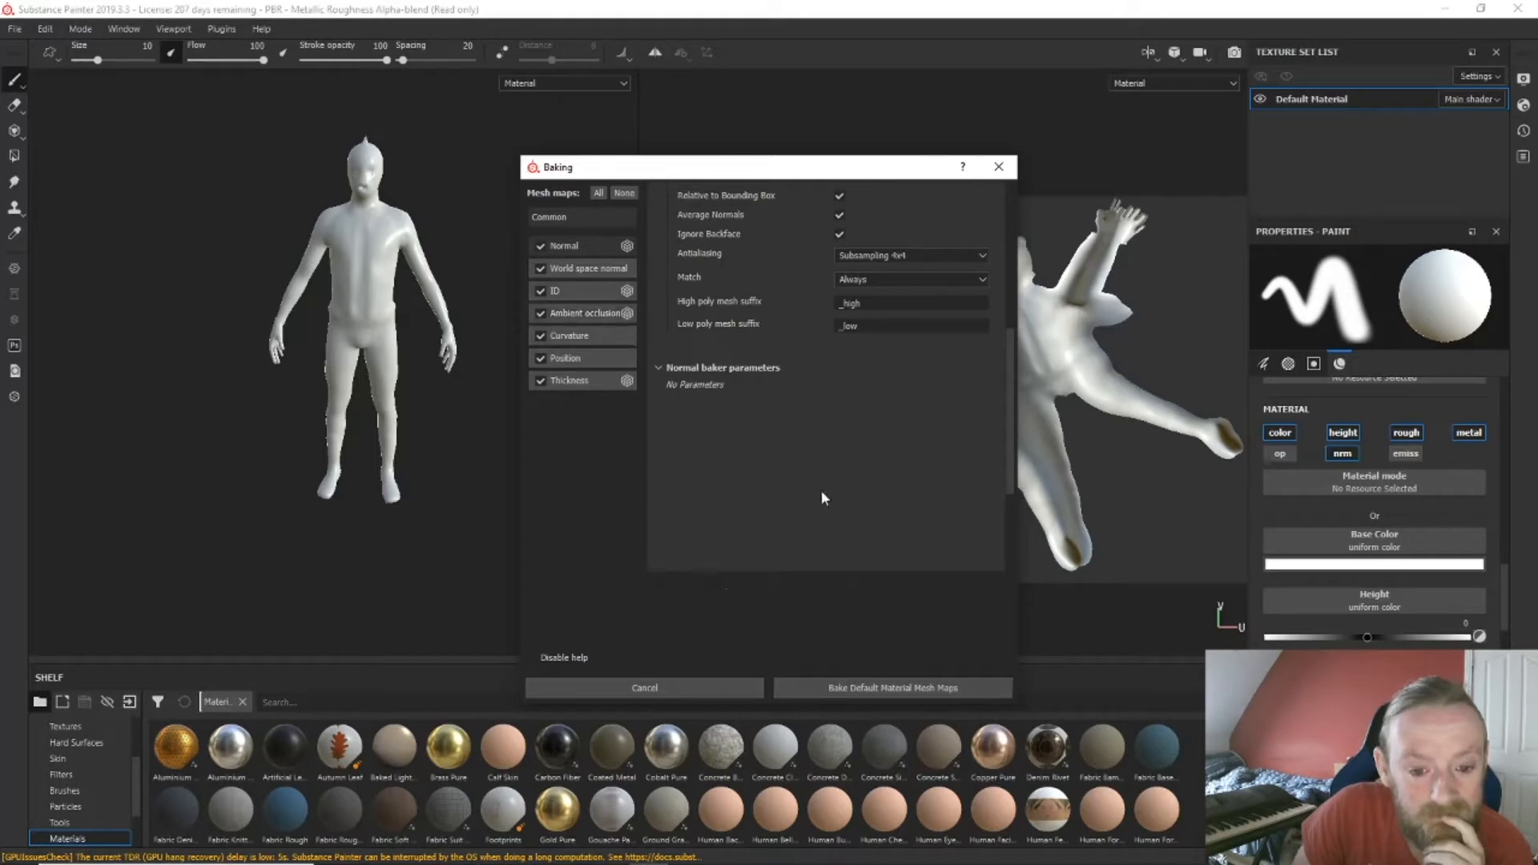
{"action": "left_click", "coordinate": [846, 689]}
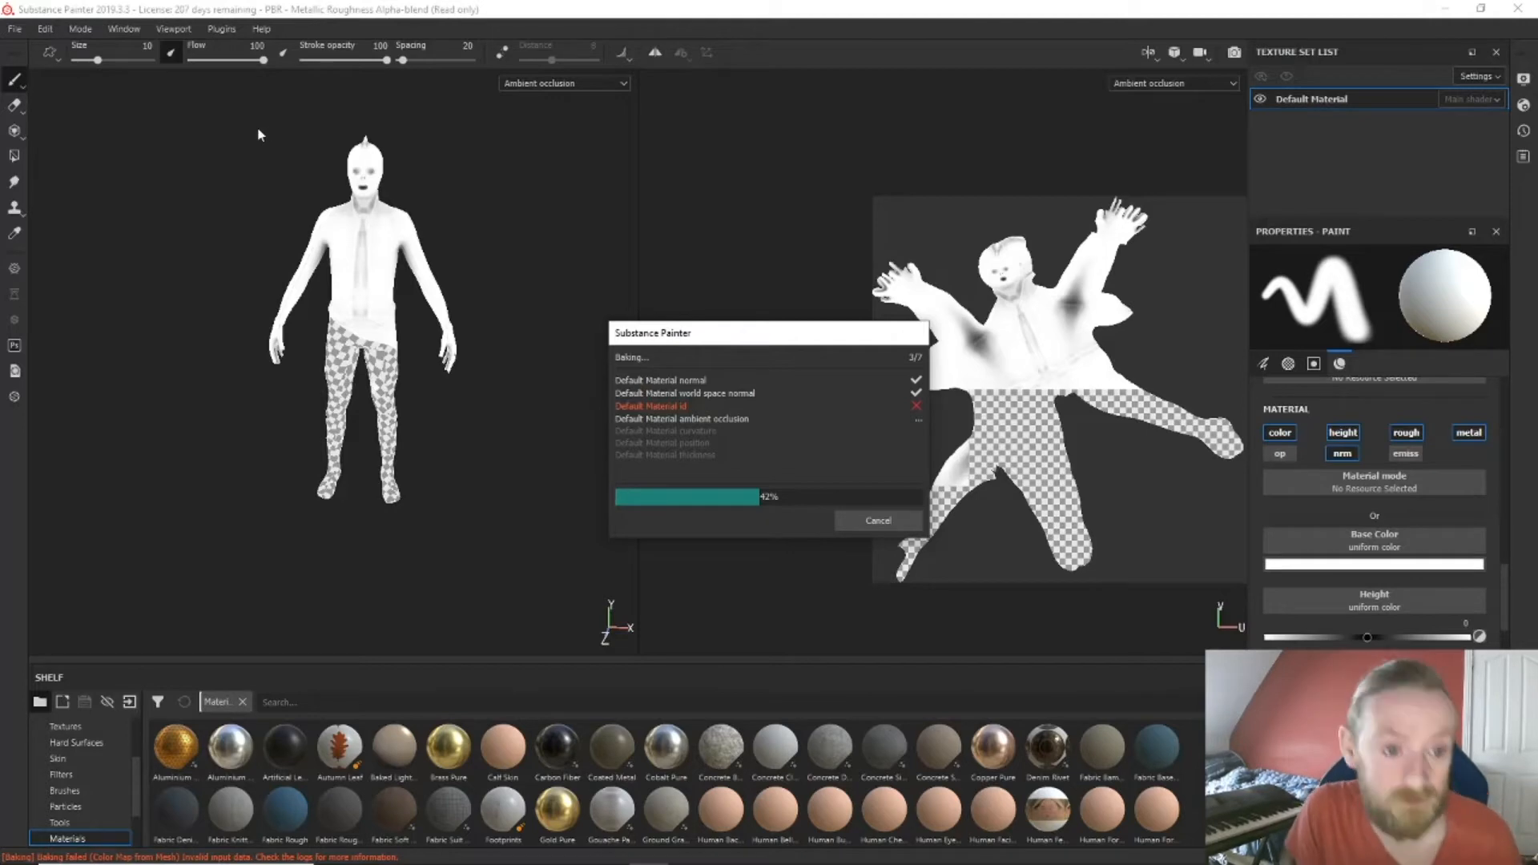
Switch to the Maya scene to deselect the body mesh, and return to Substance Painter.
{"action": "mouse_move", "coordinate": [641, 864]}
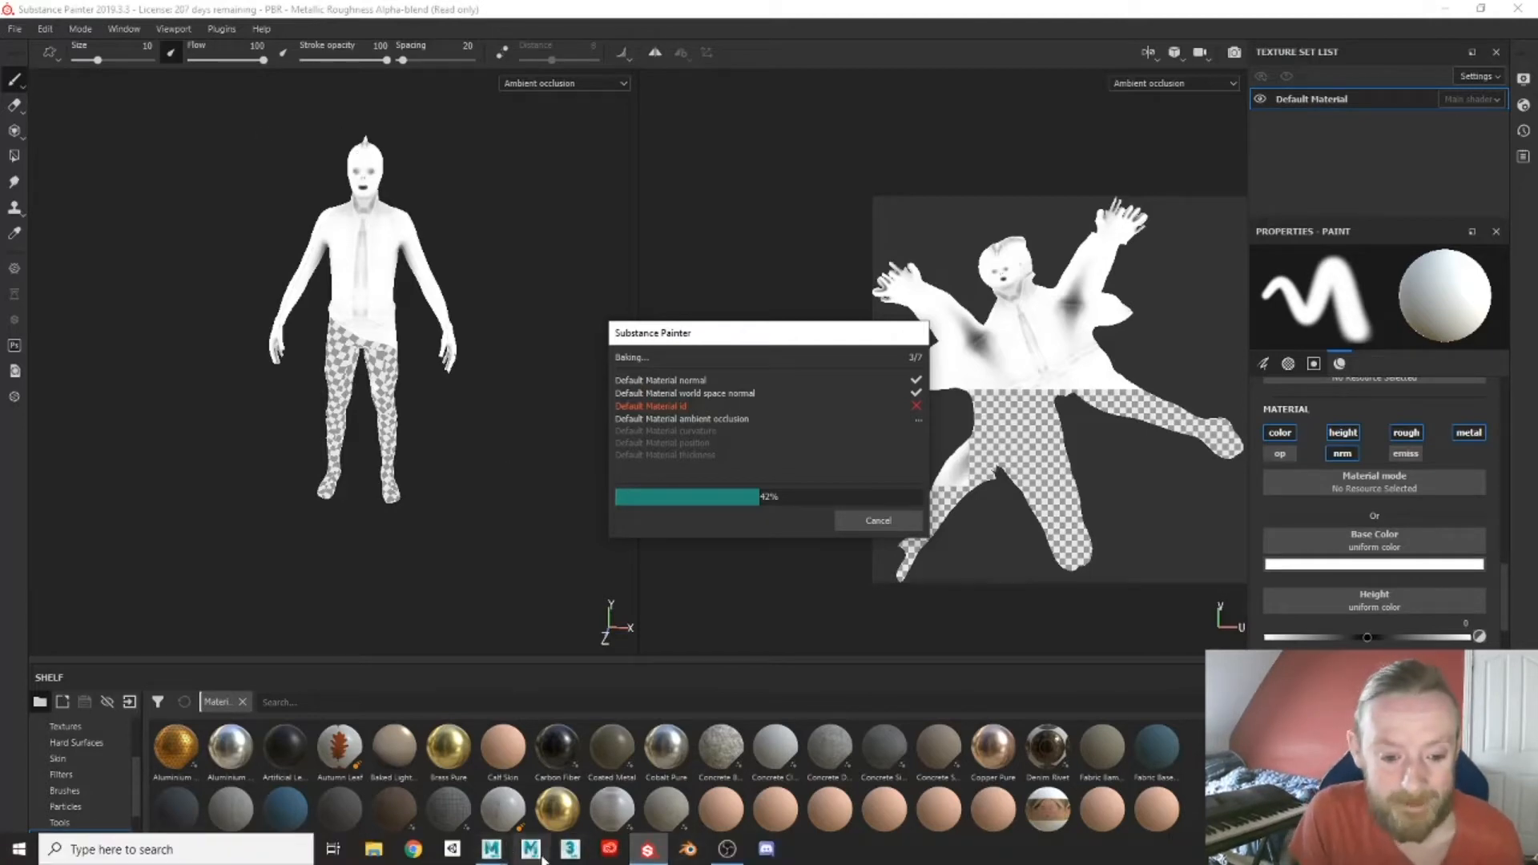
{"action": "left_click", "coordinate": [496, 851]}
{"action": "left_click", "coordinate": [578, 810]}
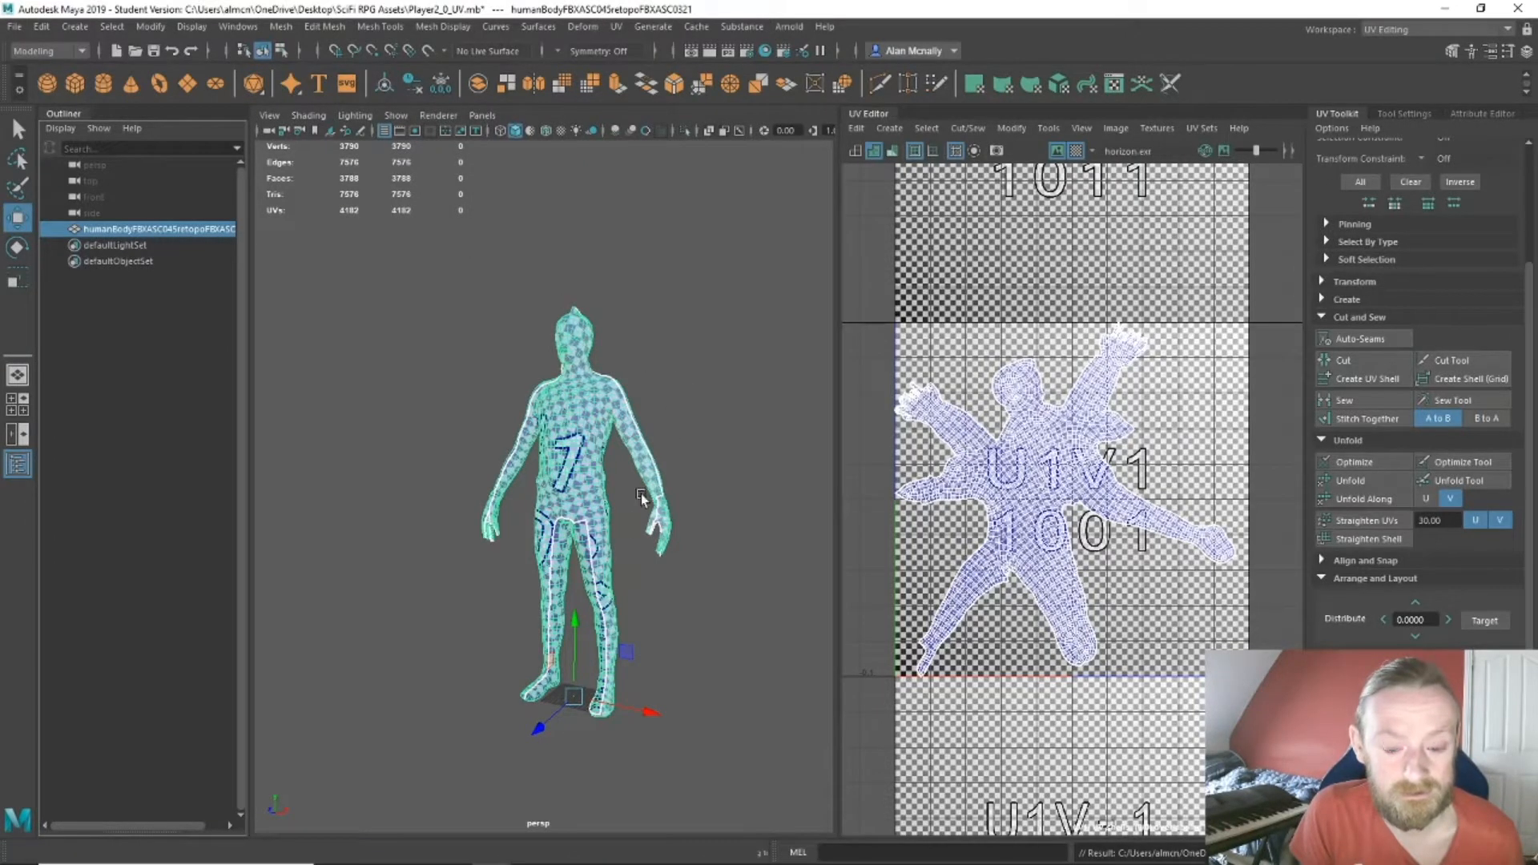
{"action": "left_click", "coordinate": [684, 412]}
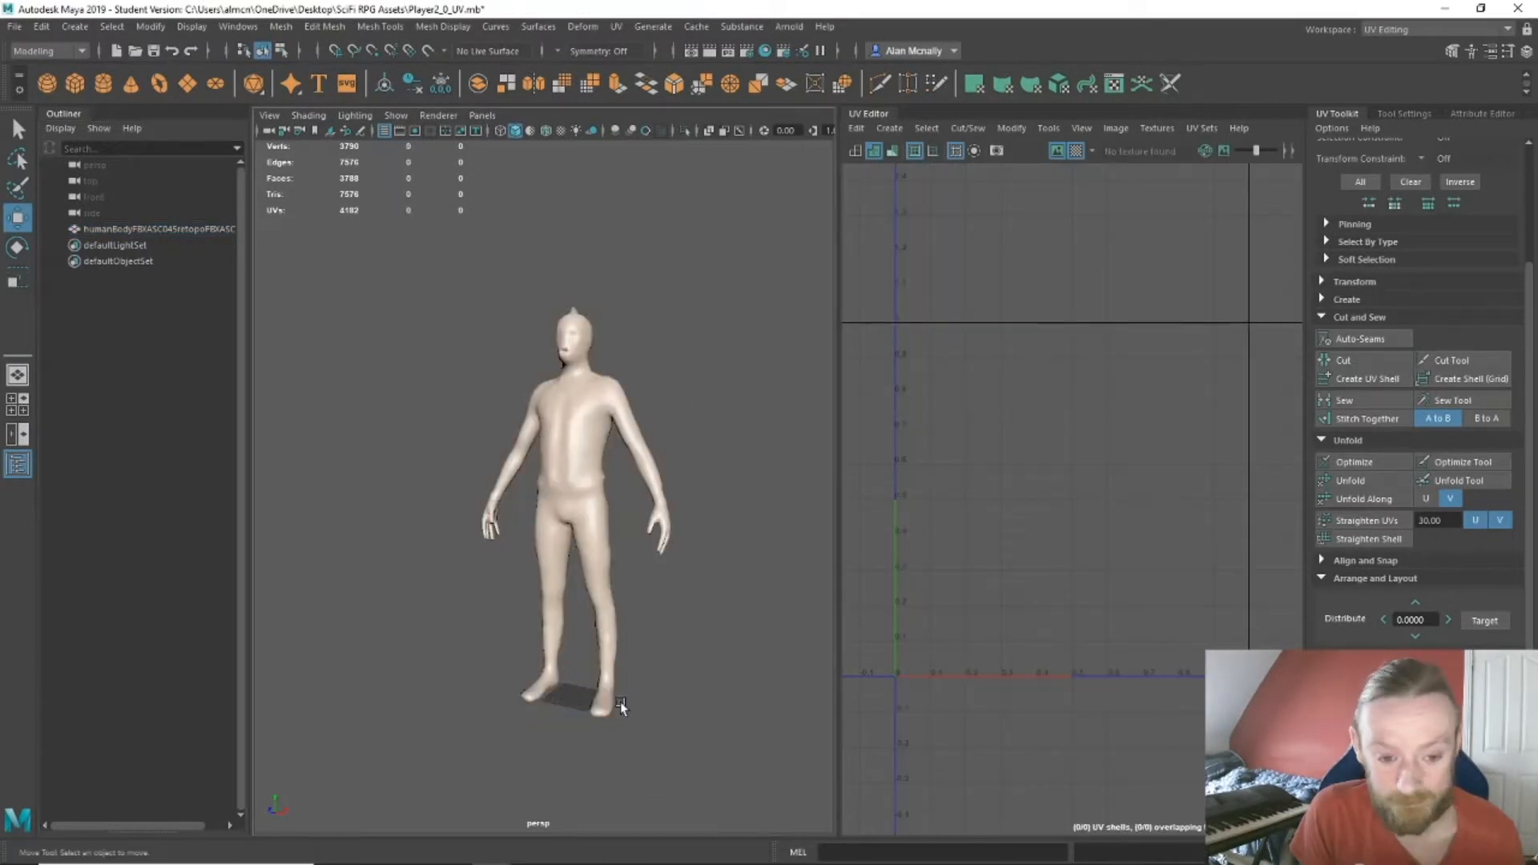
{"action": "mouse_move", "coordinate": [723, 847]}
{"action": "left_click", "coordinate": [648, 849]}
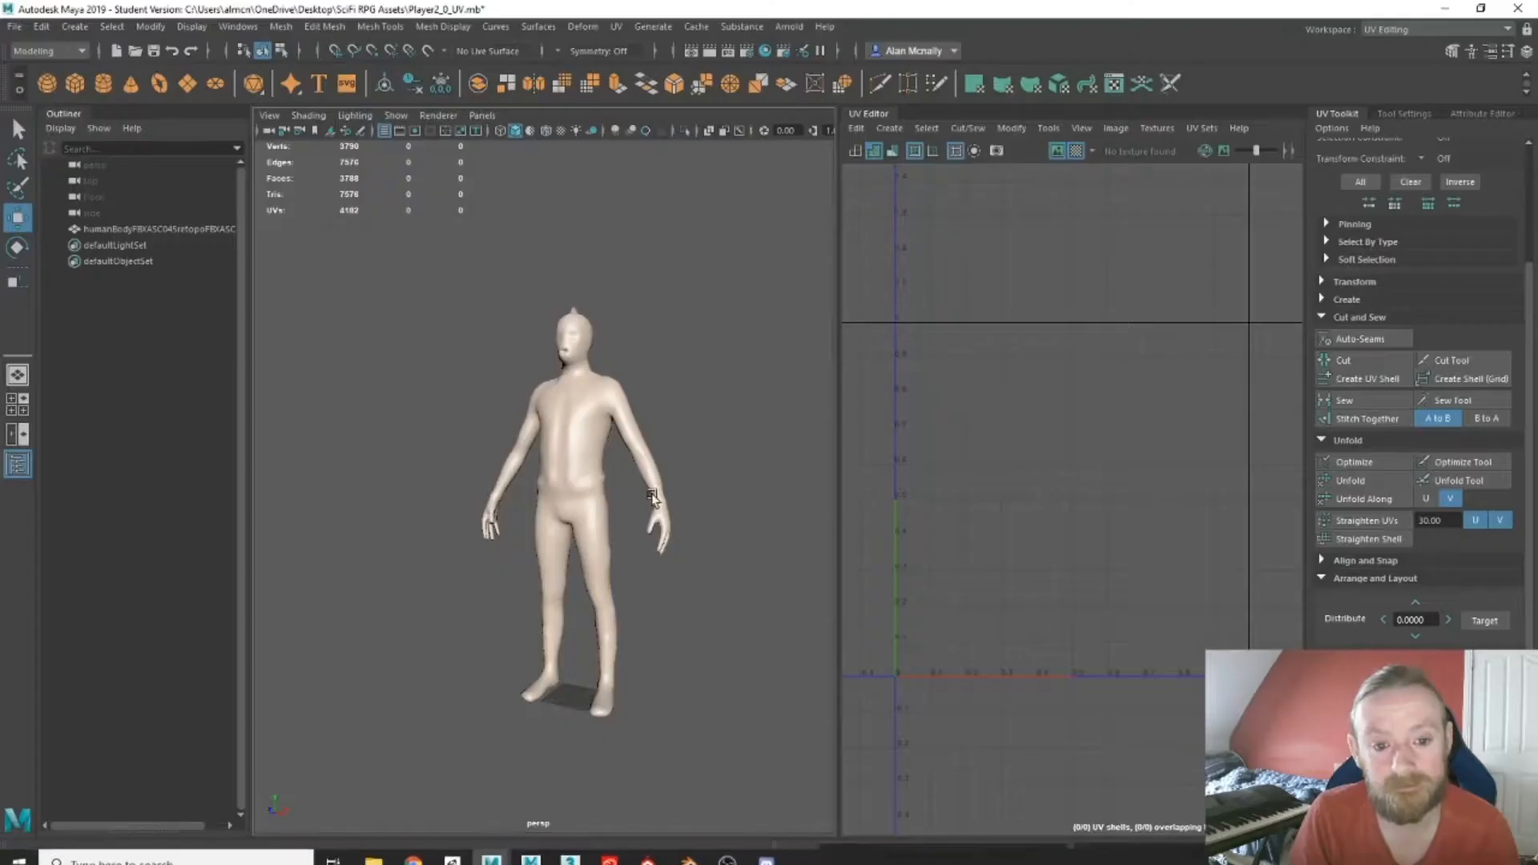
Select the body mesh in the Maya scene and change the workspace to Modeling - Standard.
{"action": "left_click", "coordinate": [533, 322]}
{"action": "scroll", "coordinate": [650, 633], "scroll_direction": "up", "scroll_amount": 5}
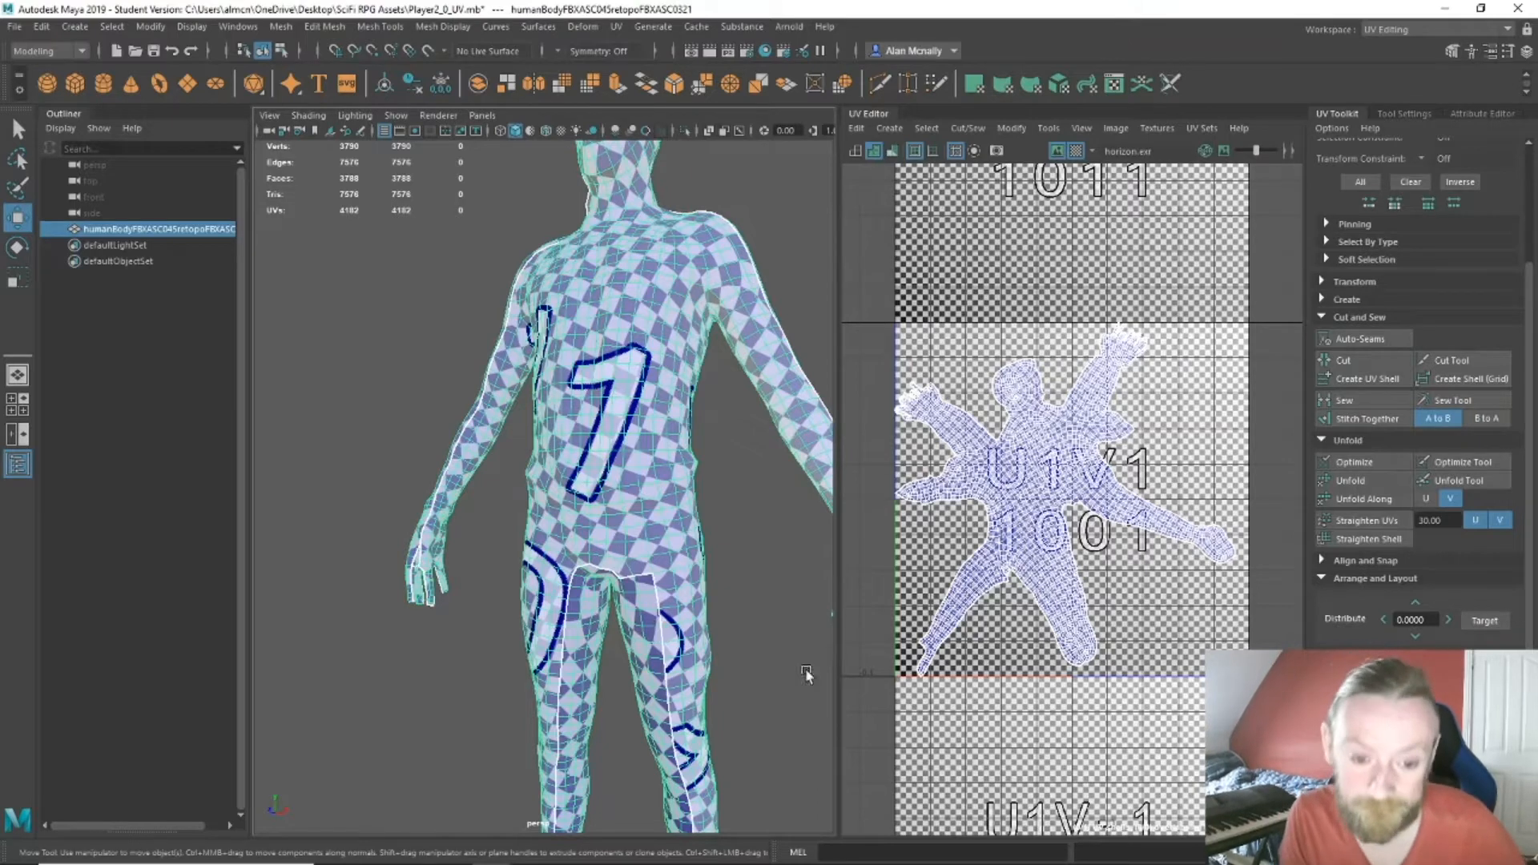
{"action": "scroll", "coordinate": [523, 435], "scroll_direction": "down", "scroll_amount": 5}
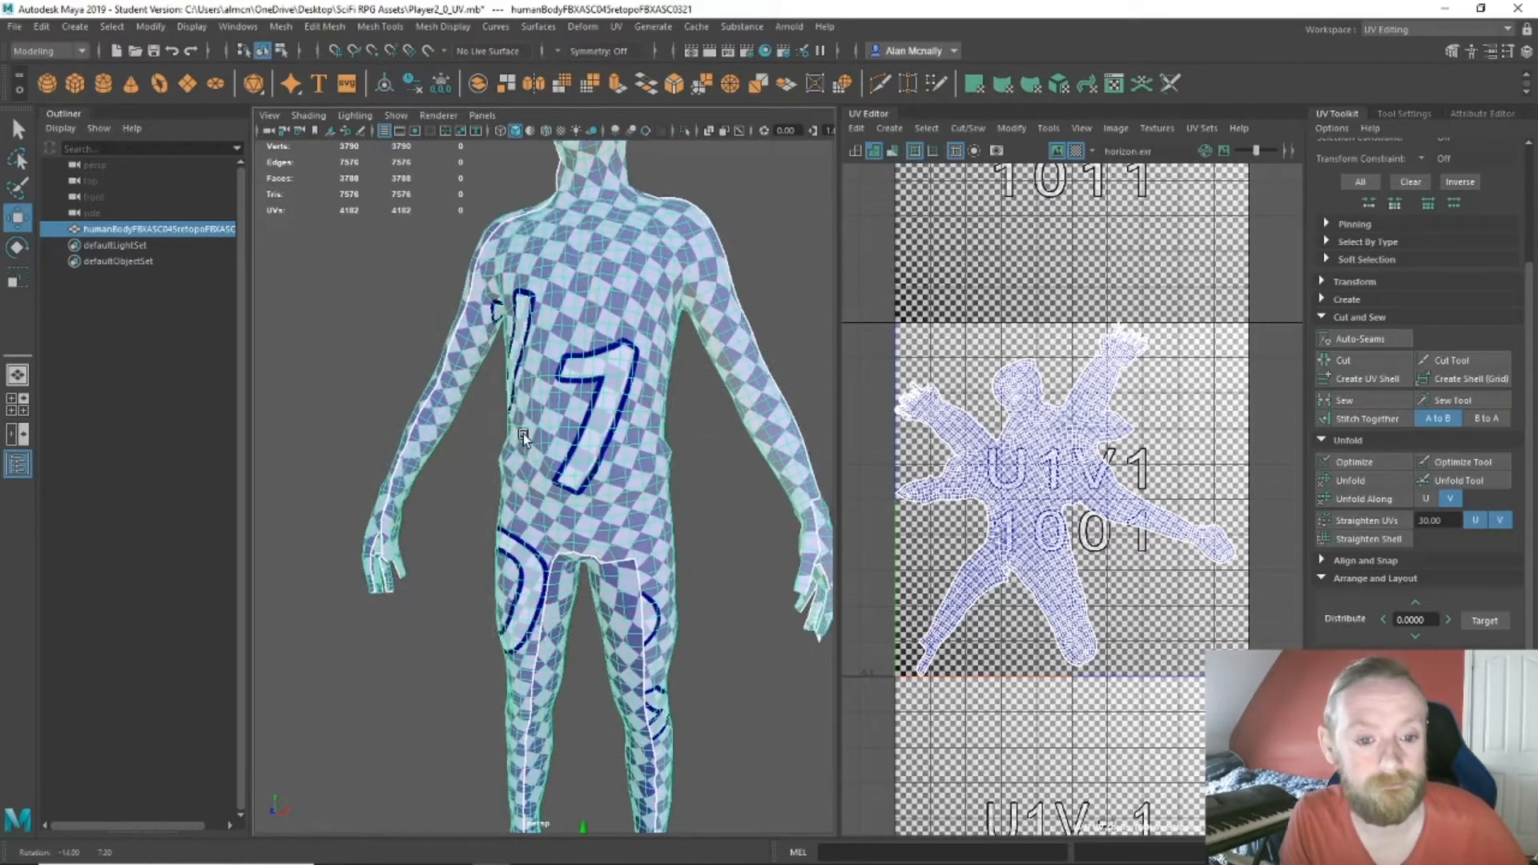
{"action": "left_click", "coordinate": [1506, 30]}
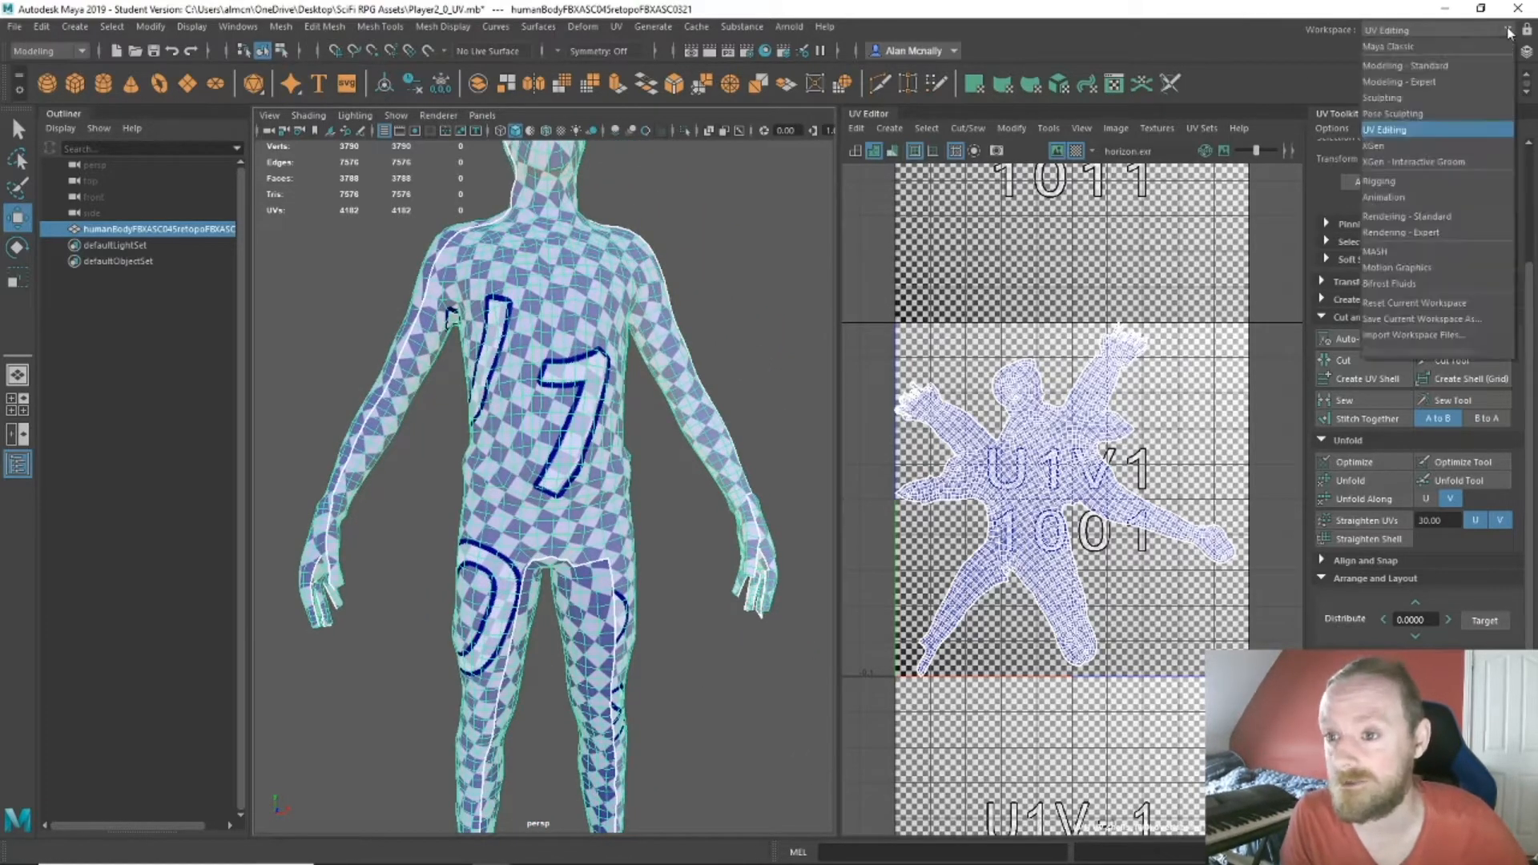
{"action": "left_click", "coordinate": [1454, 67]}
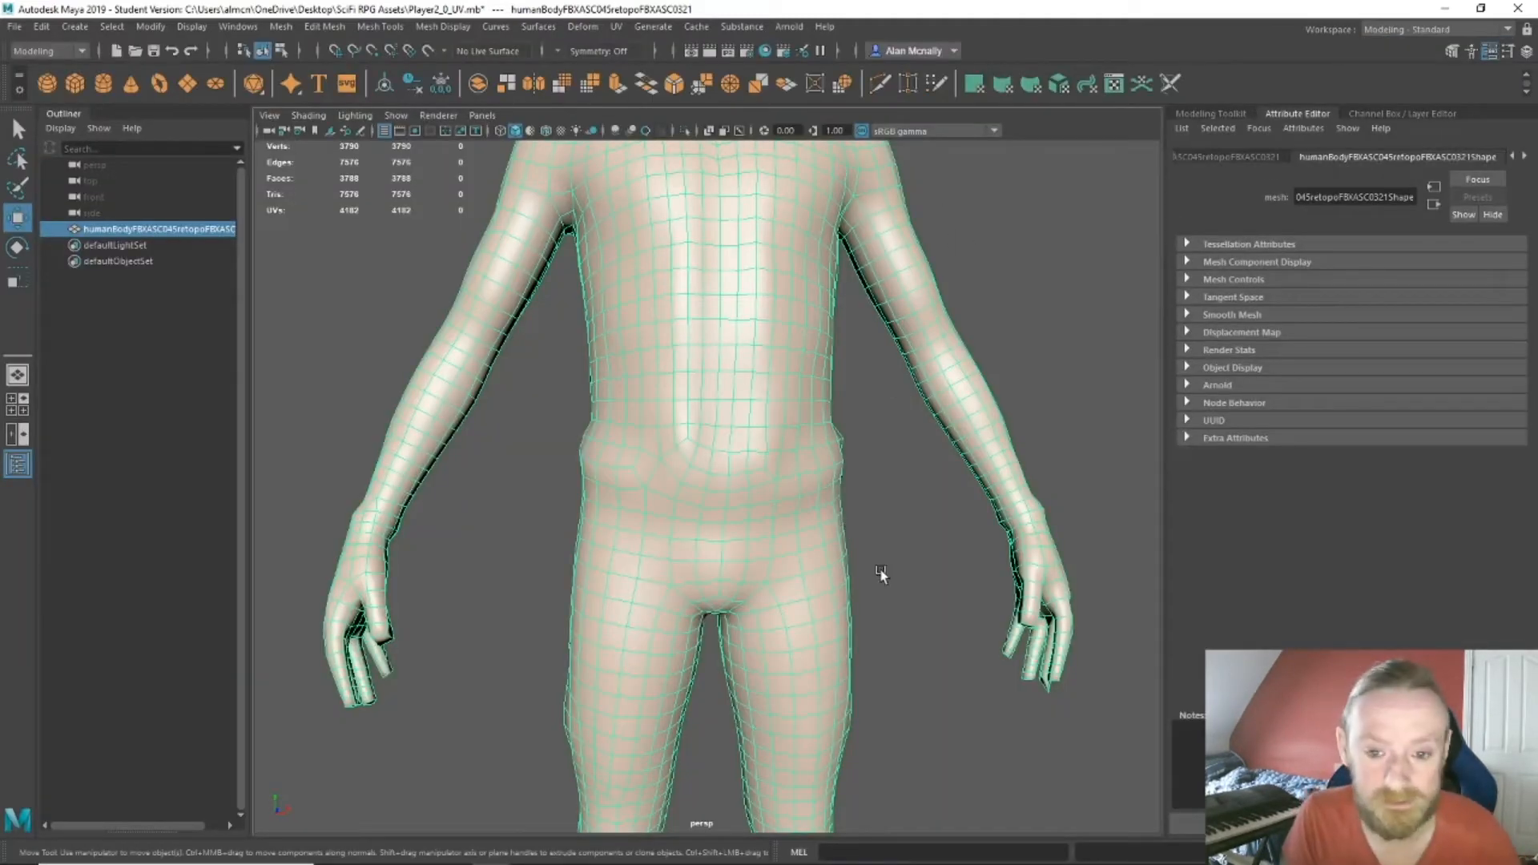
Examine the wireframe topology of the body mesh's torso, arms and legs from several angles.
{"action": "left_click_drag", "start_coordinate": [889, 493], "coordinate": [883, 425], "text": "alt"}
{"action": "middle_click_drag", "start_coordinate": [795, 322], "coordinate": [812, 443], "text": "alt"}
{"action": "scroll", "coordinate": [813, 443], "scroll_direction": "down", "scroll_amount": 7}
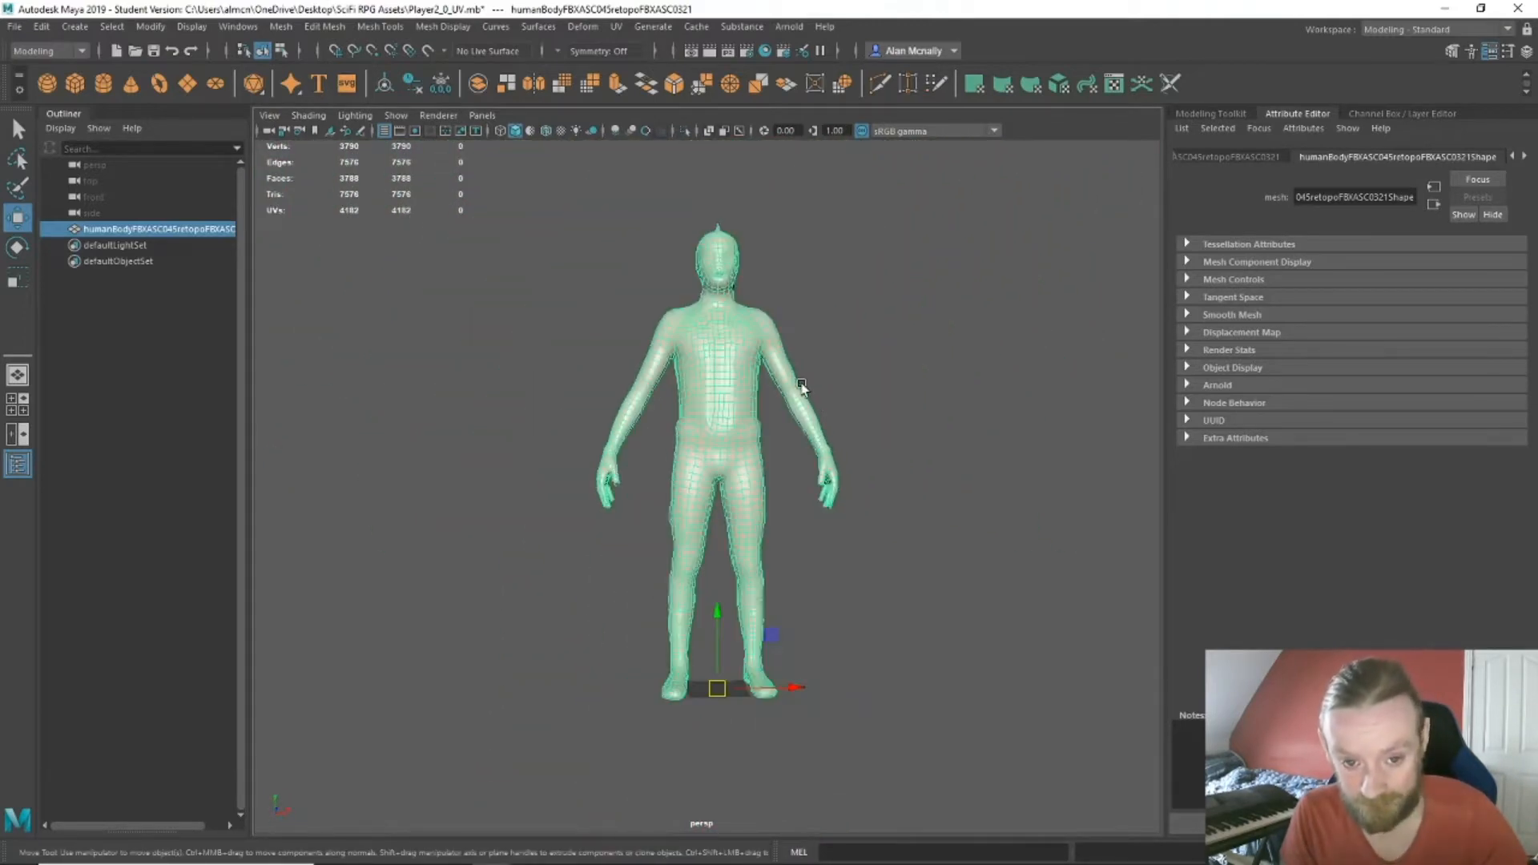
{"action": "left_click_drag", "start_coordinate": [803, 388], "coordinate": [754, 372], "text": "alt"}
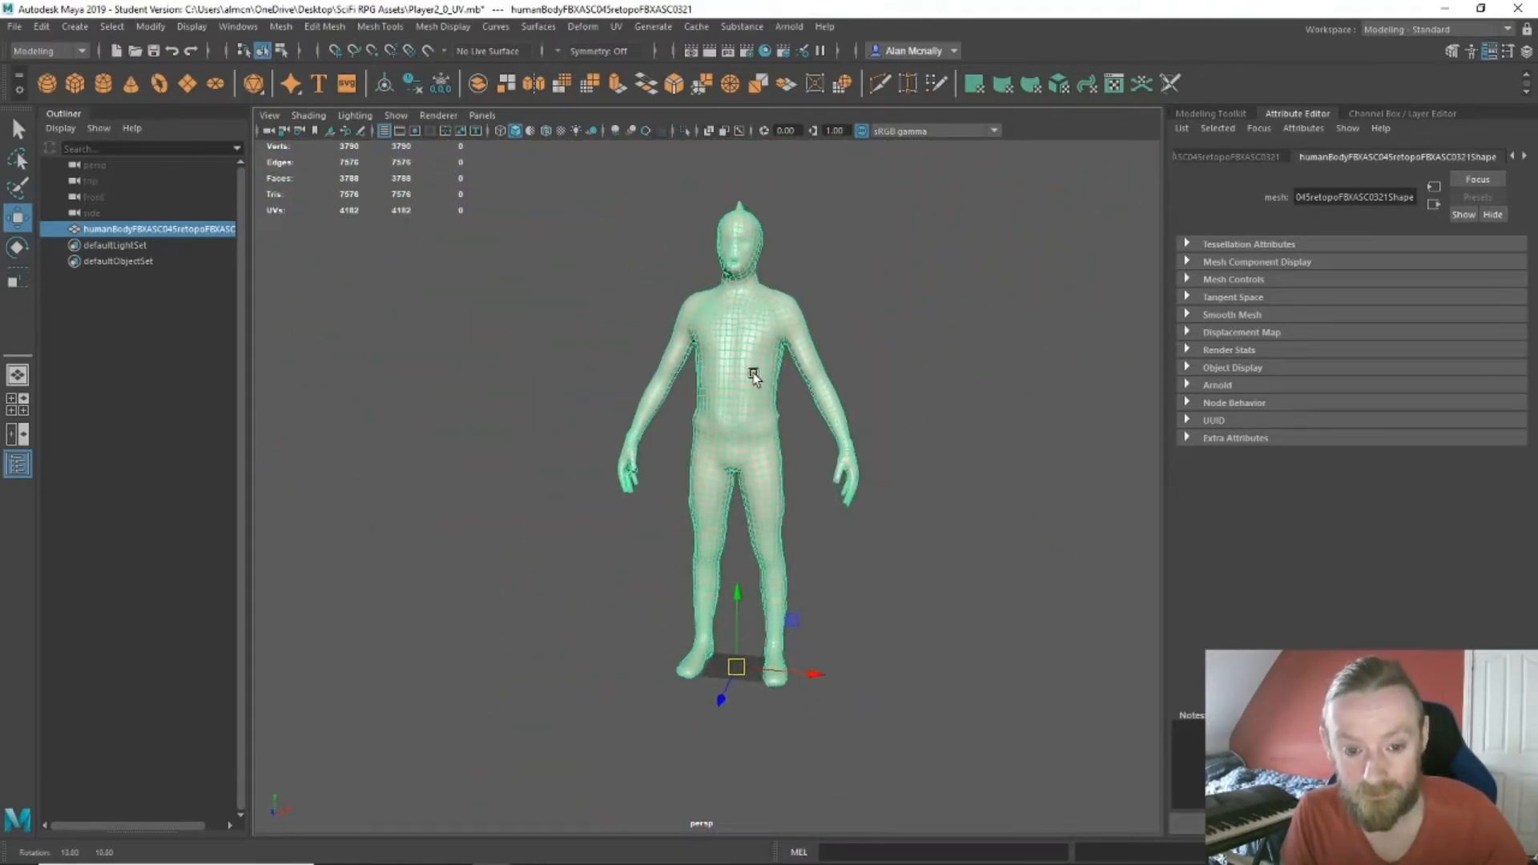
{"action": "scroll", "coordinate": [757, 388], "scroll_direction": "up", "scroll_amount": 5}
{"action": "scroll", "coordinate": [771, 392], "scroll_direction": "up", "scroll_amount": 2}
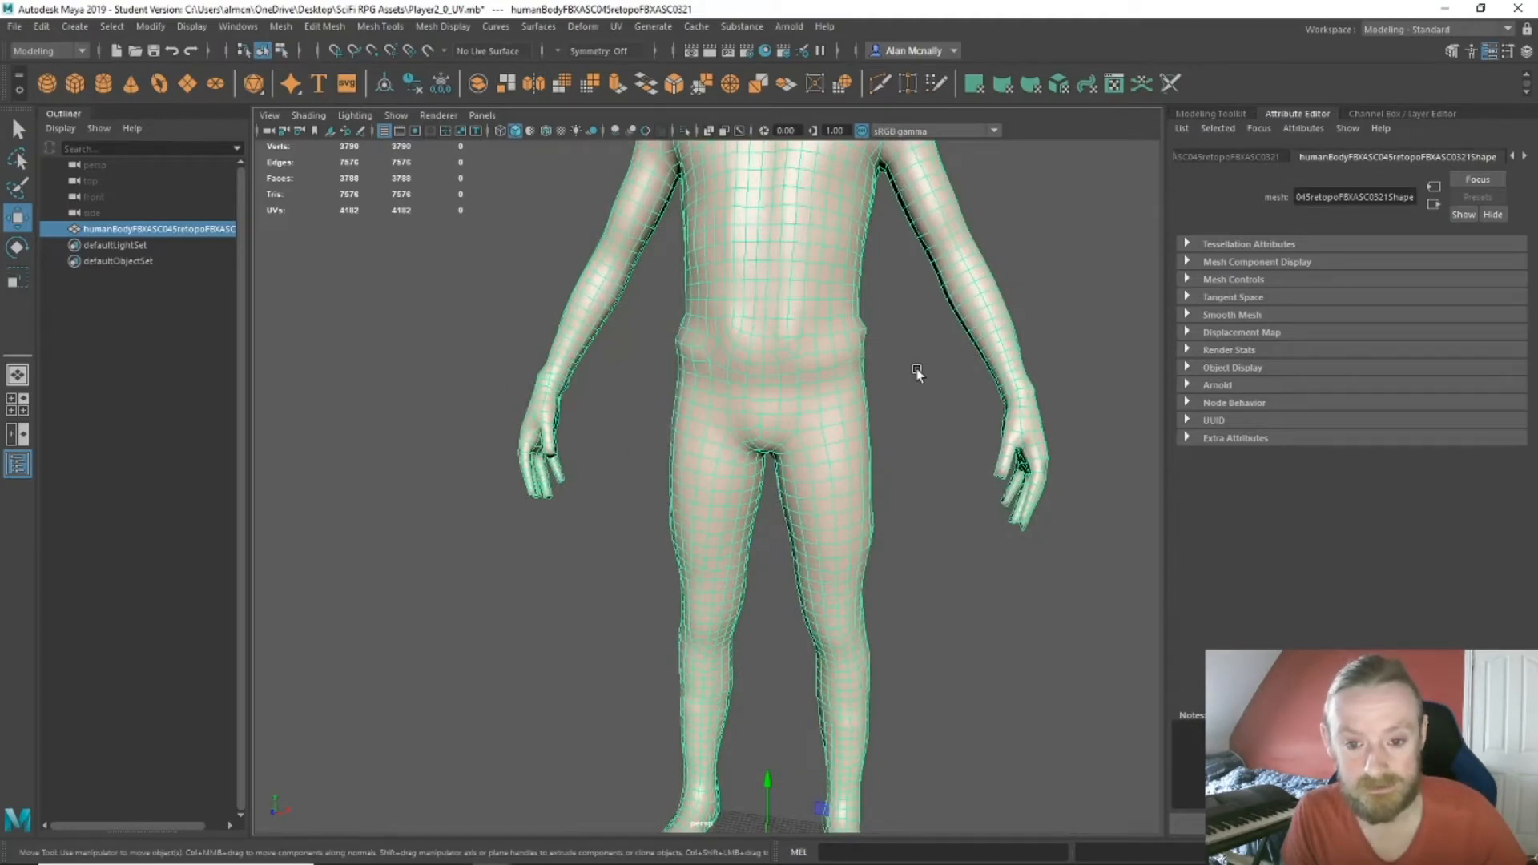
{"action": "left_click_drag", "start_coordinate": [917, 372], "coordinate": [958, 483], "text": "alt"}
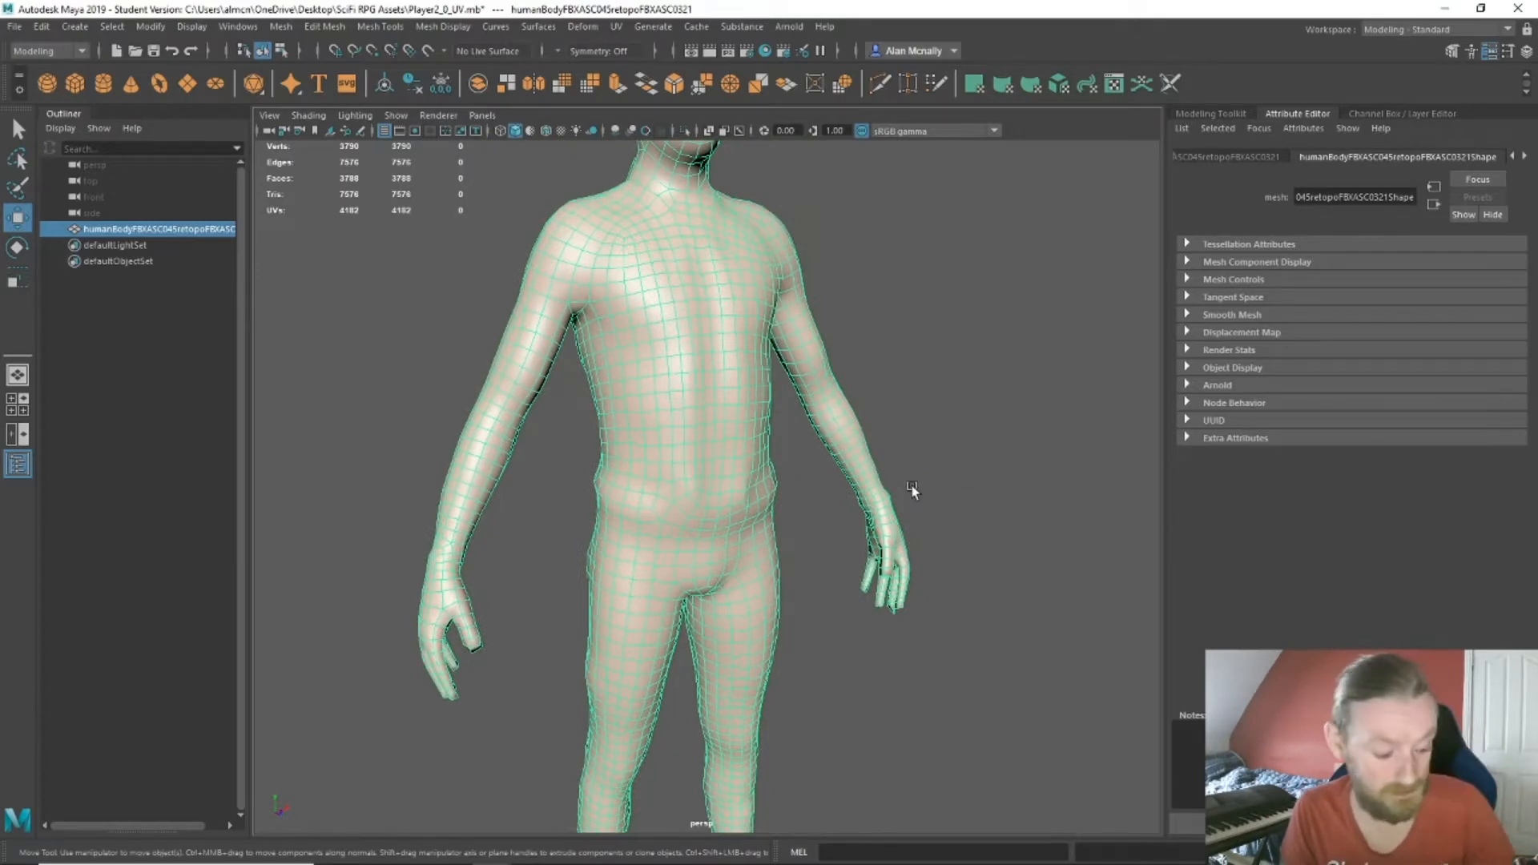
Examine the wireframe topology of the body mesh's torso, hips and arms from front and three-quarter views.
{"action": "left_click_drag", "start_coordinate": [790, 505], "coordinate": [1170, 498], "text": "alt"}
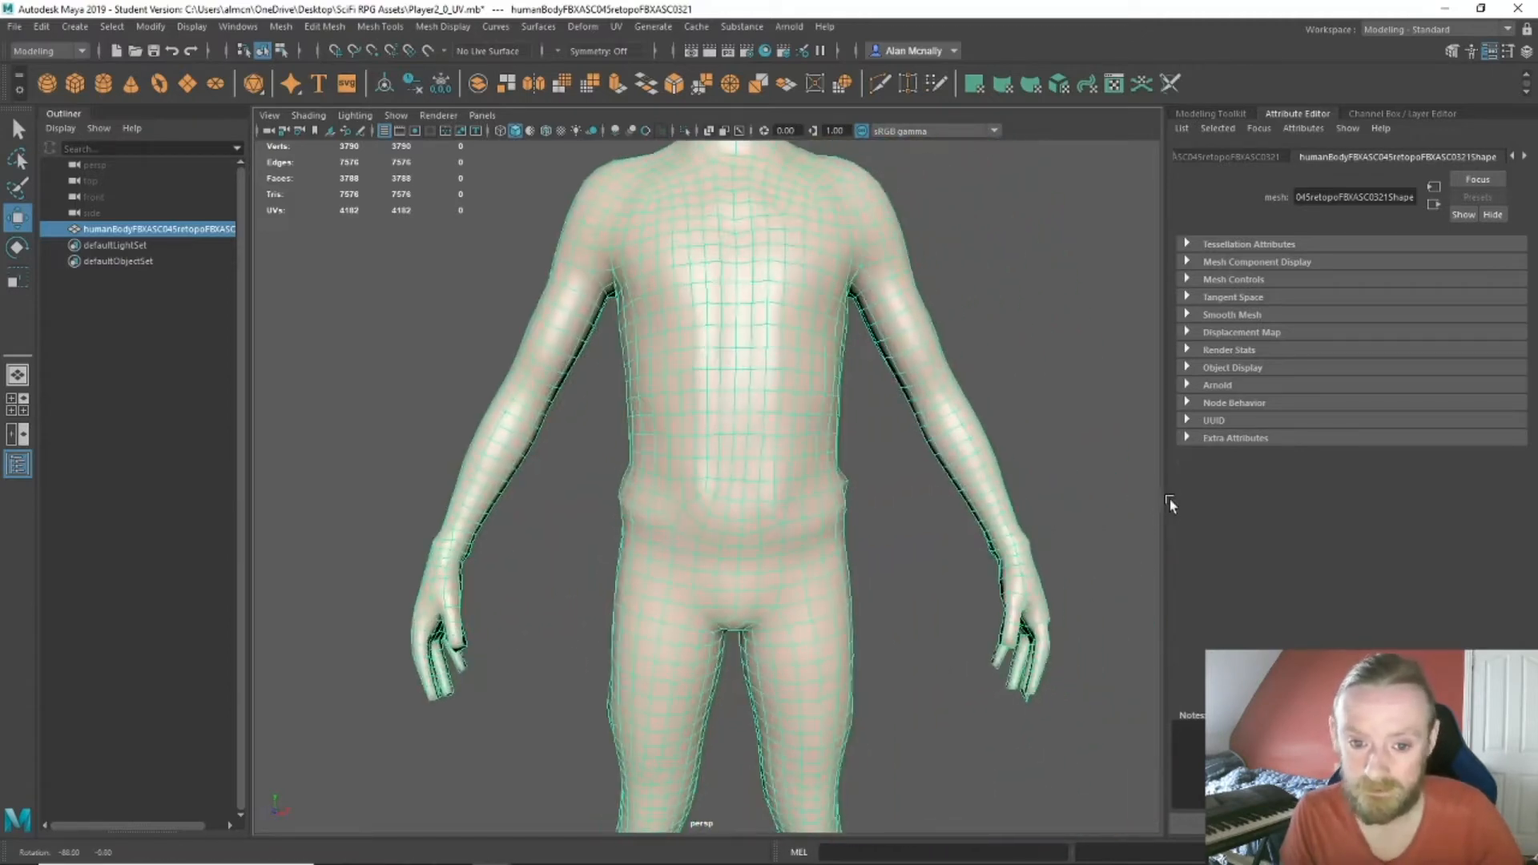
{"action": "scroll", "coordinate": [779, 478], "scroll_direction": "down", "scroll_amount": 3}
{"action": "middle_click_drag", "start_coordinate": [781, 473], "coordinate": [773, 577], "text": "alt"}
{"action": "left_click_drag", "start_coordinate": [785, 440], "coordinate": [787, 517], "text": "alt"}
{"action": "middle_click_drag", "start_coordinate": [789, 530], "coordinate": [778, 383], "text": "alt"}
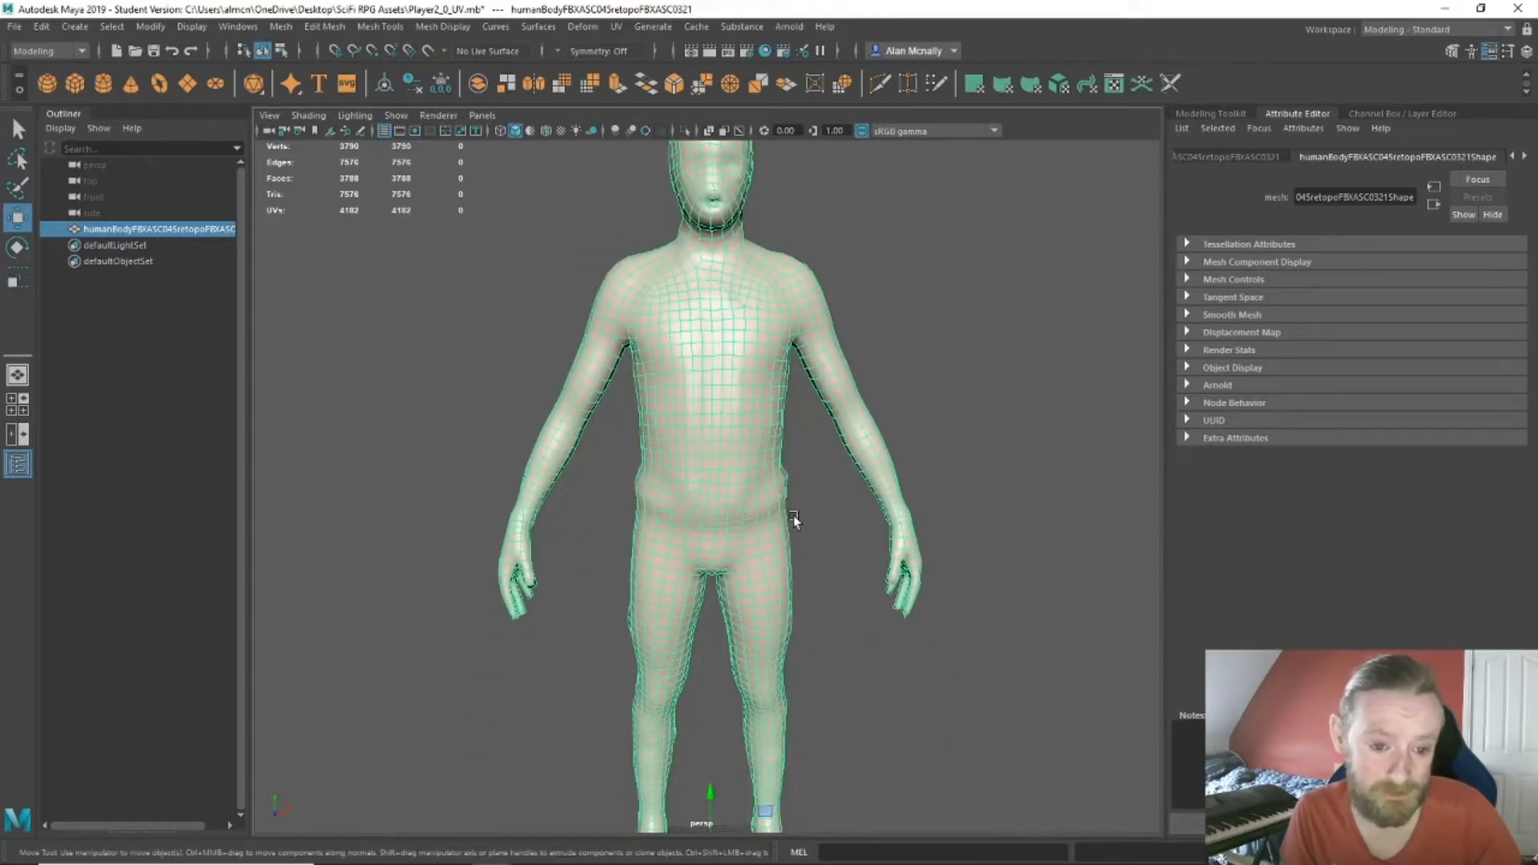
{"action": "scroll", "coordinate": [863, 473], "scroll_direction": "up", "scroll_amount": 5}
{"action": "left_click_drag", "start_coordinate": [769, 423], "coordinate": [594, 439], "text": "alt"}
{"action": "scroll", "coordinate": [738, 478], "scroll_direction": "down", "scroll_amount": 4}
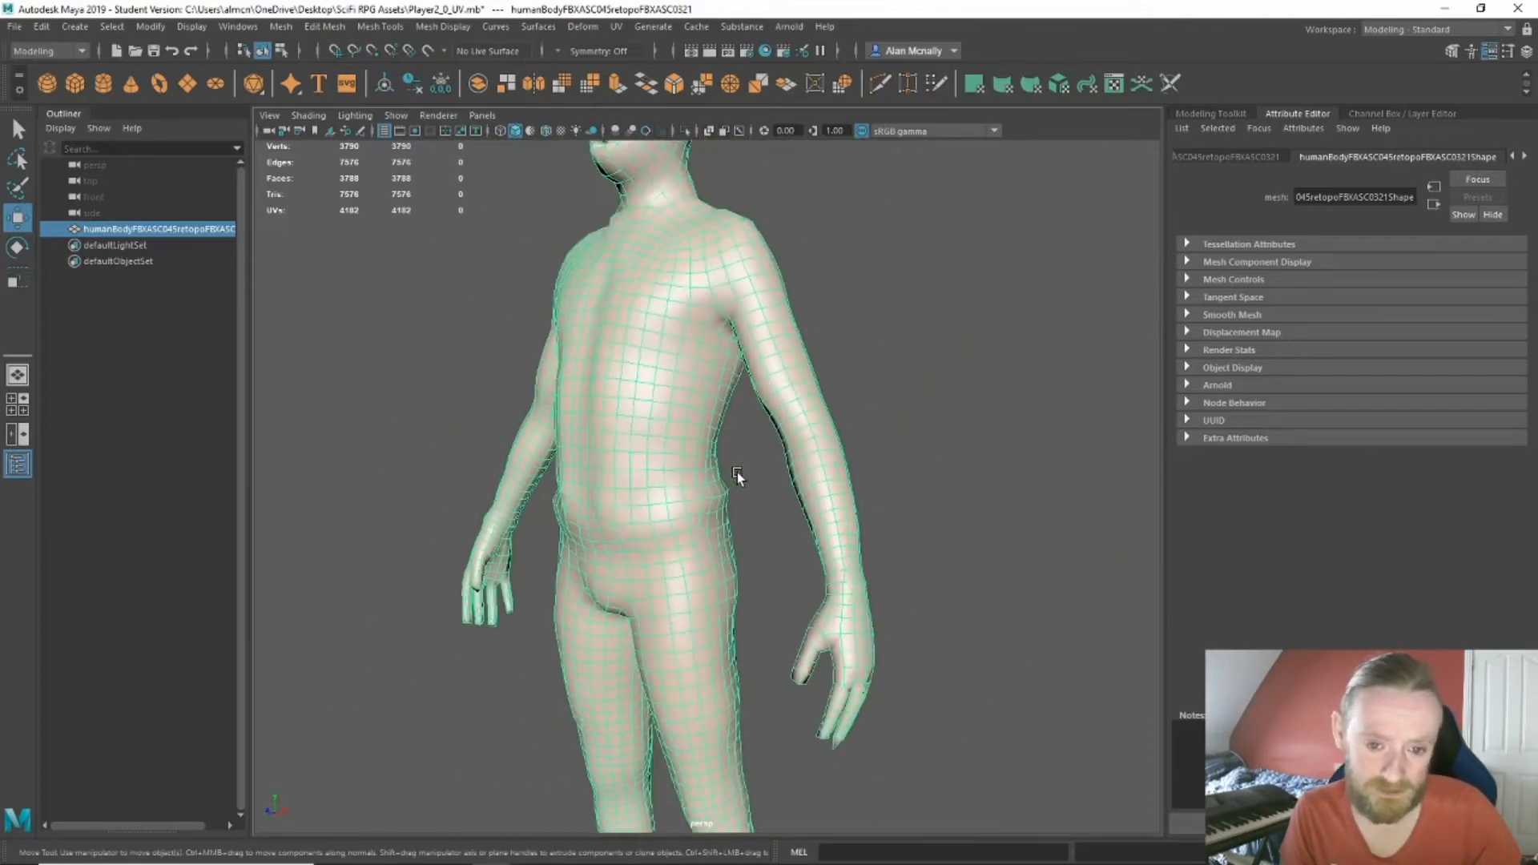
{"action": "scroll", "coordinate": [738, 477], "scroll_direction": "up", "scroll_amount": 4}
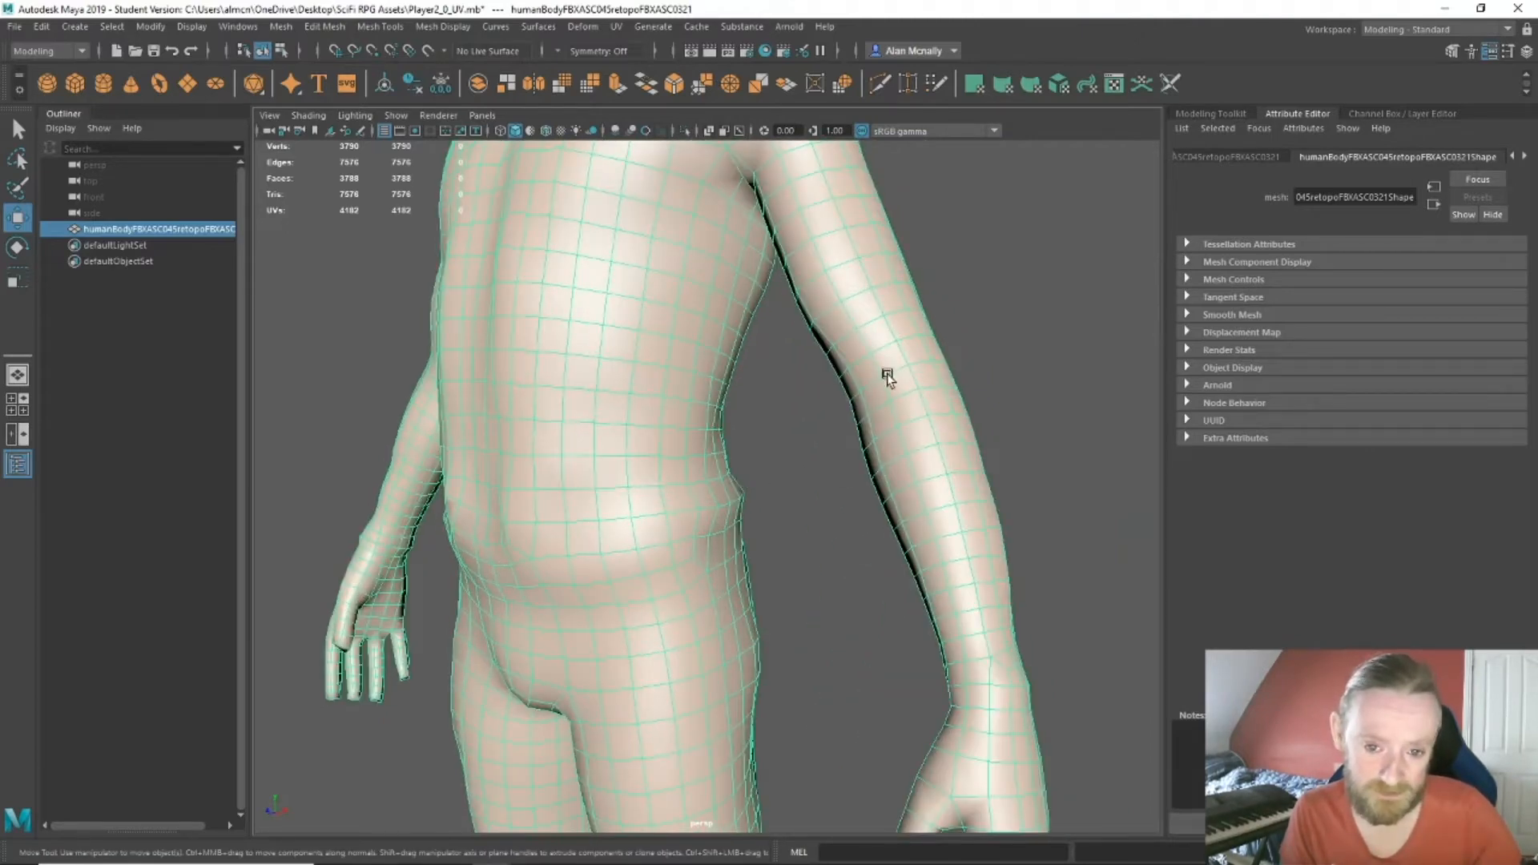
Examine the edge flow on the body mesh's legs and knees from the front, back and side.
{"action": "left_click_drag", "start_coordinate": [887, 374], "coordinate": [755, 532], "text": "alt"}
{"action": "scroll", "coordinate": [891, 526], "scroll_direction": "up", "scroll_amount": 3}
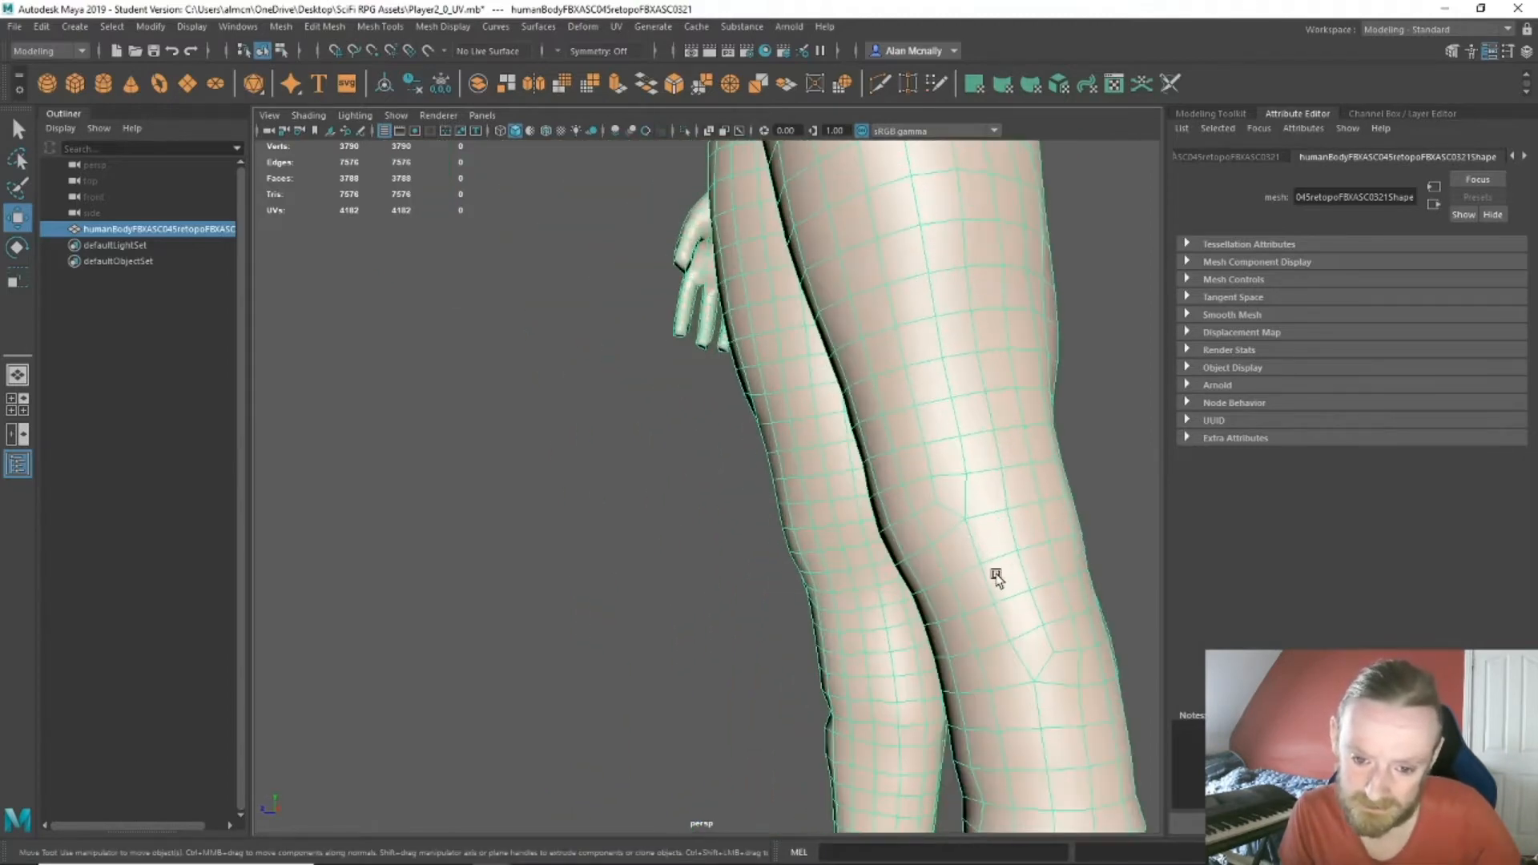
{"action": "scroll", "coordinate": [996, 577], "scroll_direction": "down", "scroll_amount": 1}
{"action": "left_click_drag", "start_coordinate": [987, 569], "coordinate": [989, 618], "text": "alt"}
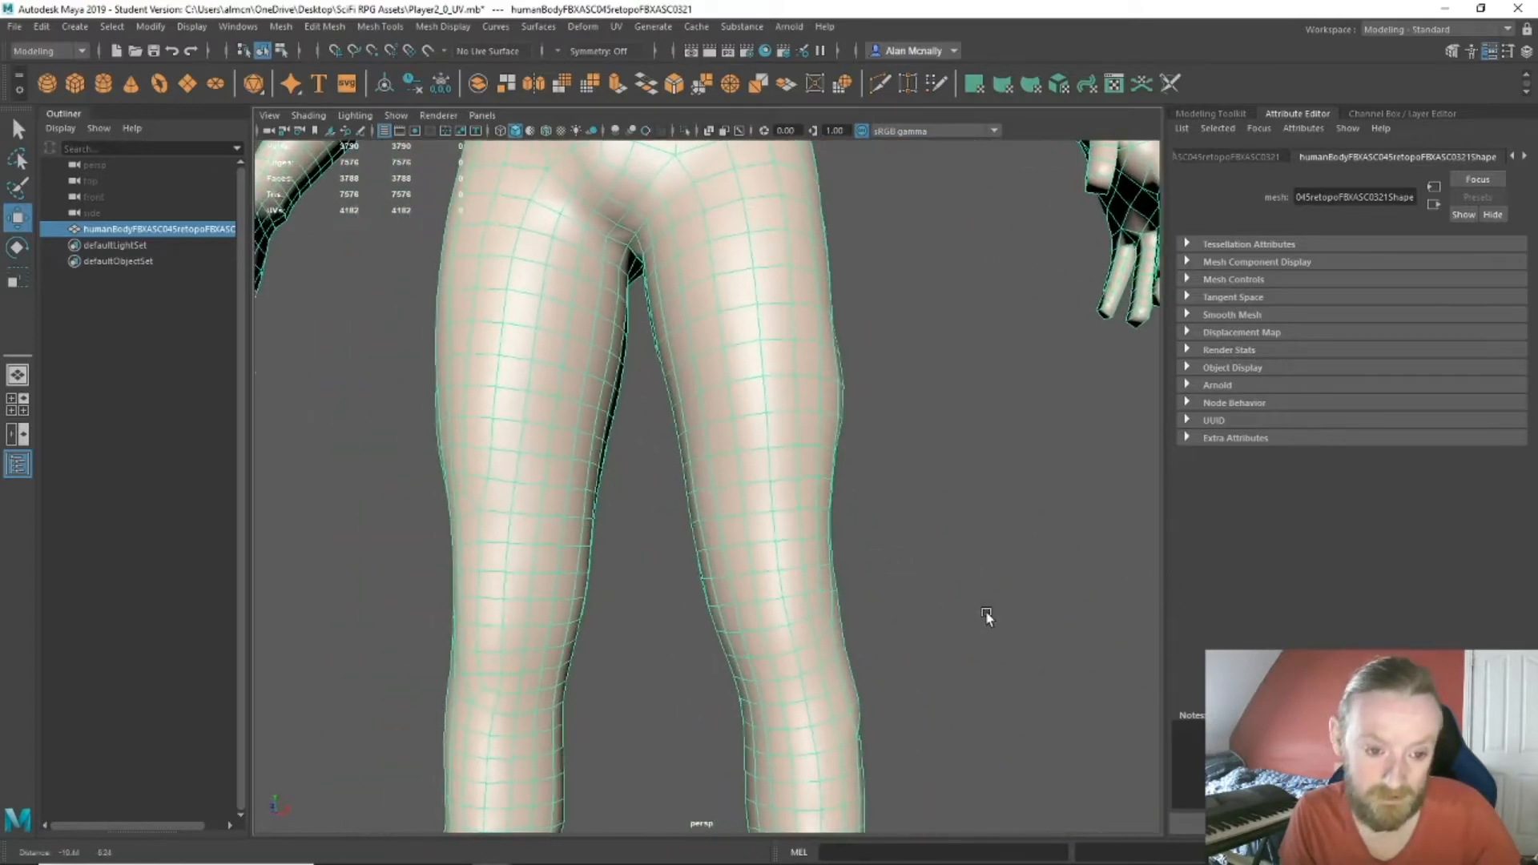
{"action": "left_click_drag", "start_coordinate": [539, 505], "coordinate": [609, 527], "text": "alt"}
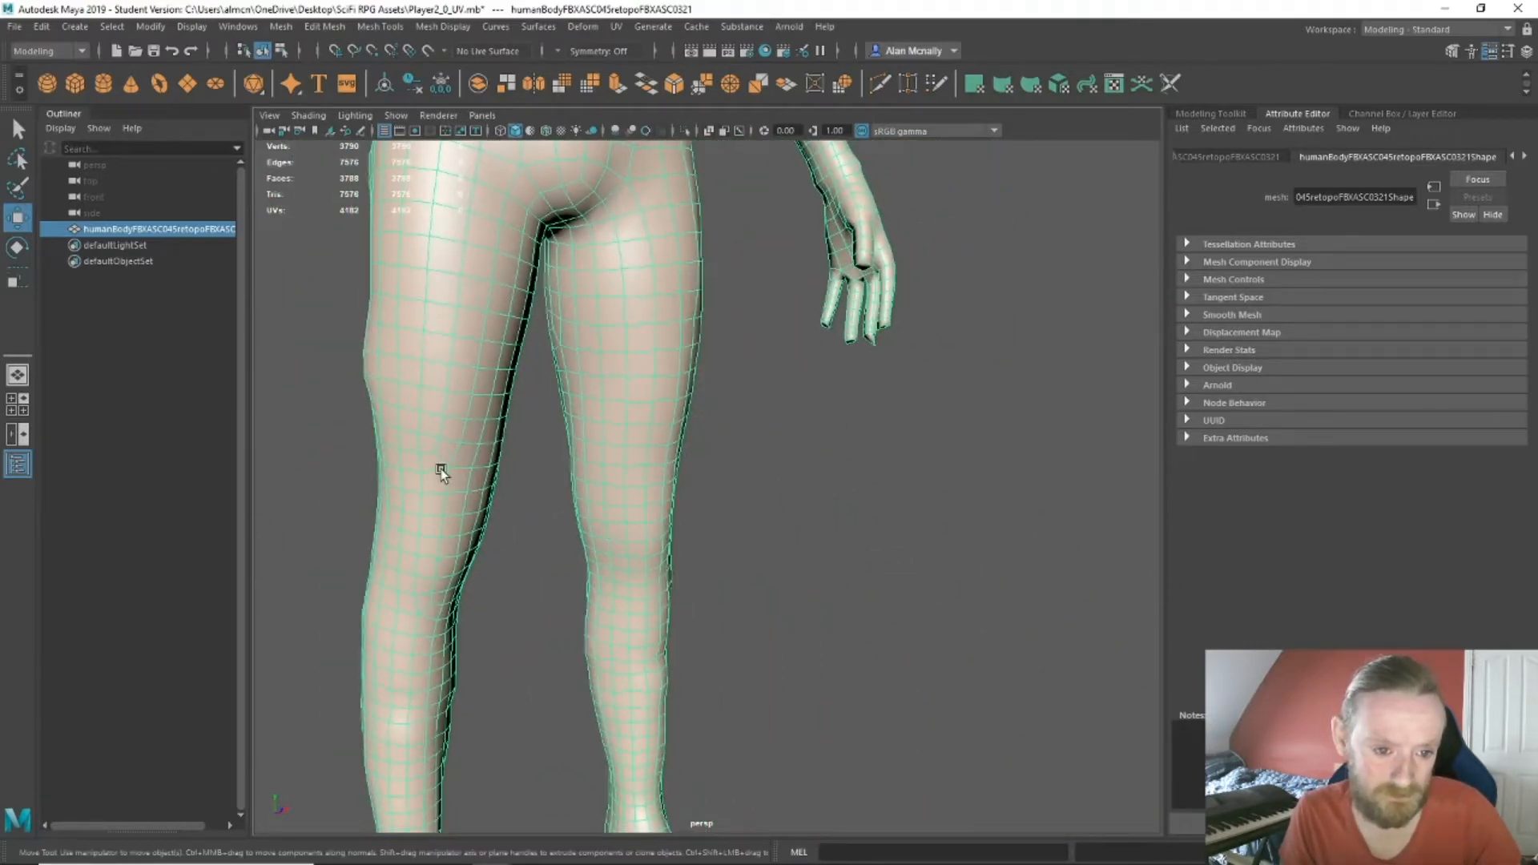
{"action": "left_click_drag", "start_coordinate": [498, 527], "coordinate": [729, 433], "text": "alt"}
{"action": "scroll", "coordinate": [649, 541], "scroll_direction": "down", "scroll_amount": 5}
Inspect the body mesh's side profile, and the topology of the head, neck, shoulders and chest.
{"action": "middle_click_drag", "start_coordinate": [729, 433], "coordinate": [690, 696], "text": "alt"}
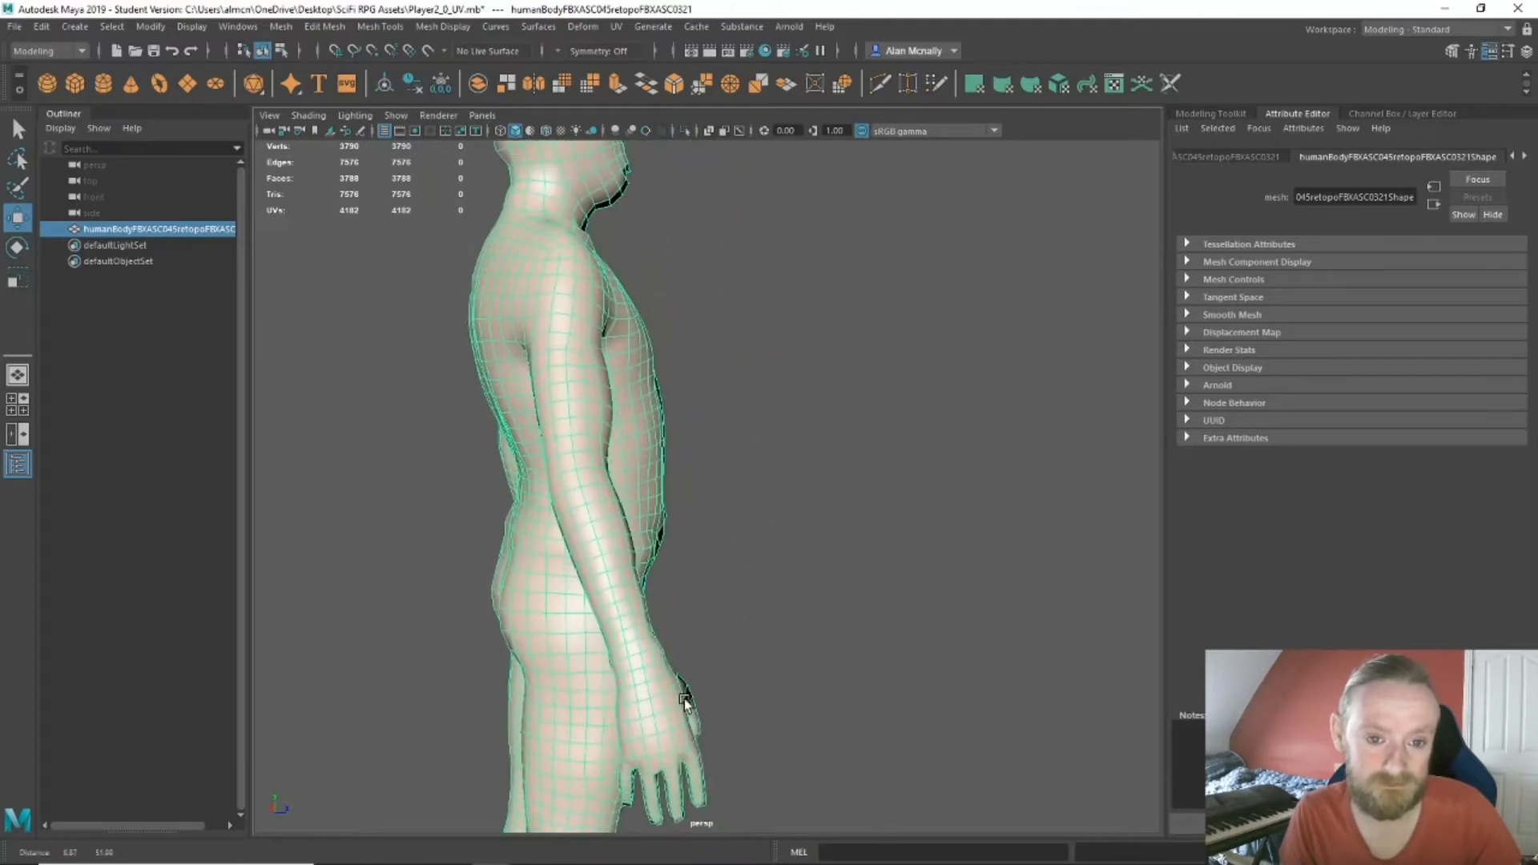
{"action": "middle_click_drag", "start_coordinate": [782, 313], "coordinate": [686, 712], "text": "alt"}
{"action": "left_click_drag", "start_coordinate": [687, 711], "coordinate": [277, 458], "text": "alt"}
{"action": "right_click_drag", "start_coordinate": [277, 458], "coordinate": [911, 522], "text": "alt"}
{"action": "left_click_drag", "start_coordinate": [911, 523], "coordinate": [302, 532], "text": "alt"}
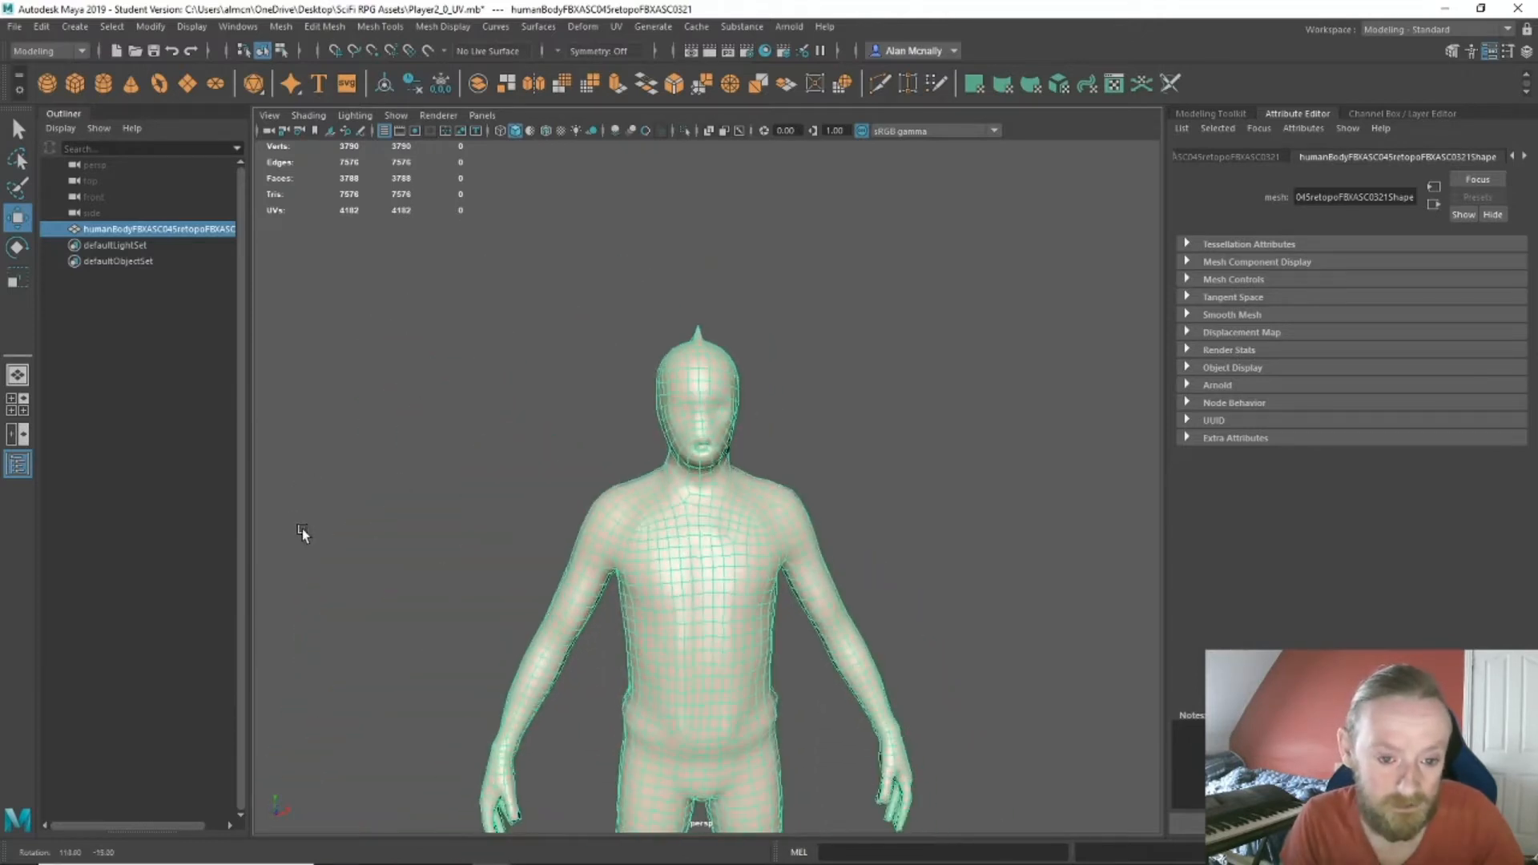
{"action": "right_click_drag", "start_coordinate": [302, 532], "coordinate": [757, 470], "text": "alt"}
{"action": "scroll", "coordinate": [758, 469], "scroll_direction": "up", "scroll_amount": 5}
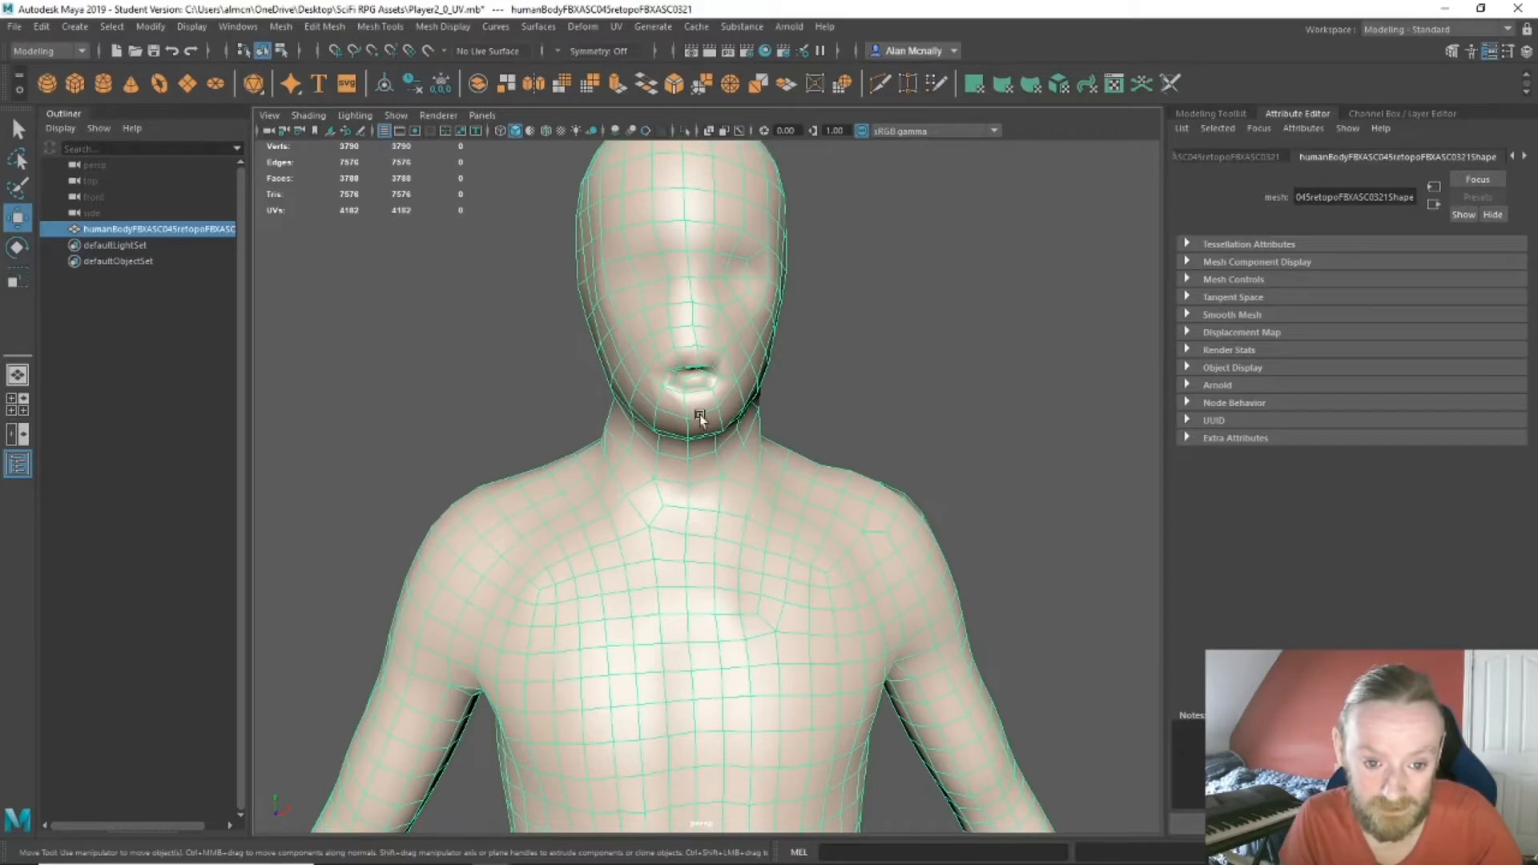
{"action": "mouse_move", "coordinate": [898, 591]}
{"action": "left_mouse_down", "text": "alt"}
{"action": "mouse_move", "coordinate": [904, 572]}
{"action": "mouse_move", "coordinate": [889, 588]}
{"action": "left_mouse_up", "text": "alt"}
{"action": "middle_click_drag", "start_coordinate": [889, 588], "coordinate": [798, 294], "text": "alt"}
{"action": "scroll", "coordinate": [751, 401], "scroll_direction": "down", "scroll_amount": 6}
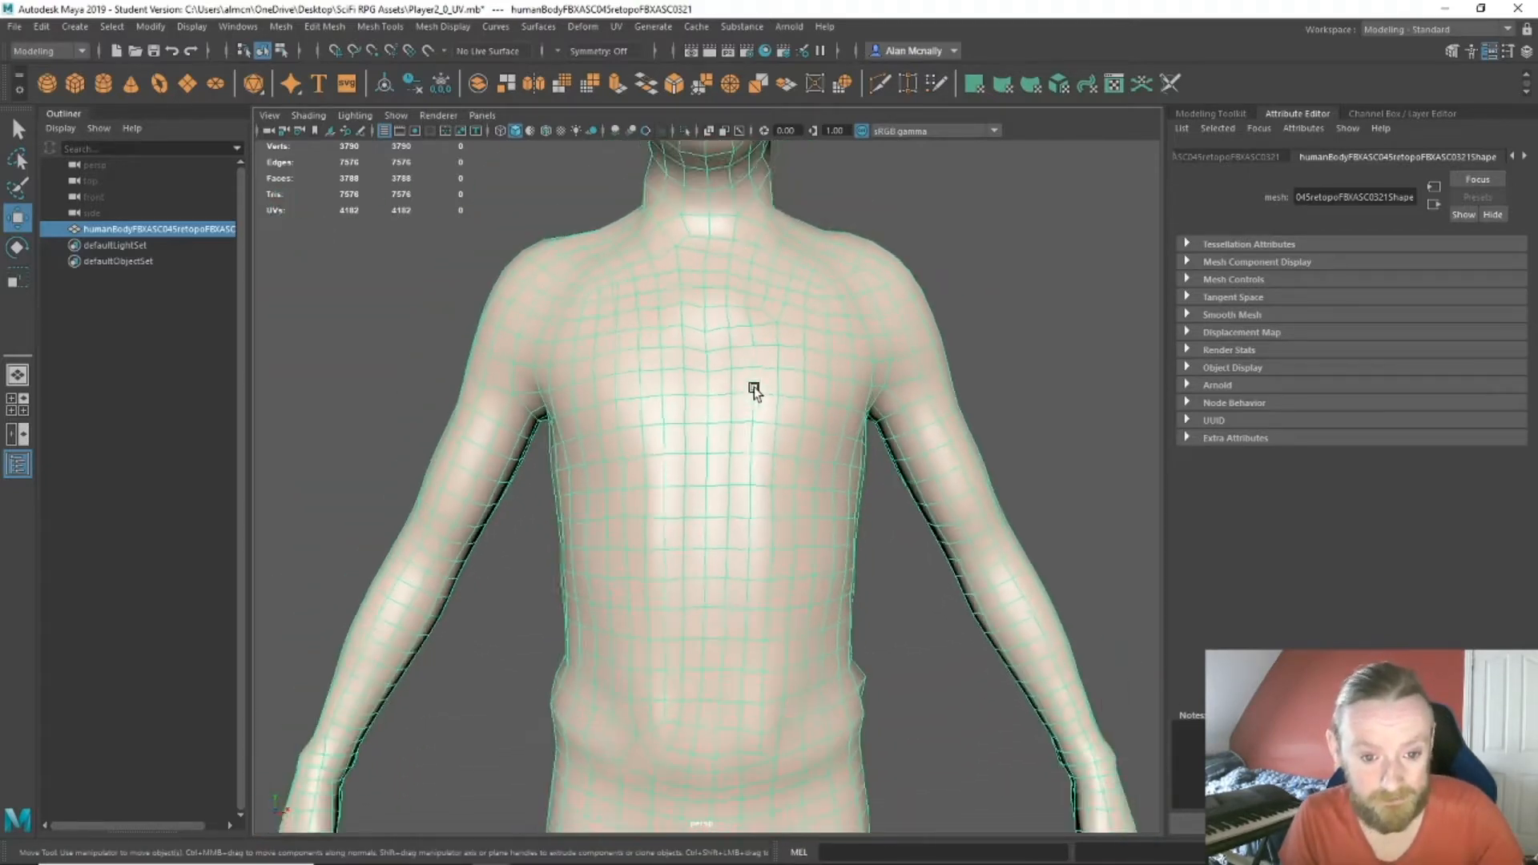
{"action": "scroll", "coordinate": [751, 396], "scroll_direction": "up", "scroll_amount": 6}
{"action": "scroll", "coordinate": [756, 406], "scroll_direction": "down", "scroll_amount": 2}
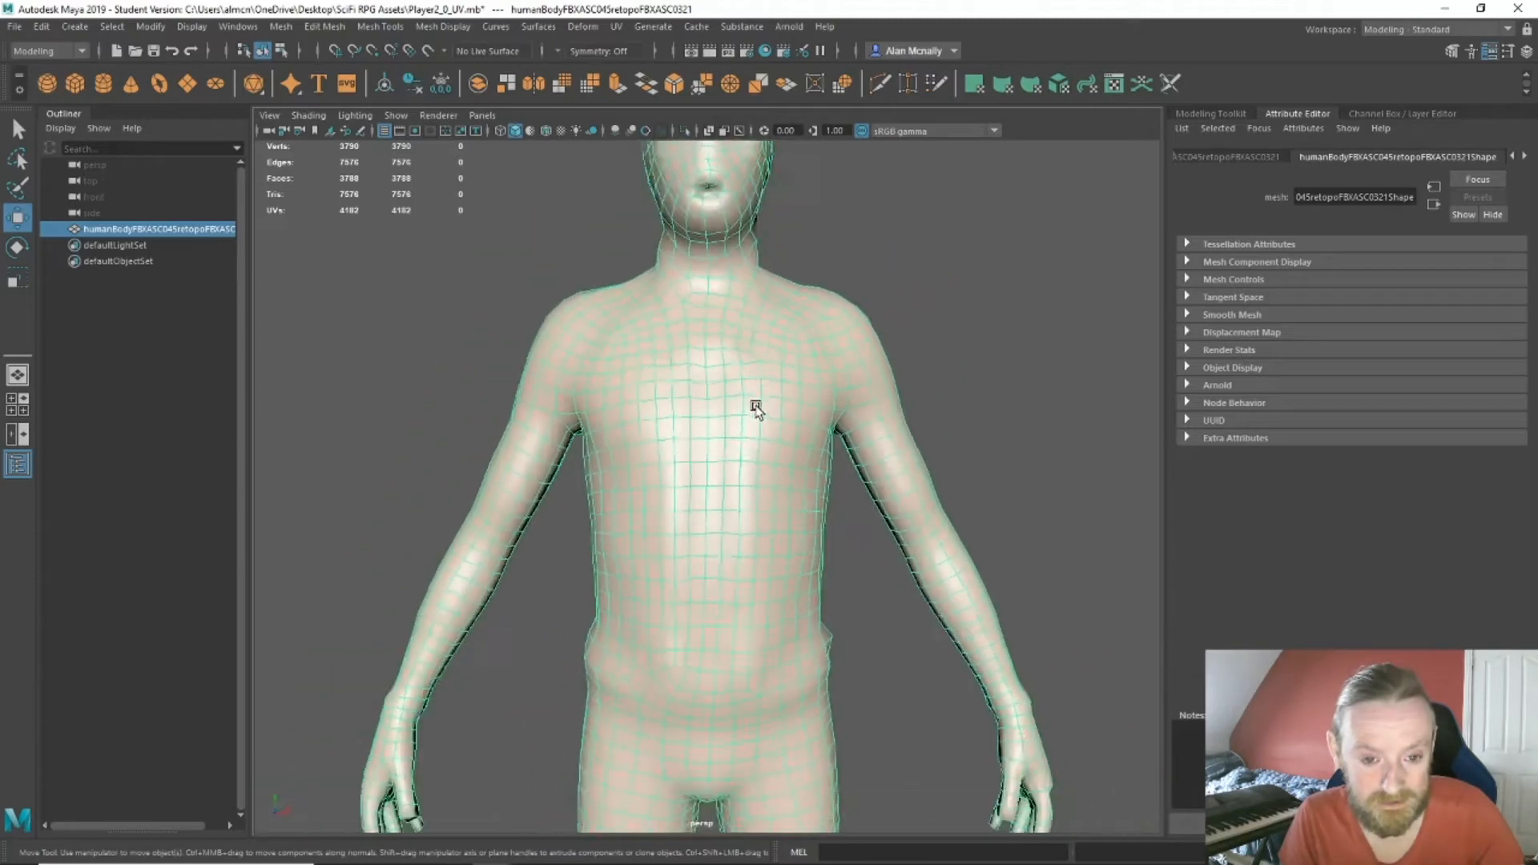
{"action": "scroll", "coordinate": [756, 407], "scroll_direction": "up", "scroll_amount": 3}
{"action": "scroll", "coordinate": [757, 408], "scroll_direction": "down", "scroll_amount": 4}
{"action": "scroll", "coordinate": [756, 409], "scroll_direction": "up", "scroll_amount": 4}
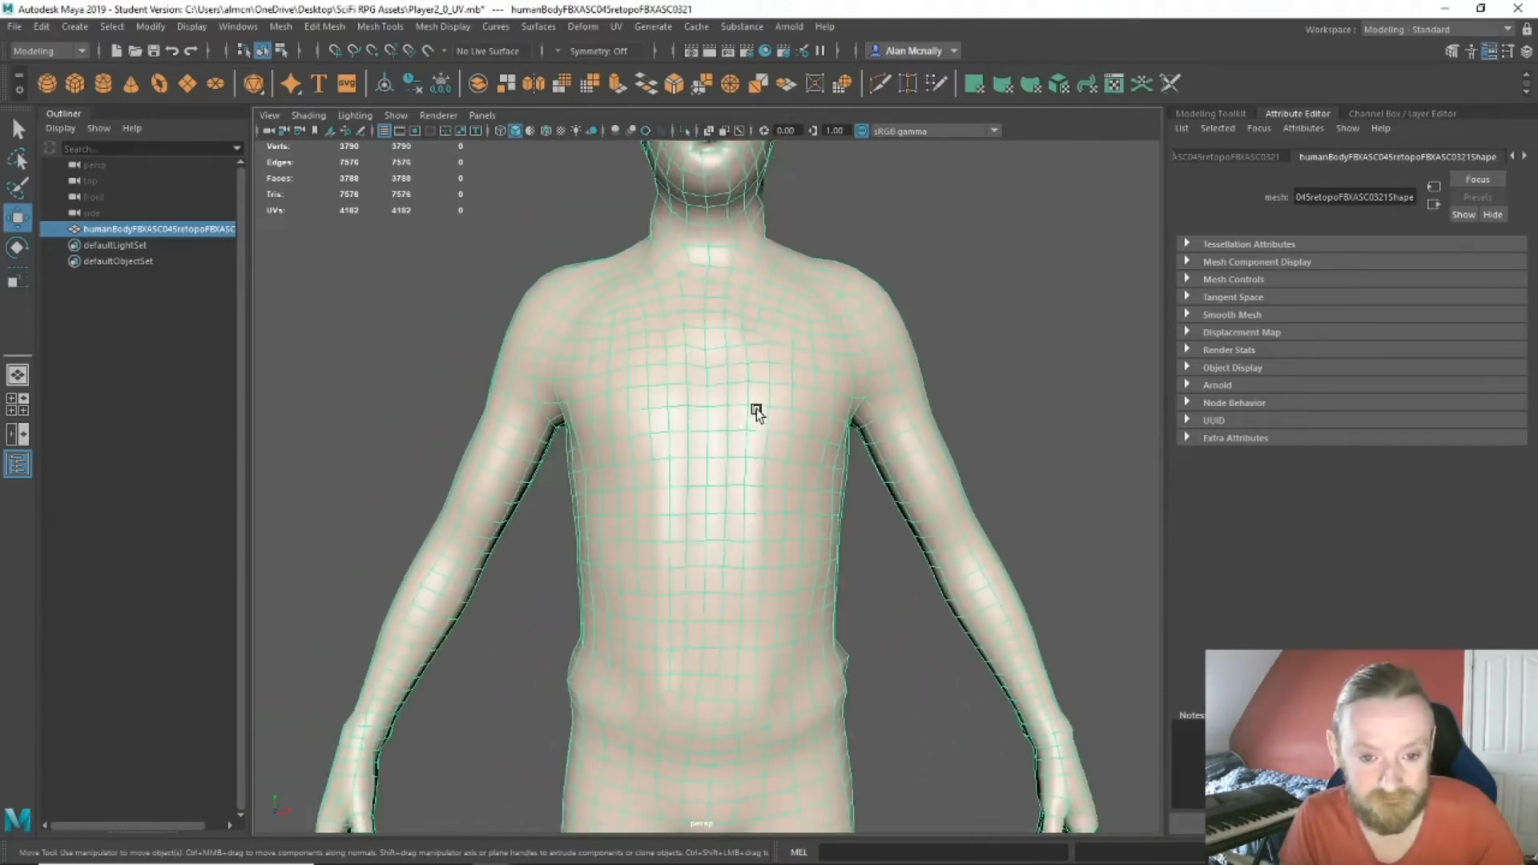
{"action": "scroll", "coordinate": [757, 409], "scroll_direction": "down", "scroll_amount": 4}
{"action": "scroll", "coordinate": [757, 409], "scroll_direction": "down", "scroll_amount": 2}
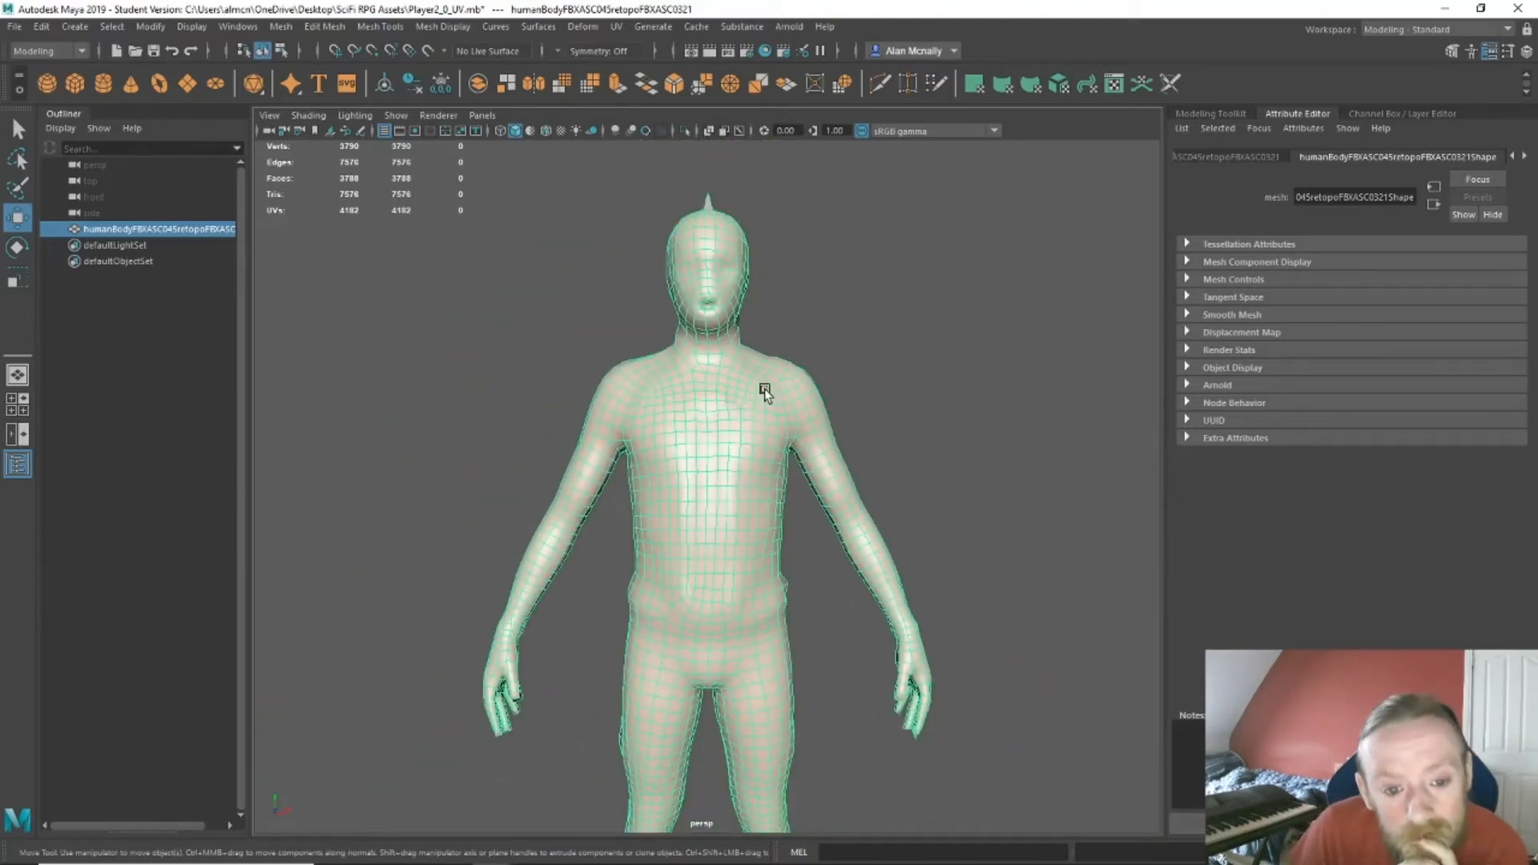
Review the overall edge flow of the body mesh's upper body from the front and slightly turned angles.
{"action": "left_click_drag", "start_coordinate": [890, 415], "coordinate": [697, 343], "text": "alt"}
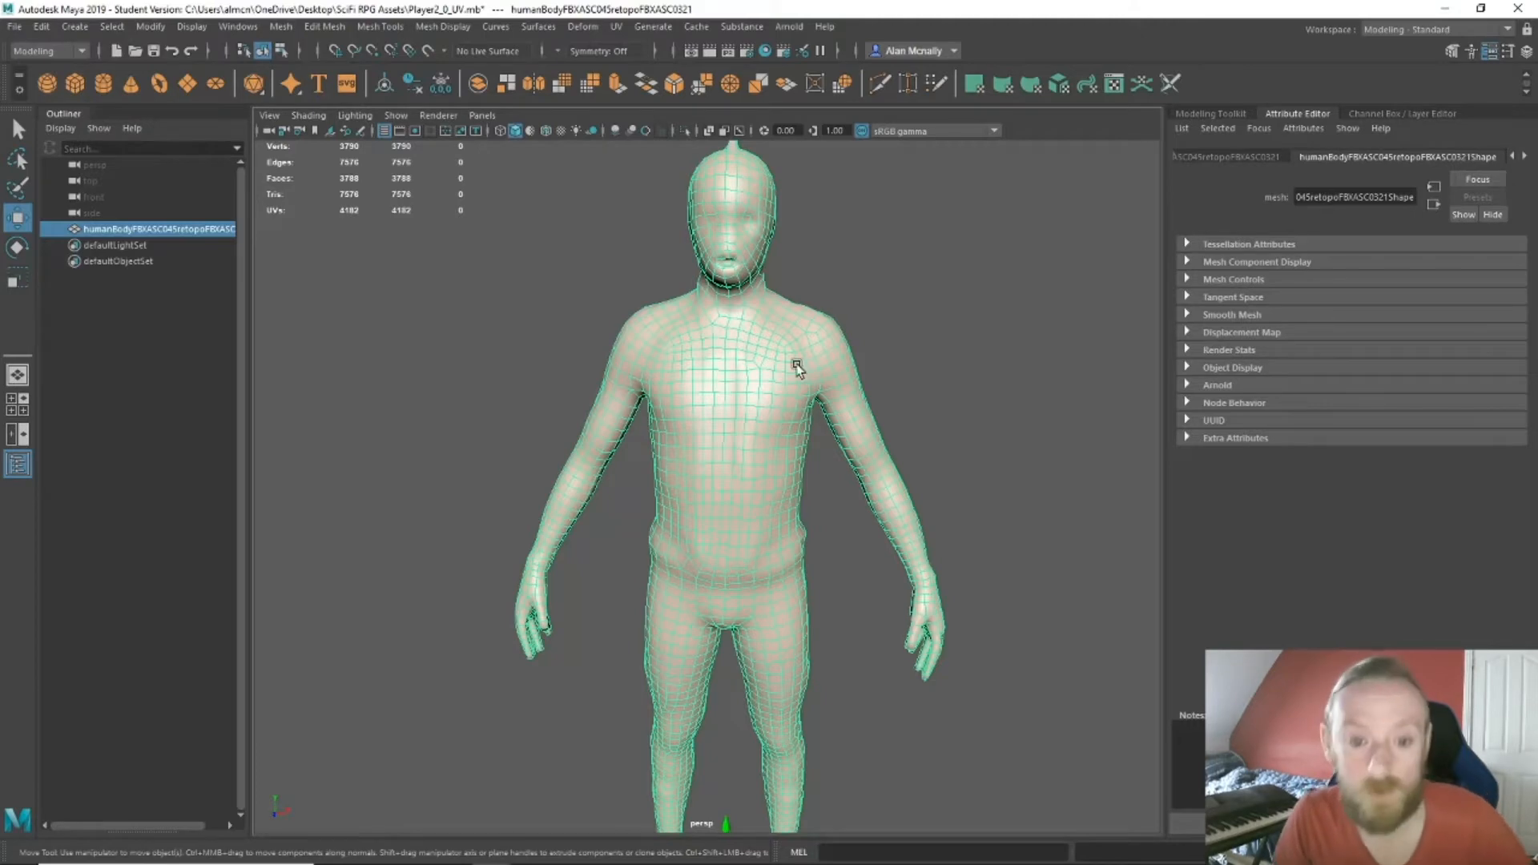
{"action": "left_click_drag", "start_coordinate": [793, 370], "coordinate": [858, 349], "text": "alt"}
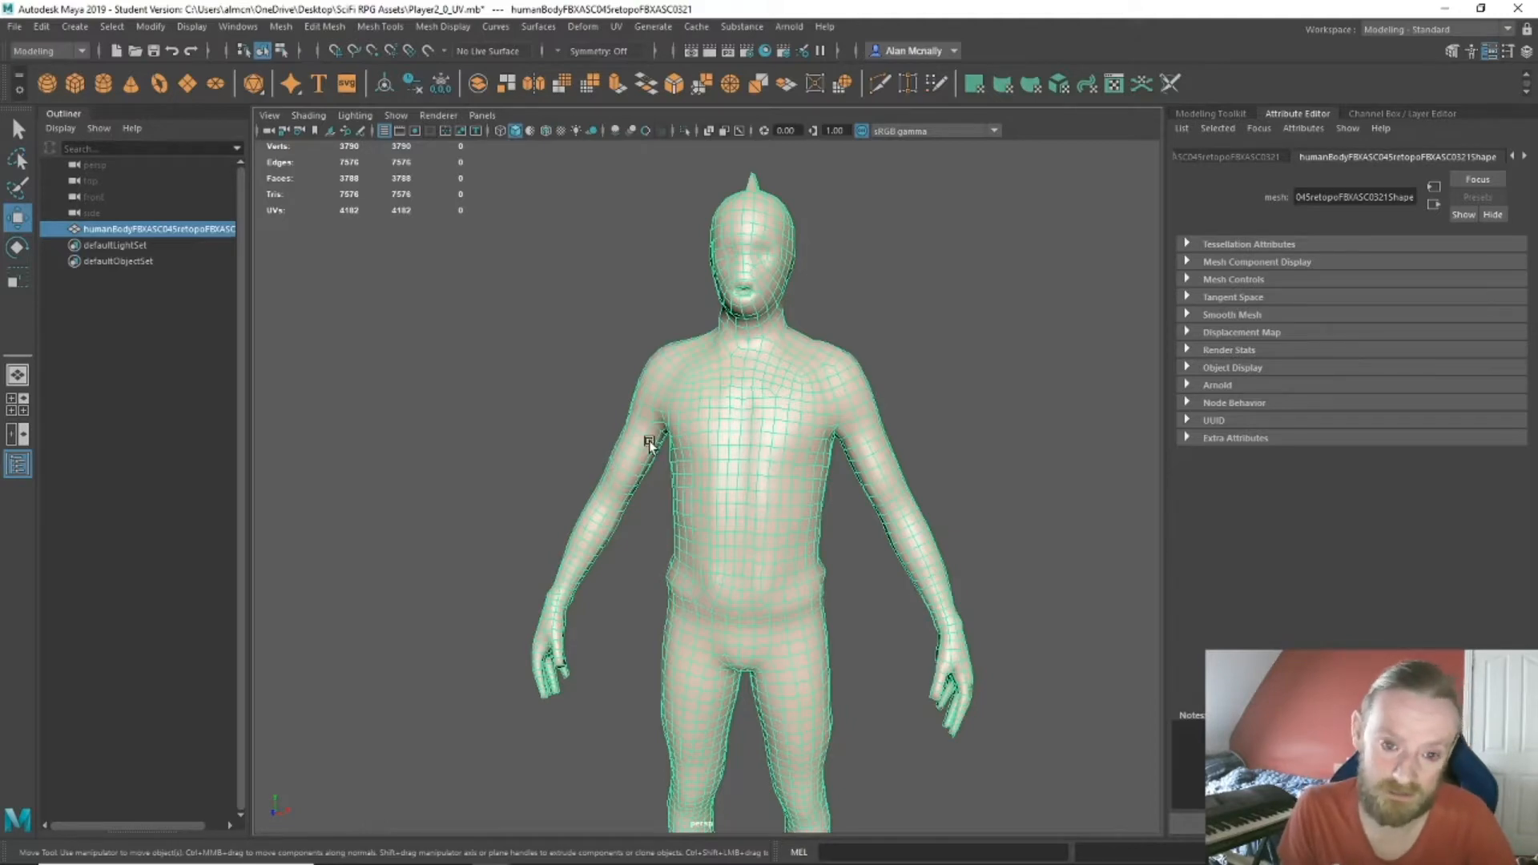
{"action": "scroll", "coordinate": [873, 526], "scroll_direction": "up", "scroll_amount": 3}
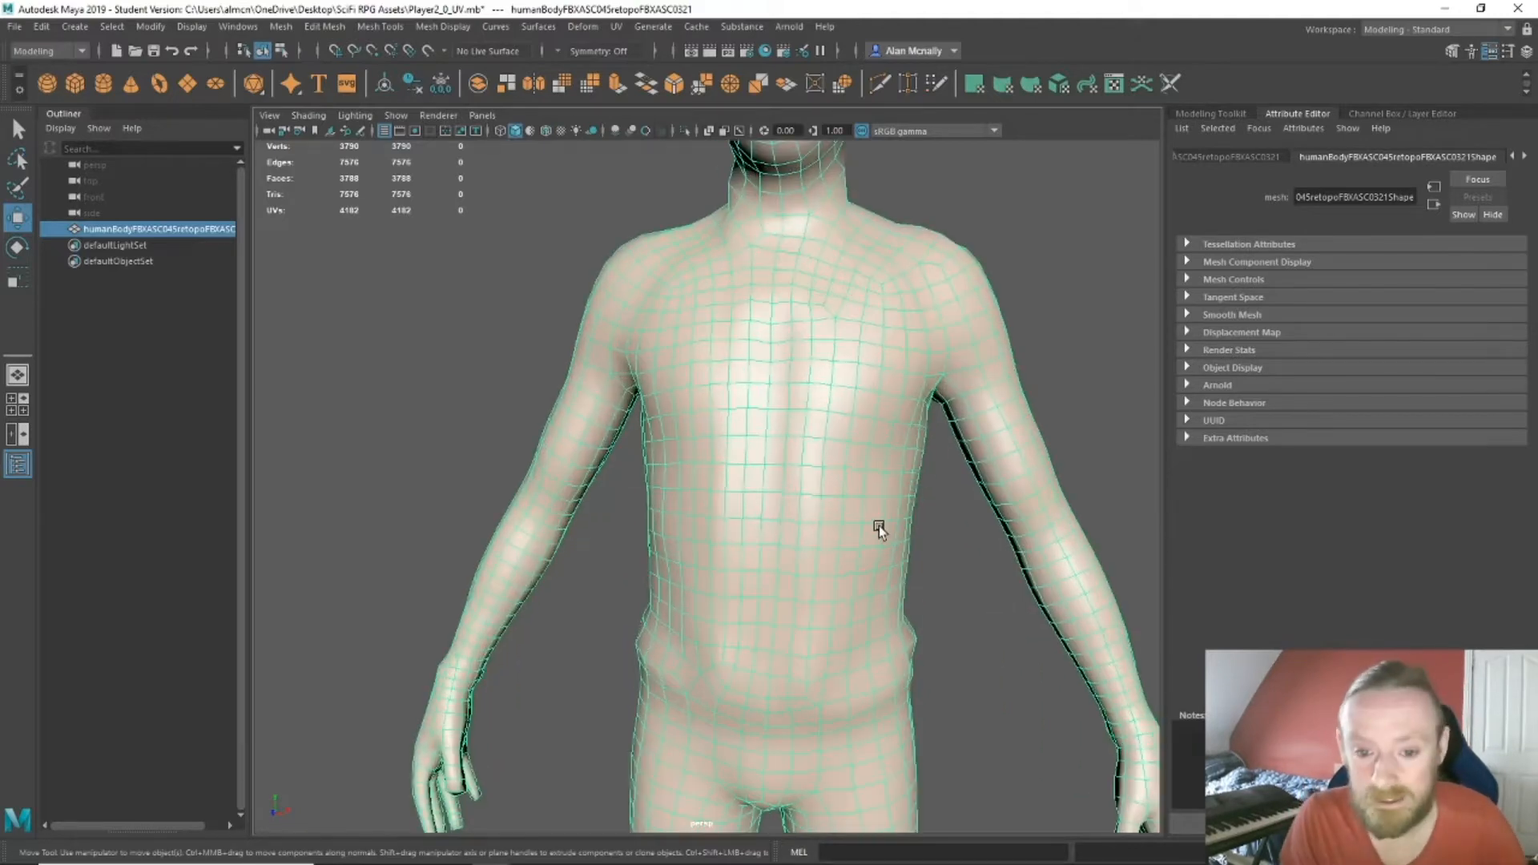
{"action": "left_click_drag", "start_coordinate": [948, 539], "coordinate": [996, 480], "text": "alt"}
{"action": "right_click_drag", "start_coordinate": [996, 481], "coordinate": [738, 492], "text": "alt"}
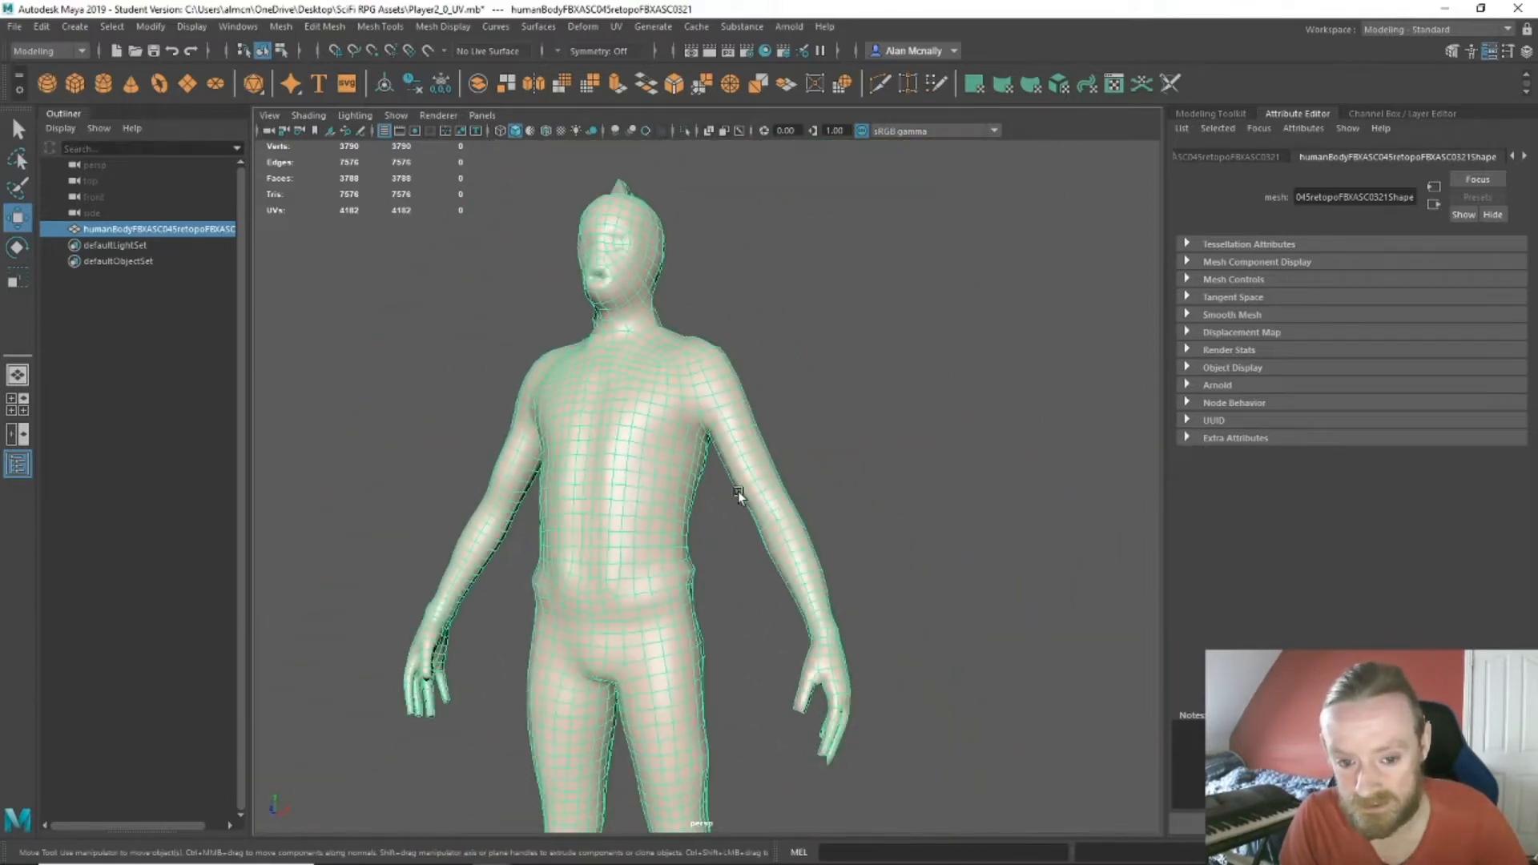
{"action": "left_click_drag", "start_coordinate": [737, 492], "coordinate": [817, 504], "text": "alt"}
{"action": "middle_click_drag", "start_coordinate": [745, 501], "coordinate": [833, 527], "text": "alt"}
{"action": "right_click_drag", "start_coordinate": [833, 527], "coordinate": [737, 573], "text": "alt"}
{"action": "left_click_drag", "start_coordinate": [737, 573], "coordinate": [725, 641], "text": "alt"}
{"action": "right_click_drag", "start_coordinate": [725, 641], "coordinate": [737, 656], "text": "alt"}
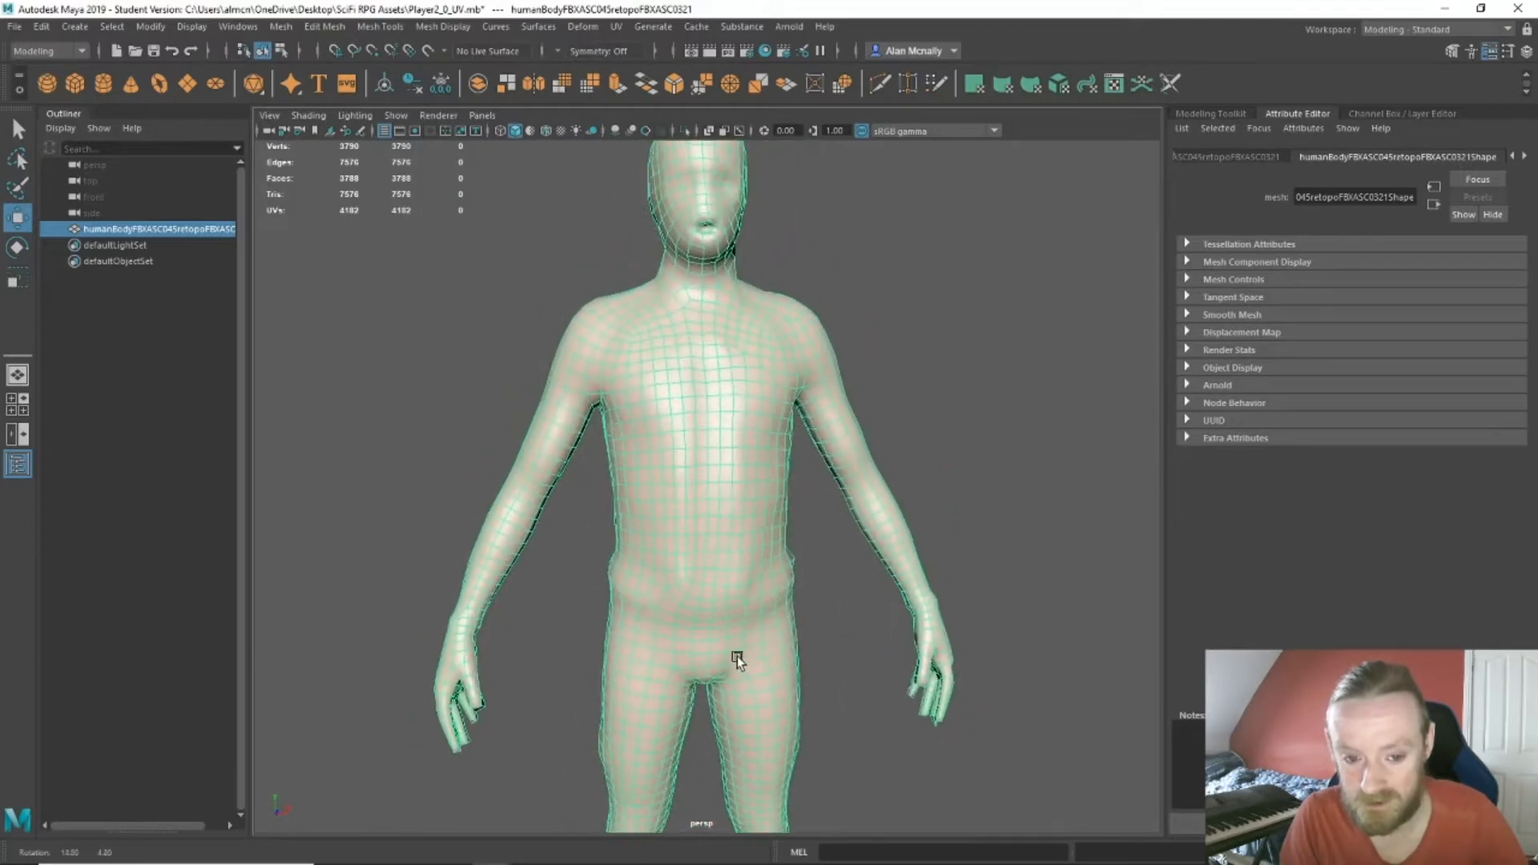
{"action": "left_click_drag", "start_coordinate": [737, 656], "coordinate": [749, 636], "text": "alt"}
Inspect the body mesh's shoulder, underarm and waist up close, and return to a front view of the full figure.
{"action": "right_click_drag", "start_coordinate": [748, 635], "coordinate": [412, 525], "text": "alt"}
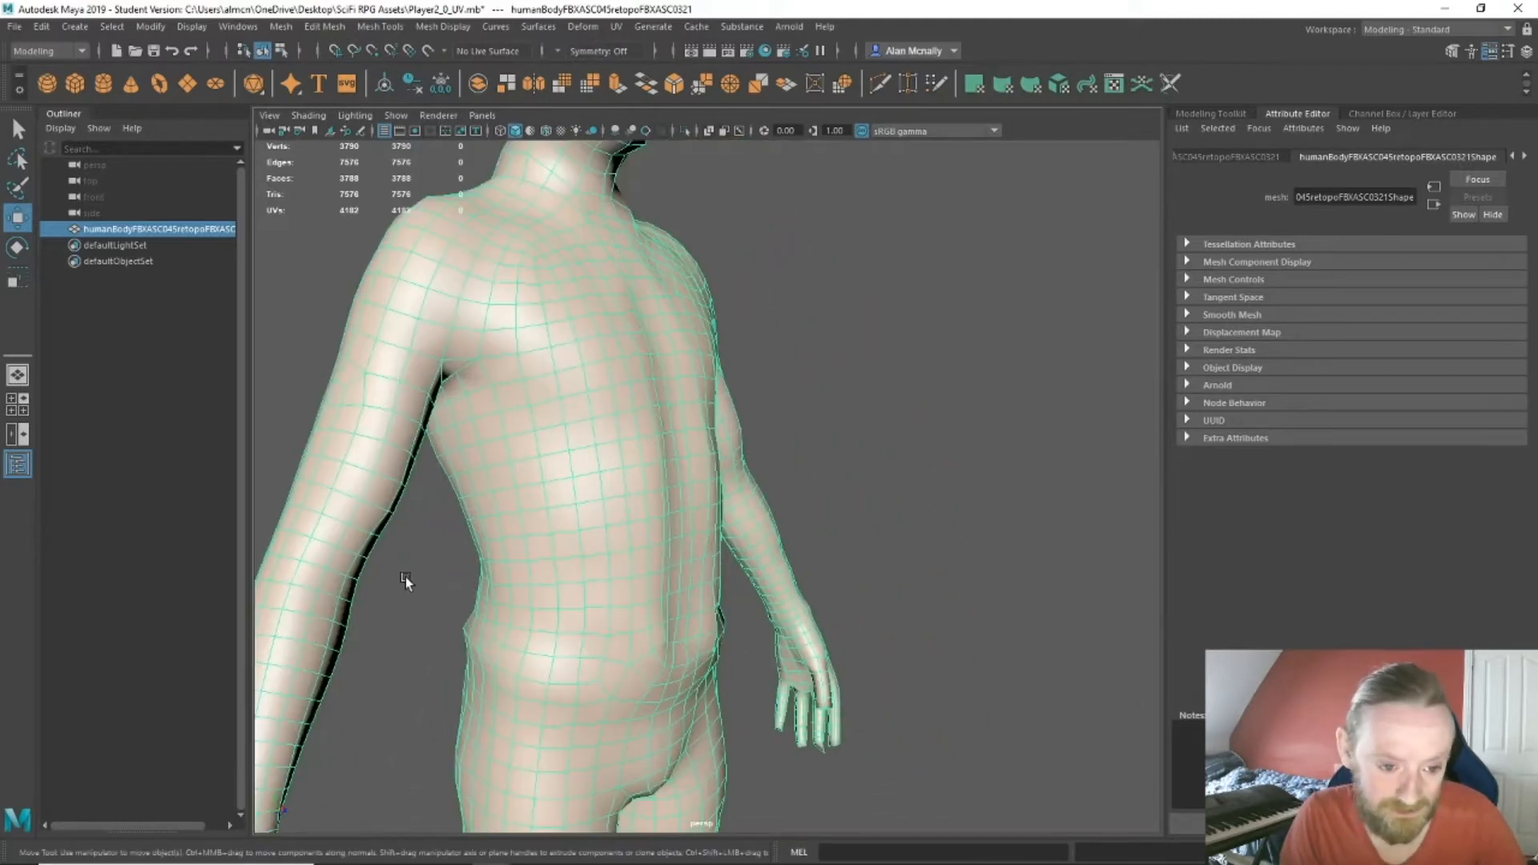
{"action": "left_click_drag", "start_coordinate": [355, 583], "coordinate": [408, 597], "text": "alt"}
{"action": "right_click_drag", "start_coordinate": [409, 598], "coordinate": [537, 583], "text": "alt"}
{"action": "left_click_drag", "start_coordinate": [536, 583], "coordinate": [405, 553], "text": "alt"}
{"action": "scroll", "coordinate": [601, 587], "scroll_direction": "down", "scroll_amount": 6}
{"action": "left_click_drag", "start_coordinate": [614, 529], "coordinate": [675, 566], "text": "alt"}
{"action": "scroll", "coordinate": [712, 472], "scroll_direction": "up", "scroll_amount": 2}
{"action": "middle_click_drag", "start_coordinate": [711, 473], "coordinate": [712, 448], "text": "alt"}
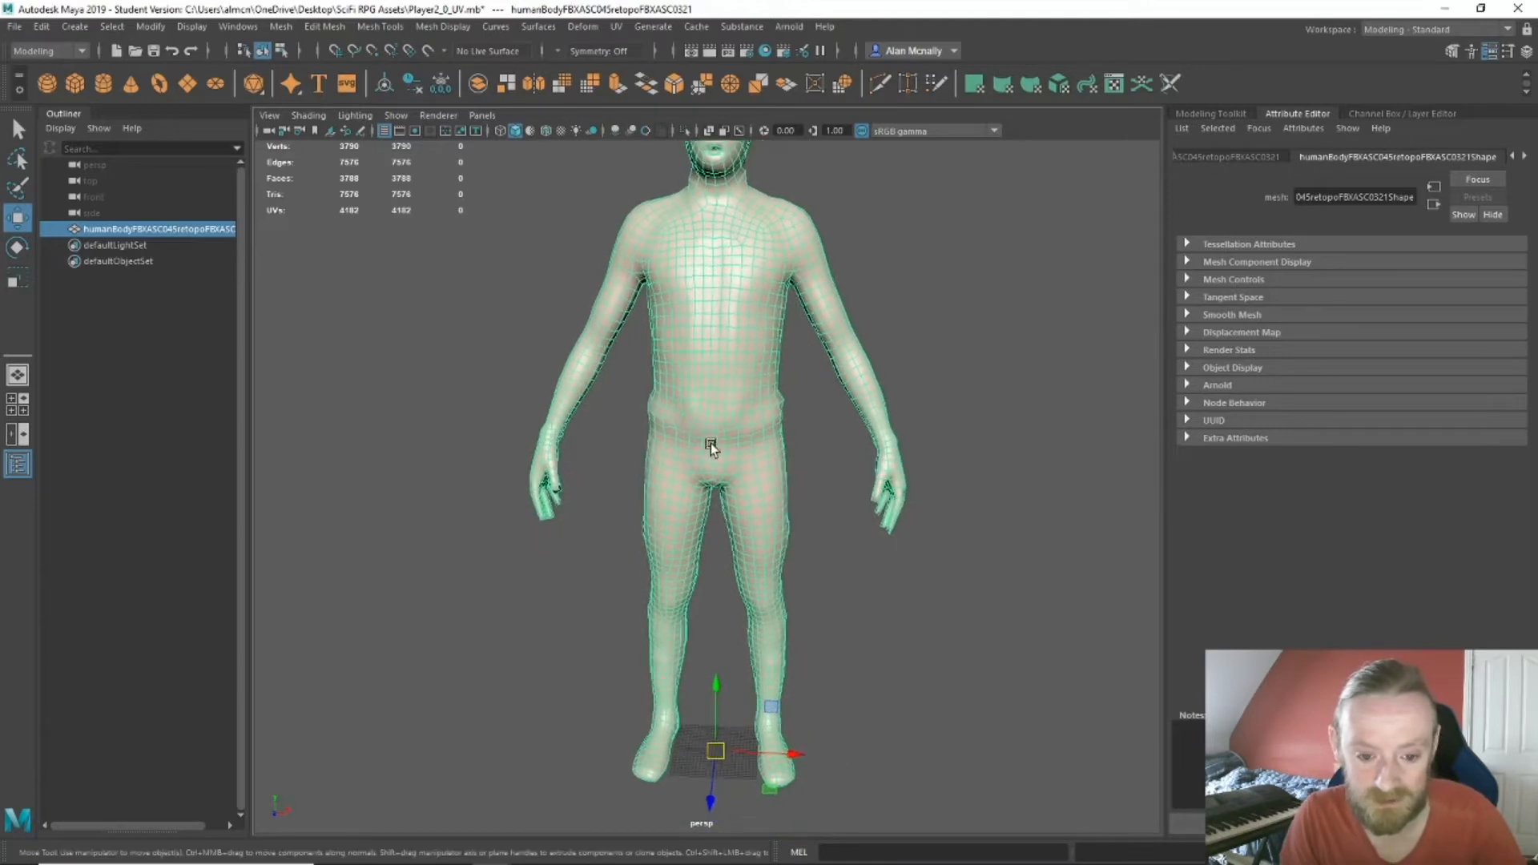
Switch to Substance Painter to check the mesh map bake's progress, and return to the Maya scene.
{"action": "left_click", "coordinate": [645, 851]}
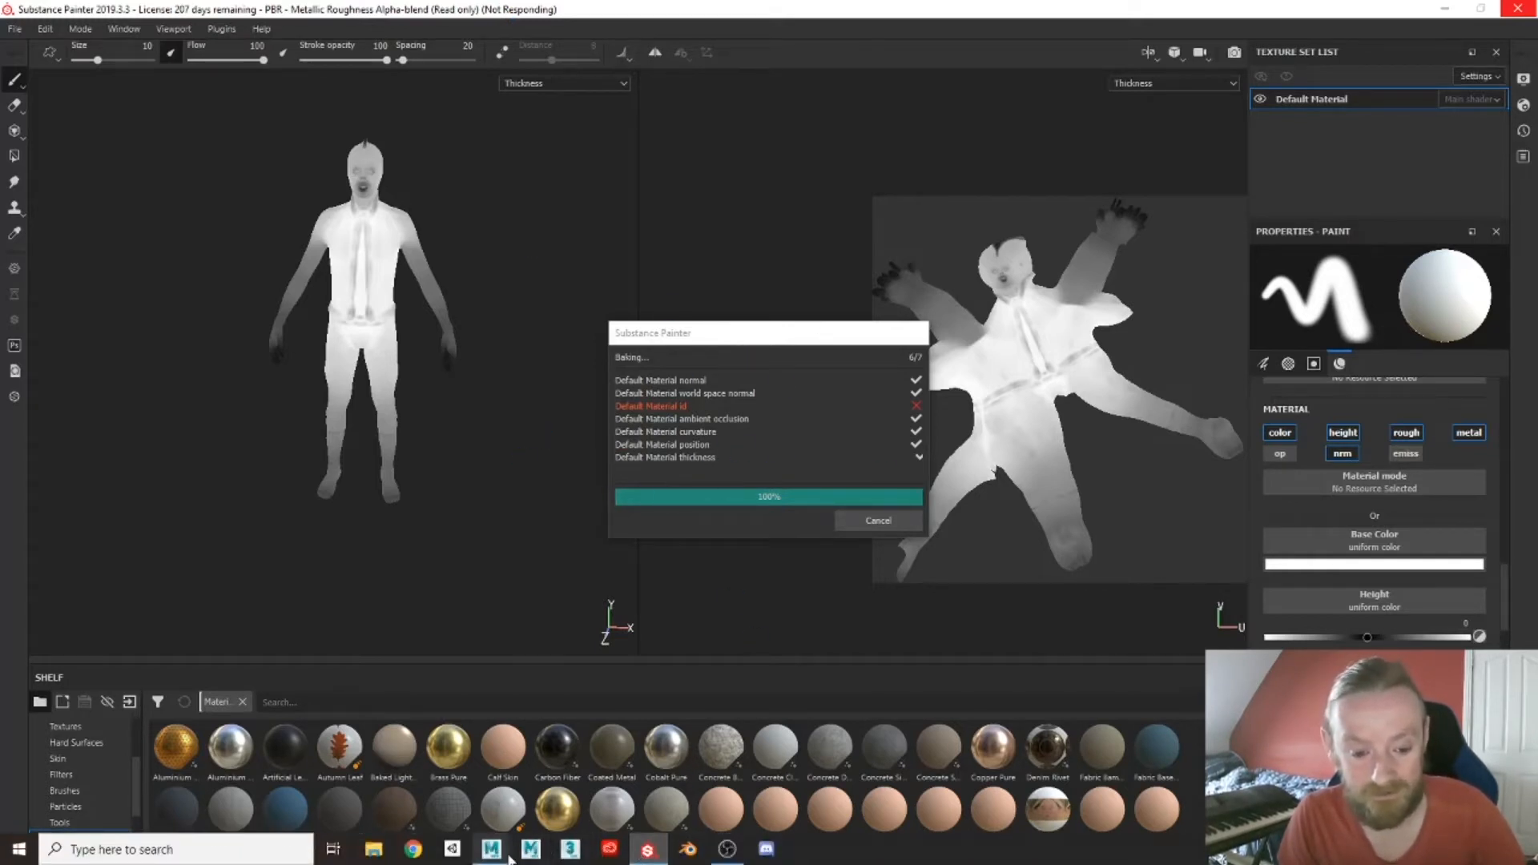
{"action": "mouse_move", "coordinate": [510, 859]}
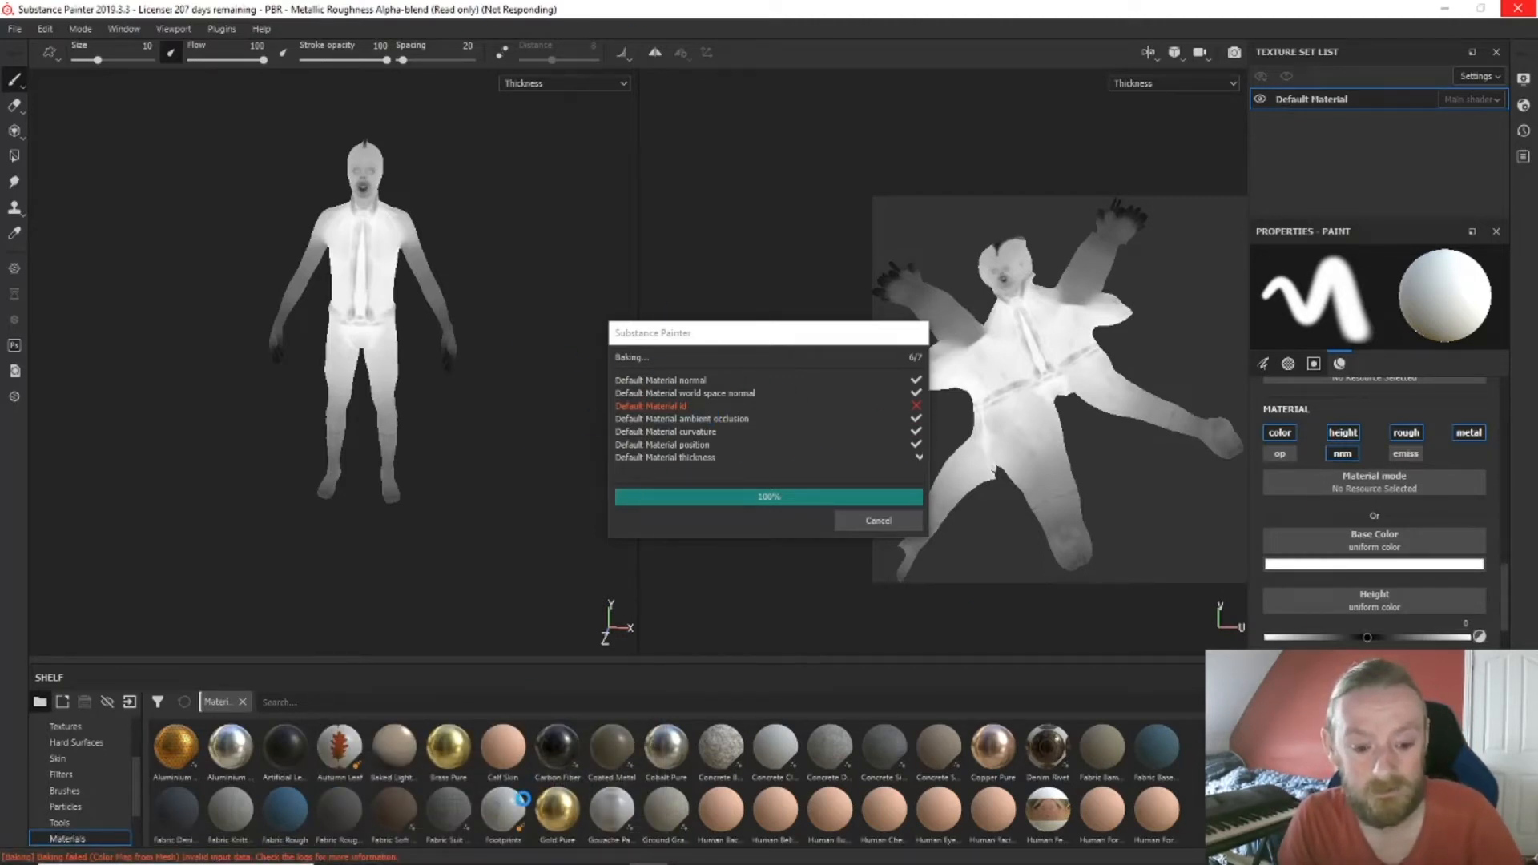
{"action": "left_click", "coordinate": [491, 847]}
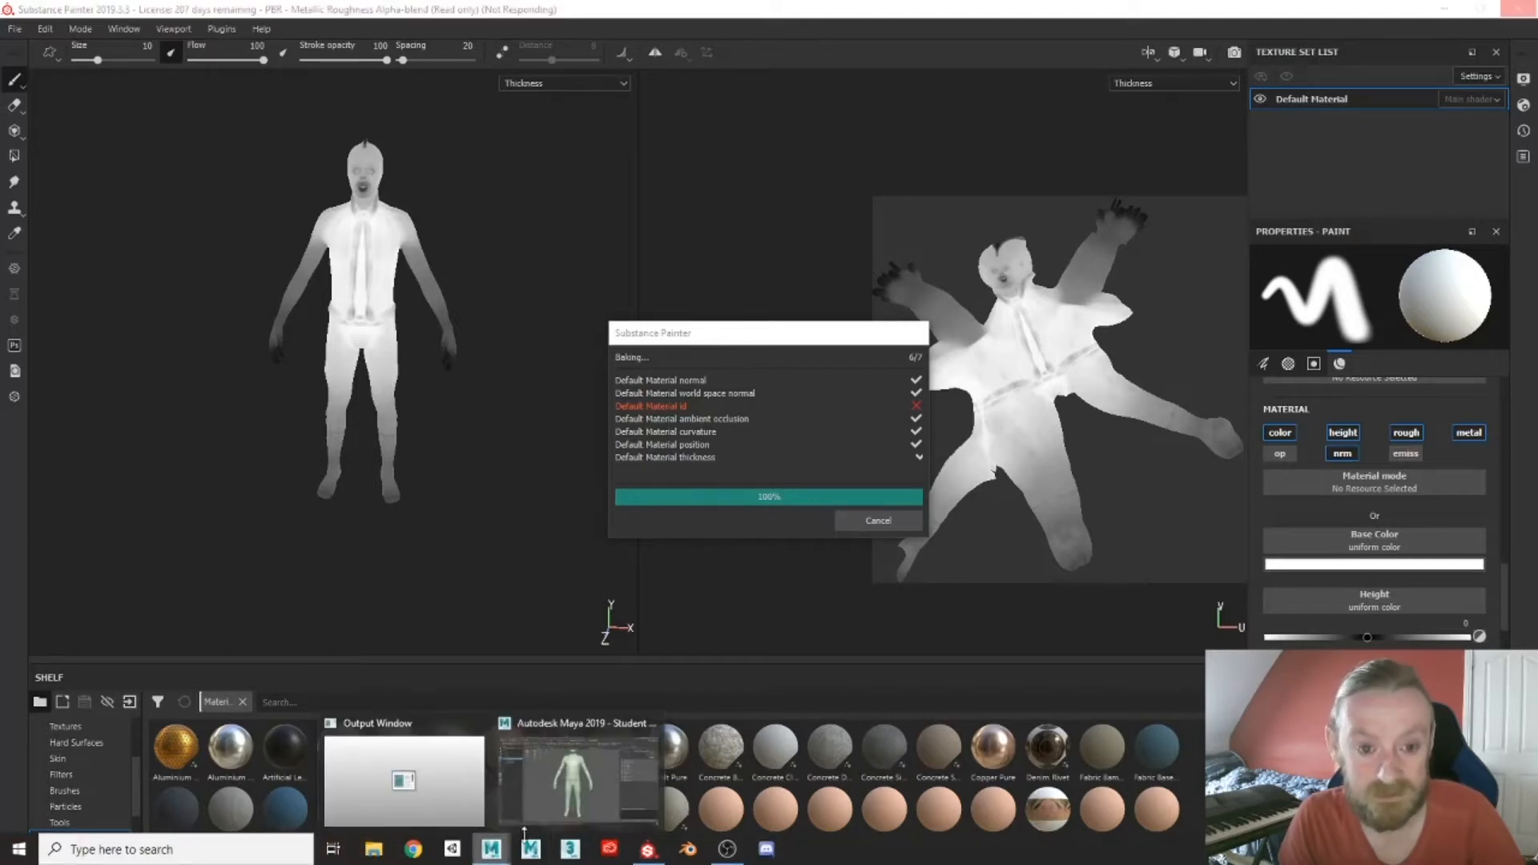
{"action": "left_click", "coordinate": [628, 782]}
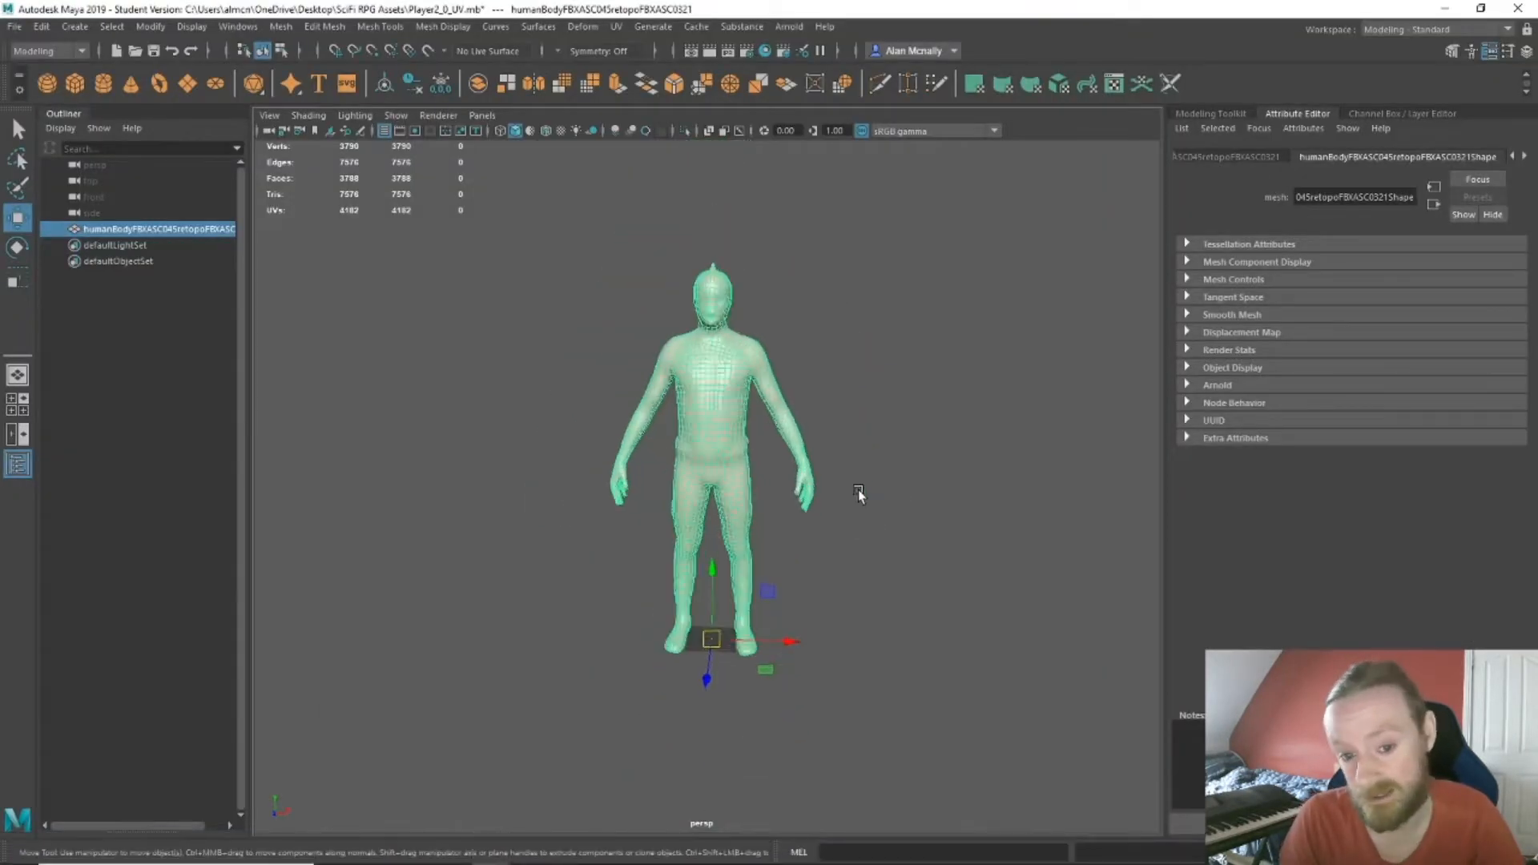
Change the Maya workspace to Rigging, keeping the body mesh framed from the front.
{"action": "scroll", "coordinate": [861, 499], "scroll_direction": "up", "scroll_amount": 4}
{"action": "middle_click_drag", "start_coordinate": [865, 519], "coordinate": [827, 553], "text": "alt"}
{"action": "scroll", "coordinate": [827, 550], "scroll_direction": "down", "scroll_amount": 1}
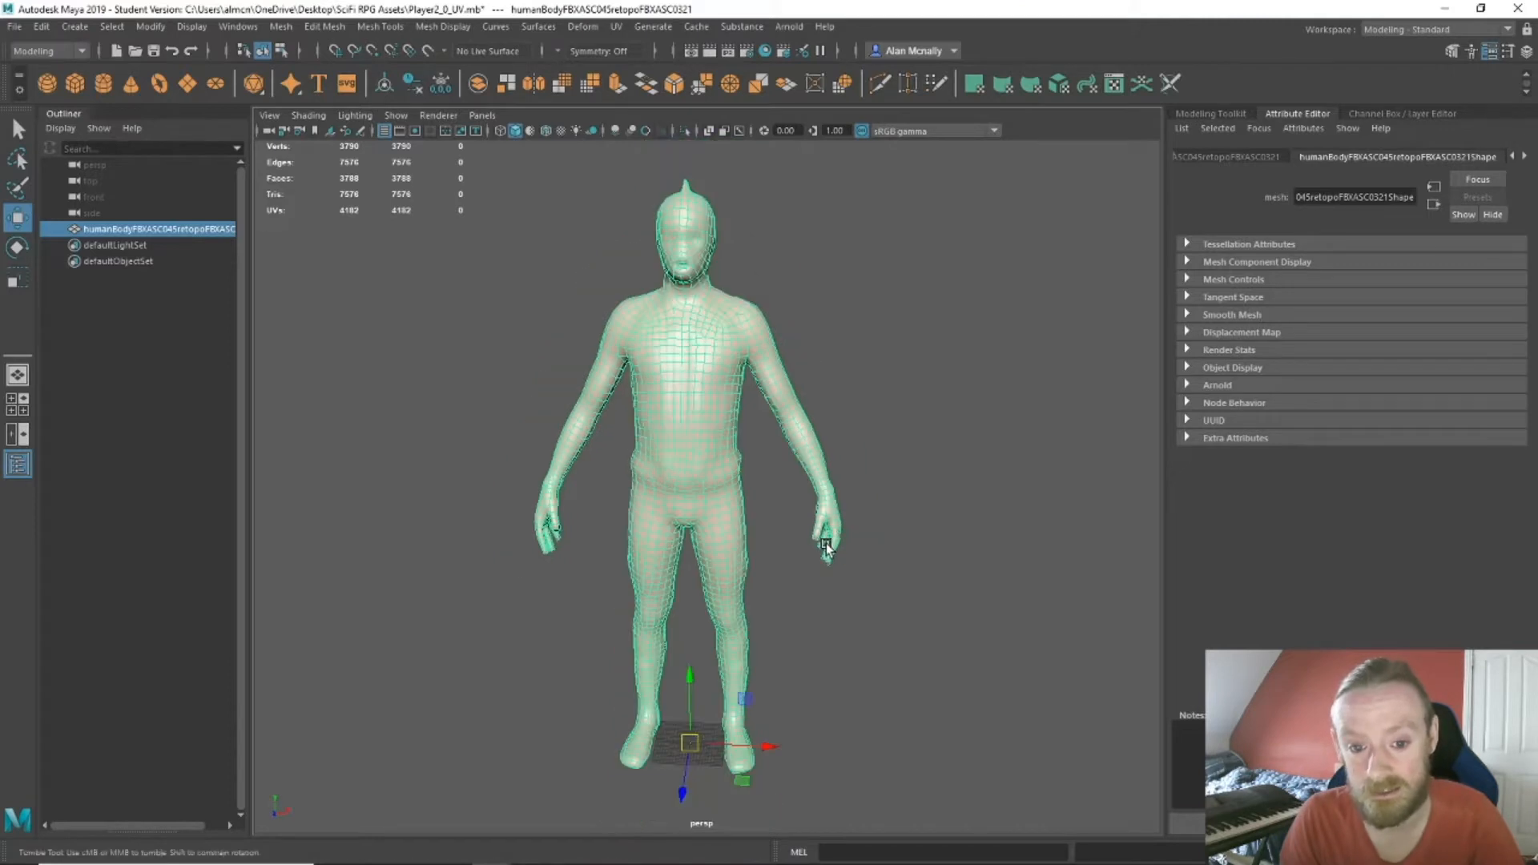
{"action": "left_click_drag", "start_coordinate": [826, 547], "coordinate": [802, 566], "text": "alt"}
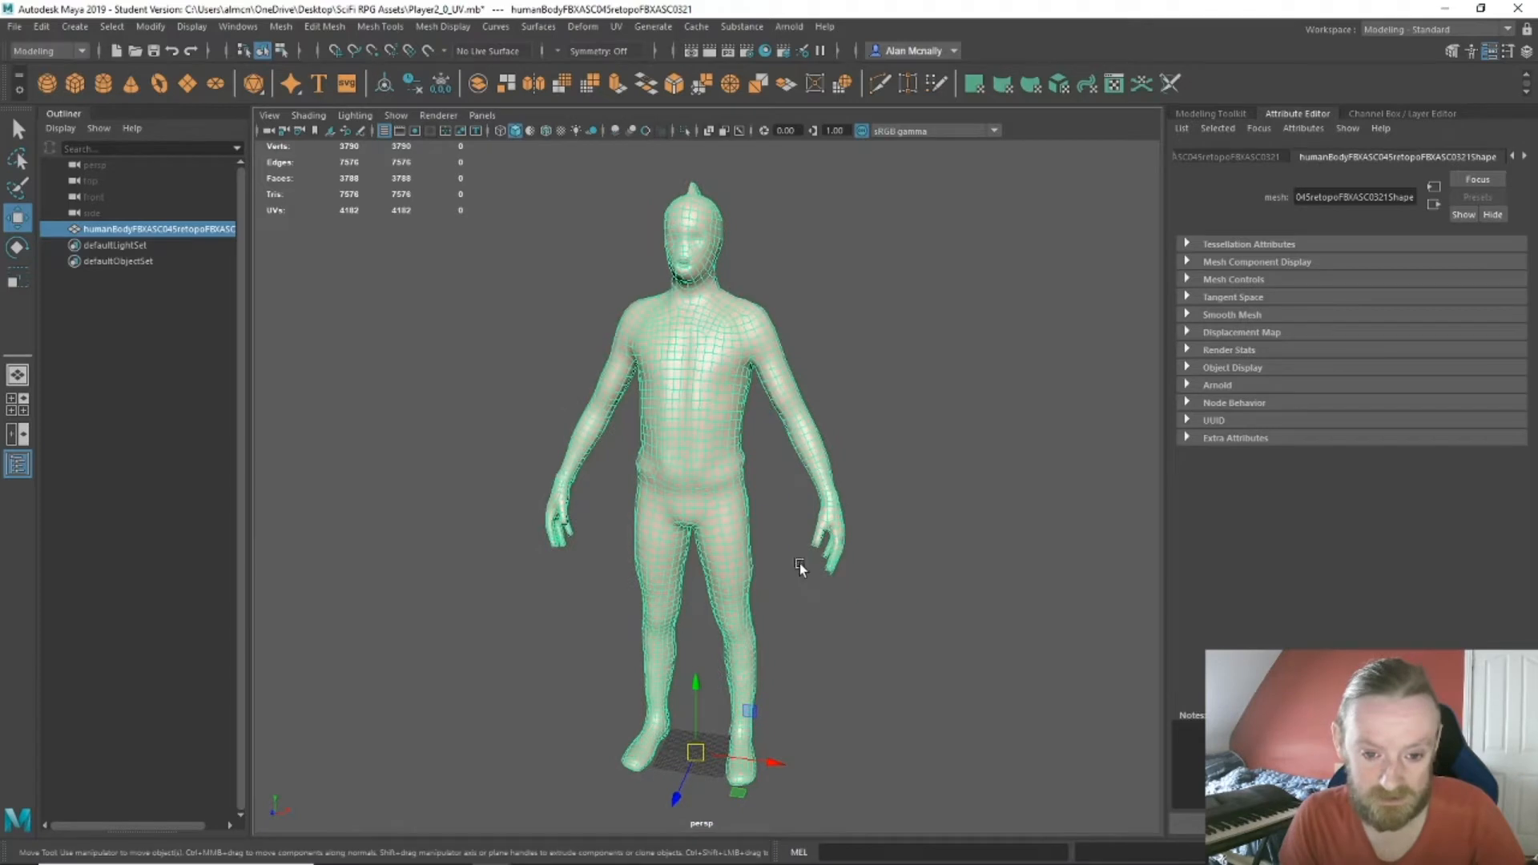
{"action": "left_click", "coordinate": [1506, 35]}
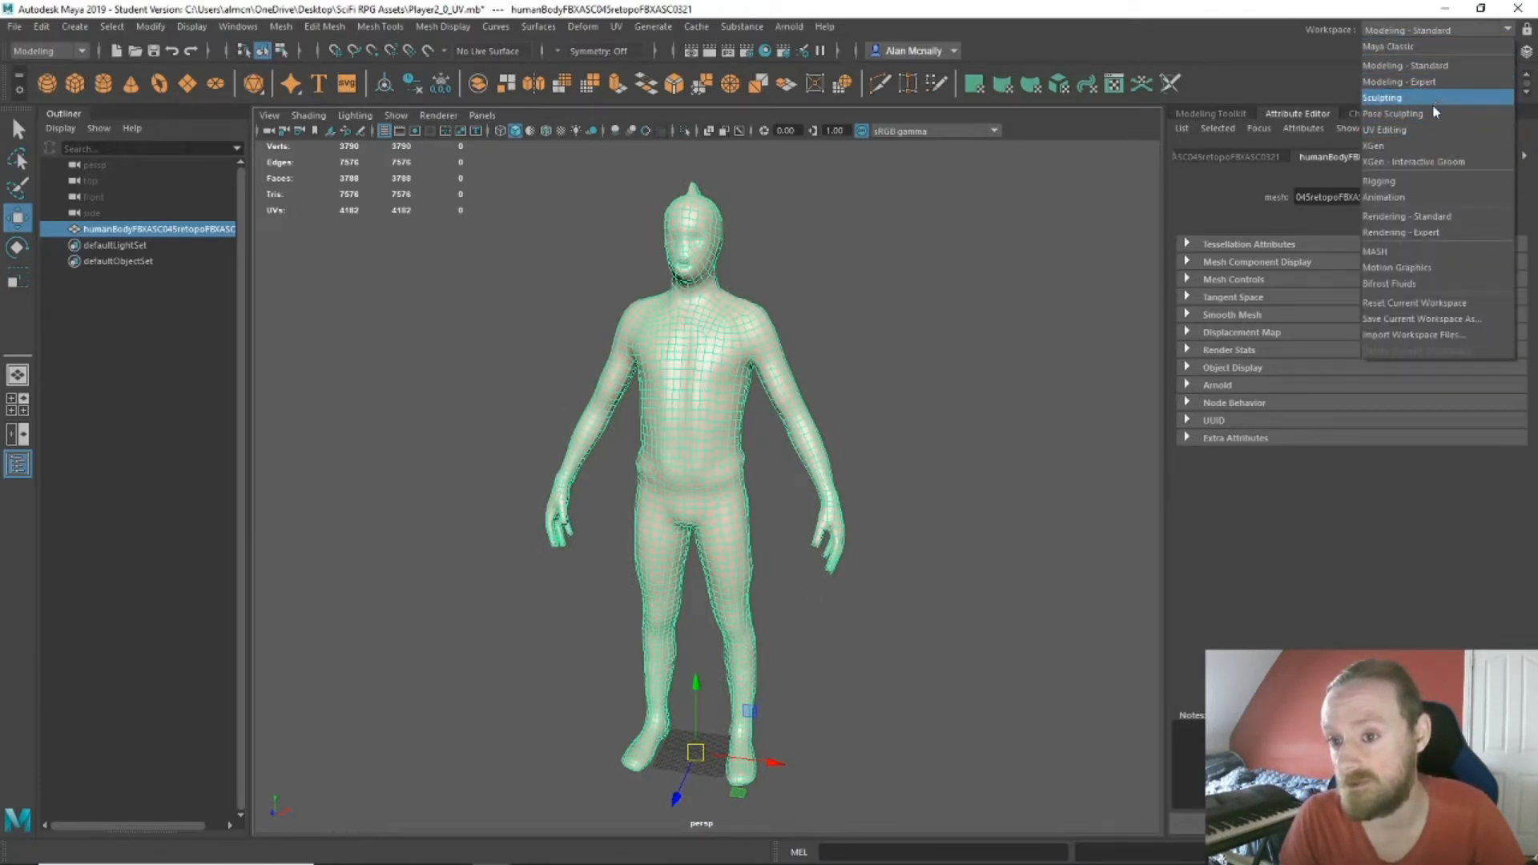
{"action": "left_click", "coordinate": [1424, 183]}
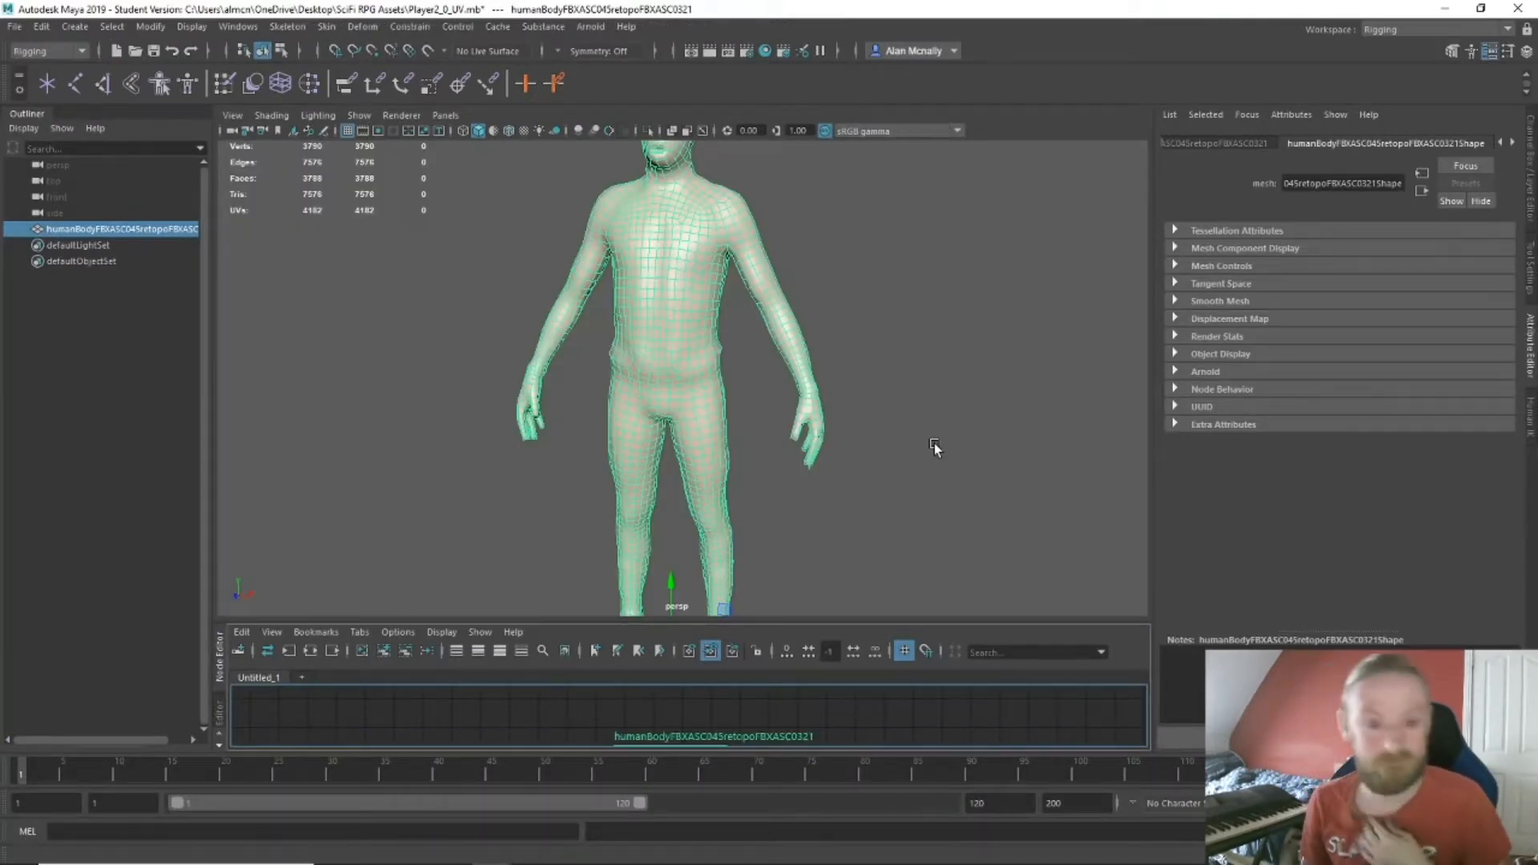
{"action": "mouse_move", "coordinate": [886, 387]}
{"action": "left_mouse_down", "text": "alt"}
{"action": "mouse_move", "coordinate": [913, 361]}
{"action": "mouse_move", "coordinate": [894, 388]}
{"action": "mouse_move", "coordinate": [912, 385]}
{"action": "mouse_move", "coordinate": [839, 358]}
{"action": "mouse_move", "coordinate": [890, 420]}
{"action": "mouse_move", "coordinate": [883, 395]}
{"action": "left_mouse_up", "text": "alt"}
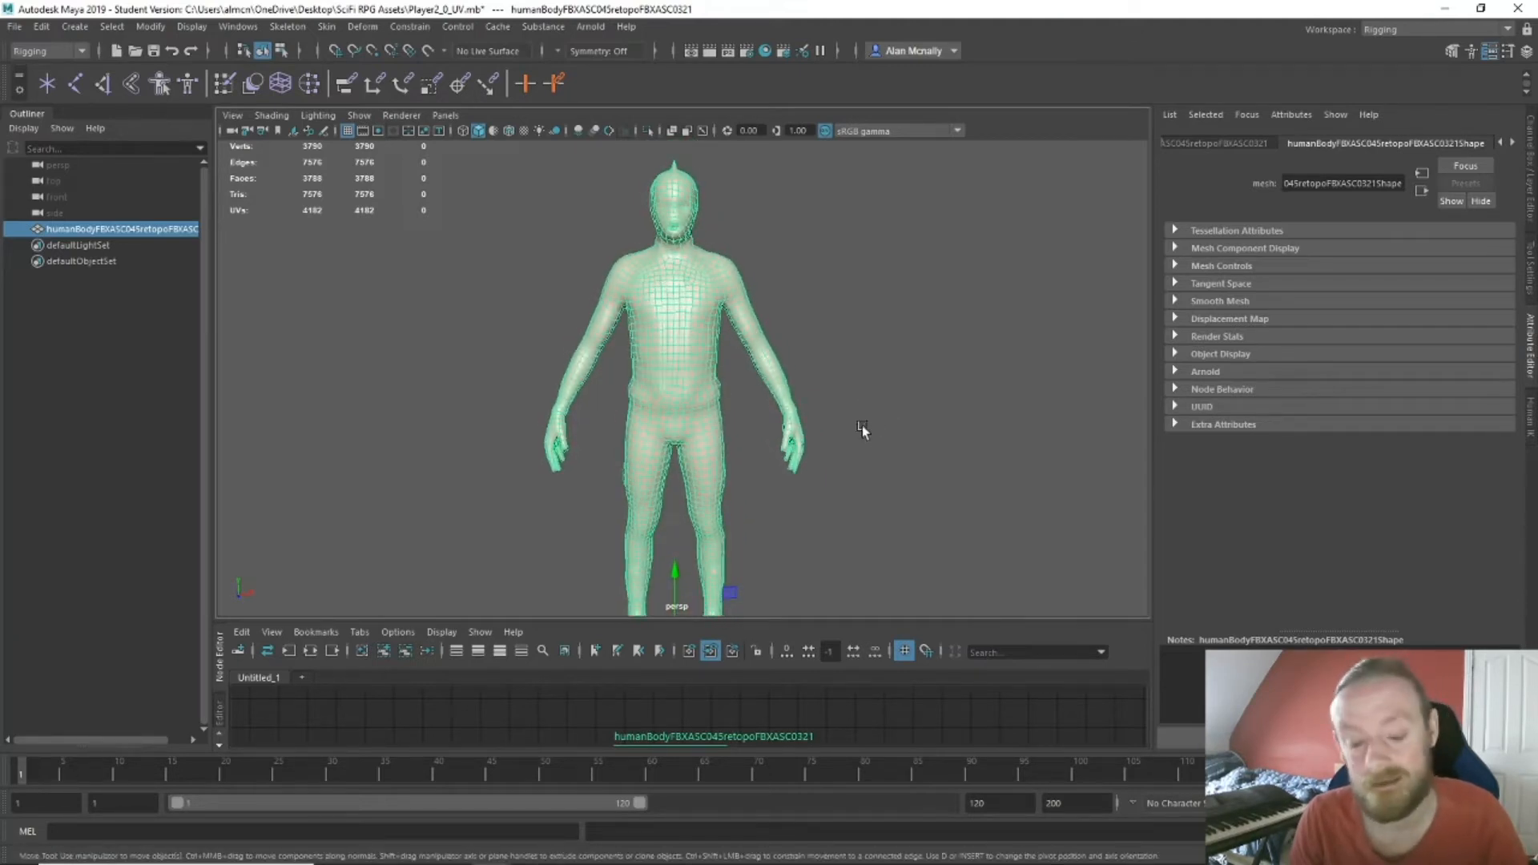
Check the bake in Substance Painter again, and return to Maya to view the body mesh's torso up close.
{"action": "mouse_move", "coordinate": [648, 850]}
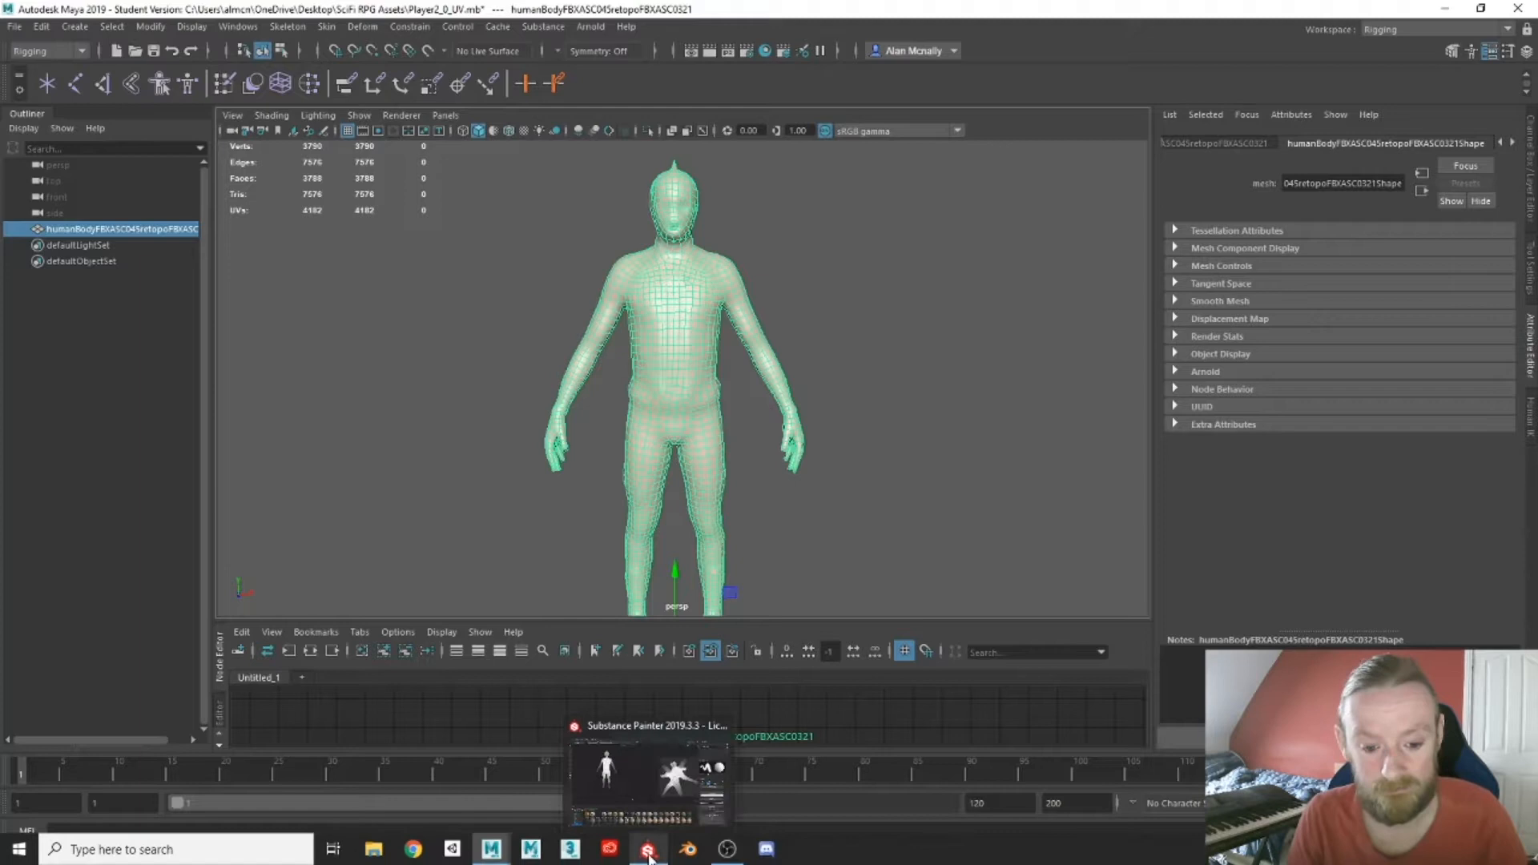
{"action": "left_click", "coordinate": [662, 769]}
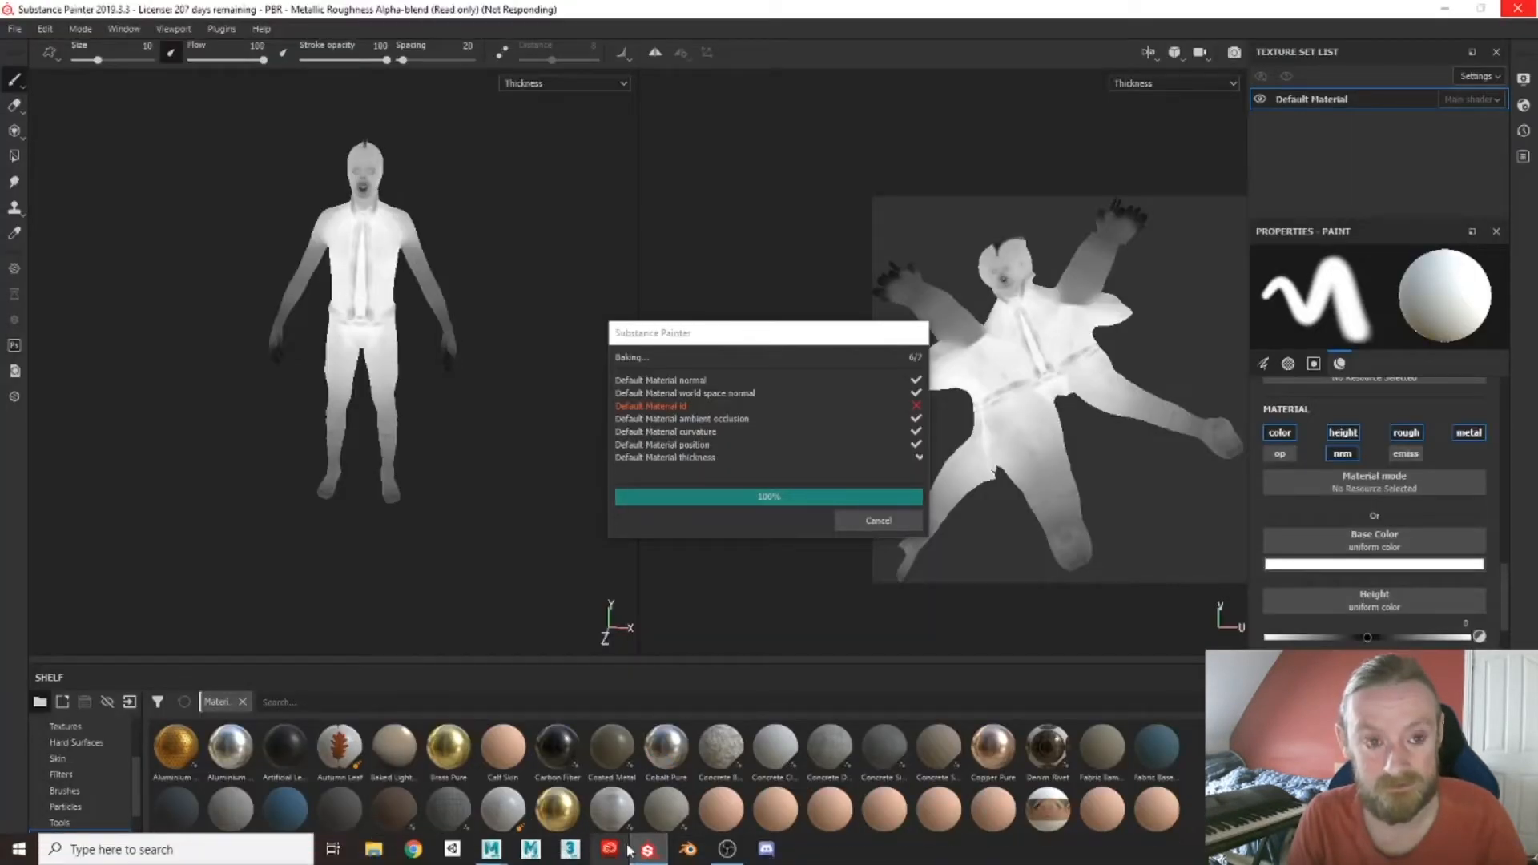
{"action": "mouse_move", "coordinate": [491, 849]}
{"action": "left_click", "coordinate": [583, 773]}
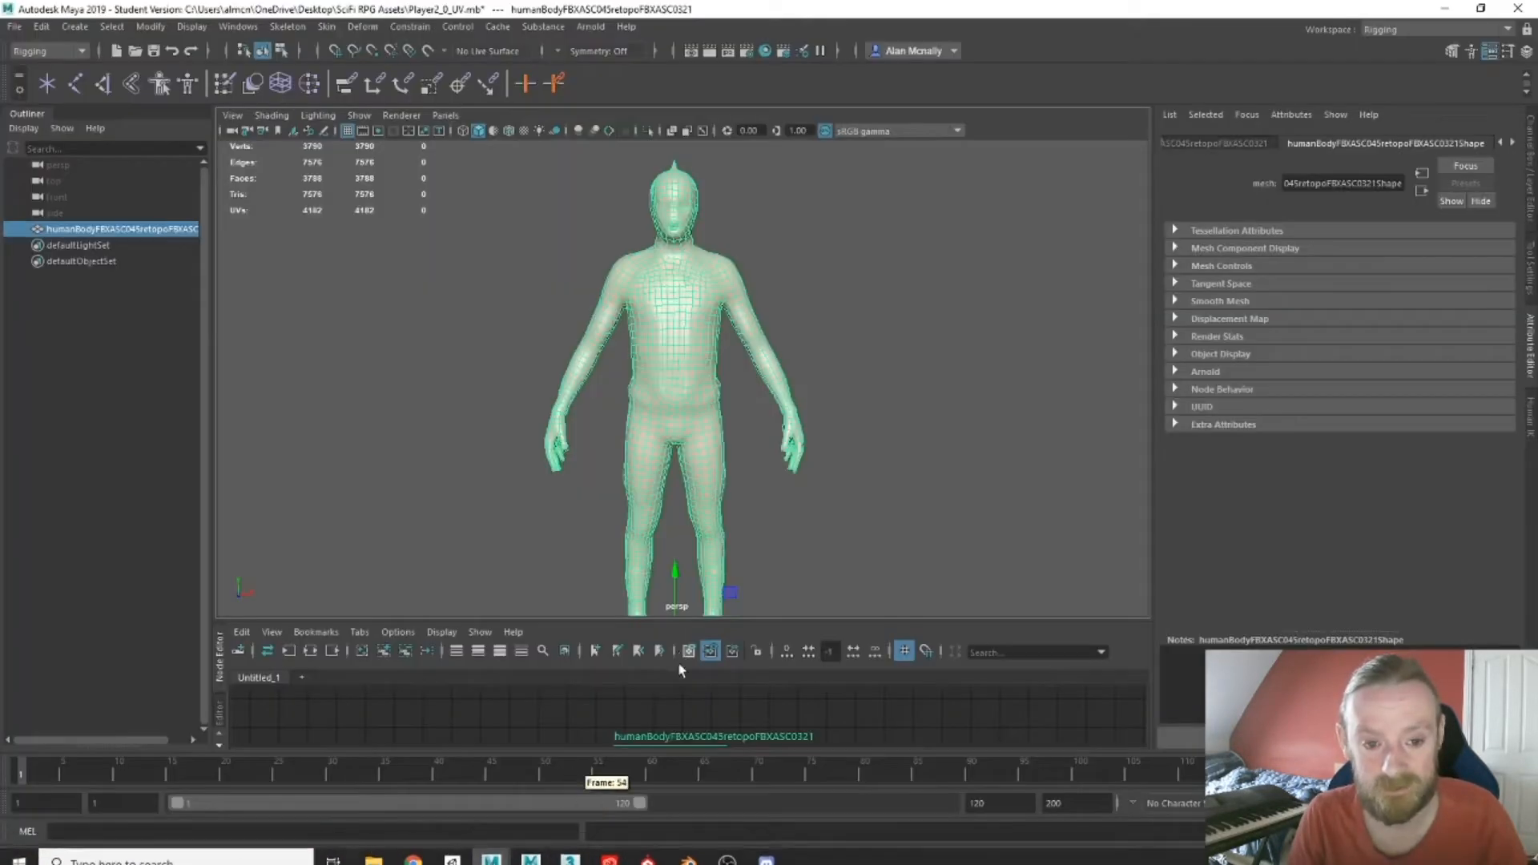
{"action": "left_click_drag", "start_coordinate": [891, 449], "coordinate": [770, 261], "text": "alt"}
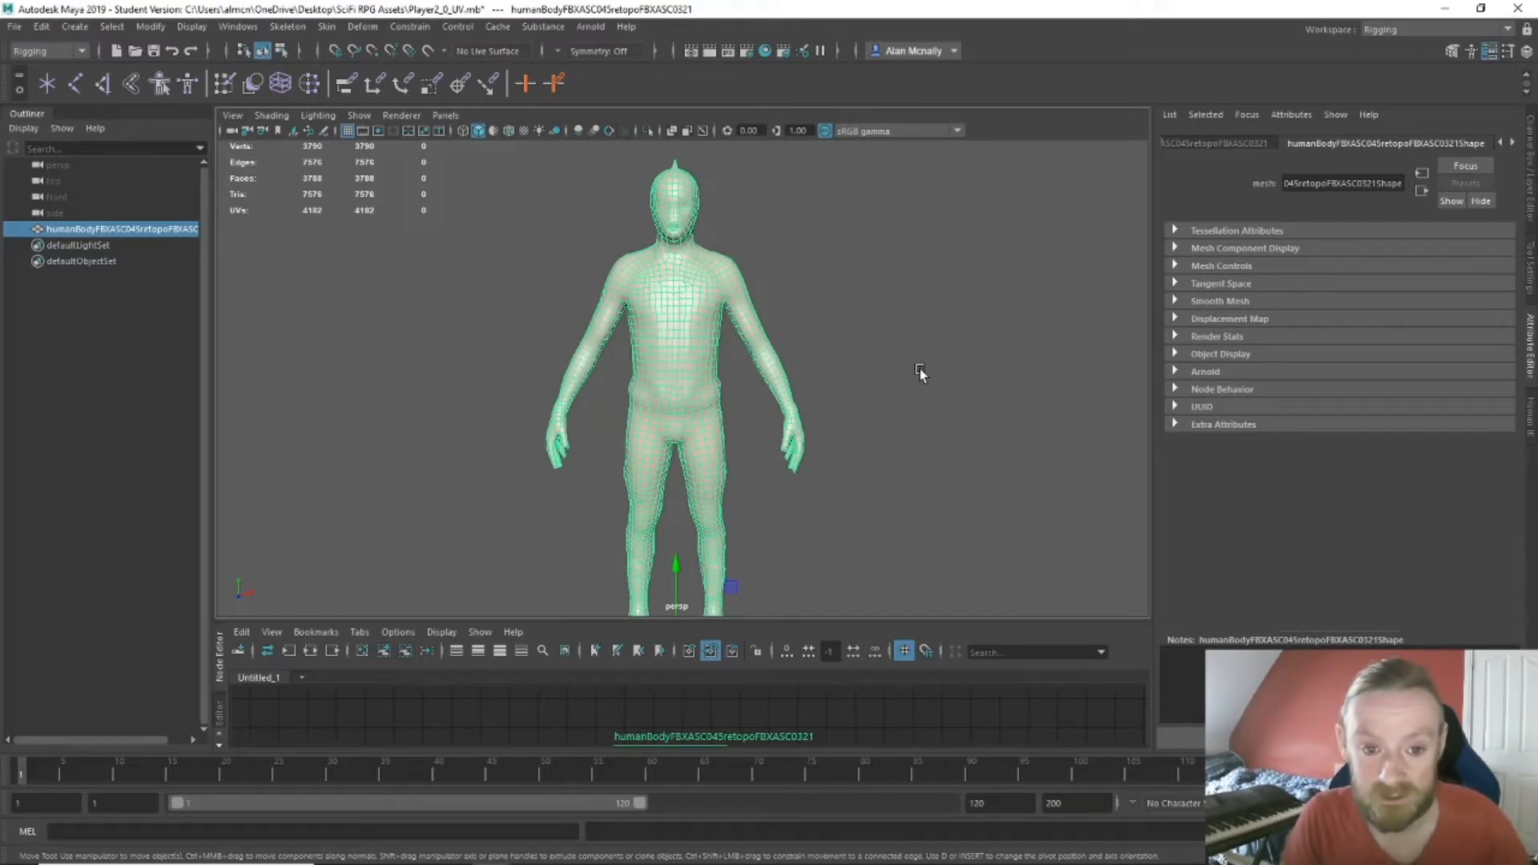
{"action": "scroll", "coordinate": [617, 325], "scroll_direction": "up", "scroll_amount": 3}
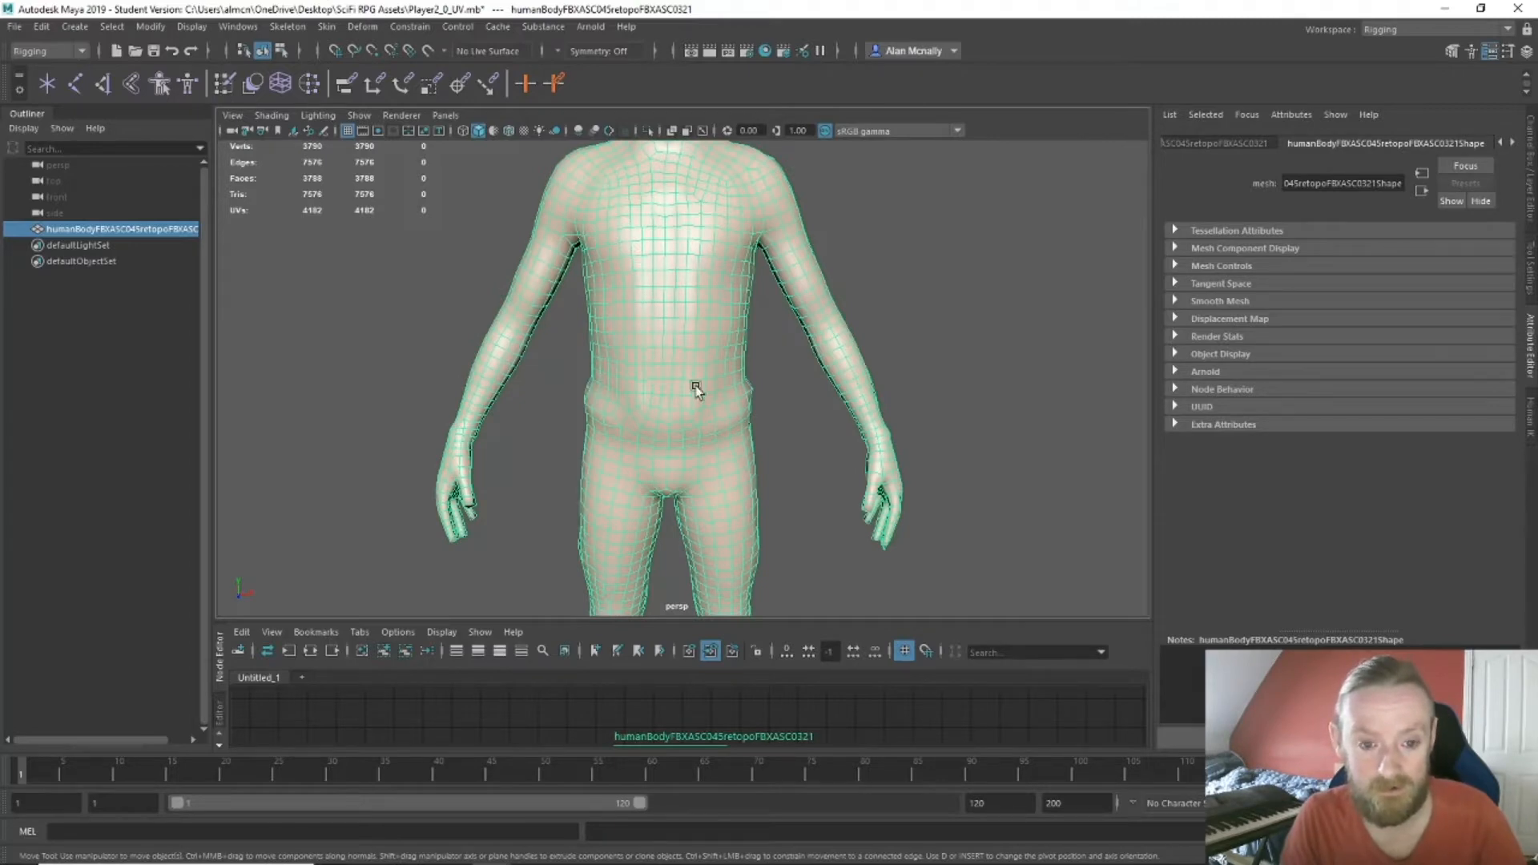
Examine the body mesh's proportions and topology from head to legs, from the front and from the side.
{"action": "left_click_drag", "start_coordinate": [695, 386], "coordinate": [895, 361], "text": "alt"}
{"action": "scroll", "coordinate": [865, 371], "scroll_direction": "down", "scroll_amount": 4}
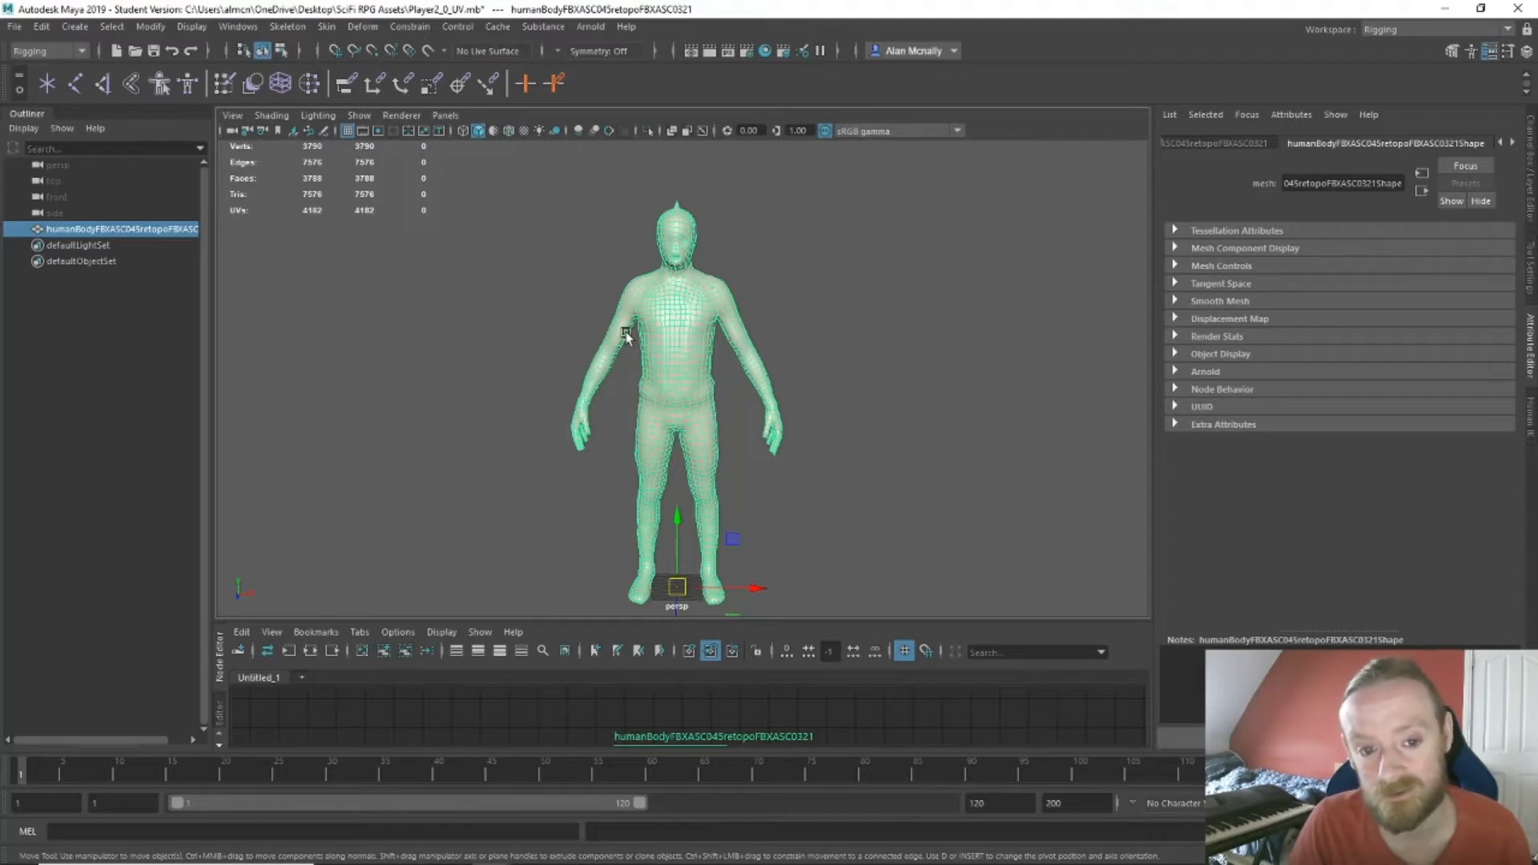
{"action": "scroll", "coordinate": [641, 317], "scroll_direction": "up", "scroll_amount": 5}
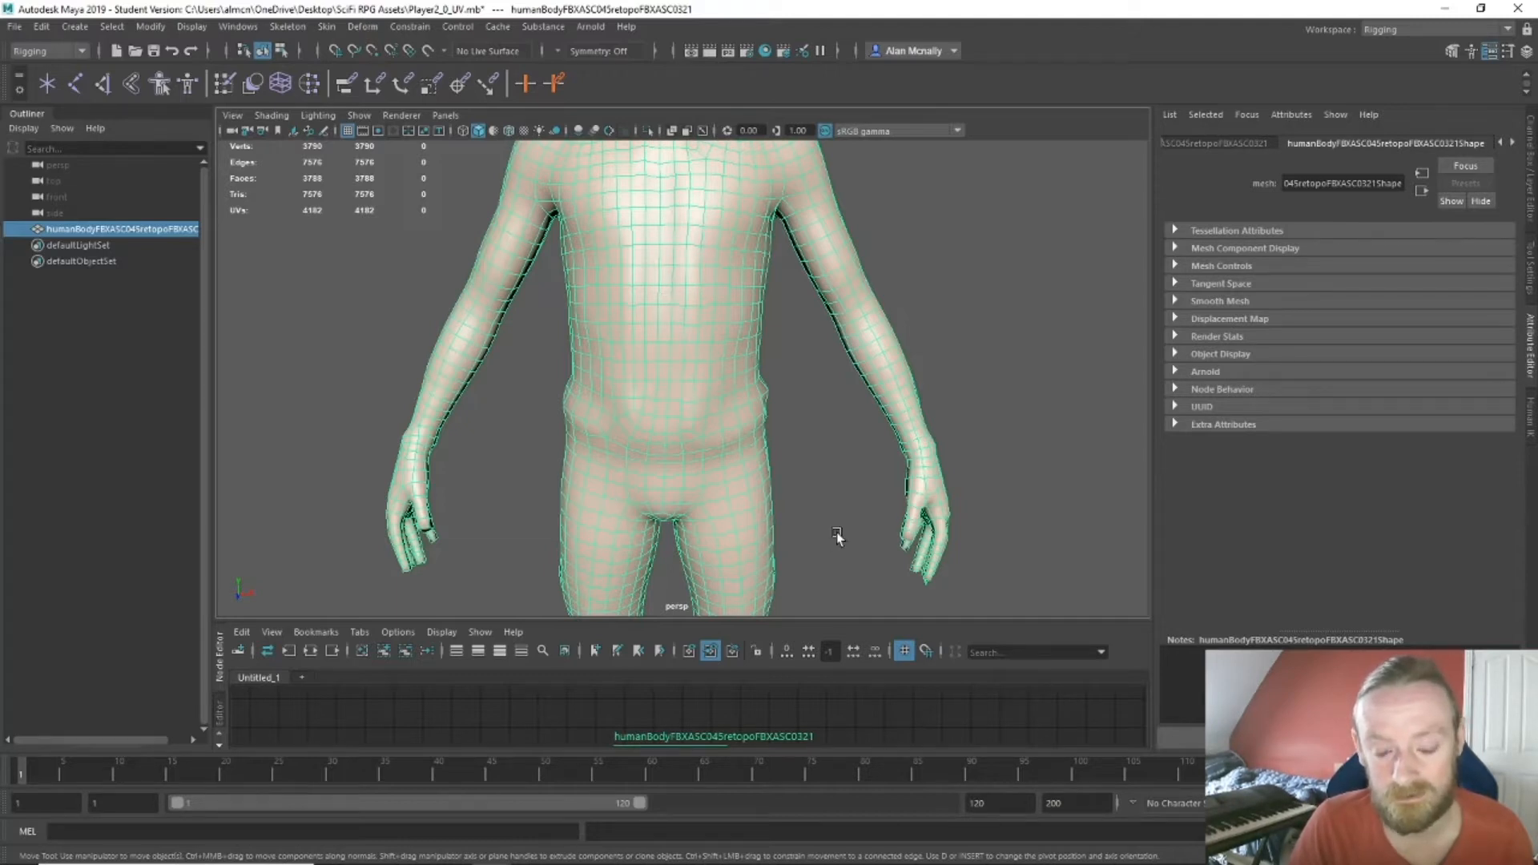
{"action": "scroll", "coordinate": [757, 424], "scroll_direction": "down", "scroll_amount": 3}
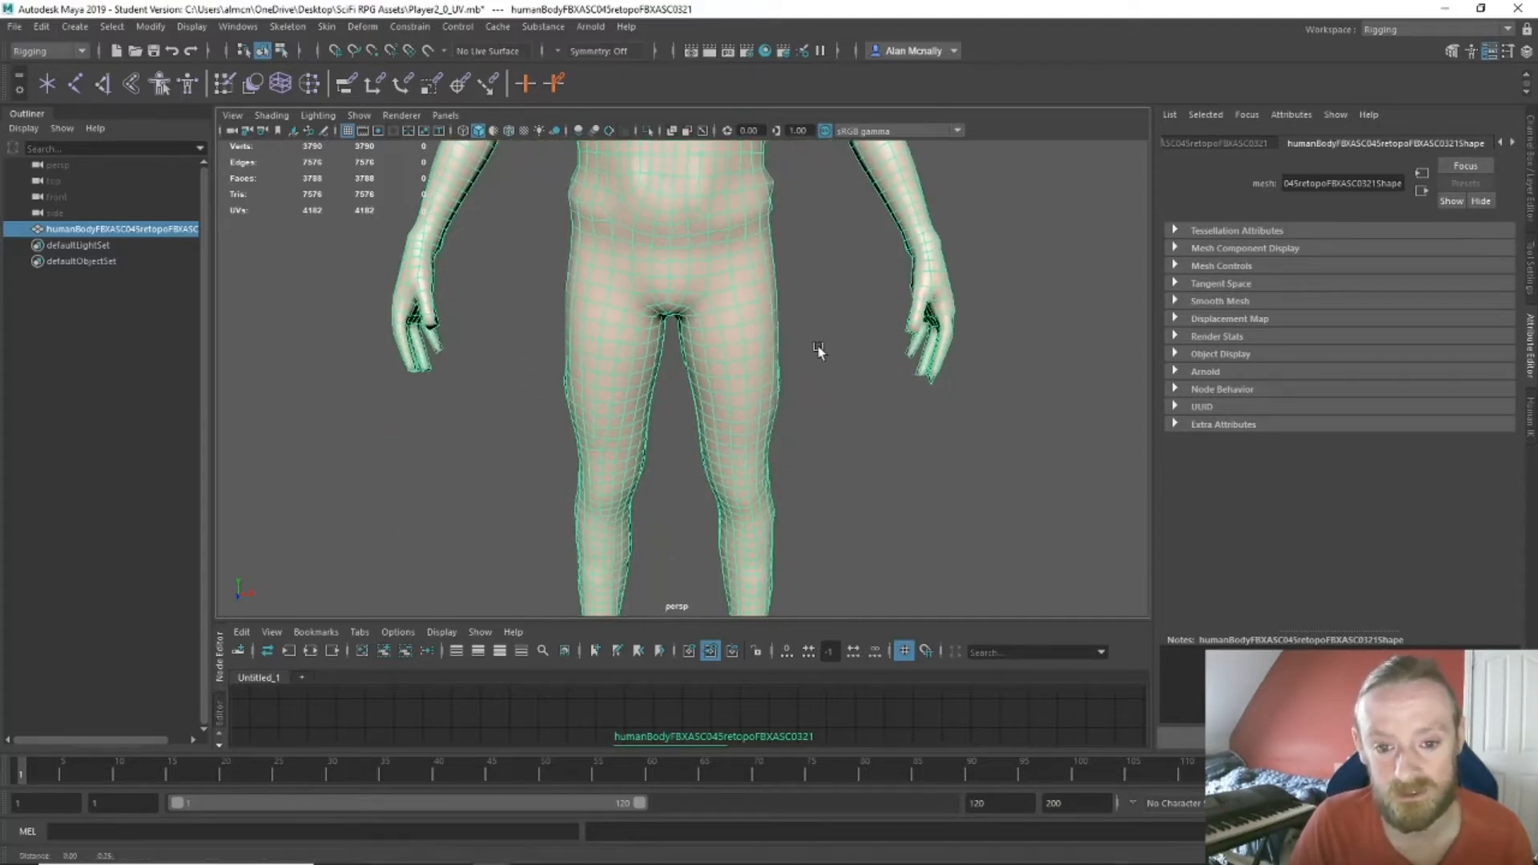
{"action": "scroll", "coordinate": [721, 281], "scroll_direction": "up", "scroll_amount": 4}
{"action": "middle_click_drag", "start_coordinate": [631, 216], "coordinate": [667, 524], "text": "alt"}
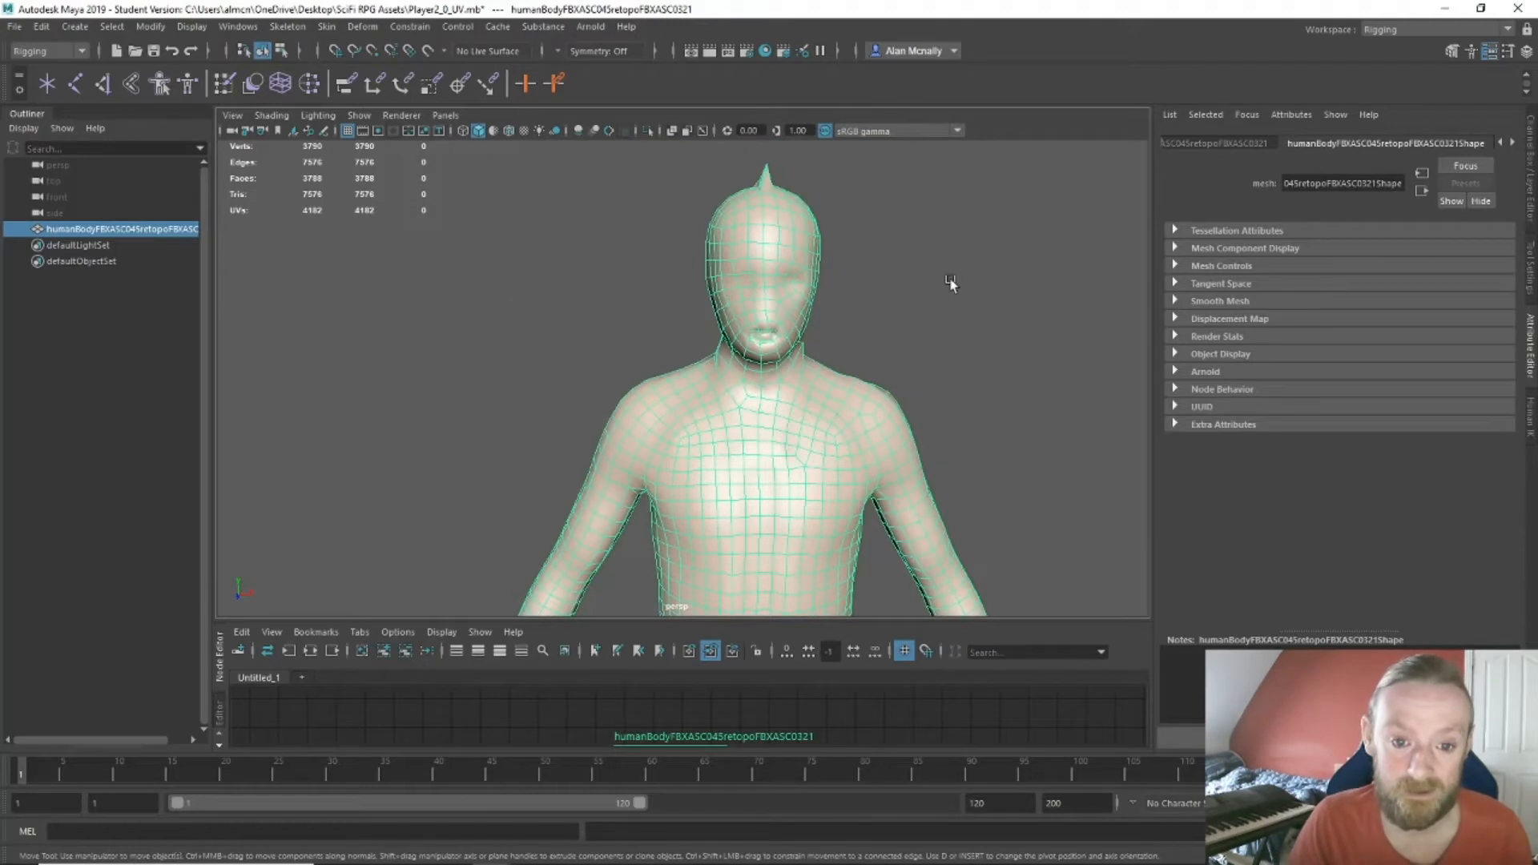
{"action": "scroll", "coordinate": [923, 377], "scroll_direction": "down", "scroll_amount": 3}
{"action": "left_click_drag", "start_coordinate": [934, 449], "coordinate": [695, 286], "text": "alt"}
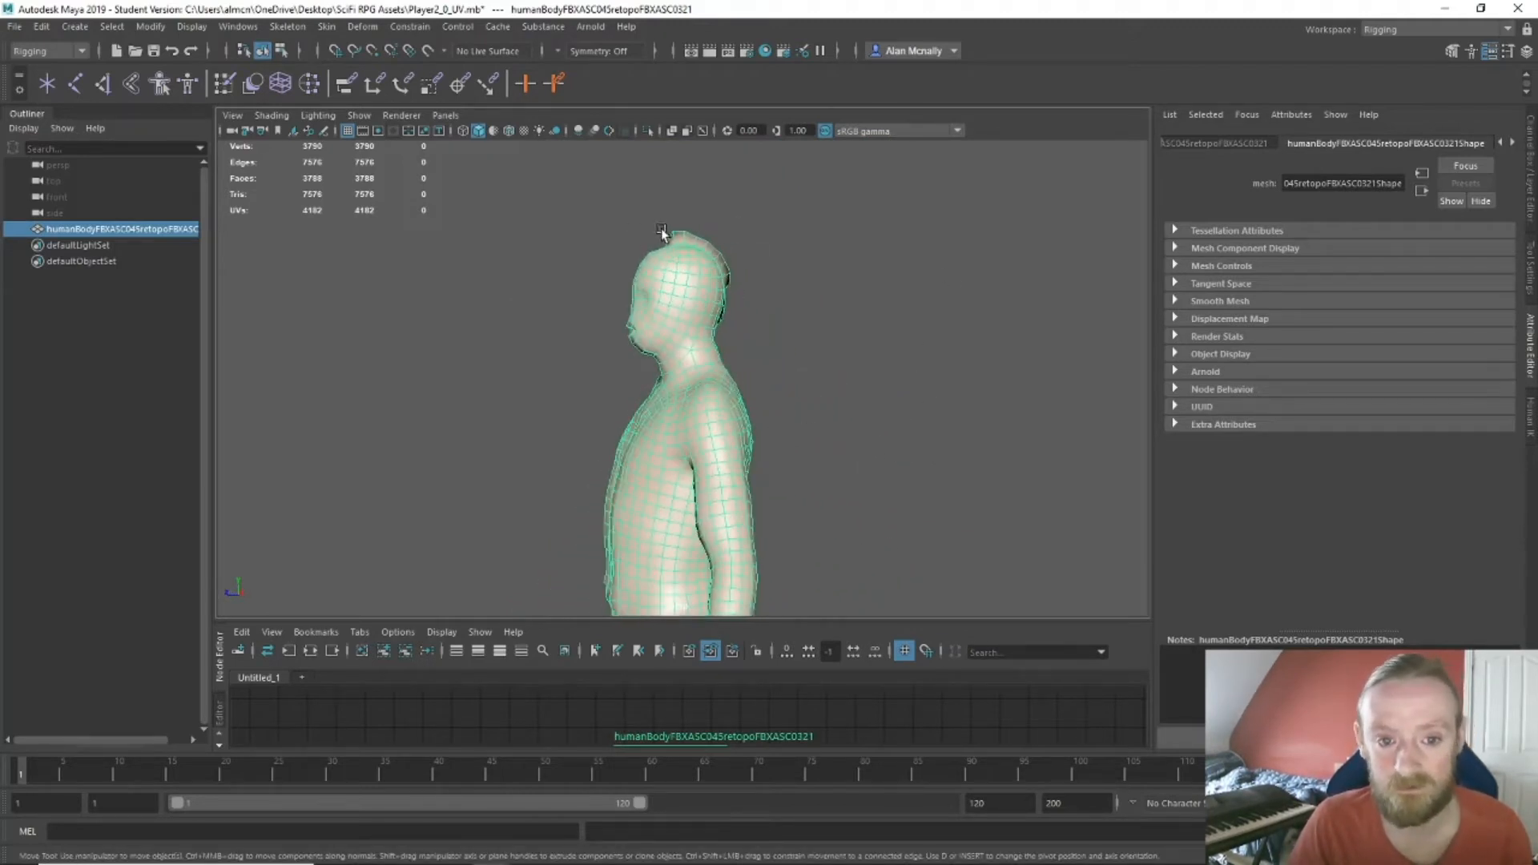
{"action": "left_click_drag", "start_coordinate": [732, 294], "coordinate": [951, 420], "text": "alt"}
{"action": "scroll", "coordinate": [950, 422], "scroll_direction": "down", "scroll_amount": 1}
{"action": "middle_click_drag", "start_coordinate": [940, 455], "coordinate": [902, 261], "text": "alt"}
{"action": "scroll", "coordinate": [899, 327], "scroll_direction": "down", "scroll_amount": 2}
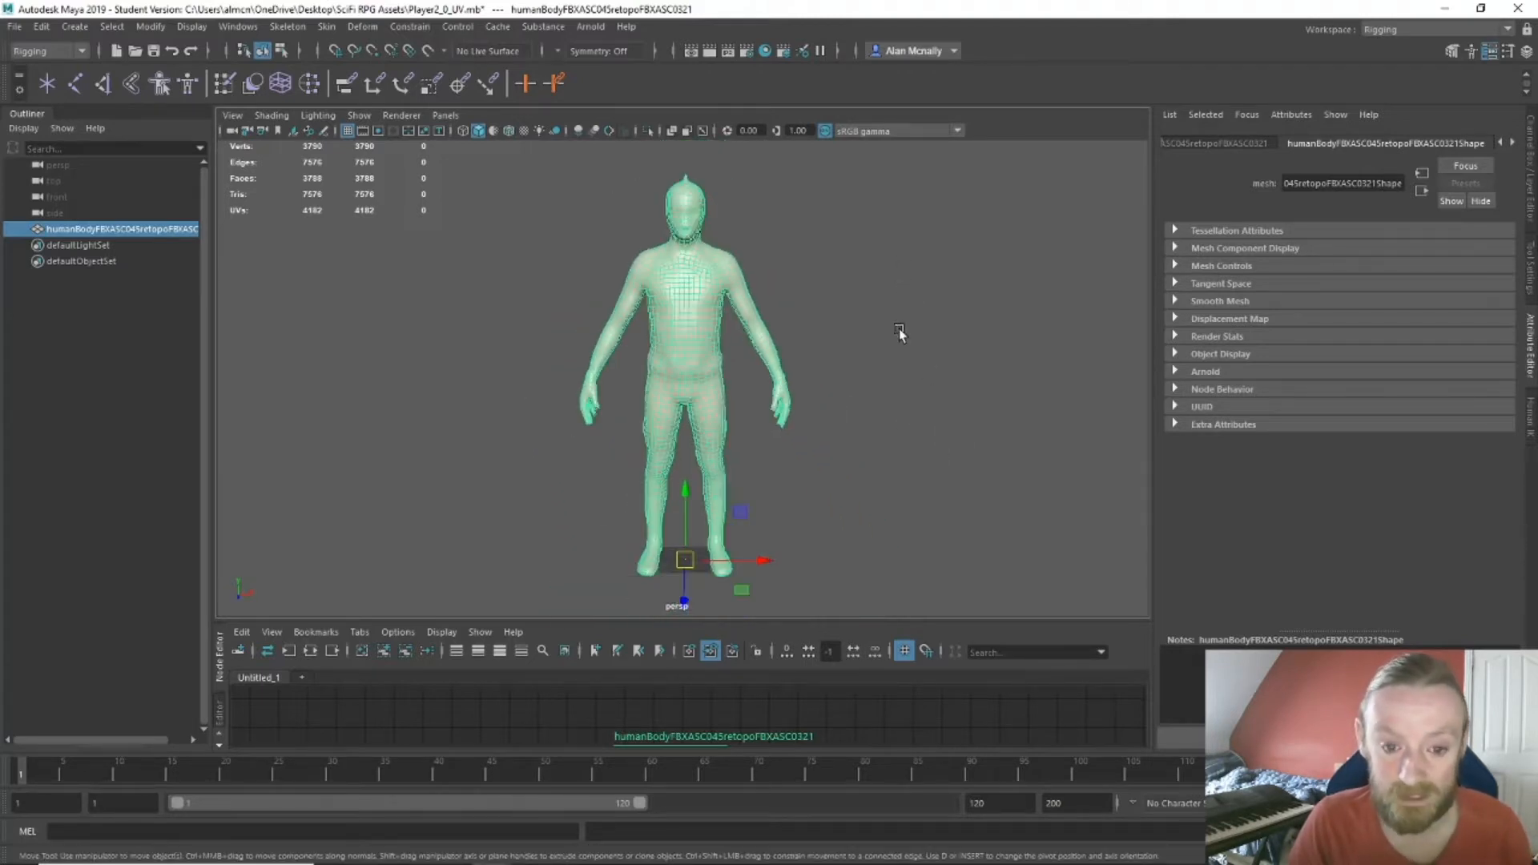
{"action": "scroll", "coordinate": [897, 334], "scroll_direction": "up", "scroll_amount": 2}
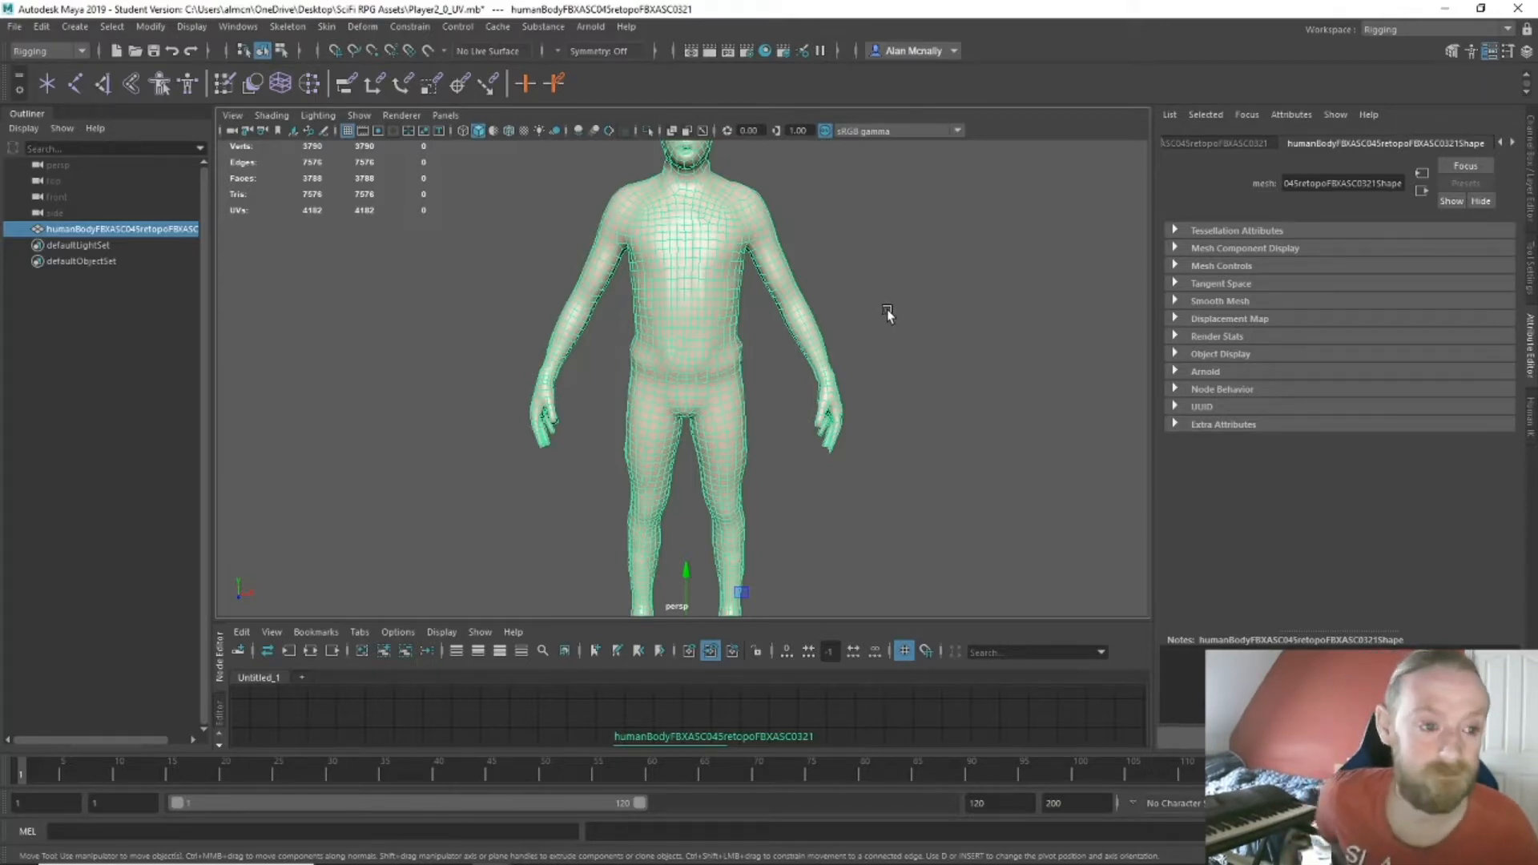
Switch to the four-view layout and frame the body in the top, front and side views.
{"action": "key", "text": "space"}
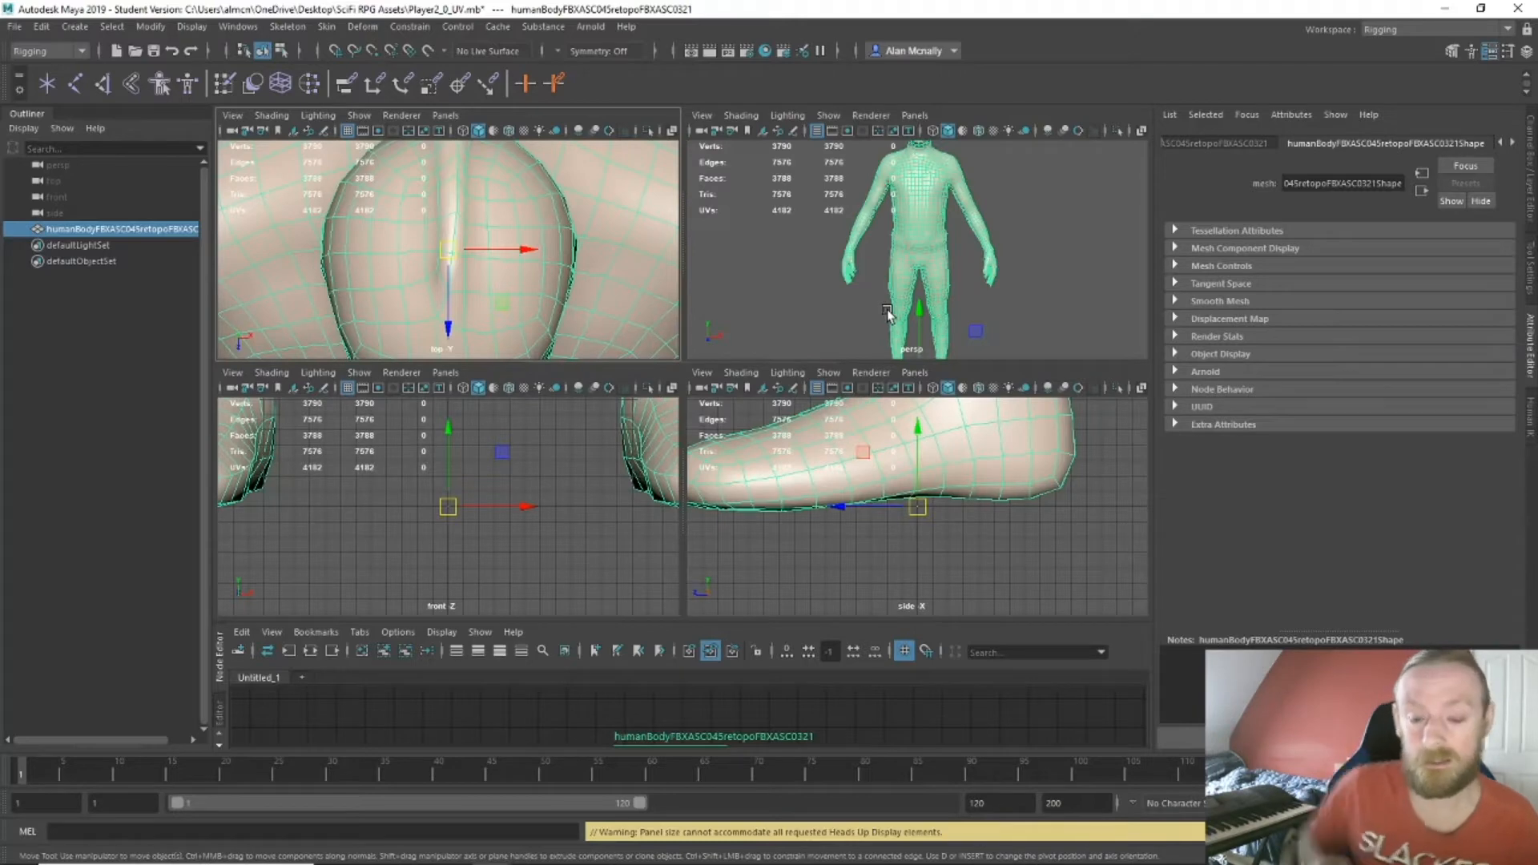
{"action": "scroll", "coordinate": [929, 519], "scroll_direction": "down", "scroll_amount": 3}
{"action": "scroll", "coordinate": [937, 510], "scroll_direction": "down", "scroll_amount": 5}
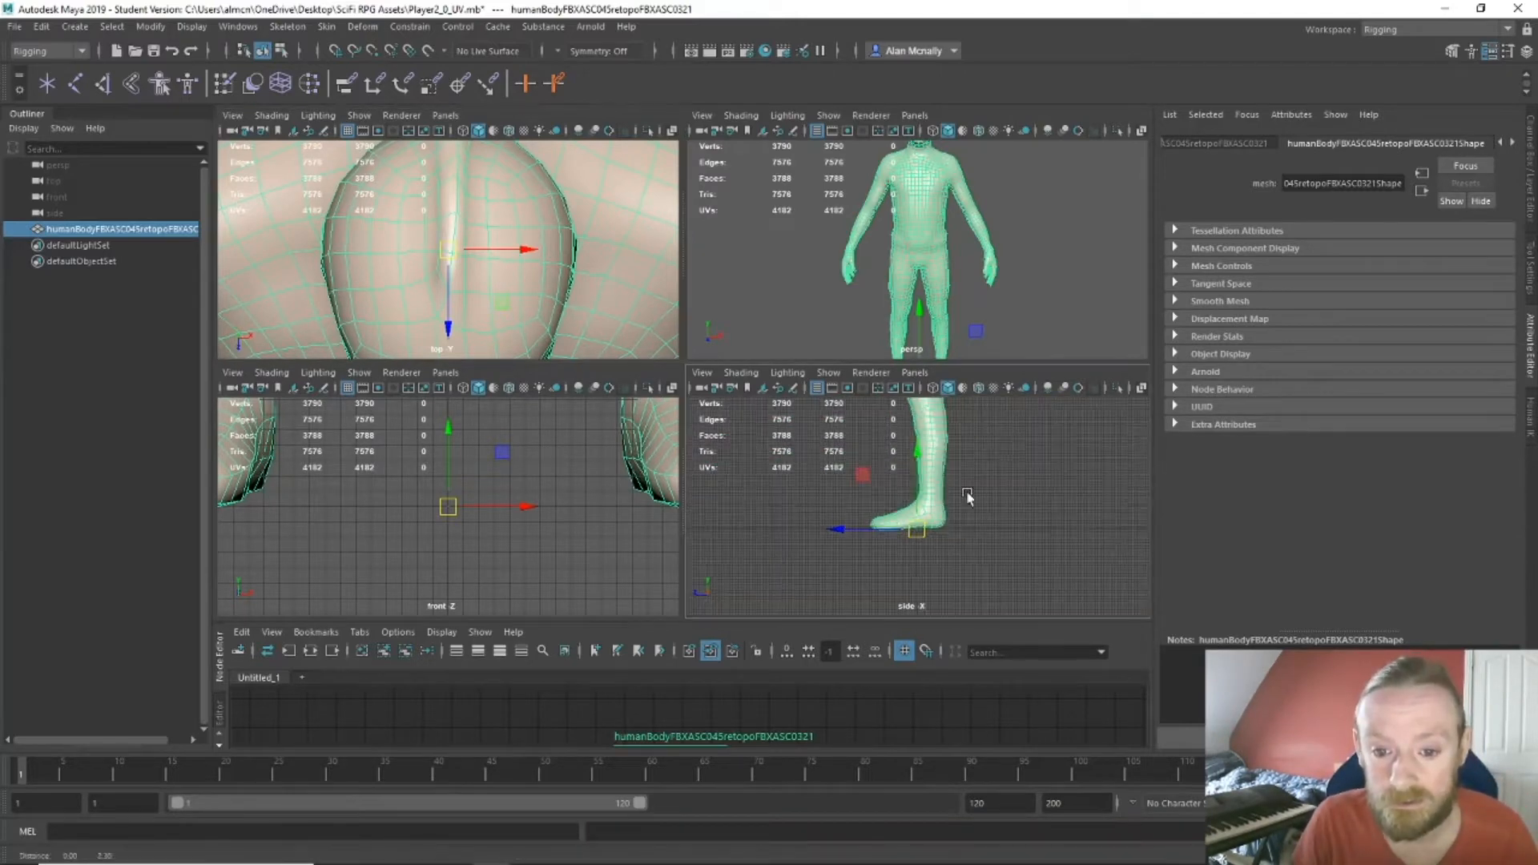
{"action": "scroll", "coordinate": [488, 531], "scroll_direction": "down", "scroll_amount": 5}
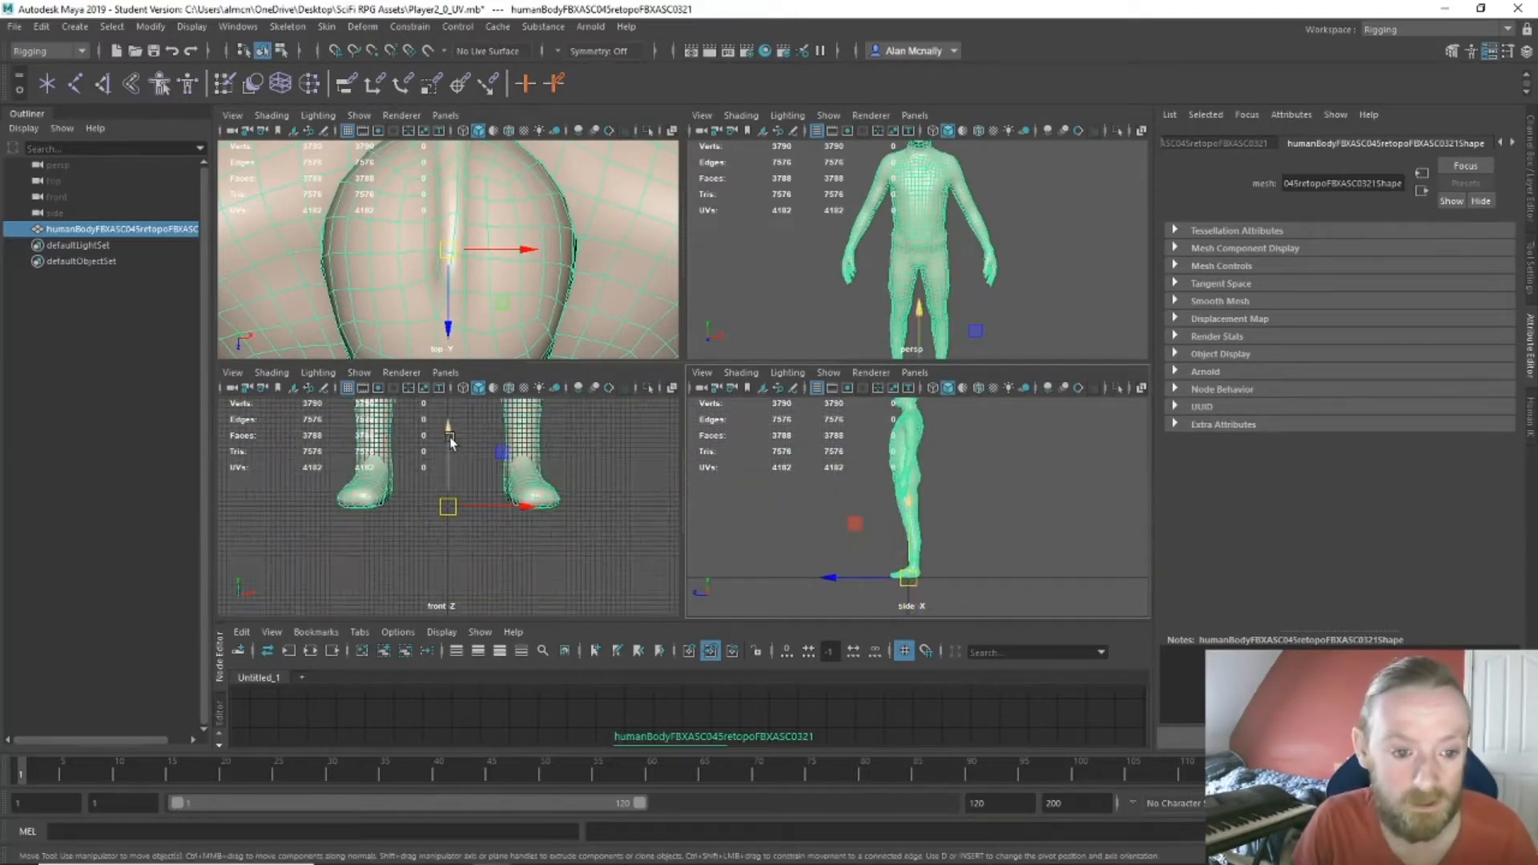
{"action": "scroll", "coordinate": [489, 532], "scroll_direction": "up", "scroll_amount": 2}
{"action": "scroll", "coordinate": [537, 540], "scroll_direction": "down", "scroll_amount": 4}
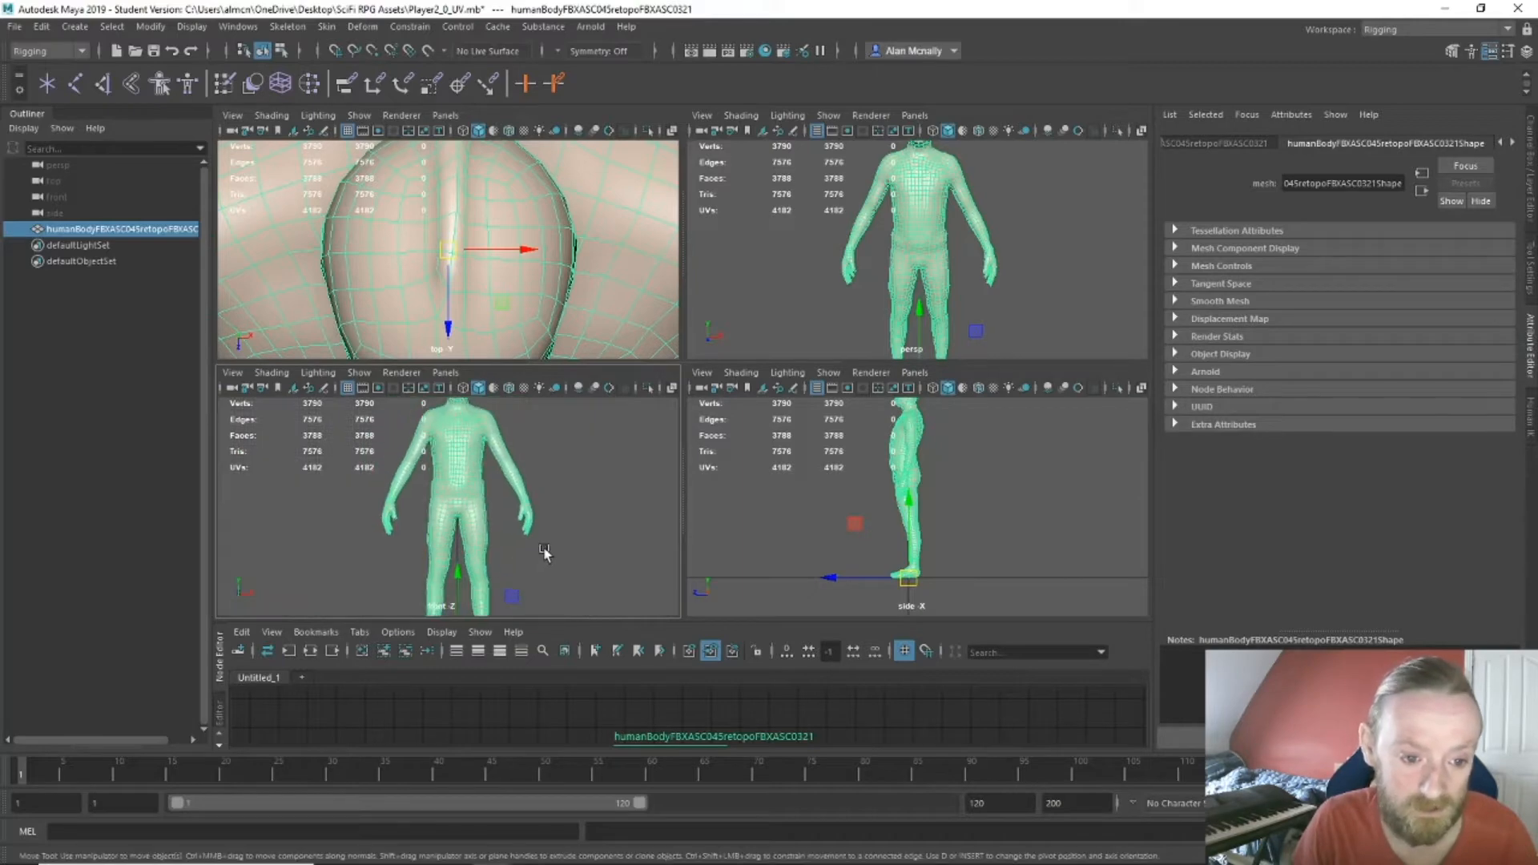
{"action": "scroll", "coordinate": [501, 264], "scroll_direction": "down", "scroll_amount": 5}
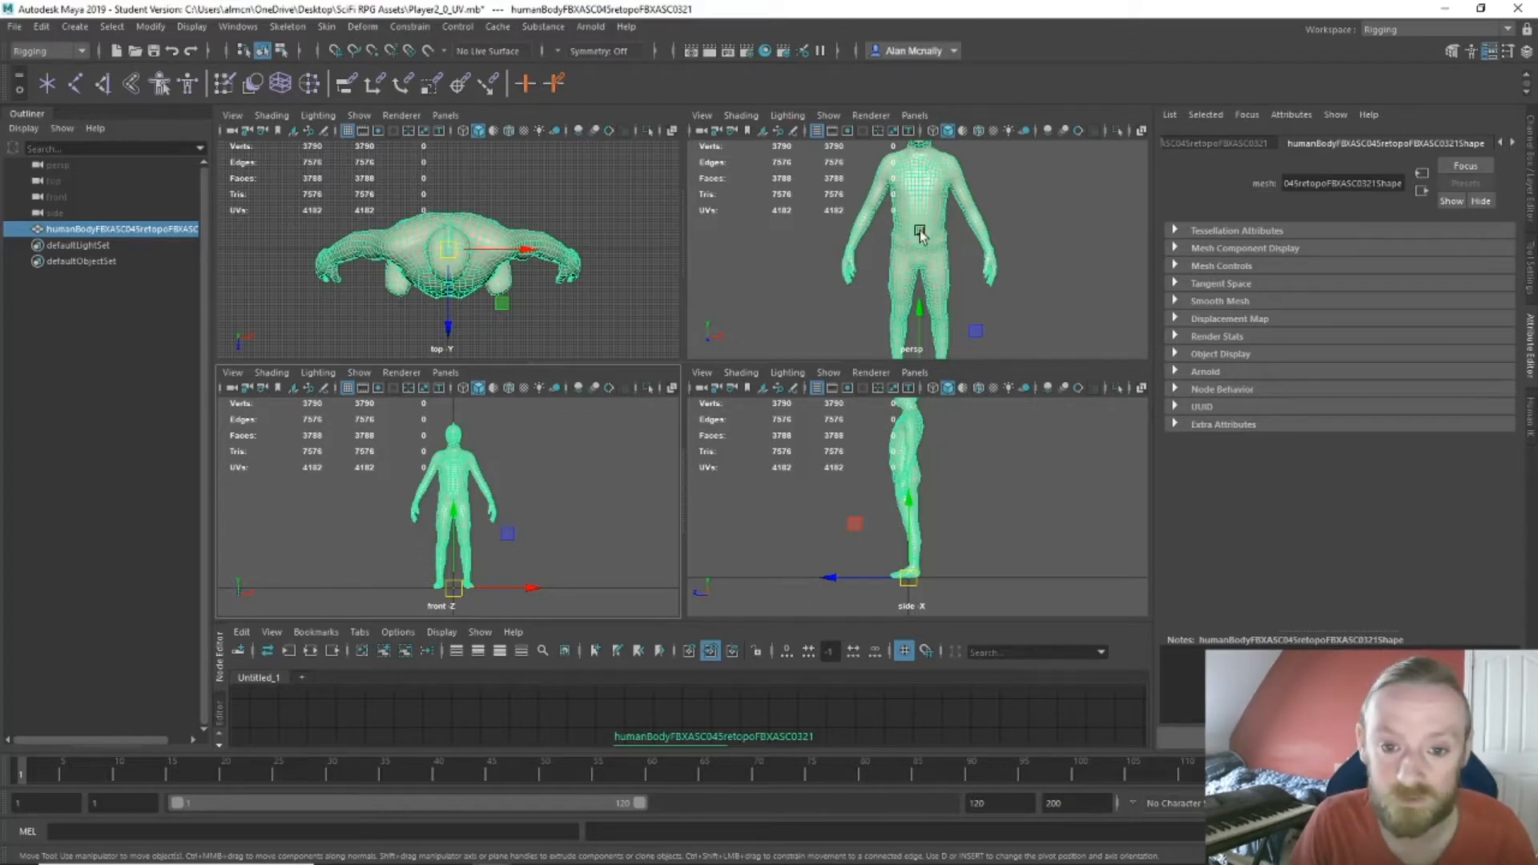
Deselect the body mesh and display it as wireframe in all four views.
{"action": "left_click", "coordinate": [802, 253]}
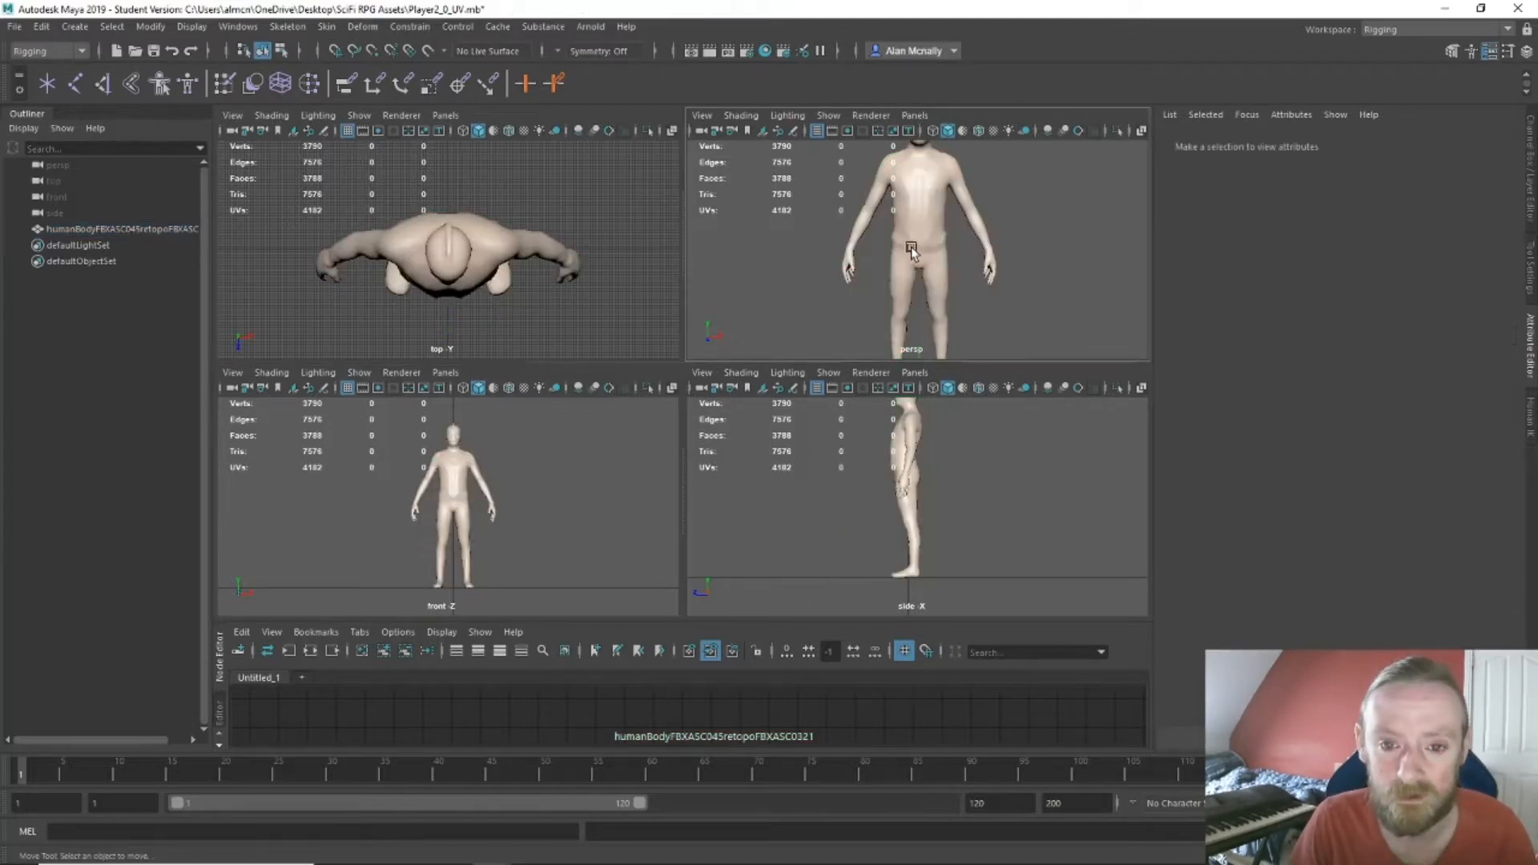
{"action": "key", "text": "4"}
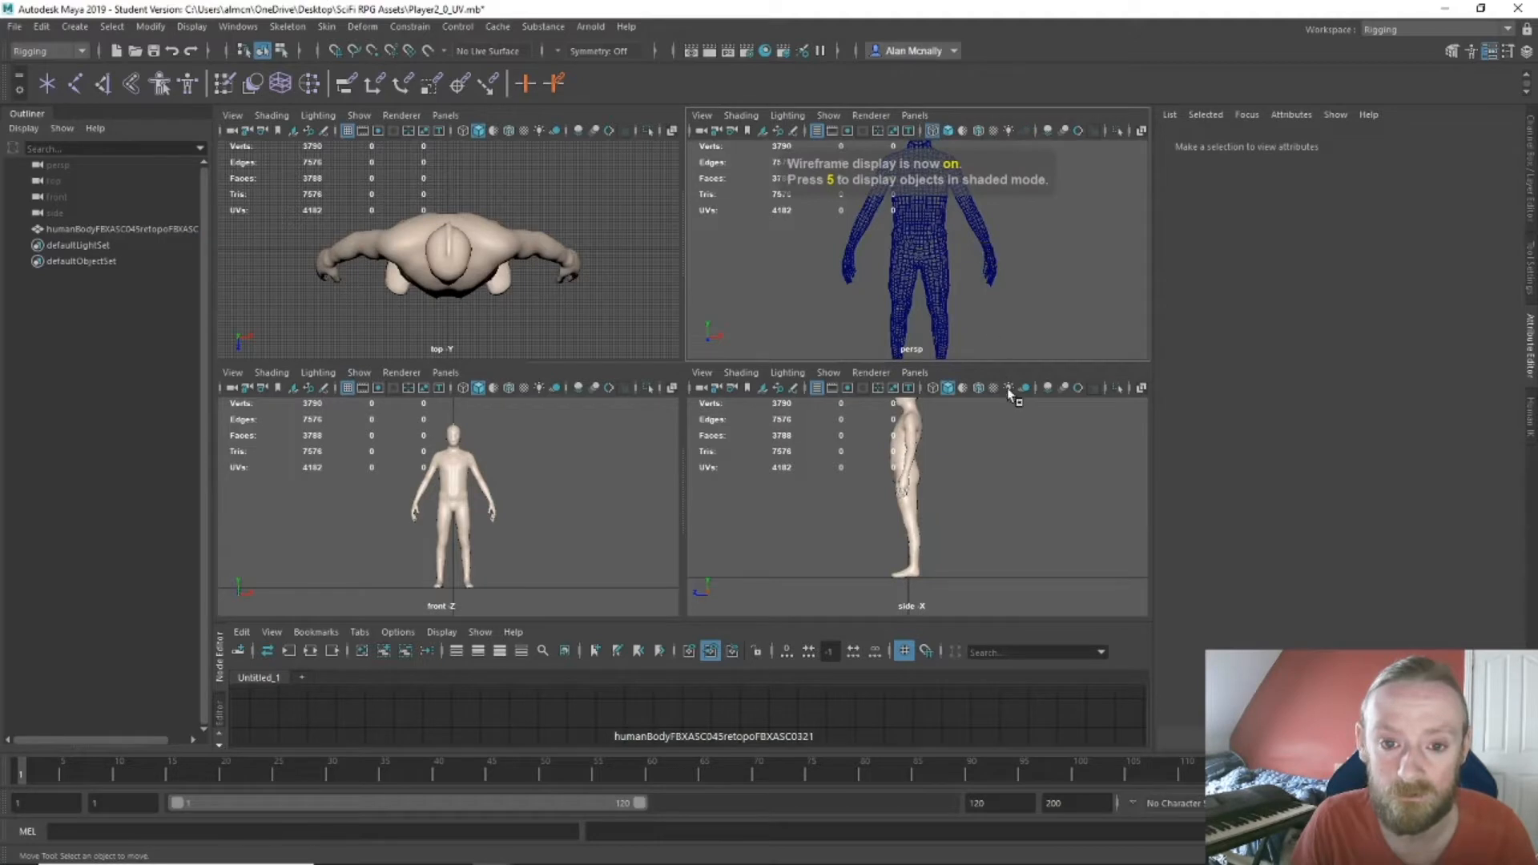
{"action": "key", "text": "4"}
{"action": "key", "text": "4"}
{"action": "key", "text": "4"}
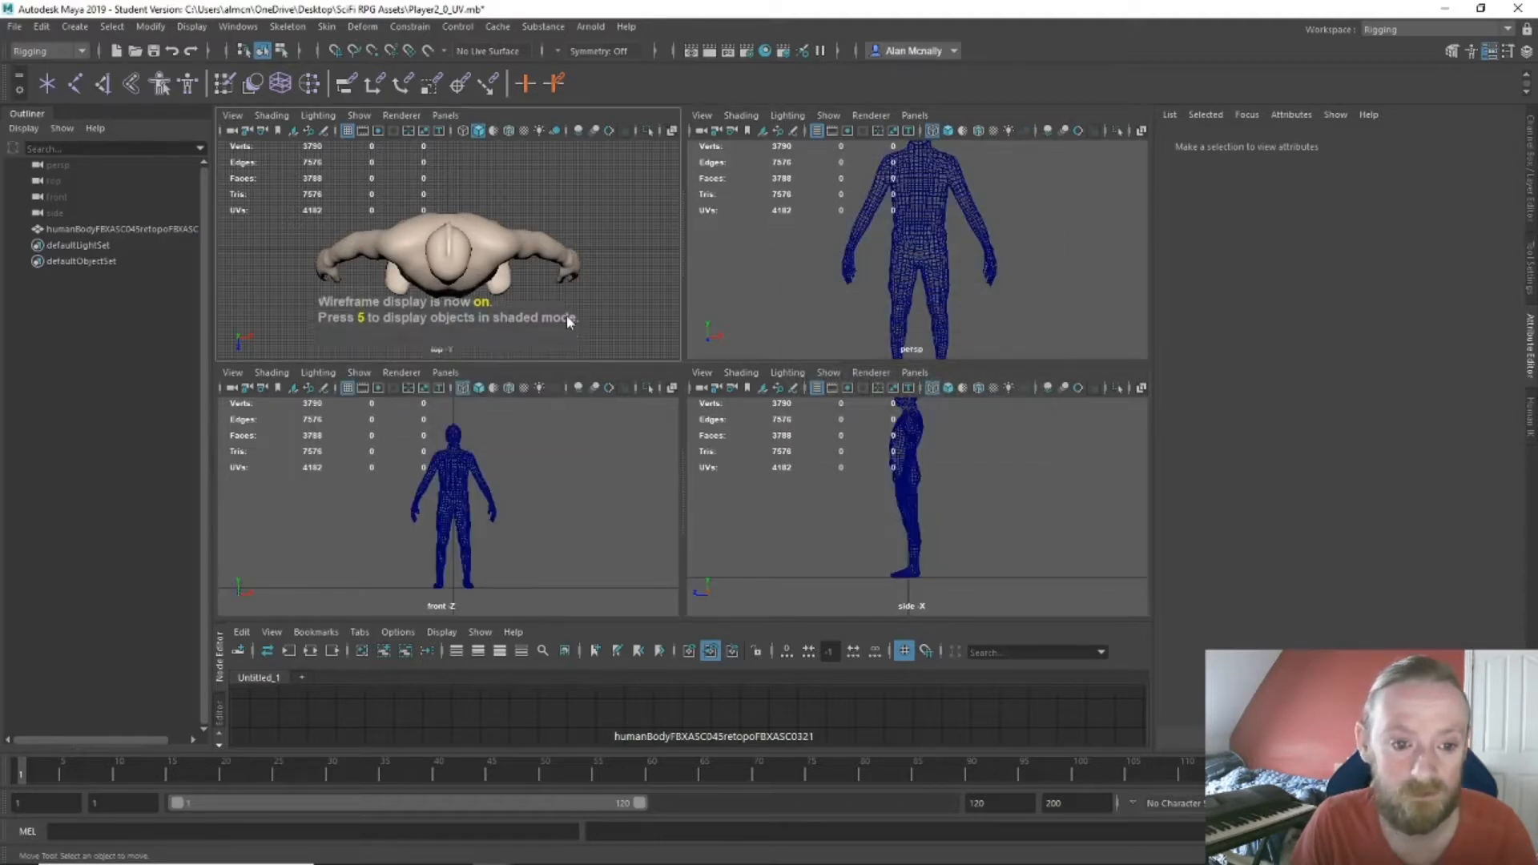
{"action": "key", "text": "4"}
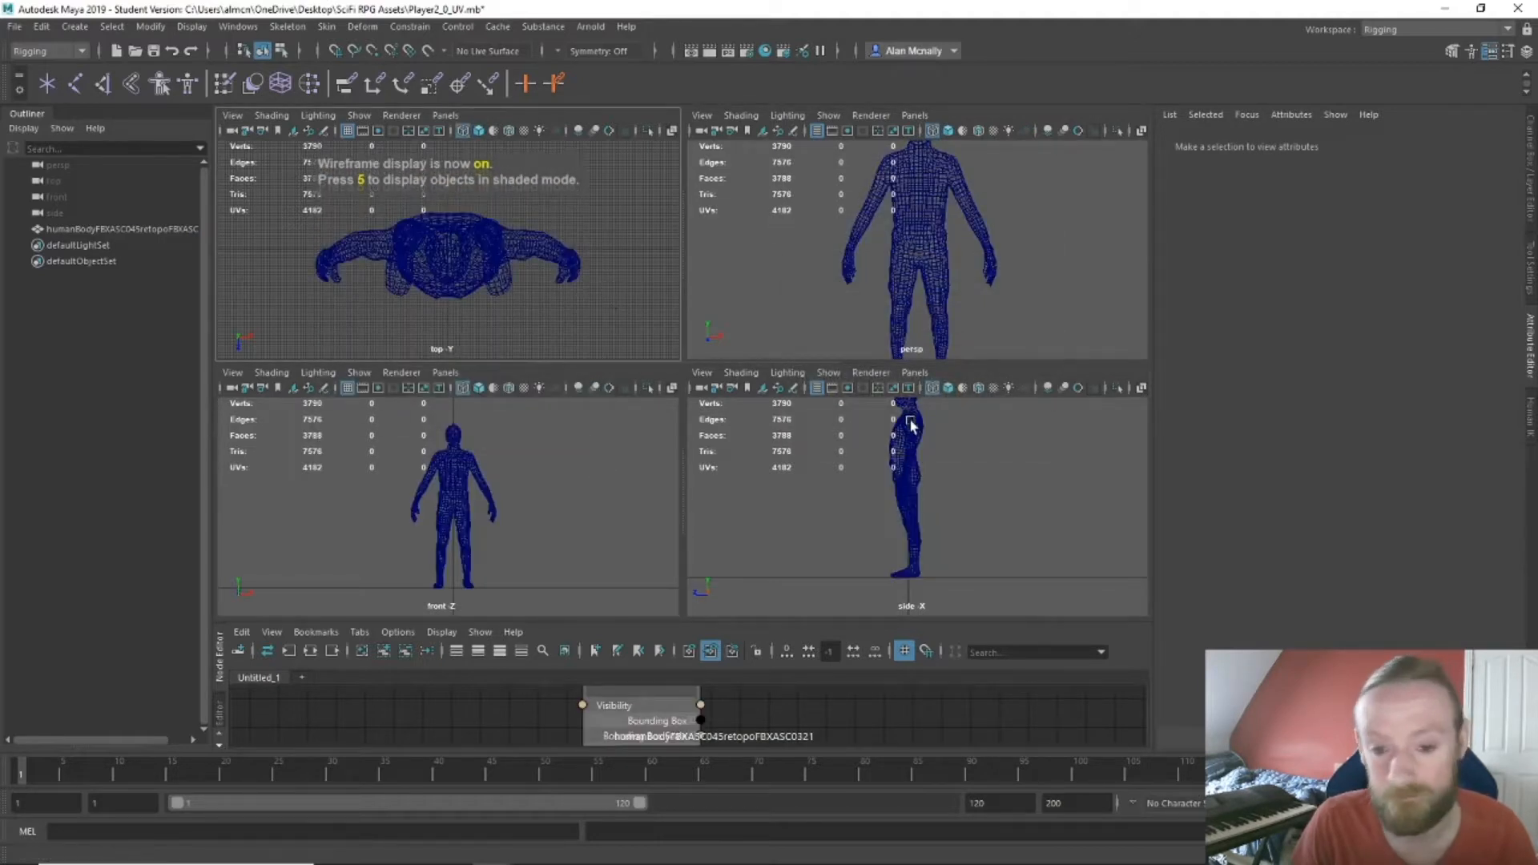
{"action": "key", "text": "4"}
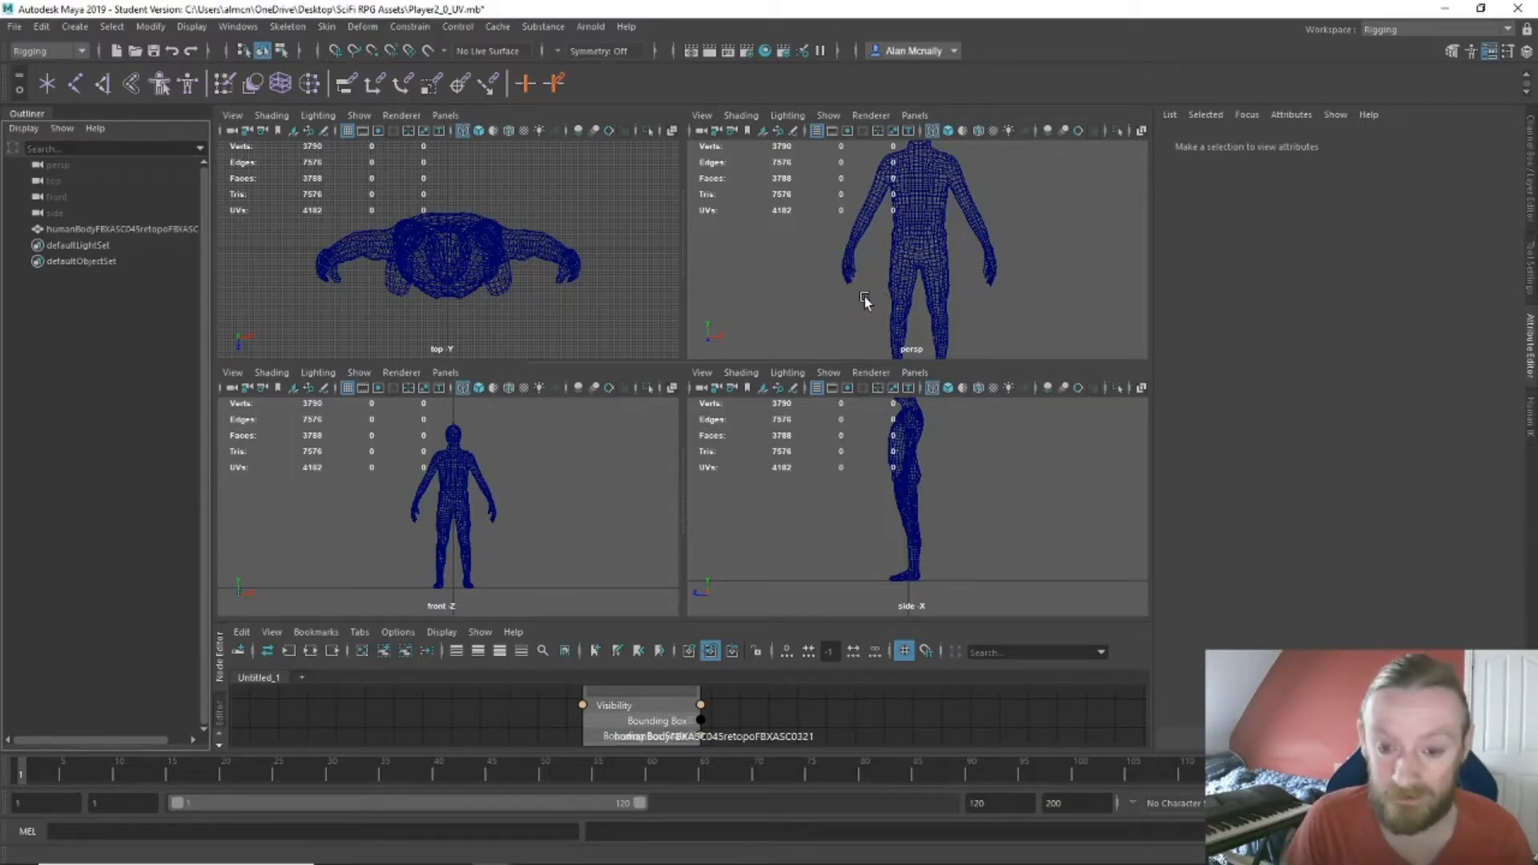
Try placing a single joint at the pelvis in the perspective view and raising it to about Y 20.8 from the side view.
{"action": "left_click", "coordinate": [72, 84]}
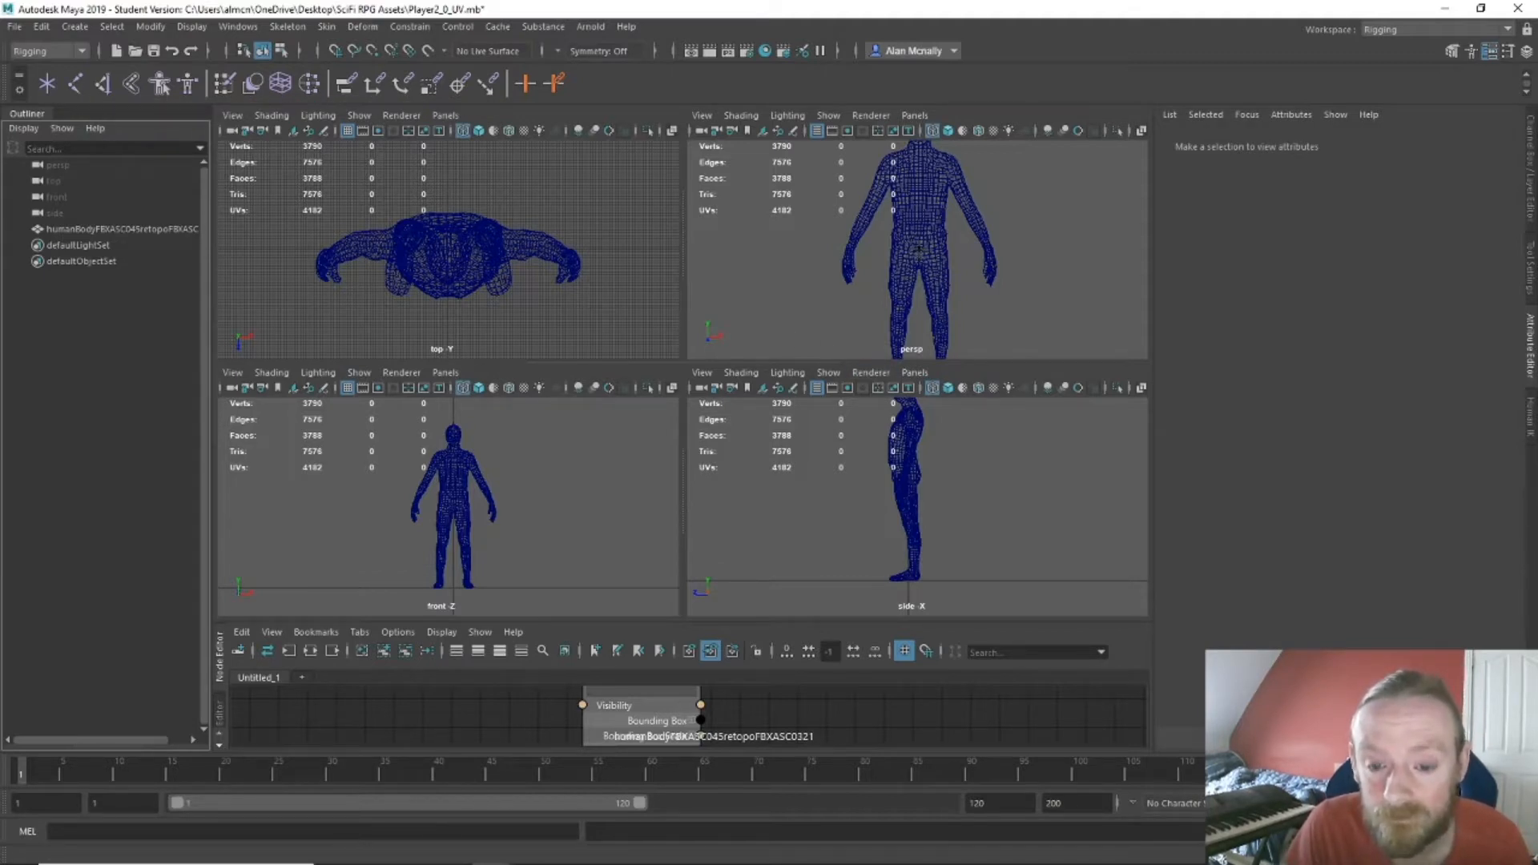
{"action": "left_click", "coordinate": [918, 249]}
{"action": "key", "text": "Return"}
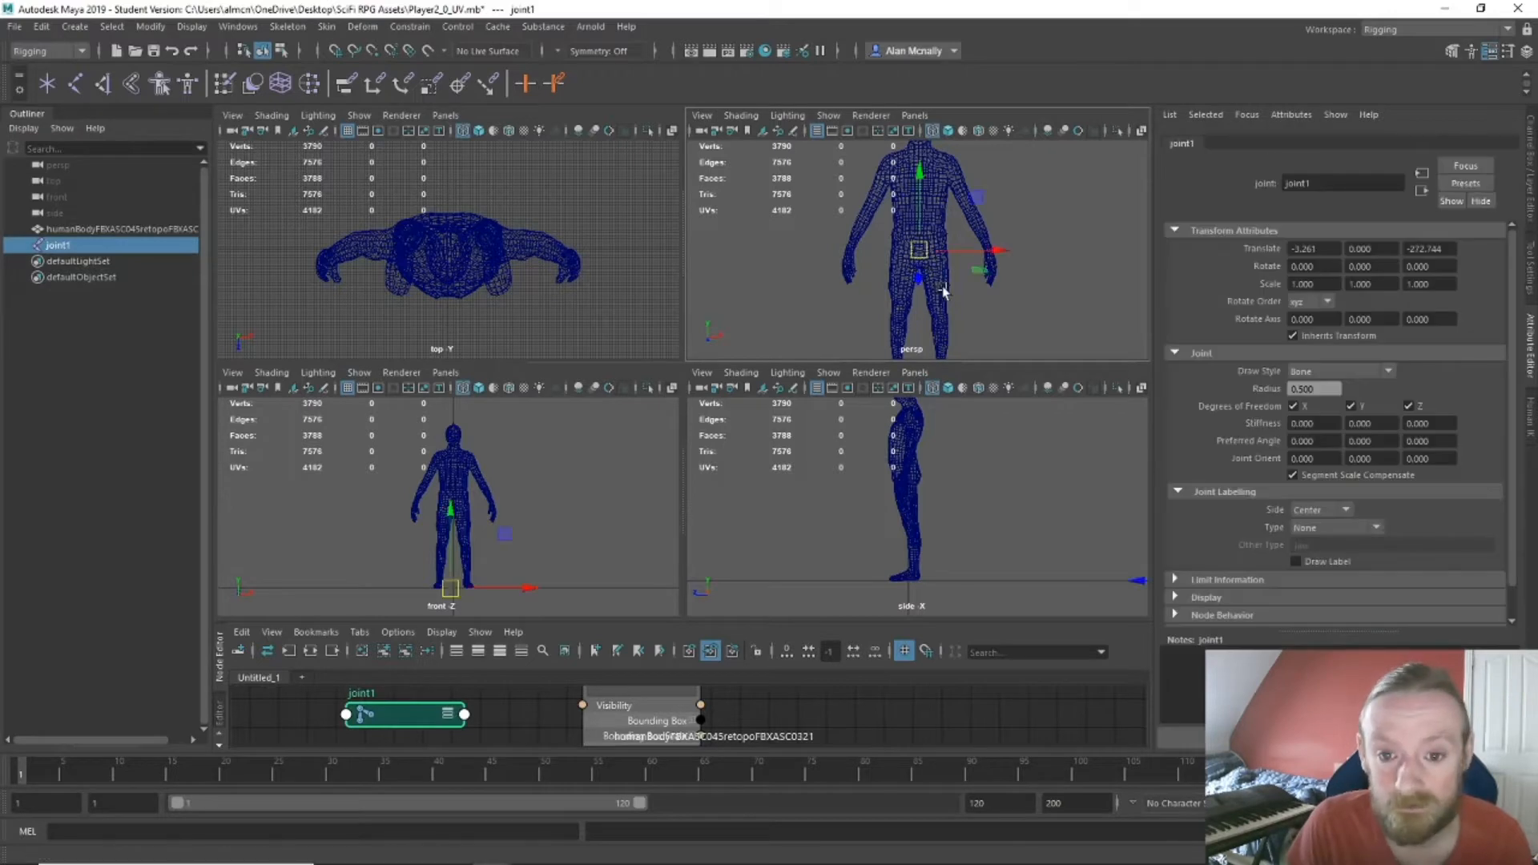
{"action": "scroll", "coordinate": [948, 506], "scroll_direction": "up", "scroll_amount": 3}
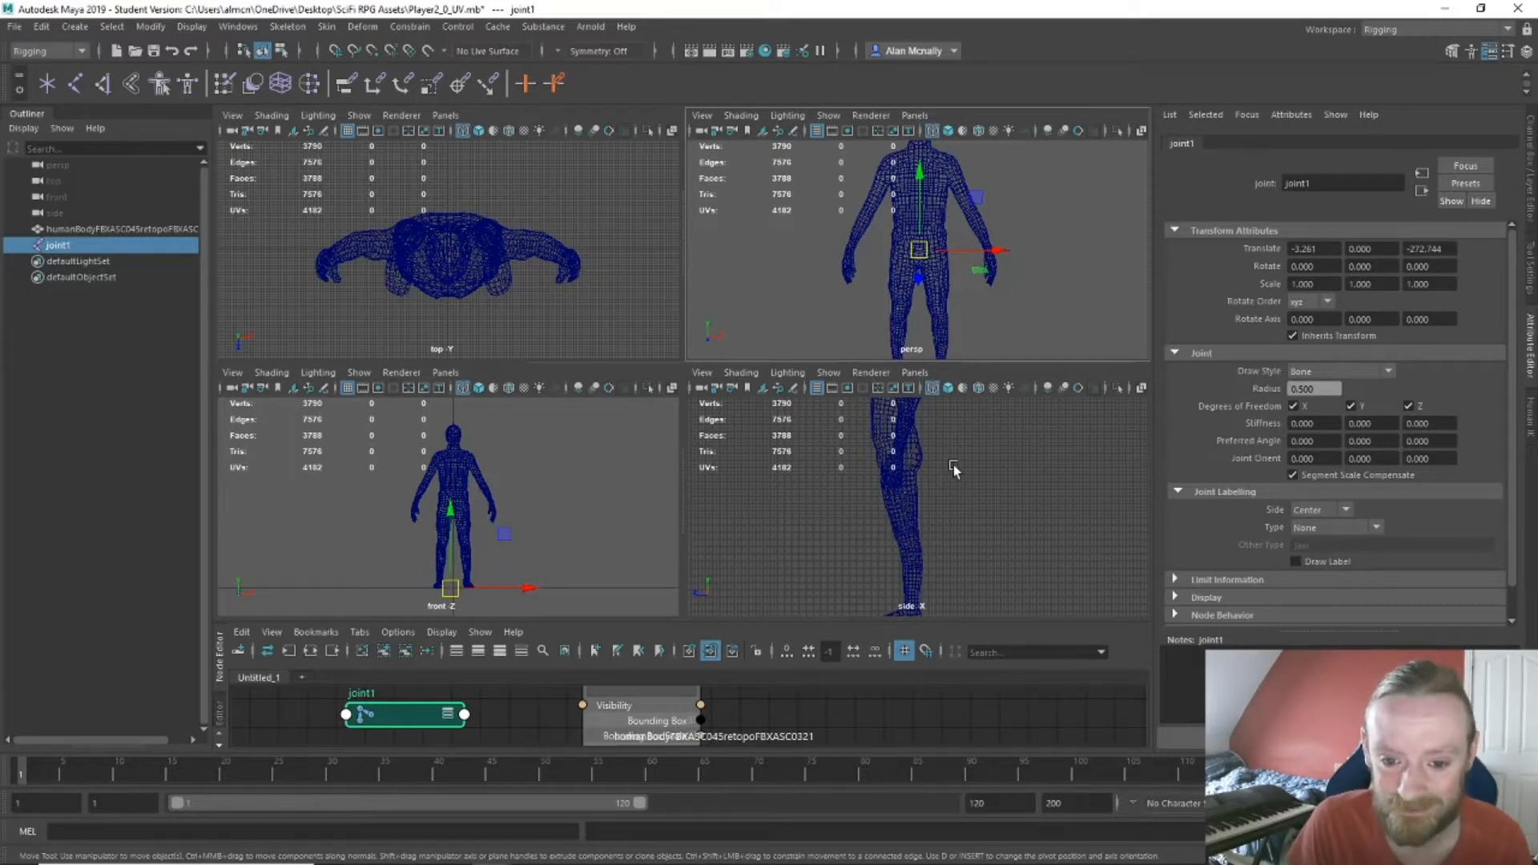
{"action": "key", "text": "f"}
{"action": "scroll", "coordinate": [955, 464], "scroll_direction": "down", "scroll_amount": 5}
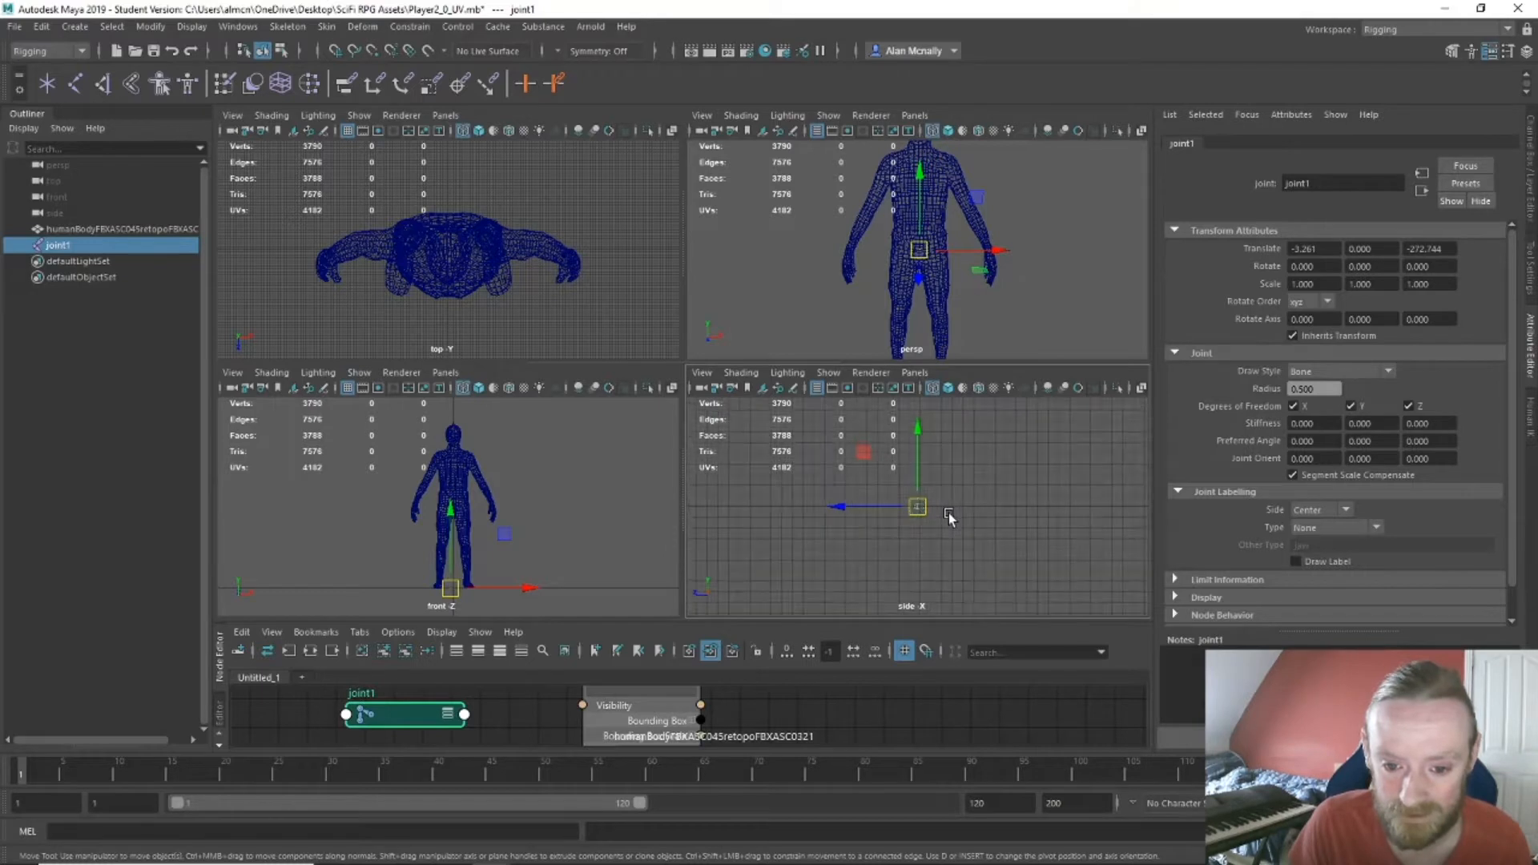
{"action": "scroll", "coordinate": [950, 508], "scroll_direction": "down", "scroll_amount": 2}
{"action": "scroll", "coordinate": [951, 509], "scroll_direction": "down", "scroll_amount": 1}
{"action": "mouse_move", "coordinate": [918, 452]}
{"action": "left_mouse_down"}
{"action": "mouse_move", "coordinate": [916, 397]}
{"action": "mouse_move", "coordinate": [915, 431]}
{"action": "left_mouse_up"}
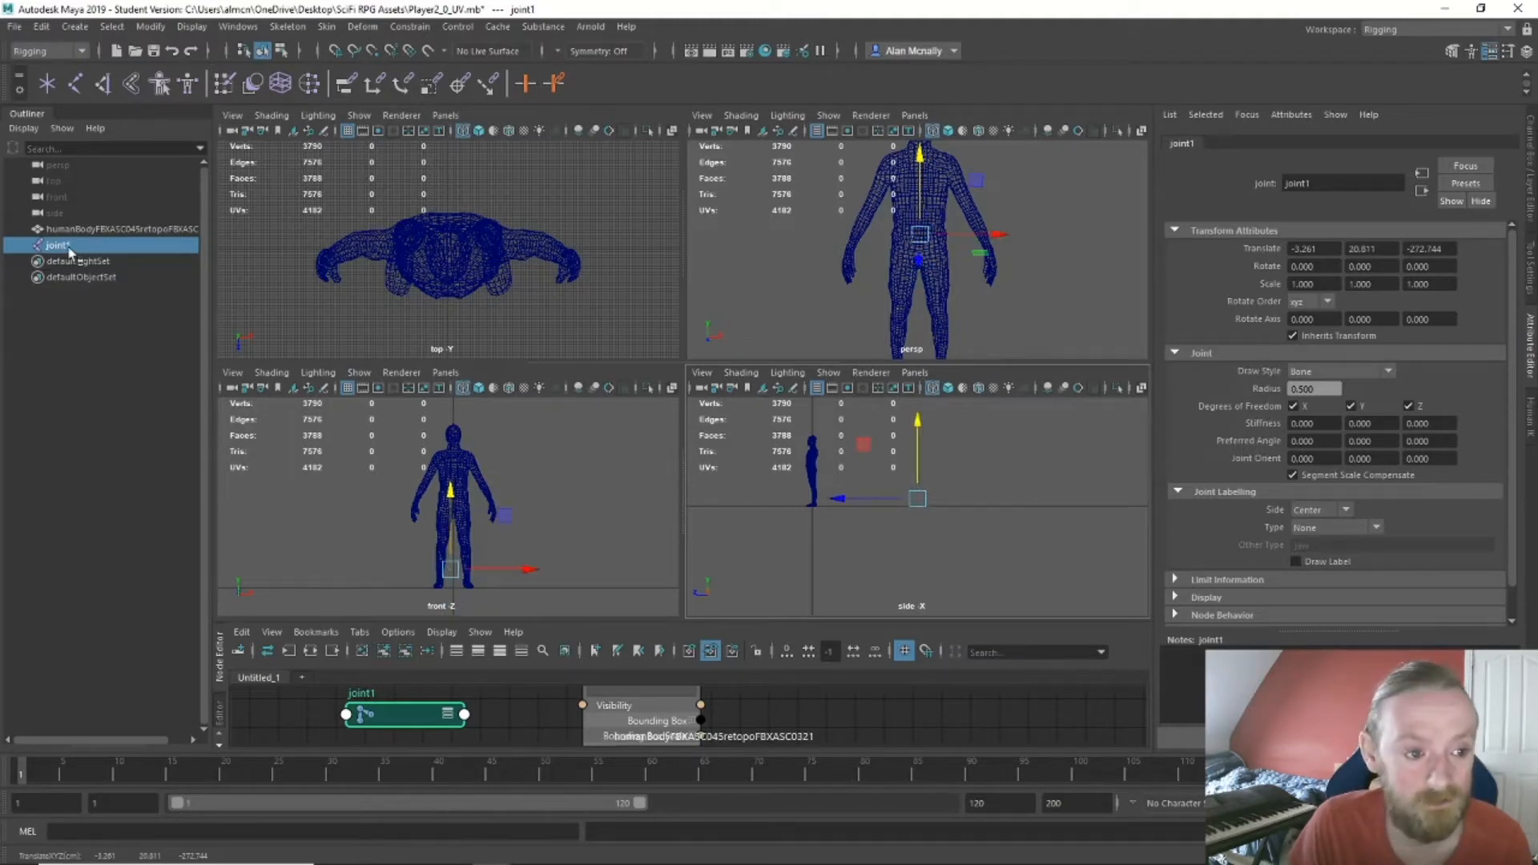
Check the joint's position relative to the body in the perspective view and delete the joint.
{"action": "scroll", "coordinate": [933, 254], "scroll_direction": "up", "scroll_amount": 3}
{"action": "scroll", "coordinate": [933, 254], "scroll_direction": "up", "scroll_amount": 4}
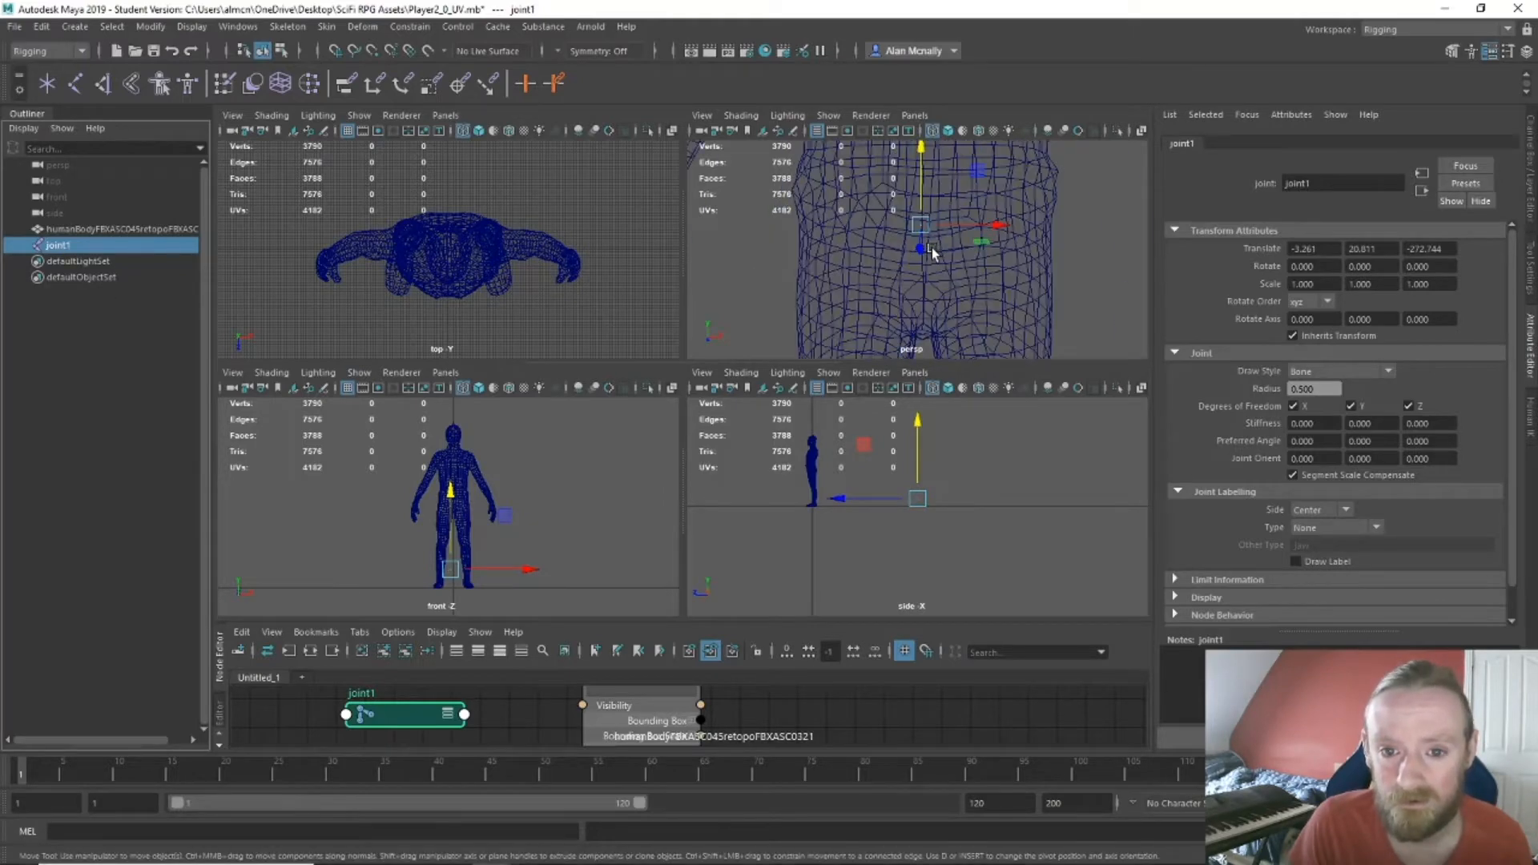
{"action": "scroll", "coordinate": [947, 245], "scroll_direction": "down", "scroll_amount": 8}
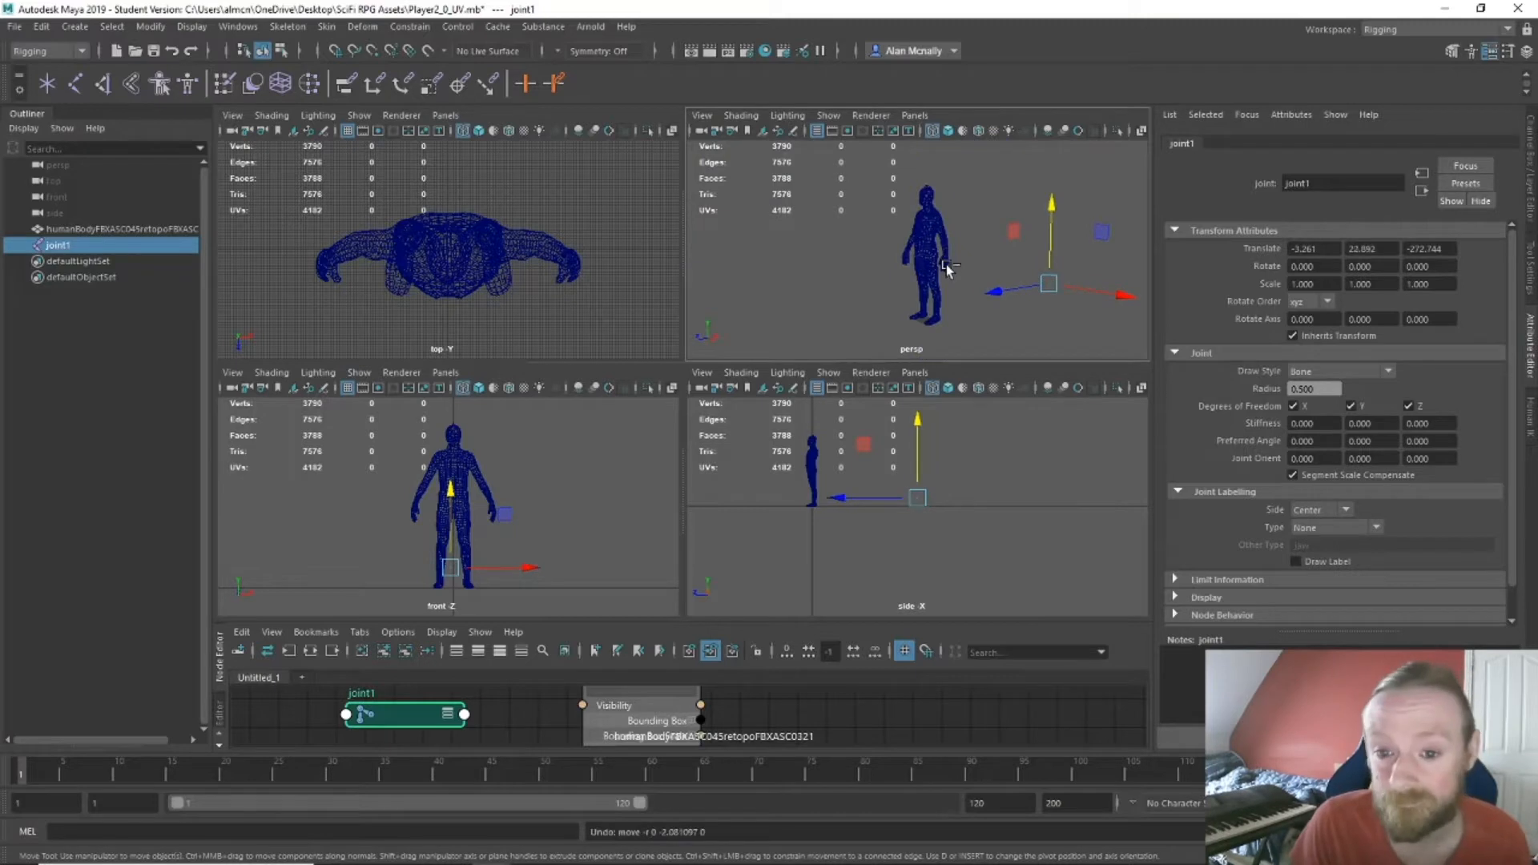
{"action": "key", "text": "Delete"}
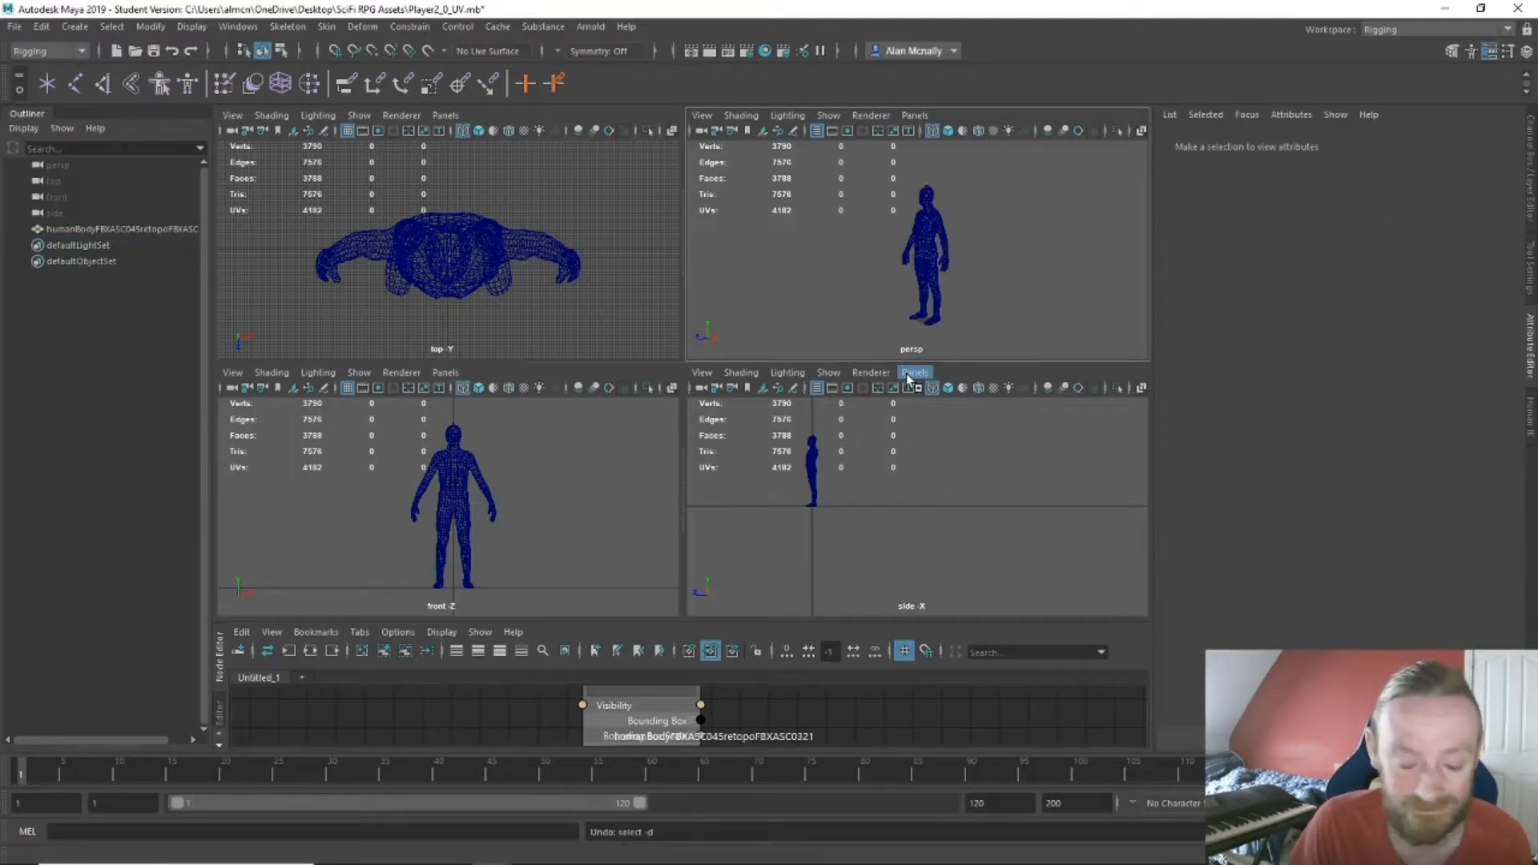
Place a new joint at the centre of the pelvis in the front view, at about Y 99.3.
{"action": "scroll", "coordinate": [810, 493], "scroll_direction": "up", "scroll_amount": 3}
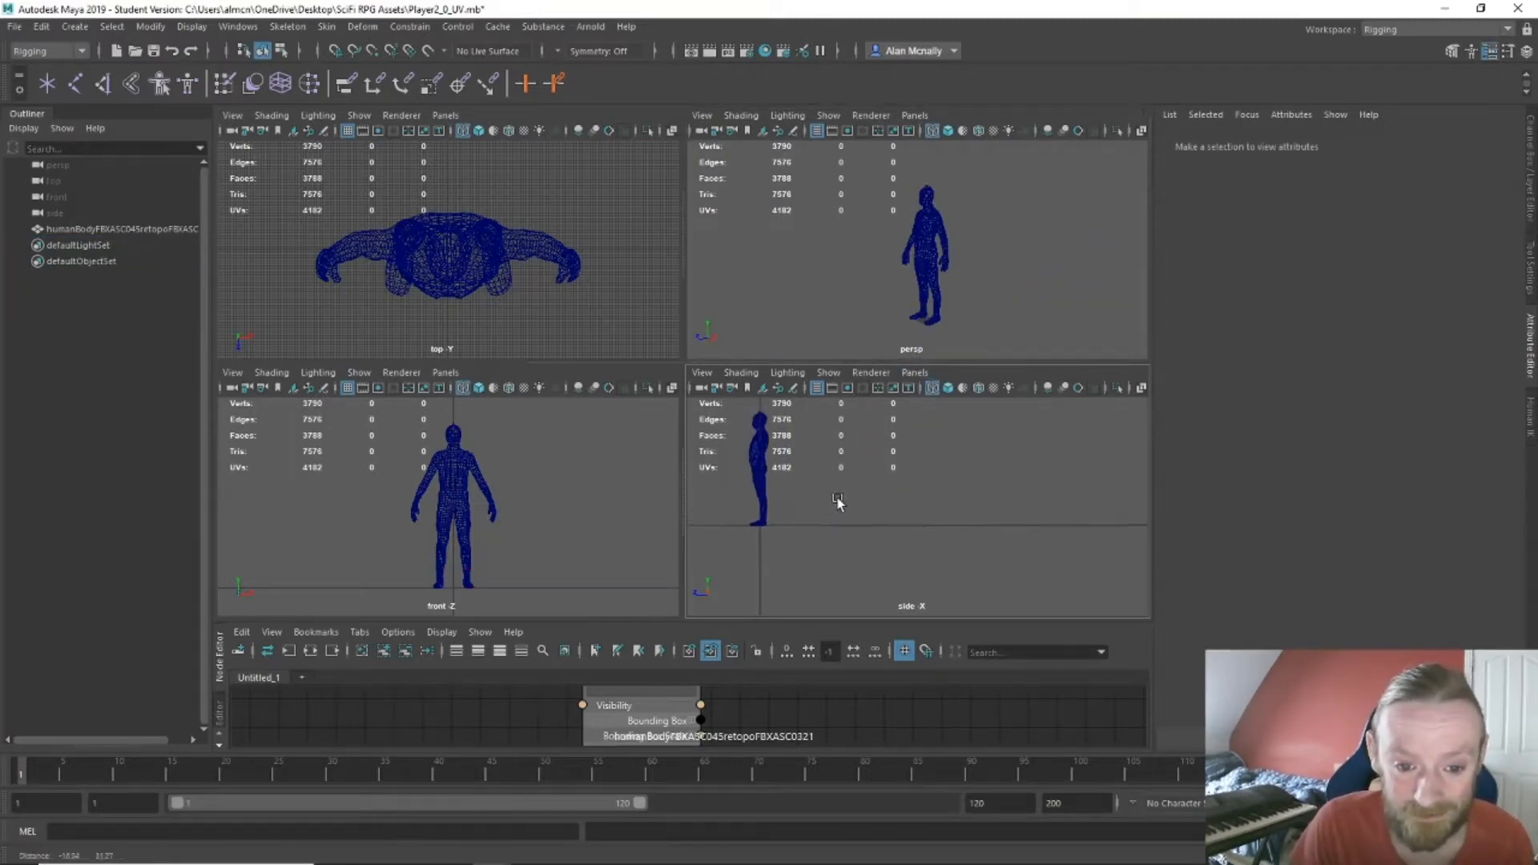
{"action": "scroll", "coordinate": [952, 552], "scroll_direction": "down", "scroll_amount": 4}
{"action": "scroll", "coordinate": [944, 548], "scroll_direction": "up", "scroll_amount": 2}
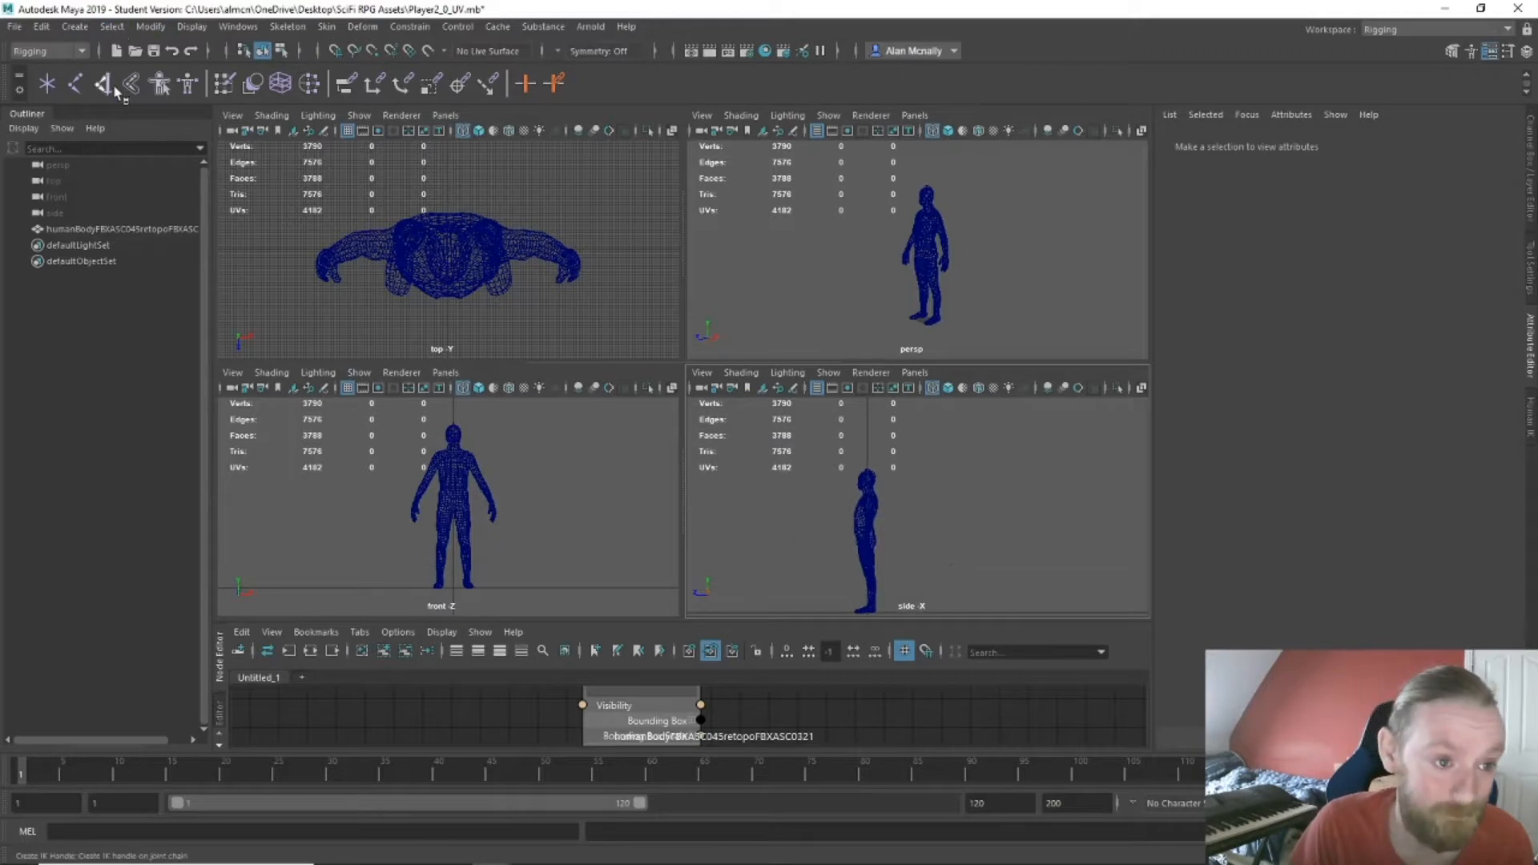
{"action": "left_click", "coordinate": [76, 86]}
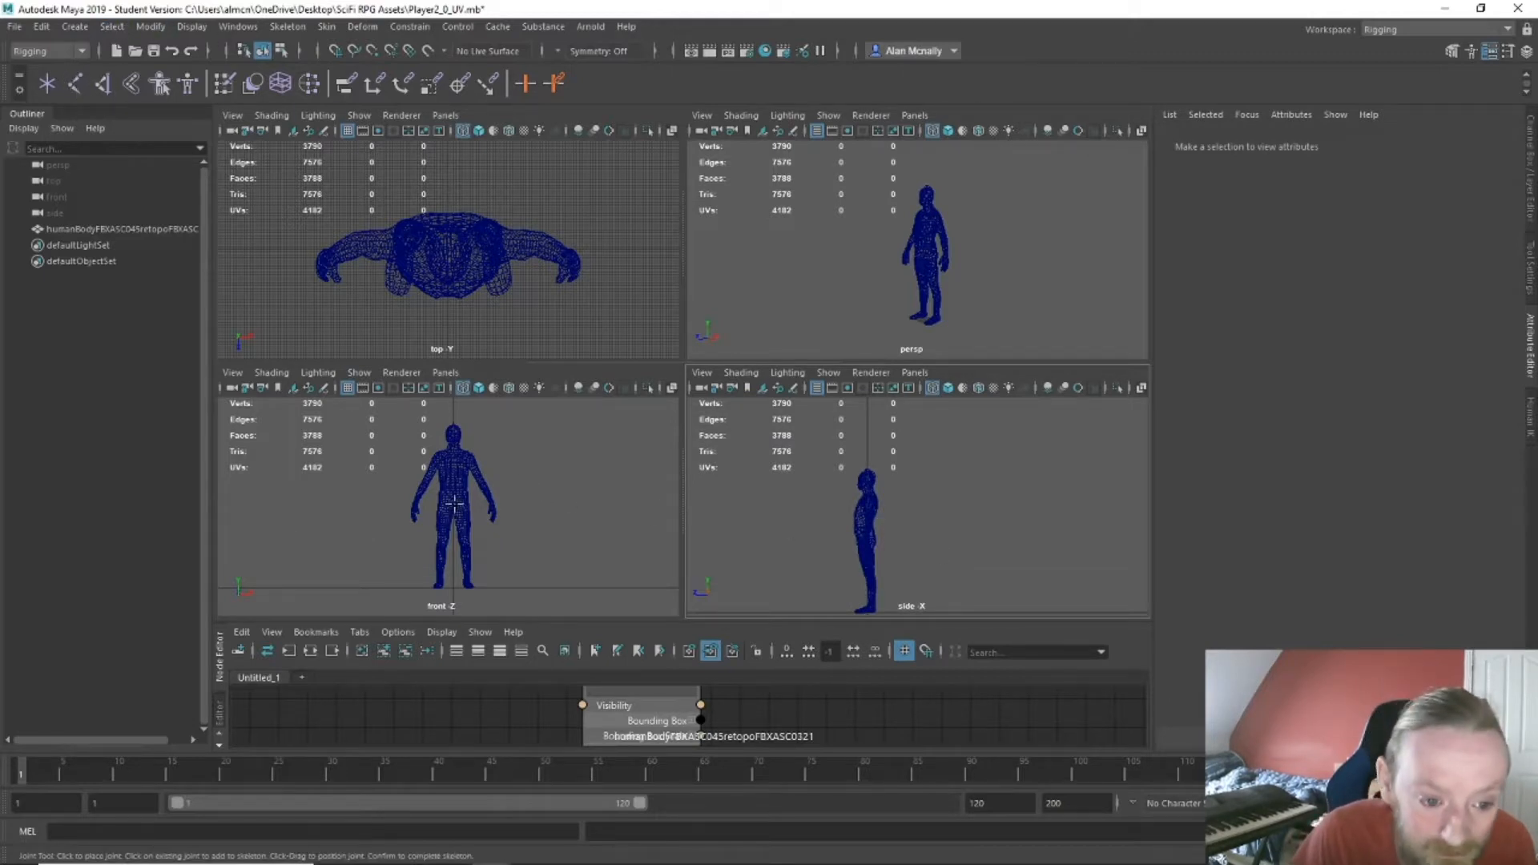
{"action": "scroll", "coordinate": [453, 499], "scroll_direction": "up", "scroll_amount": 5}
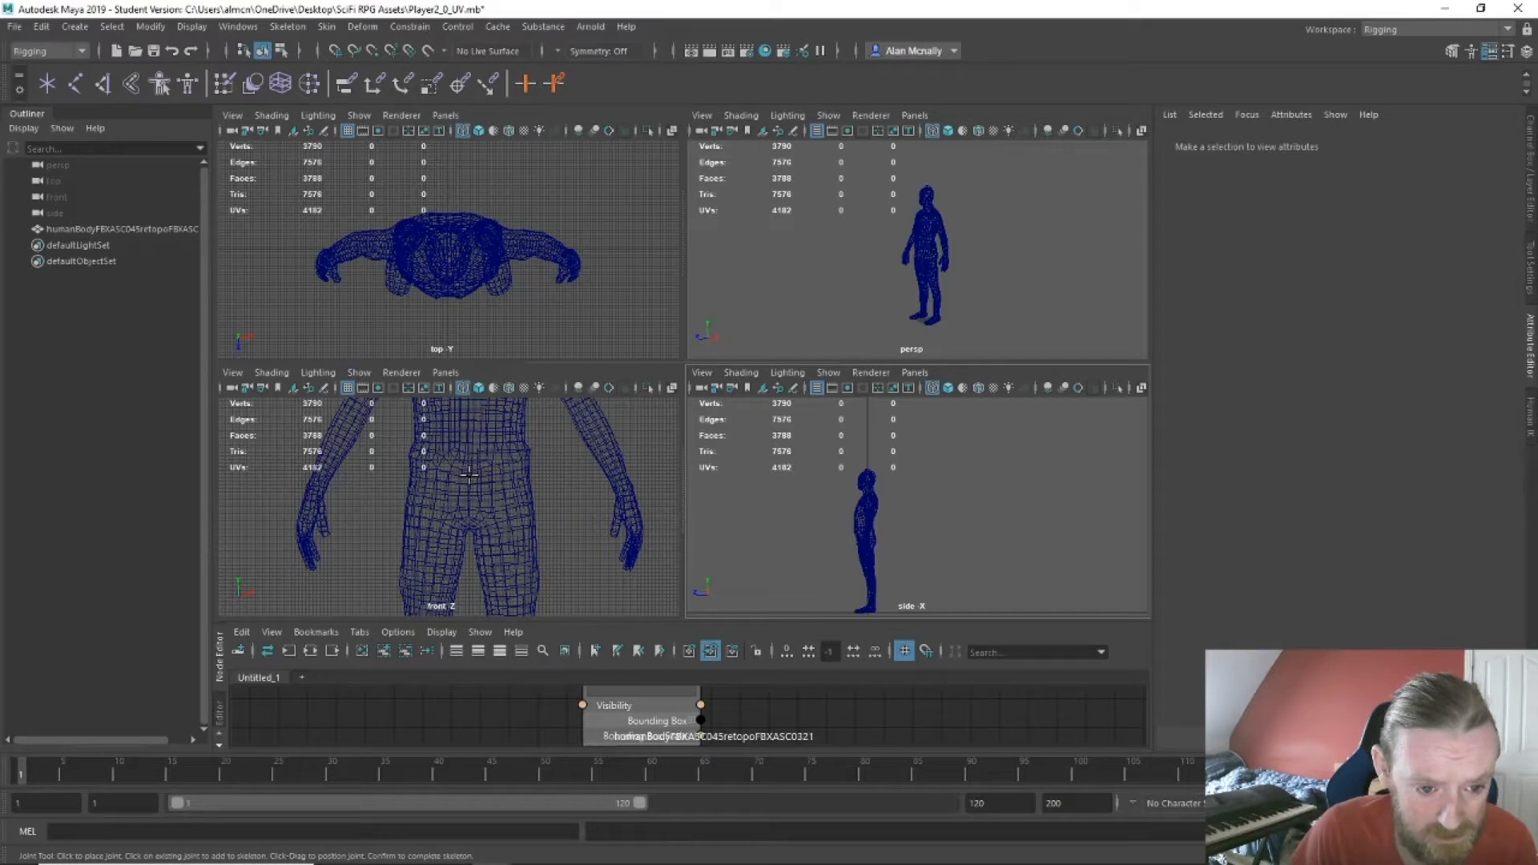
{"action": "left_click", "coordinate": [470, 476]}
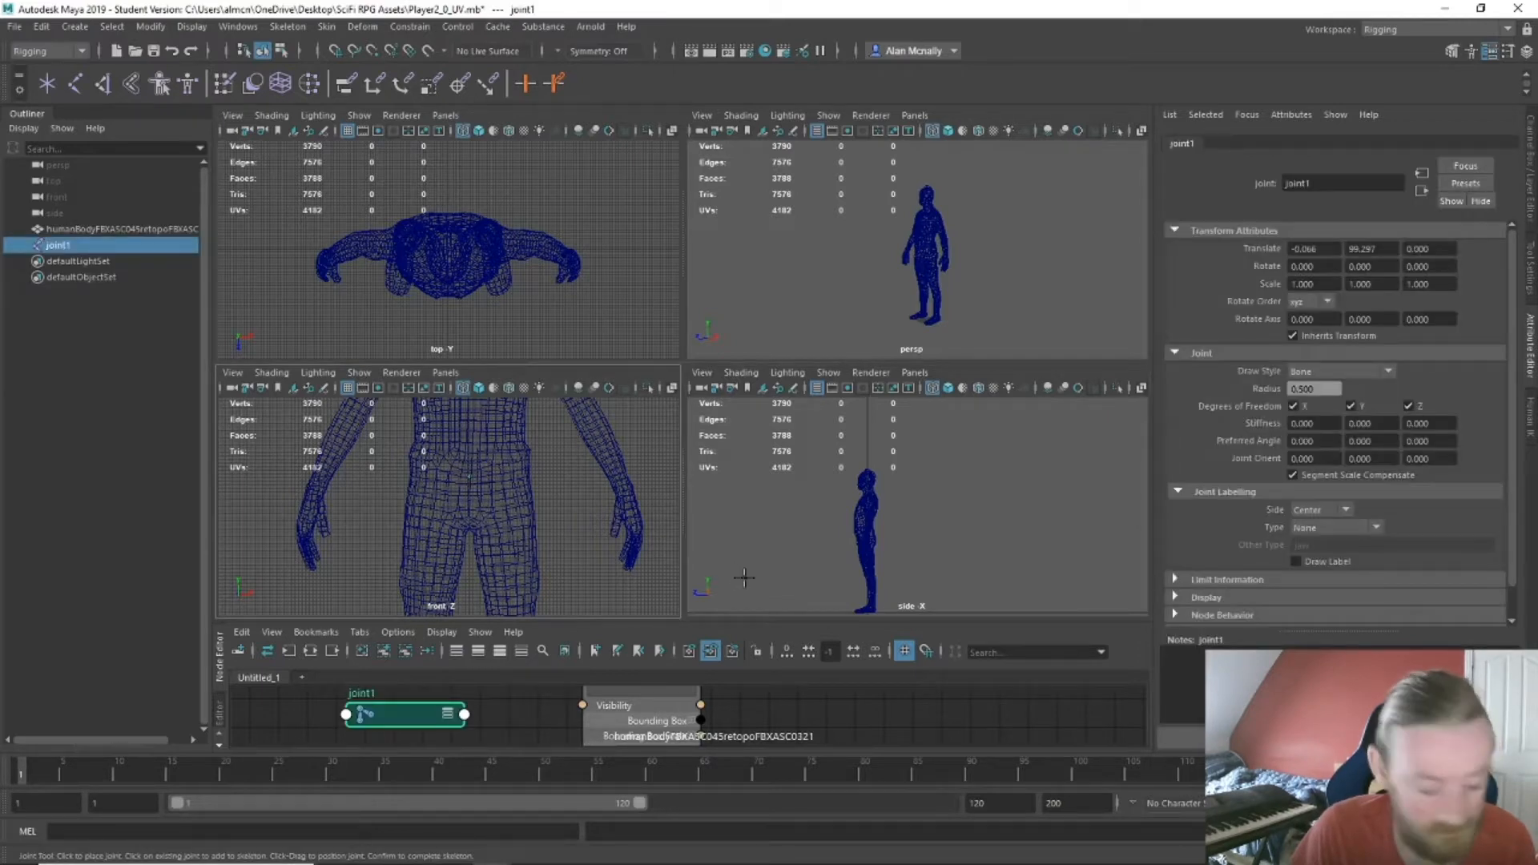
Move the pelvis joint forward inside the body in the side view, to about Z 4.56.
{"action": "key", "text": "w"}
{"action": "scroll", "coordinate": [866, 547], "scroll_direction": "up", "scroll_amount": 6}
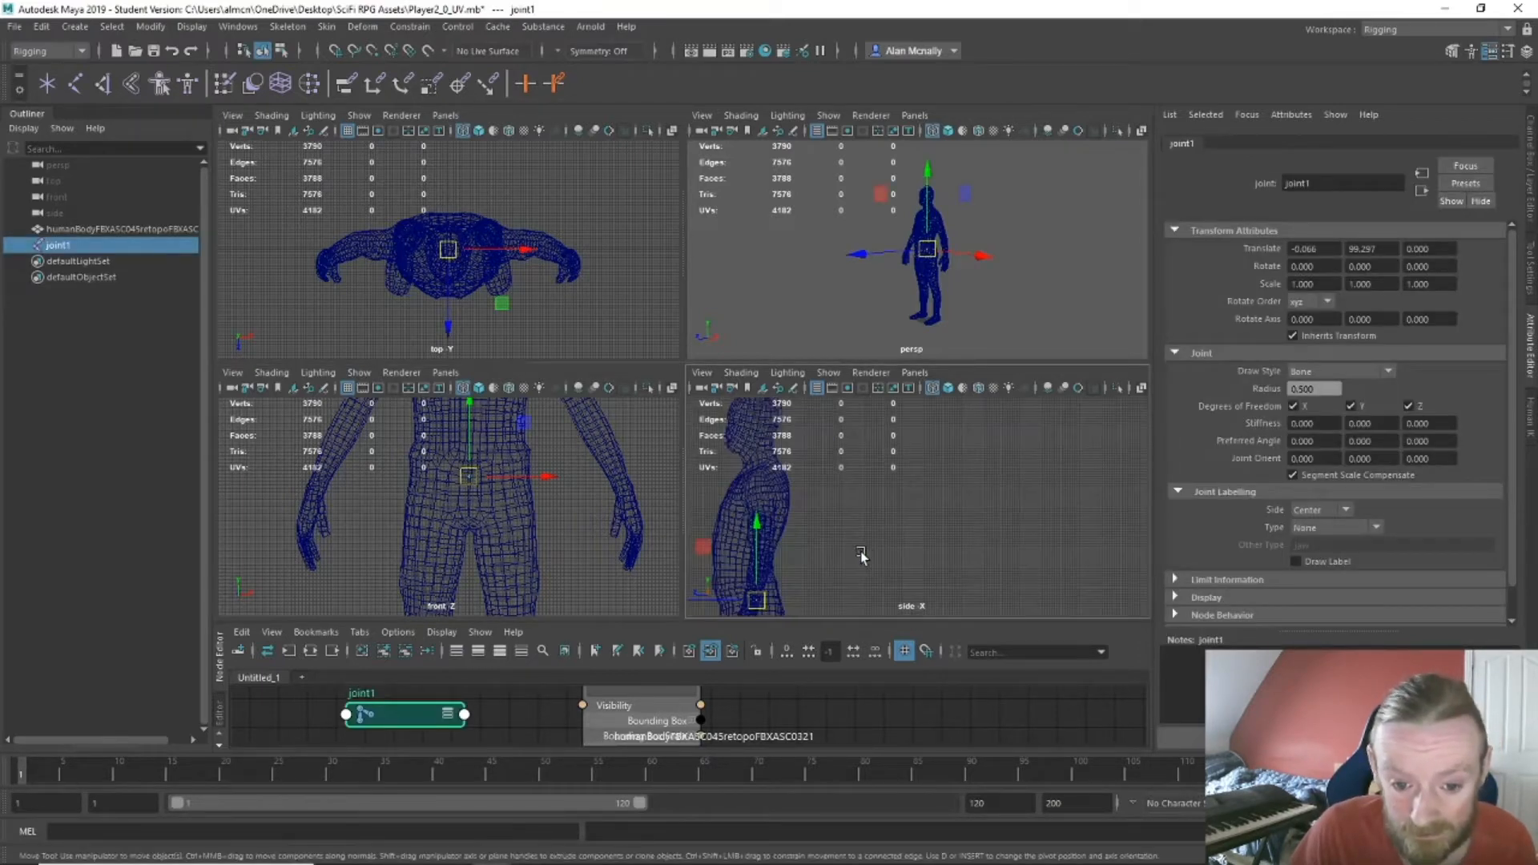
{"action": "middle_click_drag", "start_coordinate": [860, 553], "coordinate": [812, 536], "text": "alt"}
{"action": "left_click_drag", "start_coordinate": [753, 492], "coordinate": [725, 492]}
Inspect the pelvis joint's placement within the body in the perspective and side views, leaving the joint selected.
{"action": "scroll", "coordinate": [939, 268], "scroll_direction": "up", "scroll_amount": 8}
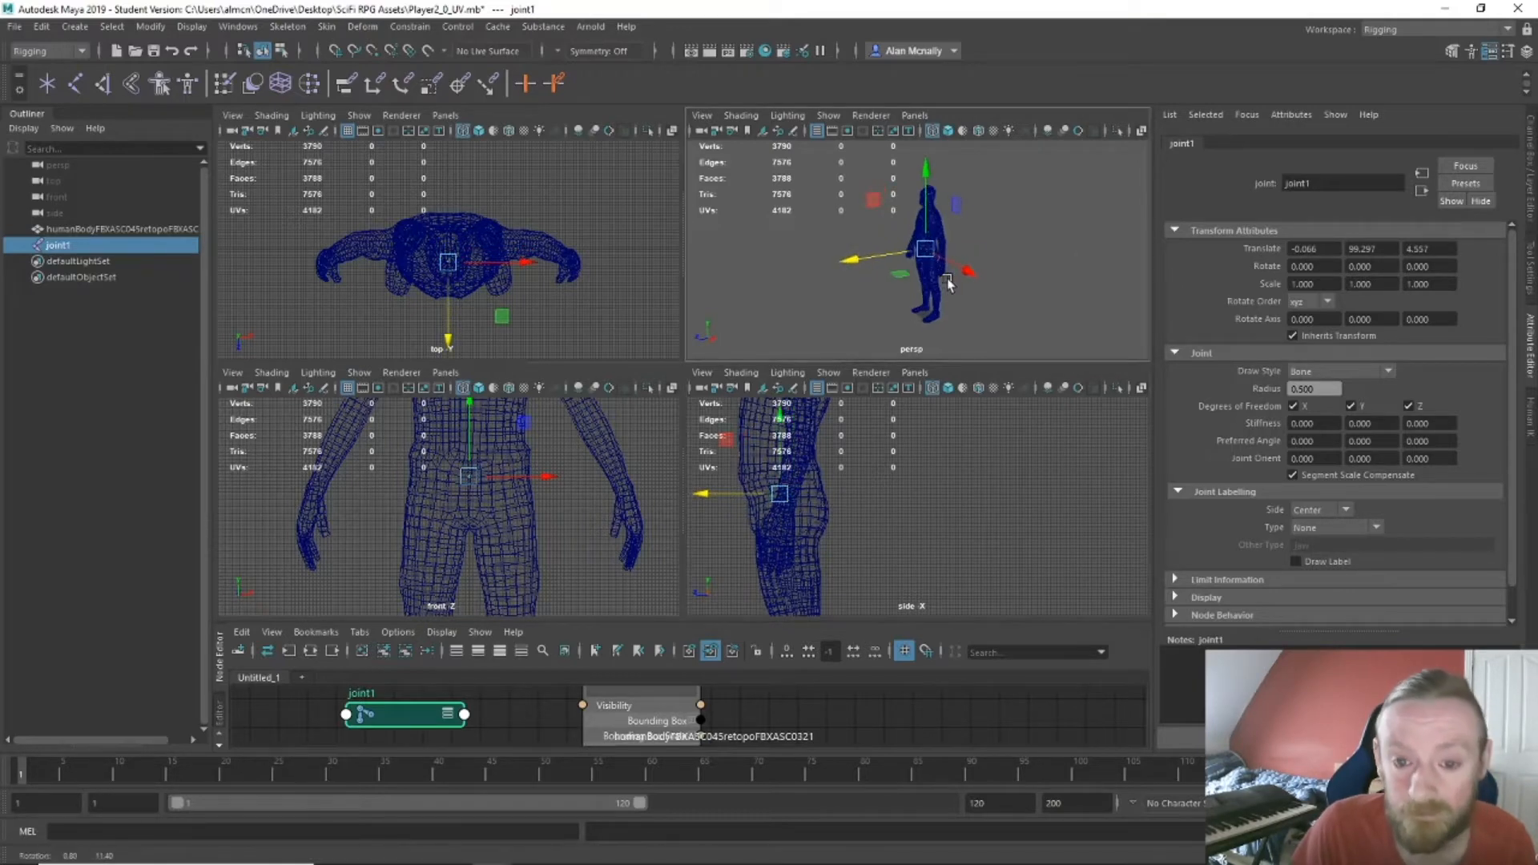
{"action": "scroll", "coordinate": [939, 268], "scroll_direction": "up", "scroll_amount": 4}
{"action": "left_click_drag", "start_coordinate": [993, 285], "coordinate": [1035, 271], "text": "alt"}
{"action": "scroll", "coordinate": [914, 275], "scroll_direction": "down", "scroll_amount": 5}
{"action": "left_click", "coordinate": [1029, 272]}
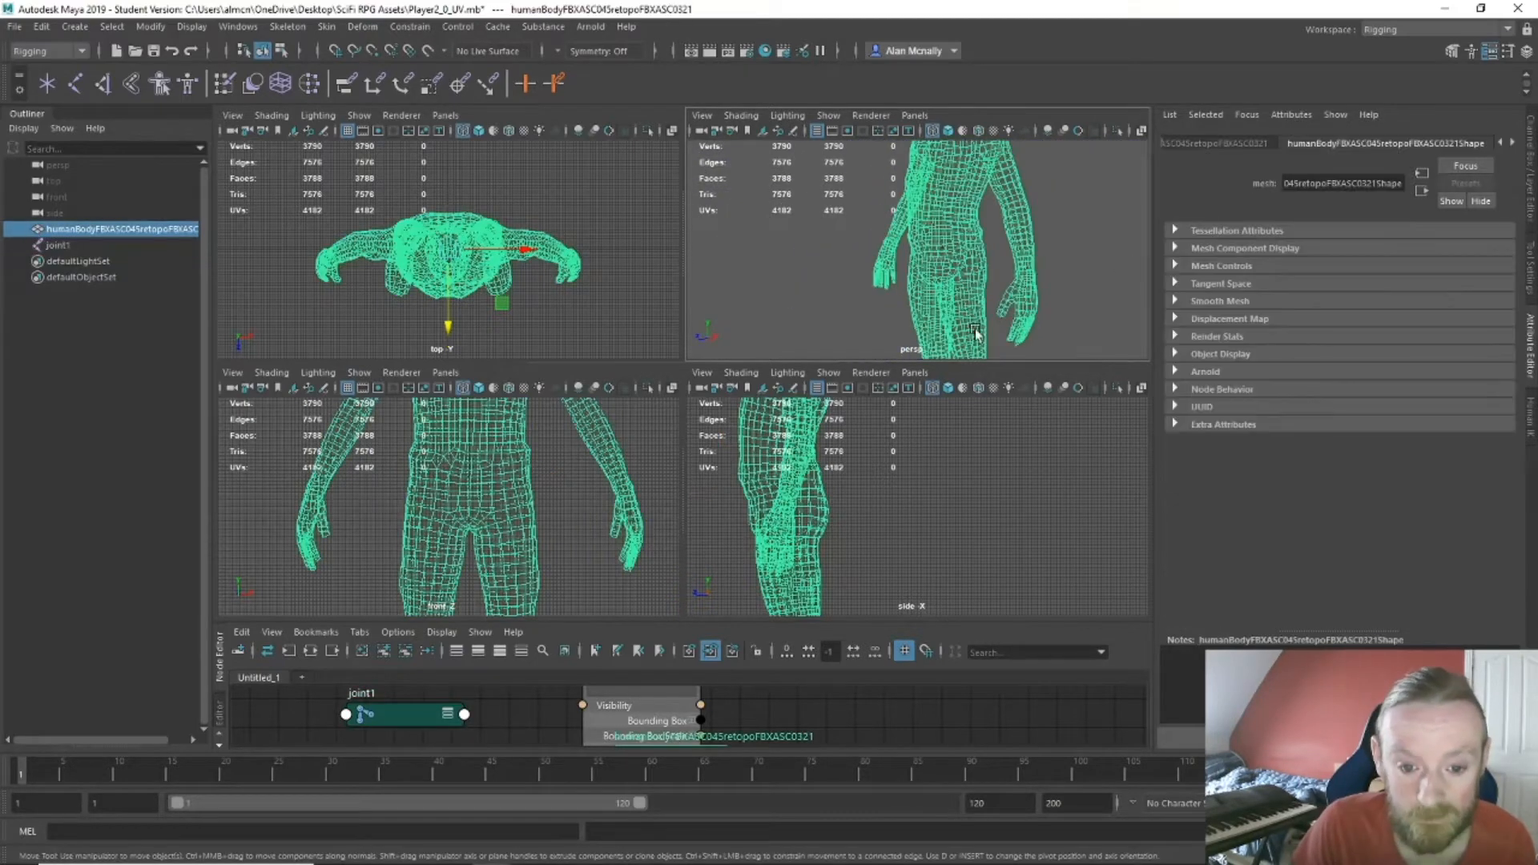
{"action": "scroll", "coordinate": [896, 497], "scroll_direction": "down", "scroll_amount": 3}
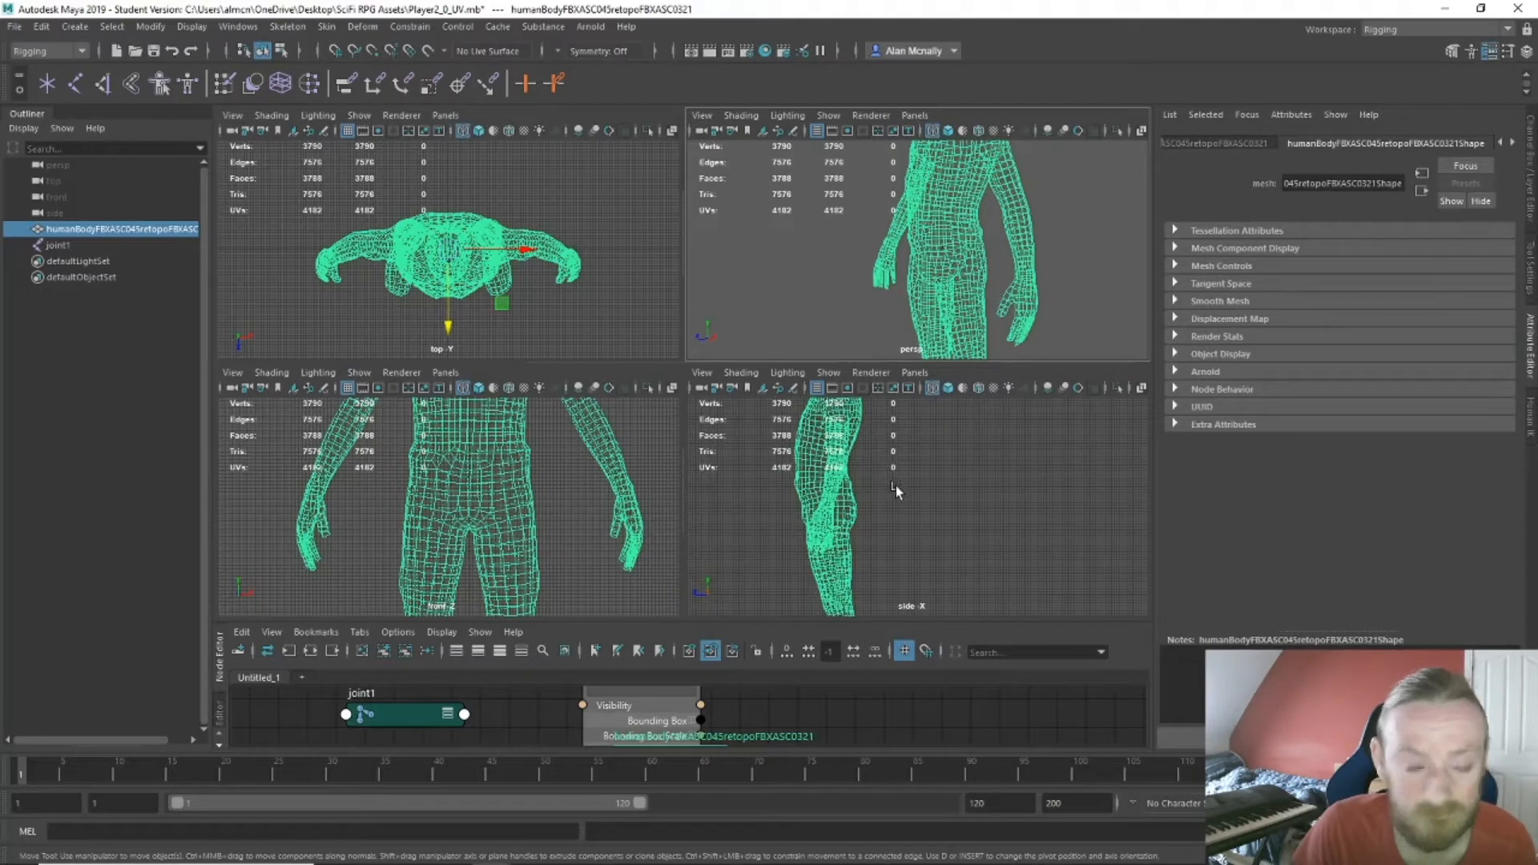
{"action": "left_click", "coordinate": [80, 245]}
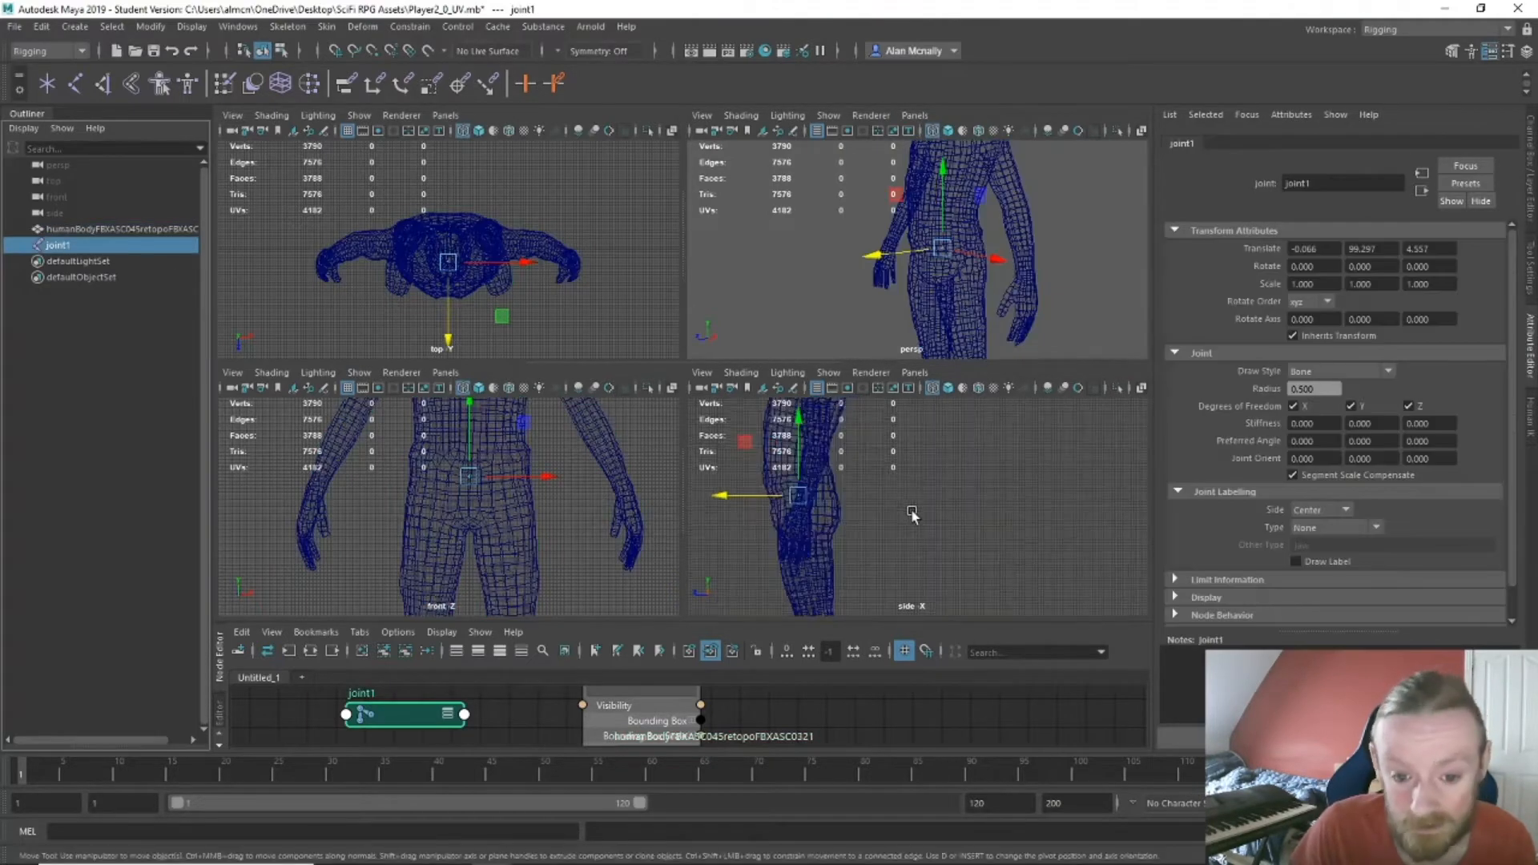
Rename the pelvis root joint as Hip.
{"action": "mouse_move", "coordinate": [912, 514]}
{"action": "left_mouse_down", "text": "alt"}
{"action": "mouse_move", "coordinate": [865, 512]}
{"action": "mouse_move", "coordinate": [882, 513]}
{"action": "left_mouse_up", "text": "alt"}
{"action": "left_click_drag", "start_coordinate": [855, 301], "coordinate": [845, 347], "text": "alt"}
{"action": "scroll", "coordinate": [621, 498], "scroll_direction": "down", "scroll_amount": 5}
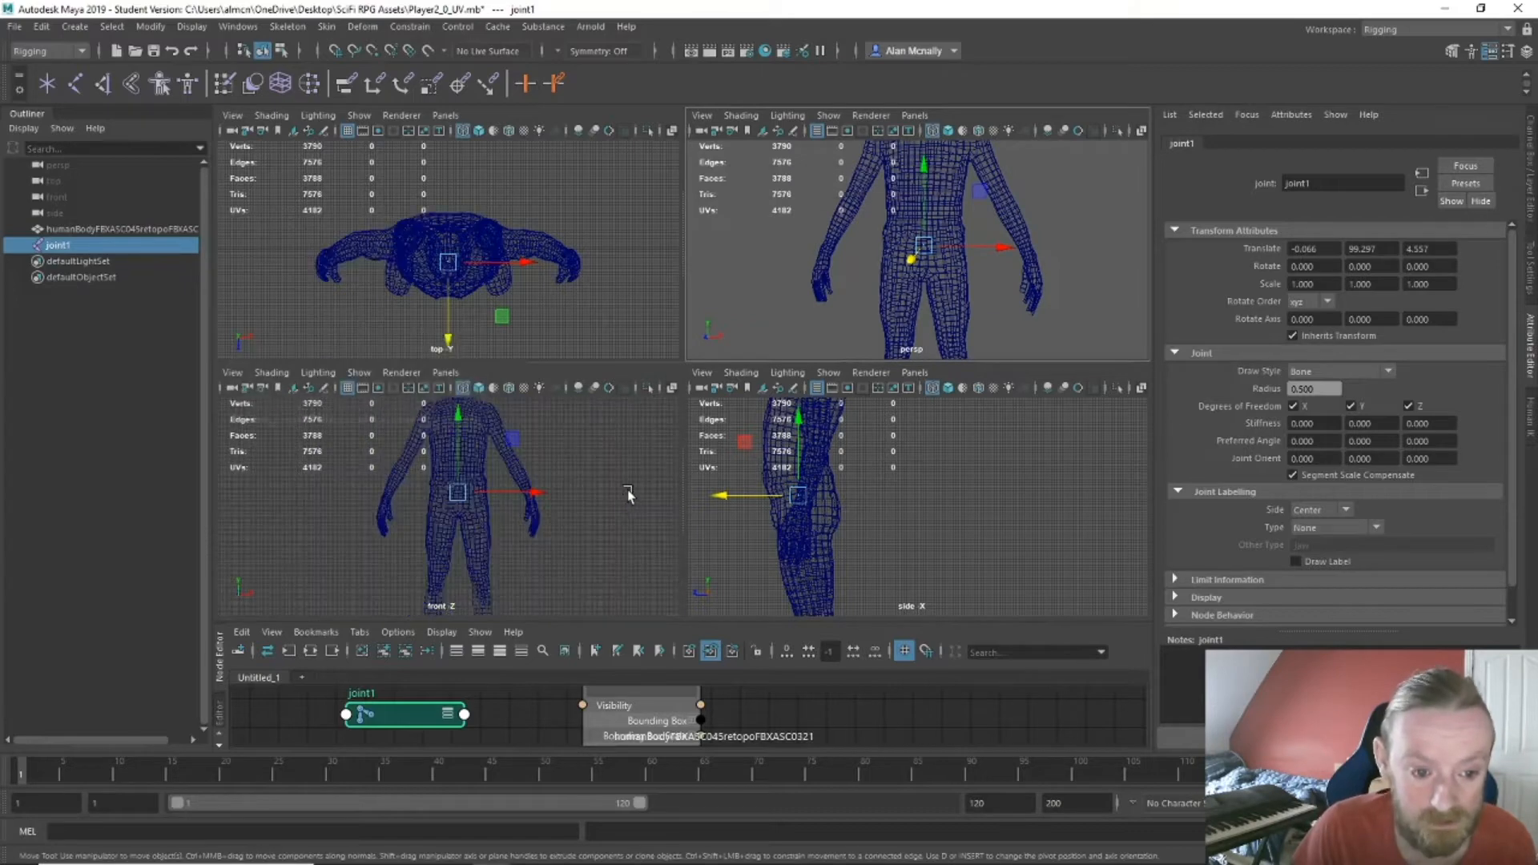
{"action": "scroll", "coordinate": [628, 495], "scroll_direction": "up", "scroll_amount": 2}
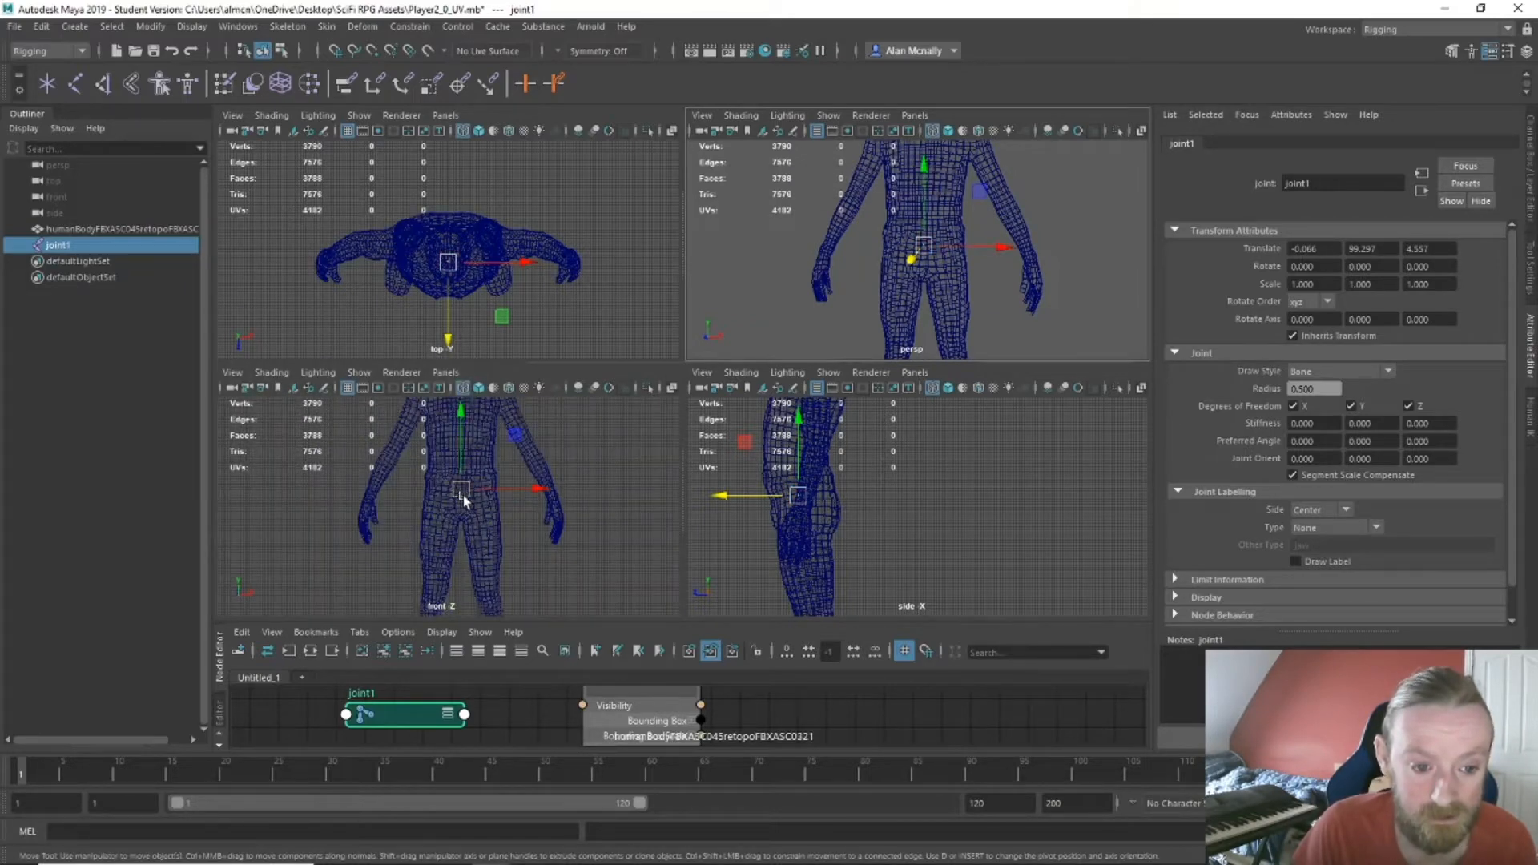
{"action": "left_click", "coordinate": [62, 249]}
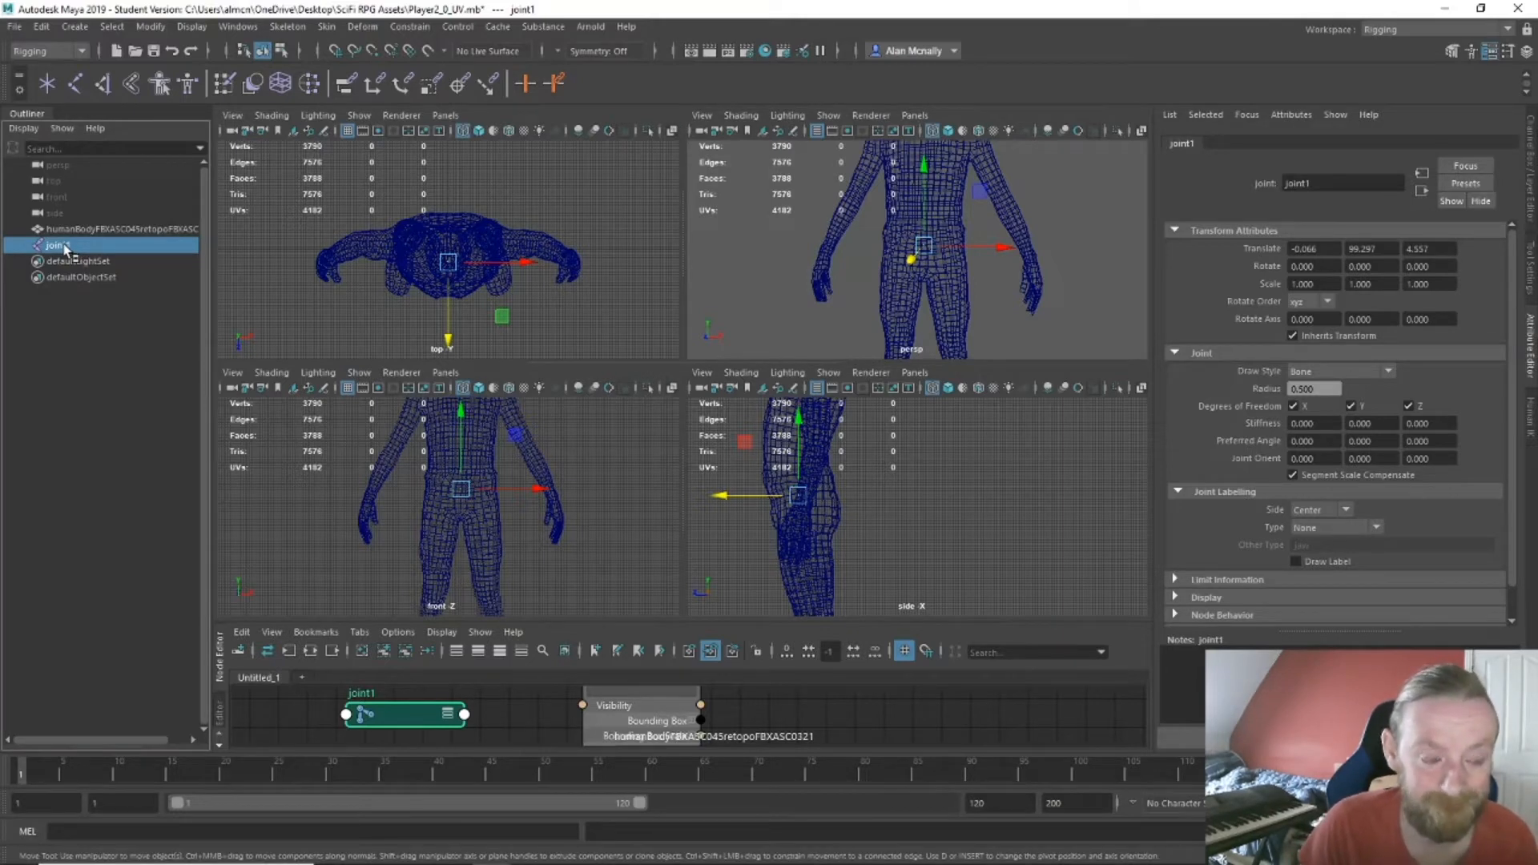
{"action": "double_click", "coordinate": [65, 247]}
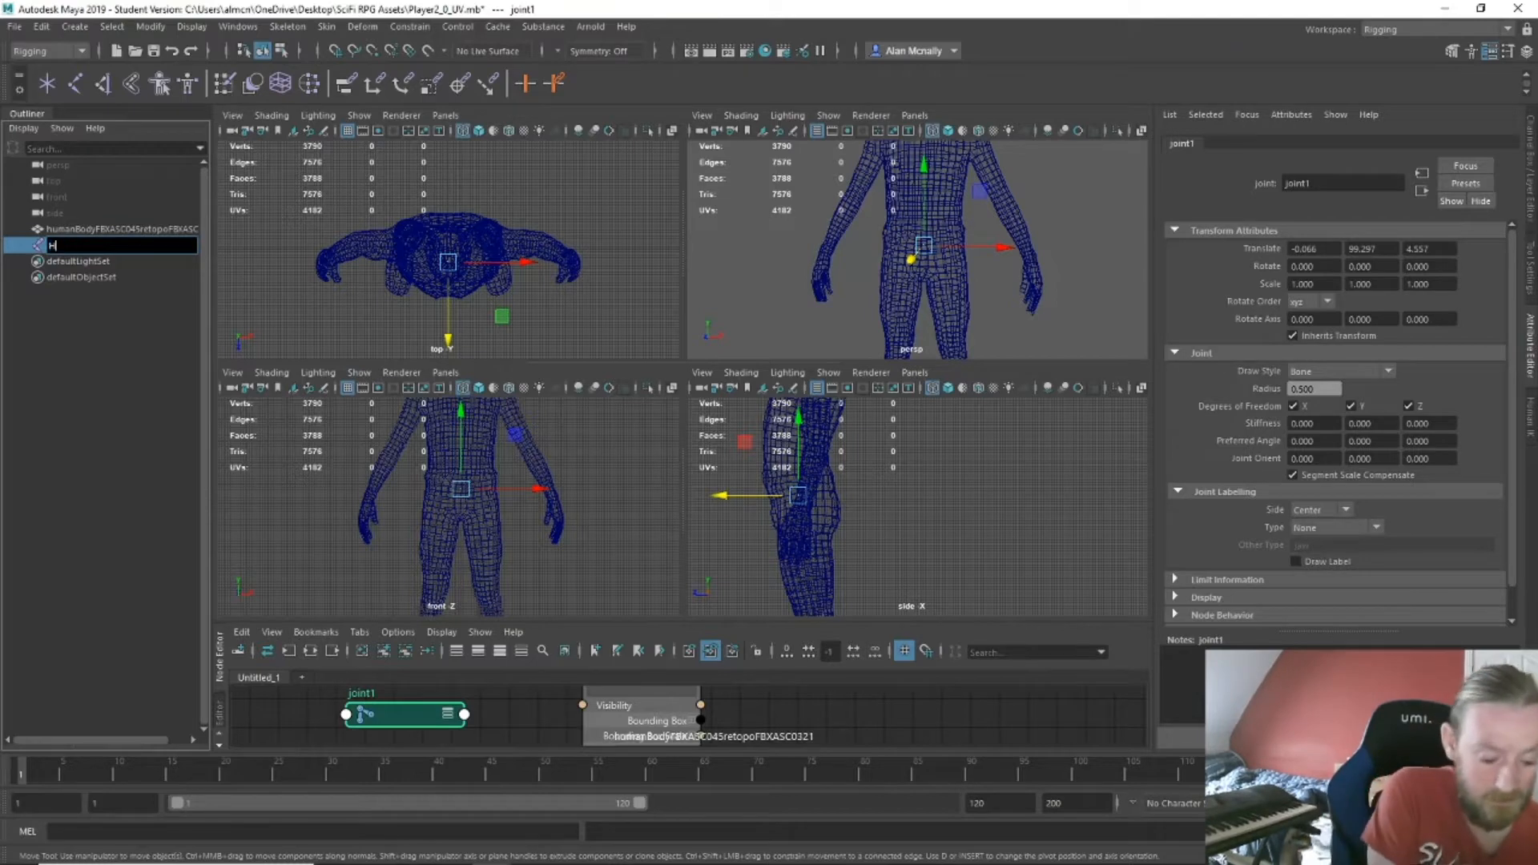
Rename the first spine joint under Hip as Spine1, and select the next joint in the chain.
{"action": "type", "text": "Sp"}
{"action": "type", "text": "ine"}
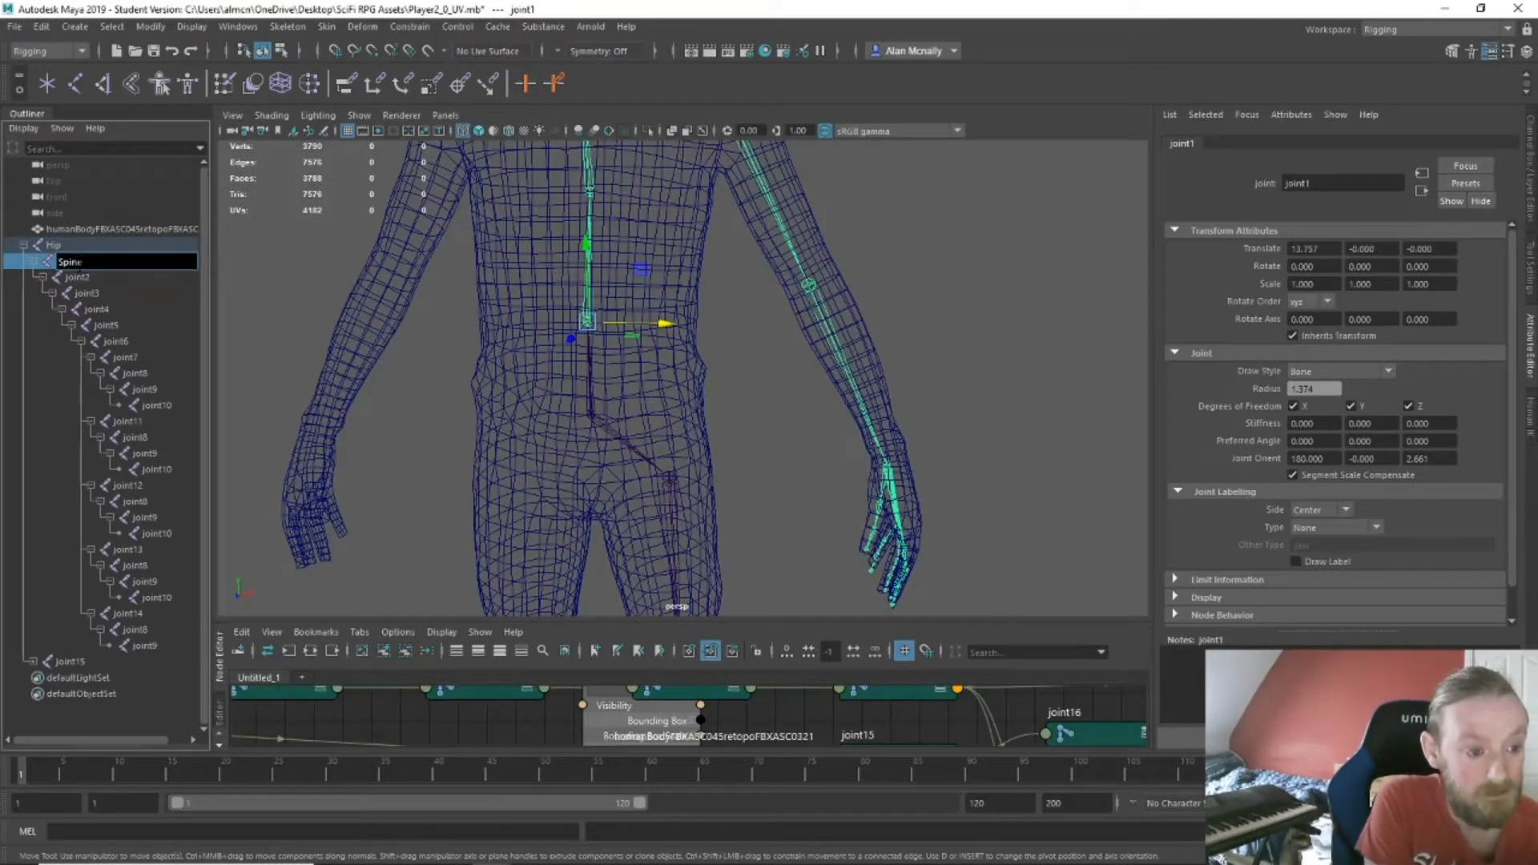
{"action": "type", "text": "1"}
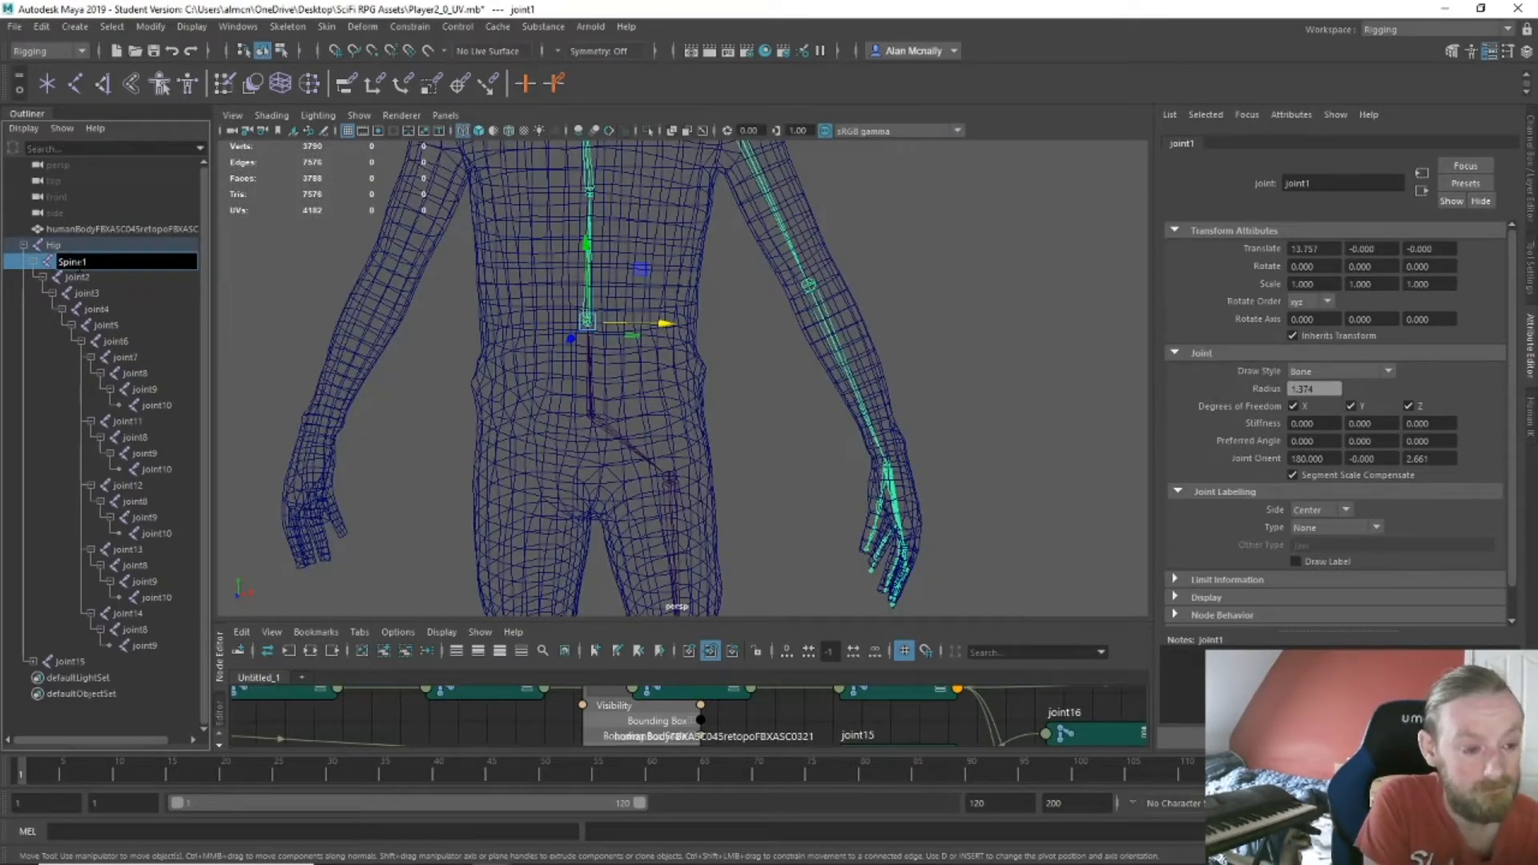
{"action": "key", "text": "Return"}
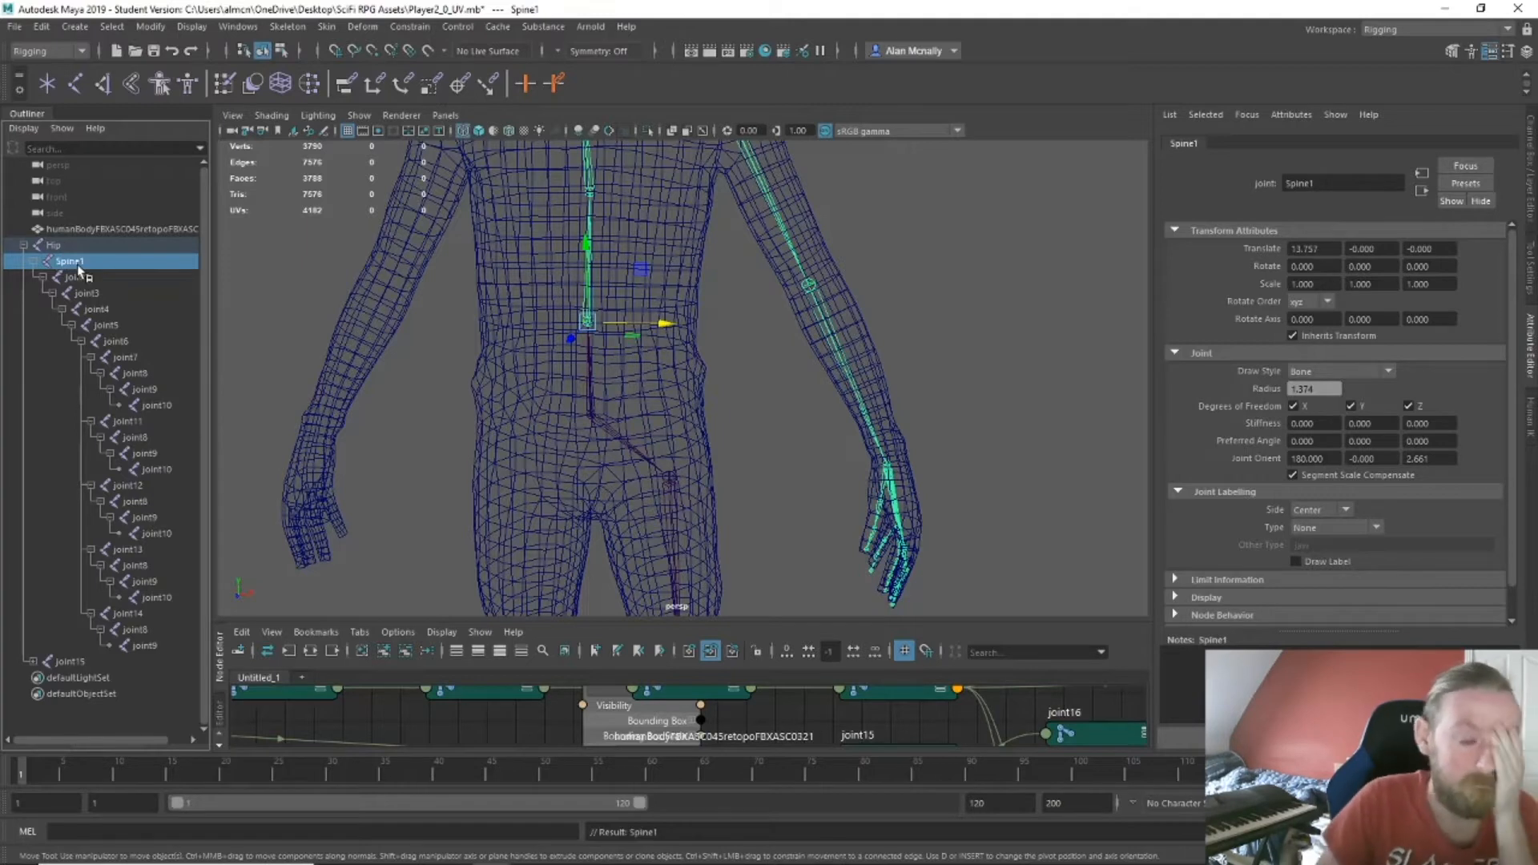
{"action": "left_click", "coordinate": [93, 279]}
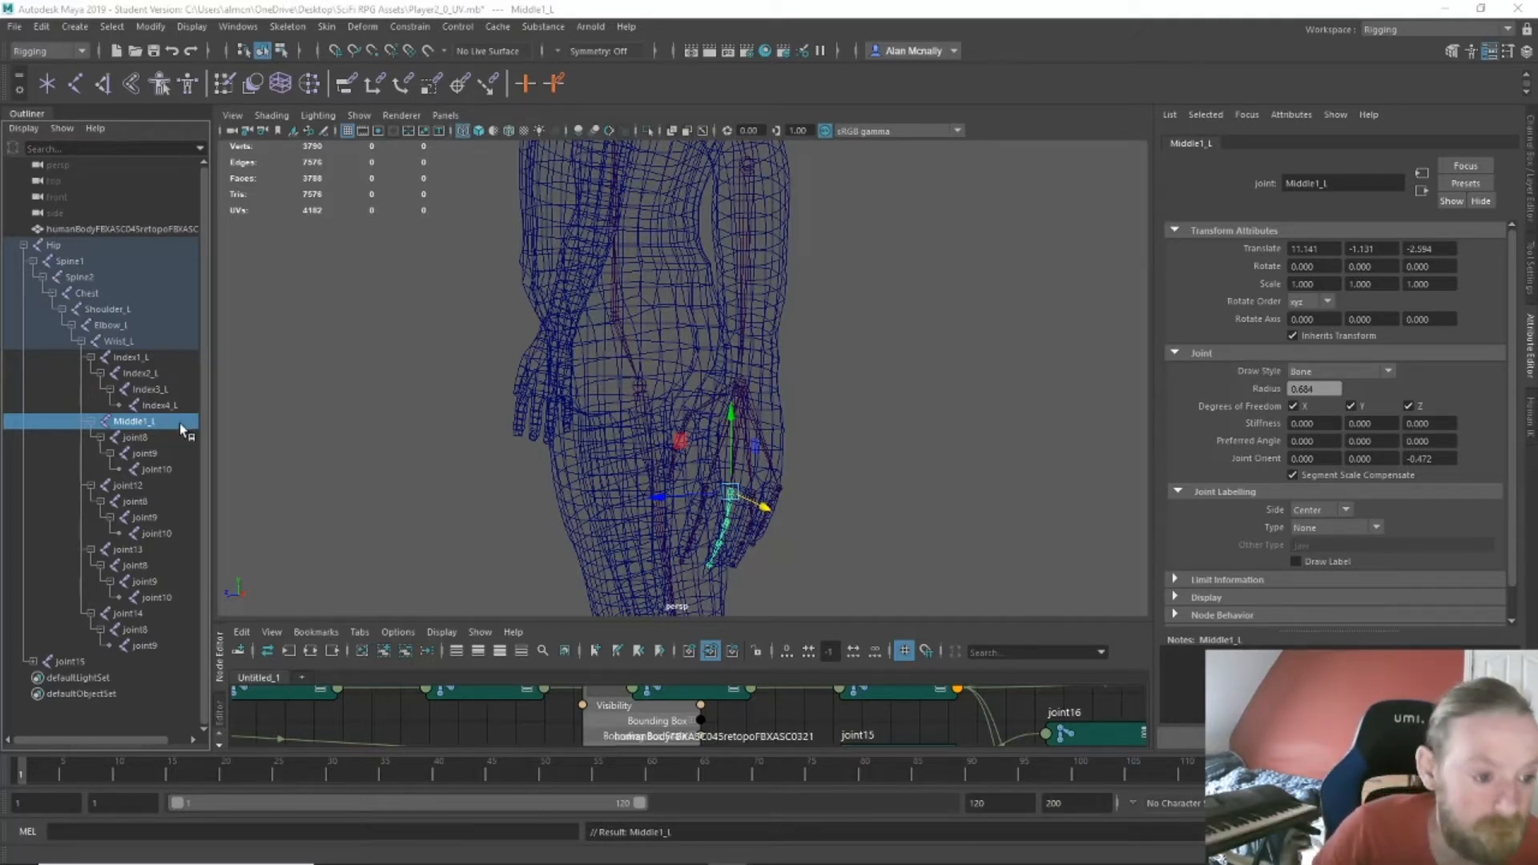
Rename the second and third joints of the left middle finger as Middle2_L and Middle3_L.
{"action": "double_click", "coordinate": [137, 438]}
{"action": "type", "text": "Midd"}
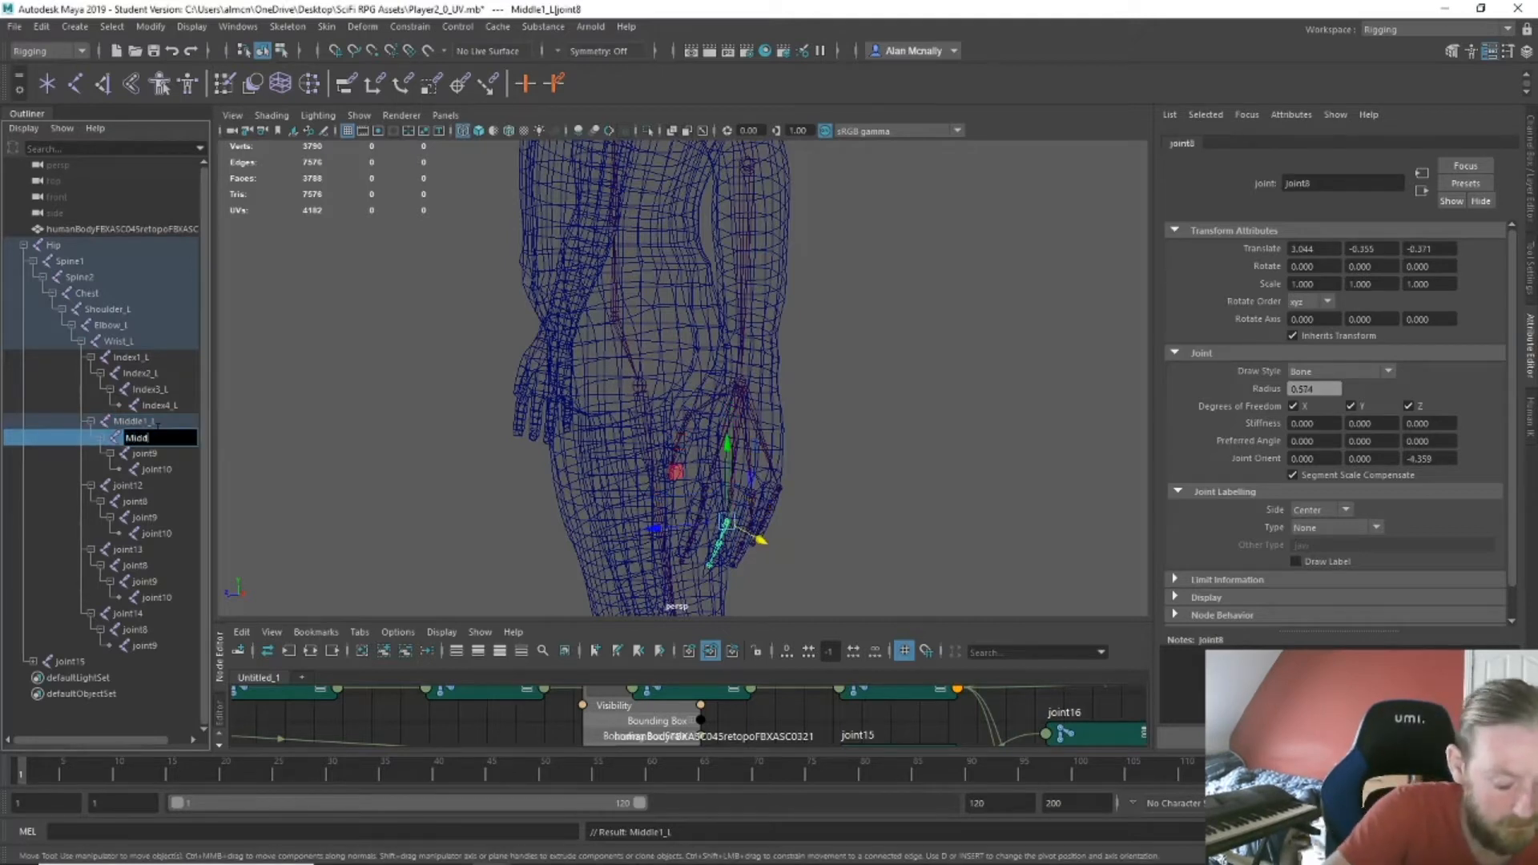
{"action": "type", "text": "le2_L"}
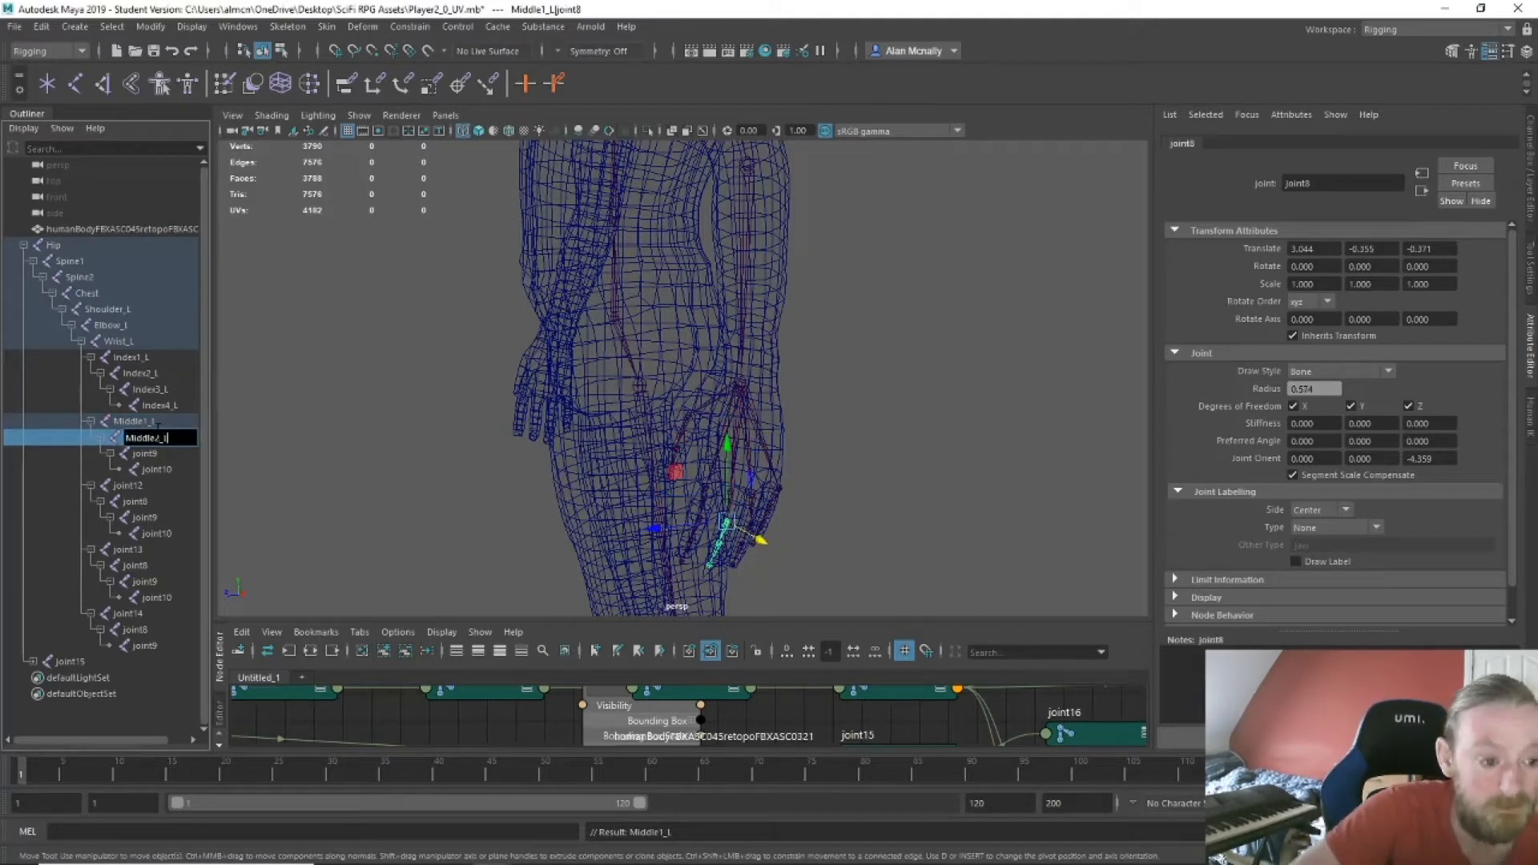
{"action": "key", "text": "Return"}
{"action": "double_click", "coordinate": [146, 454]}
{"action": "type", "text": "M"}
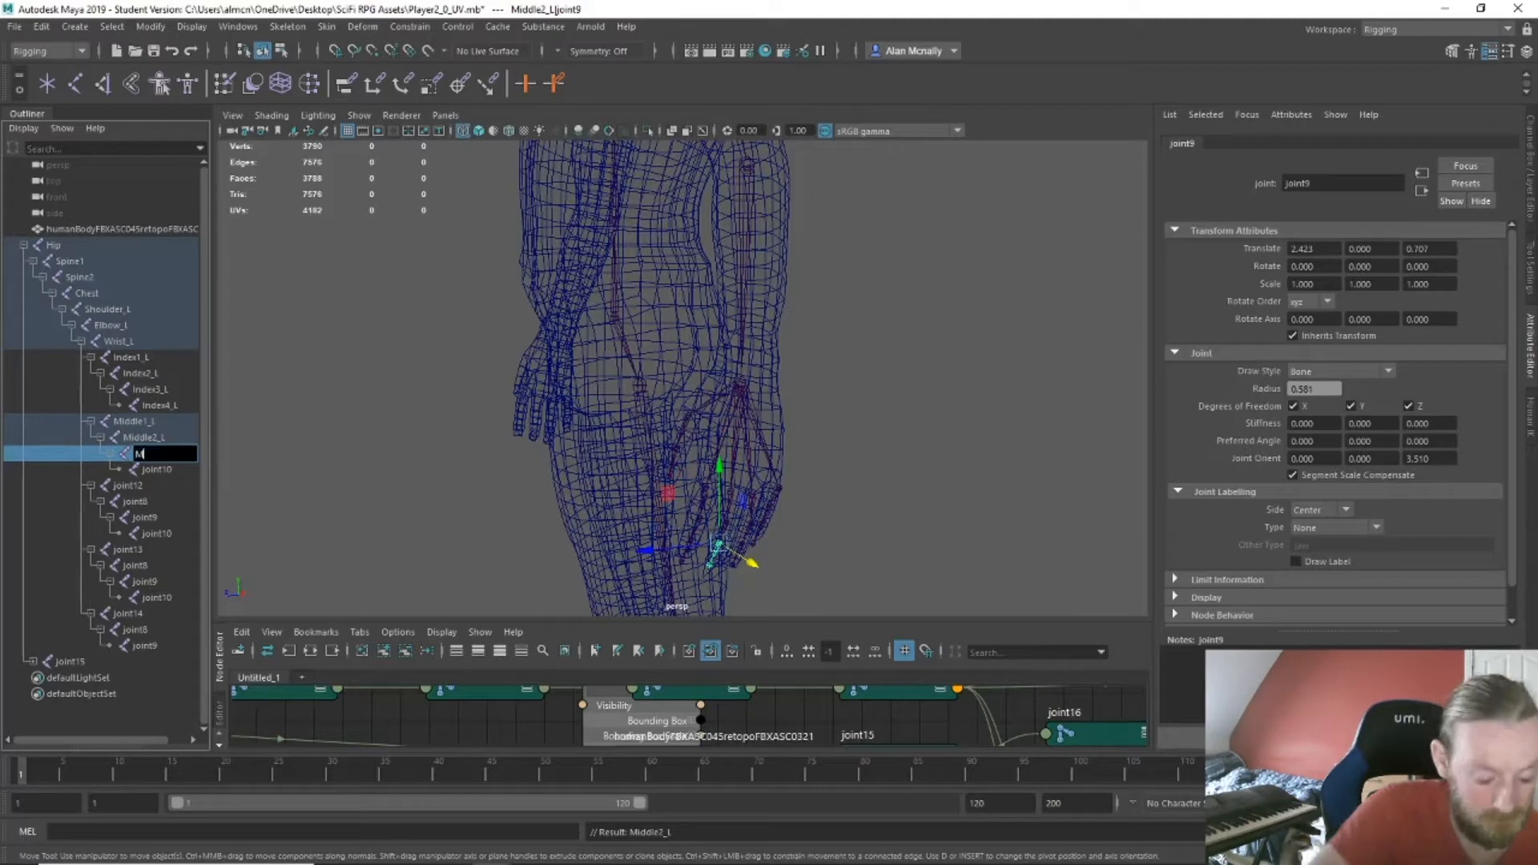
{"action": "type", "text": "iddle3"}
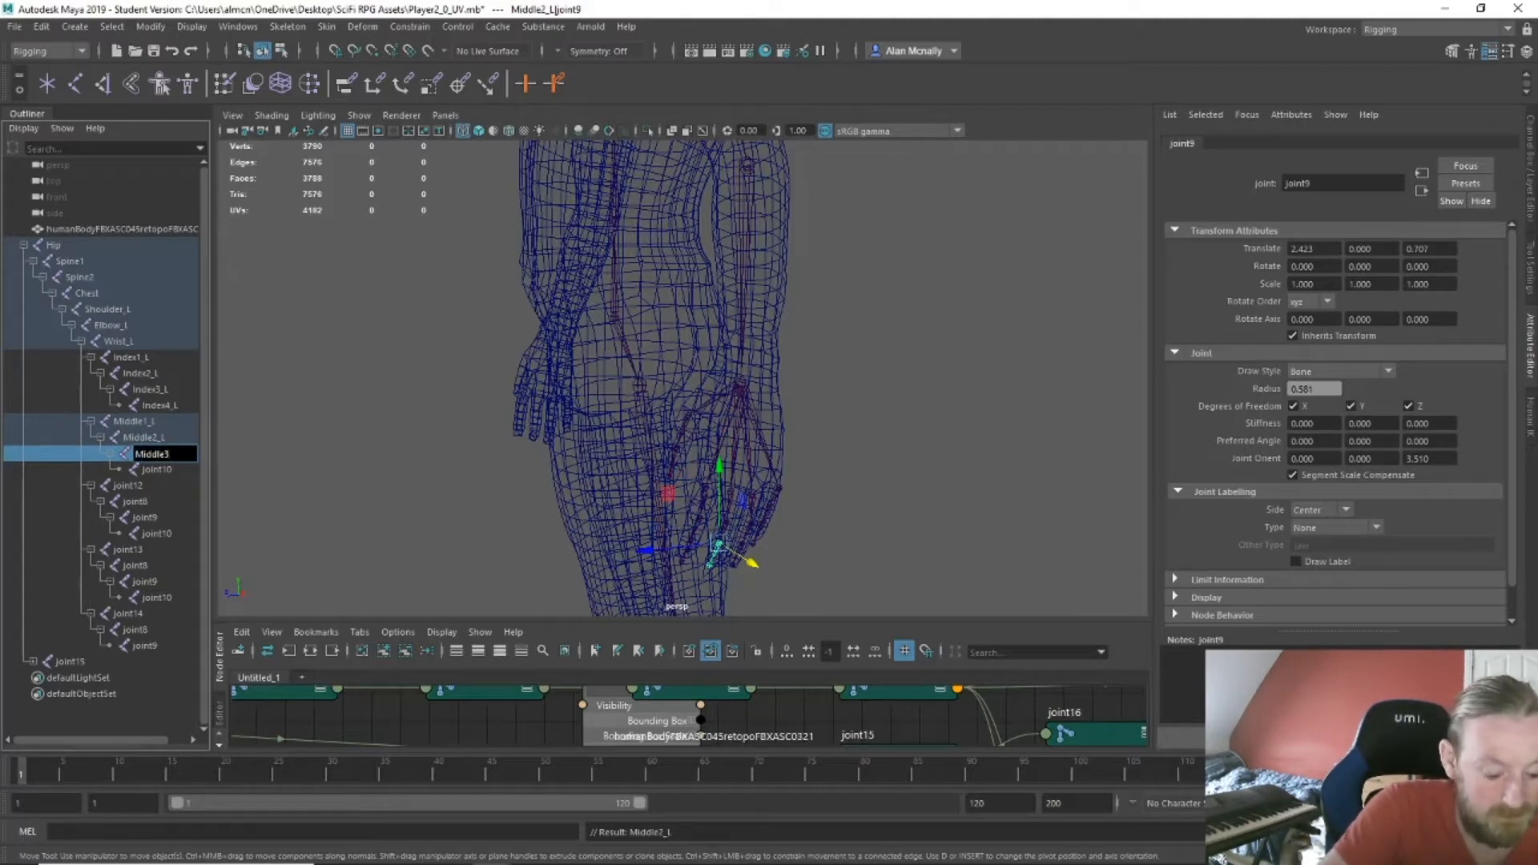
{"action": "type", "text": "_L"}
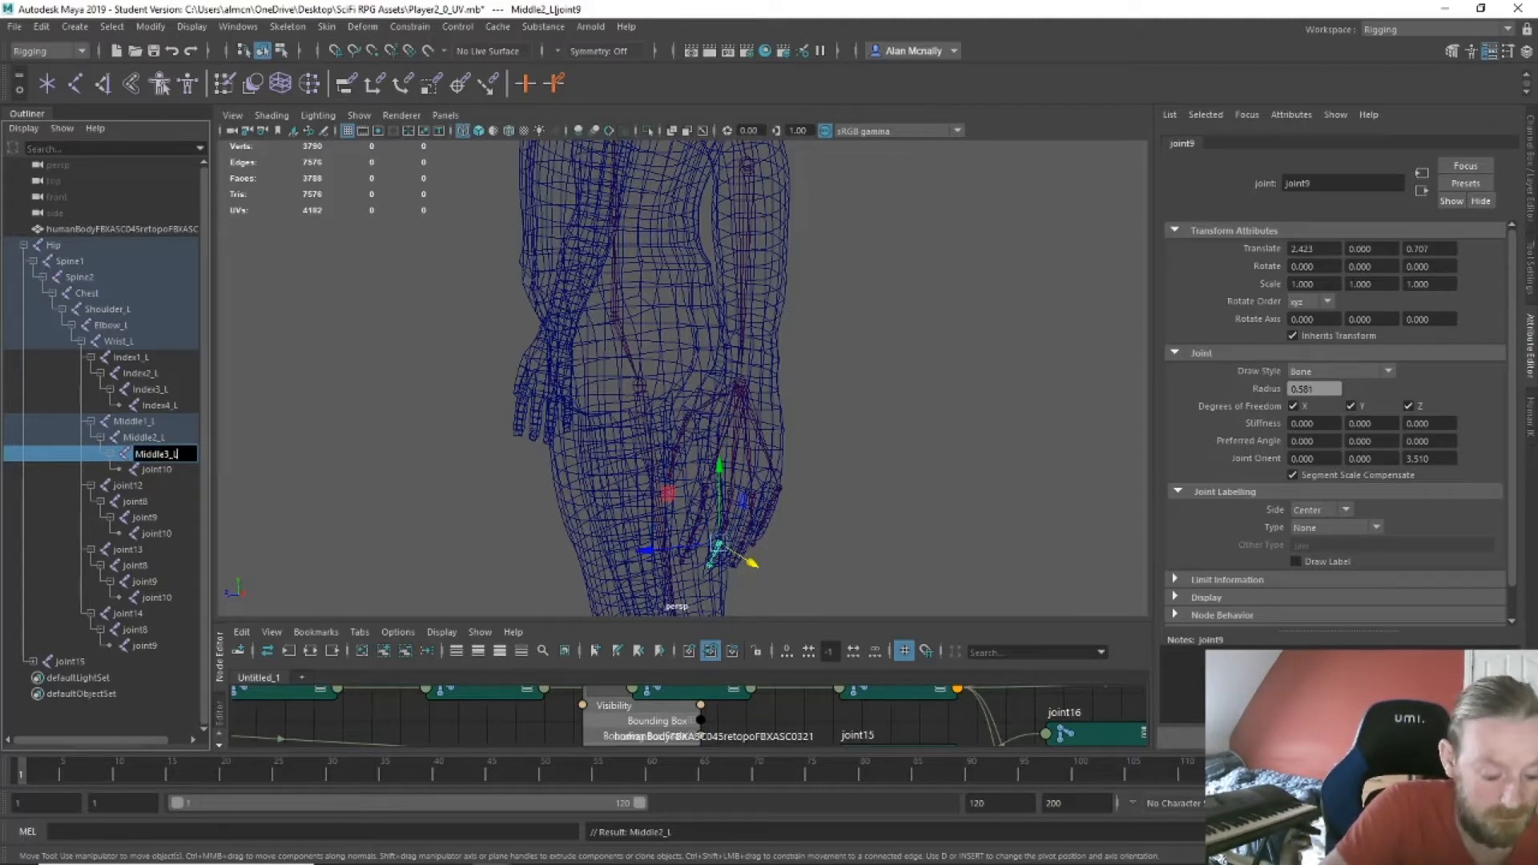
{"action": "key", "text": "Return"}
Rename the end joint of the left middle finger as Middle4_L.
{"action": "double_click", "coordinate": [157, 469]}
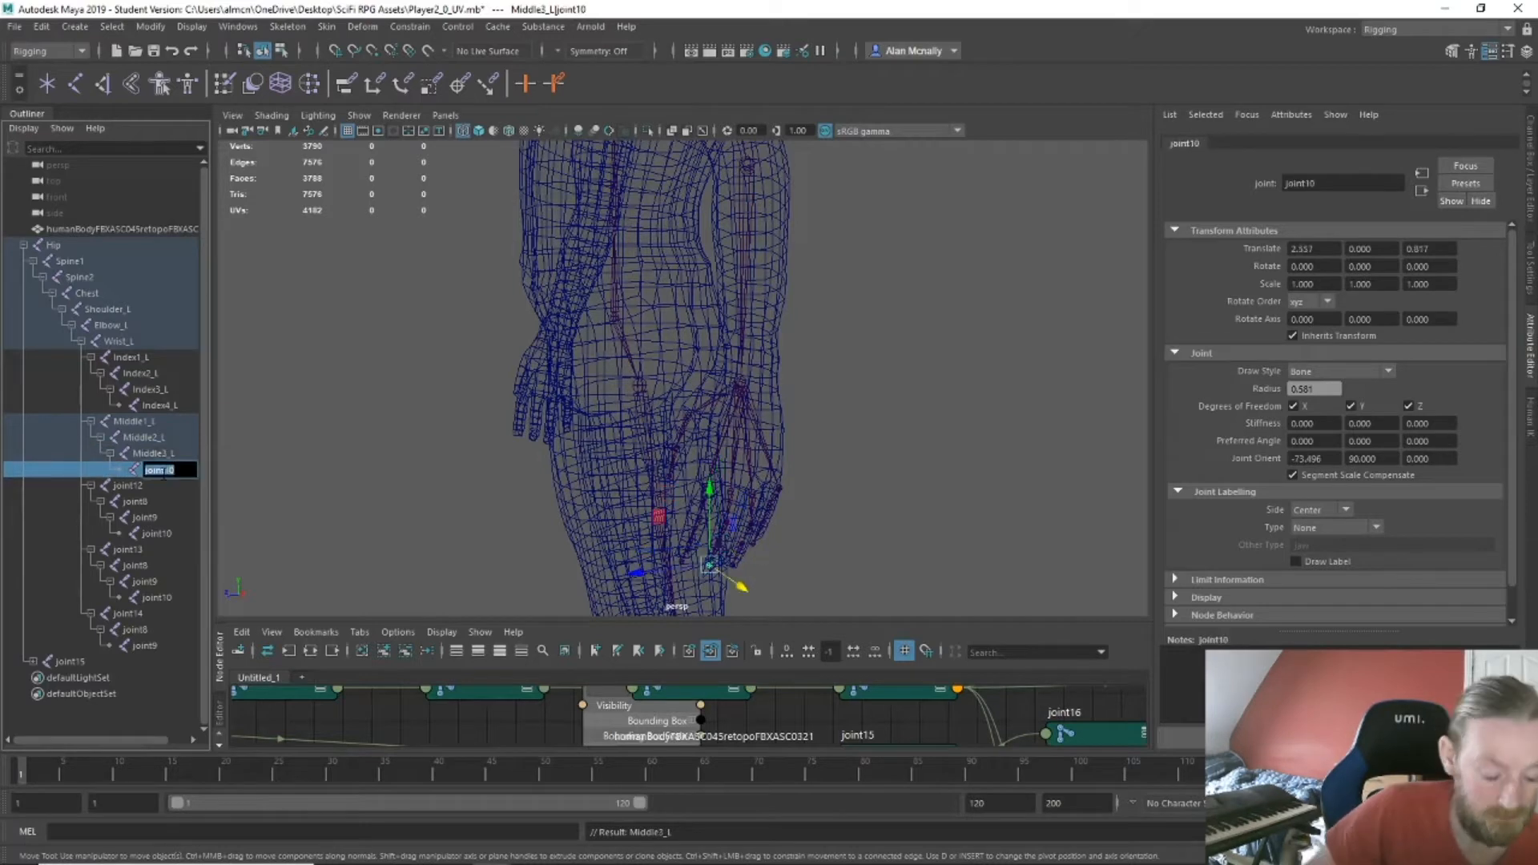
{"action": "type", "text": "Middle4"}
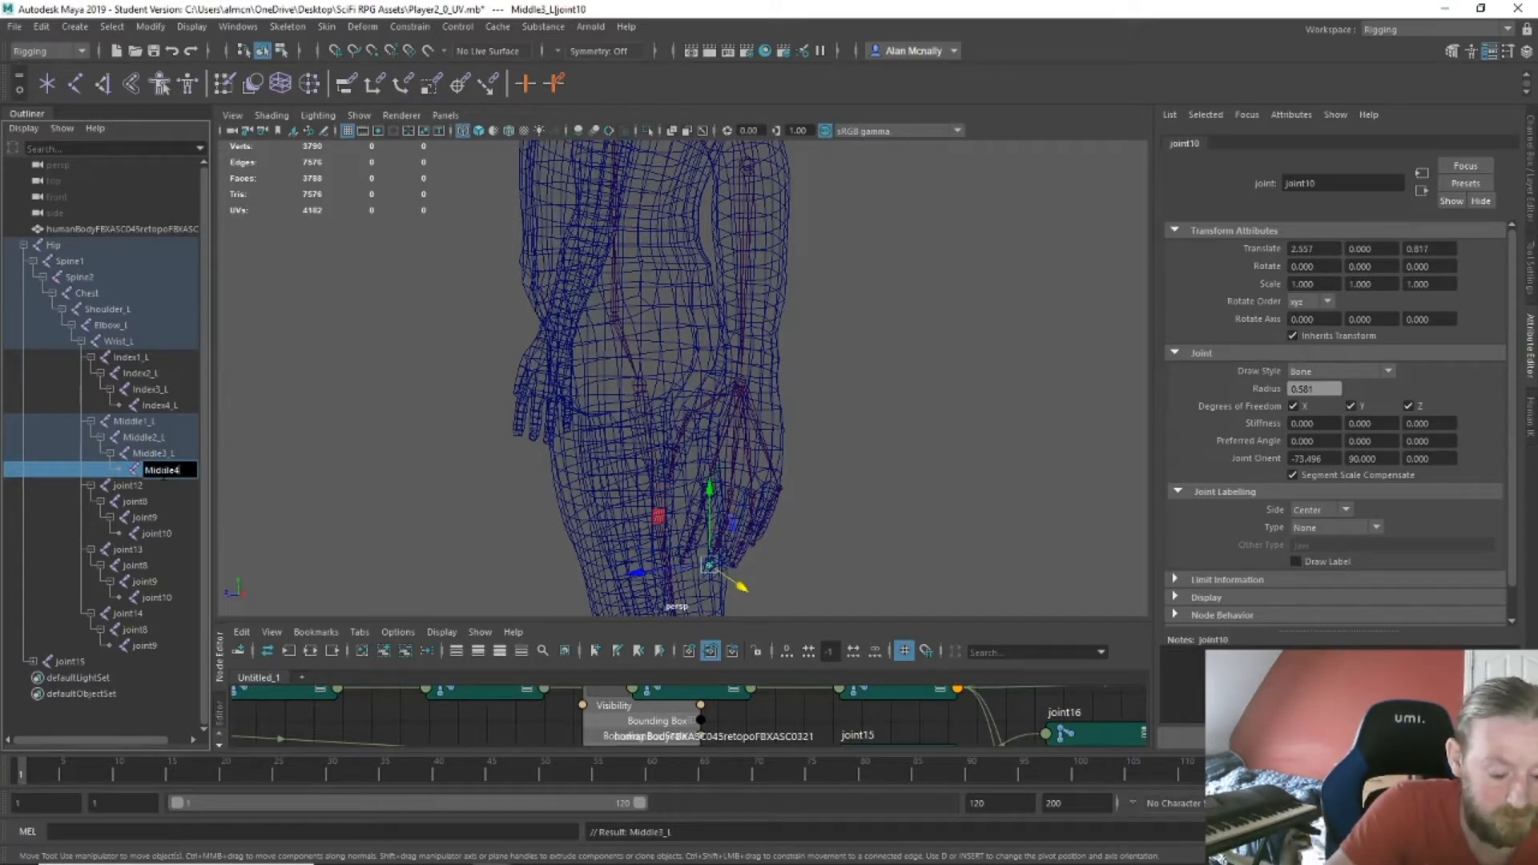
{"action": "type", "text": "_L"}
{"action": "key", "text": "Return"}
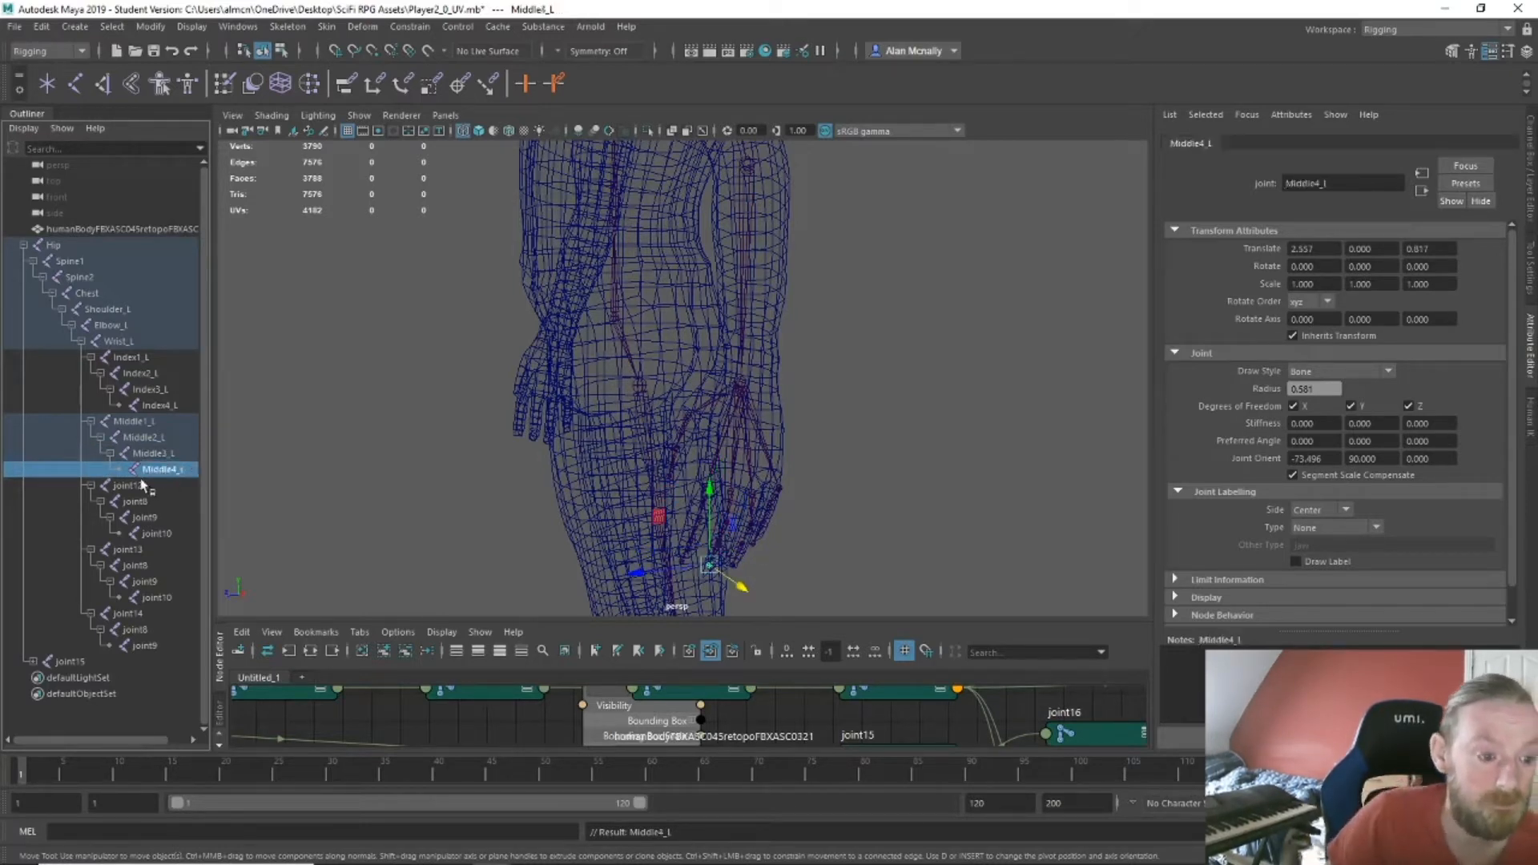
Rename the first two joints of the left ring finger as Ring1_L and Ring2_L.
{"action": "left_click", "coordinate": [126, 485]}
{"action": "double_click", "coordinate": [140, 485]}
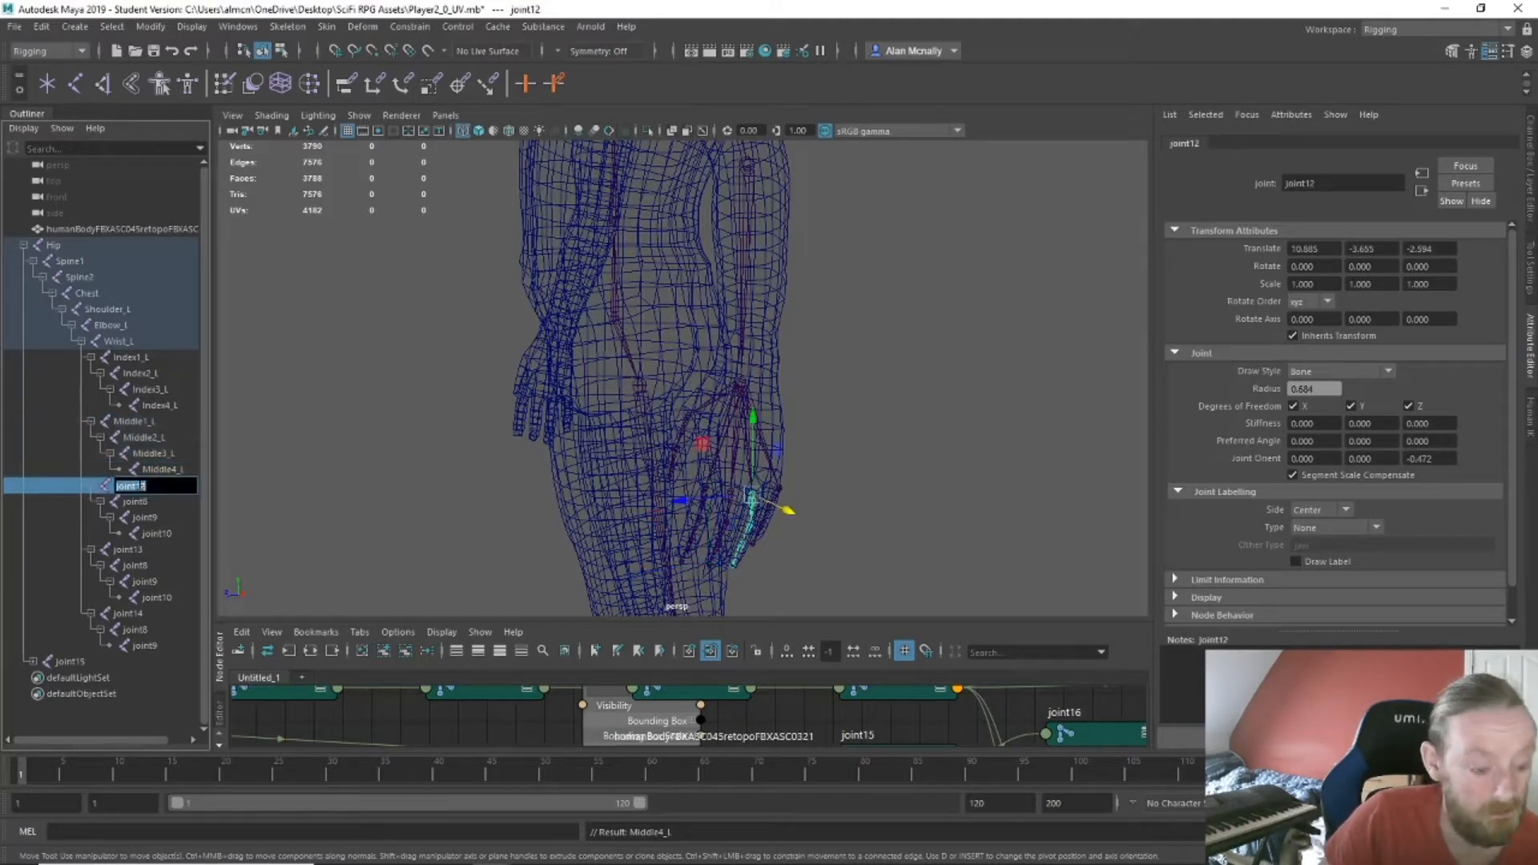
{"action": "type", "text": "Ring"}
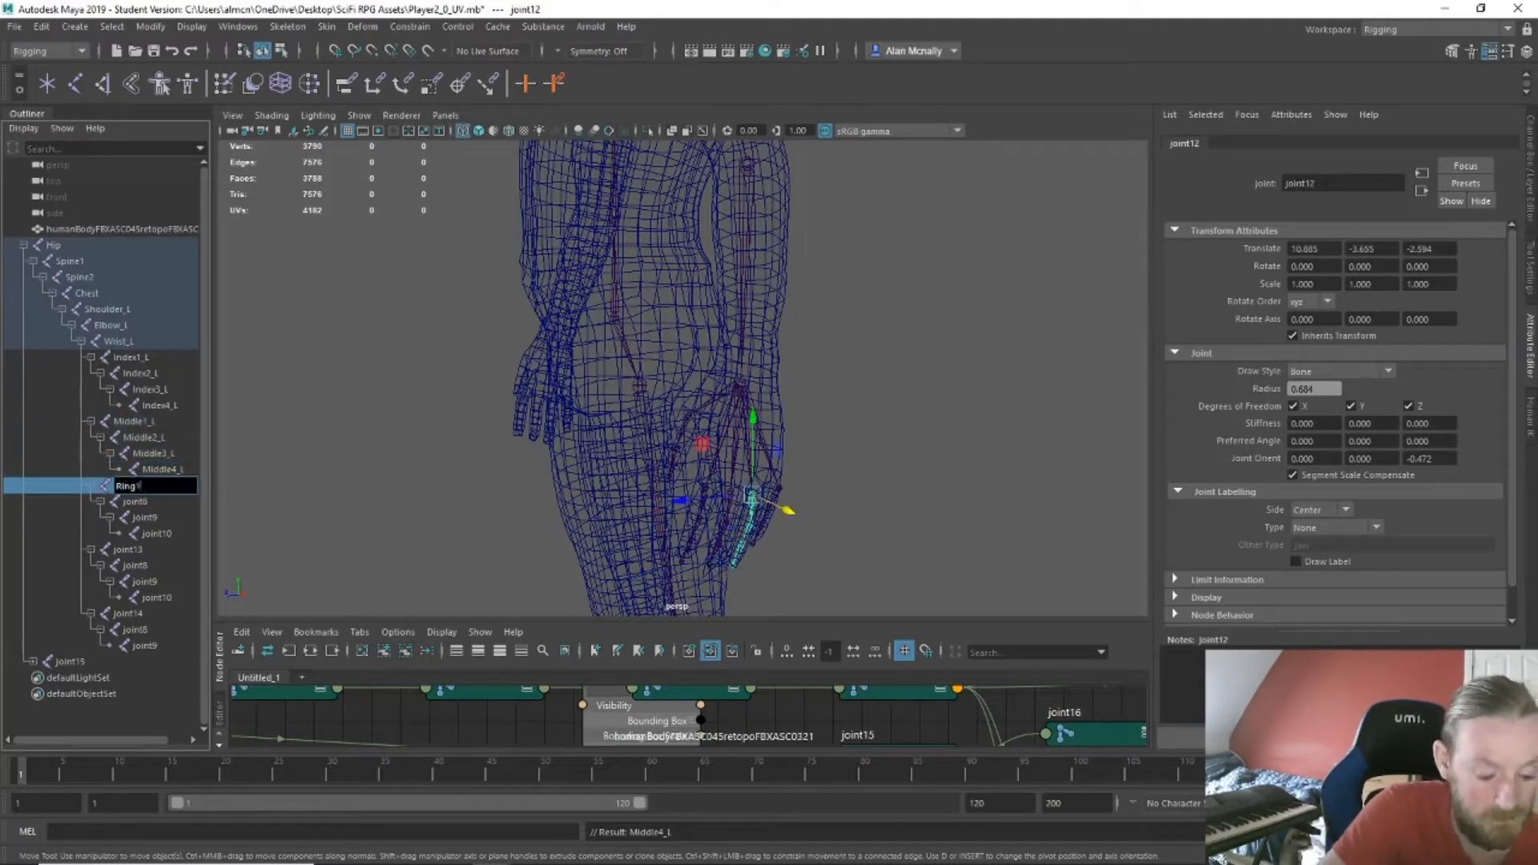
{"action": "type", "text": "1_L"}
{"action": "key", "text": "Return"}
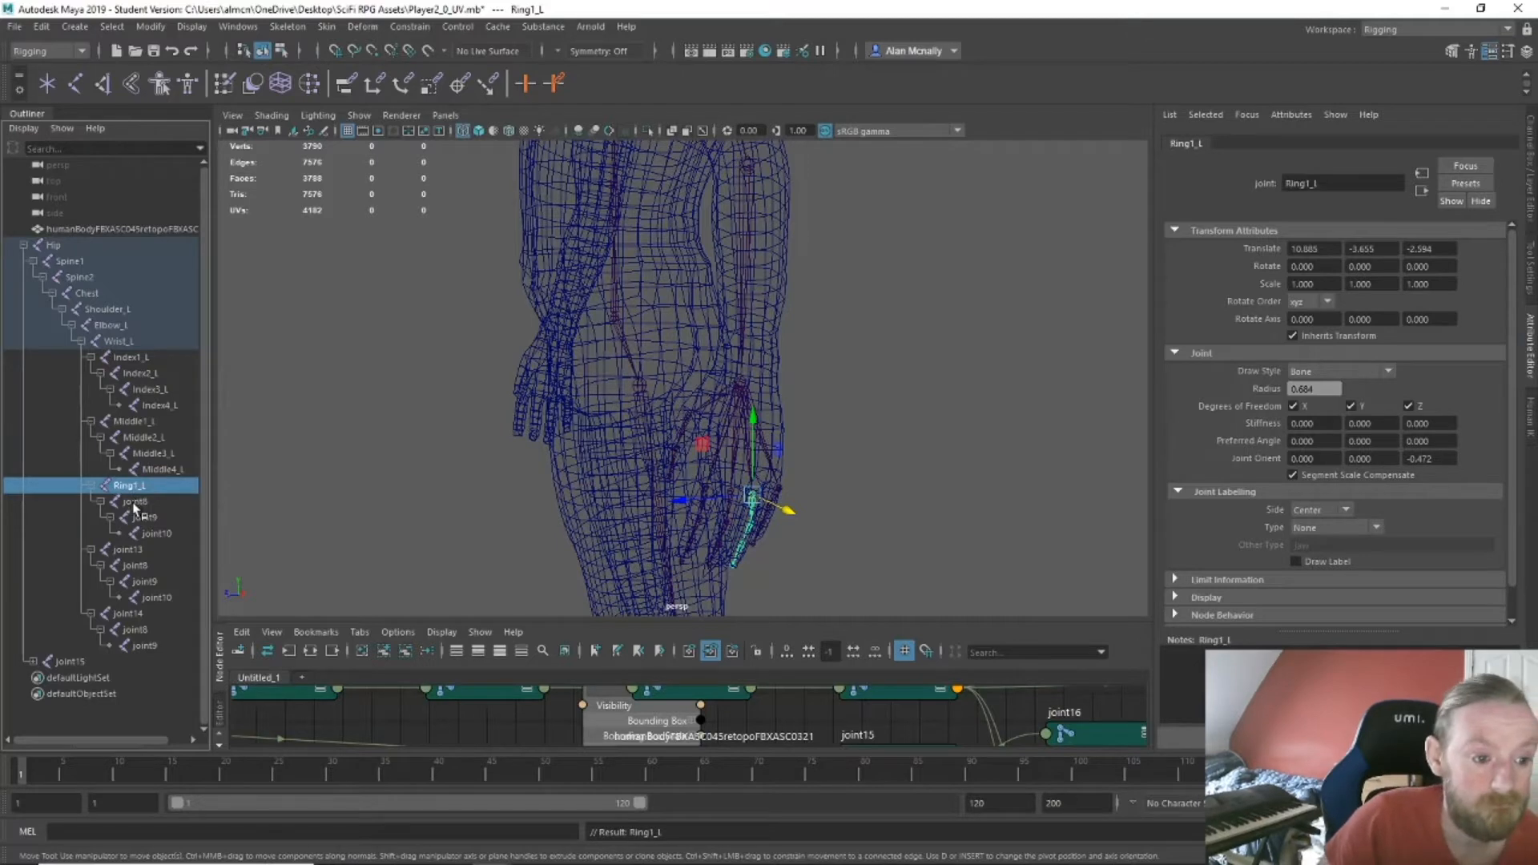
{"action": "double_click", "coordinate": [135, 503]}
{"action": "type", "text": "Ring2"}
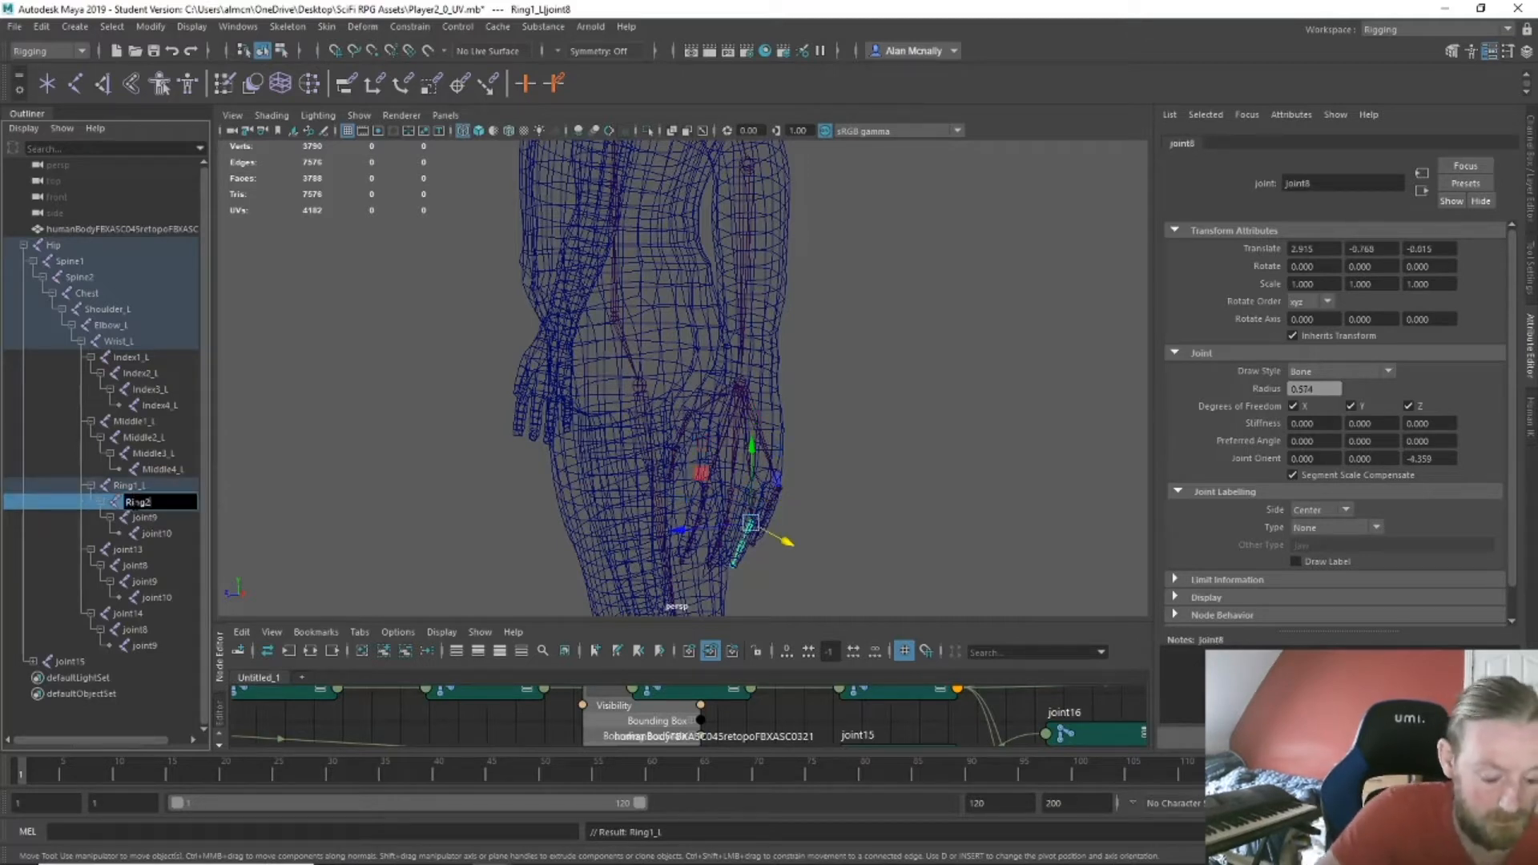
{"action": "type", "text": "_L"}
{"action": "key", "text": "Return"}
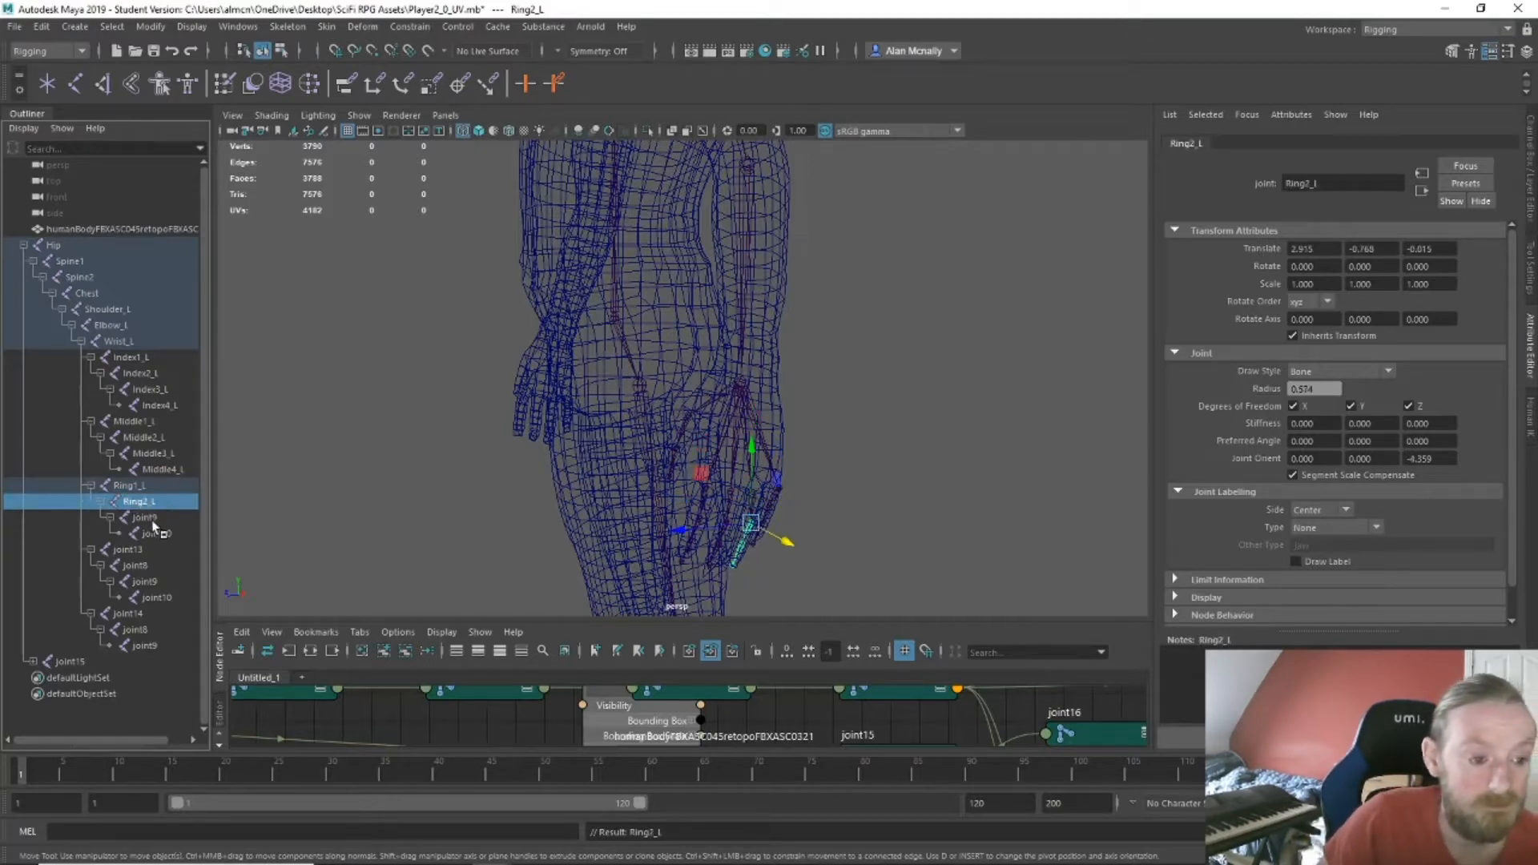
Rename the last two joints of the left ring finger as Ring3_L and Ring4_L.
{"action": "double_click", "coordinate": [144, 517]}
{"action": "type", "text": "Rin"}
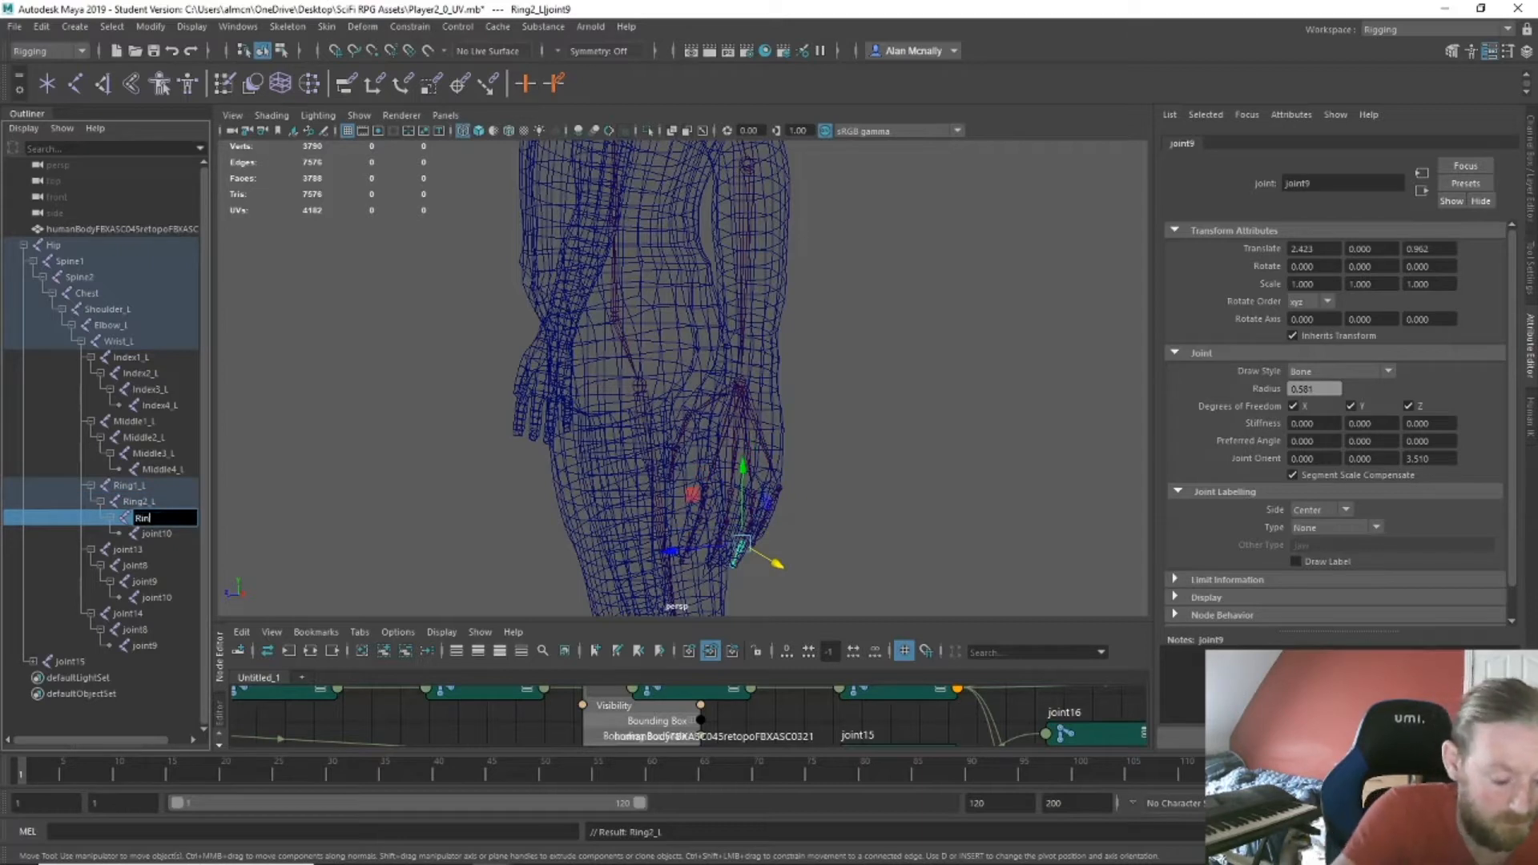
{"action": "type", "text": "g3_L"}
{"action": "key", "text": "Return"}
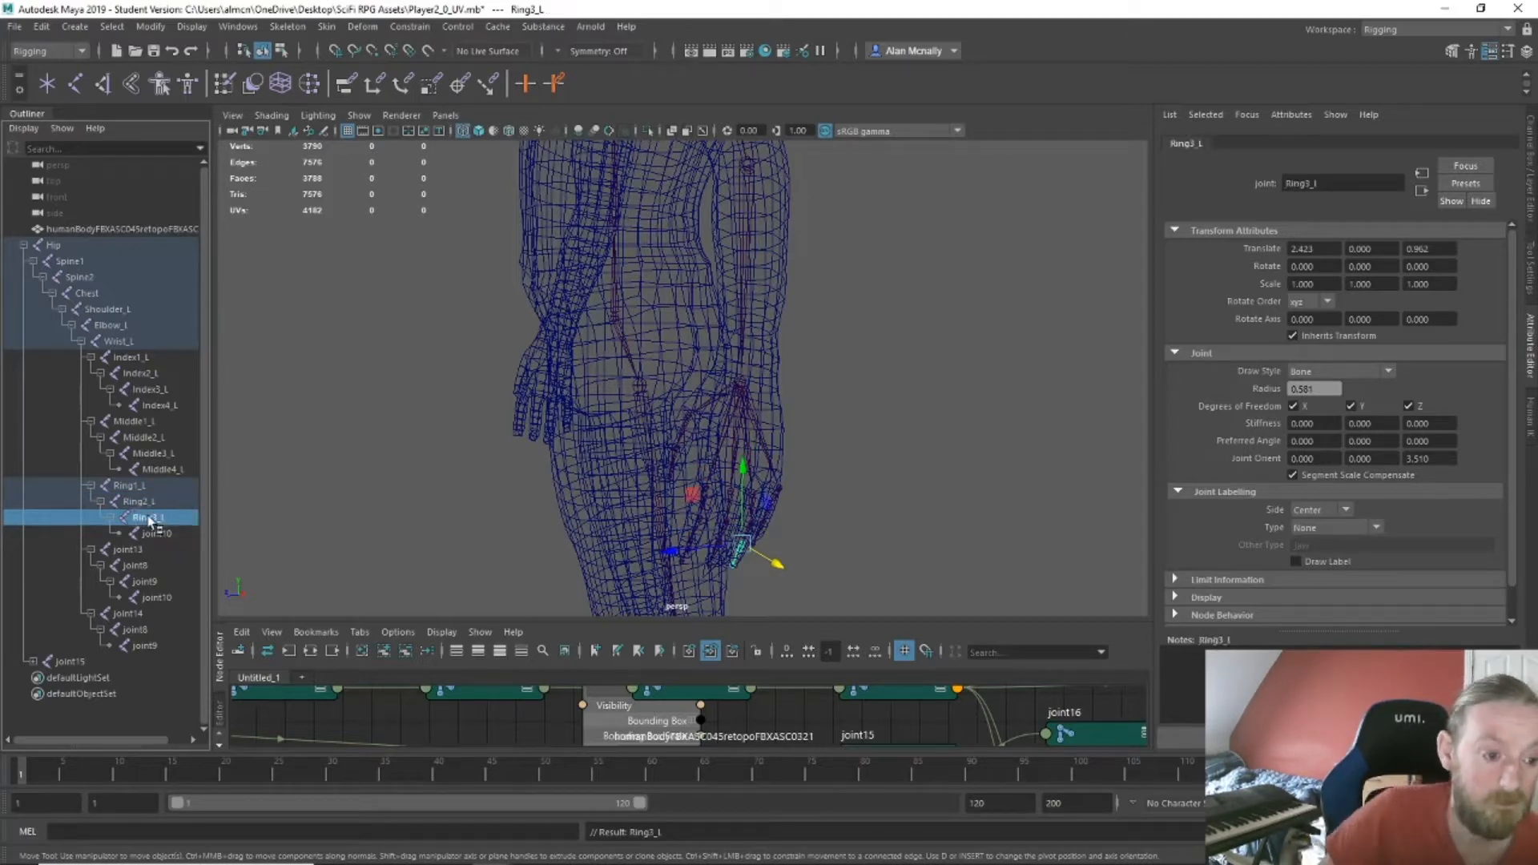
{"action": "double_click", "coordinate": [167, 535]}
{"action": "type", "text": "Rin"}
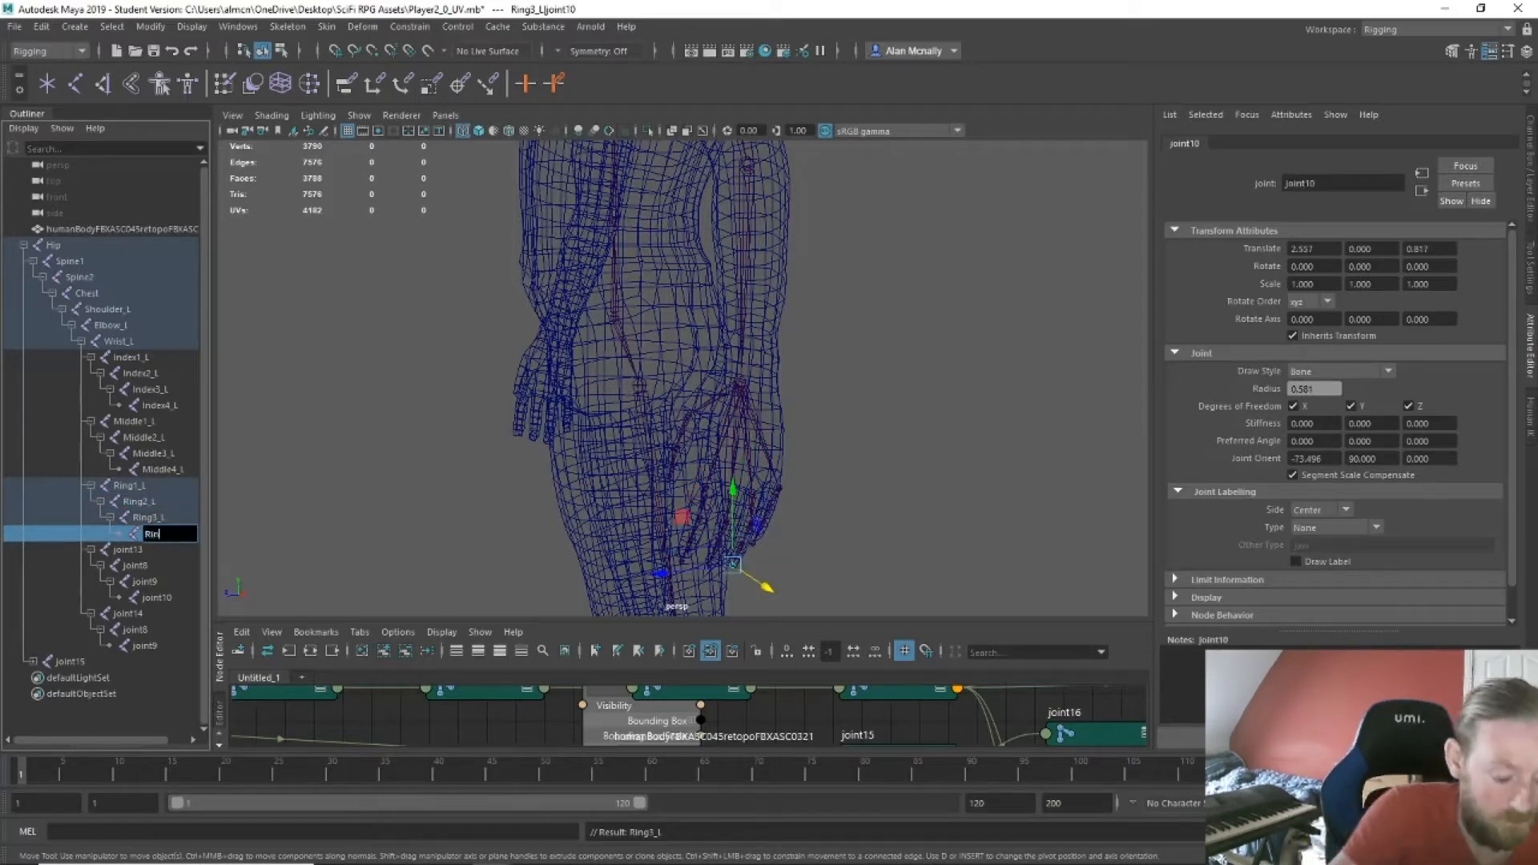
{"action": "type", "text": "g4_L"}
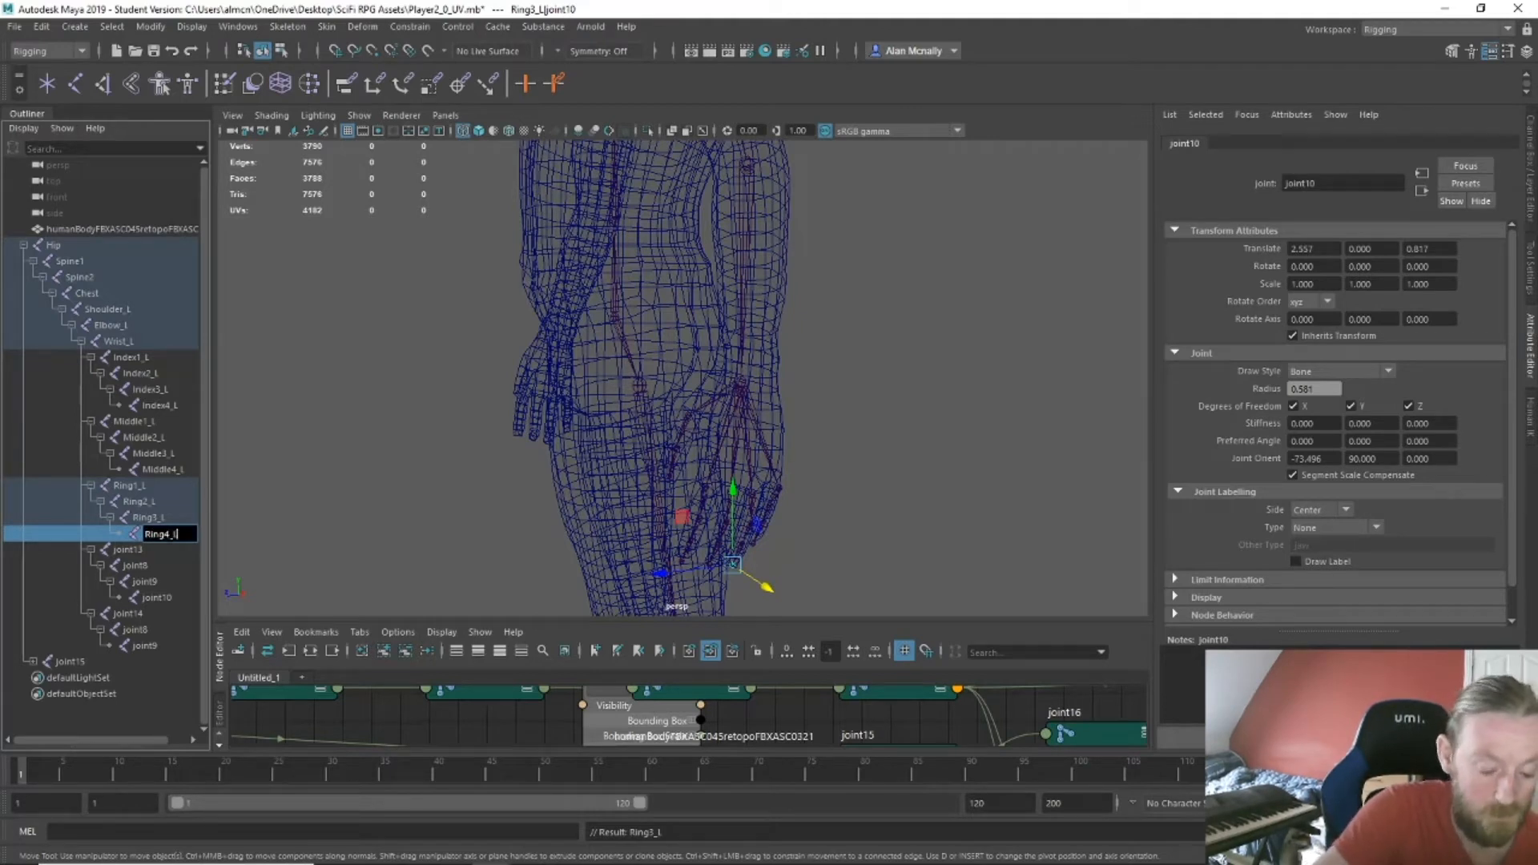
{"action": "key", "text": "Return"}
Rename the base joint of the left little finger as Pinkie1_L.
{"action": "double_click", "coordinate": [140, 552]}
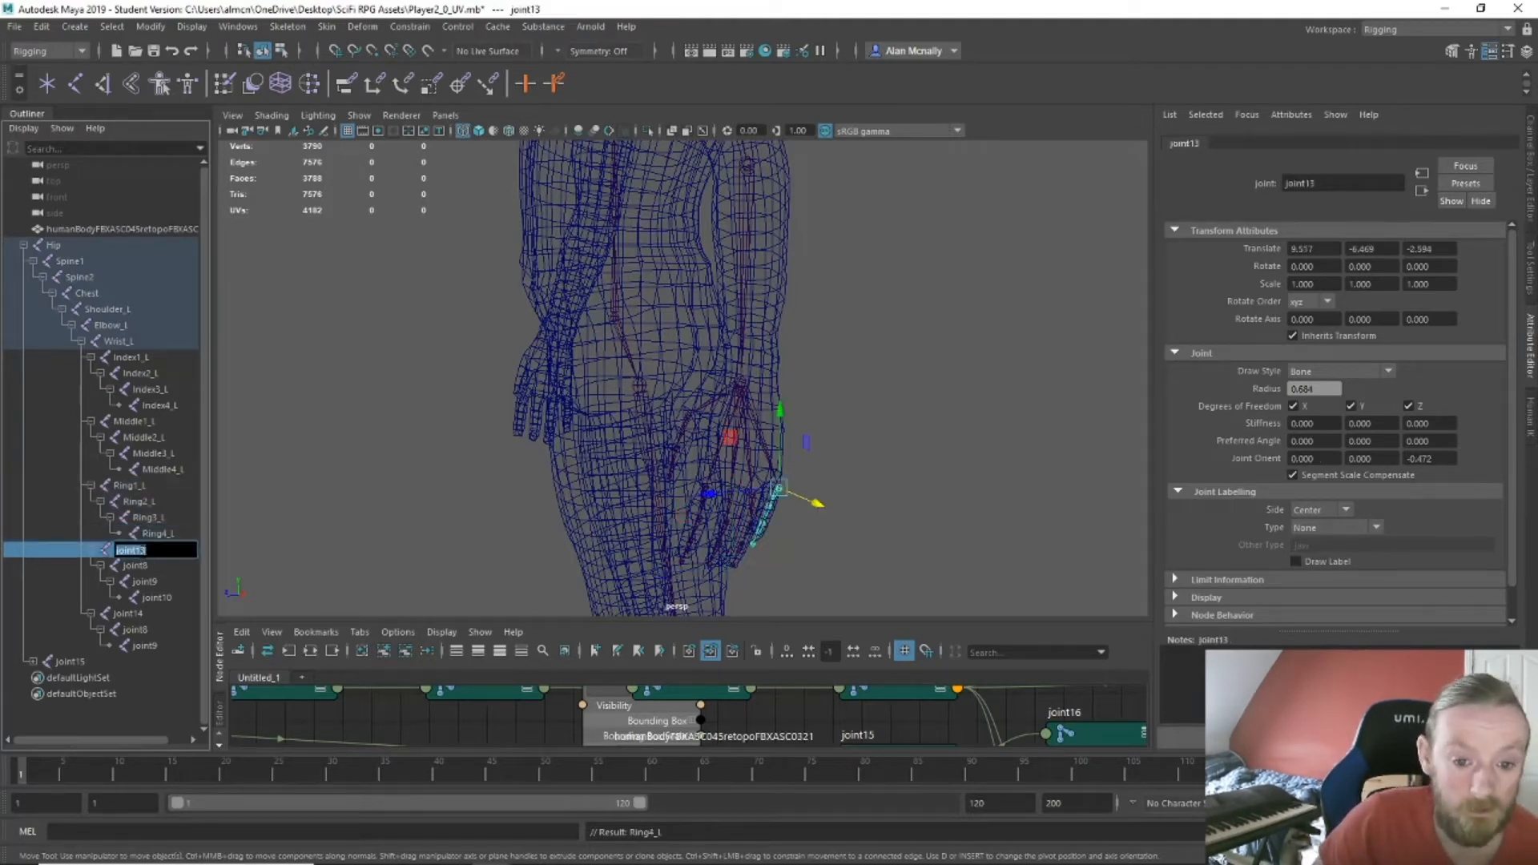
{"action": "type", "text": "Pink"}
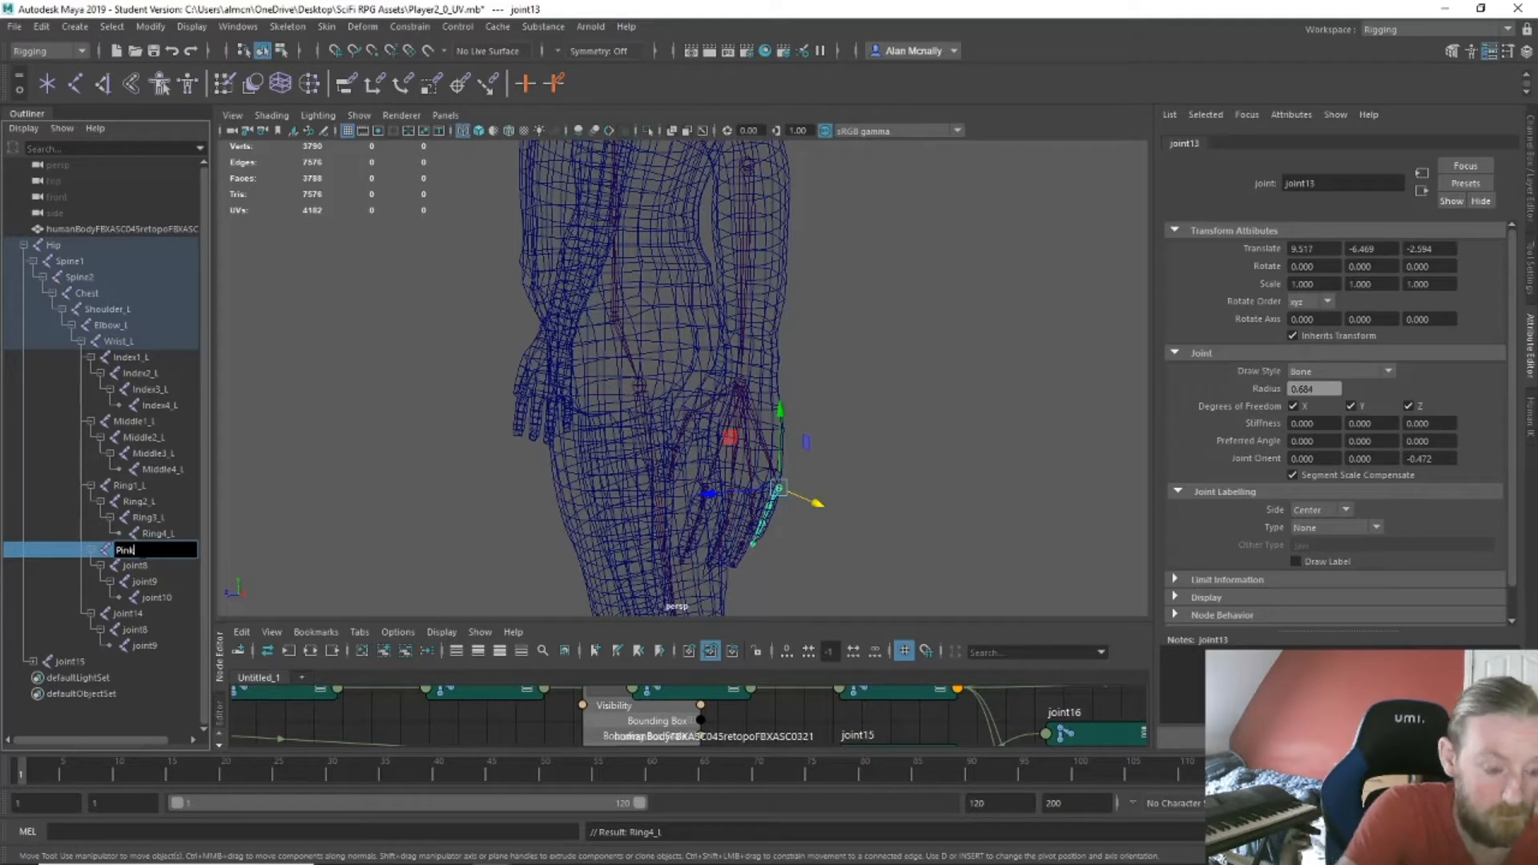
{"action": "type", "text": "ie1_L"}
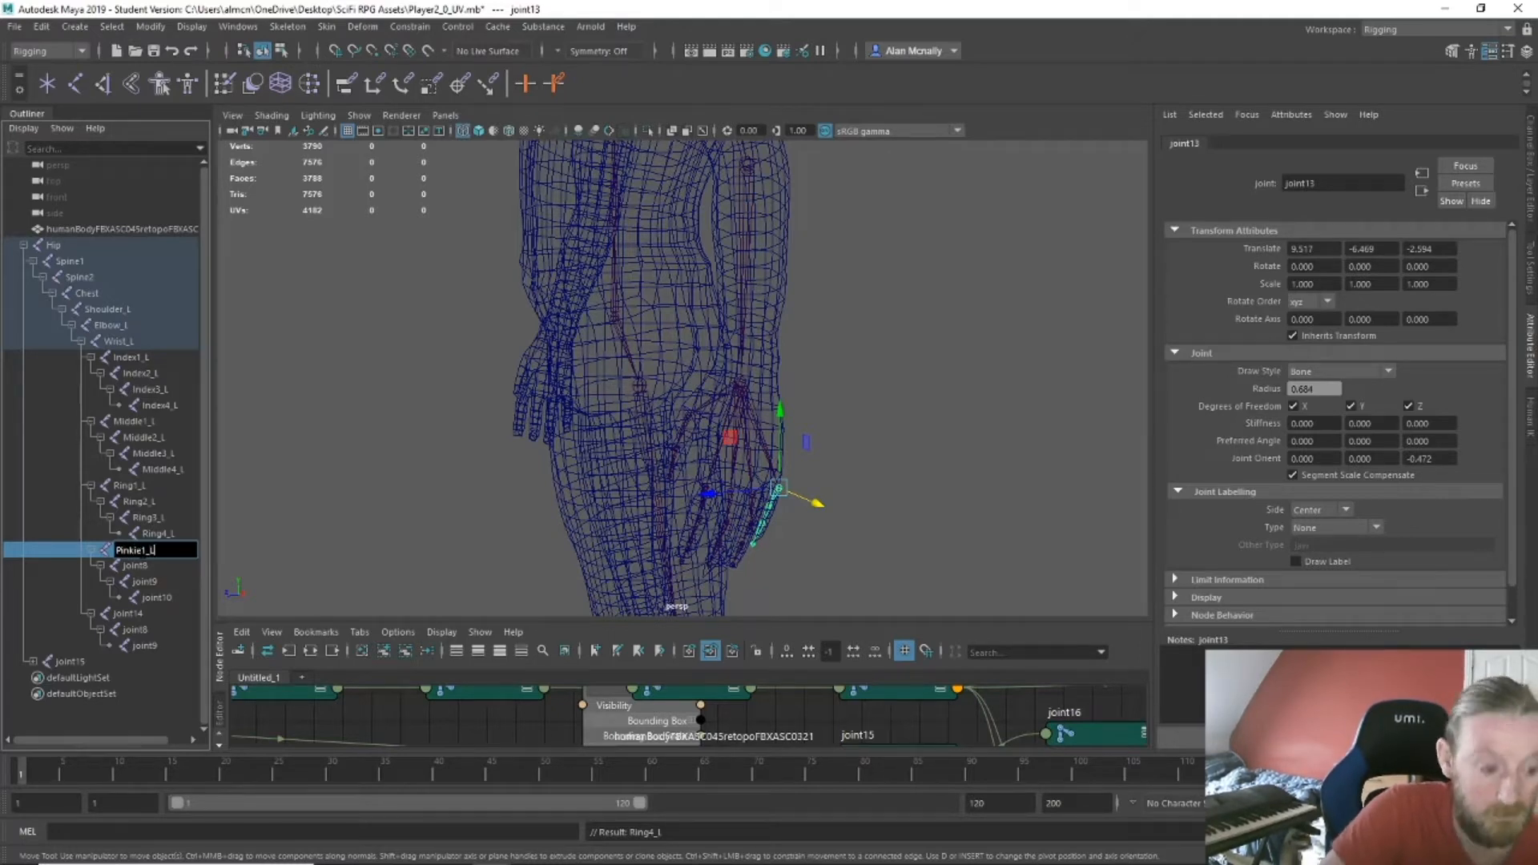
{"action": "key", "text": "Return"}
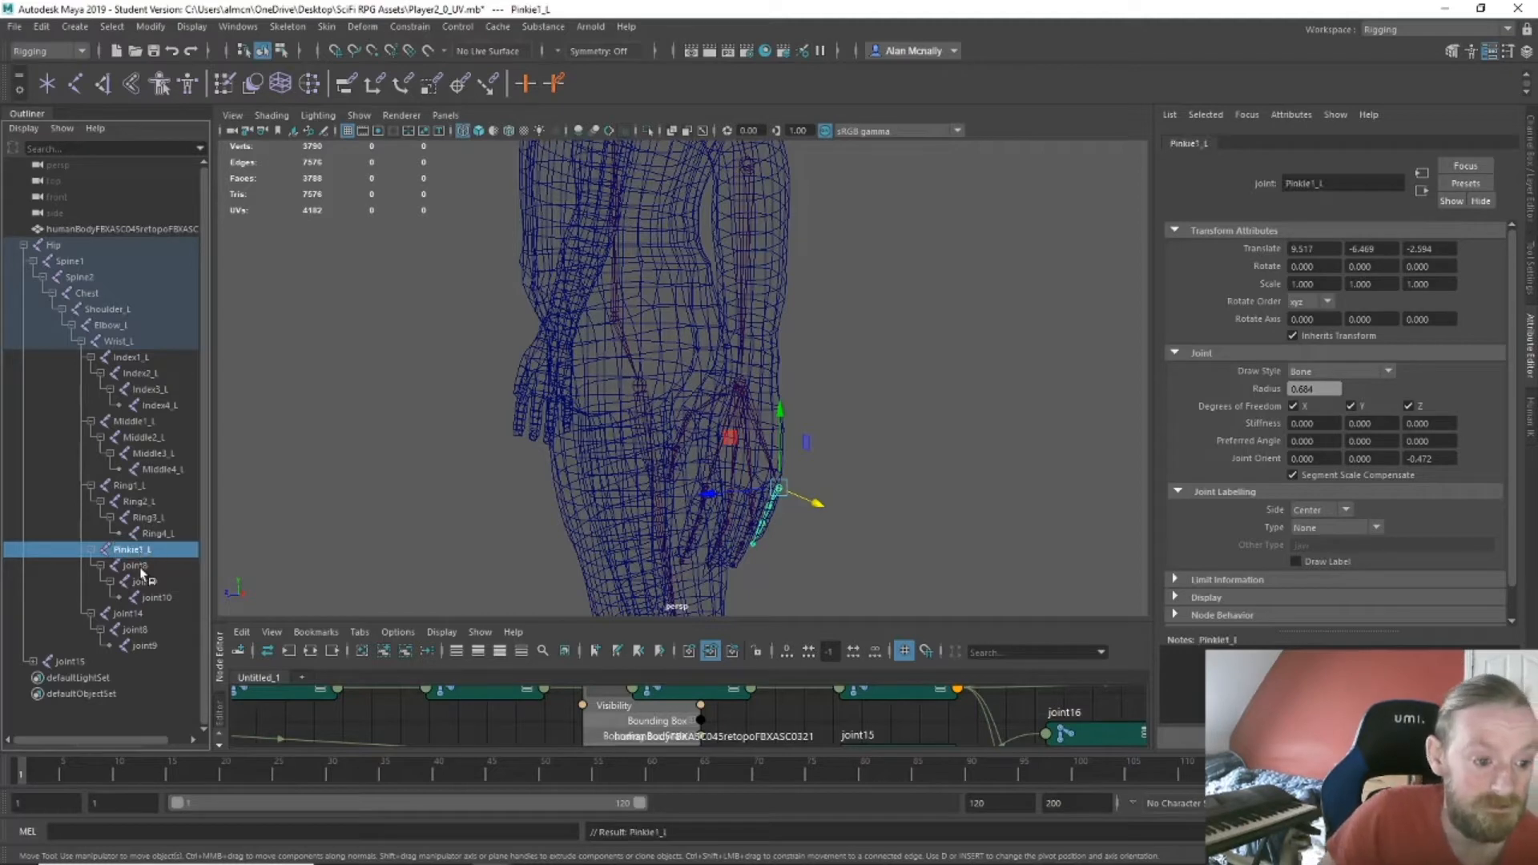
Rename the second joint of the left little finger as Pinkie2_L, correcting any misspelling in the name.
{"action": "double_click", "coordinate": [140, 566]}
{"action": "type", "text": "Pinki"}
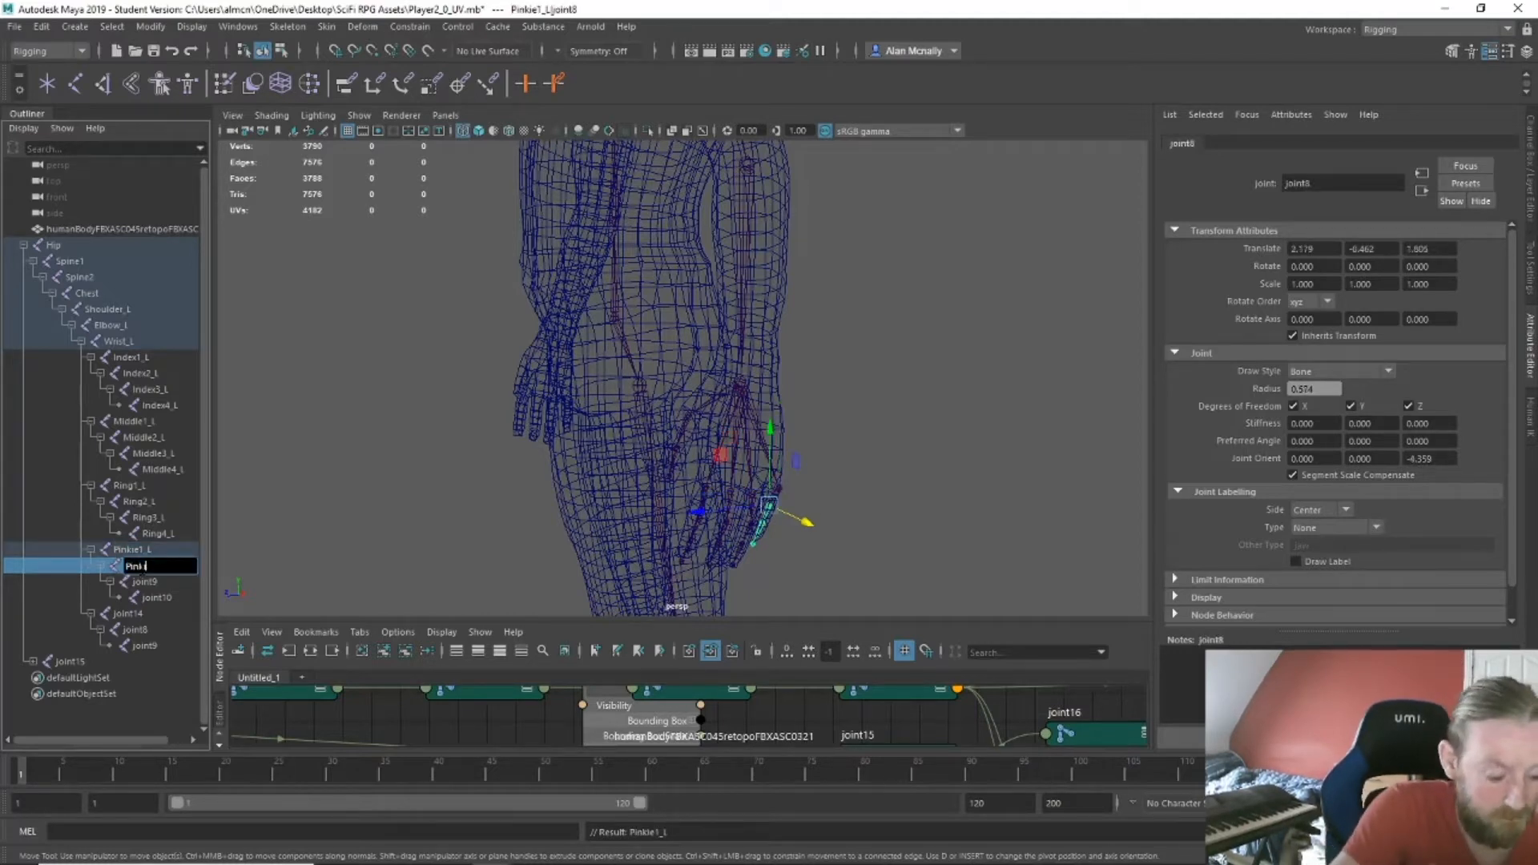
{"action": "type", "text": "e2_L"}
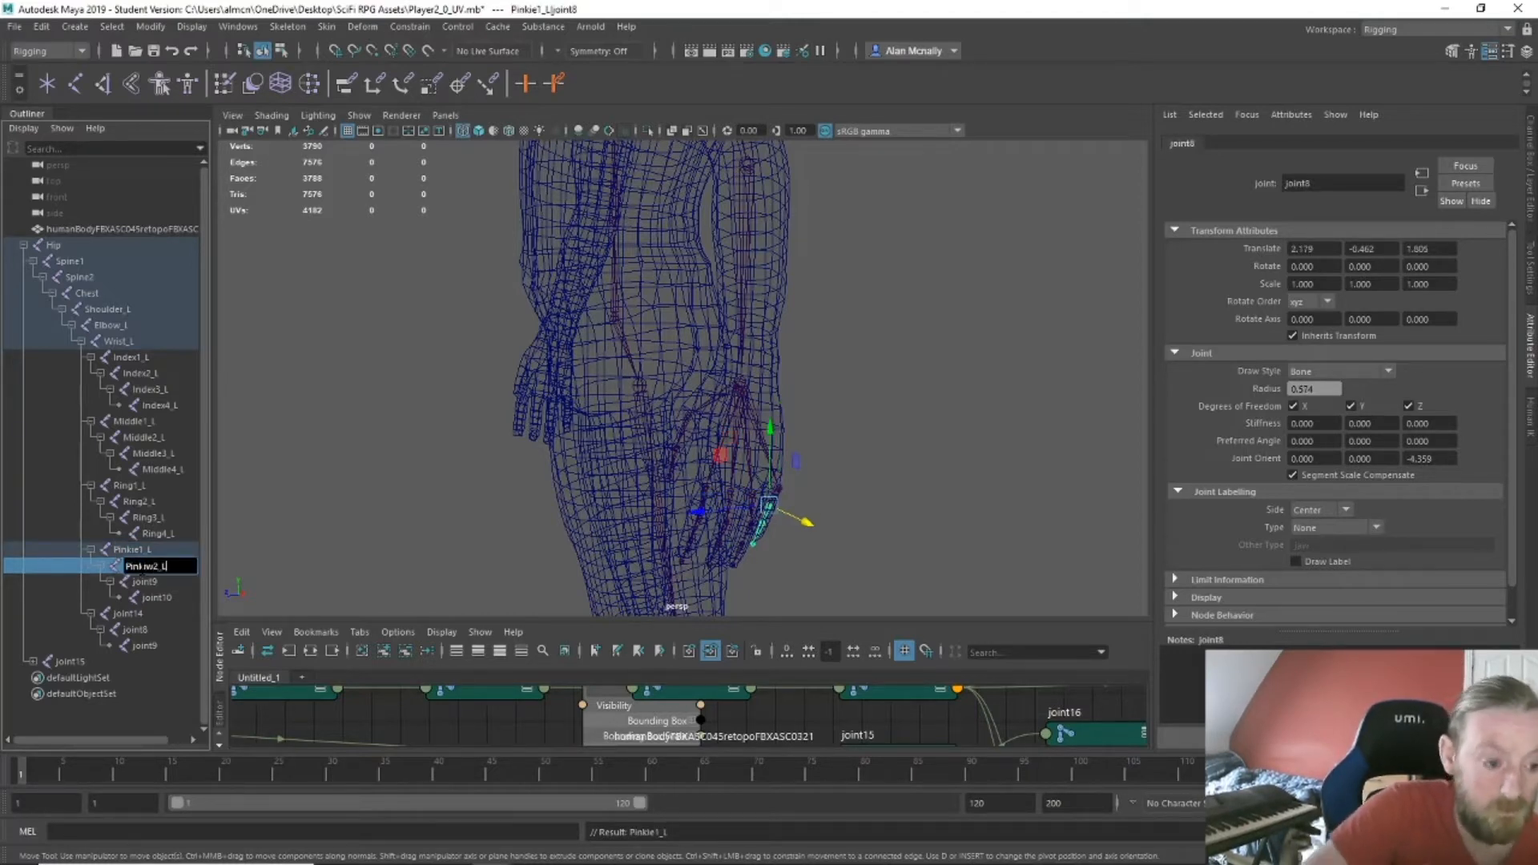
{"action": "key", "text": "Return"}
{"action": "double_click", "coordinate": [143, 551]}
{"action": "double_click", "coordinate": [143, 566]}
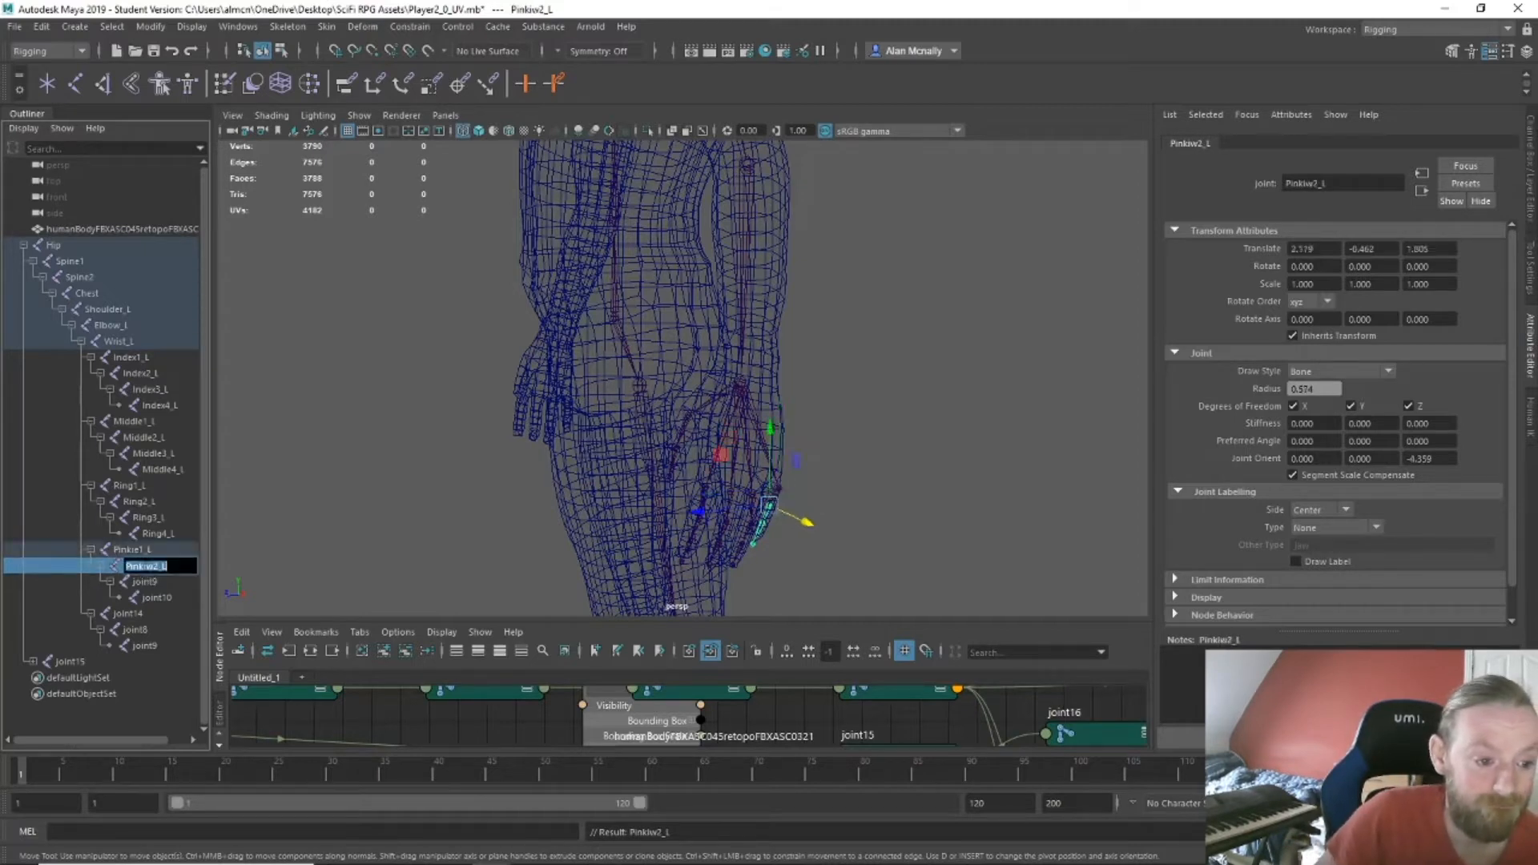
{"action": "type", "text": "Pinki"}
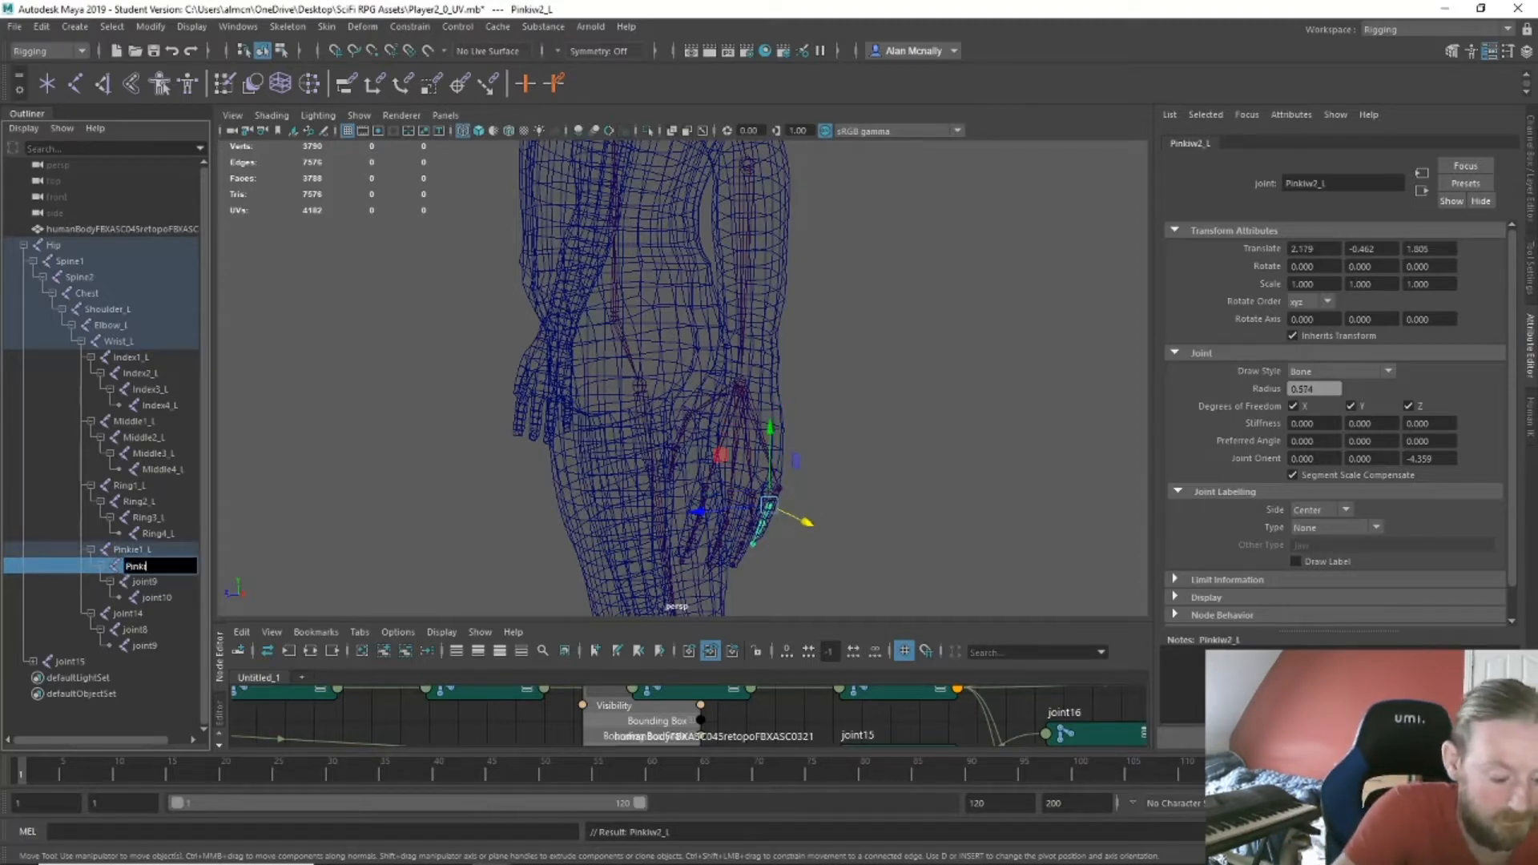
{"action": "type", "text": "e2_L"}
{"action": "key", "text": "Return"}
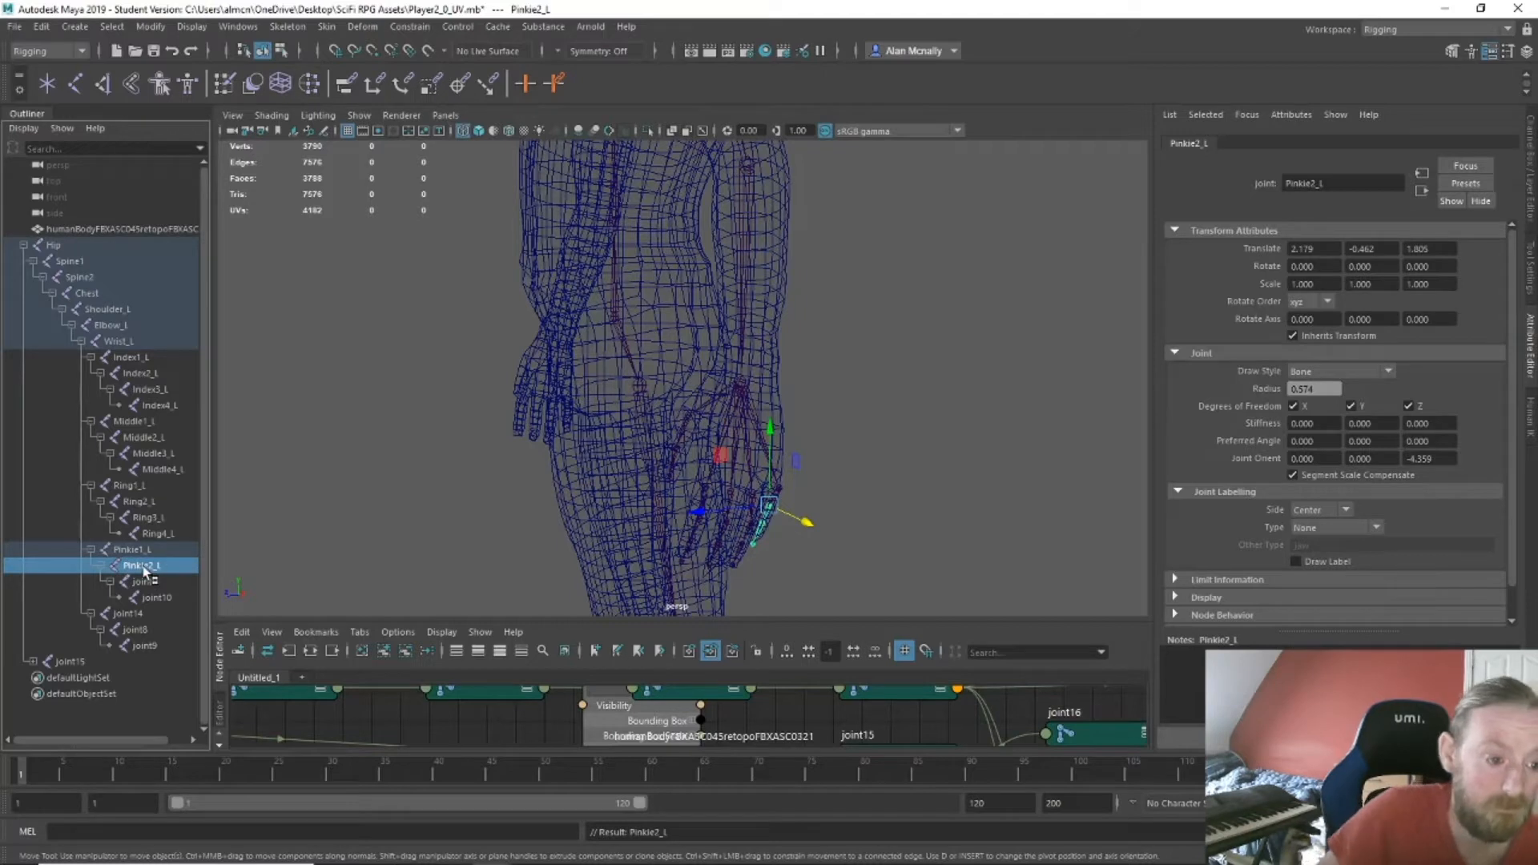
Rename the last two joints of the left little finger as Pinkie3_L and Pinkie4_L.
{"action": "double_click", "coordinate": [148, 583]}
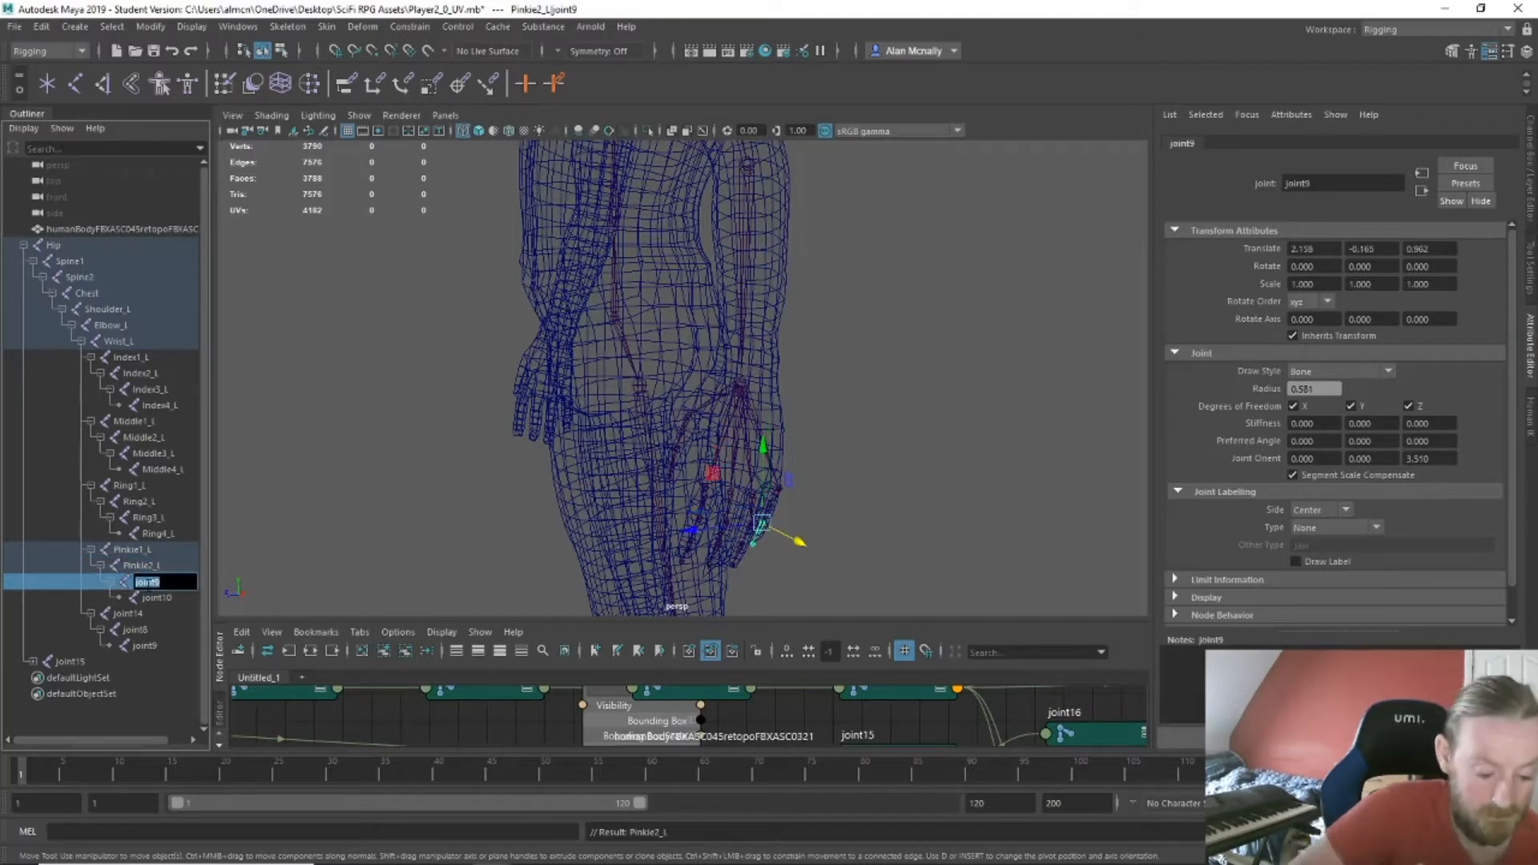
{"action": "type", "text": "Pinkie"}
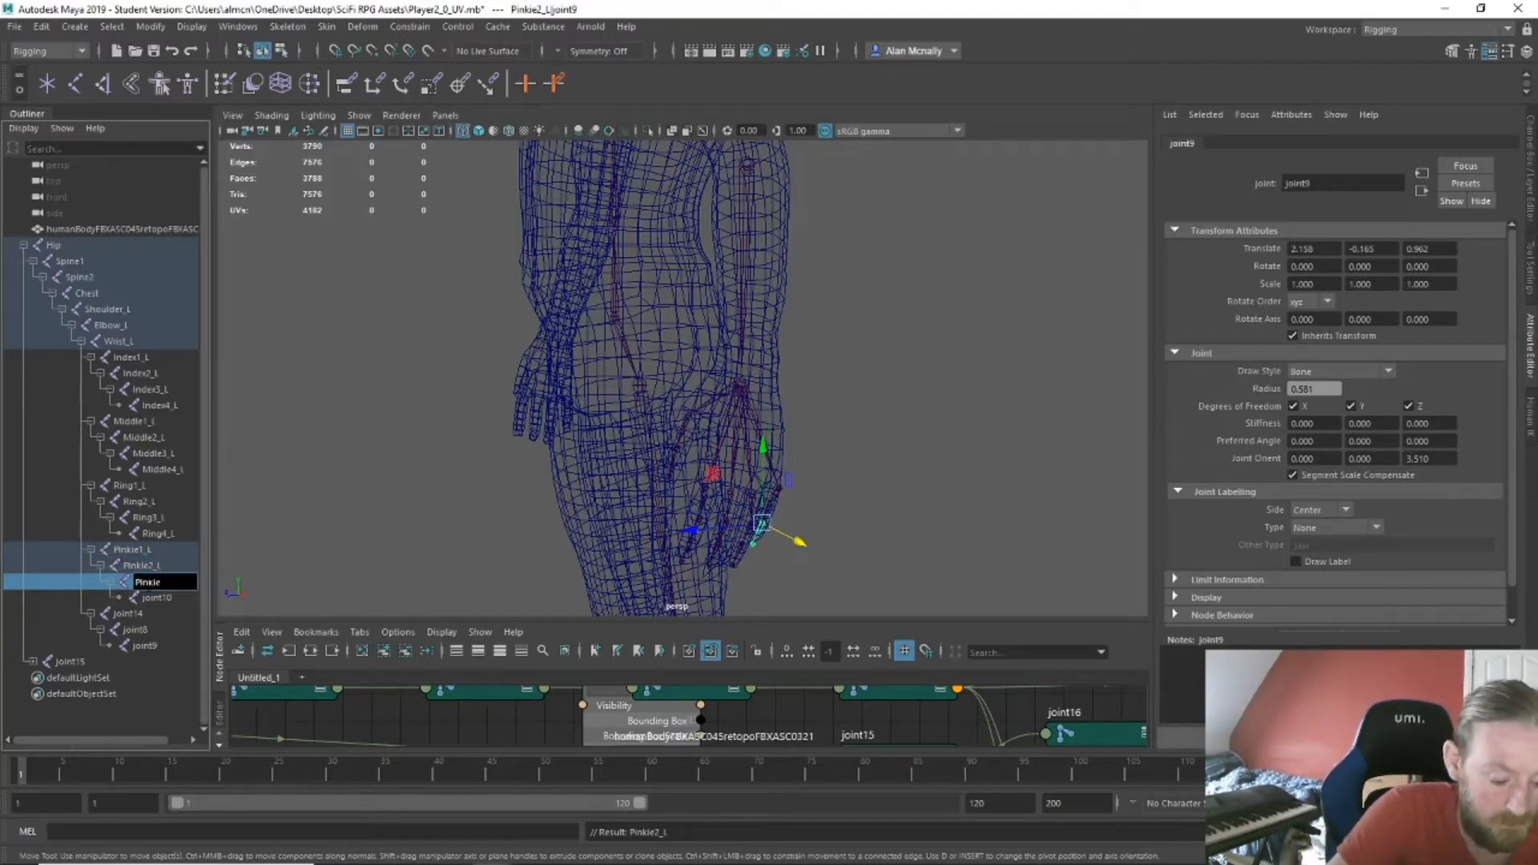
{"action": "type", "text": "3_L"}
{"action": "key", "text": "Return"}
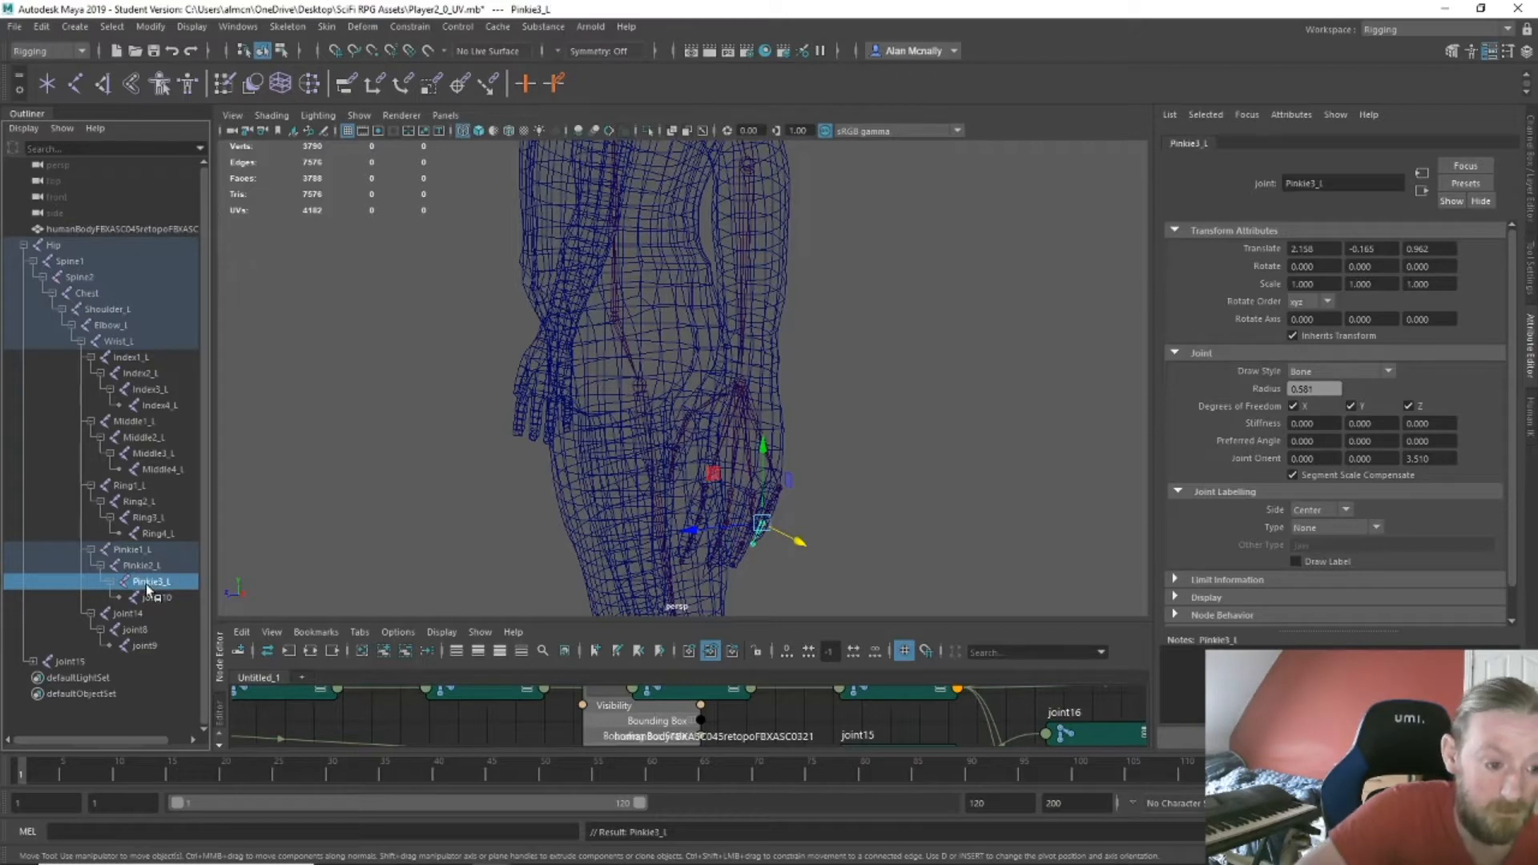
{"action": "double_click", "coordinate": [158, 598]}
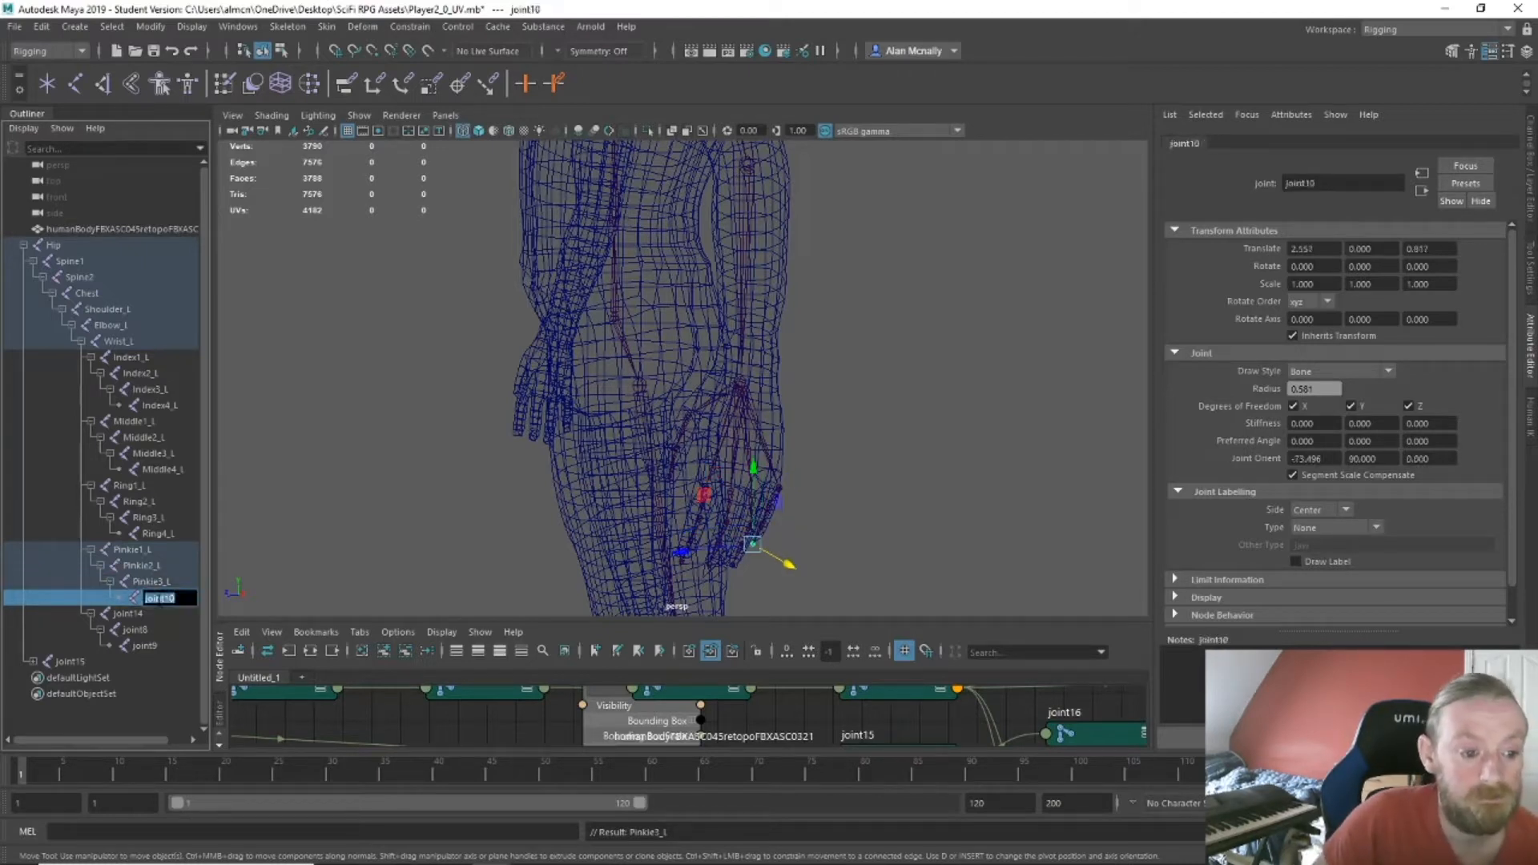
{"action": "type", "text": "Pinkie"}
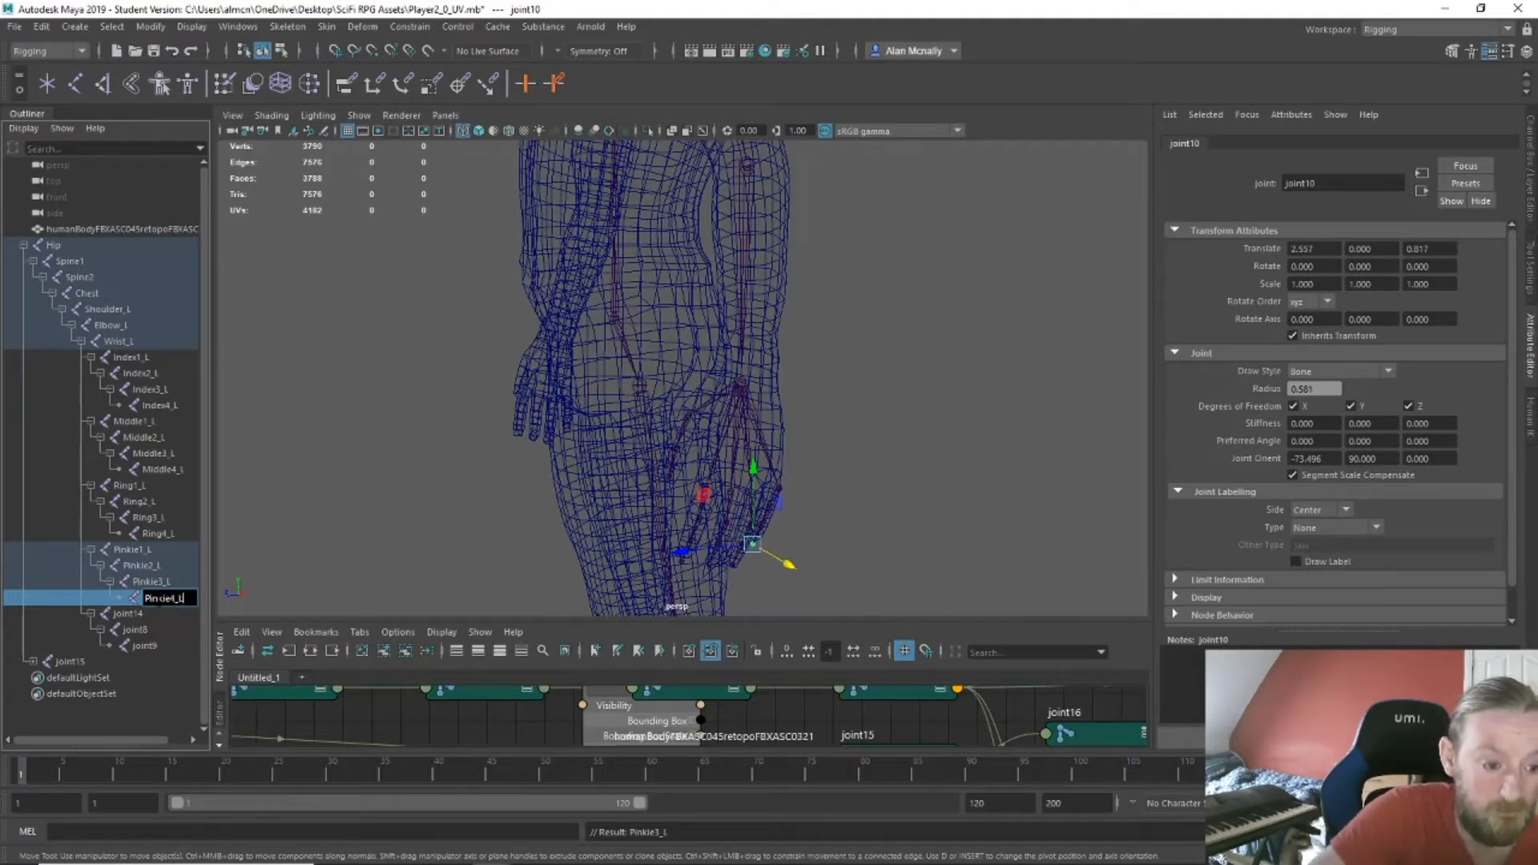
{"action": "type", "text": "4_L"}
{"action": "key", "text": "Return"}
Rename the first two joints of the left thumb as Thumb1_L and Thumb2_L.
{"action": "double_click", "coordinate": [128, 614]}
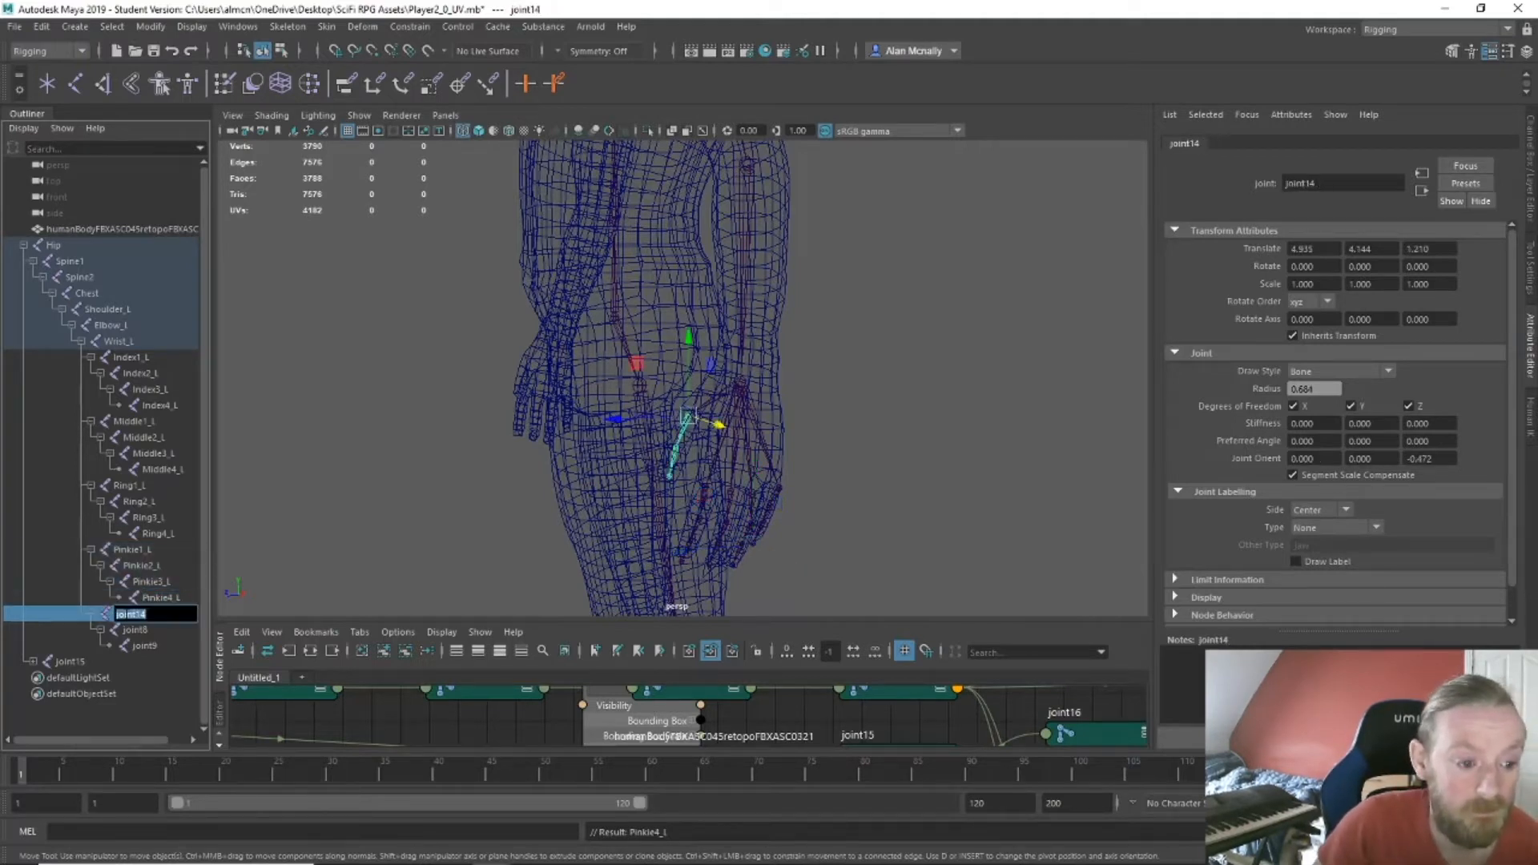
{"action": "type", "text": "Thumb"}
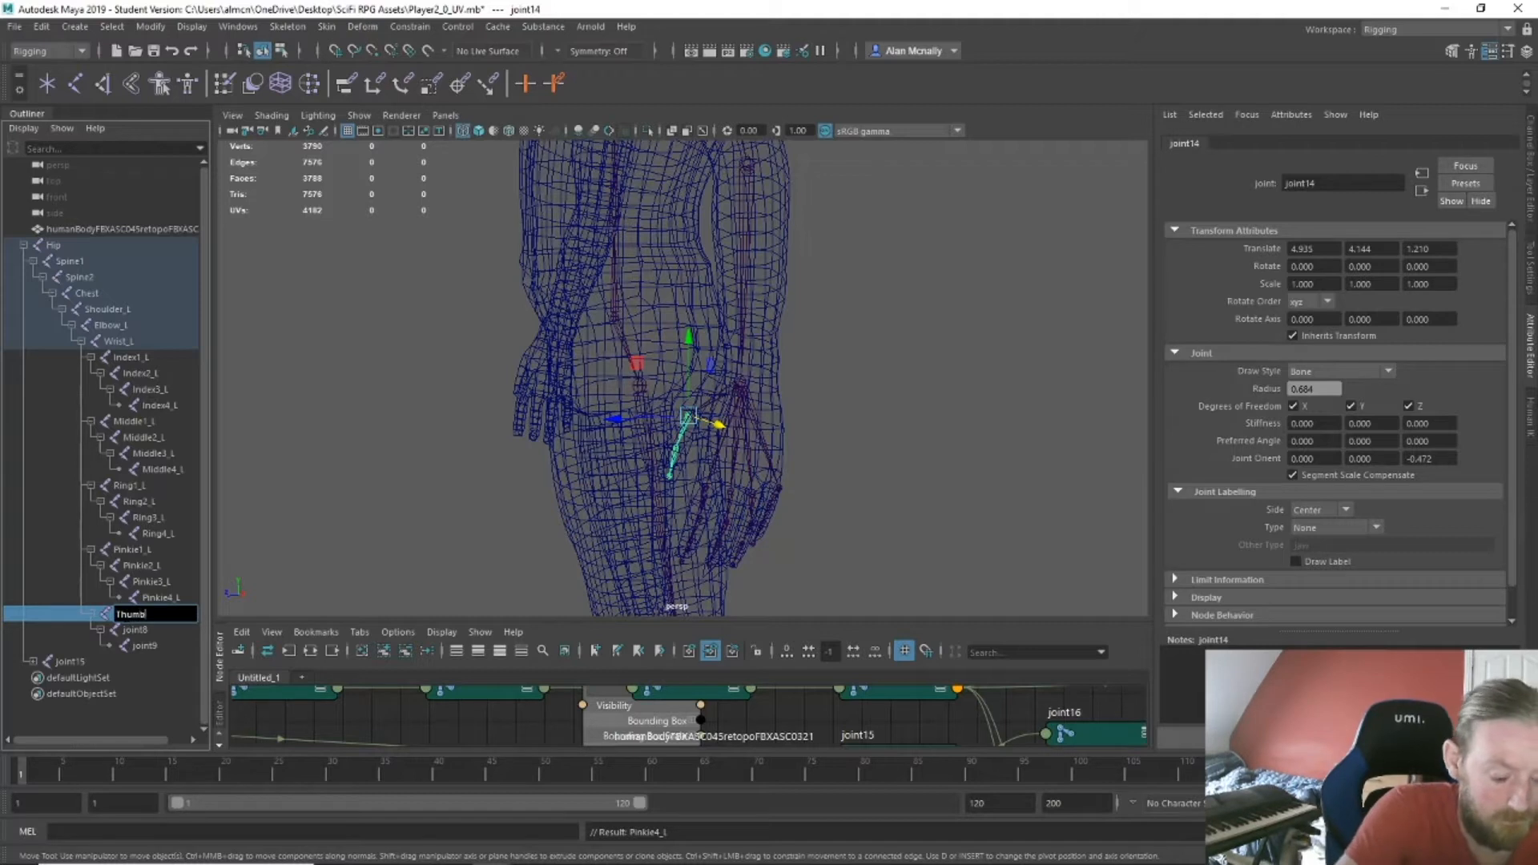
{"action": "type", "text": "1_L"}
{"action": "key", "text": "Return"}
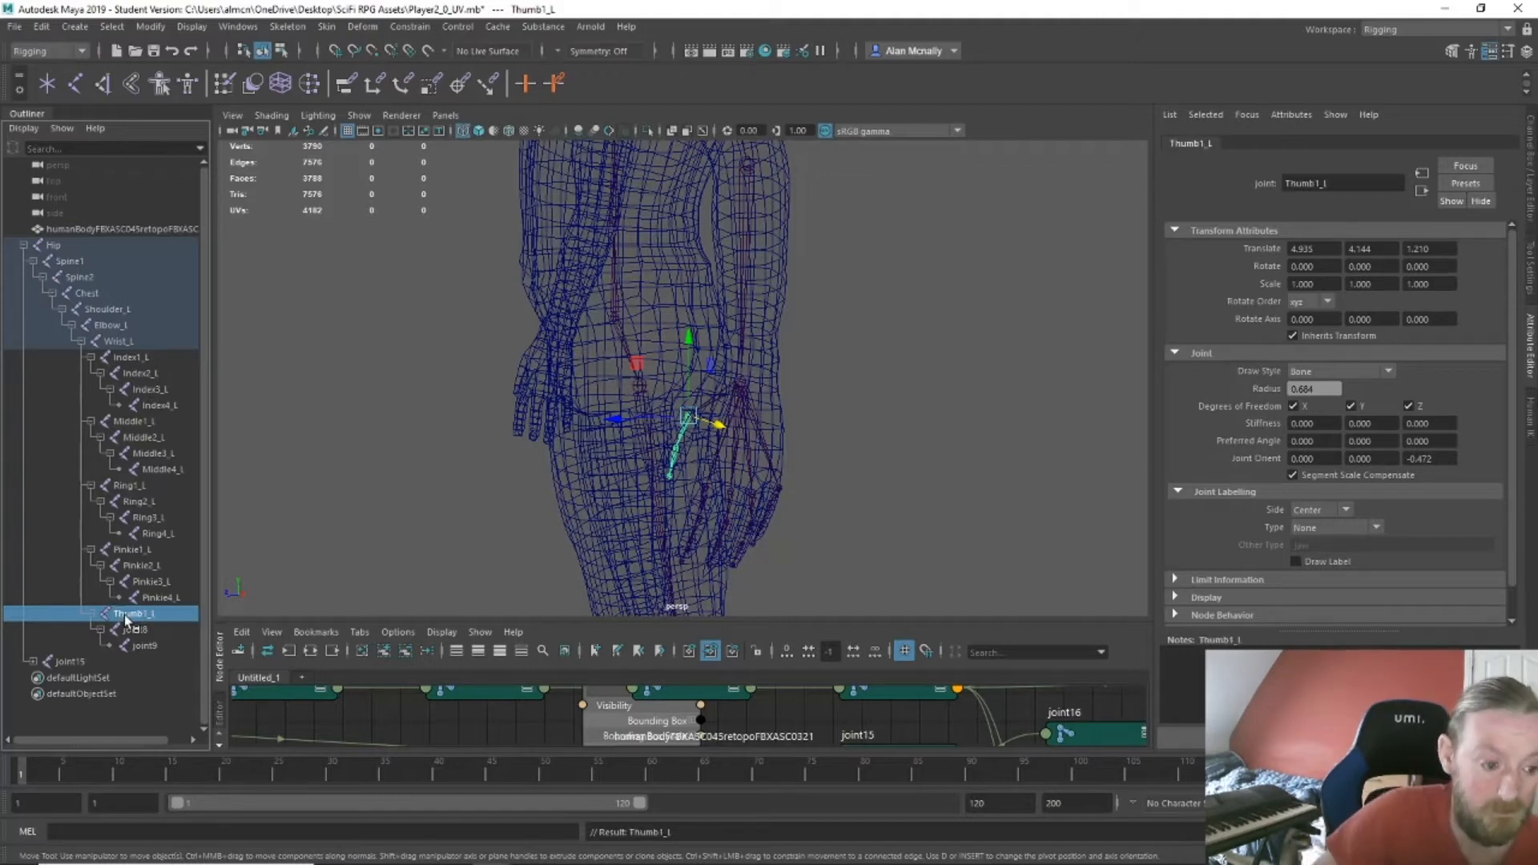
{"action": "double_click", "coordinate": [137, 630]}
{"action": "type", "text": "T"}
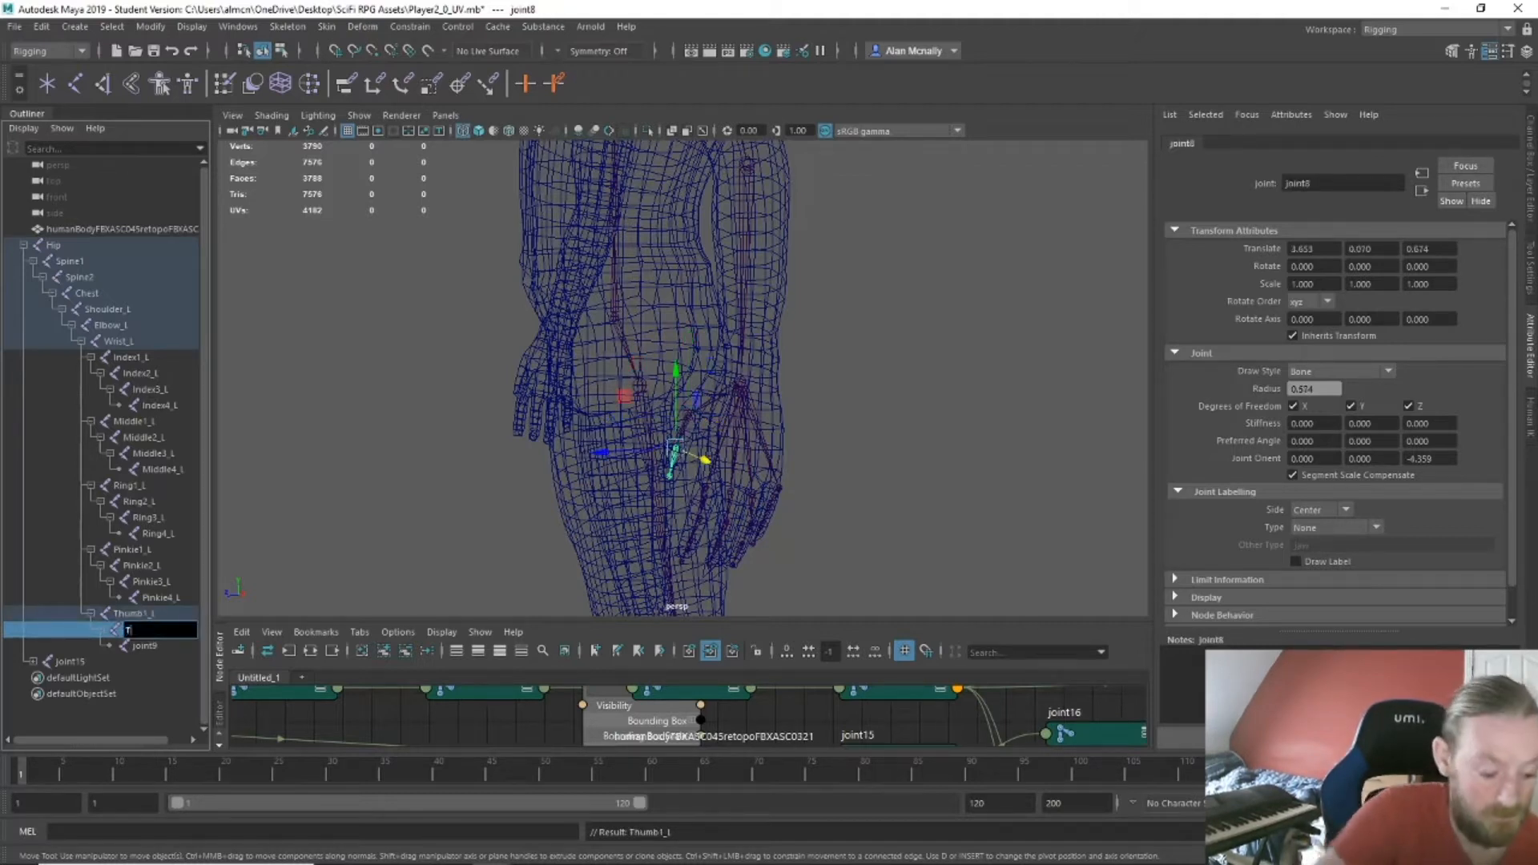
{"action": "type", "text": "humb"}
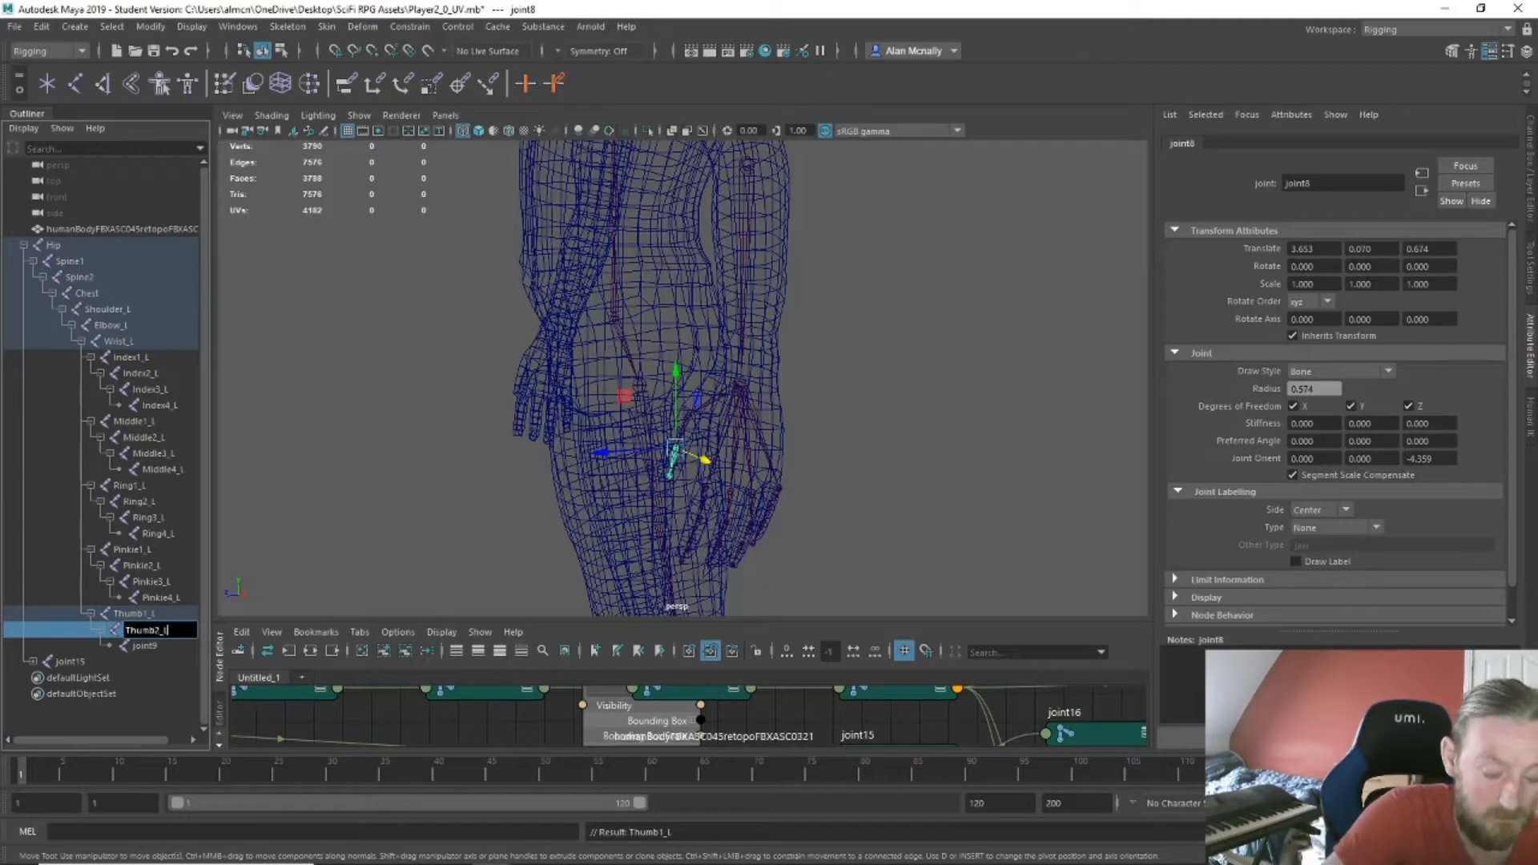
{"action": "type", "text": "2_L"}
{"action": "key", "text": "Return"}
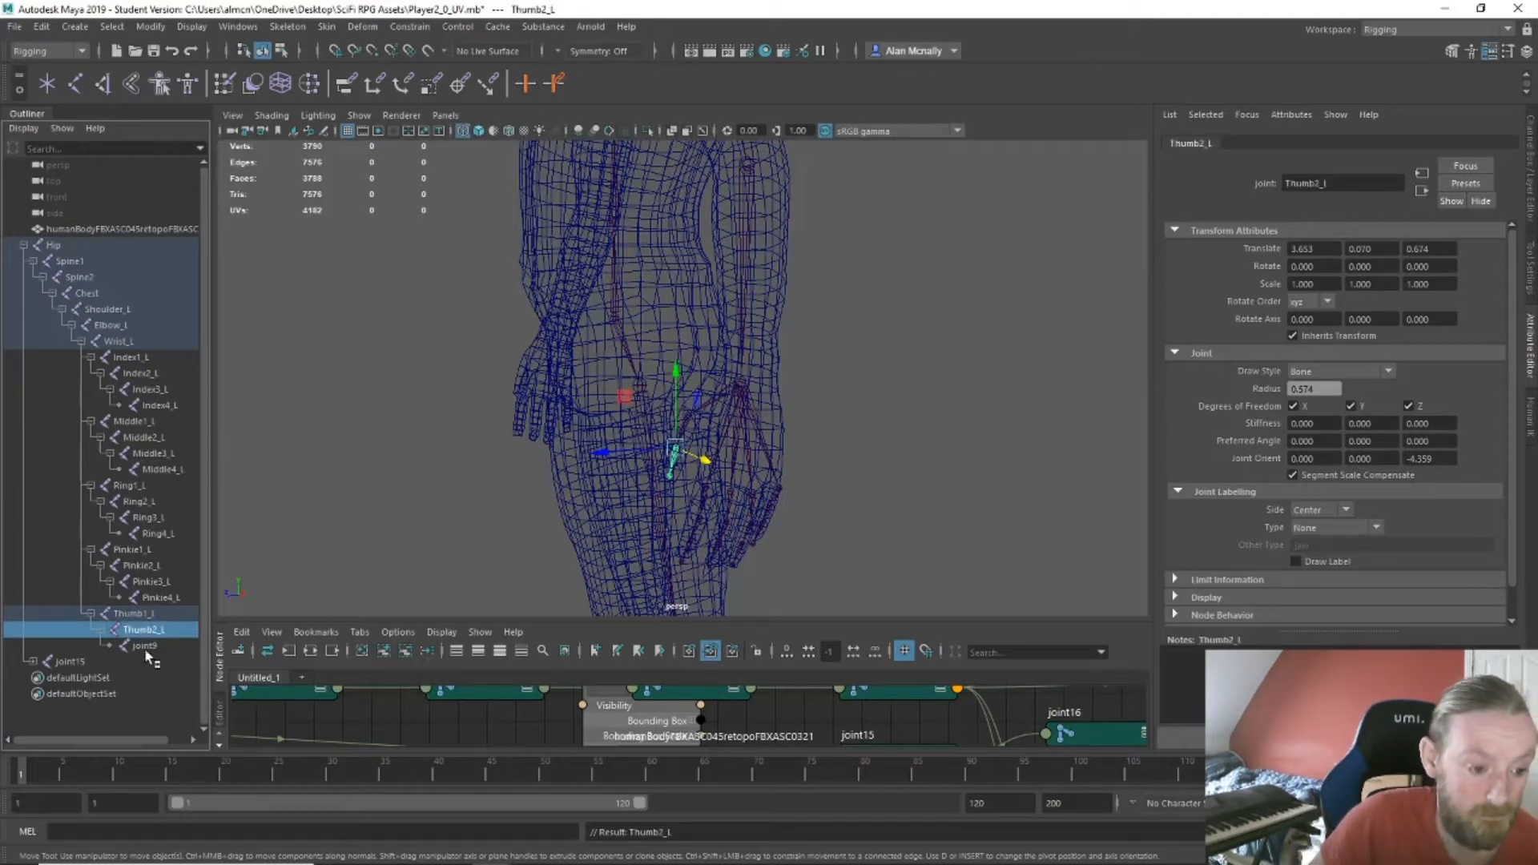
Rename the end joint of the left thumb as Thumb3_L.
{"action": "double_click", "coordinate": [145, 646]}
{"action": "type", "text": "Thu"}
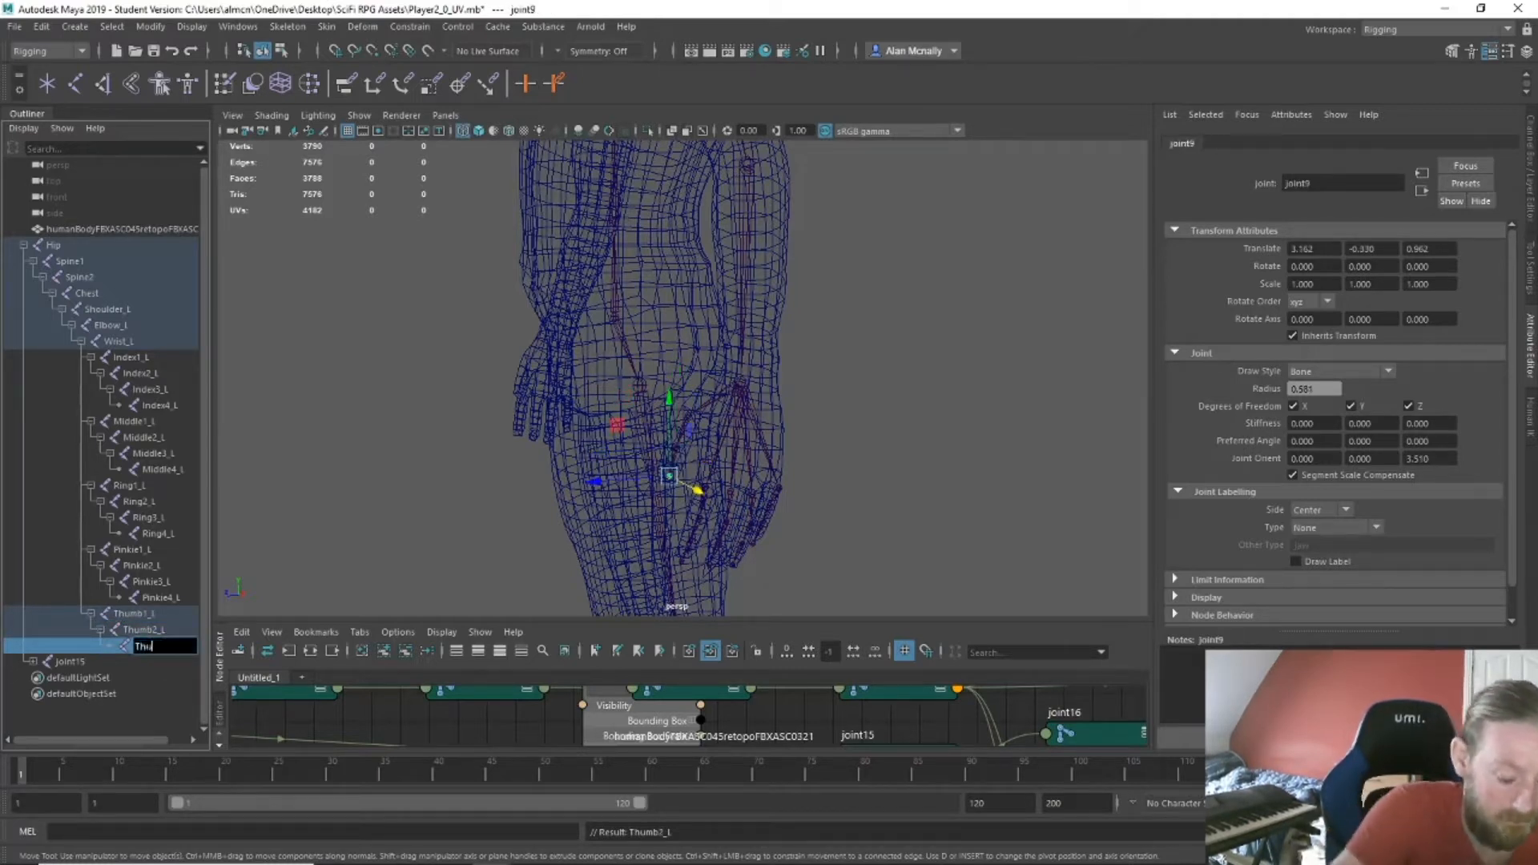
{"action": "type", "text": "mb3"}
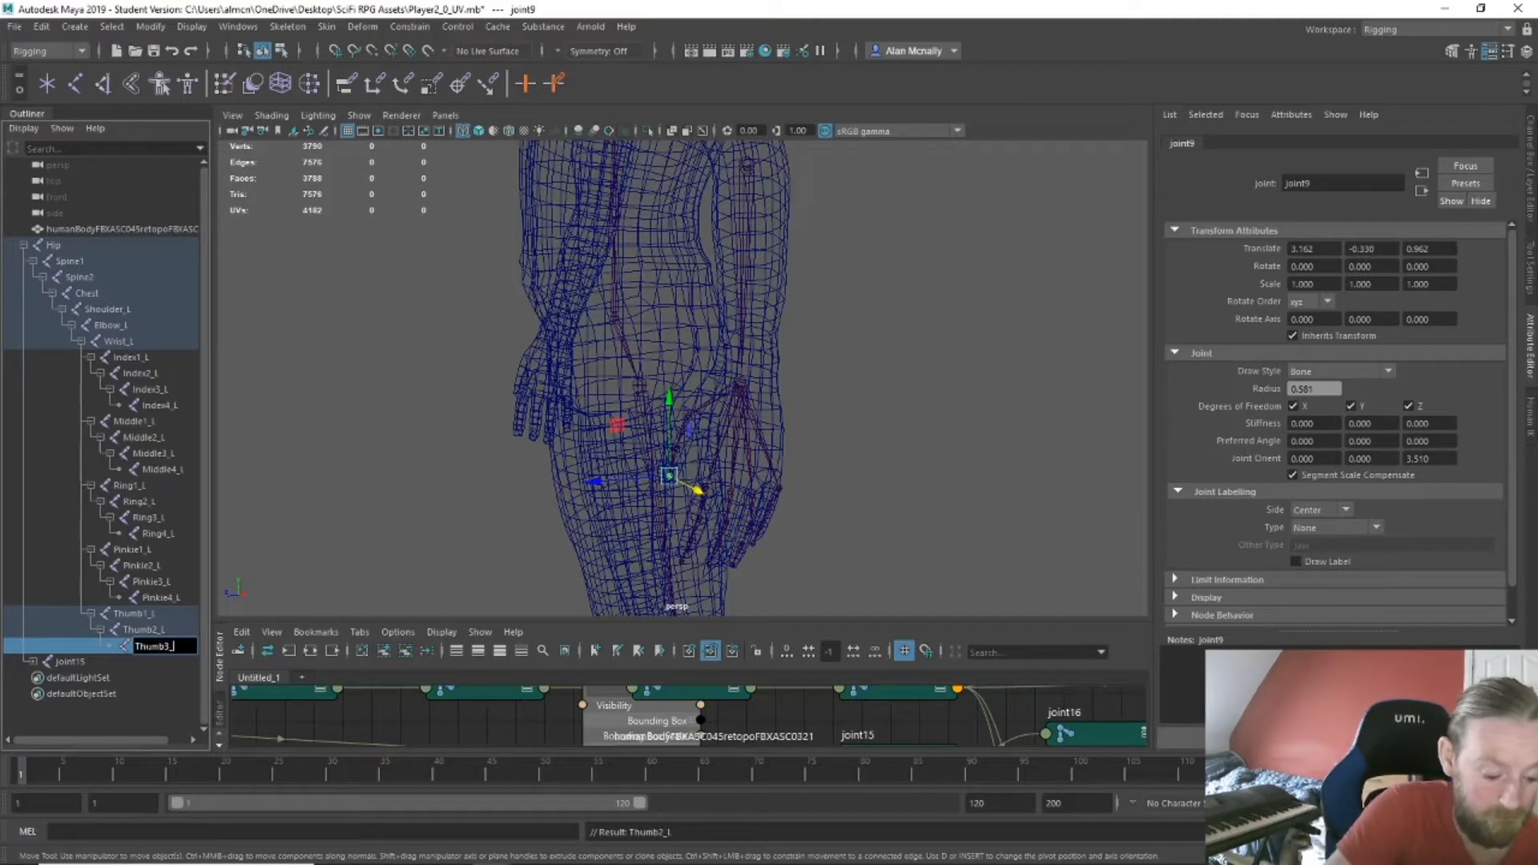
{"action": "type", "text": "_L"}
{"action": "key", "text": "Return"}
Expand the left leg joint chain and rename its top joint as Pelvis_L.
{"action": "left_click", "coordinate": [32, 661]}
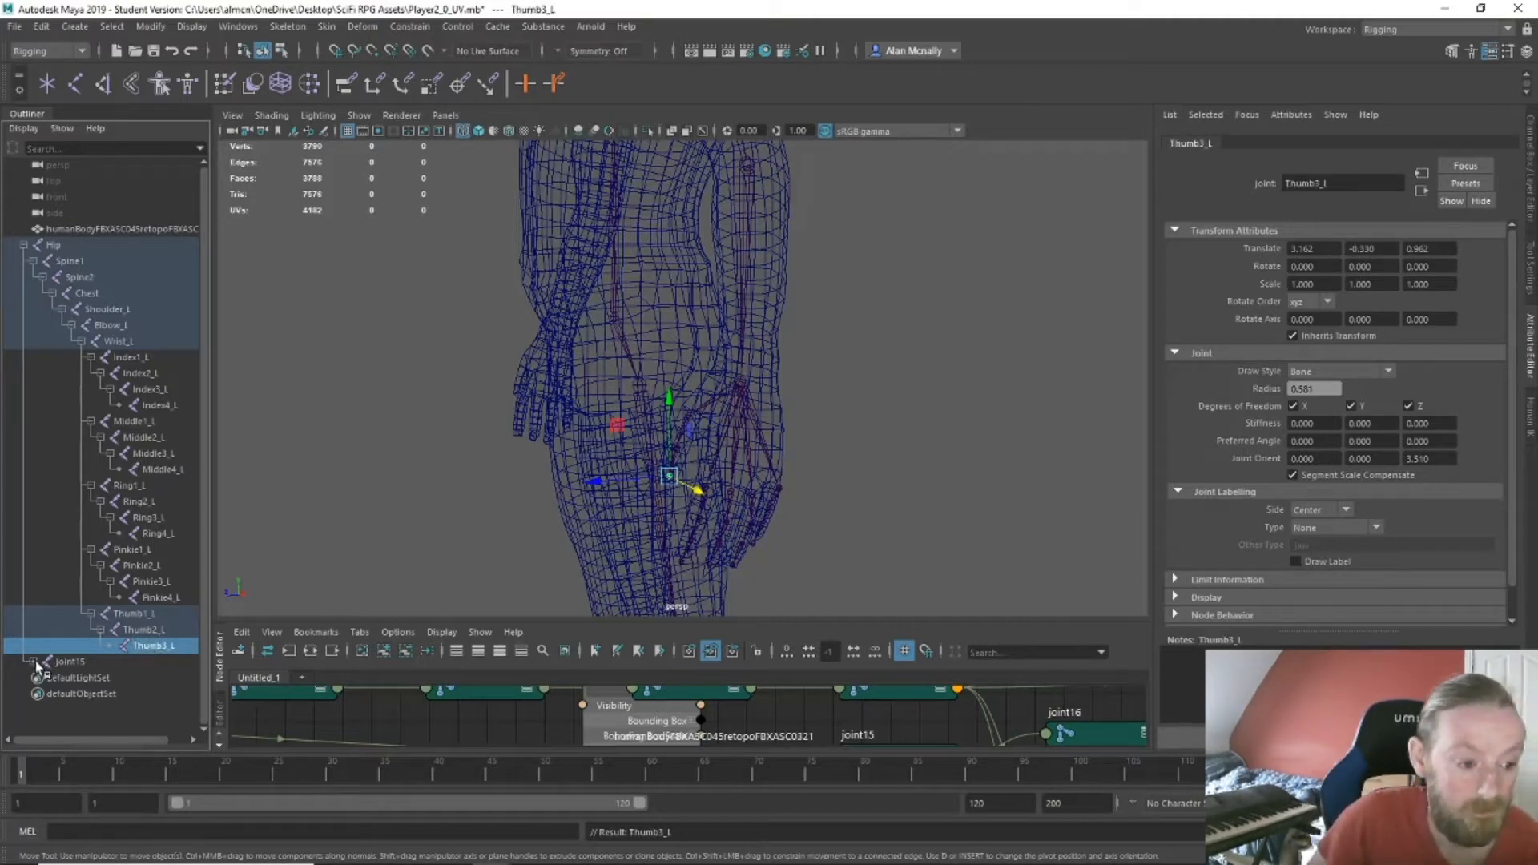
{"action": "scroll", "coordinate": [71, 645], "scroll_direction": "down", "scroll_amount": 1}
{"action": "left_click", "coordinate": [68, 632]}
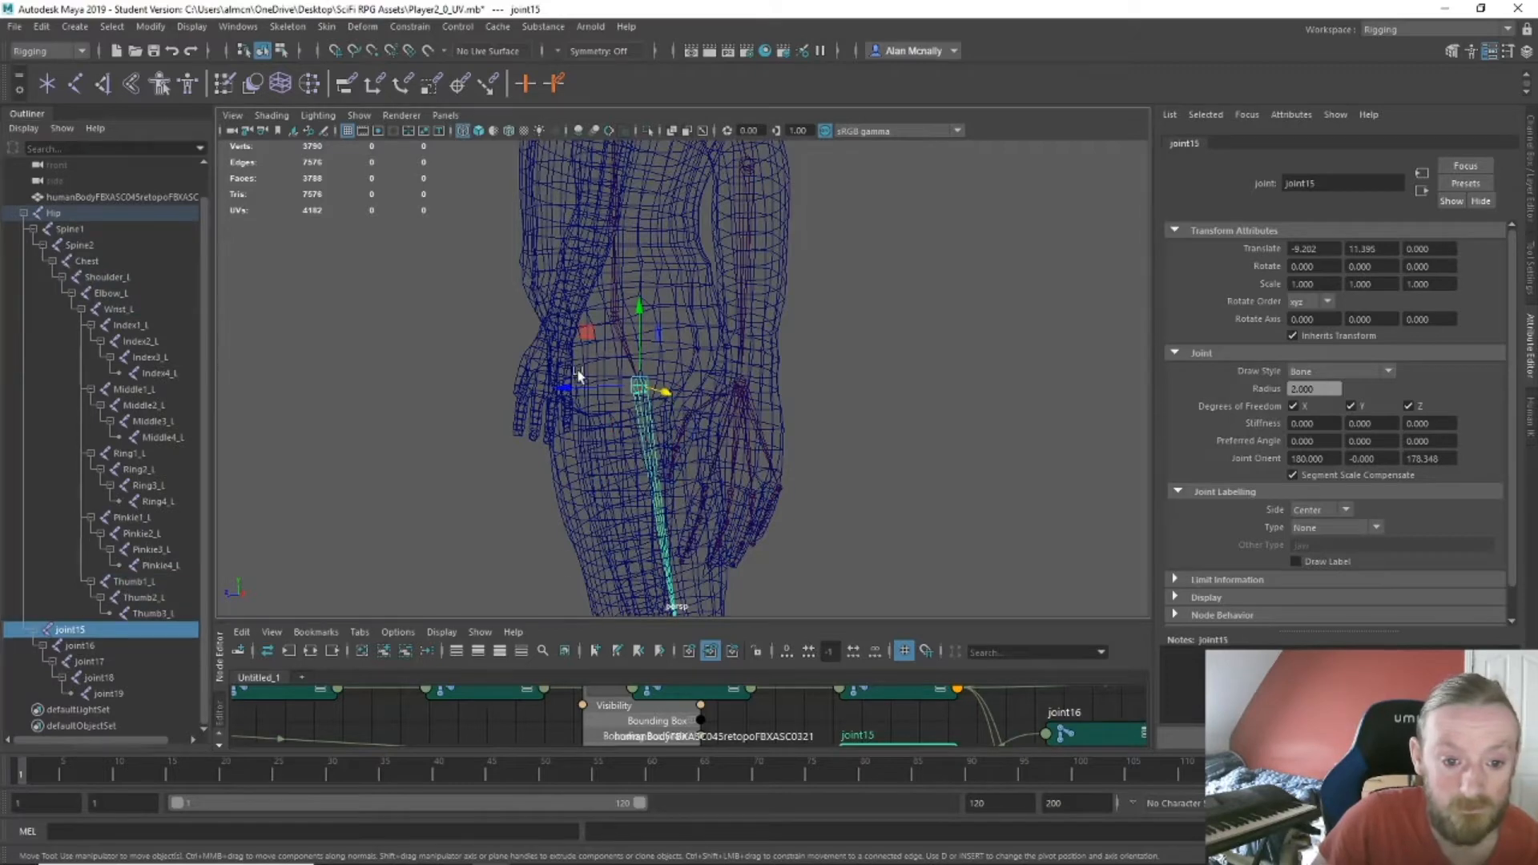
{"action": "left_click_drag", "start_coordinate": [492, 402], "coordinate": [570, 412], "text": "alt"}
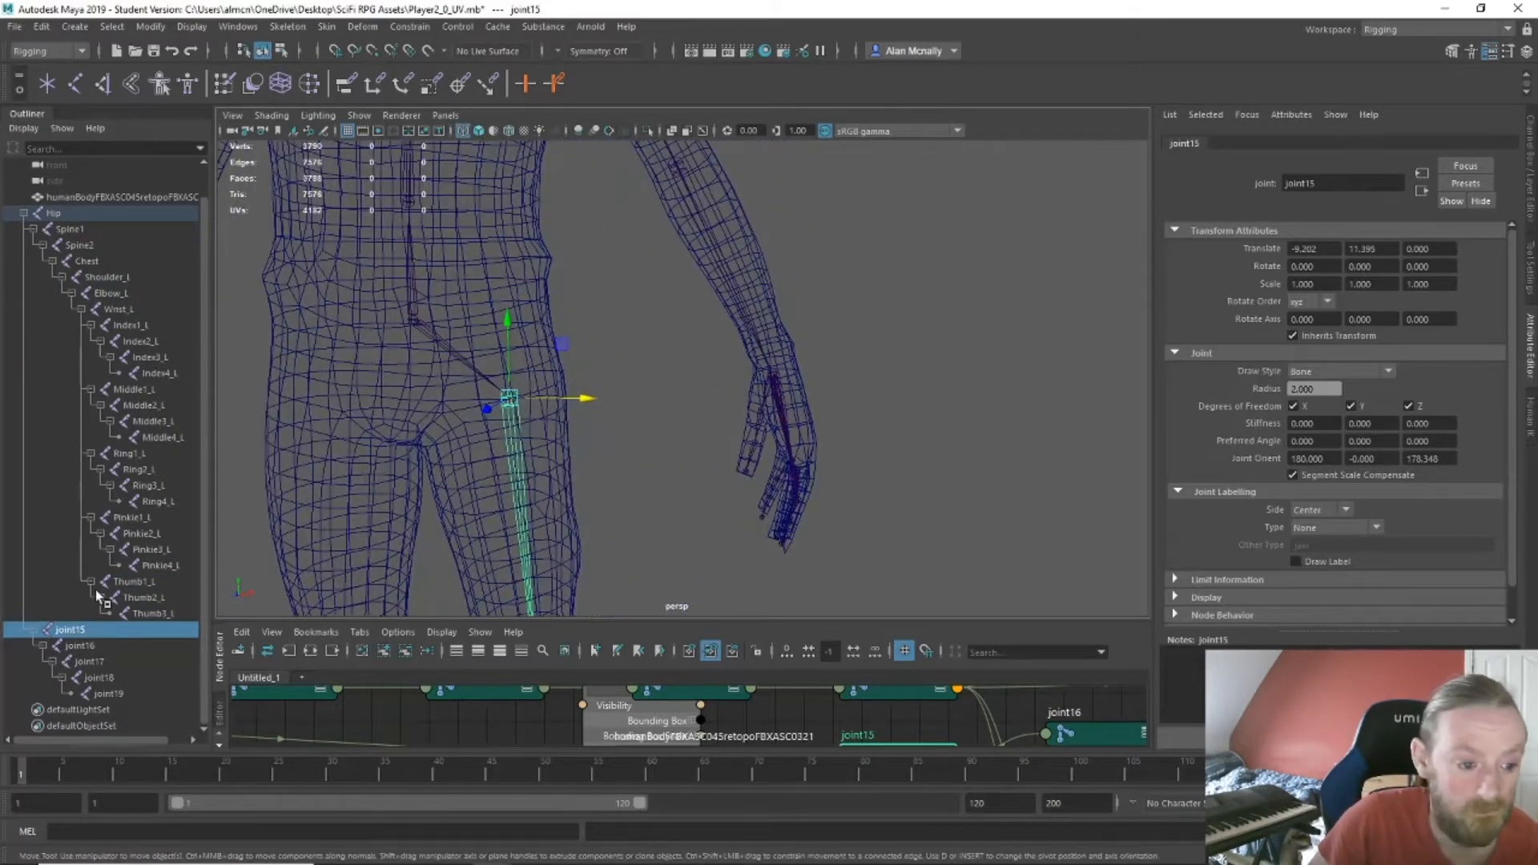
{"action": "double_click", "coordinate": [72, 631]}
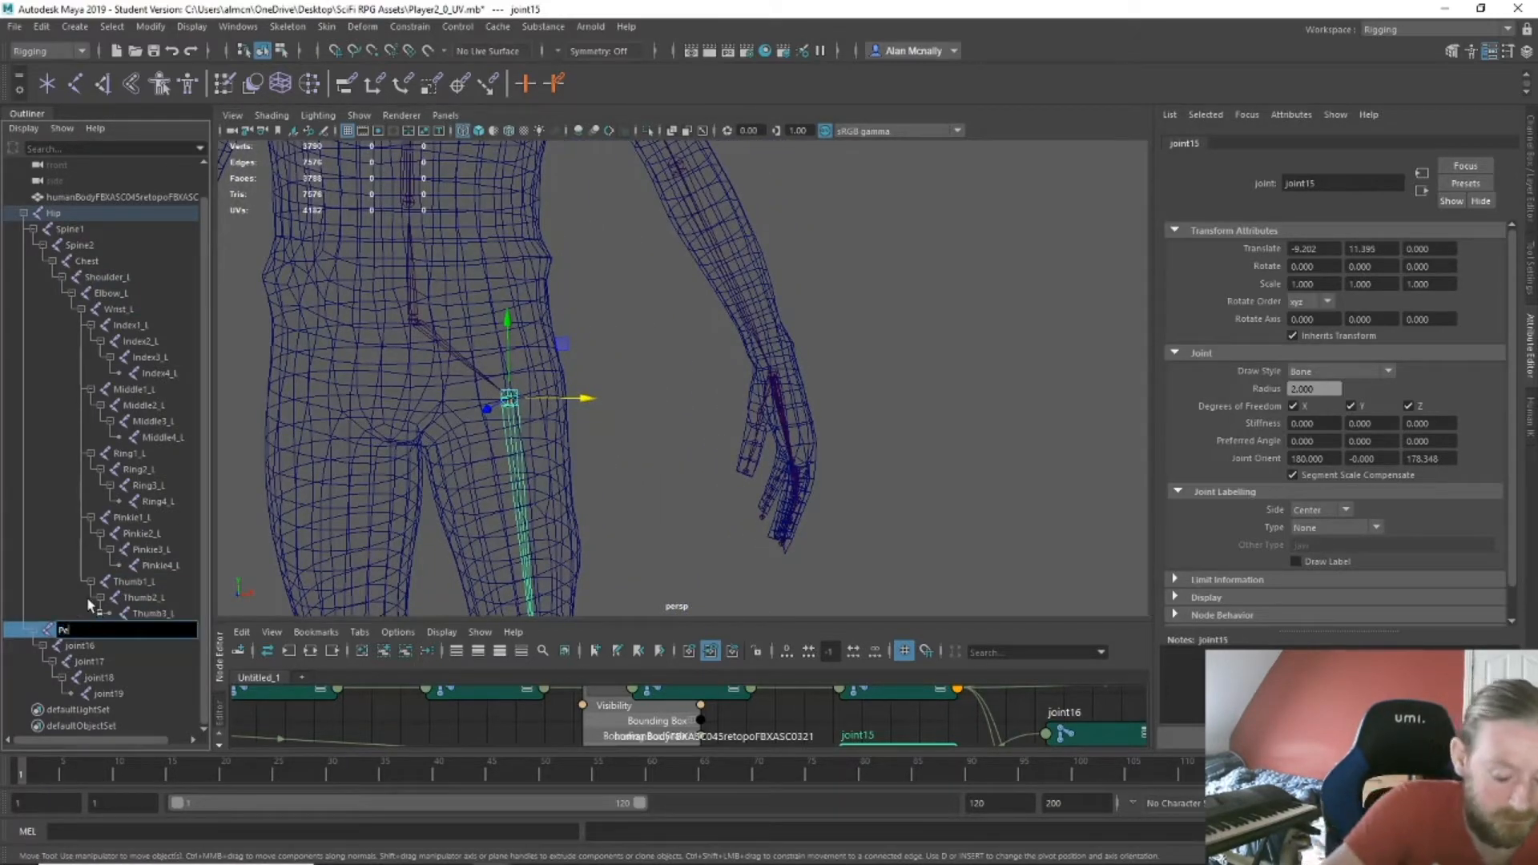
{"action": "type", "text": "Pelvis_L"}
{"action": "key", "text": "Return"}
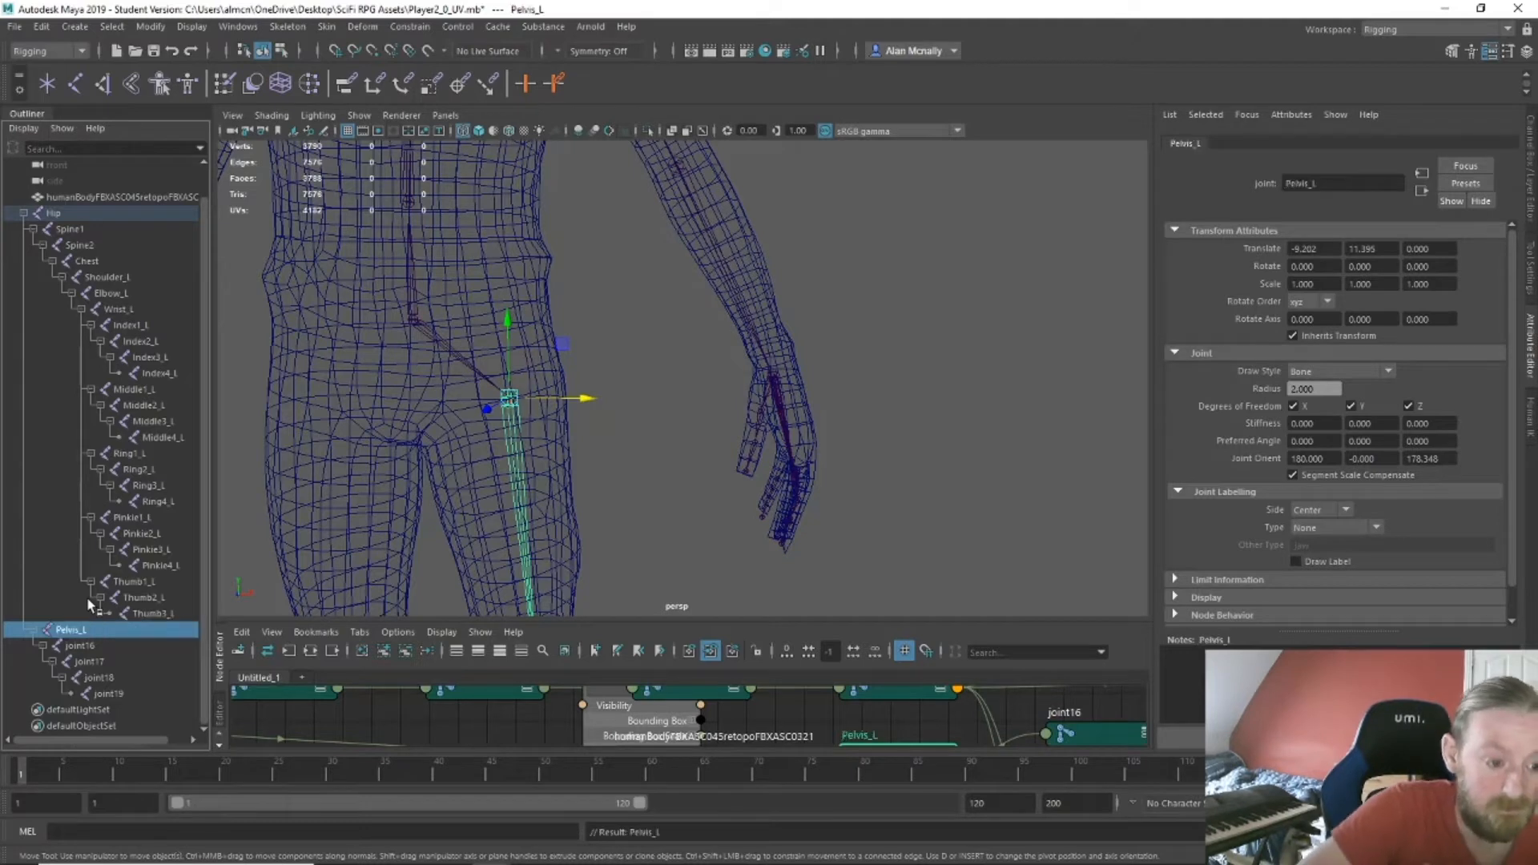
Rename the left knee joint as Knee_L and the ankle joint below it as Ankel_L.
{"action": "left_click", "coordinate": [80, 646]}
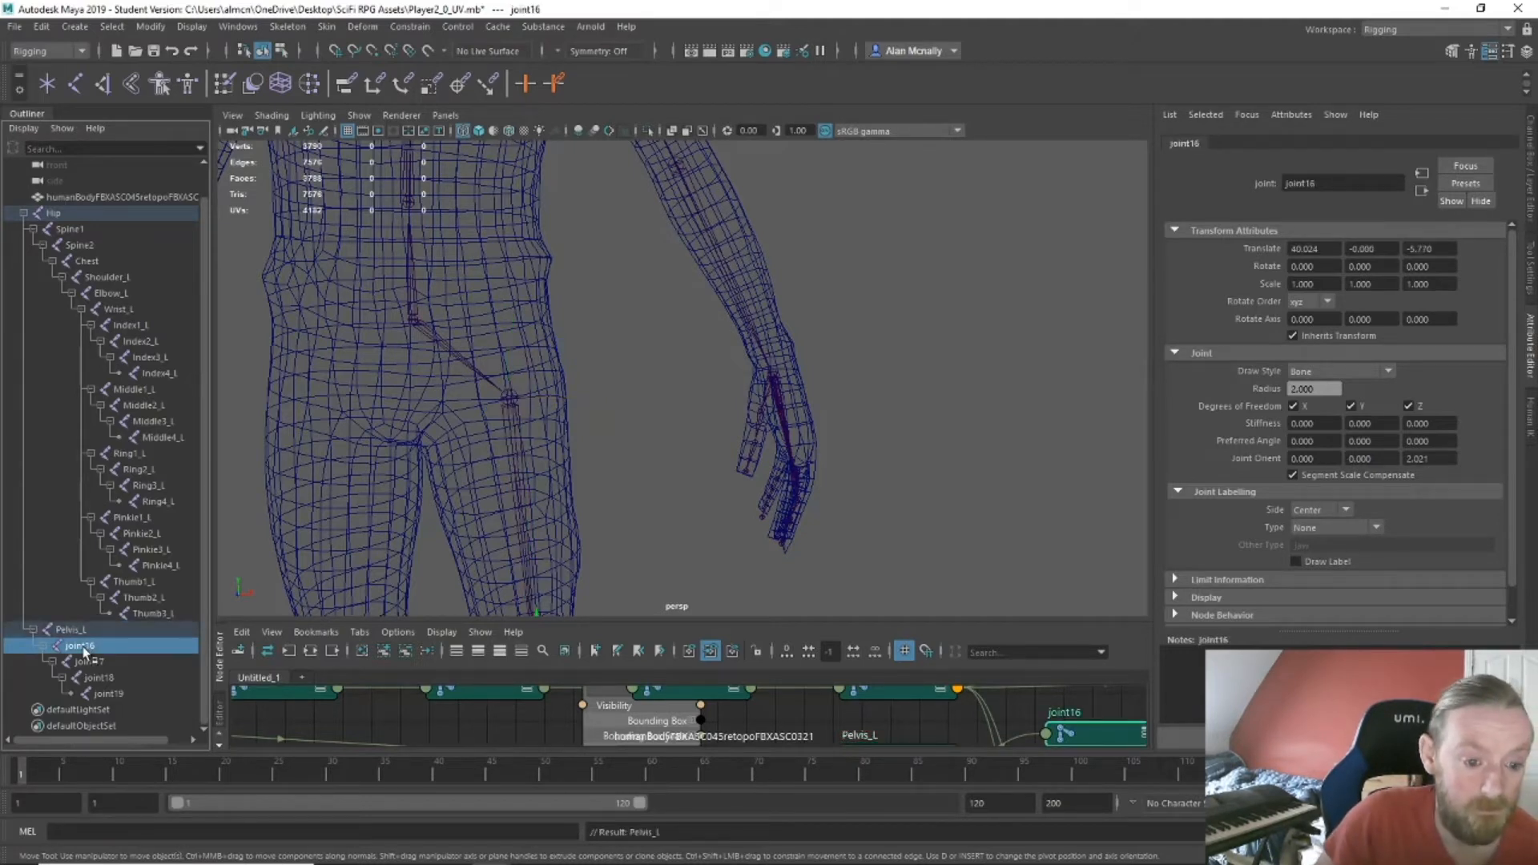
{"action": "double_click", "coordinate": [84, 647]}
{"action": "type", "text": "Knee_L"}
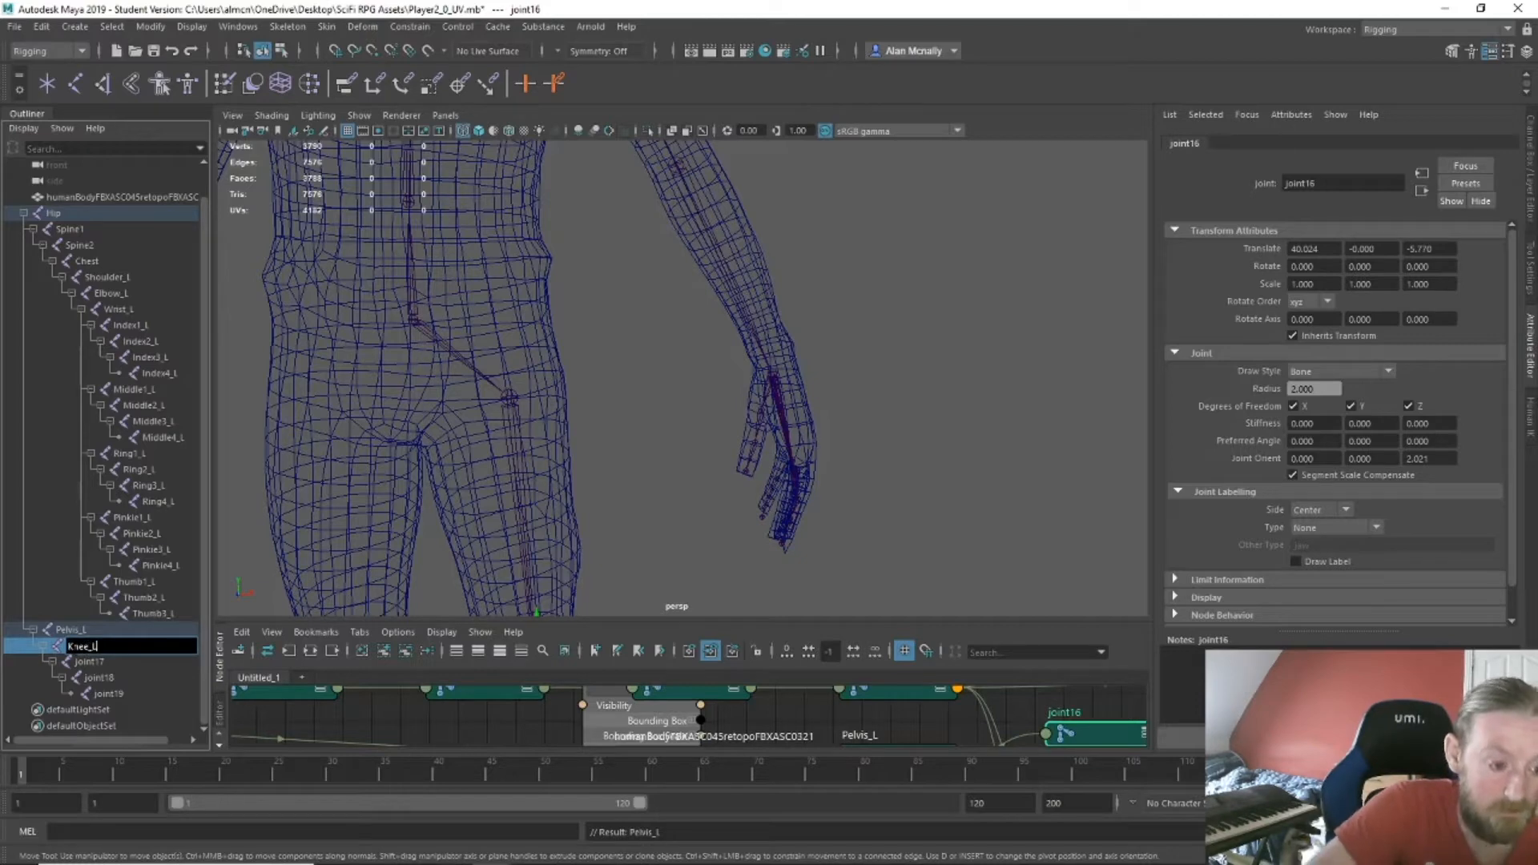
{"action": "key", "text": "Return"}
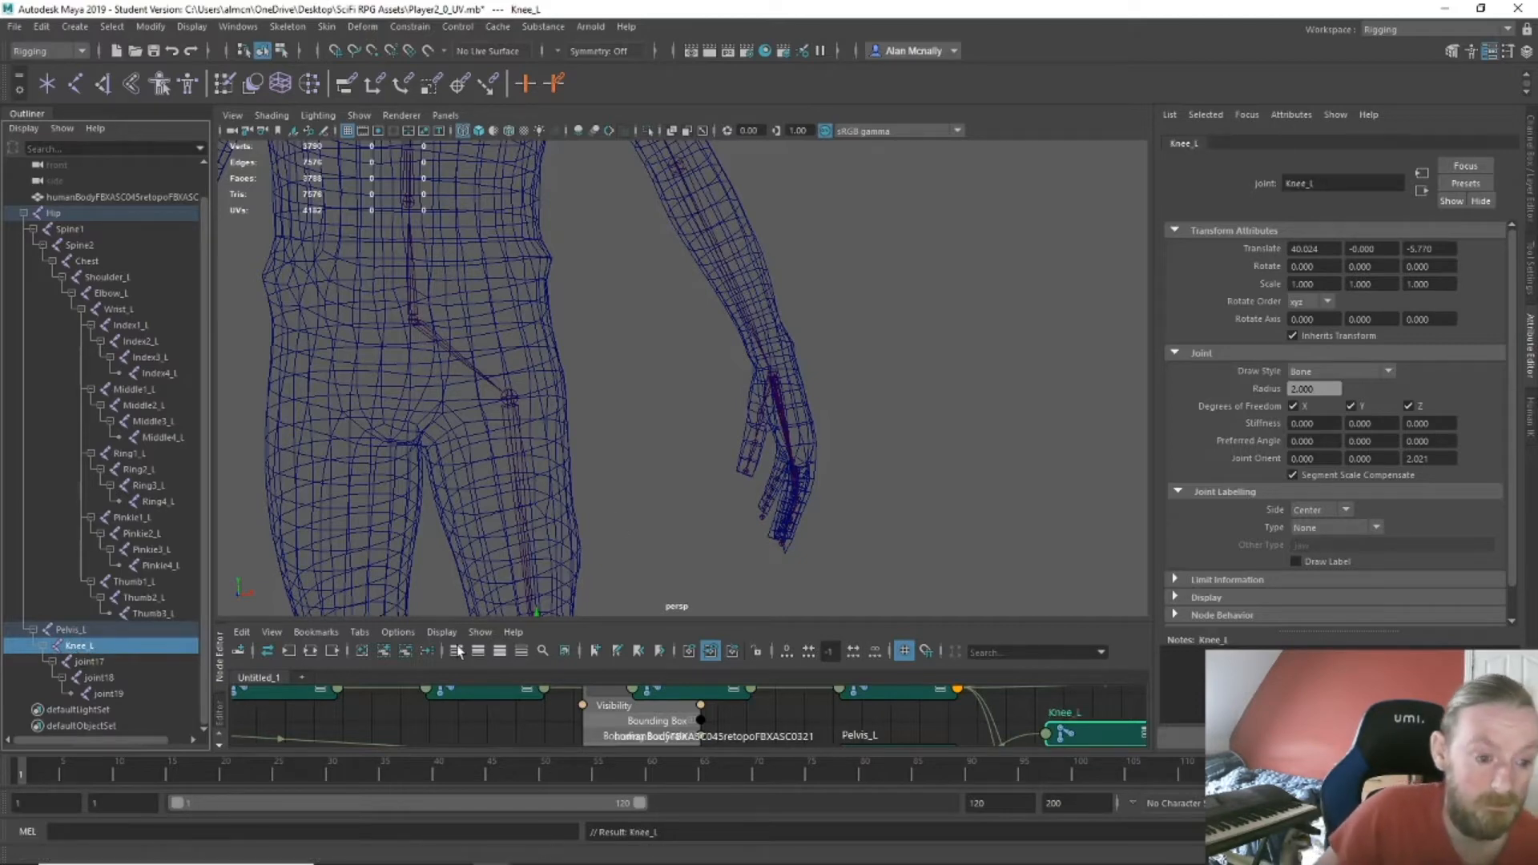
{"action": "scroll", "coordinate": [637, 458], "scroll_direction": "down", "scroll_amount": 5}
{"action": "middle_click_drag", "start_coordinate": [628, 497], "coordinate": [653, 300], "text": "alt"}
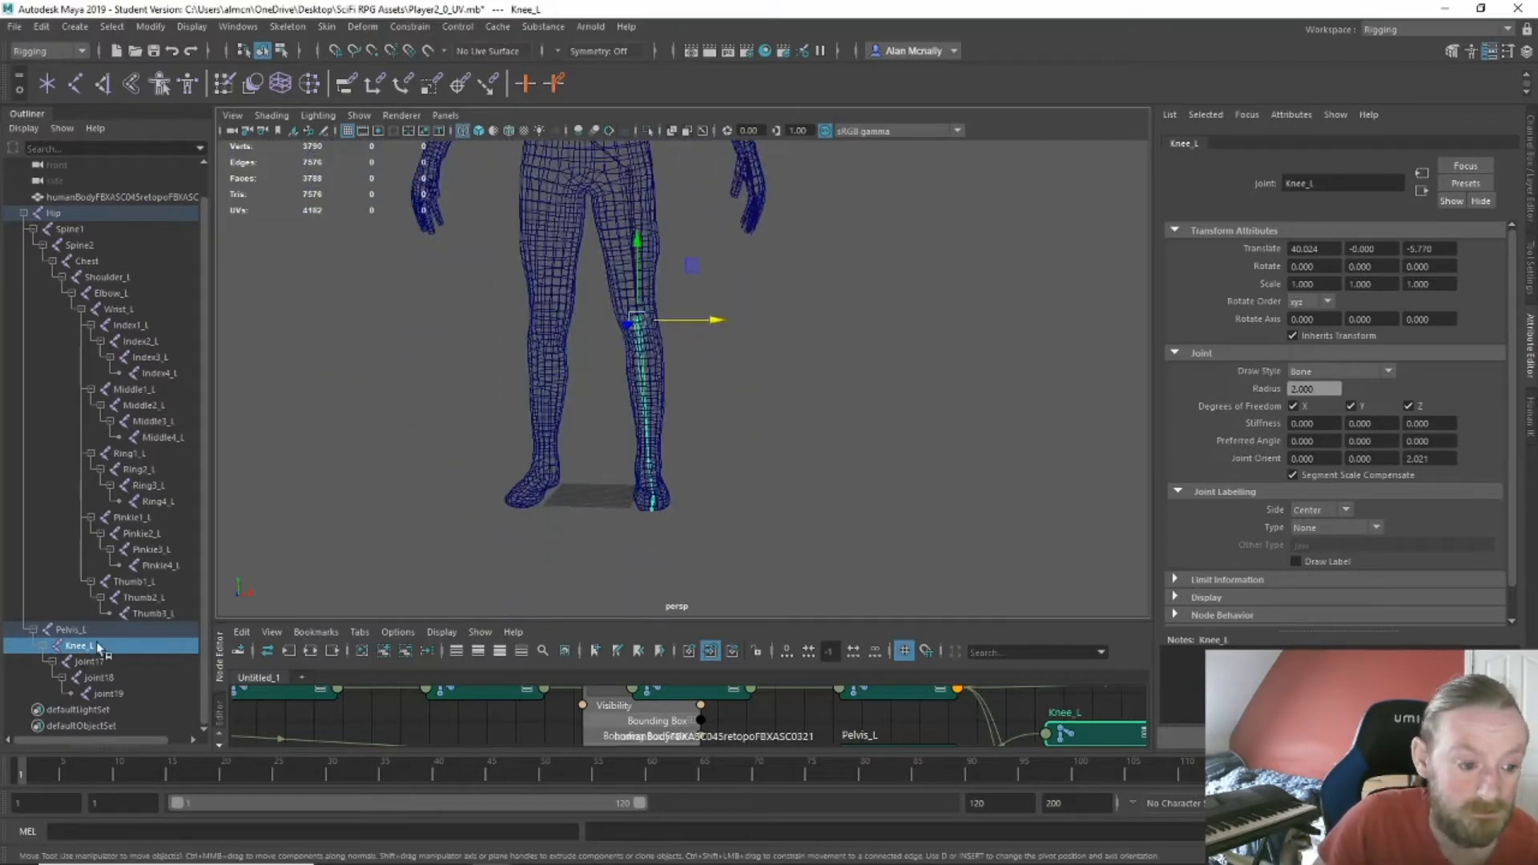
{"action": "double_click", "coordinate": [91, 663]}
{"action": "type", "text": "Ankel_L"}
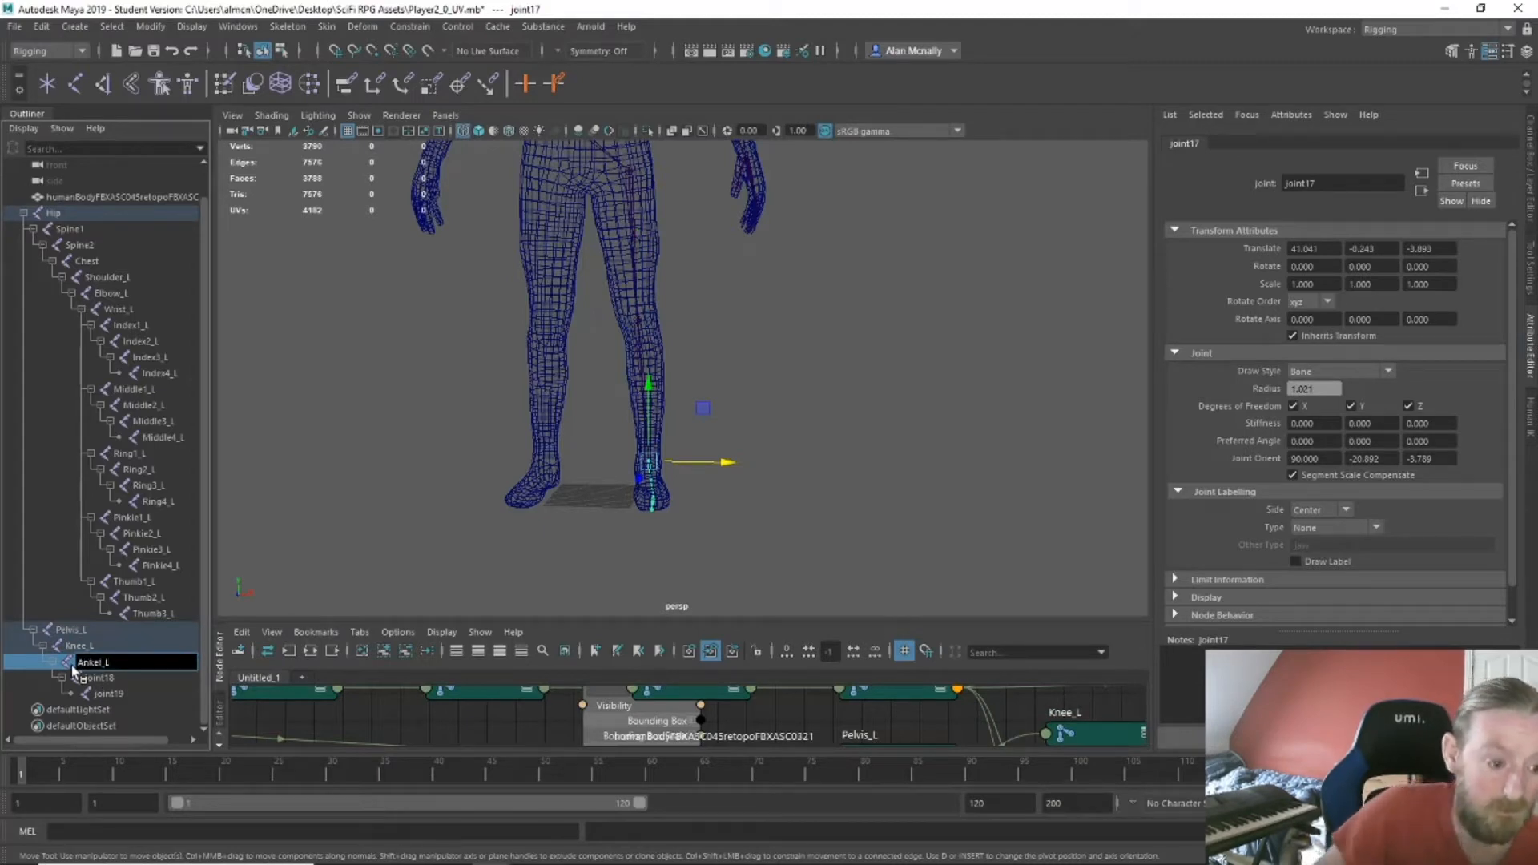
{"action": "key", "text": "Return"}
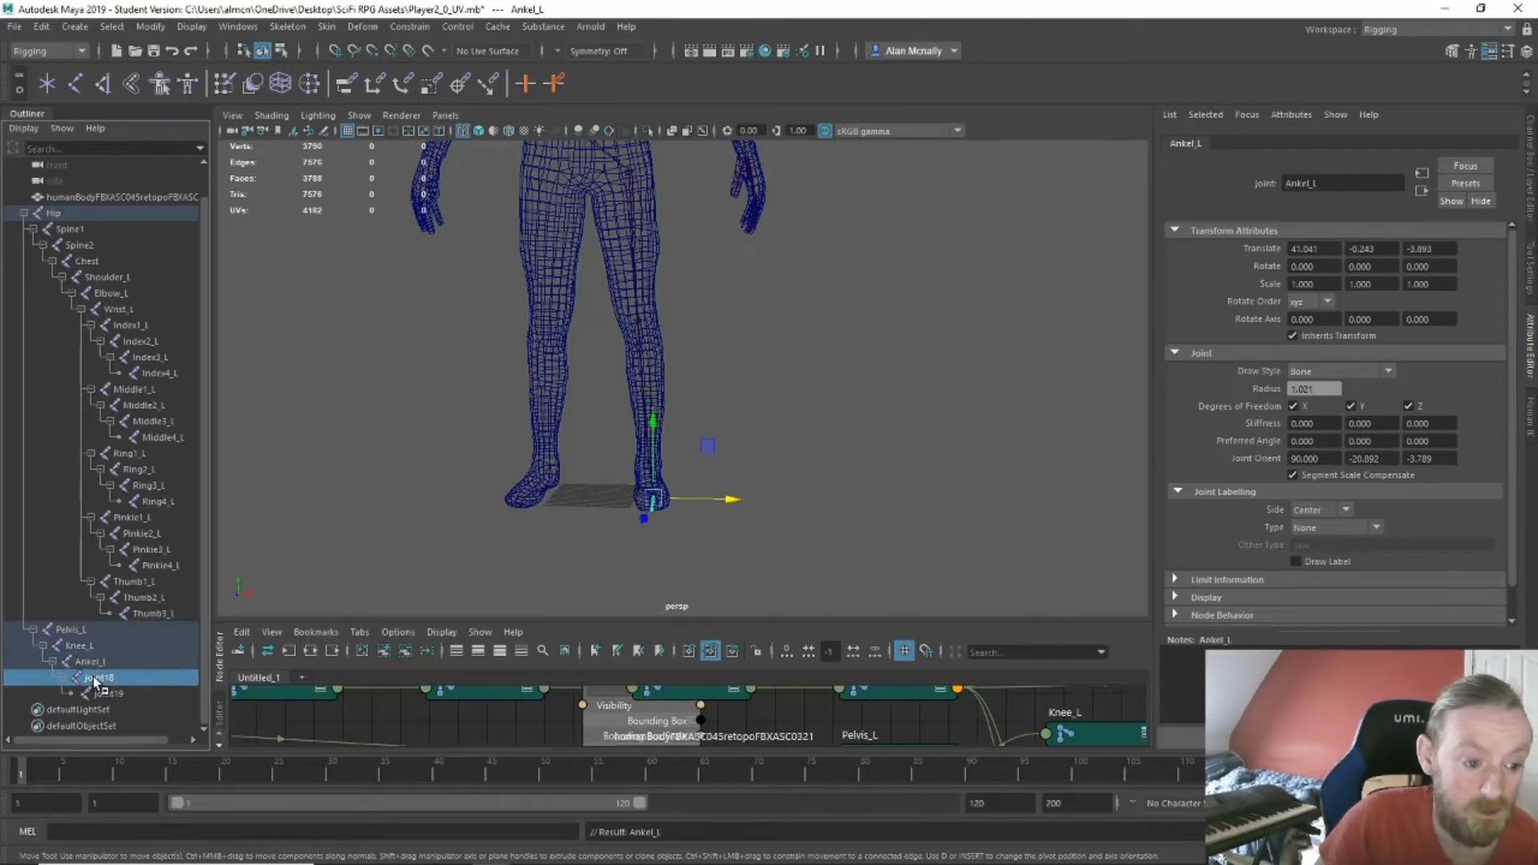
Rename the joint below the left ankle as Toe_L.
{"action": "double_click", "coordinate": [92, 678]}
{"action": "key", "text": "BackSpace"}
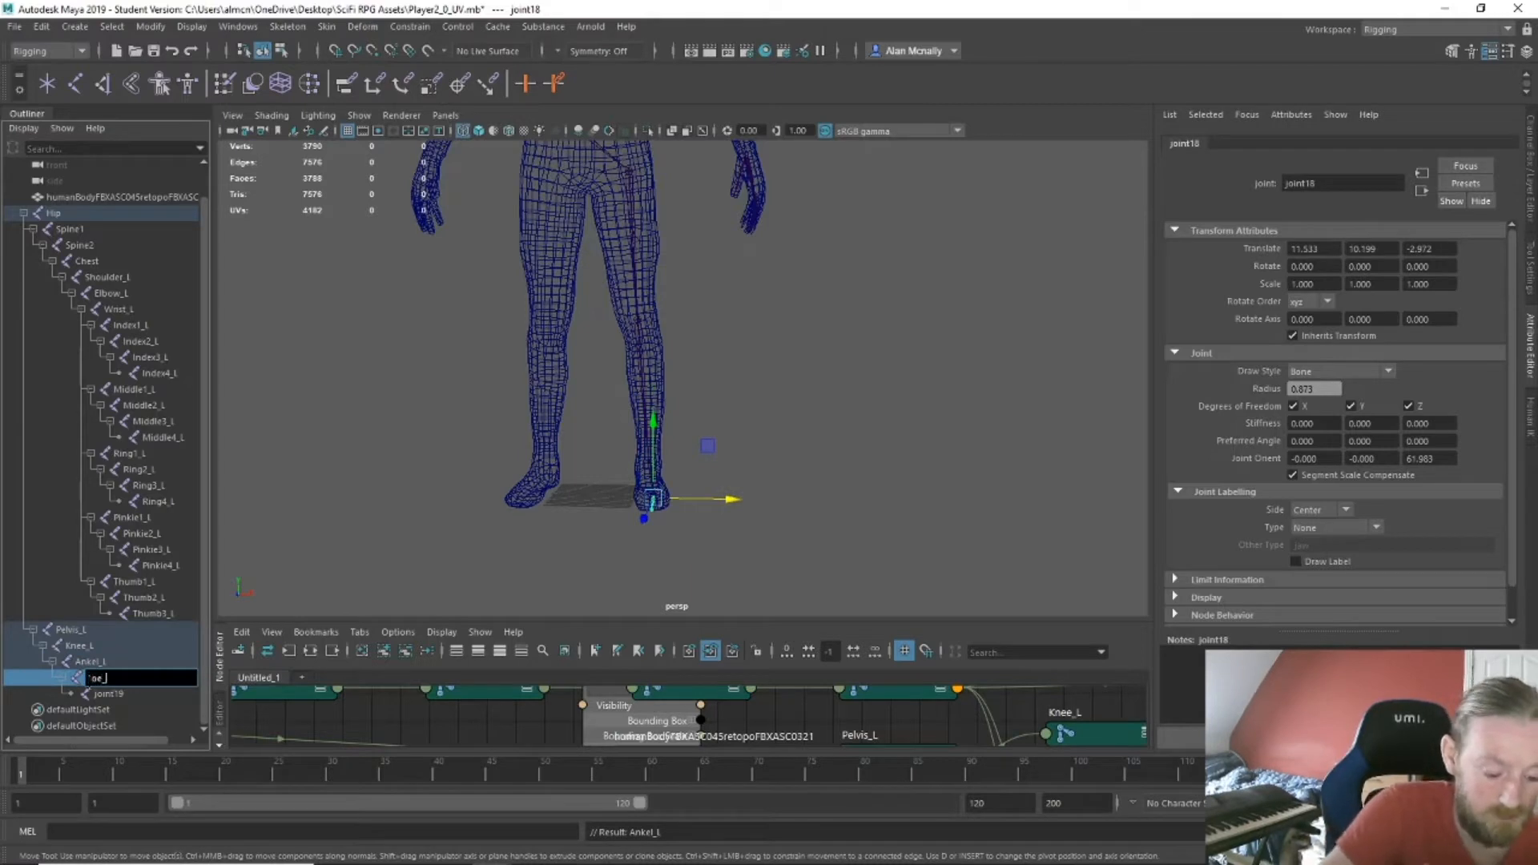
{"action": "type", "text": "Toe_L"}
{"action": "key", "text": "Return"}
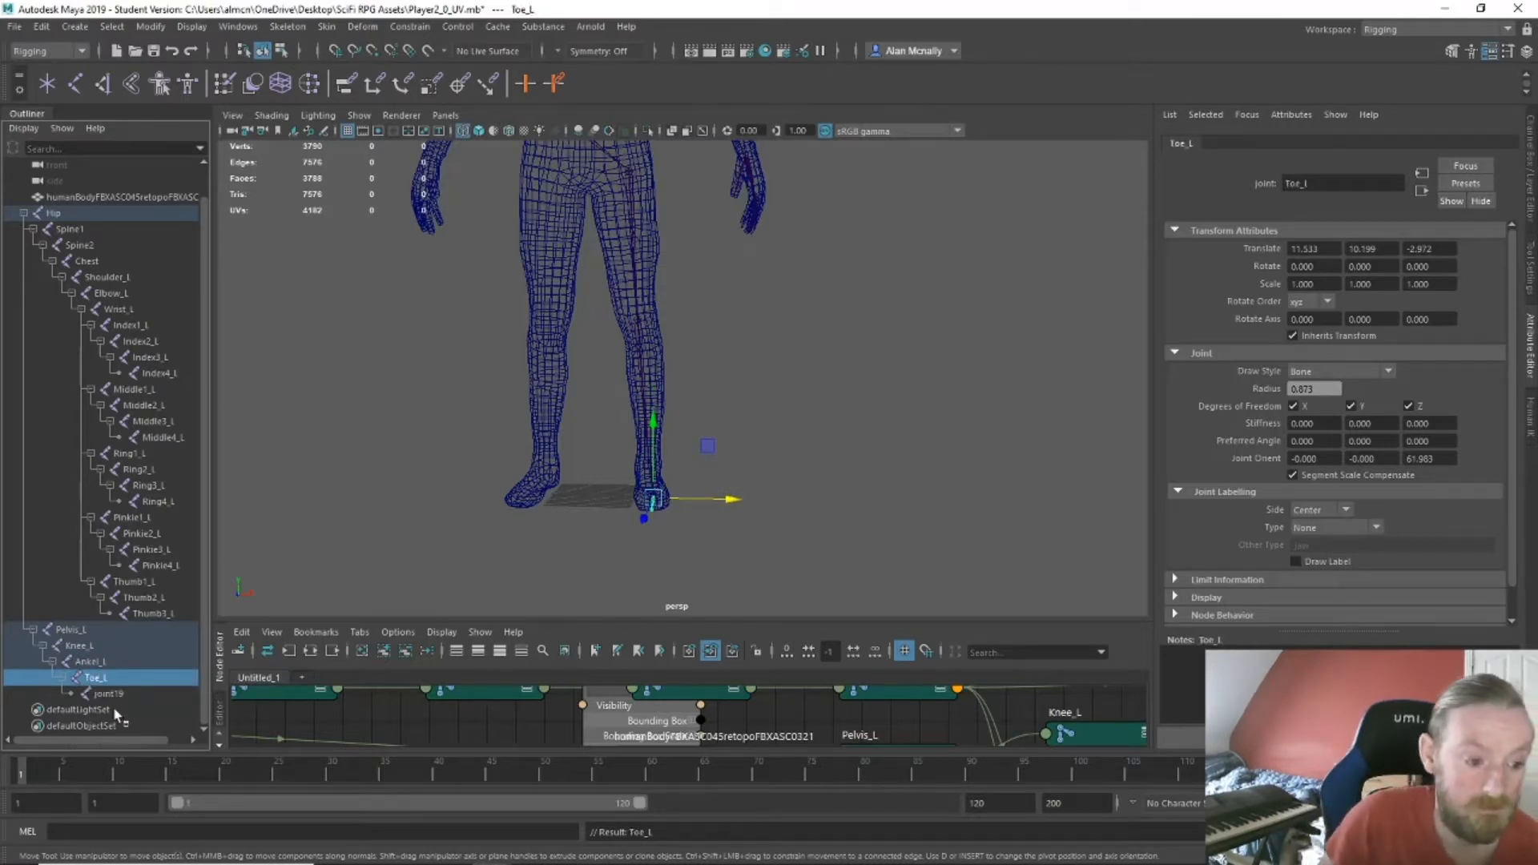
Rename the end joint of the left foot as ToeTip_L, correcting any misspelling in the name.
{"action": "double_click", "coordinate": [109, 694]}
{"action": "type", "text": "TeoTip_"}
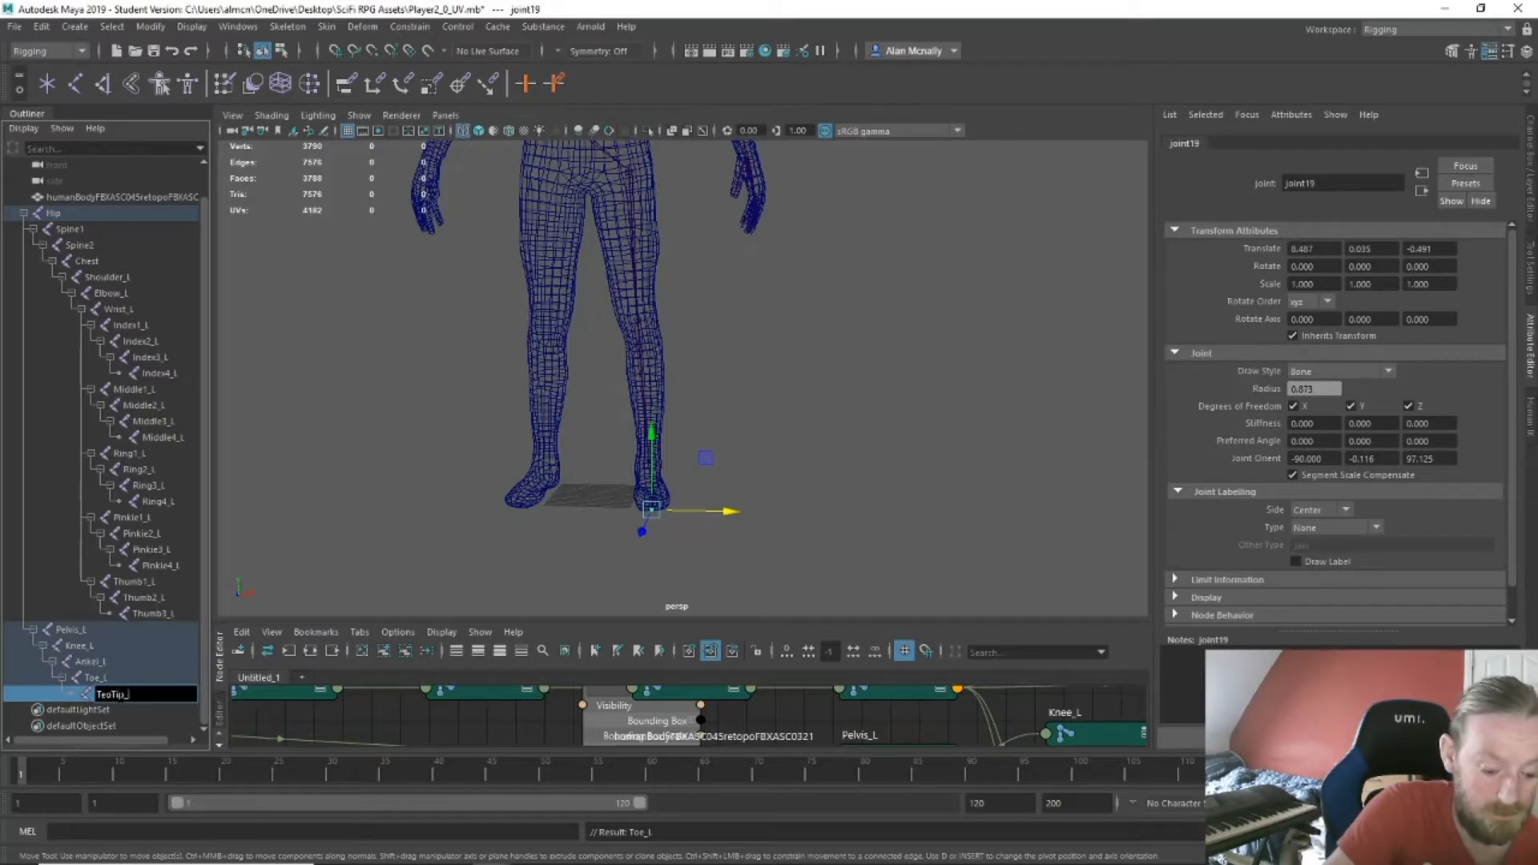
{"action": "type", "text": "L"}
{"action": "key", "text": "Return"}
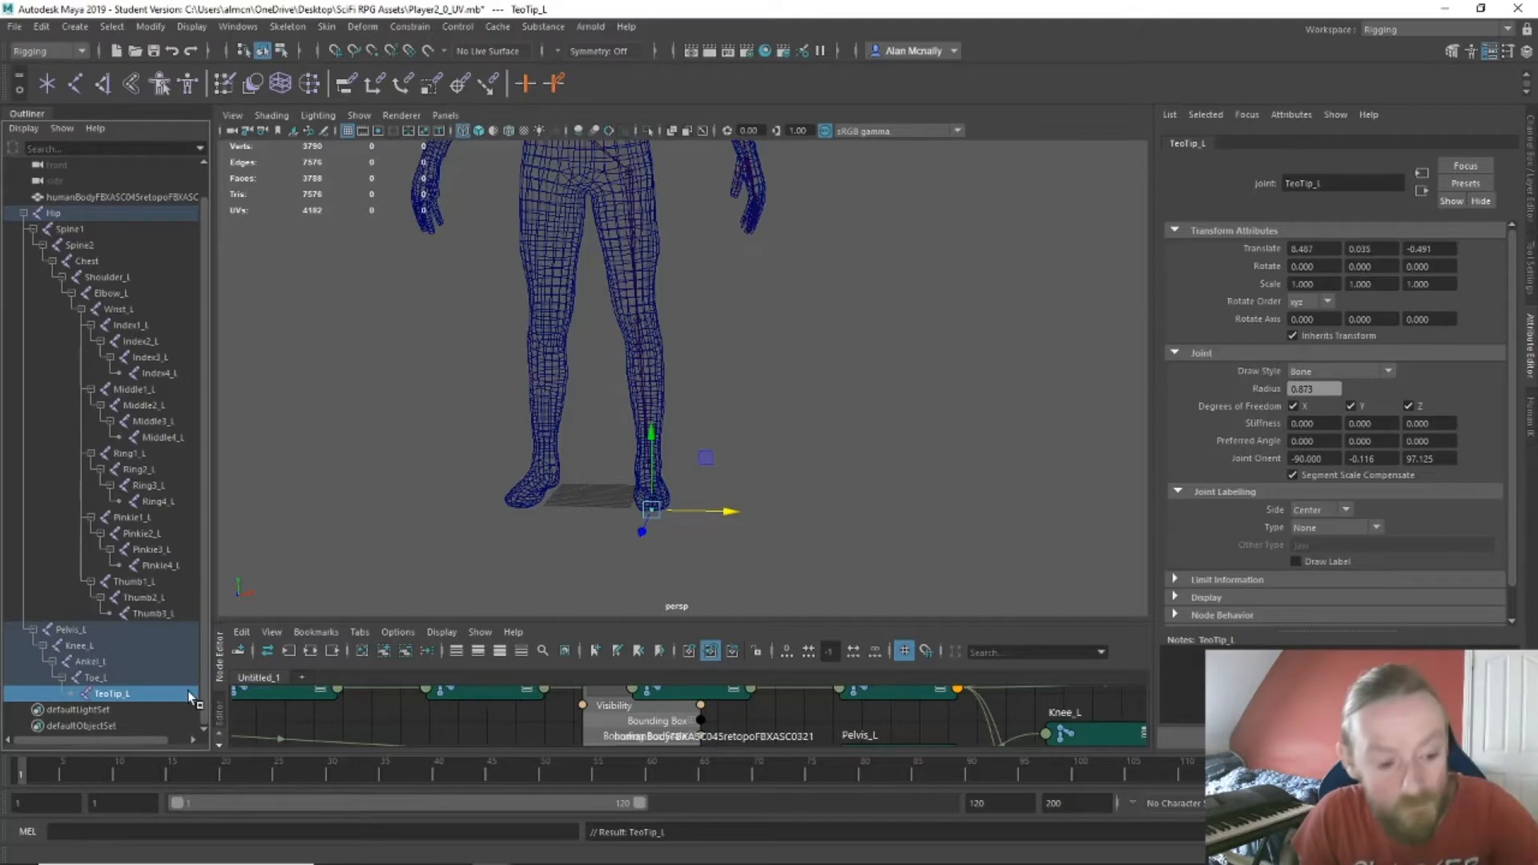
{"action": "double_click", "coordinate": [111, 694]}
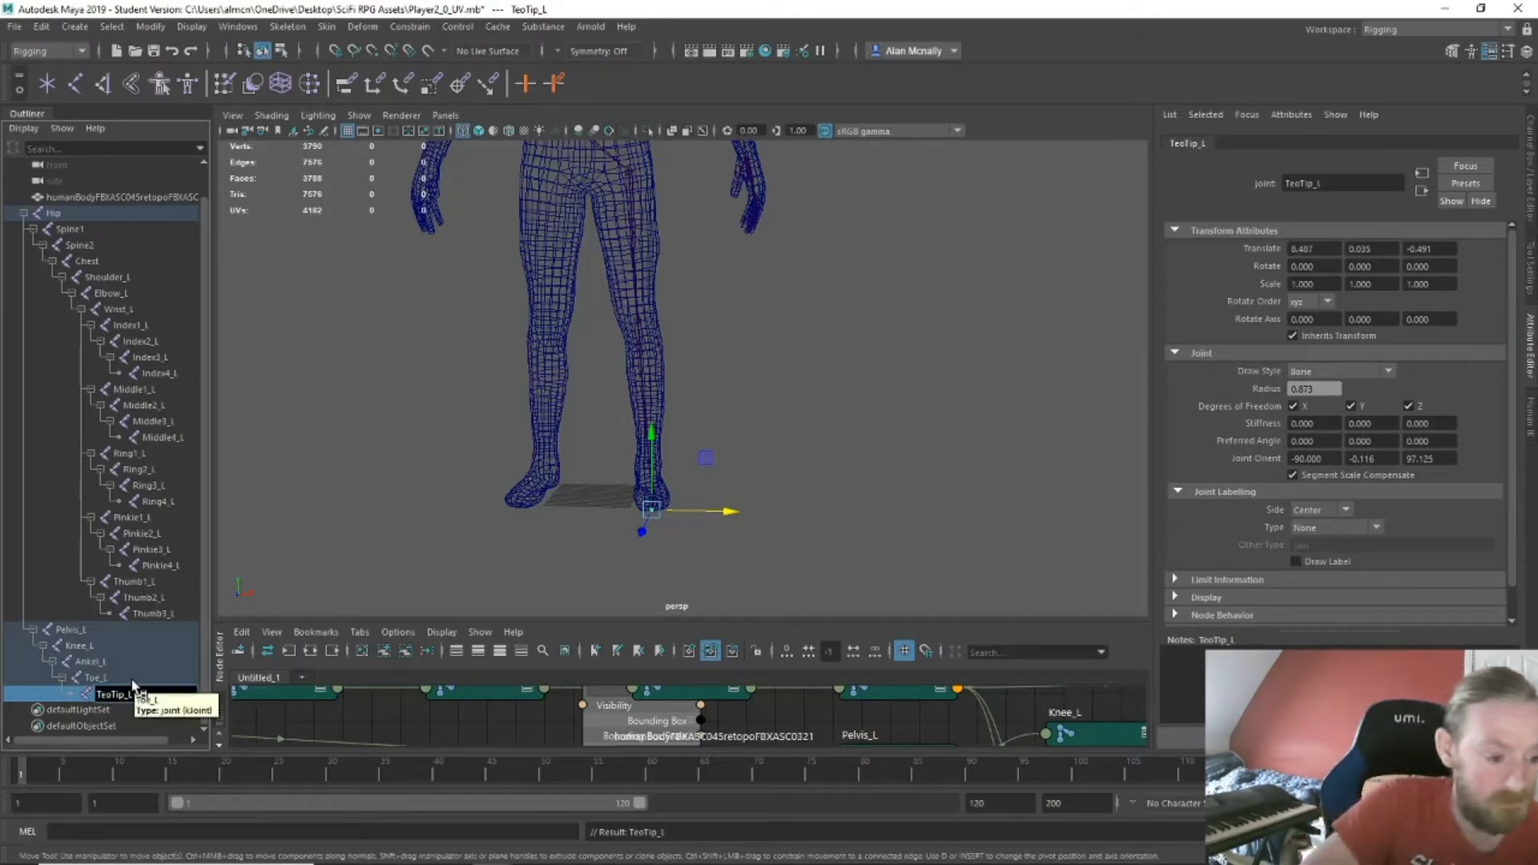
{"action": "key", "text": "BackSpace"}
{"action": "type", "text": "e"}
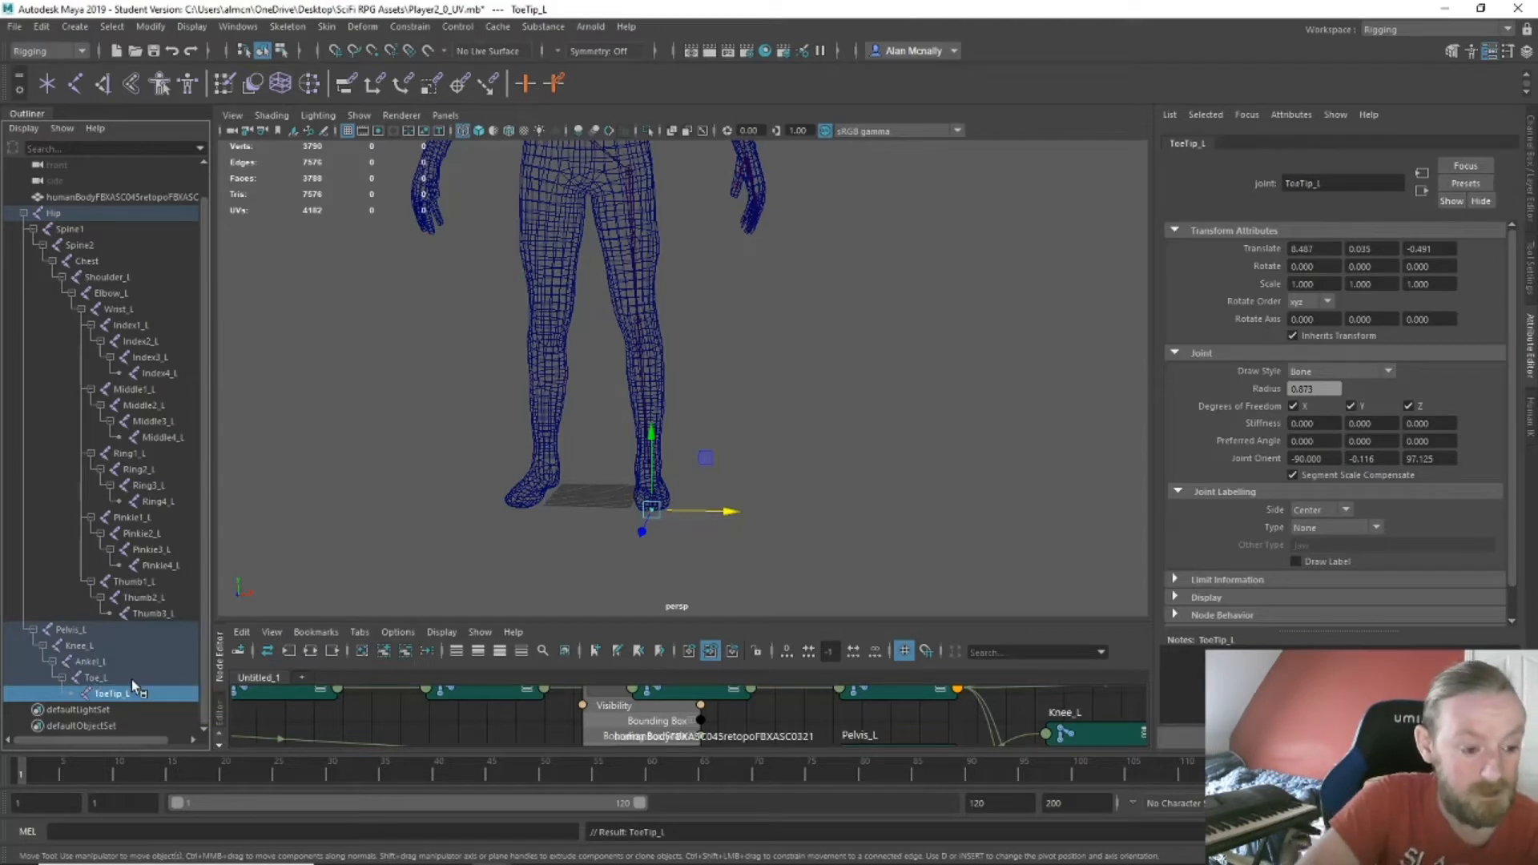
{"action": "key", "text": "Return"}
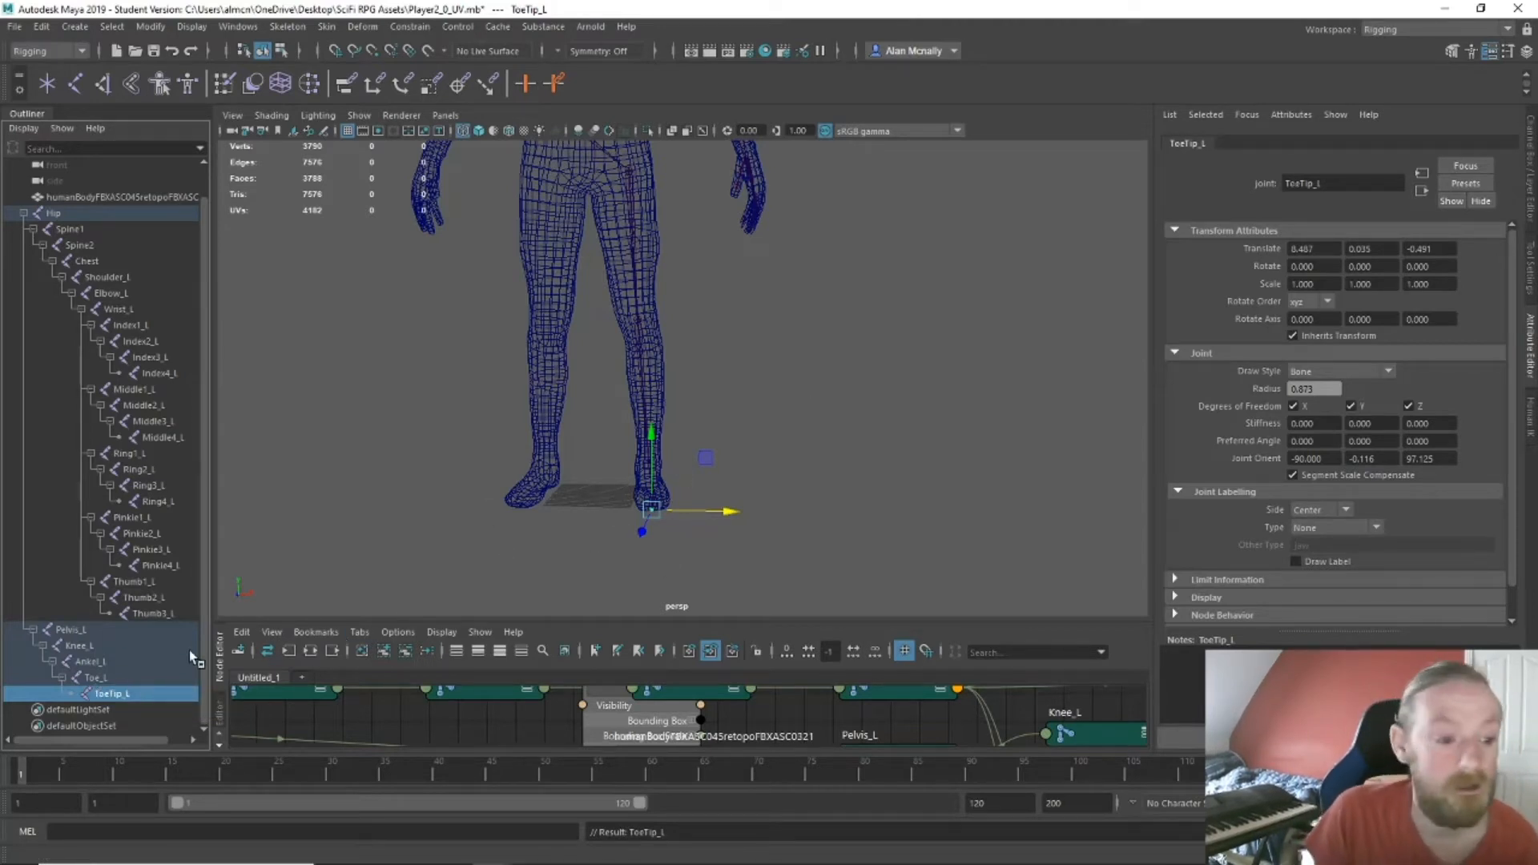
Mirror the Pelvis_L joint chain across YZ with the Behavior function, replacing _L with _R in the names, and expand the mirrored chain.
{"action": "left_click", "coordinate": [81, 633]}
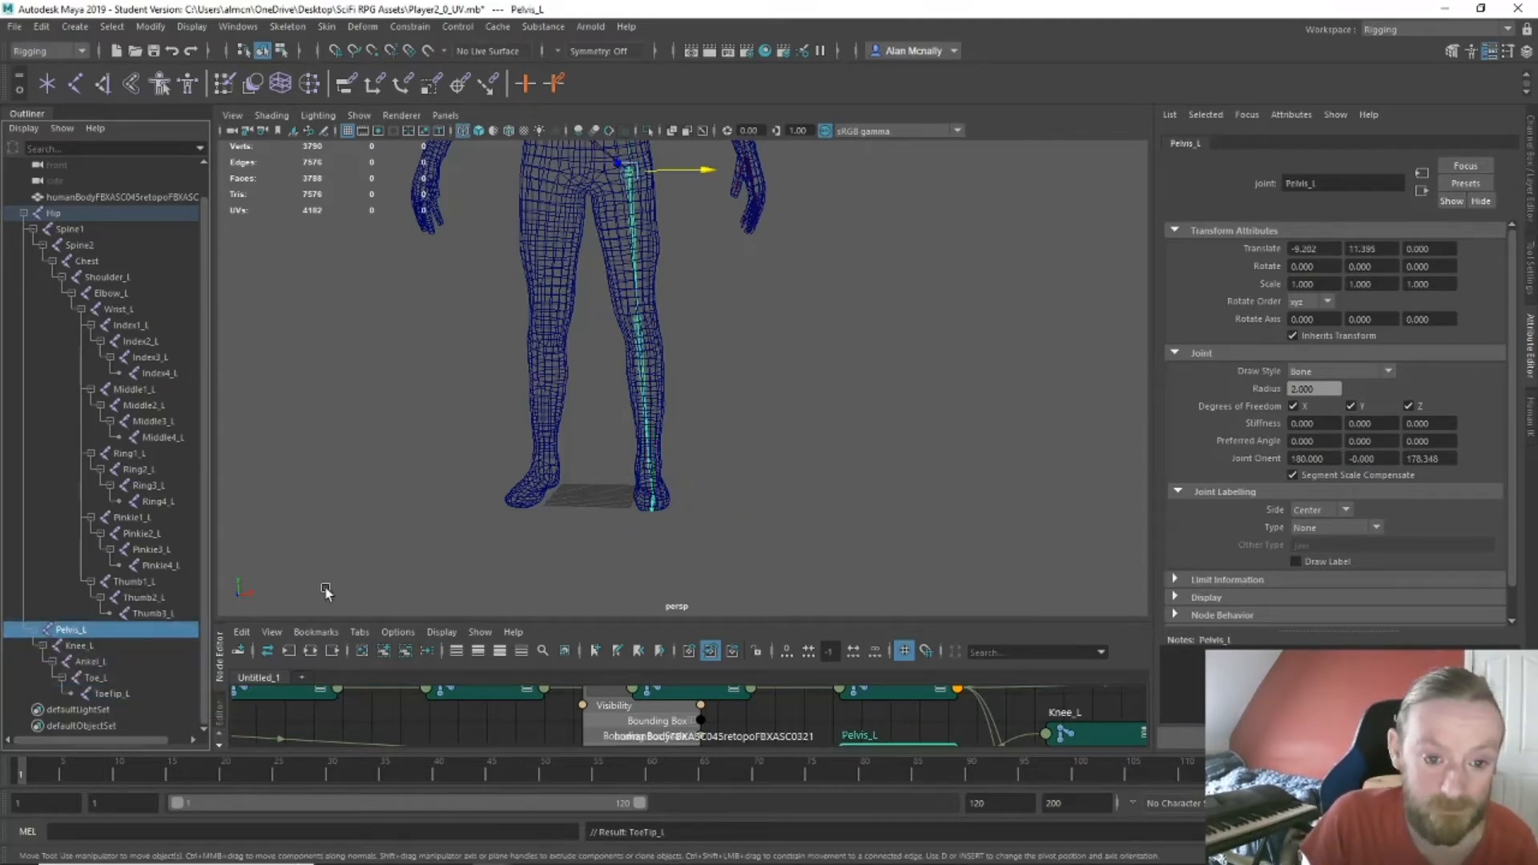
{"action": "middle_click_drag", "start_coordinate": [743, 252], "coordinate": [748, 387], "text": "alt"}
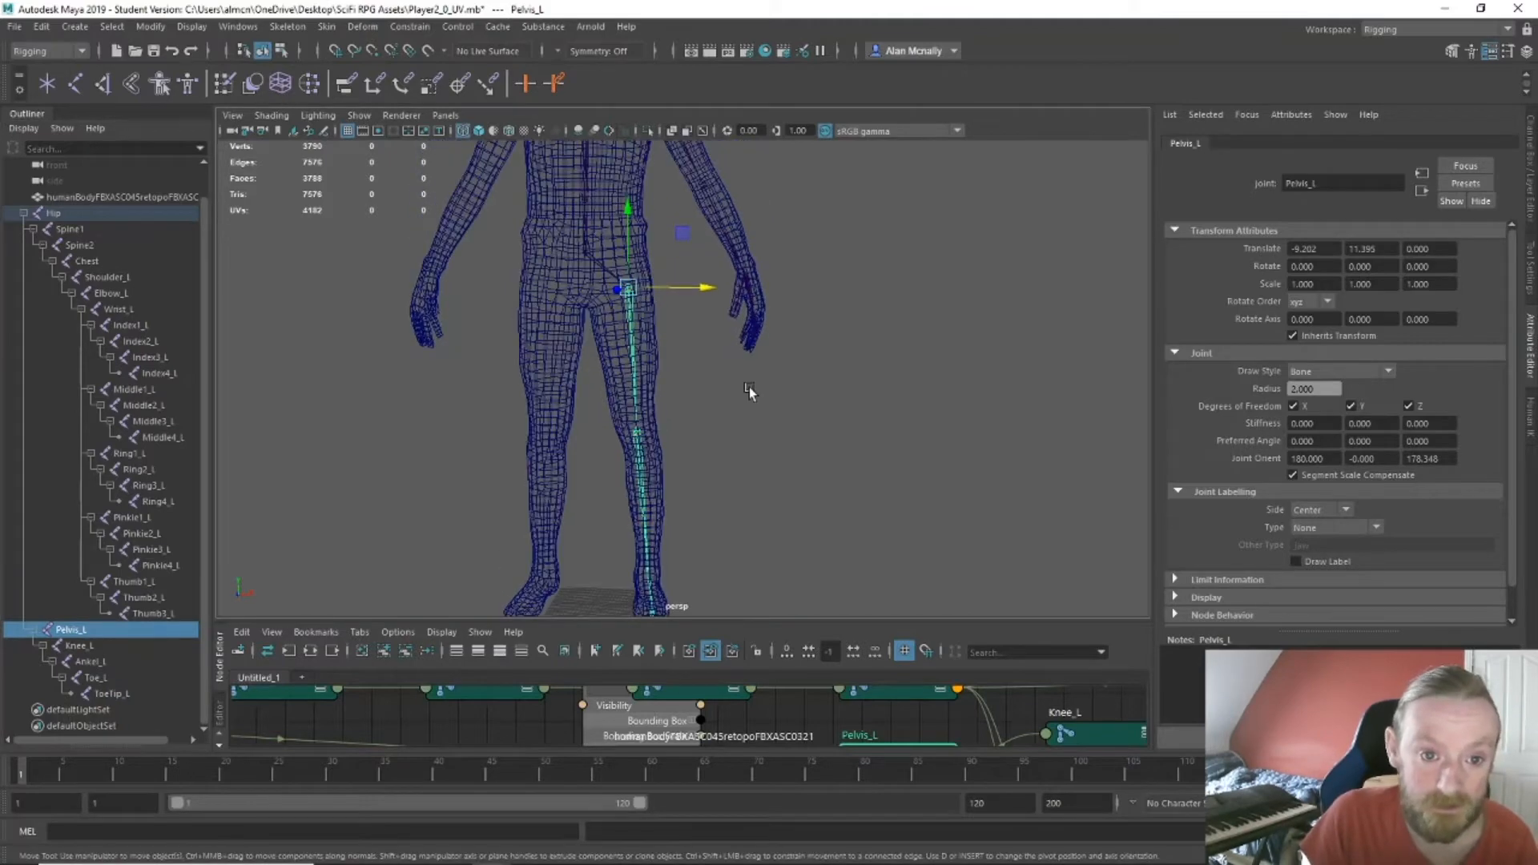
{"action": "left_click", "coordinate": [287, 26]}
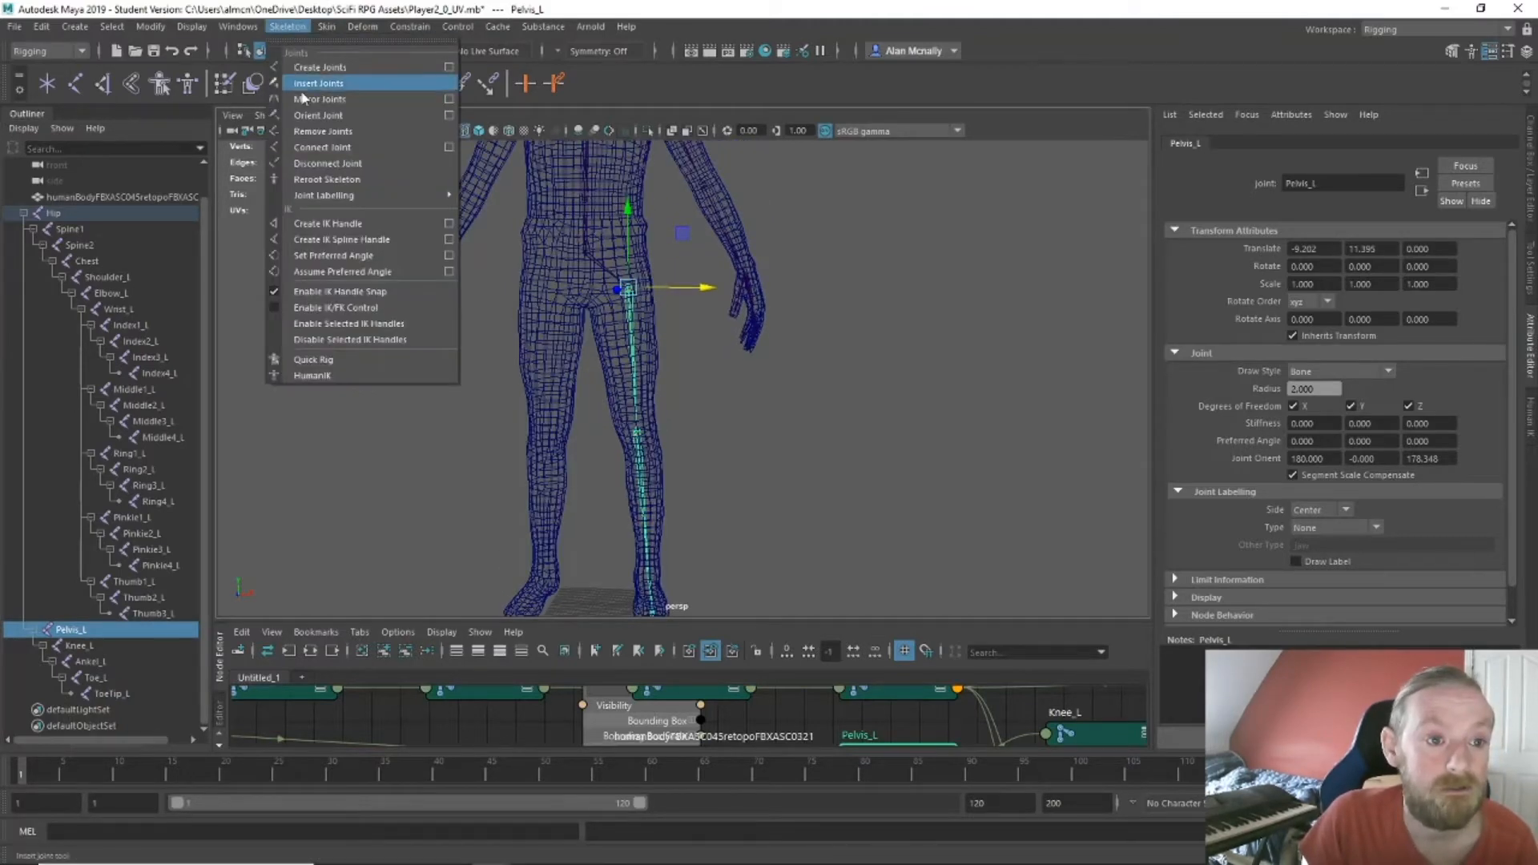
{"action": "left_click", "coordinate": [449, 98]}
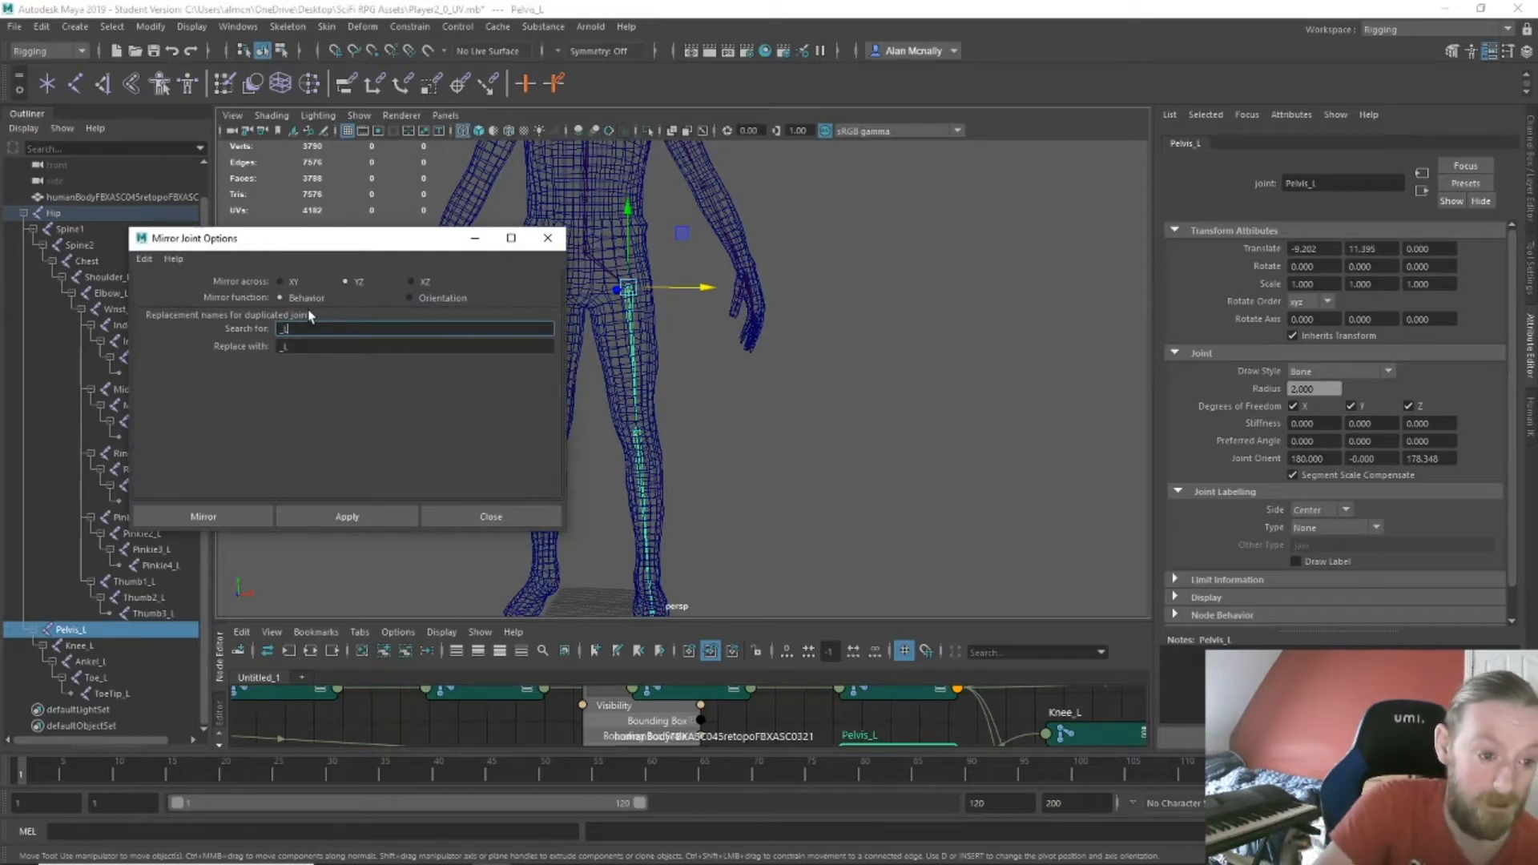
{"action": "left_click", "coordinate": [311, 346]}
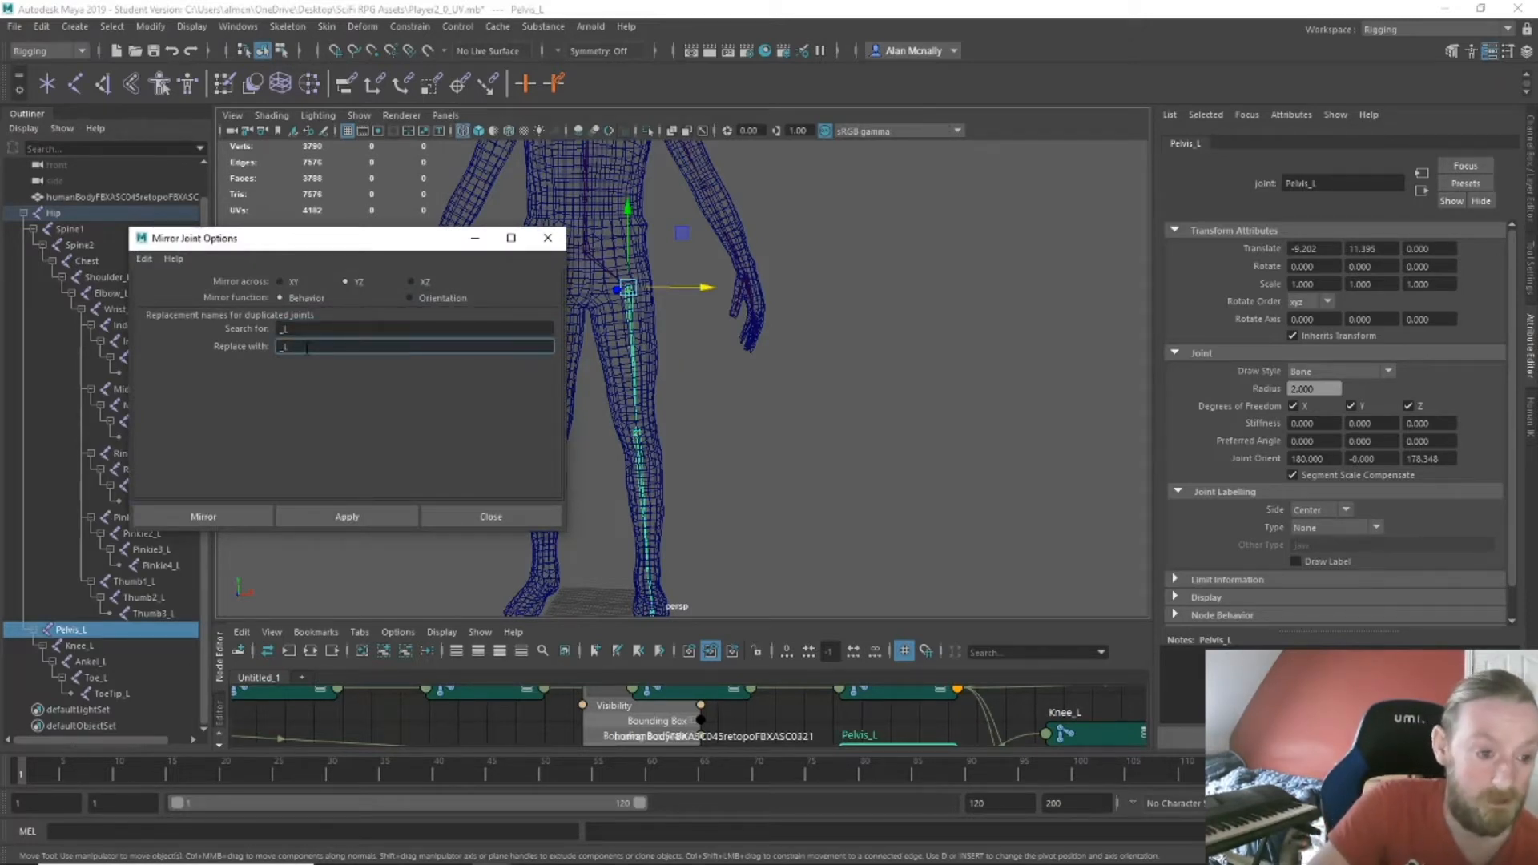
{"action": "type", "text": "_R"}
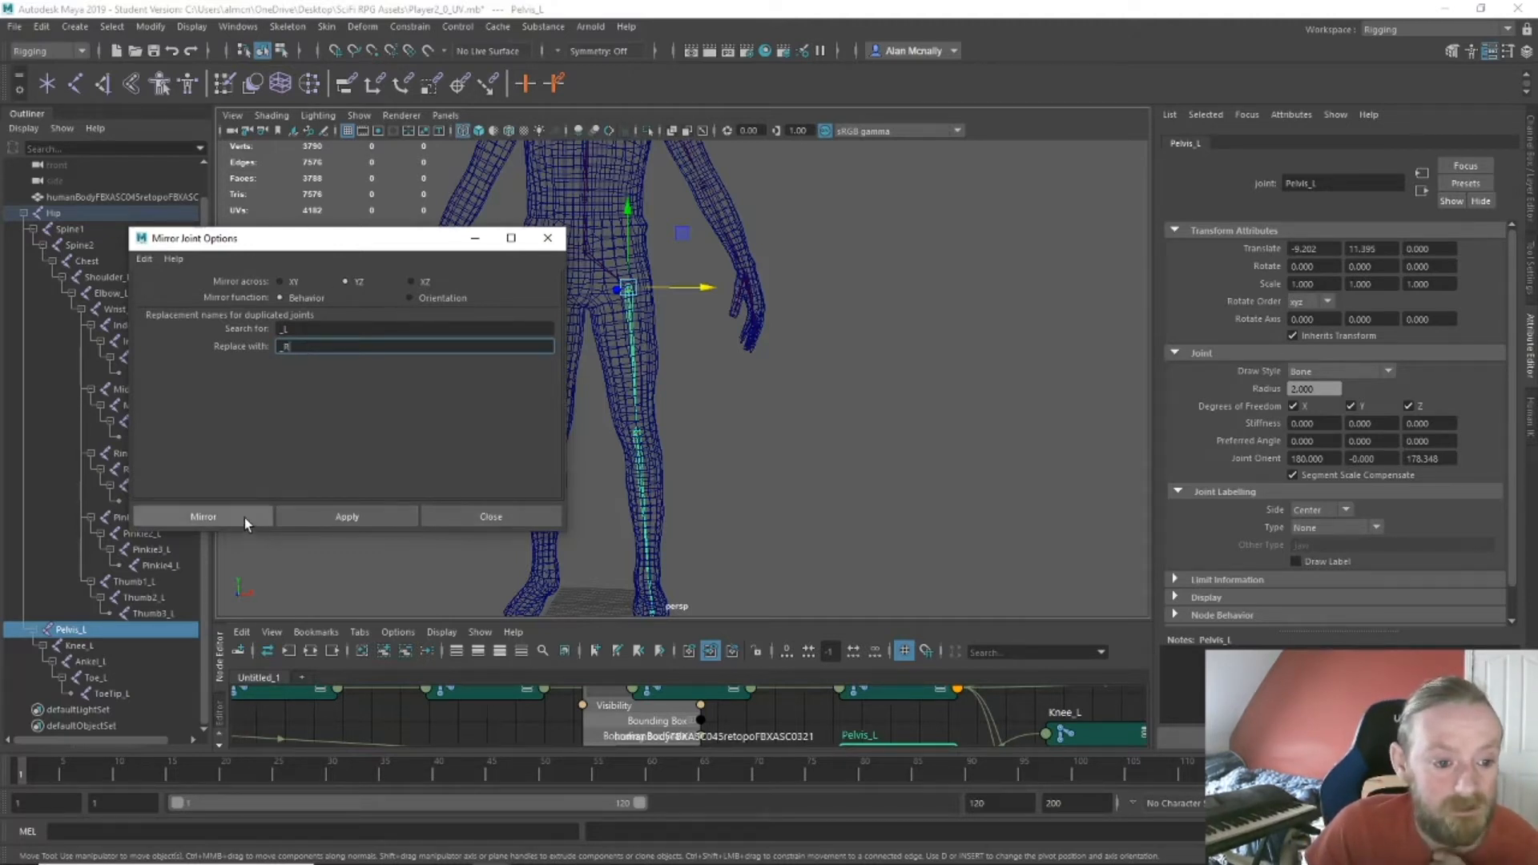
{"action": "left_click", "coordinate": [203, 517]}
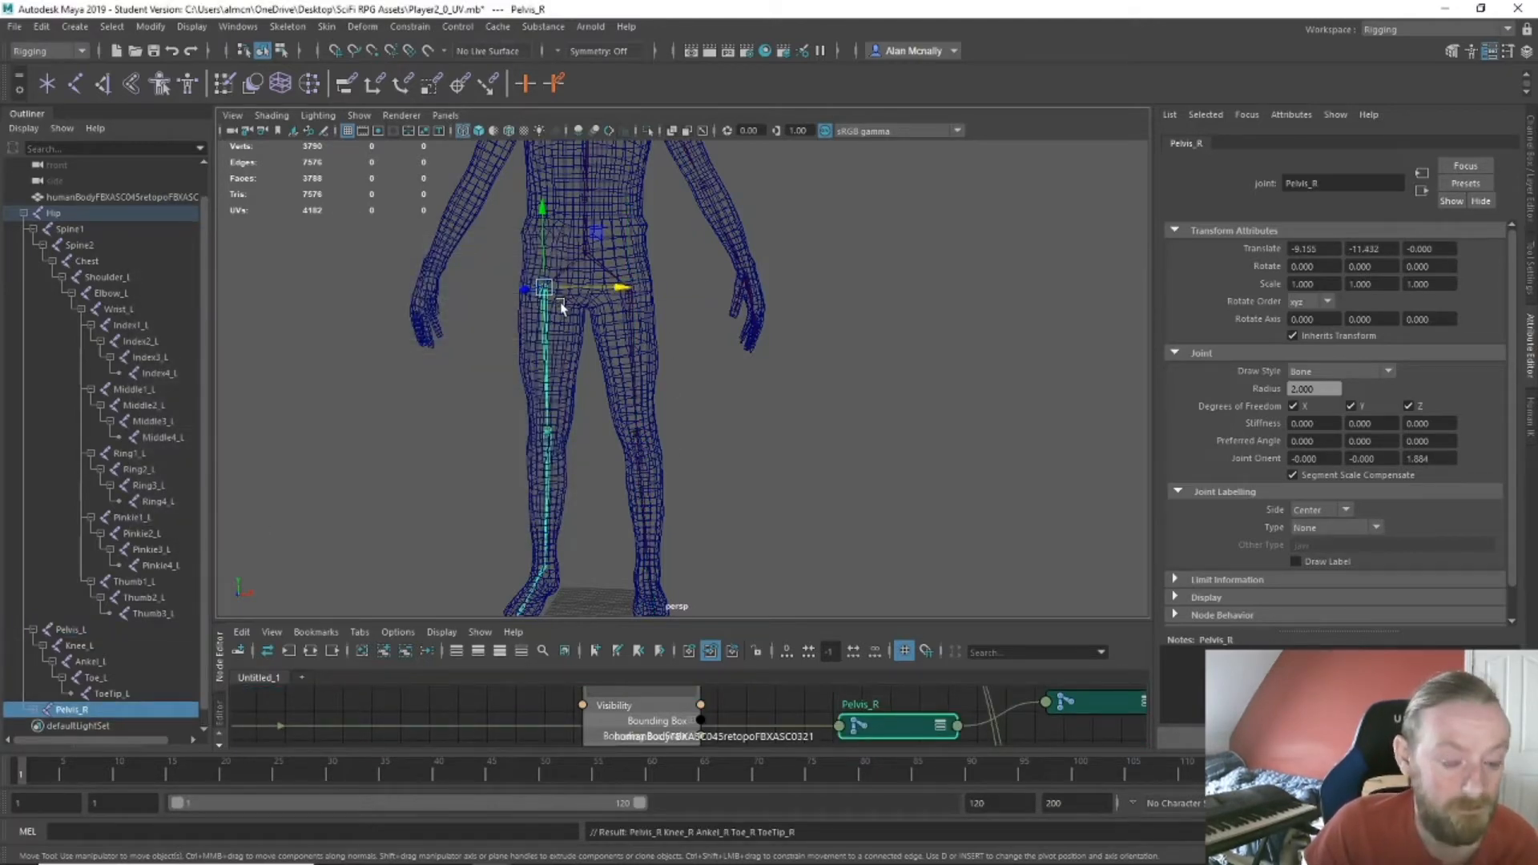
{"action": "left_click_drag", "start_coordinate": [626, 365], "coordinate": [576, 421], "text": "alt"}
{"action": "right_click_drag", "start_coordinate": [576, 422], "coordinate": [631, 402], "text": "alt"}
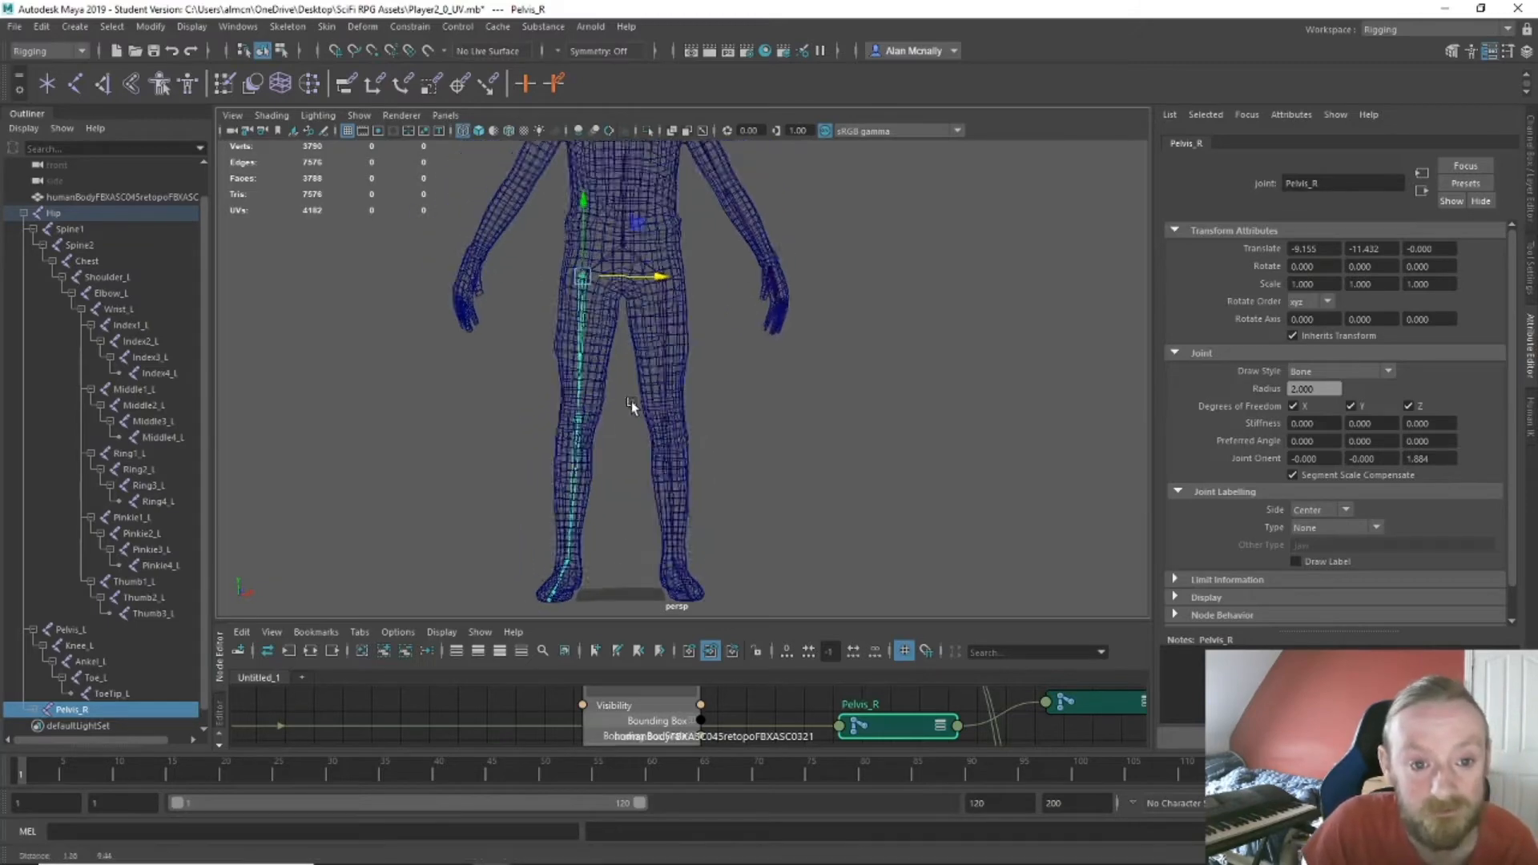
{"action": "middle_click_drag", "start_coordinate": [632, 401], "coordinate": [624, 462], "text": "alt"}
{"action": "scroll", "coordinate": [117, 575], "scroll_direction": "down", "scroll_amount": 1}
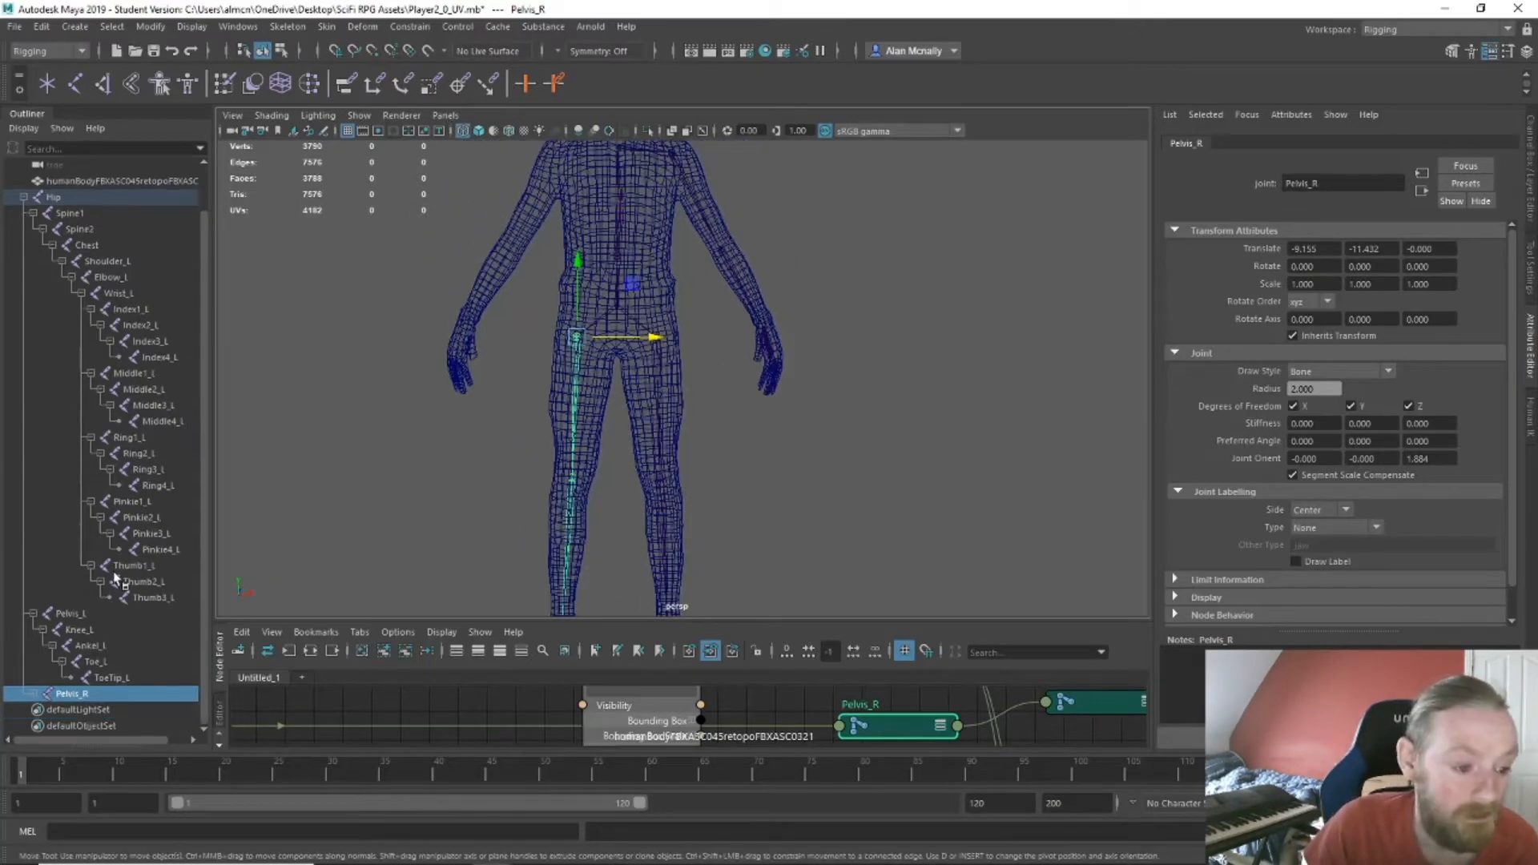
{"action": "left_click", "coordinate": [33, 694]}
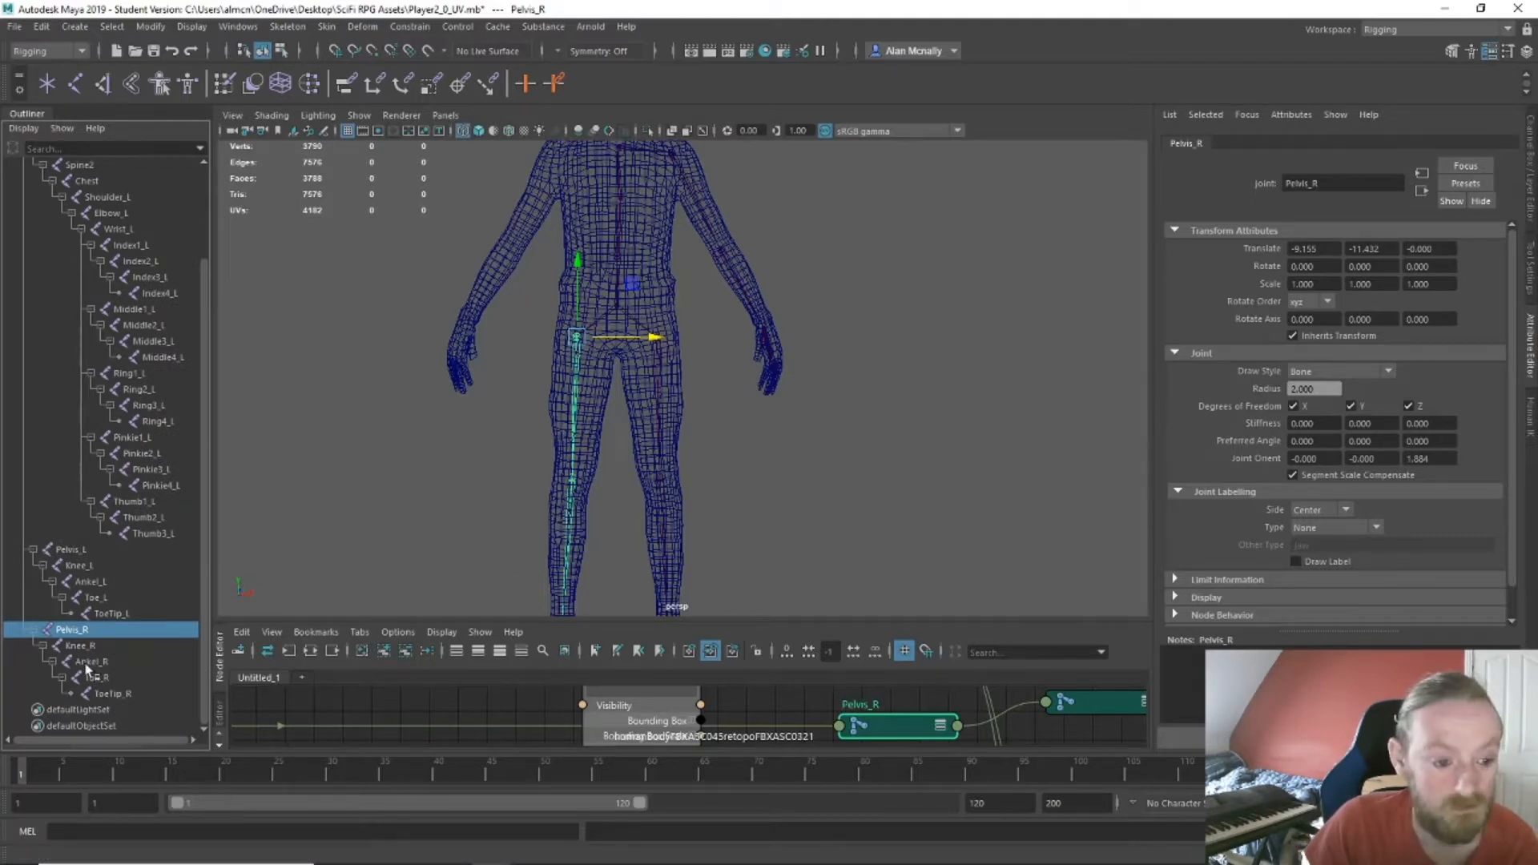
Start the Joint tool and examine the Chest joint, the shoulders and the neck area above them.
{"action": "middle_click_drag", "start_coordinate": [782, 251], "coordinate": [777, 411], "text": "alt"}
{"action": "scroll", "coordinate": [776, 411], "scroll_direction": "up", "scroll_amount": 3}
{"action": "middle_click_drag", "start_coordinate": [773, 345], "coordinate": [805, 431], "text": "alt"}
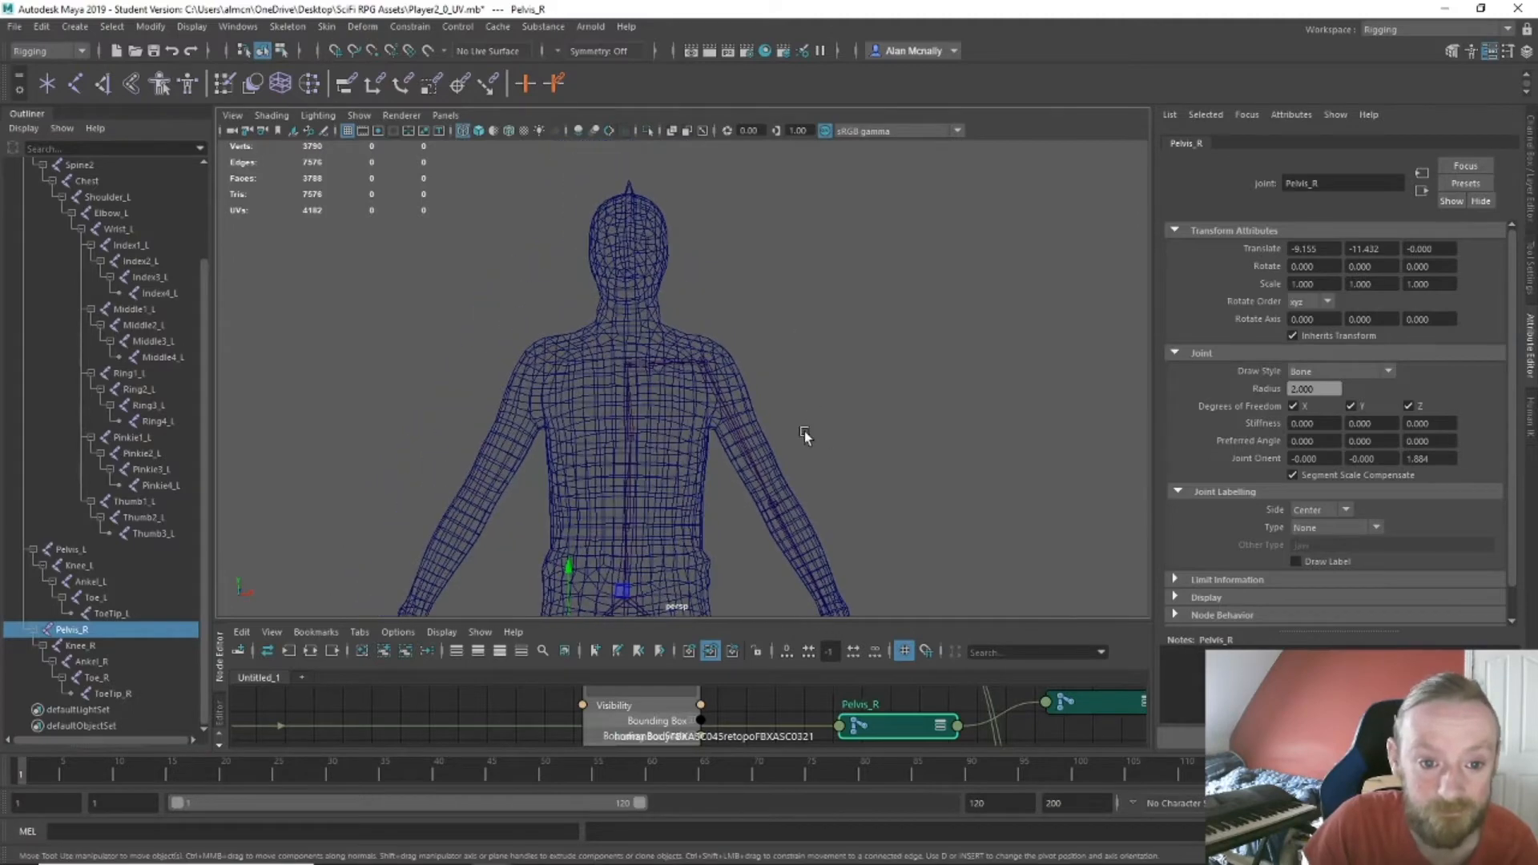
{"action": "left_click", "coordinate": [75, 84]}
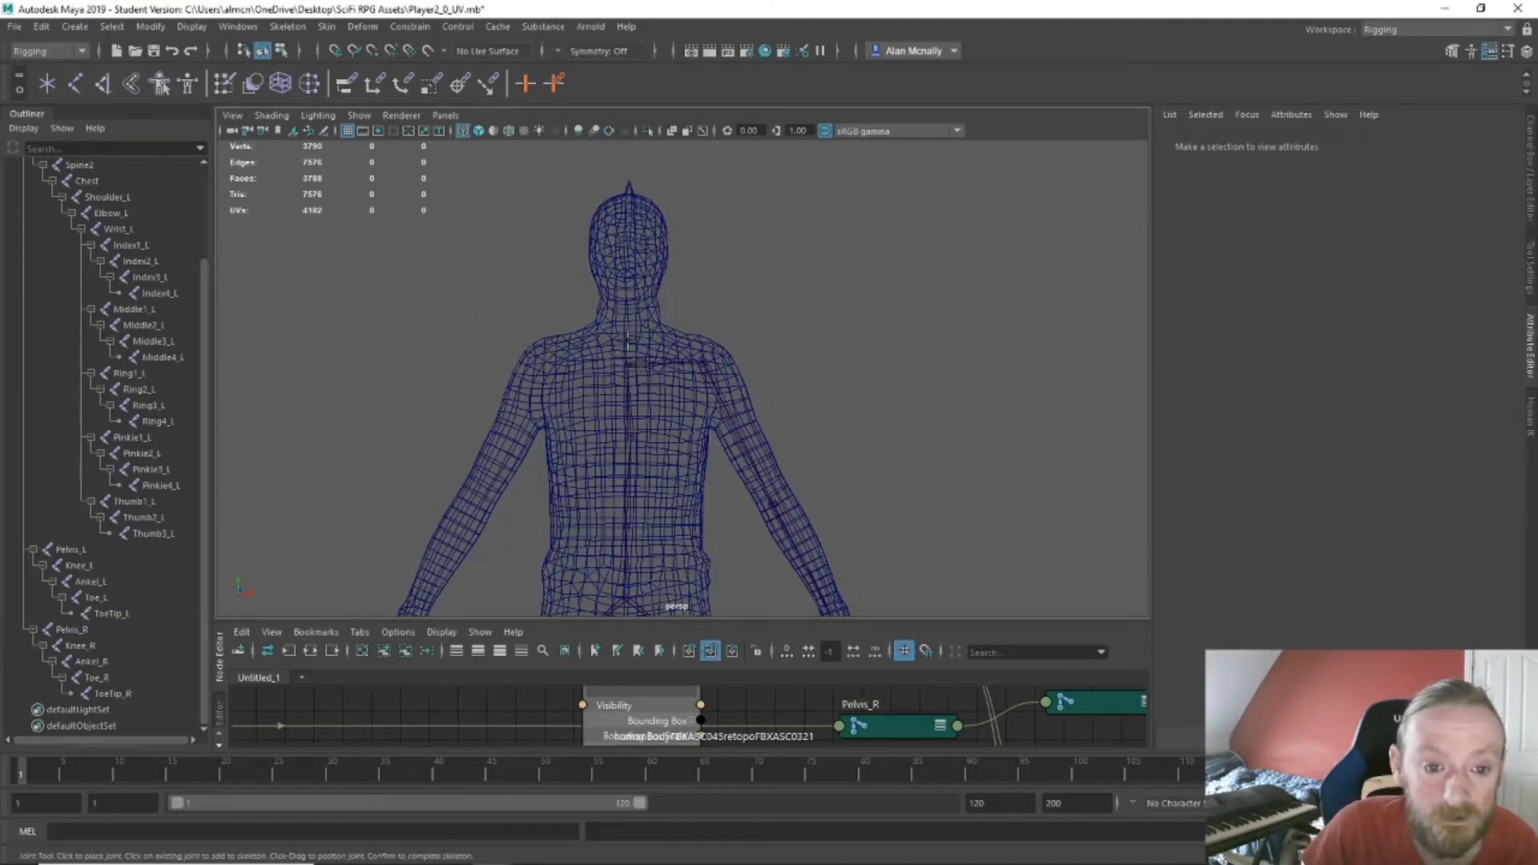
{"action": "scroll", "coordinate": [626, 356], "scroll_direction": "up", "scroll_amount": 2}
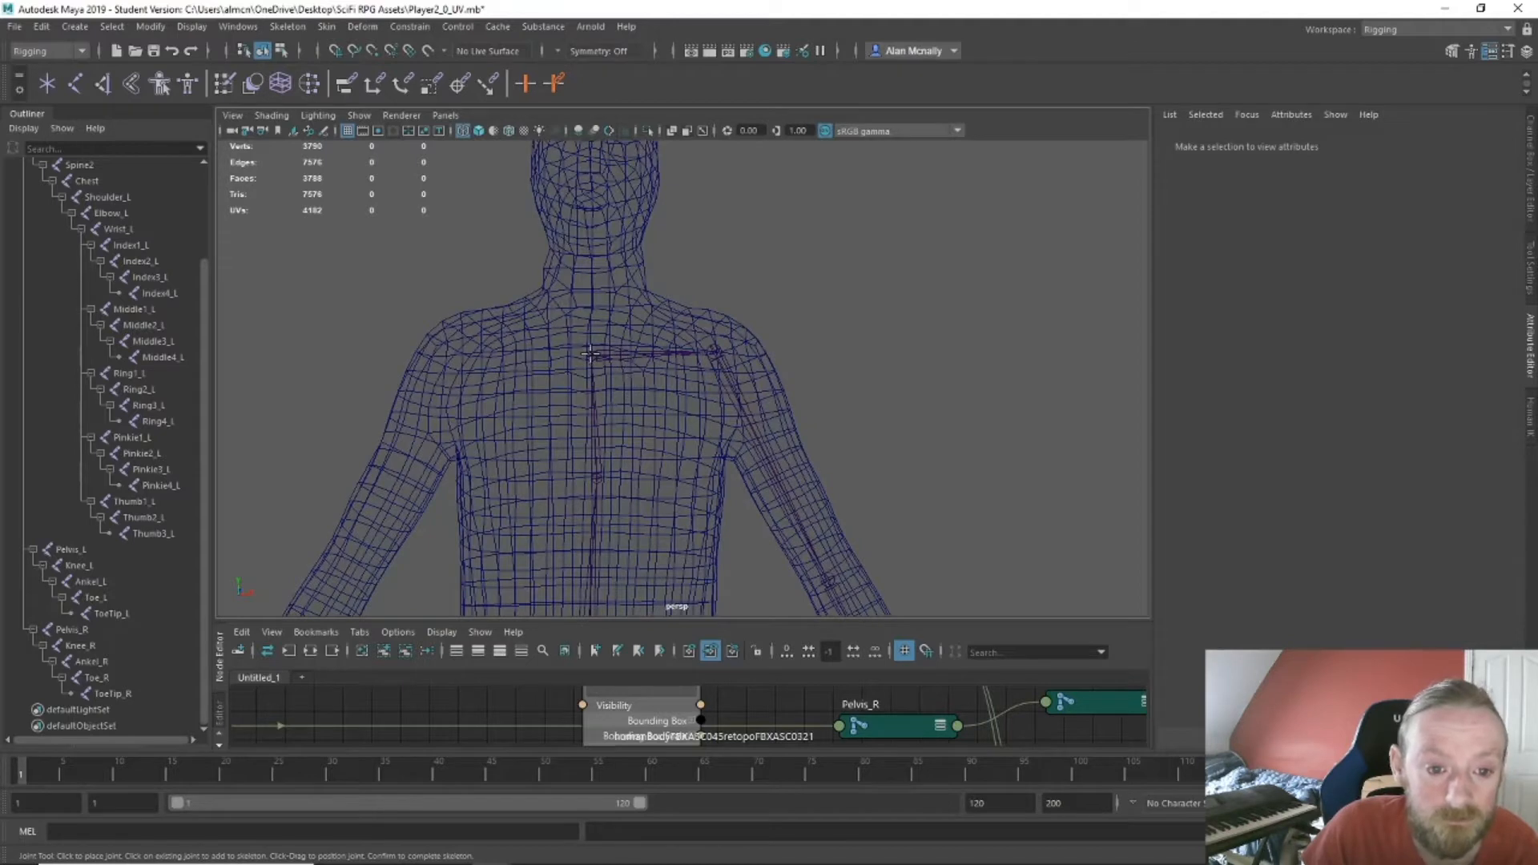
{"action": "scroll", "coordinate": [597, 379], "scroll_direction": "up", "scroll_amount": 2}
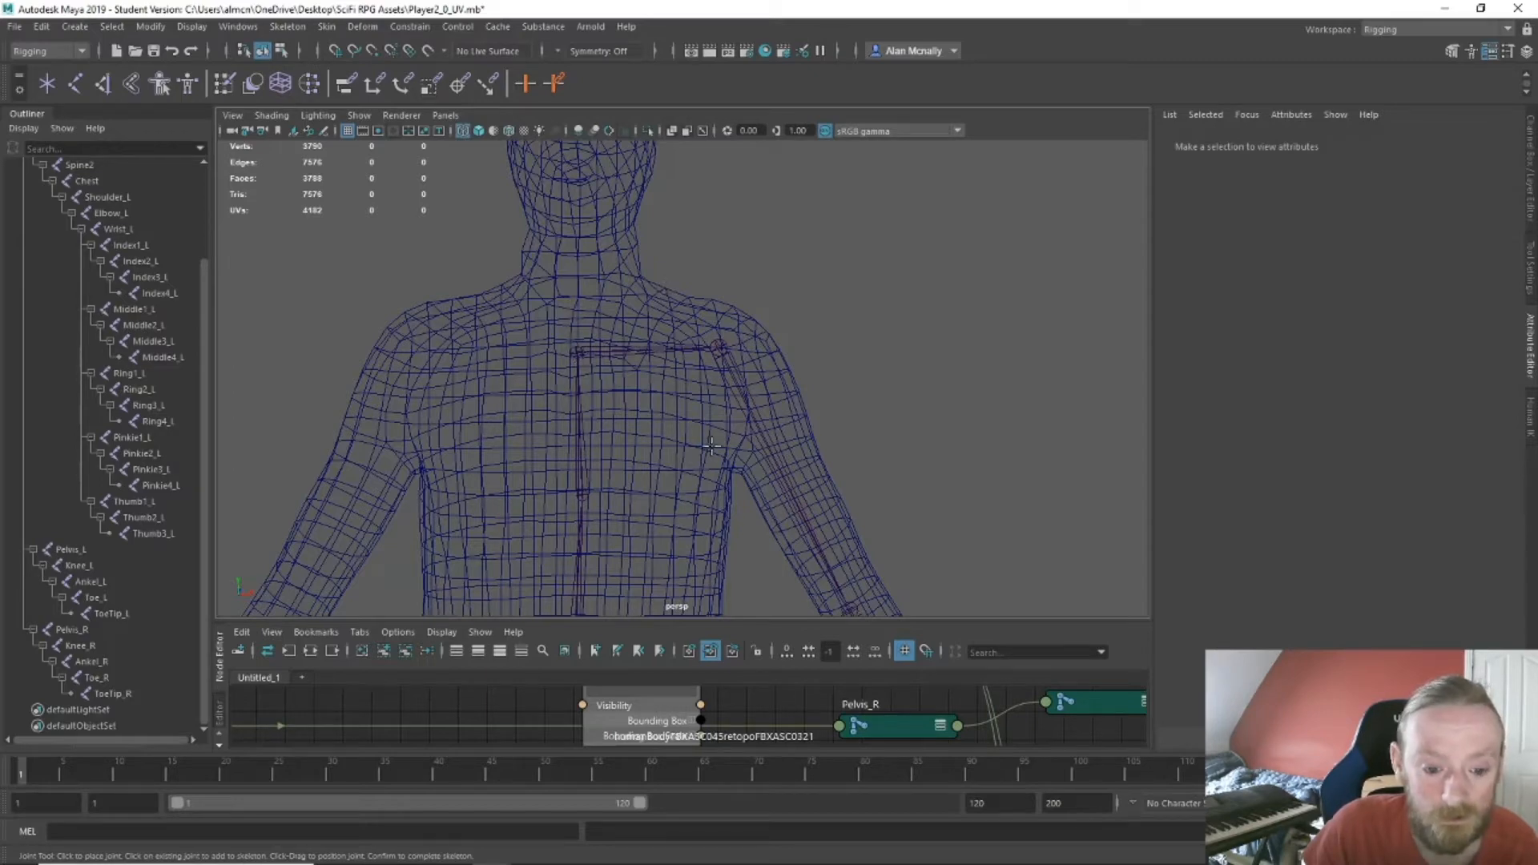
{"action": "scroll", "coordinate": [721, 425], "scroll_direction": "down", "scroll_amount": 4}
{"action": "scroll", "coordinate": [724, 410], "scroll_direction": "up", "scroll_amount": 3}
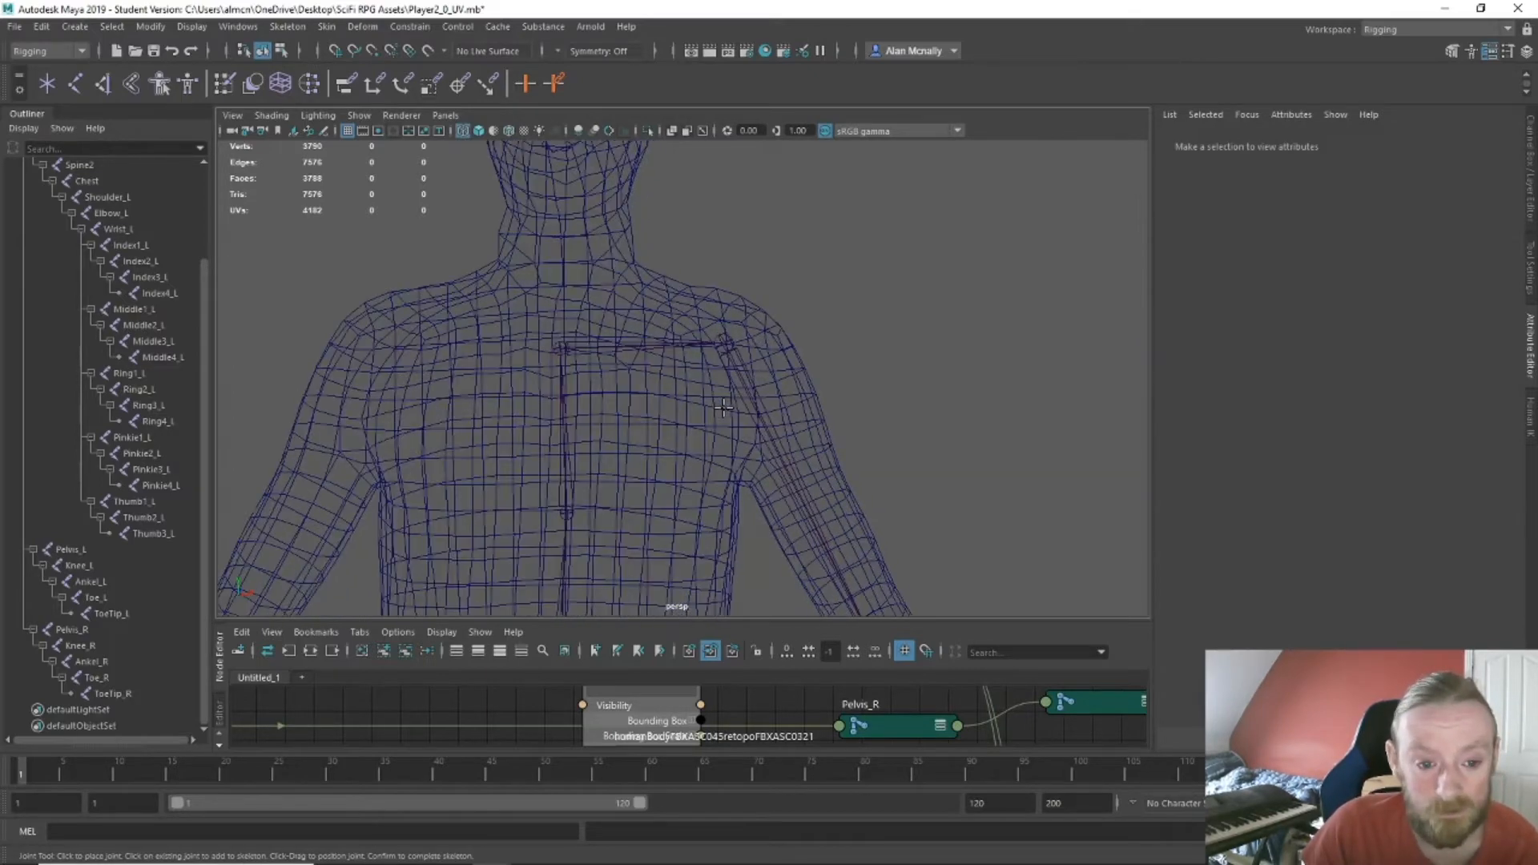
{"action": "scroll", "coordinate": [724, 410], "scroll_direction": "down", "scroll_amount": 3}
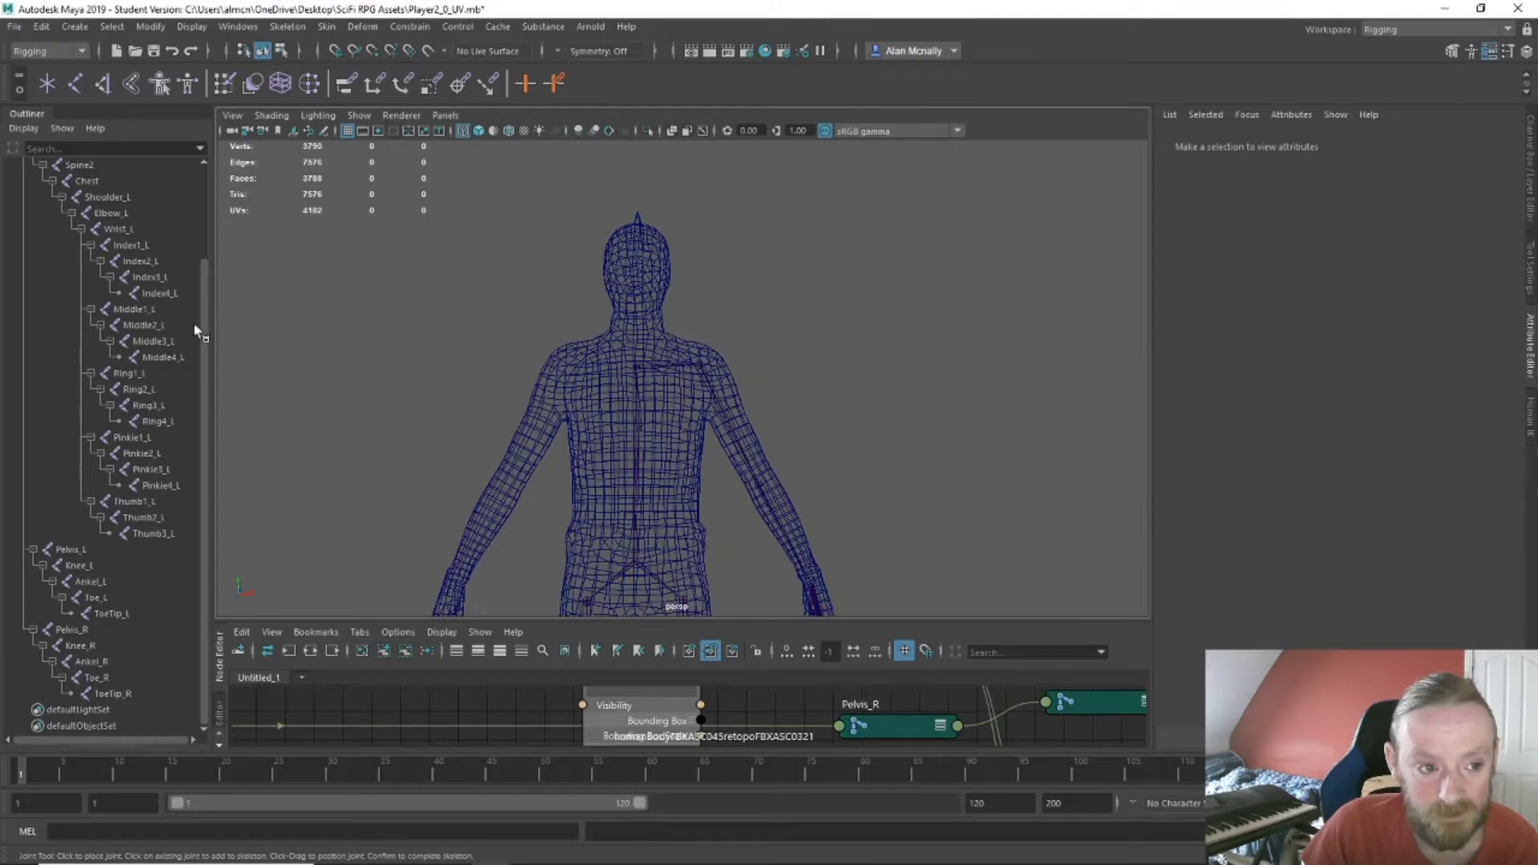
{"action": "scroll", "coordinate": [193, 264], "scroll_direction": "up", "scroll_amount": 3}
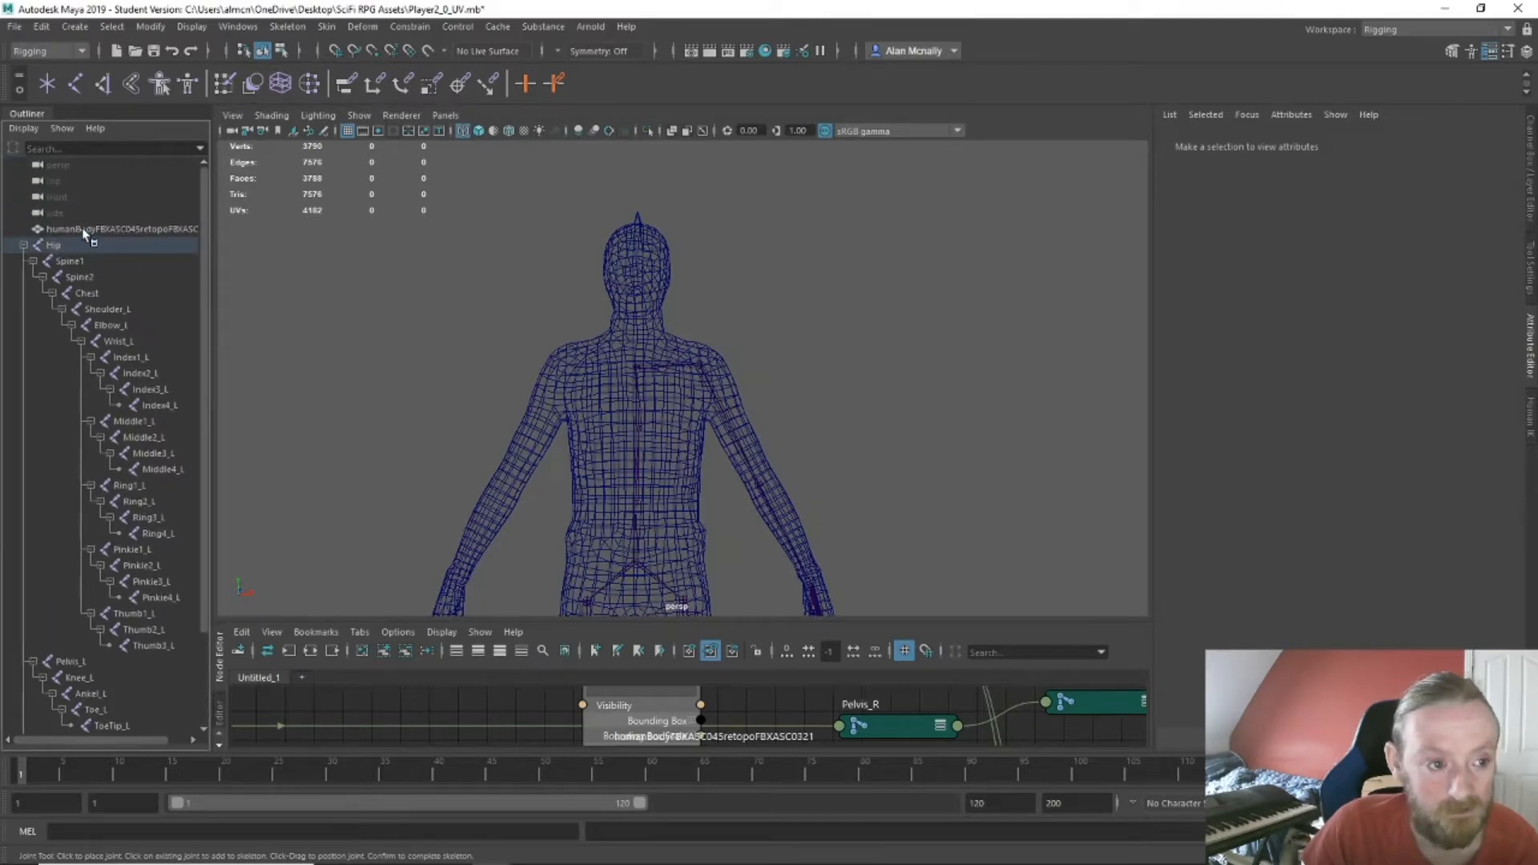
{"action": "left_click", "coordinate": [83, 231]}
{"action": "left_click", "coordinate": [81, 244]}
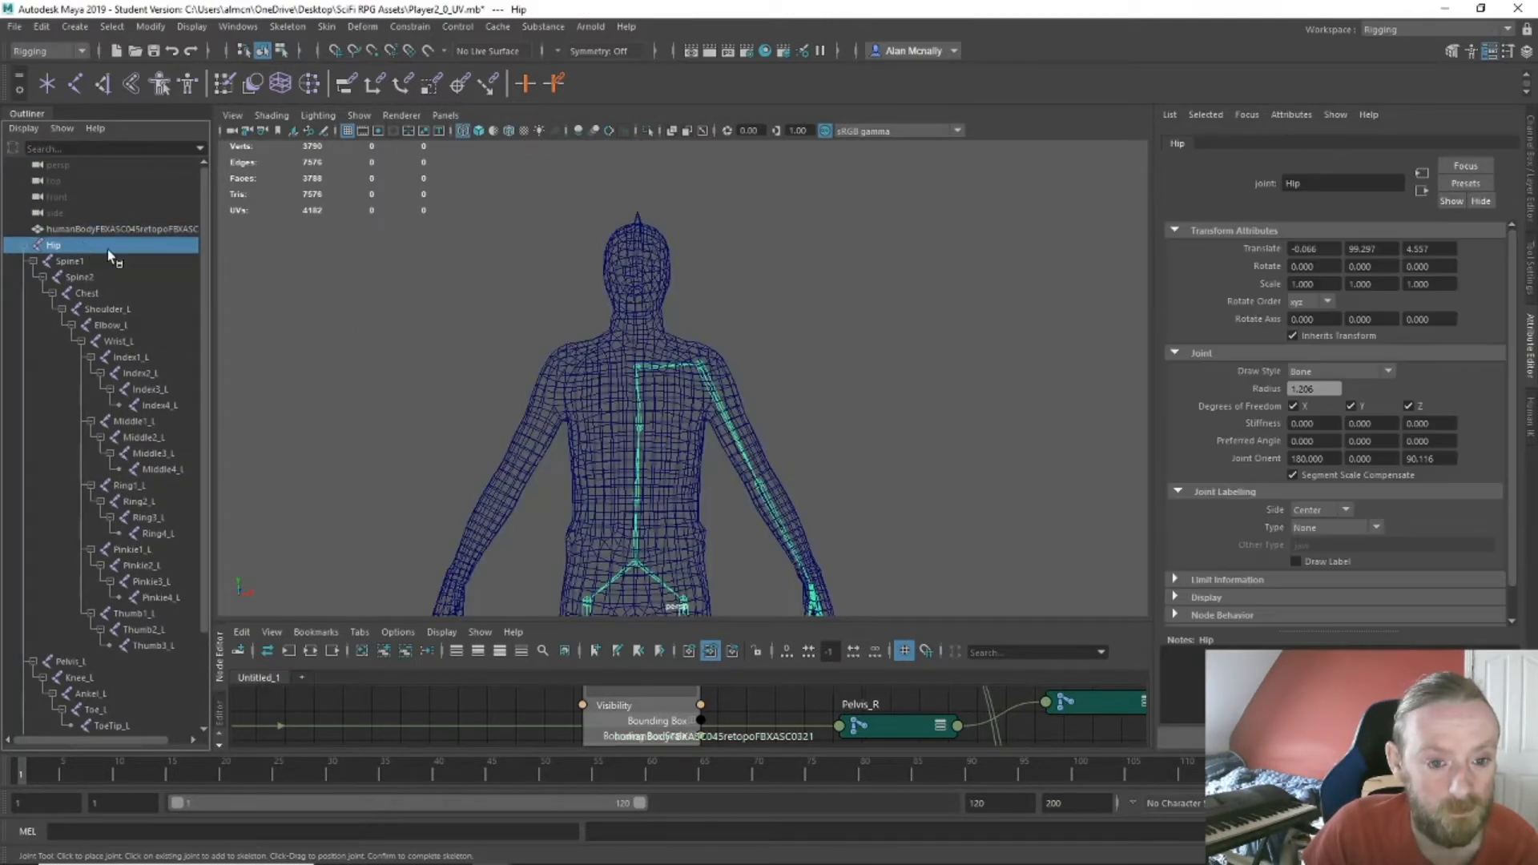
{"action": "left_click", "coordinate": [74, 84]}
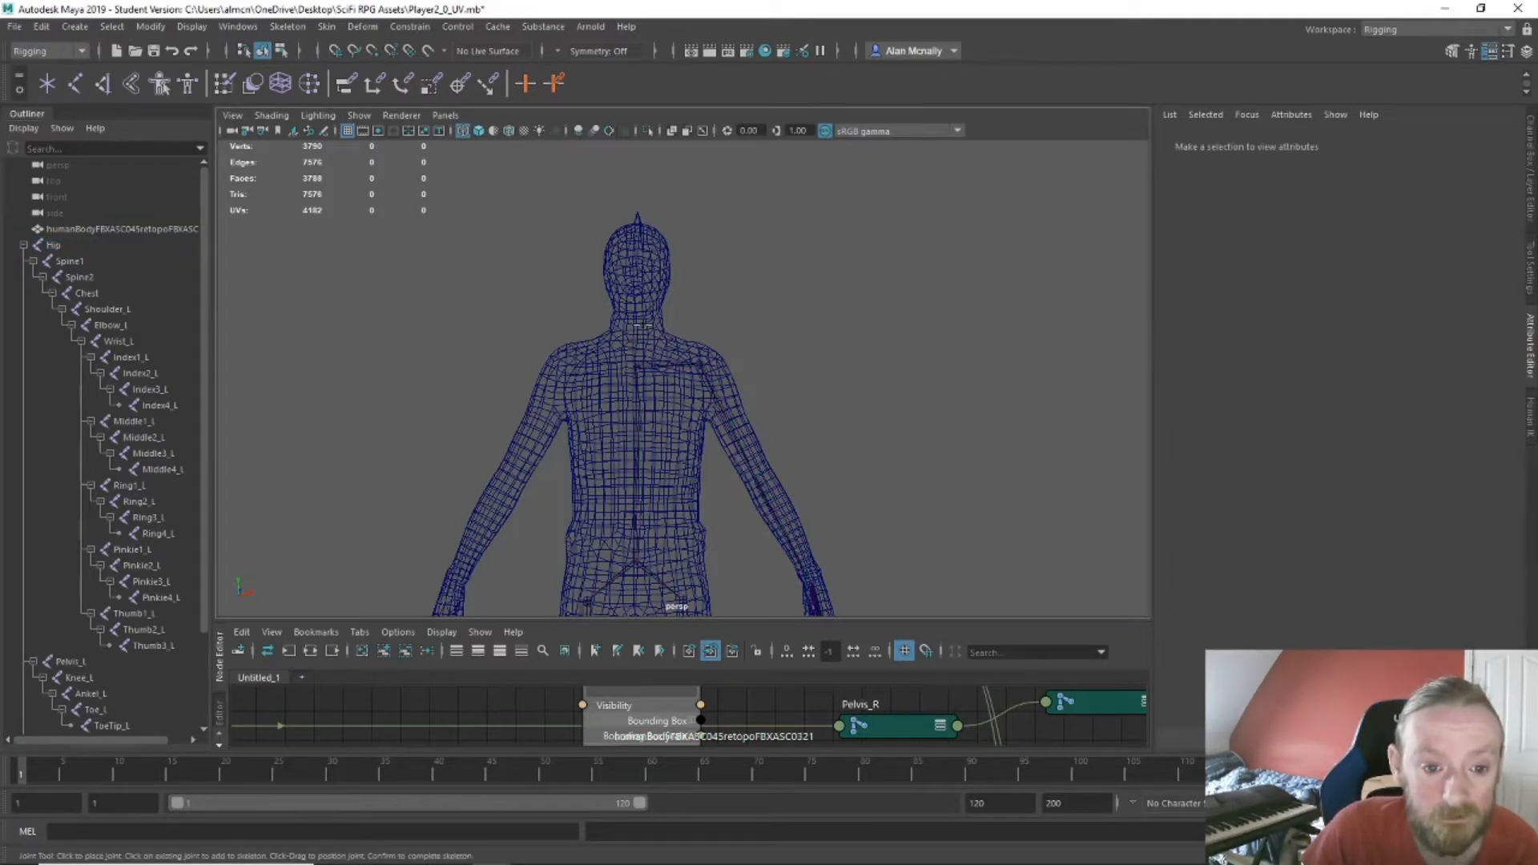
{"action": "scroll", "coordinate": [90, 435], "scroll_direction": "down", "scroll_amount": 3}
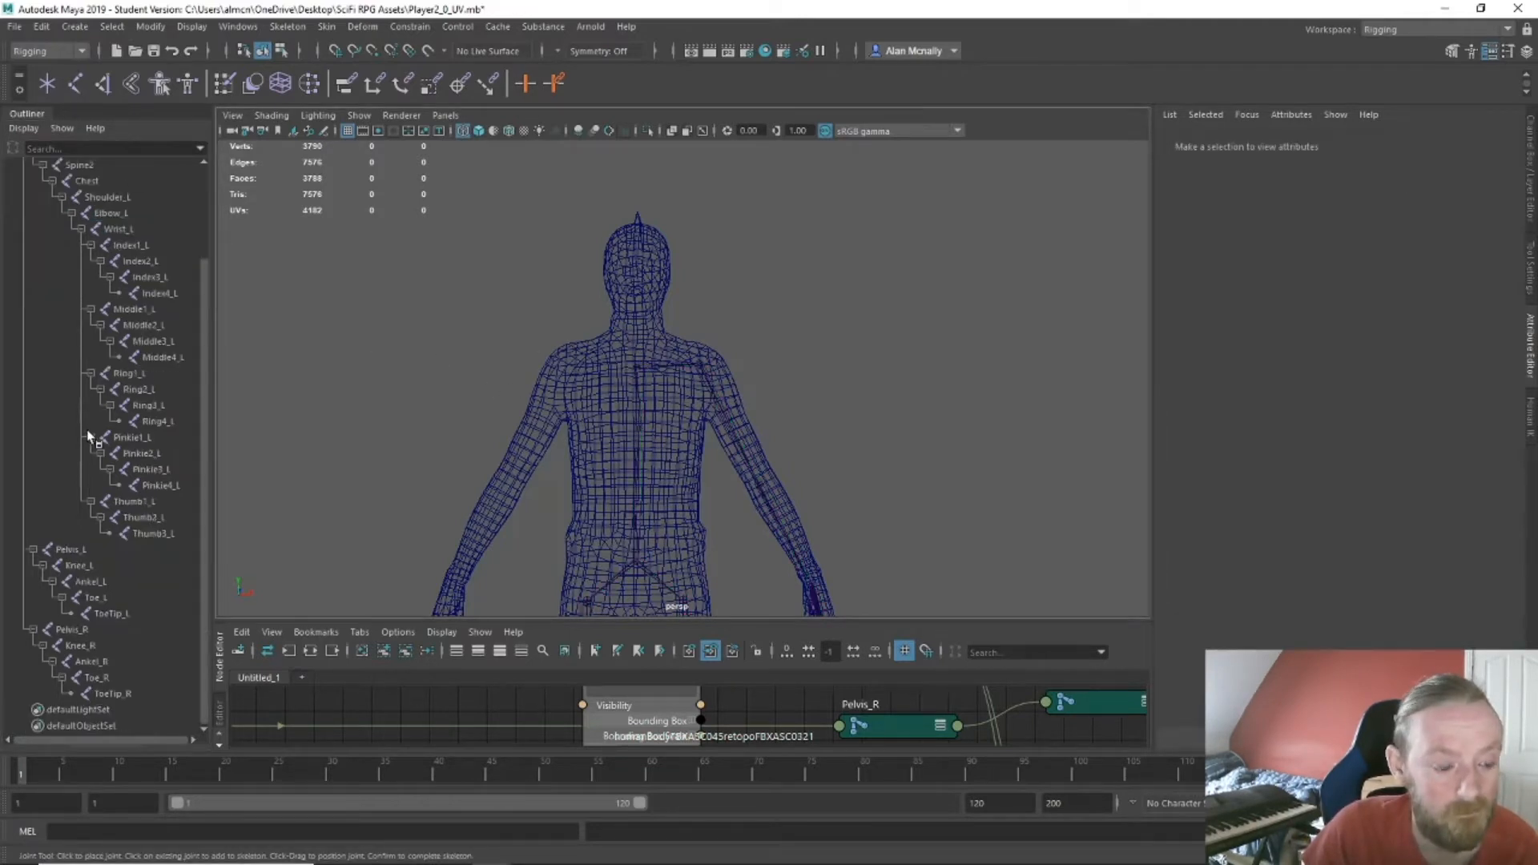
{"action": "scroll", "coordinate": [89, 435], "scroll_direction": "up", "scroll_amount": 3}
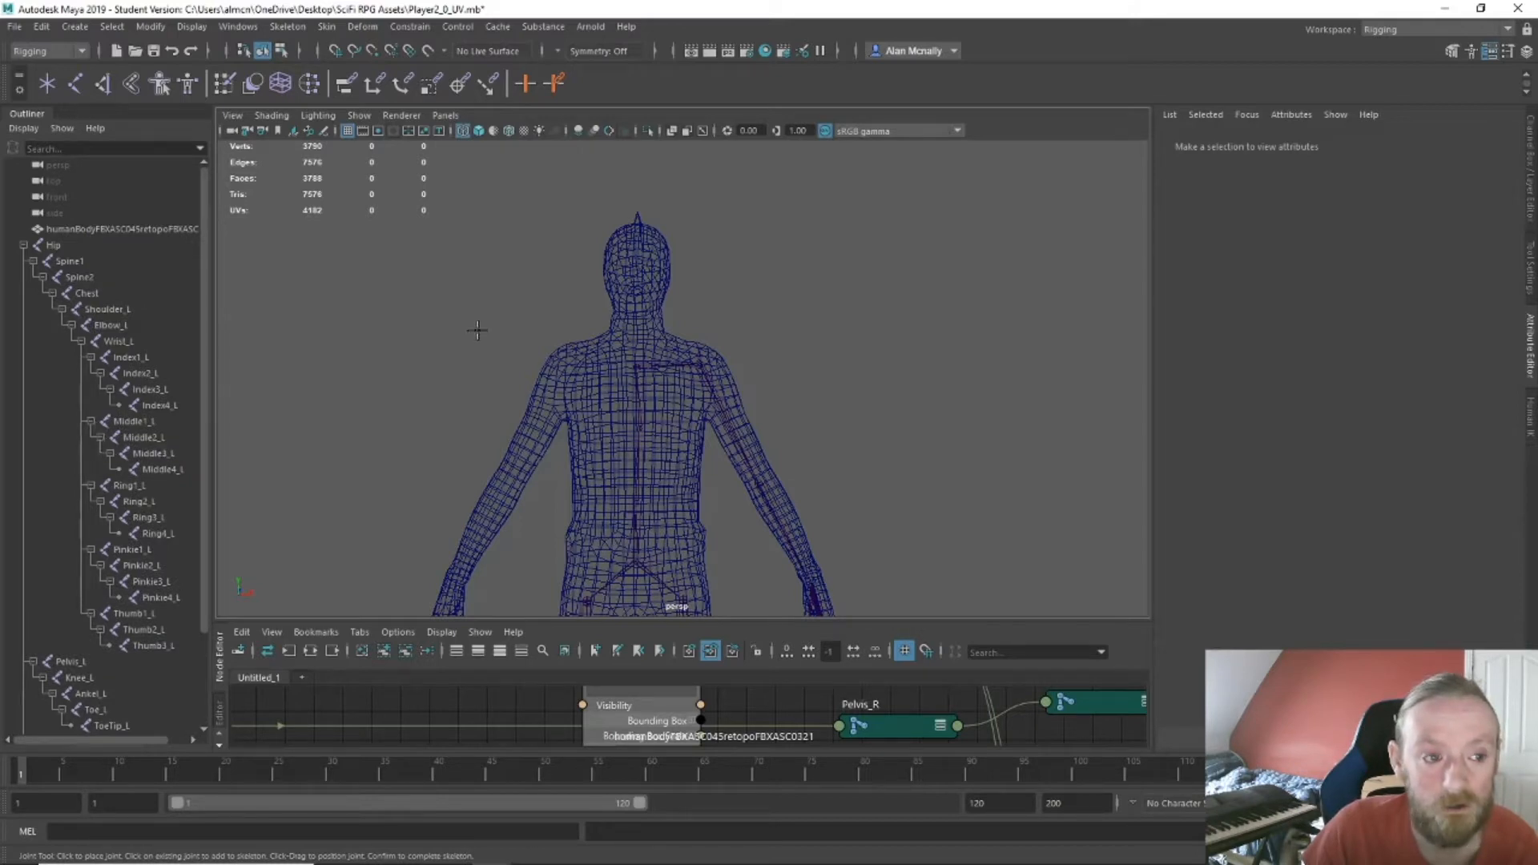
{"action": "mouse_move", "coordinate": [478, 330]}
{"action": "left_mouse_down", "text": "alt"}
{"action": "mouse_move", "coordinate": [488, 358]}
{"action": "mouse_move", "coordinate": [503, 353]}
{"action": "mouse_move", "coordinate": [484, 344]}
{"action": "left_mouse_up", "text": "alt"}
{"action": "scroll", "coordinate": [699, 385], "scroll_direction": "up", "scroll_amount": 3}
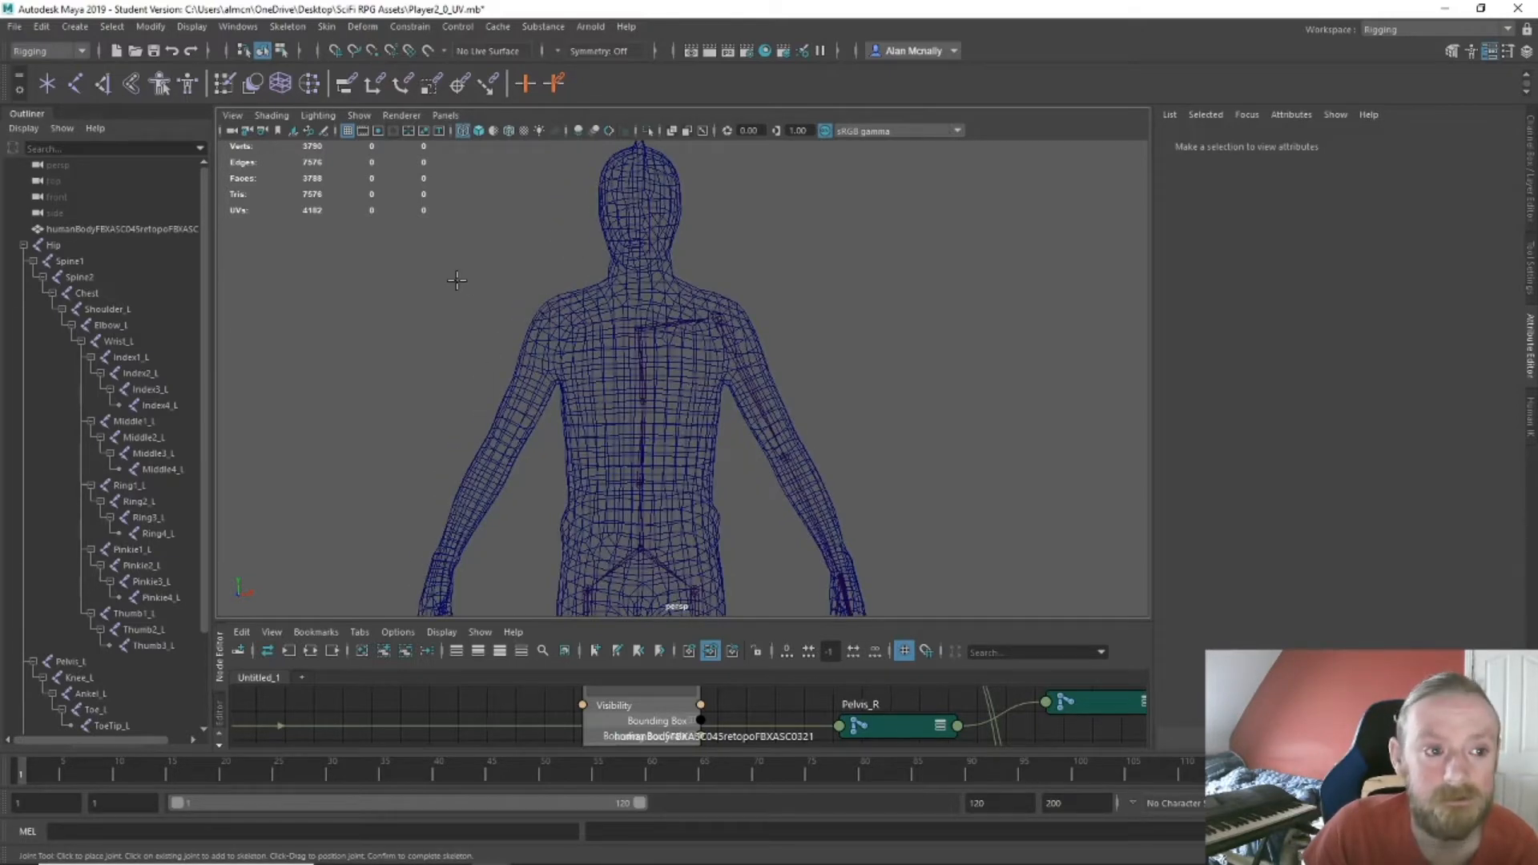
{"action": "mouse_move", "coordinate": [641, 312]}
{"action": "left_mouse_down", "text": "alt"}
{"action": "mouse_move", "coordinate": [532, 313]}
{"action": "mouse_move", "coordinate": [739, 325]}
{"action": "mouse_move", "coordinate": [643, 320]}
{"action": "left_mouse_up", "text": "alt"}
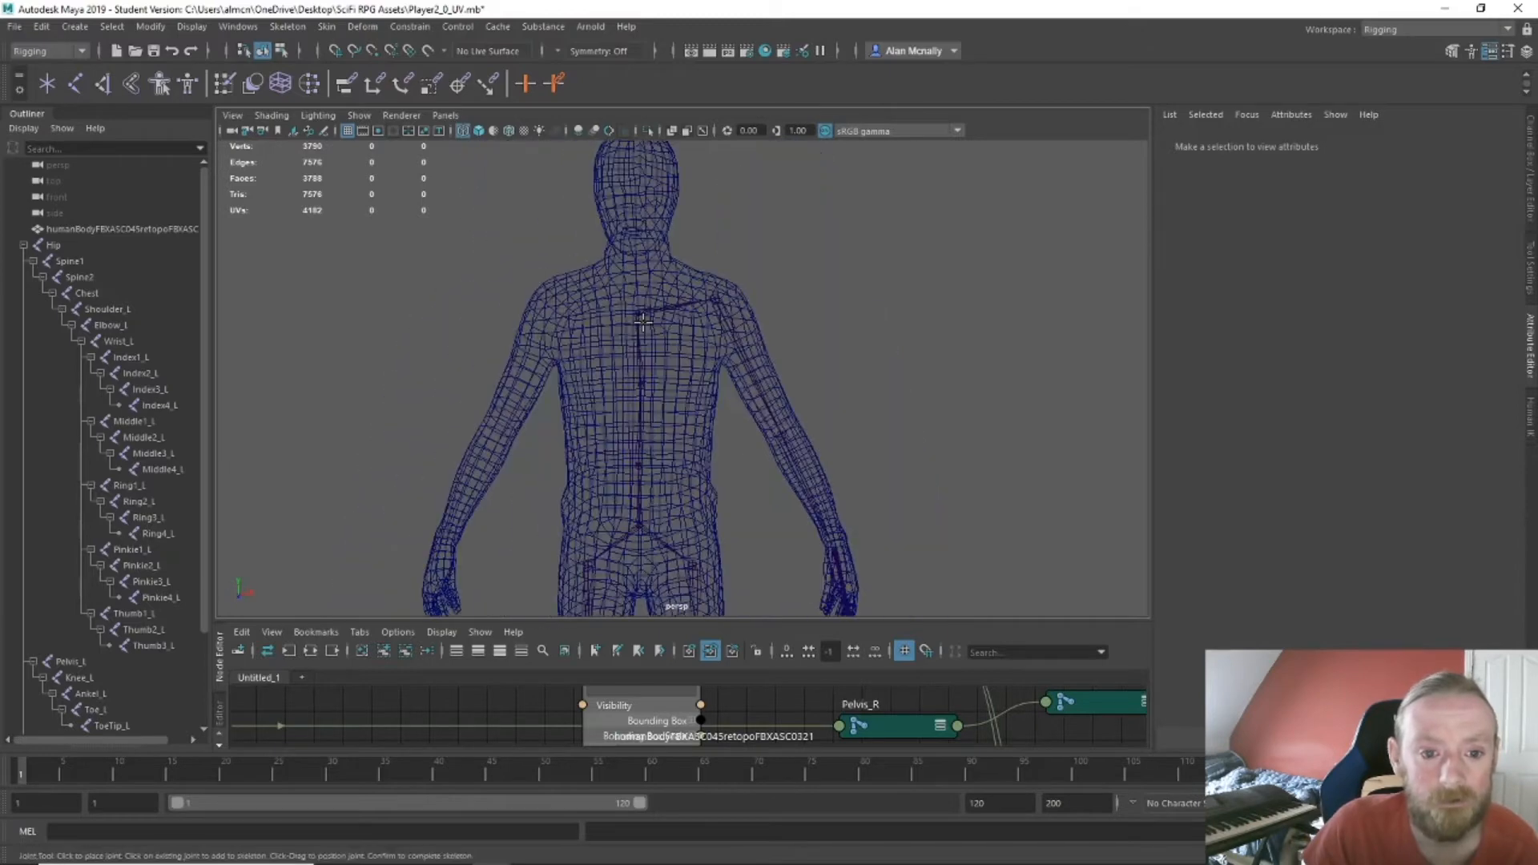
{"action": "key", "text": "space"}
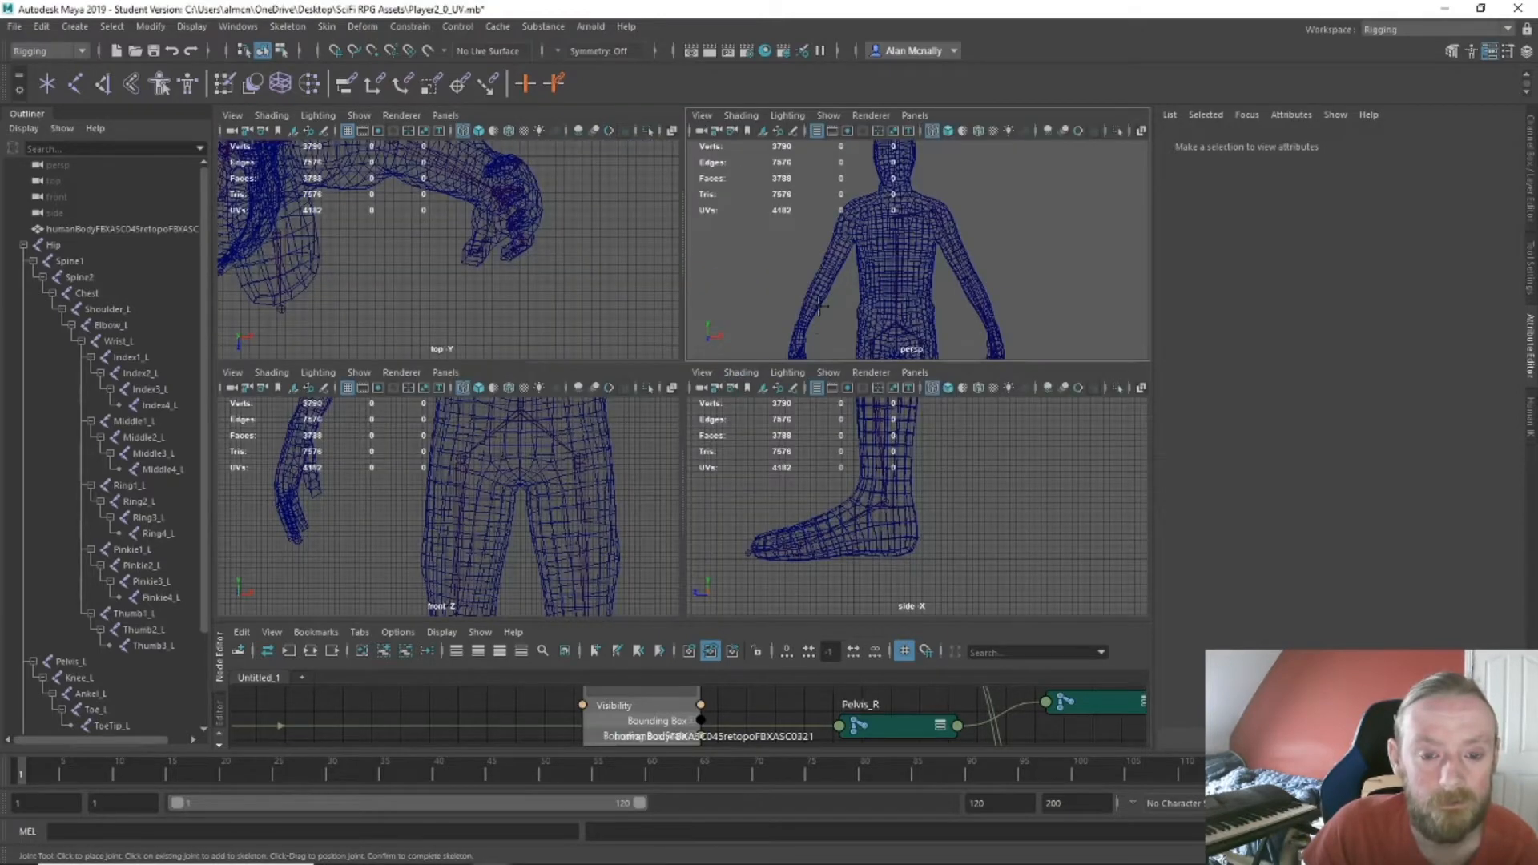
{"action": "key", "text": "space"}
{"action": "key", "text": "space"}
{"action": "scroll", "coordinate": [813, 288], "scroll_direction": "up", "scroll_amount": 3}
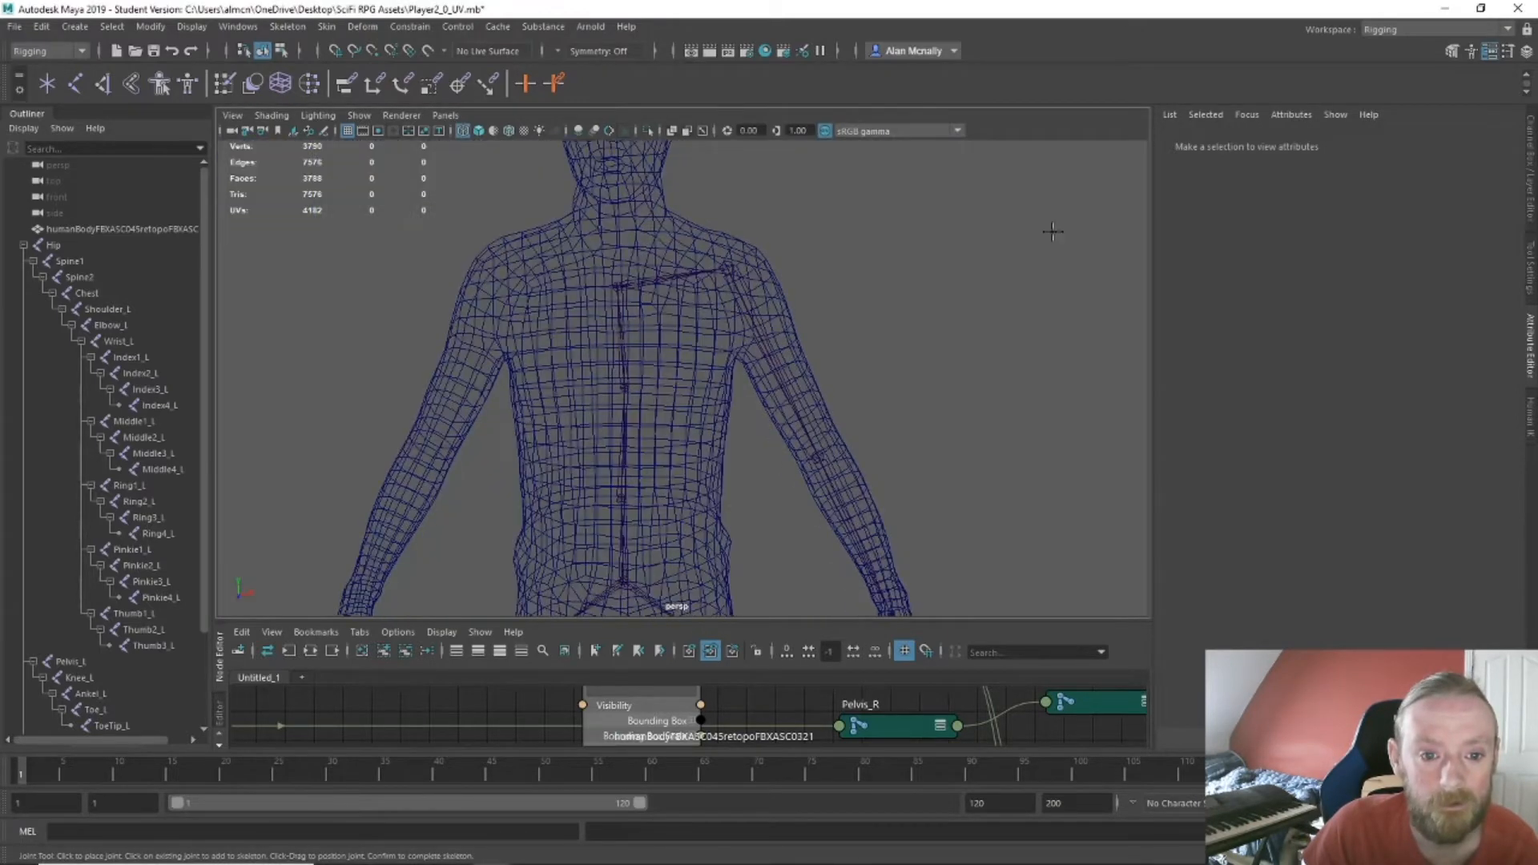
{"action": "left_click", "coordinate": [984, 251]}
{"action": "key", "text": "Return"}
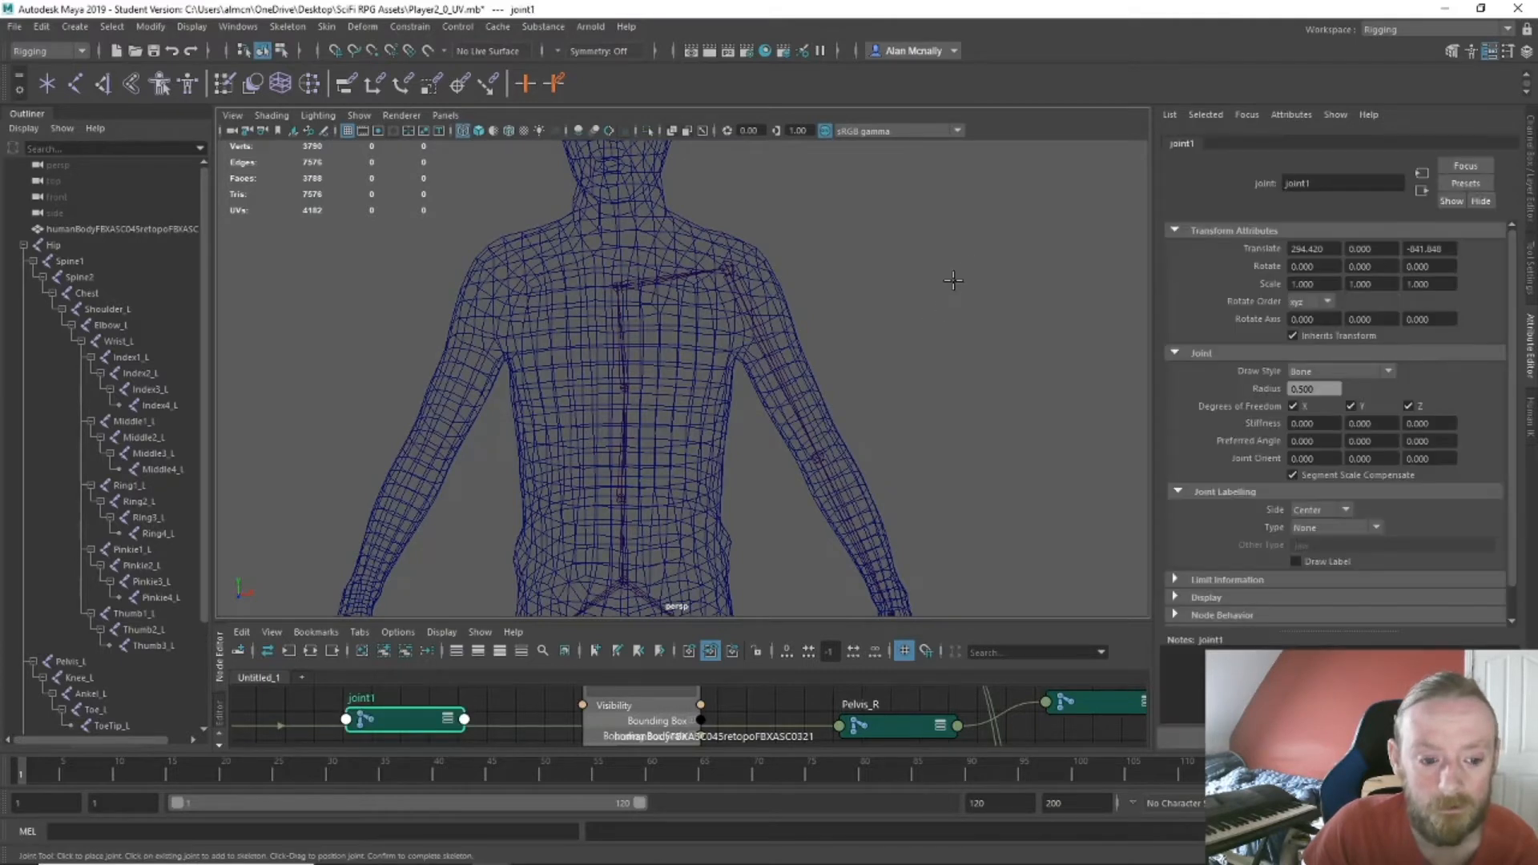
{"action": "scroll", "coordinate": [74, 448], "scroll_direction": "down", "scroll_amount": 3}
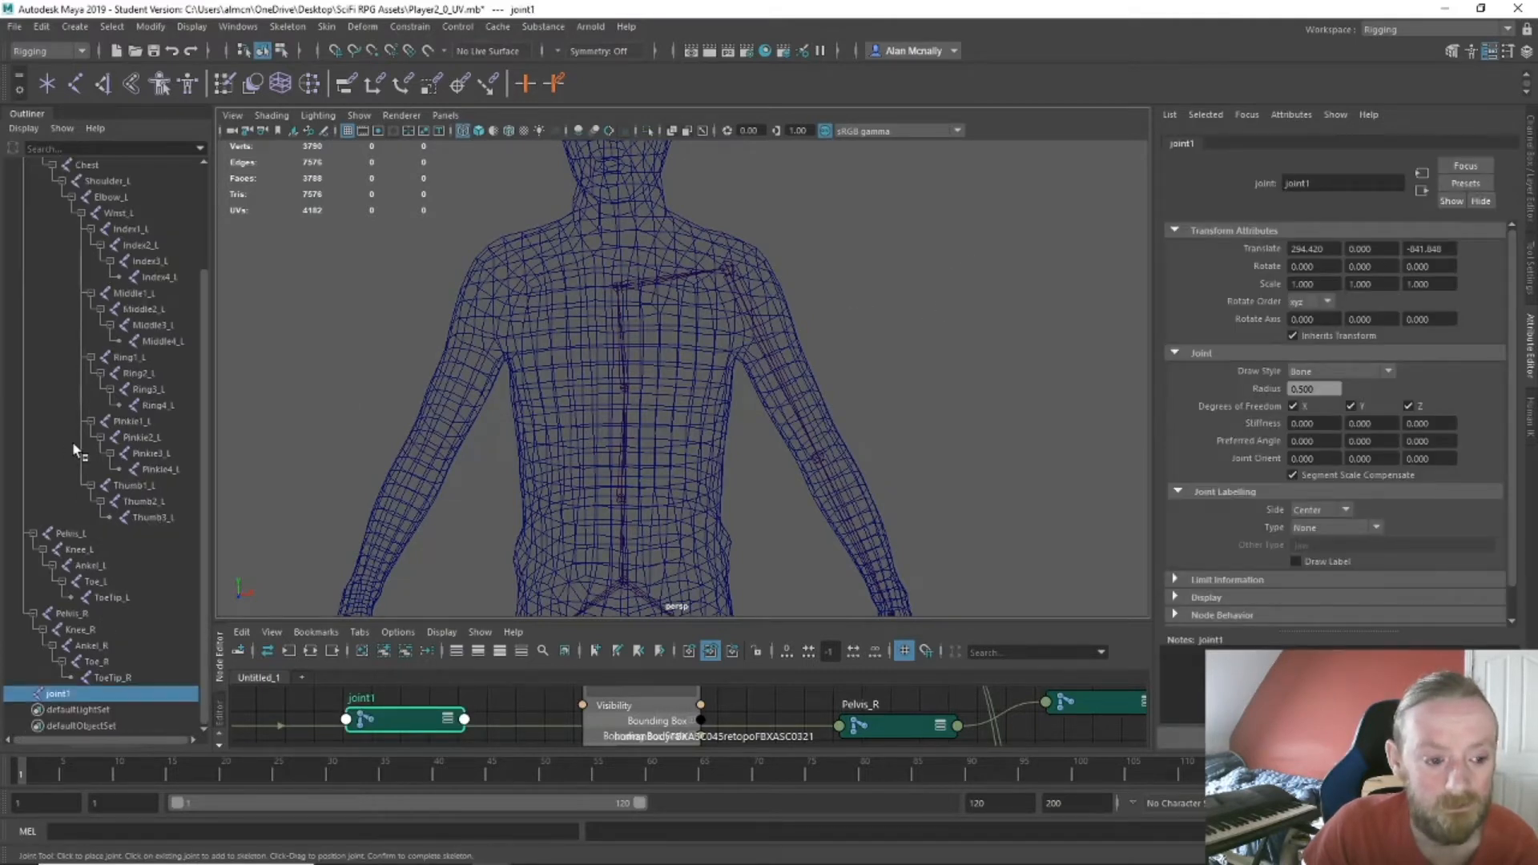
{"action": "key", "text": "Delete"}
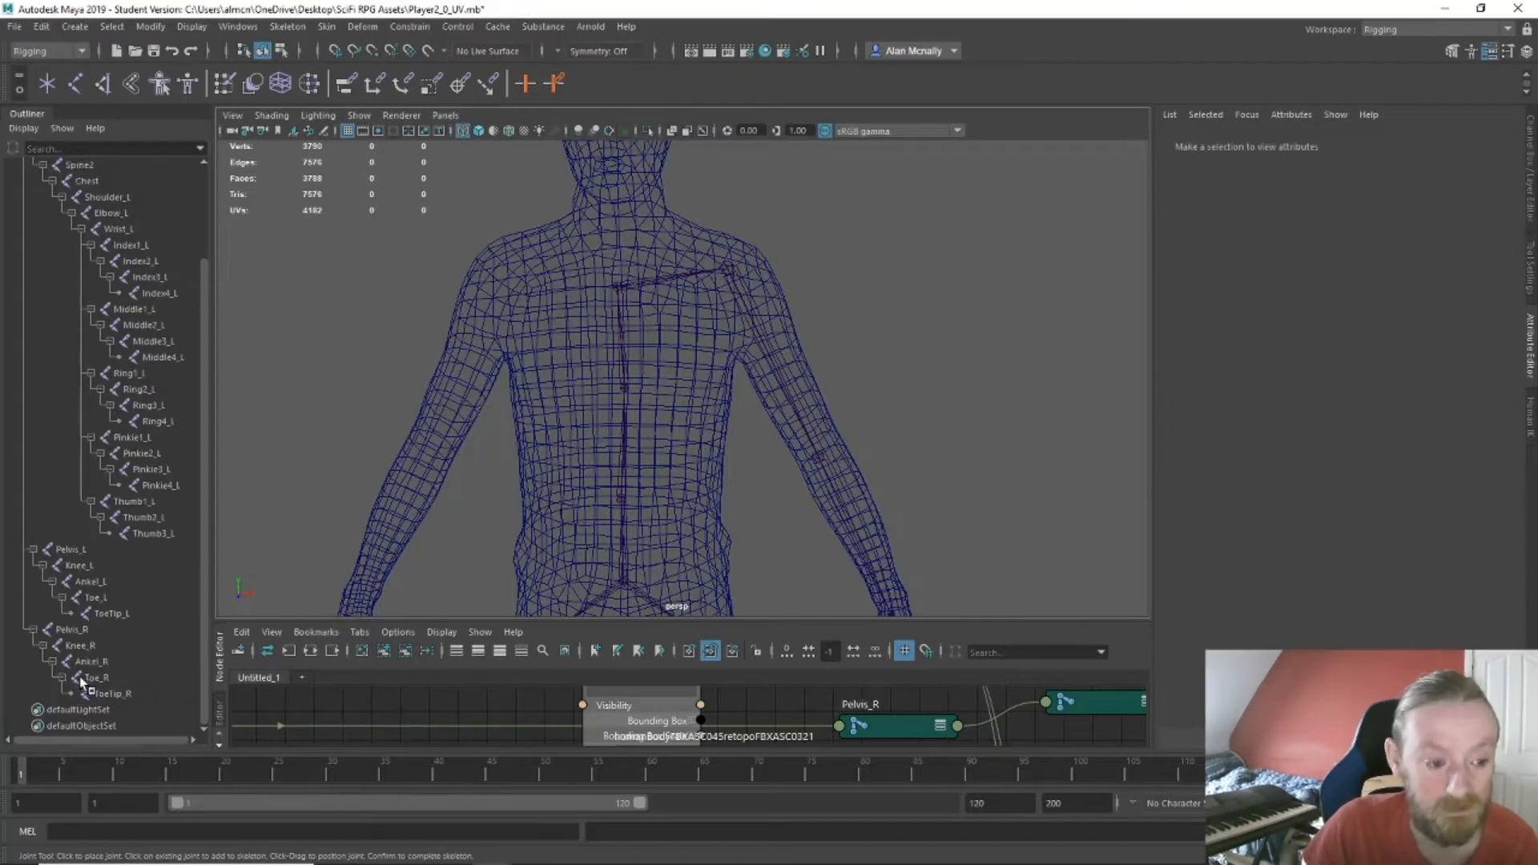
Continue the skeleton from the Chest joint and place a new joint at the base of the neck in the front view.
{"action": "left_click", "coordinate": [618, 284]}
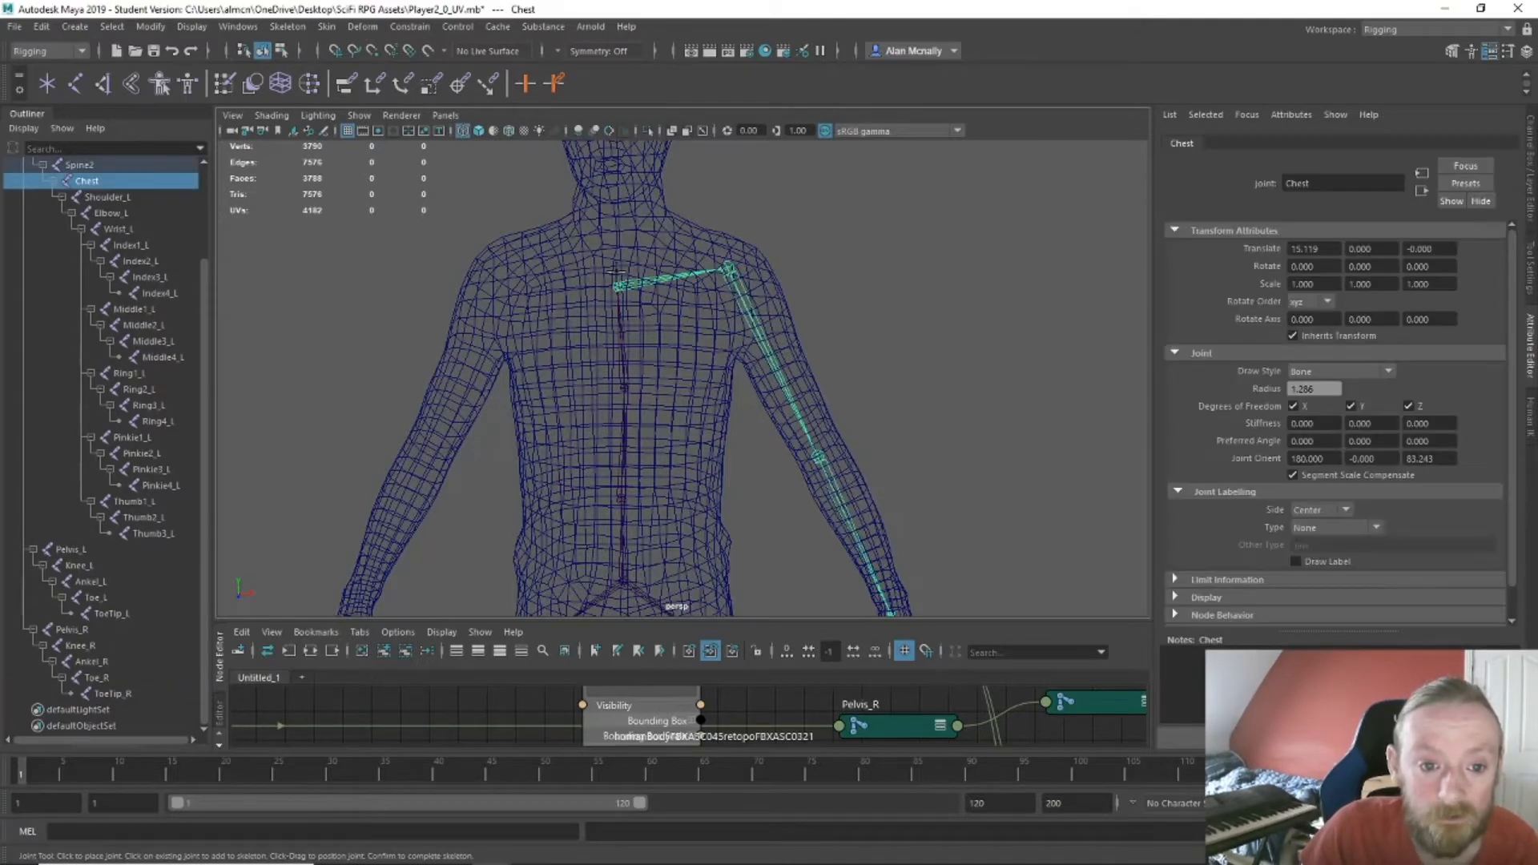
{"action": "left_click_drag", "start_coordinate": [627, 240], "coordinate": [624, 288], "text": "alt"}
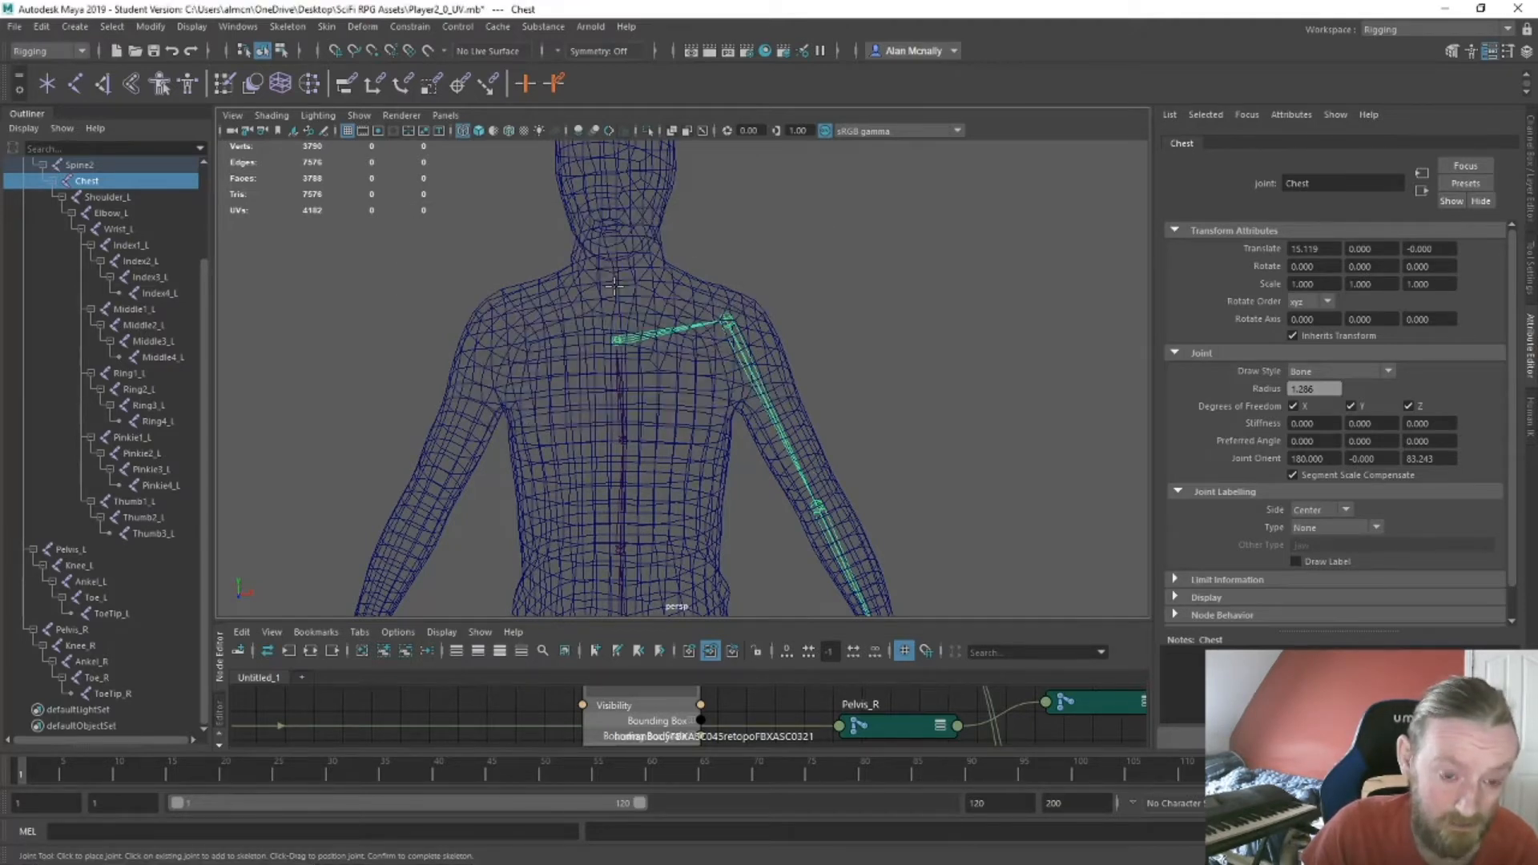
{"action": "key", "text": "space"}
{"action": "scroll", "coordinate": [563, 494], "scroll_direction": "down", "scroll_amount": 4}
{"action": "middle_click_drag", "start_coordinate": [545, 448], "coordinate": [556, 562], "text": "alt"}
{"action": "scroll", "coordinate": [553, 545], "scroll_direction": "up", "scroll_amount": 6}
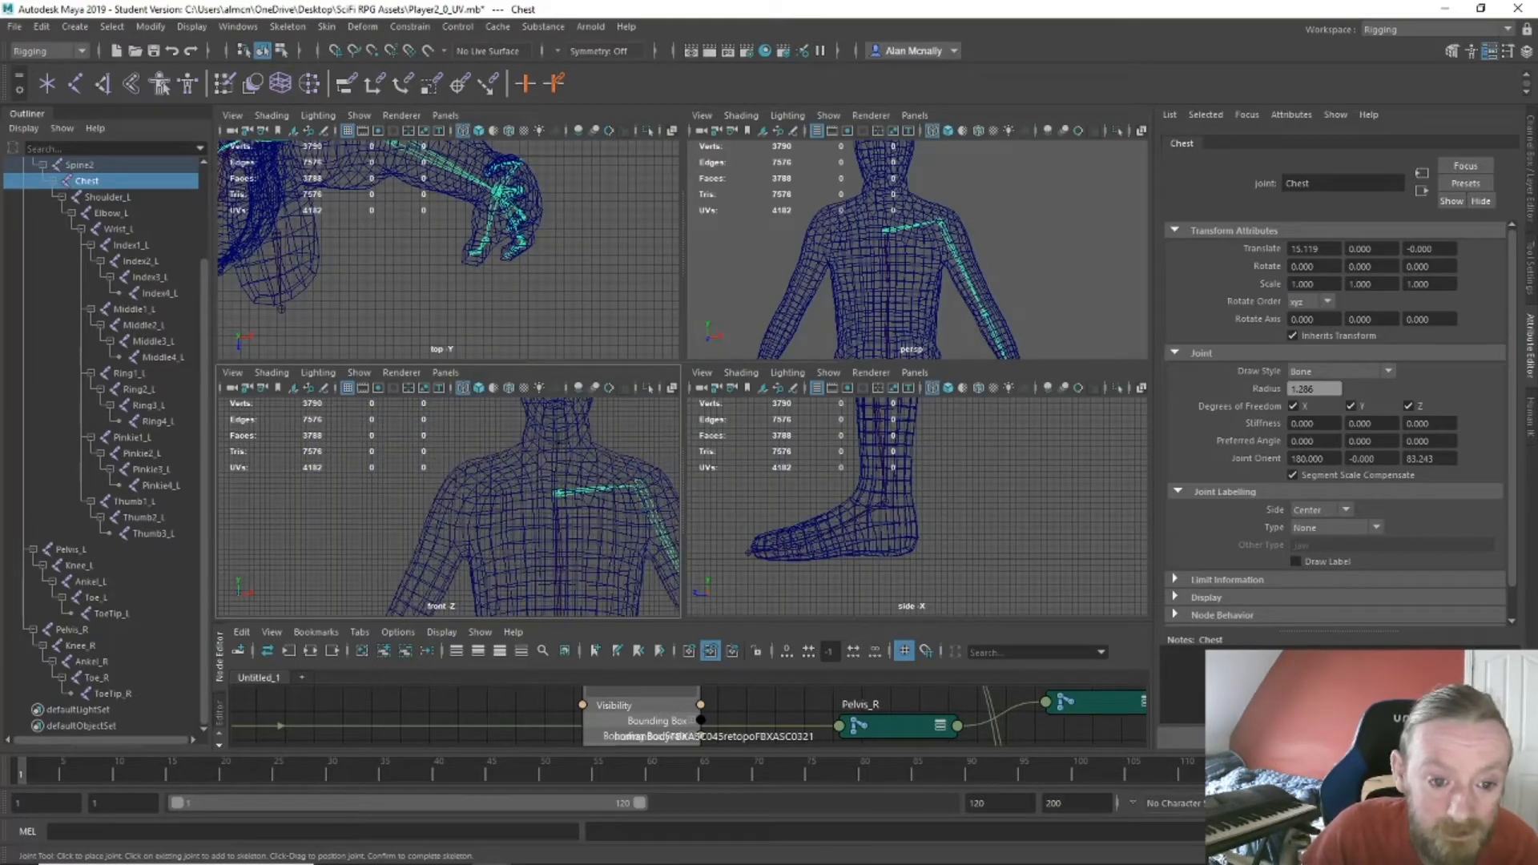
{"action": "left_click", "coordinate": [558, 443]}
Place an end joint at the top of the head above the neck joint and complete the chain.
{"action": "middle_click_drag", "start_coordinate": [589, 424], "coordinate": [594, 538], "text": "alt"}
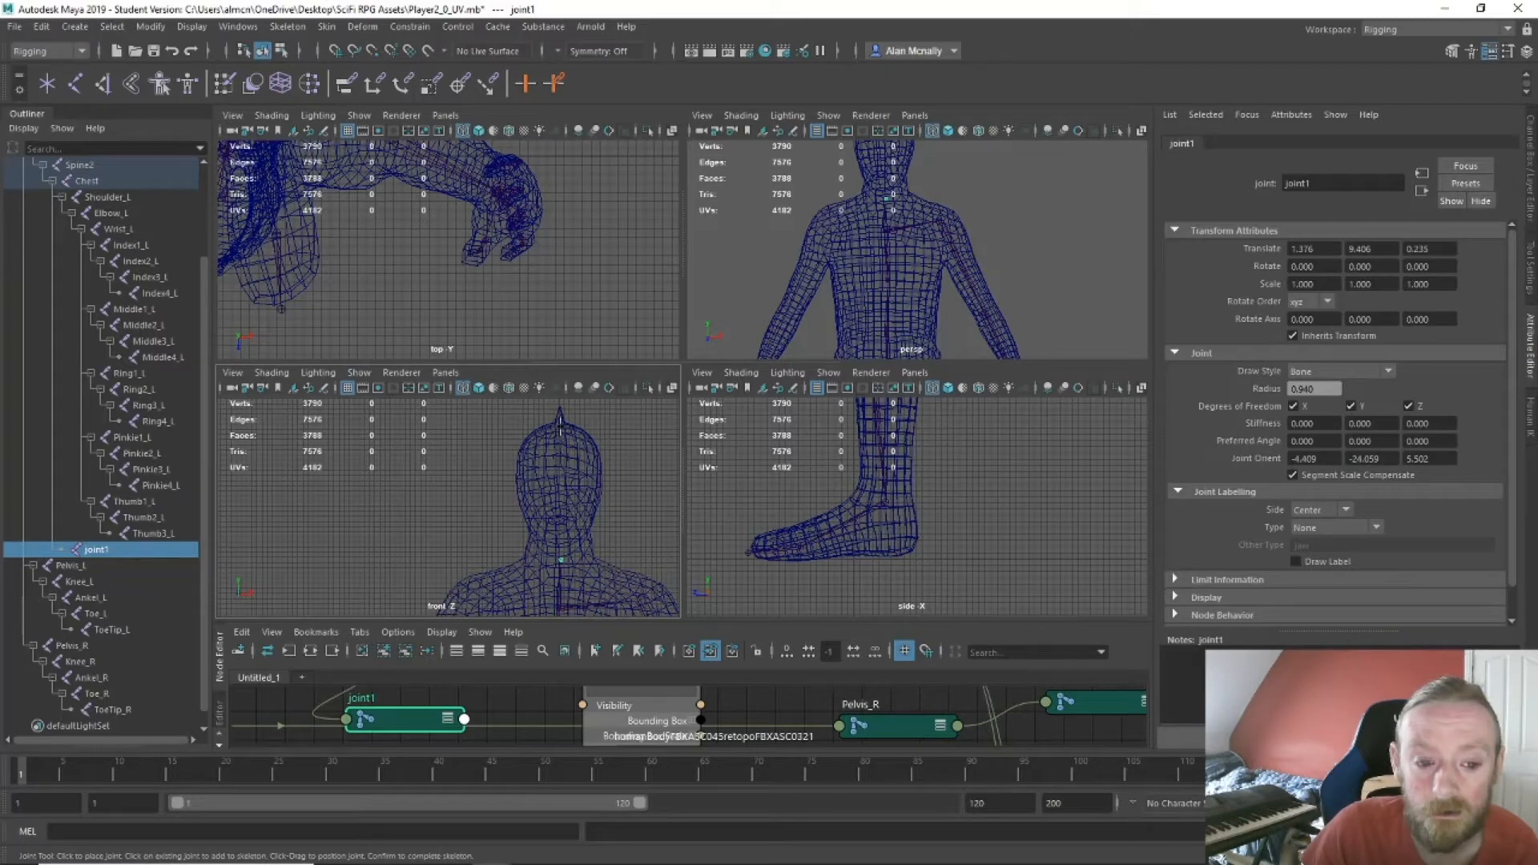
{"action": "middle_click_drag", "start_coordinate": [583, 559], "coordinate": [564, 454], "text": "alt"}
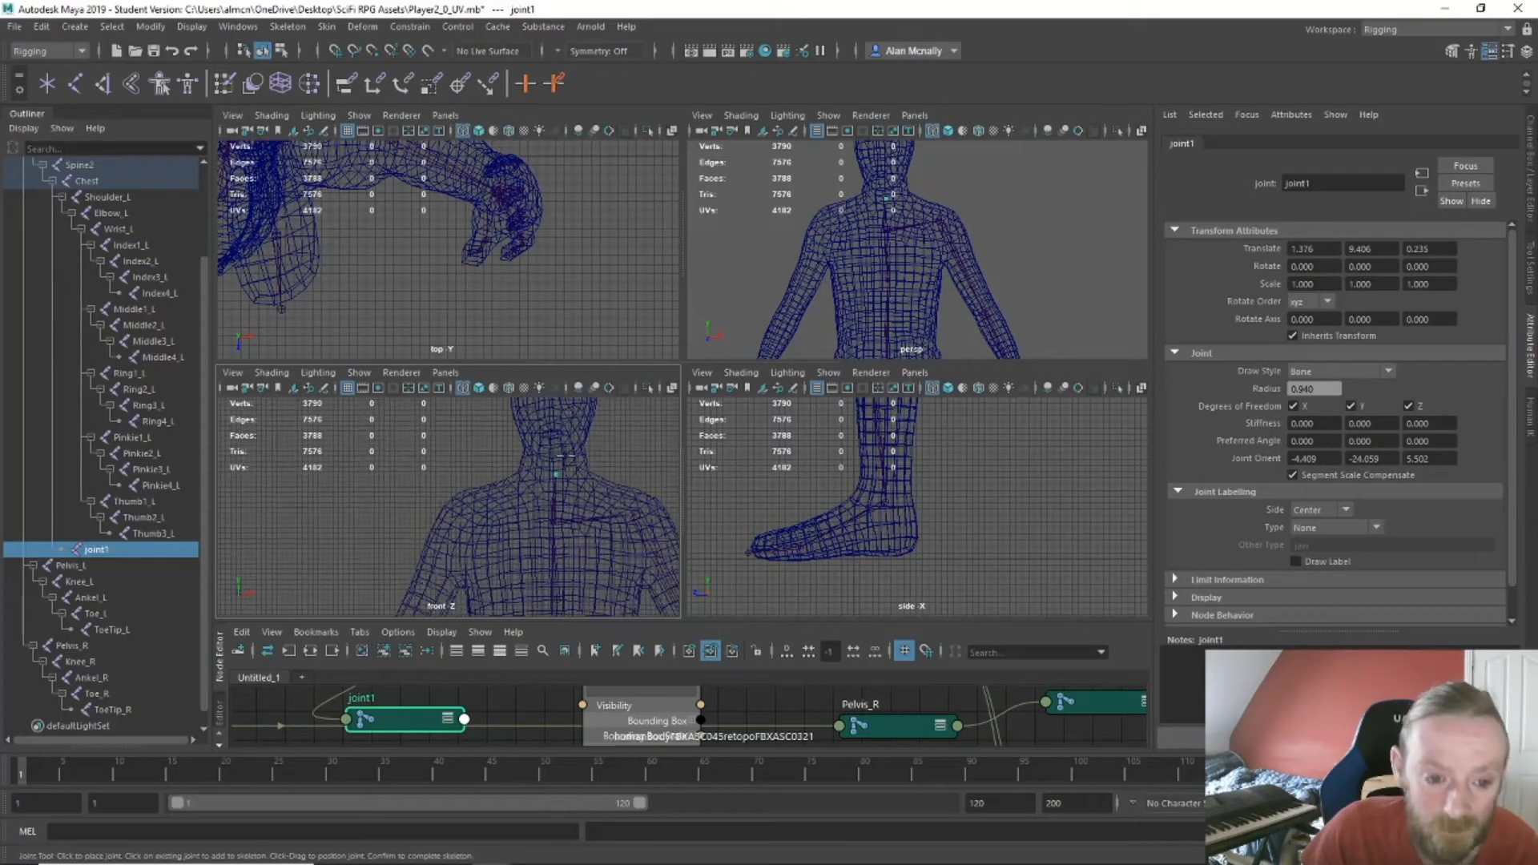
{"action": "middle_click_drag", "start_coordinate": [885, 468], "coordinate": [894, 522], "text": "alt"}
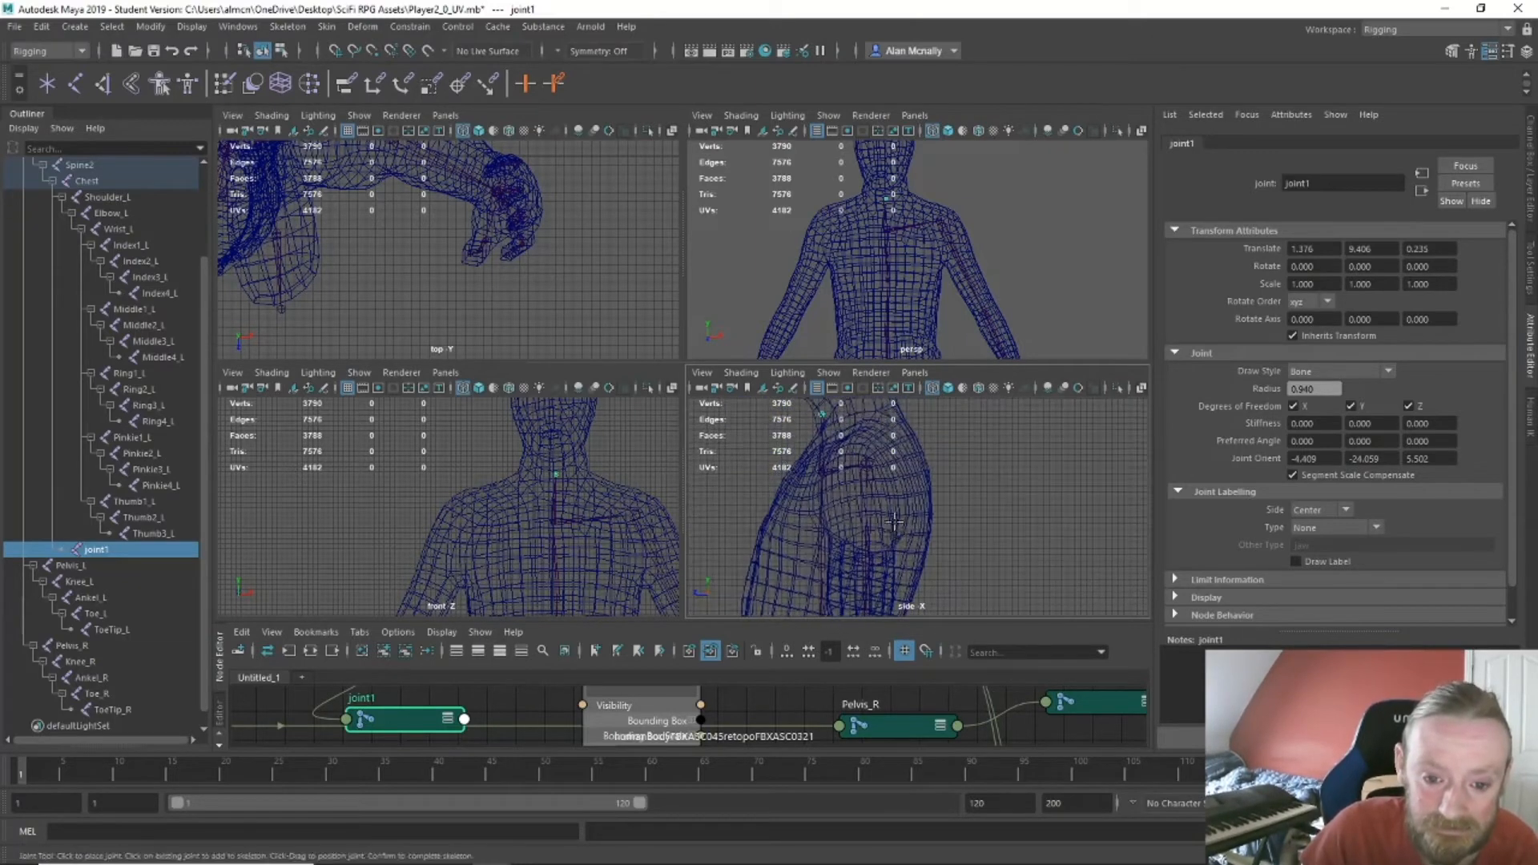
{"action": "middle_click_drag", "start_coordinate": [891, 429], "coordinate": [890, 500], "text": "alt"}
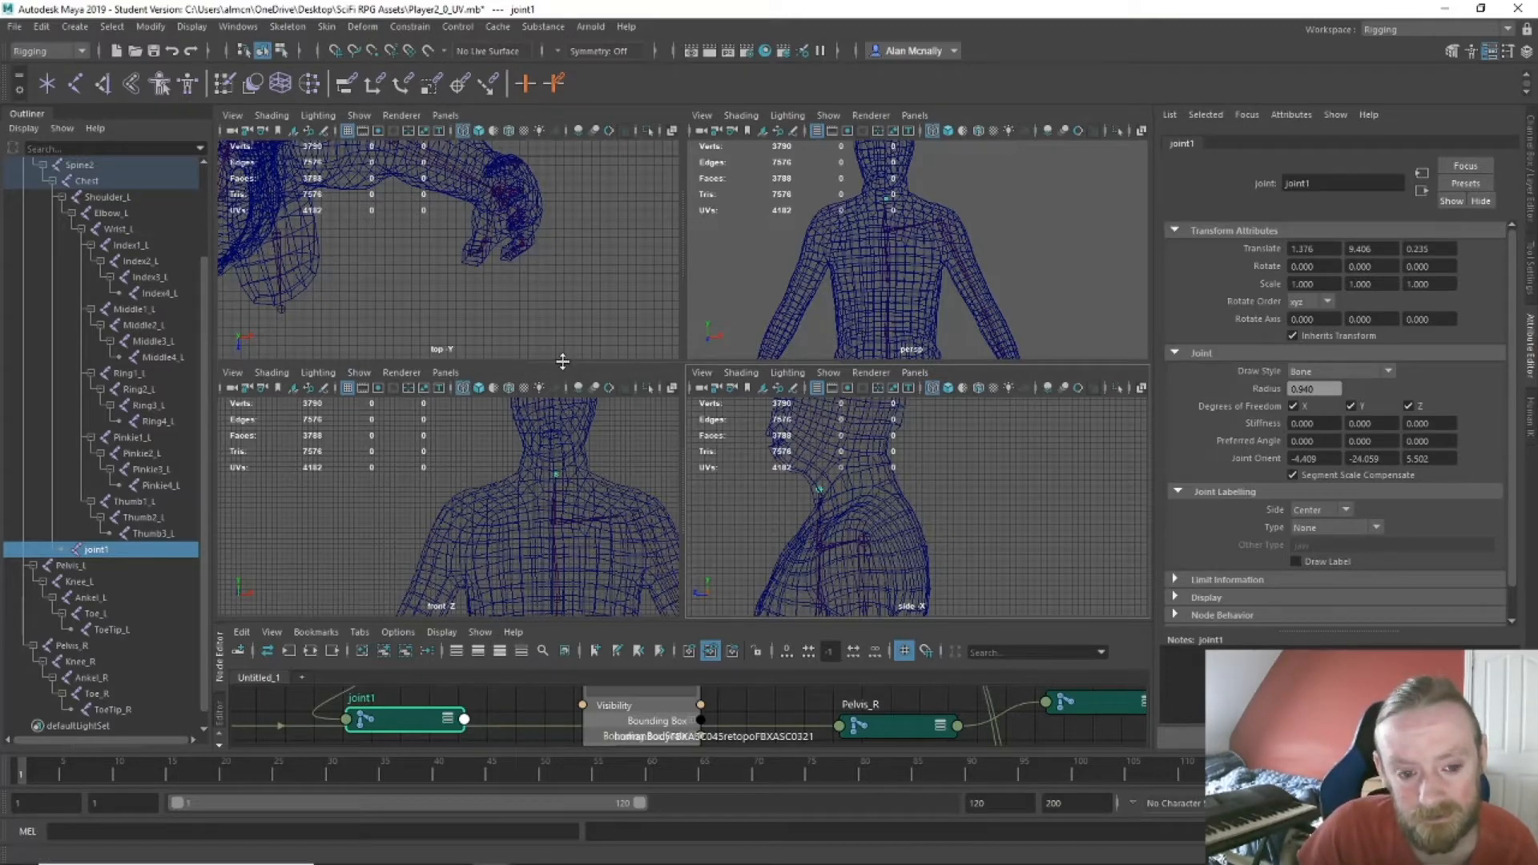
{"action": "scroll", "coordinate": [580, 549], "scroll_direction": "down", "scroll_amount": 3}
{"action": "left_click", "coordinate": [556, 422]}
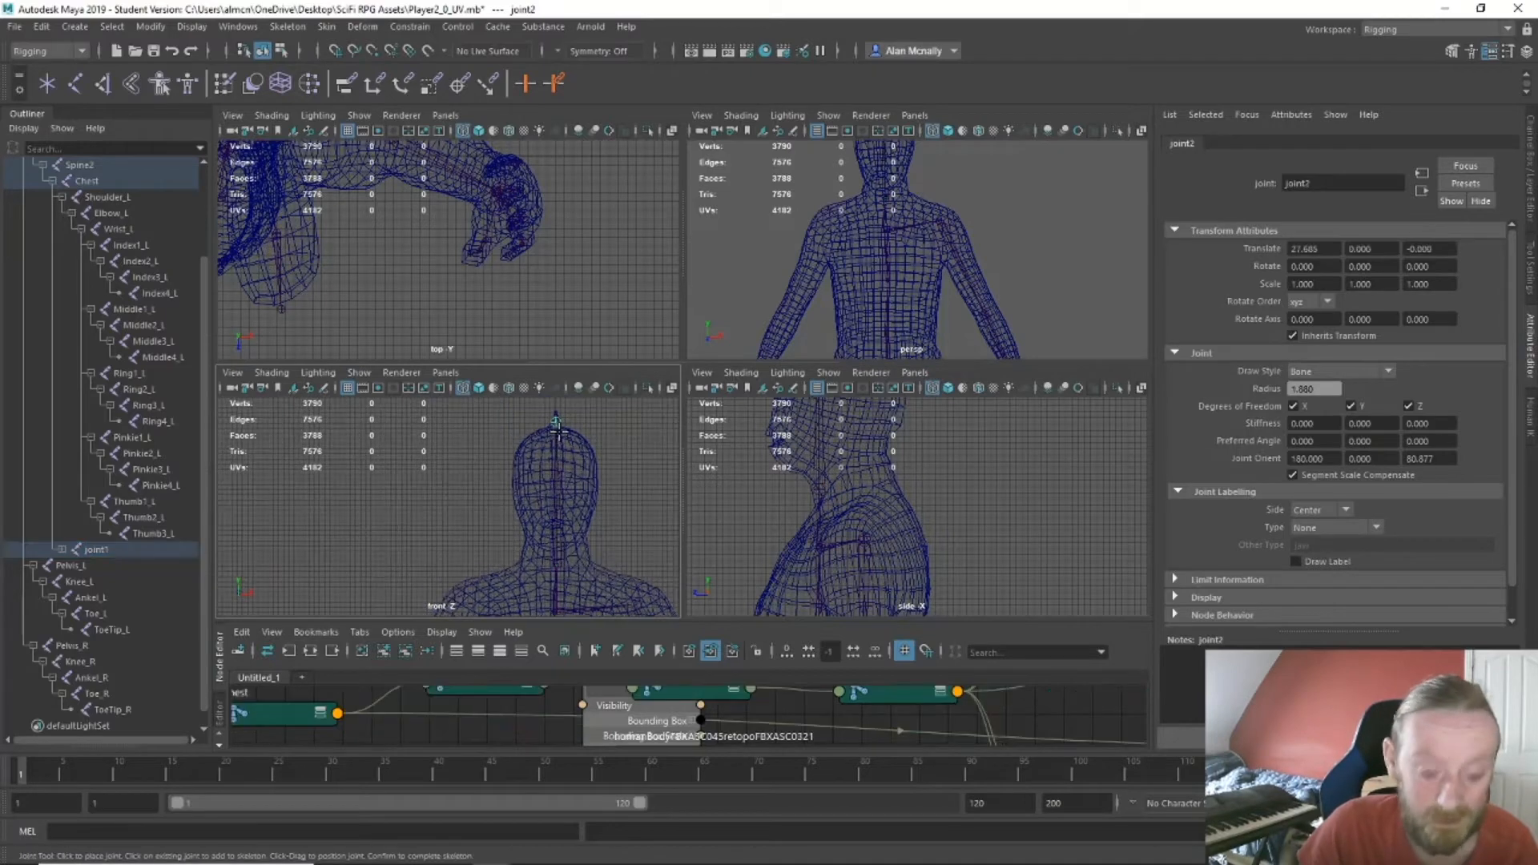
{"action": "key", "text": "Return"}
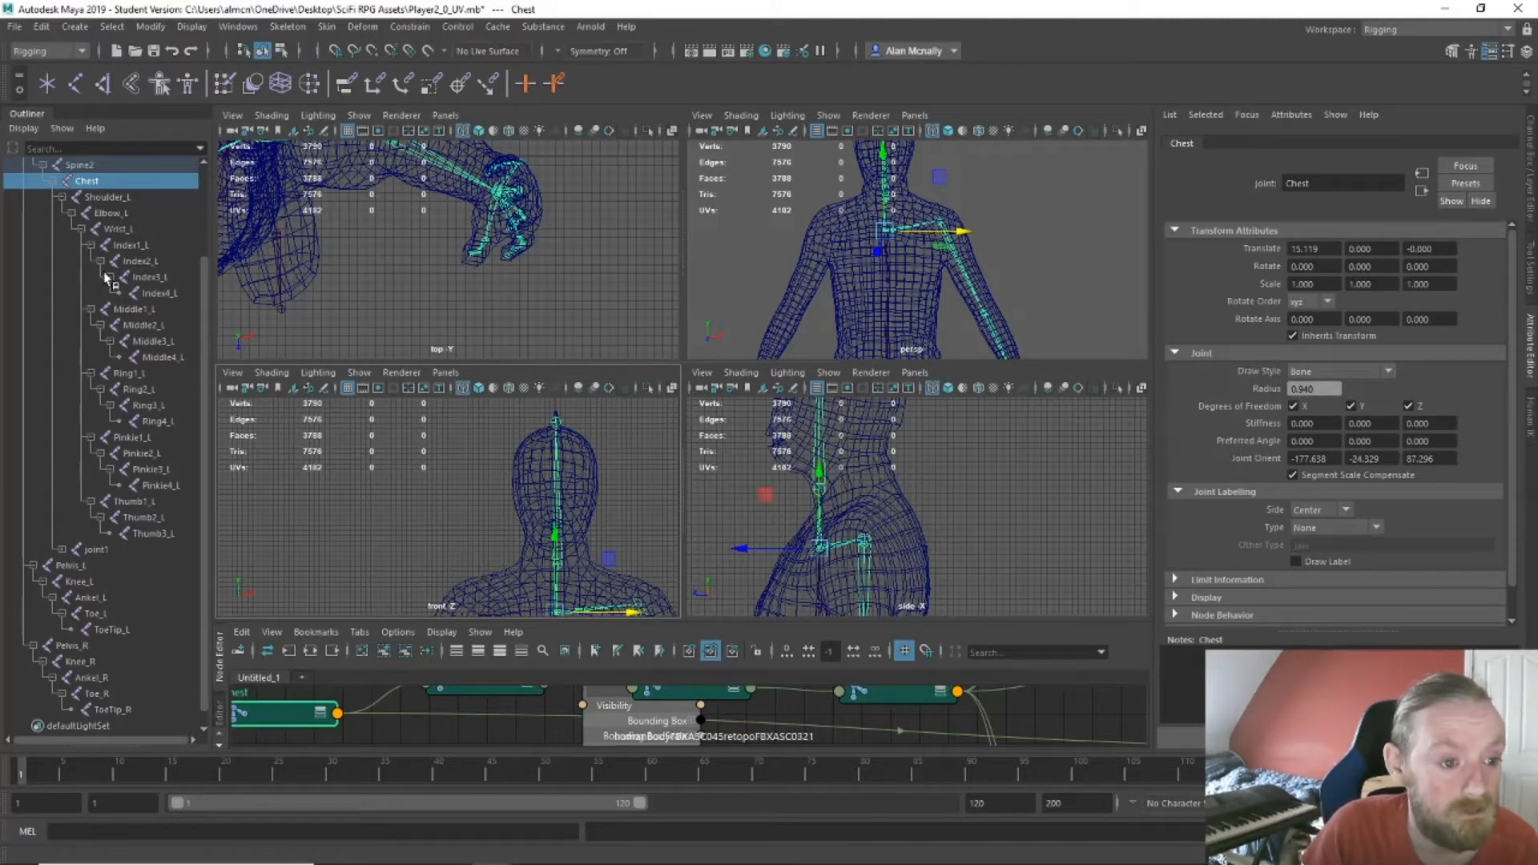
Expand the new chain under Chest and rename its first joint as Neck.
{"action": "scroll", "coordinate": [64, 214], "scroll_direction": "up", "scroll_amount": 3}
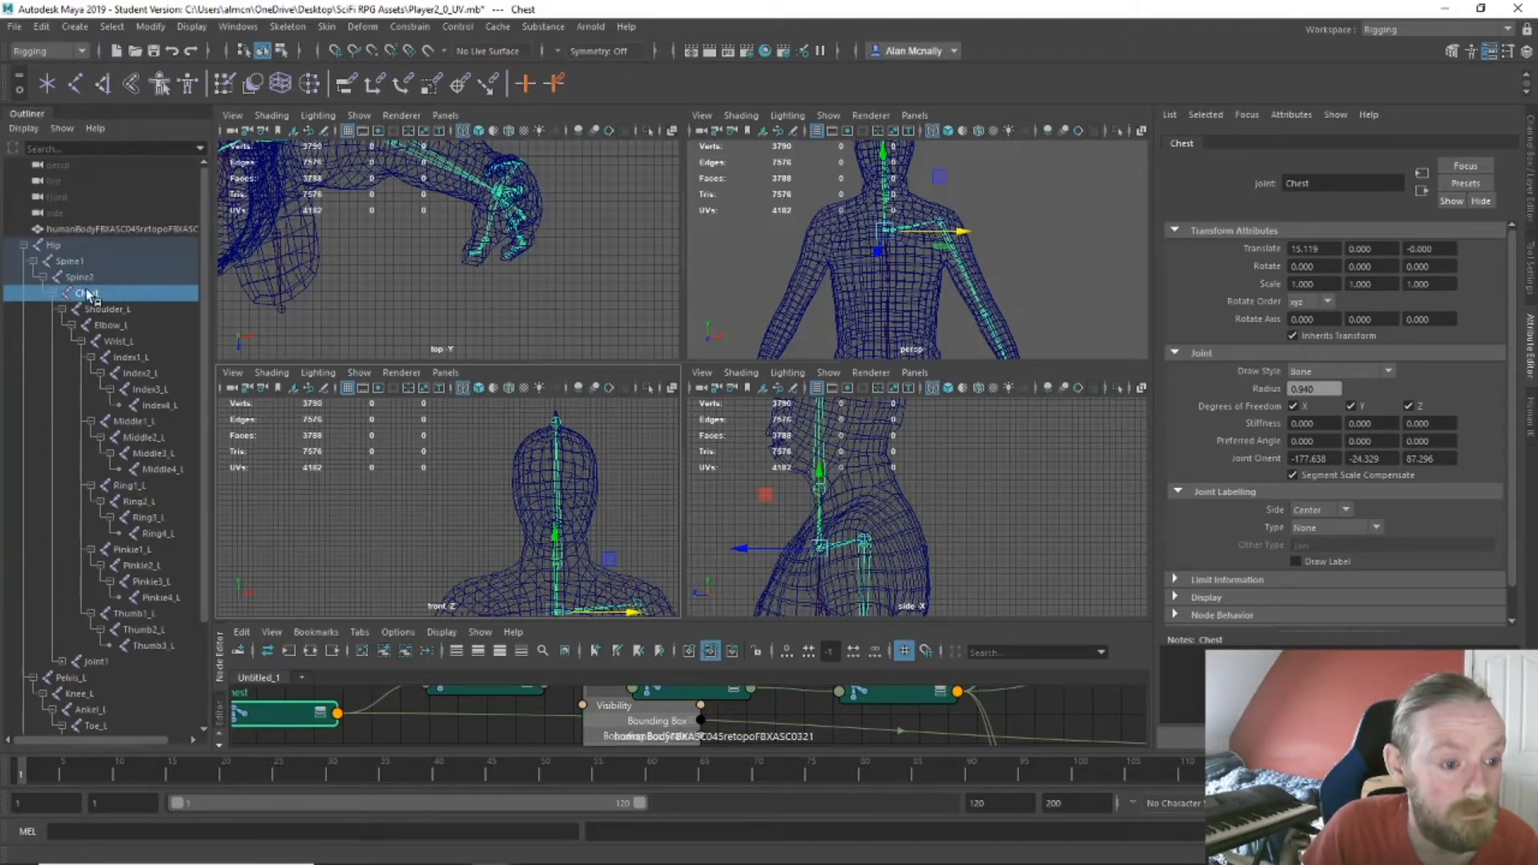
{"action": "scroll", "coordinate": [88, 294], "scroll_direction": "down", "scroll_amount": 3}
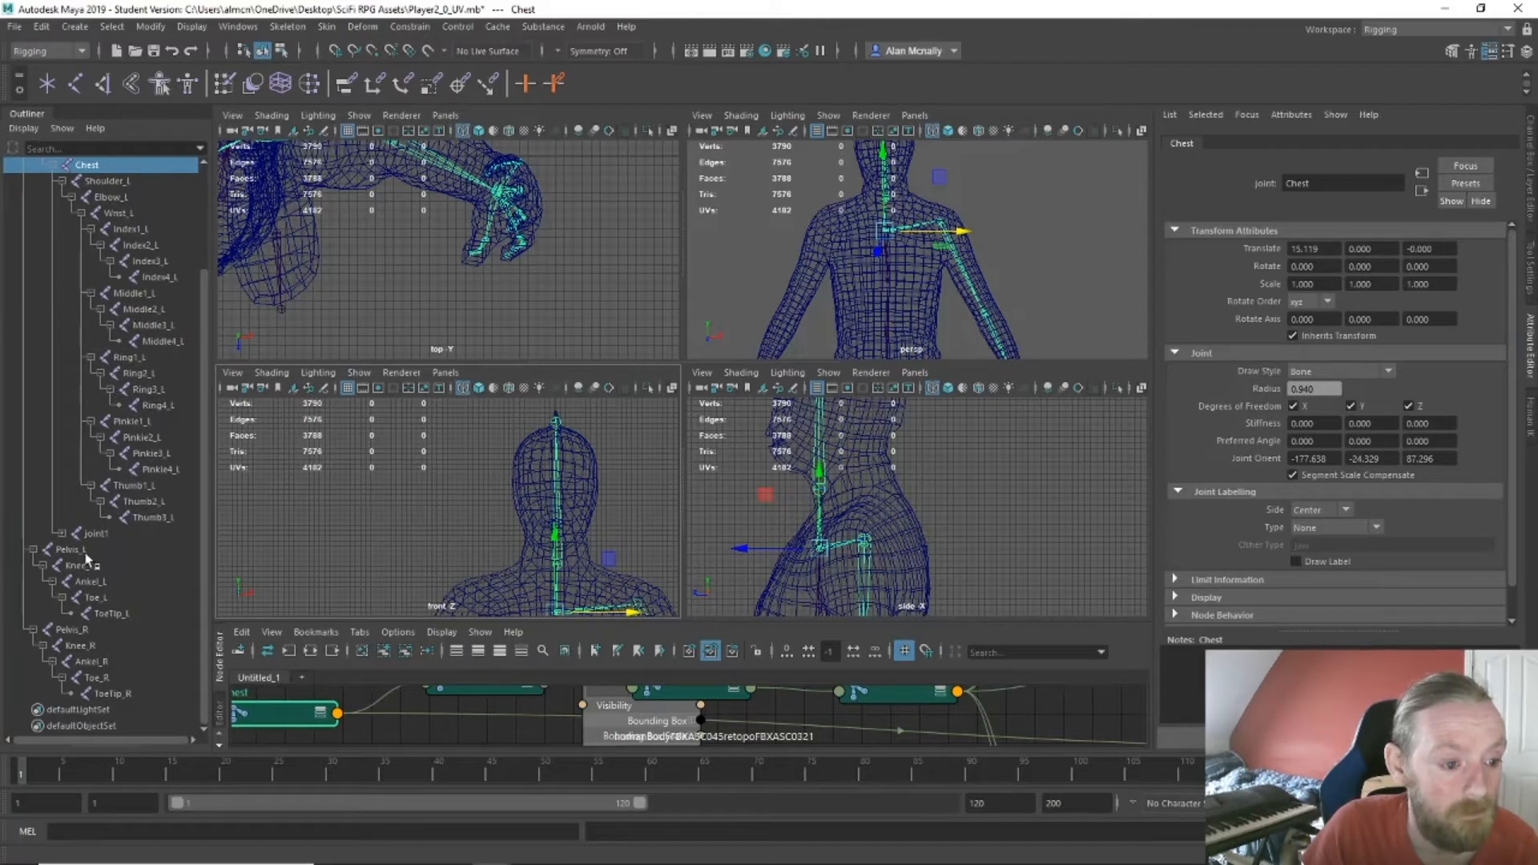
{"action": "left_click", "coordinate": [63, 534]}
{"action": "left_click", "coordinate": [95, 533]}
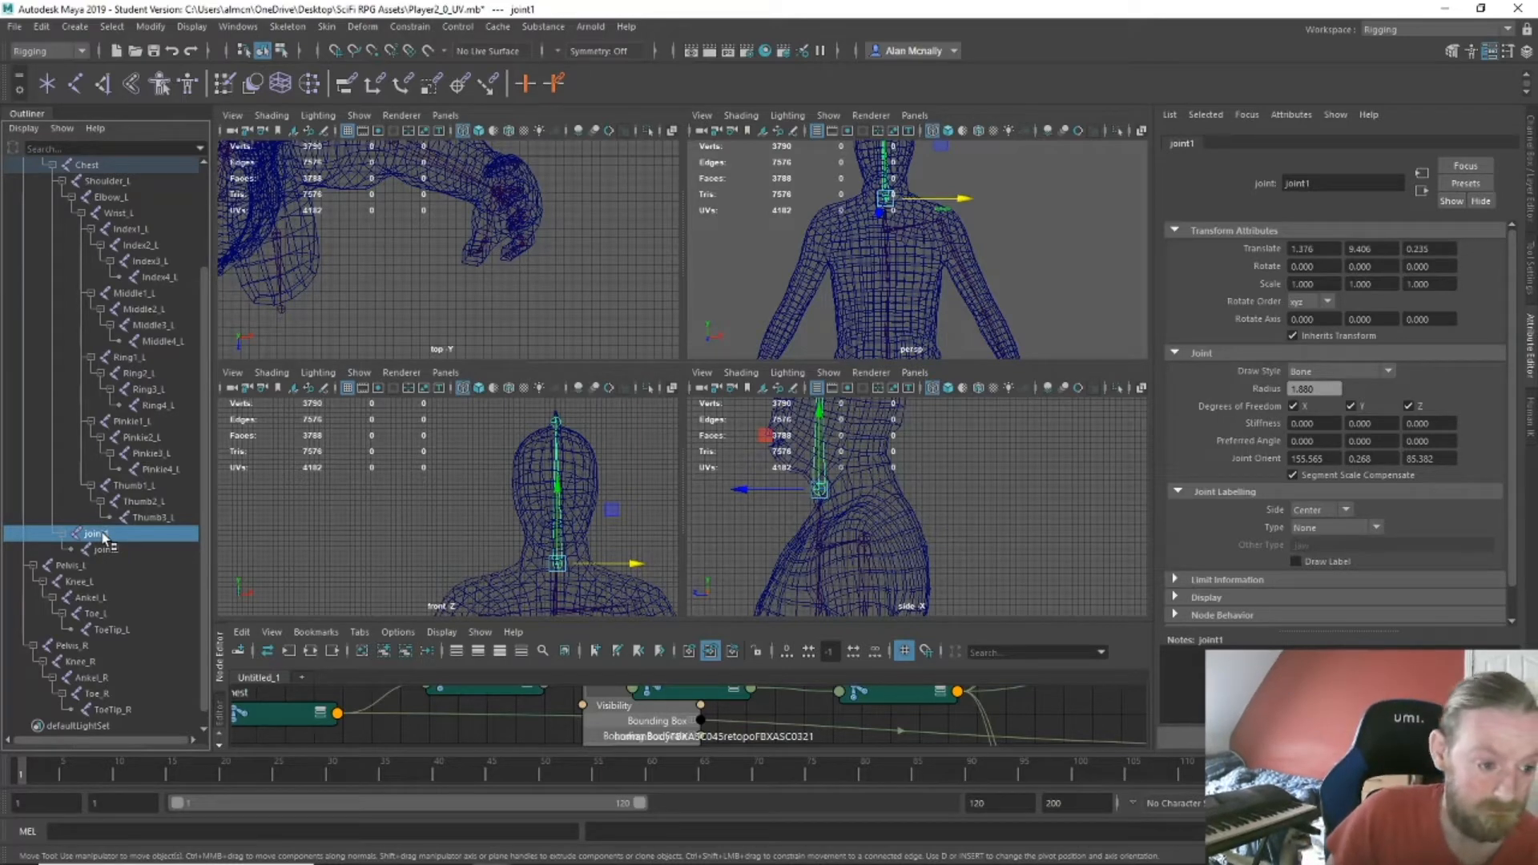
{"action": "double_click", "coordinate": [98, 535]}
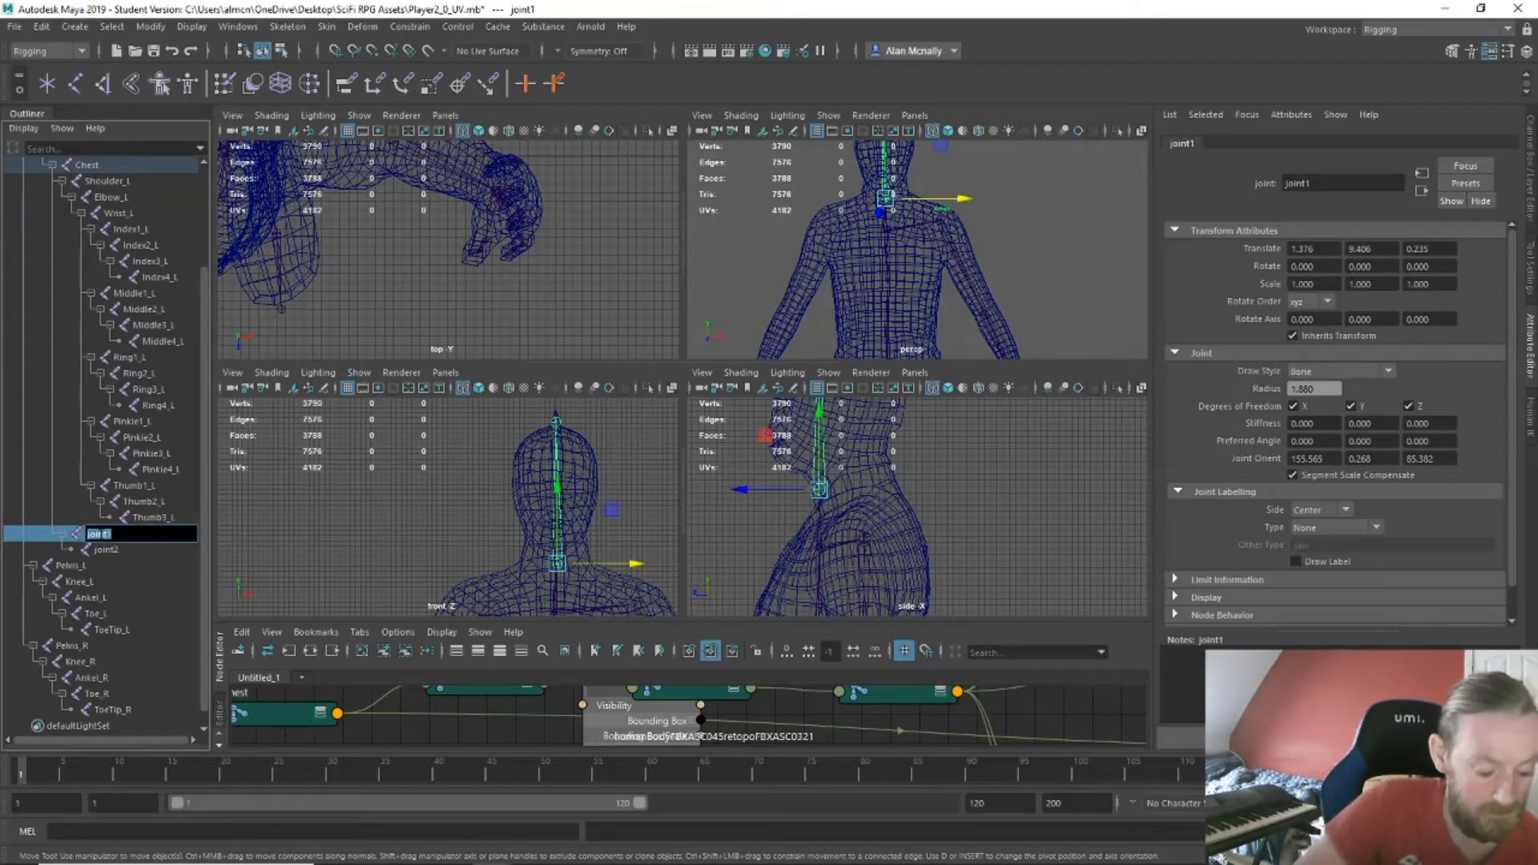
{"action": "type", "text": "Neck"}
{"action": "key", "text": "Return"}
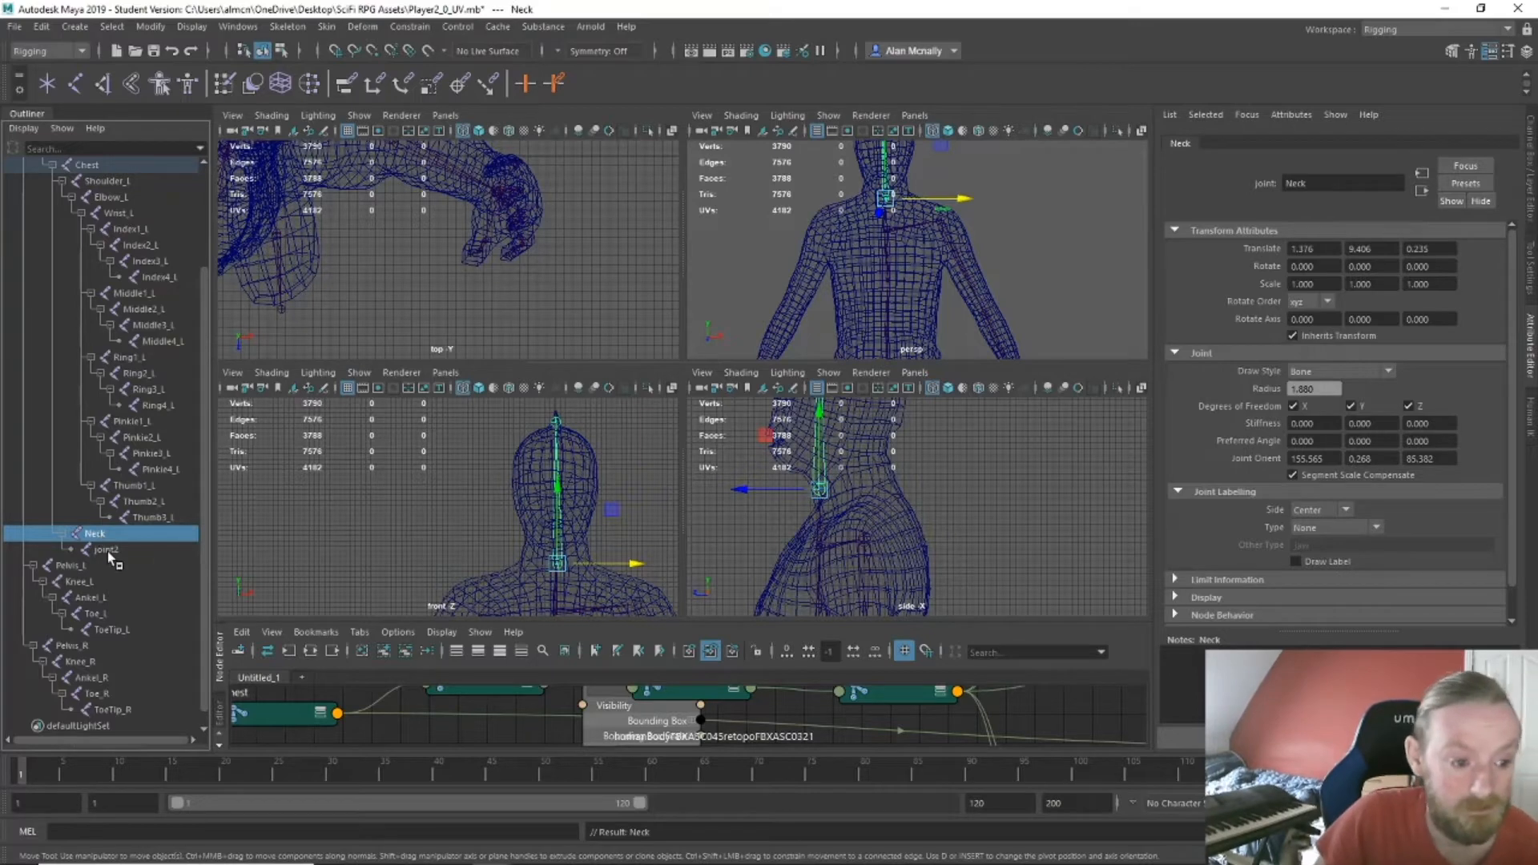
Rename the end joint below Neck as Head.
{"action": "double_click", "coordinate": [107, 551]}
{"action": "type", "text": "Head"}
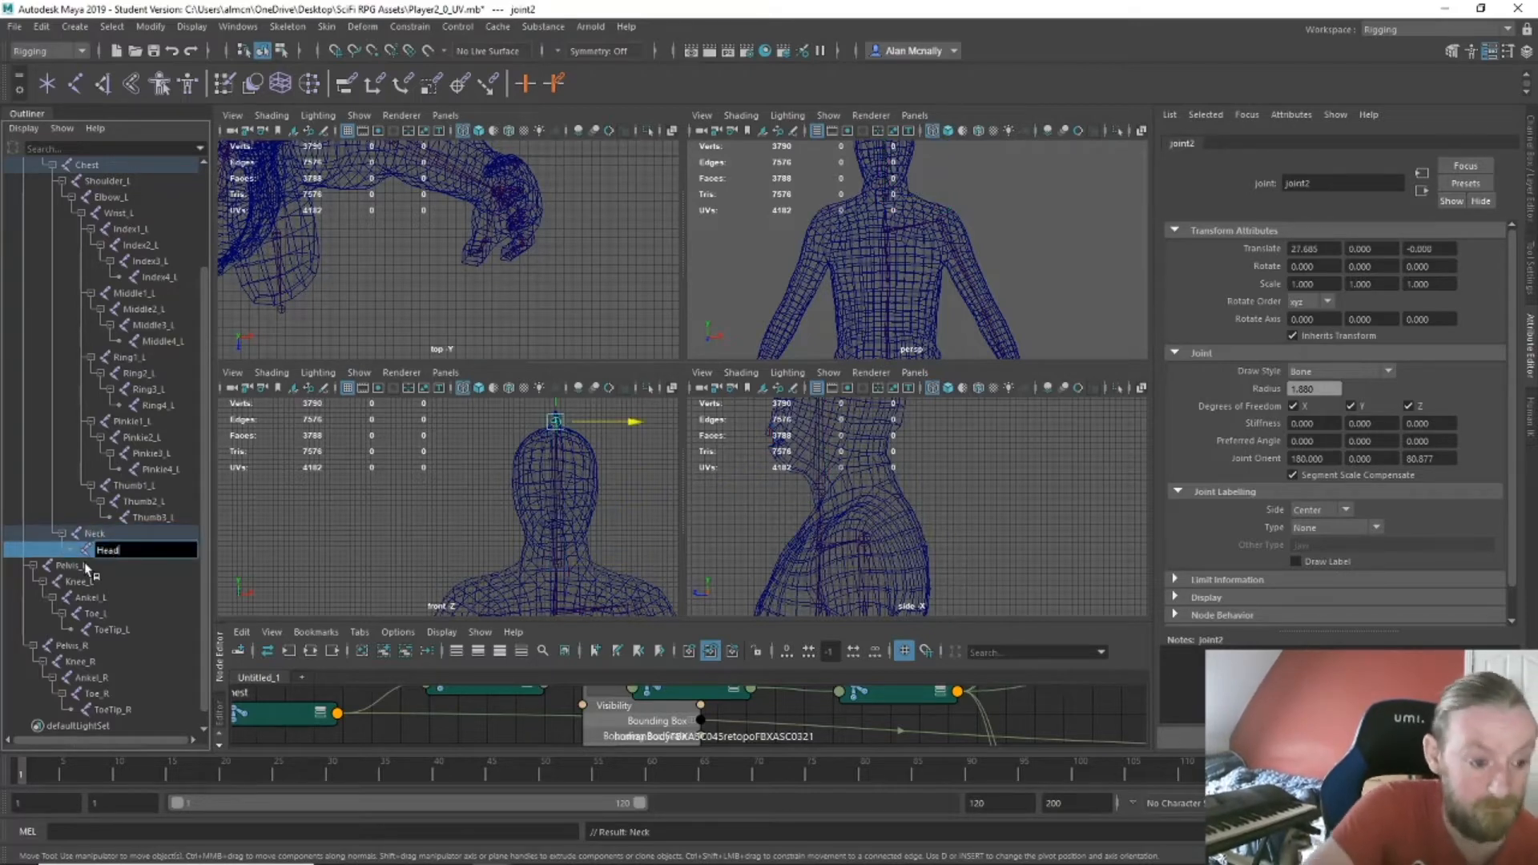
{"action": "key", "text": "Return"}
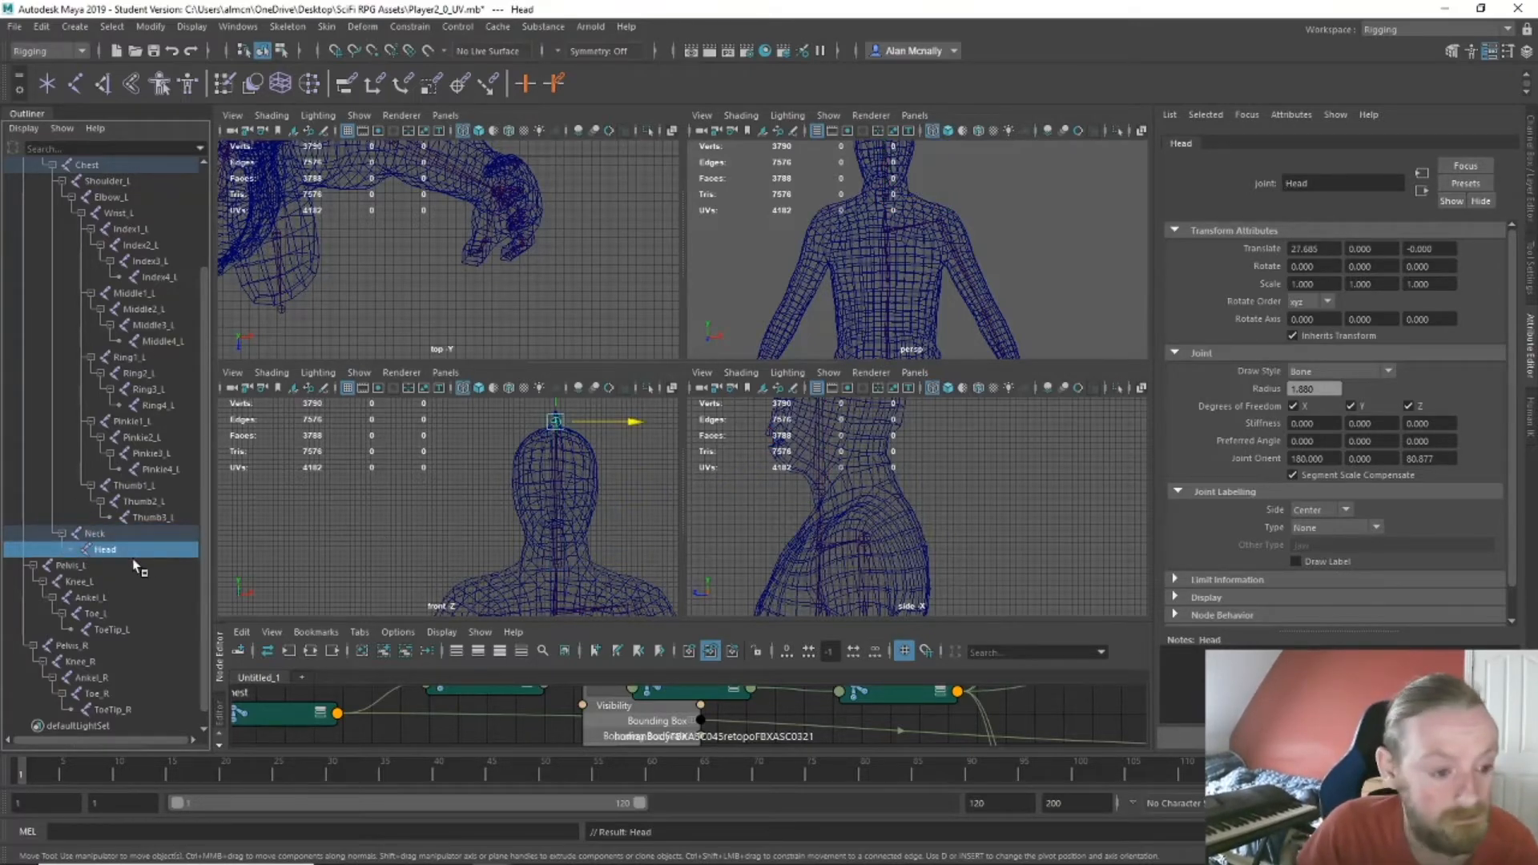
Mirror the Shoulder_L joint chain to the opposite arm with _R names and expand the whole mirrored chain.
{"action": "middle_click_drag", "start_coordinate": [385, 532], "coordinate": [403, 409], "text": "alt"}
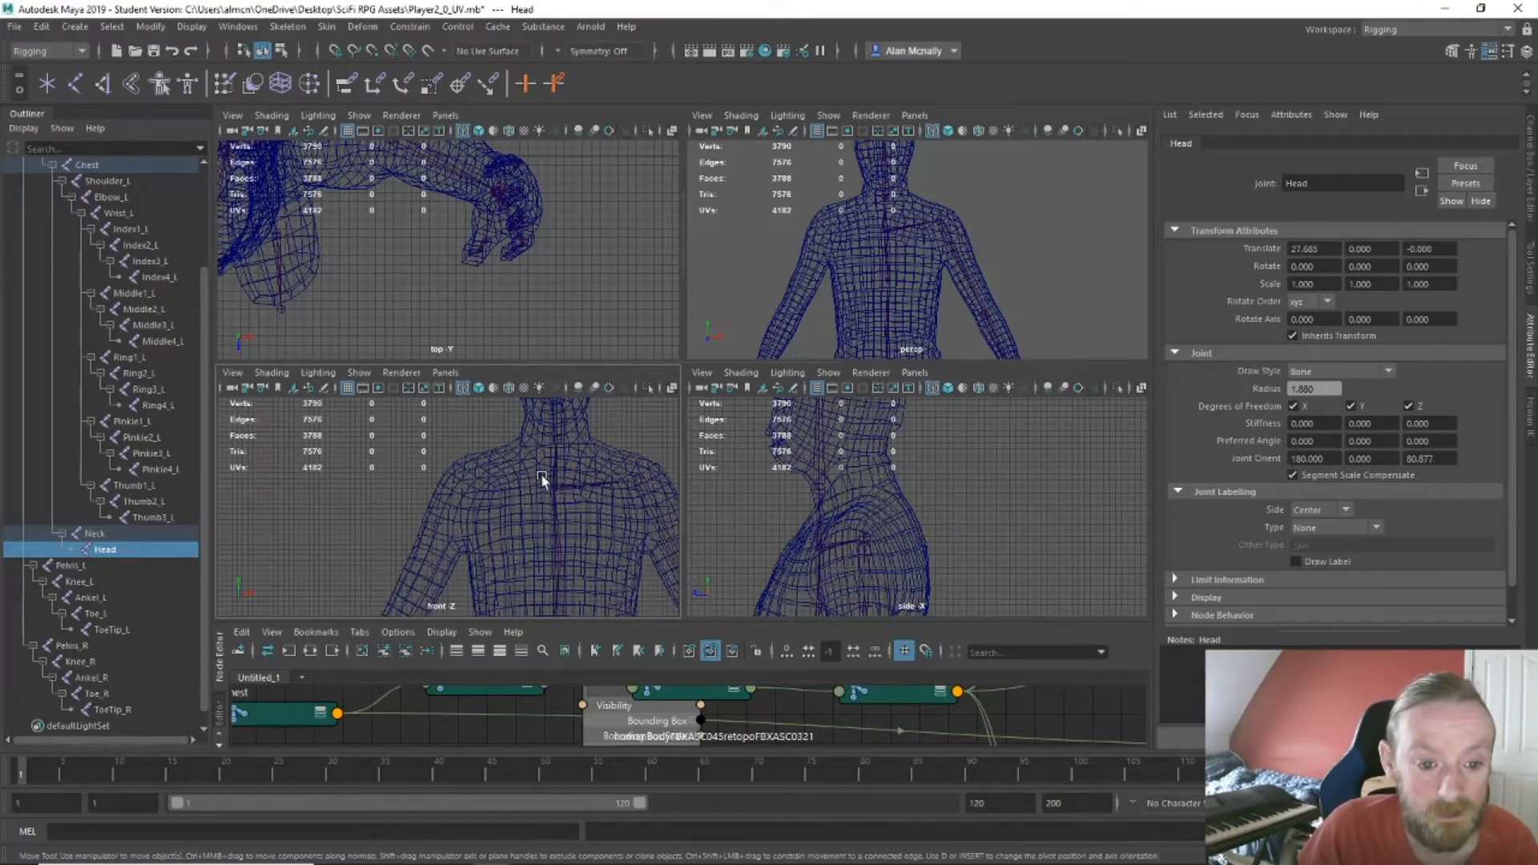
{"action": "left_click", "coordinate": [111, 182]}
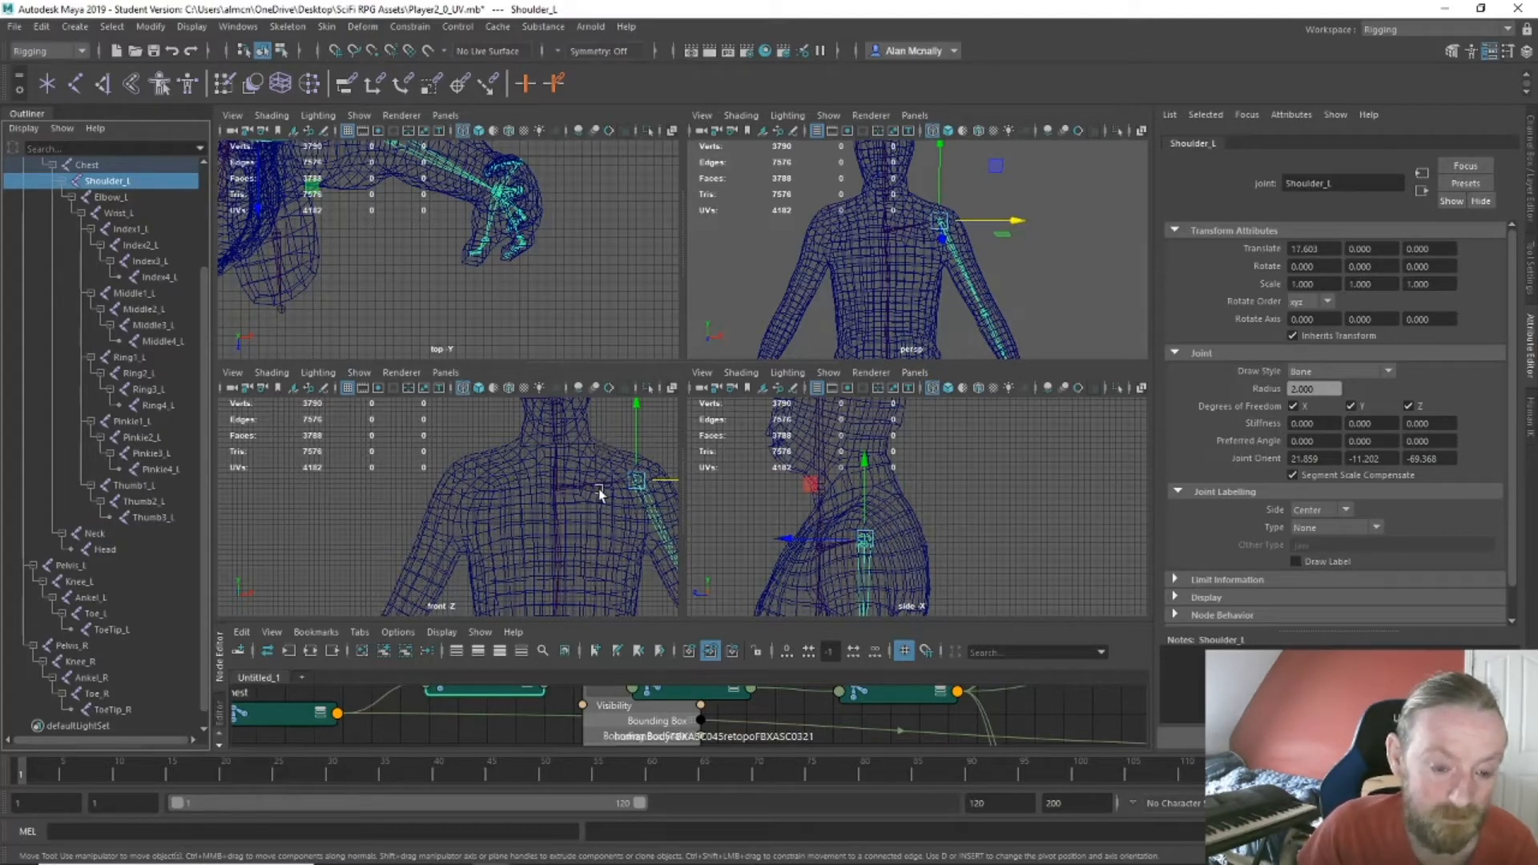
{"action": "left_click", "coordinate": [287, 27]}
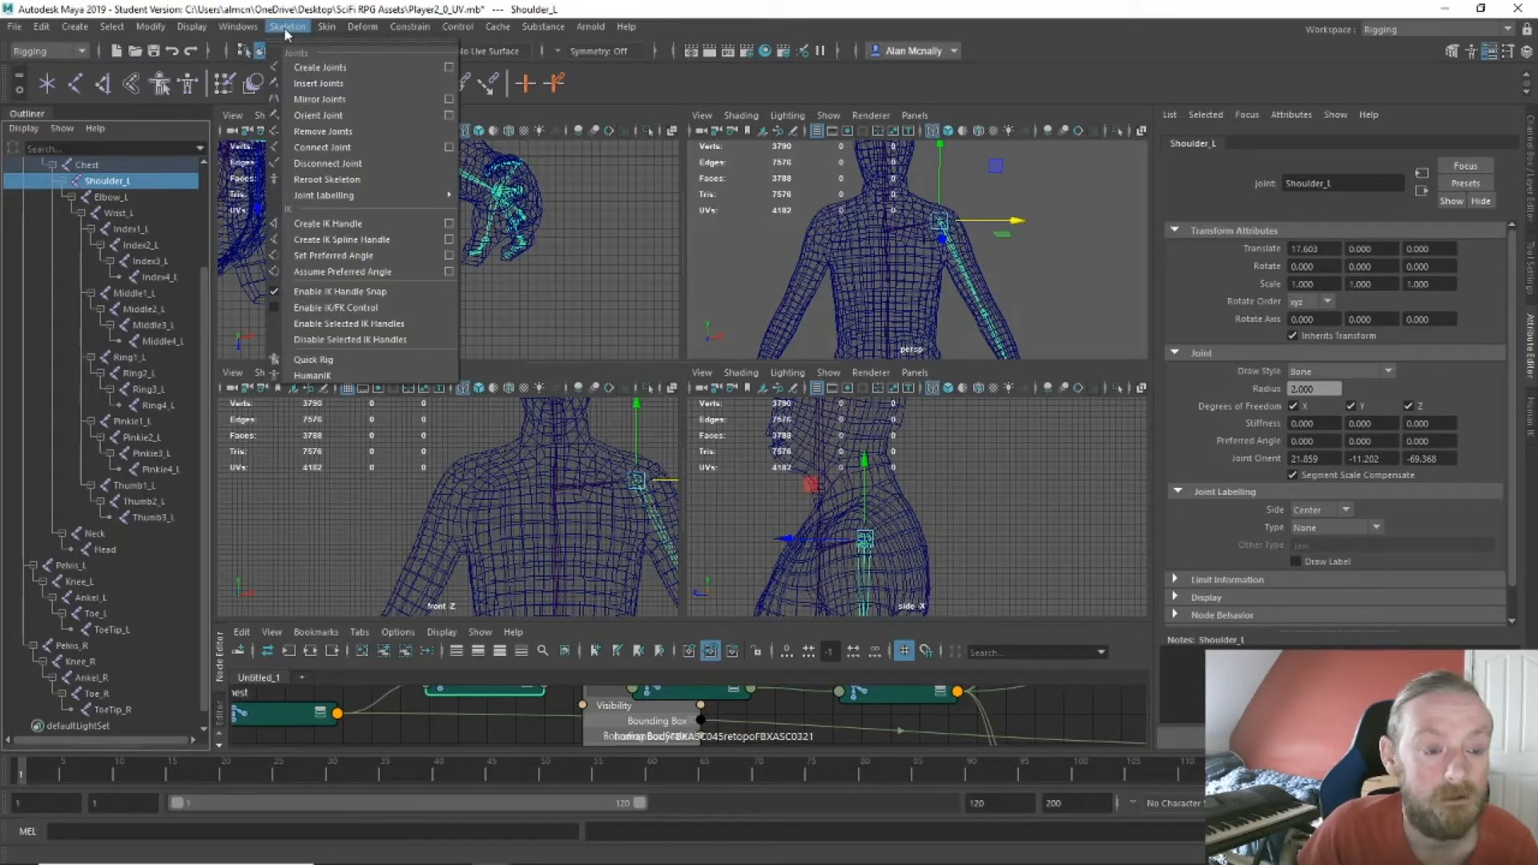
{"action": "left_click", "coordinate": [350, 101]}
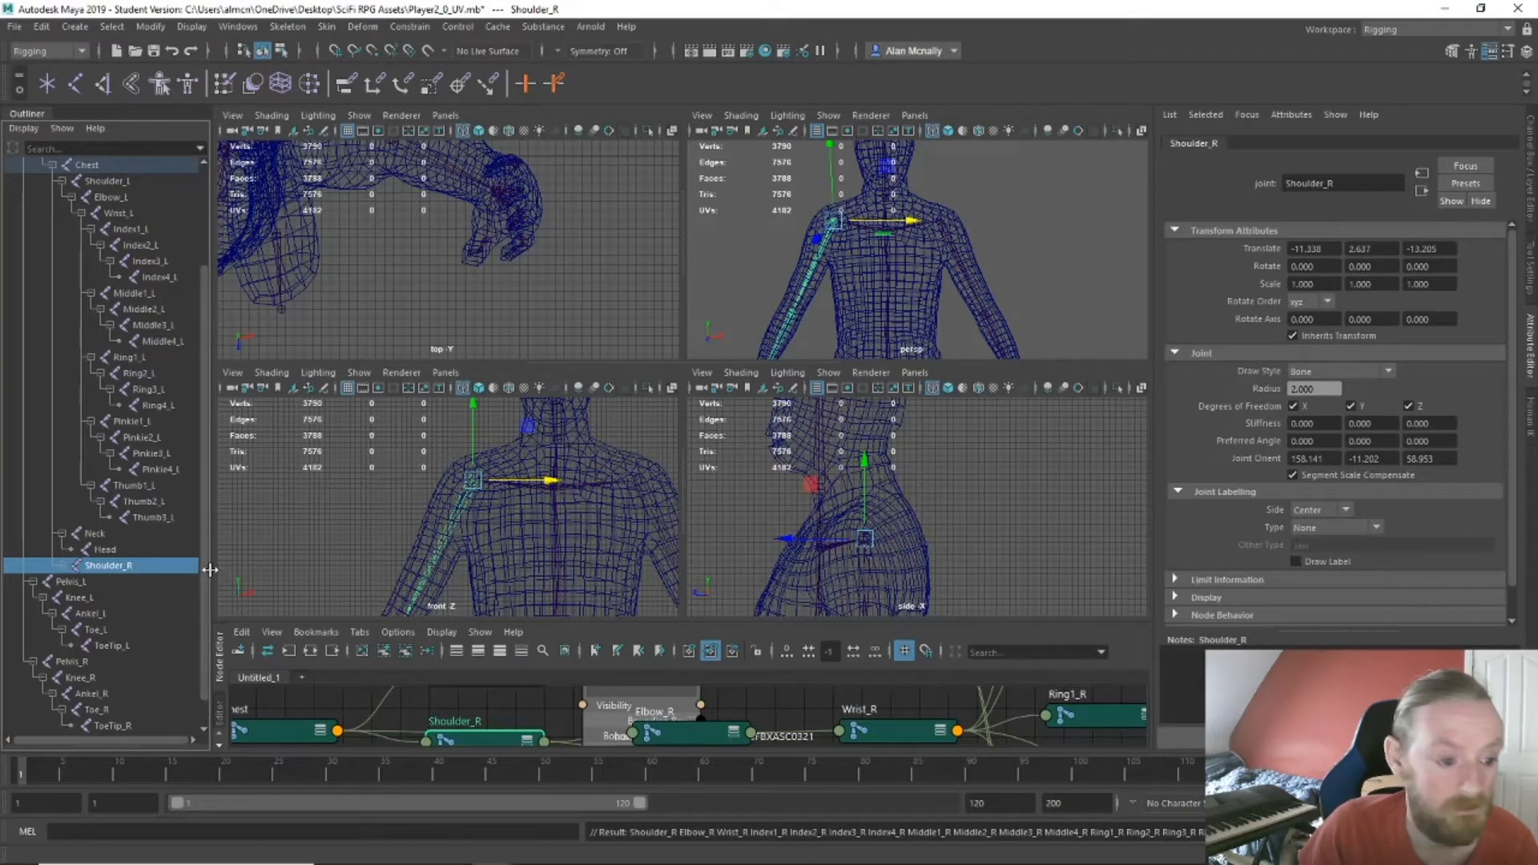
{"action": "left_click", "coordinate": [65, 567]}
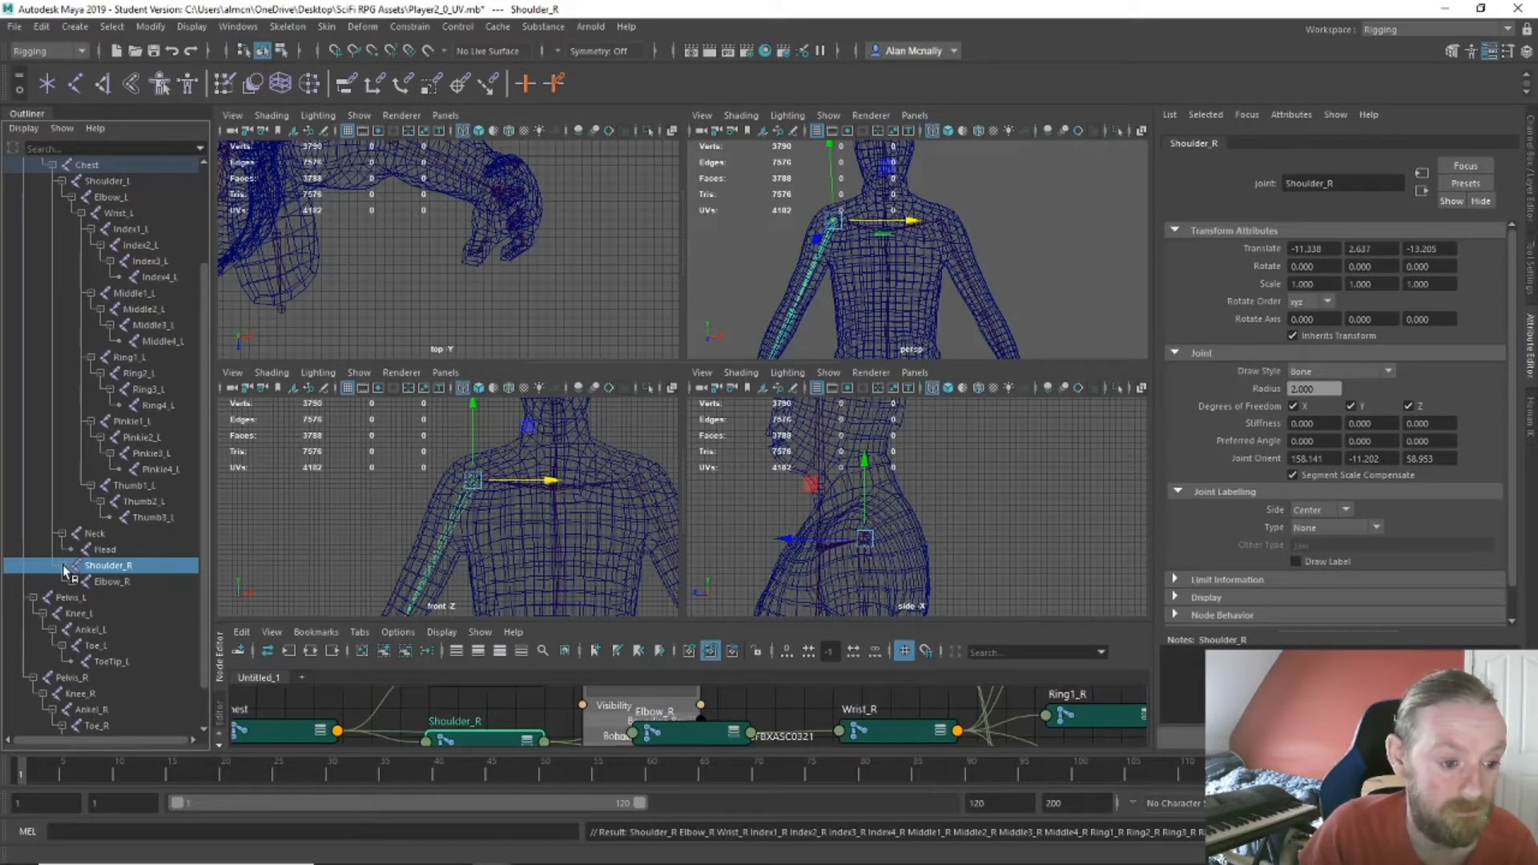
{"action": "left_click", "coordinate": [70, 581], "text": "shift"}
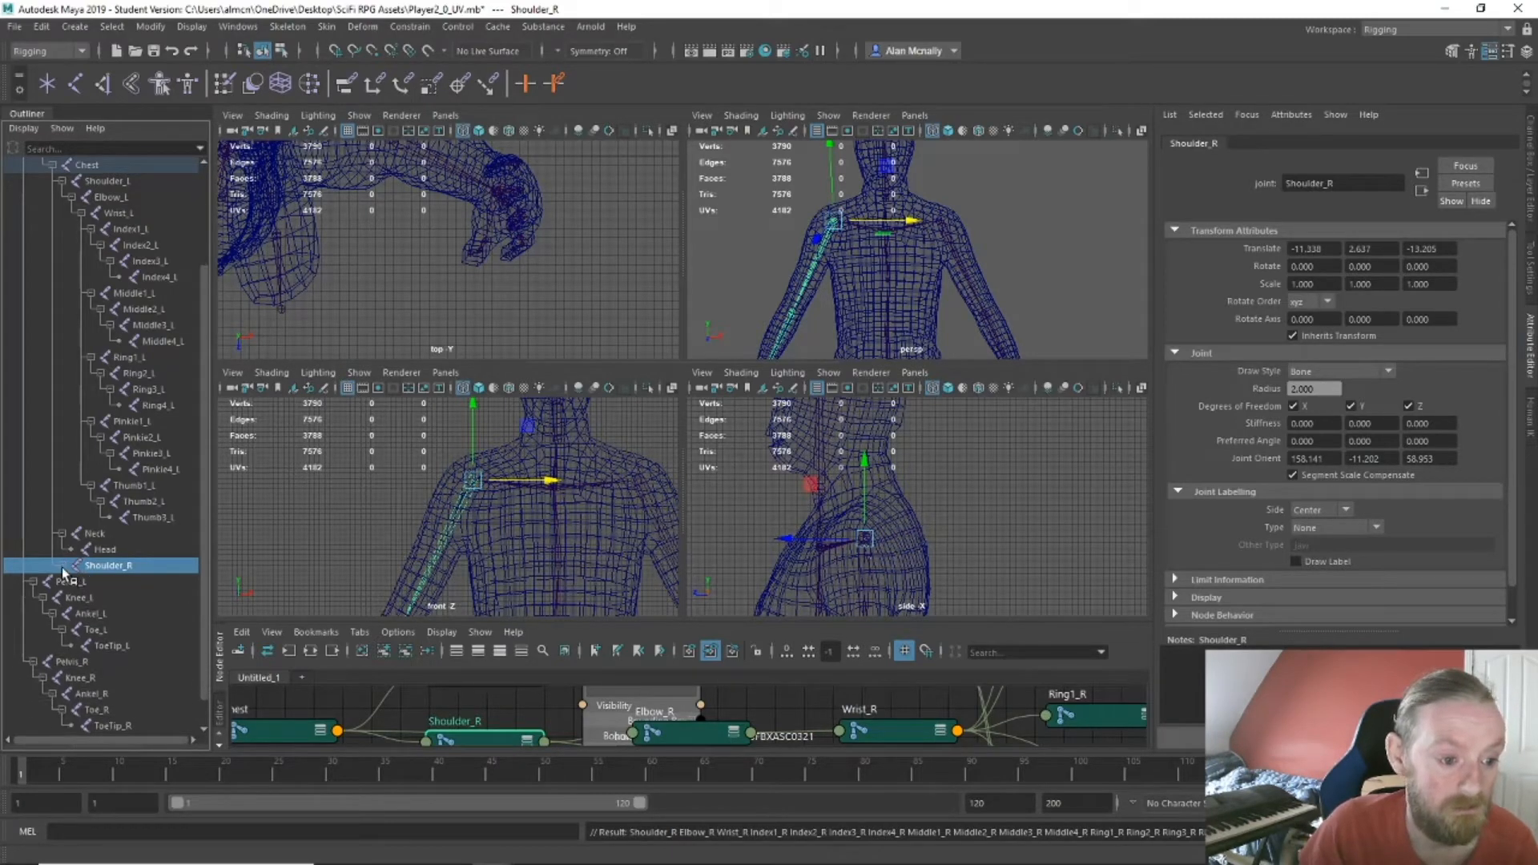
{"action": "scroll", "coordinate": [152, 589], "scroll_direction": "down", "scroll_amount": 3}
{"action": "scroll", "coordinate": [160, 589], "scroll_direction": "down", "scroll_amount": 5}
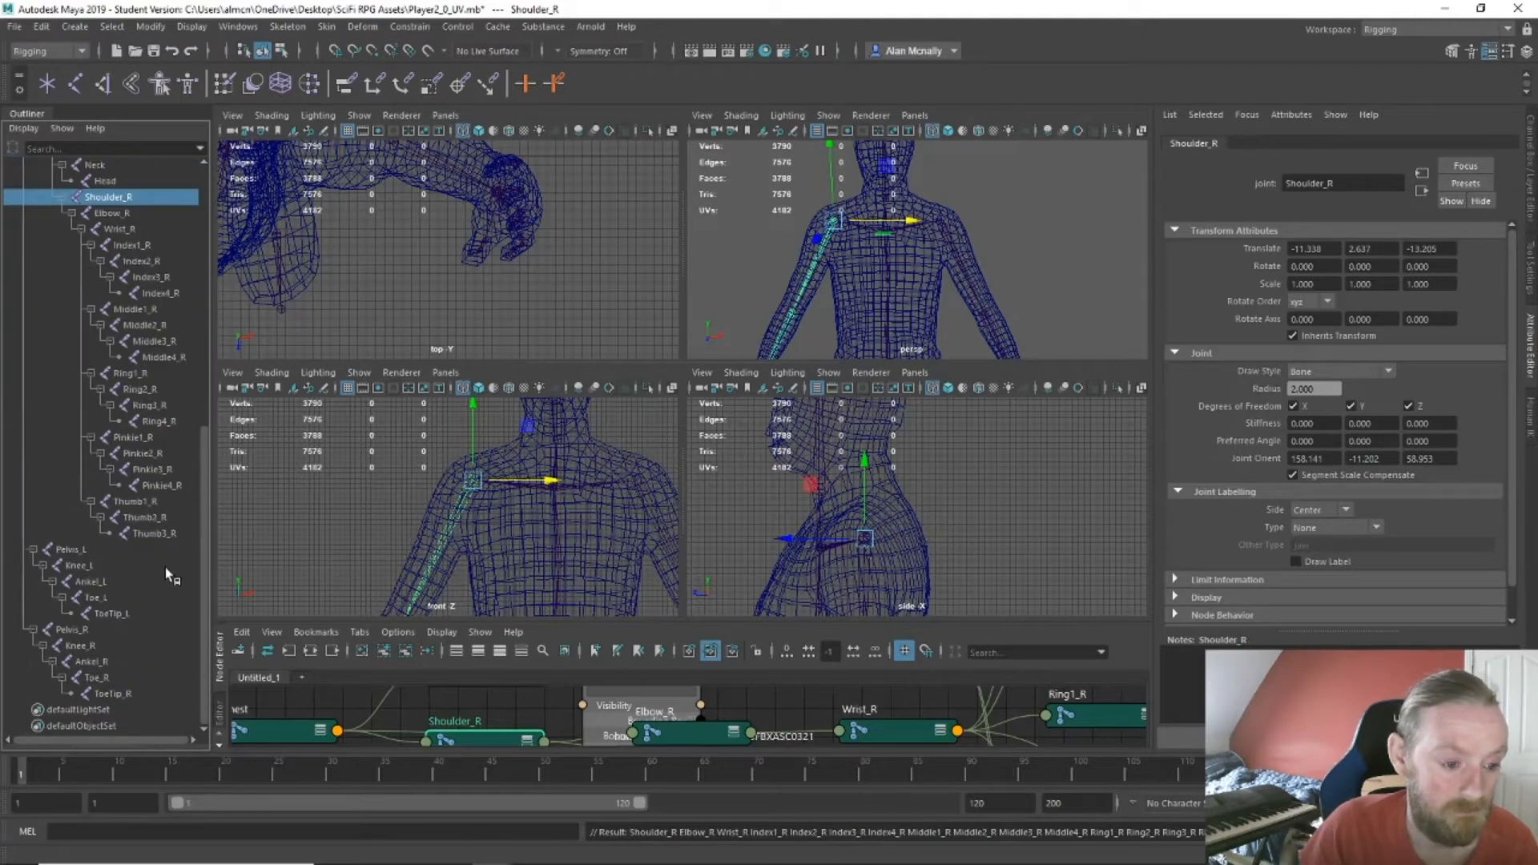
Examine the mirrored right arm and finger joints to check their placement inside the mesh.
{"action": "middle_click_drag", "start_coordinate": [519, 563], "coordinate": [625, 352], "text": "alt"}
{"action": "key", "text": "space"}
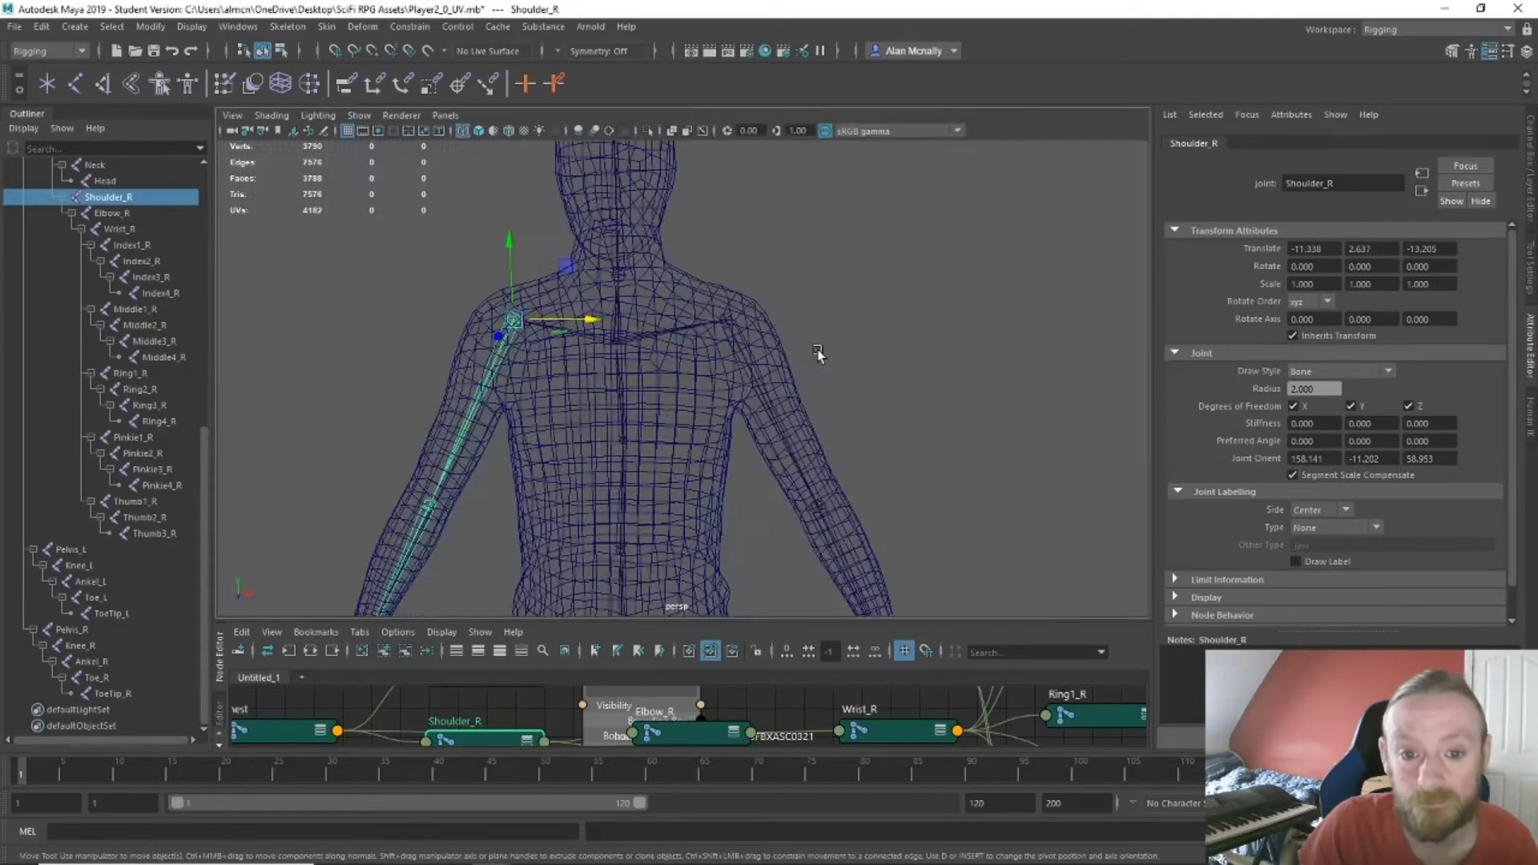
{"action": "middle_click_drag", "start_coordinate": [674, 462], "coordinate": [727, 340], "text": "alt"}
{"action": "left_click_drag", "start_coordinate": [727, 340], "coordinate": [802, 402], "text": "alt"}
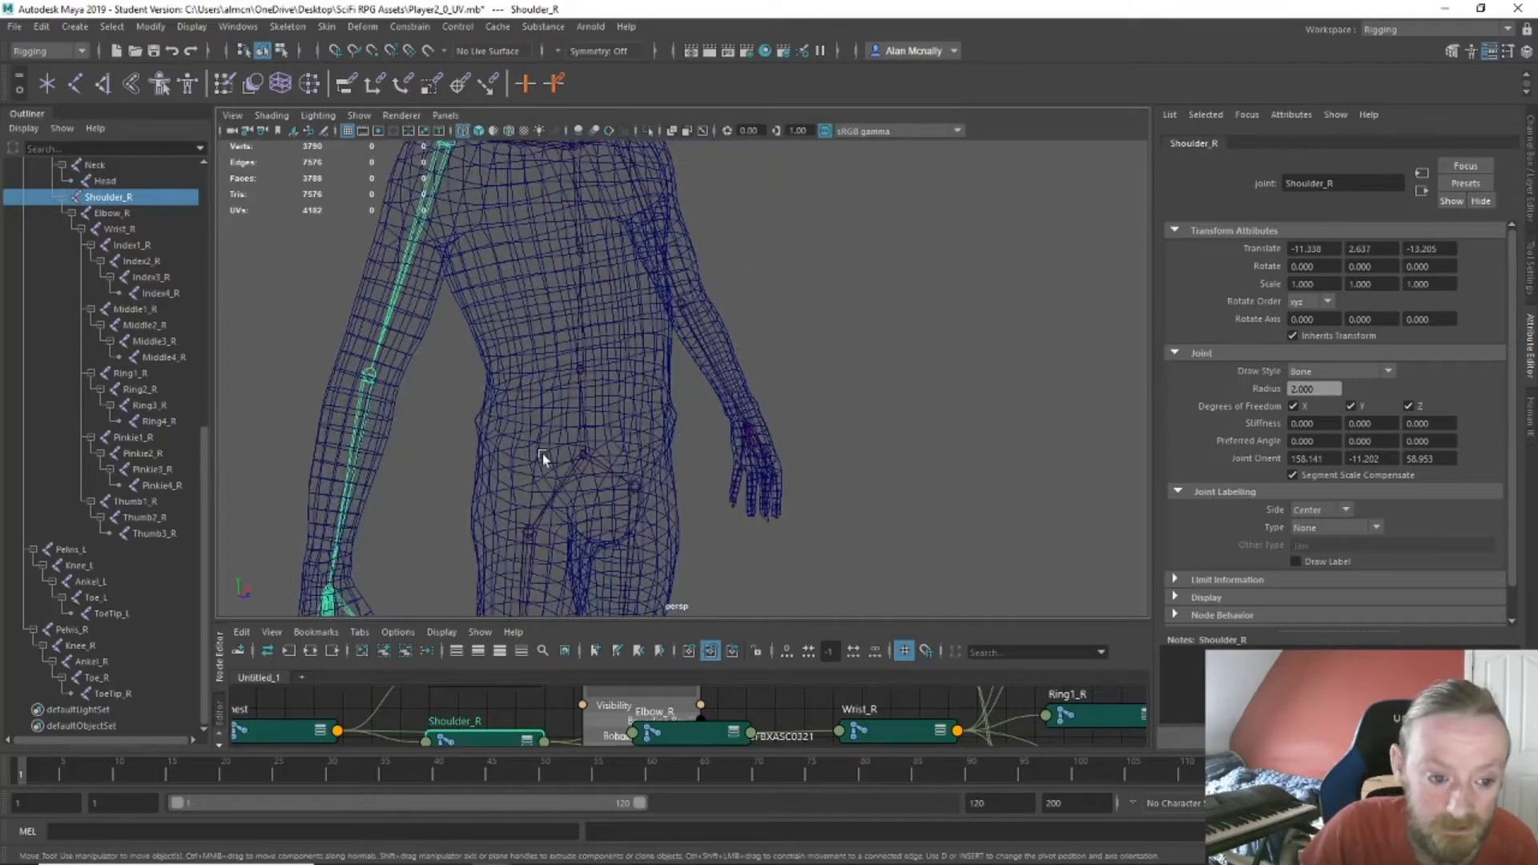
{"action": "middle_click_drag", "start_coordinate": [541, 455], "coordinate": [753, 438], "text": "alt"}
{"action": "mouse_move", "coordinate": [753, 434]}
{"action": "left_mouse_down", "text": "alt"}
{"action": "mouse_move", "coordinate": [840, 390]}
{"action": "mouse_move", "coordinate": [761, 424]}
{"action": "left_mouse_up", "text": "alt"}
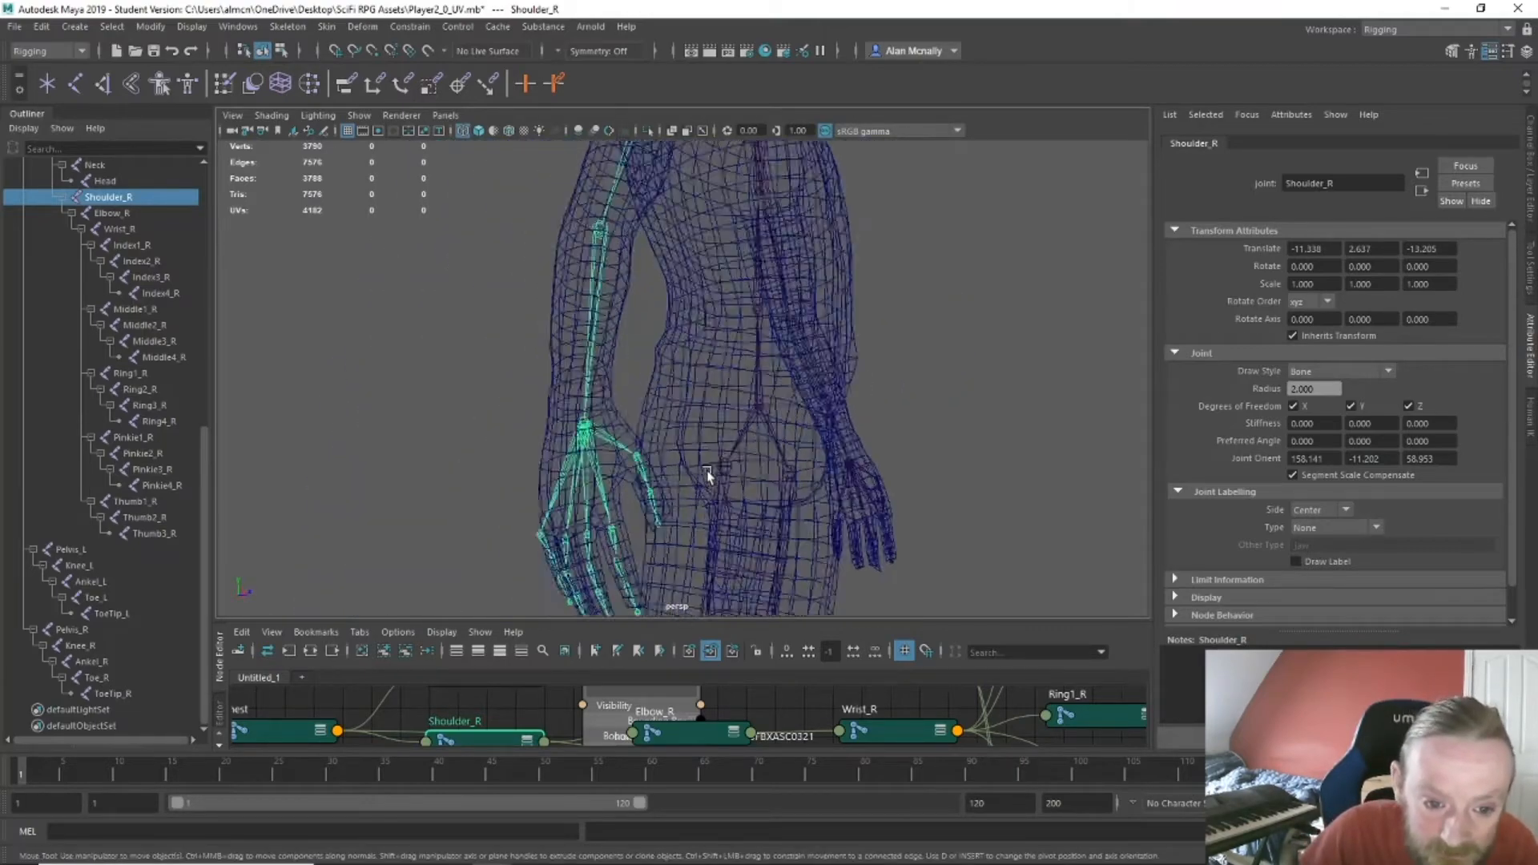
{"action": "scroll", "coordinate": [707, 474], "scroll_direction": "up", "scroll_amount": 3}
{"action": "left_click_drag", "start_coordinate": [693, 474], "coordinate": [996, 409], "text": "alt"}
{"action": "scroll", "coordinate": [995, 410], "scroll_direction": "up", "scroll_amount": 6}
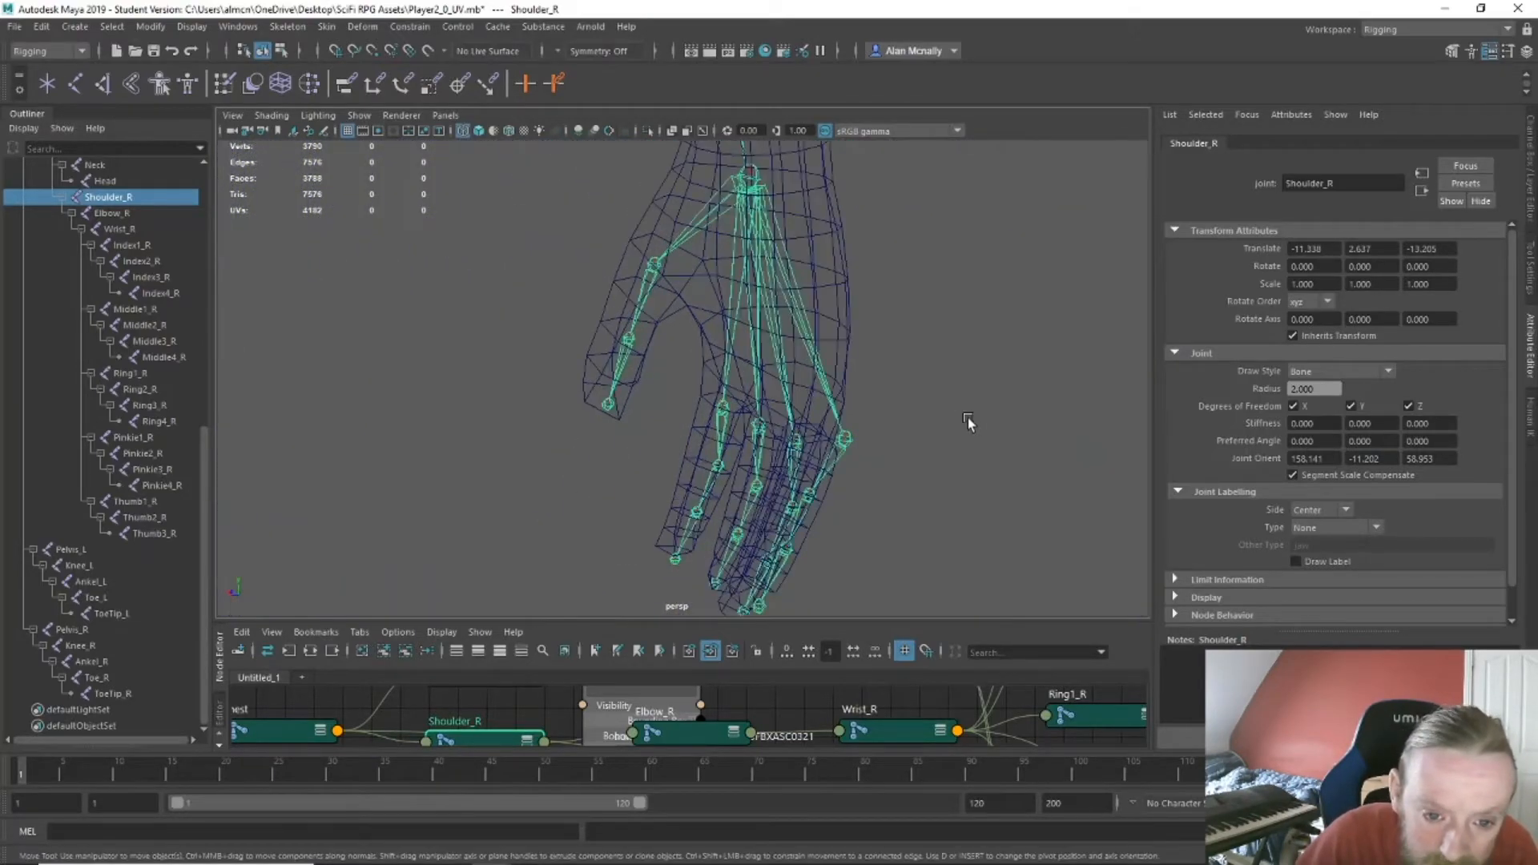
{"action": "middle_click_drag", "start_coordinate": [951, 433], "coordinate": [928, 374], "text": "alt"}
{"action": "left_click_drag", "start_coordinate": [928, 373], "coordinate": [695, 348], "text": "alt"}
Reposition the Middle1_R, Pinkie1_R, Pinkie2_R and Pinkie4_R joints to sit better inside the right hand's fingers.
{"action": "left_click", "coordinate": [744, 370]}
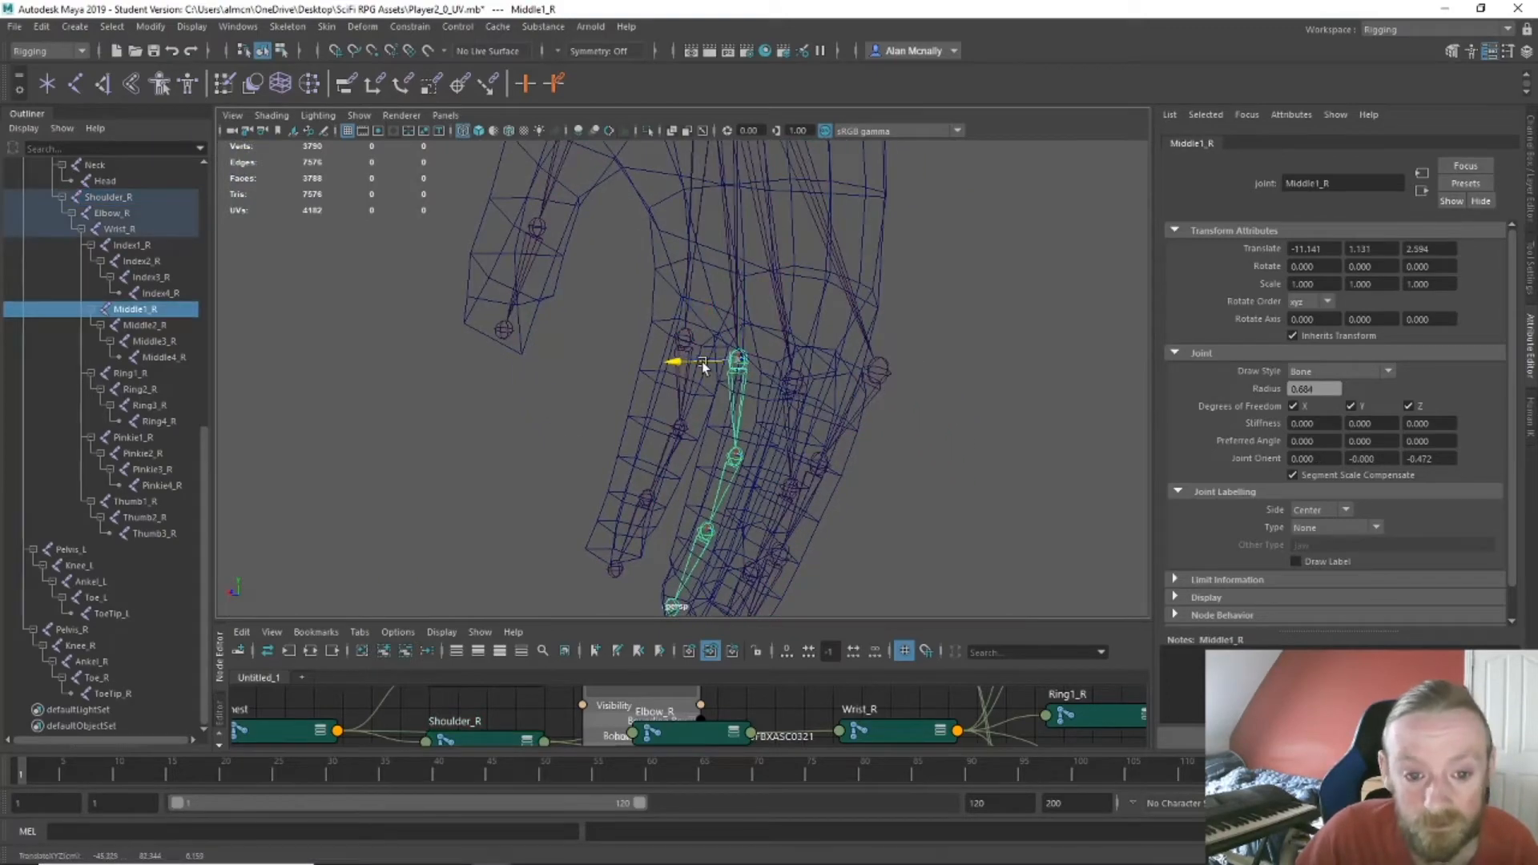
{"action": "left_click_drag", "start_coordinate": [752, 400], "coordinate": [862, 440], "text": "alt"}
{"action": "left_click", "coordinate": [578, 345]}
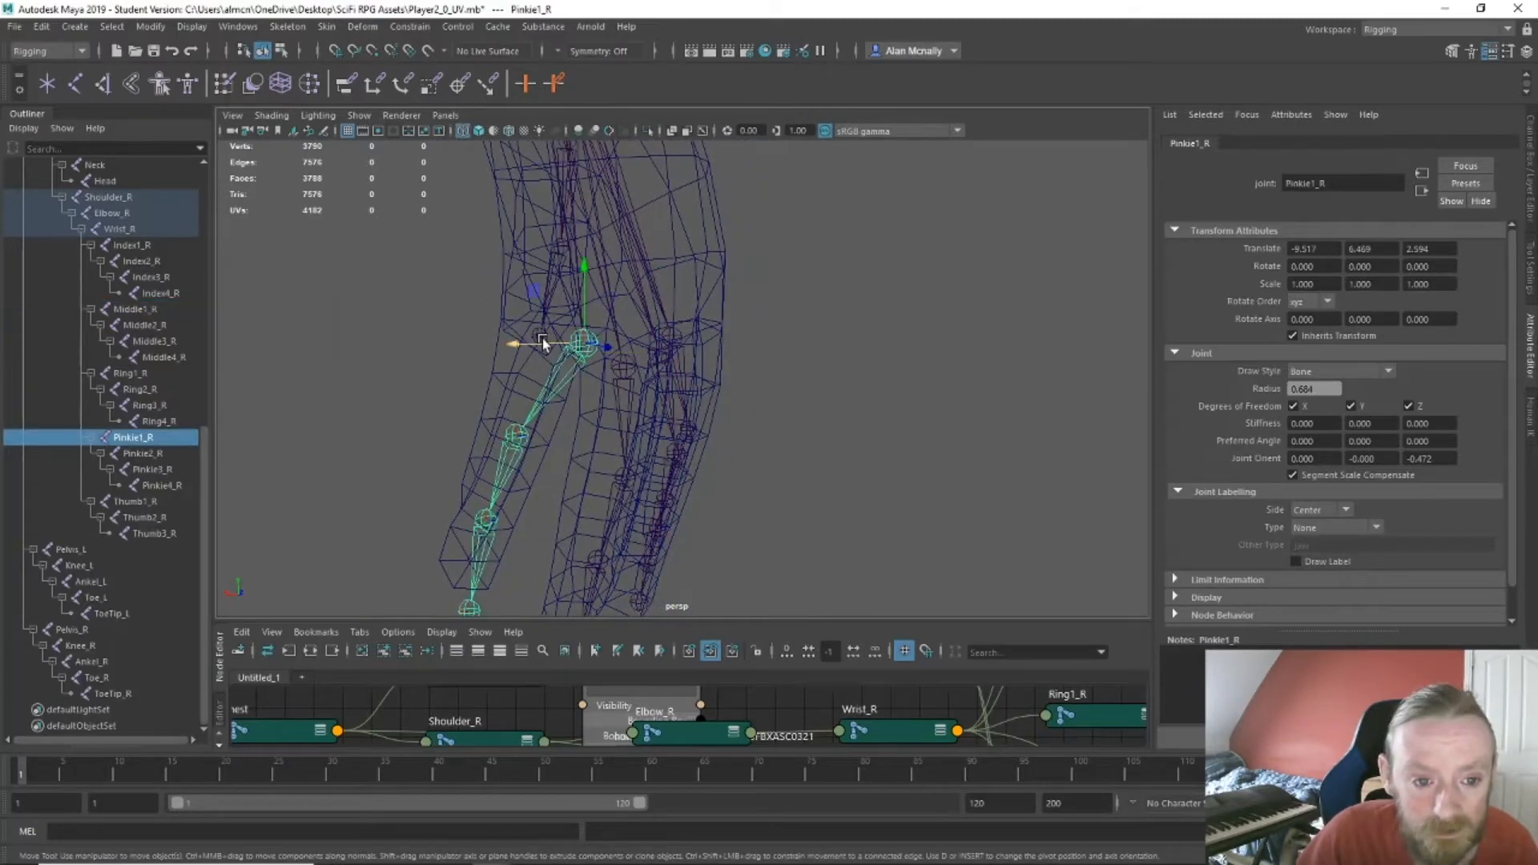
{"action": "left_click", "coordinate": [504, 435]}
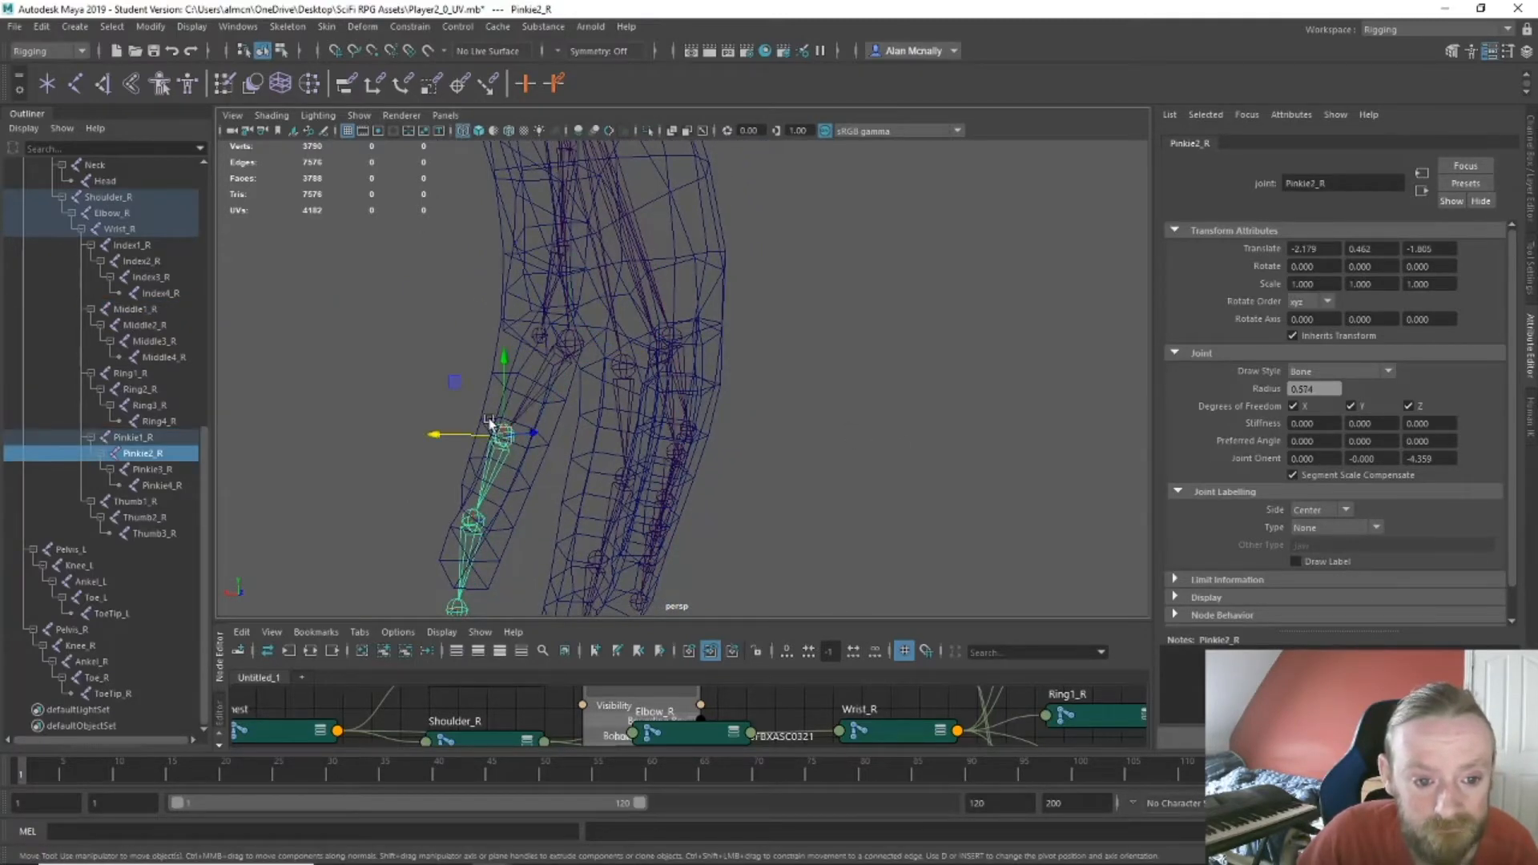
{"action": "left_click_drag", "start_coordinate": [448, 434], "coordinate": [459, 435]}
{"action": "middle_click_drag", "start_coordinate": [527, 548], "coordinate": [538, 334], "text": "alt"}
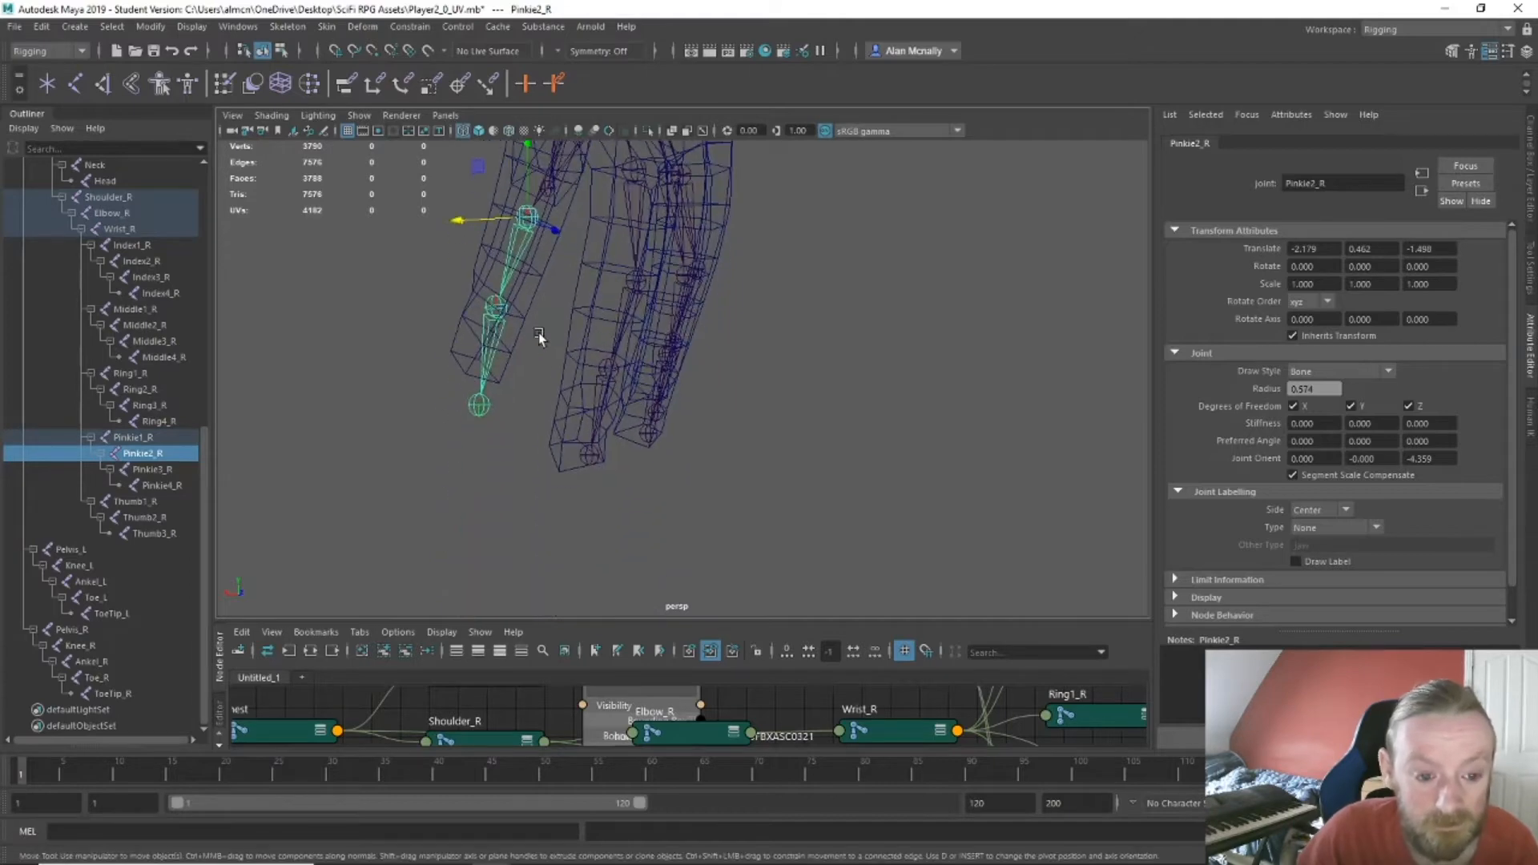
{"action": "left_click", "coordinate": [487, 406]}
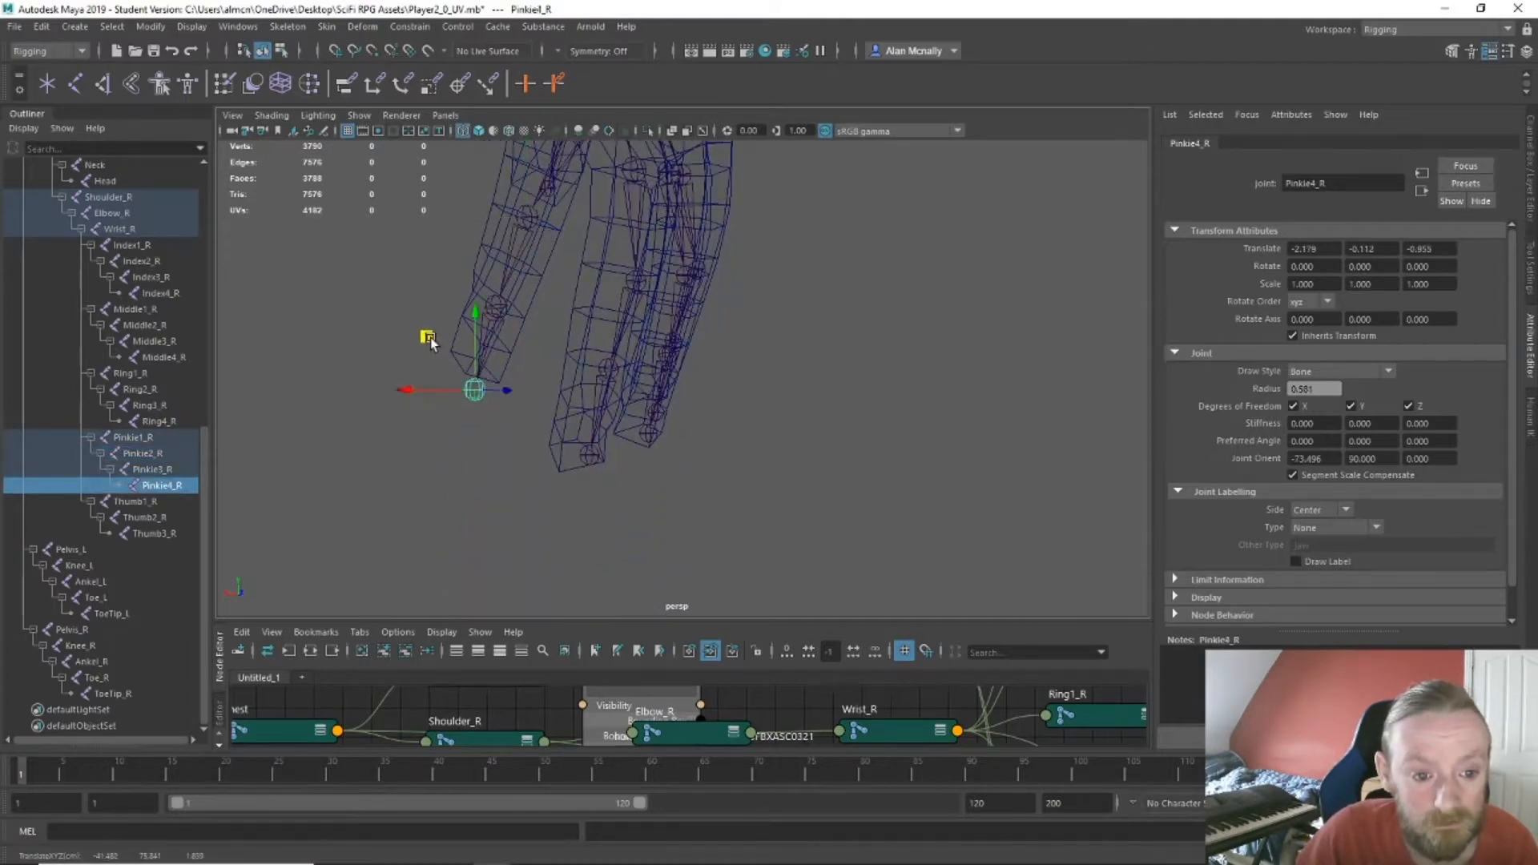
Review the full figure from the front and the upper part of the joint hierarchy from Hip to Chest.
{"action": "left_click_drag", "start_coordinate": [430, 339], "coordinate": [796, 391], "text": "alt"}
{"action": "scroll", "coordinate": [815, 376], "scroll_direction": "down", "scroll_amount": 5}
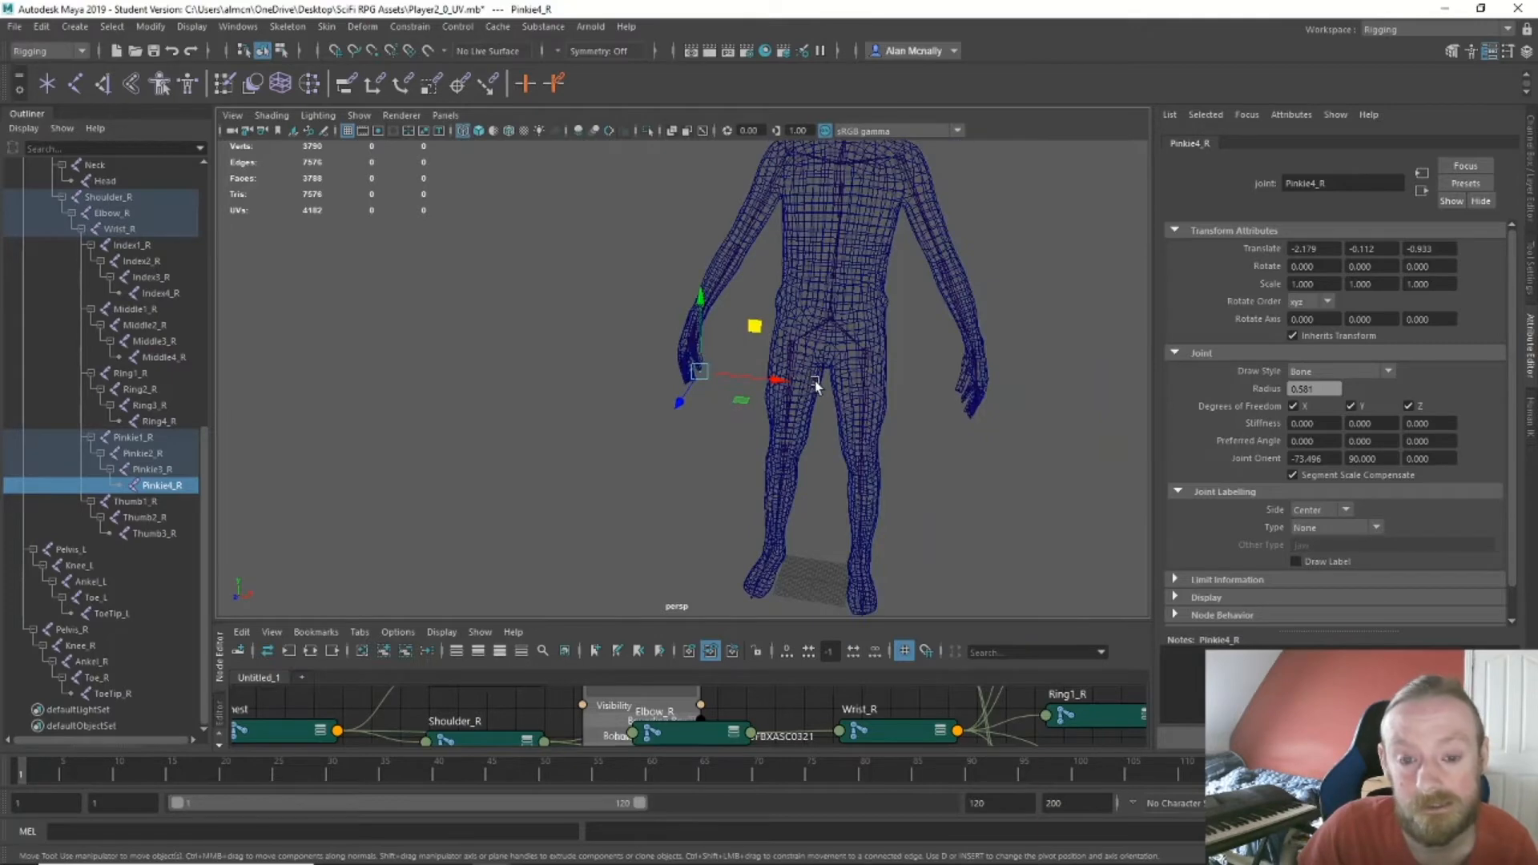
{"action": "middle_click_drag", "start_coordinate": [815, 381], "coordinate": [774, 486], "text": "alt"}
{"action": "left_click_drag", "start_coordinate": [775, 490], "coordinate": [810, 391], "text": "alt"}
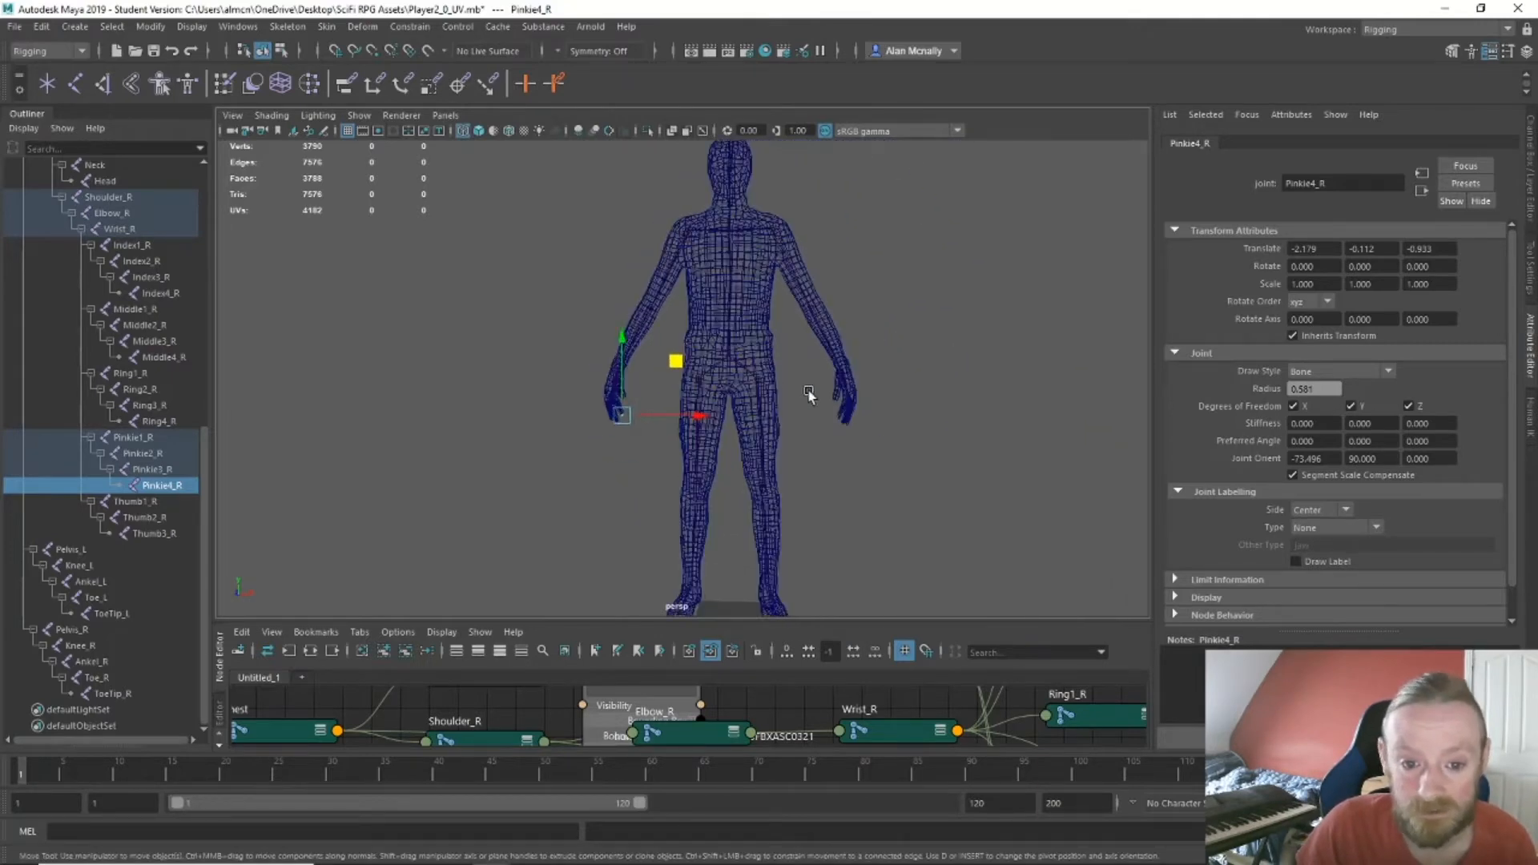
{"action": "left_click_drag", "start_coordinate": [853, 447], "coordinate": [823, 430], "text": "alt"}
{"action": "scroll", "coordinate": [41, 322], "scroll_direction": "up", "scroll_amount": 10}
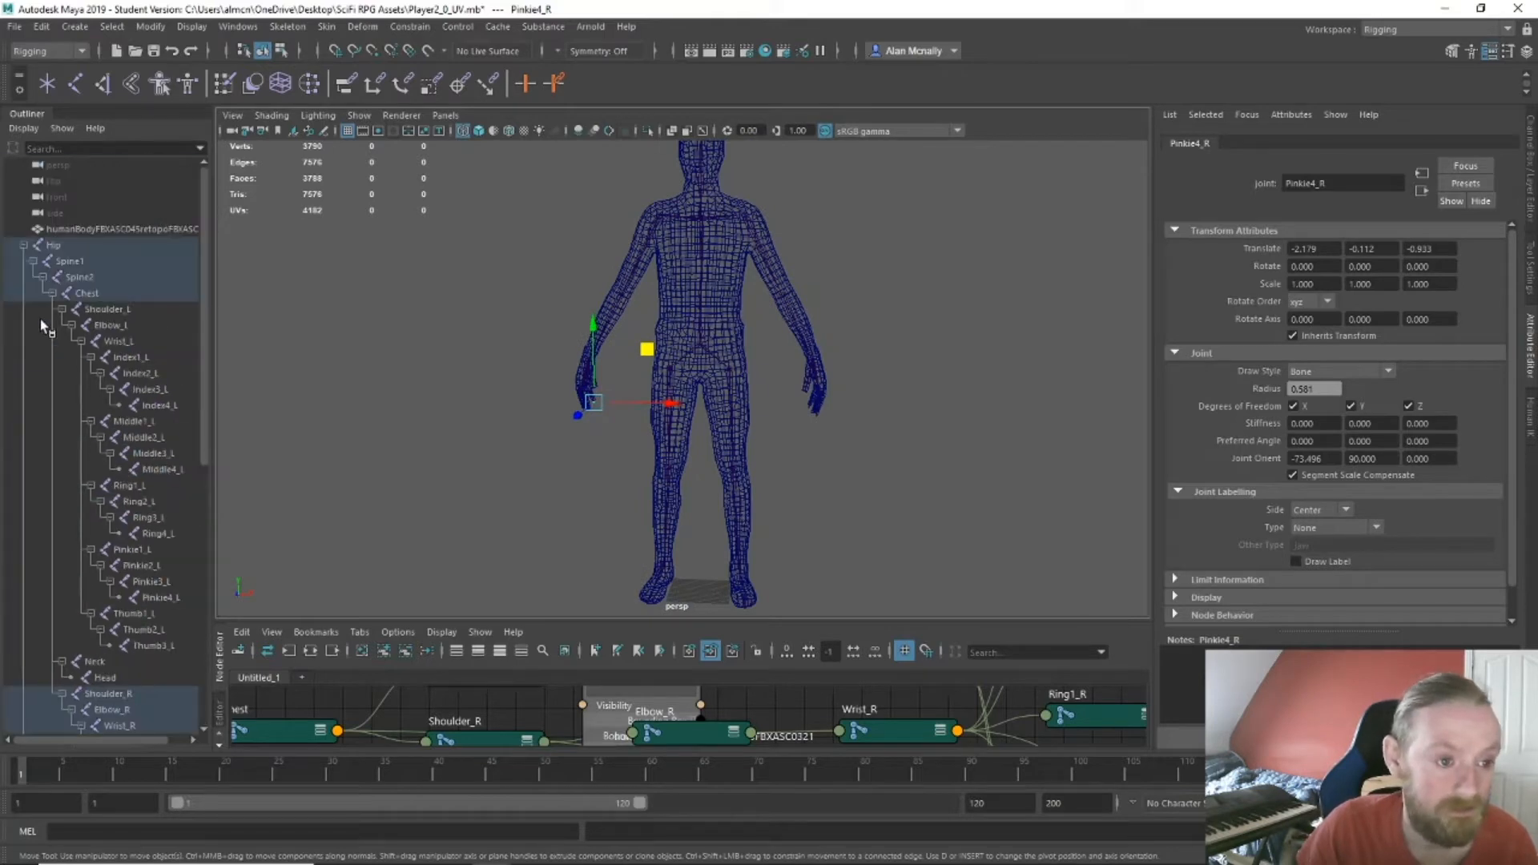
Select the whole joint hierarchy from Hip through ToeTip_R and display the joints' local rotation axes.
{"action": "left_click", "coordinate": [55, 245]}
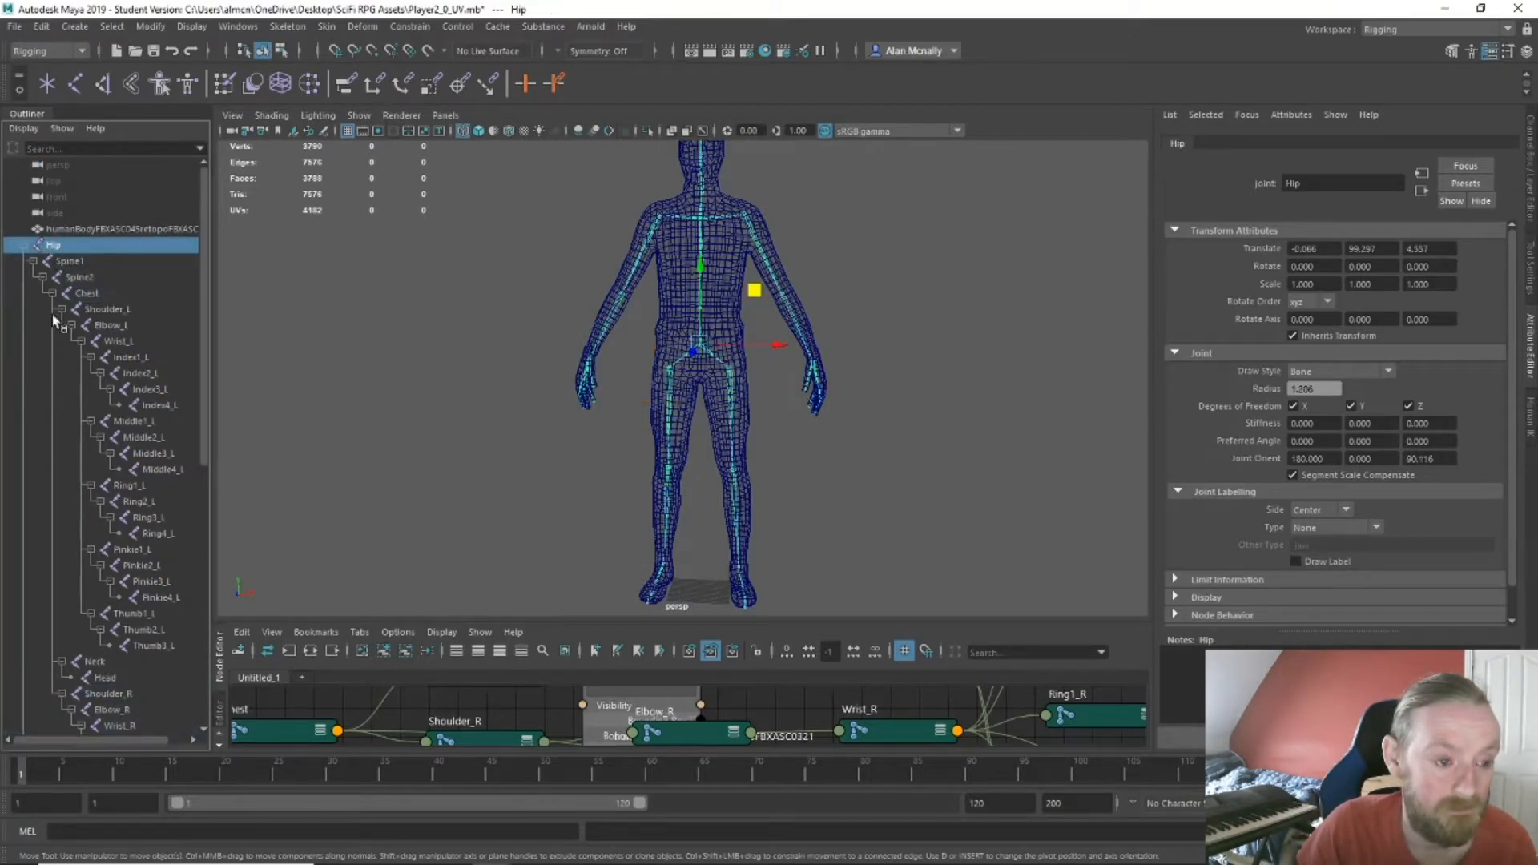
{"action": "scroll", "coordinate": [70, 383], "scroll_direction": "down", "scroll_amount": 10}
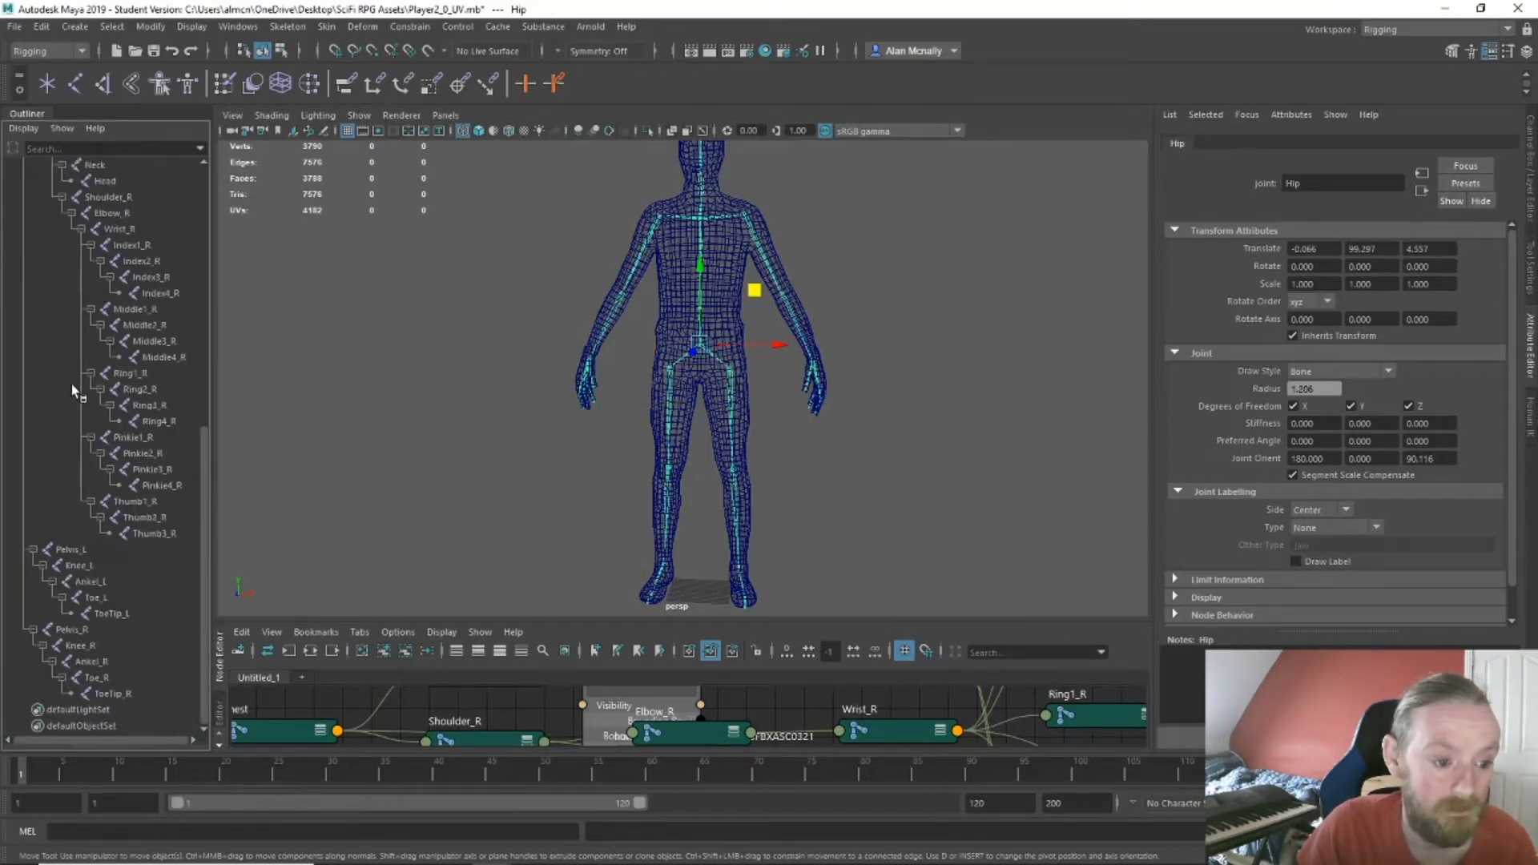
{"action": "left_click", "coordinate": [113, 691], "text": "shift"}
{"action": "scroll", "coordinate": [157, 429], "scroll_direction": "up", "scroll_amount": 10}
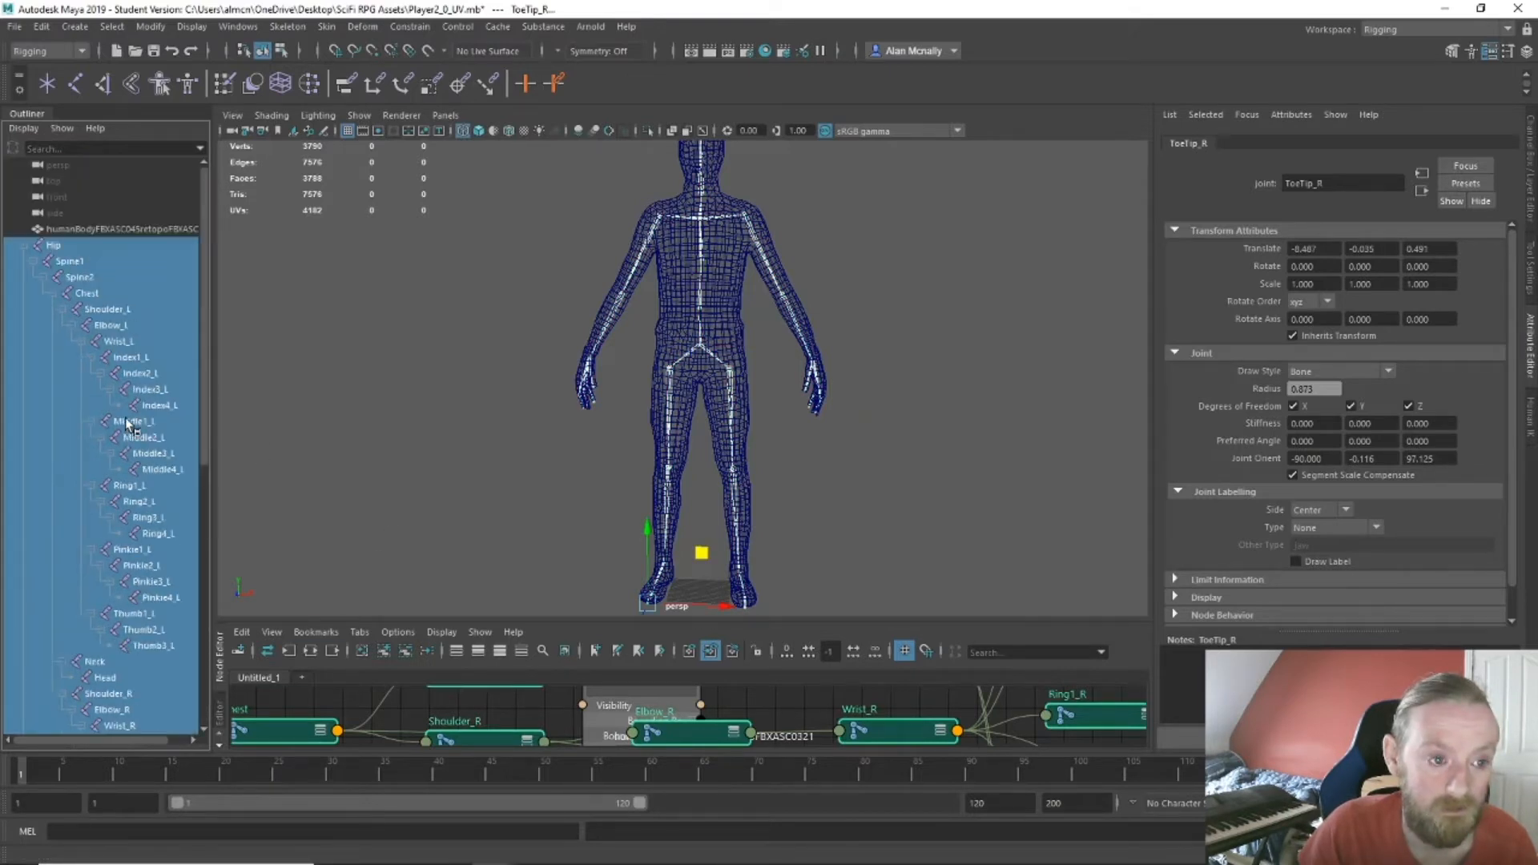
{"action": "left_click", "coordinate": [197, 29]}
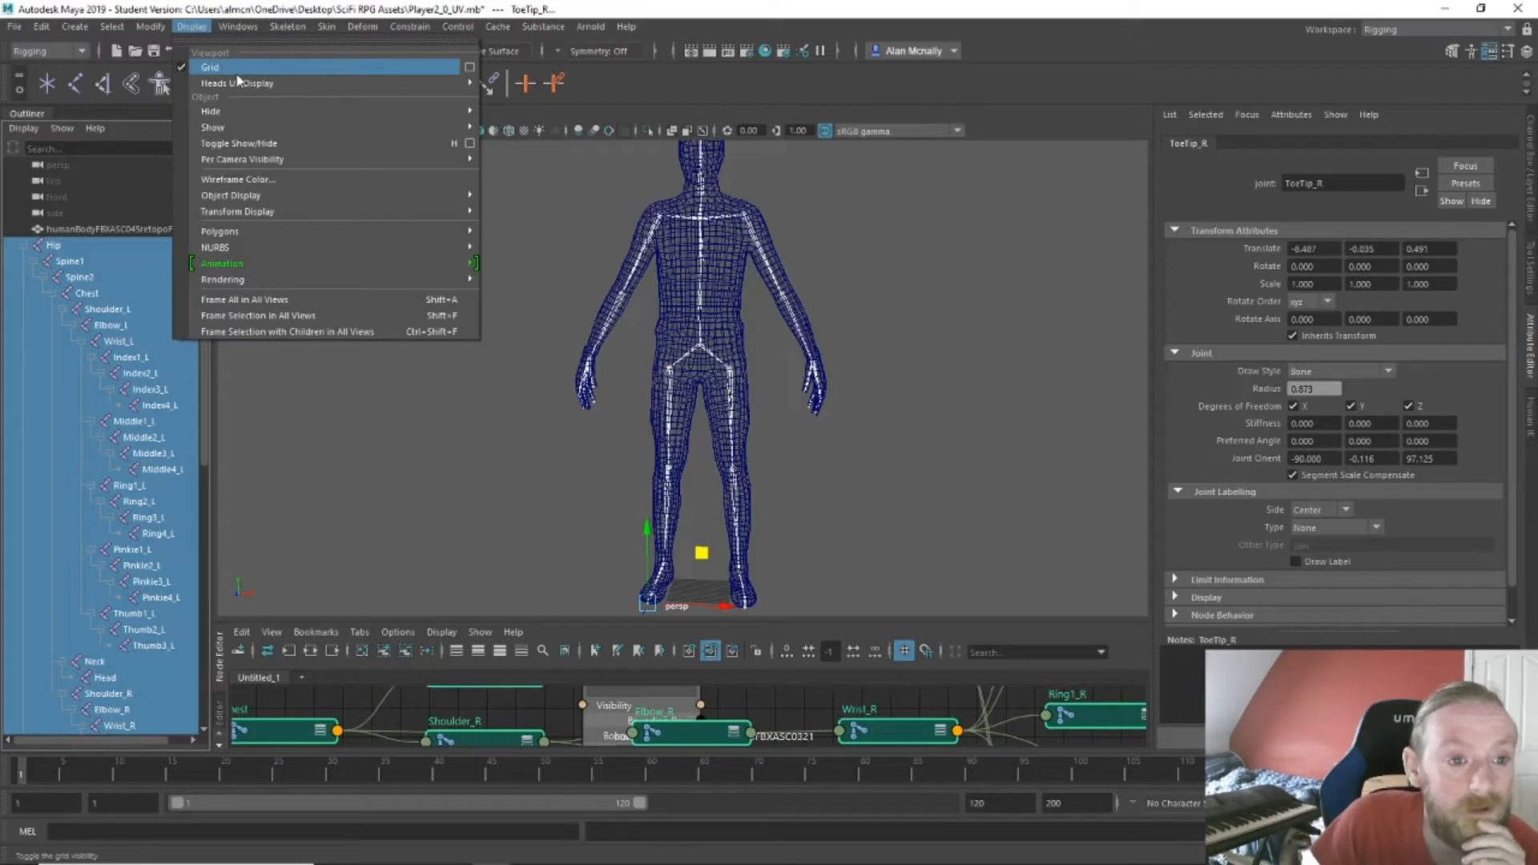
{"action": "mouse_move", "coordinate": [246, 90]}
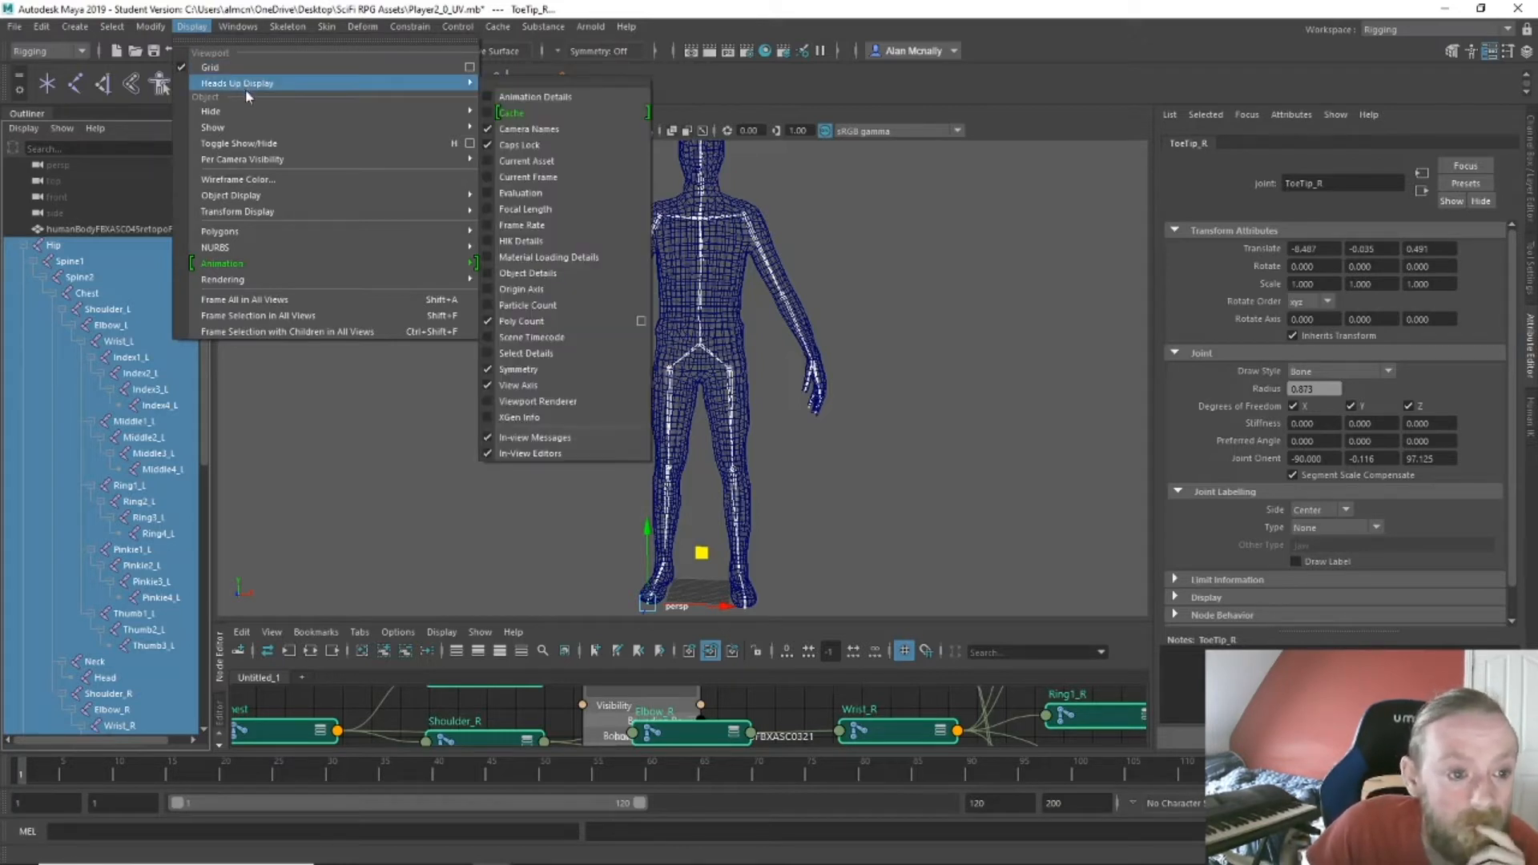
{"action": "mouse_move", "coordinate": [281, 213]}
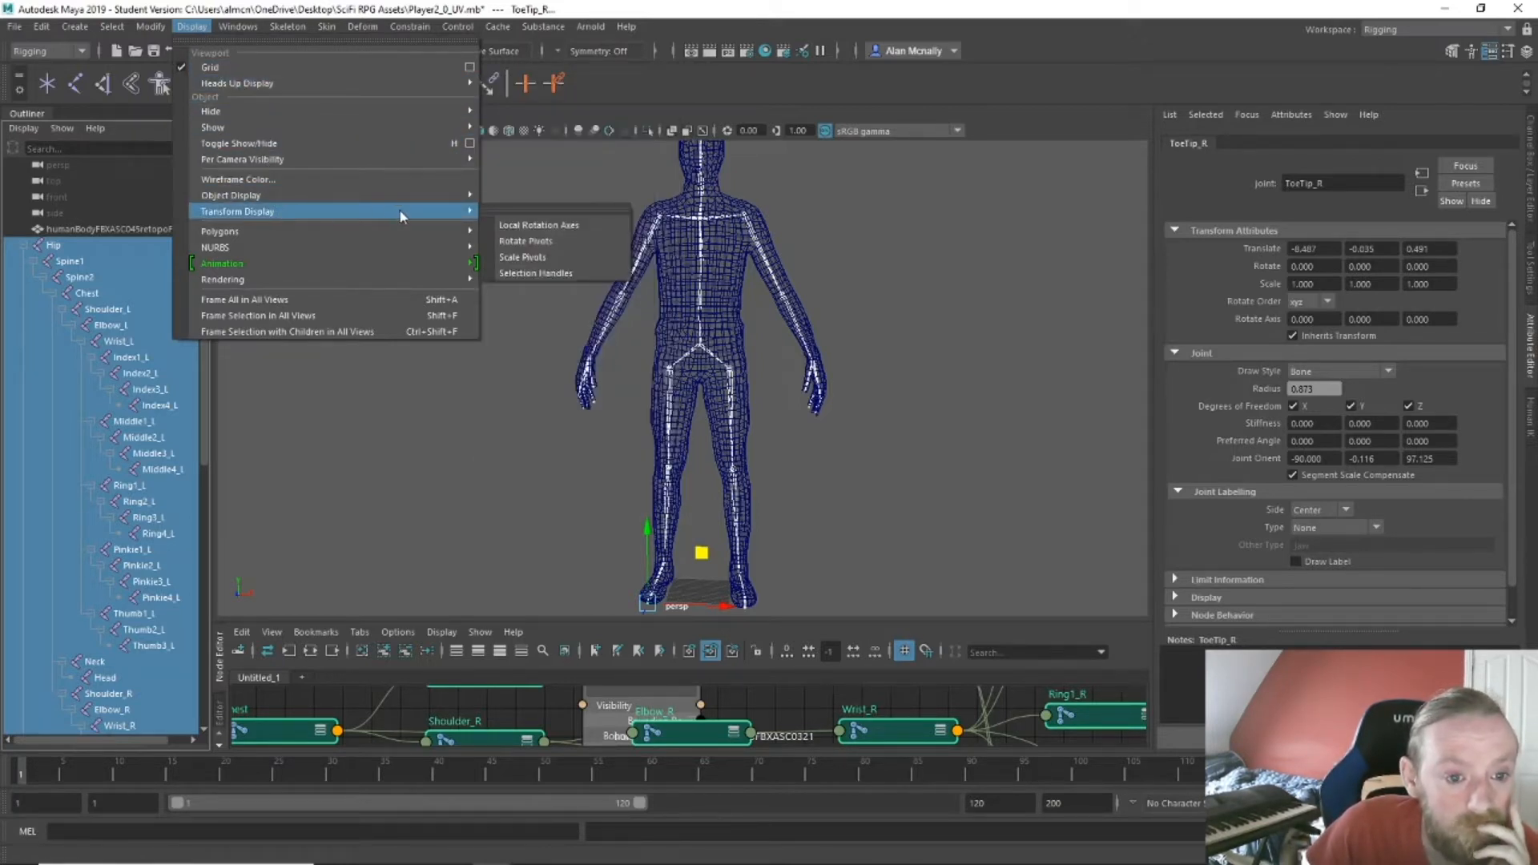
{"action": "left_click", "coordinate": [566, 228]}
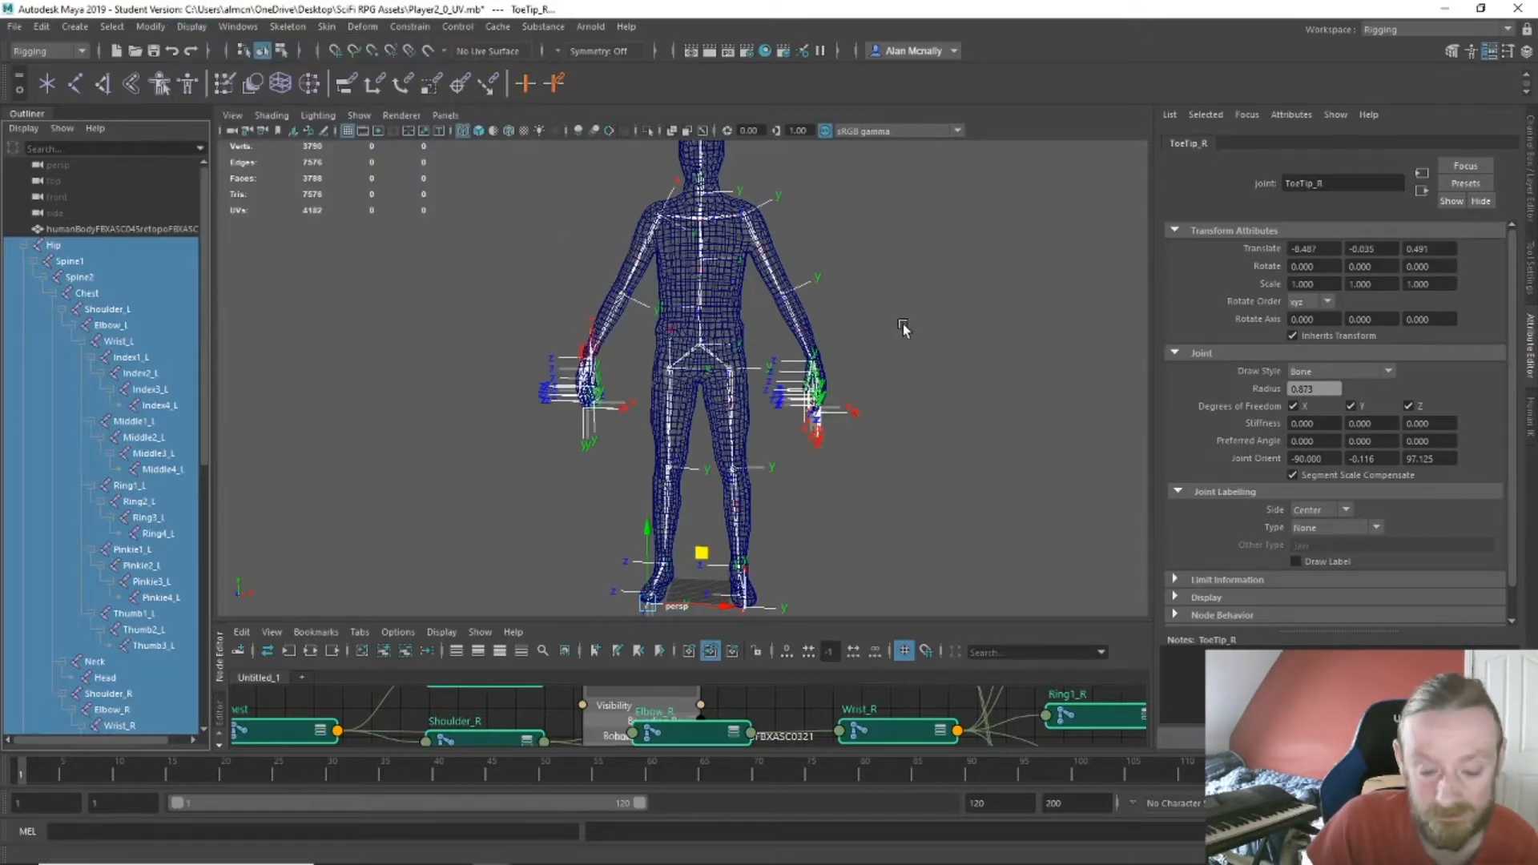
Inspect the axes on the arms, hands and legs, and orient all selected joints to world with the local scale axes reoriented.
{"action": "scroll", "coordinate": [902, 324], "scroll_direction": "up", "scroll_amount": 5}
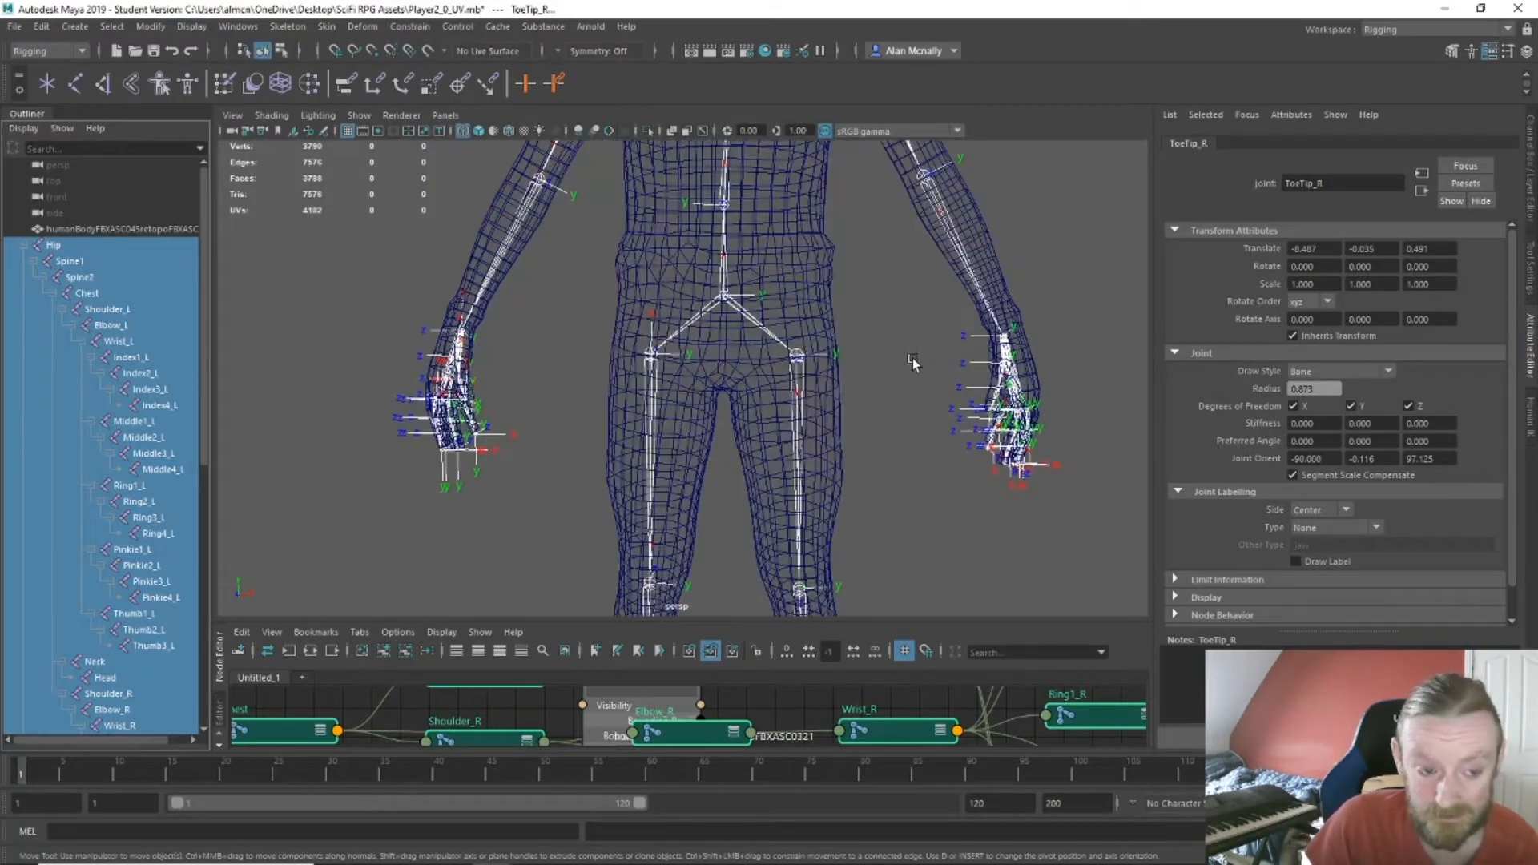
{"action": "mouse_move", "coordinate": [914, 371]}
{"action": "left_mouse_down", "text": "alt"}
{"action": "mouse_move", "coordinate": [909, 384]}
{"action": "mouse_move", "coordinate": [872, 357]}
{"action": "mouse_move", "coordinate": [1031, 369]}
{"action": "mouse_move", "coordinate": [916, 353]}
{"action": "mouse_move", "coordinate": [889, 373]}
{"action": "mouse_move", "coordinate": [927, 350]}
{"action": "mouse_move", "coordinate": [911, 381]}
{"action": "mouse_move", "coordinate": [837, 373]}
{"action": "mouse_move", "coordinate": [897, 371]}
{"action": "left_mouse_up", "text": "alt"}
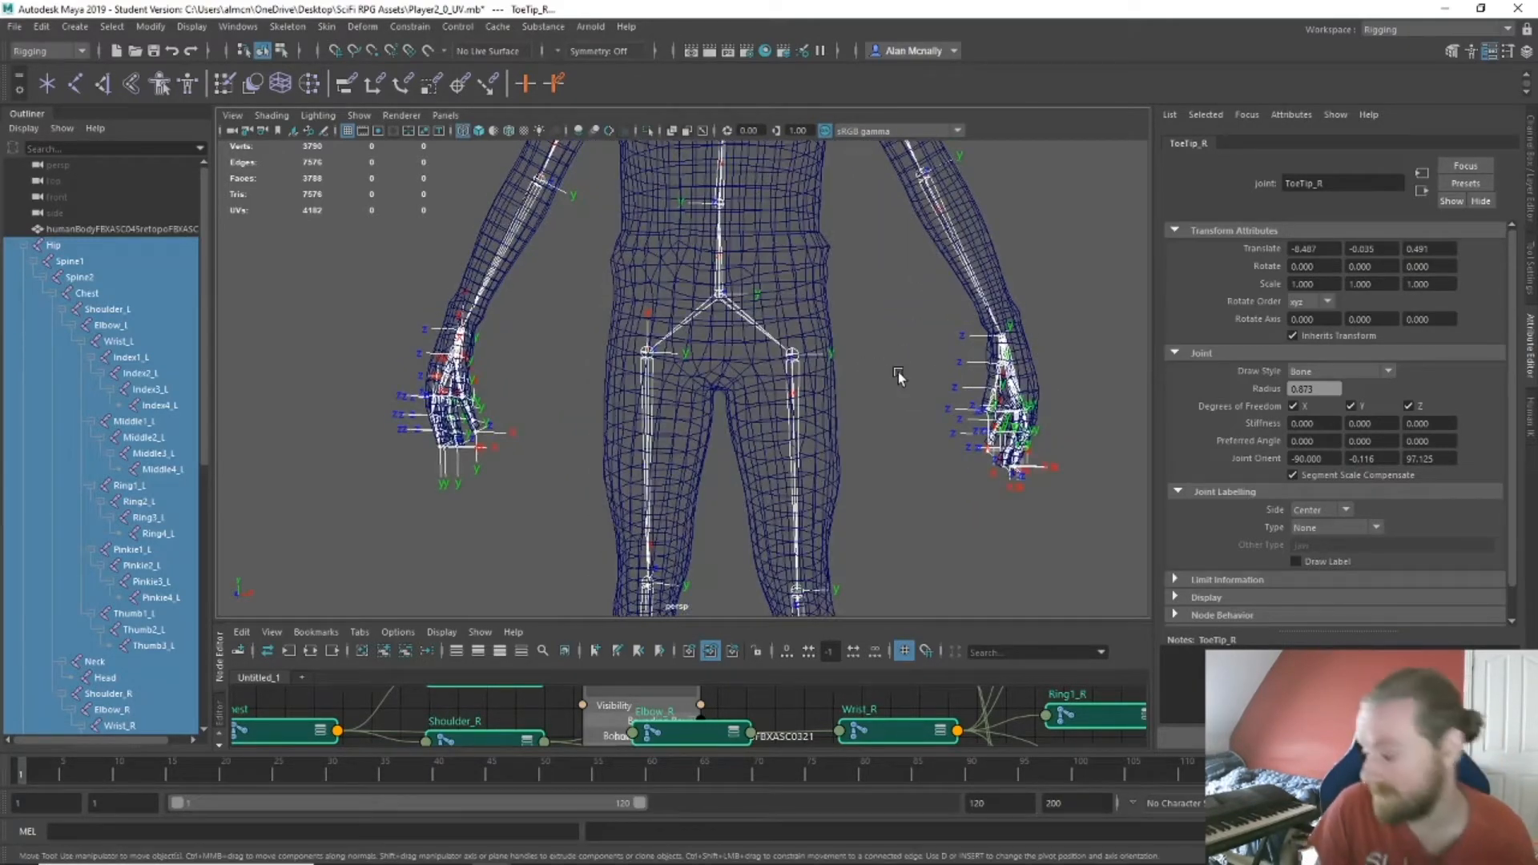
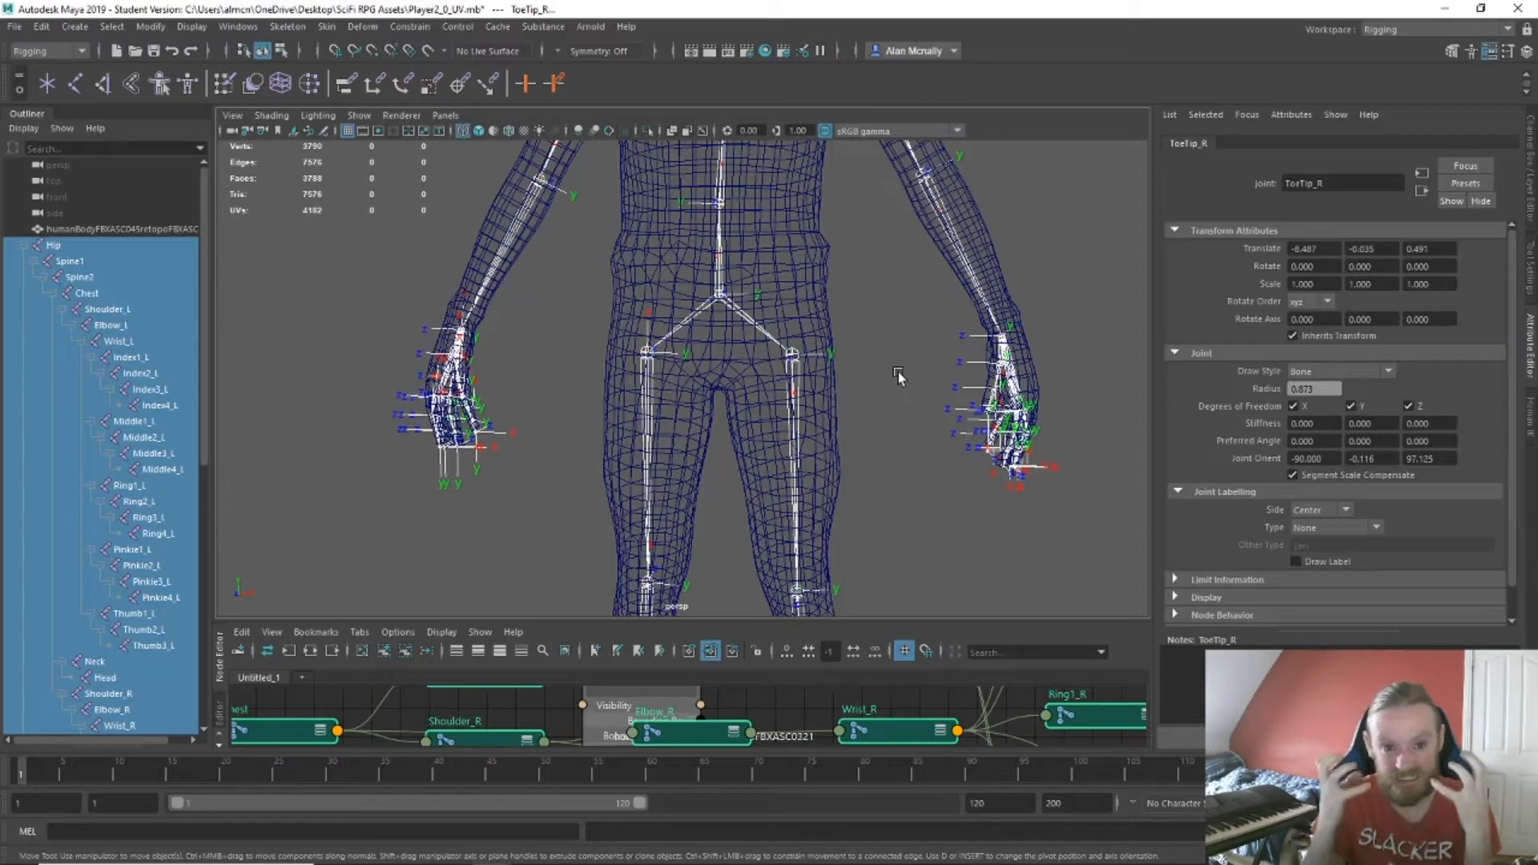
{"action": "left_click_drag", "start_coordinate": [848, 310], "coordinate": [1073, 345], "text": "alt"}
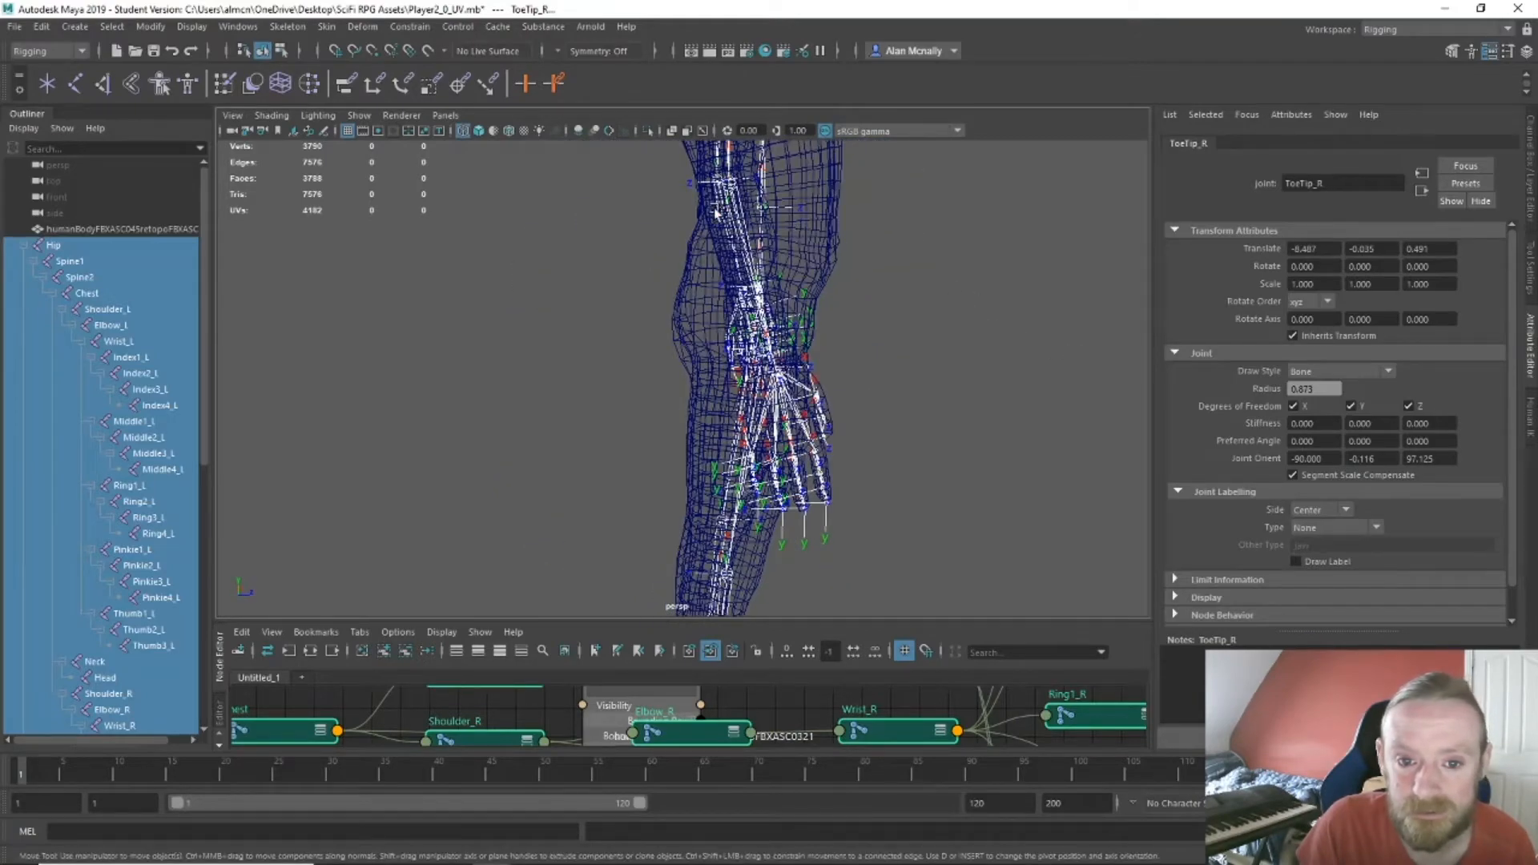
{"action": "mouse_move", "coordinate": [1106, 261]}
{"action": "left_mouse_down", "text": "alt"}
{"action": "mouse_move", "coordinate": [1096, 280]}
{"action": "mouse_move", "coordinate": [1110, 258]}
{"action": "mouse_move", "coordinate": [1094, 259]}
{"action": "left_mouse_up", "text": "alt"}
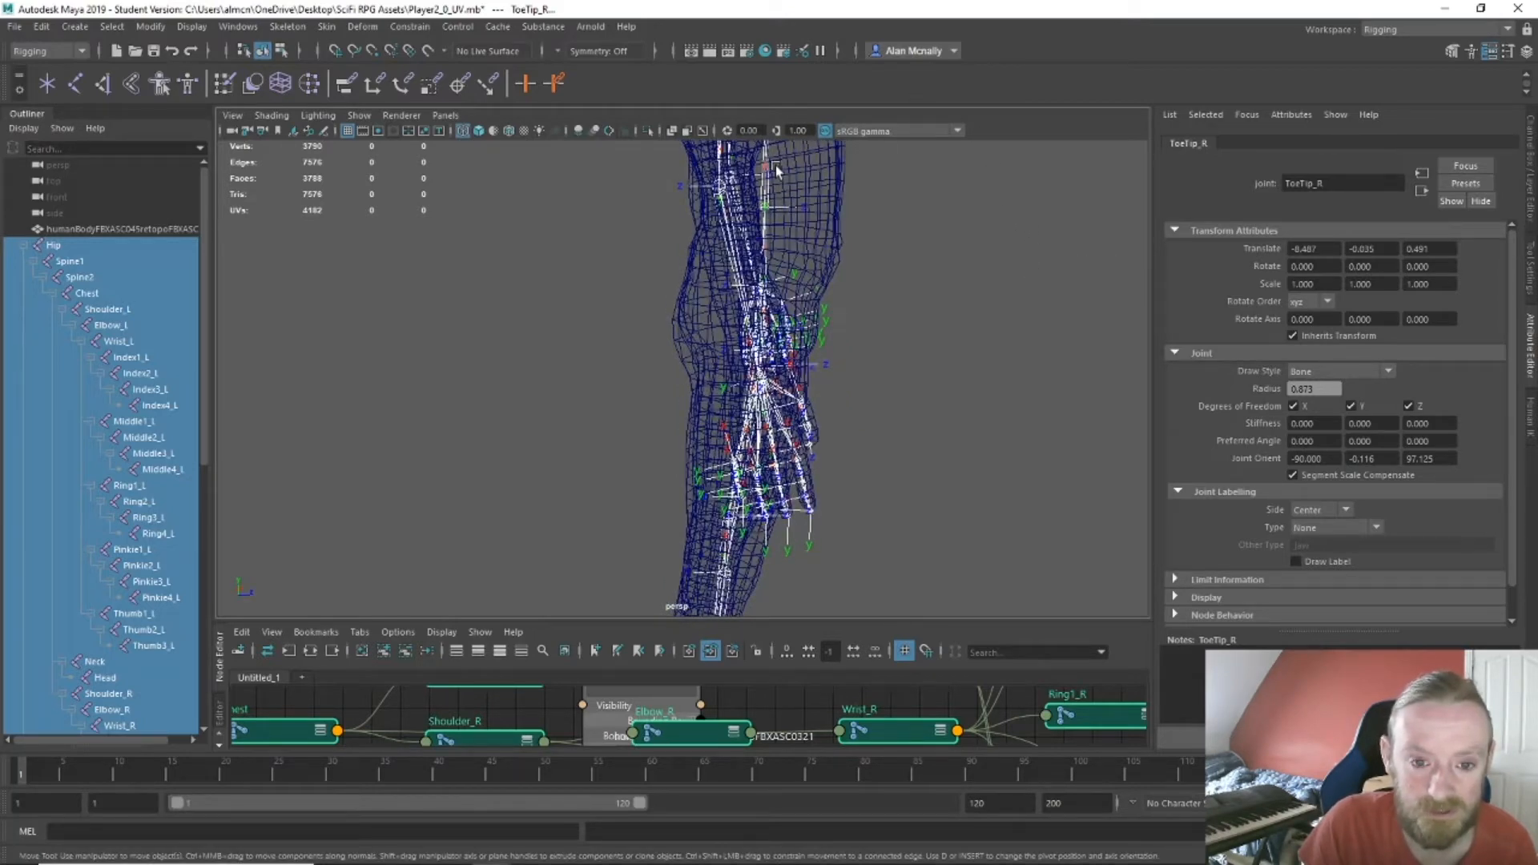
{"action": "left_click_drag", "start_coordinate": [854, 399], "coordinate": [689, 373], "text": "alt"}
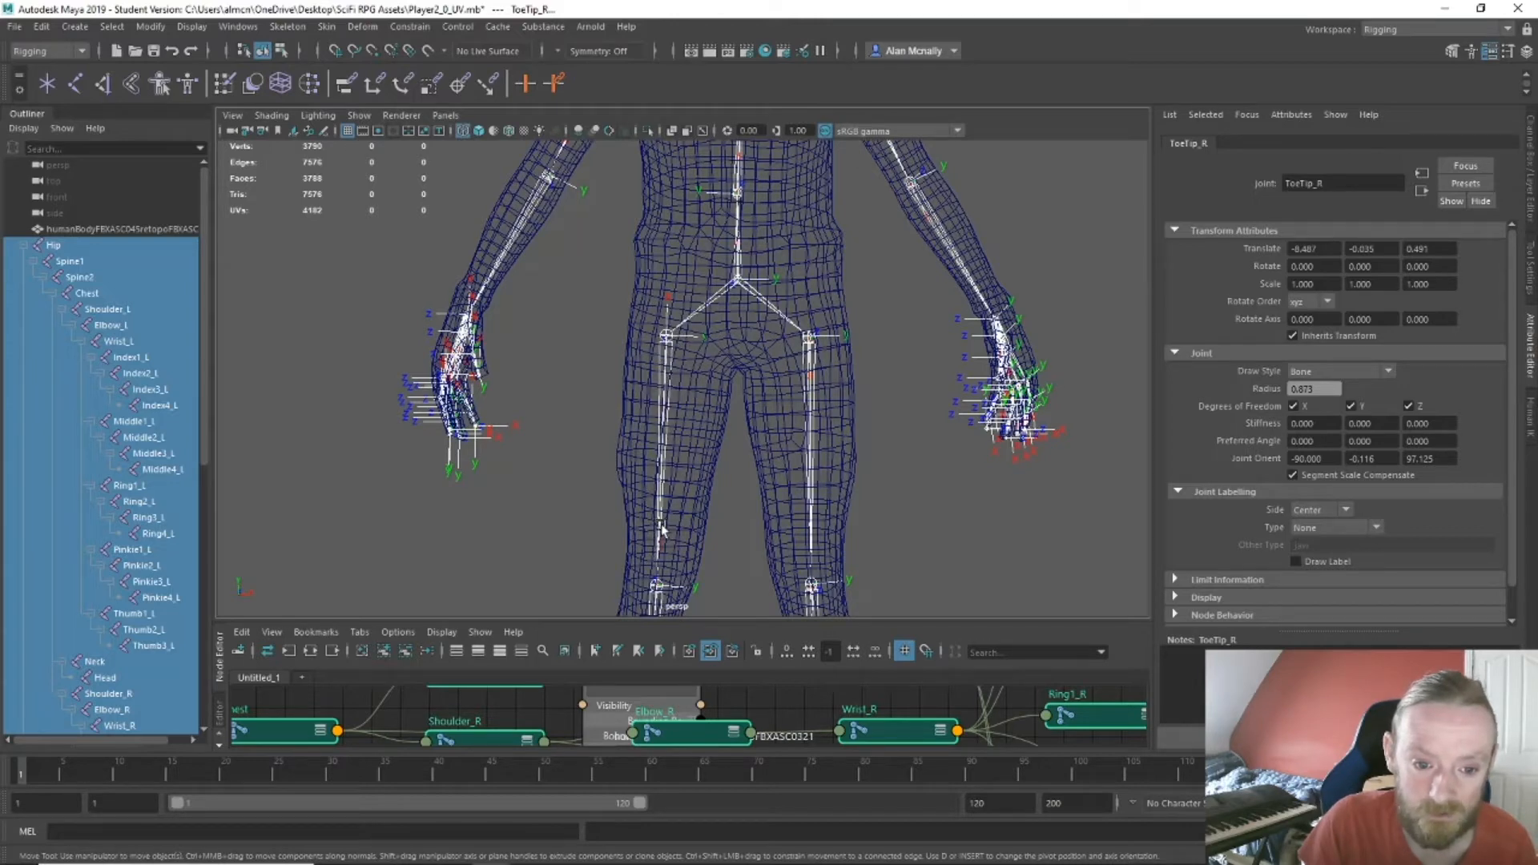
{"action": "left_click_drag", "start_coordinate": [660, 540], "coordinate": [765, 498], "text": "alt"}
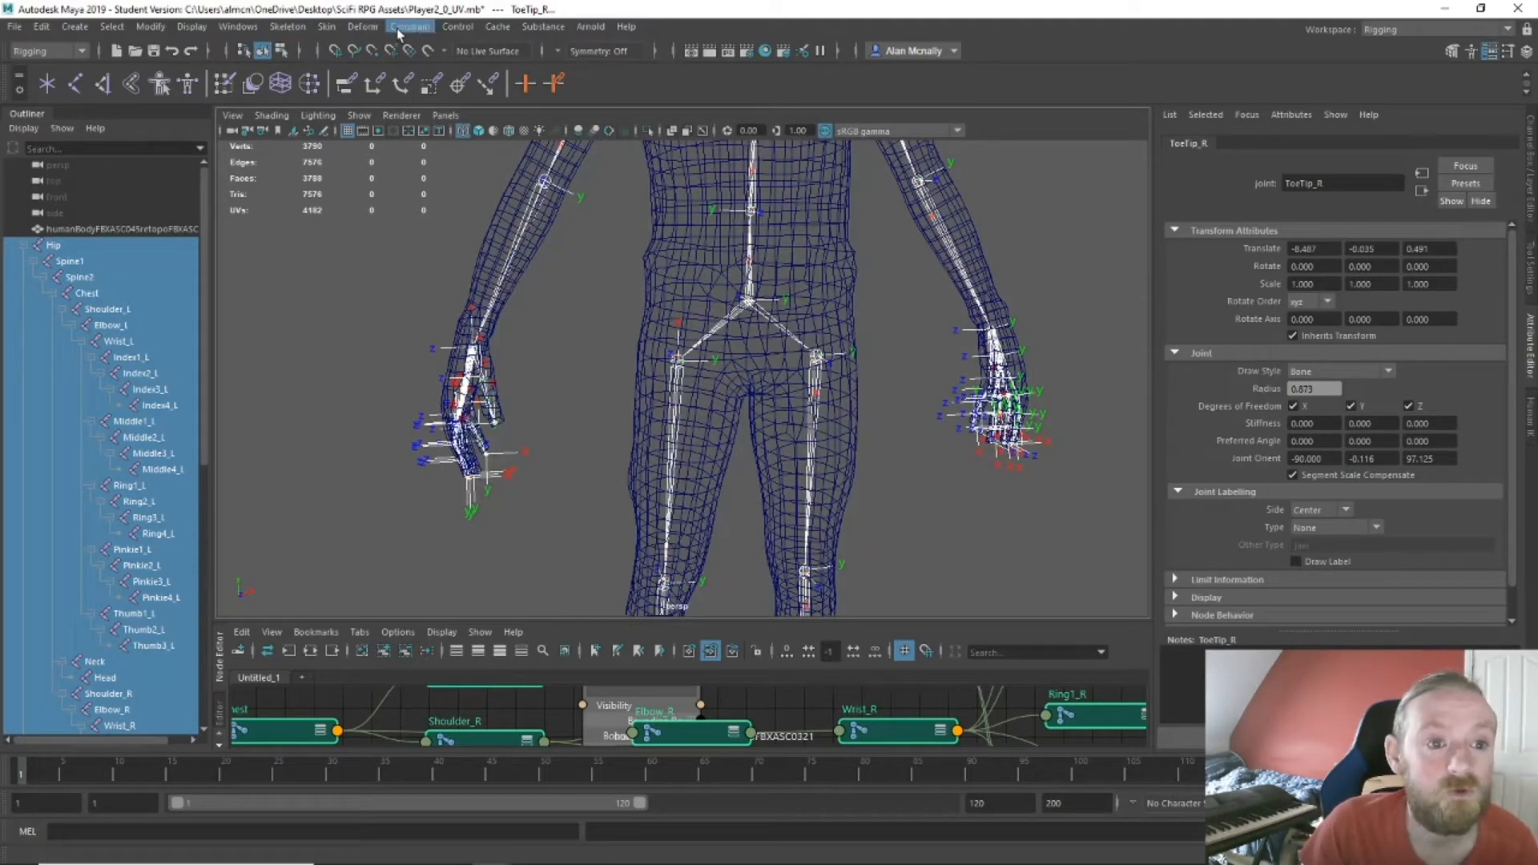
{"action": "left_click", "coordinate": [302, 32]}
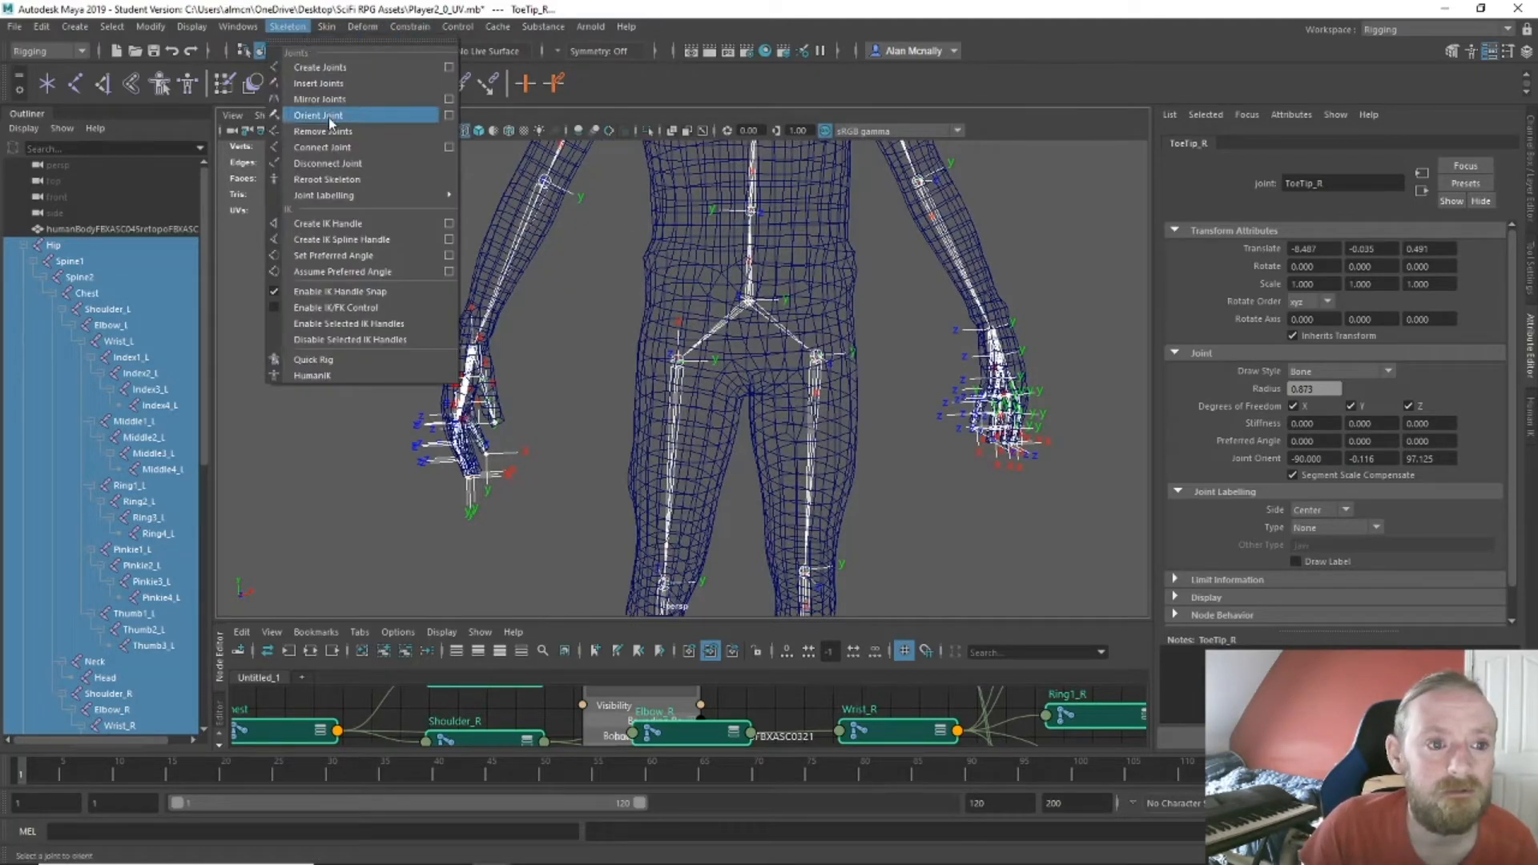
{"action": "left_click", "coordinate": [449, 116]}
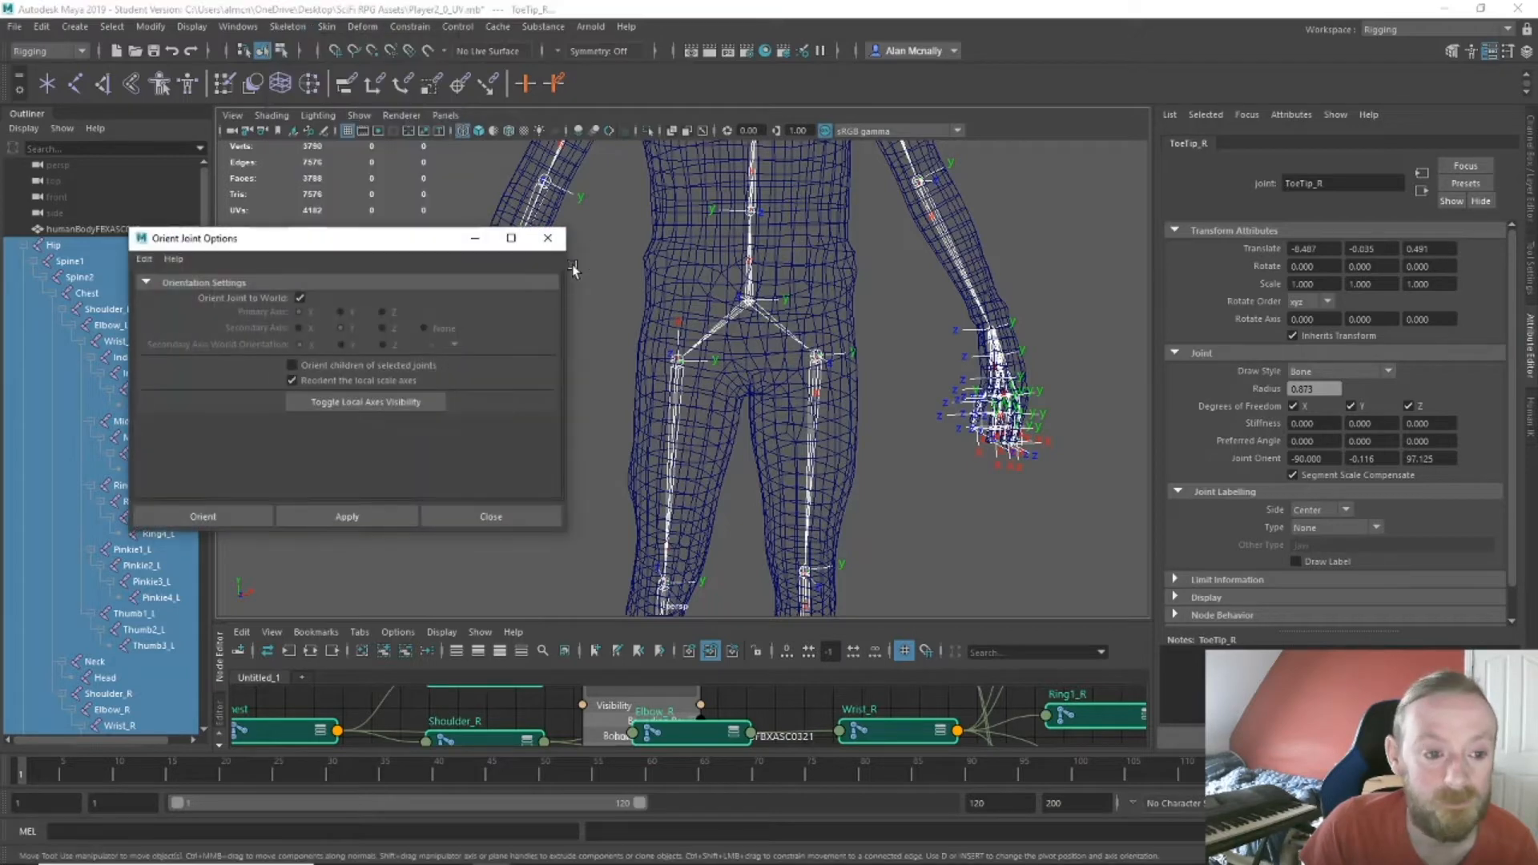
{"action": "left_click_drag", "start_coordinate": [353, 250], "coordinate": [343, 245]}
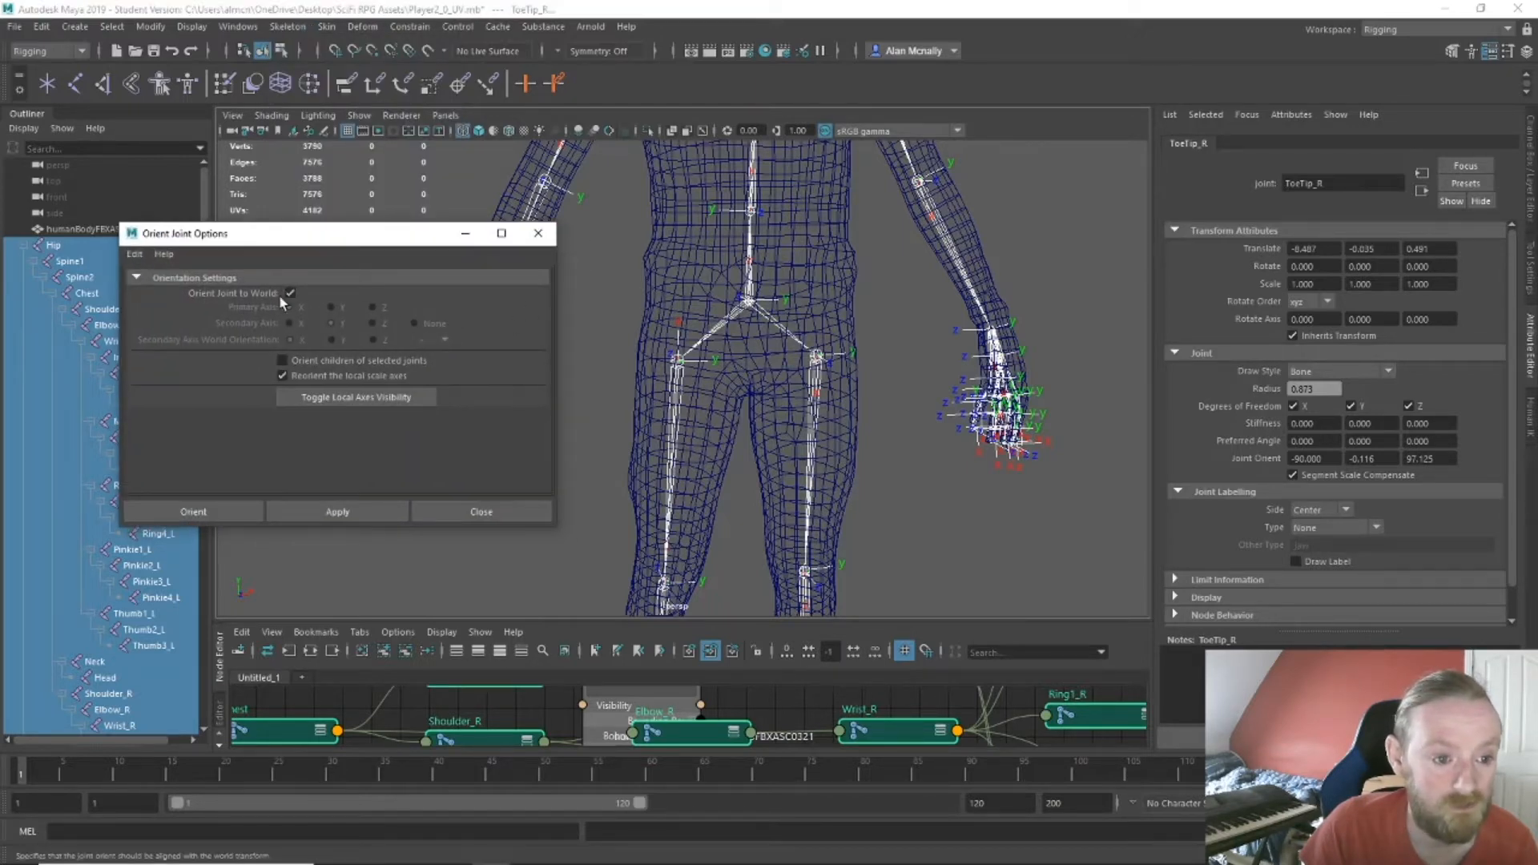
{"action": "left_click", "coordinate": [329, 510]}
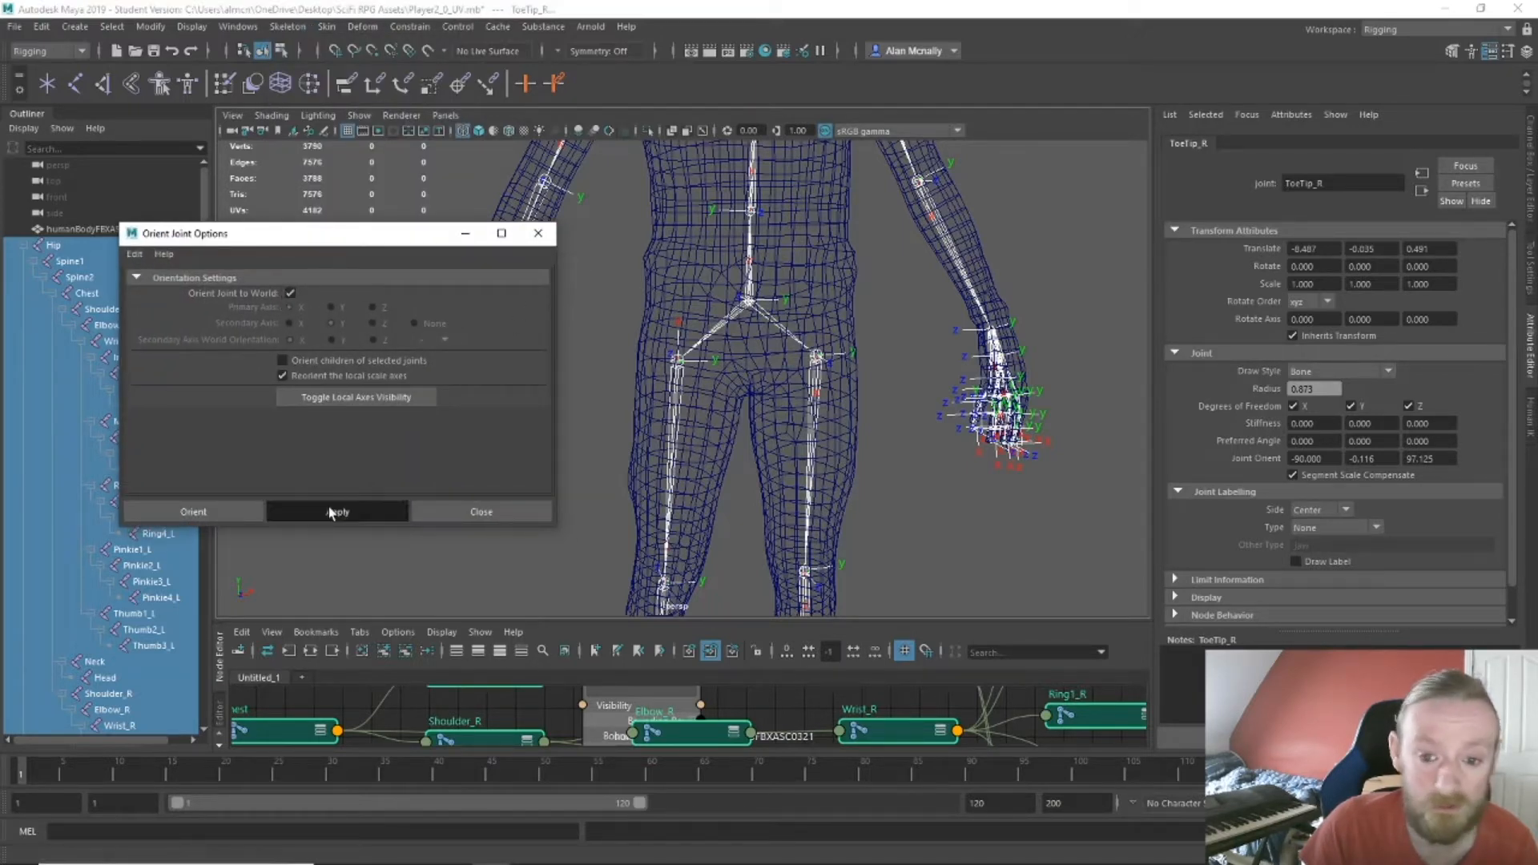
Examine the reoriented local axes on the feet, legs, hands and knees from the side and front.
{"action": "left_click_drag", "start_coordinate": [680, 519], "coordinate": [899, 331], "text": "alt"}
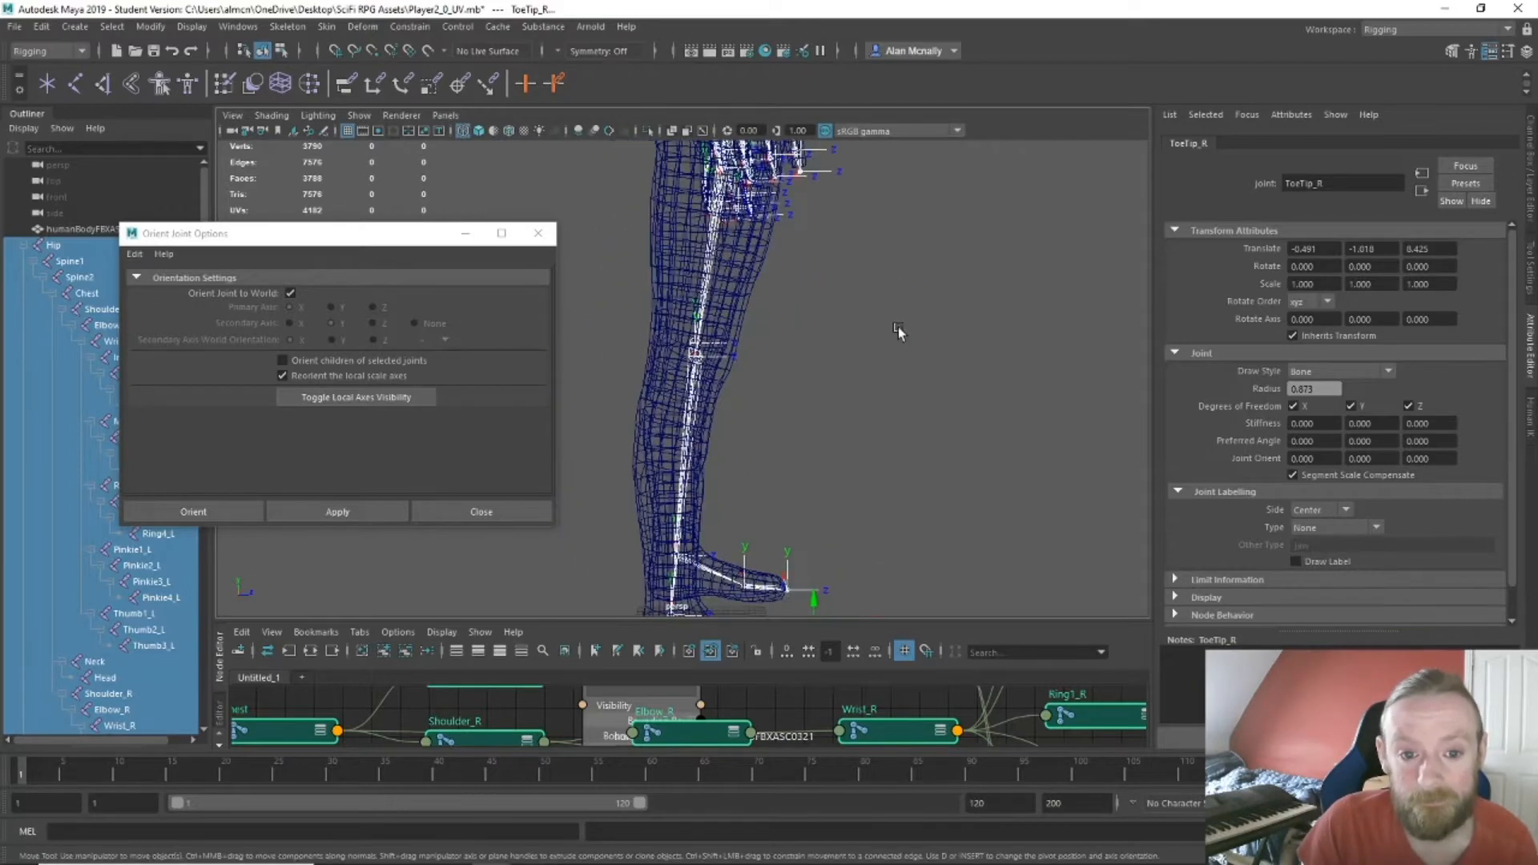
{"action": "middle_click_drag", "start_coordinate": [898, 330], "coordinate": [835, 346], "text": "alt"}
{"action": "right_click_drag", "start_coordinate": [835, 339], "coordinate": [851, 517], "text": "alt"}
{"action": "middle_click_drag", "start_coordinate": [851, 517], "coordinate": [823, 501], "text": "alt"}
{"action": "left_click_drag", "start_coordinate": [823, 501], "coordinate": [617, 498], "text": "alt"}
{"action": "middle_click_drag", "start_coordinate": [617, 498], "coordinate": [1117, 492], "text": "alt"}
{"action": "left_click_drag", "start_coordinate": [1117, 492], "coordinate": [916, 455], "text": "alt"}
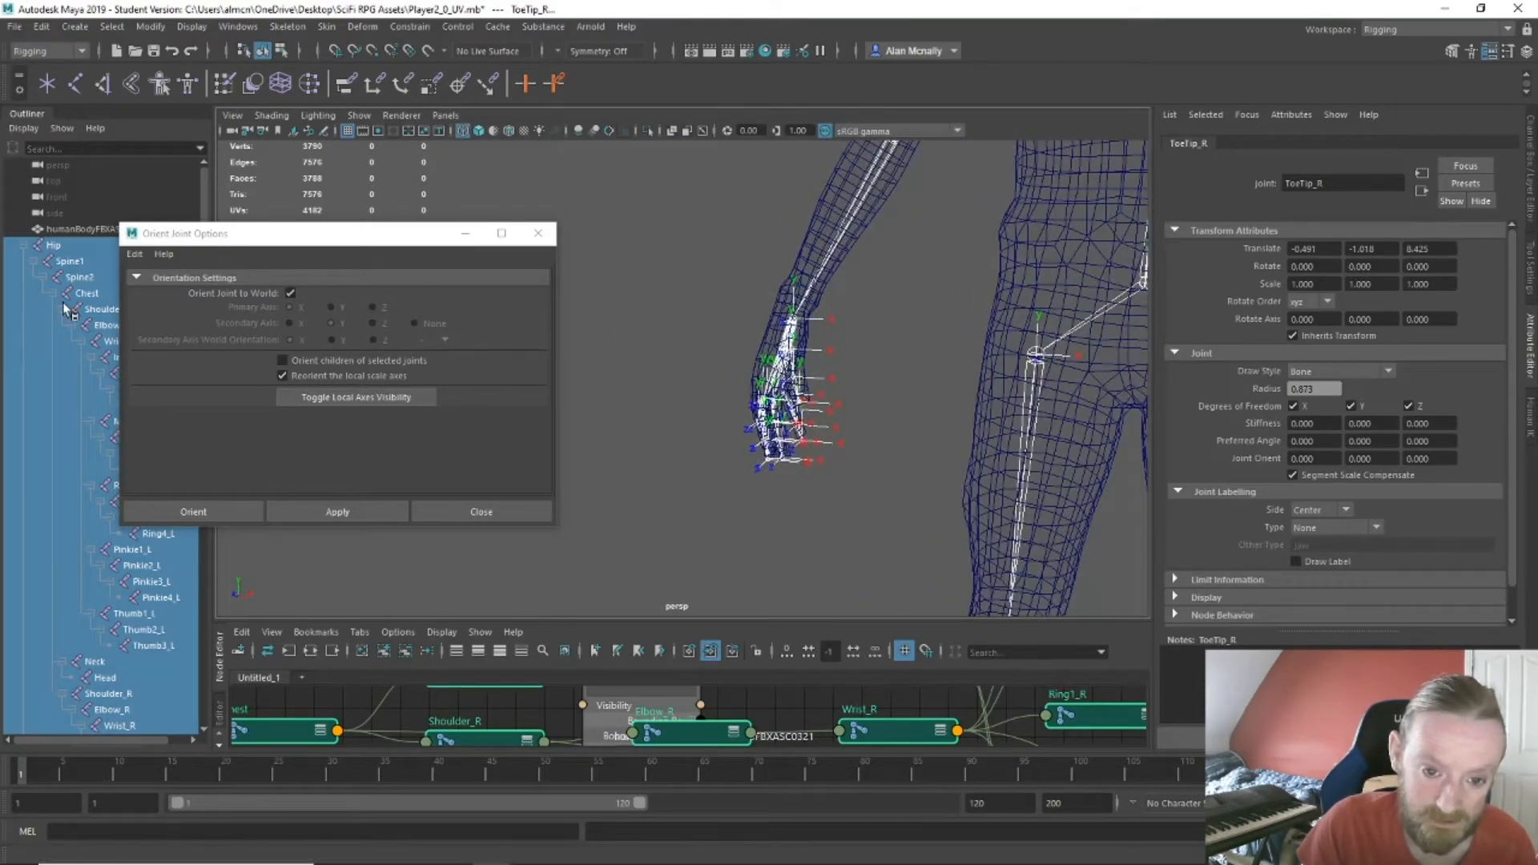
{"action": "left_click_drag", "start_coordinate": [739, 499], "coordinate": [478, 387], "text": "alt"}
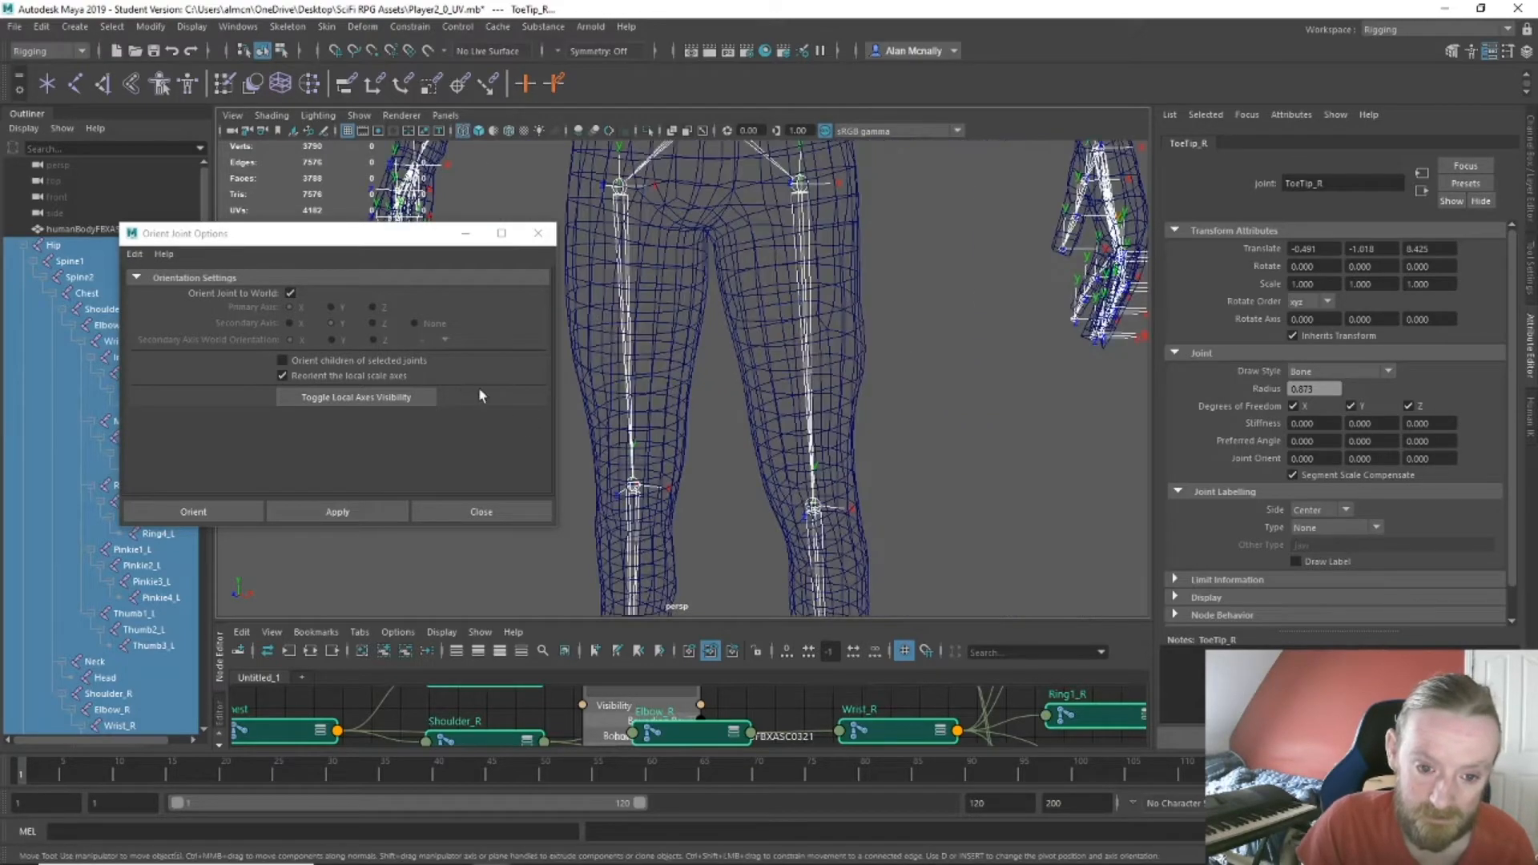
{"action": "left_click_drag", "start_coordinate": [713, 516], "coordinate": [749, 449], "text": "alt"}
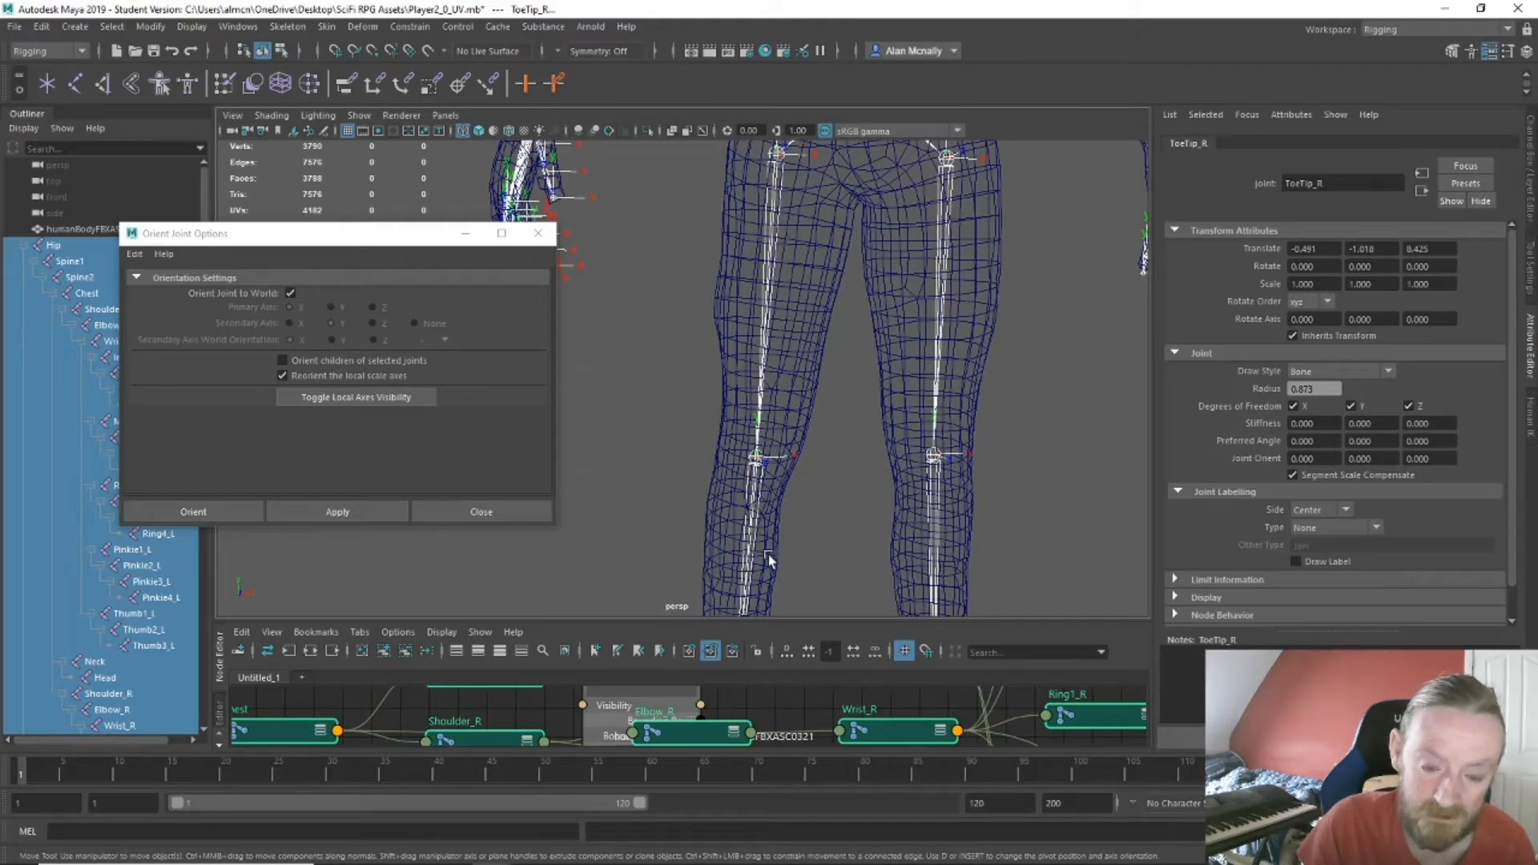
Orient the Knee_R joint with world alignment off, primary axis X, secondary axis Y and negative X world orientation.
{"action": "left_click", "coordinate": [759, 467]}
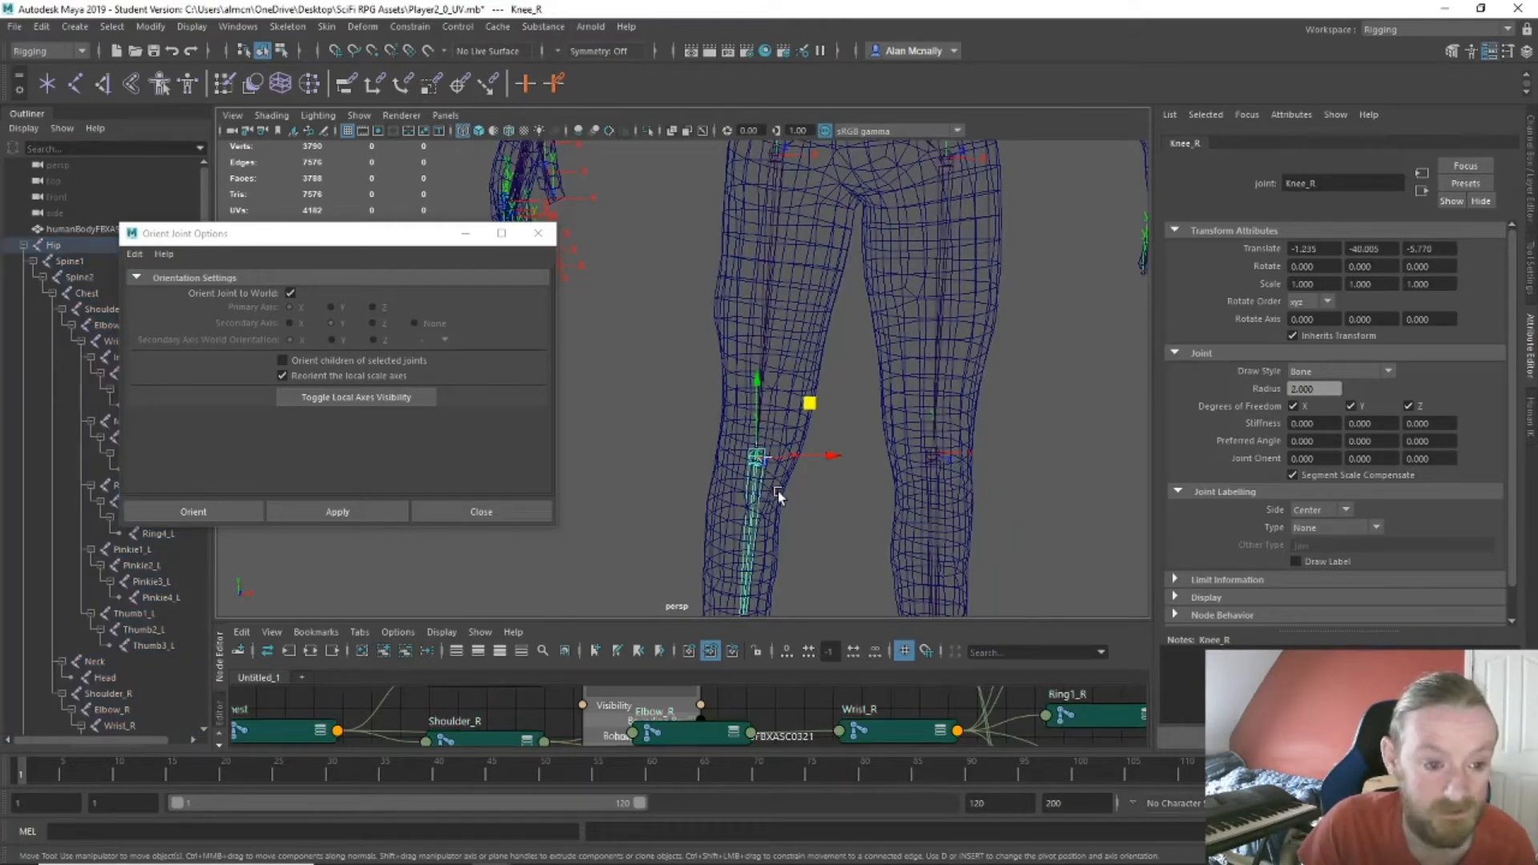
{"action": "left_click", "coordinate": [290, 293]}
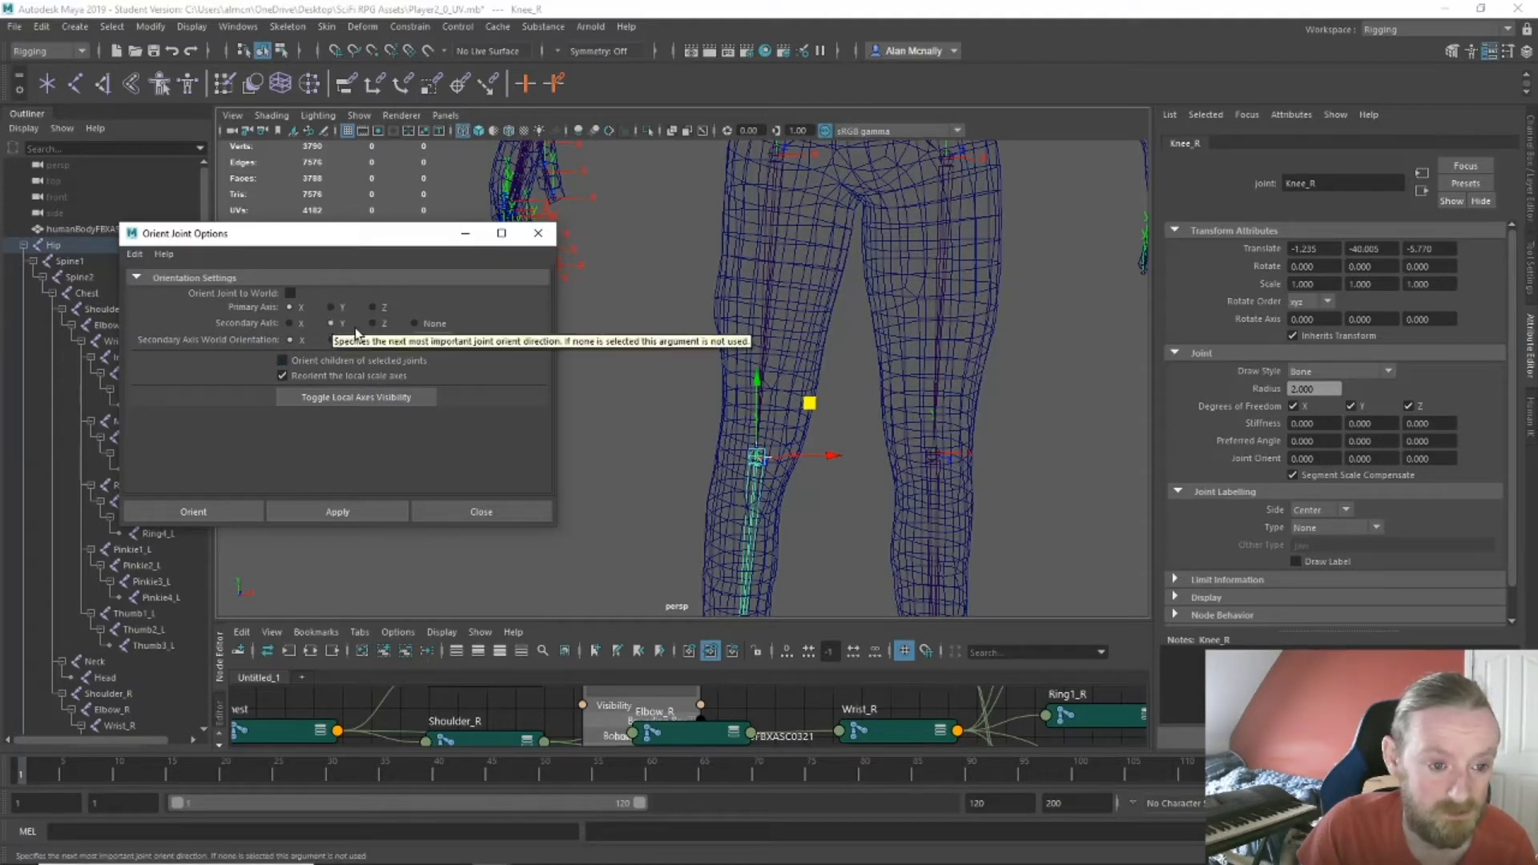
{"action": "left_click", "coordinate": [444, 340]}
{"action": "left_click", "coordinate": [433, 359]}
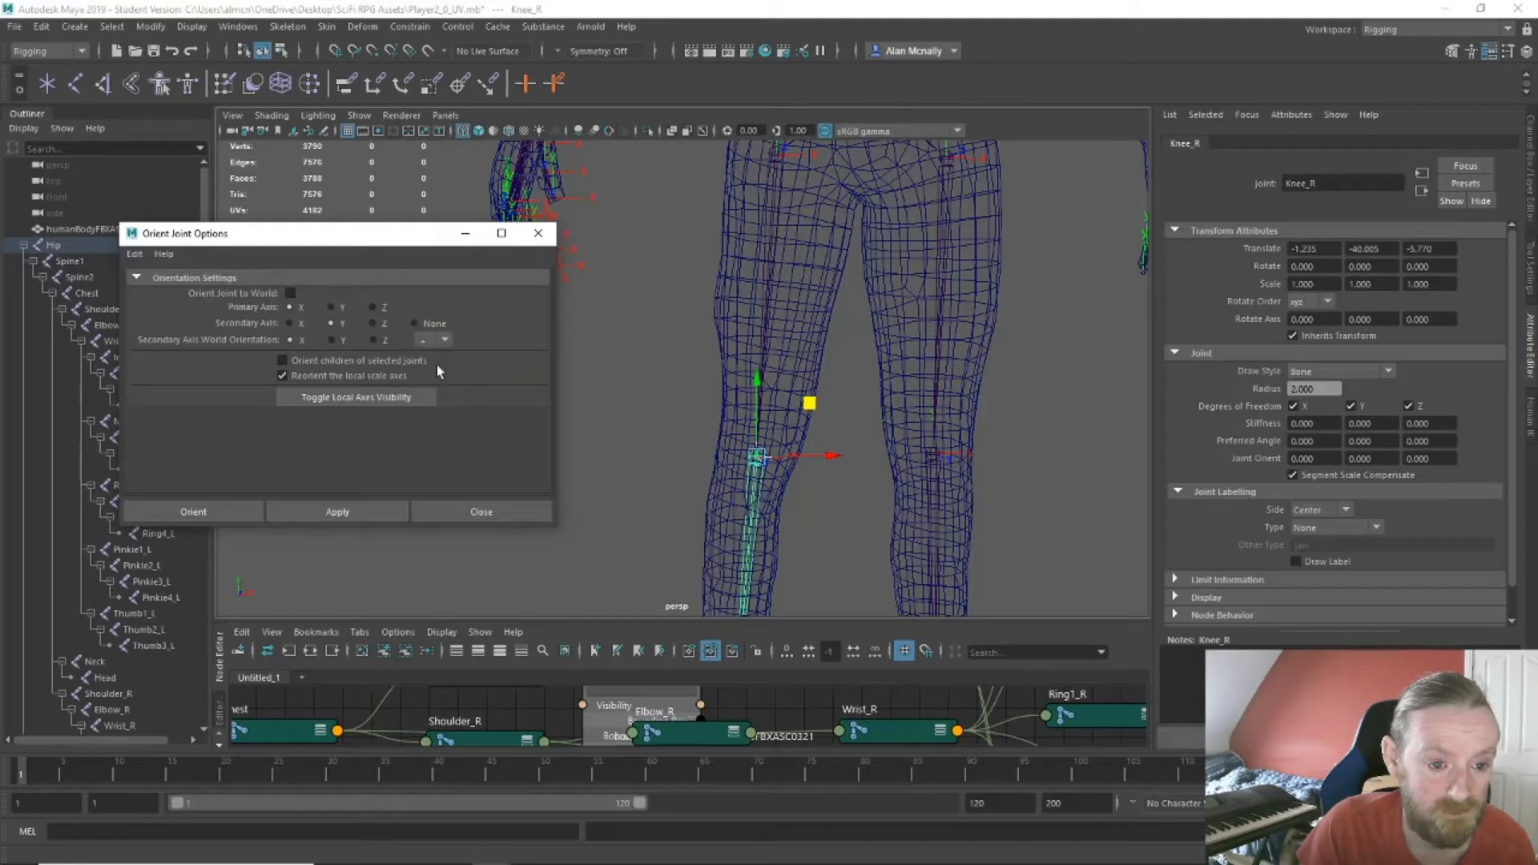
{"action": "left_click", "coordinate": [366, 510]}
{"action": "left_click_drag", "start_coordinate": [642, 478], "coordinate": [775, 482], "text": "alt"}
Reorient the Knee_R joint with primary axis Z, secondary axis Y and negative Y world orientation.
{"action": "left_click", "coordinate": [415, 324]}
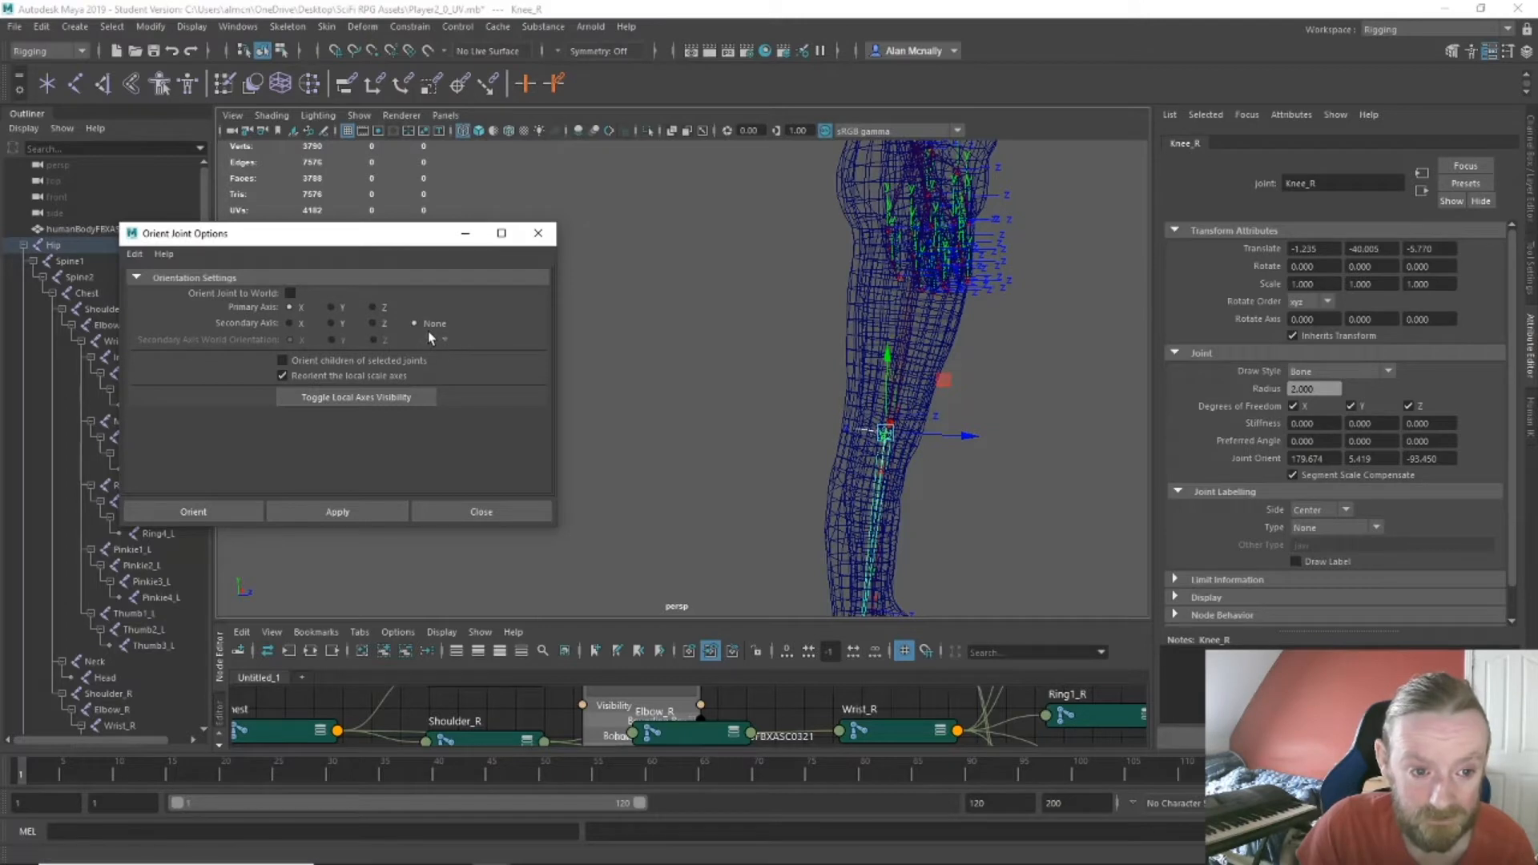
{"action": "left_click", "coordinate": [340, 324]}
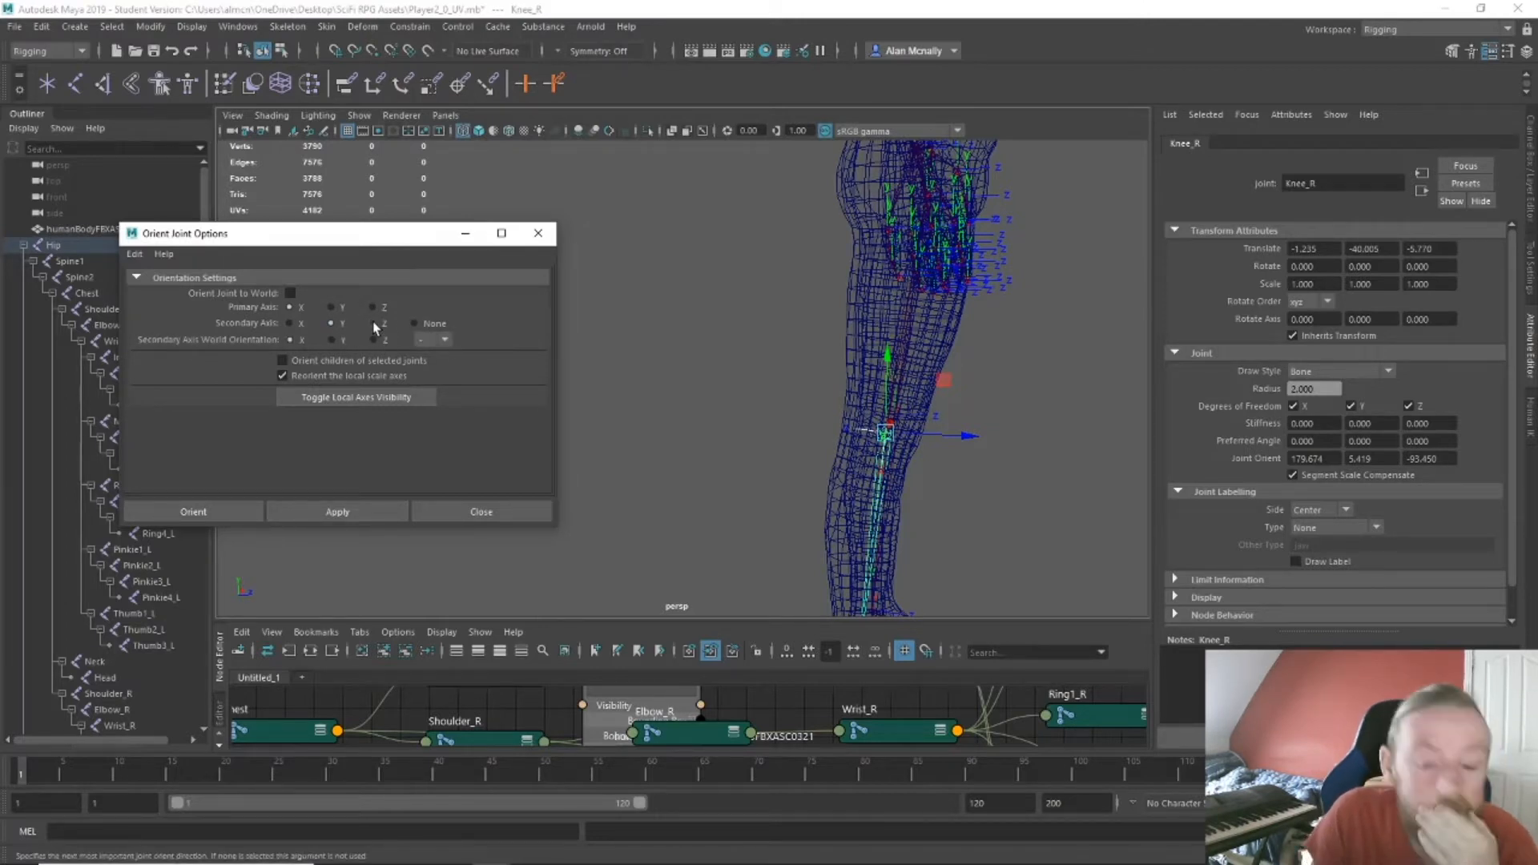
{"action": "left_click", "coordinate": [373, 307]}
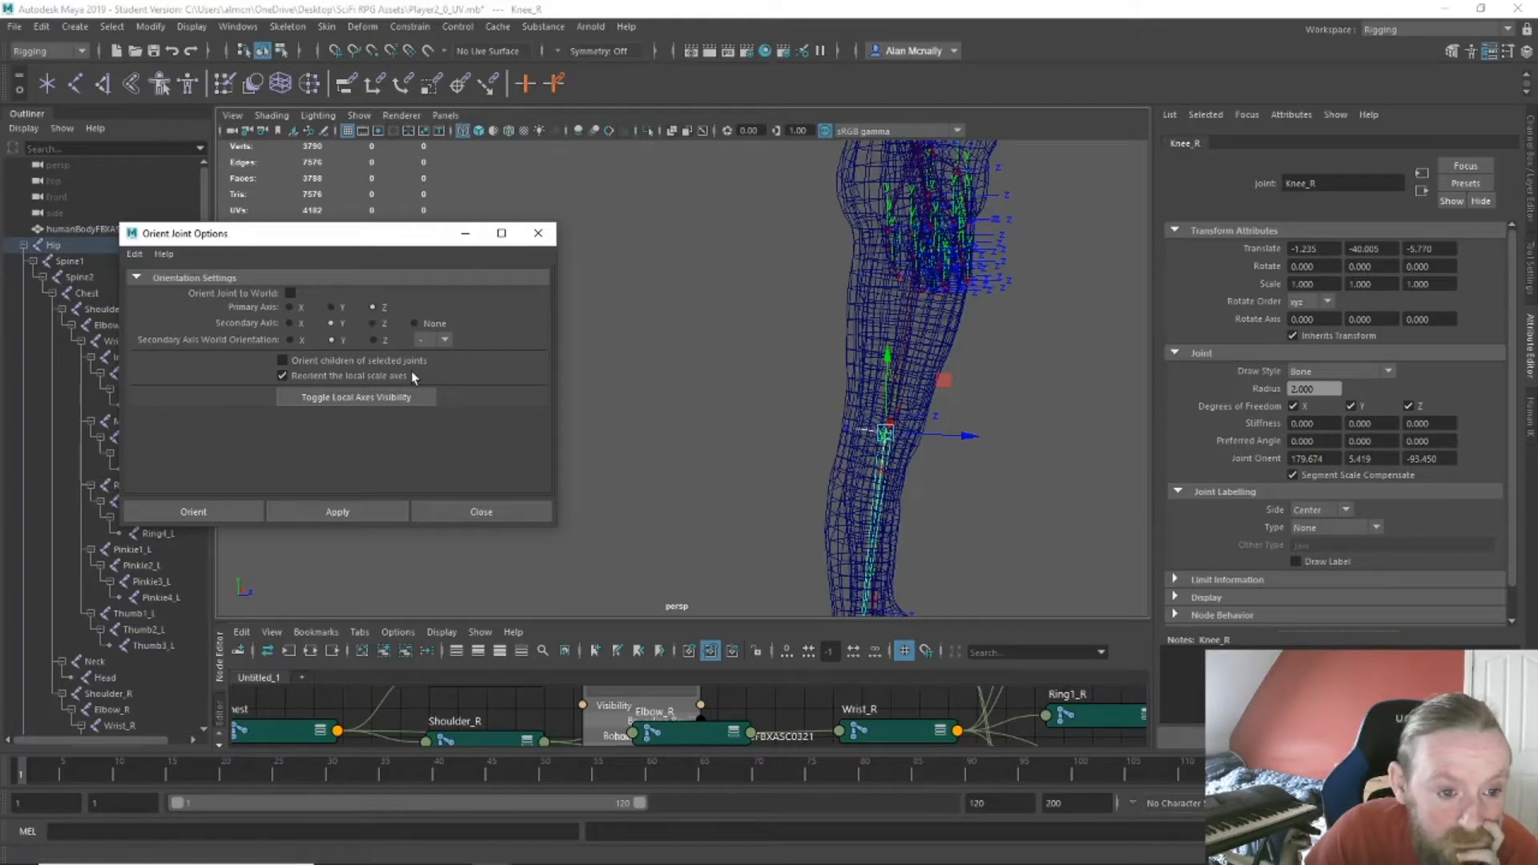
{"action": "left_click", "coordinate": [377, 508]}
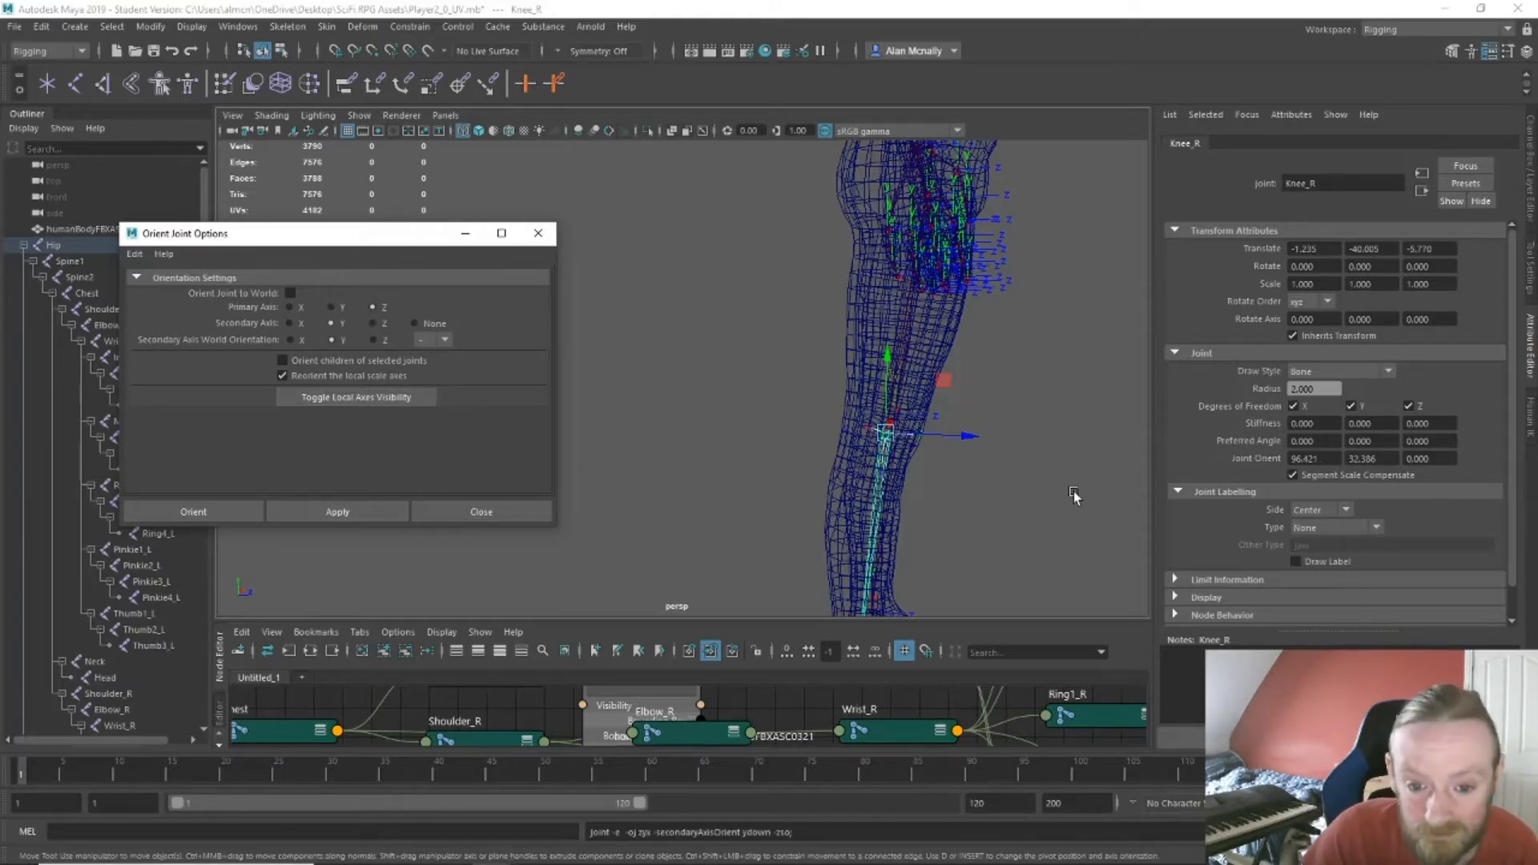
Reorient the Knee_R joint with primary axis Y and secondary axis Z, and check its axes.
{"action": "mouse_move", "coordinate": [1074, 492]}
{"action": "left_mouse_down", "text": "alt"}
{"action": "mouse_move", "coordinate": [1042, 477]}
{"action": "mouse_move", "coordinate": [1097, 356]}
{"action": "mouse_move", "coordinate": [1024, 431]}
{"action": "mouse_move", "coordinate": [1083, 472]}
{"action": "mouse_move", "coordinate": [1068, 494]}
{"action": "mouse_move", "coordinate": [1091, 497]}
{"action": "mouse_move", "coordinate": [997, 478]}
{"action": "mouse_move", "coordinate": [1031, 473]}
{"action": "mouse_move", "coordinate": [1055, 492]}
{"action": "left_mouse_up", "text": "alt"}
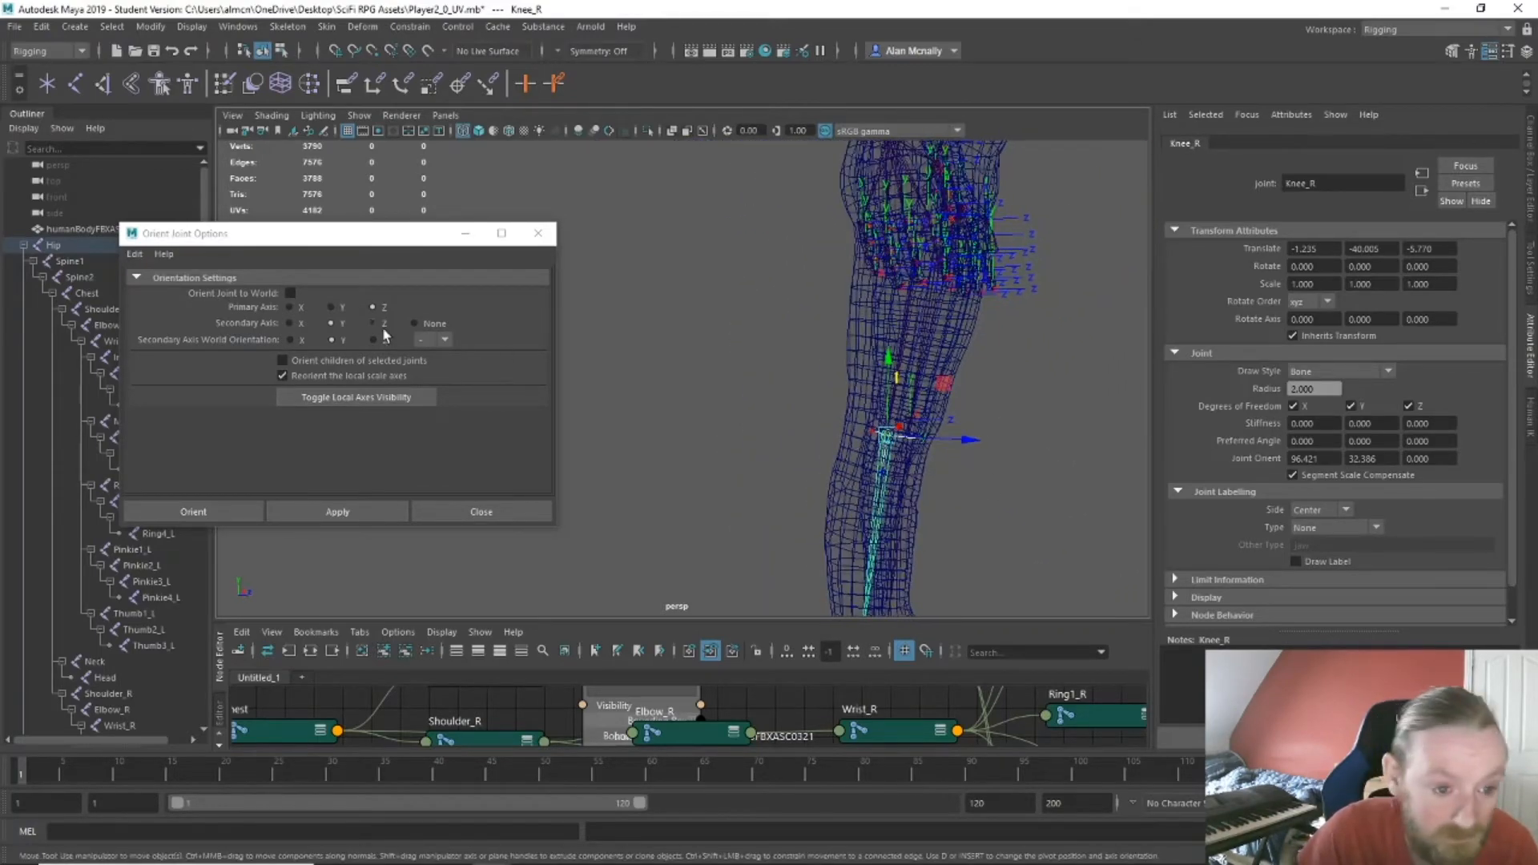
{"action": "left_click", "coordinate": [332, 308]}
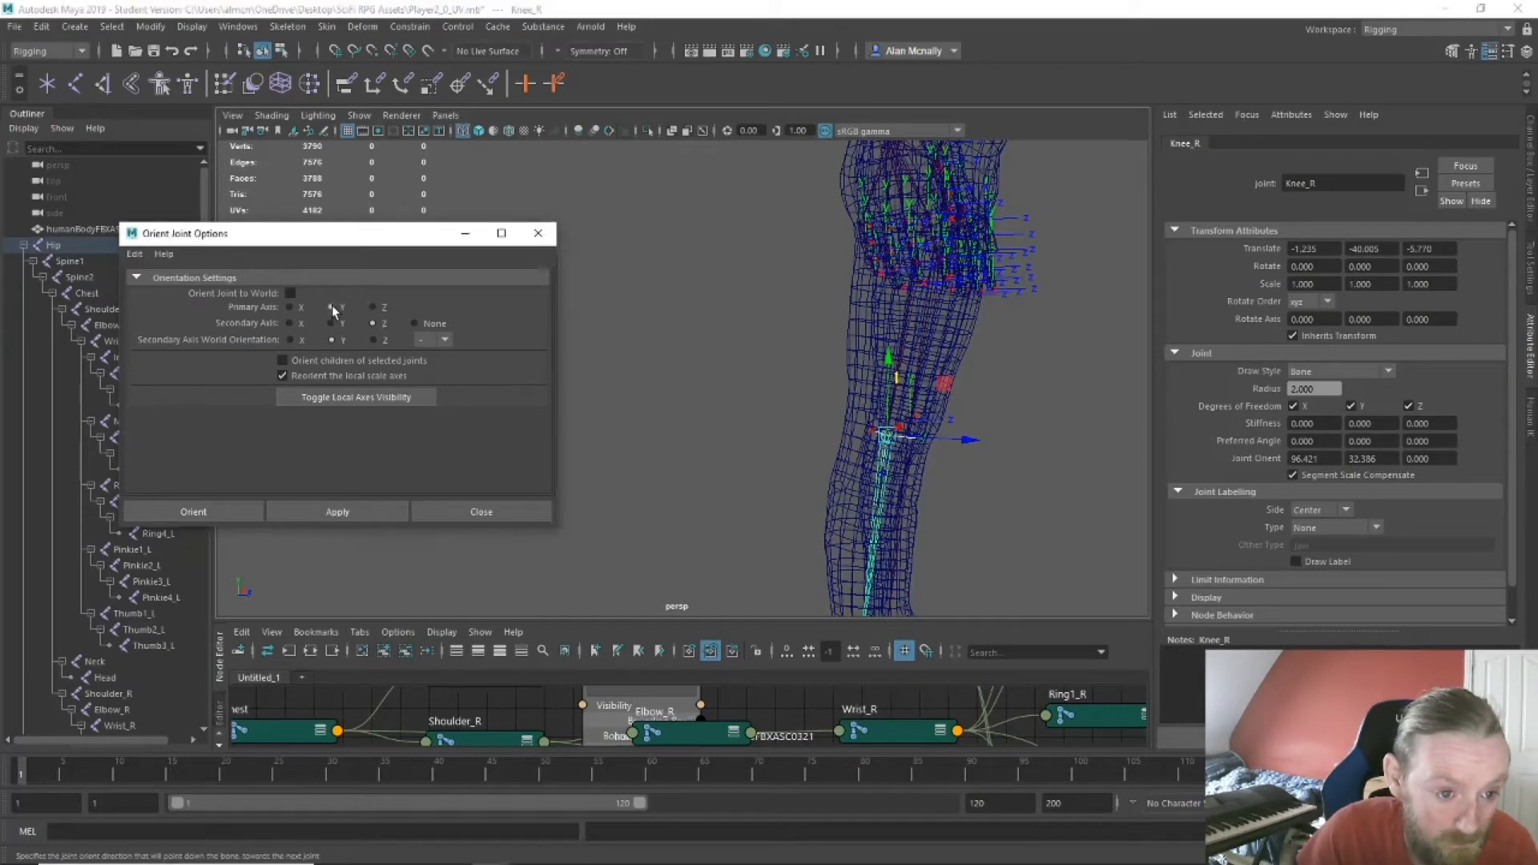
{"action": "left_click", "coordinate": [375, 507]}
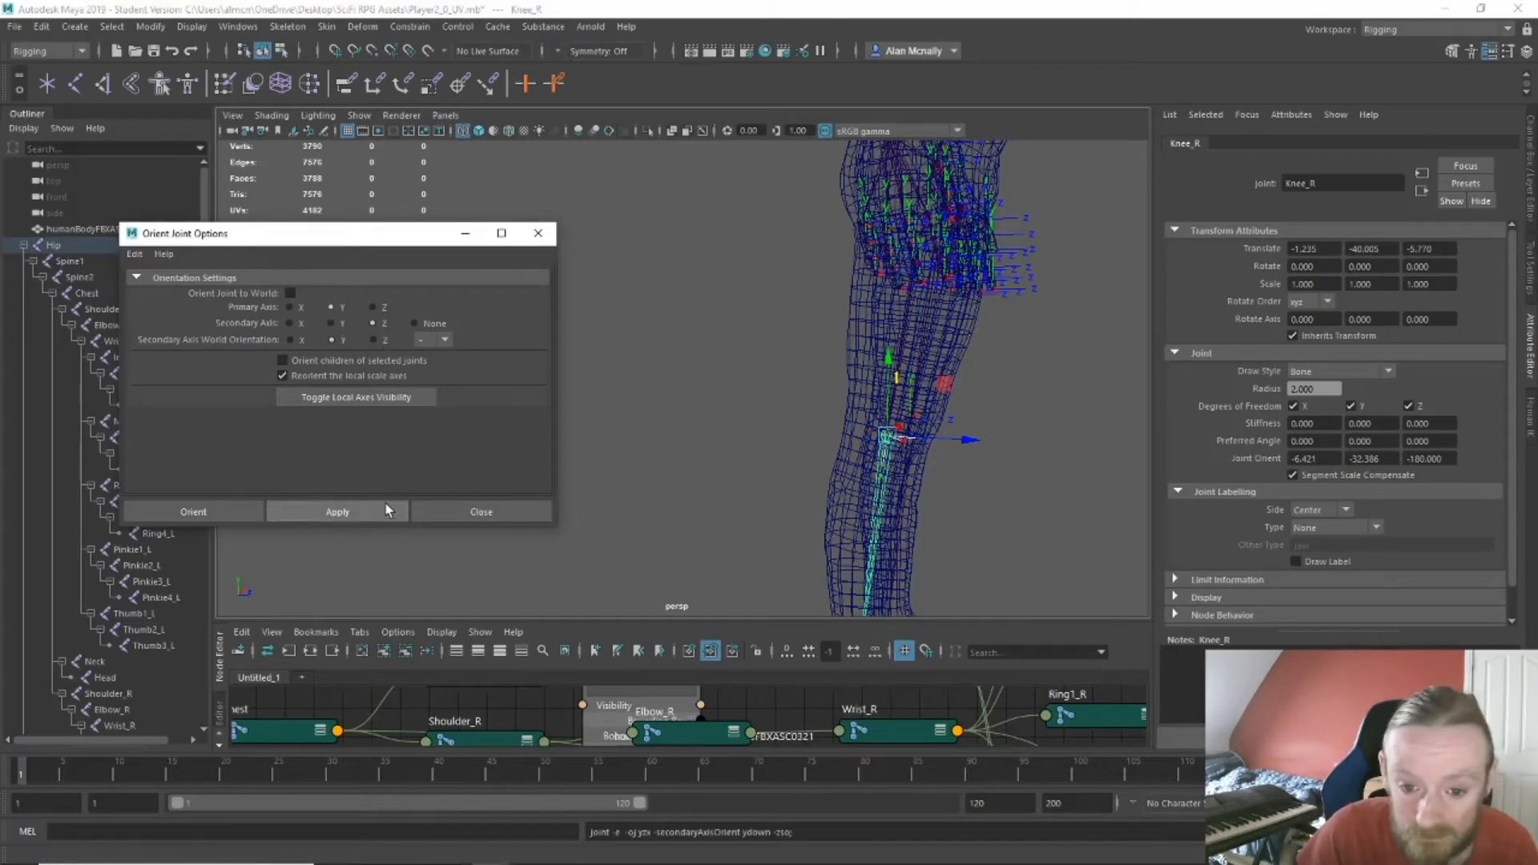
{"action": "left_click_drag", "start_coordinate": [633, 486], "coordinate": [604, 474], "text": "alt"}
Orient the Ankel_R joint with primary axis Y and secondary axis Z, switching the secondary axis world orientation to positive Y.
{"action": "middle_click_drag", "start_coordinate": [638, 536], "coordinate": [639, 228], "text": "alt"}
{"action": "left_click", "coordinate": [710, 435]}
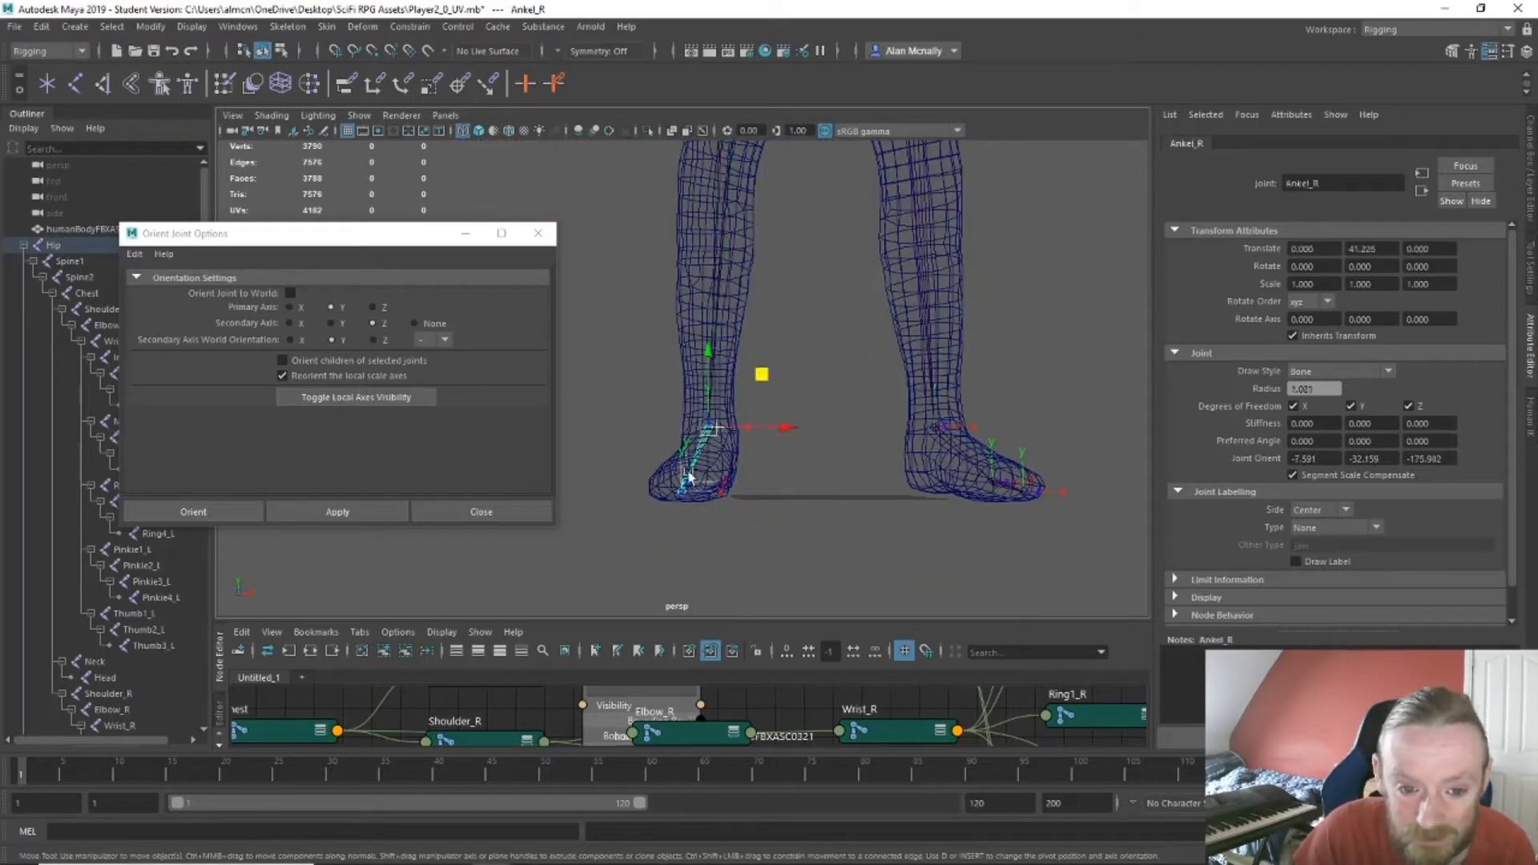
{"action": "left_click", "coordinate": [387, 509]}
{"action": "left_click_drag", "start_coordinate": [561, 521], "coordinate": [795, 521], "text": "alt"}
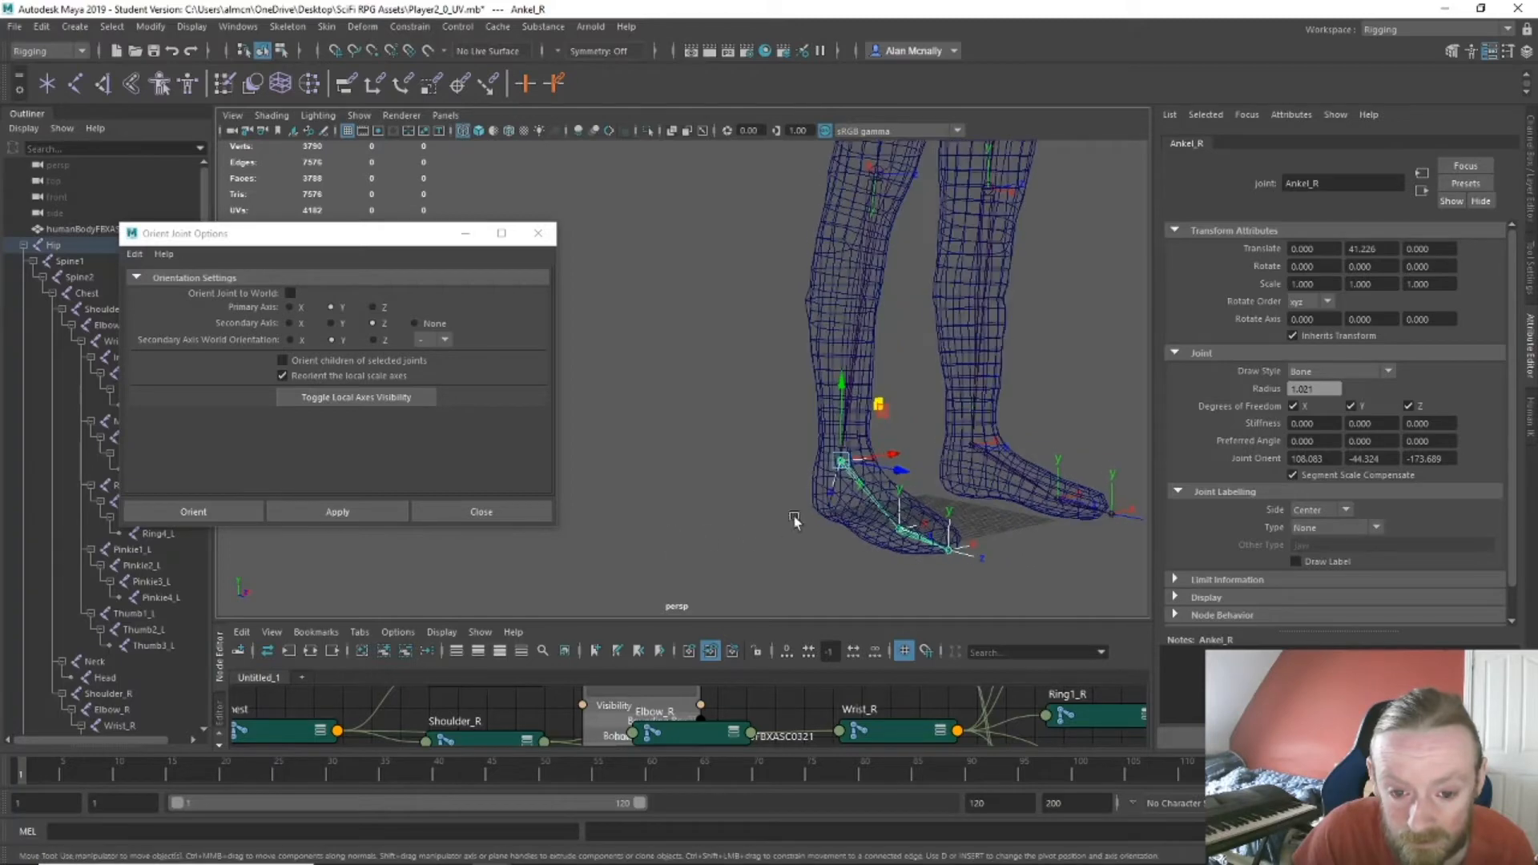
{"action": "left_click", "coordinate": [445, 339]}
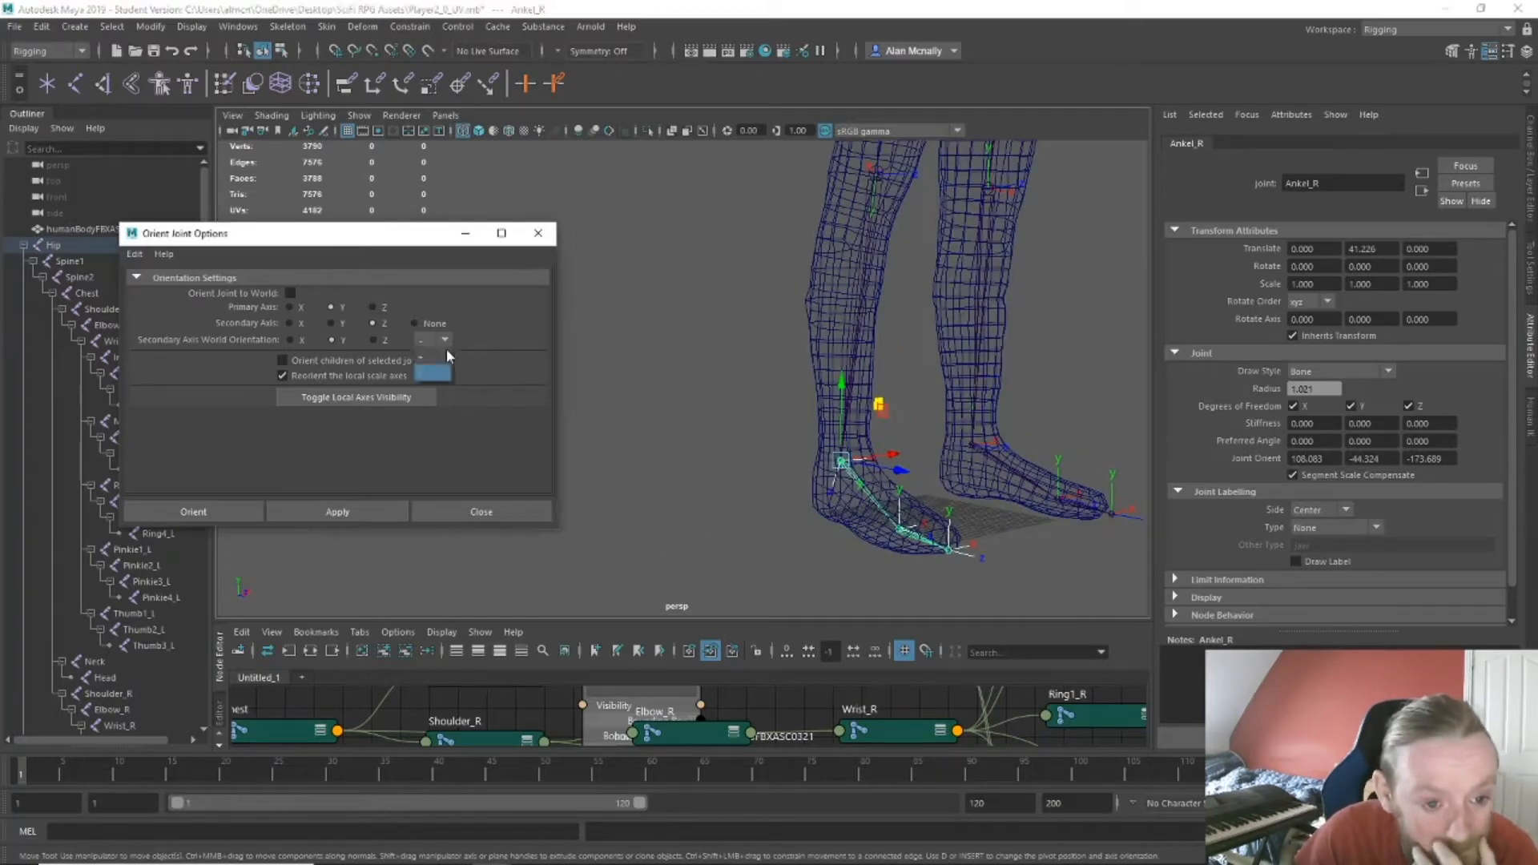
{"action": "left_click", "coordinate": [432, 364]}
{"action": "left_click", "coordinate": [367, 512]}
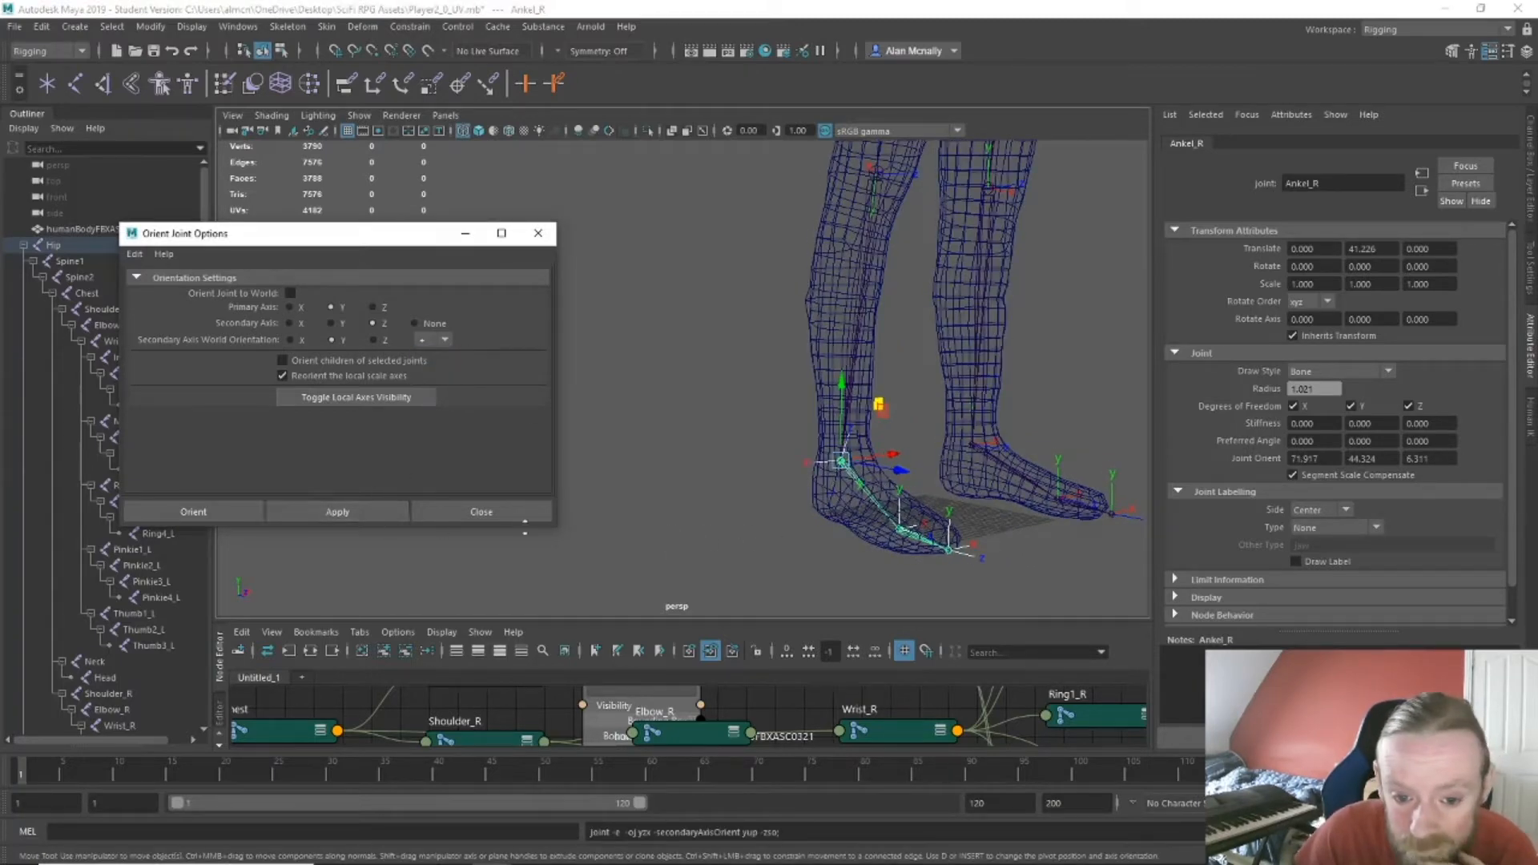
{"action": "mouse_move", "coordinate": [810, 507]}
{"action": "left_mouse_down", "text": "alt"}
{"action": "mouse_move", "coordinate": [898, 498]}
{"action": "mouse_move", "coordinate": [874, 508]}
{"action": "mouse_move", "coordinate": [886, 504]}
{"action": "mouse_move", "coordinate": [874, 527]}
{"action": "mouse_move", "coordinate": [862, 510]}
{"action": "mouse_move", "coordinate": [889, 500]}
{"action": "mouse_move", "coordinate": [866, 529]}
{"action": "mouse_move", "coordinate": [777, 494]}
{"action": "mouse_move", "coordinate": [806, 479]}
{"action": "mouse_move", "coordinate": [814, 492]}
{"action": "left_mouse_up", "text": "alt"}
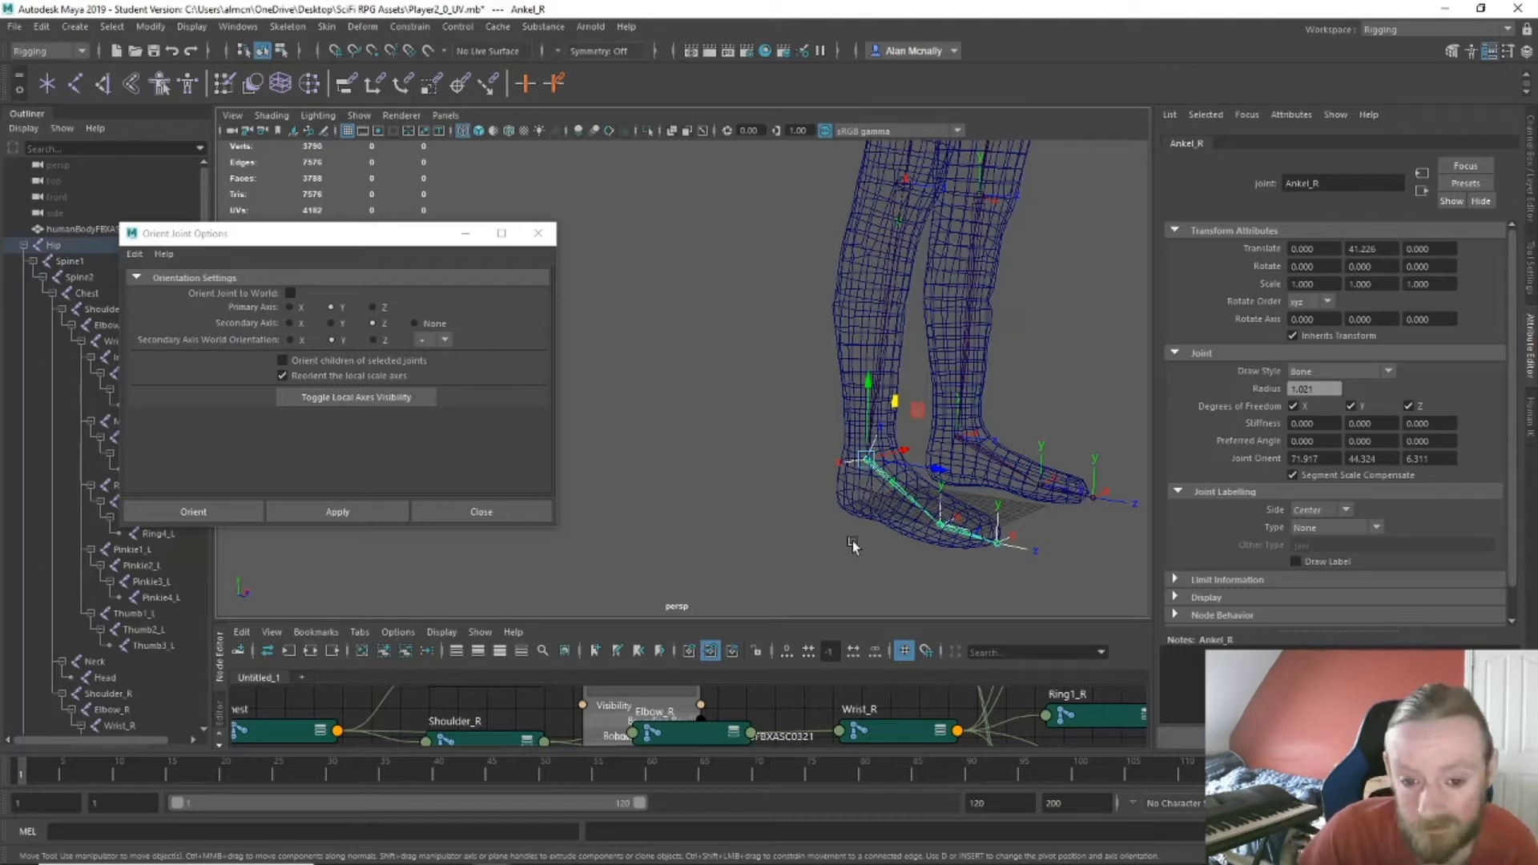
Orient the Toe_R joint with primary axis Y, secondary axis Z and positive Y world orientation, and check its axes.
{"action": "left_click", "coordinate": [888, 535]}
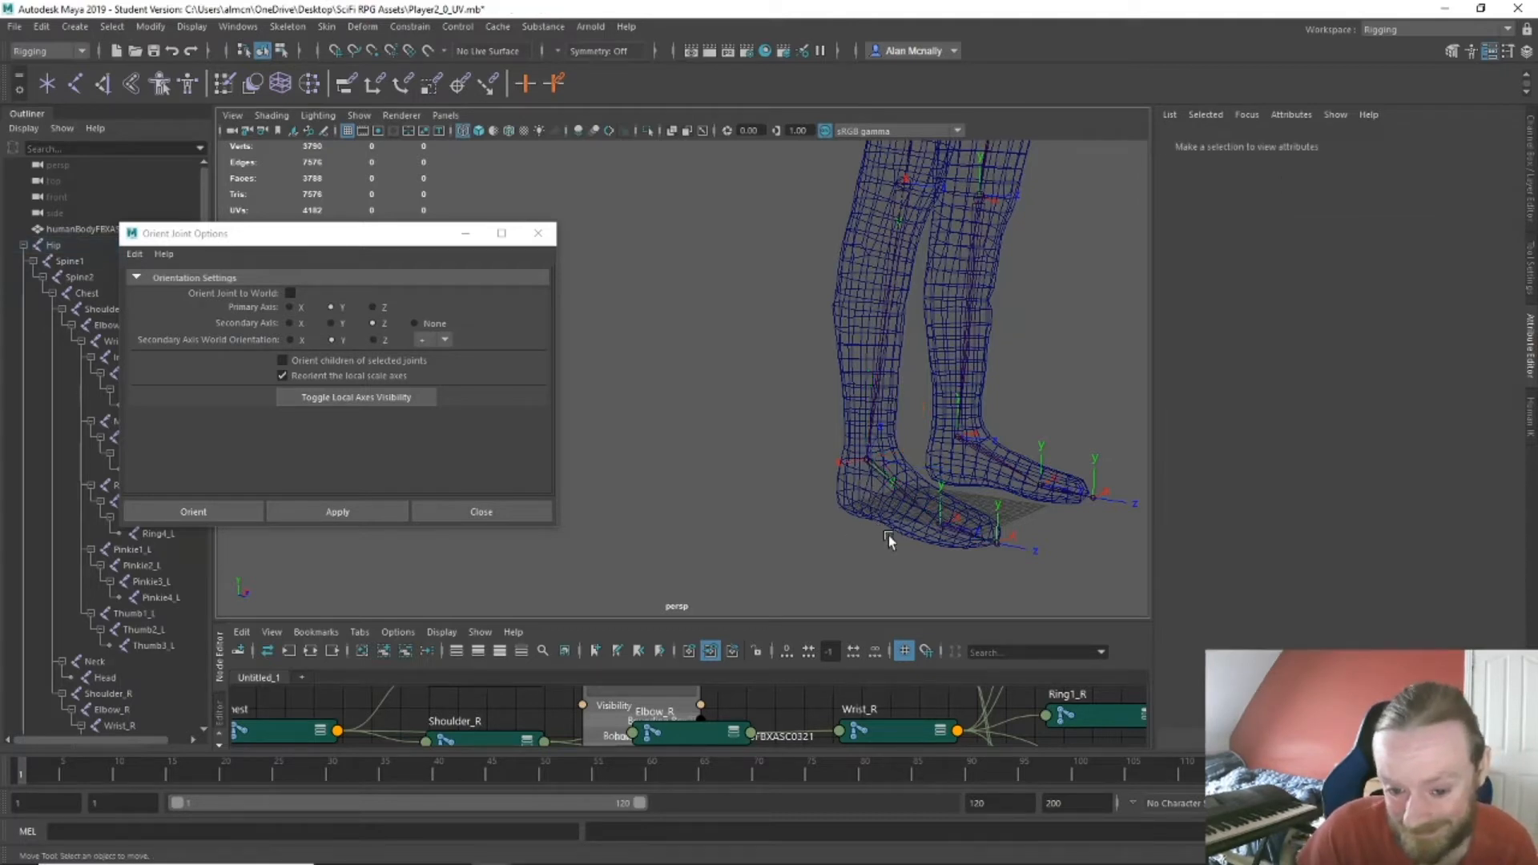
{"action": "left_click", "coordinate": [939, 522]}
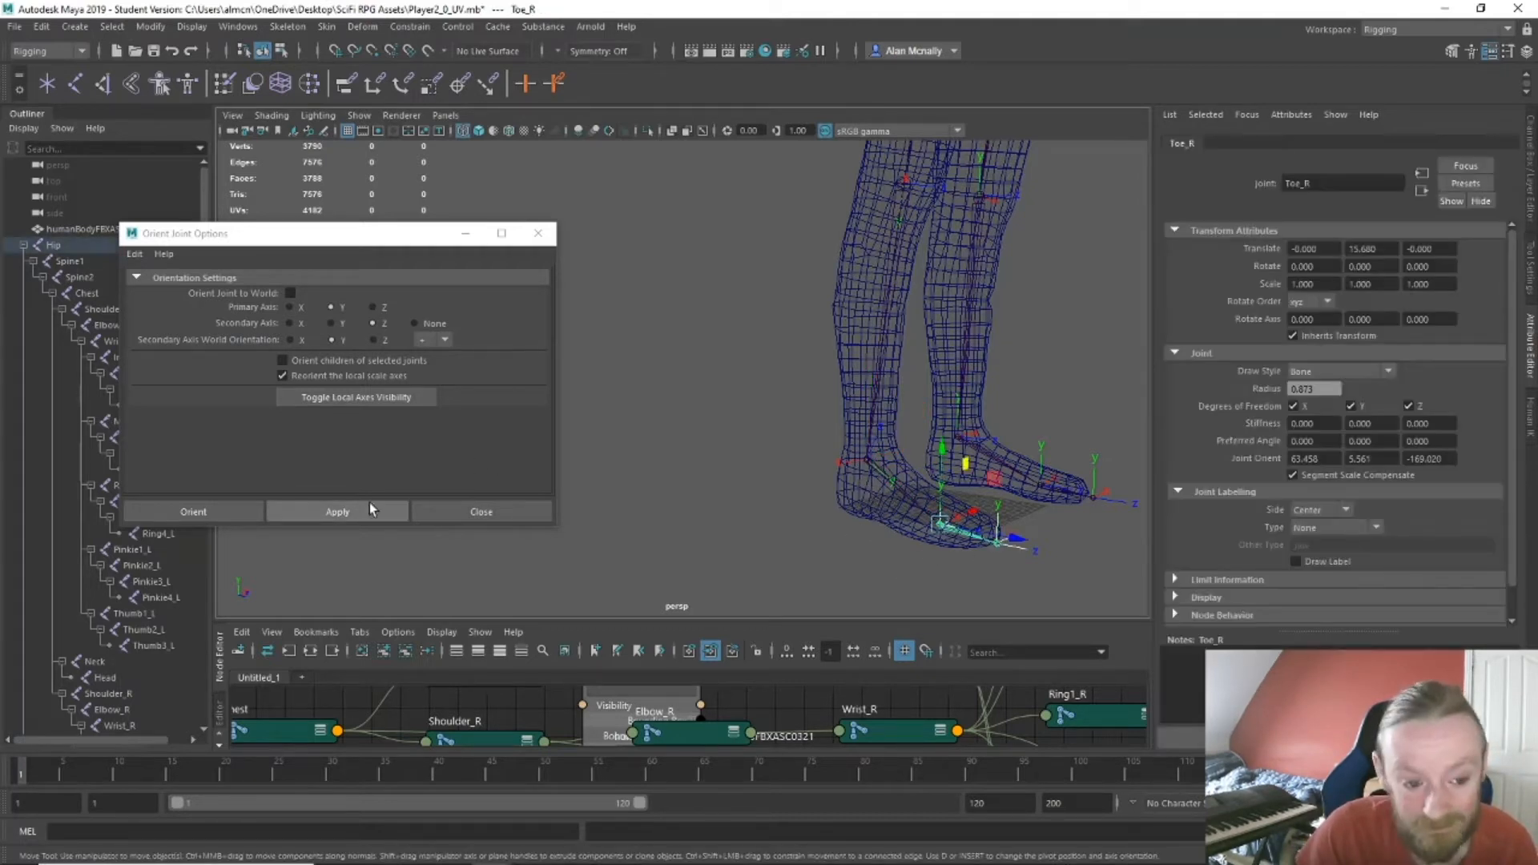
{"action": "left_click", "coordinate": [341, 511]}
{"action": "left_click_drag", "start_coordinate": [594, 548], "coordinate": [636, 546], "text": "alt"}
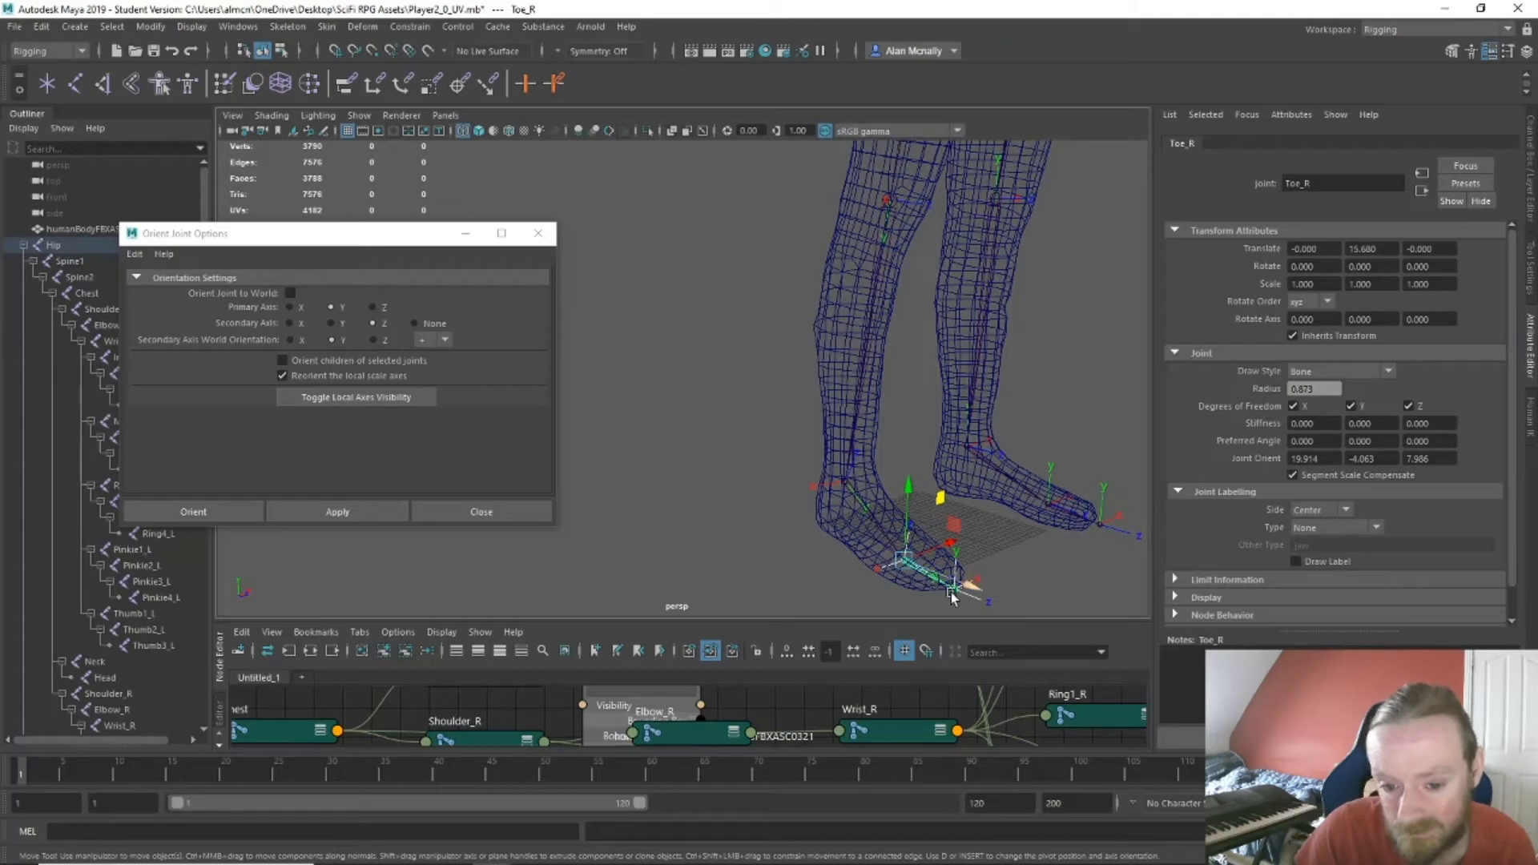
{"action": "left_click_drag", "start_coordinate": [1060, 566], "coordinate": [985, 587], "text": "alt"}
{"action": "middle_click_drag", "start_coordinate": [986, 588], "coordinate": [868, 453], "text": "alt"}
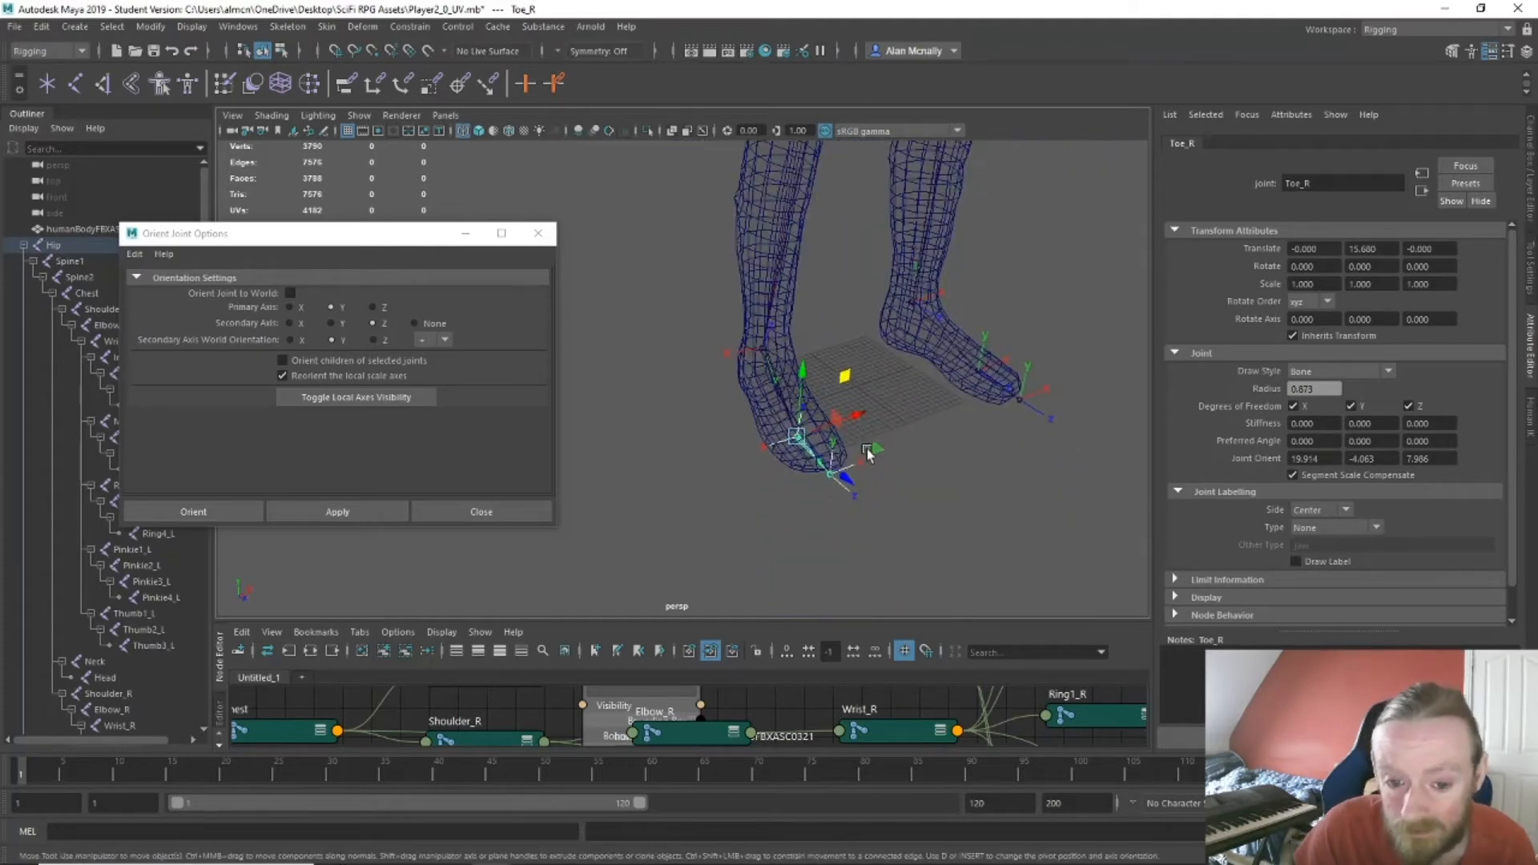
Orient the Toe_L and Ankel_L joints with primary axis Y, secondary axis Z and positive Y world orientation.
{"action": "left_click_drag", "start_coordinate": [868, 453], "coordinate": [801, 536]}
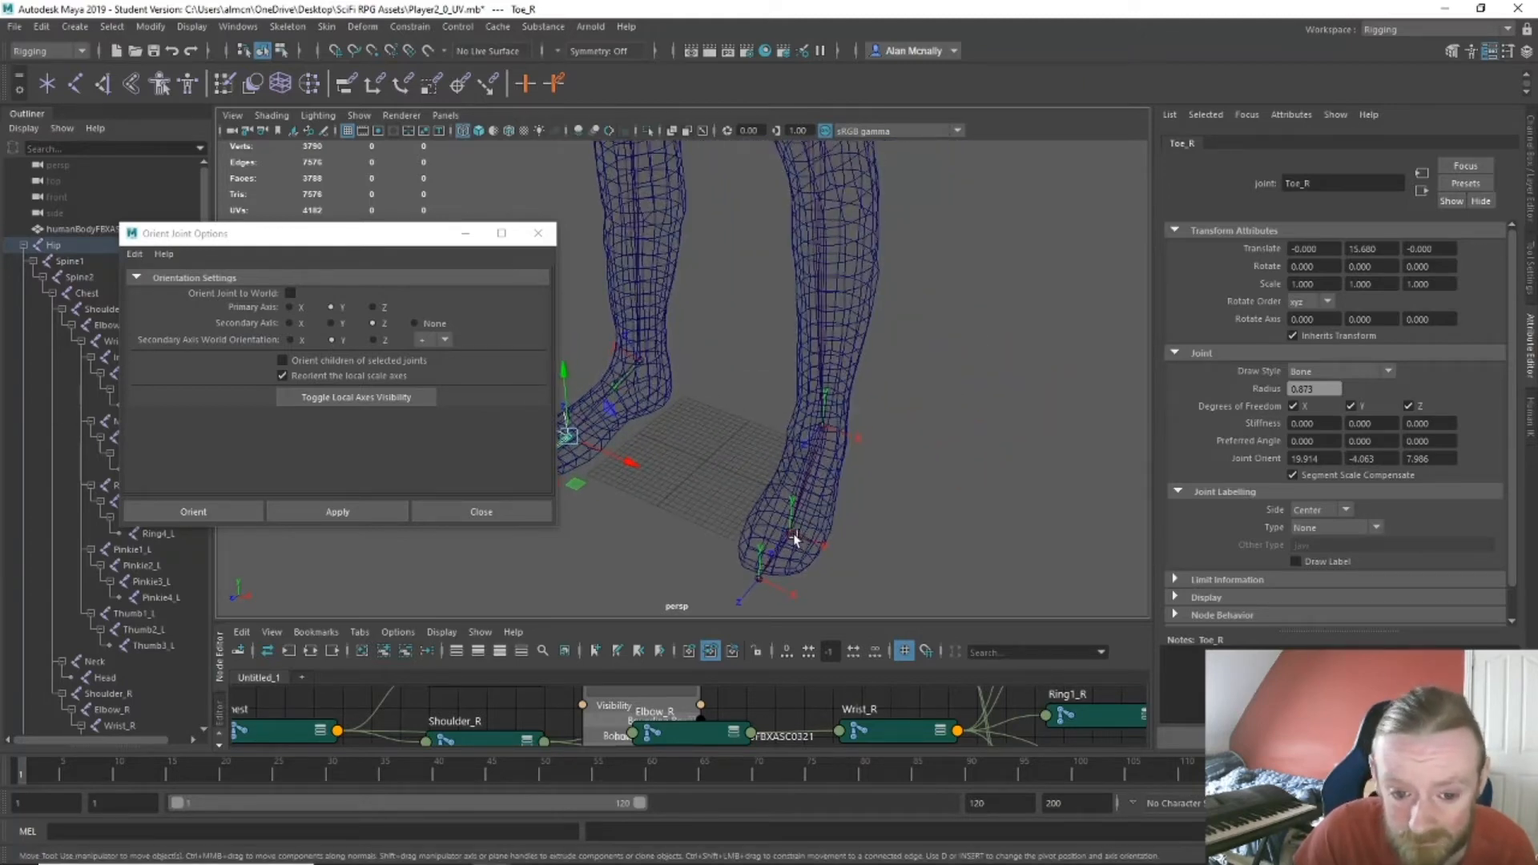
{"action": "left_click", "coordinate": [796, 539]}
{"action": "left_click", "coordinate": [372, 508]}
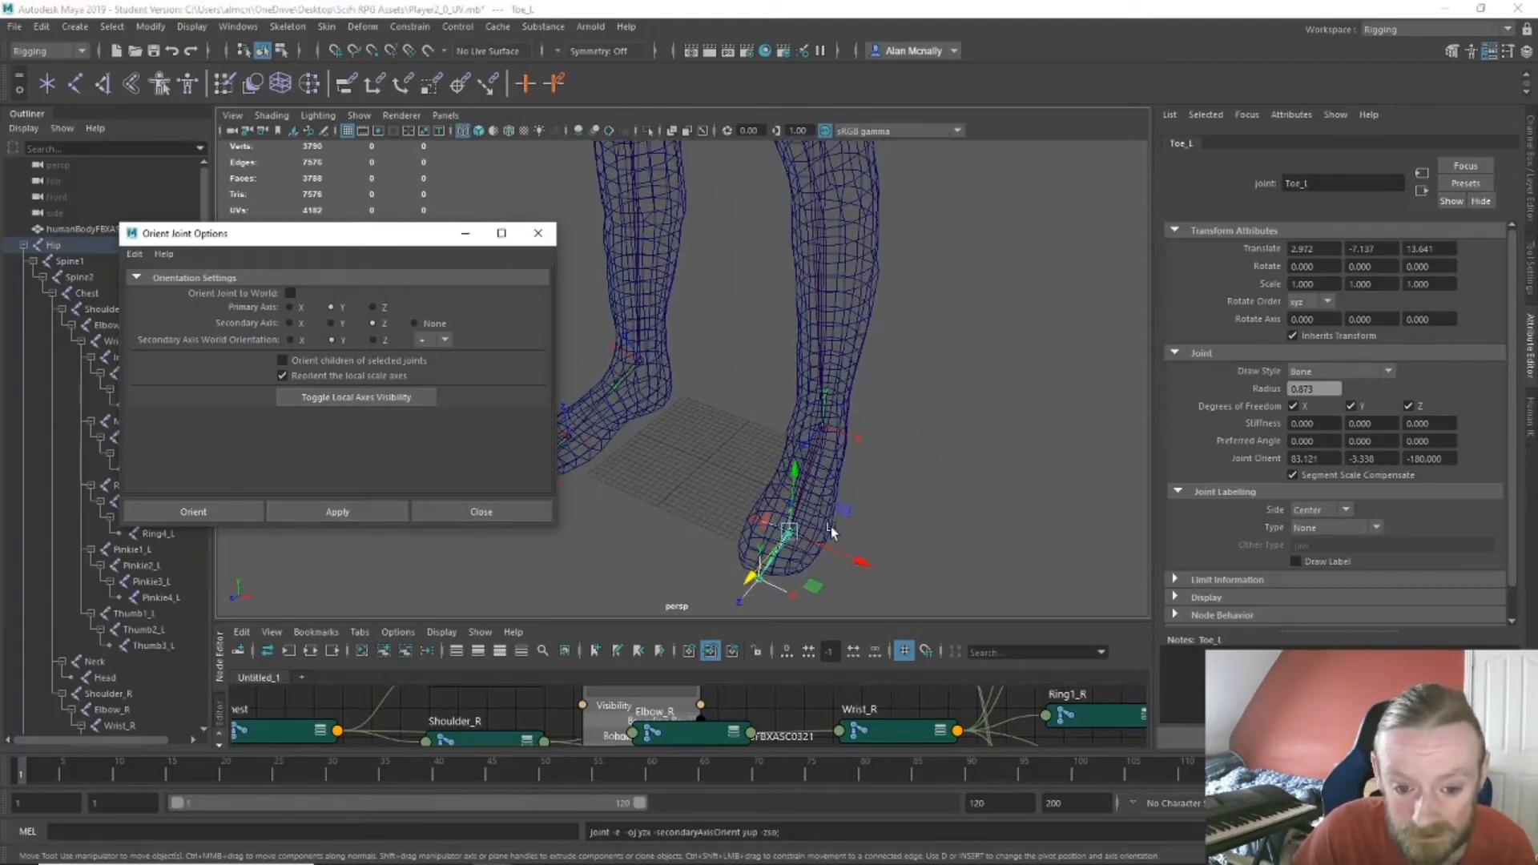
{"action": "mouse_move", "coordinate": [830, 526]}
{"action": "left_mouse_down", "text": "alt"}
{"action": "mouse_move", "coordinate": [886, 505]}
{"action": "mouse_move", "coordinate": [810, 526]}
{"action": "left_mouse_up", "text": "alt"}
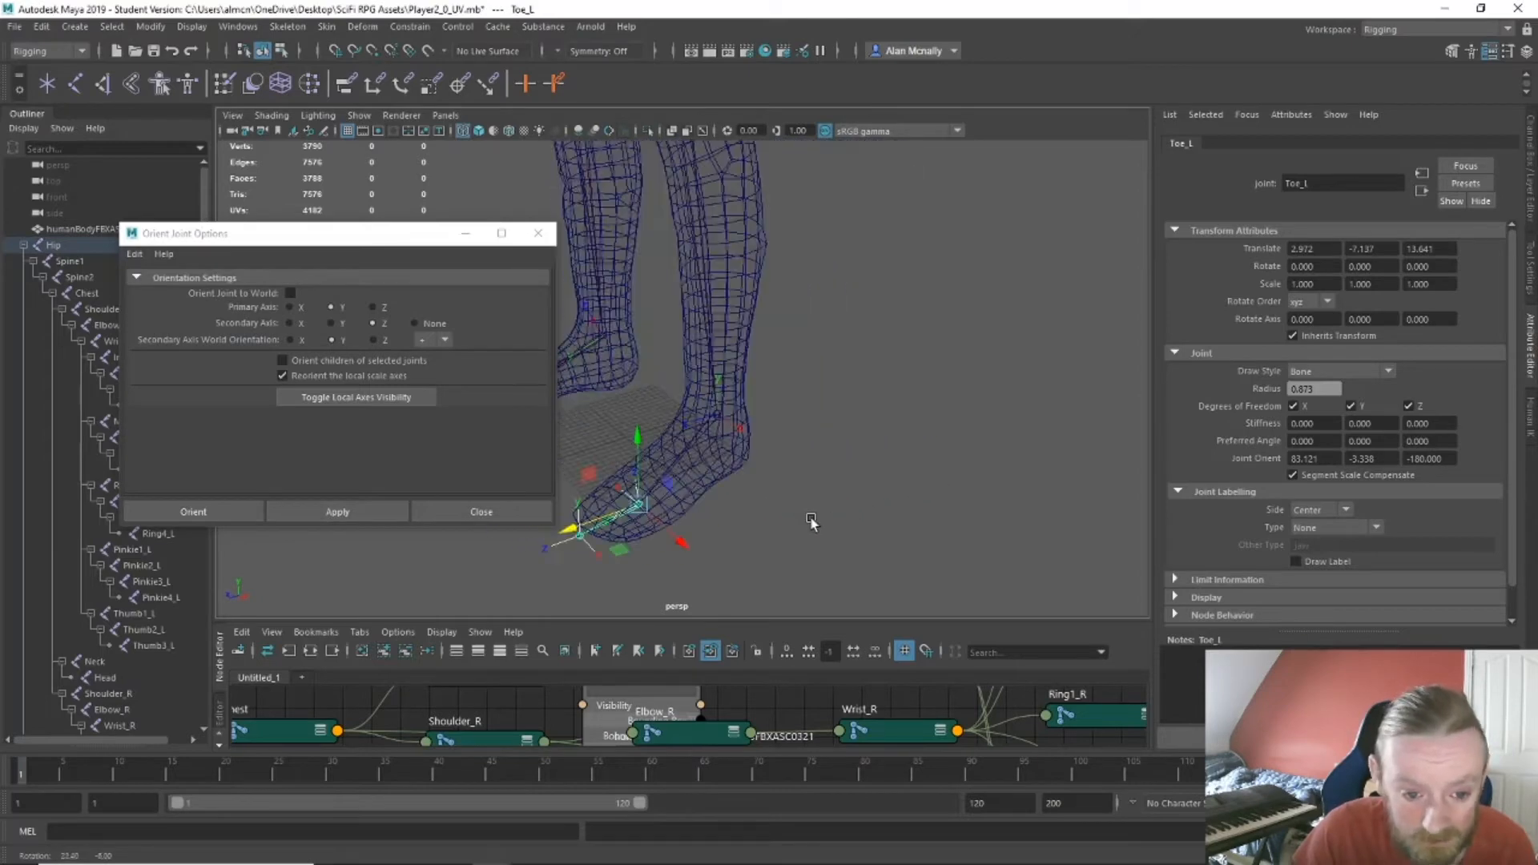
{"action": "left_click", "coordinate": [716, 410]}
{"action": "left_click", "coordinate": [371, 507]}
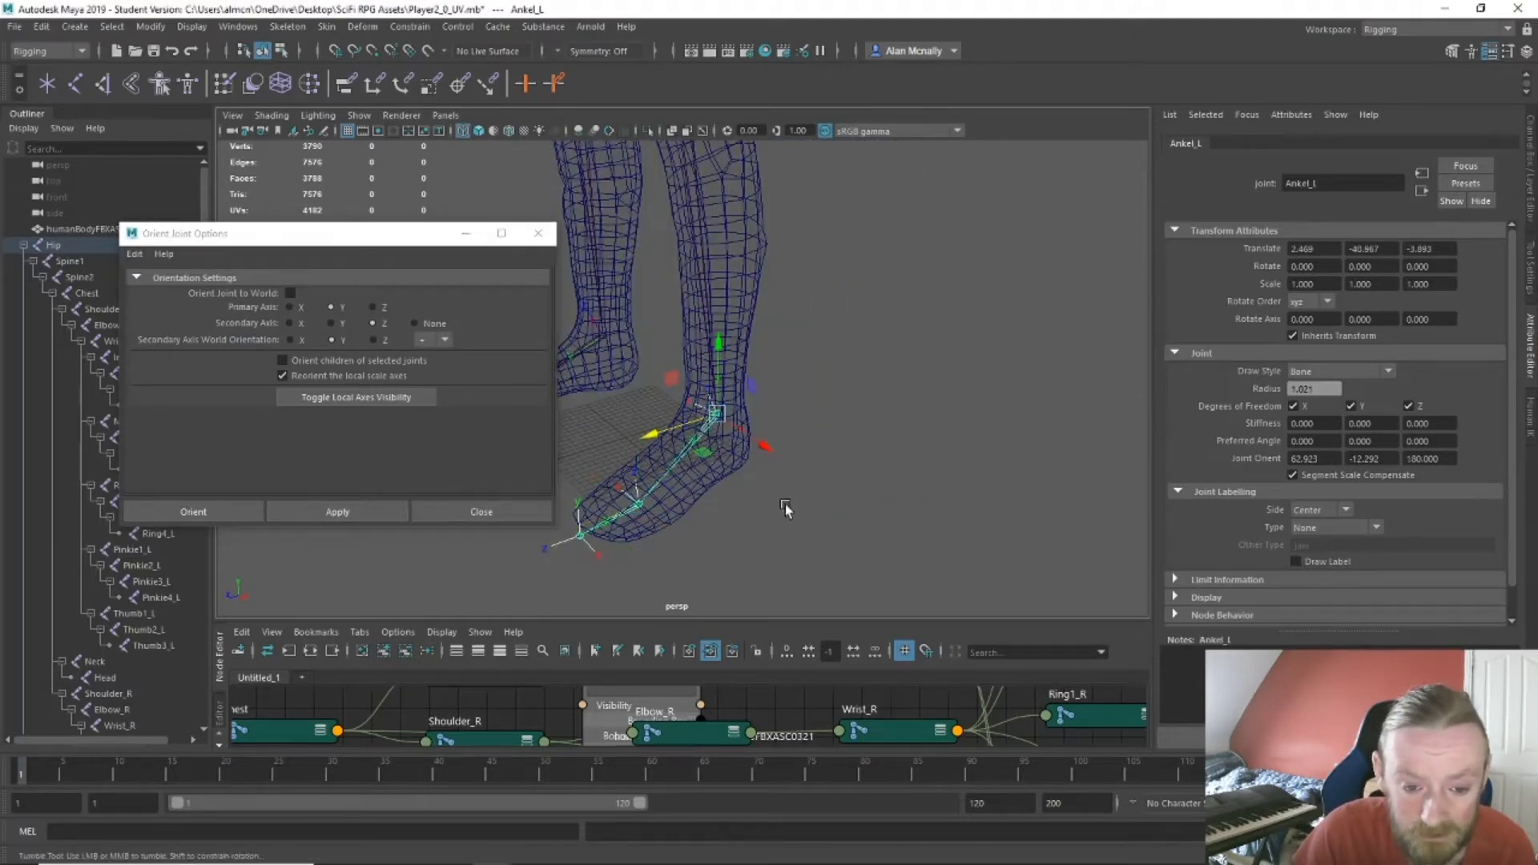
Orient the Knee_L joint with primary axis Y, secondary axis Z and negative Y world orientation, and compare both knees.
{"action": "left_click_drag", "start_coordinate": [785, 503], "coordinate": [875, 345], "text": "alt"}
{"action": "left_click", "coordinate": [874, 278]}
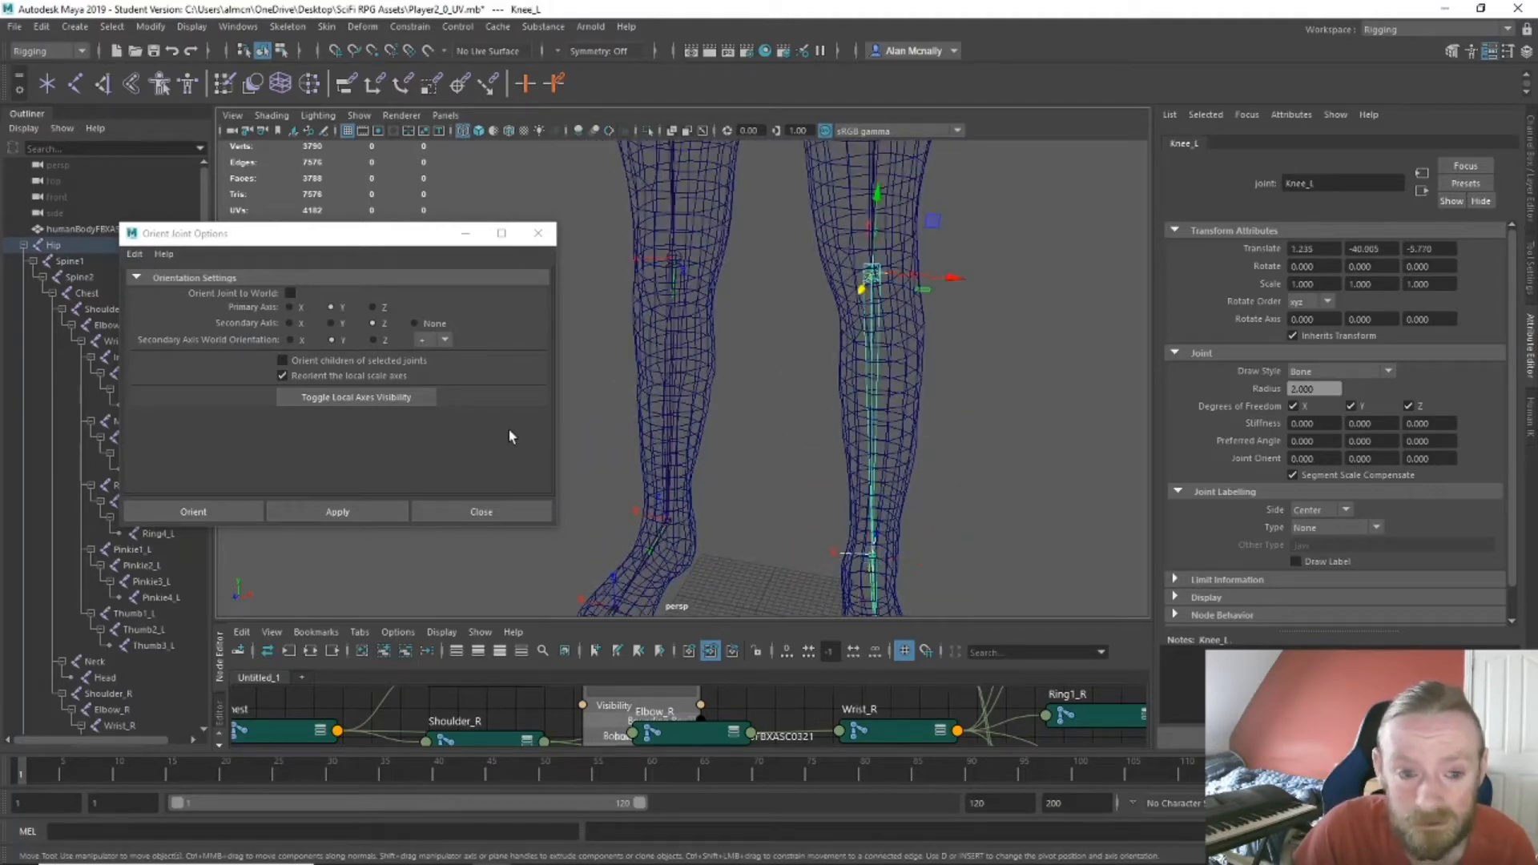
{"action": "left_click", "coordinate": [435, 338]}
{"action": "left_click", "coordinate": [376, 504]}
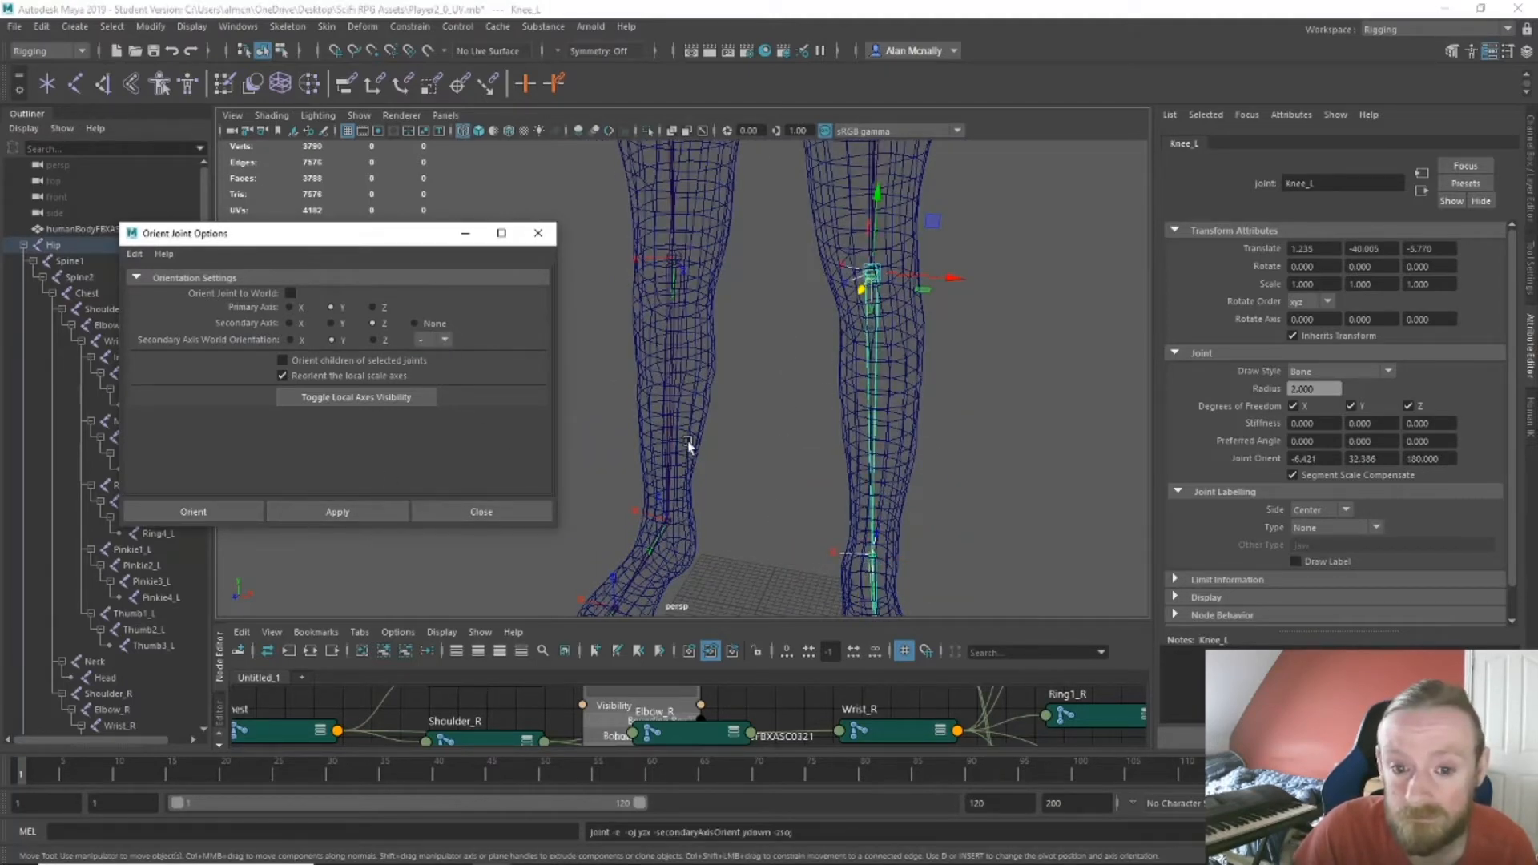
{"action": "mouse_move", "coordinate": [689, 442]}
{"action": "left_mouse_down", "text": "alt"}
{"action": "mouse_move", "coordinate": [811, 436]}
{"action": "mouse_move", "coordinate": [821, 472]}
{"action": "mouse_move", "coordinate": [778, 439]}
{"action": "mouse_move", "coordinate": [688, 430]}
{"action": "left_mouse_up", "text": "alt"}
{"action": "left_click", "coordinate": [820, 403]}
{"action": "left_click_drag", "start_coordinate": [759, 368], "coordinate": [906, 363], "text": "alt"}
Reorient the Knee_R joint with primary axis Y, secondary axis Z and positive Y world orientation.
{"action": "left_click", "coordinate": [789, 238]}
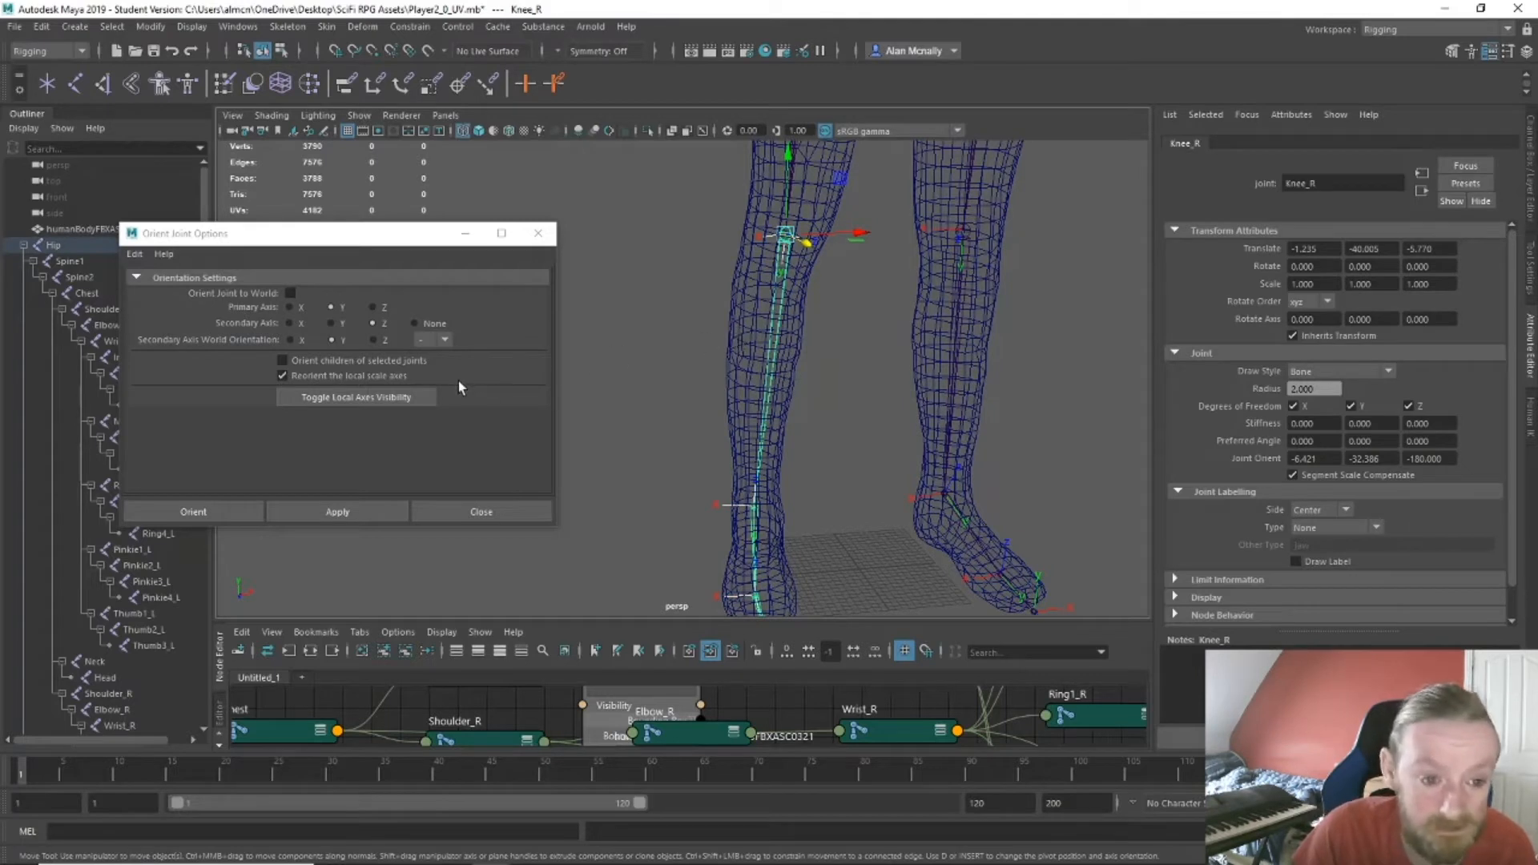
{"action": "left_click", "coordinate": [446, 341]}
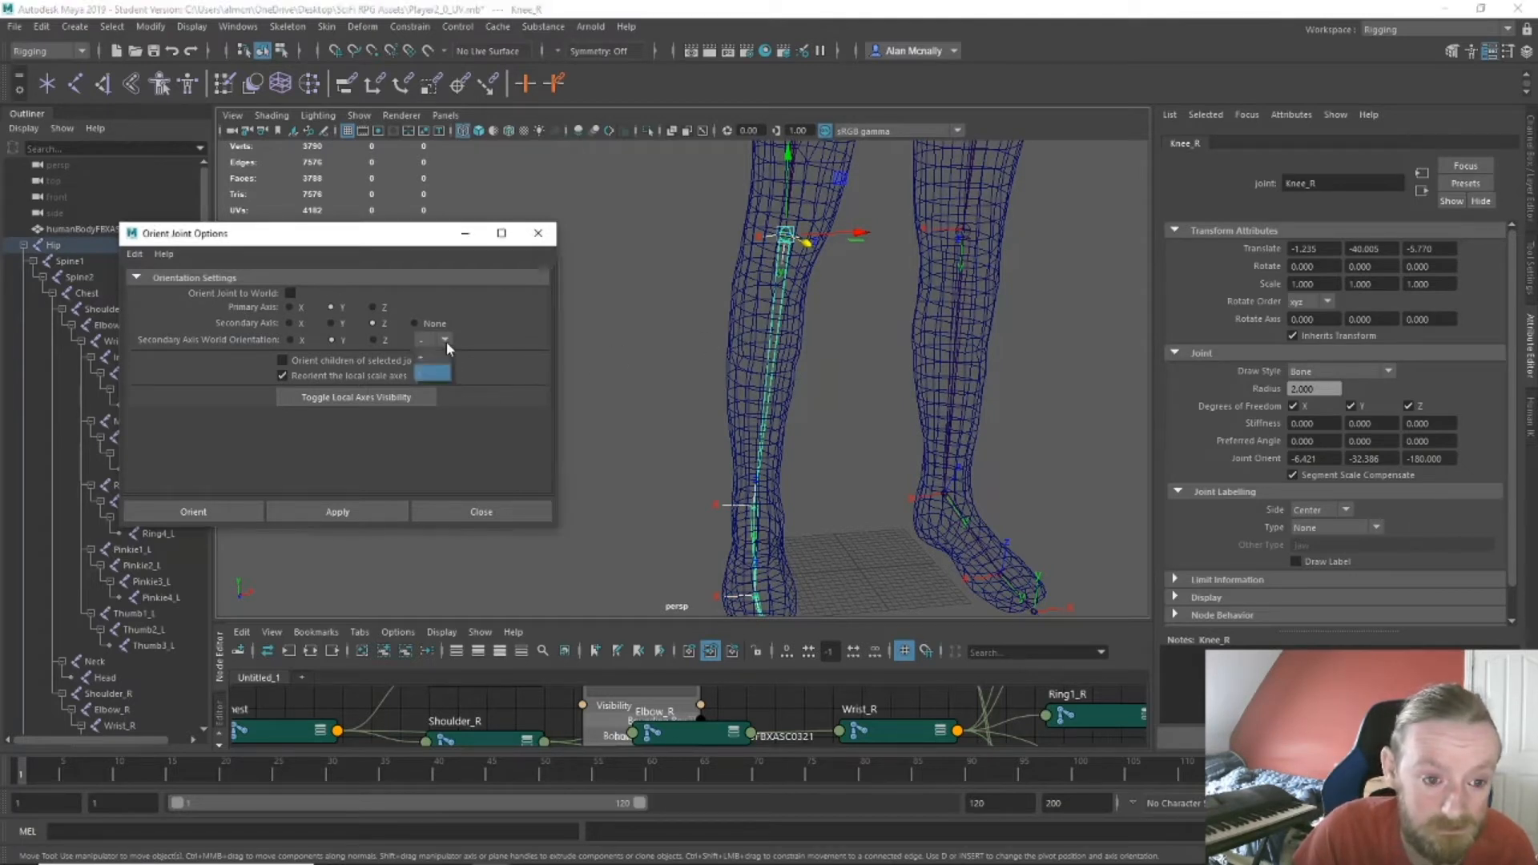
{"action": "left_click", "coordinate": [376, 510]}
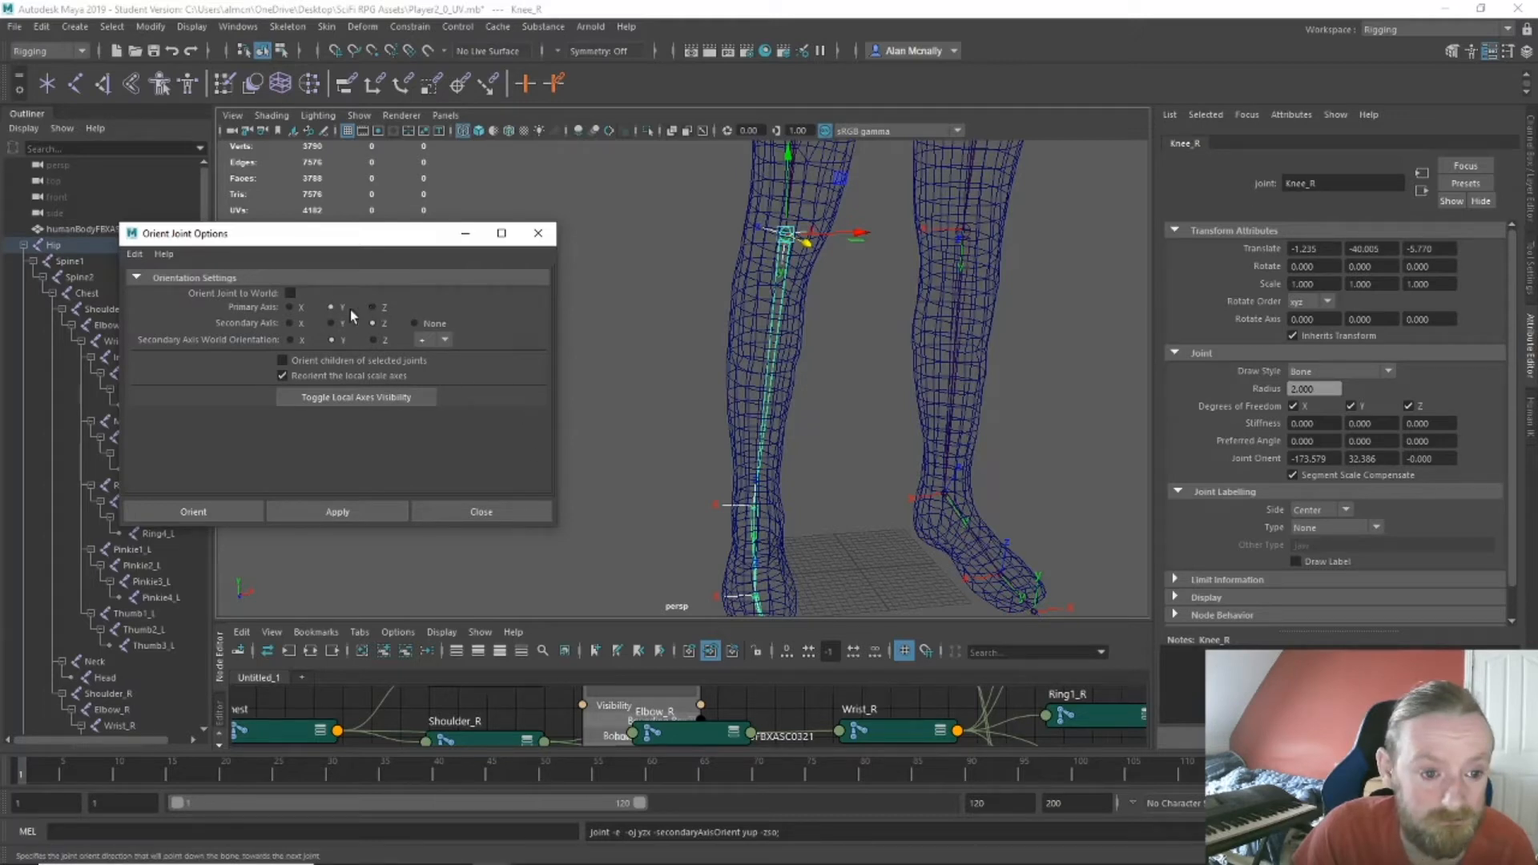
Orient the Knee_R joint to the world axes and check its local axes.
{"action": "left_click", "coordinate": [291, 293]}
{"action": "left_click", "coordinate": [353, 512]}
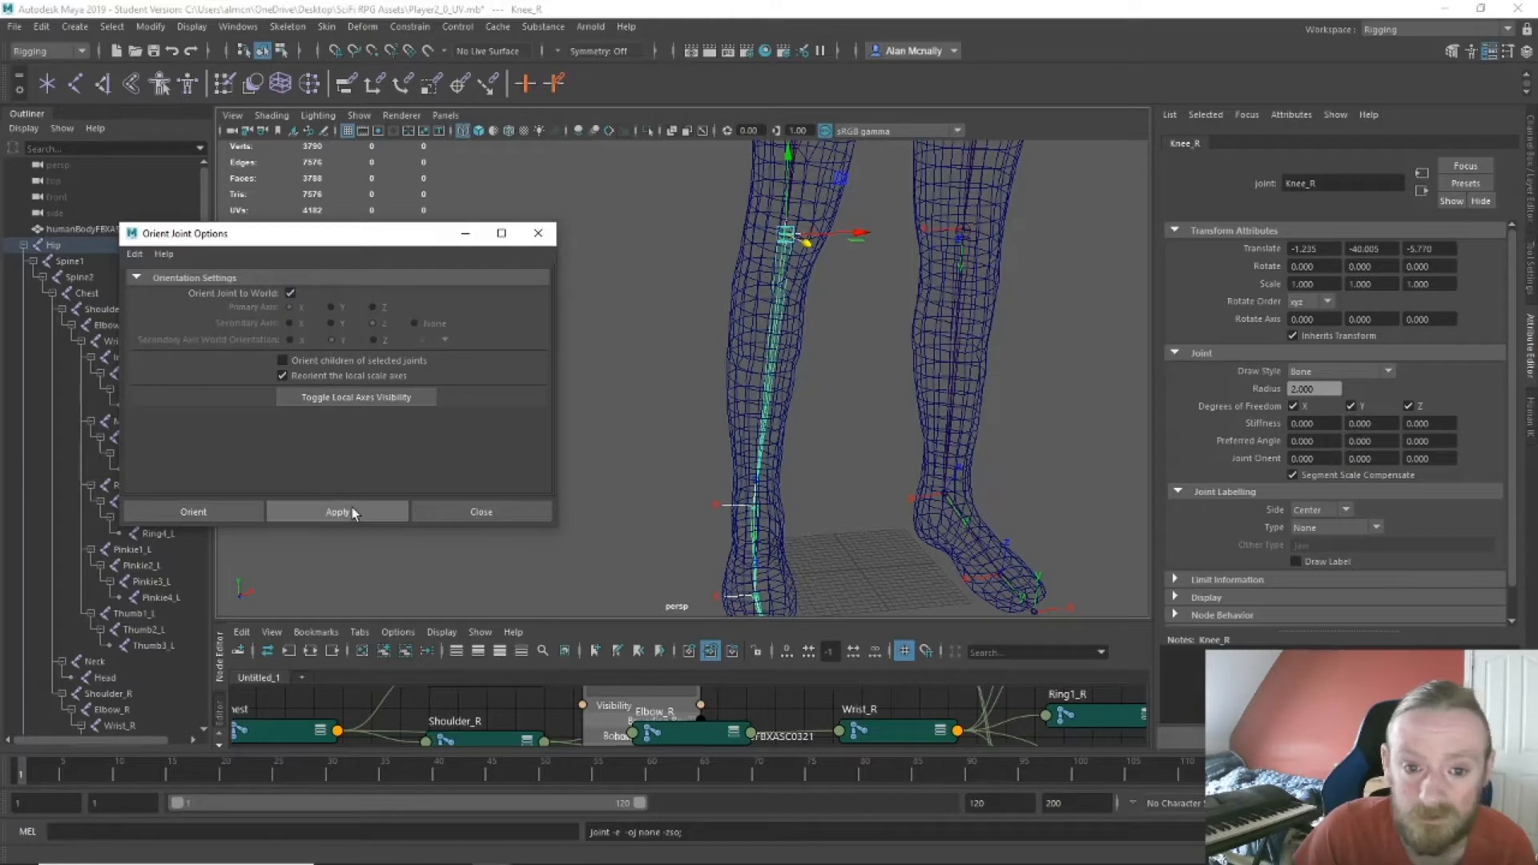
{"action": "mouse_move", "coordinate": [631, 391]}
{"action": "left_mouse_down", "text": "alt"}
{"action": "mouse_move", "coordinate": [692, 392]}
{"action": "mouse_move", "coordinate": [741, 416]}
{"action": "mouse_move", "coordinate": [662, 432]}
{"action": "mouse_move", "coordinate": [570, 387]}
{"action": "mouse_move", "coordinate": [577, 412]}
{"action": "mouse_move", "coordinate": [643, 417]}
{"action": "mouse_move", "coordinate": [619, 409]}
{"action": "left_mouse_up", "text": "alt"}
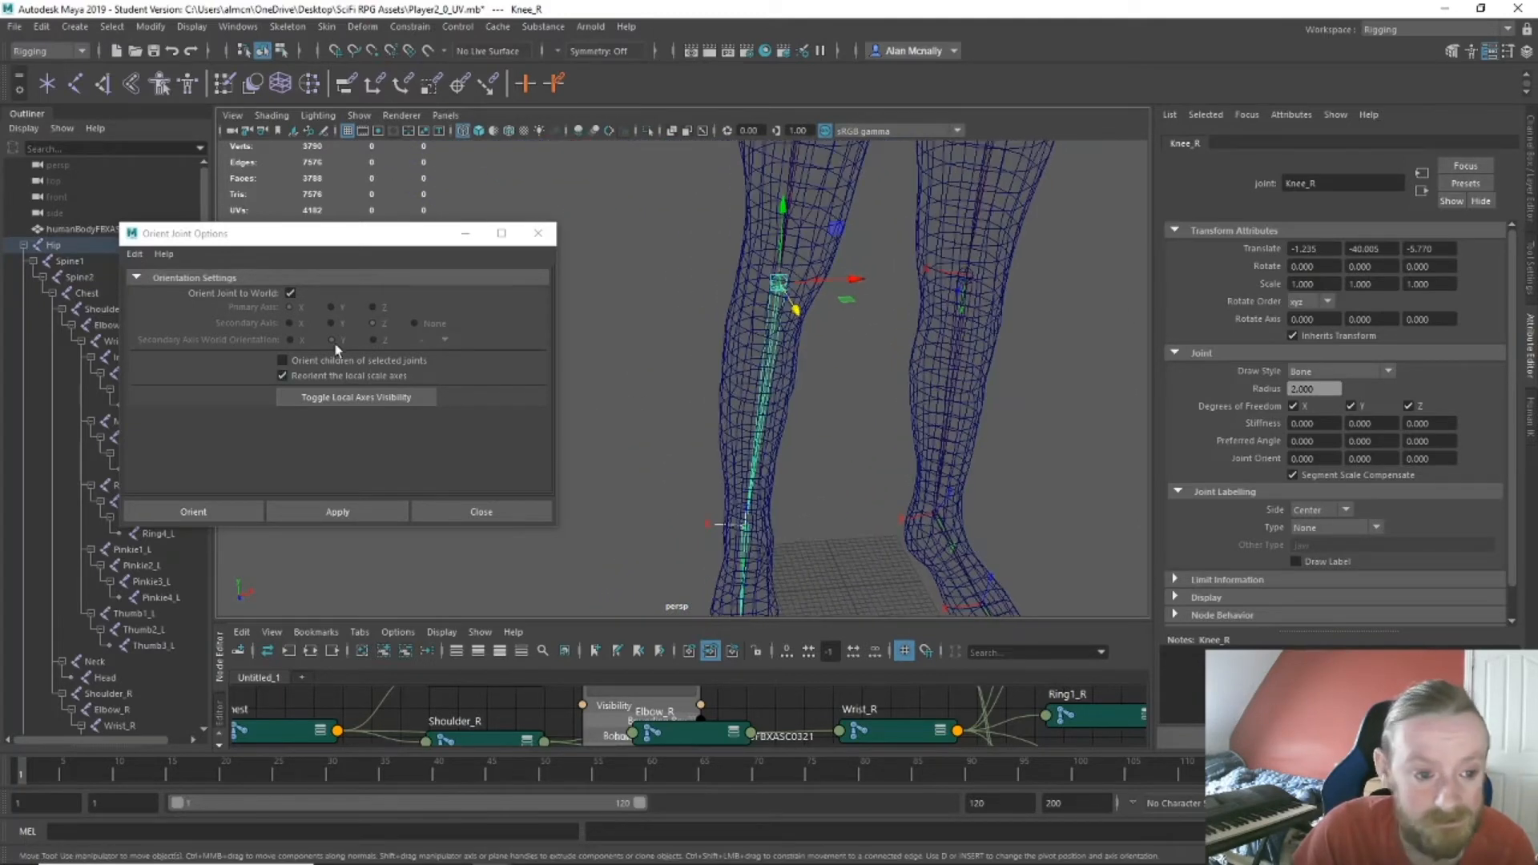
Turn world alignment off and reorient the Knee_R joint with primary axis X, followed by primary axis Y, keeping positive Y world orientation.
{"action": "left_click", "coordinate": [290, 294]}
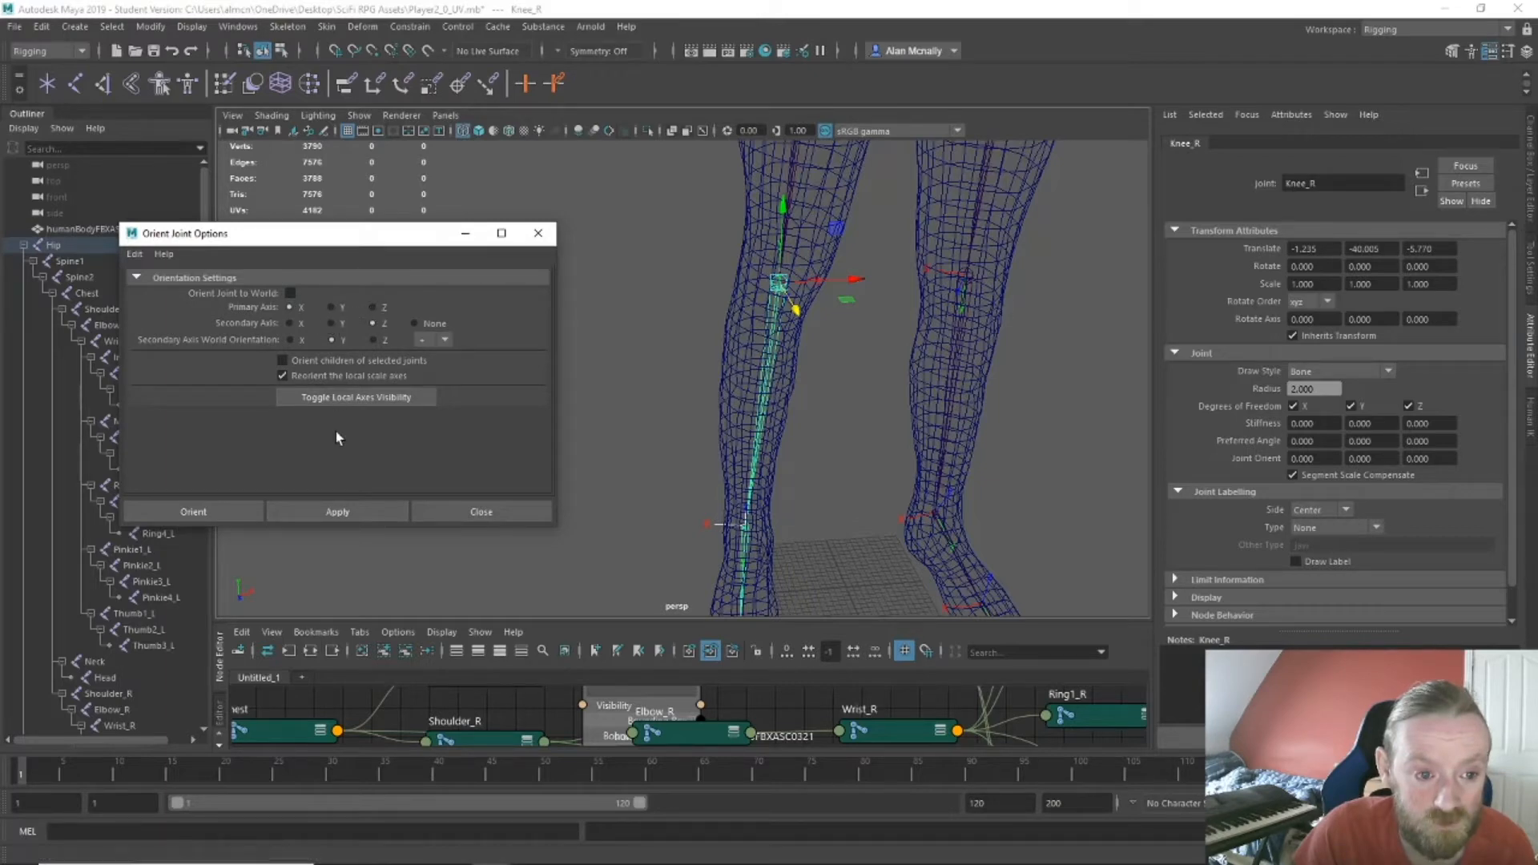
{"action": "left_click", "coordinate": [343, 513]}
{"action": "left_click_drag", "start_coordinate": [606, 448], "coordinate": [609, 434], "text": "alt"}
{"action": "left_click", "coordinate": [331, 307]}
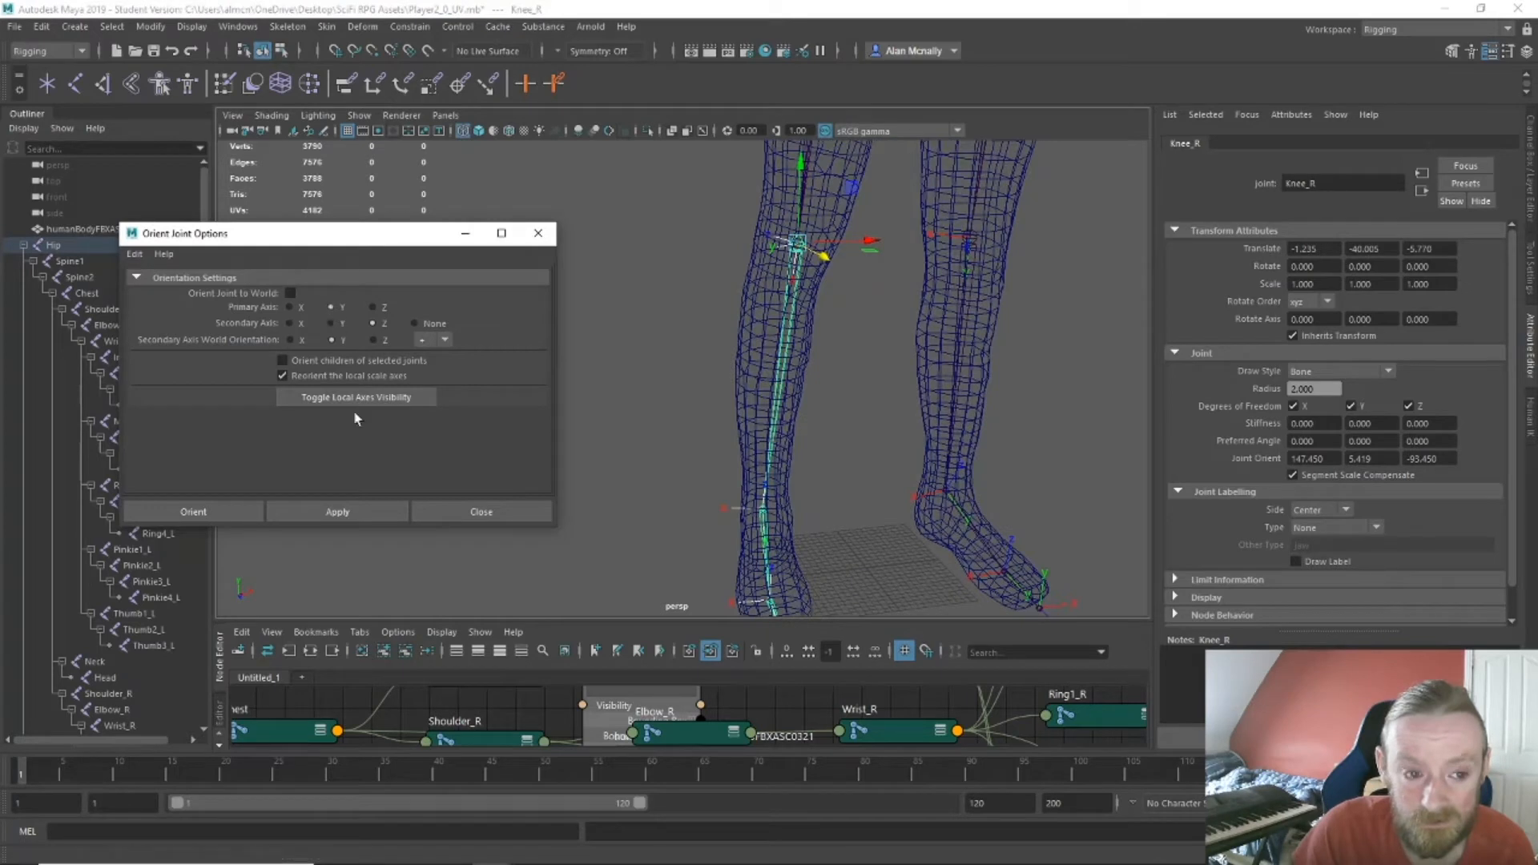
{"action": "left_click", "coordinate": [351, 509]}
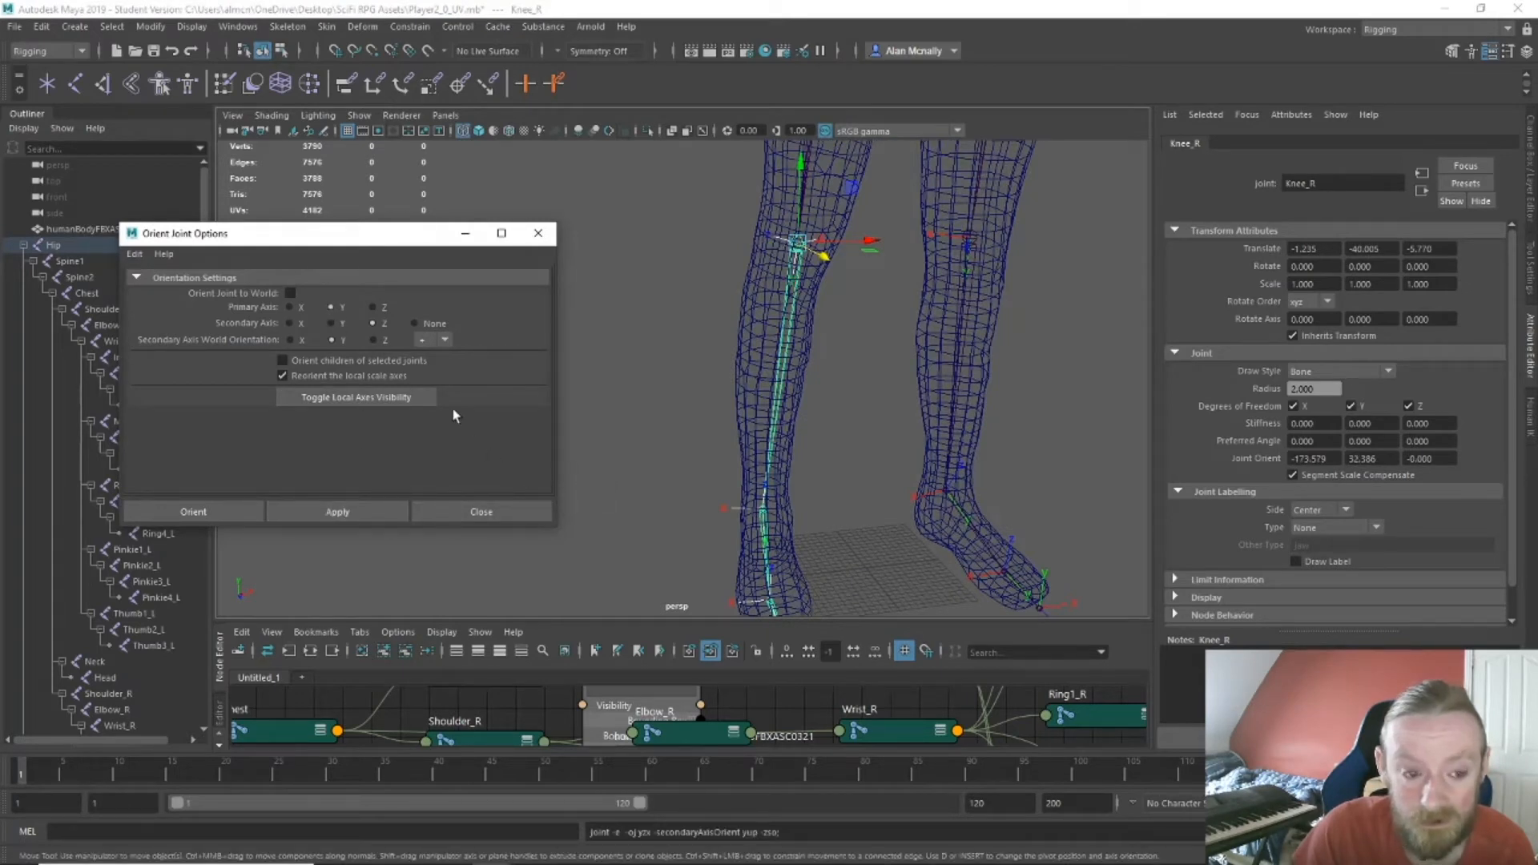
Orient the Knee_R and Knee_L joints with primary axis Y, secondary axis Z and positive Z world orientation.
{"action": "left_click", "coordinate": [386, 336]}
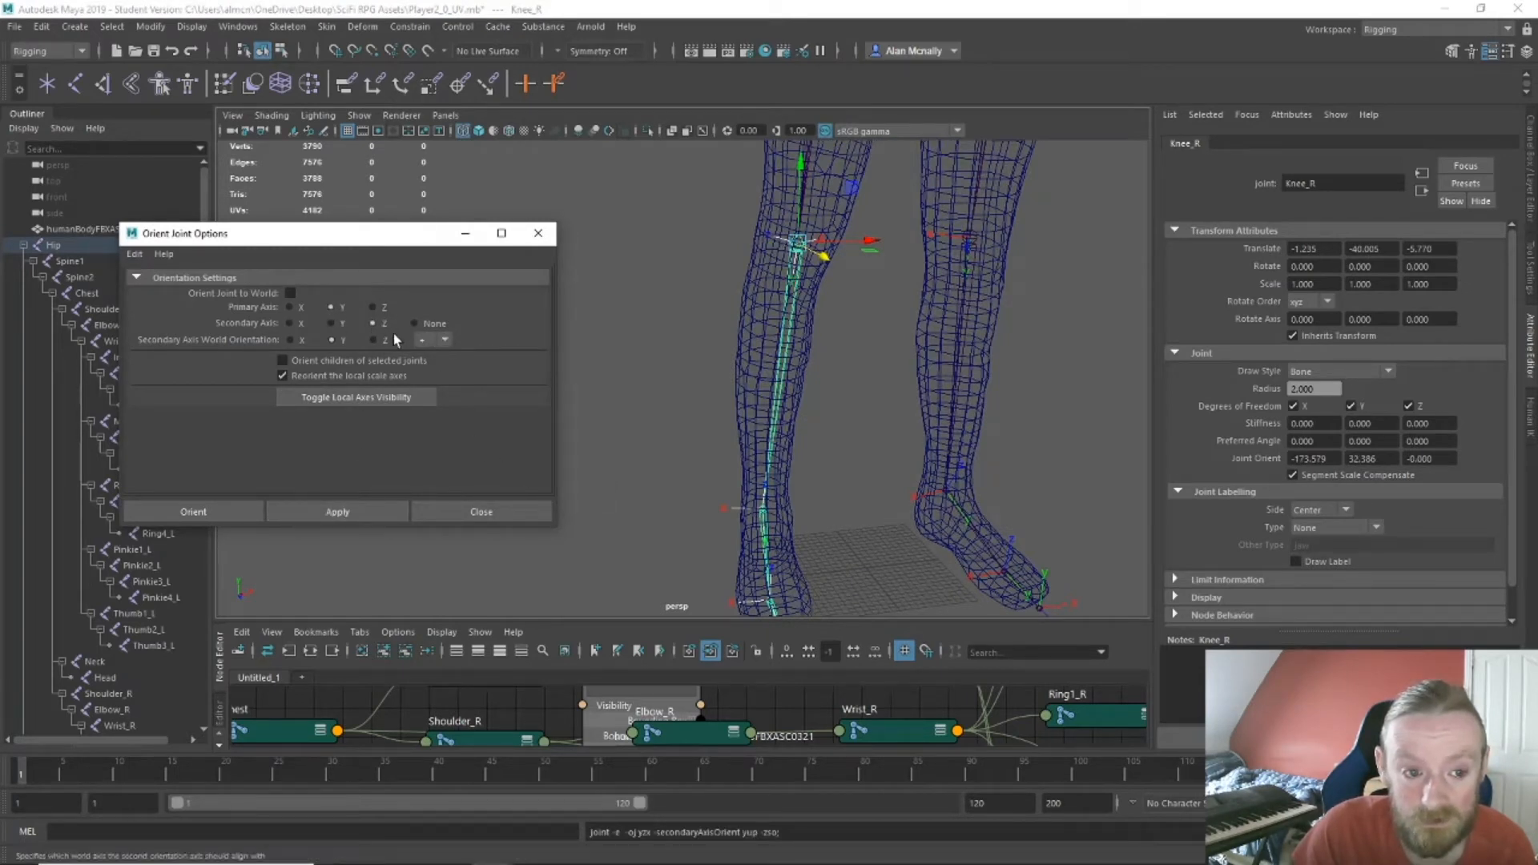
{"action": "left_click", "coordinate": [363, 513]}
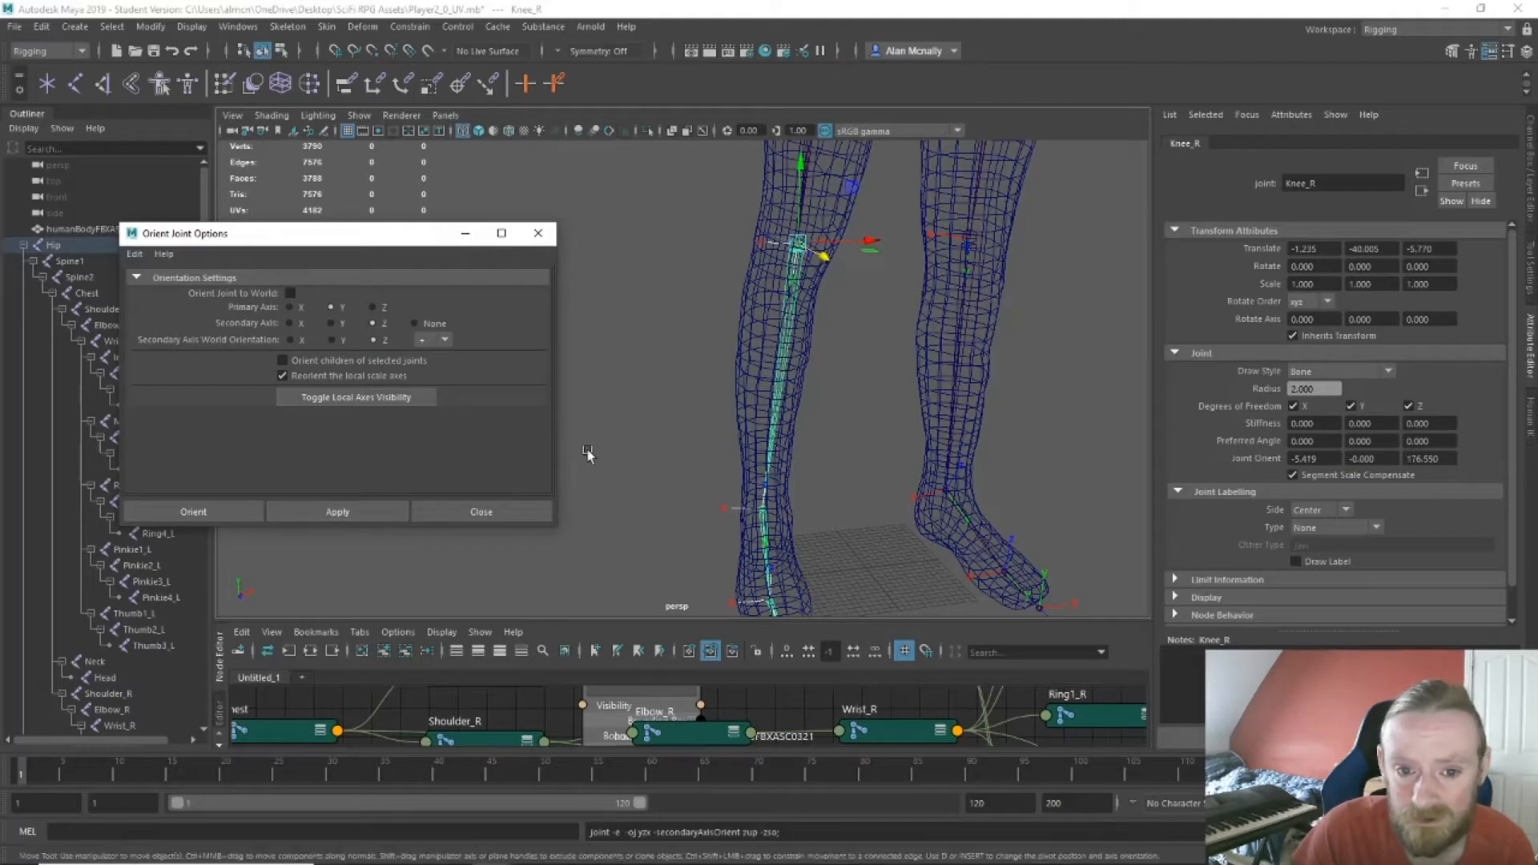
{"action": "left_click_drag", "start_coordinate": [587, 449], "coordinate": [485, 389], "text": "alt"}
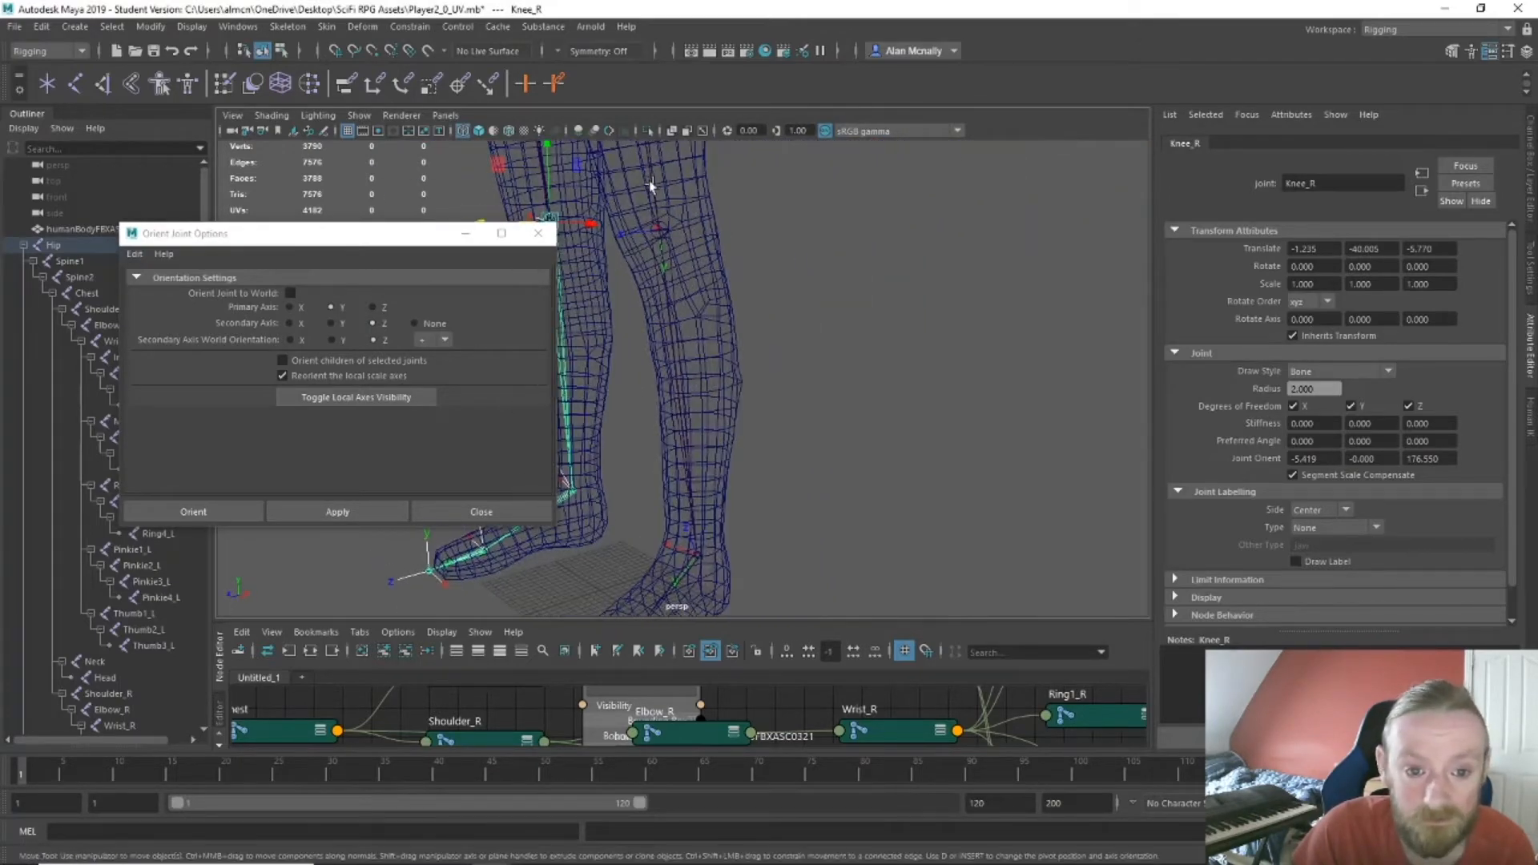
{"action": "left_click", "coordinate": [656, 231]}
{"action": "left_click", "coordinate": [371, 507]}
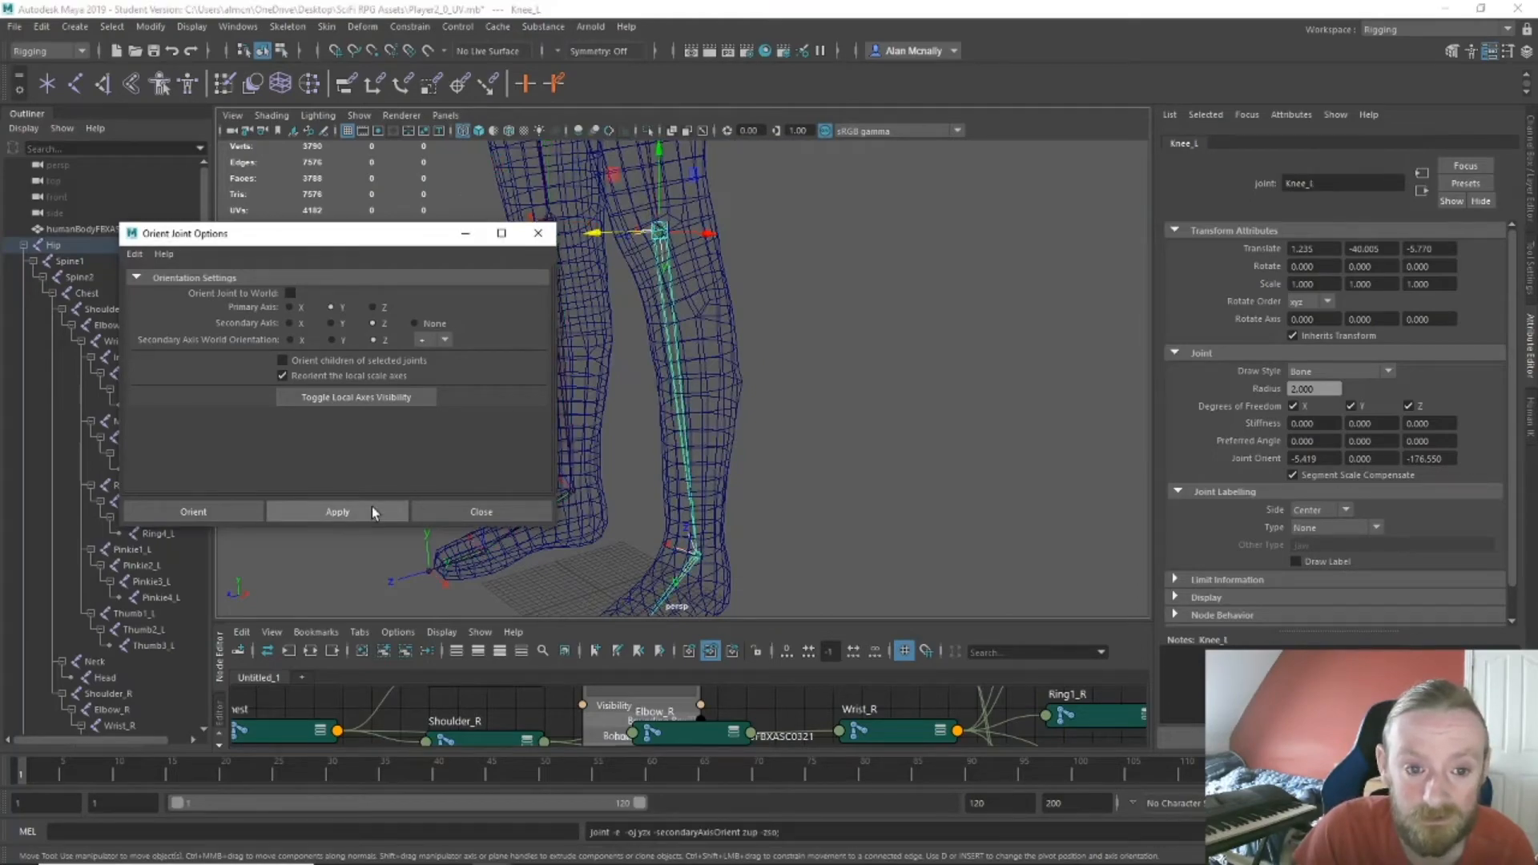
{"action": "left_click_drag", "start_coordinate": [742, 404], "coordinate": [930, 458], "text": "alt"}
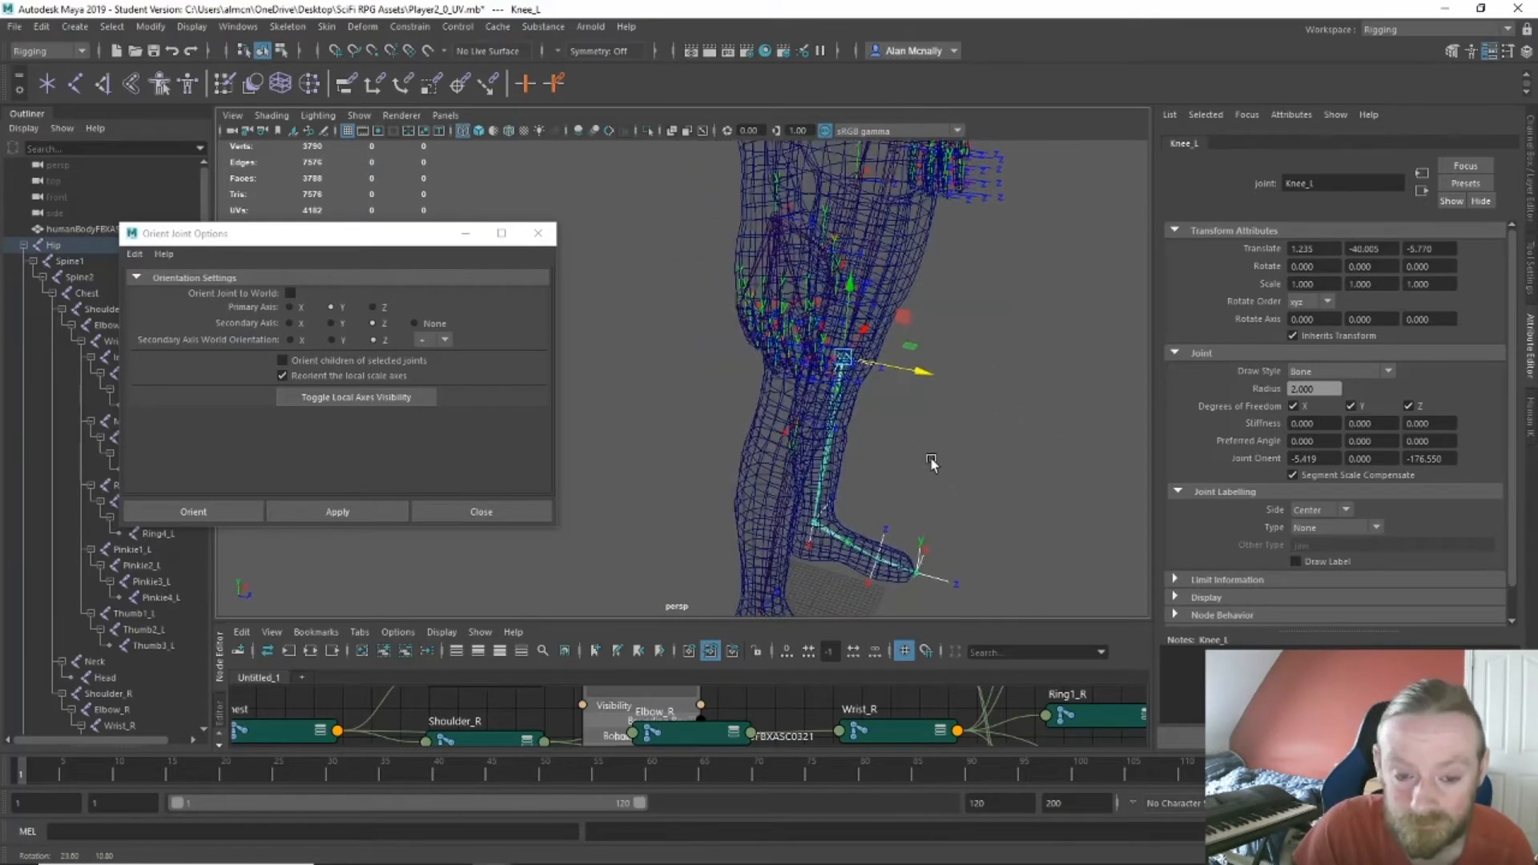
Orient the Elbow_R joint with primary axis Y, secondary axis Z and positive Z world orientation, and clear the selection.
{"action": "scroll", "coordinate": [935, 409], "scroll_direction": "up", "scroll_amount": 1}
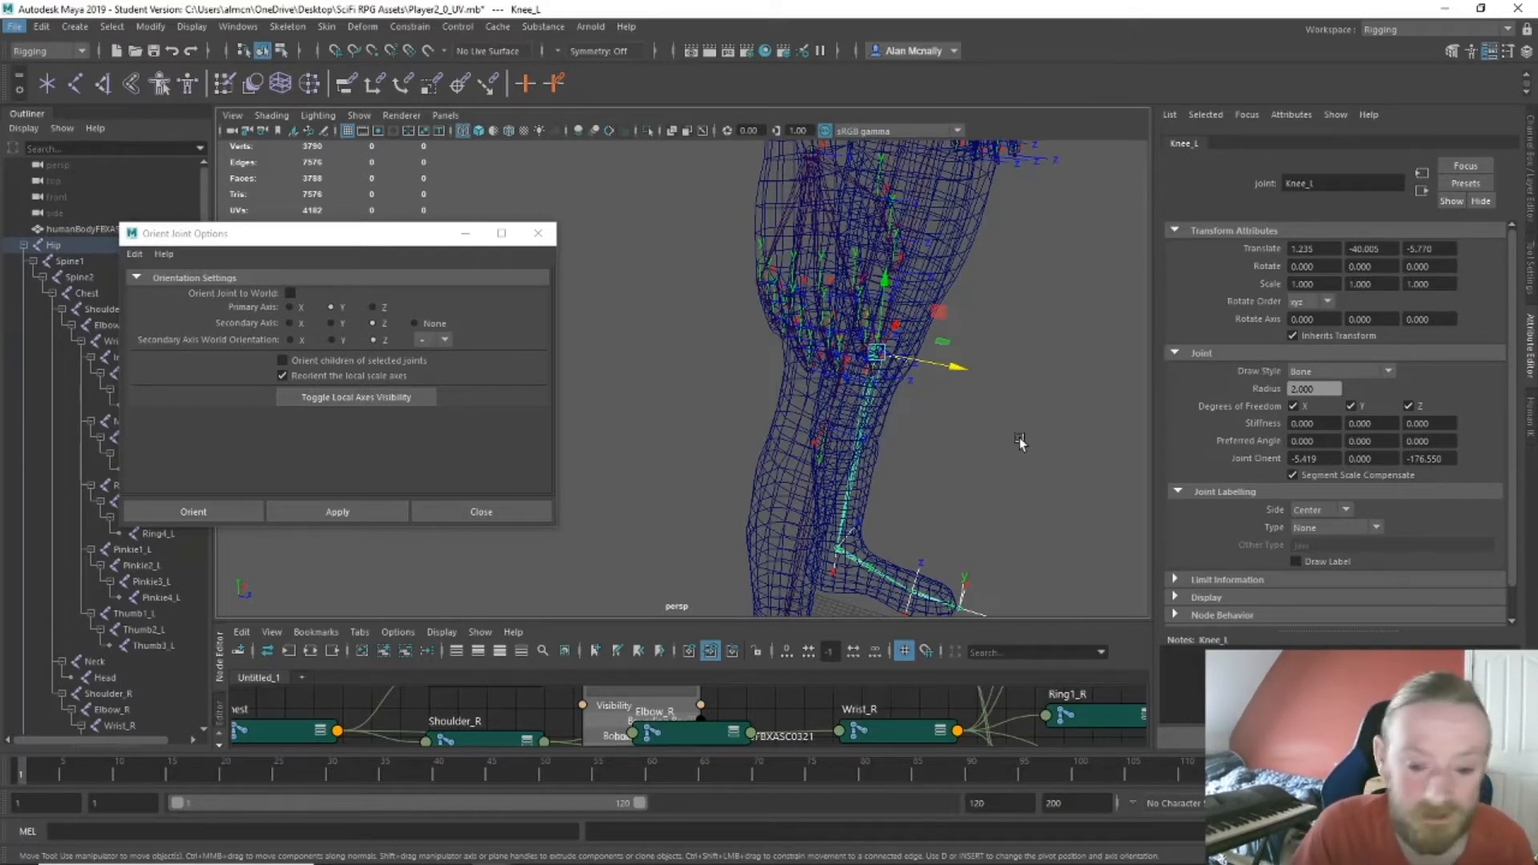
{"action": "left_click_drag", "start_coordinate": [1019, 438], "coordinate": [928, 372], "text": "alt"}
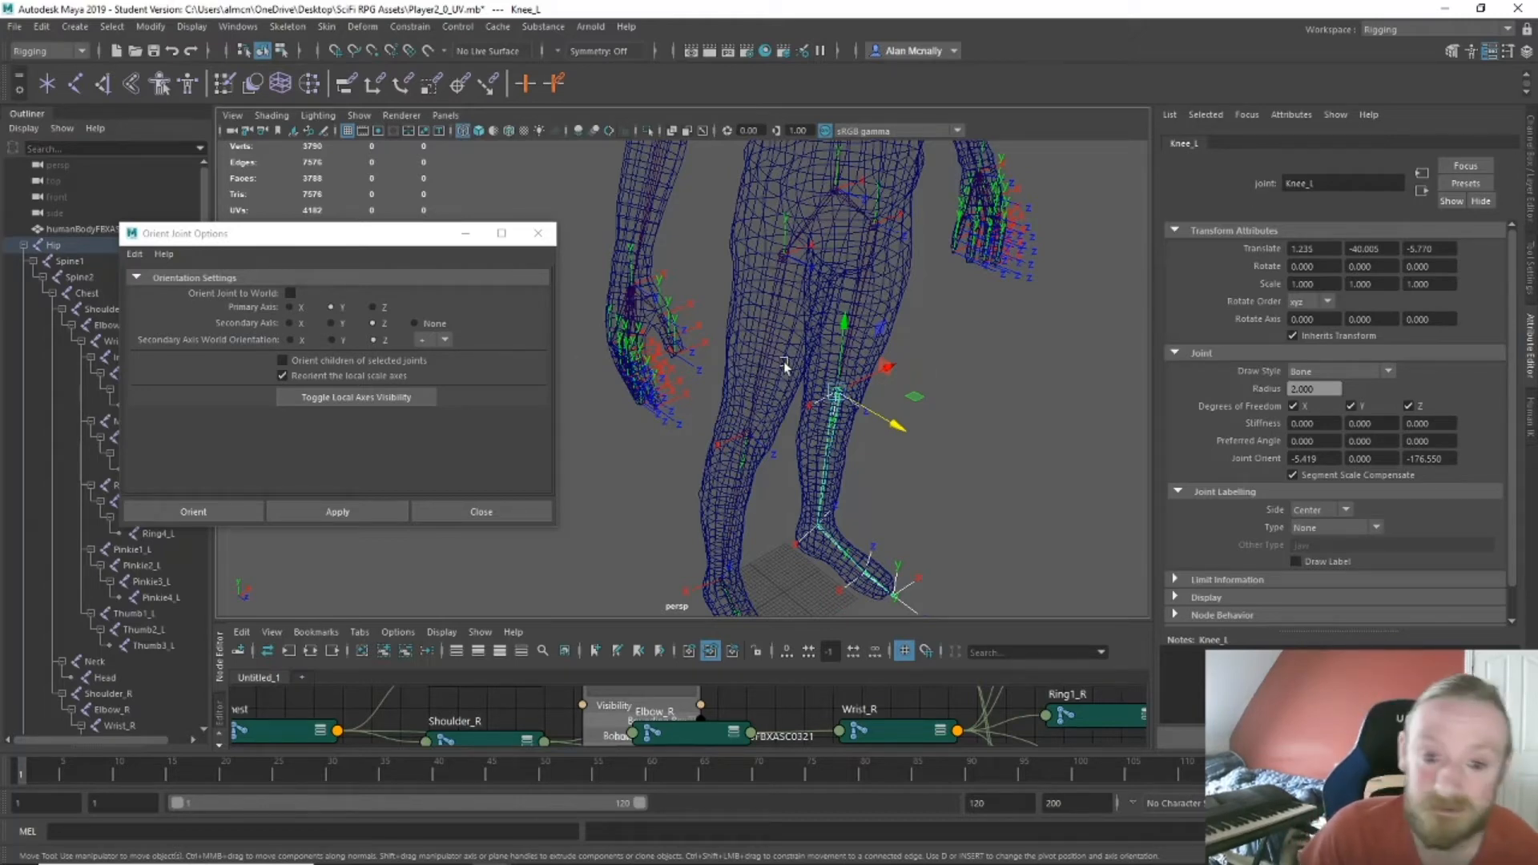
{"action": "scroll", "coordinate": [784, 362], "scroll_direction": "up", "scroll_amount": 2}
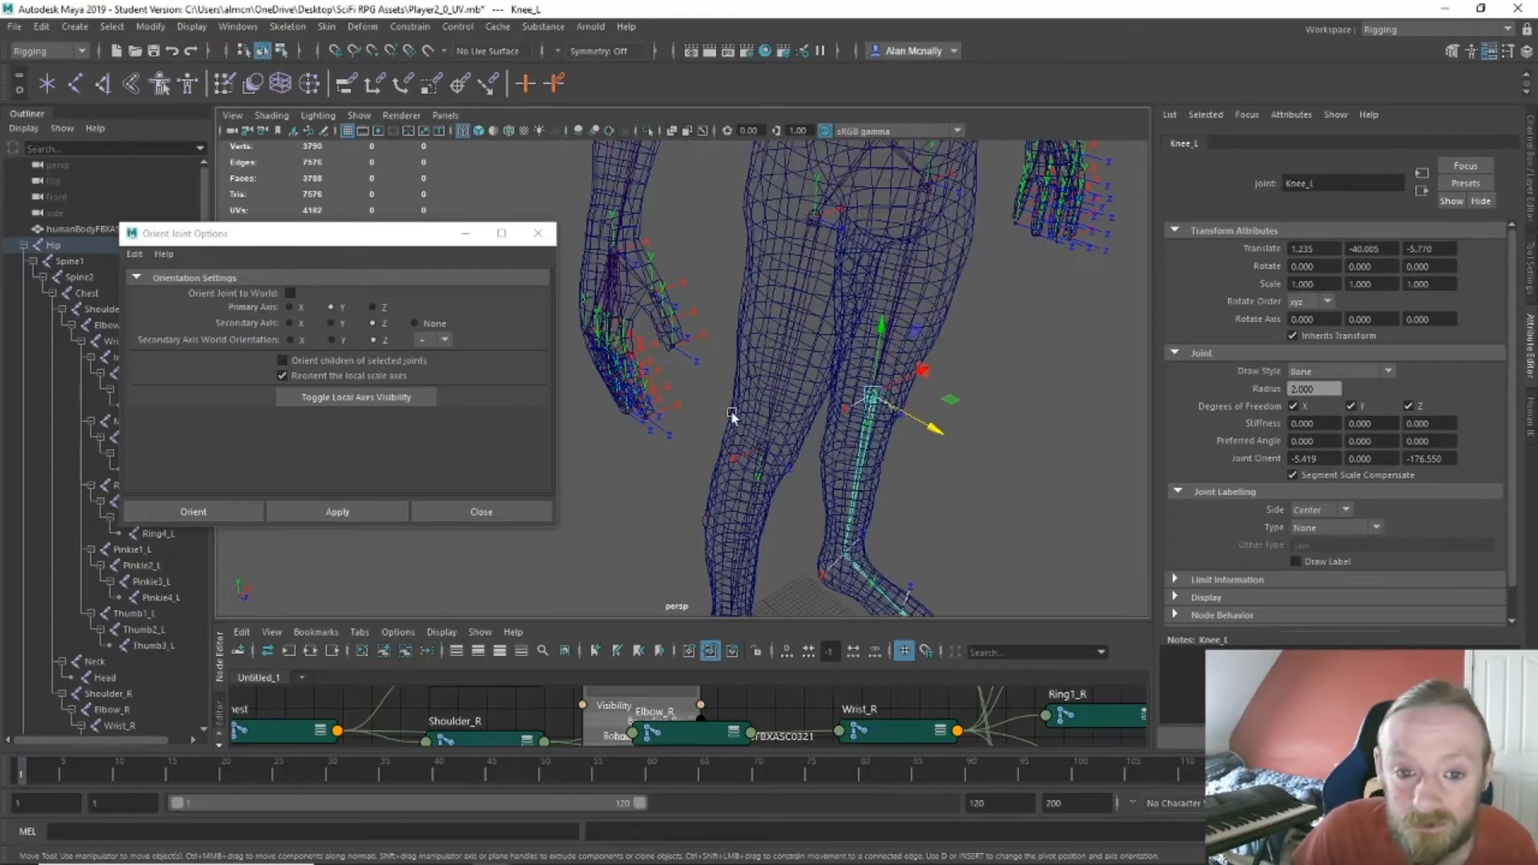
{"action": "mouse_move", "coordinate": [731, 413]}
{"action": "left_mouse_down", "text": "alt"}
{"action": "mouse_move", "coordinate": [800, 406]}
{"action": "mouse_move", "coordinate": [743, 416]}
{"action": "mouse_move", "coordinate": [733, 396]}
{"action": "left_mouse_up", "text": "alt"}
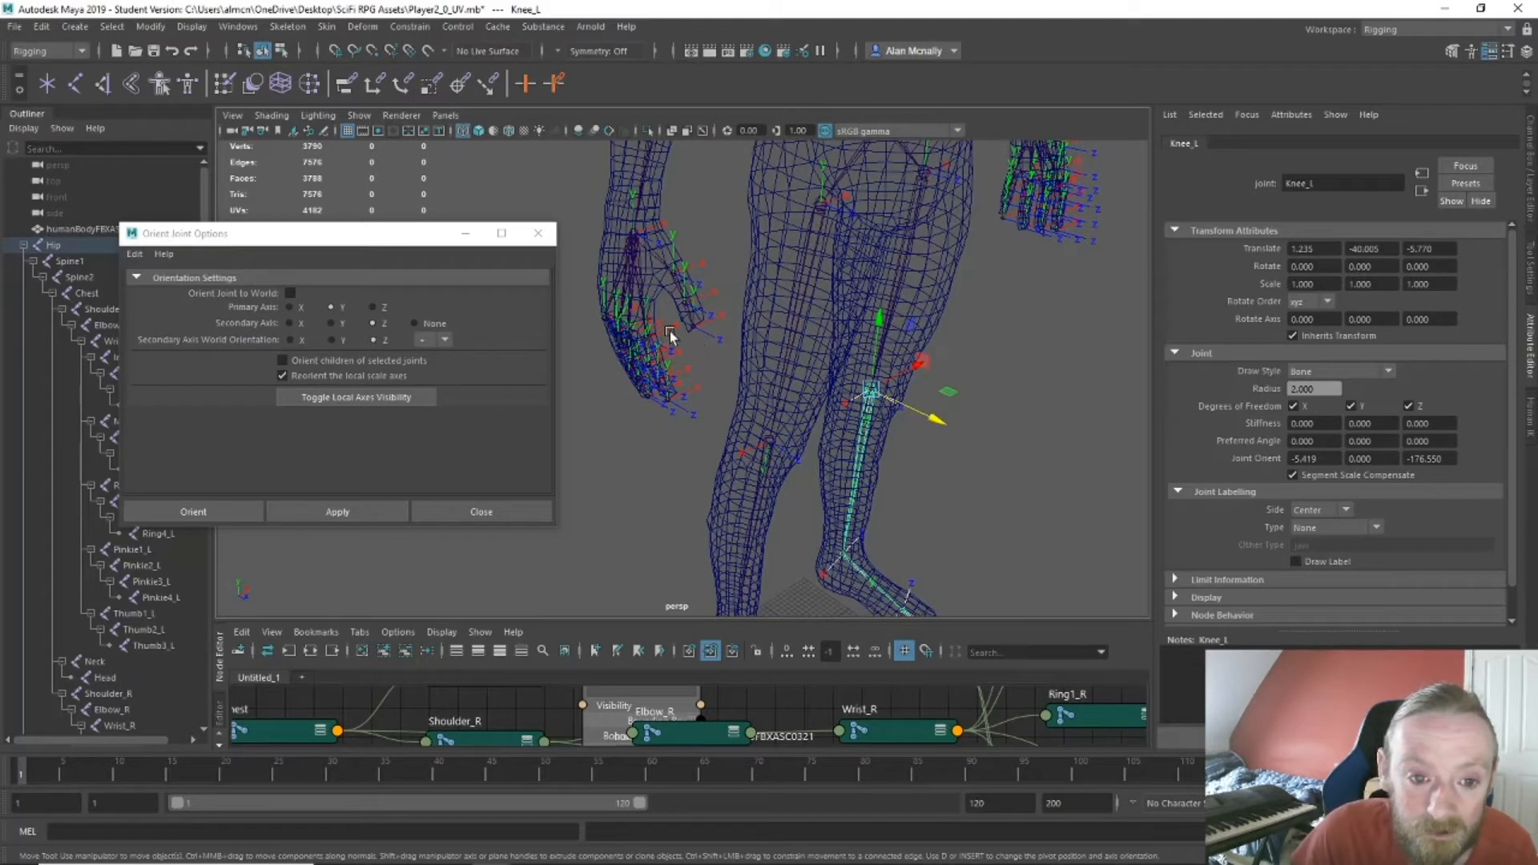
{"action": "left_click_drag", "start_coordinate": [576, 214], "coordinate": [719, 457]}
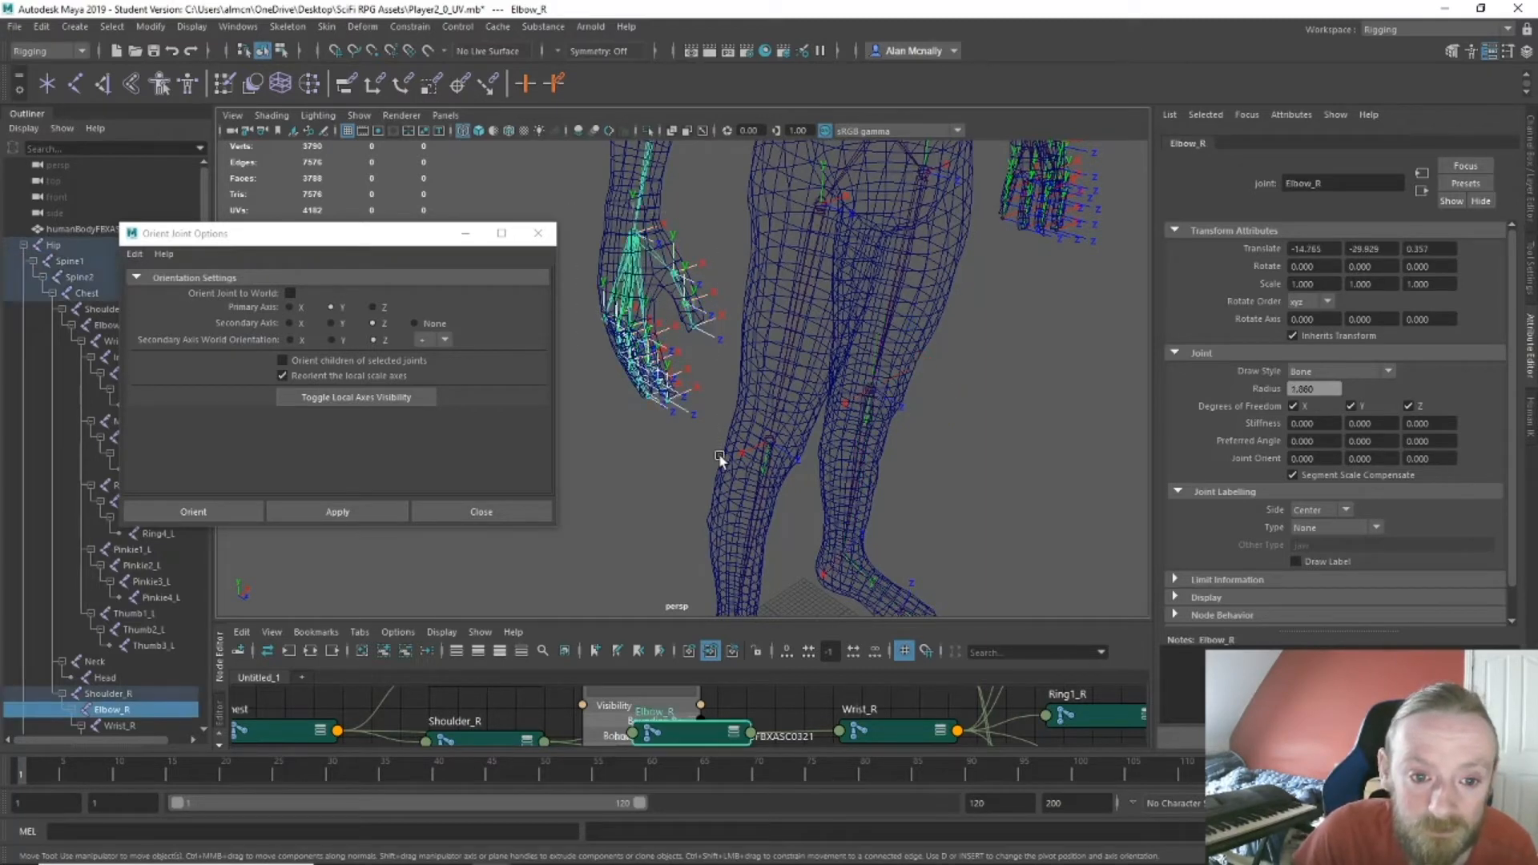
{"action": "left_click", "coordinate": [353, 511]}
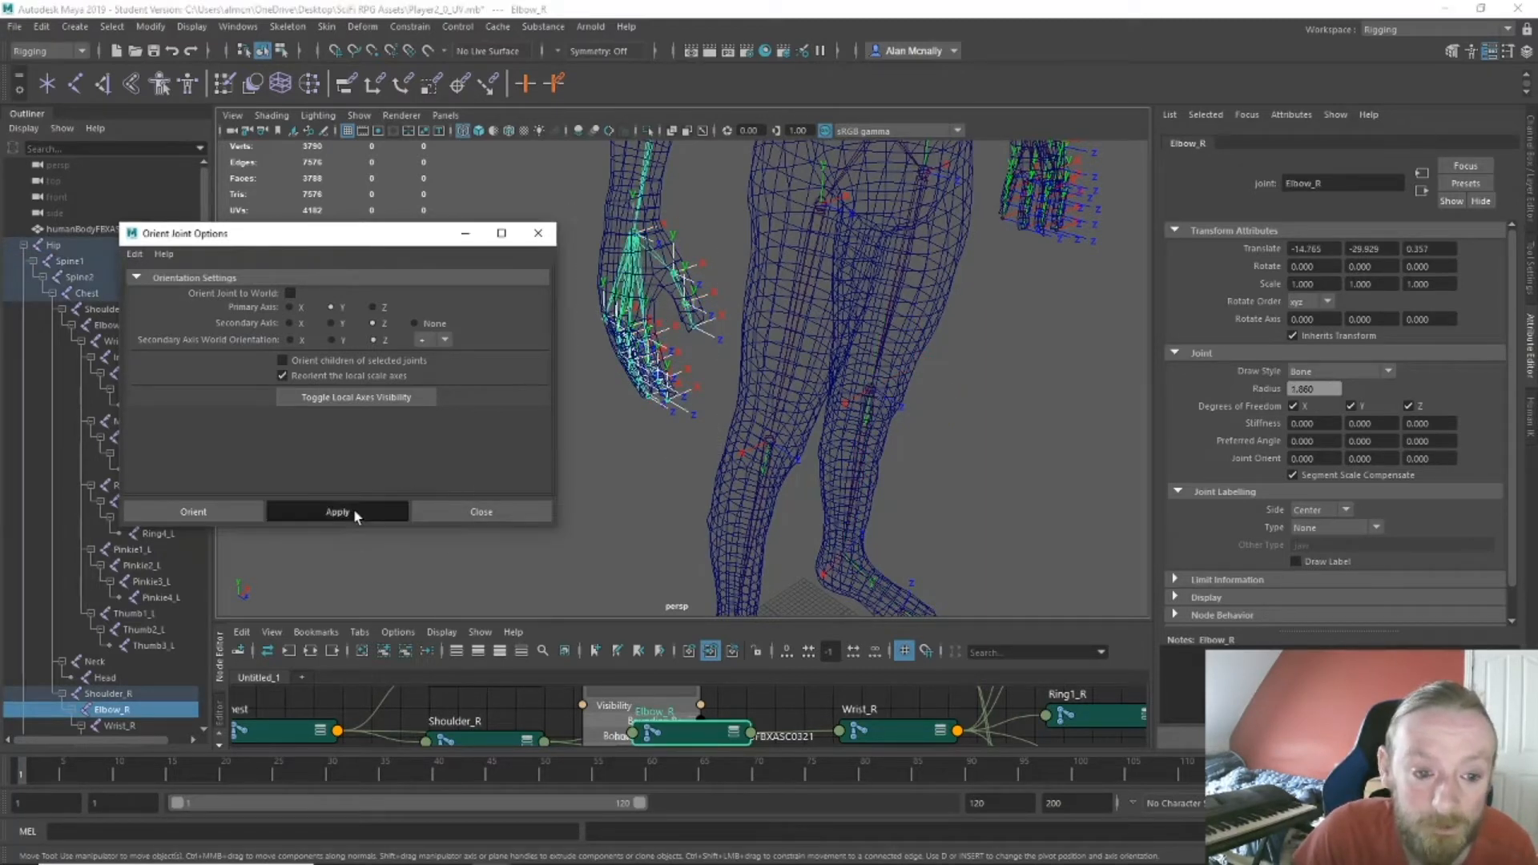
{"action": "left_click", "coordinate": [630, 499]}
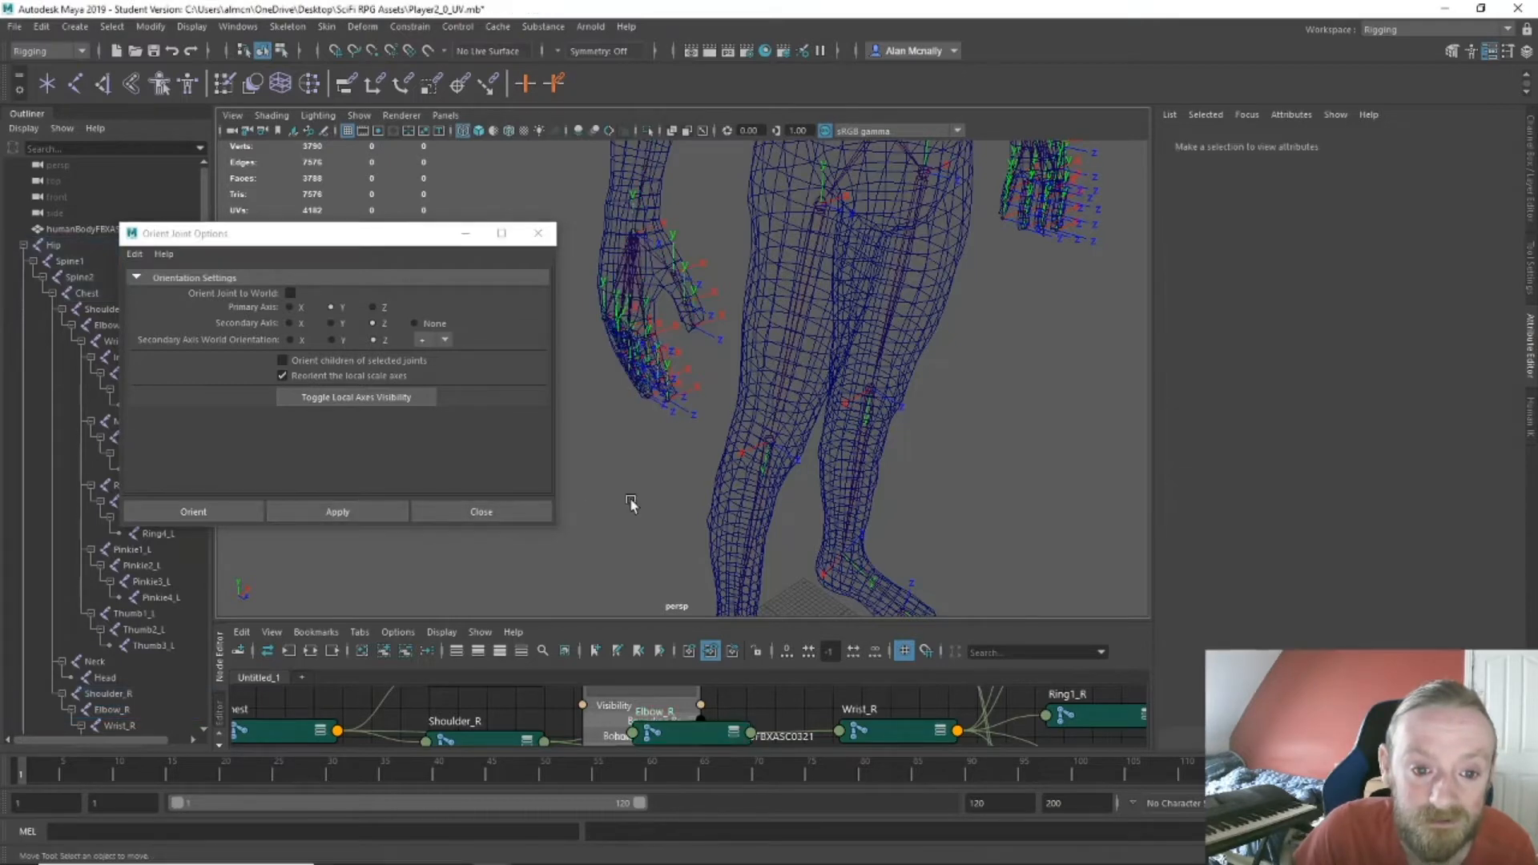
Orient the Thumb3_R, Thumb2_R and Thumb1_R joints with primary axis Y, secondary axis Z and positive Z world orientation.
{"action": "scroll", "coordinate": [688, 346], "scroll_direction": "up", "scroll_amount": 3}
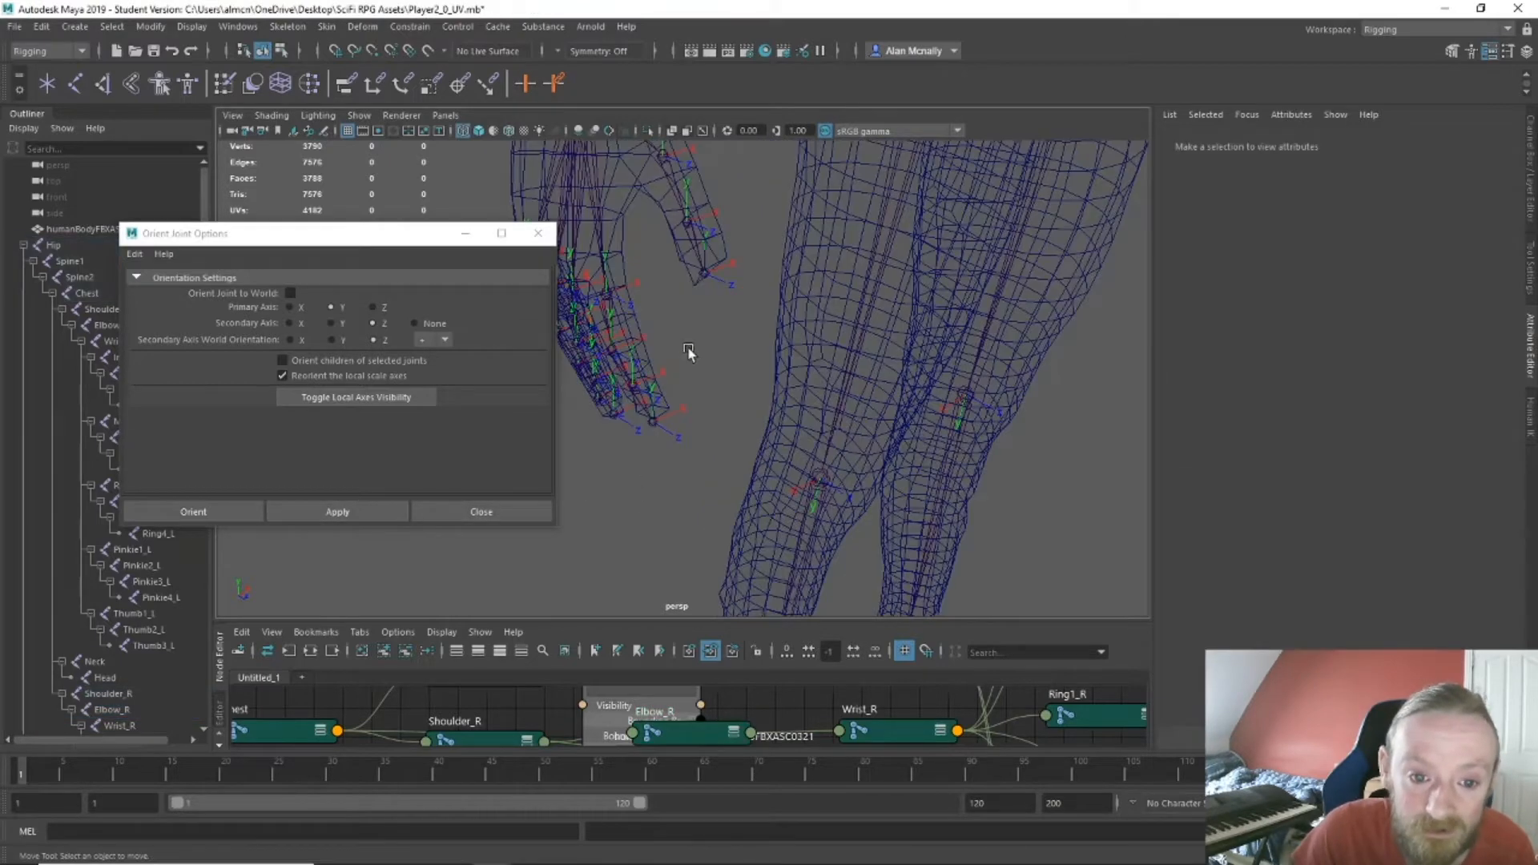
{"action": "left_click", "coordinate": [706, 273]}
{"action": "left_click", "coordinate": [387, 512]}
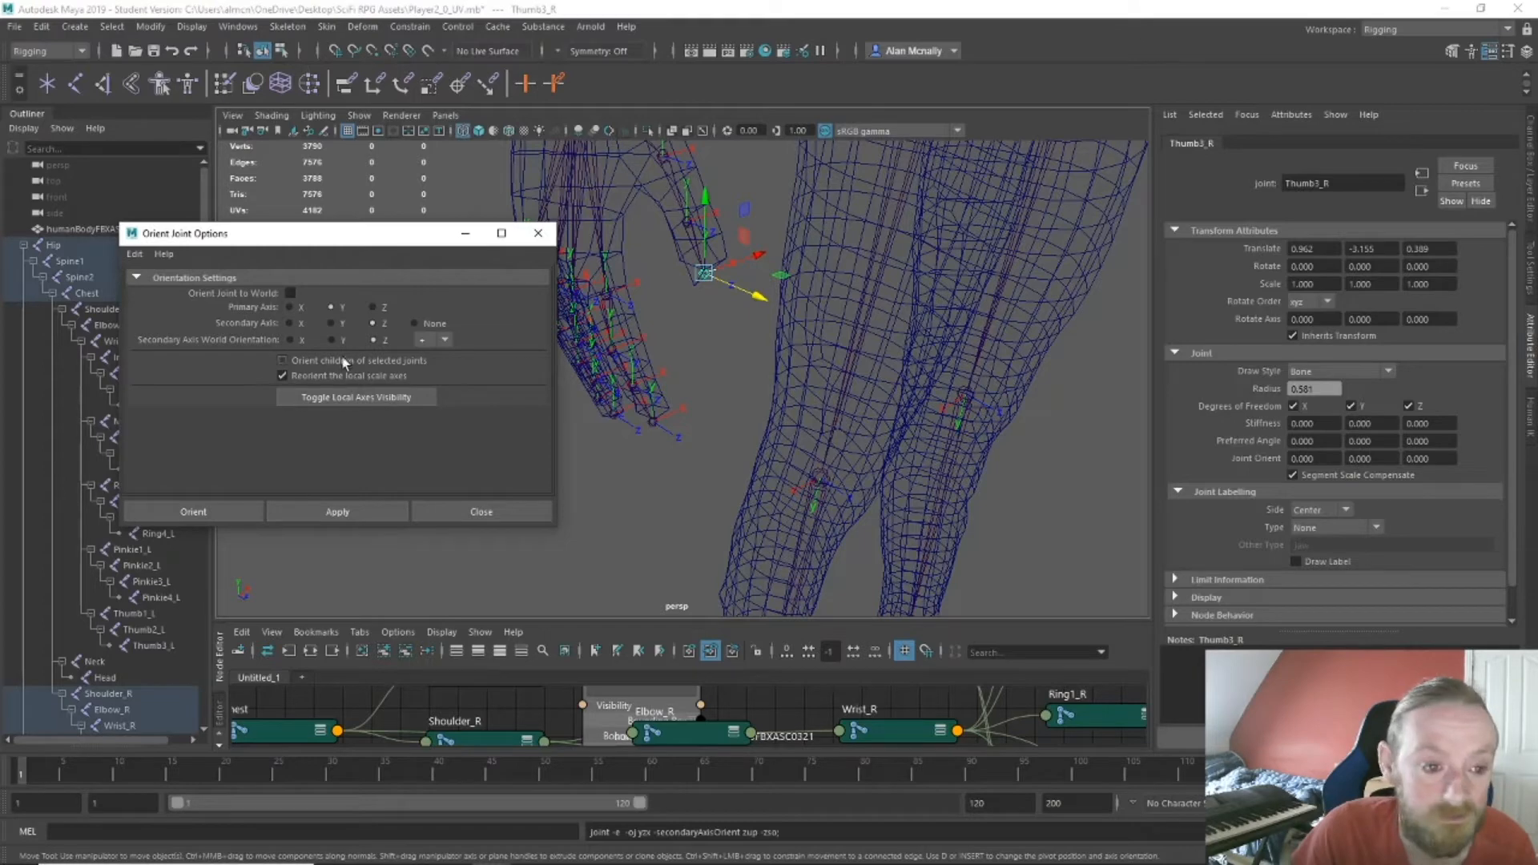
{"action": "mouse_move", "coordinate": [717, 384]}
{"action": "left_mouse_down", "text": "alt"}
{"action": "mouse_move", "coordinate": [758, 388]}
{"action": "mouse_move", "coordinate": [738, 393]}
{"action": "left_mouse_up", "text": "alt"}
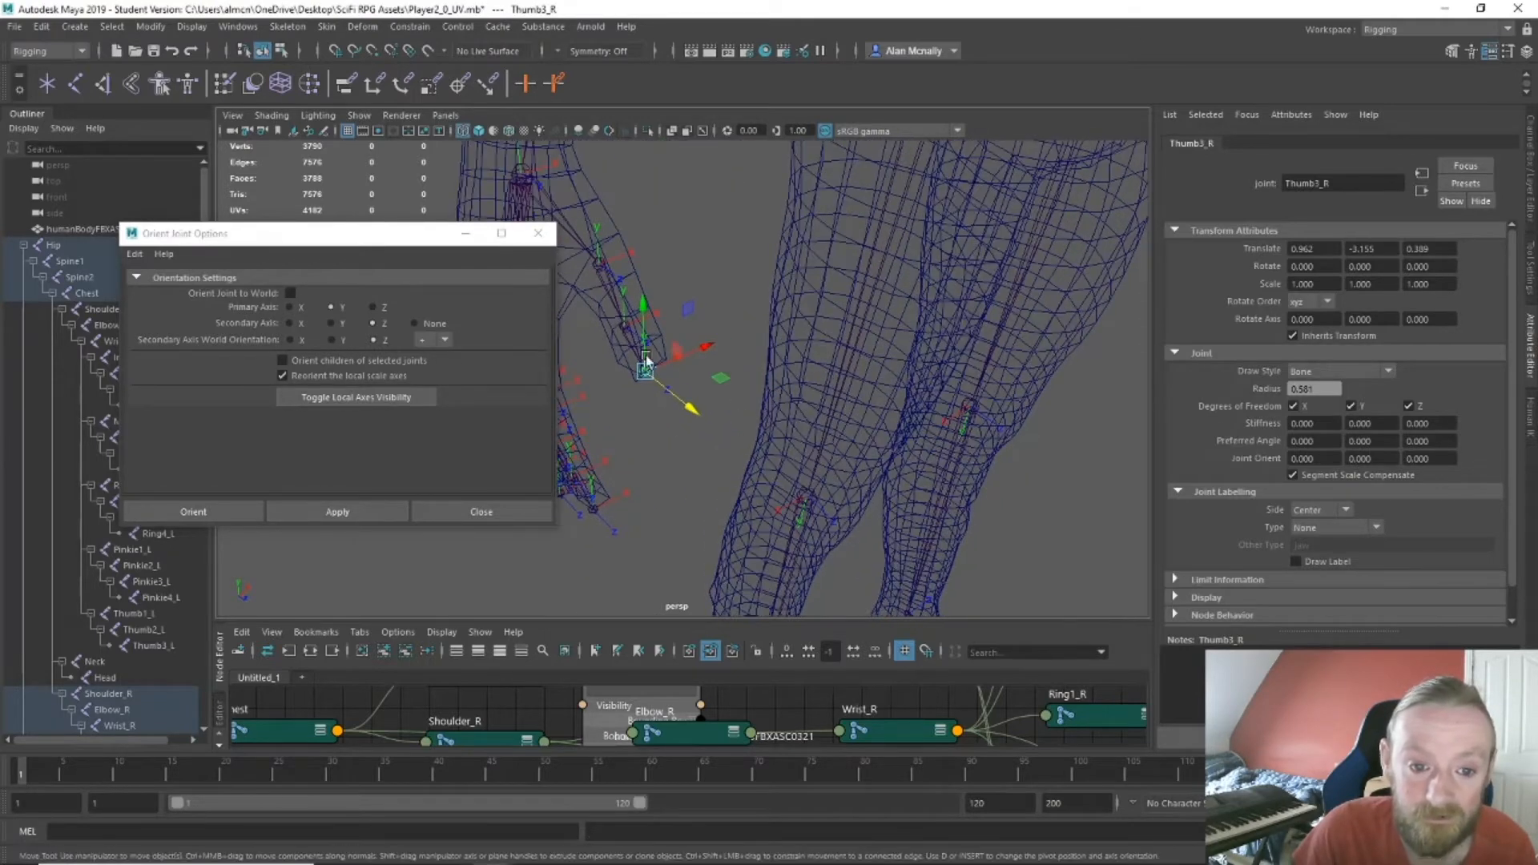
{"action": "left_click", "coordinate": [624, 329]}
{"action": "left_click_drag", "start_coordinate": [624, 399], "coordinate": [650, 450], "text": "alt"}
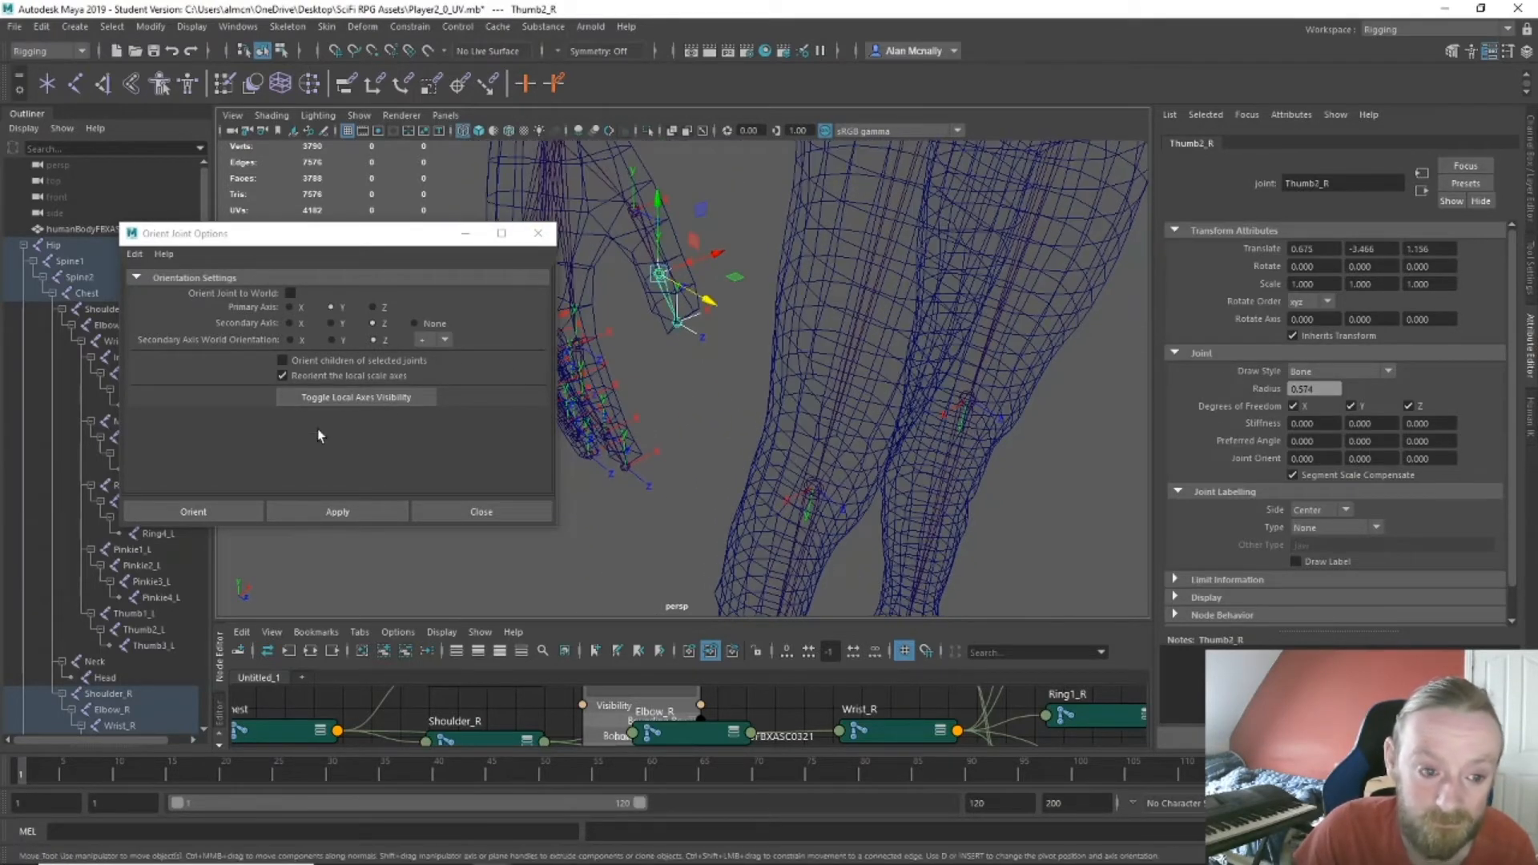
{"action": "left_click", "coordinate": [337, 511]}
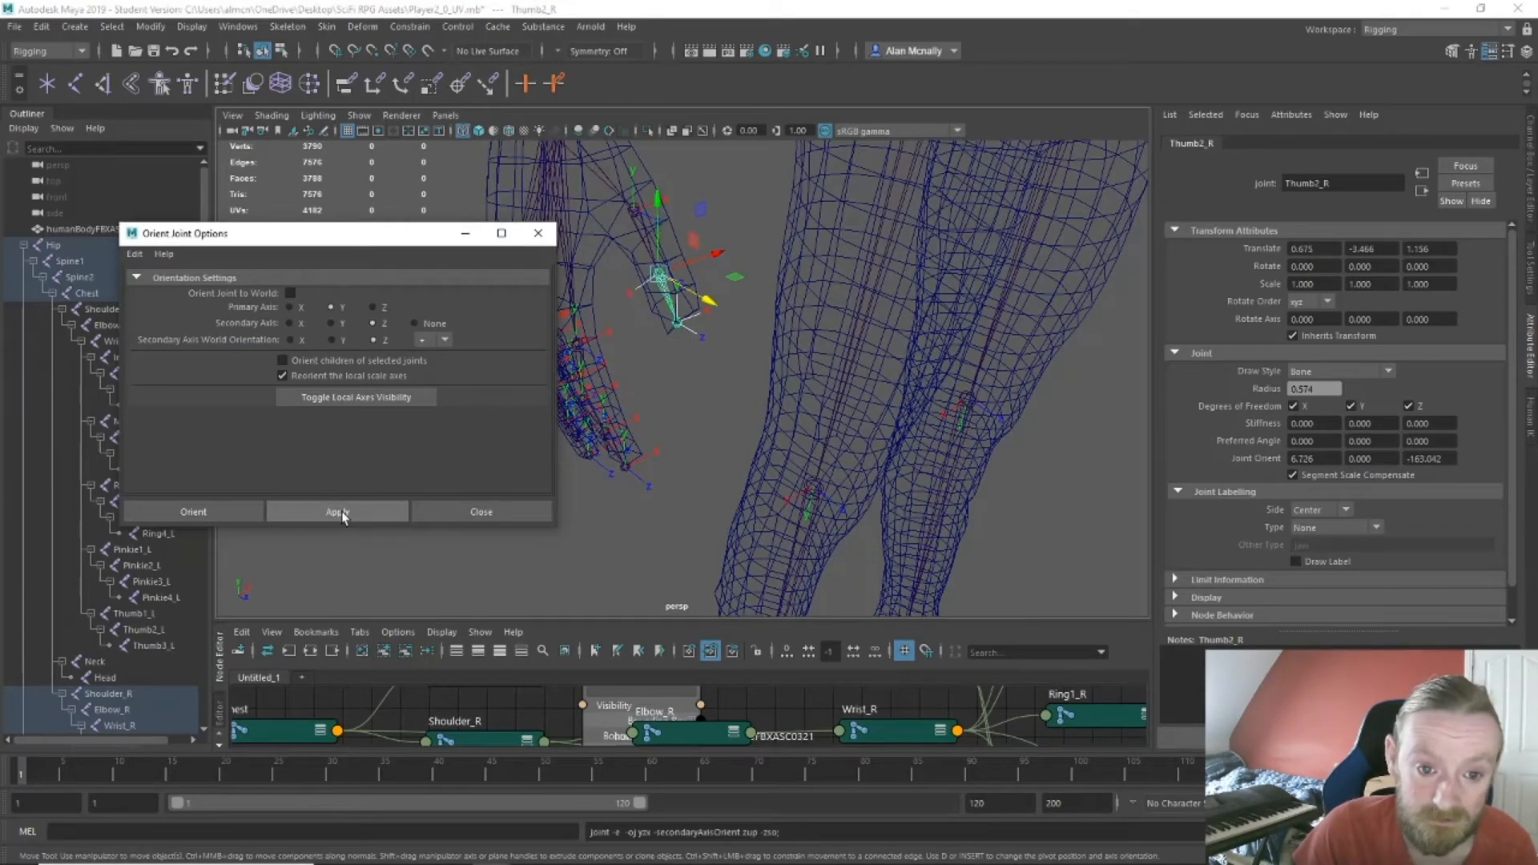
{"action": "left_click_drag", "start_coordinate": [605, 454], "coordinate": [698, 428], "text": "alt"}
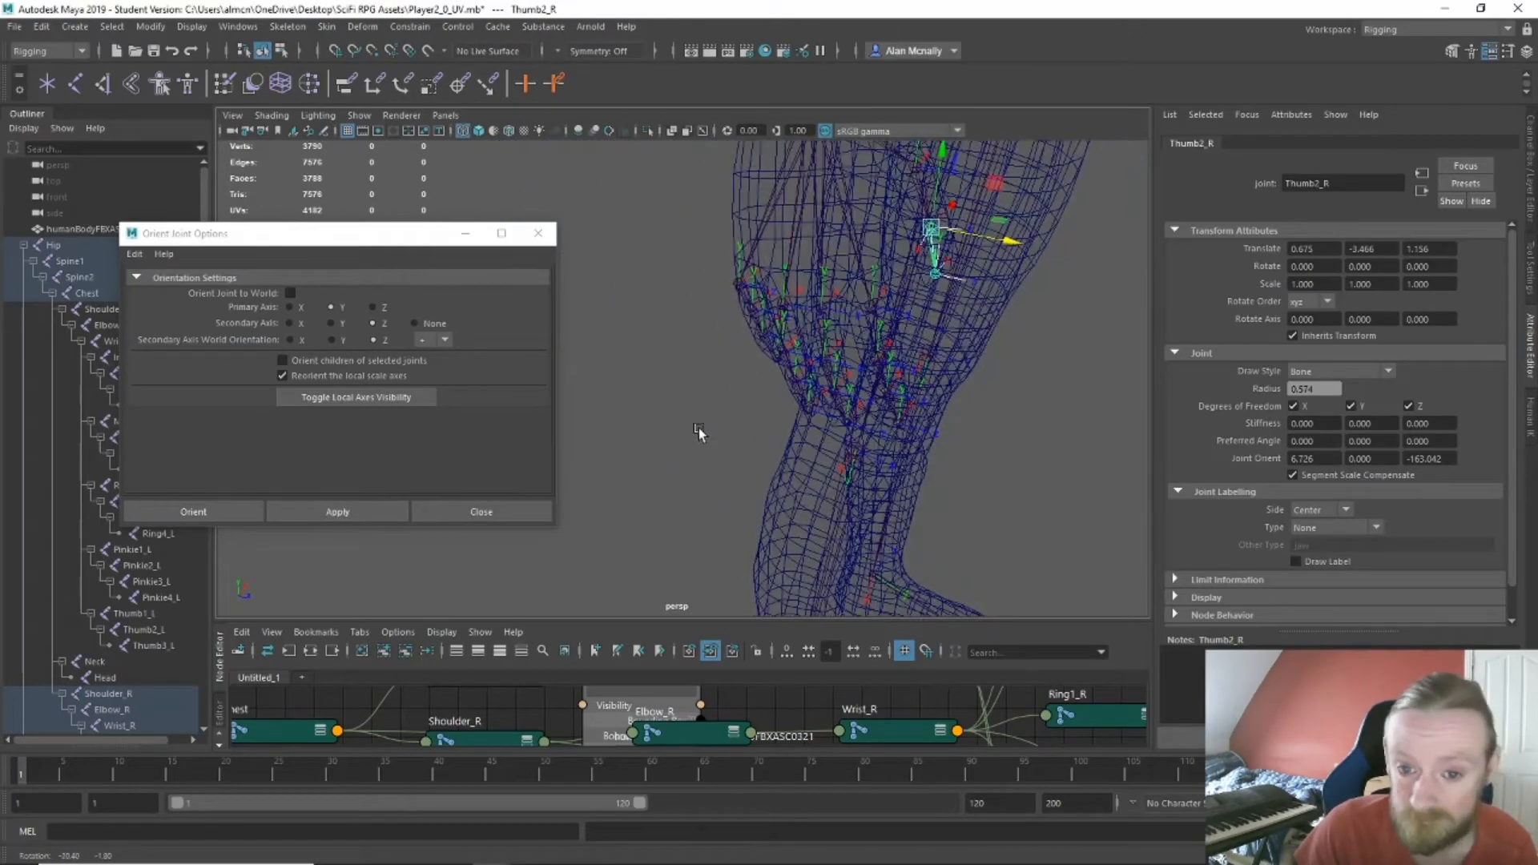
{"action": "left_click_drag", "start_coordinate": [1069, 433], "coordinate": [1057, 495], "text": "alt"}
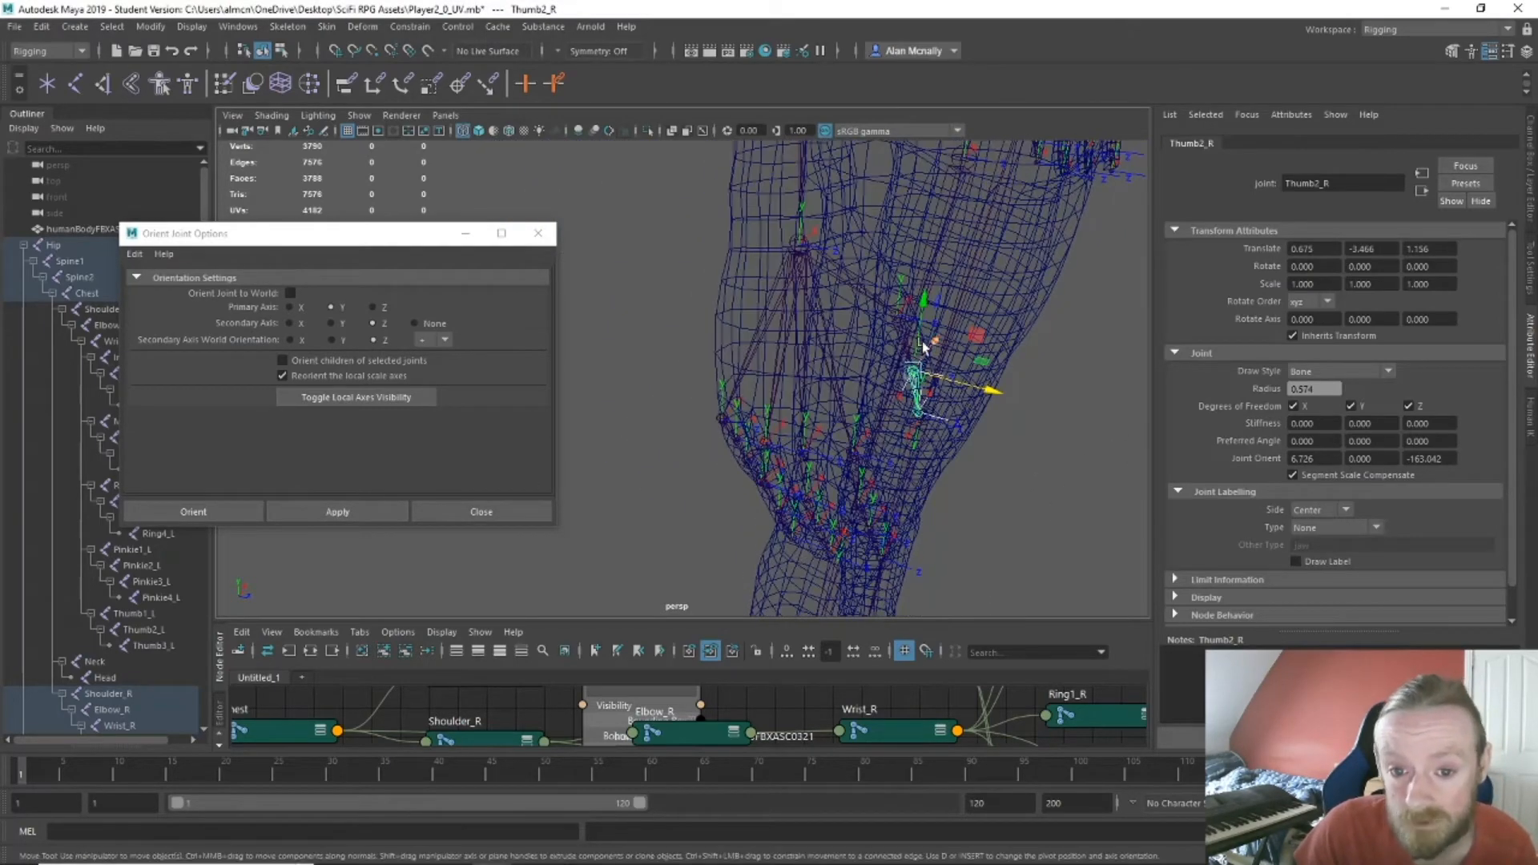
{"action": "left_click", "coordinate": [896, 315]}
{"action": "left_click", "coordinate": [337, 511]}
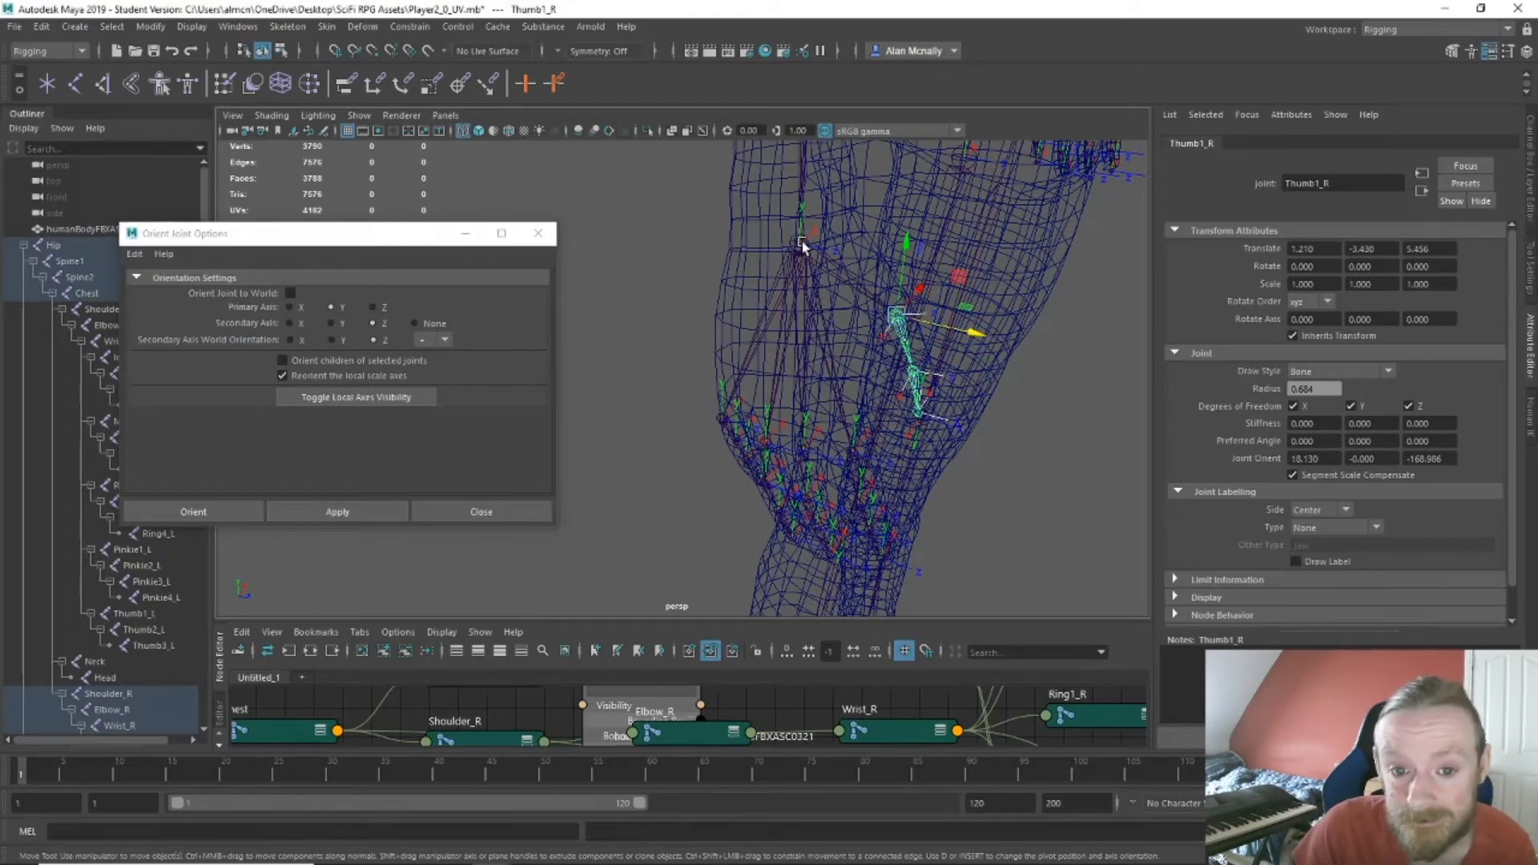
Orient the Wrist_R joint with primary axis Y, secondary axis Z and positive Z world orientation, and inspect its axes.
{"action": "left_click", "coordinate": [802, 242]}
{"action": "left_click", "coordinate": [321, 503]}
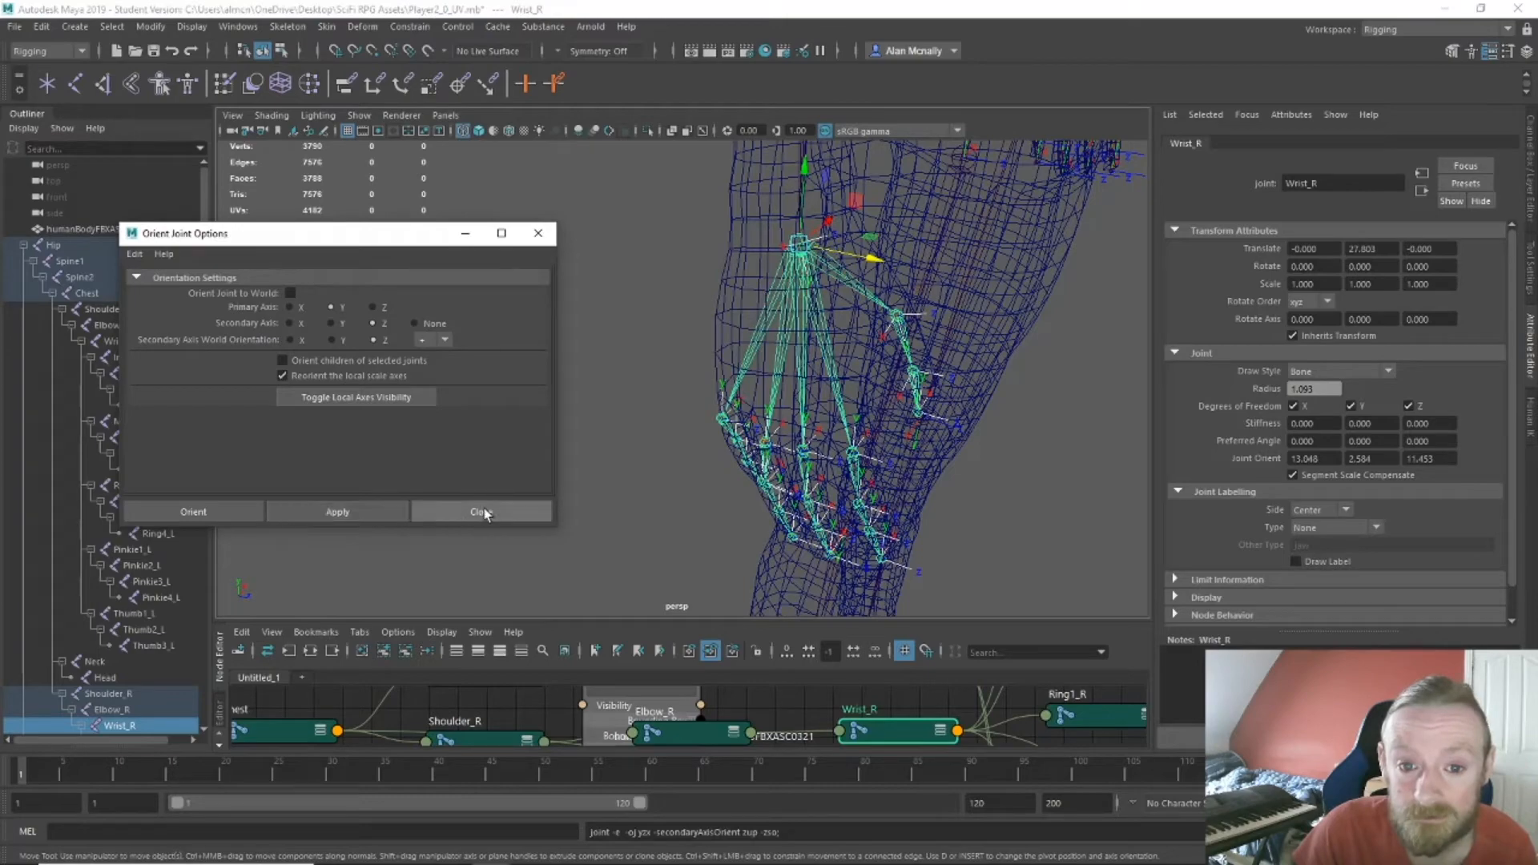
{"action": "left_click_drag", "start_coordinate": [681, 437], "coordinate": [561, 440], "text": "alt"}
{"action": "middle_click_drag", "start_coordinate": [625, 394], "coordinate": [775, 453], "text": "alt"}
{"action": "left_click_drag", "start_coordinate": [775, 454], "coordinate": [868, 477], "text": "alt"}
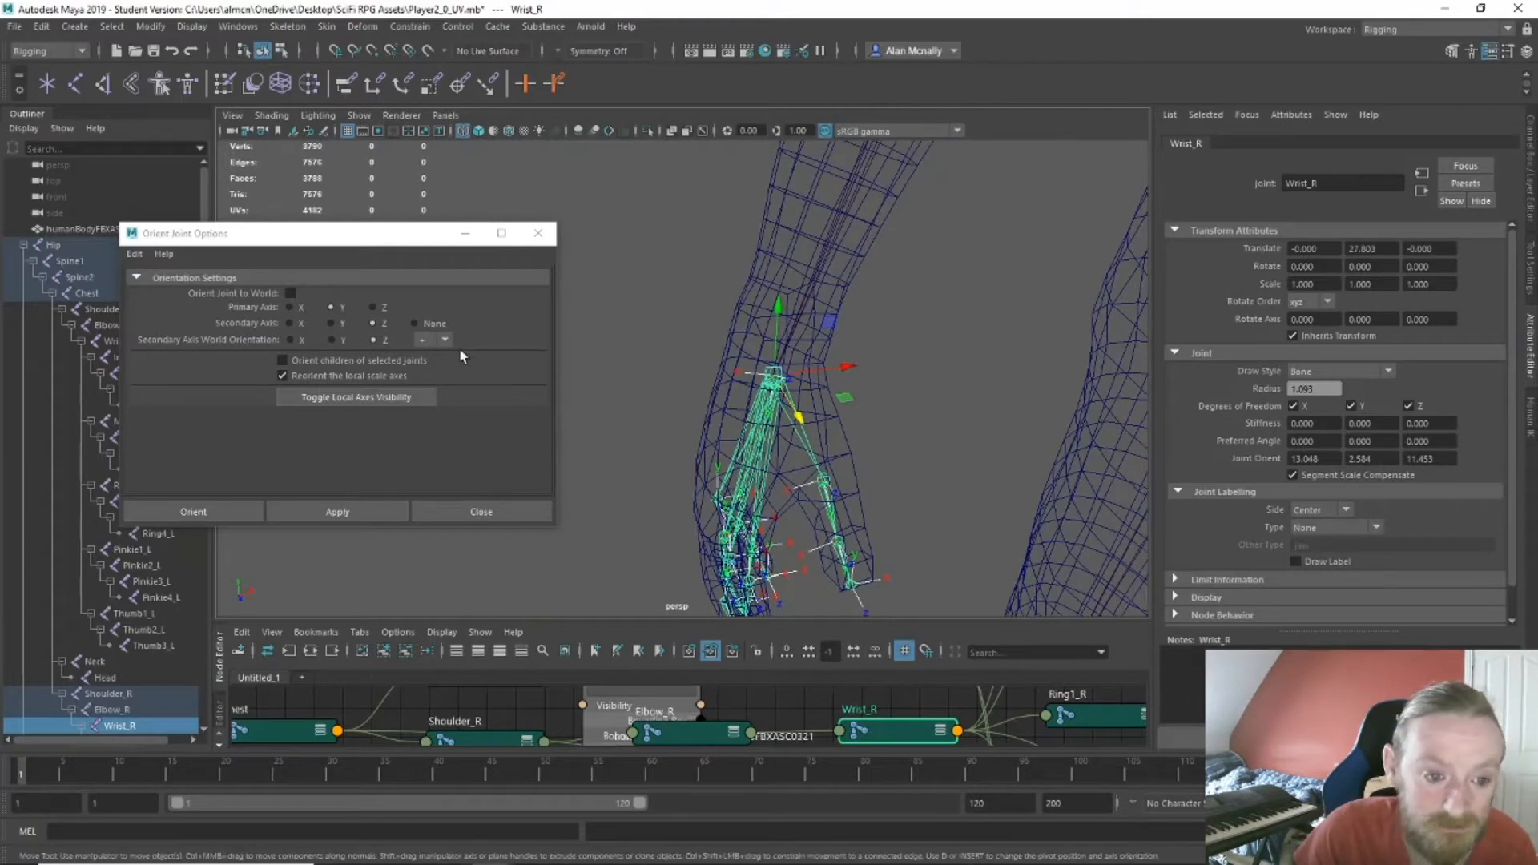
Switch the secondary axis world orientation to negative Z and reorient the Wrist_R joint.
{"action": "left_click", "coordinate": [438, 340]}
{"action": "left_click", "coordinate": [436, 374]}
{"action": "left_click", "coordinate": [364, 505]}
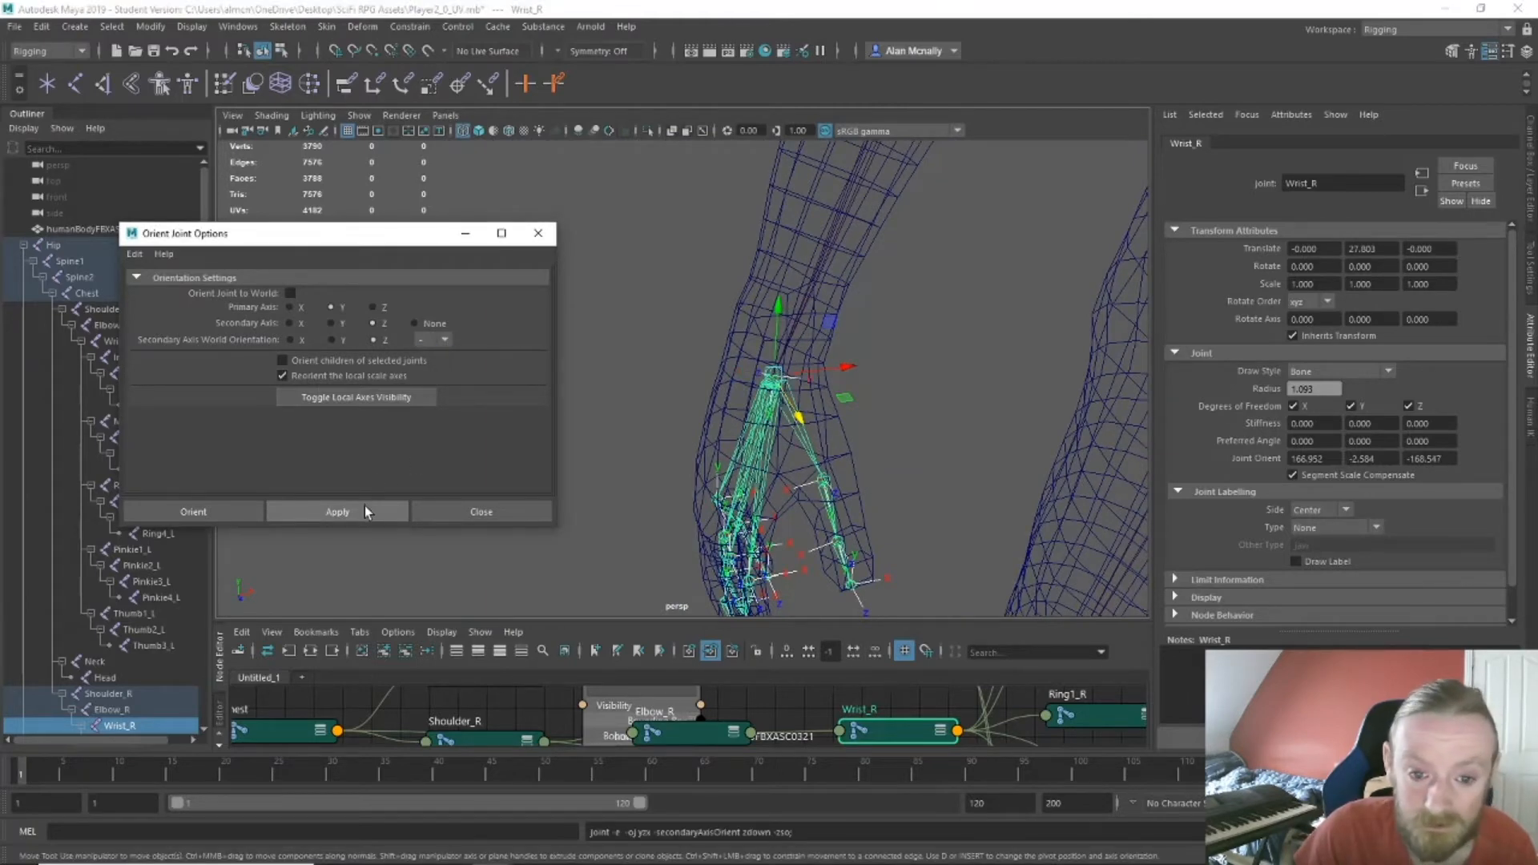
{"action": "mouse_move", "coordinate": [729, 468]}
{"action": "left_mouse_down", "text": "alt"}
{"action": "mouse_move", "coordinate": [771, 481]}
{"action": "mouse_move", "coordinate": [721, 459]}
{"action": "mouse_move", "coordinate": [715, 474]}
{"action": "left_mouse_up", "text": "alt"}
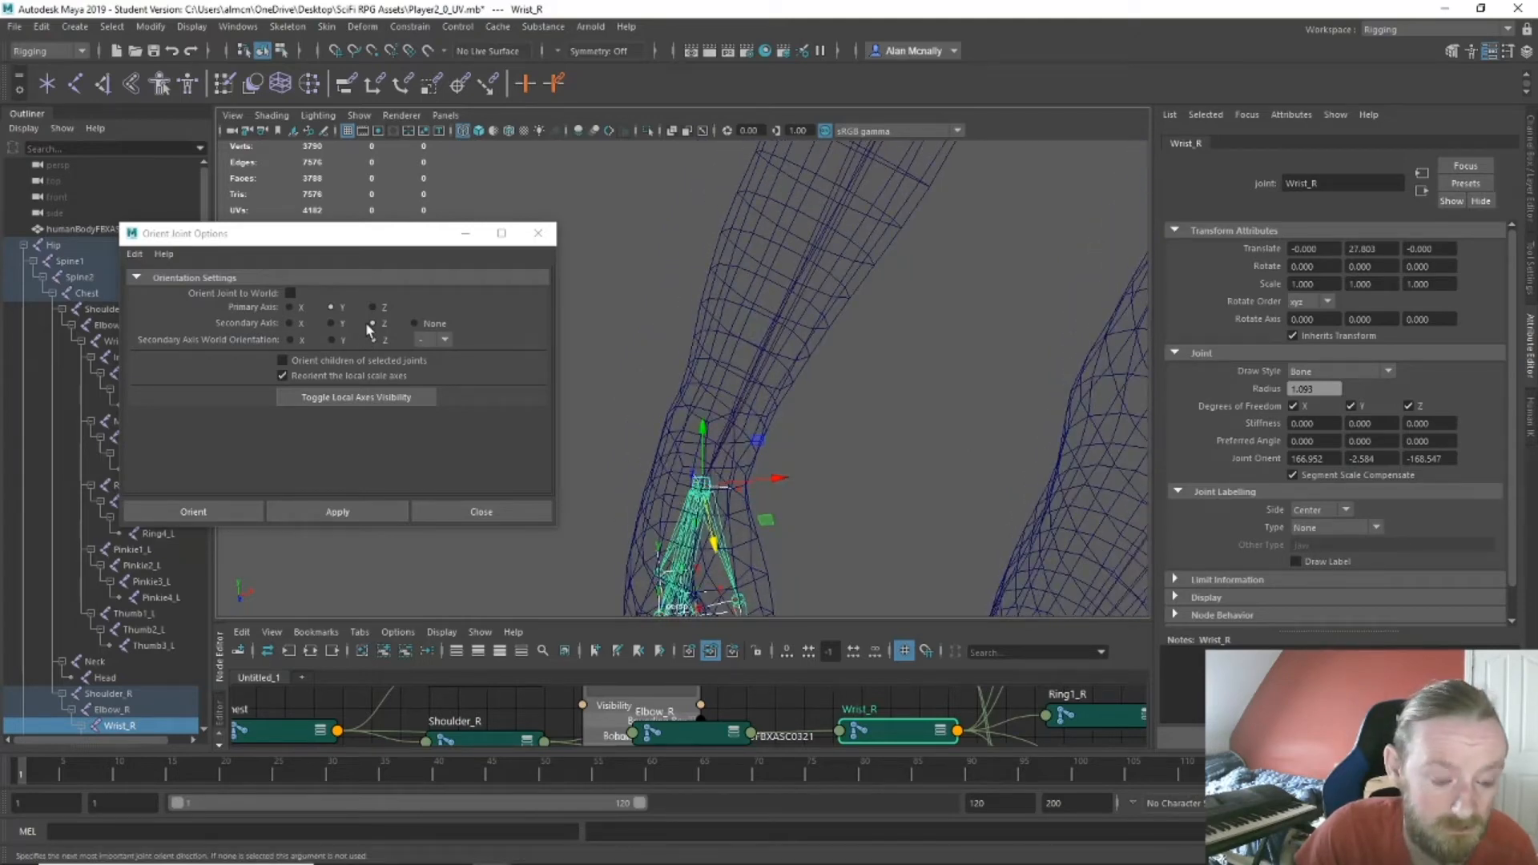
Try orienting the Wrist_R joint with primary axis Z, secondary axis Y and negative Z world orientation.
{"action": "left_click", "coordinate": [333, 323]}
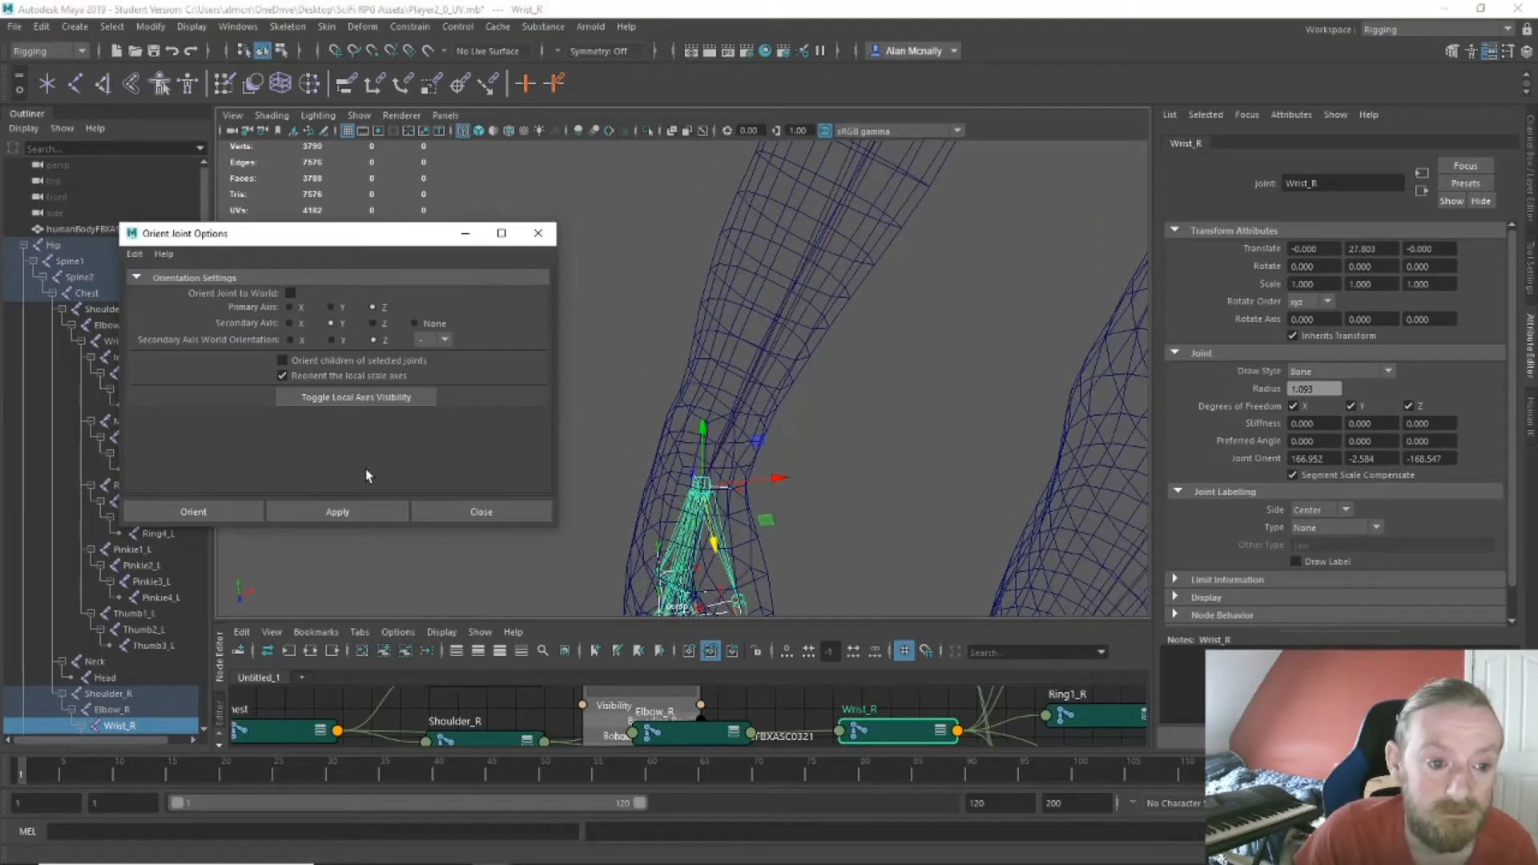
{"action": "left_click", "coordinate": [365, 510]}
{"action": "left_click_drag", "start_coordinate": [561, 529], "coordinate": [573, 511]}
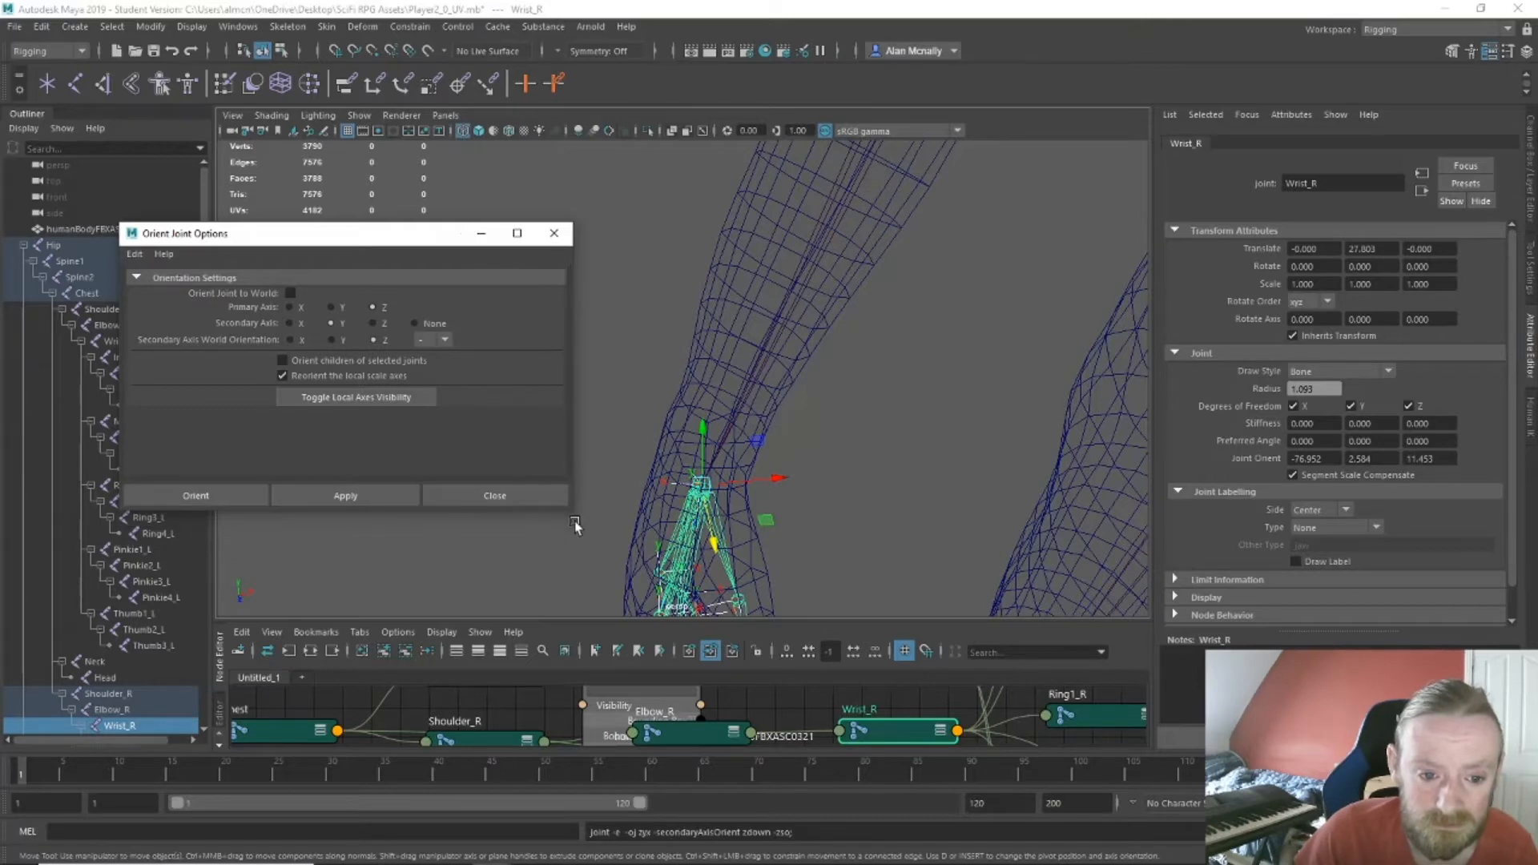
{"action": "mouse_move", "coordinate": [613, 458]}
{"action": "left_mouse_down", "text": "alt"}
{"action": "mouse_move", "coordinate": [633, 456]}
{"action": "mouse_move", "coordinate": [602, 436]}
{"action": "mouse_move", "coordinate": [617, 434]}
{"action": "left_mouse_up", "text": "alt"}
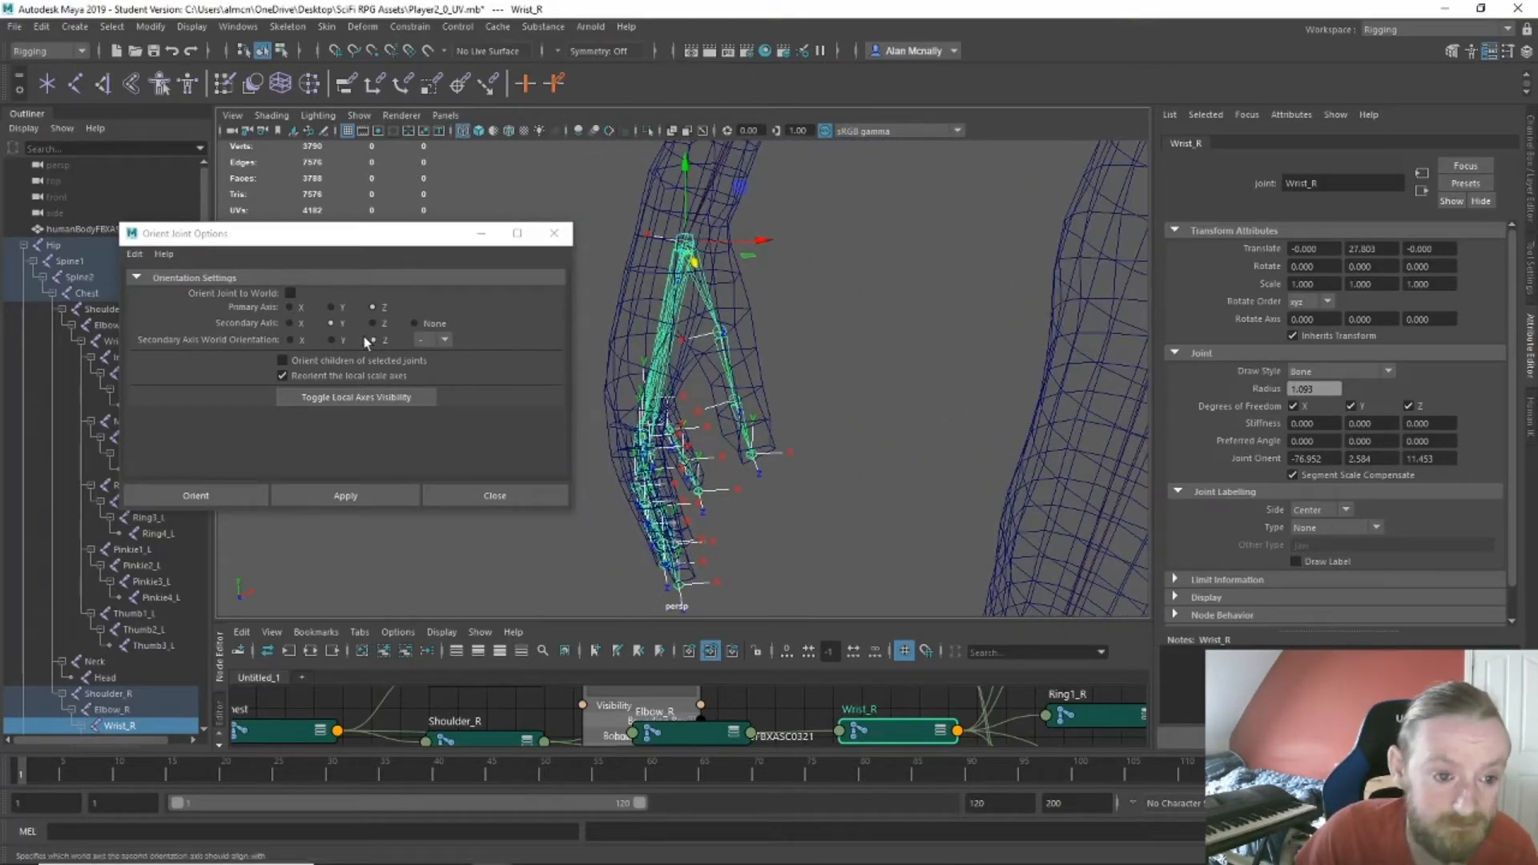
Reorient the Wrist_R joint with primary axis Y and secondary axis Z, first with negative and again with positive Z world orientation.
{"action": "left_click", "coordinate": [373, 324]}
{"action": "left_click", "coordinate": [331, 307]}
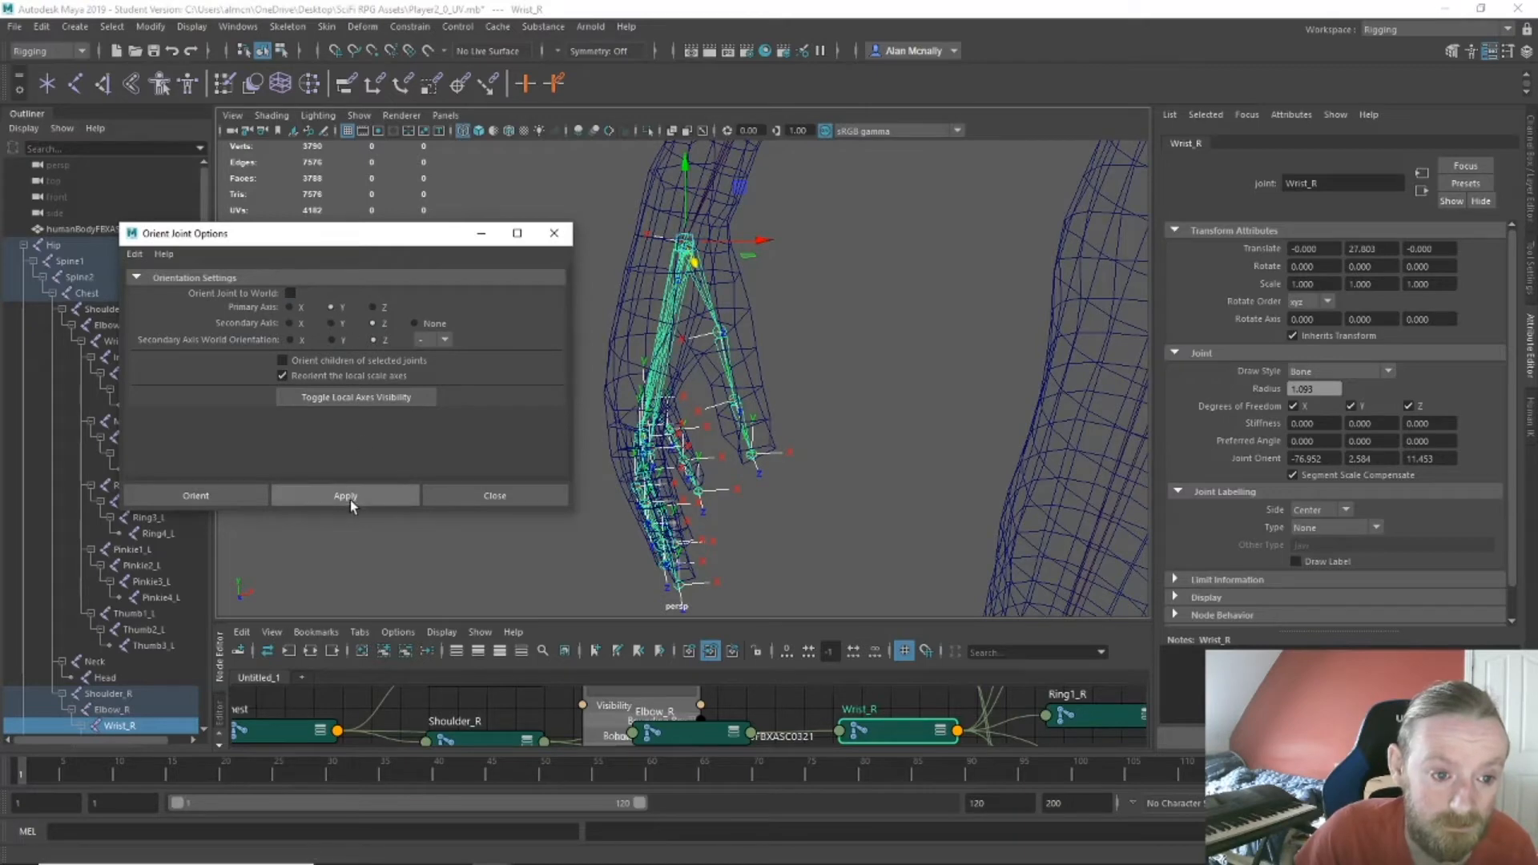
{"action": "left_click", "coordinate": [345, 496]}
{"action": "mouse_move", "coordinate": [619, 482]}
{"action": "left_mouse_down", "text": "alt"}
{"action": "mouse_move", "coordinate": [651, 483]}
{"action": "mouse_move", "coordinate": [640, 507]}
{"action": "mouse_move", "coordinate": [683, 495]}
{"action": "mouse_move", "coordinate": [622, 481]}
{"action": "mouse_move", "coordinate": [614, 494]}
{"action": "left_mouse_up", "text": "alt"}
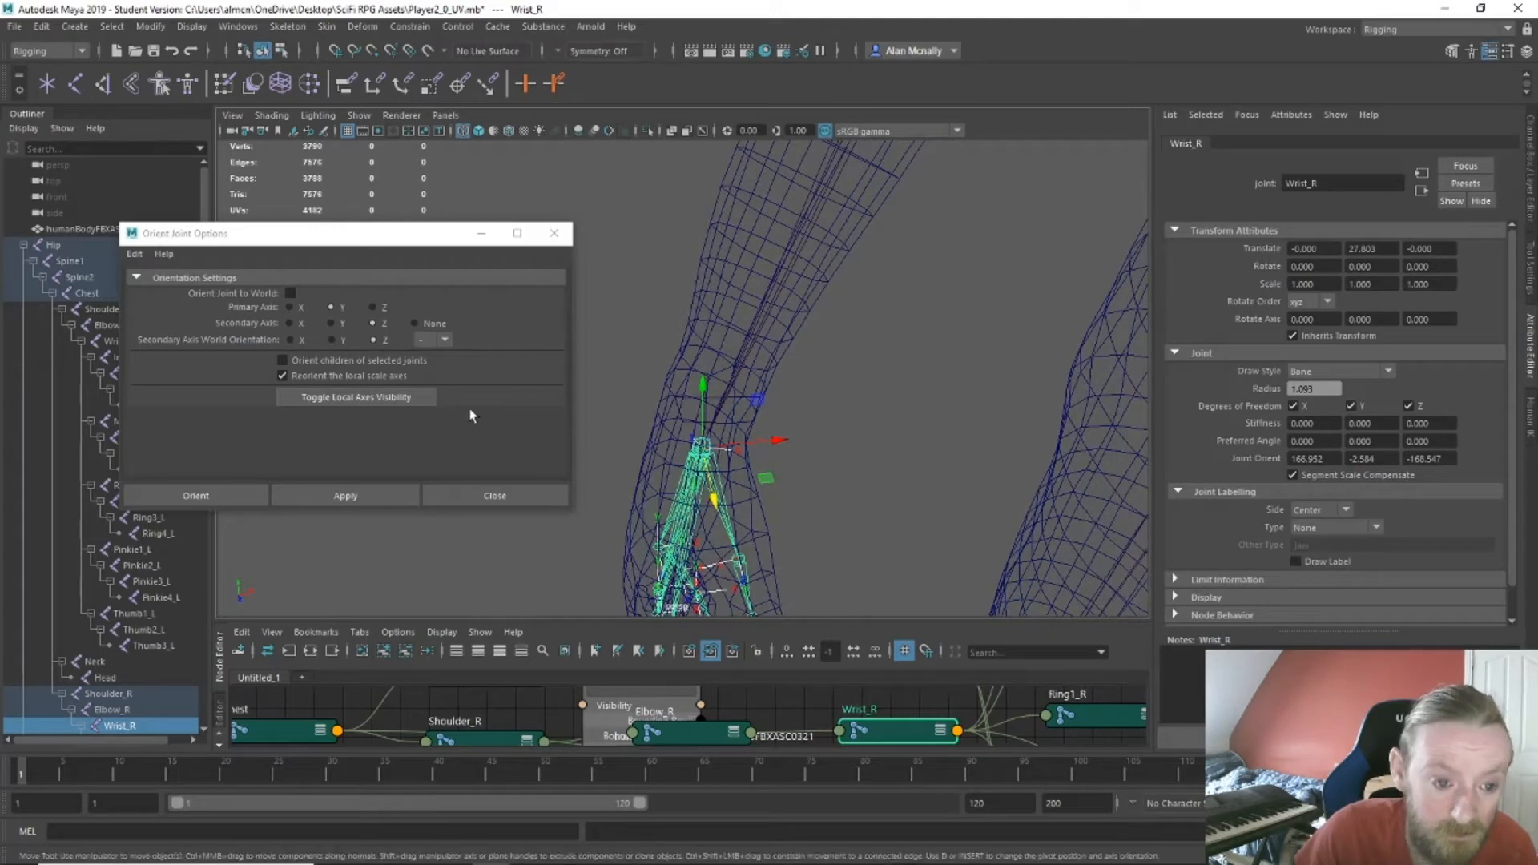
{"action": "left_click", "coordinate": [444, 343]}
{"action": "left_click", "coordinate": [433, 379]}
{"action": "left_click", "coordinate": [375, 497]}
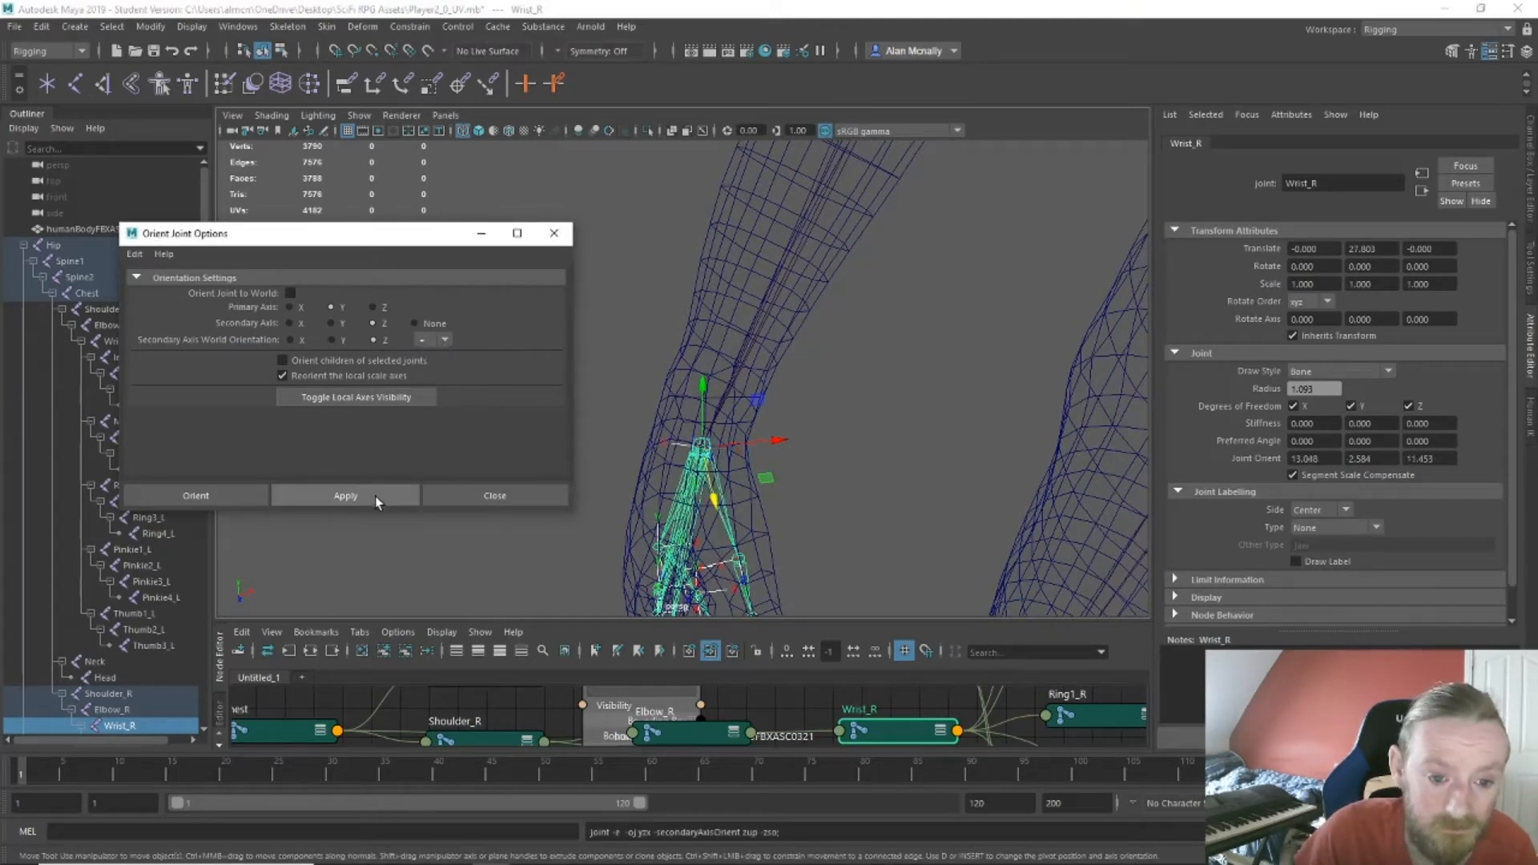
Try orienting the Wrist_R joint with primary axis X, secondary axis Y and positive Z world orientation.
{"action": "left_click", "coordinate": [297, 308]}
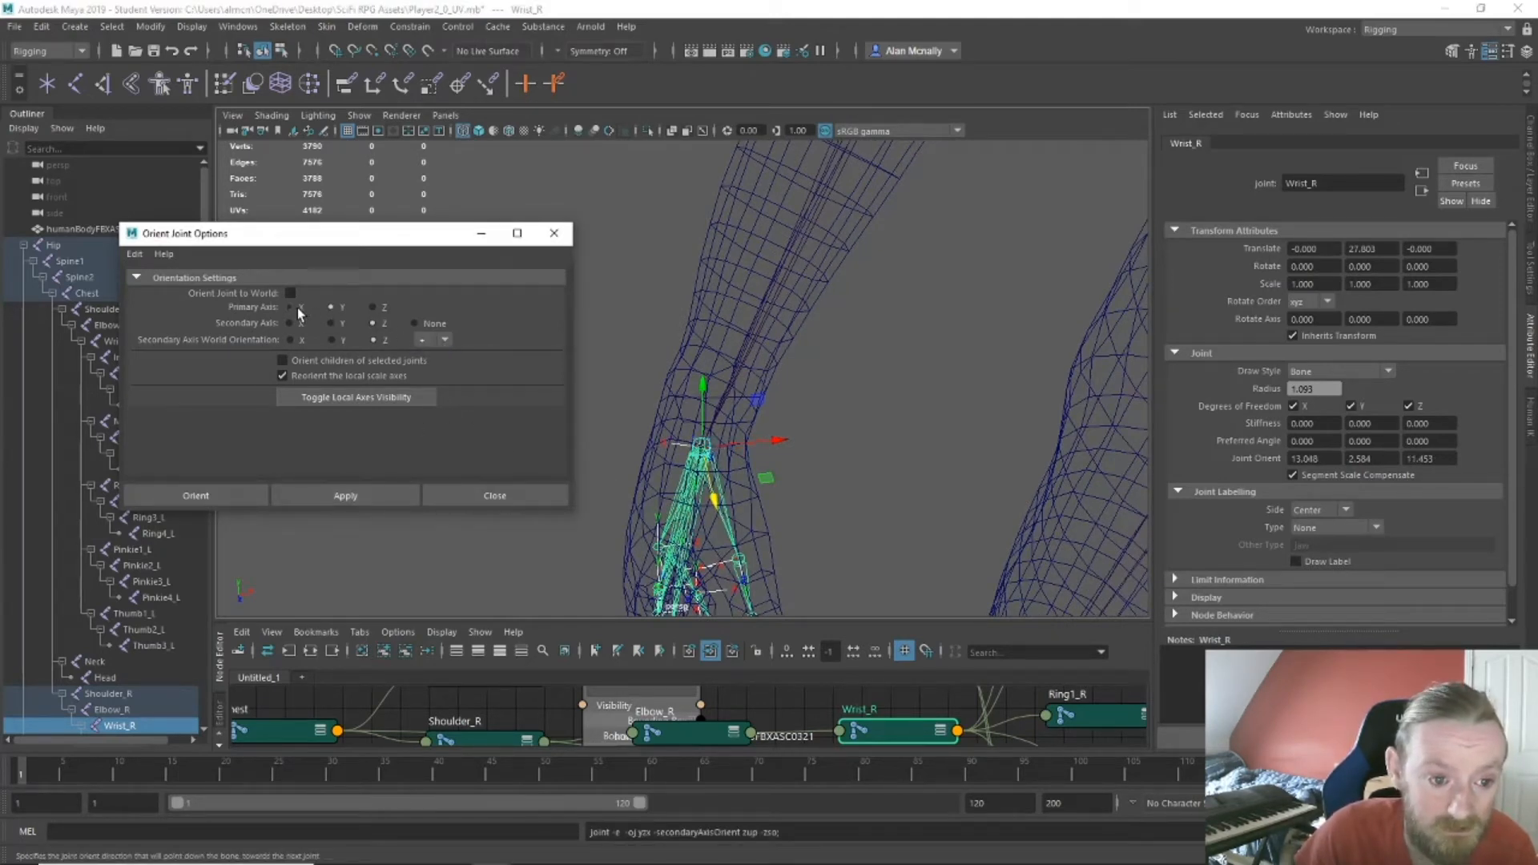
{"action": "left_click", "coordinate": [331, 323]}
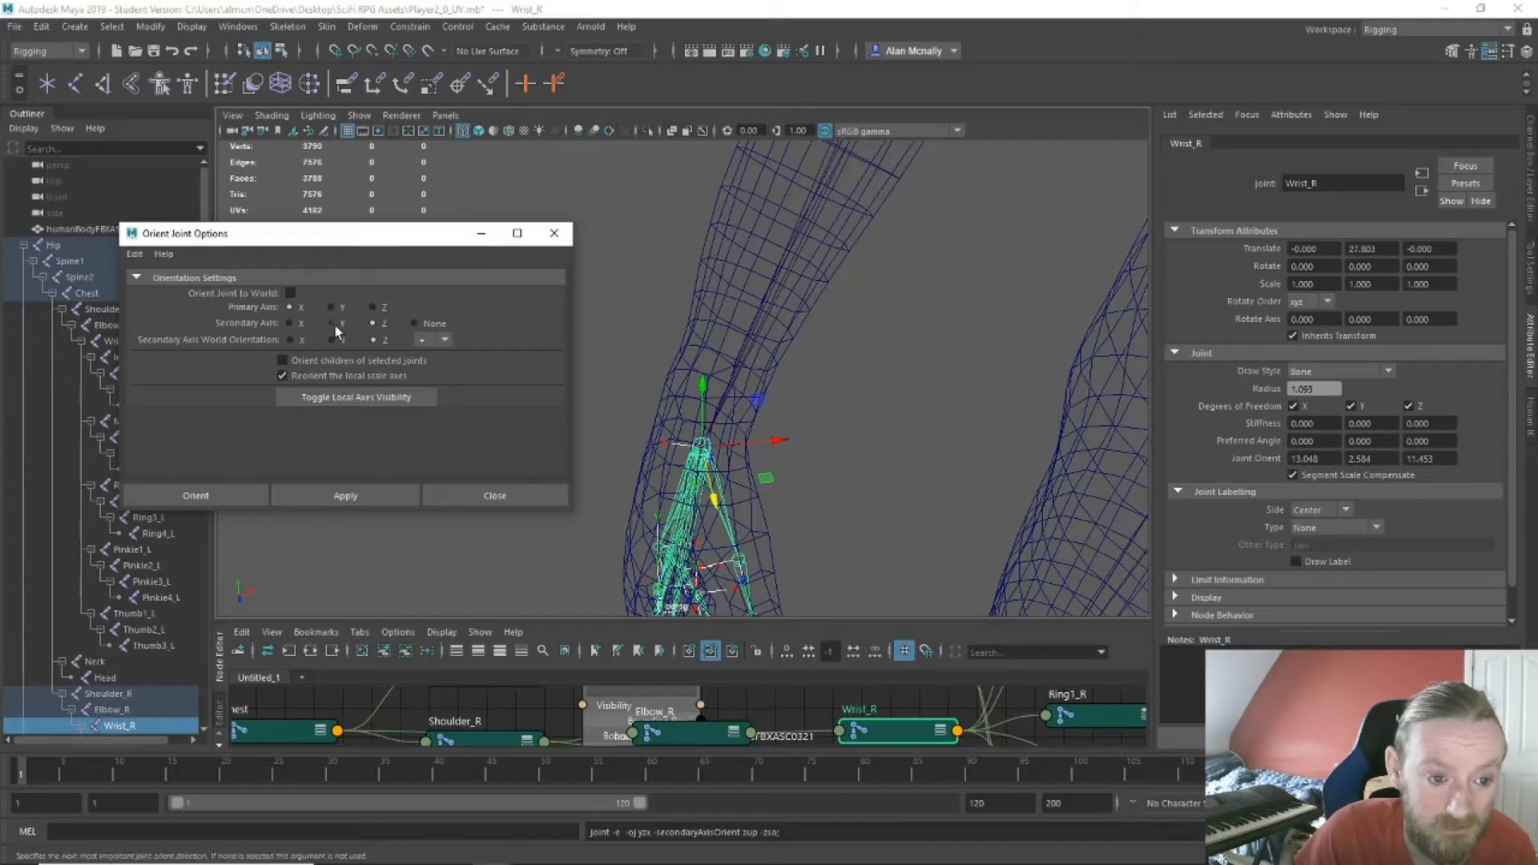
{"action": "left_click", "coordinate": [367, 492]}
{"action": "mouse_move", "coordinate": [721, 549]}
{"action": "left_mouse_down", "text": "alt"}
{"action": "mouse_move", "coordinate": [779, 546]}
{"action": "mouse_move", "coordinate": [774, 561]}
{"action": "mouse_move", "coordinate": [745, 547]}
{"action": "left_mouse_up", "text": "alt"}
Try negative and positive Z world orientation on the Wrist_R joint, and reorient it with primary axis Y and secondary axis Z.
{"action": "left_click", "coordinate": [444, 345]}
{"action": "left_click", "coordinate": [428, 368]}
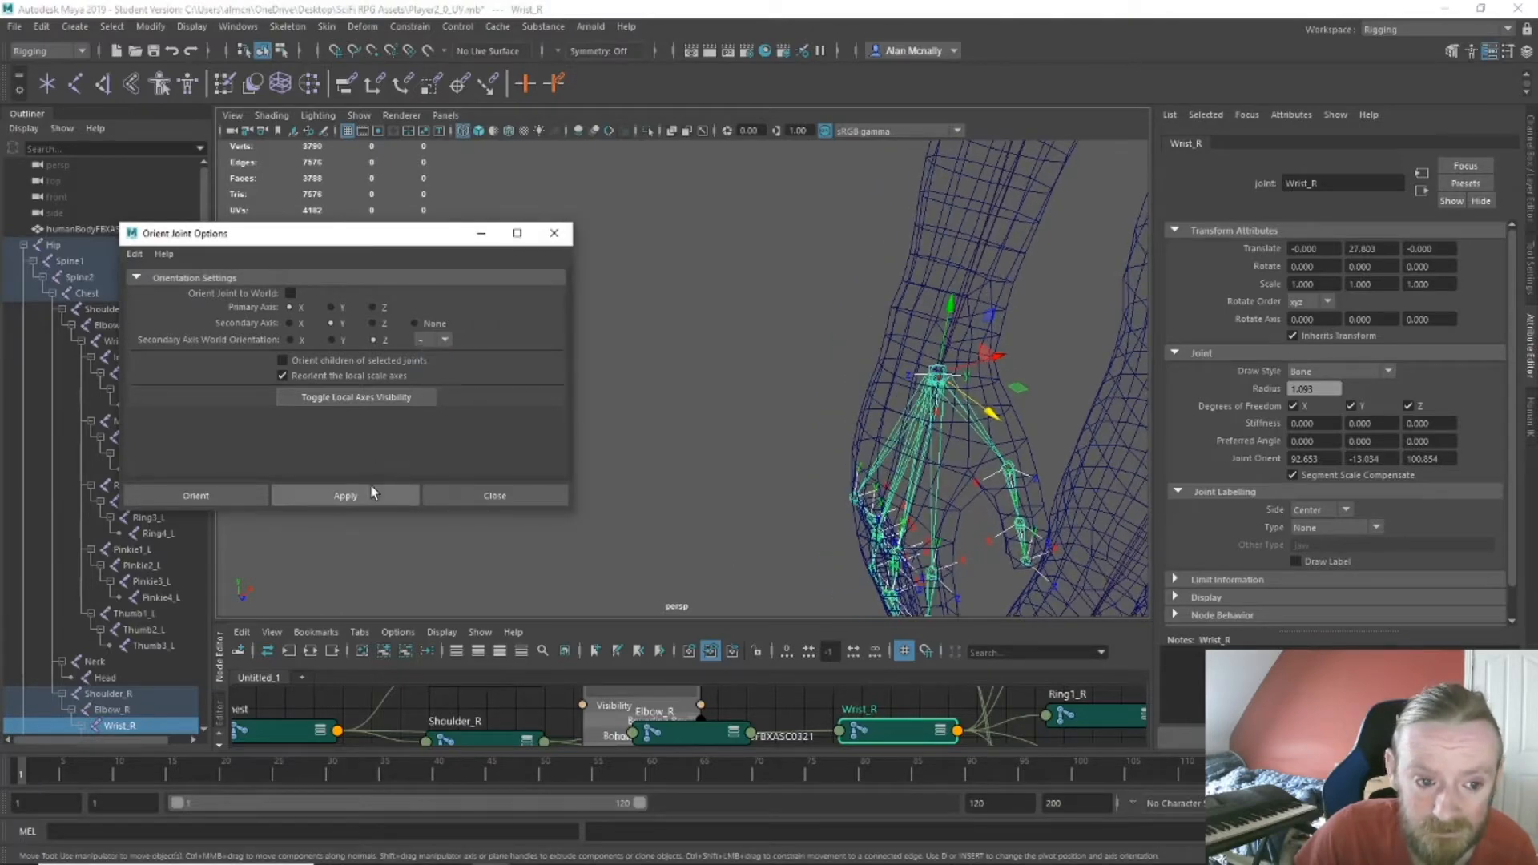
{"action": "left_click", "coordinate": [371, 494]}
{"action": "left_click", "coordinate": [444, 339]}
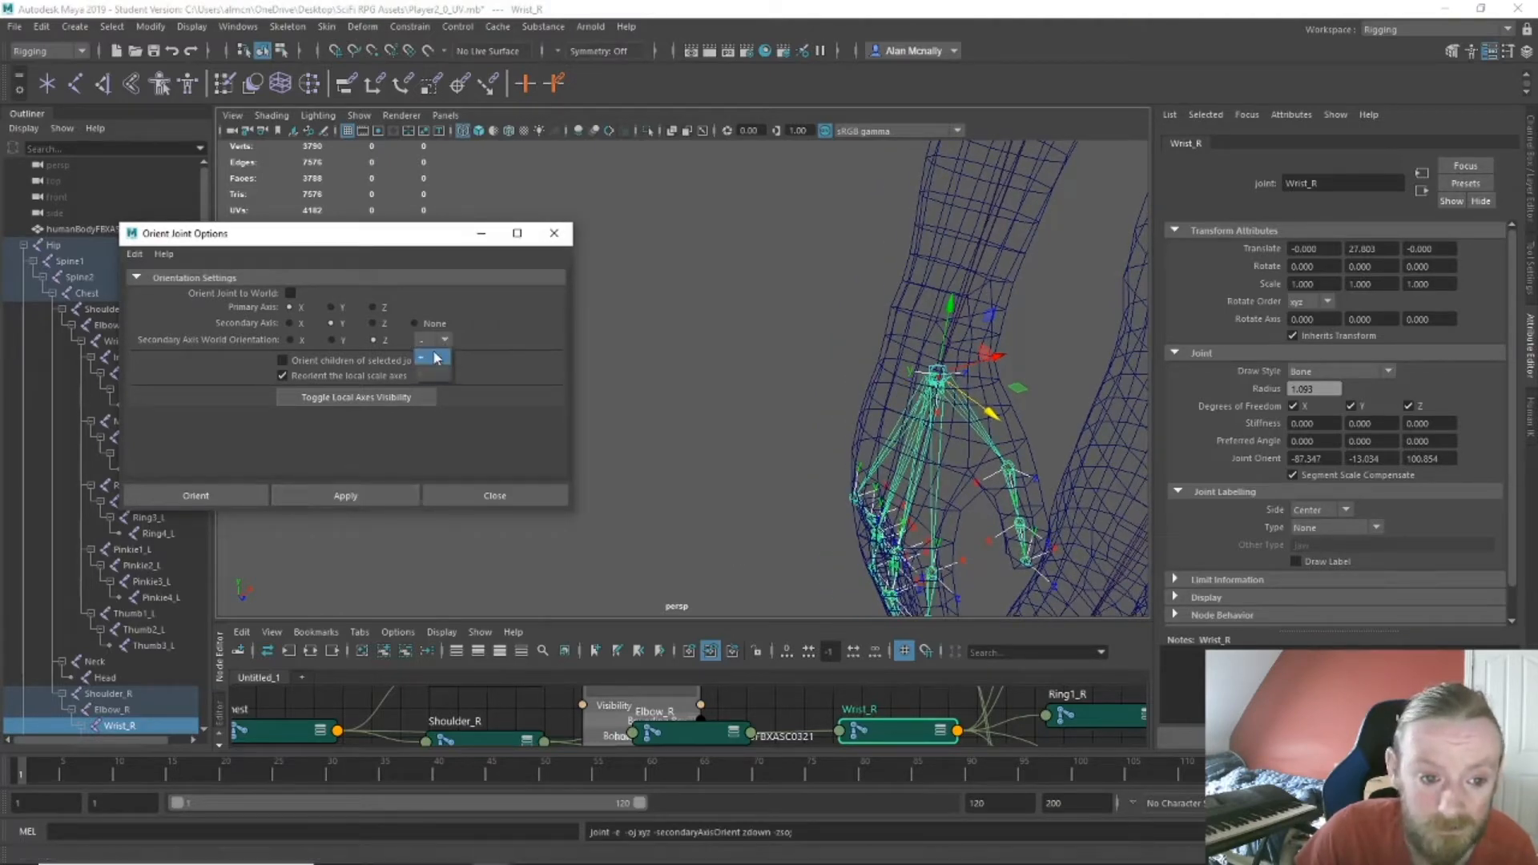
{"action": "left_click", "coordinate": [433, 358]}
{"action": "left_click", "coordinate": [345, 496]}
{"action": "left_click_drag", "start_coordinate": [593, 510], "coordinate": [598, 479], "text": "alt"}
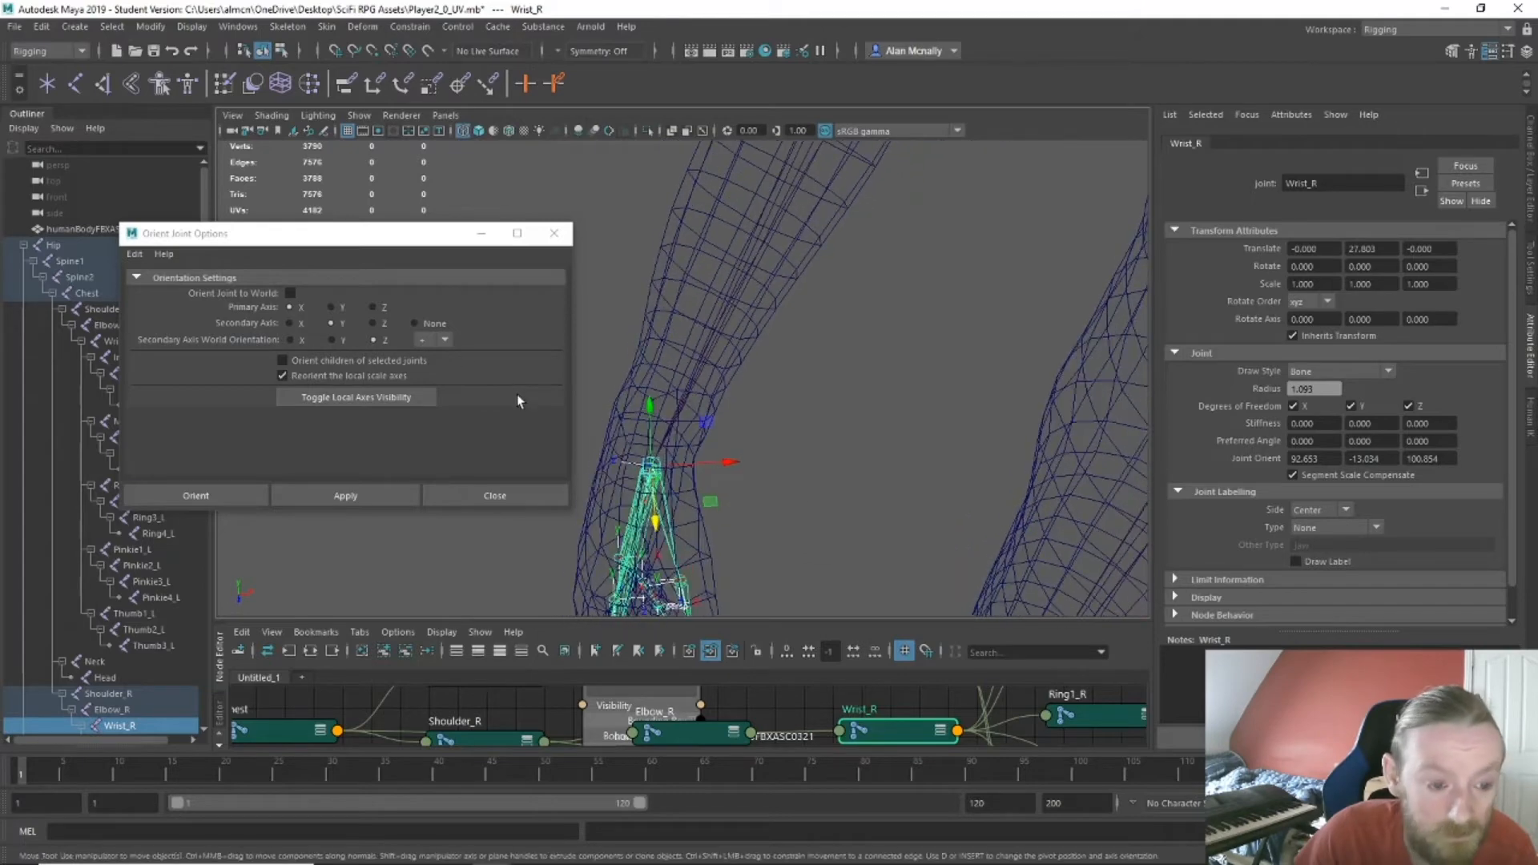
{"action": "left_click", "coordinate": [331, 307]}
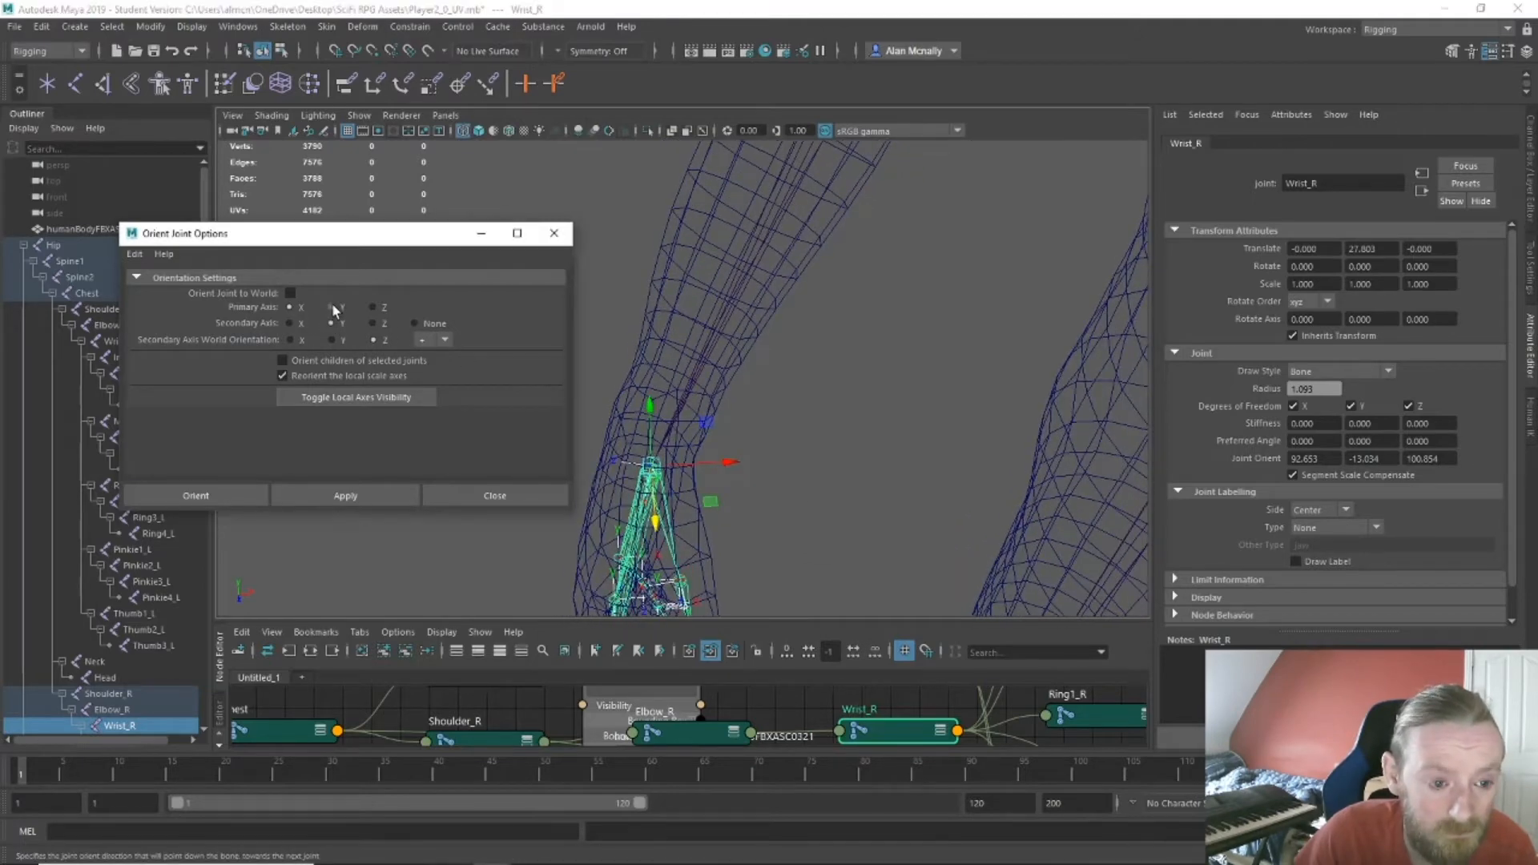
{"action": "left_click", "coordinate": [354, 496]}
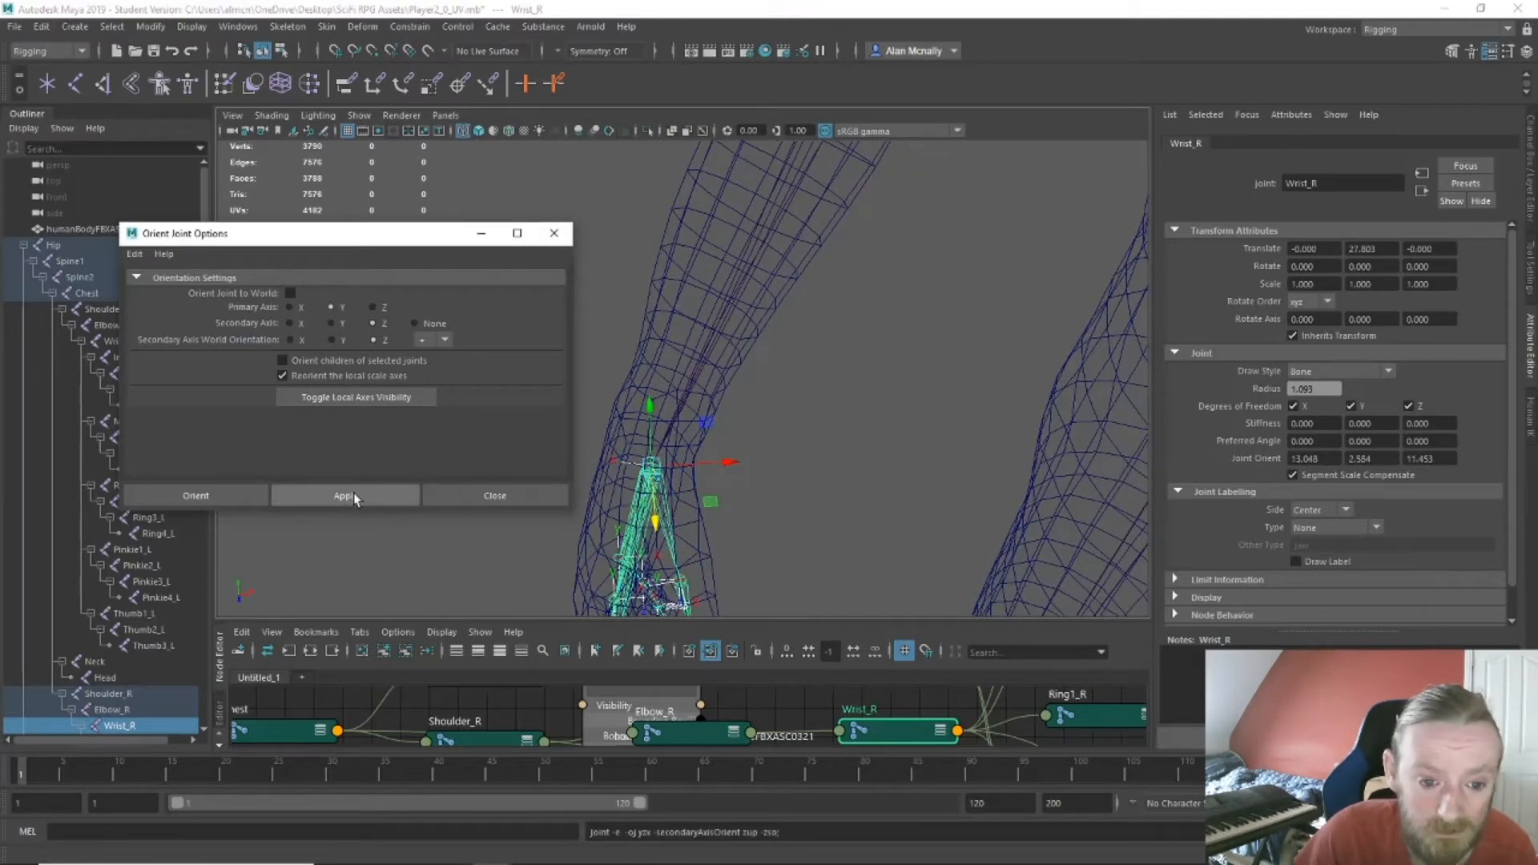
Orient the Wrist_R joint with primary axis Y and secondary axis X, switching from positive to negative Z world orientation.
{"action": "left_click", "coordinate": [289, 307]}
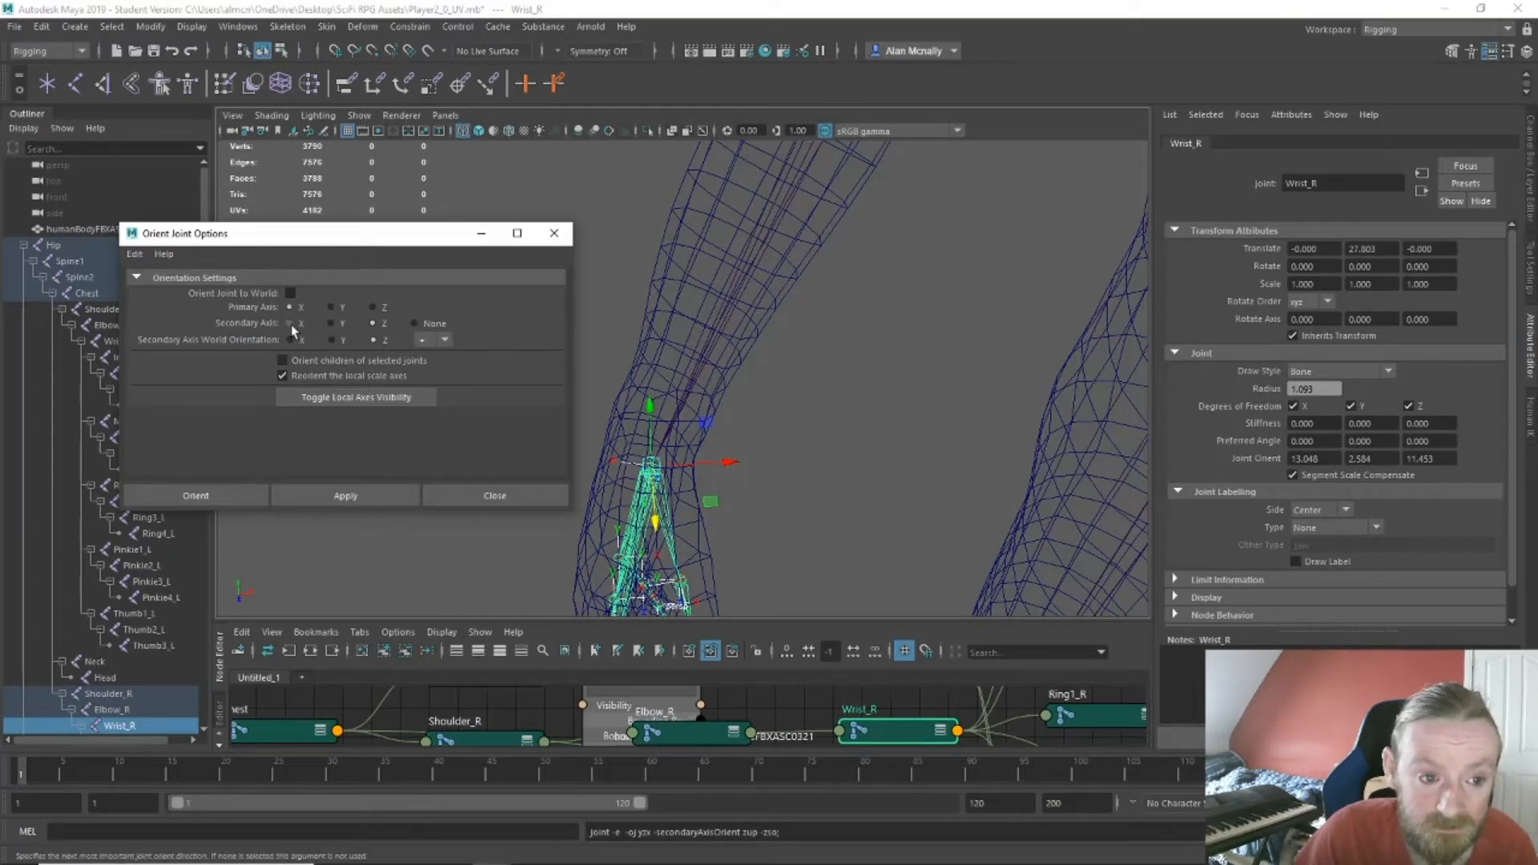
{"action": "left_click", "coordinate": [290, 324]}
{"action": "left_click", "coordinate": [358, 497]}
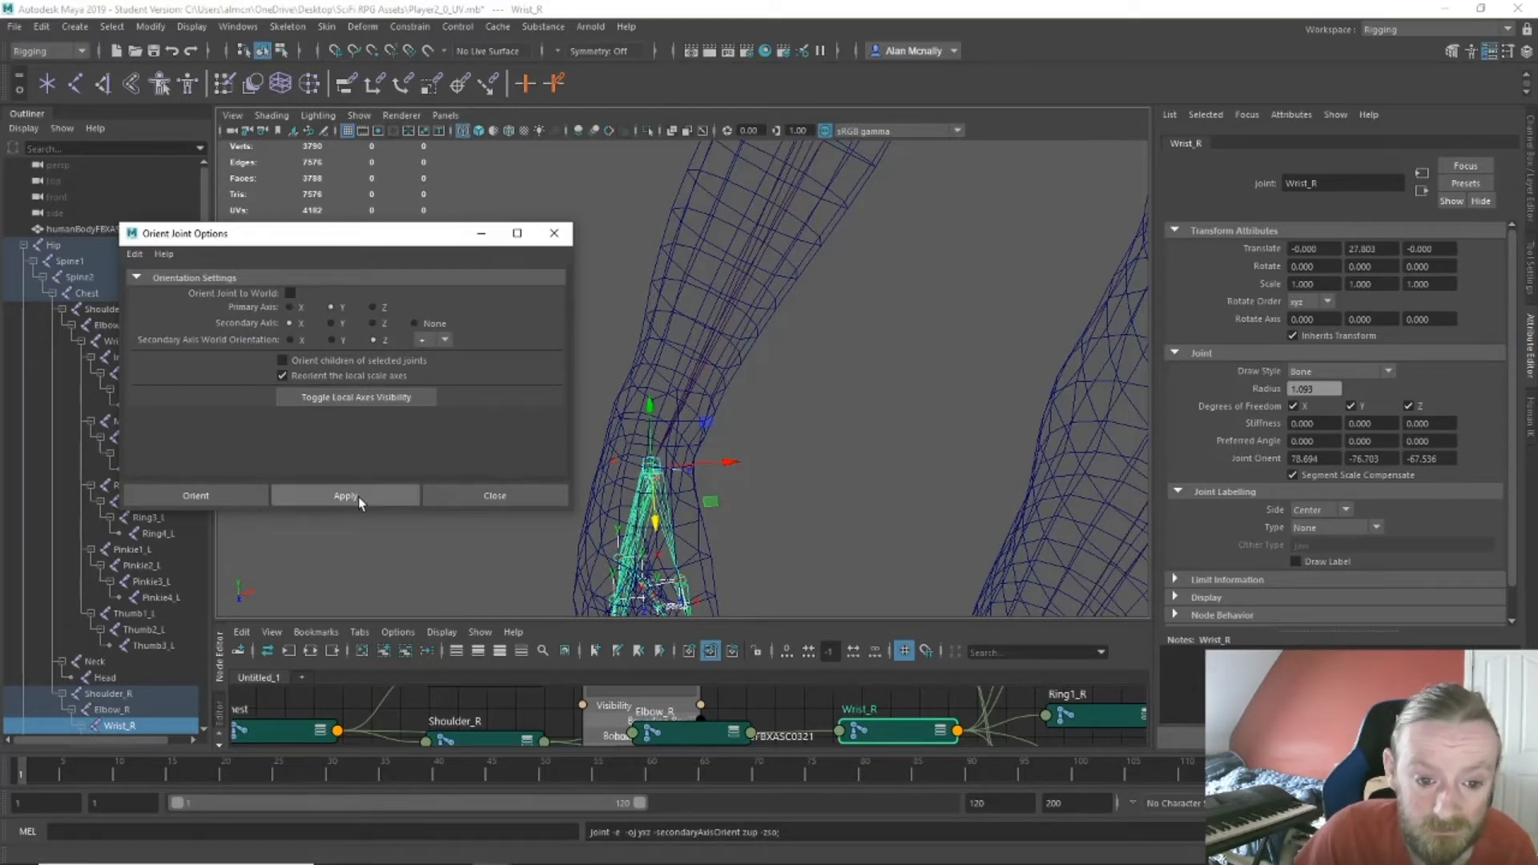
{"action": "left_click", "coordinate": [445, 341]}
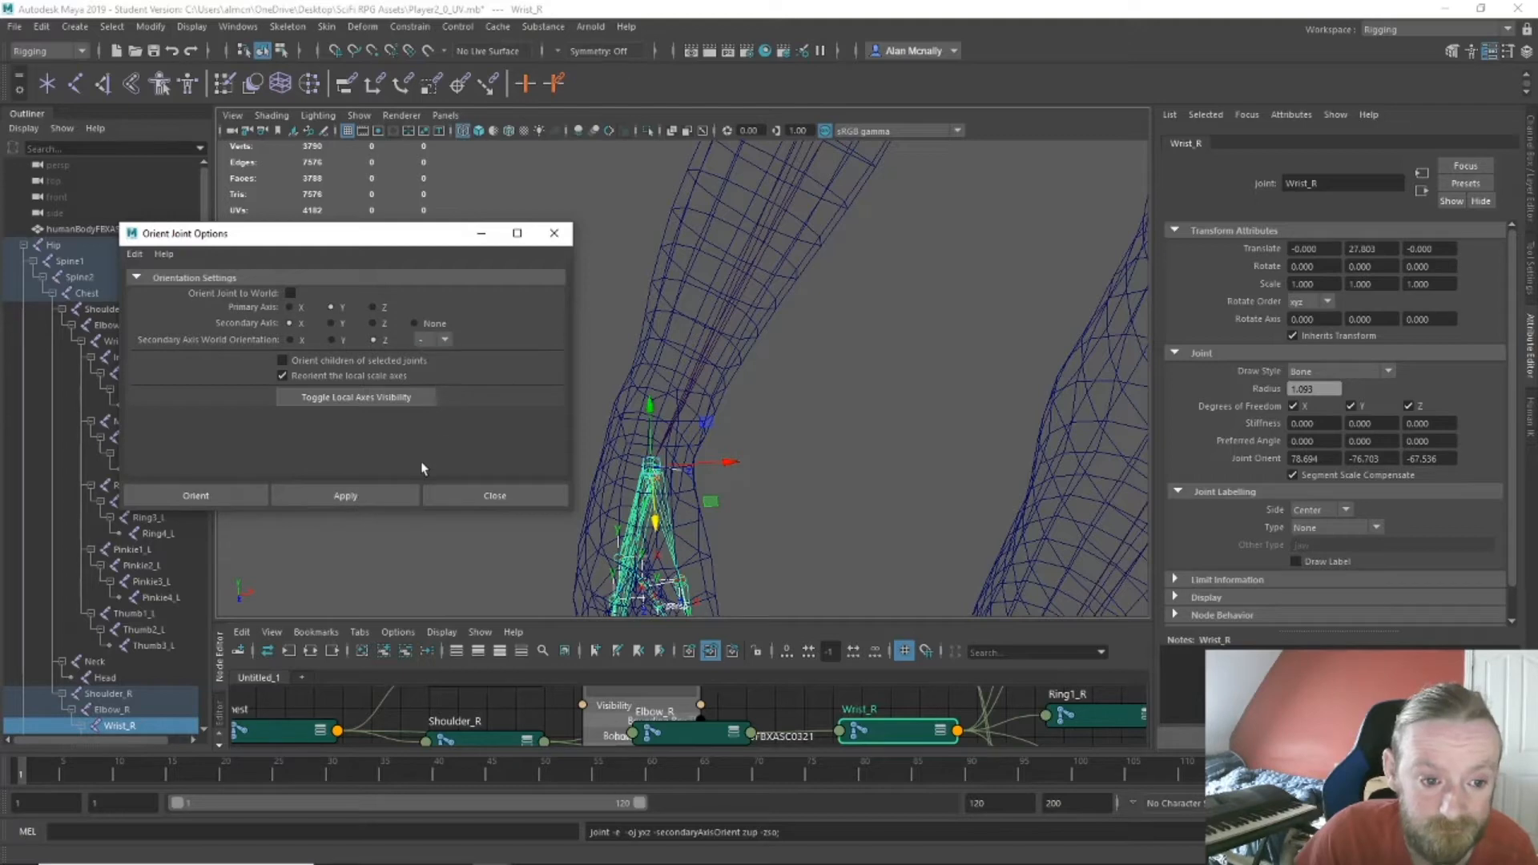
{"action": "left_click", "coordinate": [409, 495]}
{"action": "left_click_drag", "start_coordinate": [723, 526], "coordinate": [736, 373], "text": "alt"}
{"action": "middle_click_drag", "start_coordinate": [736, 373], "coordinate": [896, 553], "text": "alt"}
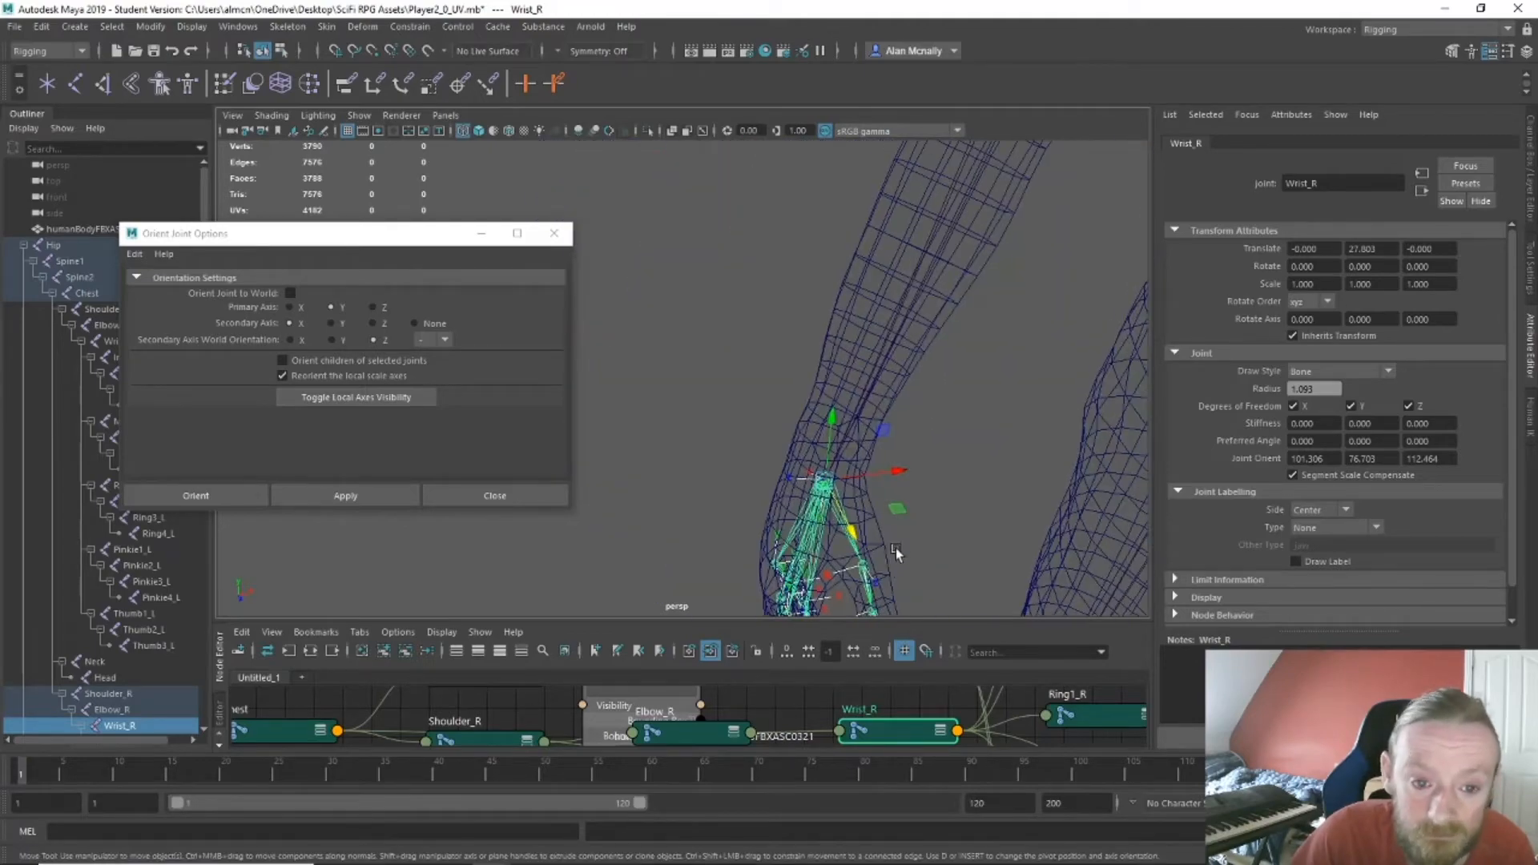
{"action": "left_click_drag", "start_coordinate": [896, 548], "coordinate": [874, 425], "text": "alt"}
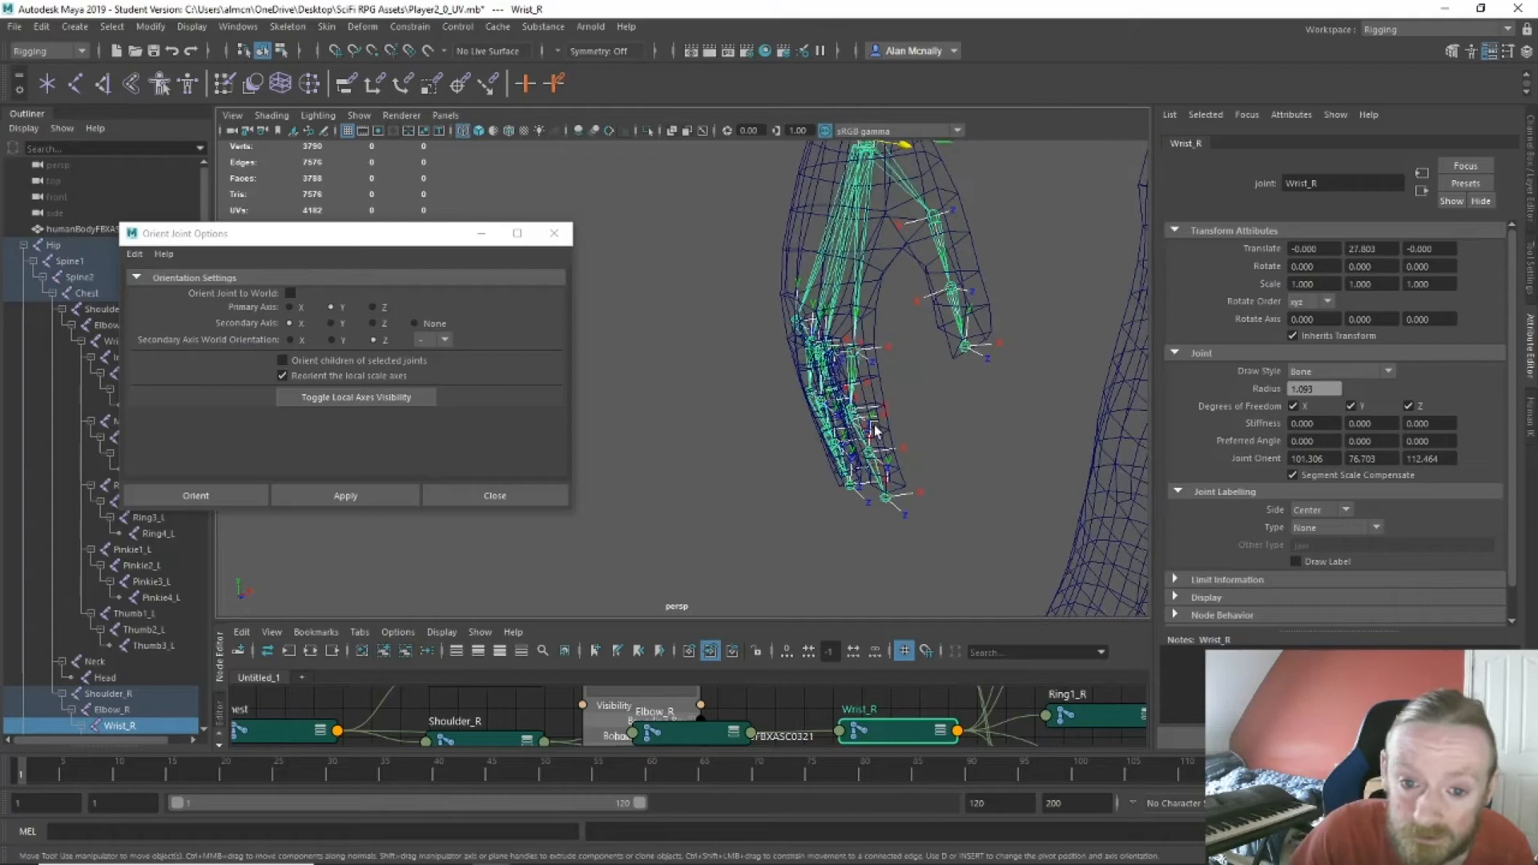
Orient the Index1_R, Index2_R and Index3_R joints with primary axis Y, secondary axis X and negative Z world orientation.
{"action": "left_click", "coordinate": [856, 356]}
{"action": "left_click", "coordinate": [355, 487]}
{"action": "left_click_drag", "start_coordinate": [721, 448], "coordinate": [795, 483], "text": "alt"}
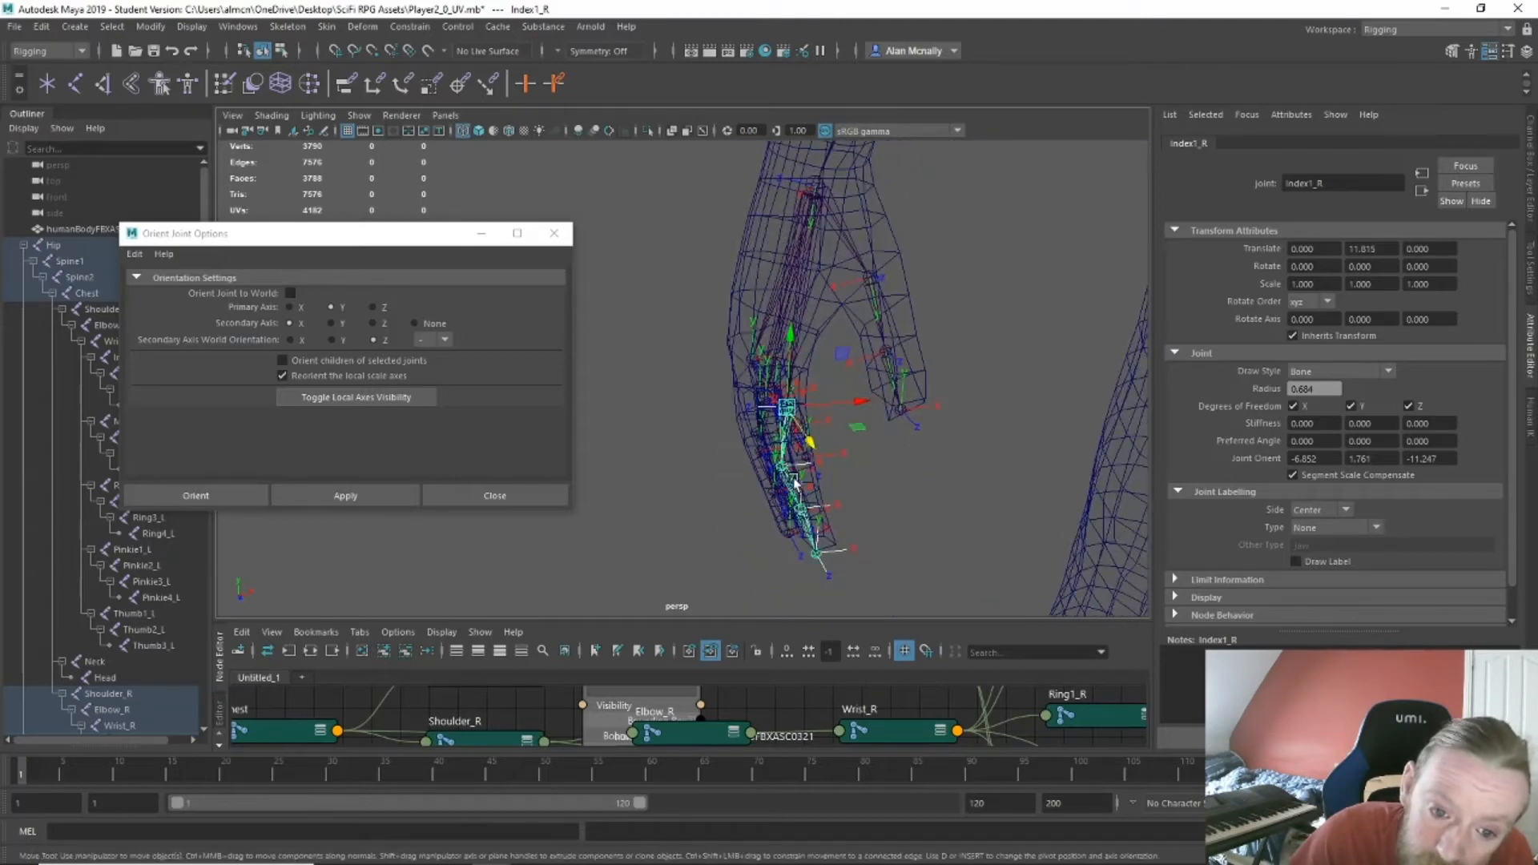
{"action": "left_click", "coordinate": [784, 473]}
{"action": "left_click", "coordinate": [377, 484]}
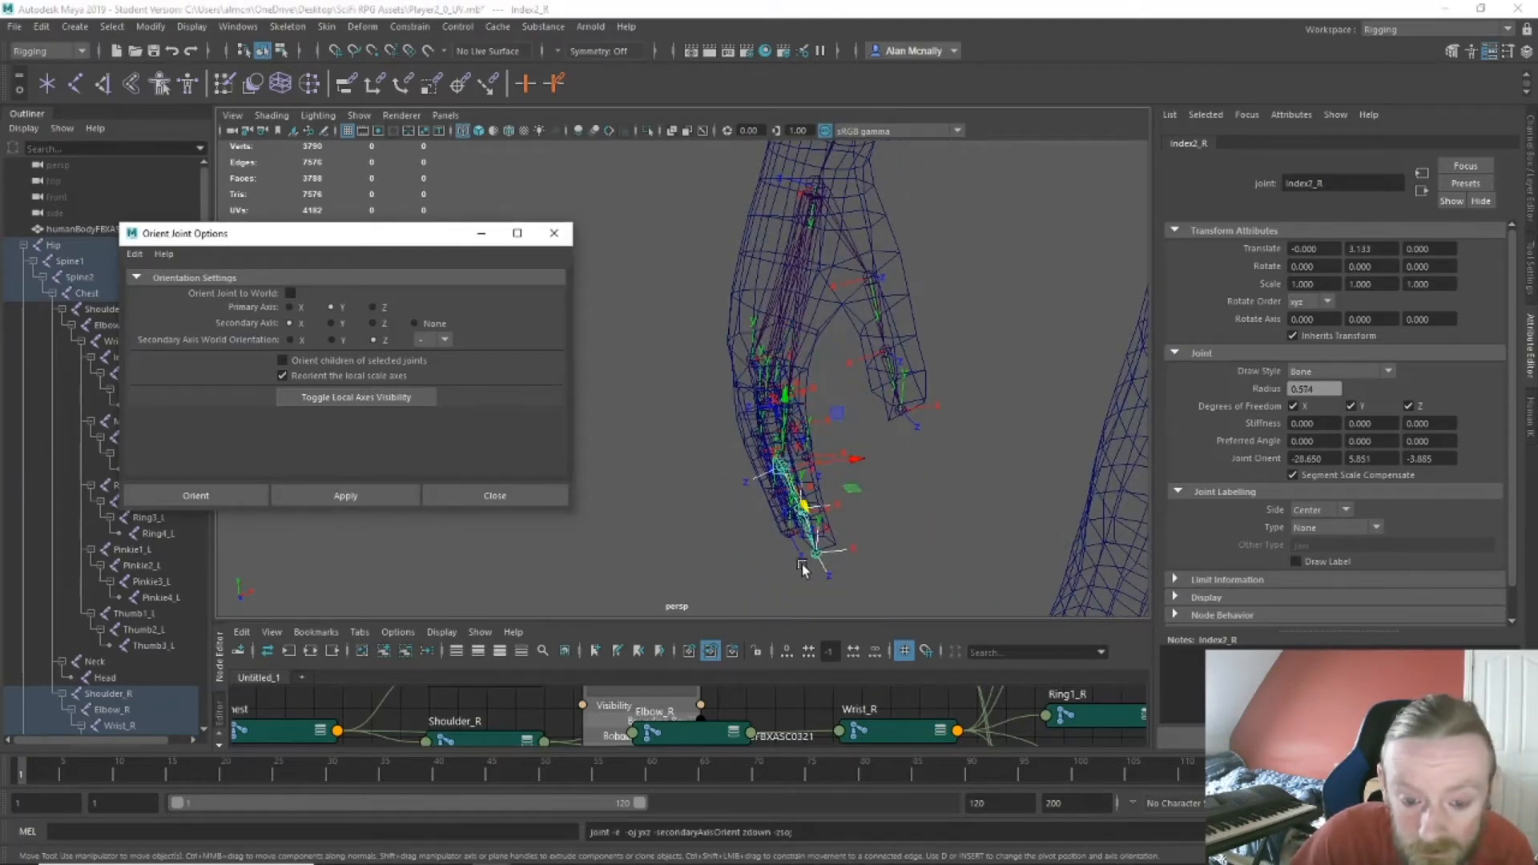
{"action": "left_click_drag", "start_coordinate": [801, 564], "coordinate": [787, 417], "text": "alt"}
{"action": "left_click", "coordinate": [769, 390]}
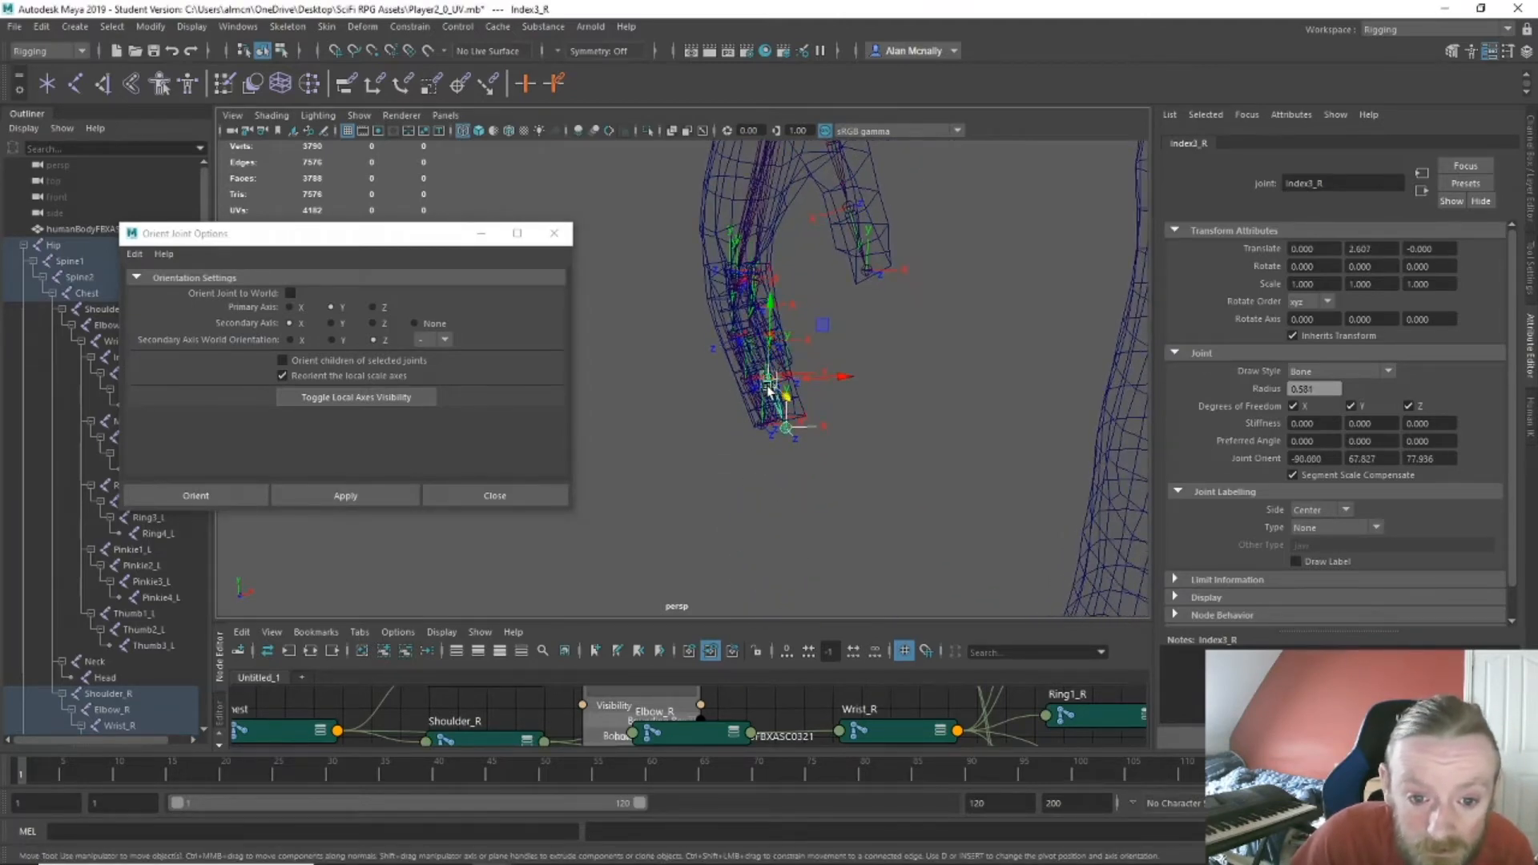
{"action": "left_click", "coordinate": [401, 490]}
Orient the Middle1_R, Middle2_R and Middle3_R joints with primary axis Y, secondary axis X and negative Z world orientation.
{"action": "left_click_drag", "start_coordinate": [665, 517], "coordinate": [837, 529], "text": "alt"}
{"action": "left_click", "coordinate": [967, 321]}
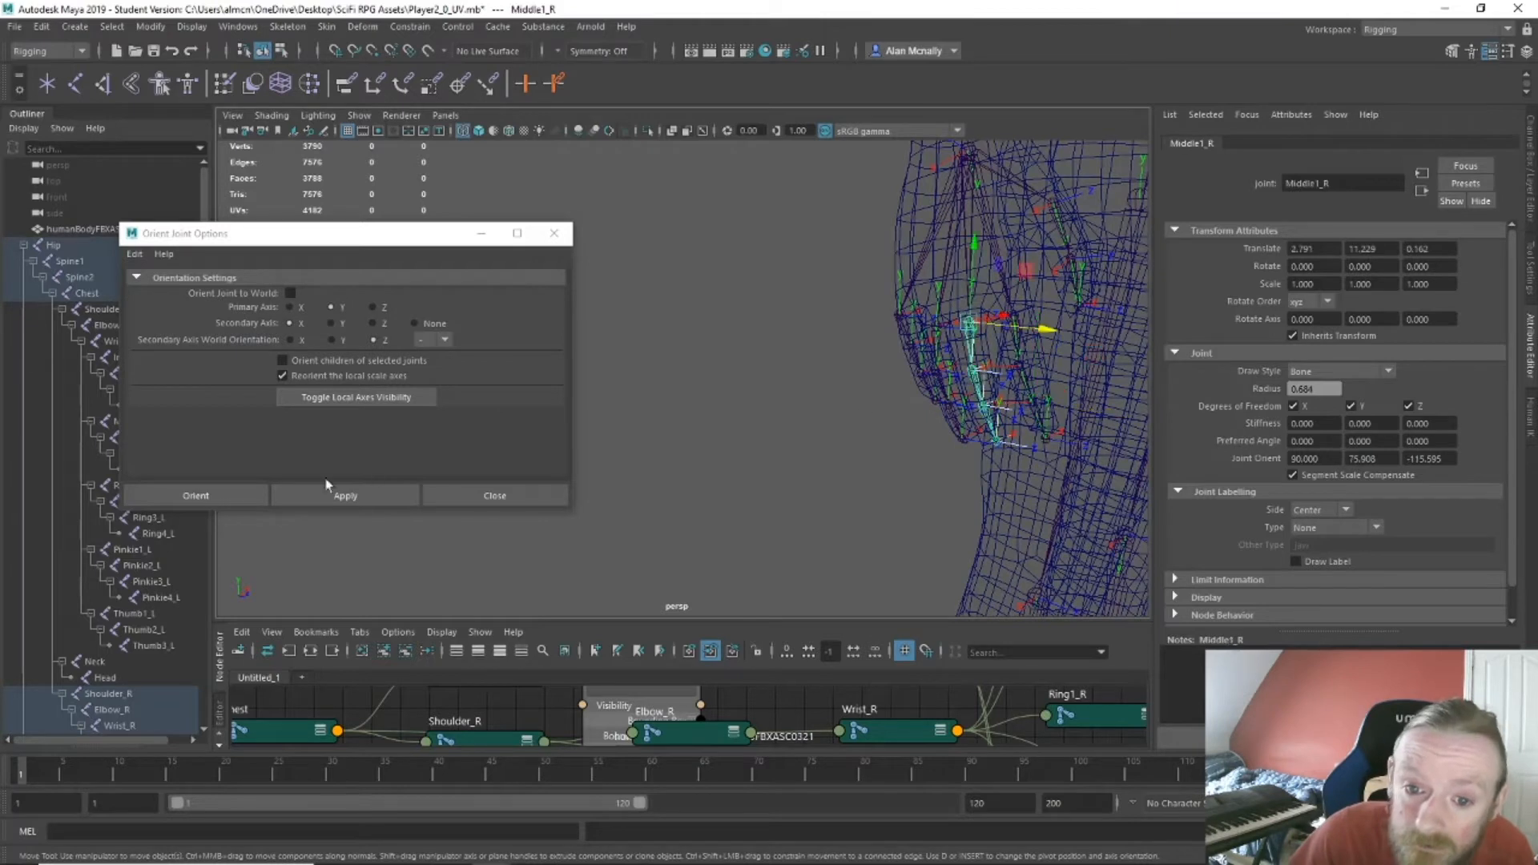
{"action": "left_click", "coordinate": [312, 493]}
{"action": "key", "text": "Down"}
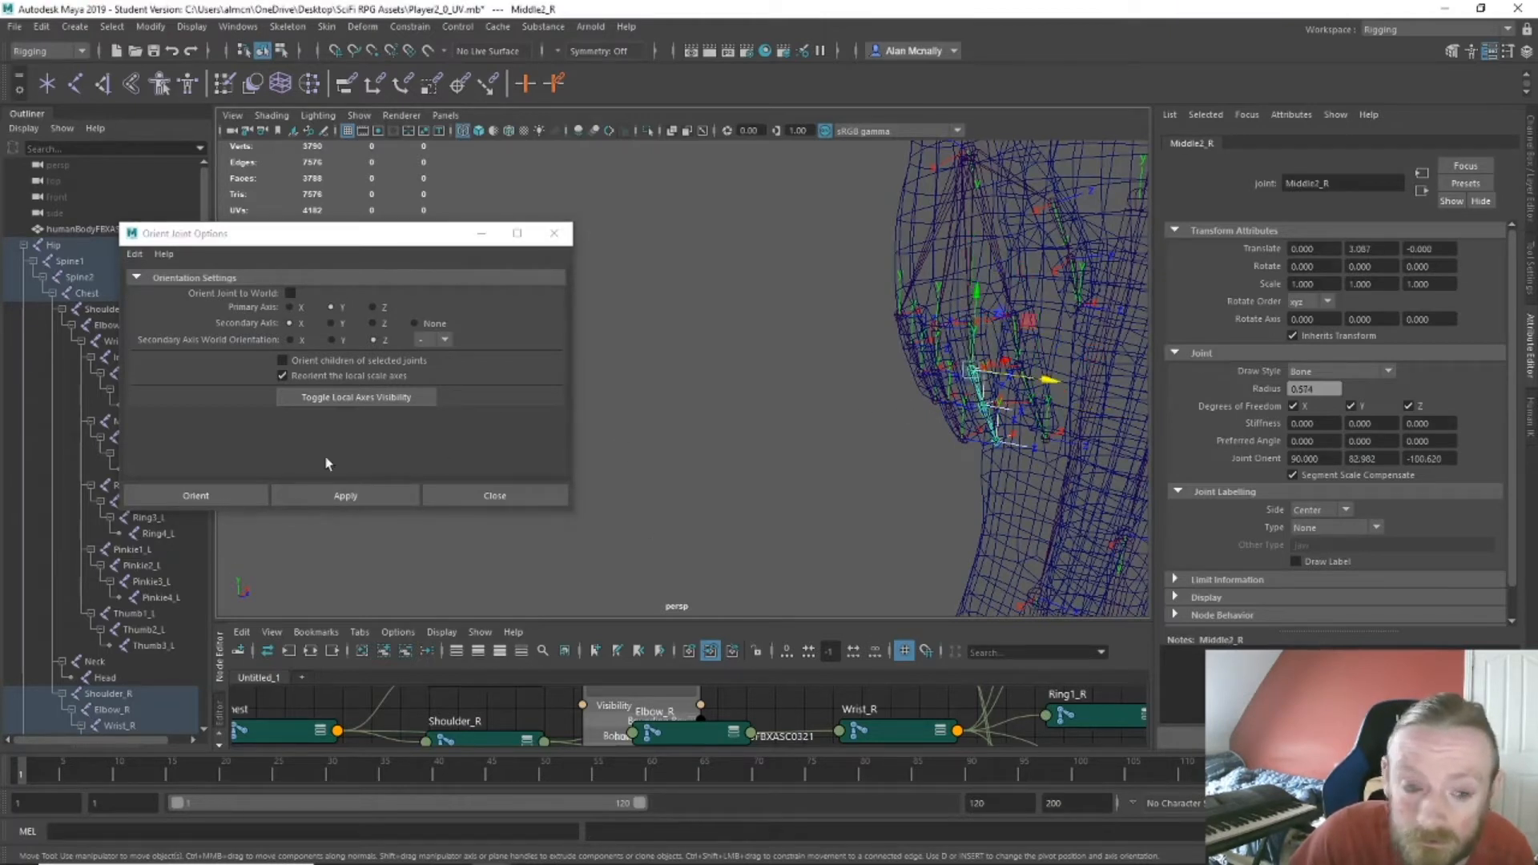
{"action": "left_click", "coordinate": [310, 495]}
{"action": "key", "text": "Down"}
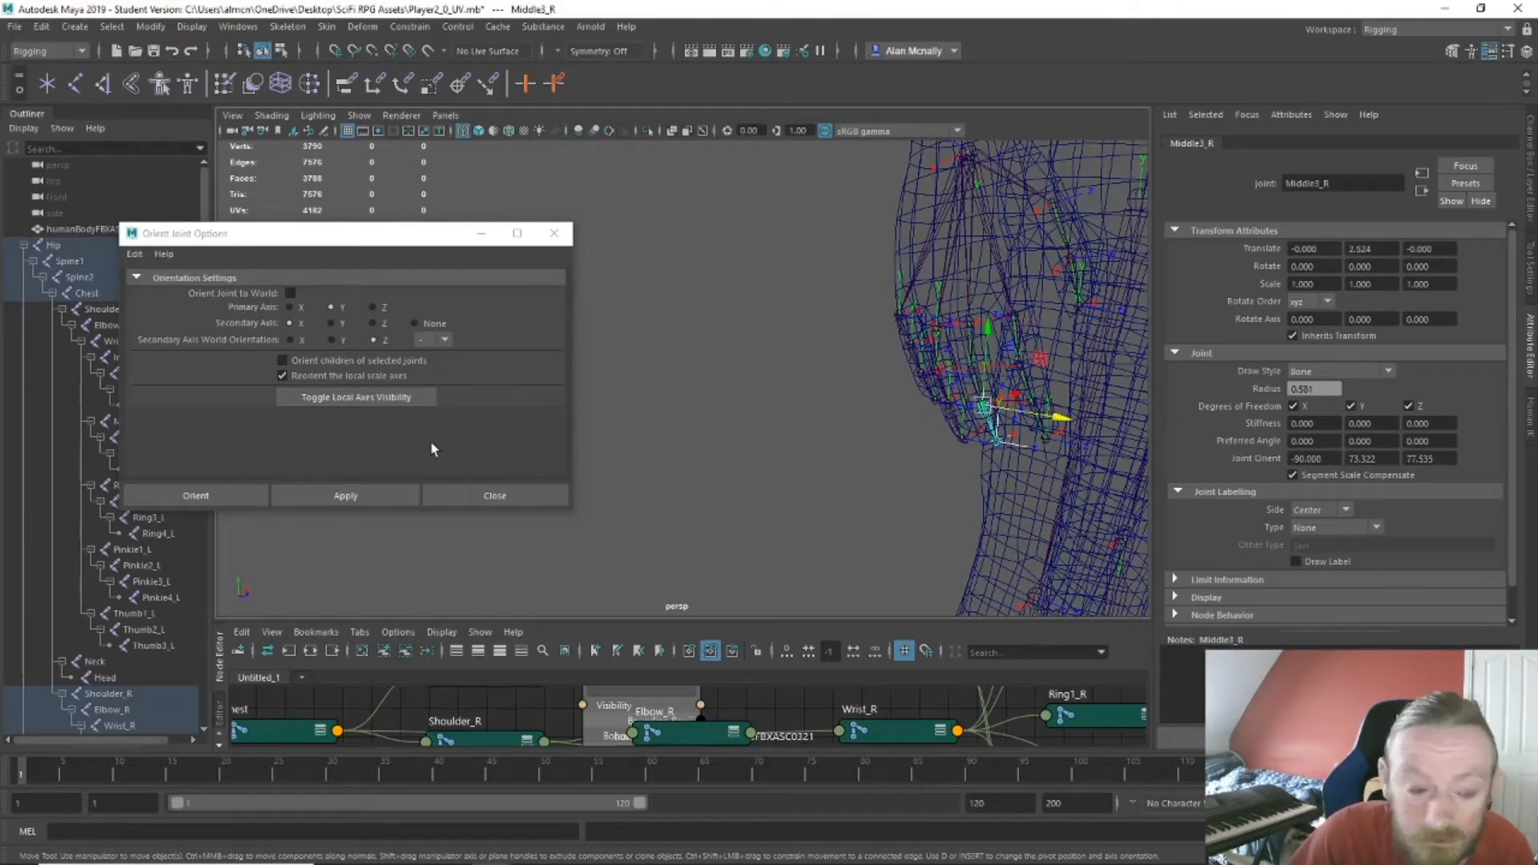
Orient the Ring1_R, Ring2_R and Ring3_R joints with primary axis Y, secondary axis X and negative Z world orientation.
{"action": "left_click_drag", "start_coordinate": [872, 527], "coordinate": [935, 488], "text": "alt"}
{"action": "left_click", "coordinate": [932, 356]}
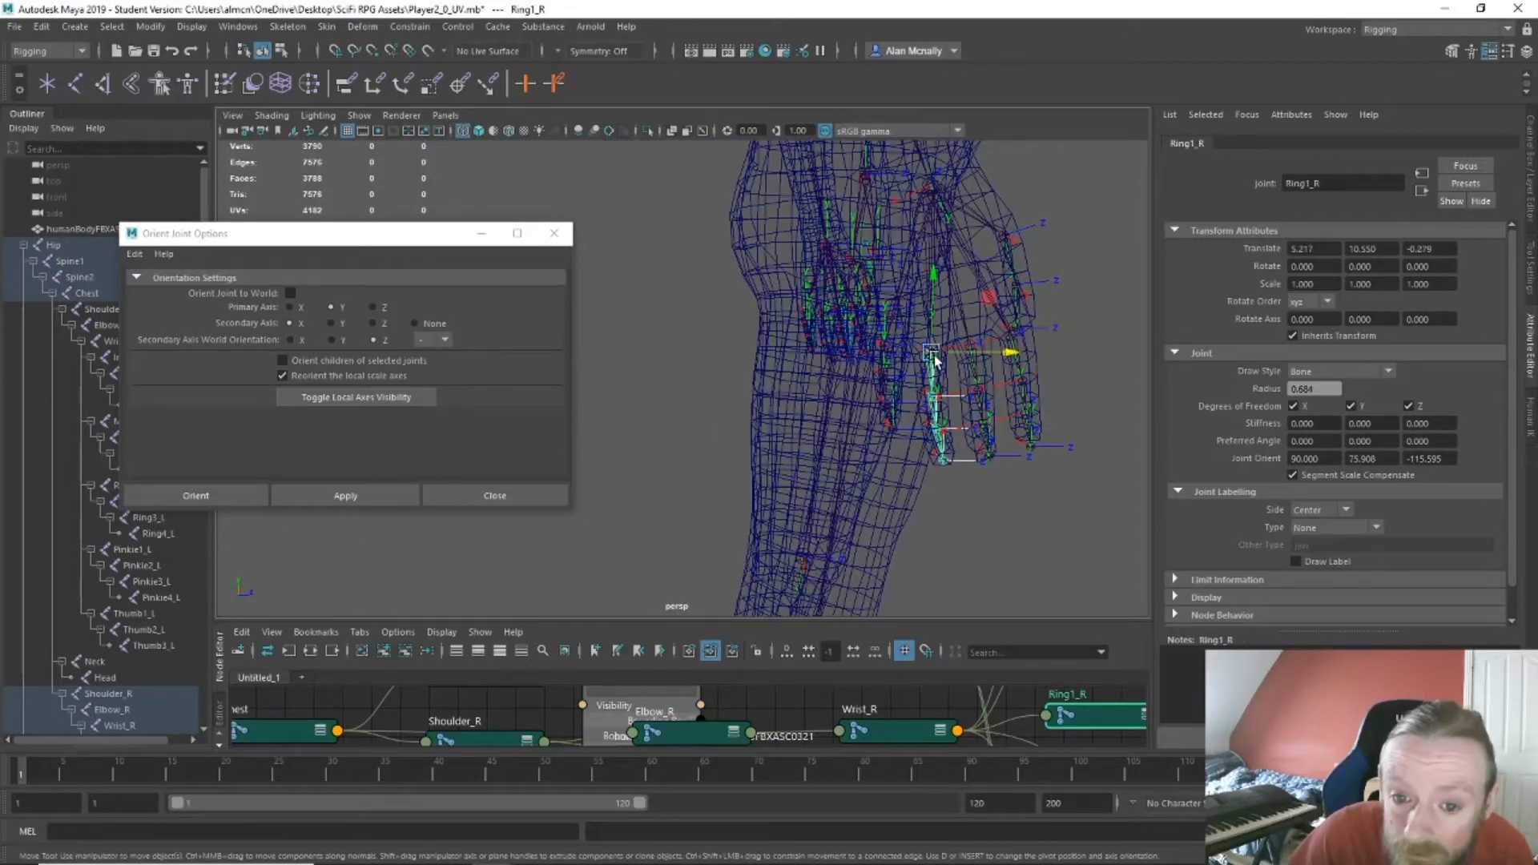
{"action": "left_click", "coordinate": [346, 494]}
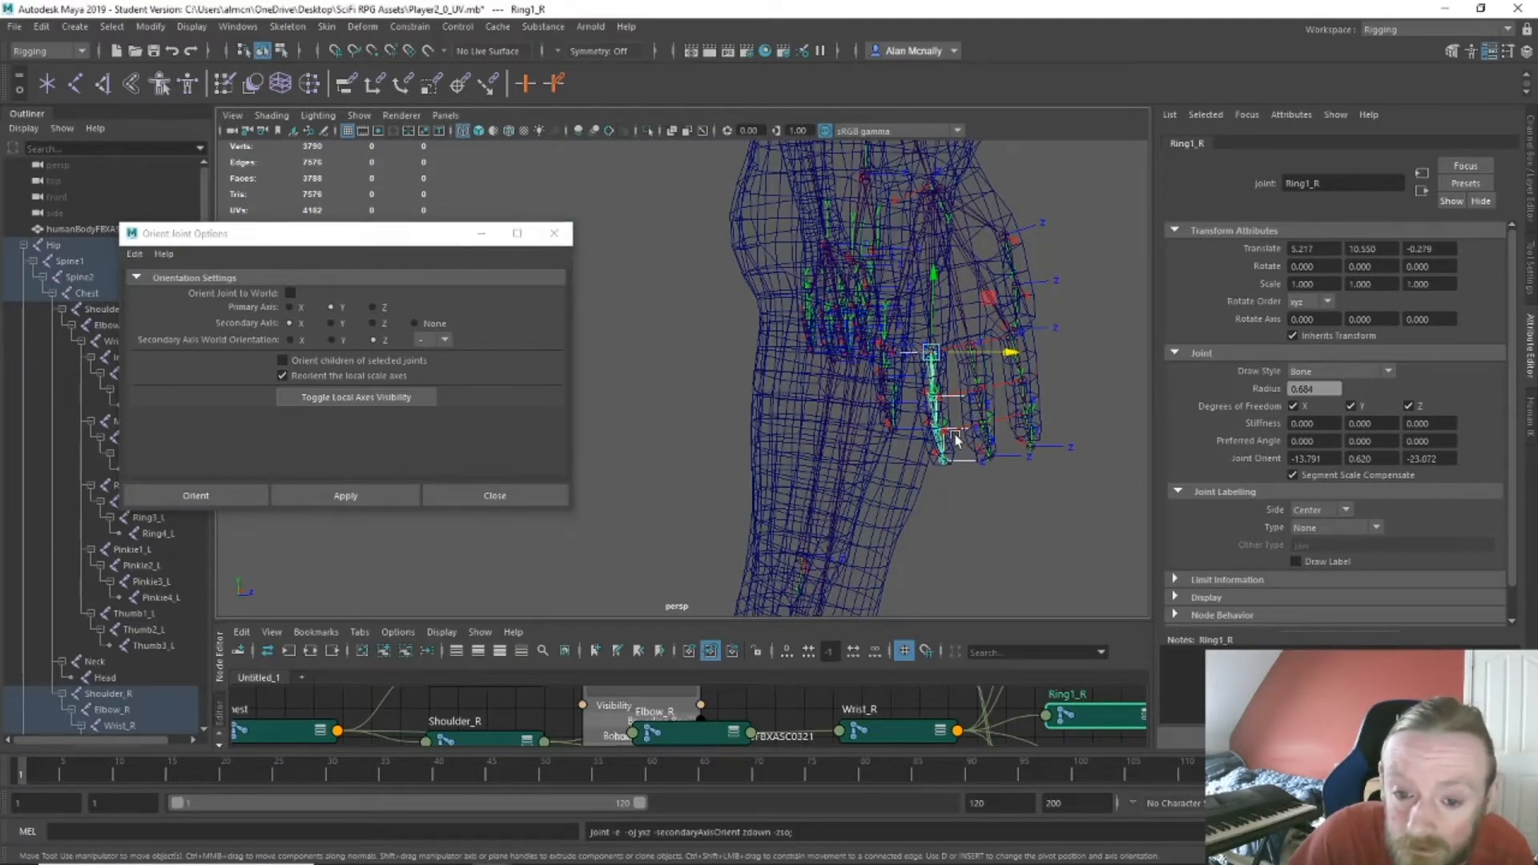
{"action": "left_click_drag", "start_coordinate": [954, 406], "coordinate": [889, 449], "text": "alt"}
{"action": "left_click", "coordinate": [859, 450]}
{"action": "left_click", "coordinate": [346, 496]}
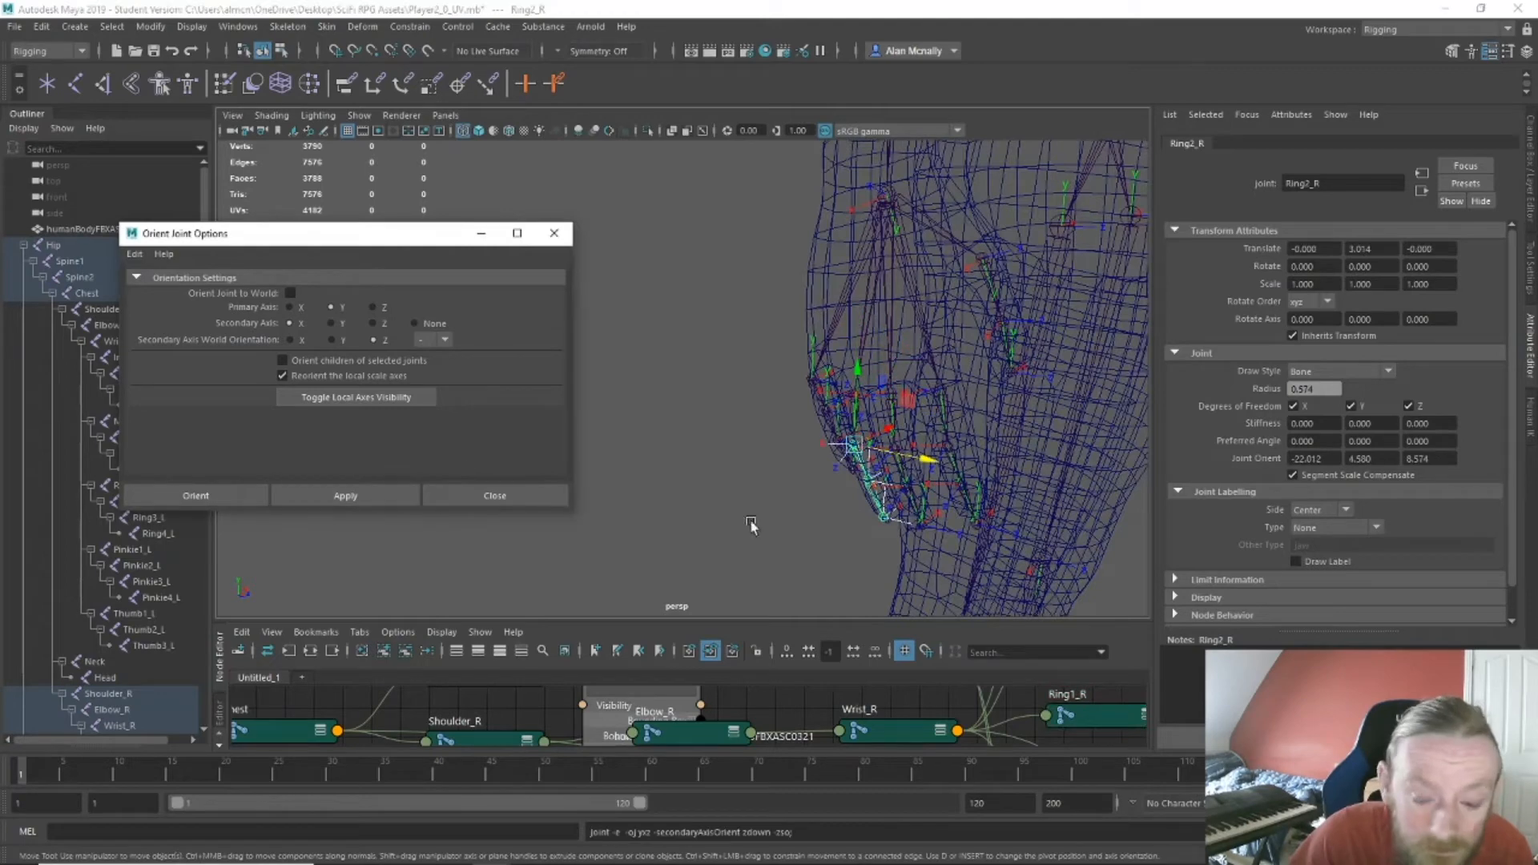
{"action": "left_click", "coordinate": [875, 487]}
{"action": "left_click", "coordinate": [413, 494]}
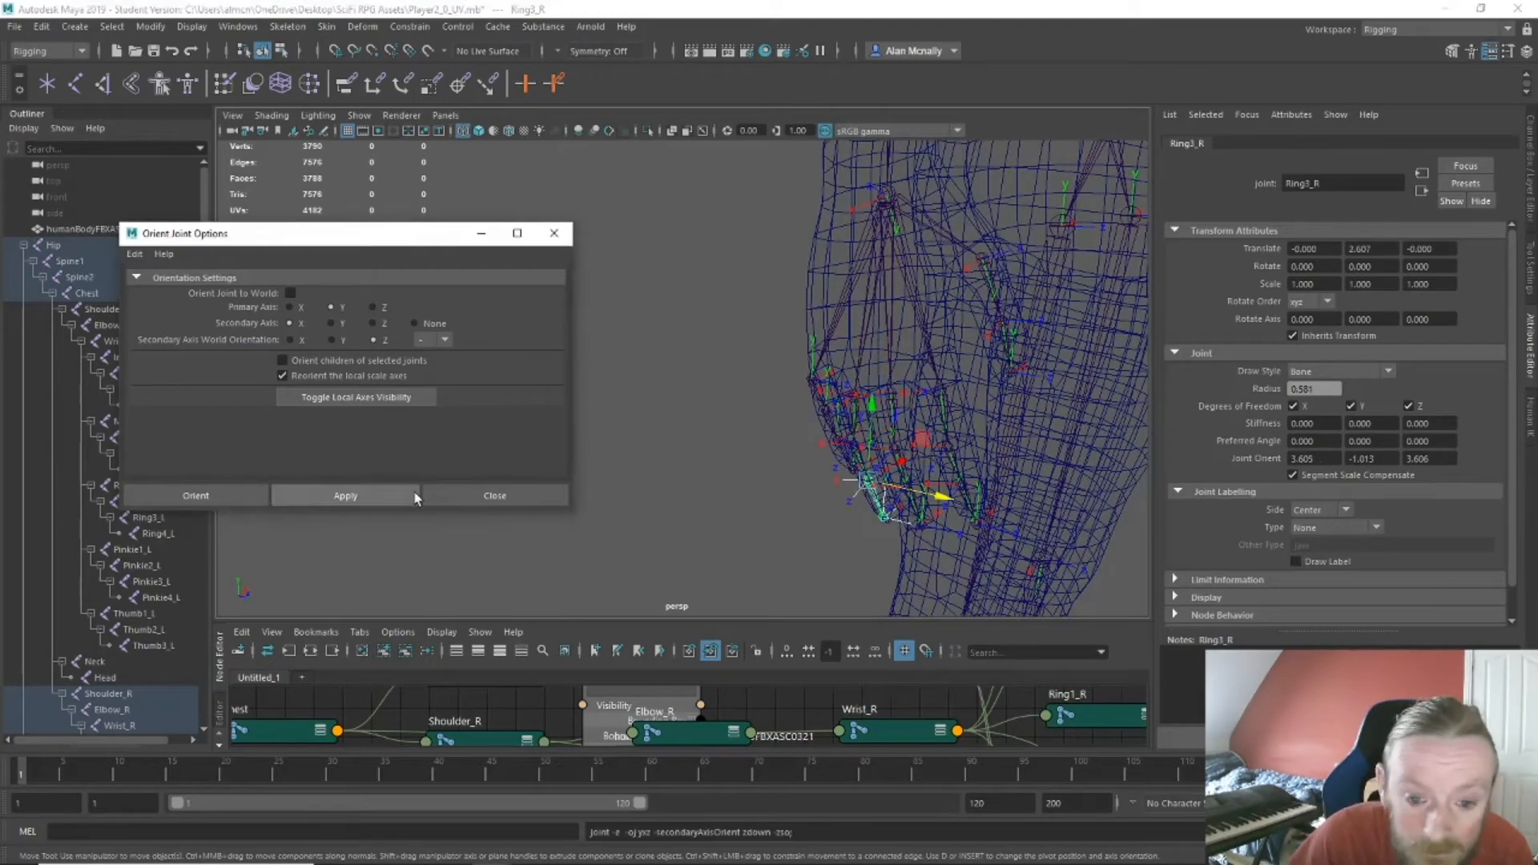
Orient the Pinkie1_R, Pinkie2_R and Pinkie3_R joints with primary axis Y, secondary axis X and negative Z world orientation.
{"action": "left_click_drag", "start_coordinate": [666, 525], "coordinate": [815, 514], "text": "alt"}
{"action": "left_click_drag", "start_coordinate": [890, 454], "coordinate": [1041, 473], "text": "alt"}
{"action": "left_click_drag", "start_coordinate": [814, 318], "coordinate": [869, 364], "text": "alt"}
{"action": "middle_click_drag", "start_coordinate": [877, 393], "coordinate": [881, 416], "text": "alt"}
{"action": "left_click_drag", "start_coordinate": [881, 416], "coordinate": [877, 393], "text": "alt"}
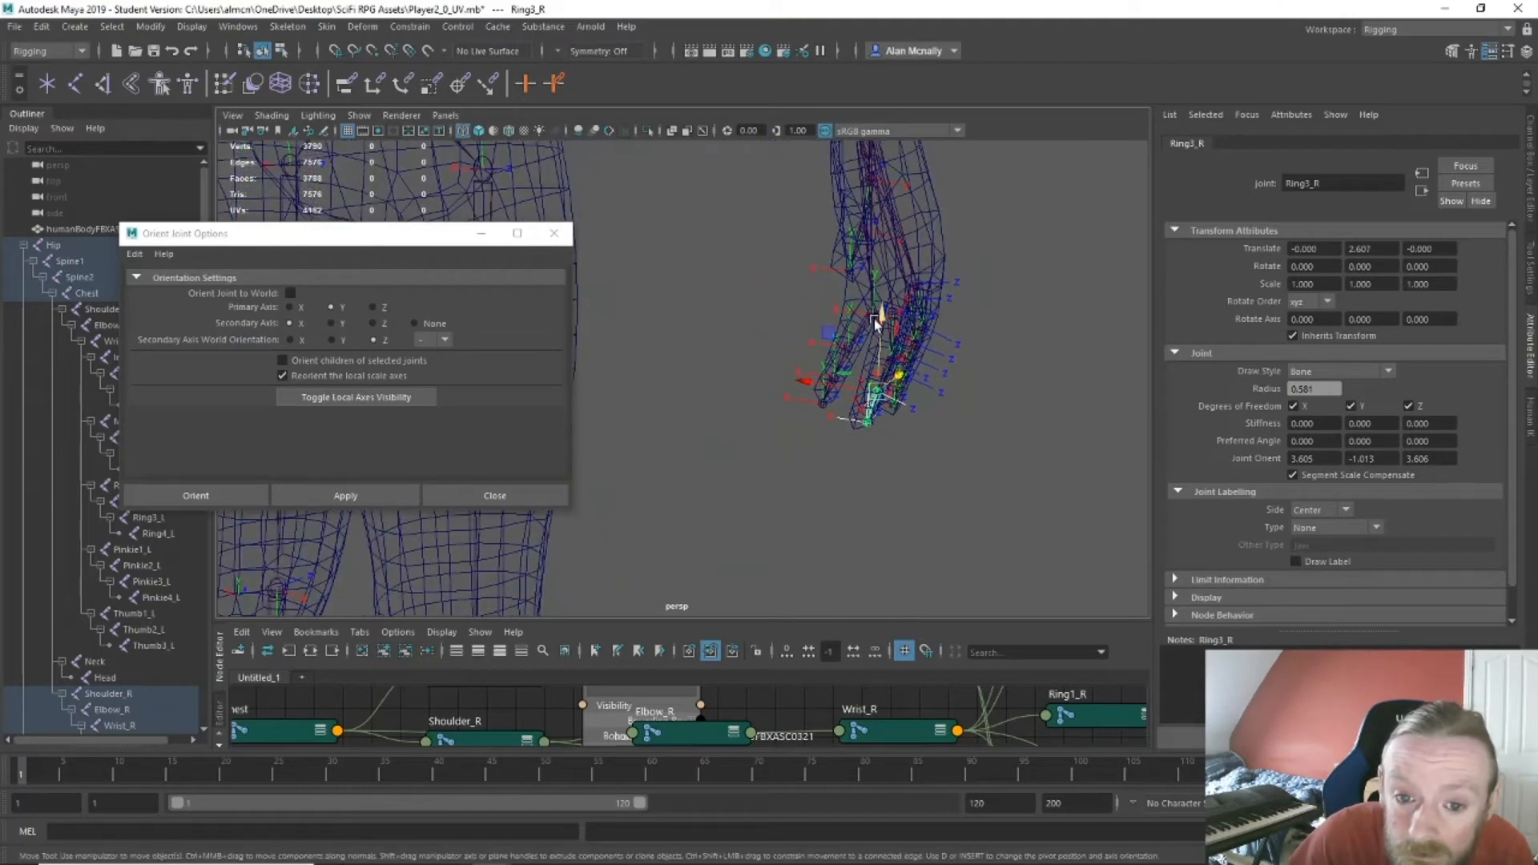
{"action": "left_click", "coordinate": [872, 314]}
{"action": "left_click", "coordinate": [321, 497]}
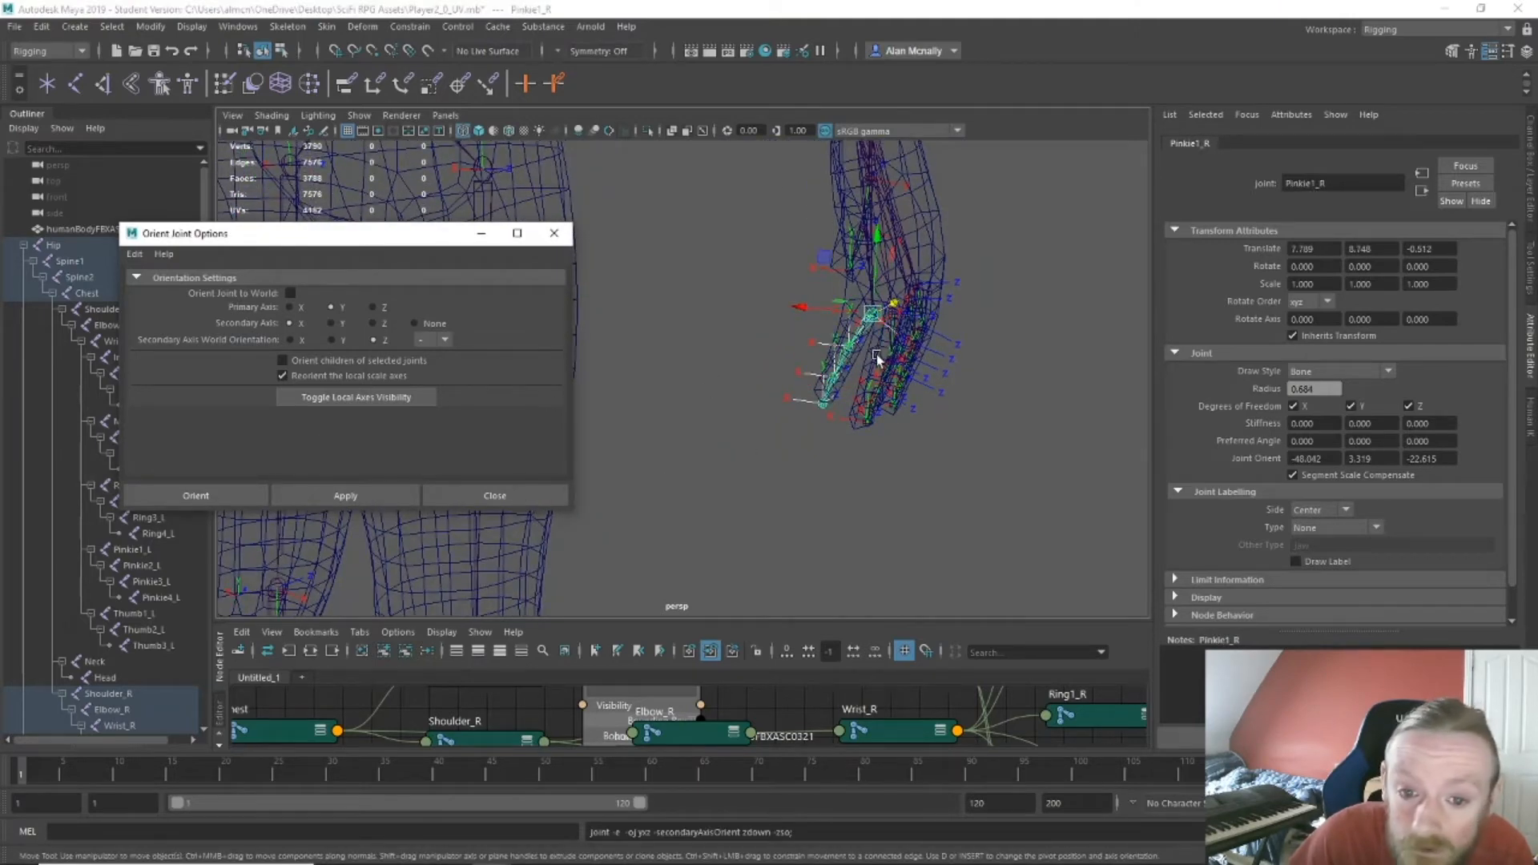
{"action": "left_click", "coordinate": [388, 492]}
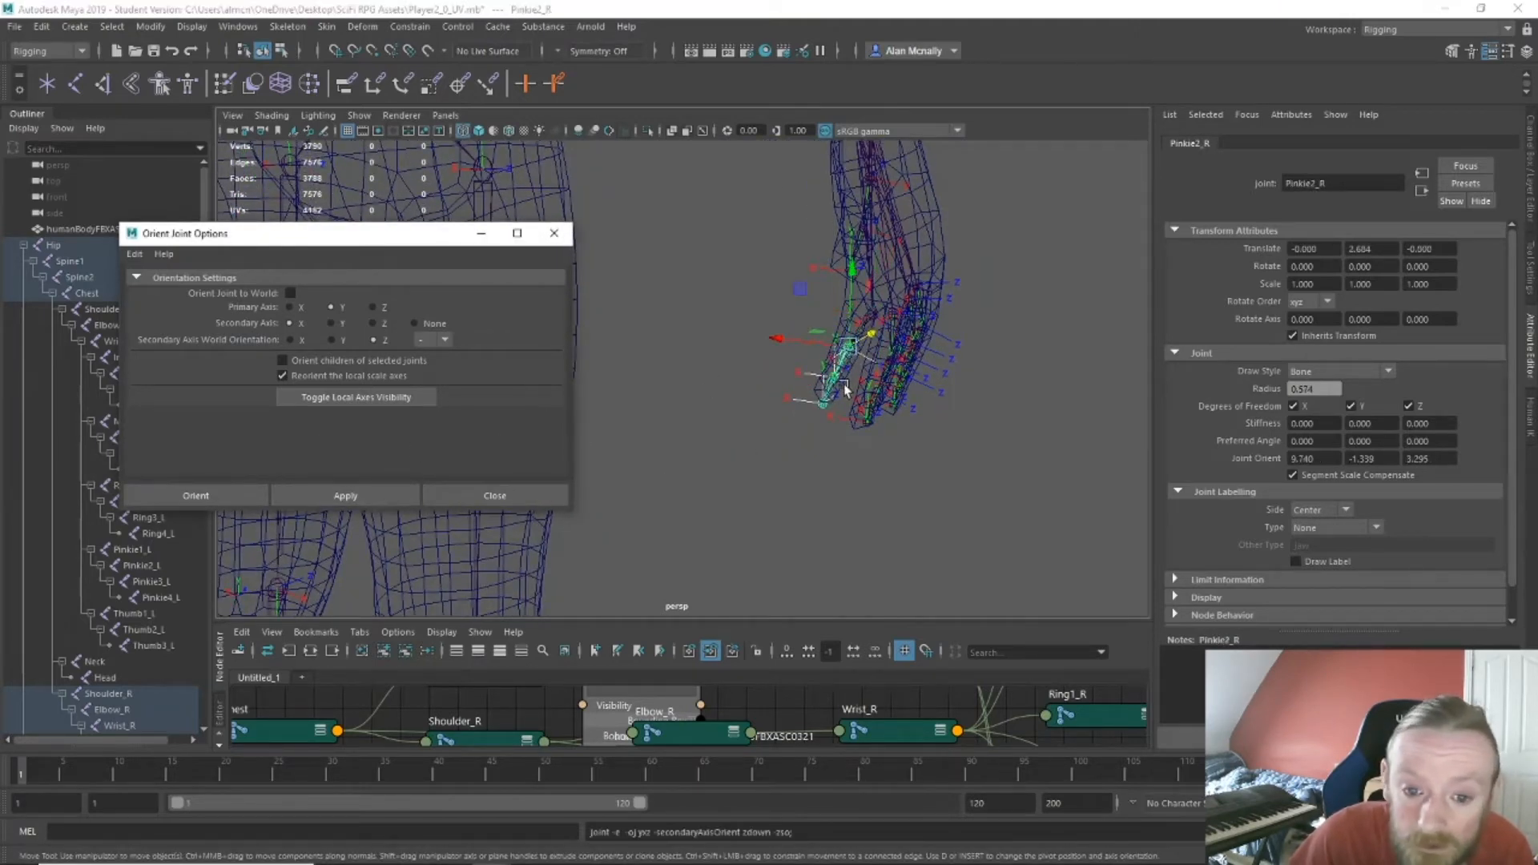
{"action": "left_click", "coordinate": [835, 379]}
{"action": "left_click", "coordinate": [834, 378]}
{"action": "left_click", "coordinate": [386, 496]}
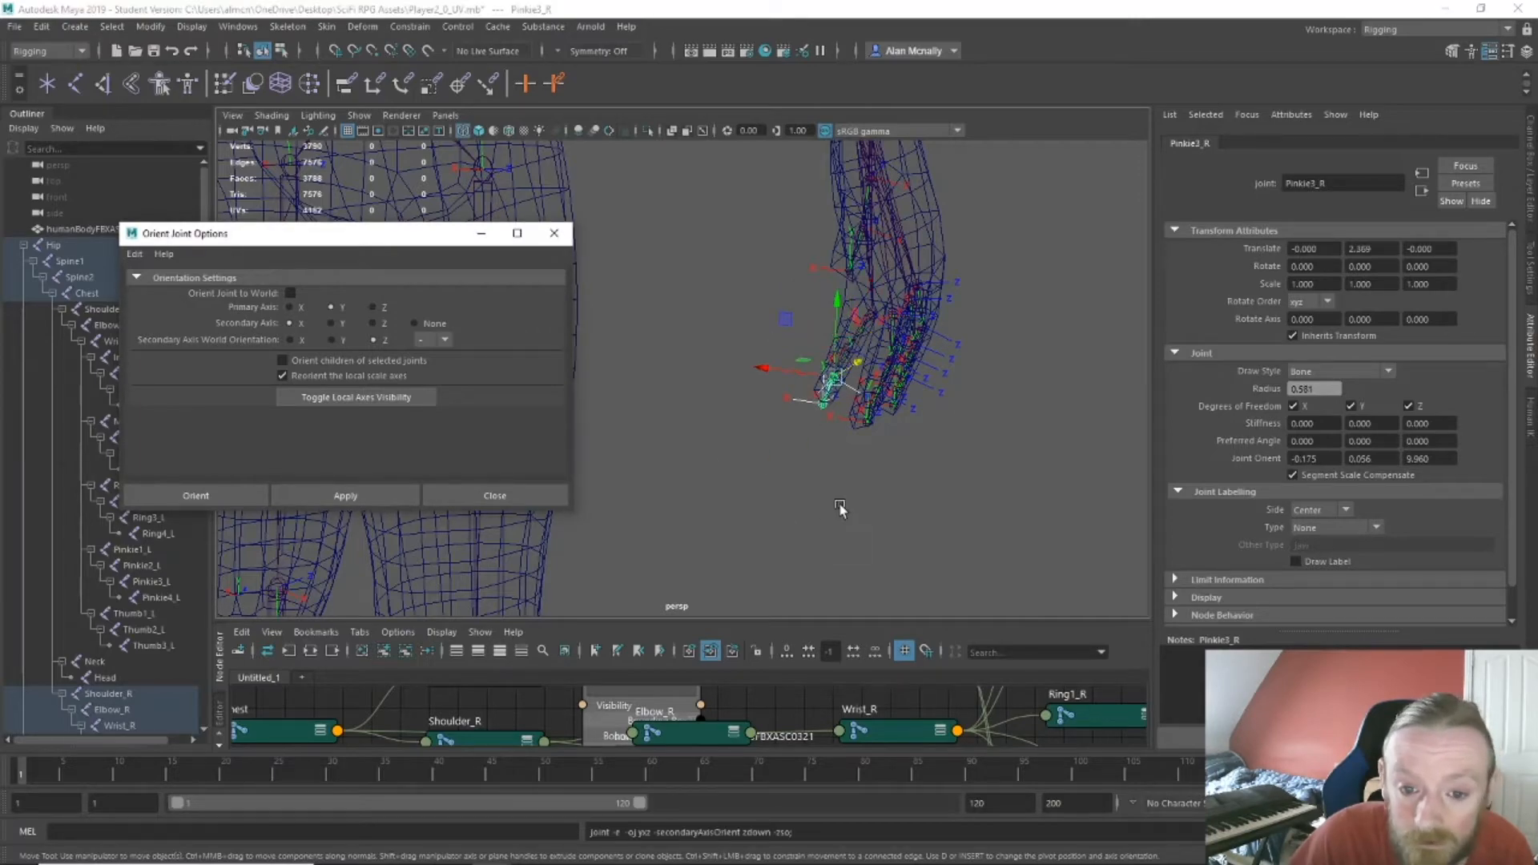
Try orienting the Wrist_L joint with primary axis Y, secondary axis X and negative Z world orientation.
{"action": "left_click_drag", "start_coordinate": [839, 504], "coordinate": [725, 422], "text": "alt"}
{"action": "scroll", "coordinate": [730, 458], "scroll_direction": "down", "scroll_amount": 8}
{"action": "scroll", "coordinate": [793, 457], "scroll_direction": "up", "scroll_amount": 6}
{"action": "left_click_drag", "start_coordinate": [797, 458], "coordinate": [815, 490], "text": "alt"}
{"action": "left_click", "coordinate": [345, 495]}
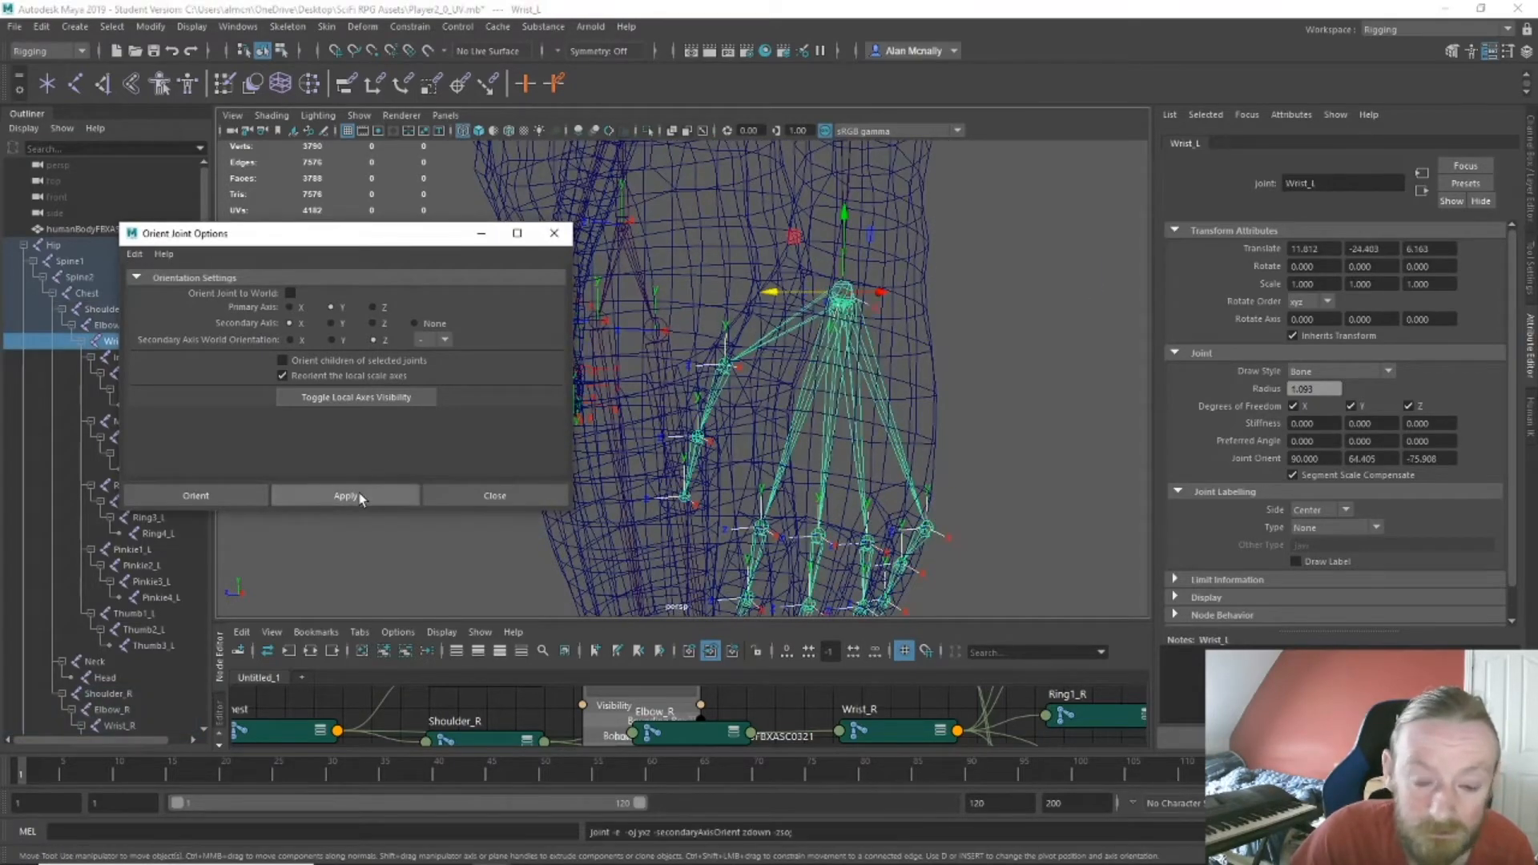
{"action": "left_click_drag", "start_coordinate": [936, 474], "coordinate": [813, 488], "text": "alt"}
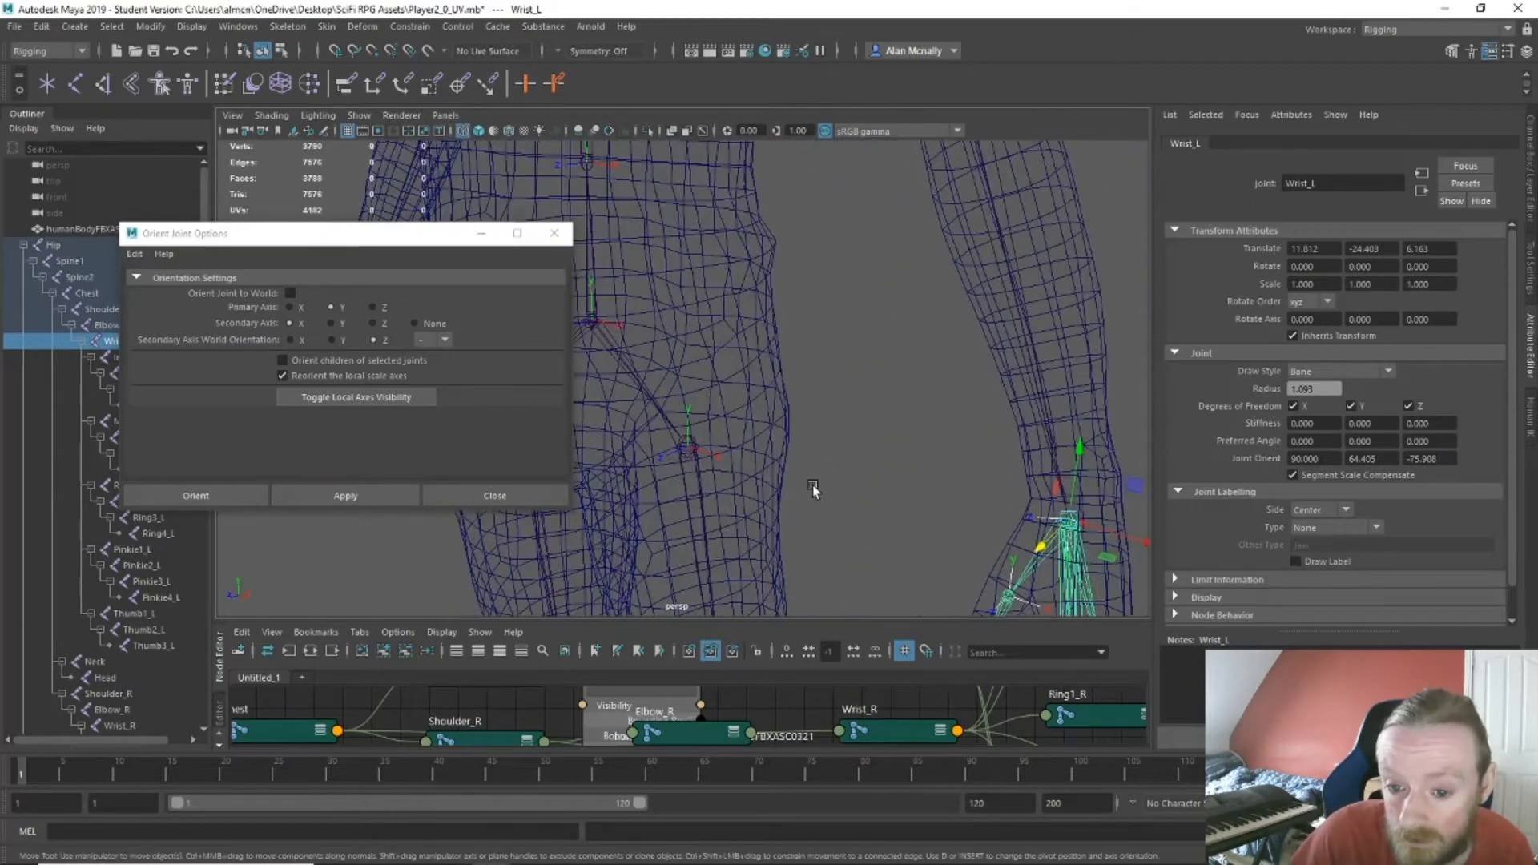
Reorient the Wrist_L joint with positive Z world orientation, keeping primary axis Y and secondary axis X.
{"action": "left_click", "coordinate": [446, 356]}
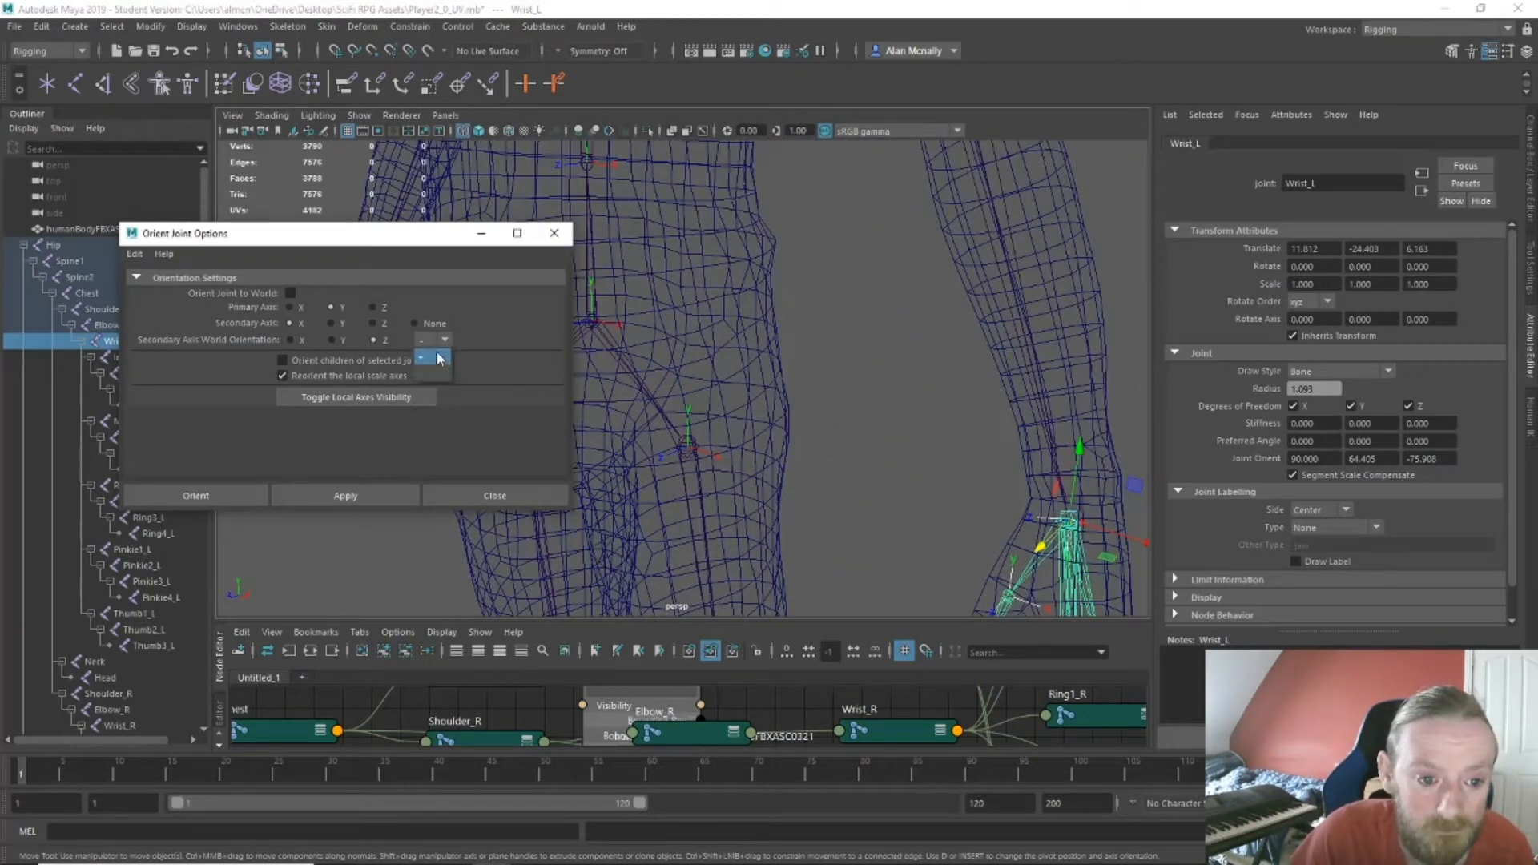
{"action": "left_click", "coordinate": [386, 492]}
{"action": "mouse_move", "coordinate": [805, 522]}
{"action": "left_mouse_down", "text": "alt"}
{"action": "mouse_move", "coordinate": [751, 512]}
{"action": "mouse_move", "coordinate": [844, 506]}
{"action": "mouse_move", "coordinate": [748, 491]}
{"action": "mouse_move", "coordinate": [765, 481]}
{"action": "mouse_move", "coordinate": [779, 505]}
{"action": "left_mouse_up", "text": "alt"}
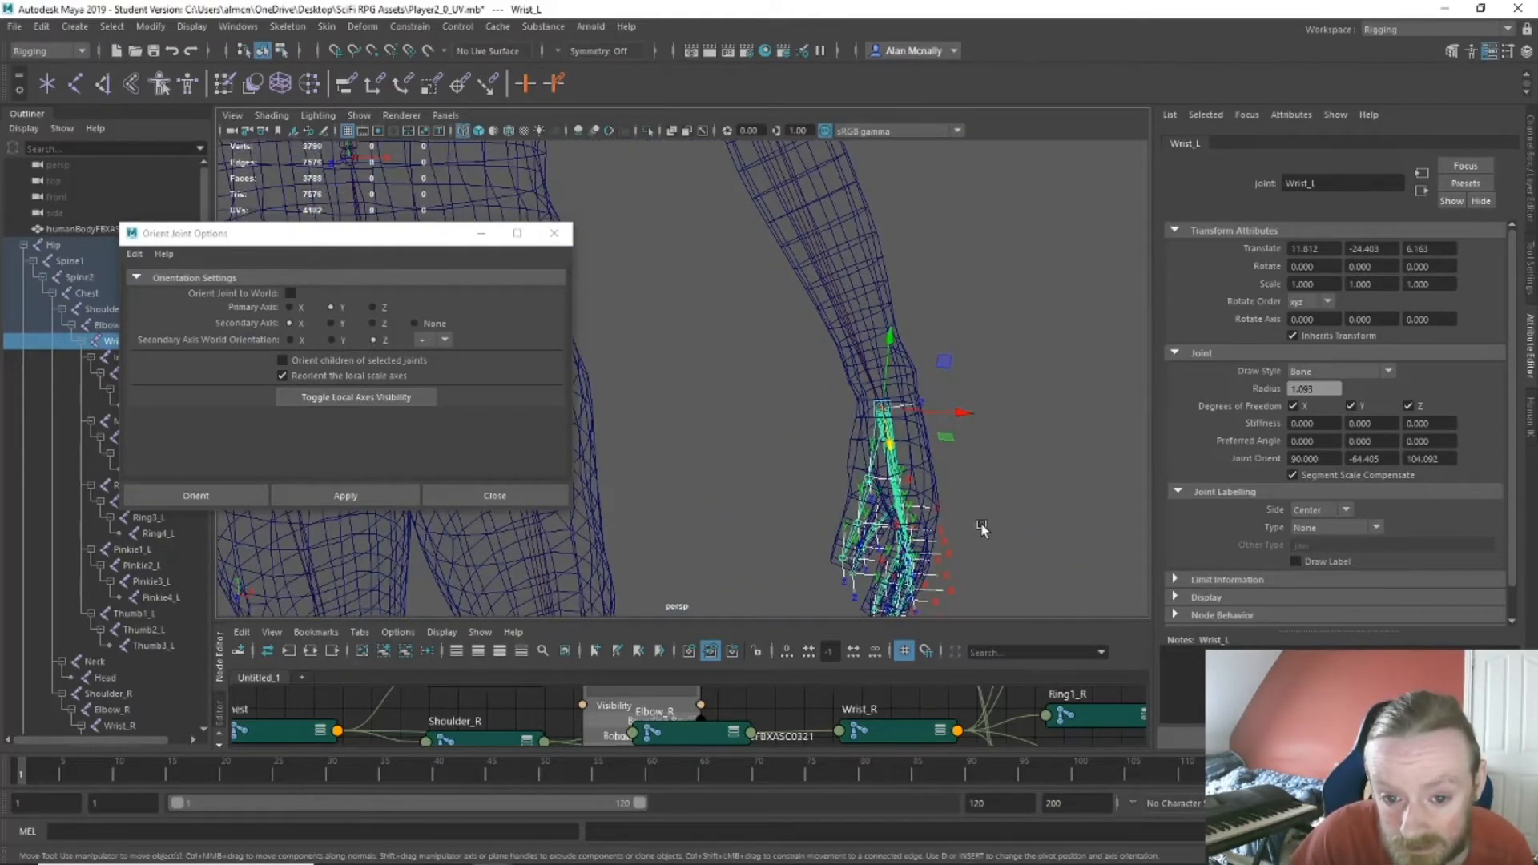
{"action": "middle_click_drag", "start_coordinate": [975, 518], "coordinate": [878, 474], "text": "alt"}
{"action": "left_click_drag", "start_coordinate": [913, 491], "coordinate": [748, 464], "text": "alt"}
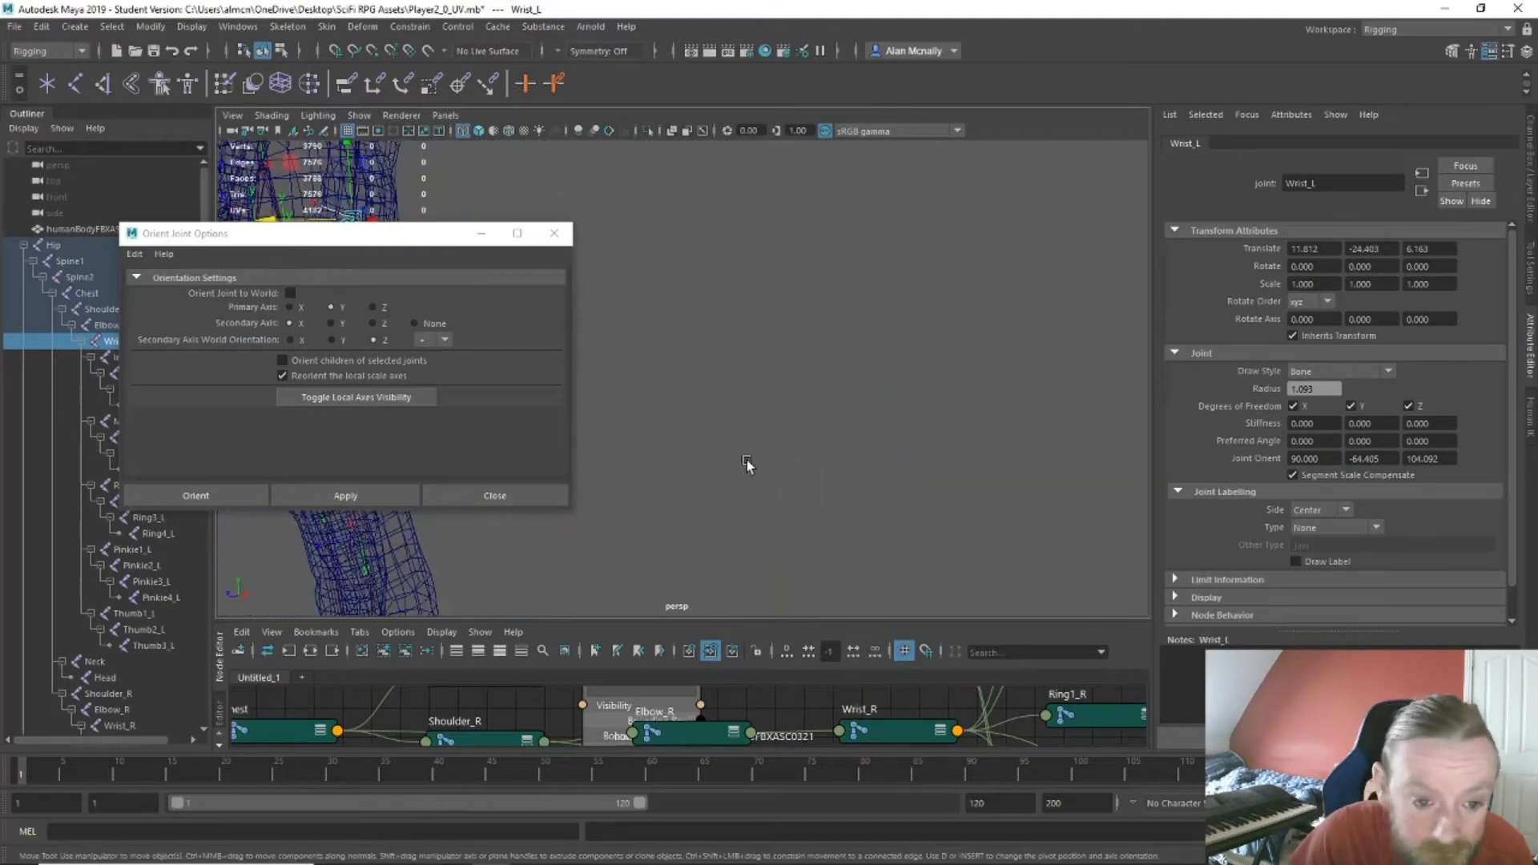
Orient the three left index finger joints, Index1_L to Index3_L, with primary axis Y, secondary axis X and secondary world orientation Z.
{"action": "middle_click_drag", "start_coordinate": [745, 464], "coordinate": [1050, 595], "text": "alt"}
{"action": "left_click", "coordinate": [756, 517]}
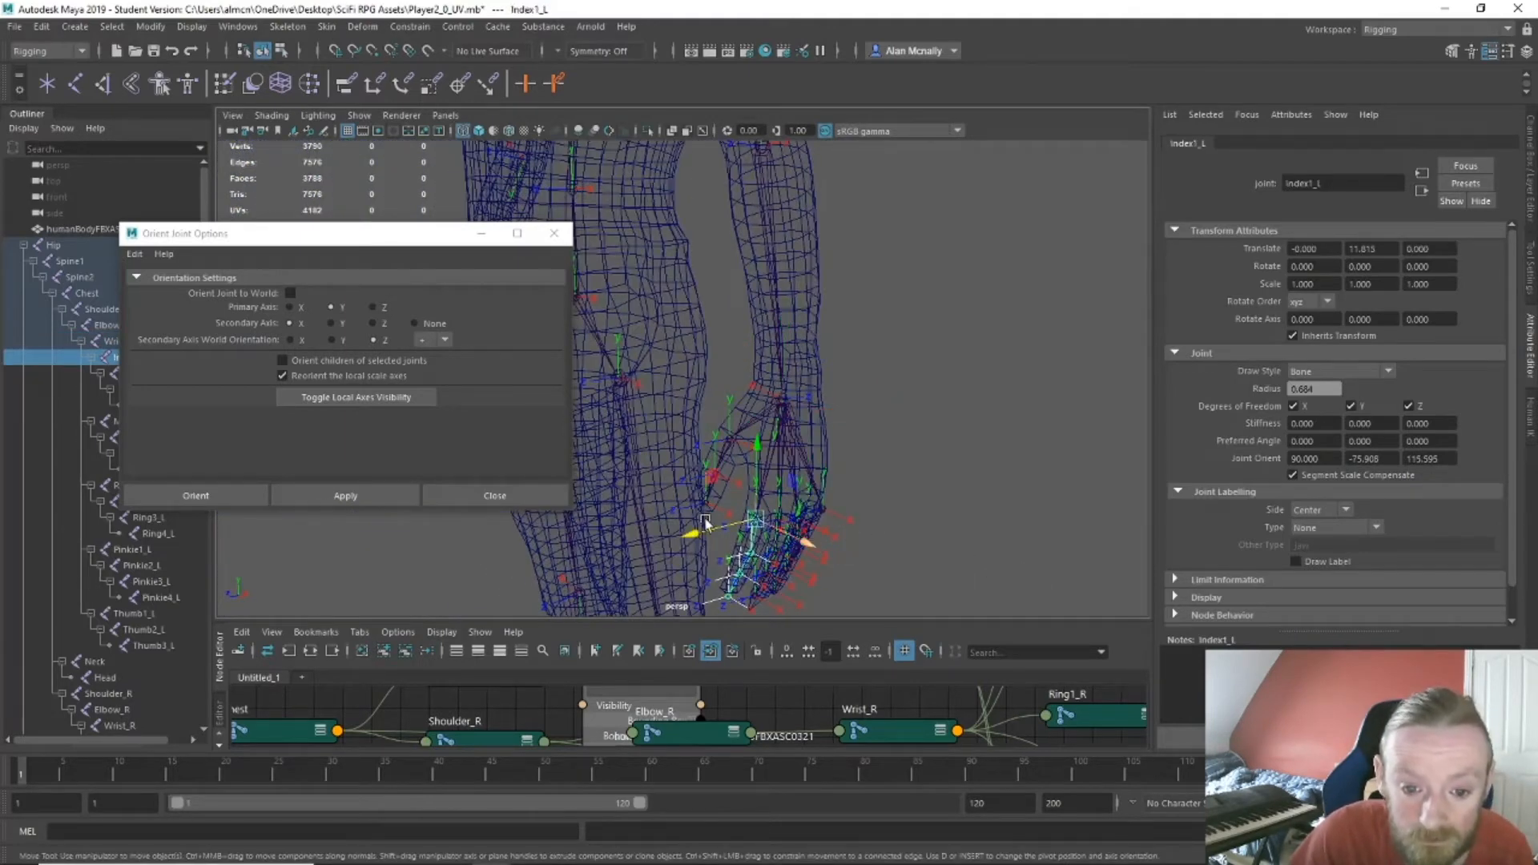
{"action": "left_click", "coordinate": [372, 489]}
{"action": "middle_click_drag", "start_coordinate": [914, 552], "coordinate": [900, 495], "text": "alt"}
{"action": "left_click_drag", "start_coordinate": [901, 496], "coordinate": [603, 364], "text": "alt"}
{"action": "left_click", "coordinate": [650, 375]}
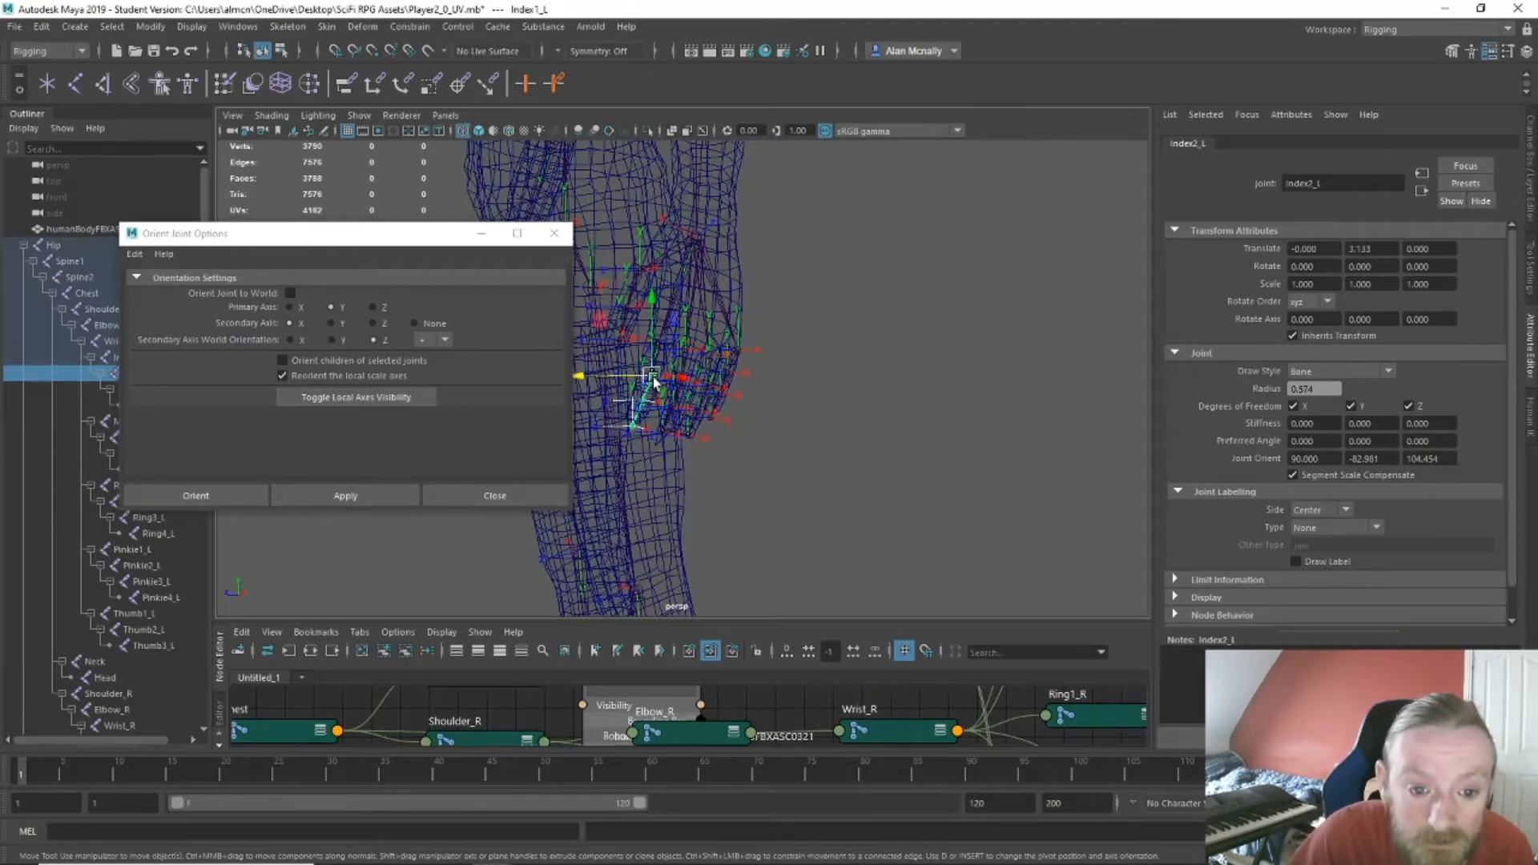
{"action": "left_click", "coordinate": [382, 491]}
{"action": "scroll", "coordinate": [709, 407], "scroll_direction": "up", "scroll_amount": 5}
{"action": "middle_click_drag", "start_coordinate": [710, 408], "coordinate": [801, 433], "text": "alt"}
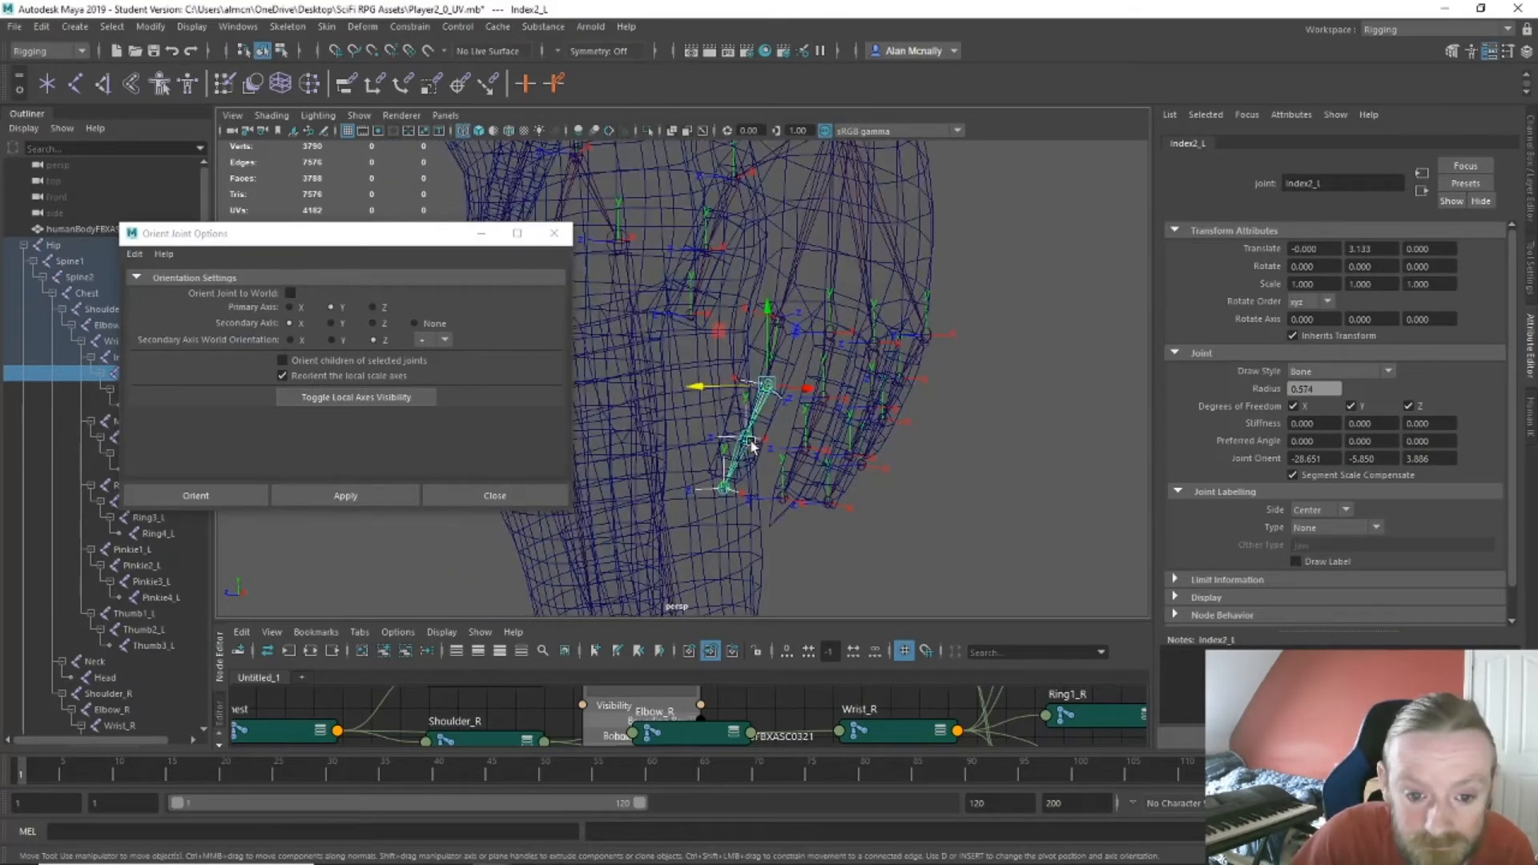
{"action": "left_click", "coordinate": [747, 437]}
{"action": "left_click", "coordinate": [403, 502]}
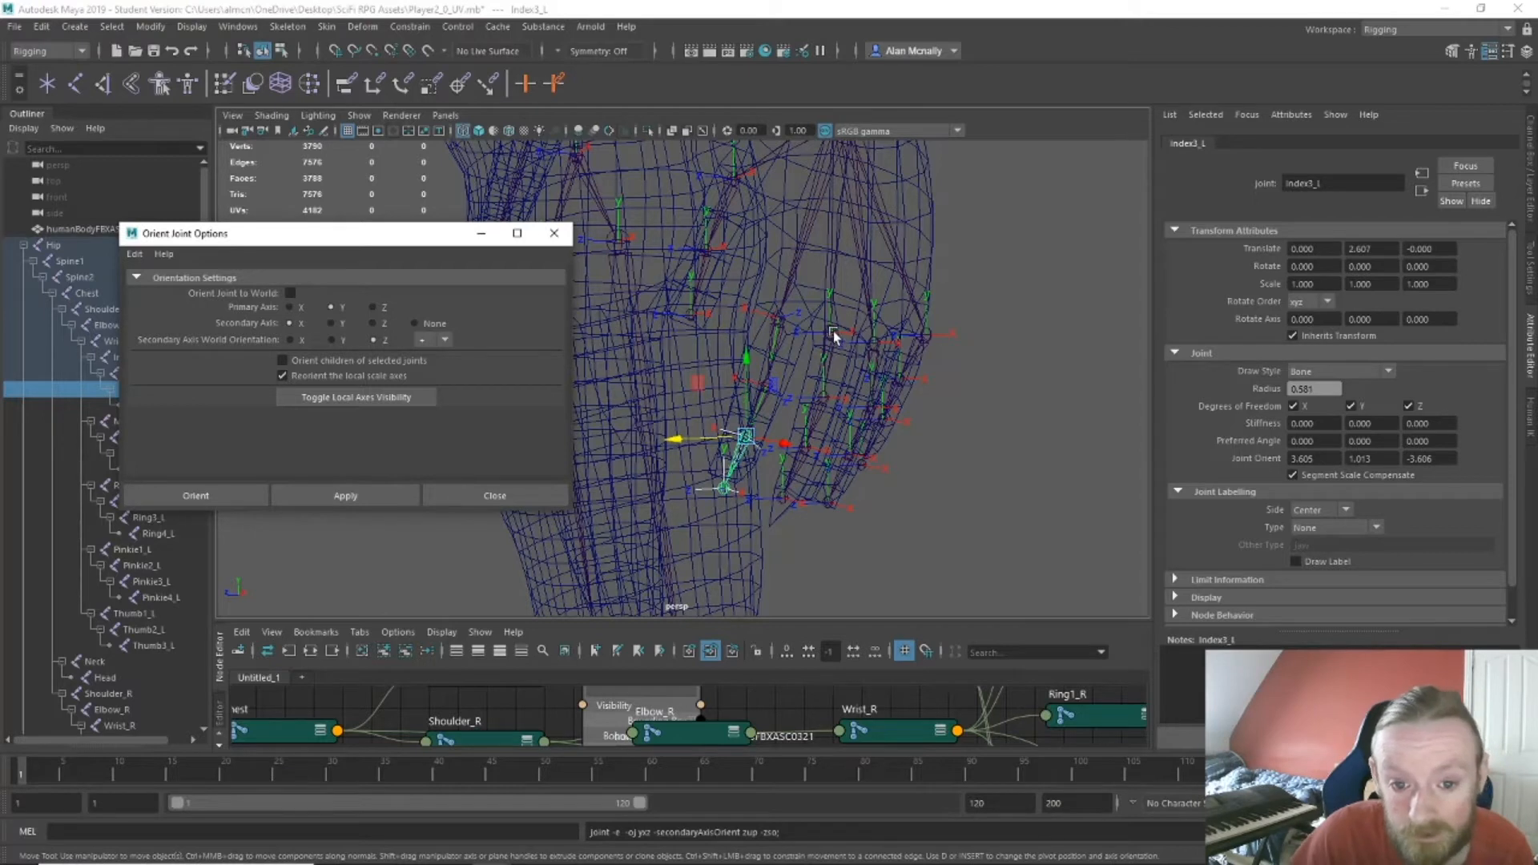
Orient the left middle finger joints Middle1_L, Middle2_L and Middle3_L with the same Y-primary, X-secondary settings.
{"action": "left_click", "coordinate": [833, 330]}
{"action": "left_click", "coordinate": [377, 495]}
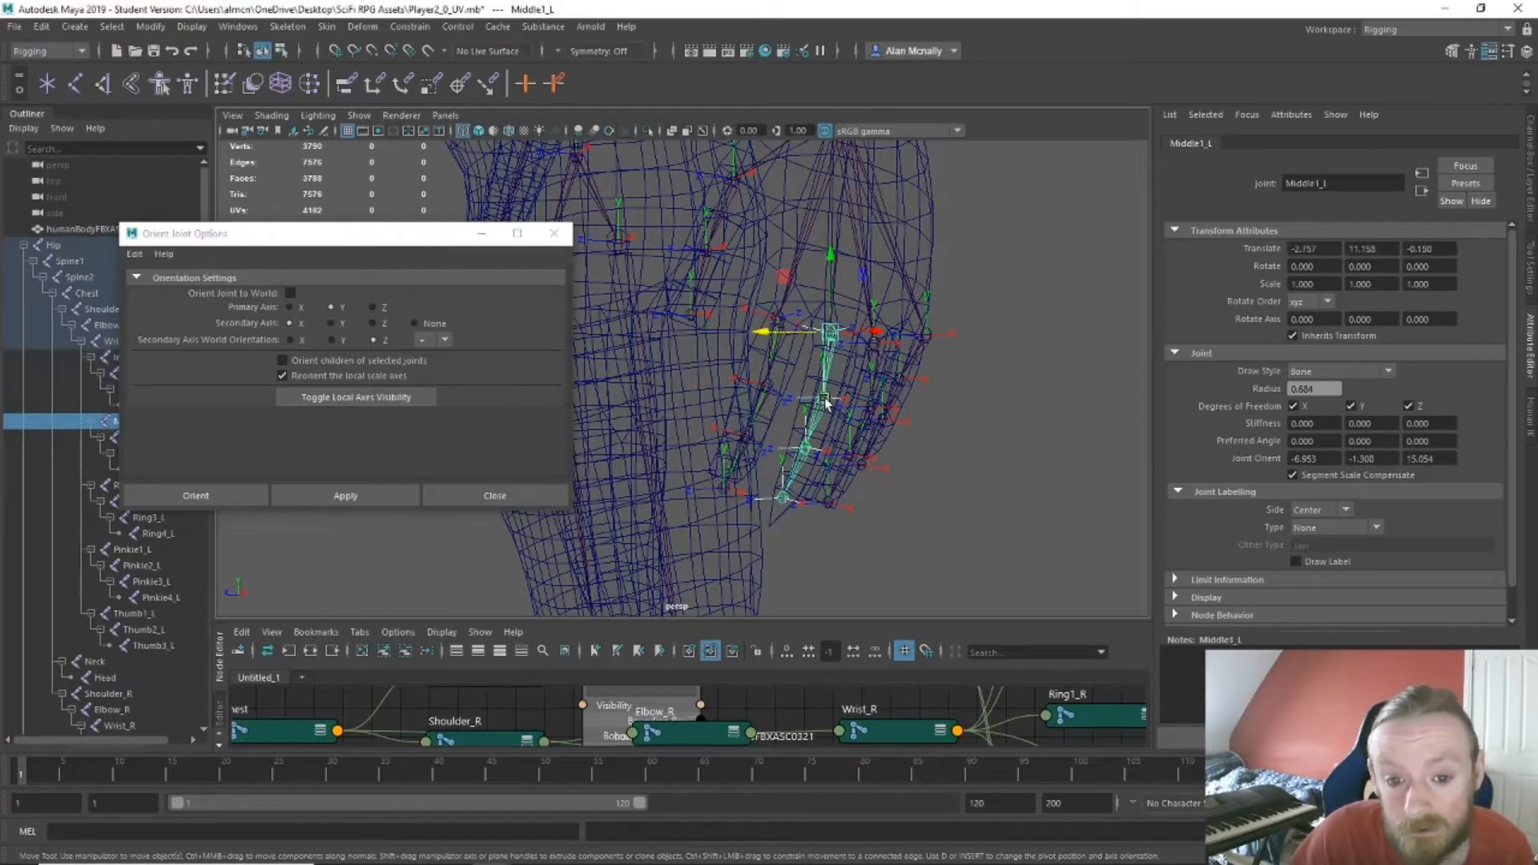
{"action": "left_click", "coordinate": [825, 401]}
{"action": "left_click", "coordinate": [396, 495]}
{"action": "left_click", "coordinate": [806, 448]}
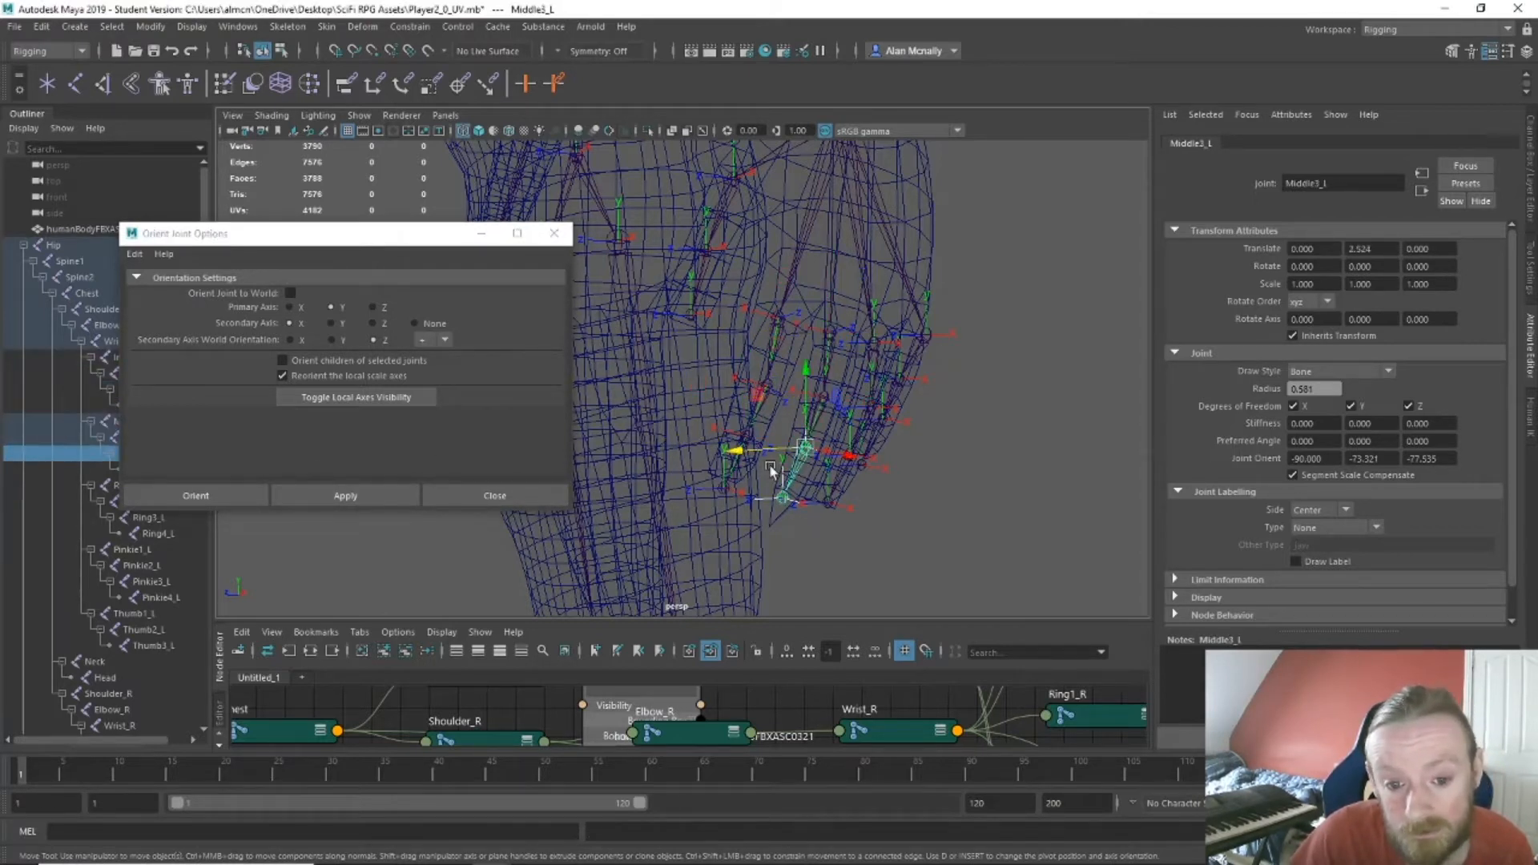
{"action": "left_click", "coordinate": [397, 495]}
Orient the left ring finger joints Ring1_L, Ring2_L and Ring3_L with primary axis Y and secondary axis X.
{"action": "left_click_drag", "start_coordinate": [841, 503], "coordinate": [740, 349], "text": "alt"}
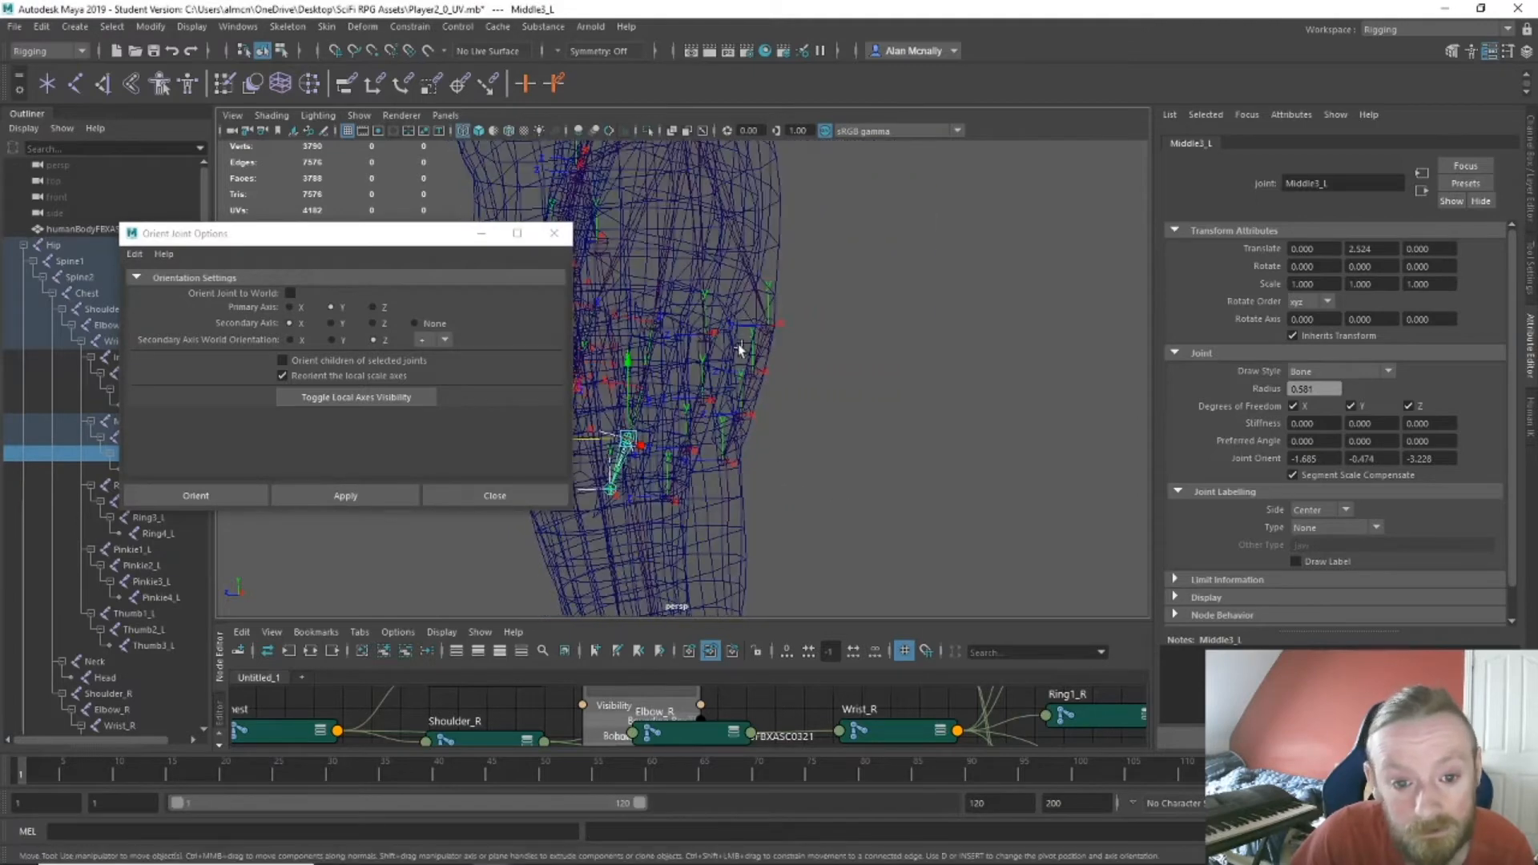
{"action": "left_click", "coordinate": [709, 337]}
{"action": "left_click", "coordinate": [401, 495]}
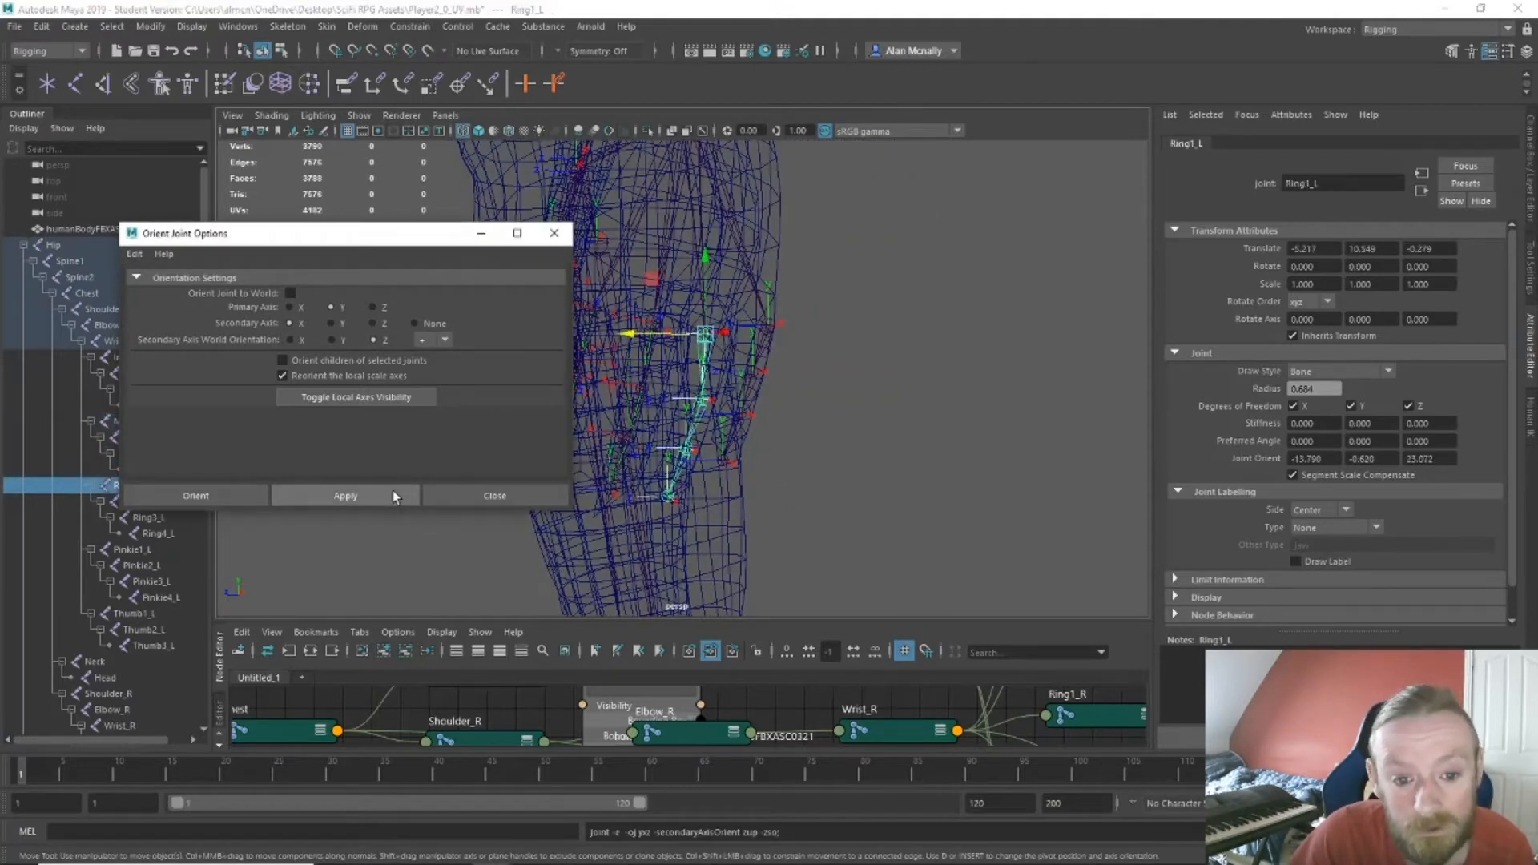
{"action": "left_click", "coordinate": [711, 407]}
{"action": "left_click", "coordinate": [388, 491]}
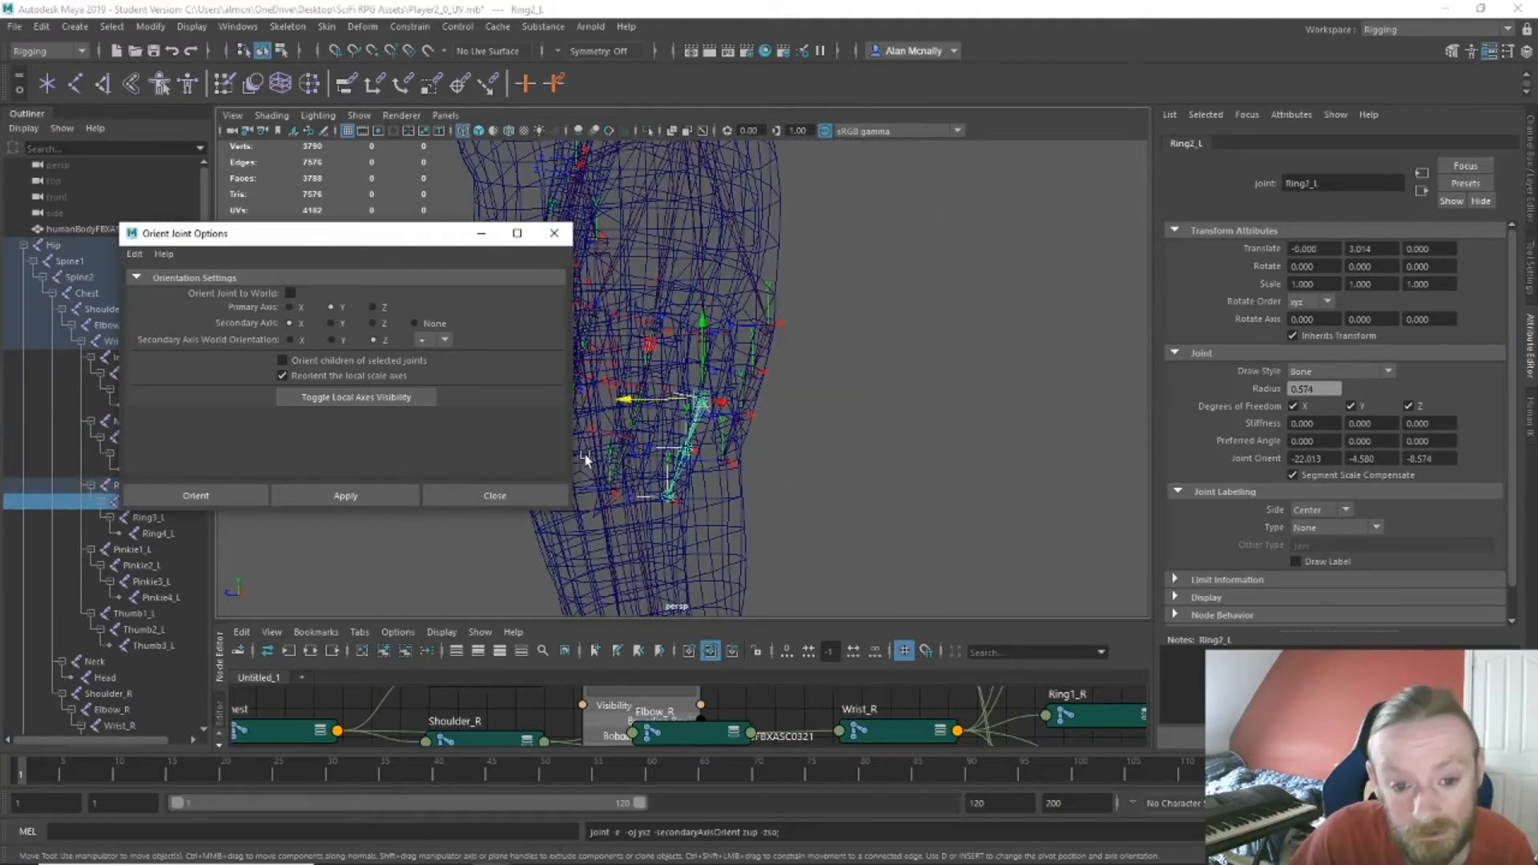
{"action": "left_click", "coordinate": [686, 452]}
{"action": "left_click", "coordinate": [352, 491]}
Orient the left little finger joints Pinkie1_L, Pinkie2_L and Pinkie3_L with primary axis Y and secondary axis X.
{"action": "left_click_drag", "start_coordinate": [733, 480], "coordinate": [657, 380], "text": "alt"}
{"action": "left_click_drag", "start_coordinate": [735, 430], "coordinate": [783, 416], "text": "alt"}
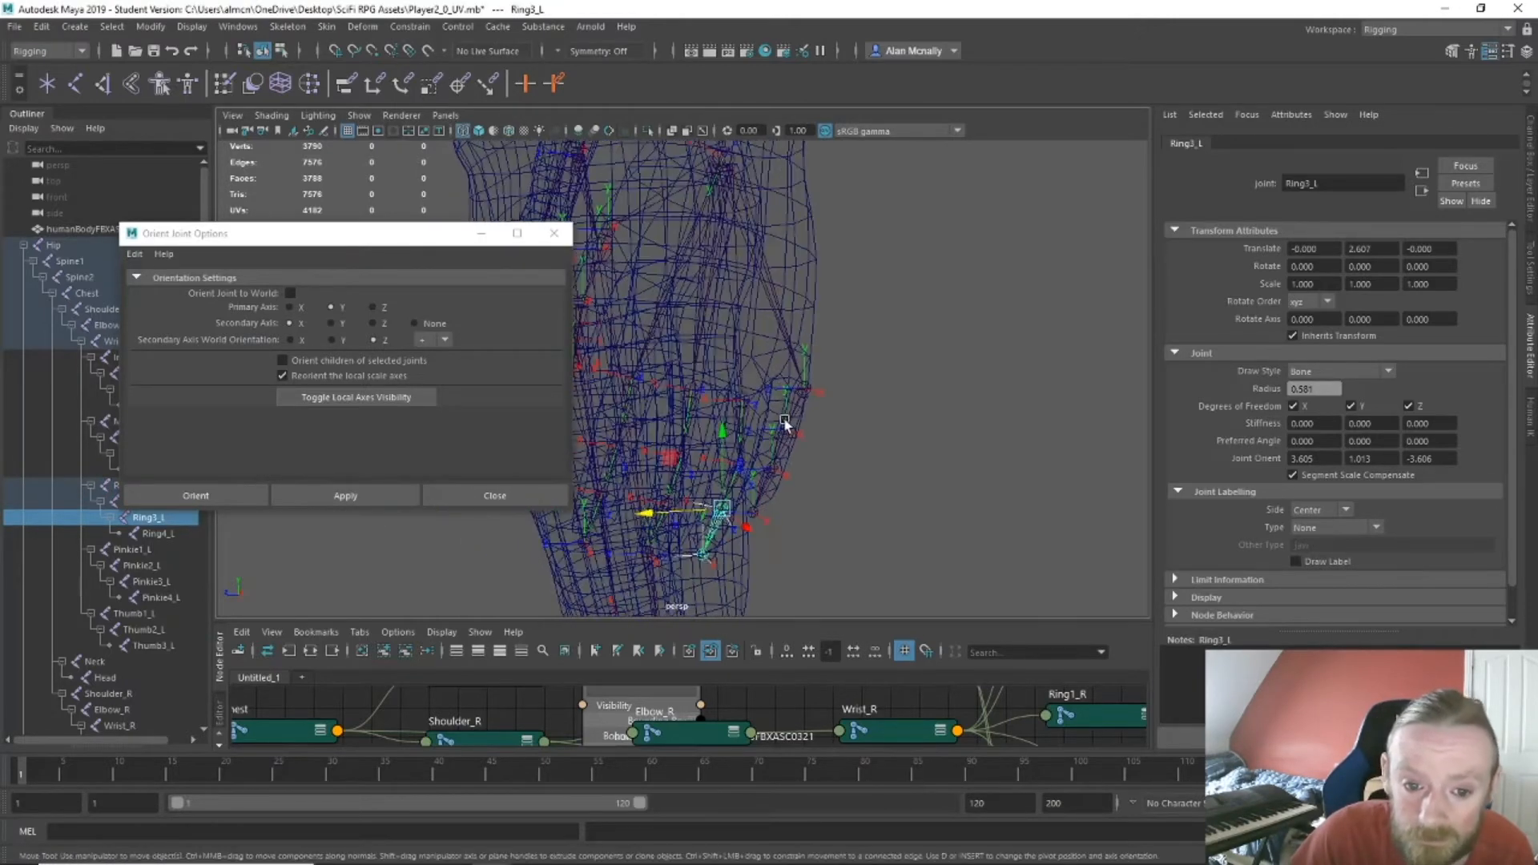
{"action": "left_click", "coordinate": [808, 393]}
{"action": "left_click", "coordinate": [401, 495]}
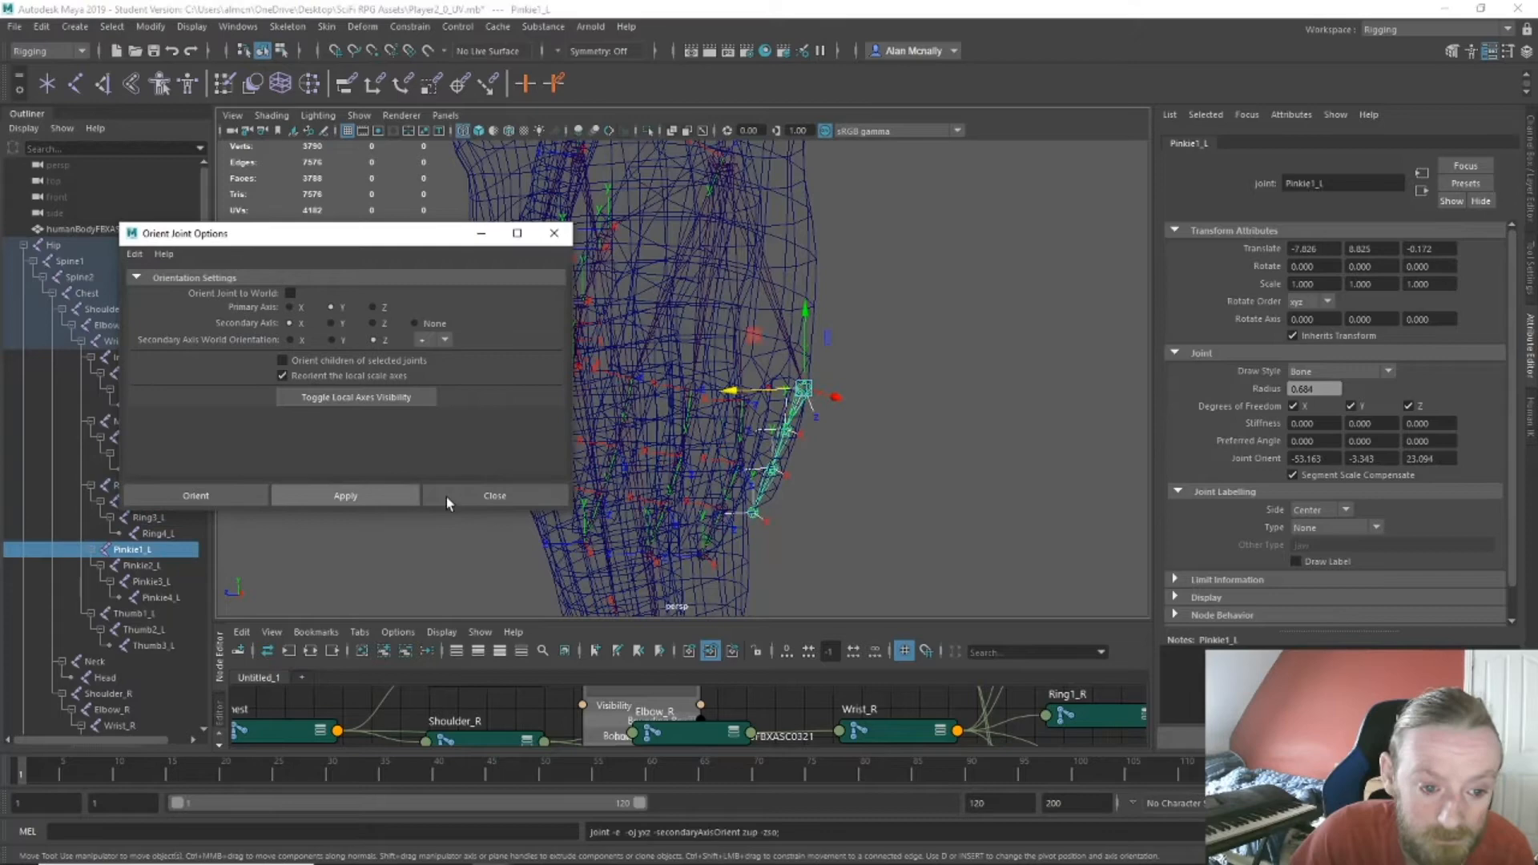
{"action": "left_click", "coordinate": [786, 433]}
{"action": "left_click", "coordinate": [346, 495]}
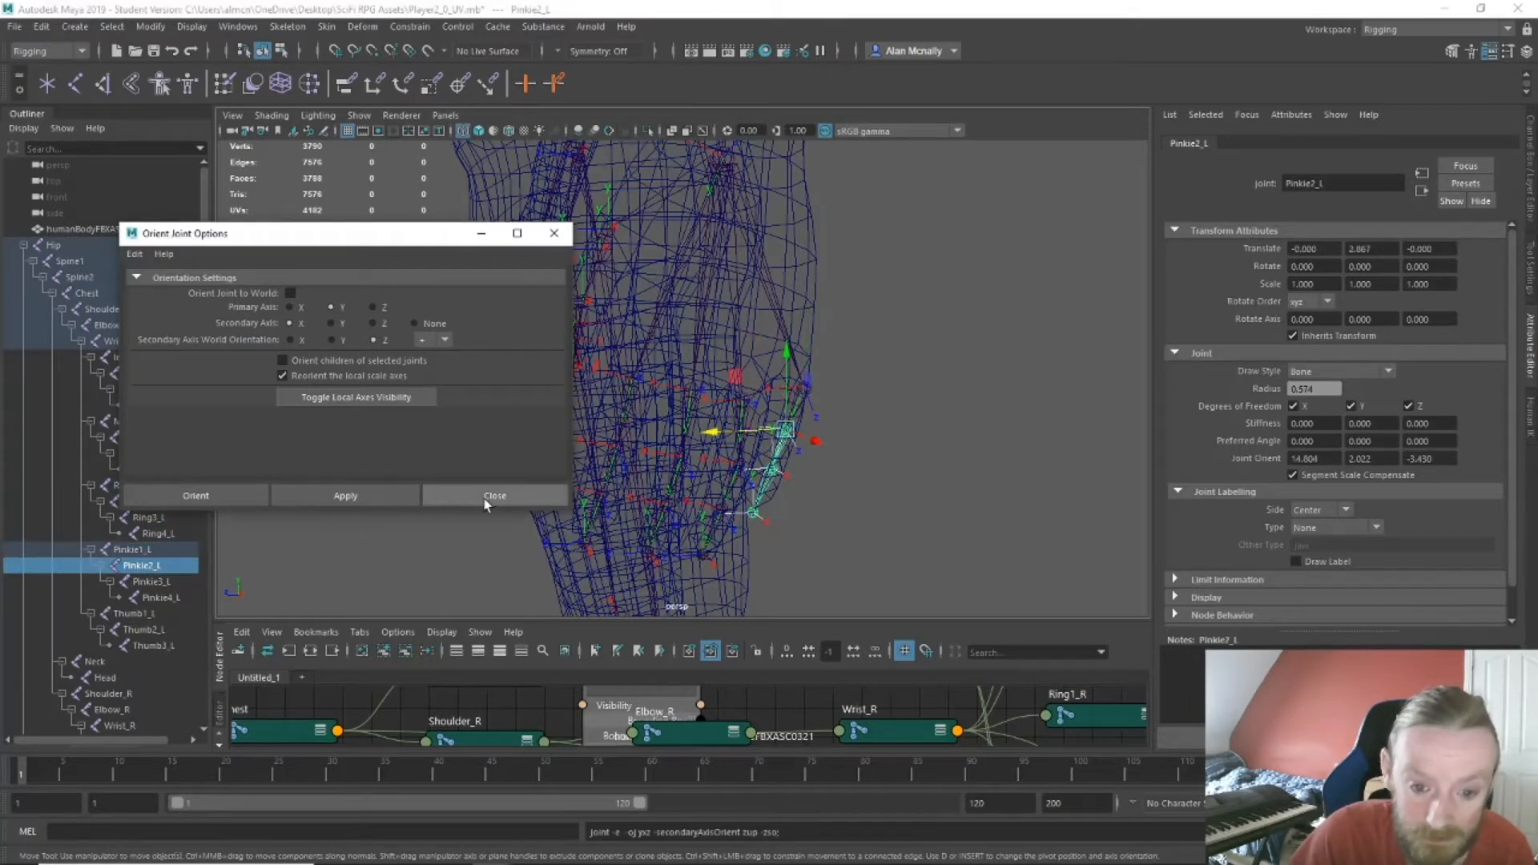
{"action": "left_click", "coordinate": [771, 477]}
{"action": "left_click", "coordinate": [356, 487]}
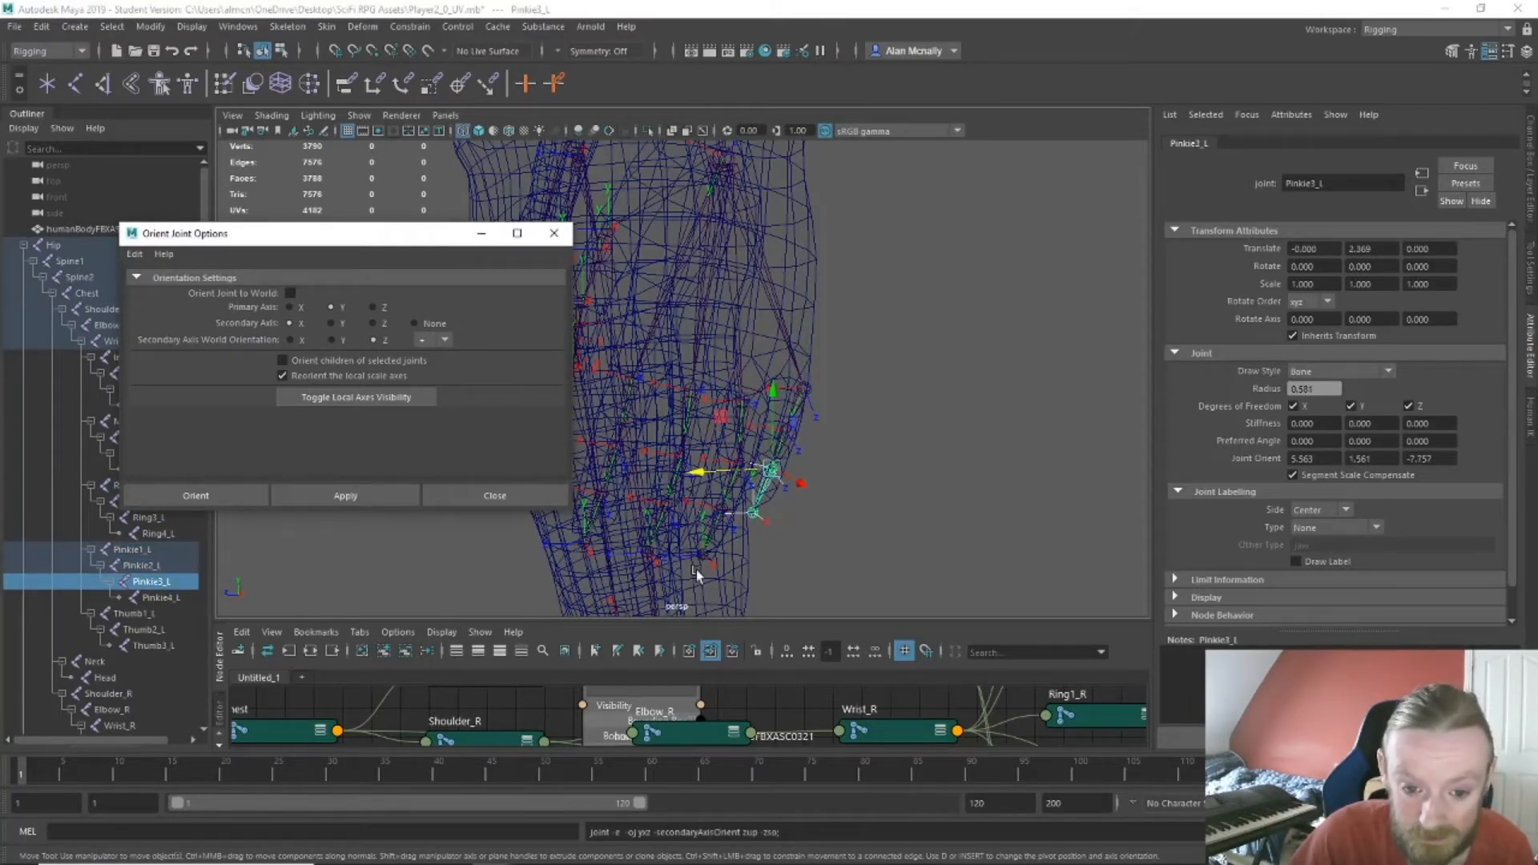
Try orienting the left thumb's base joint, Thumb1_L, with primary axis Y and secondary axis X.
{"action": "left_click_drag", "start_coordinate": [696, 570], "coordinate": [818, 553], "text": "alt"}
{"action": "scroll", "coordinate": [858, 542], "scroll_direction": "down", "scroll_amount": 5}
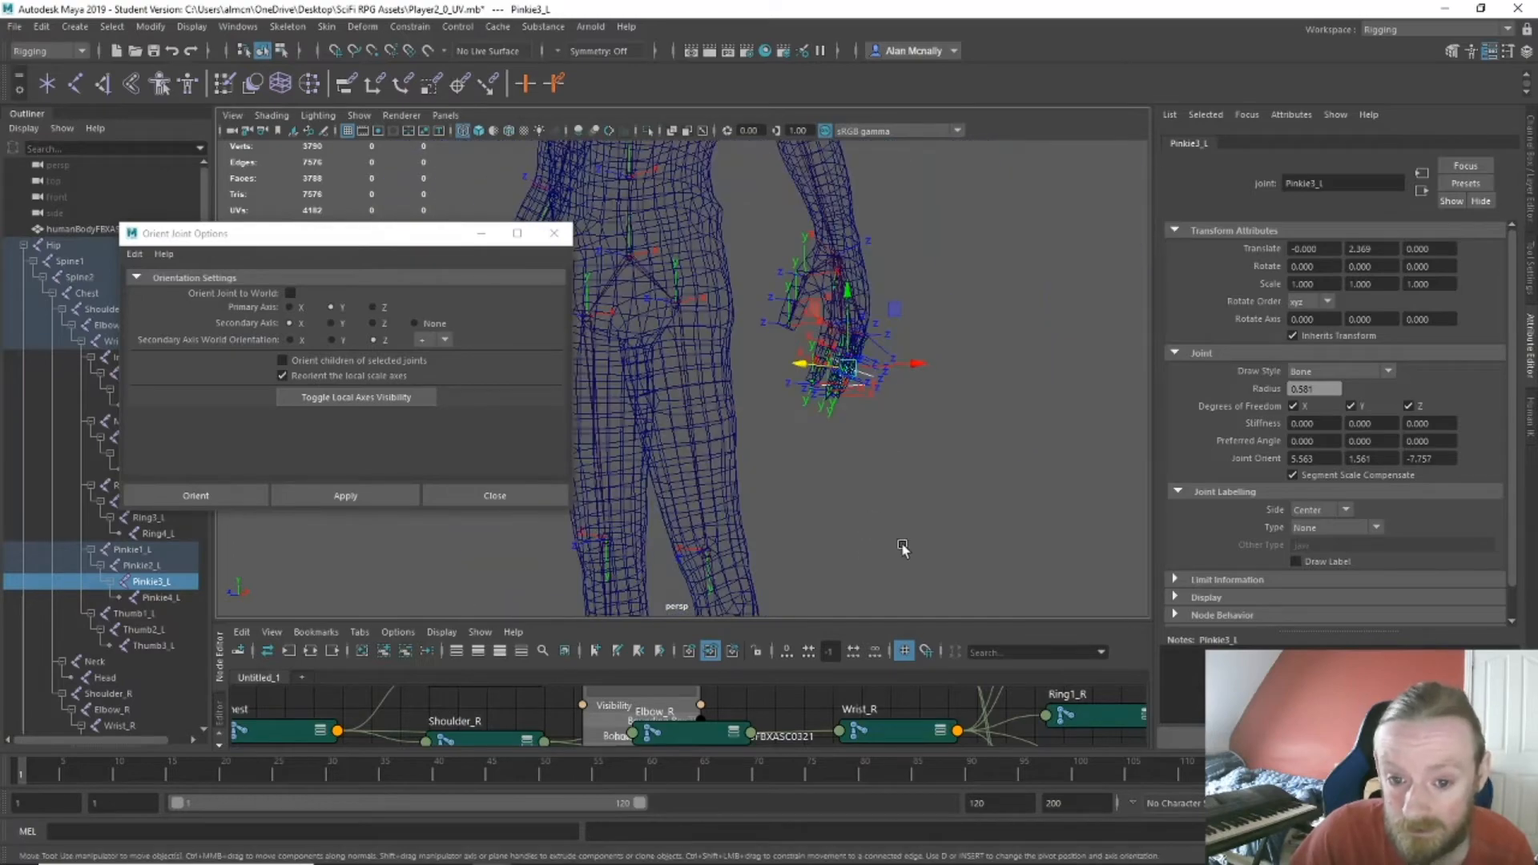
{"action": "mouse_move", "coordinate": [810, 481]}
{"action": "left_mouse_down", "text": "alt"}
{"action": "mouse_move", "coordinate": [854, 507]}
{"action": "mouse_move", "coordinate": [790, 494]}
{"action": "mouse_move", "coordinate": [838, 478]}
{"action": "mouse_move", "coordinate": [798, 502]}
{"action": "mouse_move", "coordinate": [807, 463]}
{"action": "mouse_move", "coordinate": [800, 488]}
{"action": "left_mouse_up", "text": "alt"}
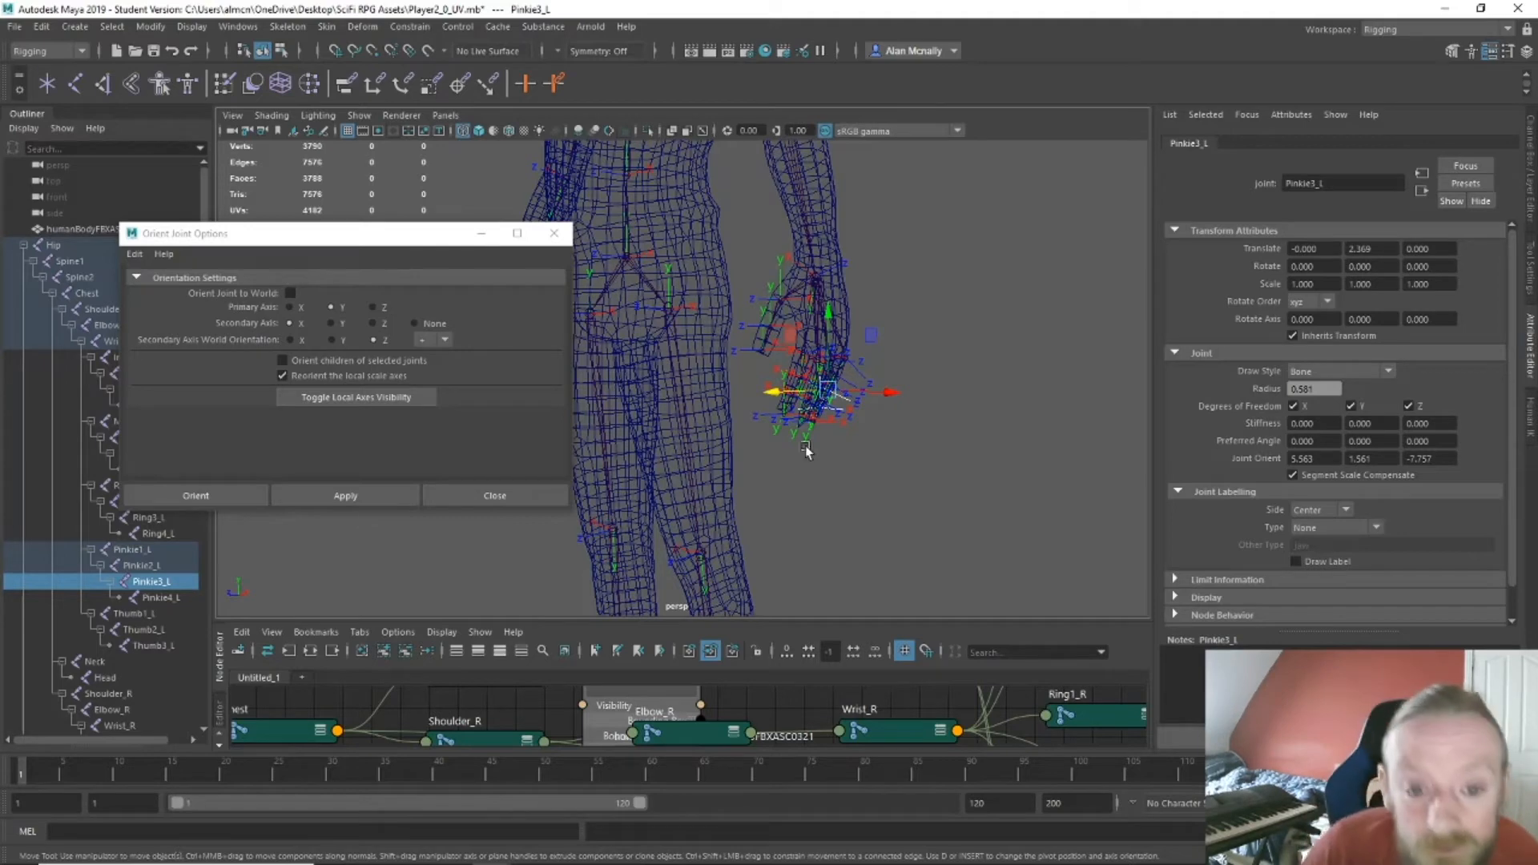
{"action": "scroll", "coordinate": [817, 344], "scroll_direction": "up", "scroll_amount": 5}
{"action": "middle_click_drag", "start_coordinate": [820, 327], "coordinate": [792, 426], "text": "alt"}
{"action": "left_click", "coordinate": [817, 376]}
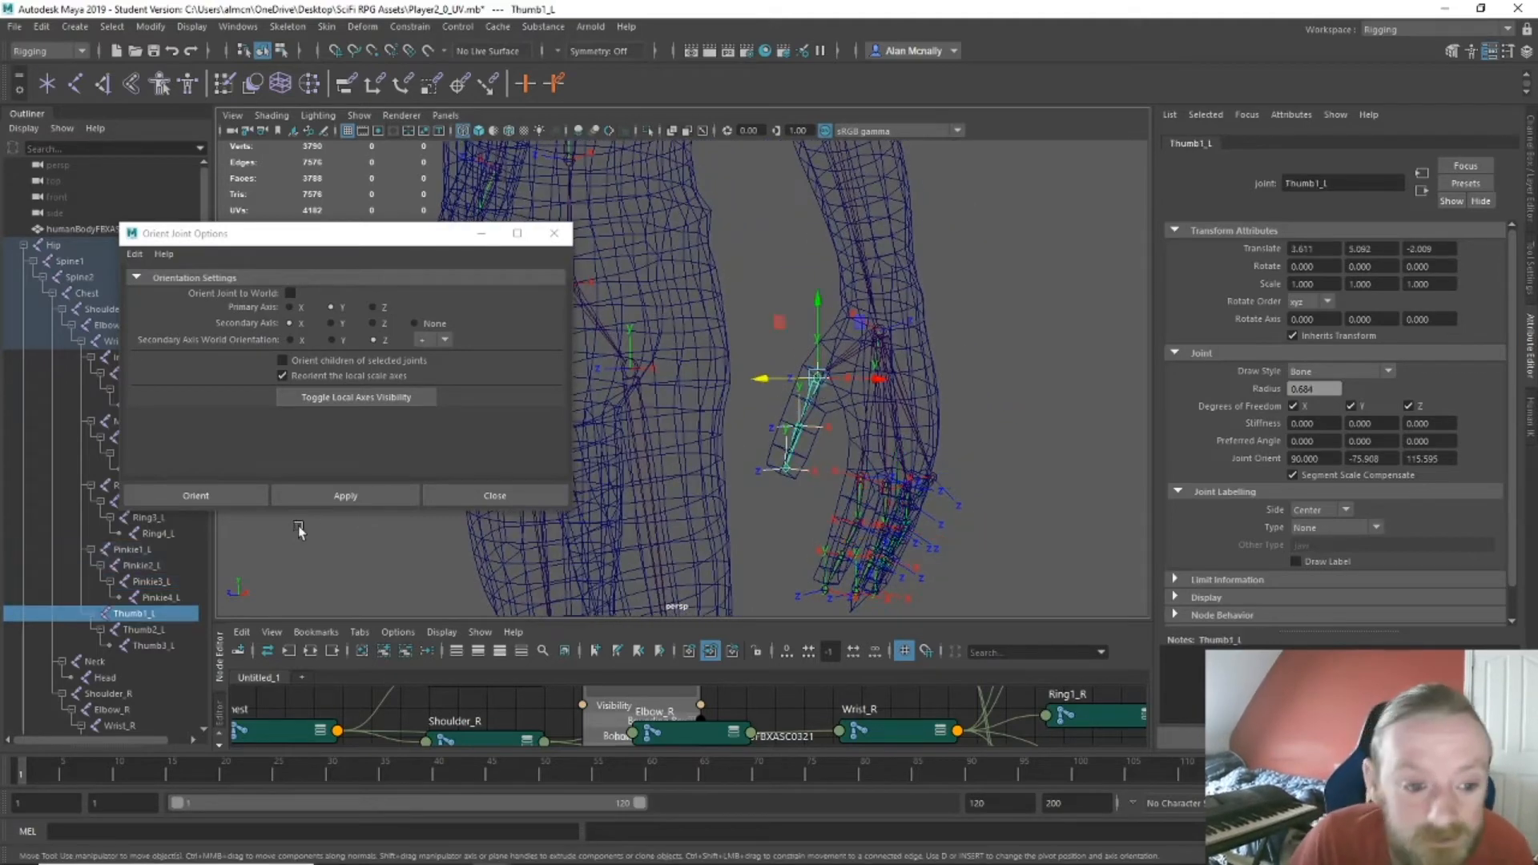
{"action": "left_click", "coordinate": [319, 499]}
{"action": "left_click_drag", "start_coordinate": [786, 563], "coordinate": [829, 572], "text": "alt"}
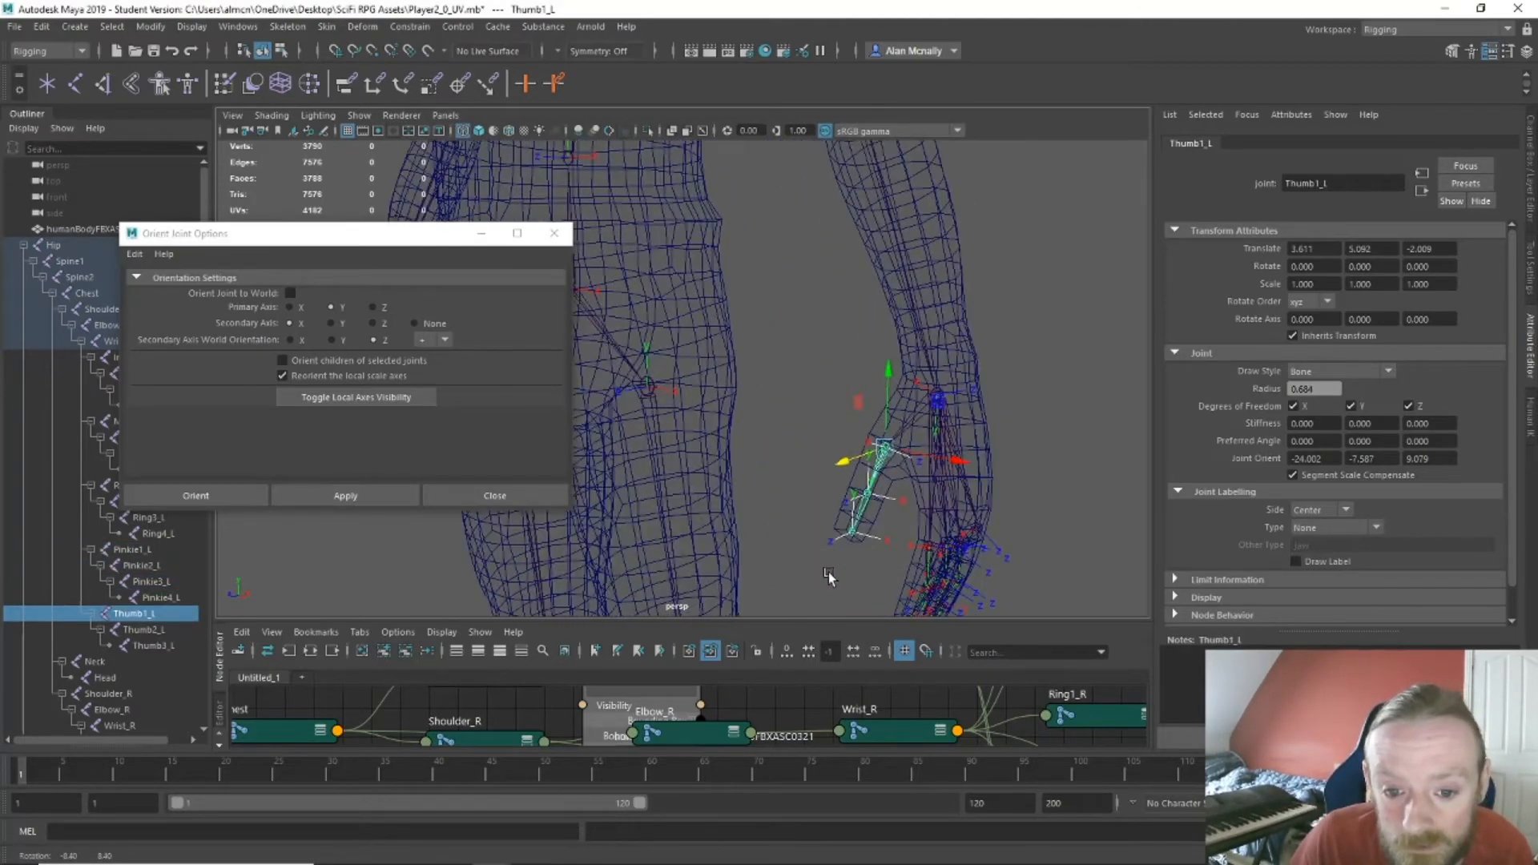
Try orienting Thumb1_L with X and with Z as the primary axis, using Y as the secondary axis.
{"action": "left_click", "coordinate": [288, 307]}
{"action": "left_click", "coordinate": [343, 496]}
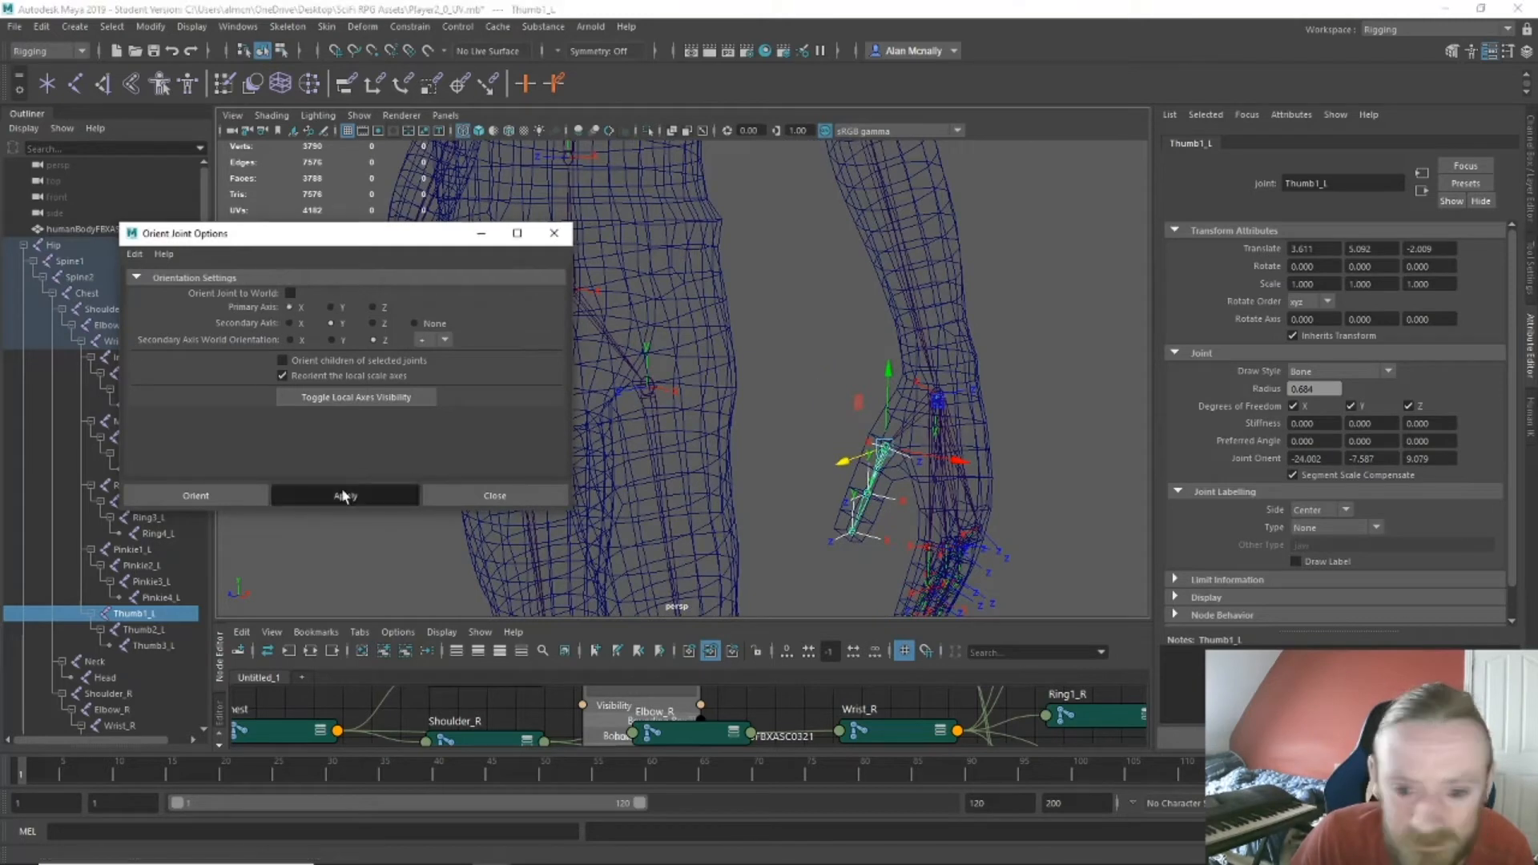
{"action": "left_click", "coordinate": [373, 308]}
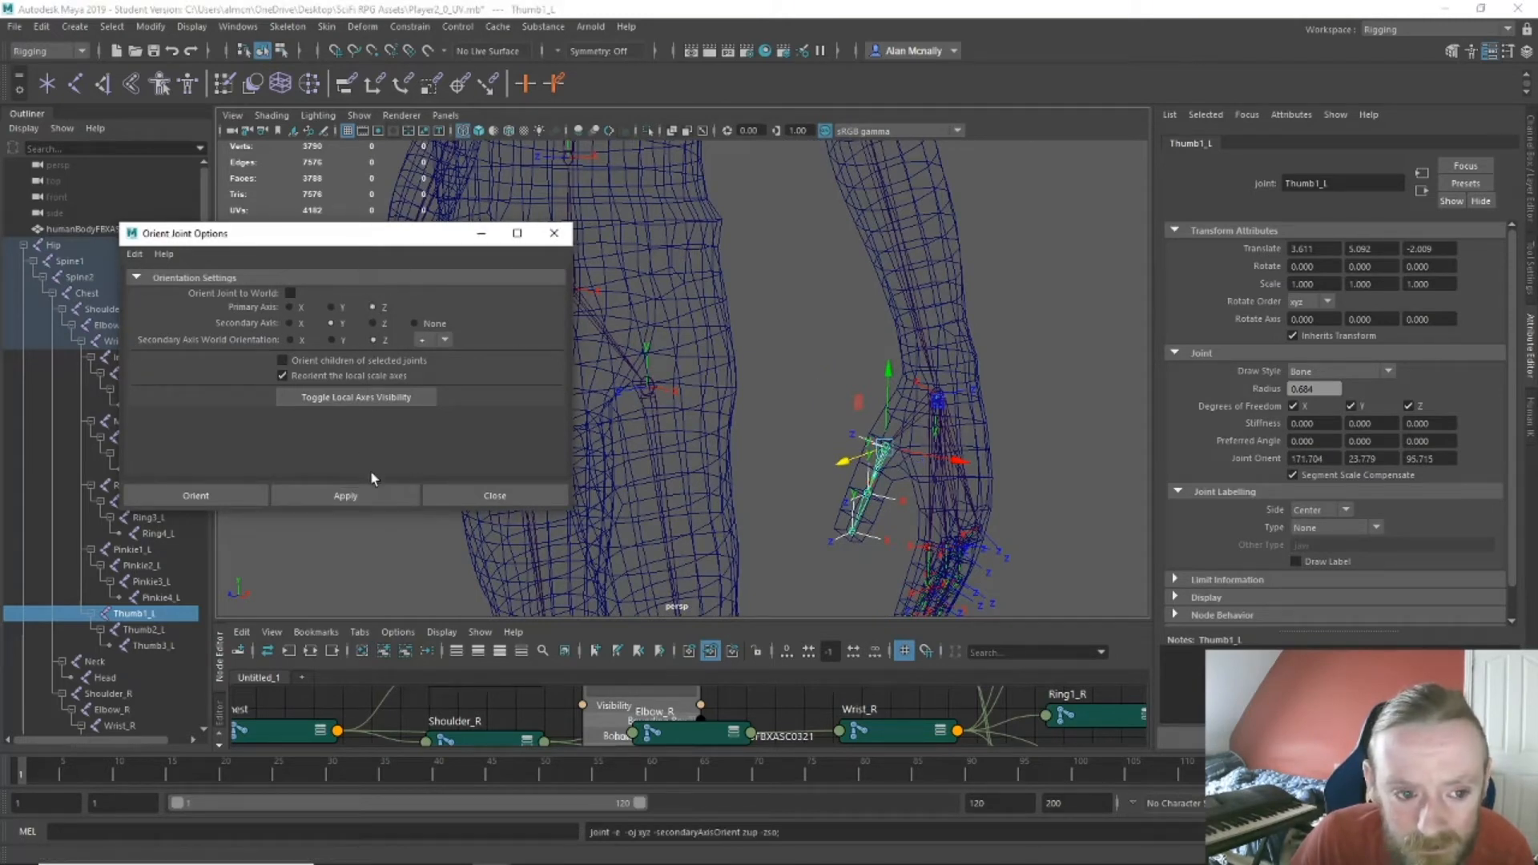
{"action": "left_click", "coordinate": [371, 497]}
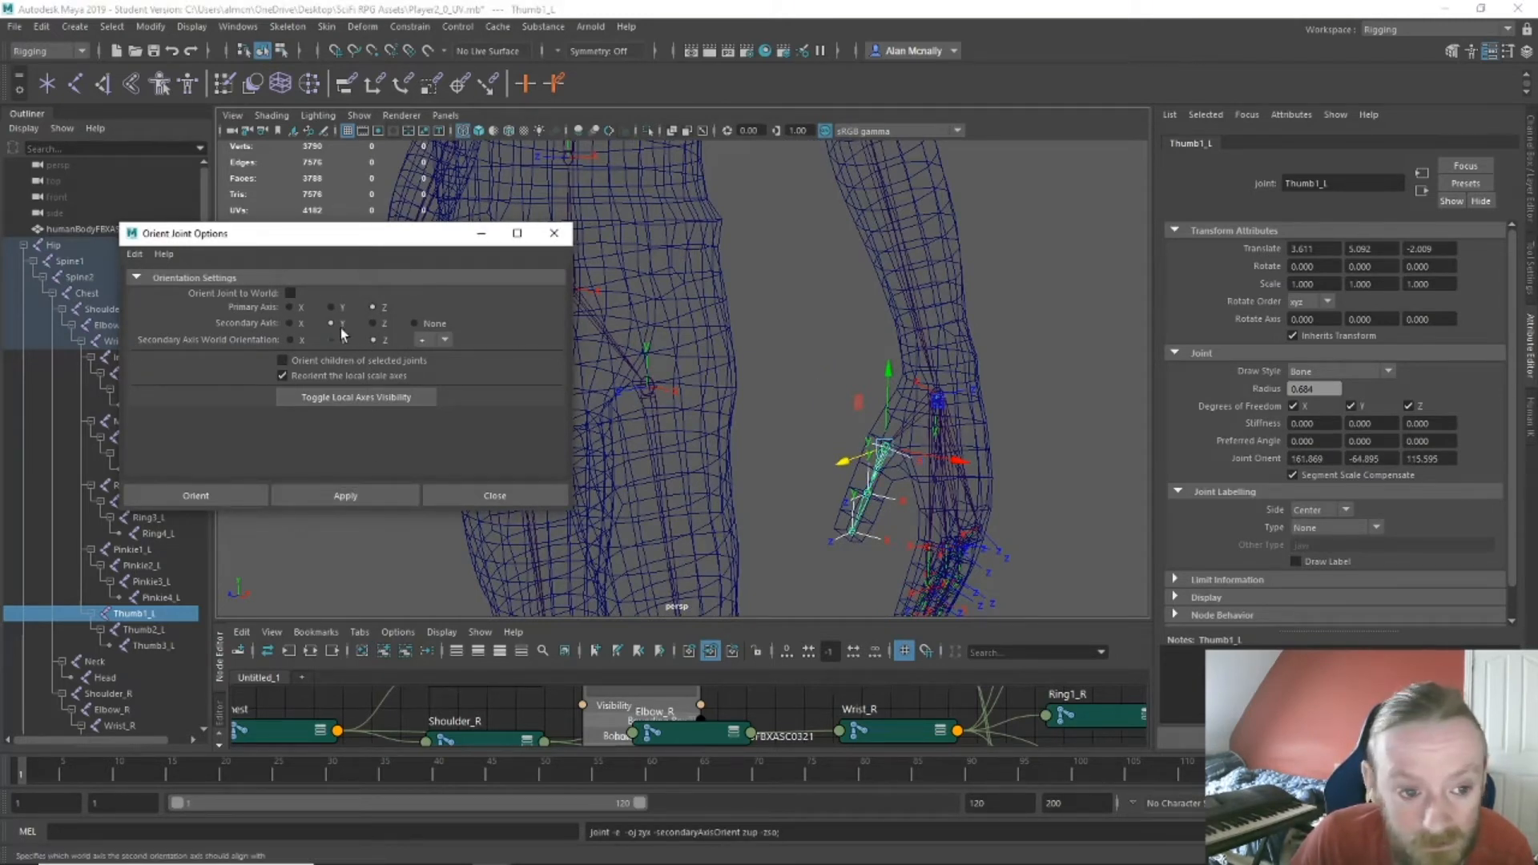
Orient the left thumb joints Thumb1_L and Thumb2_L with primary axis Y and secondary axis Z.
{"action": "left_click", "coordinate": [332, 307]}
{"action": "left_click", "coordinate": [354, 494]}
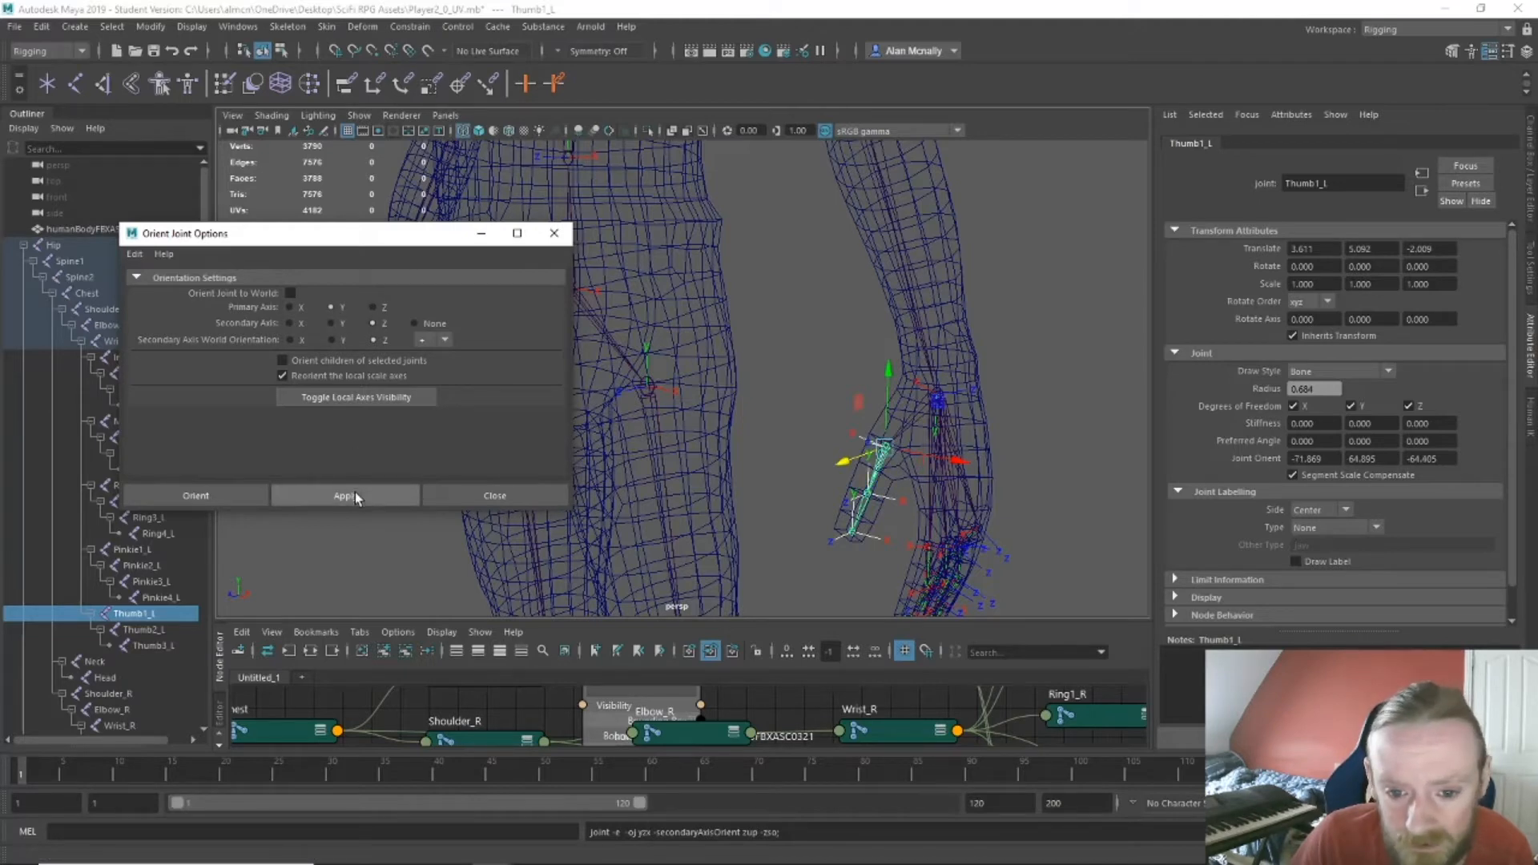
{"action": "left_click_drag", "start_coordinate": [880, 526], "coordinate": [996, 578], "text": "alt"}
{"action": "middle_click_drag", "start_coordinate": [996, 578], "coordinate": [985, 528], "text": "alt"}
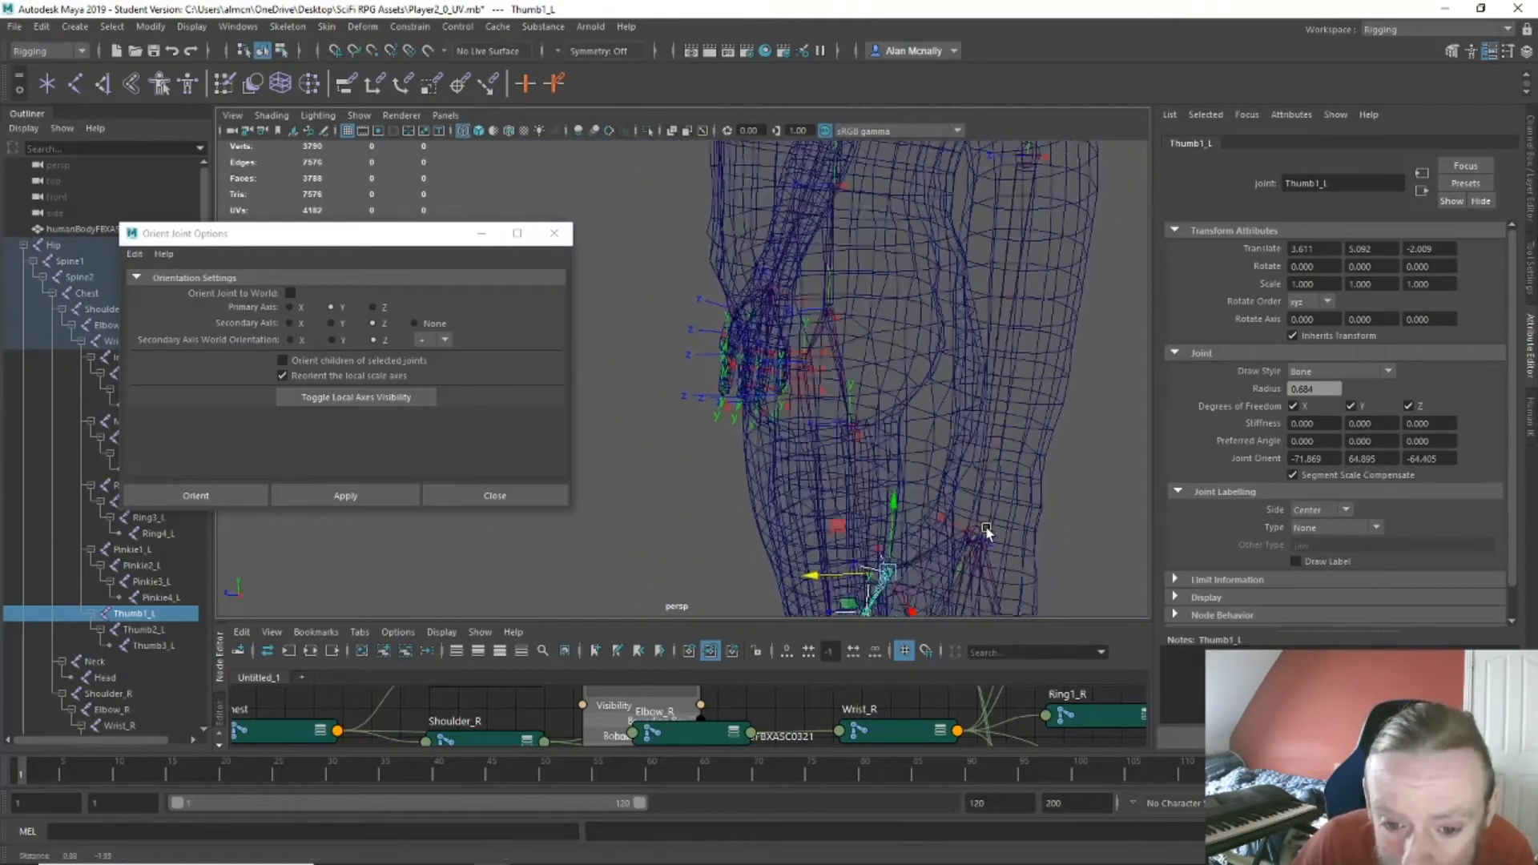
{"action": "left_click_drag", "start_coordinate": [985, 526], "coordinate": [978, 389], "text": "alt"}
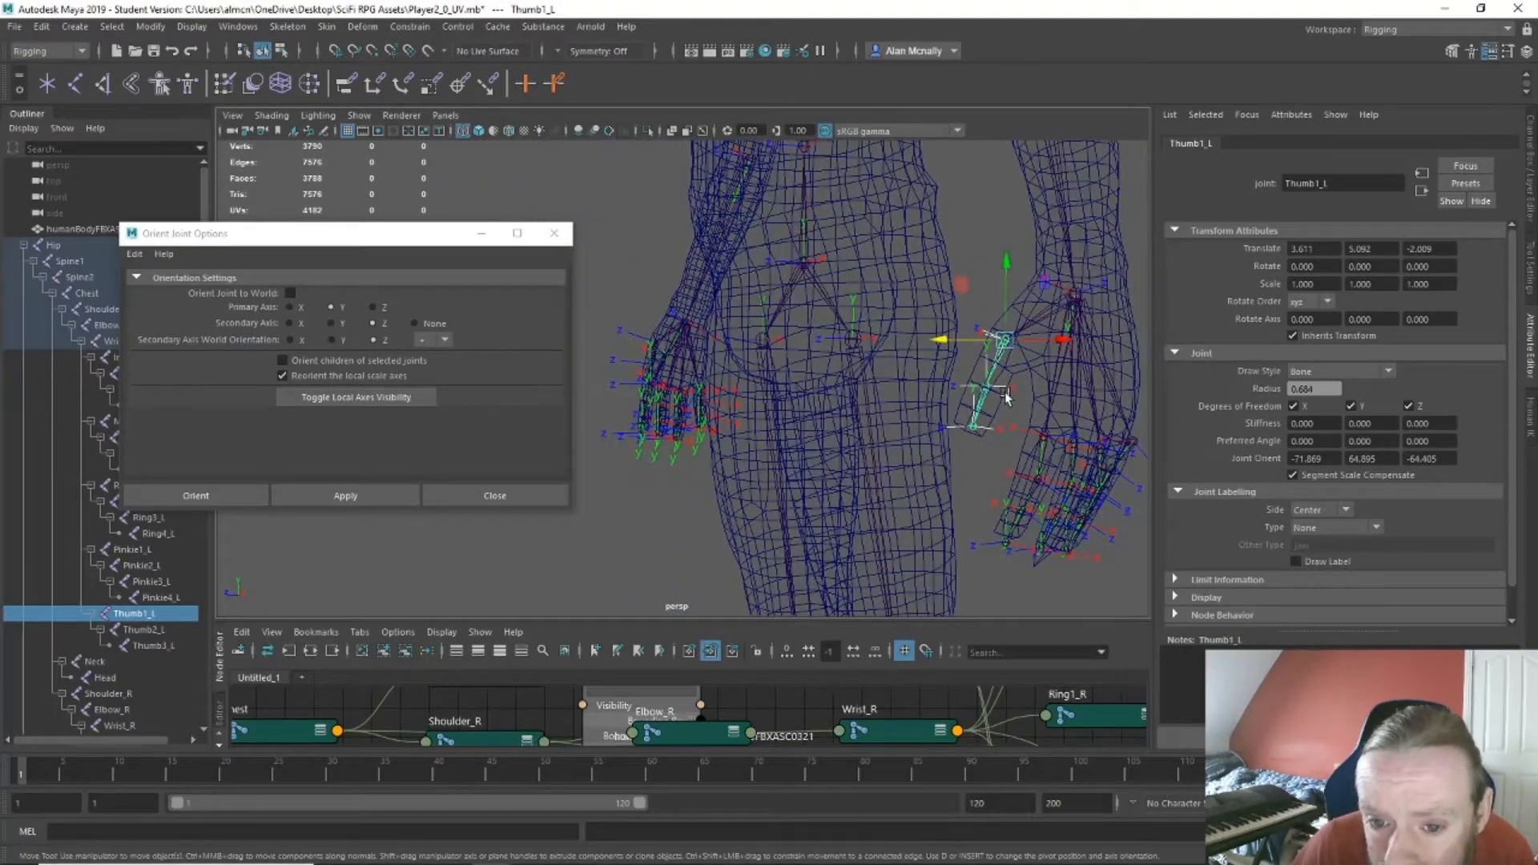
{"action": "left_click", "coordinate": [991, 390]}
{"action": "left_click", "coordinate": [377, 496]}
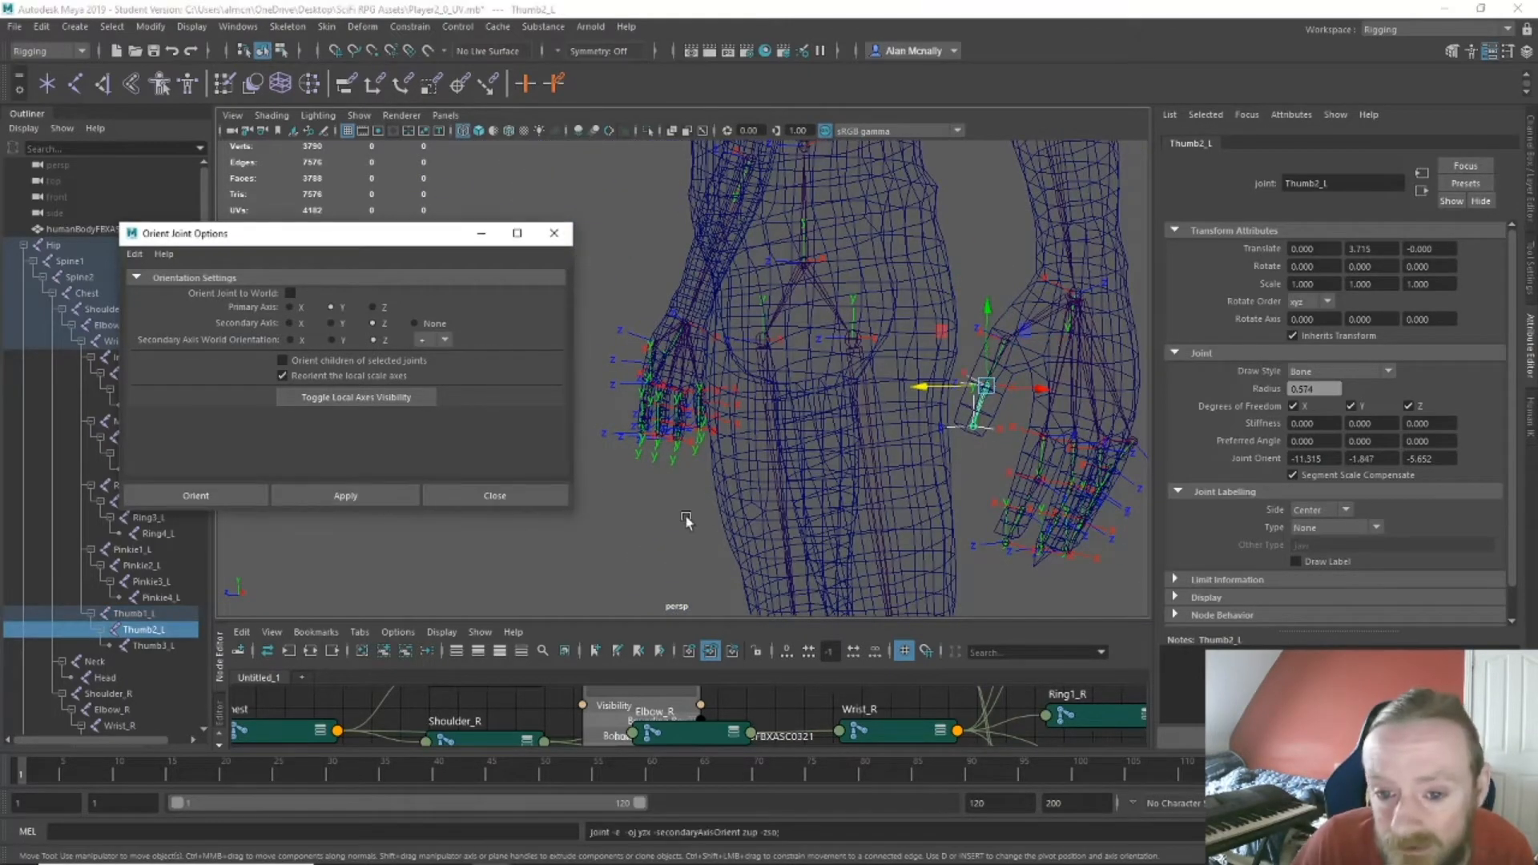
Orient the upper leg joints Pelvis_R and Pelvis_L with primary axis Y, secondary axis Z and secondary world orientation Z.
{"action": "left_click_drag", "start_coordinate": [685, 514], "coordinate": [851, 478], "text": "alt"}
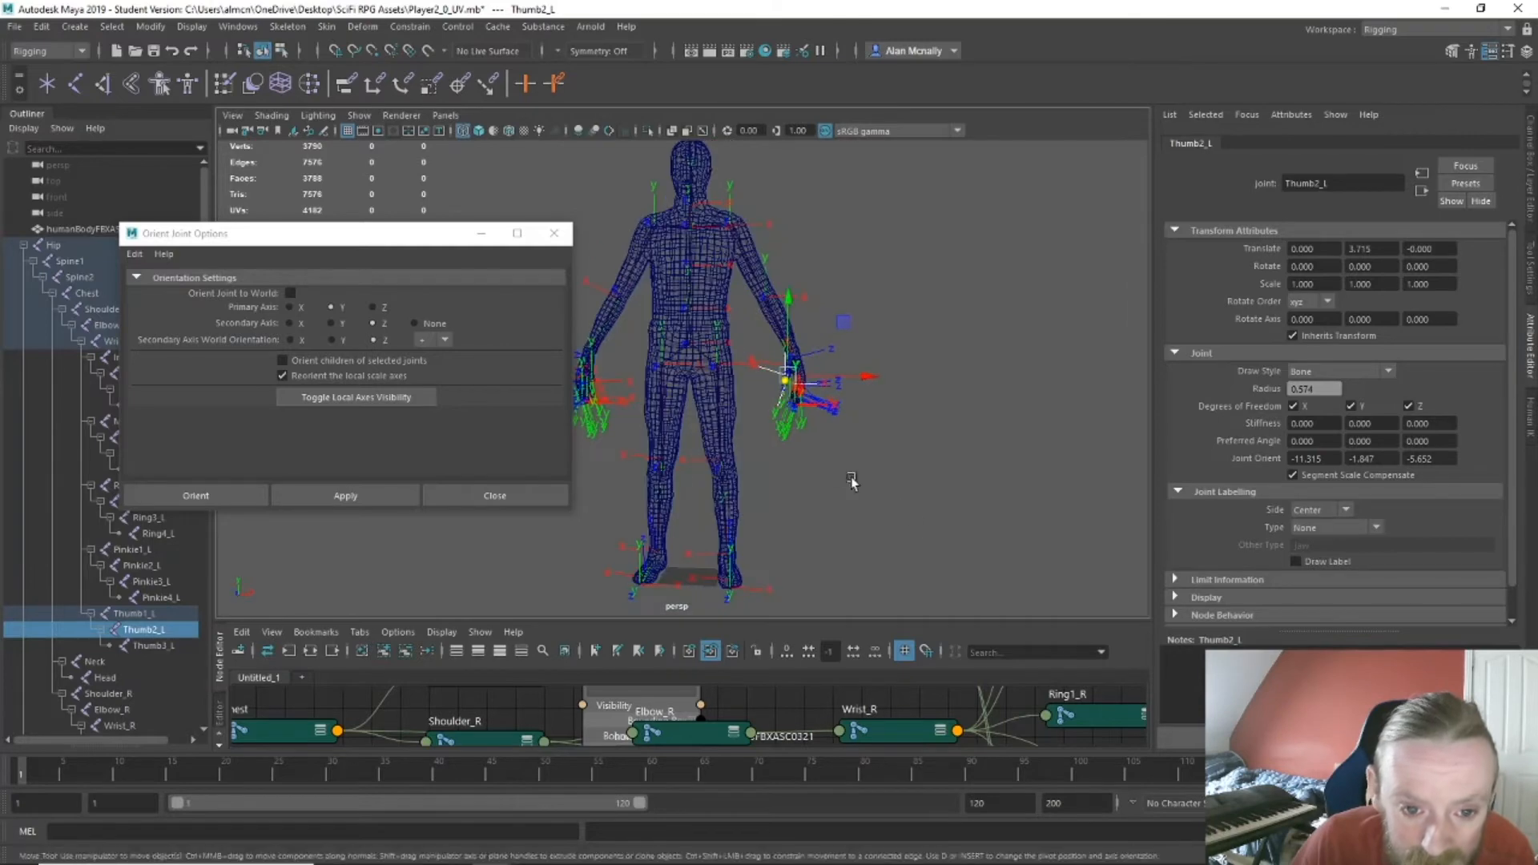
{"action": "middle_click_drag", "start_coordinate": [830, 474], "coordinate": [974, 551], "text": "alt"}
{"action": "scroll", "coordinate": [827, 508], "scroll_direction": "up", "scroll_amount": 6}
{"action": "left_click_drag", "start_coordinate": [828, 508], "coordinate": [880, 502], "text": "alt"}
{"action": "left_click", "coordinate": [875, 497]}
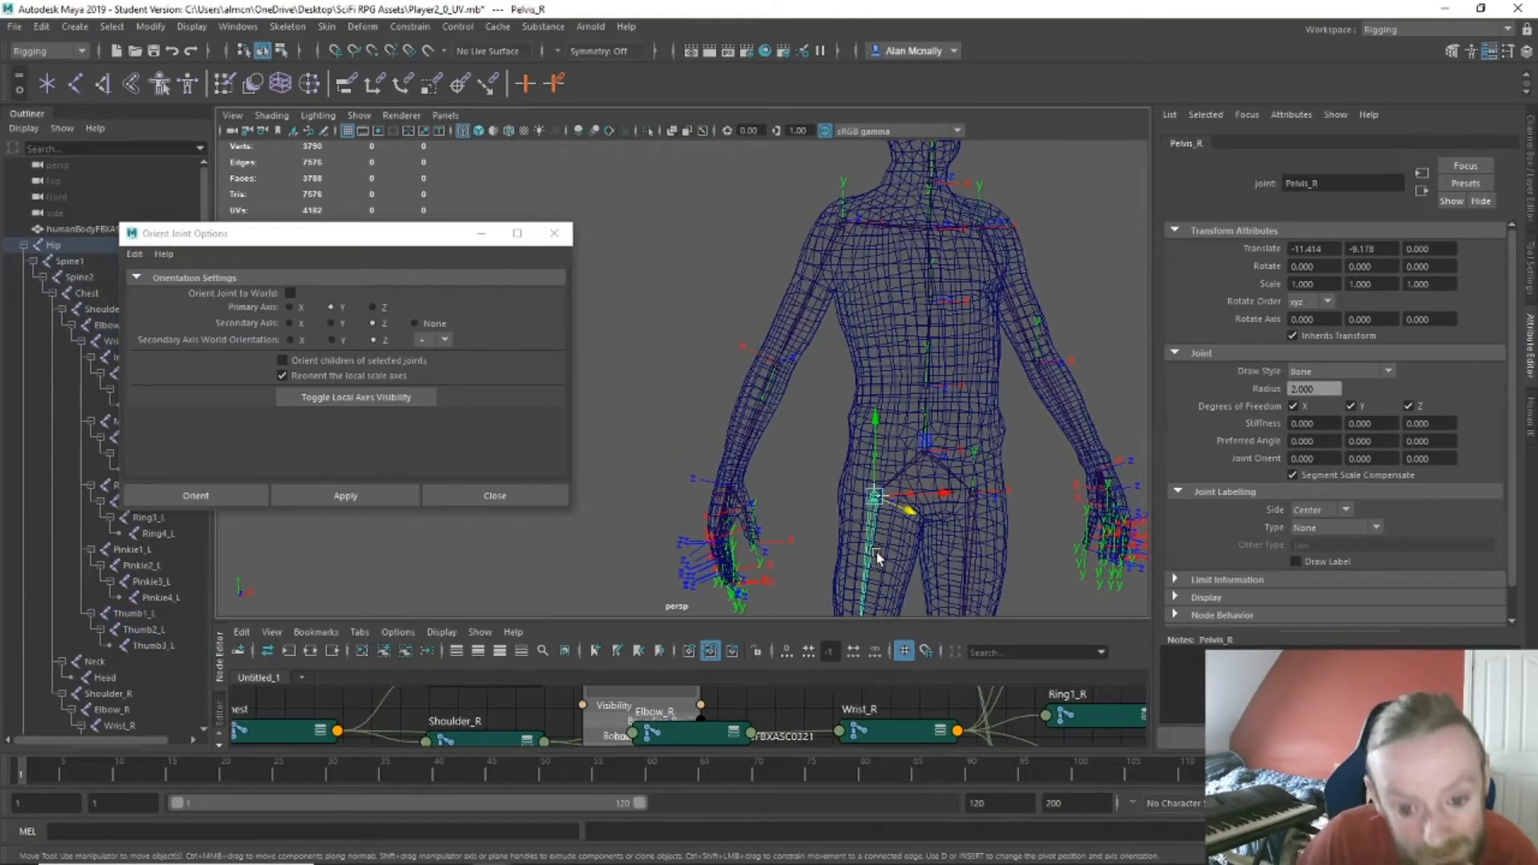
{"action": "middle_click_drag", "start_coordinate": [912, 550], "coordinate": [732, 491], "text": "alt"}
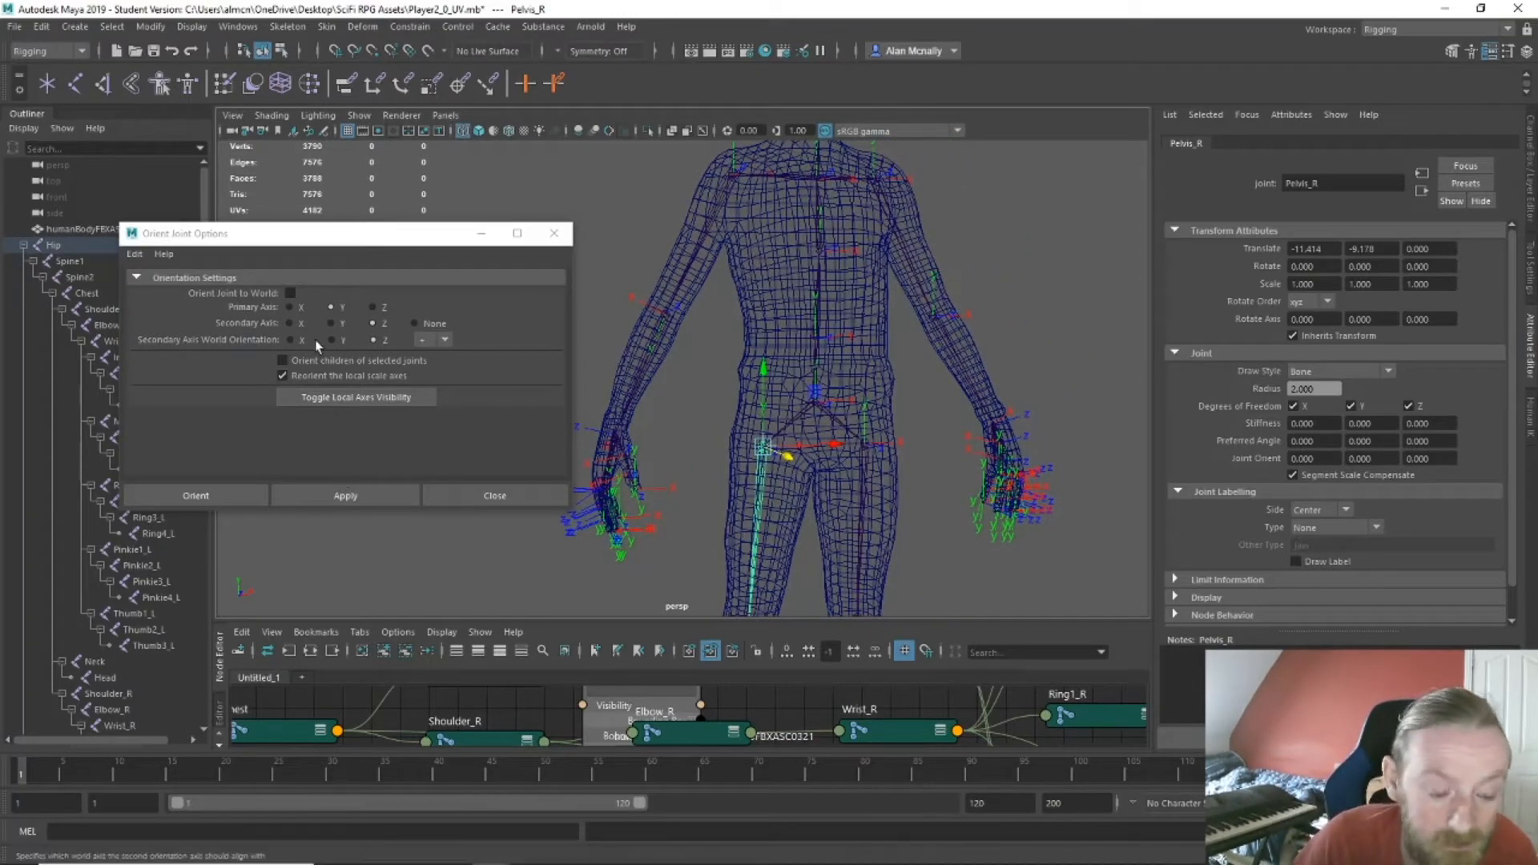
{"action": "left_click", "coordinate": [295, 308]}
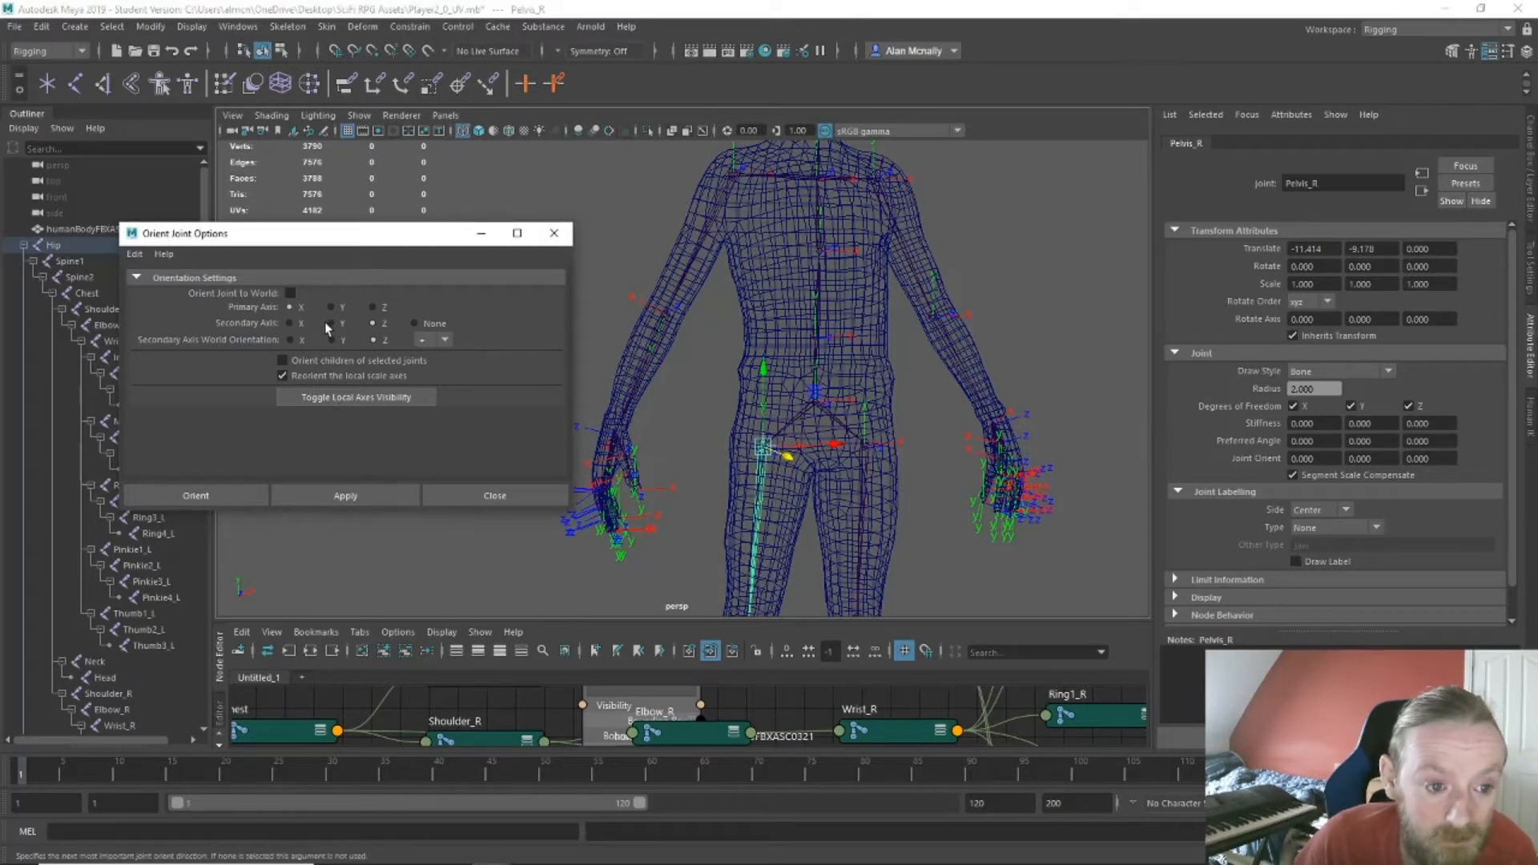
{"action": "left_click", "coordinate": [365, 496]}
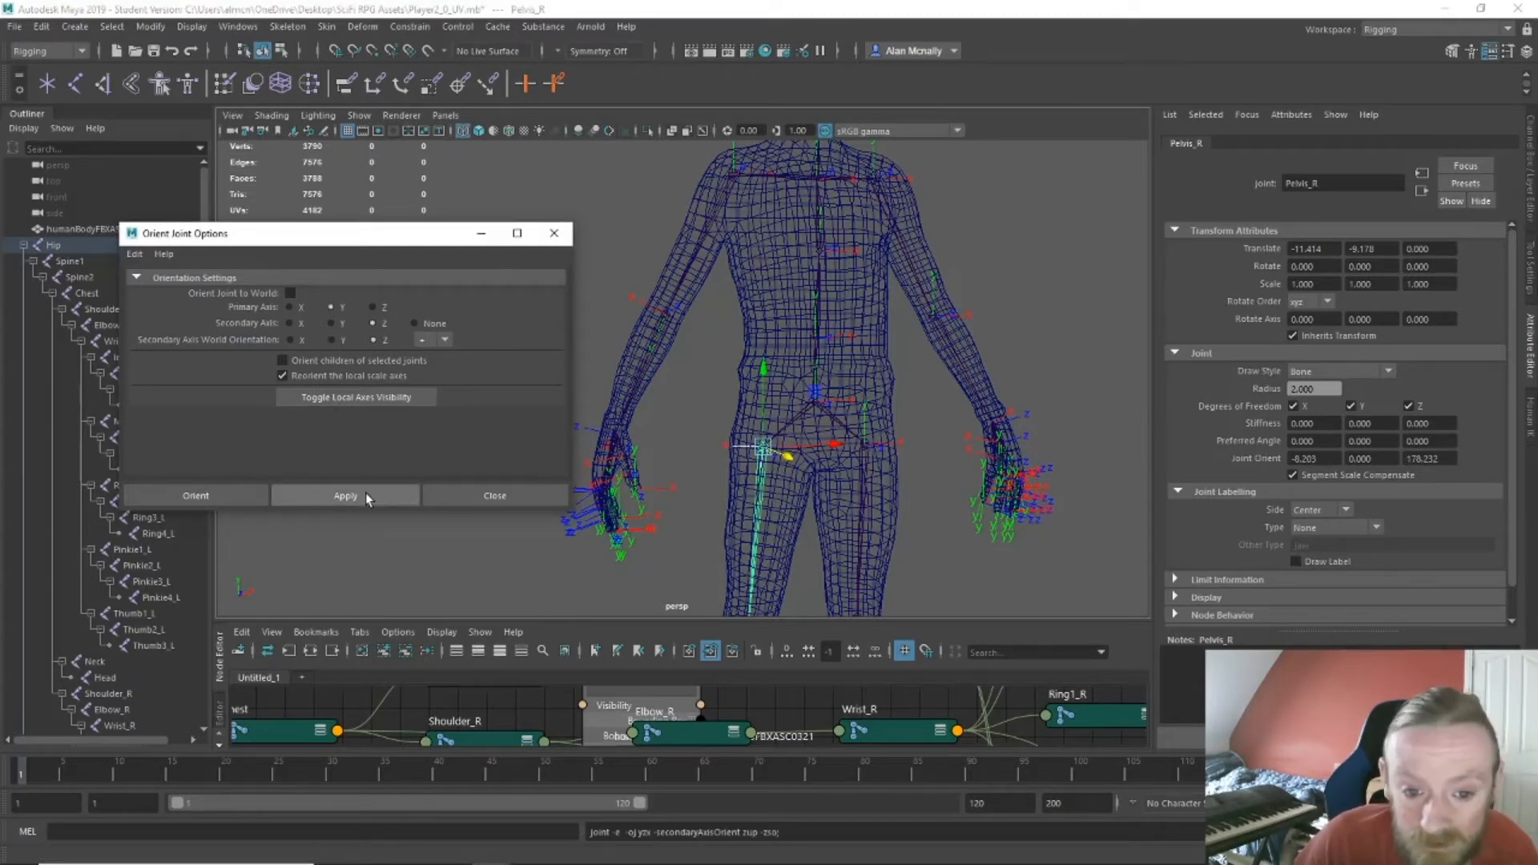
{"action": "left_click", "coordinate": [869, 447]}
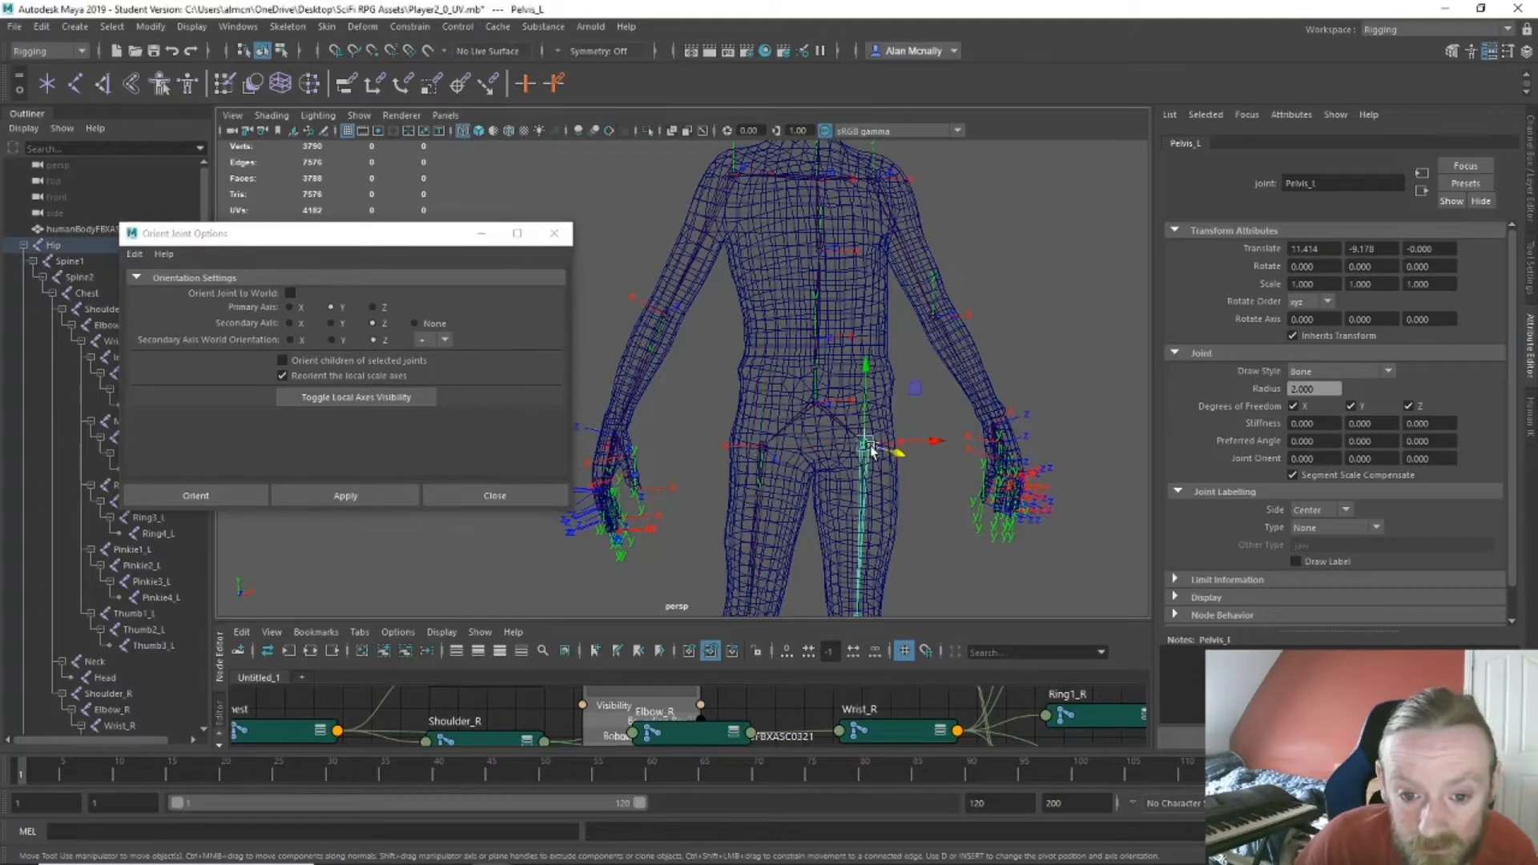
{"action": "left_click", "coordinate": [345, 496]}
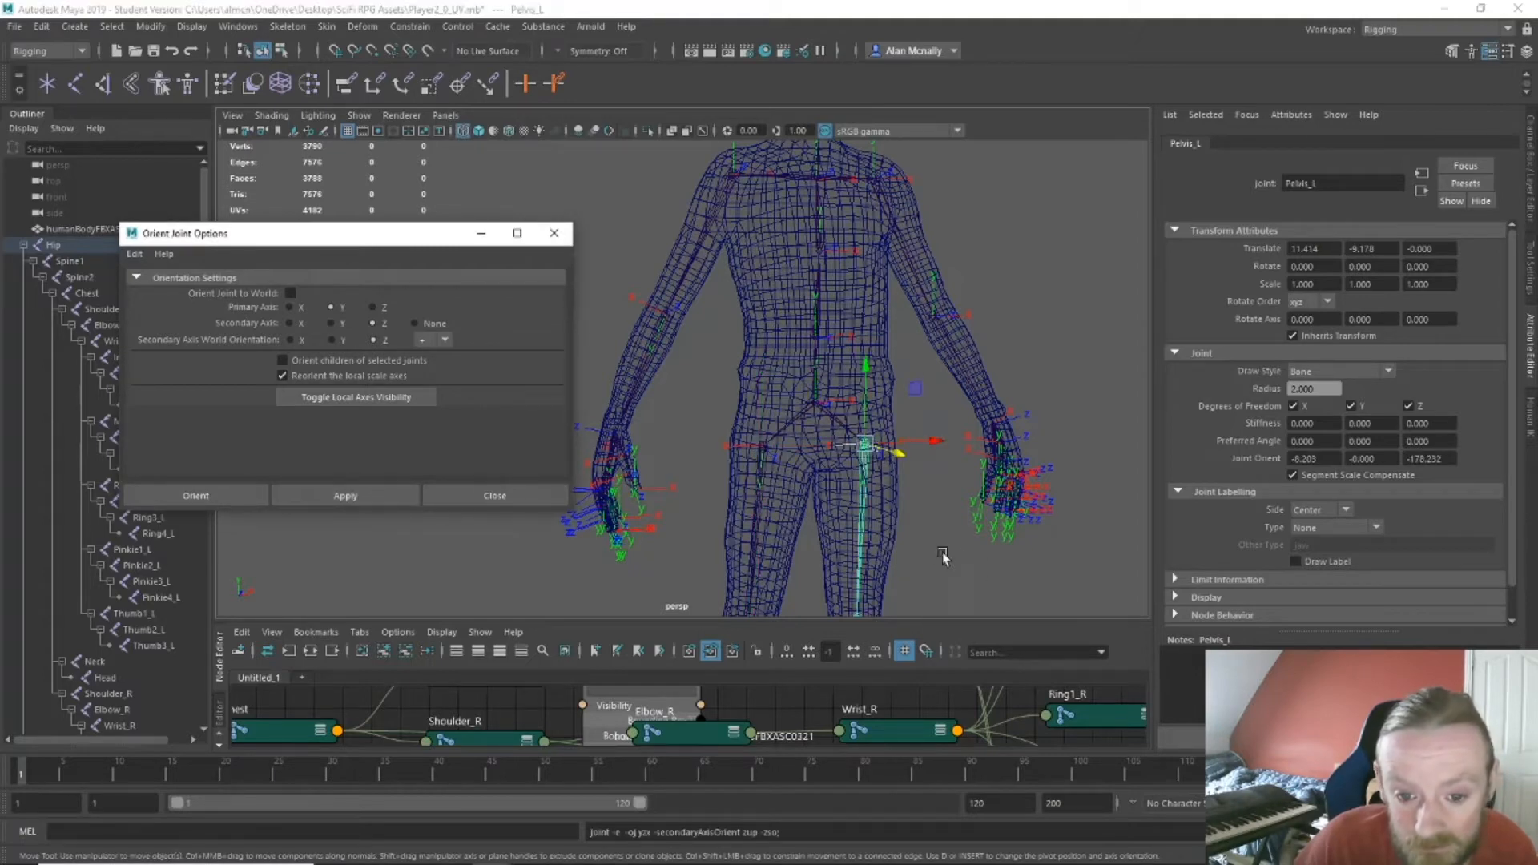
Select the Hip root joint and examine the local axes along the spine, shoulders, neck and head.
{"action": "left_click_drag", "start_coordinate": [865, 553], "coordinate": [884, 545], "text": "alt"}
{"action": "scroll", "coordinate": [884, 545], "scroll_direction": "up", "scroll_amount": 5}
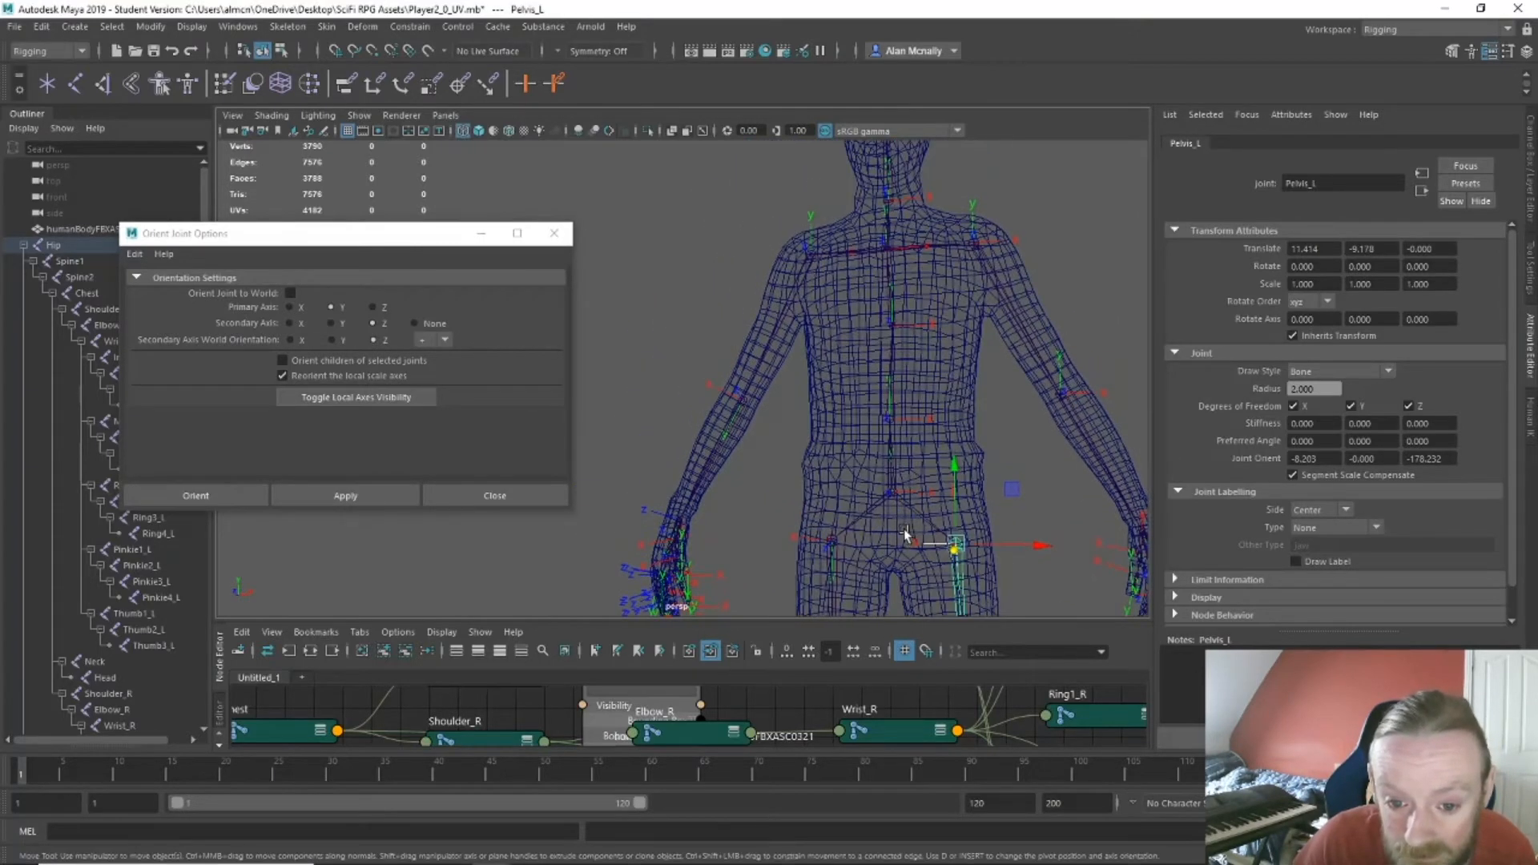
{"action": "left_click", "coordinate": [992, 551]}
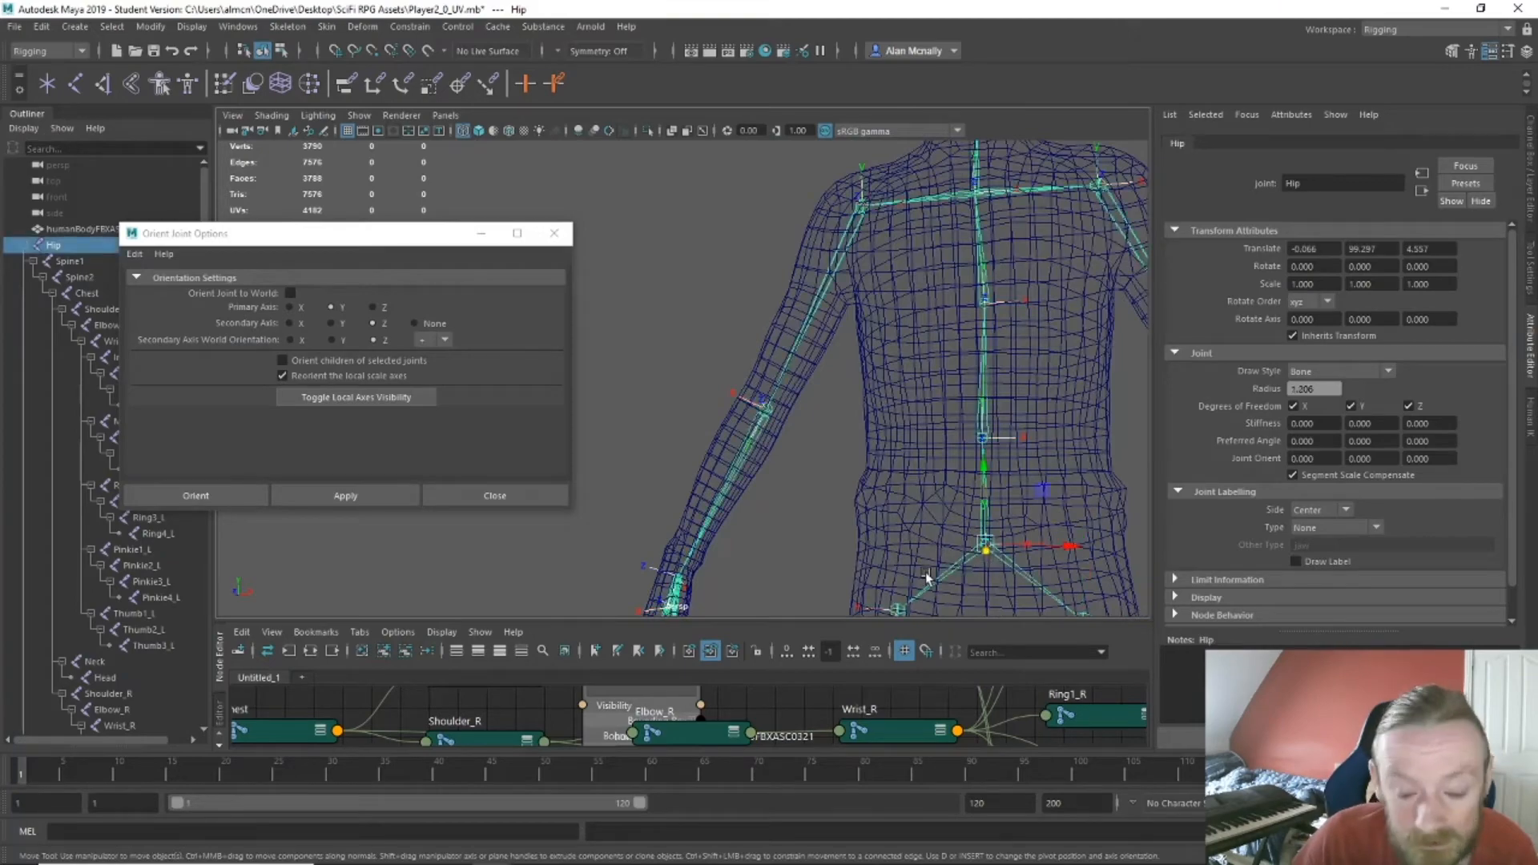
{"action": "left_click_drag", "start_coordinate": [952, 582], "coordinate": [1181, 600], "text": "alt"}
{"action": "middle_click_drag", "start_coordinate": [917, 527], "coordinate": [929, 566], "text": "alt"}
{"action": "left_click_drag", "start_coordinate": [922, 553], "coordinate": [846, 529], "text": "alt"}
{"action": "left_click_drag", "start_coordinate": [757, 374], "coordinate": [657, 512], "text": "alt"}
{"action": "left_click_drag", "start_coordinate": [975, 521], "coordinate": [941, 516], "text": "alt"}
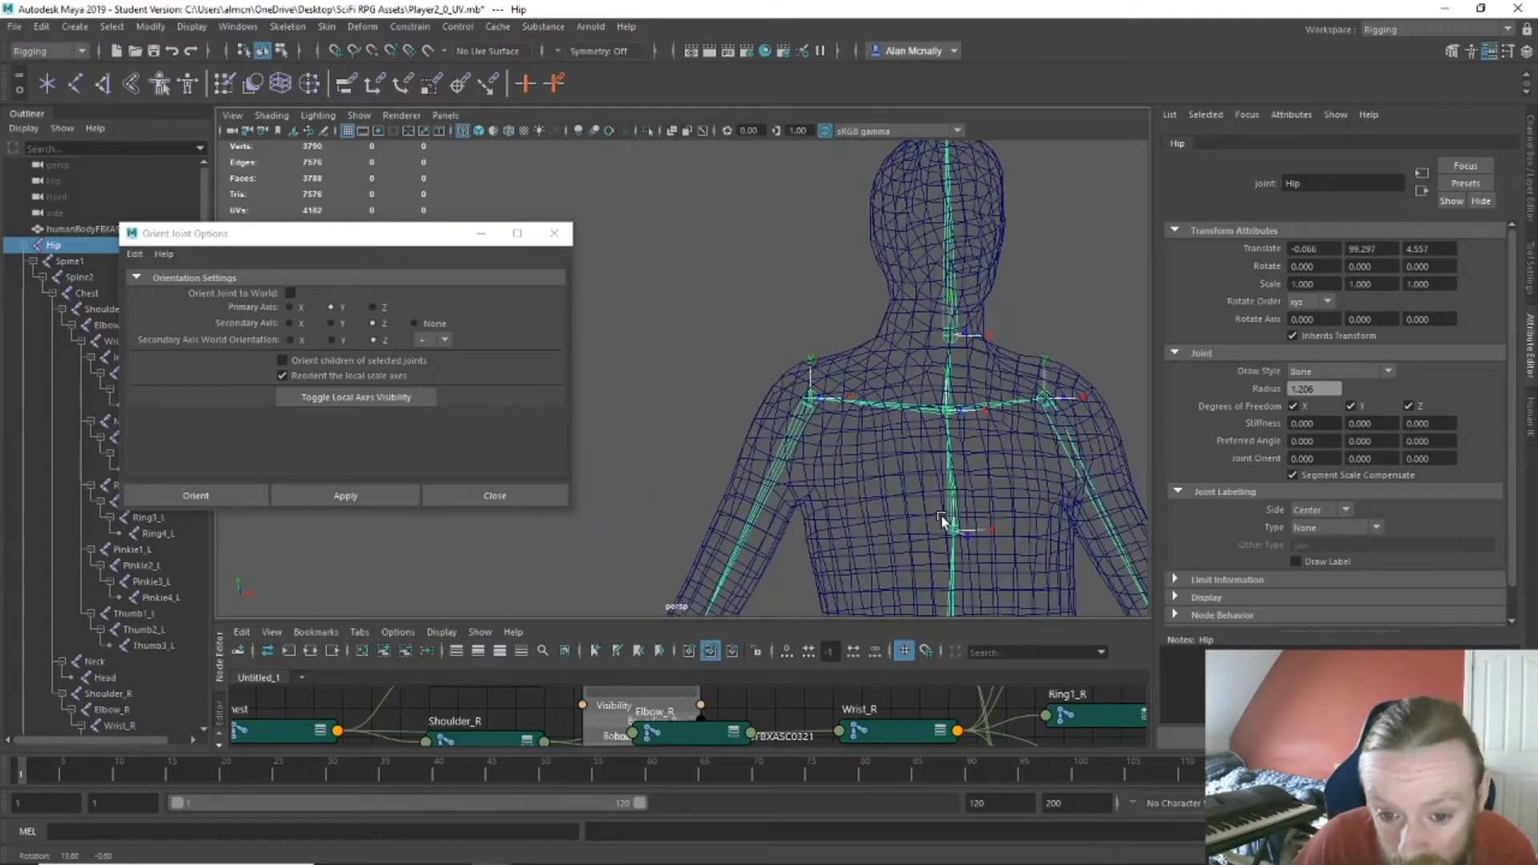
{"action": "middle_click_drag", "start_coordinate": [943, 497], "coordinate": [766, 531], "text": "alt"}
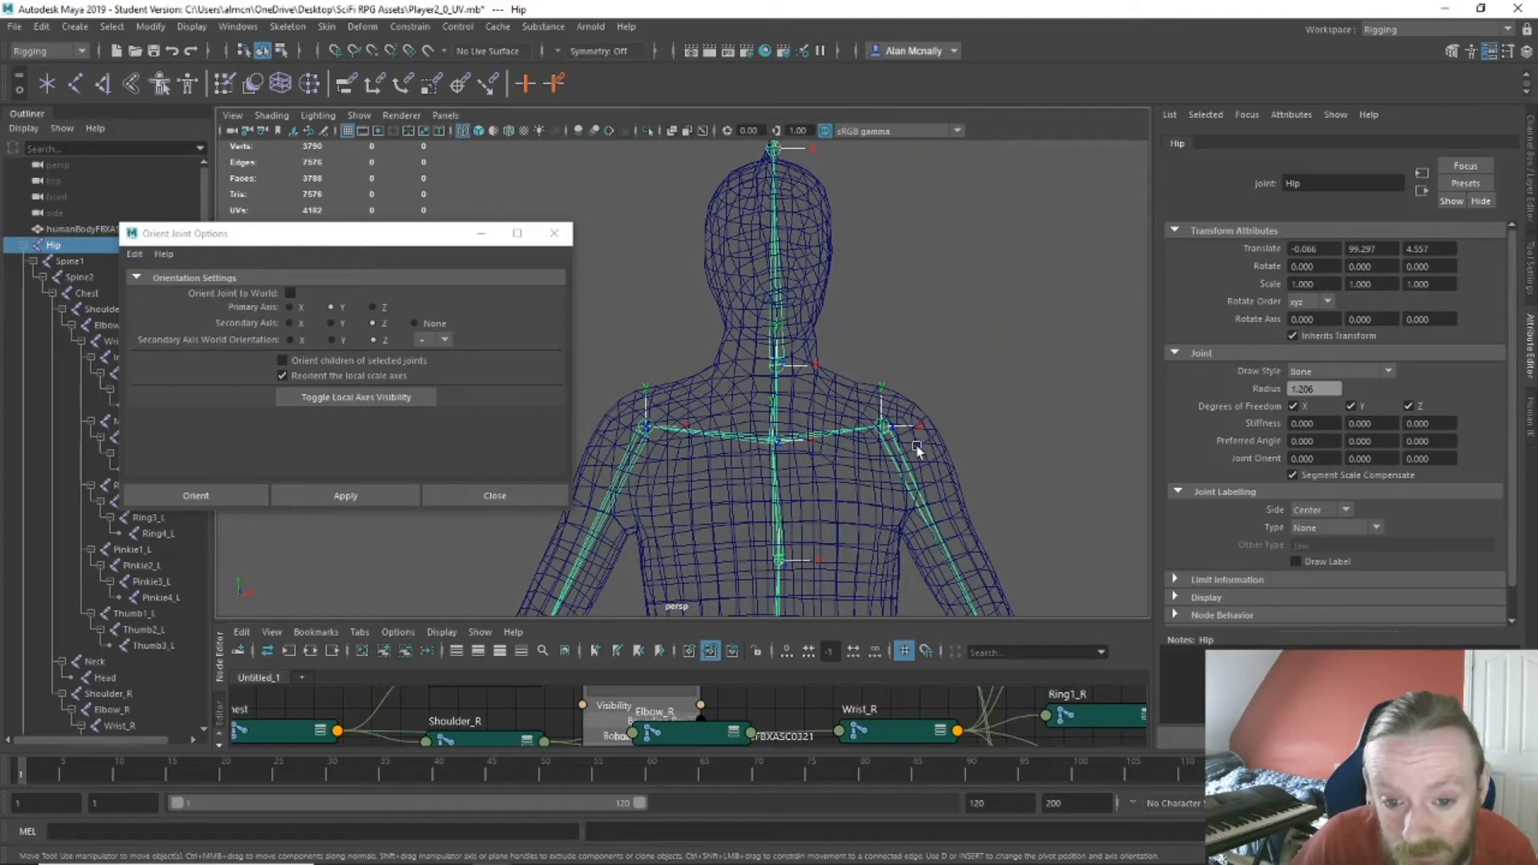
Orient the shoulder joints Shoulder_L and Shoulder_R with primary axis Y, secondary axis Z and secondary world orientation +Z.
{"action": "left_click", "coordinate": [882, 427]}
{"action": "left_click", "coordinate": [345, 495]}
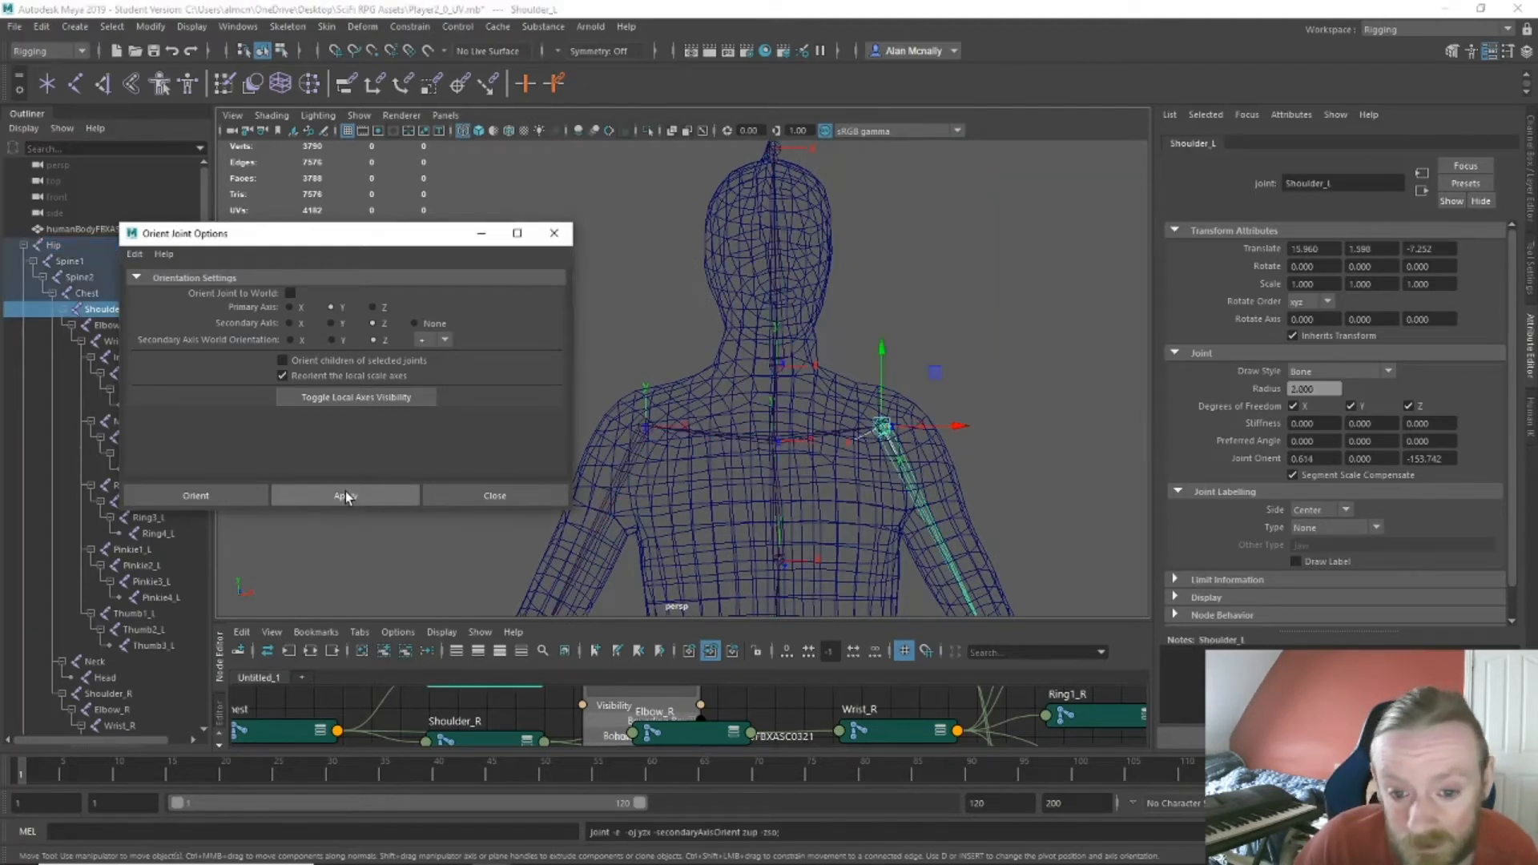
{"action": "left_click", "coordinate": [638, 431]}
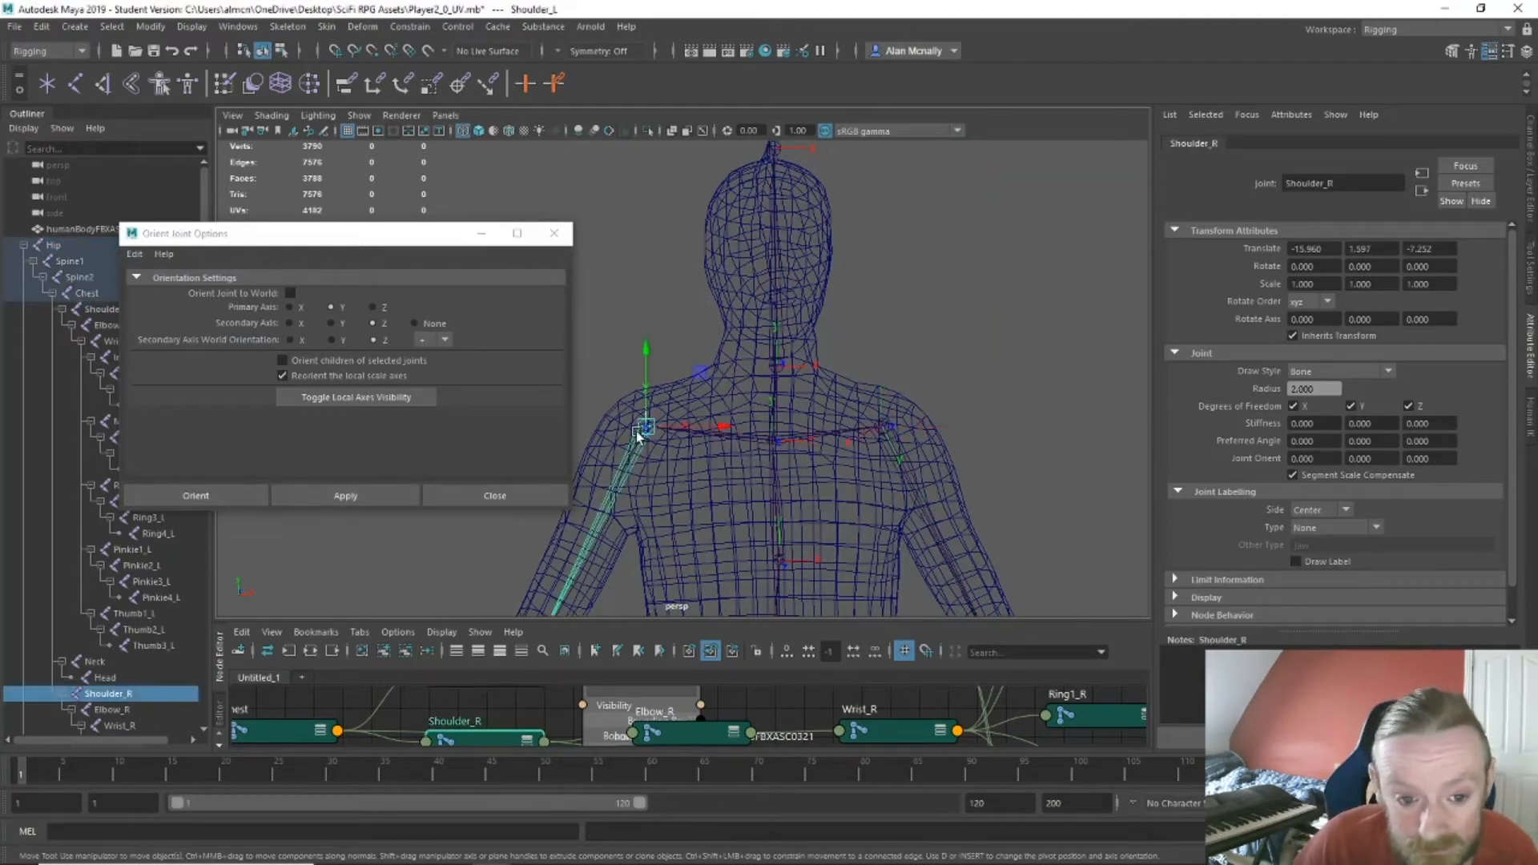
{"action": "left_click", "coordinate": [398, 498]}
Try orienting the left elbow joint Elbow_L with primary axis Y, secondary axis Z and secondary world orientation +Z.
{"action": "middle_click_drag", "start_coordinate": [784, 532], "coordinate": [680, 398], "text": "alt"}
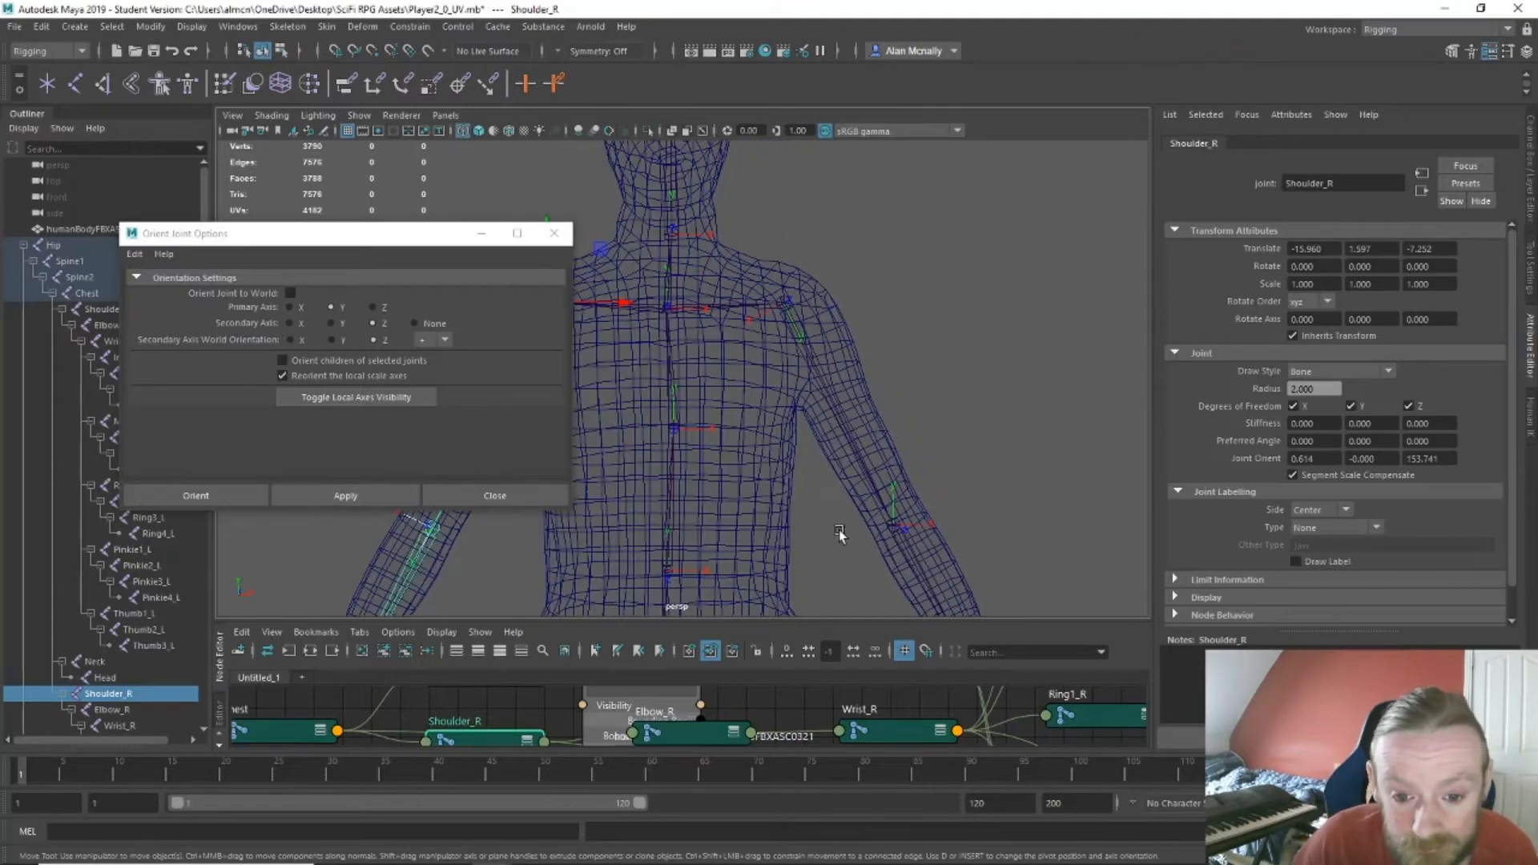
{"action": "middle_click_drag", "start_coordinate": [839, 530], "coordinate": [846, 465], "text": "alt"}
{"action": "left_click", "coordinate": [850, 459]}
{"action": "left_click", "coordinate": [397, 490]}
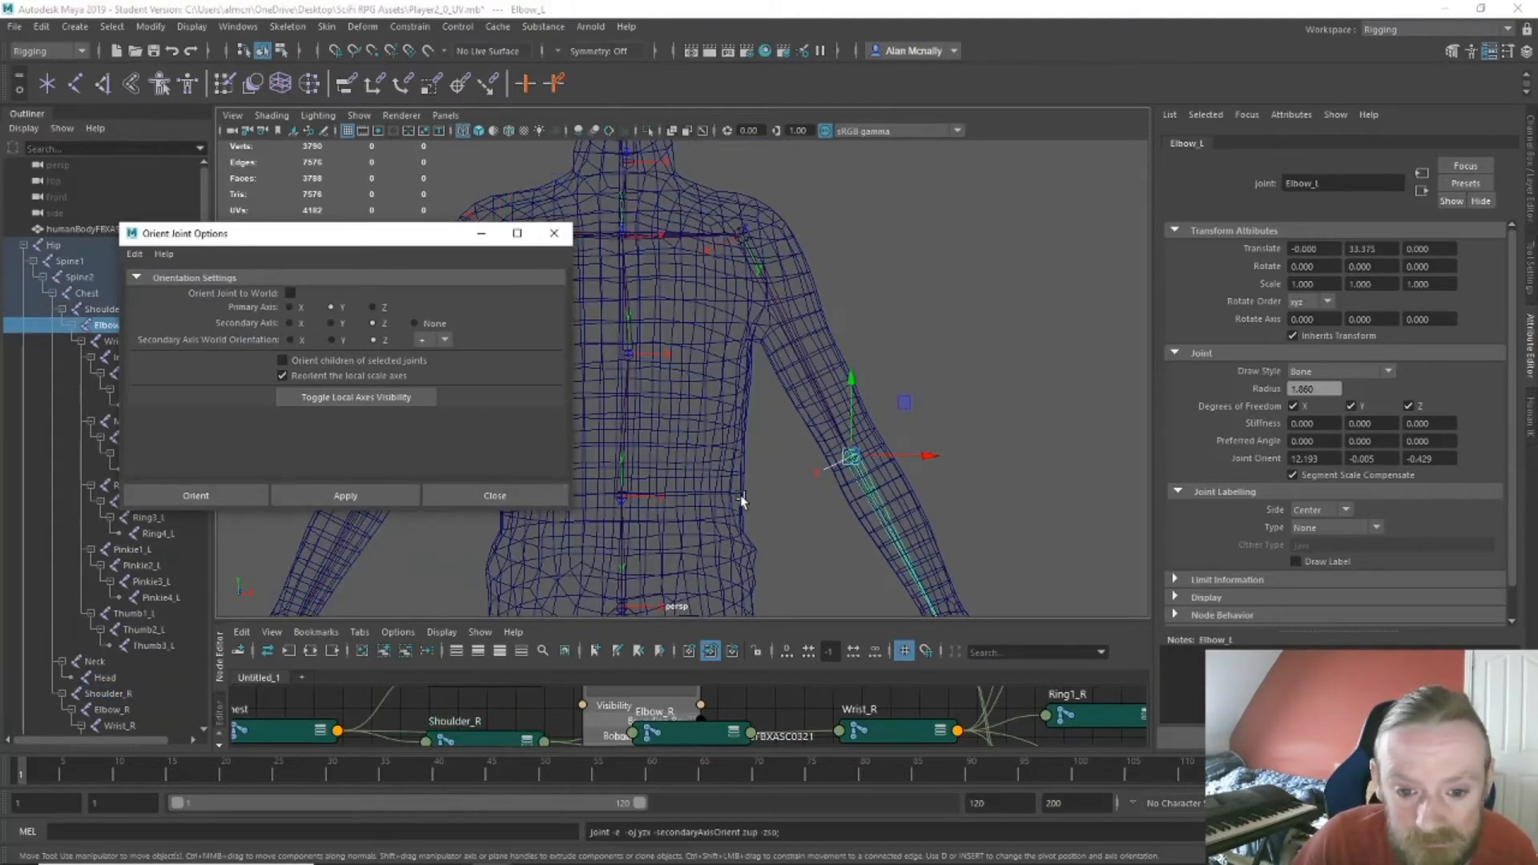
{"action": "left_click_drag", "start_coordinate": [741, 502], "coordinate": [608, 394], "text": "alt"}
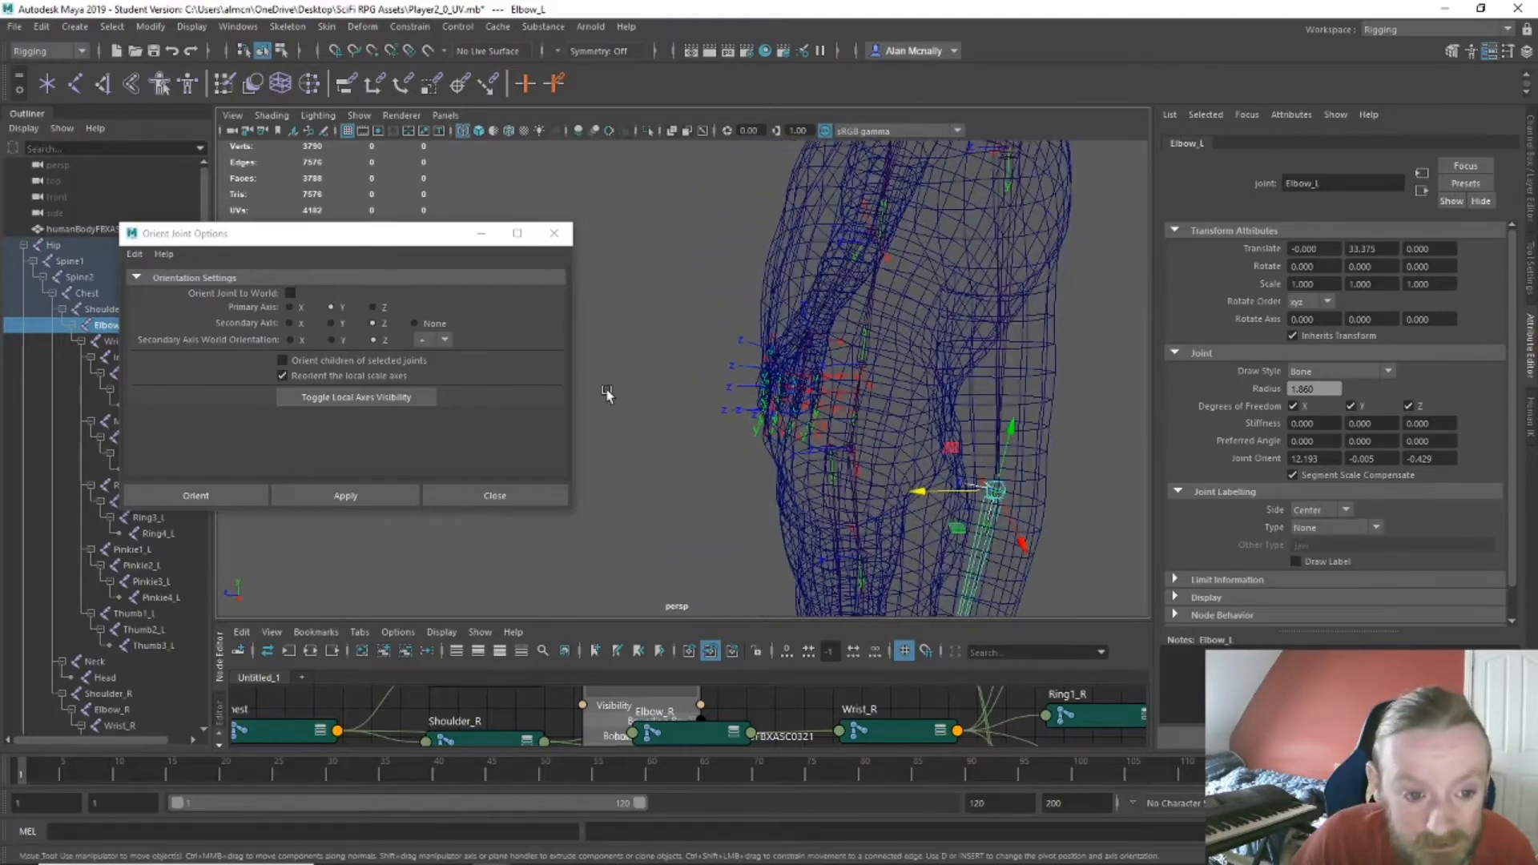
Set the secondary axis world orientation to negative Z and reorient the left elbow joint Elbow_L.
{"action": "left_click", "coordinate": [443, 340]}
{"action": "left_click", "coordinate": [431, 373]}
{"action": "left_click", "coordinate": [405, 495]}
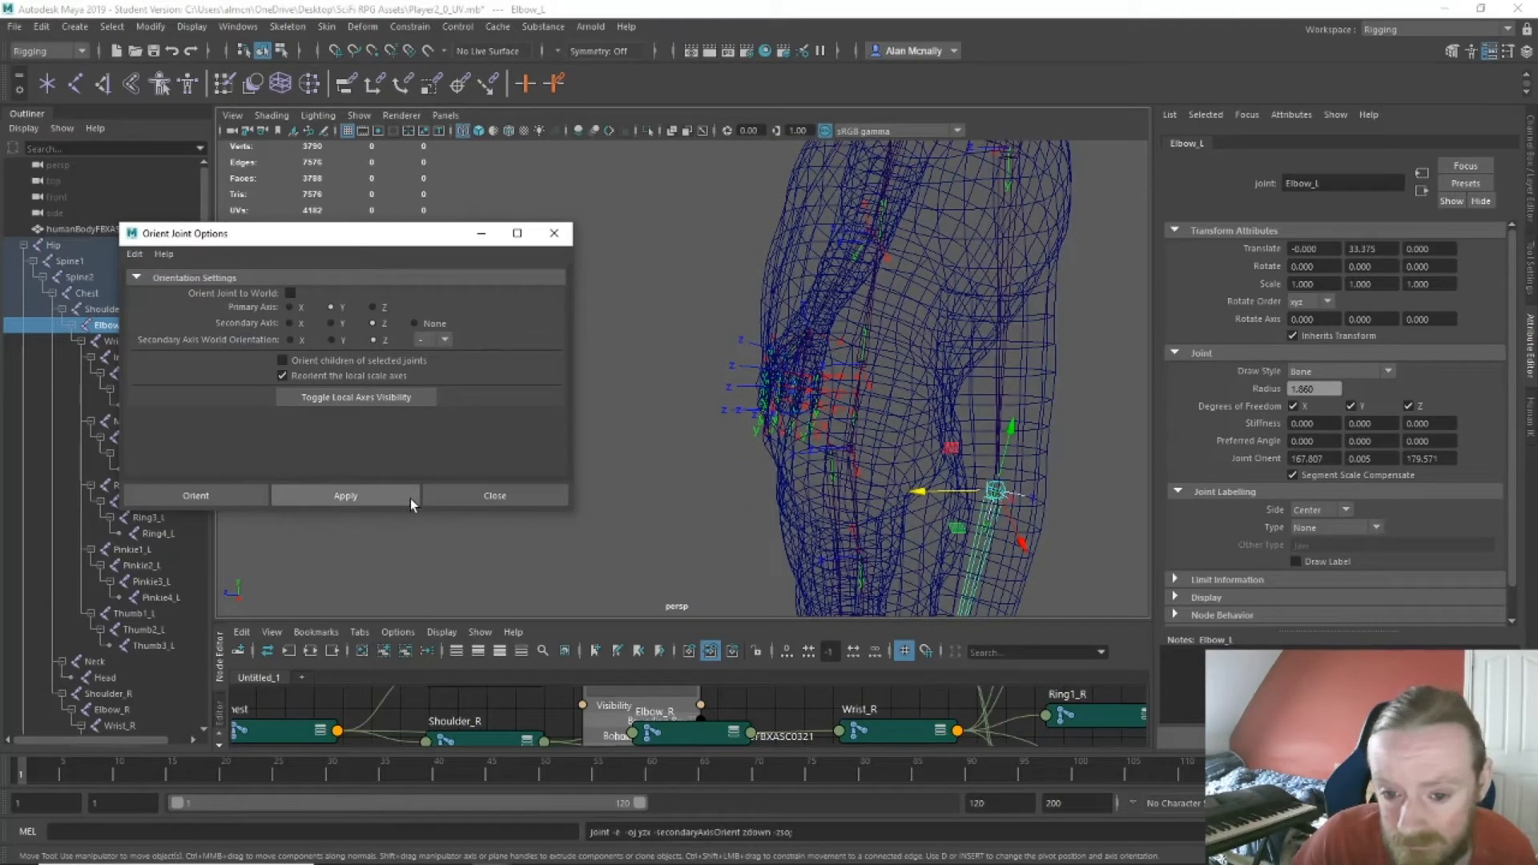
Orient the right elbow joint Elbow_R with primary axis Y, secondary axis Z and secondary world orientation -Z.
{"action": "left_click_drag", "start_coordinate": [689, 503], "coordinate": [979, 541], "text": "alt"}
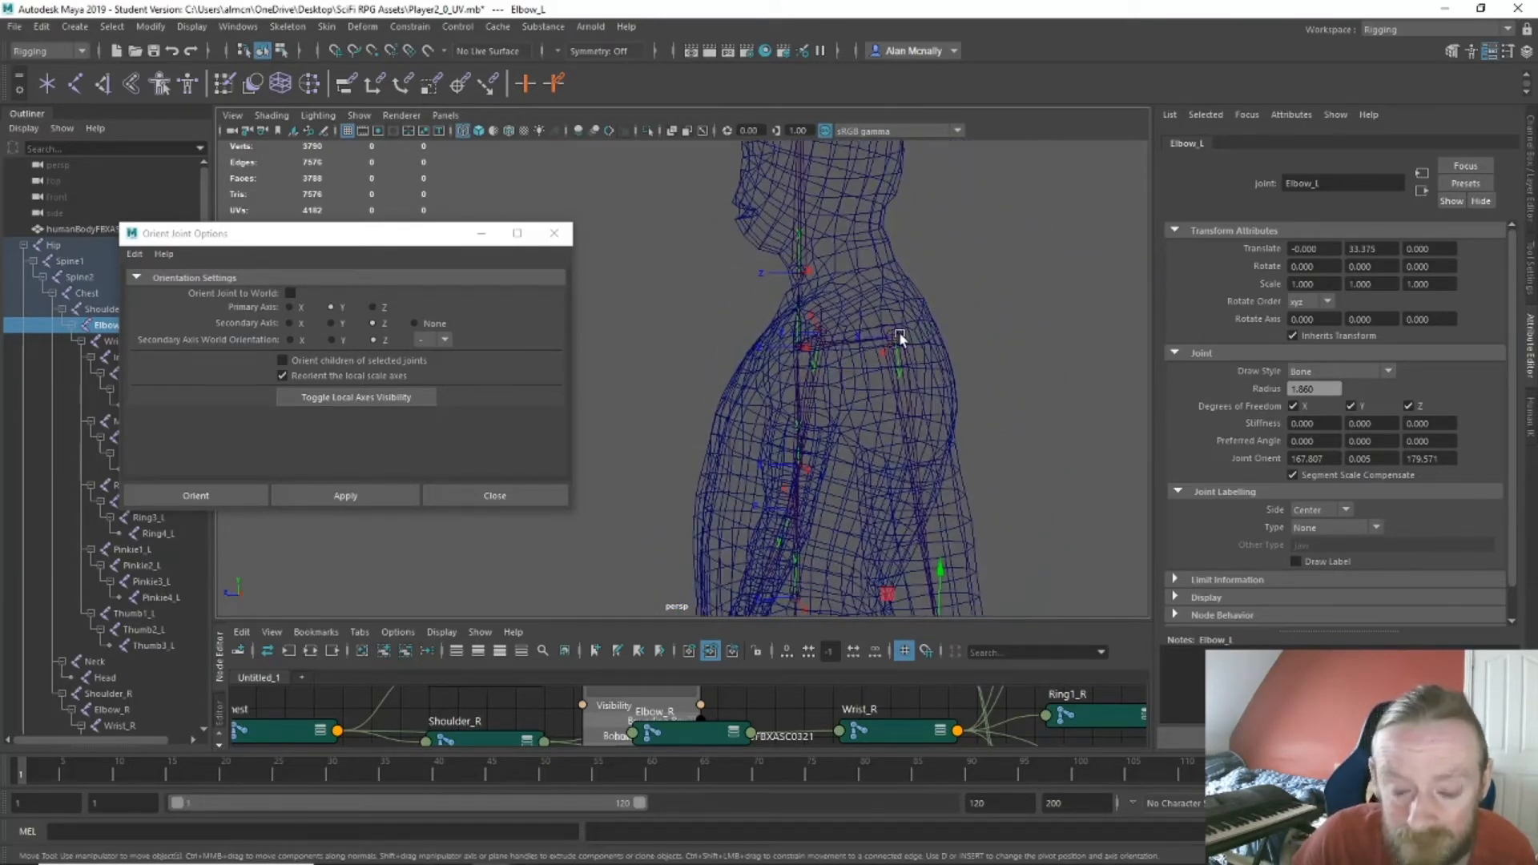
{"action": "left_click", "coordinate": [897, 334]}
{"action": "middle_click_drag", "start_coordinate": [808, 487], "coordinate": [825, 372], "text": "alt"}
{"action": "middle_click_drag", "start_coordinate": [835, 436], "coordinate": [840, 352], "text": "alt"}
{"action": "middle_click_drag", "start_coordinate": [843, 513], "coordinate": [843, 459], "text": "alt"}
{"action": "left_click_drag", "start_coordinate": [843, 459], "coordinate": [1087, 443], "text": "alt"}
{"action": "left_click_drag", "start_coordinate": [1089, 443], "coordinate": [774, 470], "text": "alt"}
{"action": "left_click", "coordinate": [704, 468]}
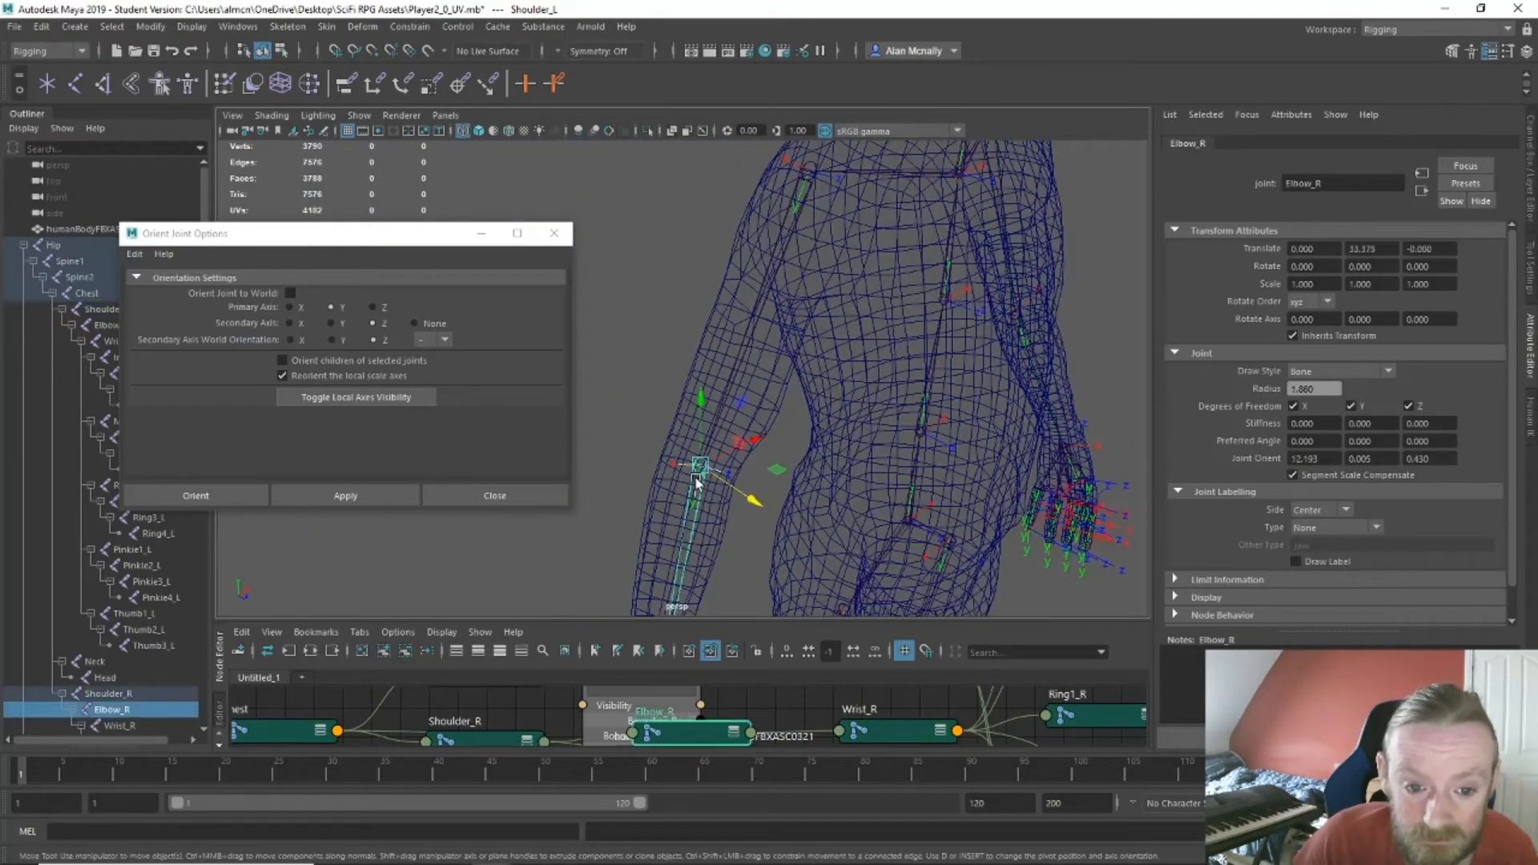
{"action": "left_click", "coordinate": [355, 489]}
Examine the local axes of the whole skeleton from front and side, comparing the arms and hands.
{"action": "left_click_drag", "start_coordinate": [761, 493], "coordinate": [818, 430], "text": "alt"}
{"action": "middle_click_drag", "start_coordinate": [818, 429], "coordinate": [825, 376], "text": "alt"}
{"action": "scroll", "coordinate": [827, 379], "scroll_direction": "down", "scroll_amount": 8}
{"action": "left_click_drag", "start_coordinate": [837, 487], "coordinate": [802, 495], "text": "alt"}
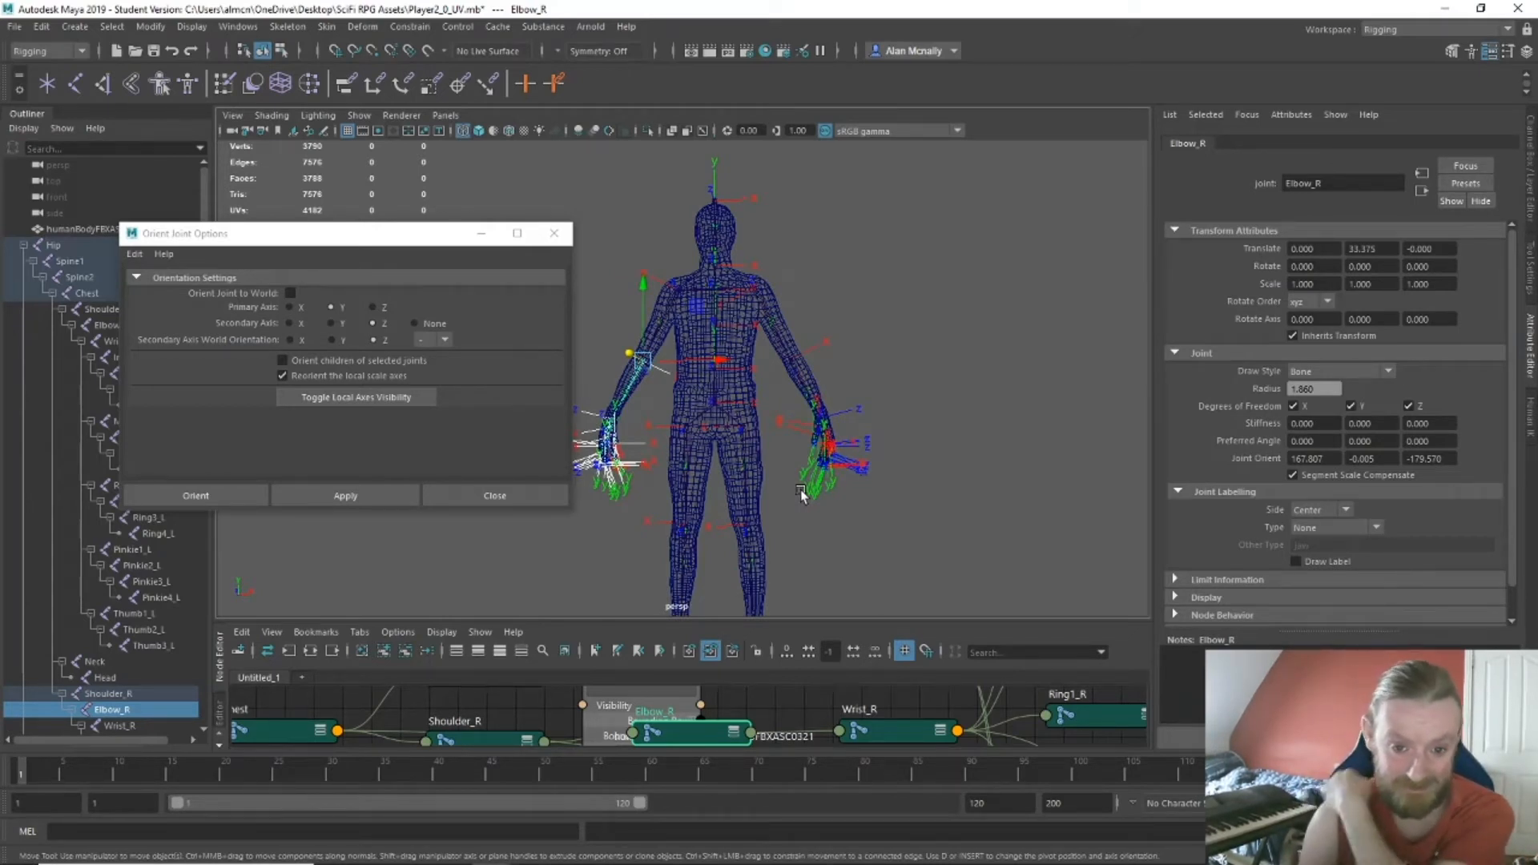
{"action": "left_click_drag", "start_coordinate": [871, 536], "coordinate": [1018, 549], "text": "alt"}
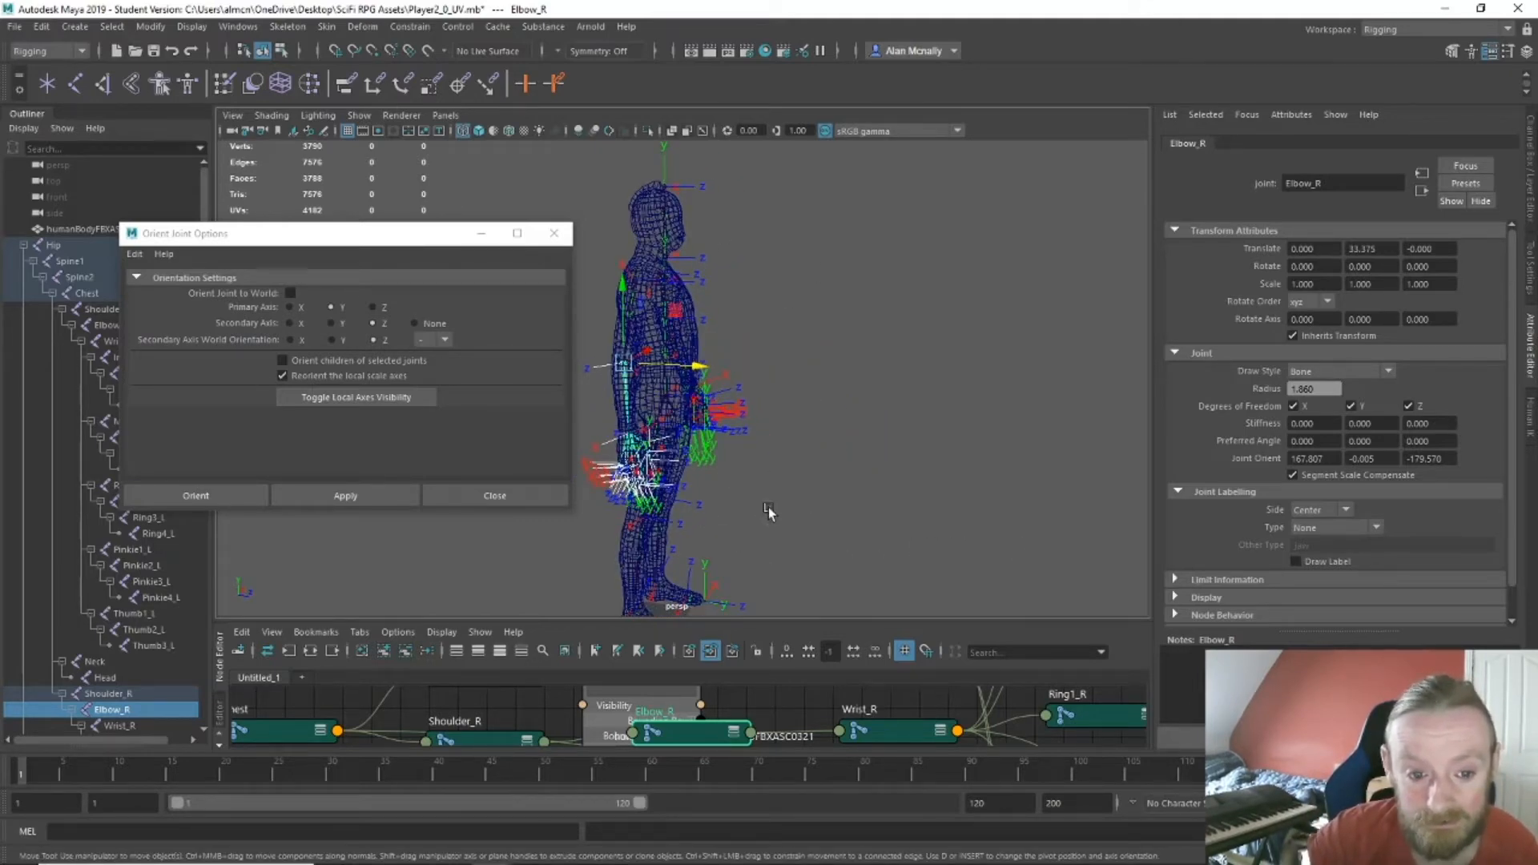
{"action": "left_click_drag", "start_coordinate": [767, 507], "coordinate": [700, 455], "text": "alt"}
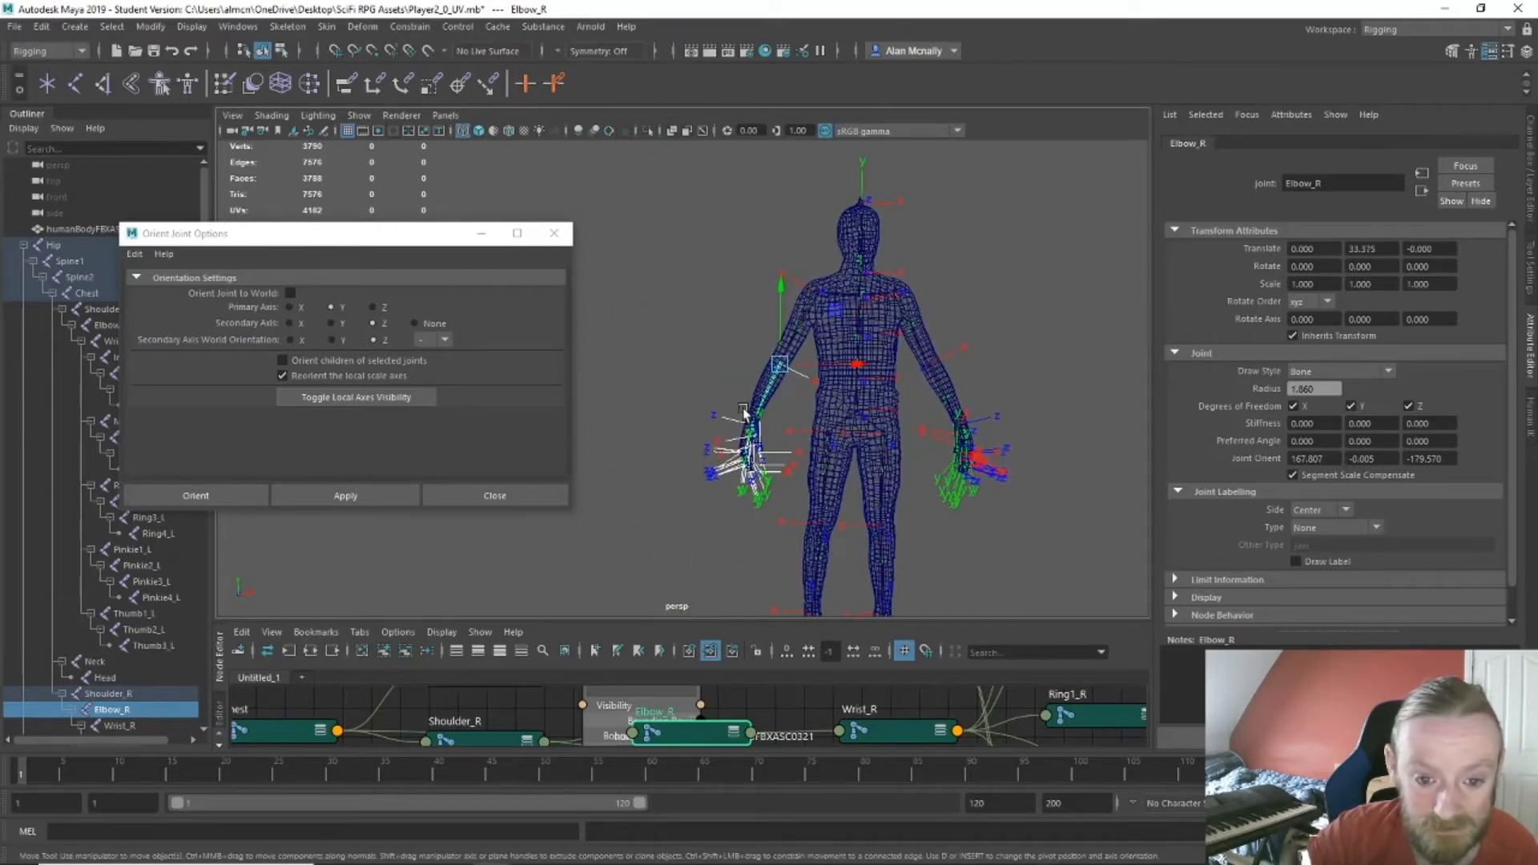
{"action": "left_click_drag", "start_coordinate": [1020, 392], "coordinate": [994, 490], "text": "alt"}
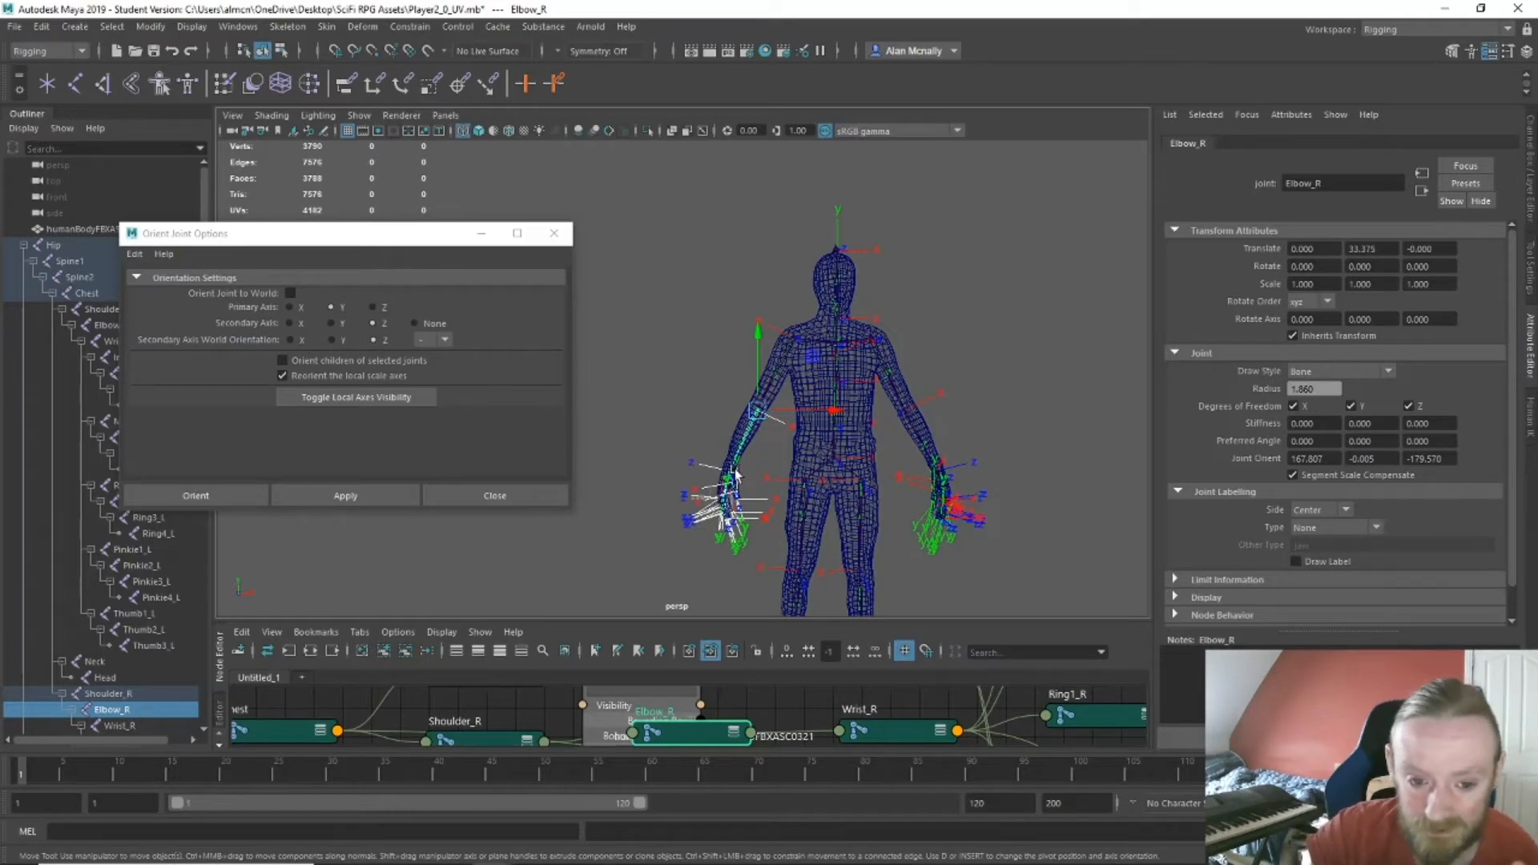
{"action": "left_click_drag", "start_coordinate": [771, 470], "coordinate": [838, 467], "text": "alt"}
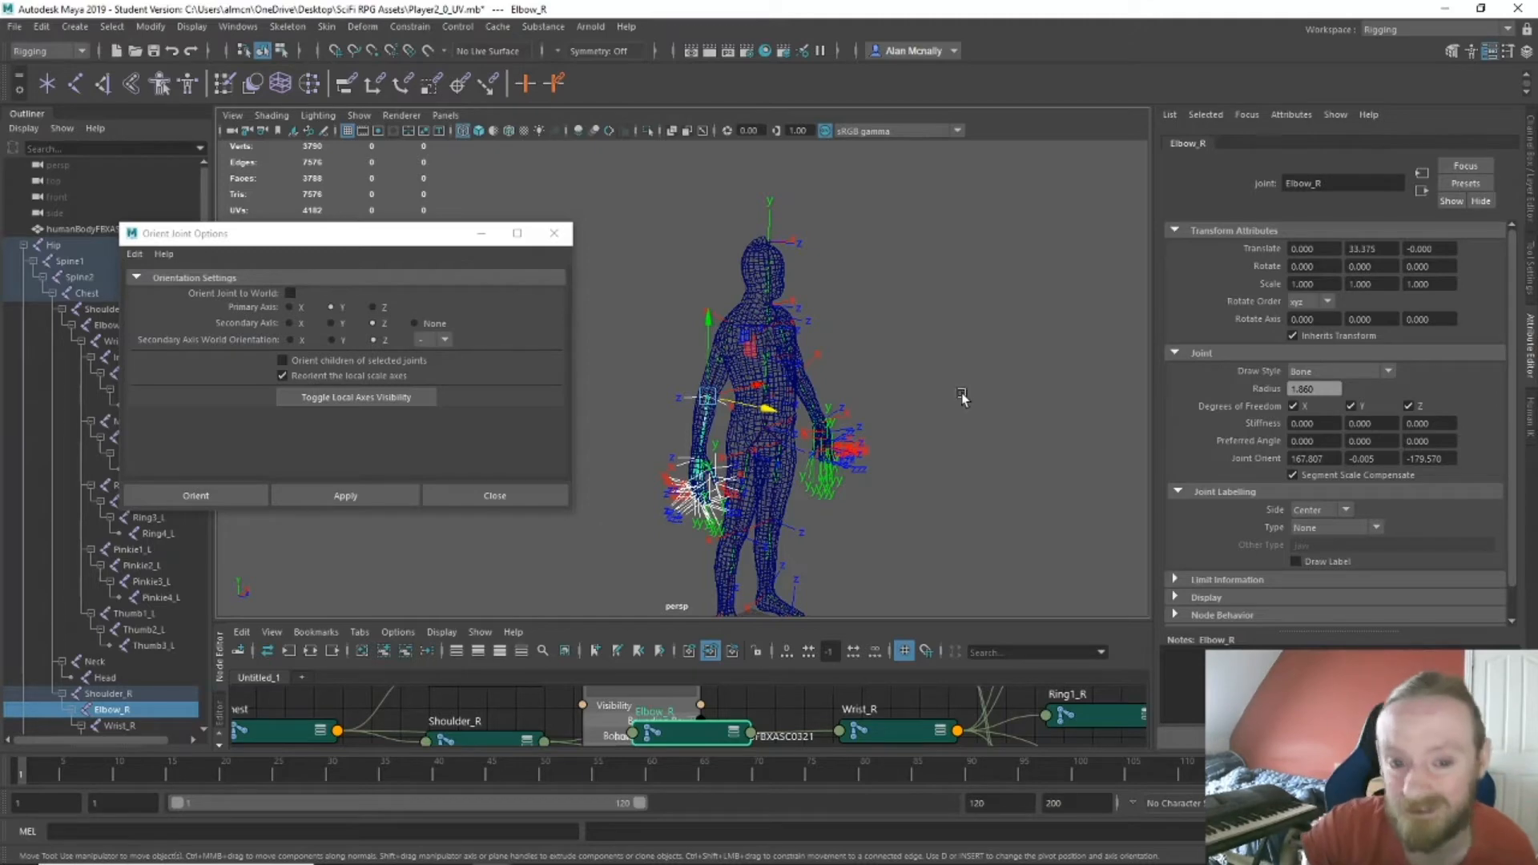
{"action": "left_click_drag", "start_coordinate": [961, 398], "coordinate": [737, 479], "text": "alt"}
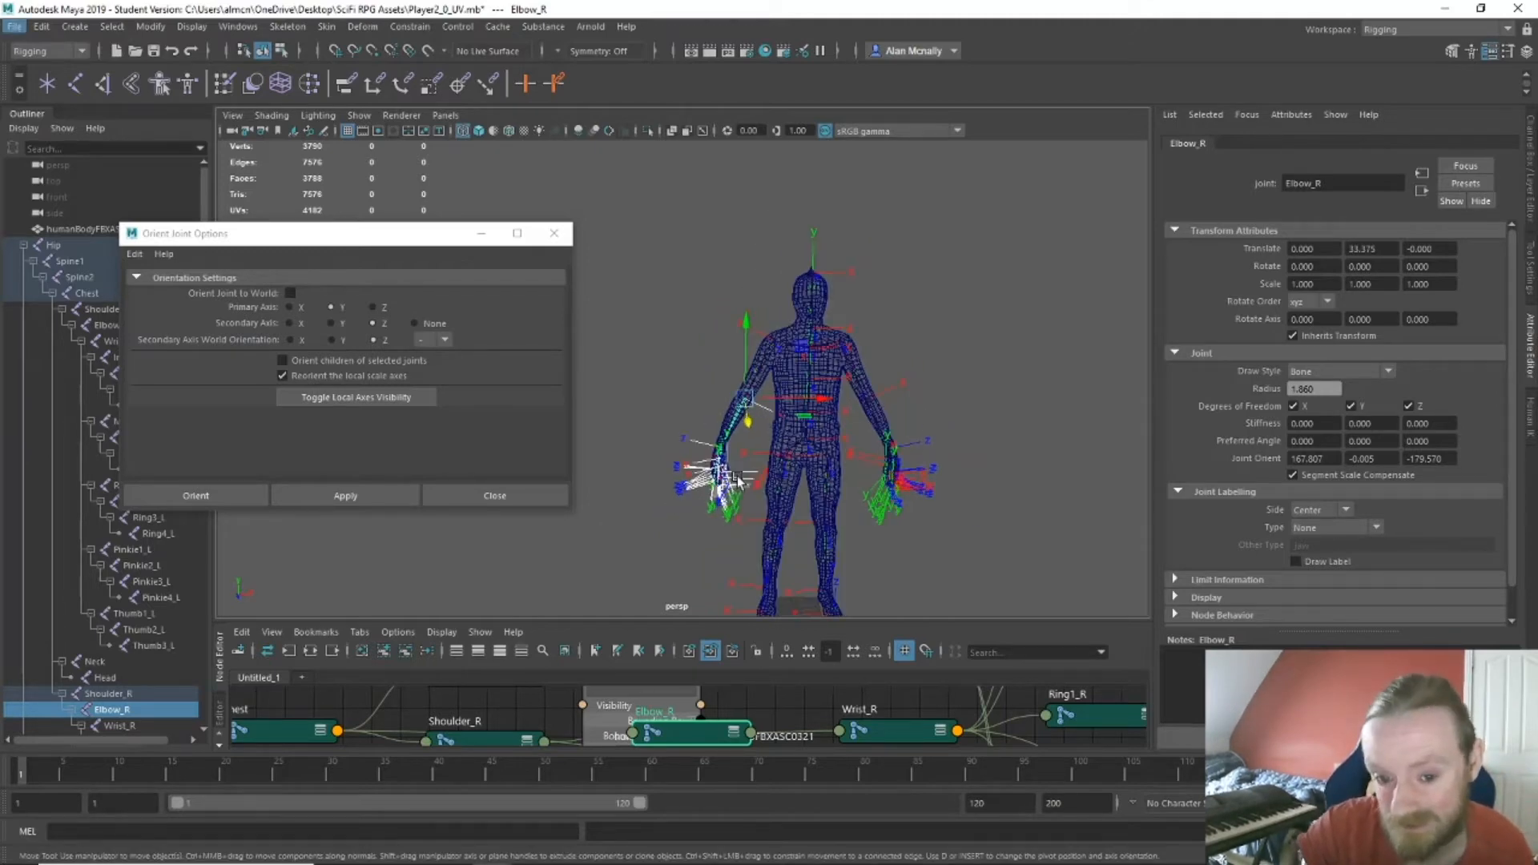
Close the joint orientation options, collapse the Hip hierarchy and select the Hip root joint together with the human body mesh.
{"action": "left_click", "coordinate": [494, 497]}
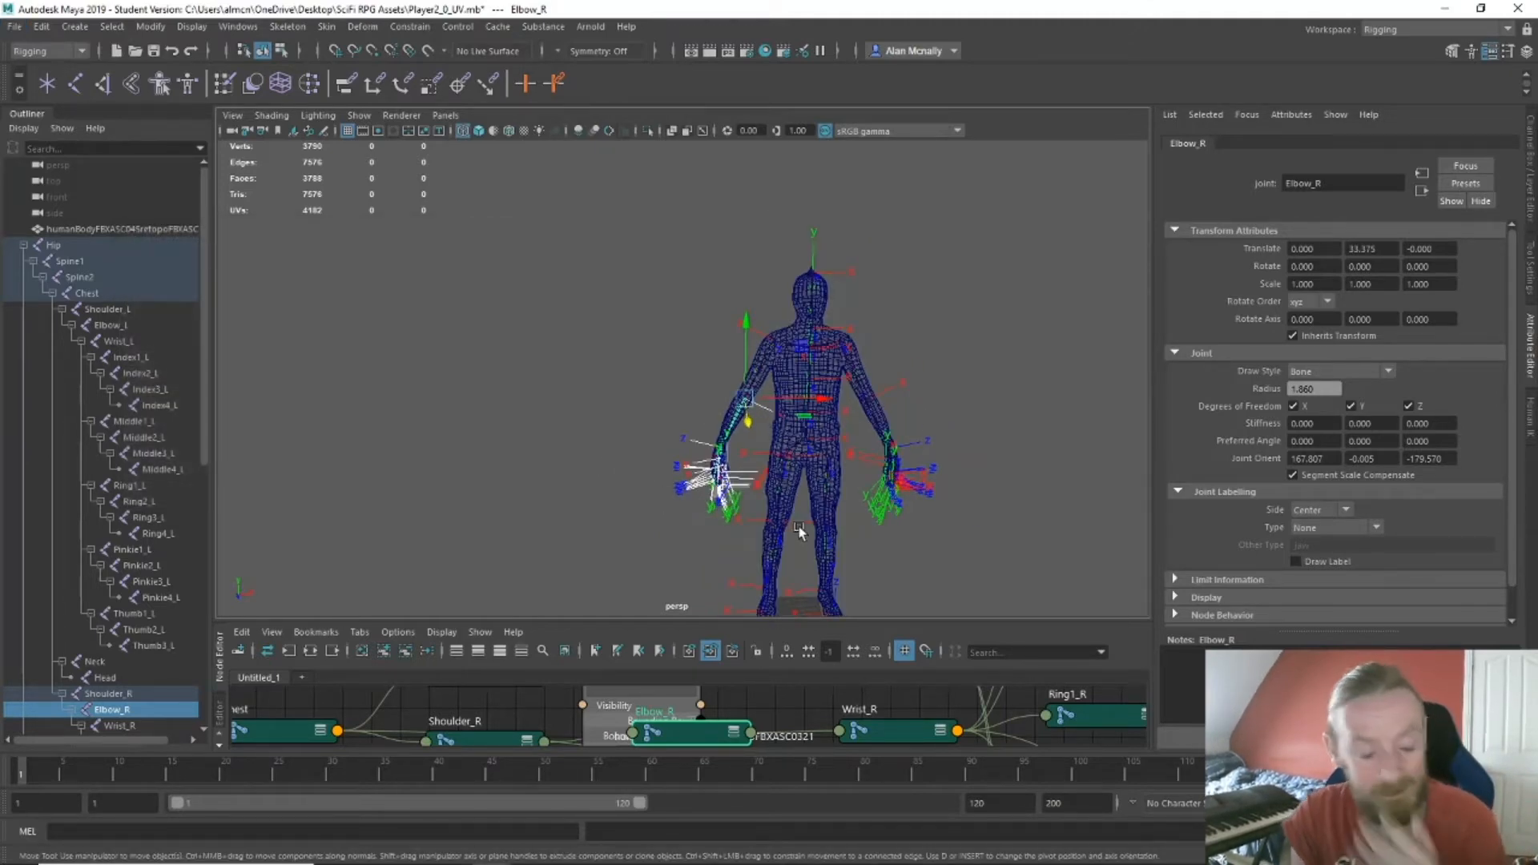
{"action": "scroll", "coordinate": [921, 506], "scroll_direction": "down", "scroll_amount": 2}
{"action": "middle_click_drag", "start_coordinate": [924, 505], "coordinate": [868, 484], "text": "alt"}
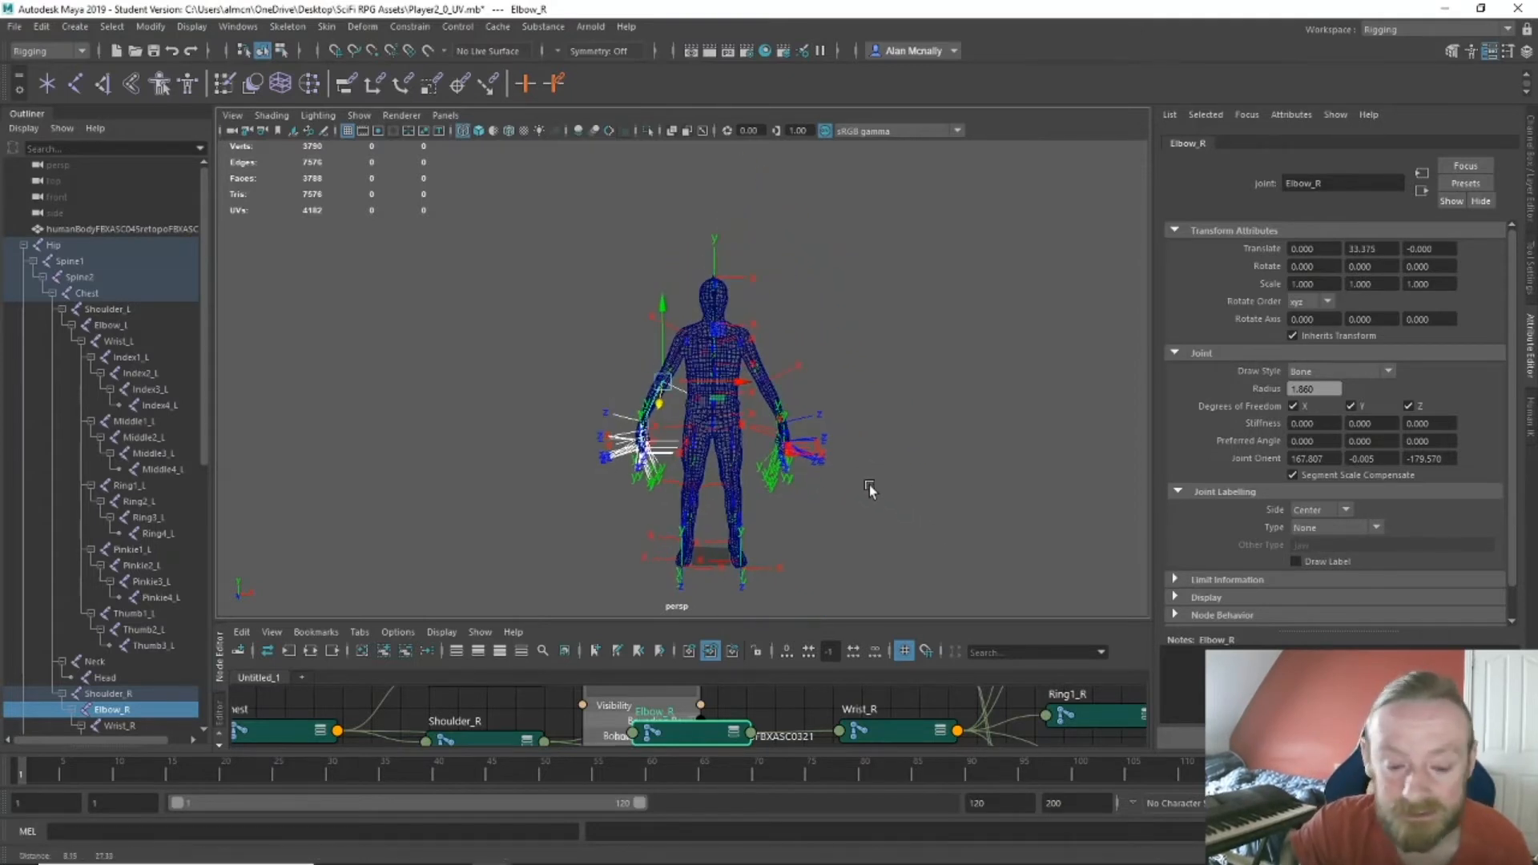
{"action": "left_click", "coordinate": [51, 247]}
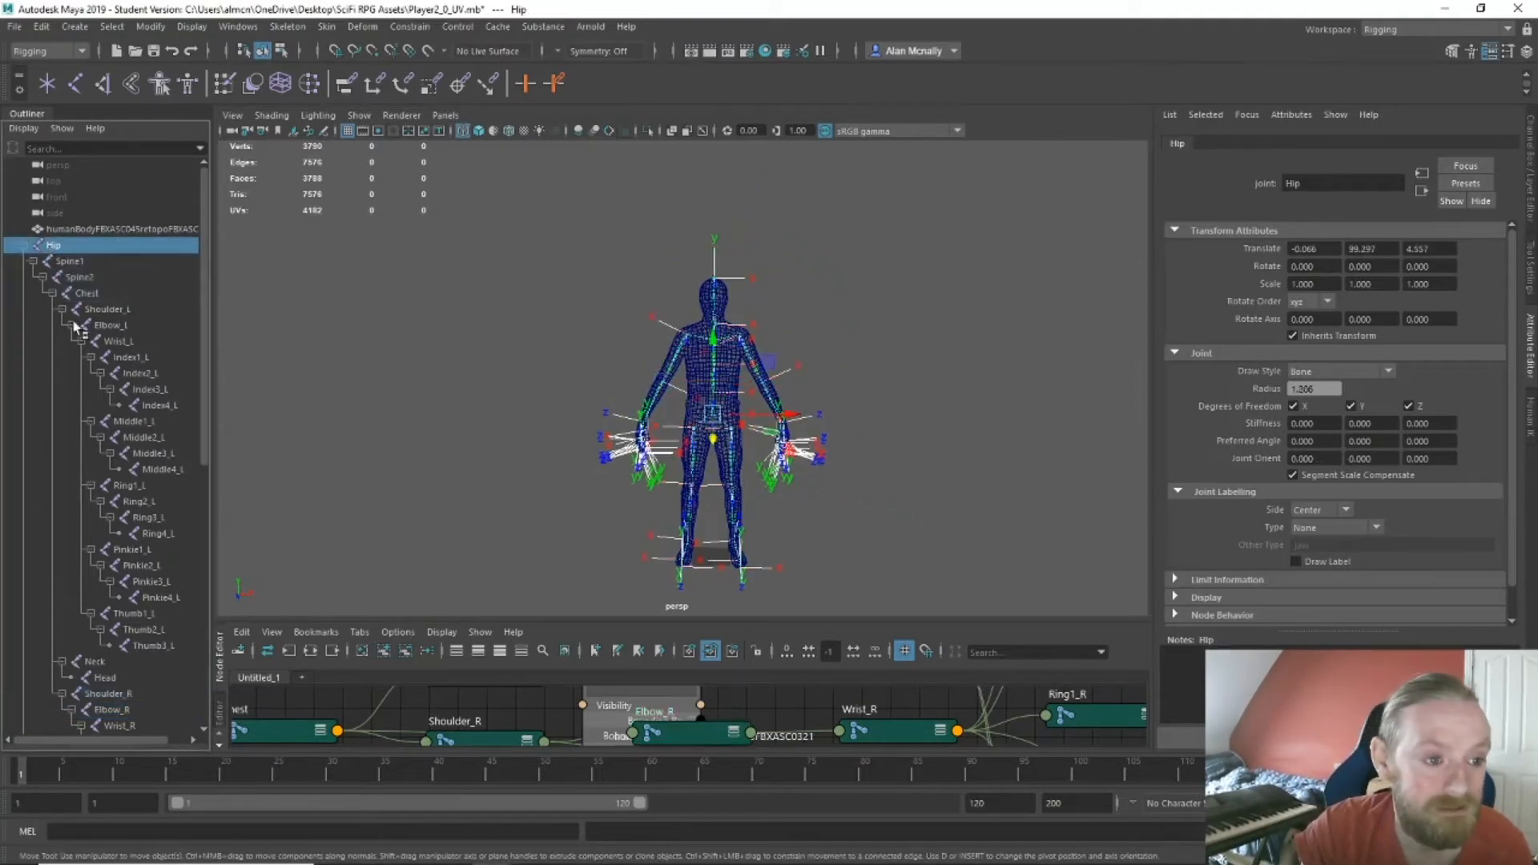
{"action": "left_click", "coordinate": [25, 248]}
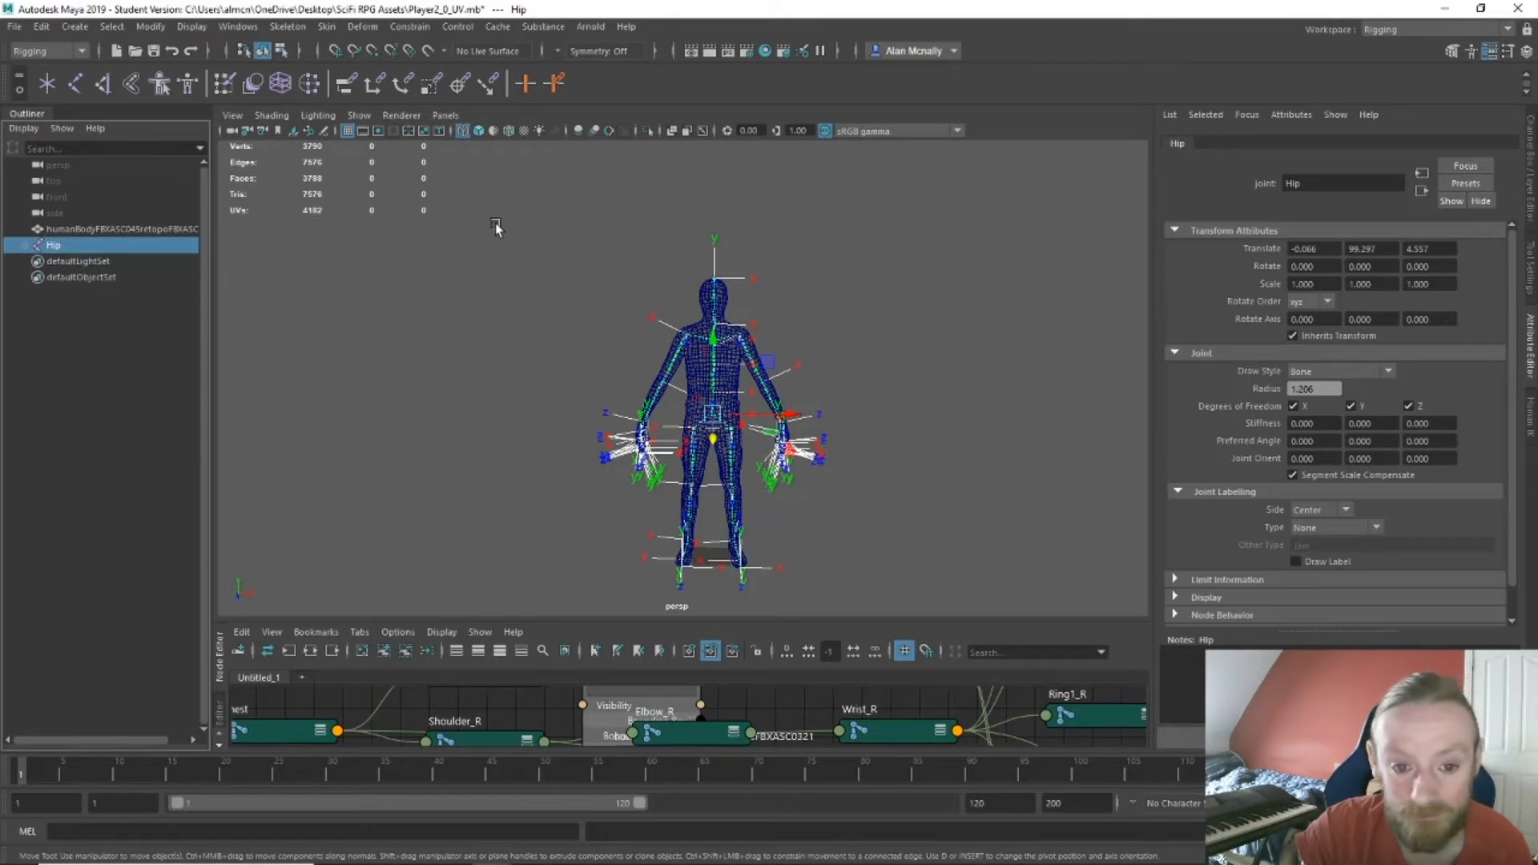
{"action": "left_click", "coordinate": [94, 230], "text": "ctrl"}
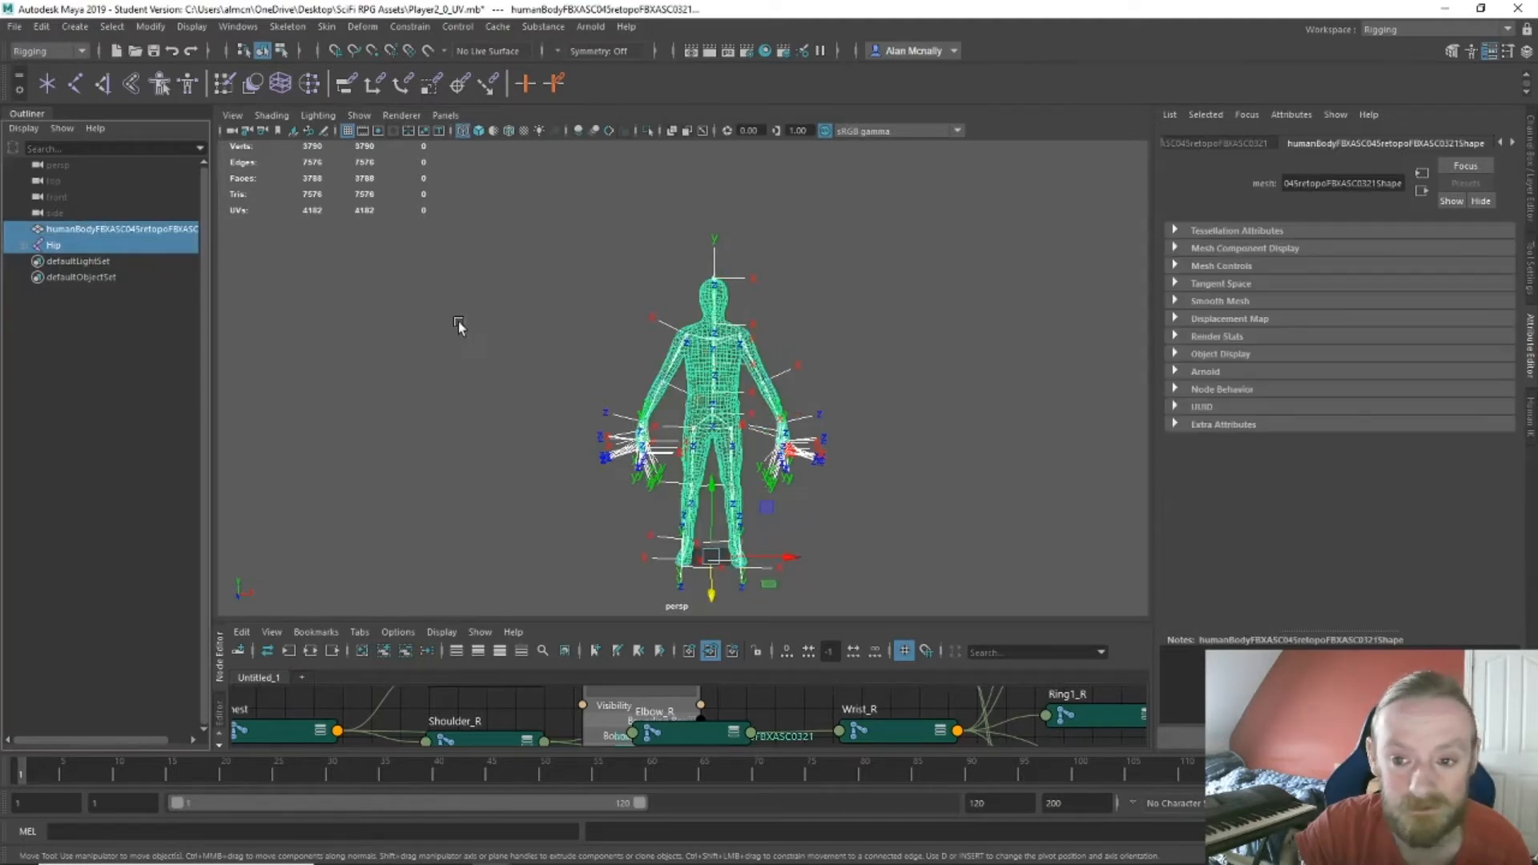
Try Interactive Bind Skin on the body mesh and Hip skeleton, and undo it.
{"action": "left_click", "coordinate": [296, 29]}
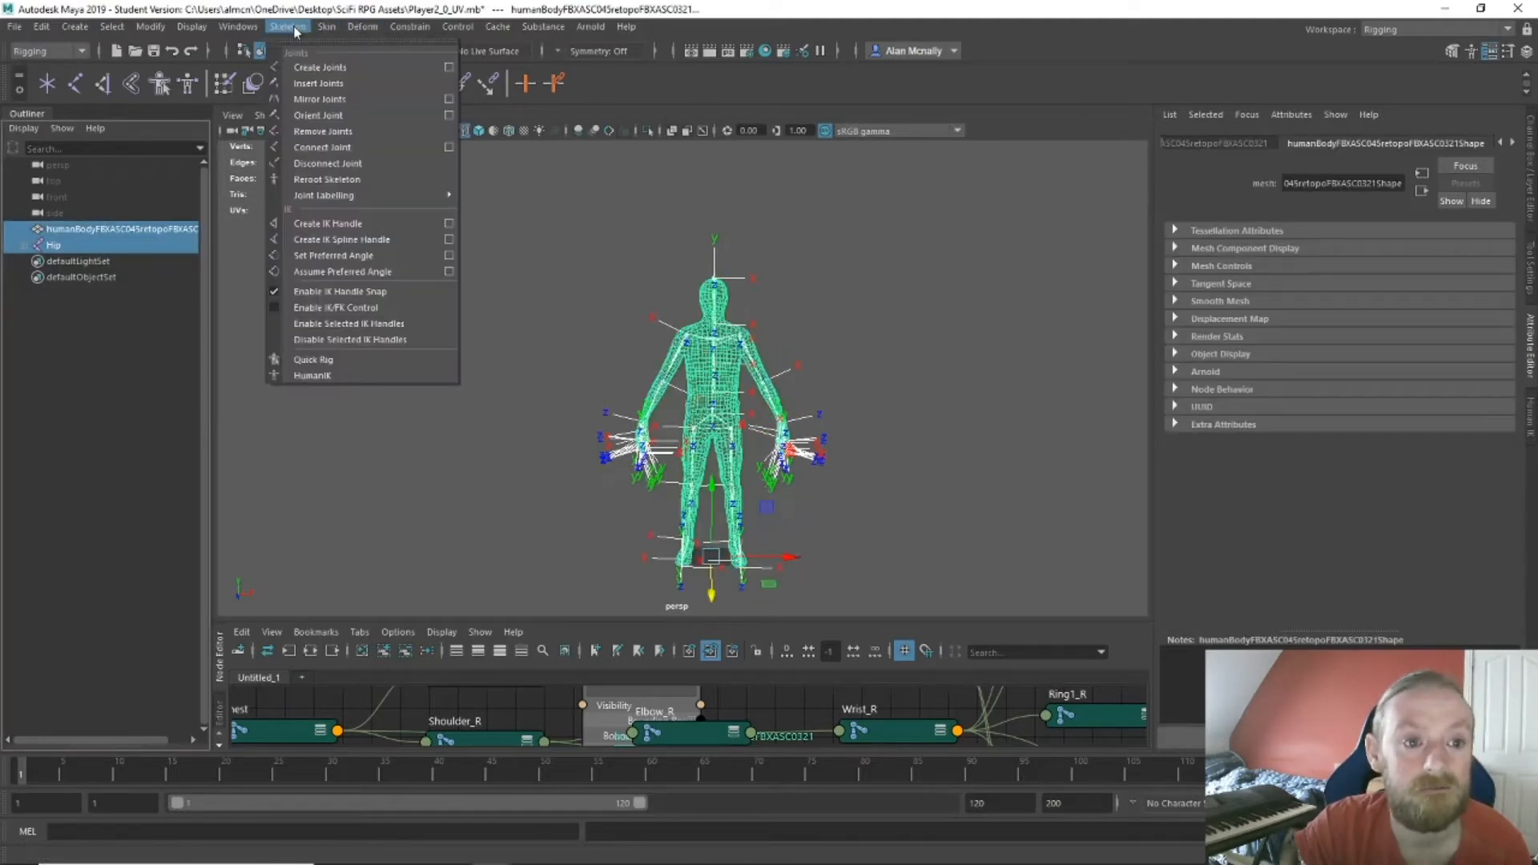
{"action": "mouse_move", "coordinate": [331, 34]}
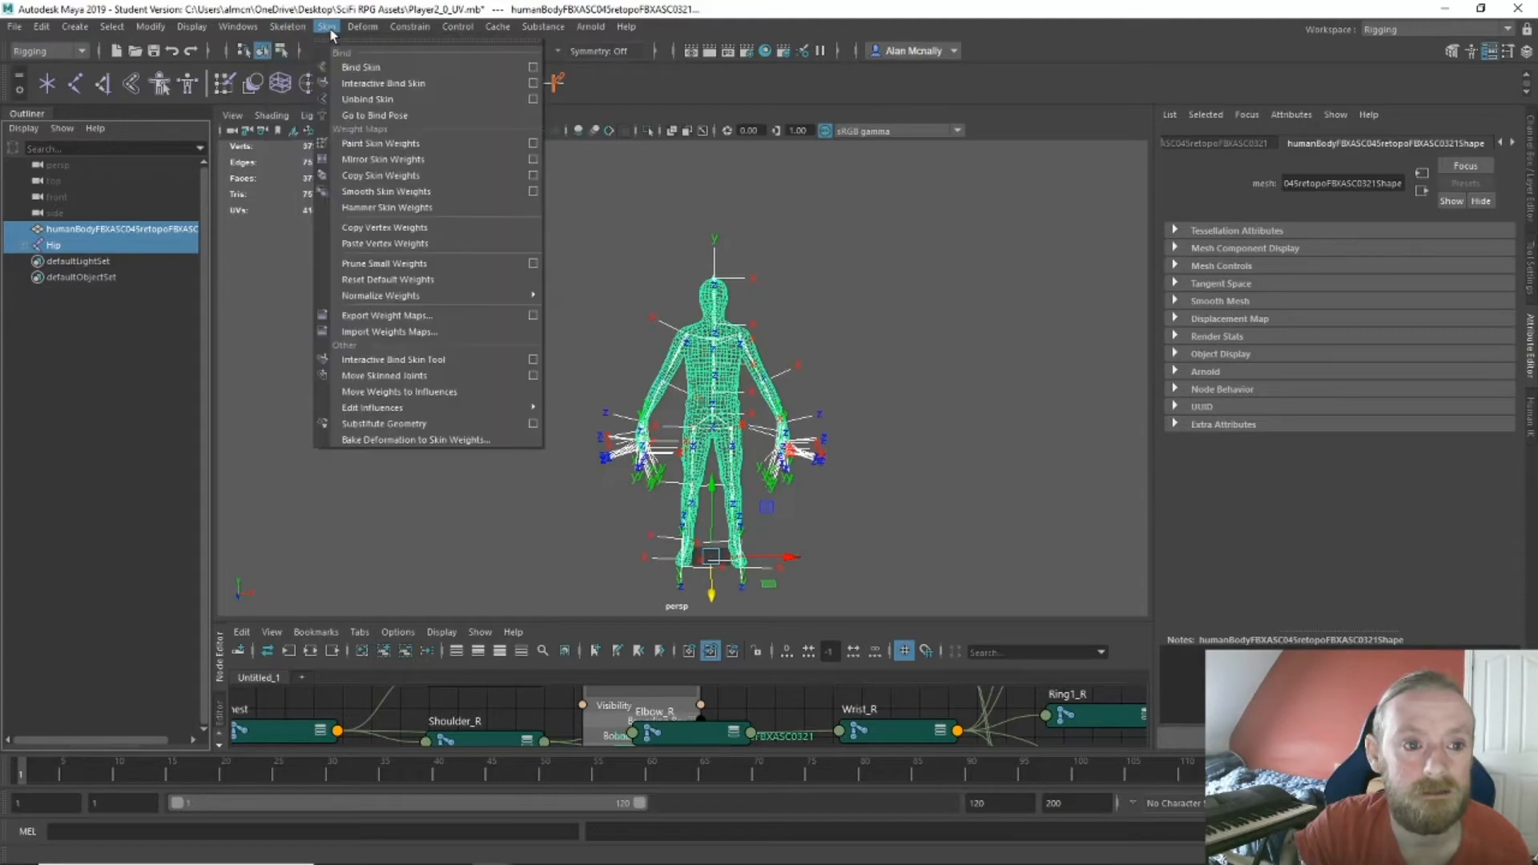
{"action": "left_click", "coordinate": [451, 85]}
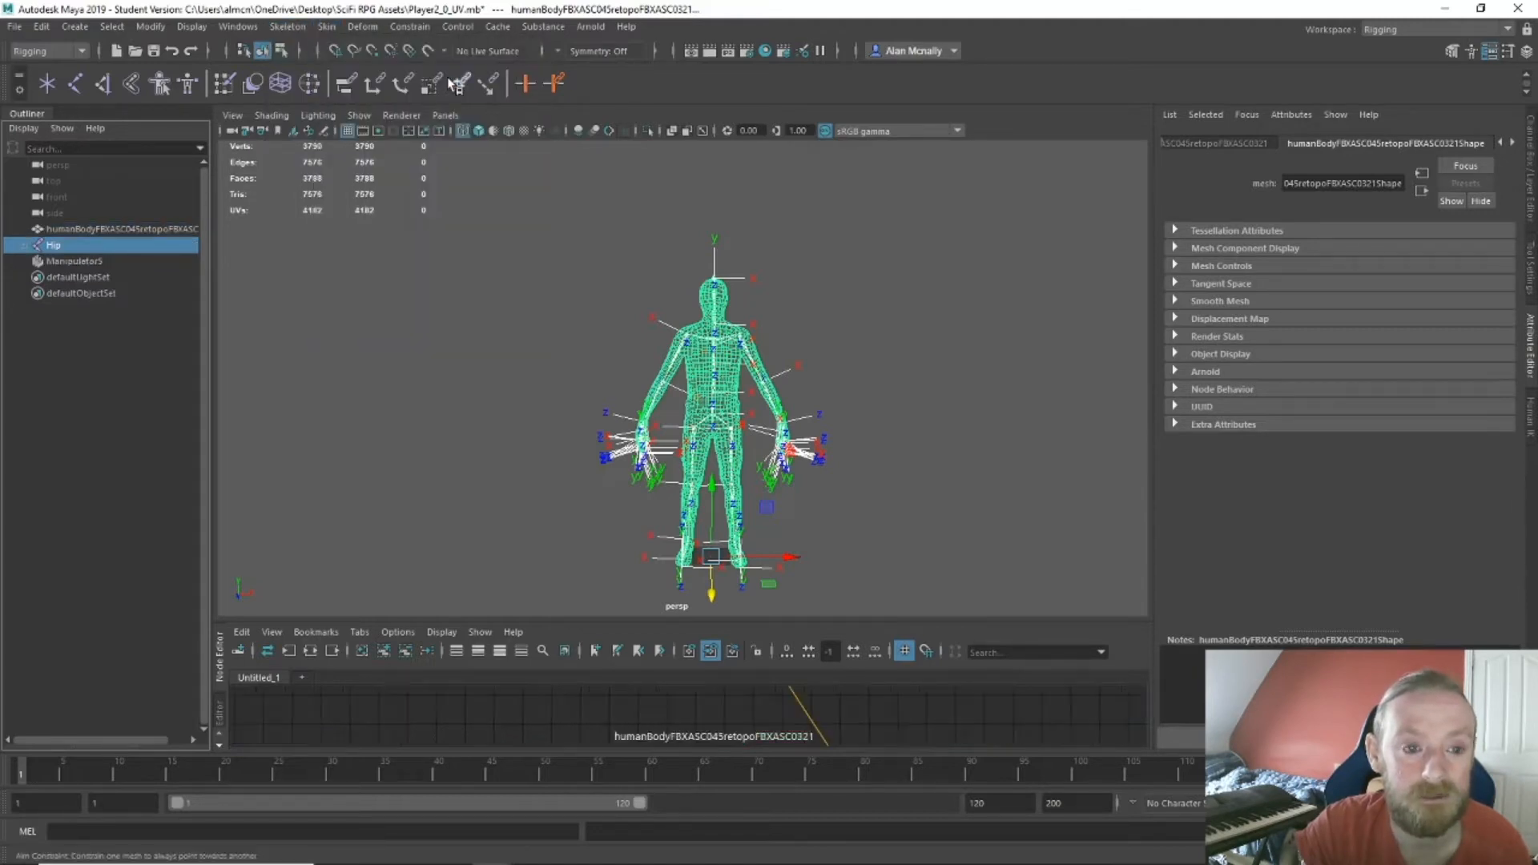
{"action": "key", "text": "ctrl+z"}
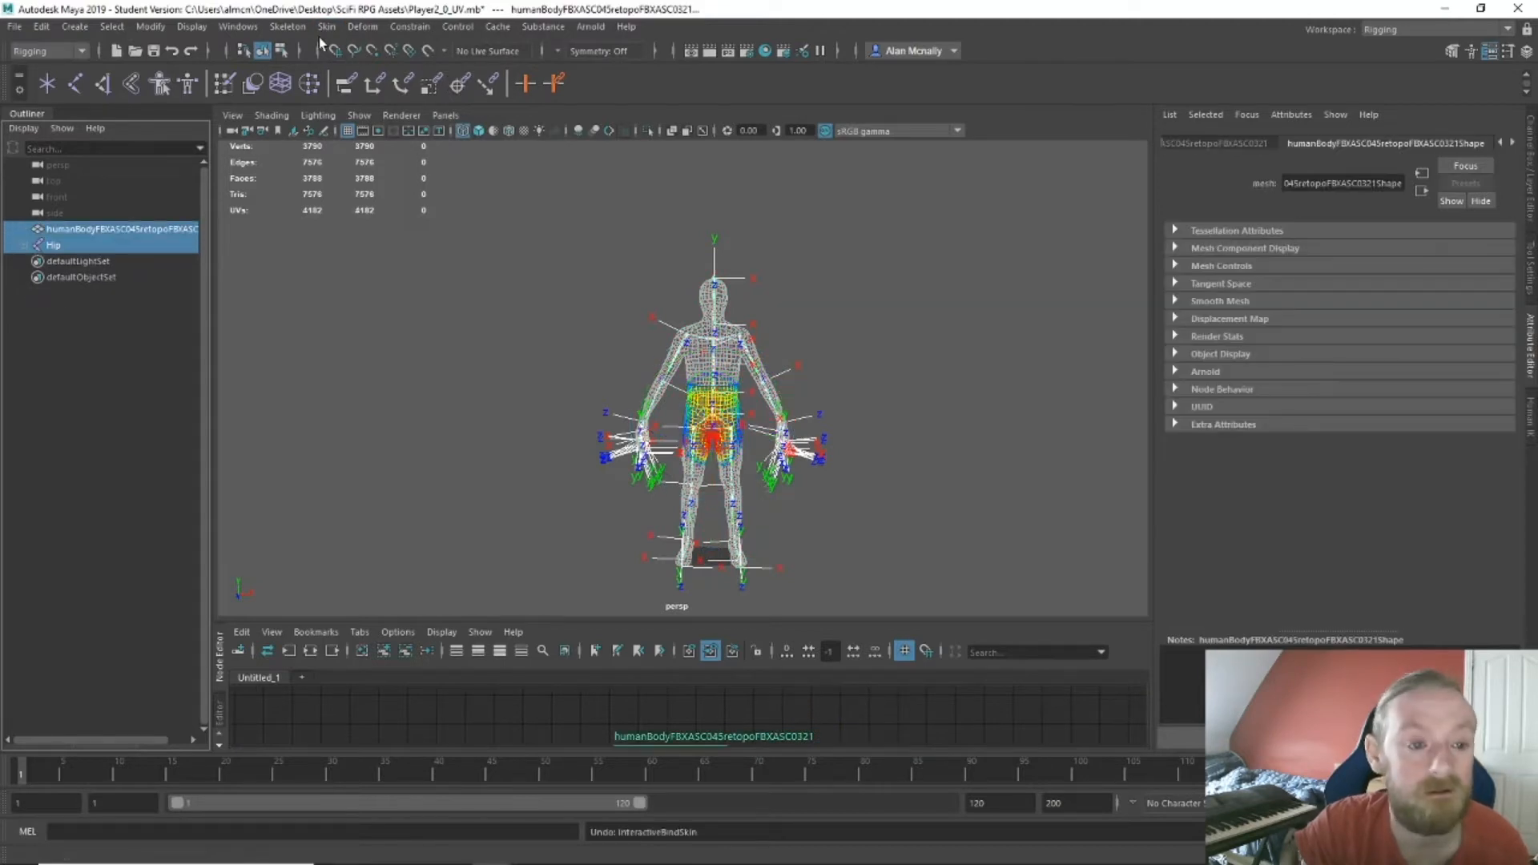
Bind the human body mesh to the Hip skeleton with Bind Skin.
{"action": "left_click", "coordinate": [287, 27]}
{"action": "left_click", "coordinate": [326, 26]}
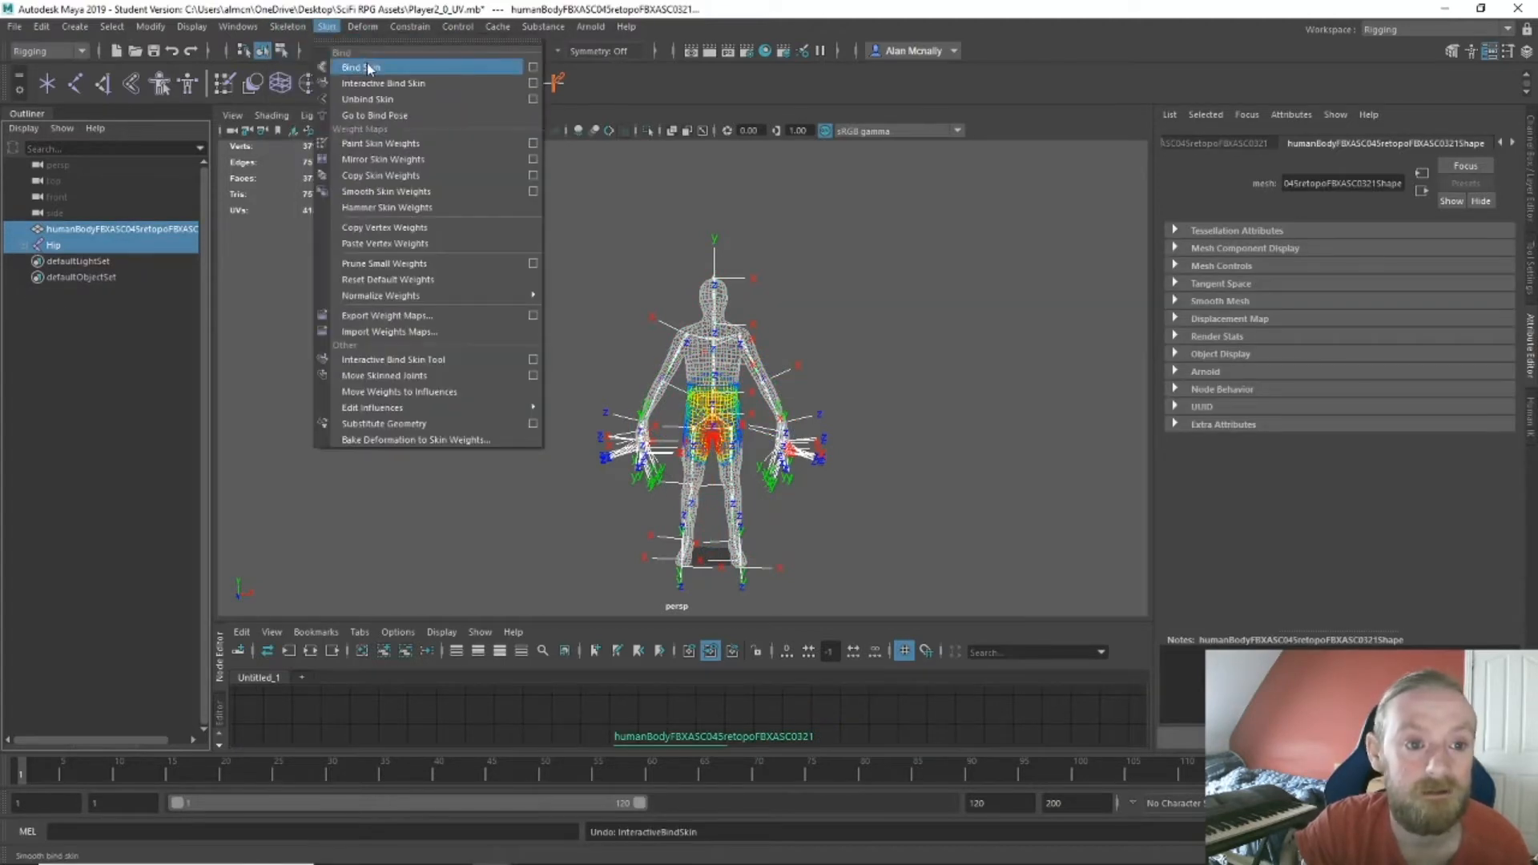
{"action": "left_click", "coordinate": [369, 68]}
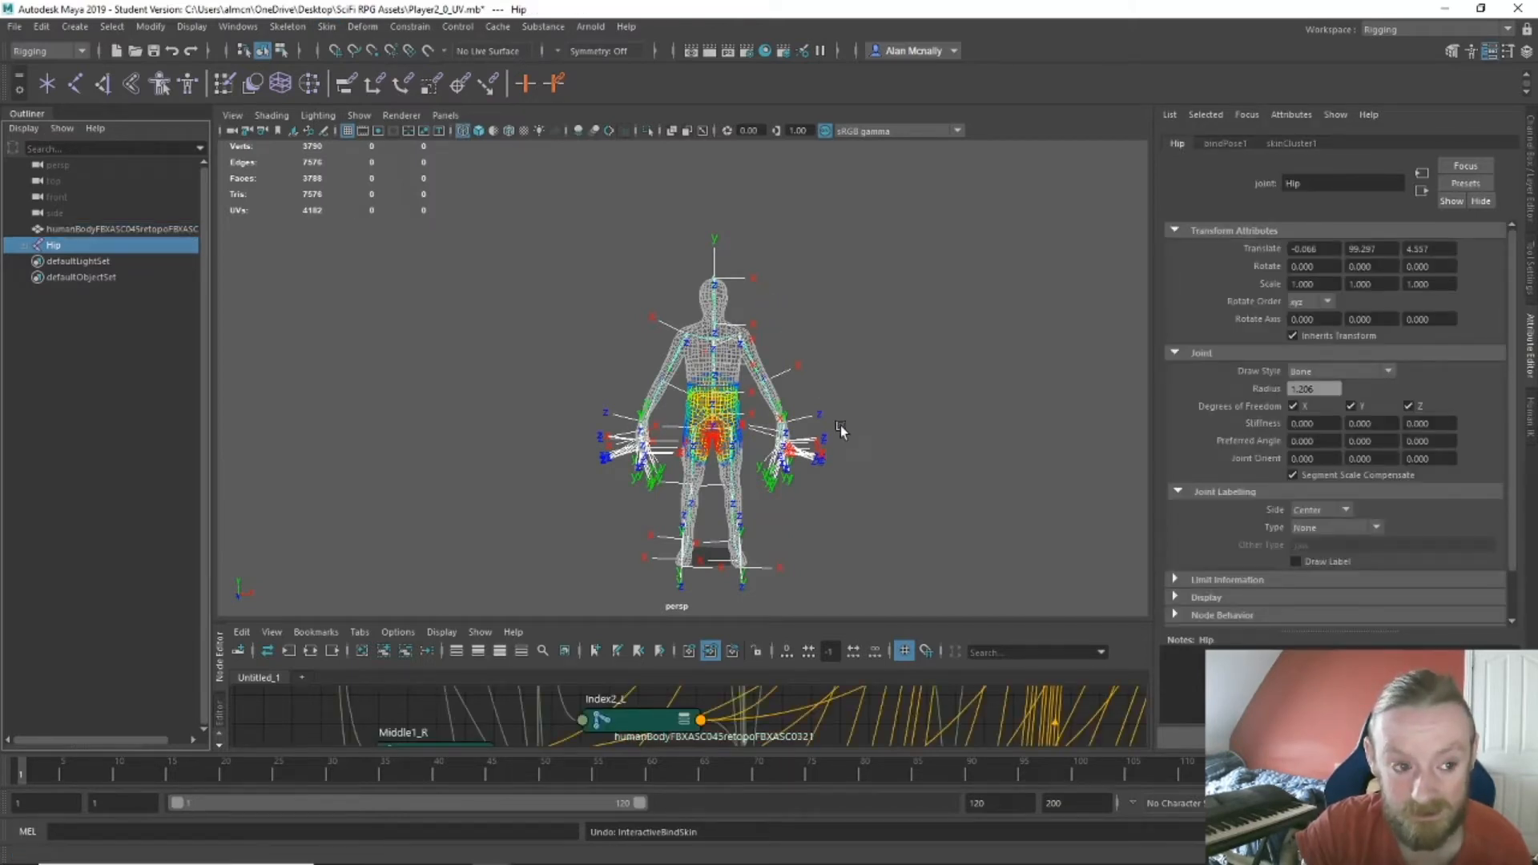
Test the bind by rotating the left elbow joint Elbow_L, and undo the rotation.
{"action": "scroll", "coordinate": [841, 432], "scroll_direction": "up", "scroll_amount": 5}
{"action": "left_click", "coordinate": [859, 396]}
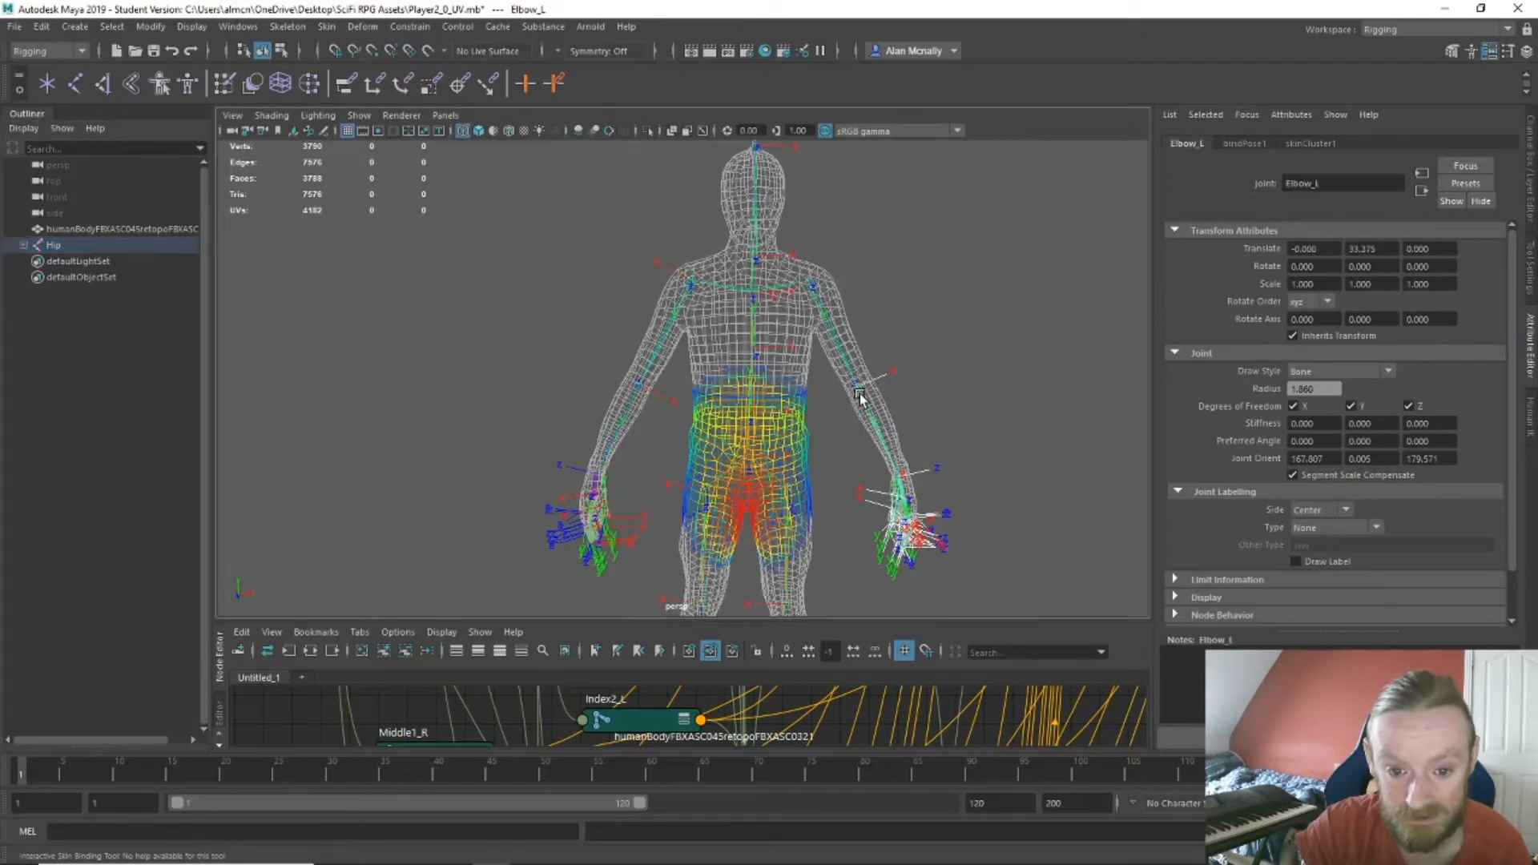
{"action": "key", "text": "e"}
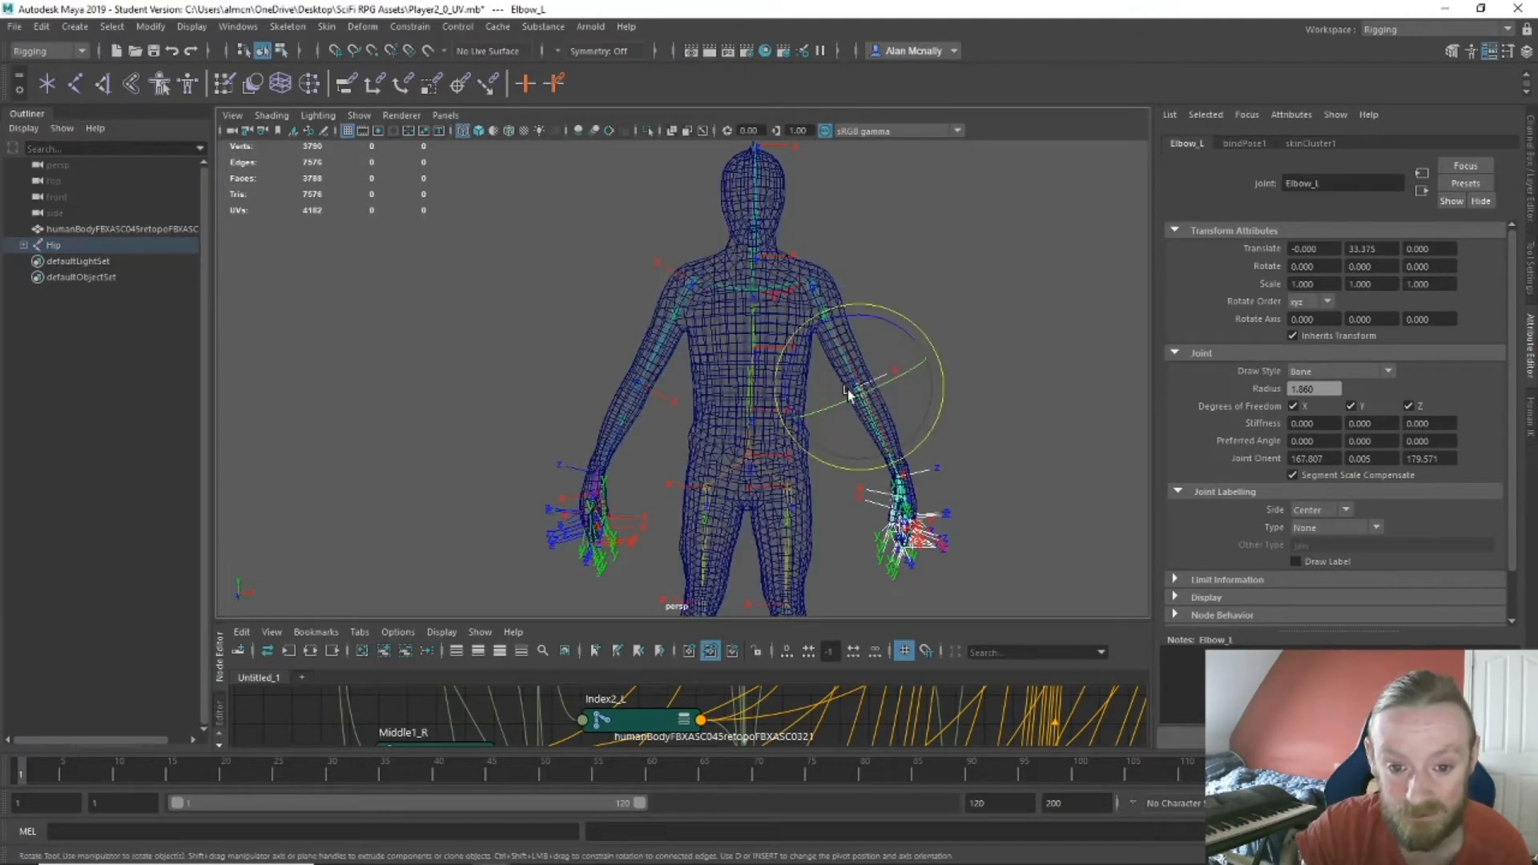
{"action": "left_click_drag", "start_coordinate": [879, 390], "coordinate": [464, 353]}
{"action": "key", "text": "ctrl+z"}
{"action": "key", "text": "ctrl+z"}
Test-rotate the left shoulder joint Shoulder_L about its X axis in wireframe and in shaded display, undoing each rotation.
{"action": "left_click", "coordinate": [789, 303]}
{"action": "key", "text": "ctrl+z"}
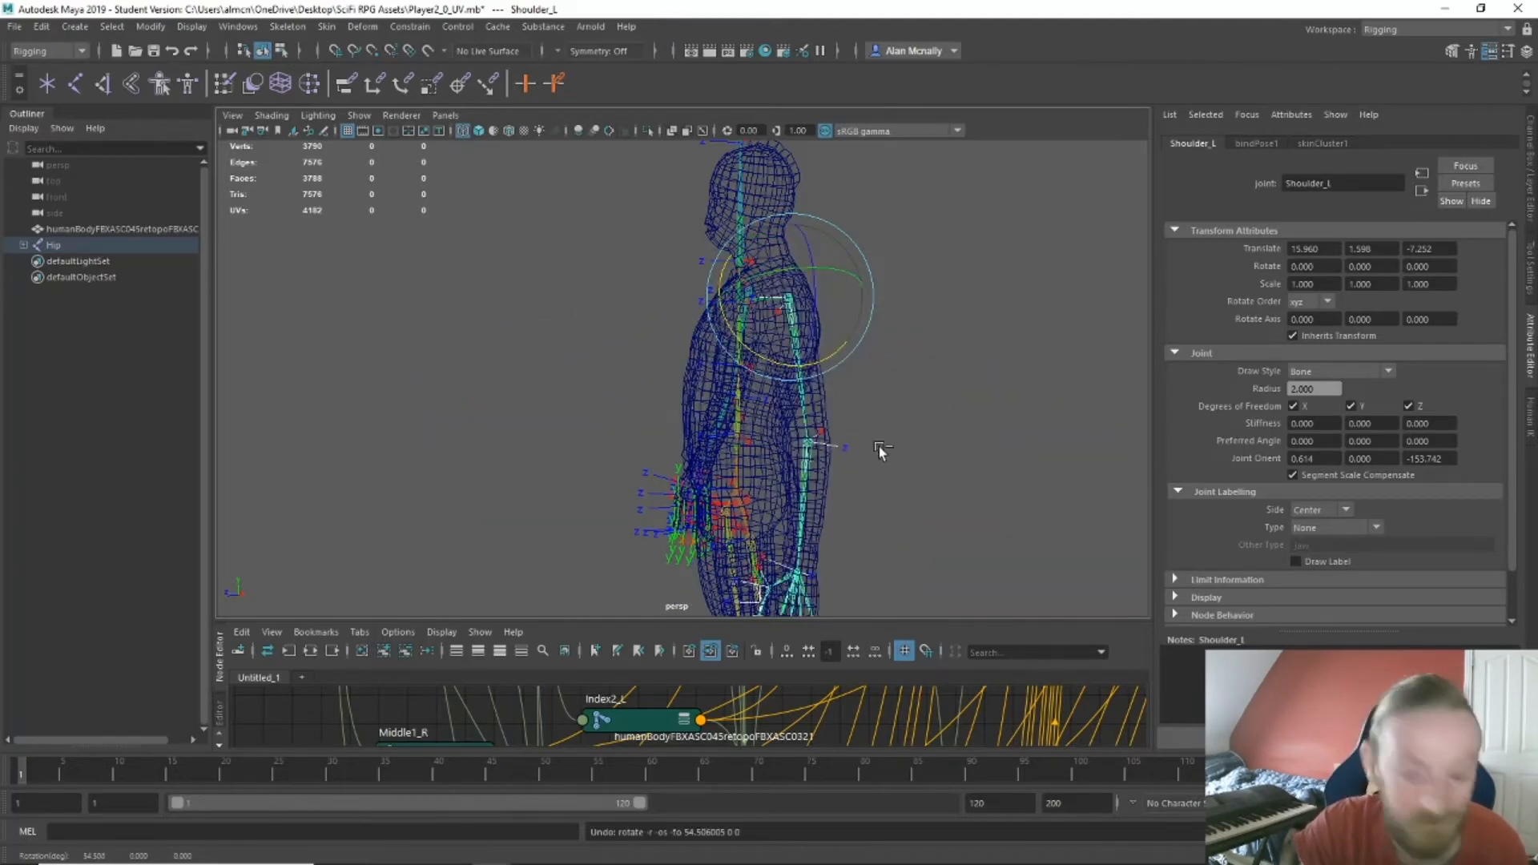
{"action": "left_click_drag", "start_coordinate": [878, 445], "coordinate": [1007, 418], "text": "alt"}
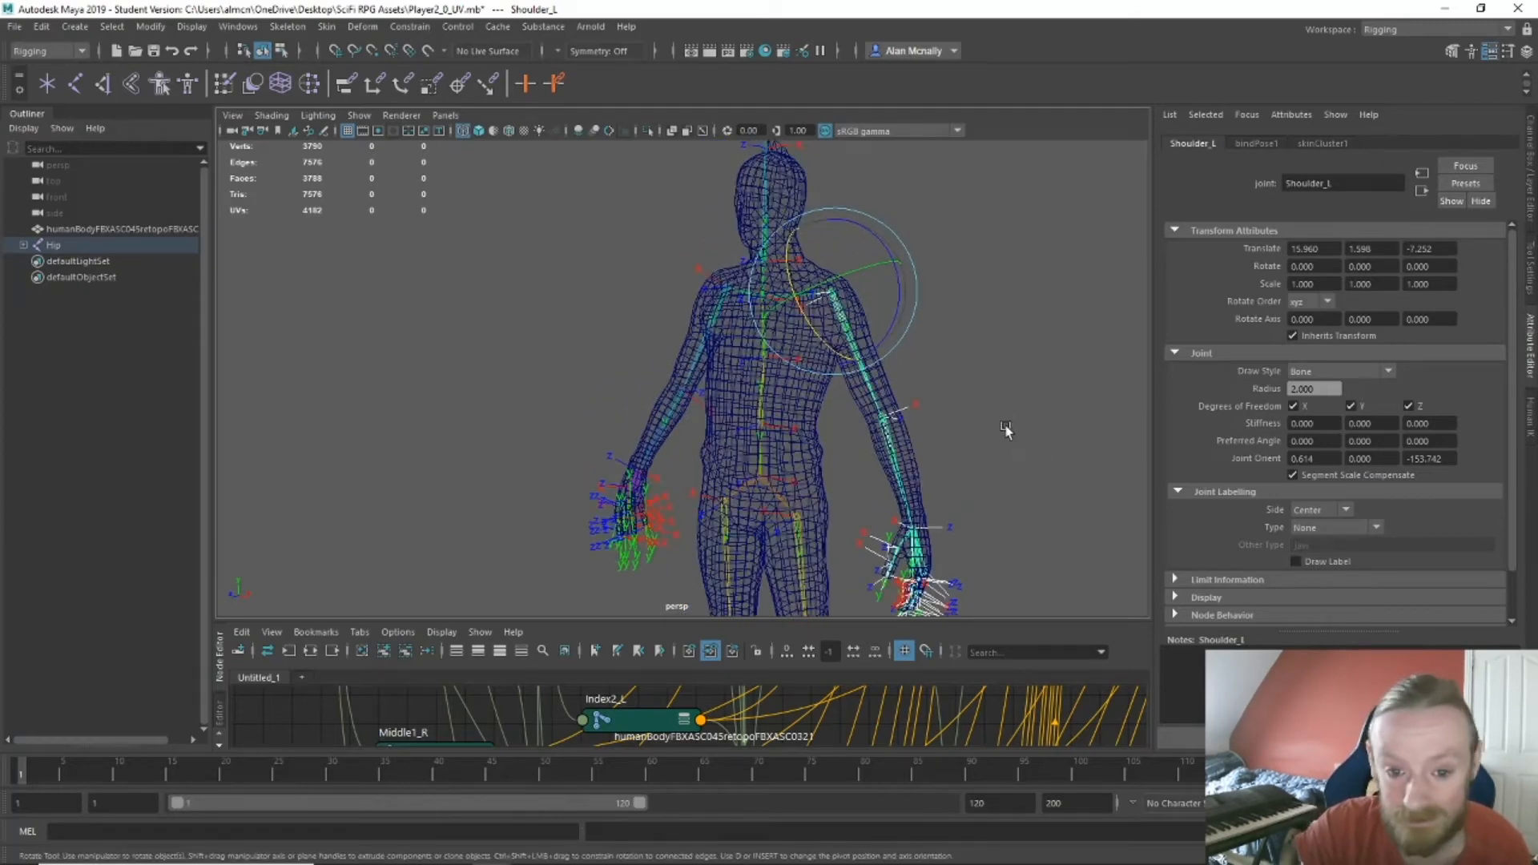
{"action": "key", "text": "4"}
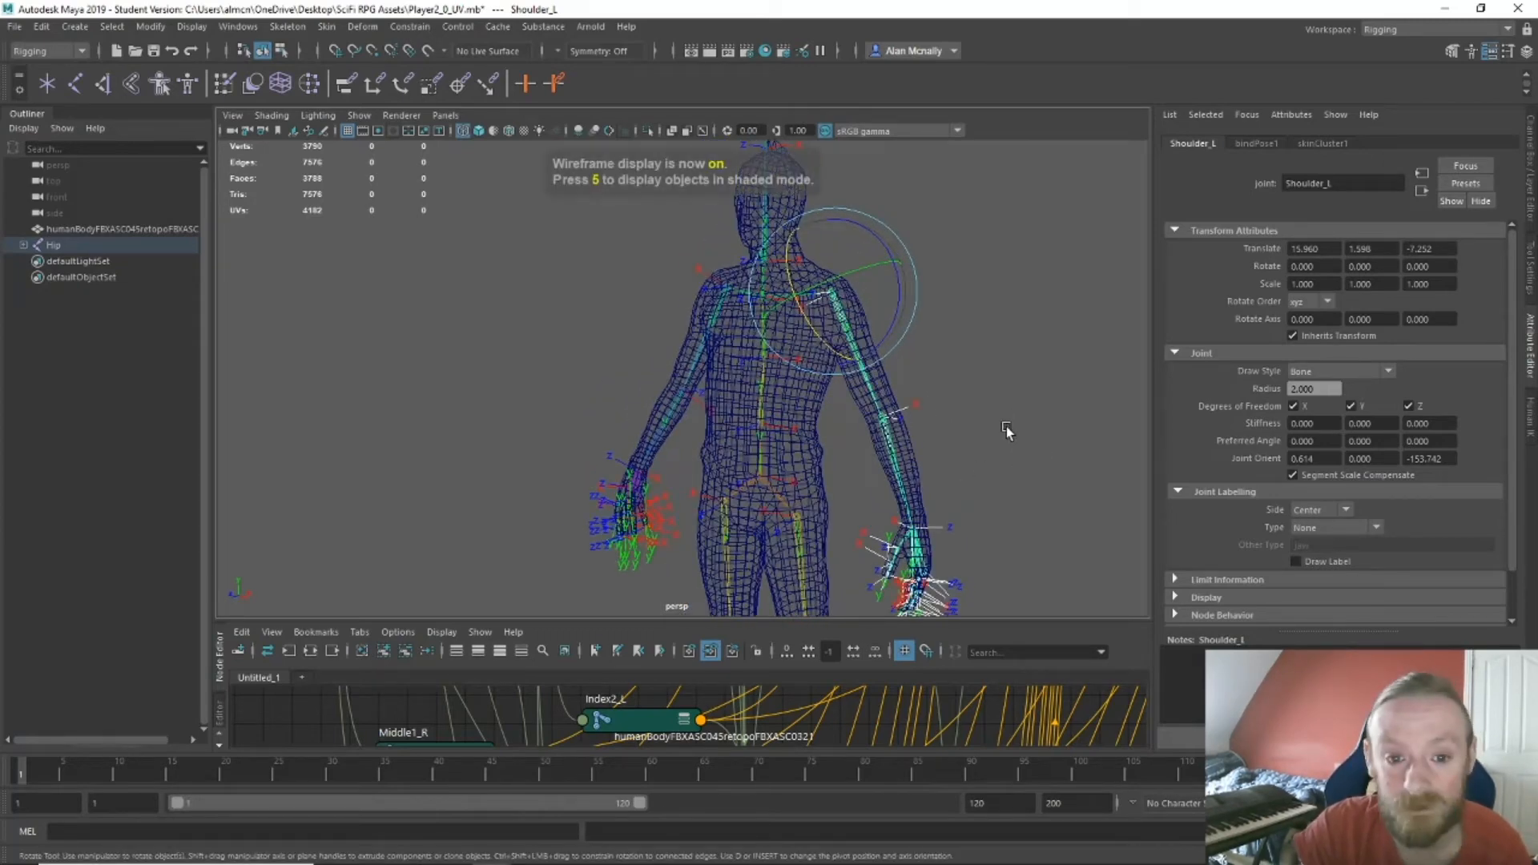
{"action": "key", "text": "5"}
{"action": "mouse_move", "coordinate": [829, 345]}
{"action": "left_mouse_down"}
{"action": "mouse_move", "coordinate": [887, 378]}
{"action": "mouse_move", "coordinate": [721, 120]}
{"action": "mouse_move", "coordinate": [629, 12]}
{"action": "mouse_move", "coordinate": [634, 54]}
{"action": "left_mouse_up"}
{"action": "key", "text": "ctrl+z"}
{"action": "key", "text": "ctrl+z"}
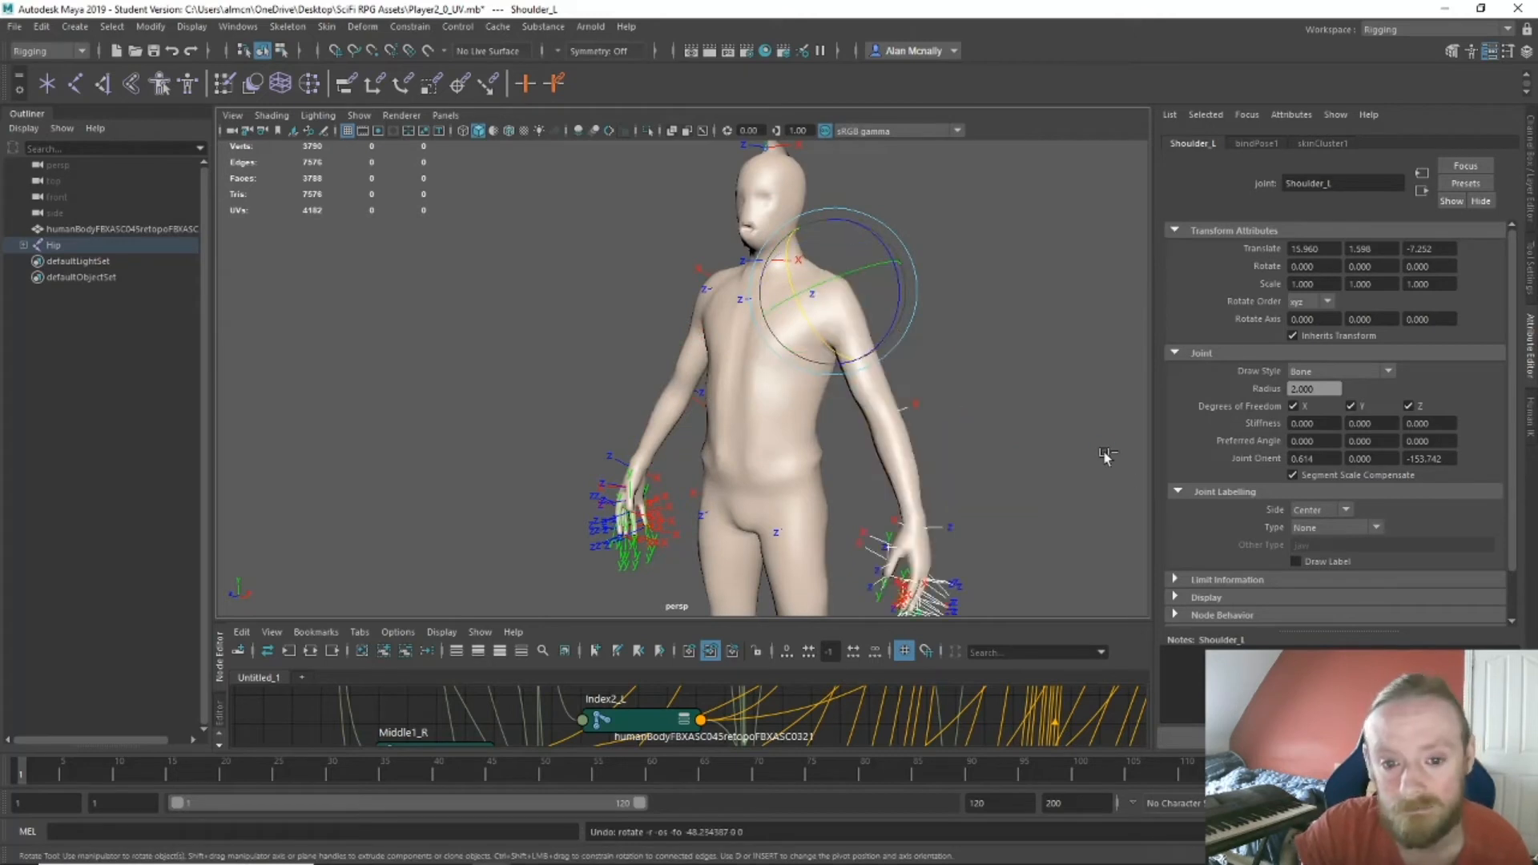
Test-rotate Shoulder_L by about 67 degrees around its Z axis in shaded display, and undo the rotation.
{"action": "left_click_drag", "start_coordinate": [1106, 454], "coordinate": [968, 381], "text": "alt"}
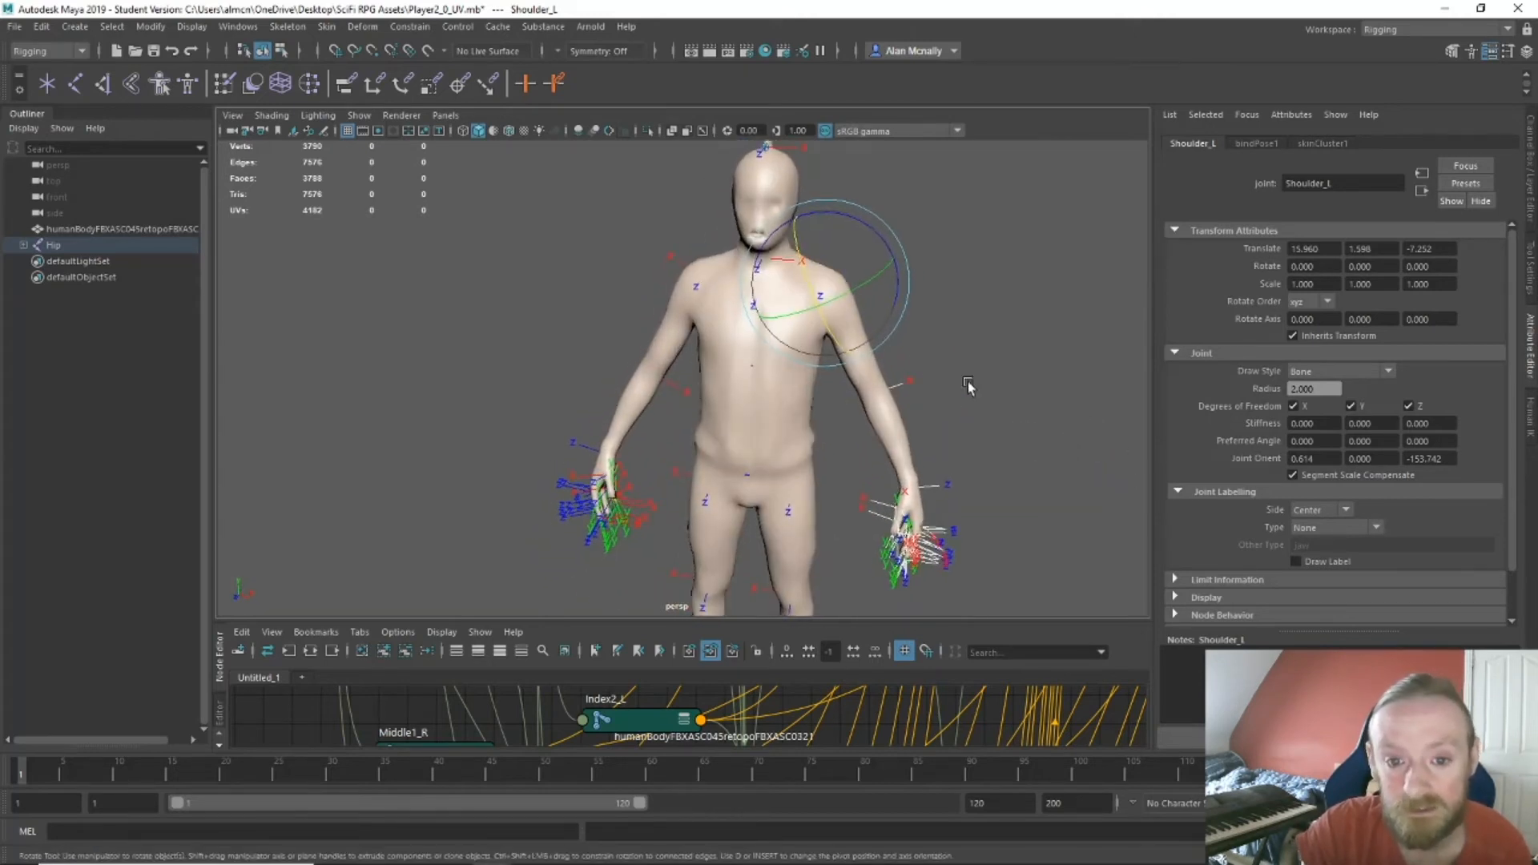
{"action": "left_click_drag", "start_coordinate": [843, 218], "coordinate": [752, 225]}
{"action": "key", "text": "ctrl+z"}
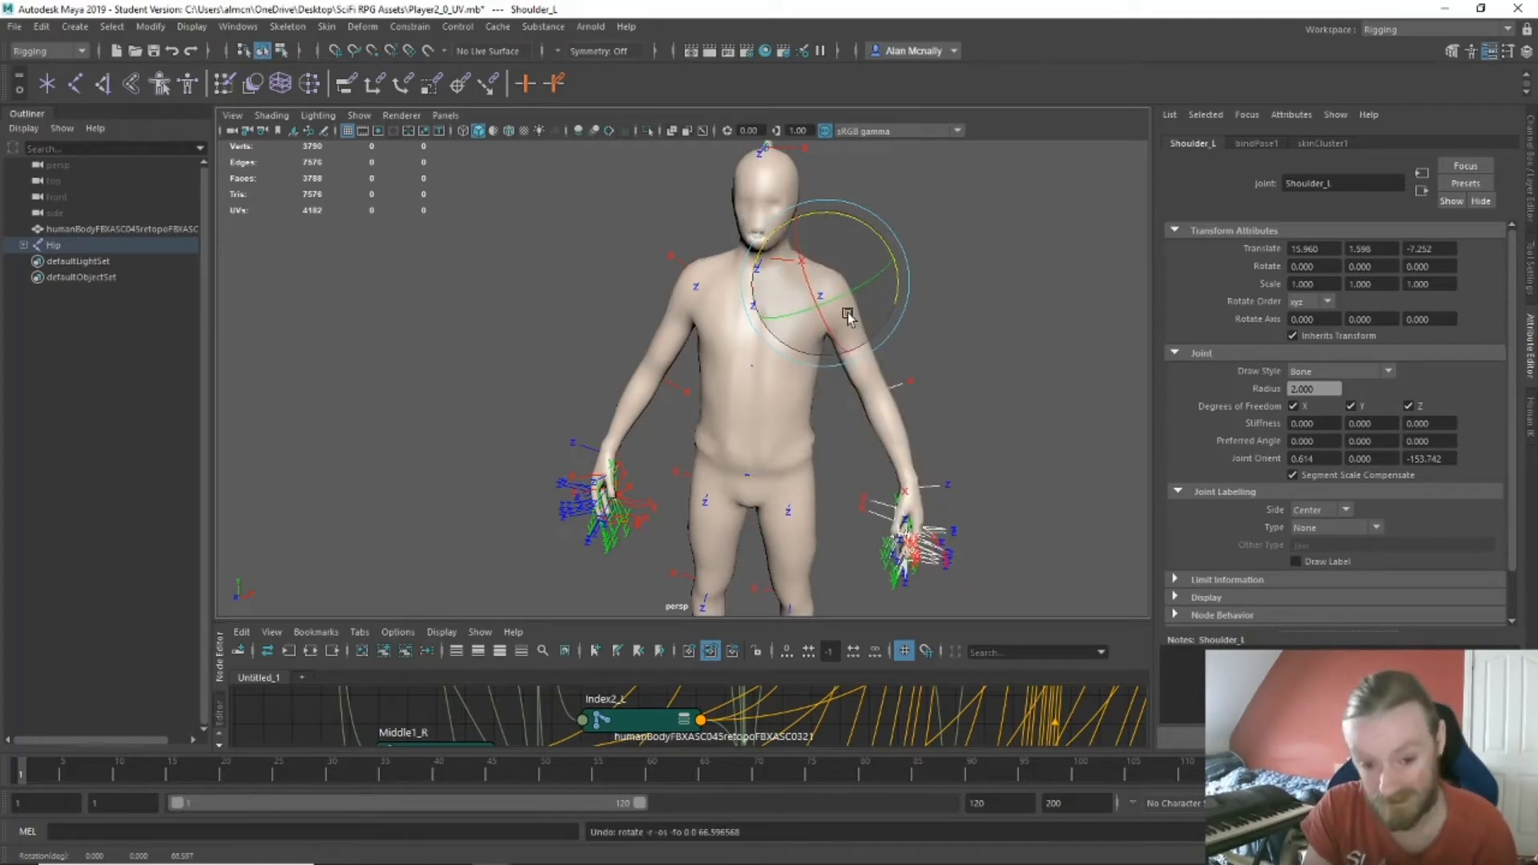
Test-rotate the left knee joint Knee_L by about 71 degrees around its X axis in wireframe display, and undo the rotation.
{"action": "middle_click_drag", "start_coordinate": [971, 506], "coordinate": [986, 244], "text": "alt"}
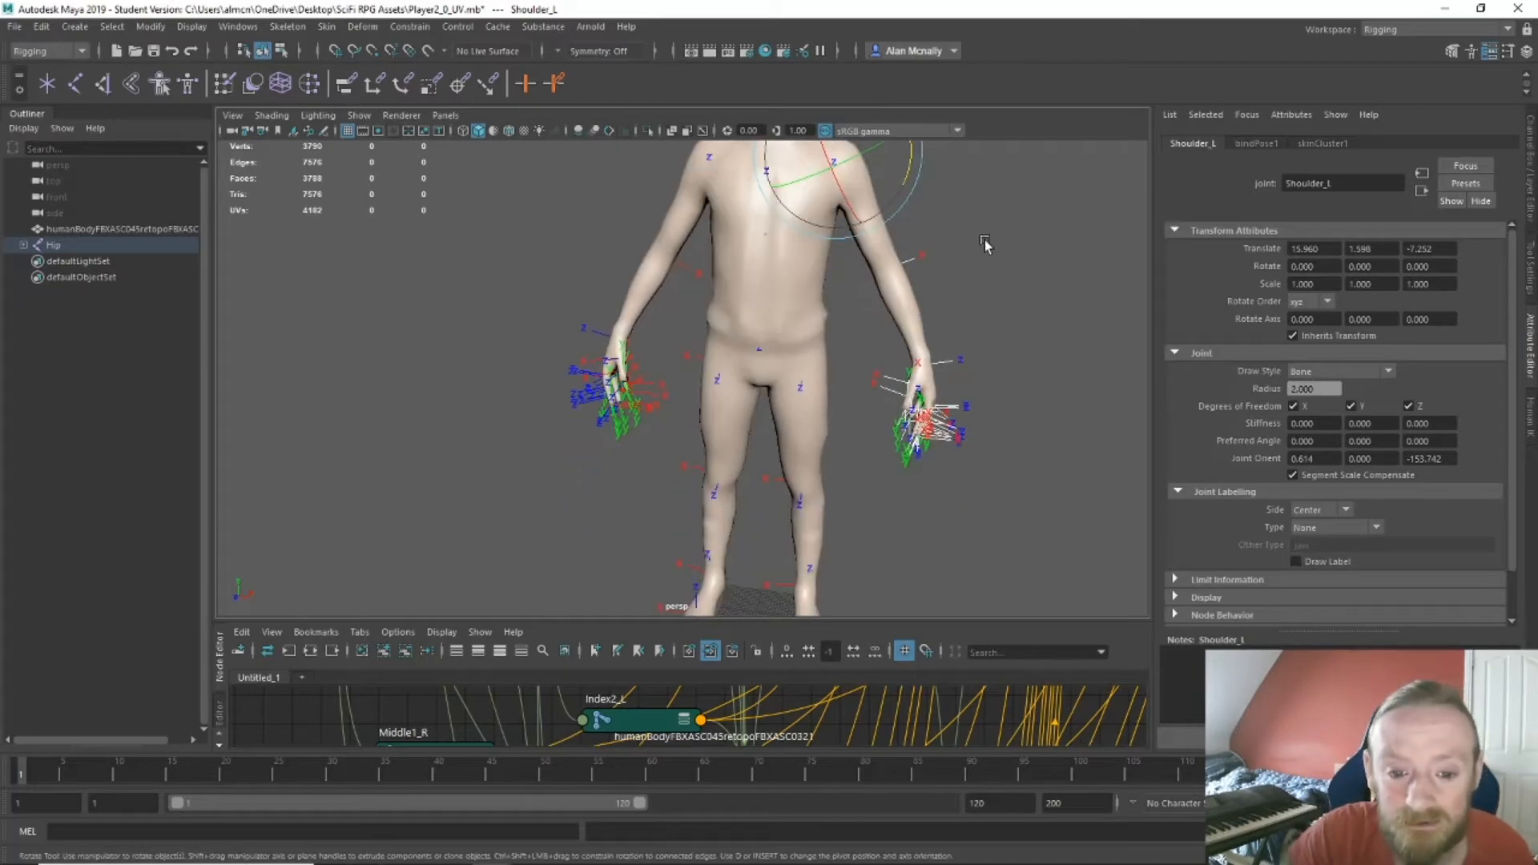
{"action": "key", "text": "4"}
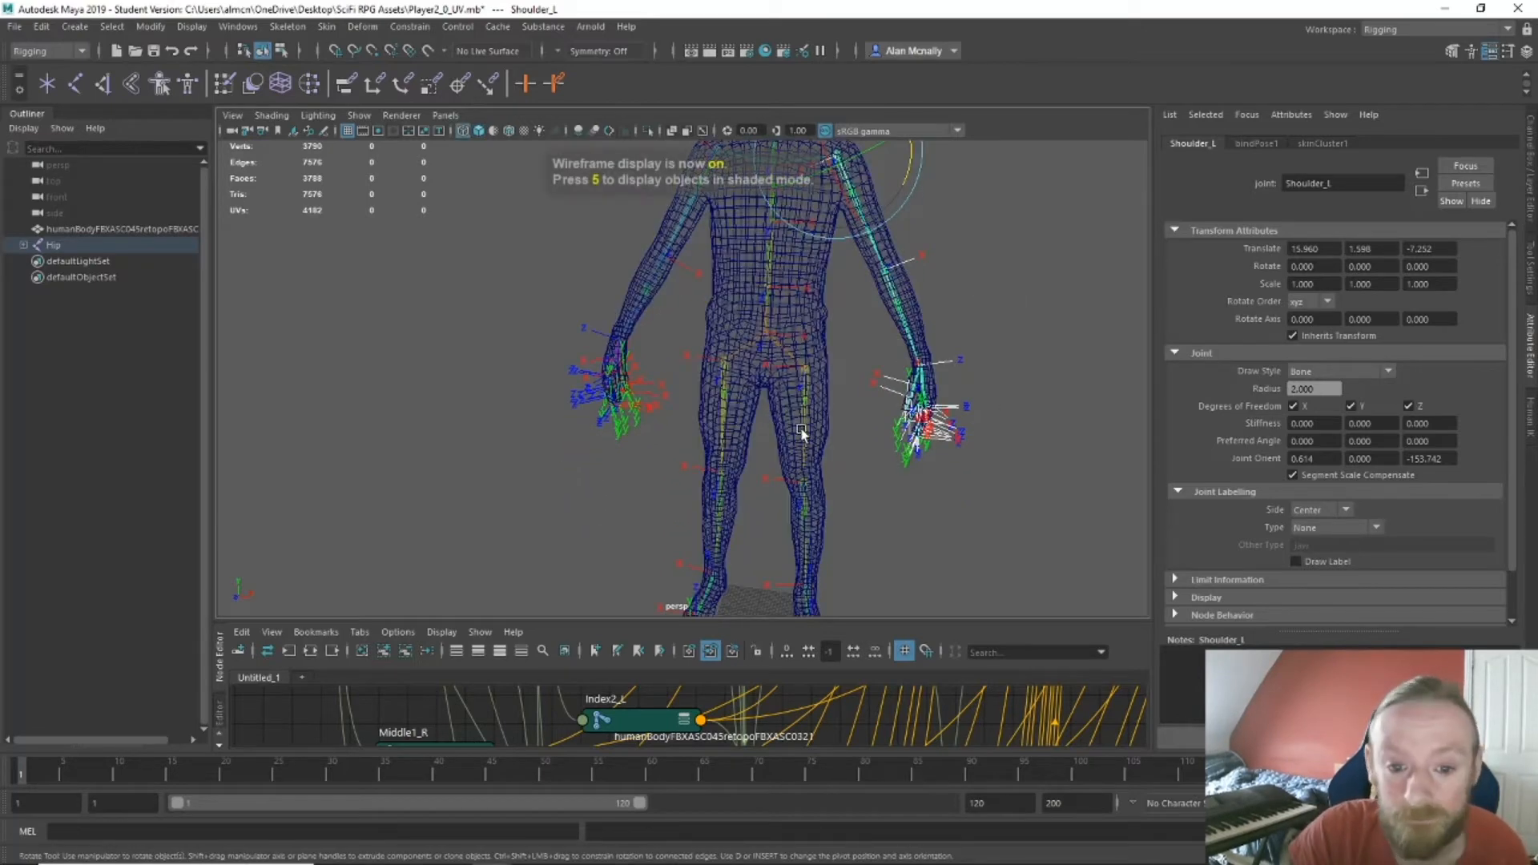
{"action": "left_click_drag", "start_coordinate": [831, 525], "coordinate": [904, 534], "text": "alt"}
{"action": "left_click", "coordinate": [906, 535]}
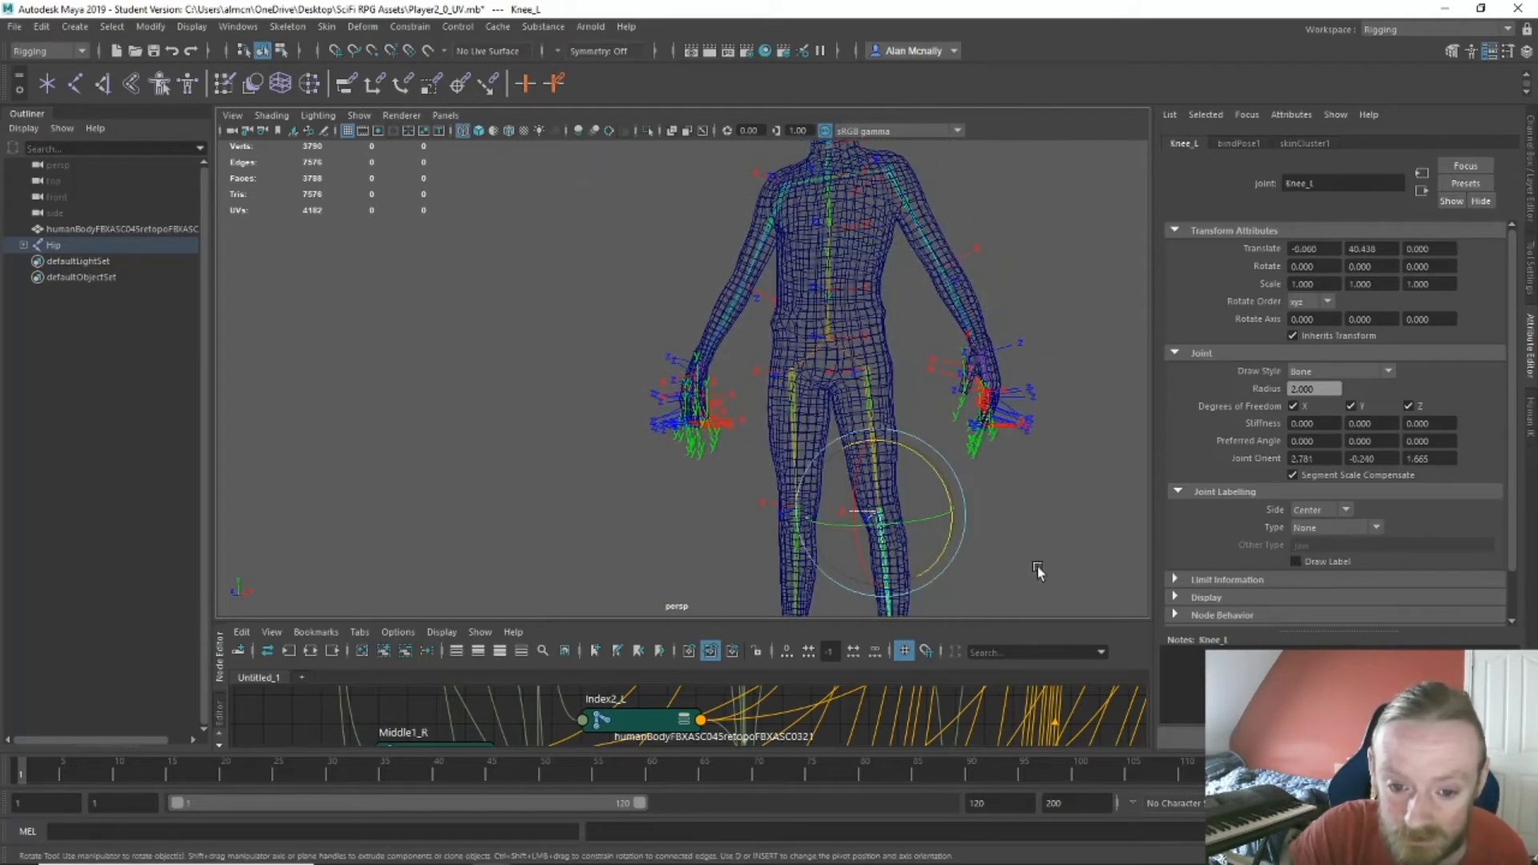
{"action": "left_click_drag", "start_coordinate": [1036, 566], "coordinate": [836, 493], "text": "alt"}
{"action": "left_click_drag", "start_coordinate": [743, 420], "coordinate": [991, 6]}
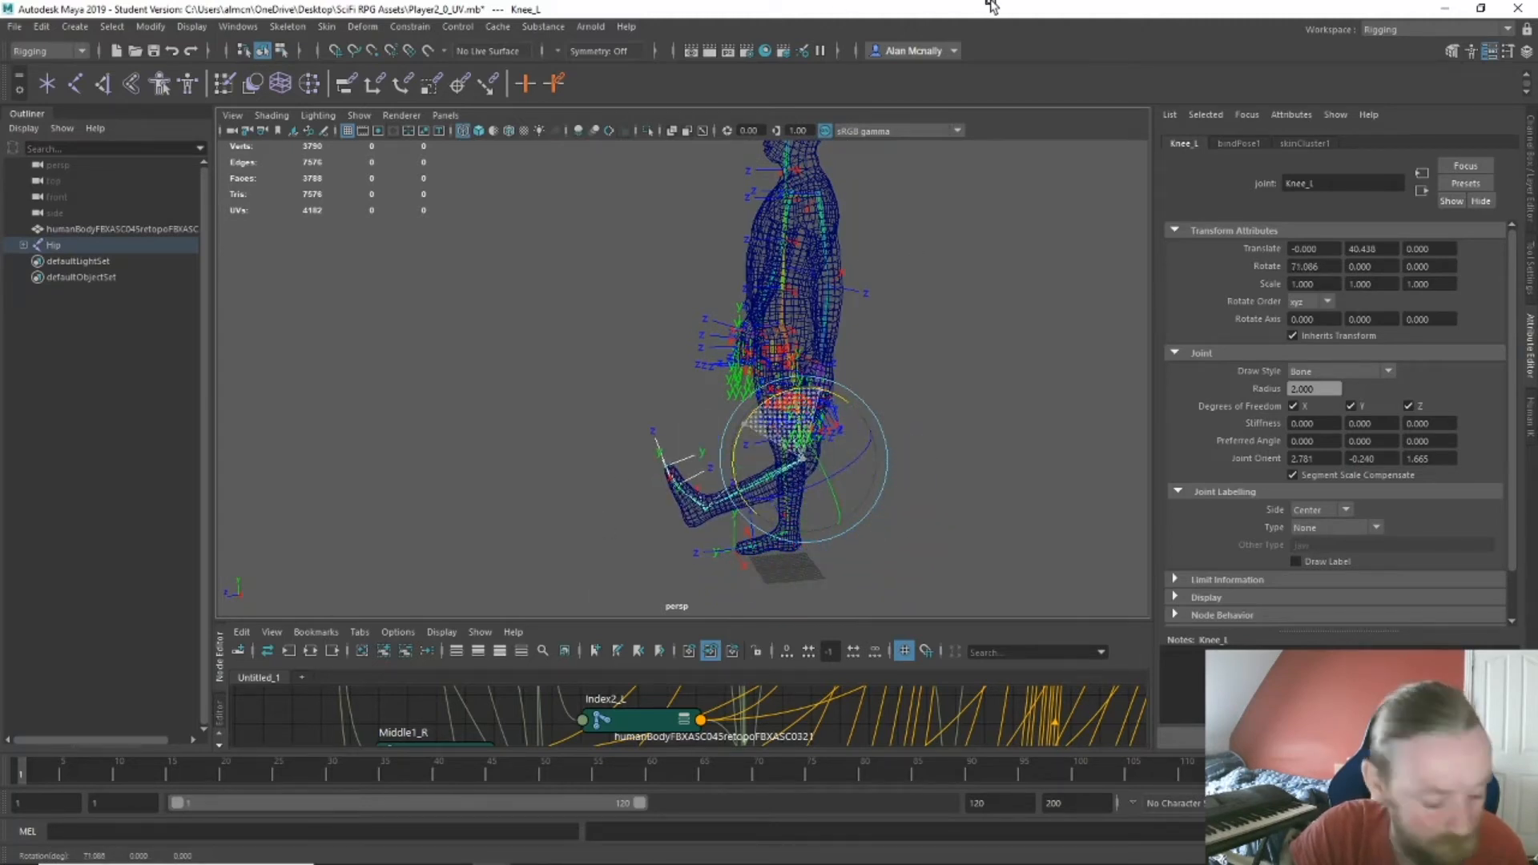
{"action": "key", "text": "ctrl+z"}
{"action": "left_click_drag", "start_coordinate": [933, 493], "coordinate": [979, 491], "text": "alt"}
{"action": "middle_click_drag", "start_coordinate": [979, 491], "coordinate": [971, 367], "text": "alt"}
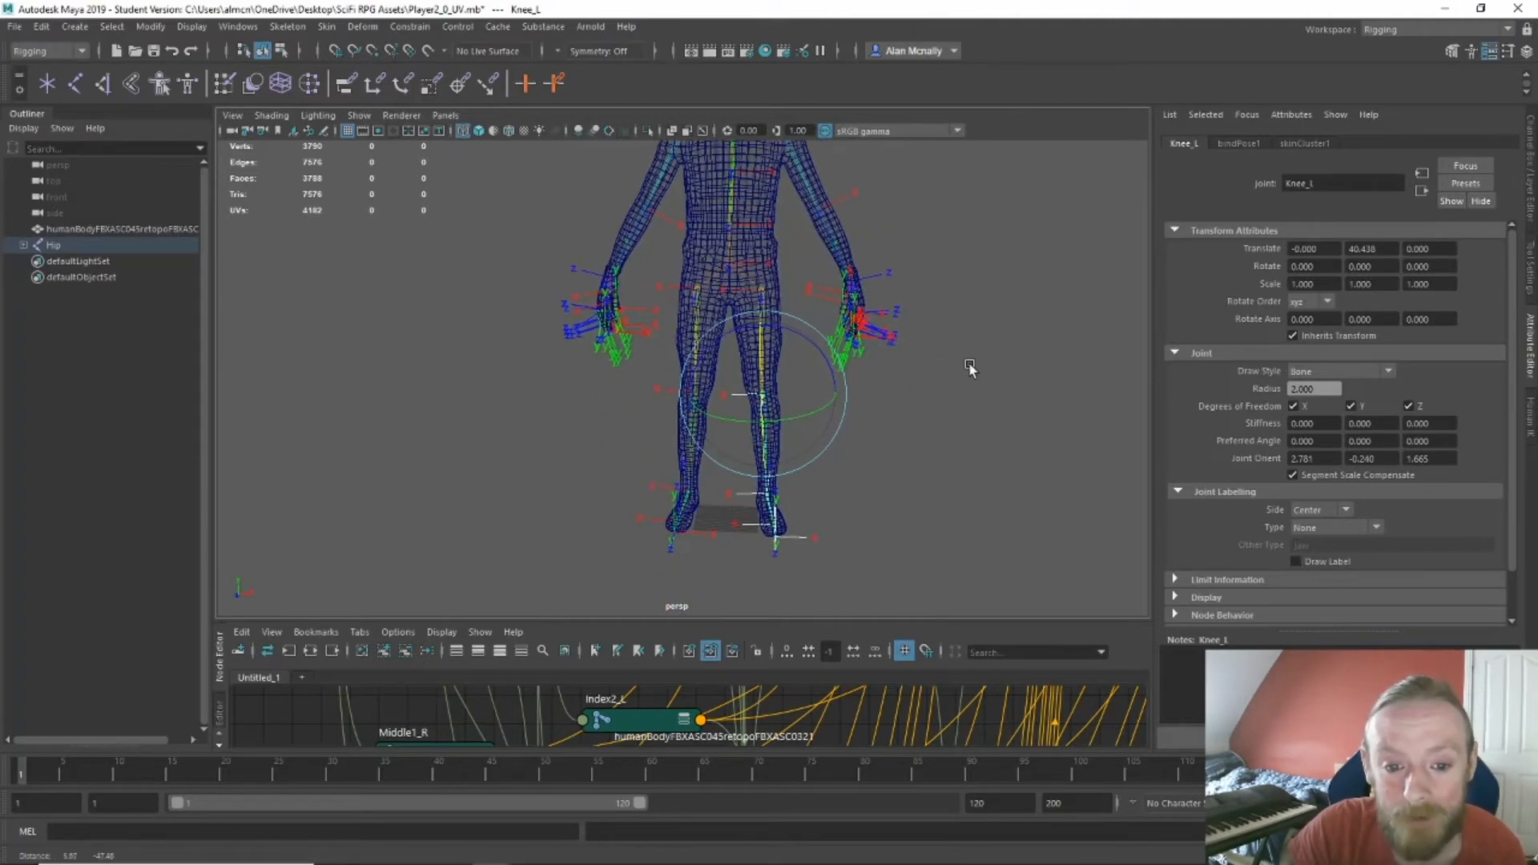
Create an IK handle on the left leg from the Pelvis_L joint to the ankle joint.
{"action": "left_click", "coordinate": [104, 85]}
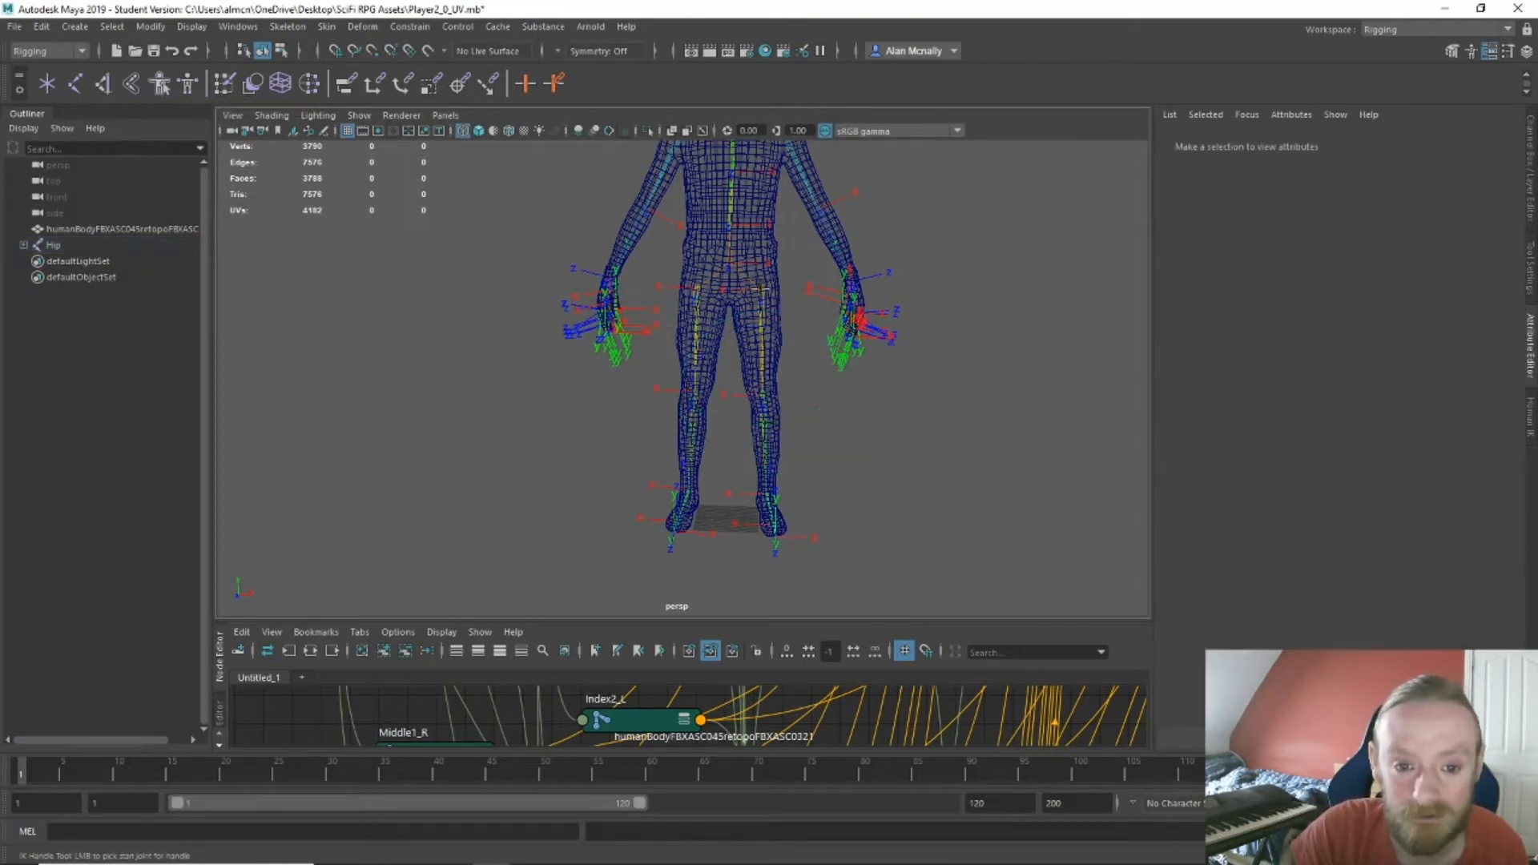
{"action": "left_click", "coordinate": [761, 289]}
{"action": "left_click_drag", "start_coordinate": [859, 520], "coordinate": [745, 476], "text": "alt"}
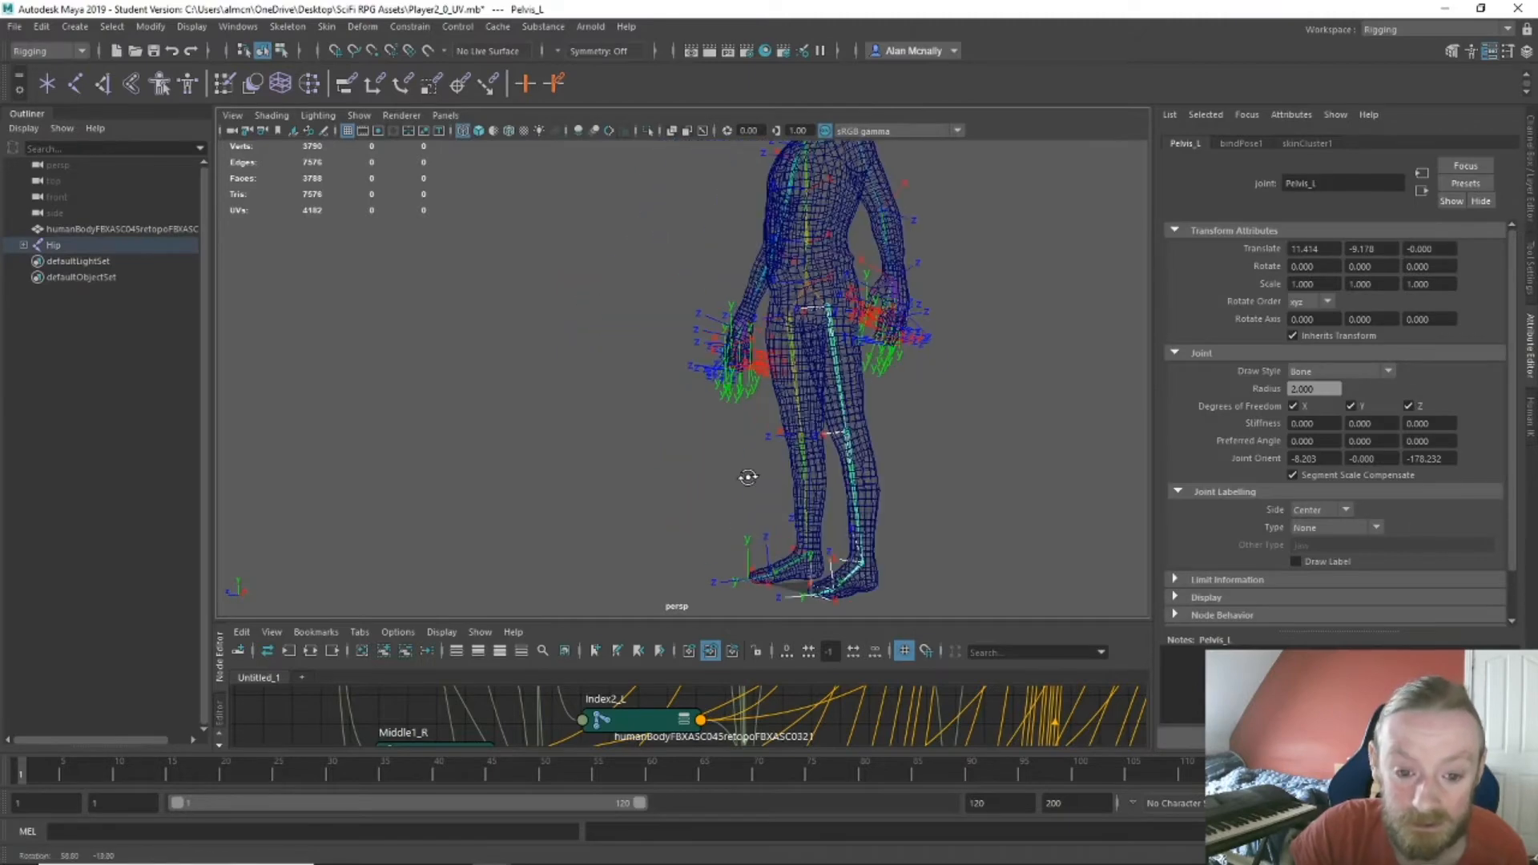
{"action": "scroll", "coordinate": [897, 563], "scroll_direction": "up", "scroll_amount": 3}
{"action": "middle_click_drag", "start_coordinate": [897, 563], "coordinate": [898, 356], "text": "alt"}
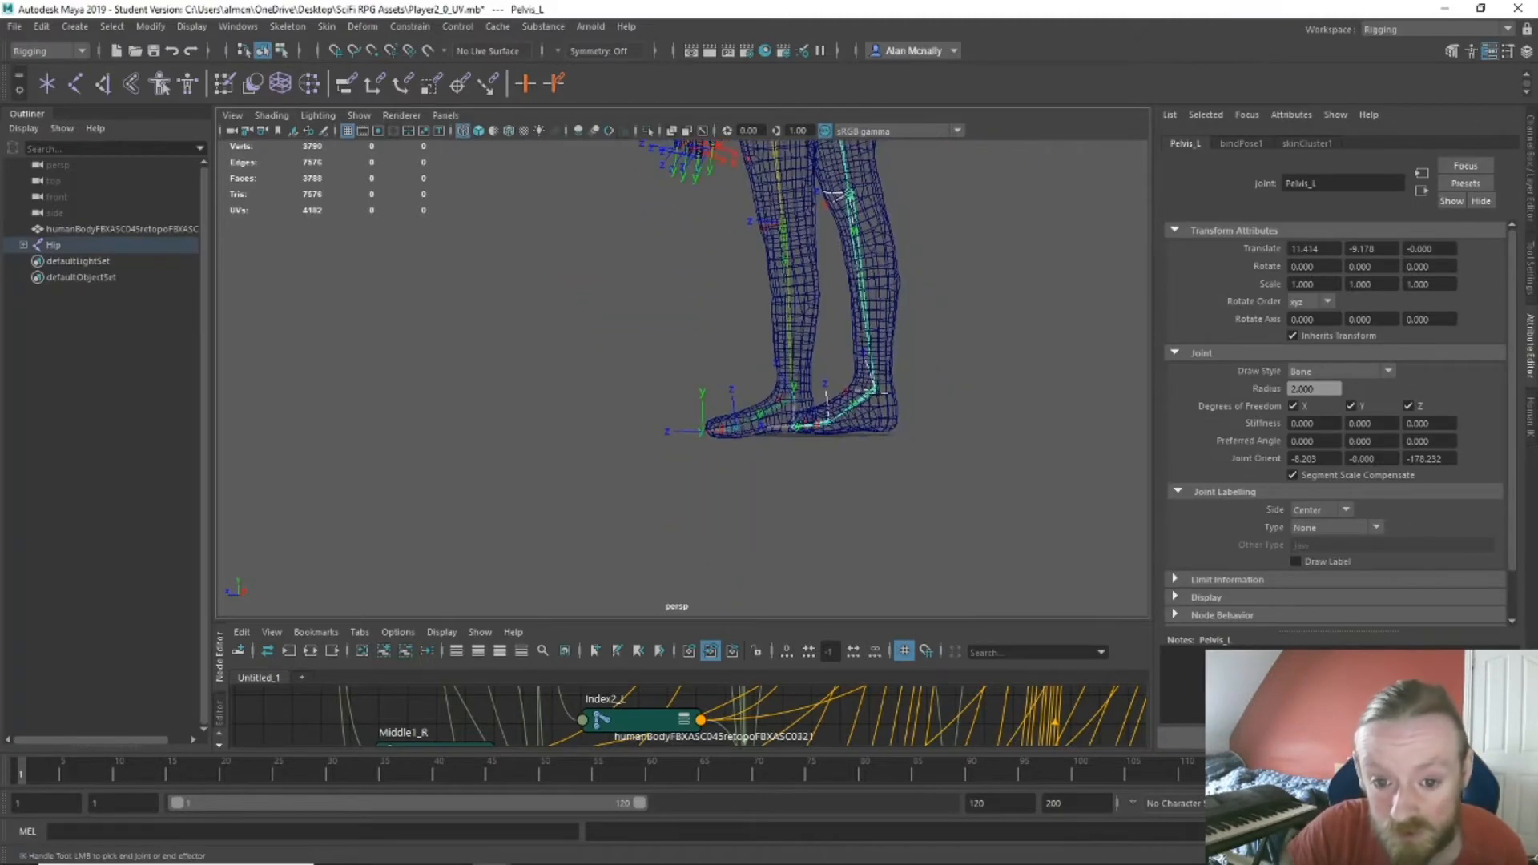
{"action": "left_click", "coordinate": [878, 391]}
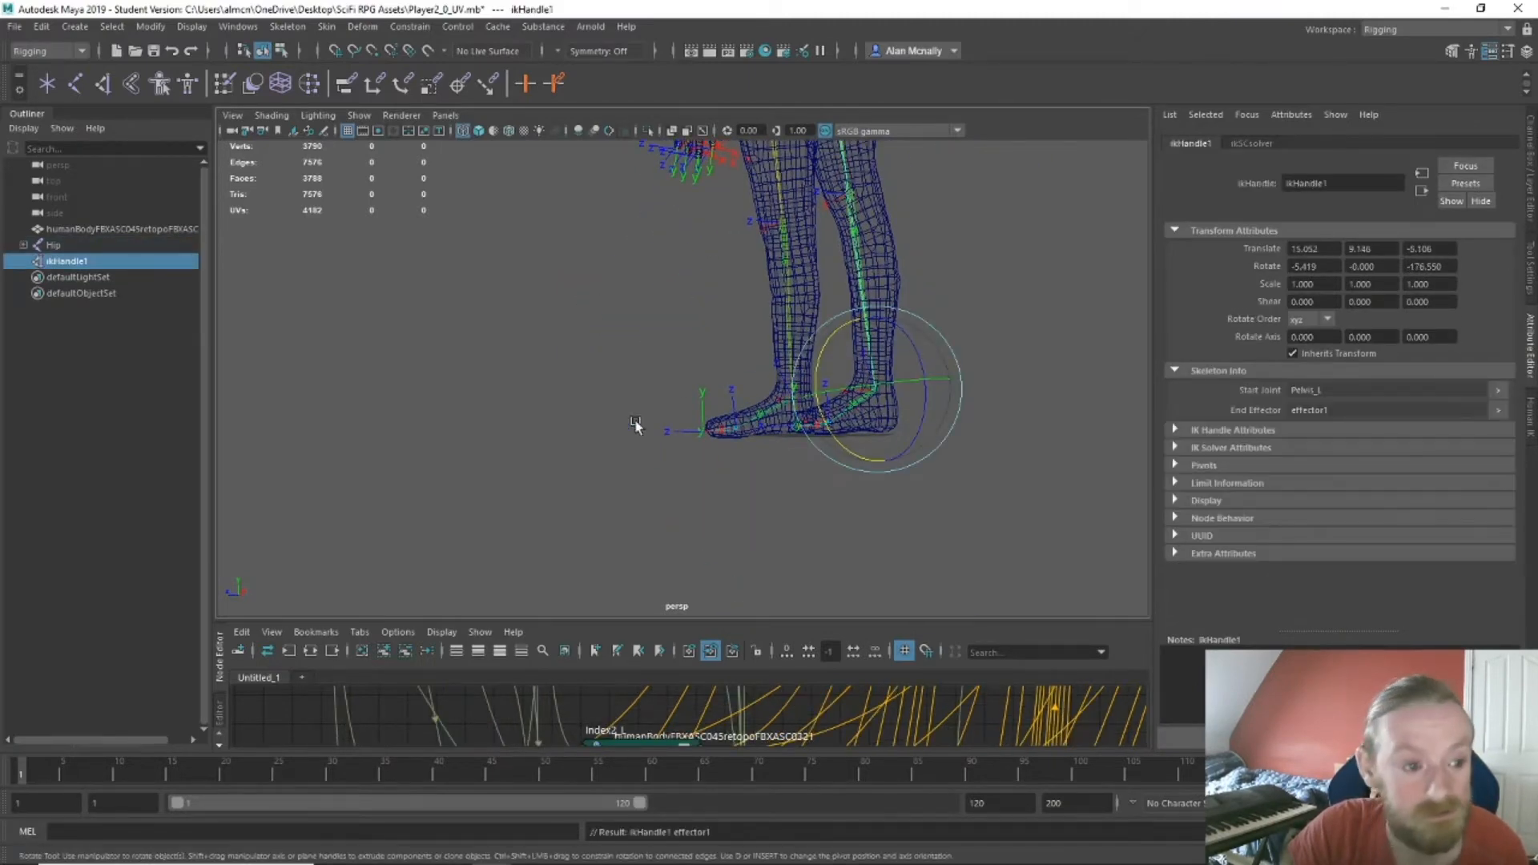
Test the left leg's IK by moving its ankle handle with the Move tool and checking the leg from the side.
{"action": "left_click_drag", "start_coordinate": [635, 426], "coordinate": [626, 390], "text": "alt"}
{"action": "key", "text": "w"}
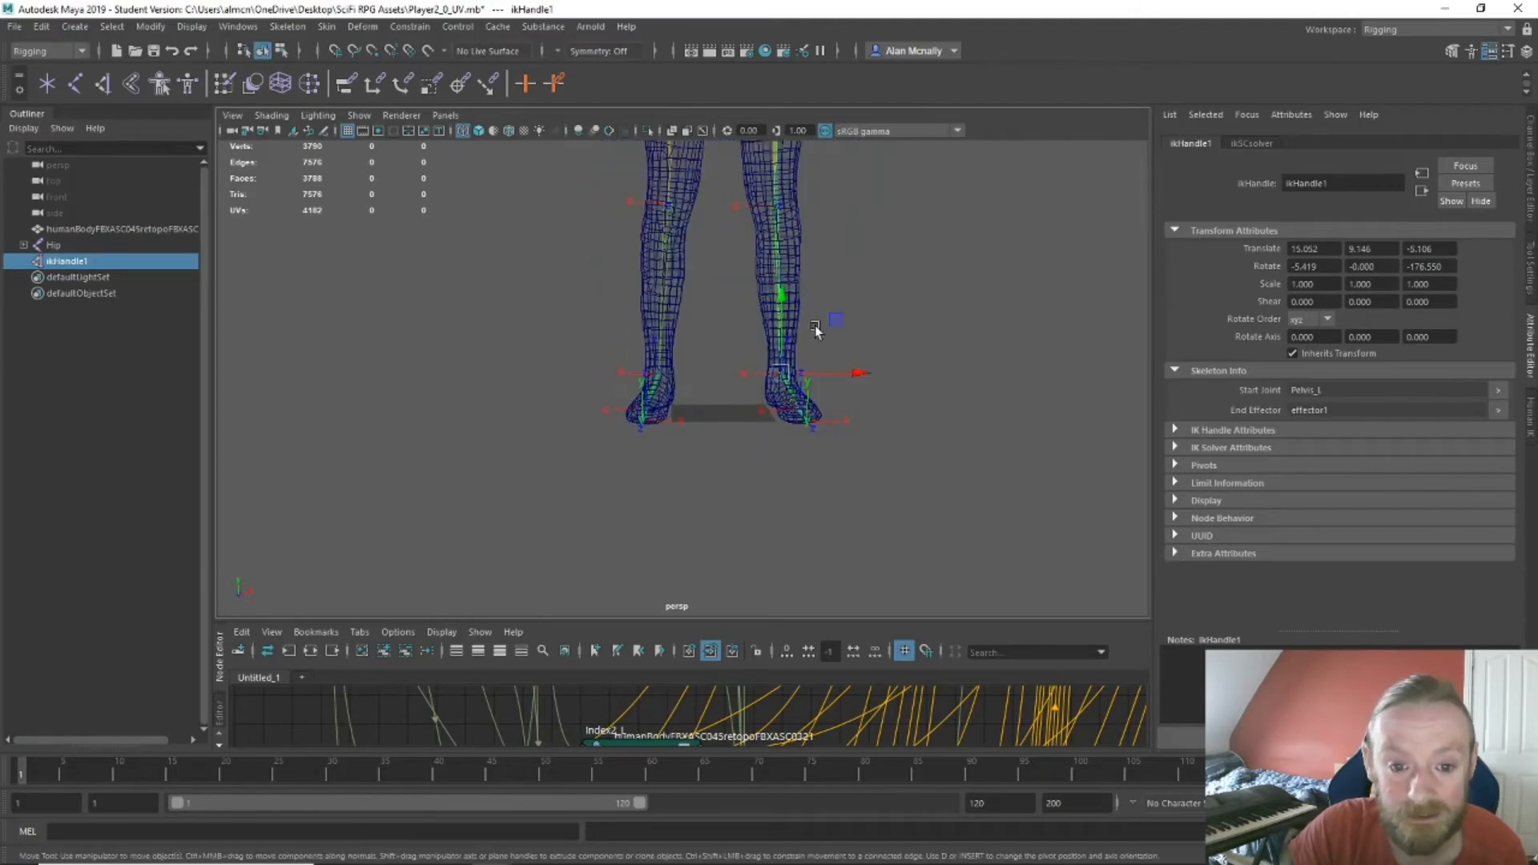
{"action": "scroll", "coordinate": [901, 318], "scroll_direction": "down", "scroll_amount": 4}
{"action": "middle_click_drag", "start_coordinate": [902, 318], "coordinate": [807, 428], "text": "alt"}
{"action": "left_click_drag", "start_coordinate": [668, 401], "coordinate": [847, 415]}
{"action": "scroll", "coordinate": [768, 446], "scroll_direction": "up", "scroll_amount": 3}
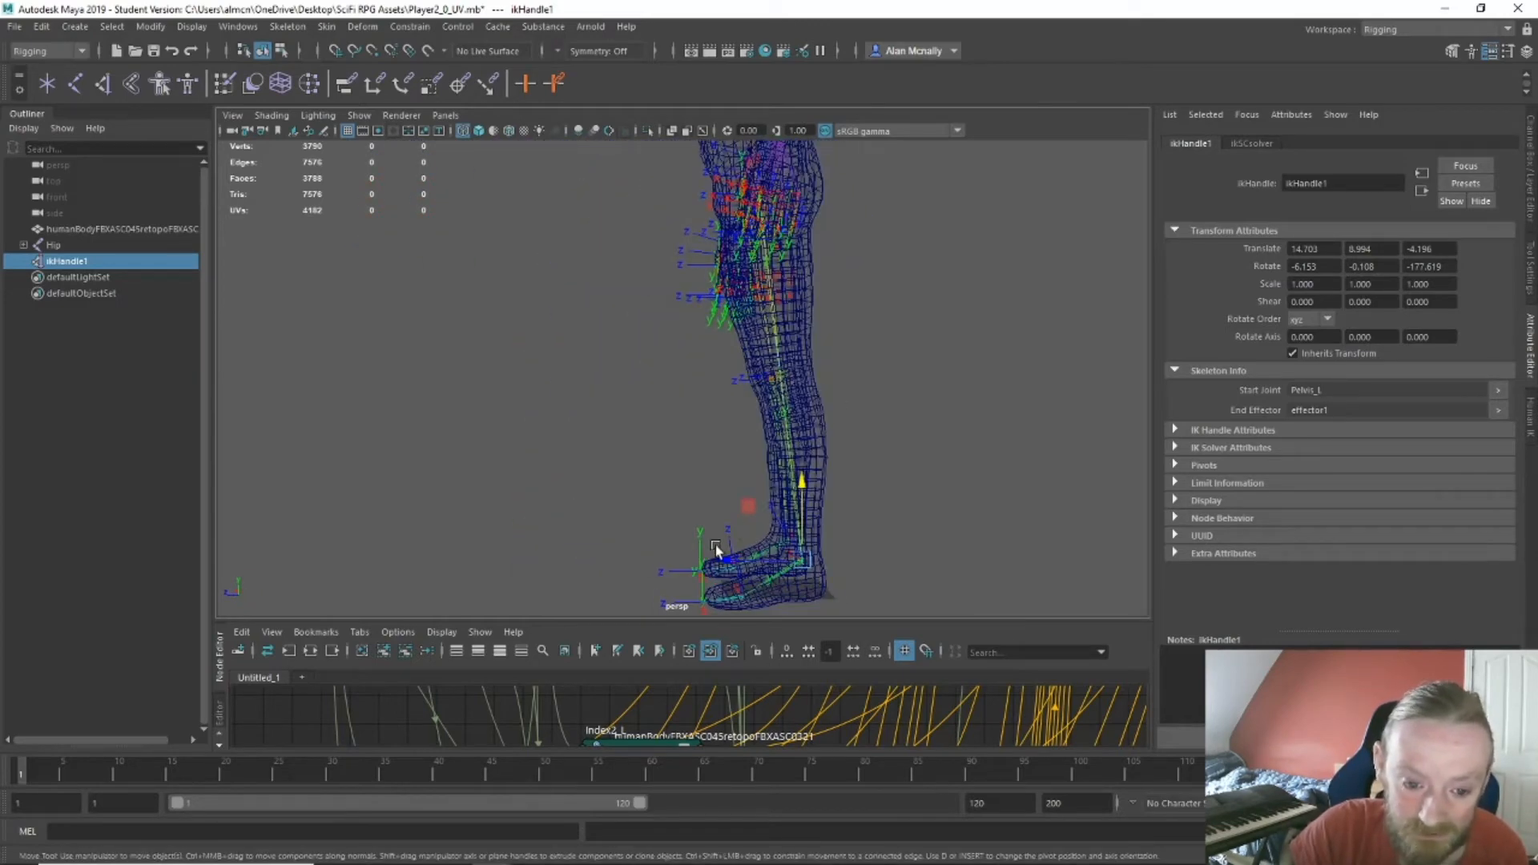
Test-raise the ankle IK handle by about 4.4 and about 12.3 units along Y, undoing each move.
{"action": "left_click_drag", "start_coordinate": [801, 484], "coordinate": [1058, 514]}
{"action": "key", "text": "ctrl+z"}
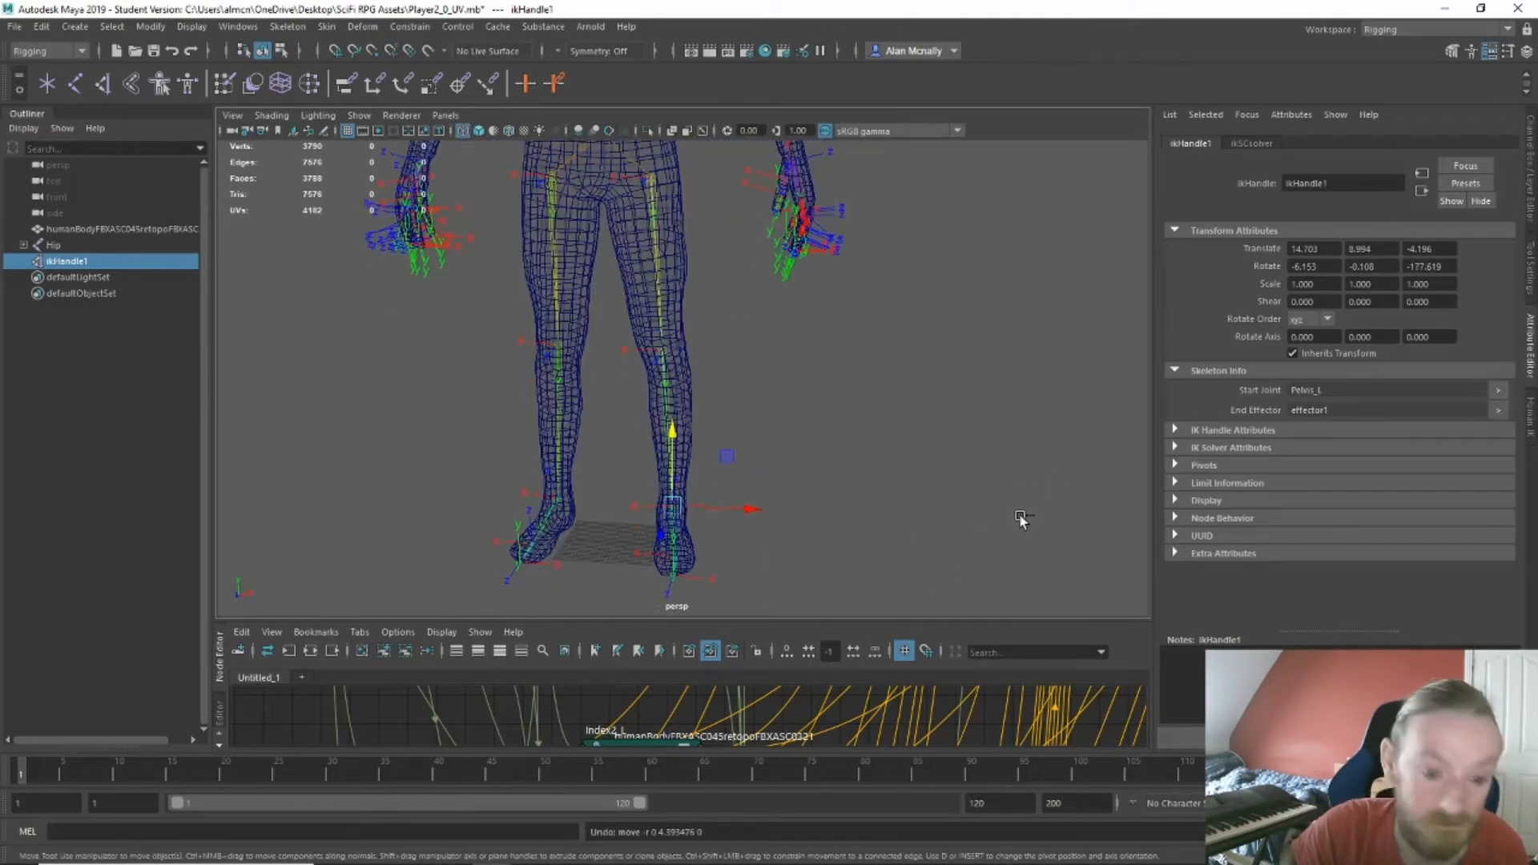
{"action": "left_click_drag", "start_coordinate": [676, 438], "coordinate": [870, 433]}
{"action": "key", "text": "ctrl+z"}
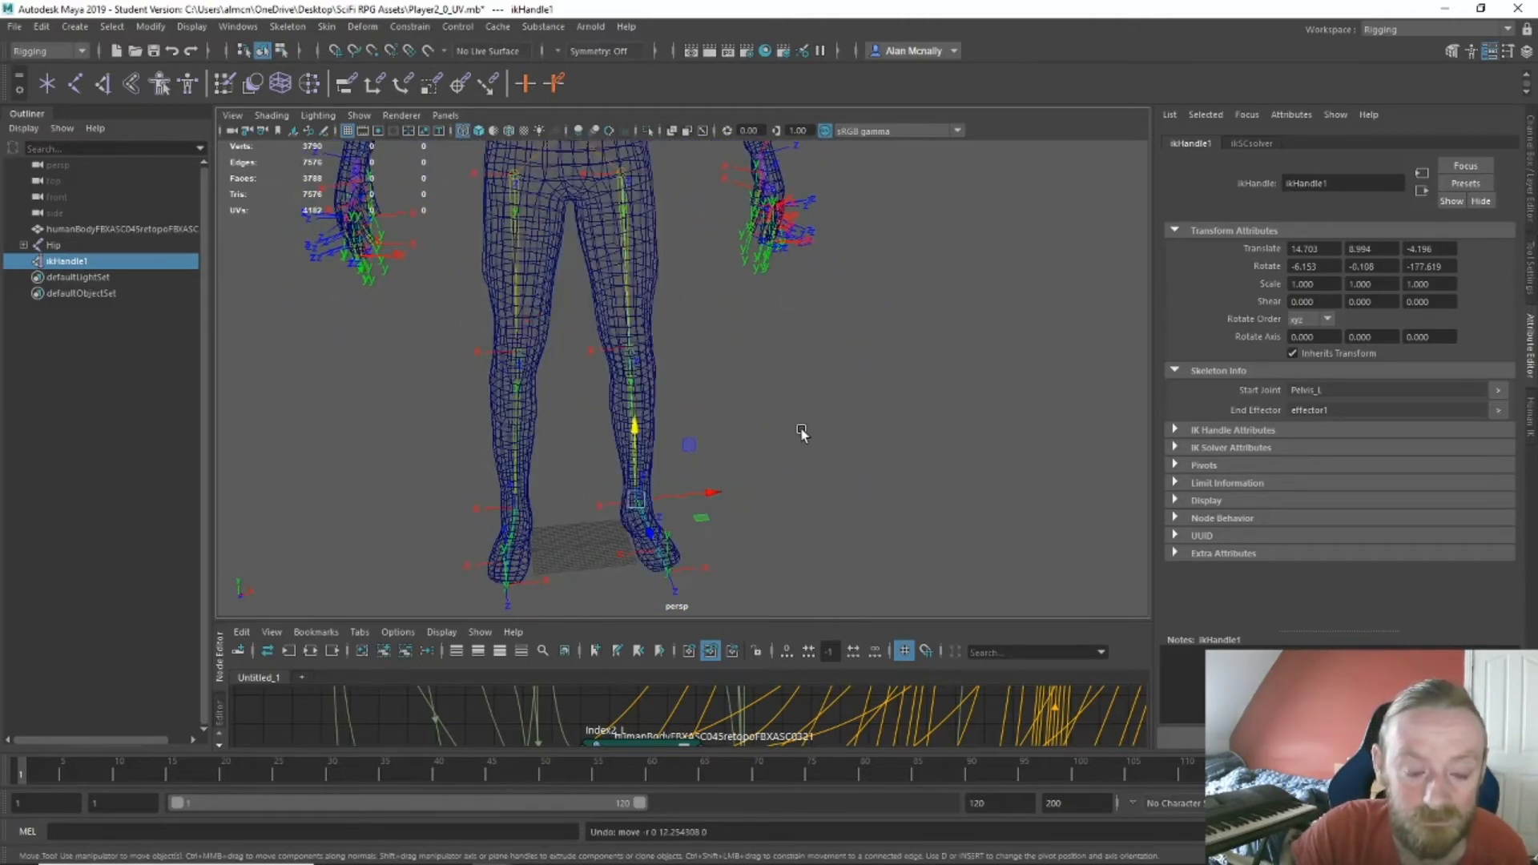
{"action": "left_click_drag", "start_coordinate": [713, 496], "coordinate": [626, 457], "text": "alt"}
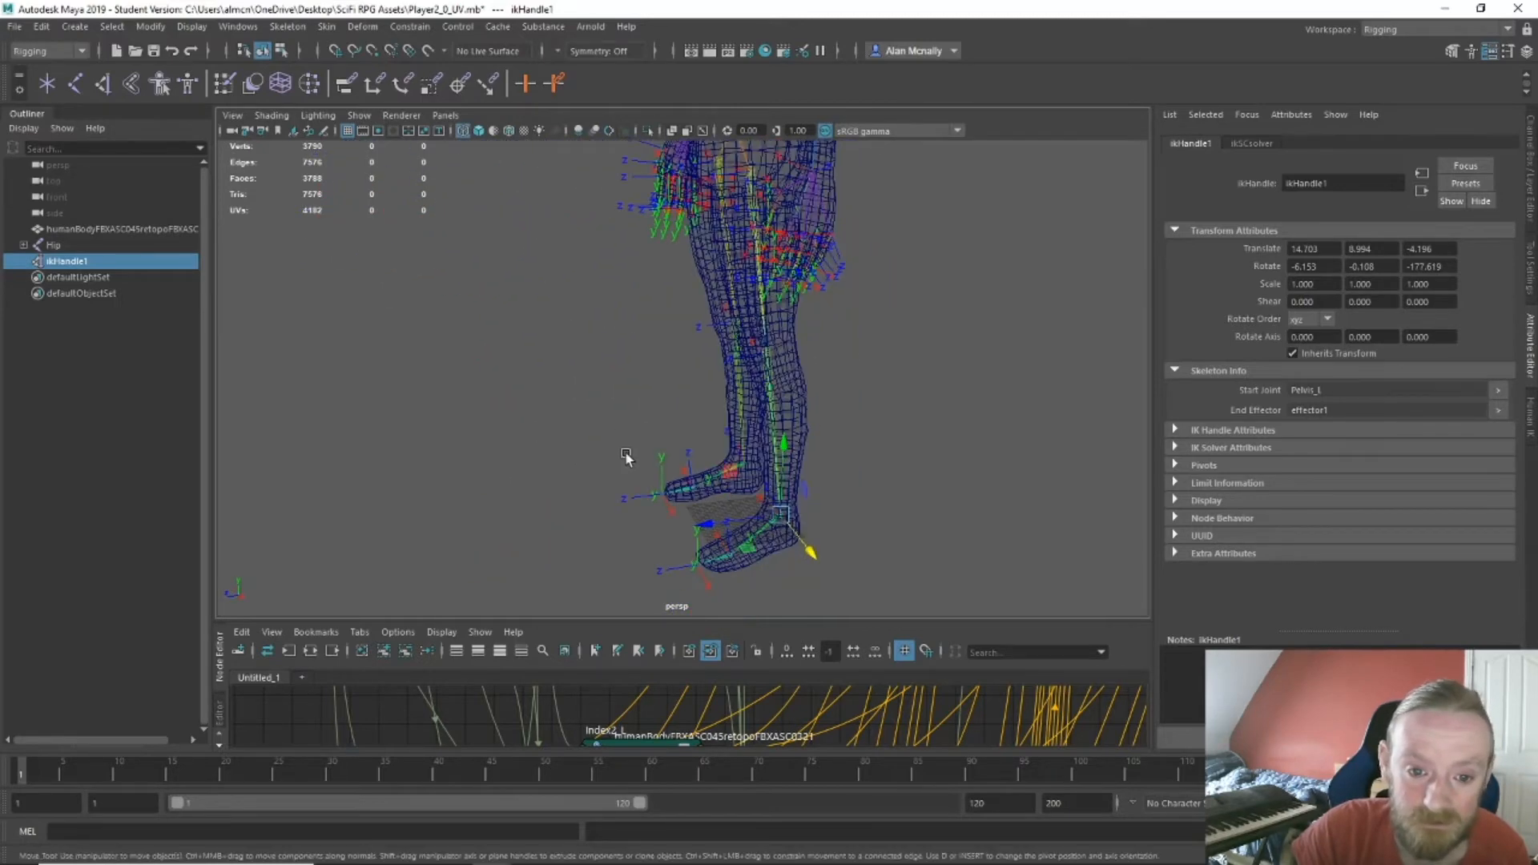
Try moving the left knee joint Knee_L about 3 units forward along Z, and undo the move.
{"action": "left_click", "coordinate": [767, 354]}
{"action": "mouse_move", "coordinate": [712, 355]}
{"action": "left_mouse_down"}
{"action": "mouse_move", "coordinate": [623, 357]}
{"action": "mouse_move", "coordinate": [698, 354]}
{"action": "left_mouse_up"}
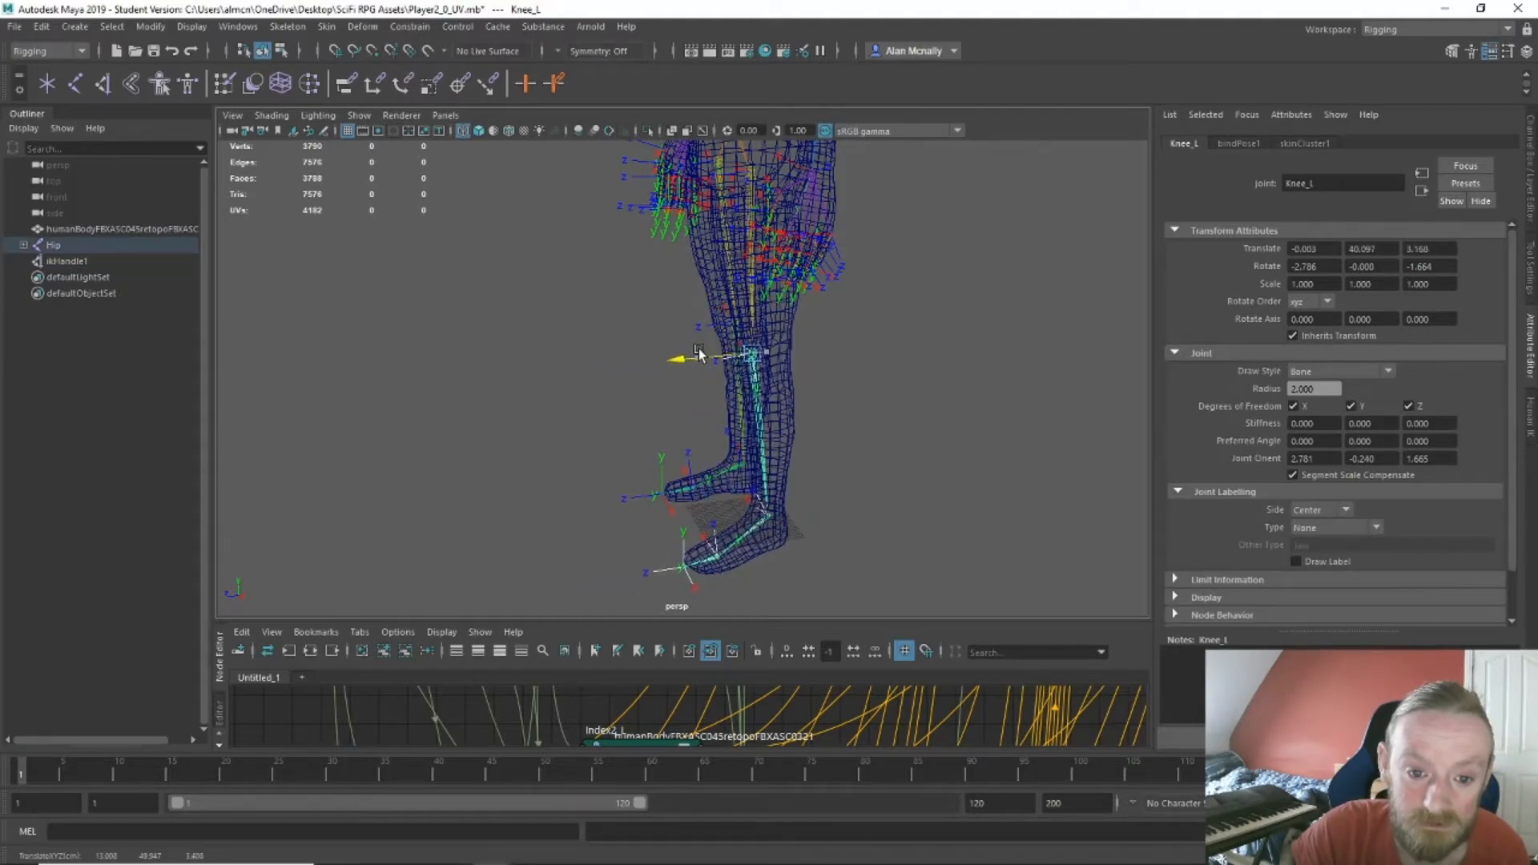
{"action": "key", "text": "ctrl+z"}
{"action": "left_click_drag", "start_coordinate": [920, 464], "coordinate": [984, 429], "text": "alt"}
{"action": "scroll", "coordinate": [710, 381], "scroll_direction": "down", "scroll_amount": 2}
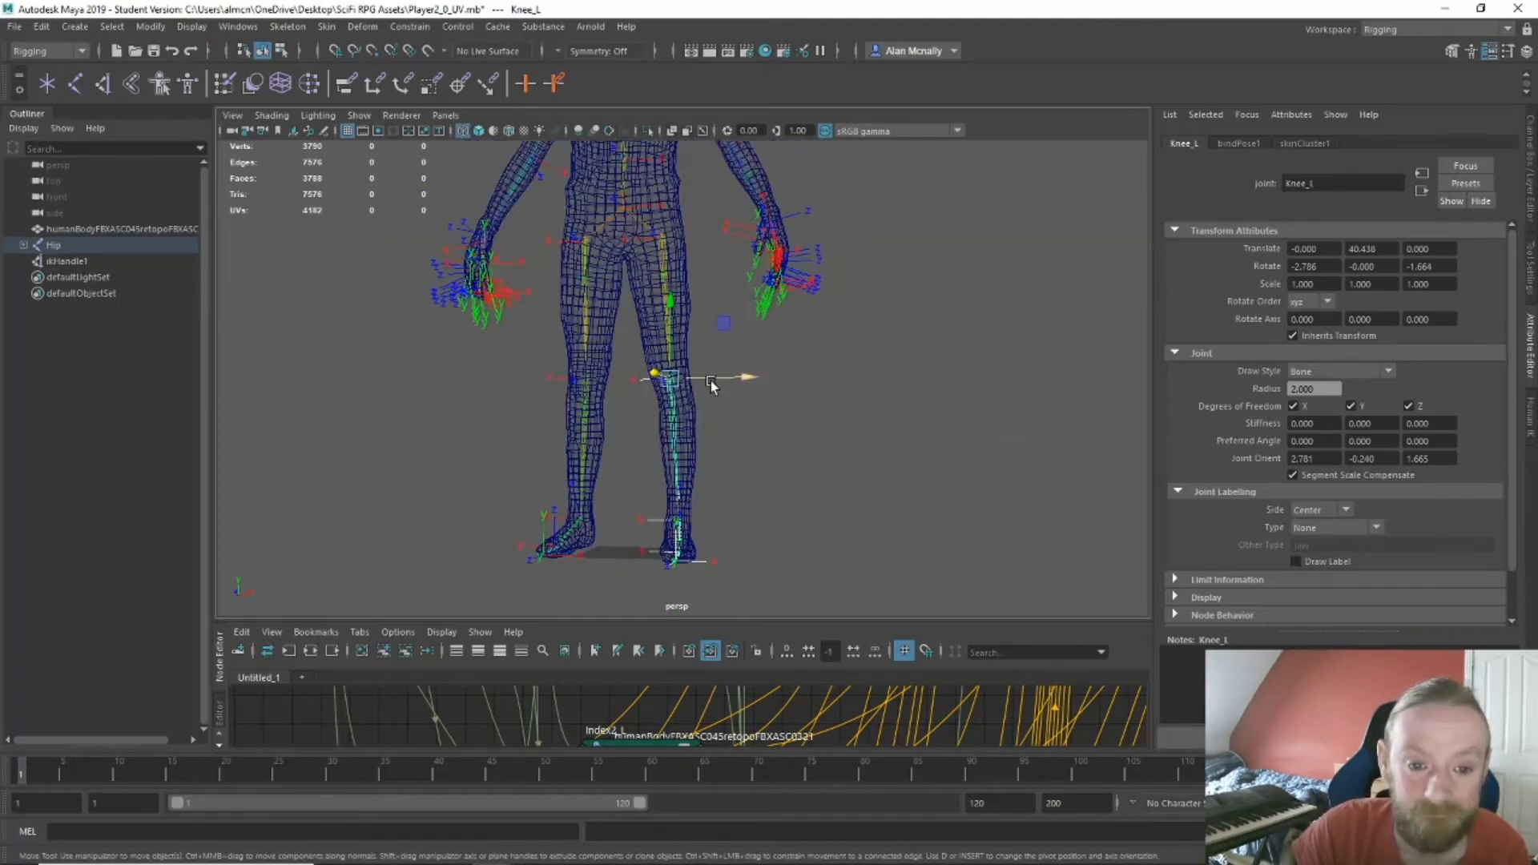
{"action": "scroll", "coordinate": [807, 449], "scroll_direction": "down", "scroll_amount": 2}
{"action": "scroll", "coordinate": [806, 447], "scroll_direction": "down", "scroll_amount": 2}
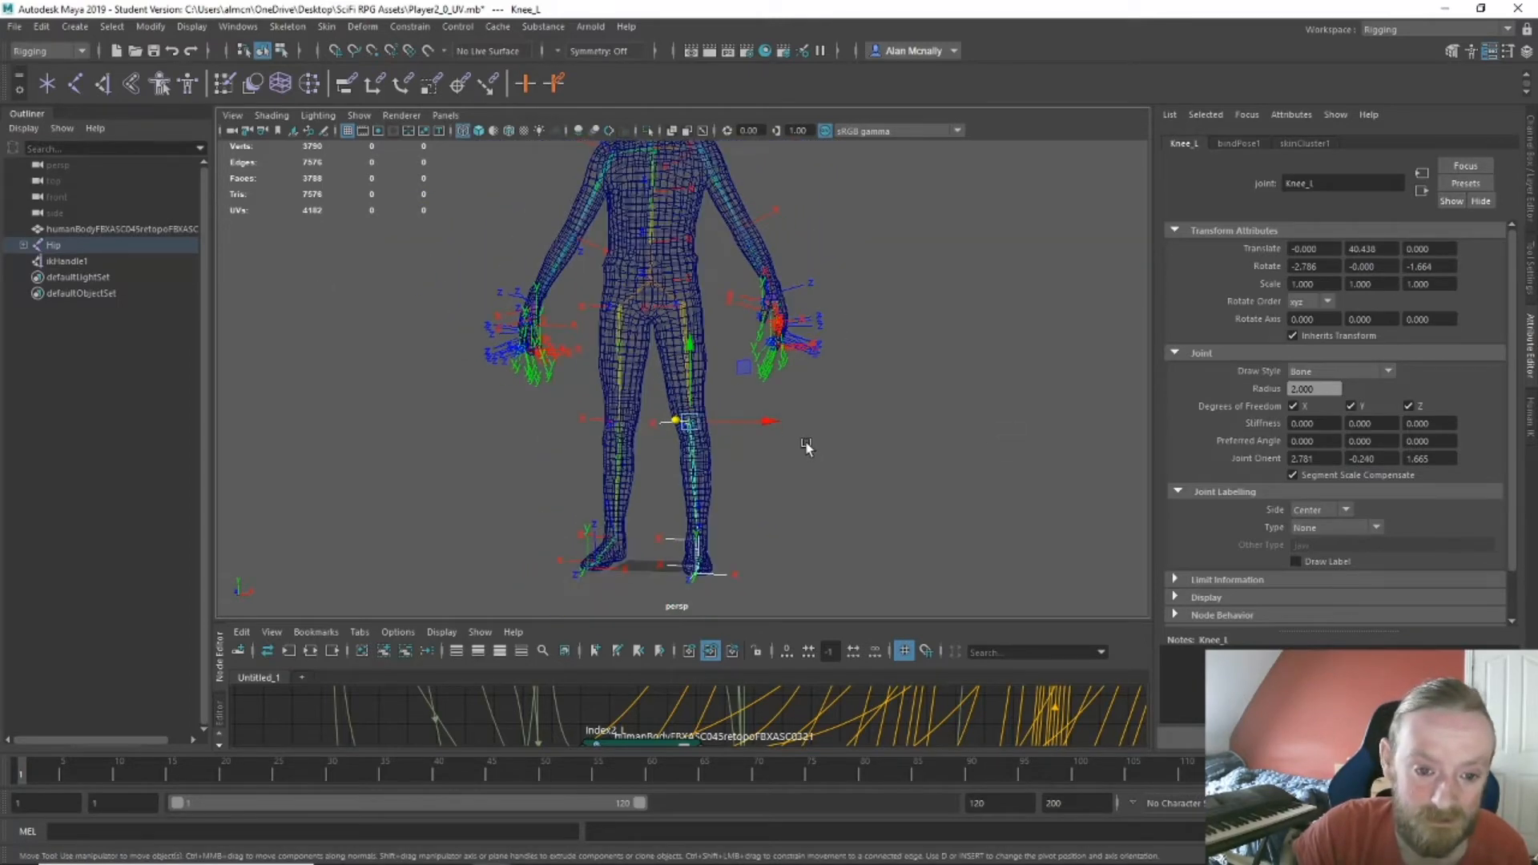
{"action": "scroll", "coordinate": [806, 447], "scroll_direction": "up", "scroll_amount": 3}
{"action": "scroll", "coordinate": [806, 447], "scroll_direction": "down", "scroll_amount": 3}
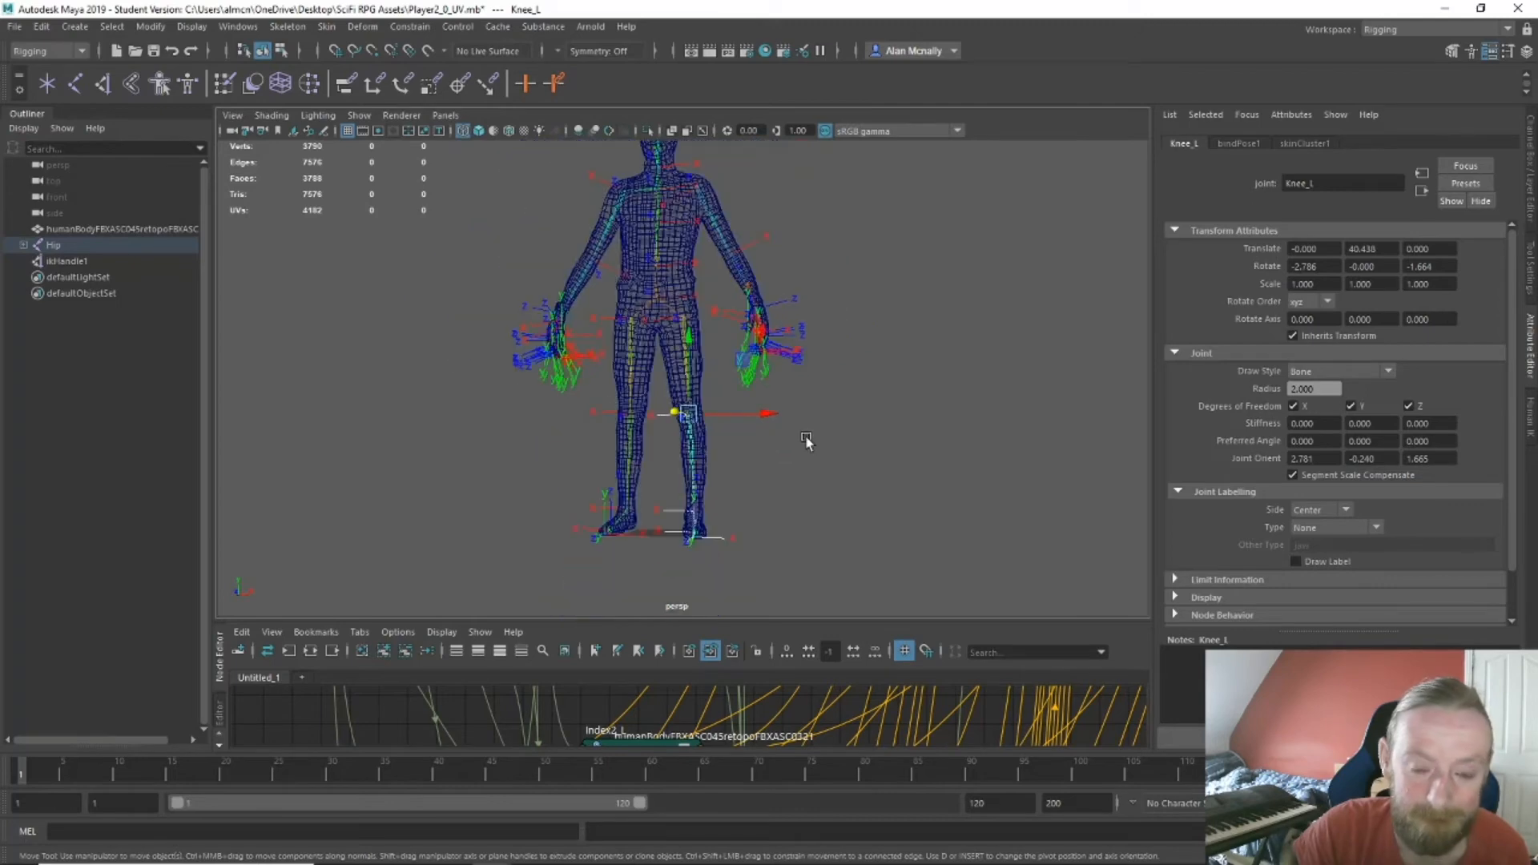
Delete the left leg's IK handle ikHandle1.
{"action": "left_click", "coordinate": [59, 261]}
{"action": "key", "text": "Delete"}
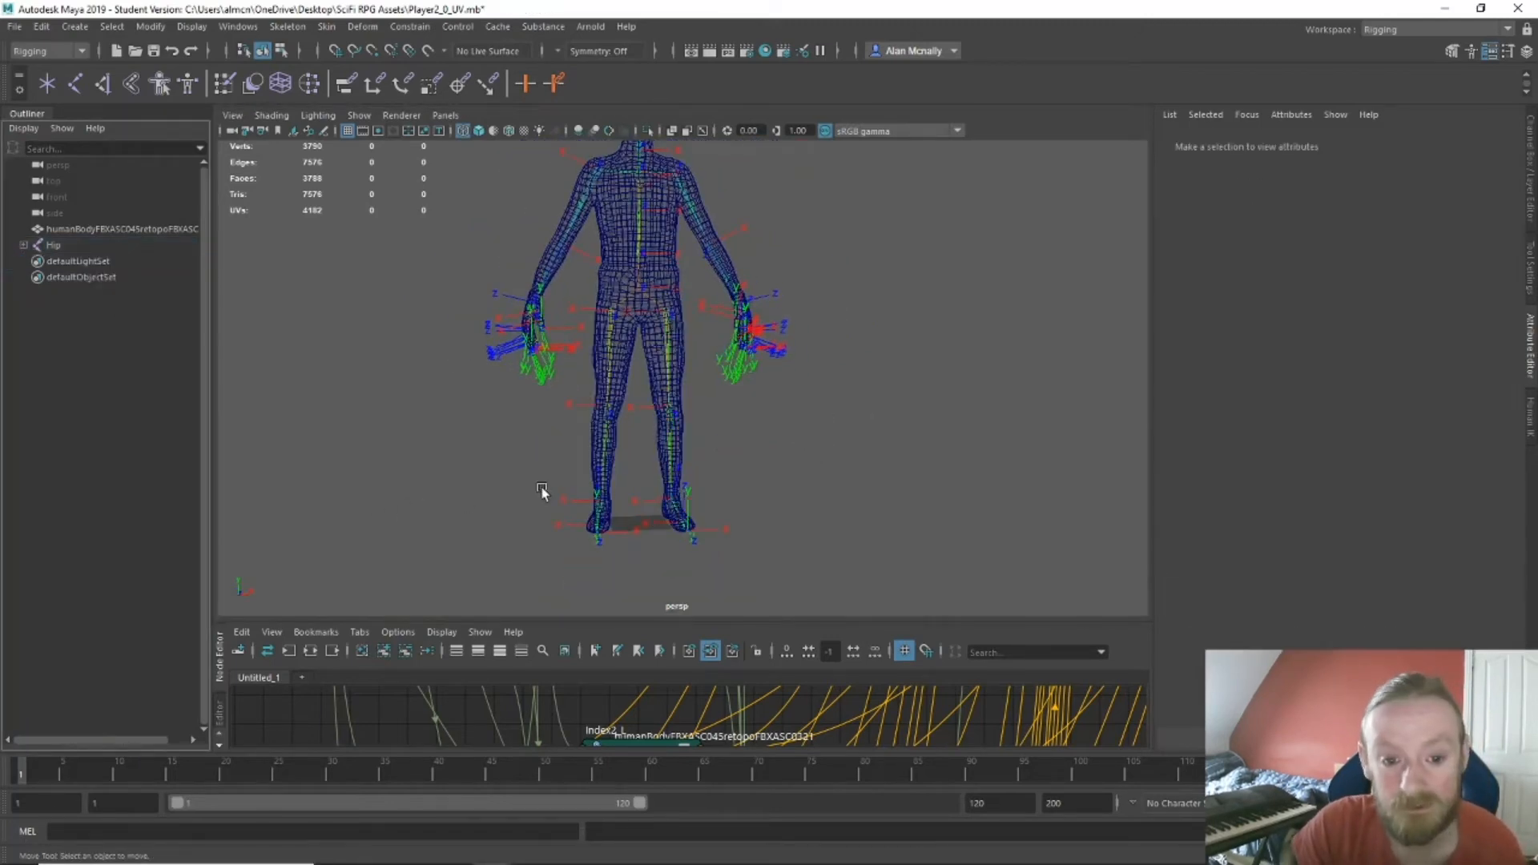
{"action": "scroll", "coordinate": [691, 469], "scroll_direction": "up", "scroll_amount": 4}
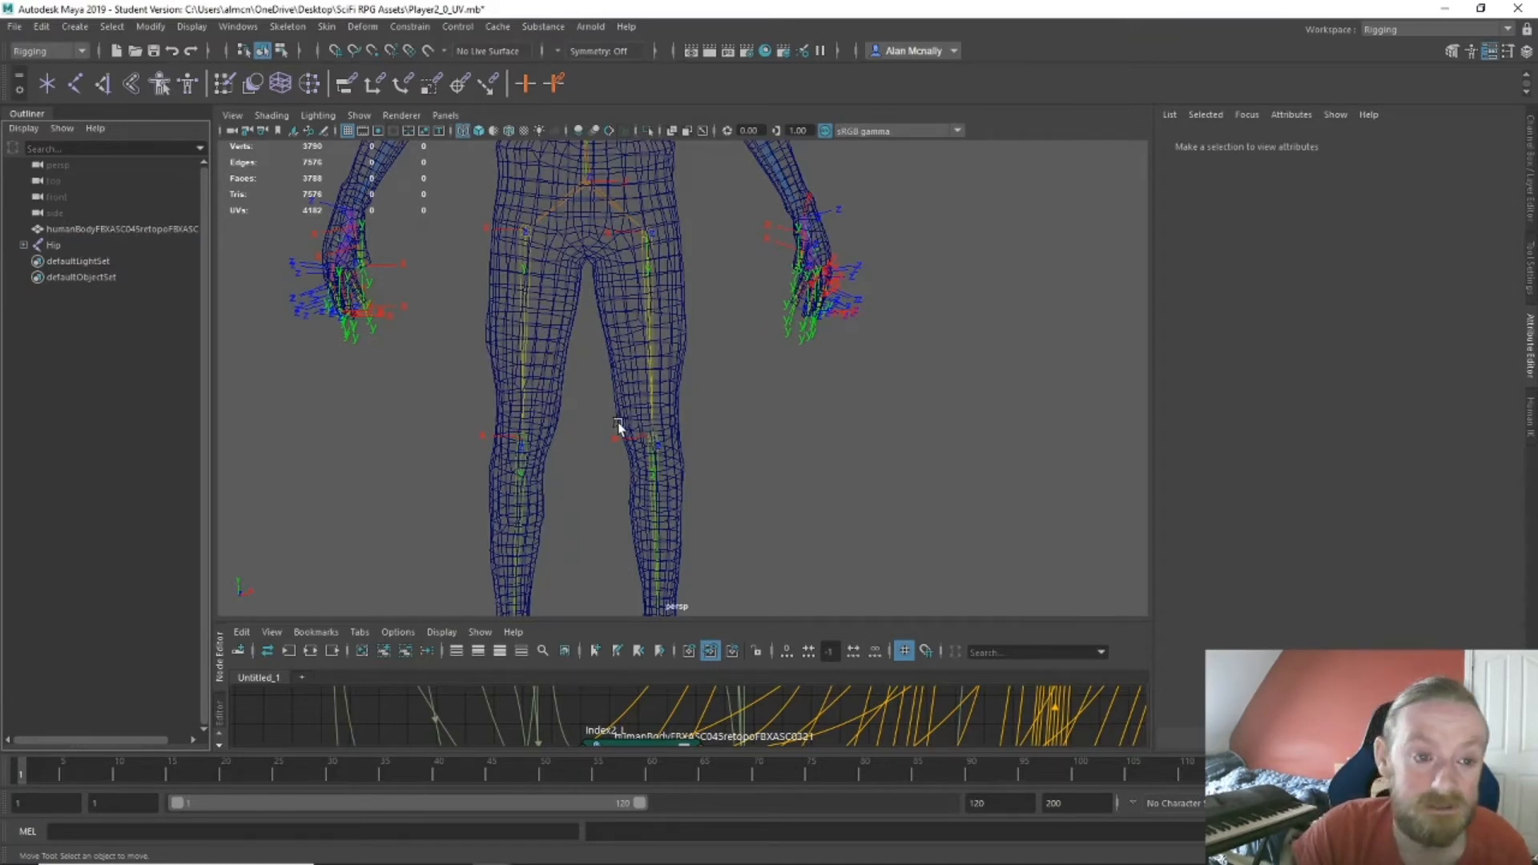
Undo the IK handle's deletion and all earlier leg edits, back past its creation to the Shoulder_L selection.
{"action": "key", "text": "ctrl+z"}
{"action": "key", "text": "ctrl+z"}
{"action": "key", "text": "ctrl+z"}
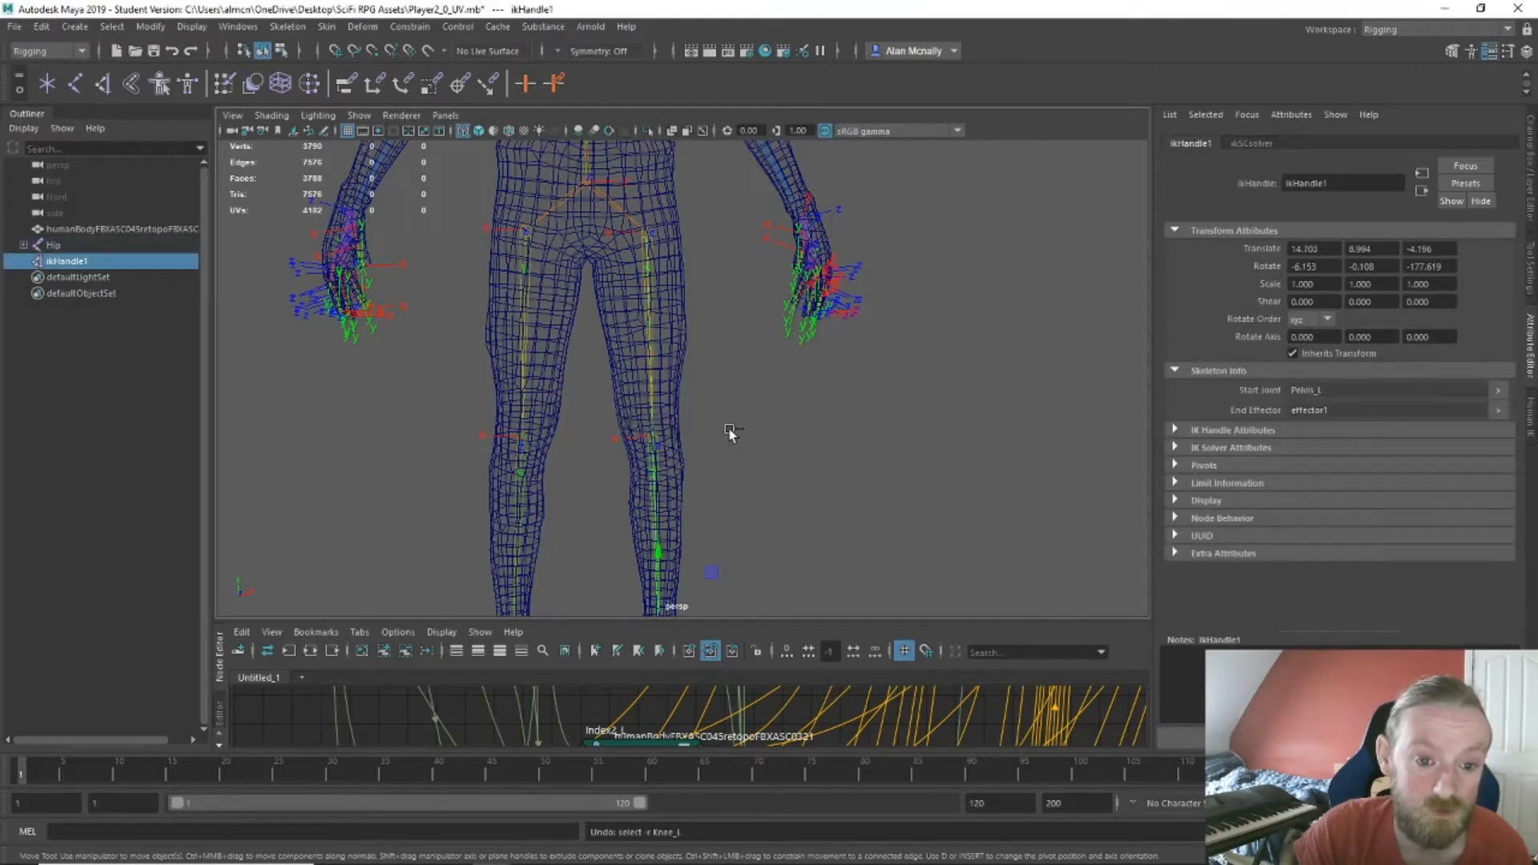
{"action": "key", "text": "ctrl+z"}
{"action": "key", "text": "ctrl+z"}
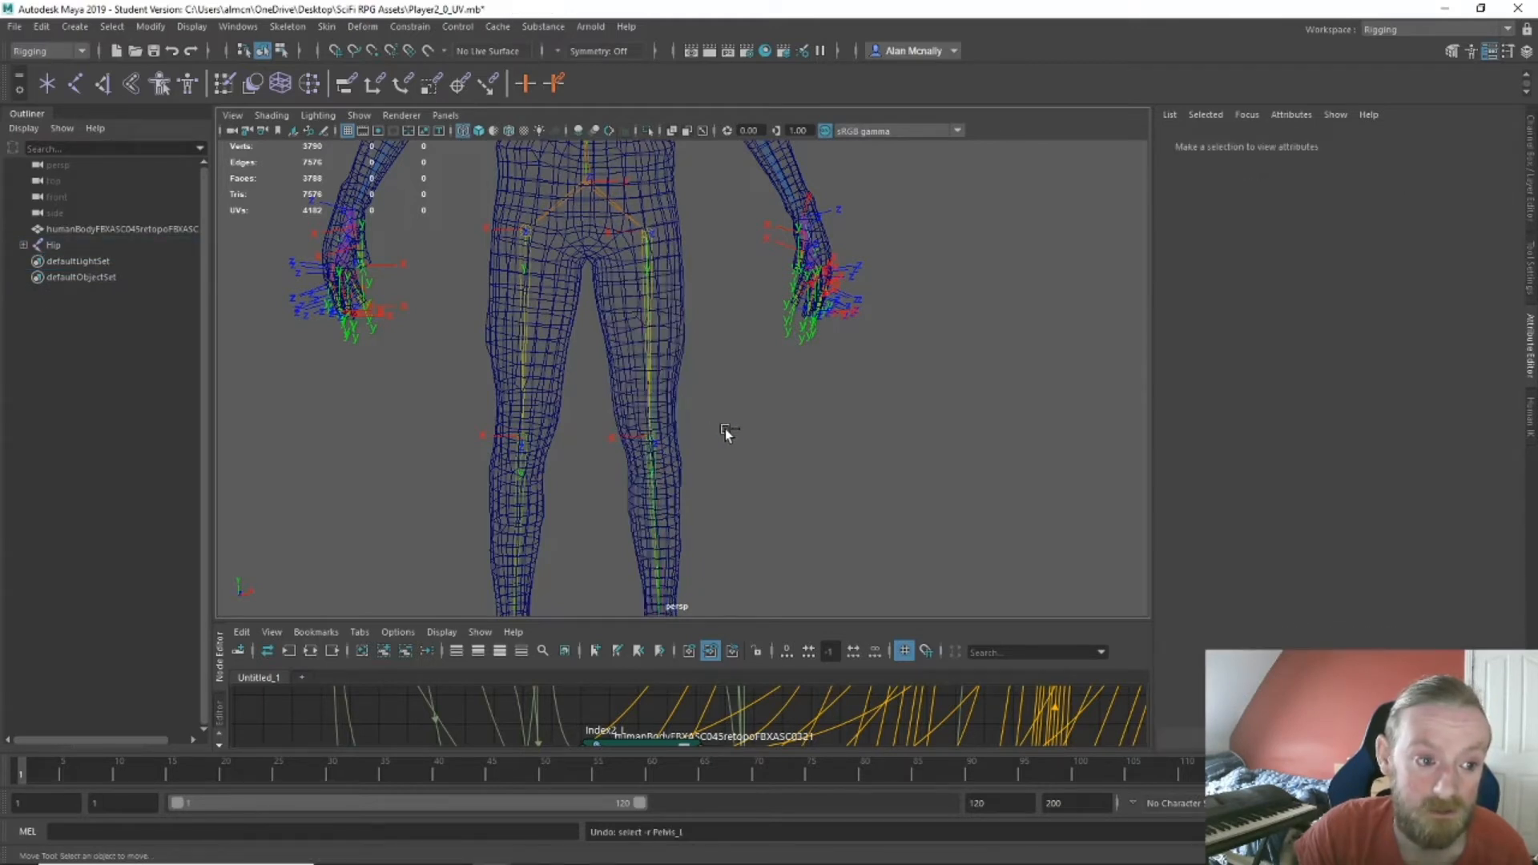
{"action": "key", "text": "ctrl+z"}
{"action": "key", "text": "ctrl+z"}
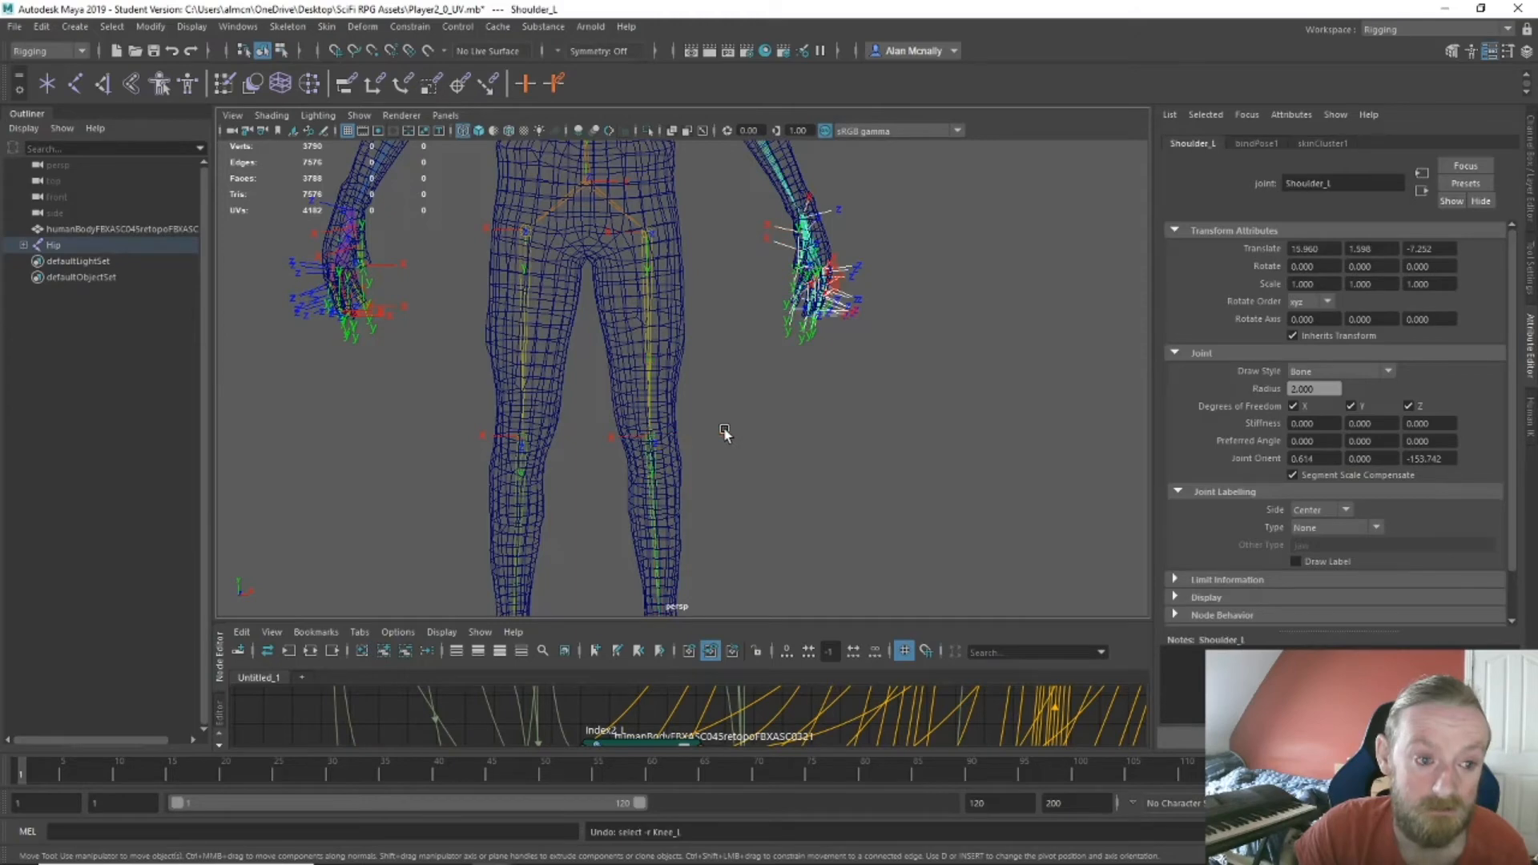
Test-move the left shoulder joint Shoulder_L by about 32 units along Z in a side view, and undo the move.
{"action": "scroll", "coordinate": [728, 383], "scroll_direction": "down", "scroll_amount": 9}
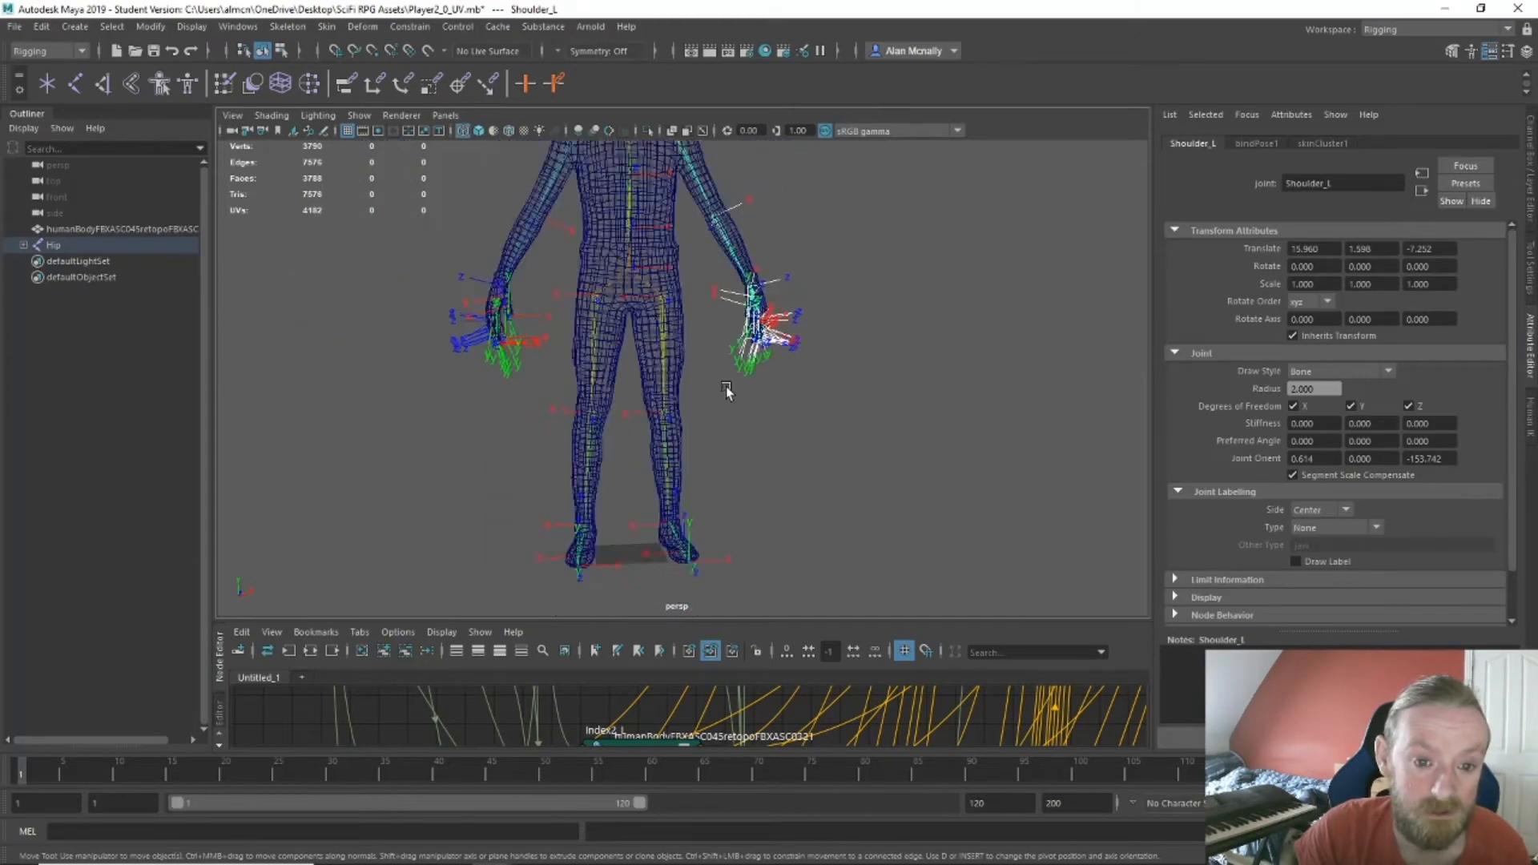
{"action": "middle_click_drag", "start_coordinate": [728, 386], "coordinate": [722, 457], "text": "alt"}
{"action": "left_click_drag", "start_coordinate": [774, 411], "coordinate": [599, 400], "text": "alt"}
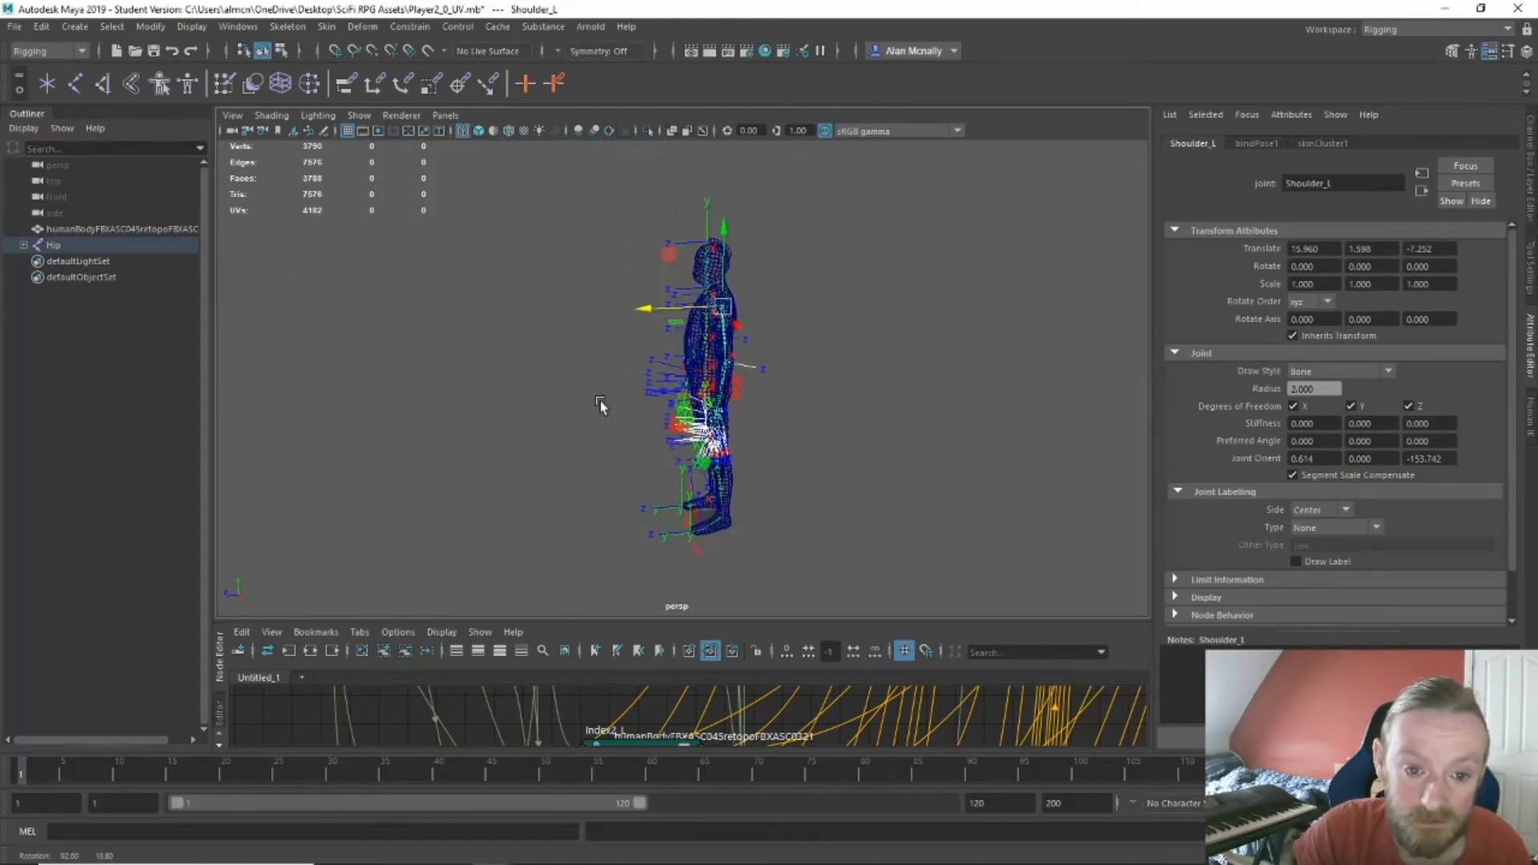
{"action": "left_click_drag", "start_coordinate": [653, 308], "coordinate": [611, 307]}
{"action": "key", "text": "ctrl+z"}
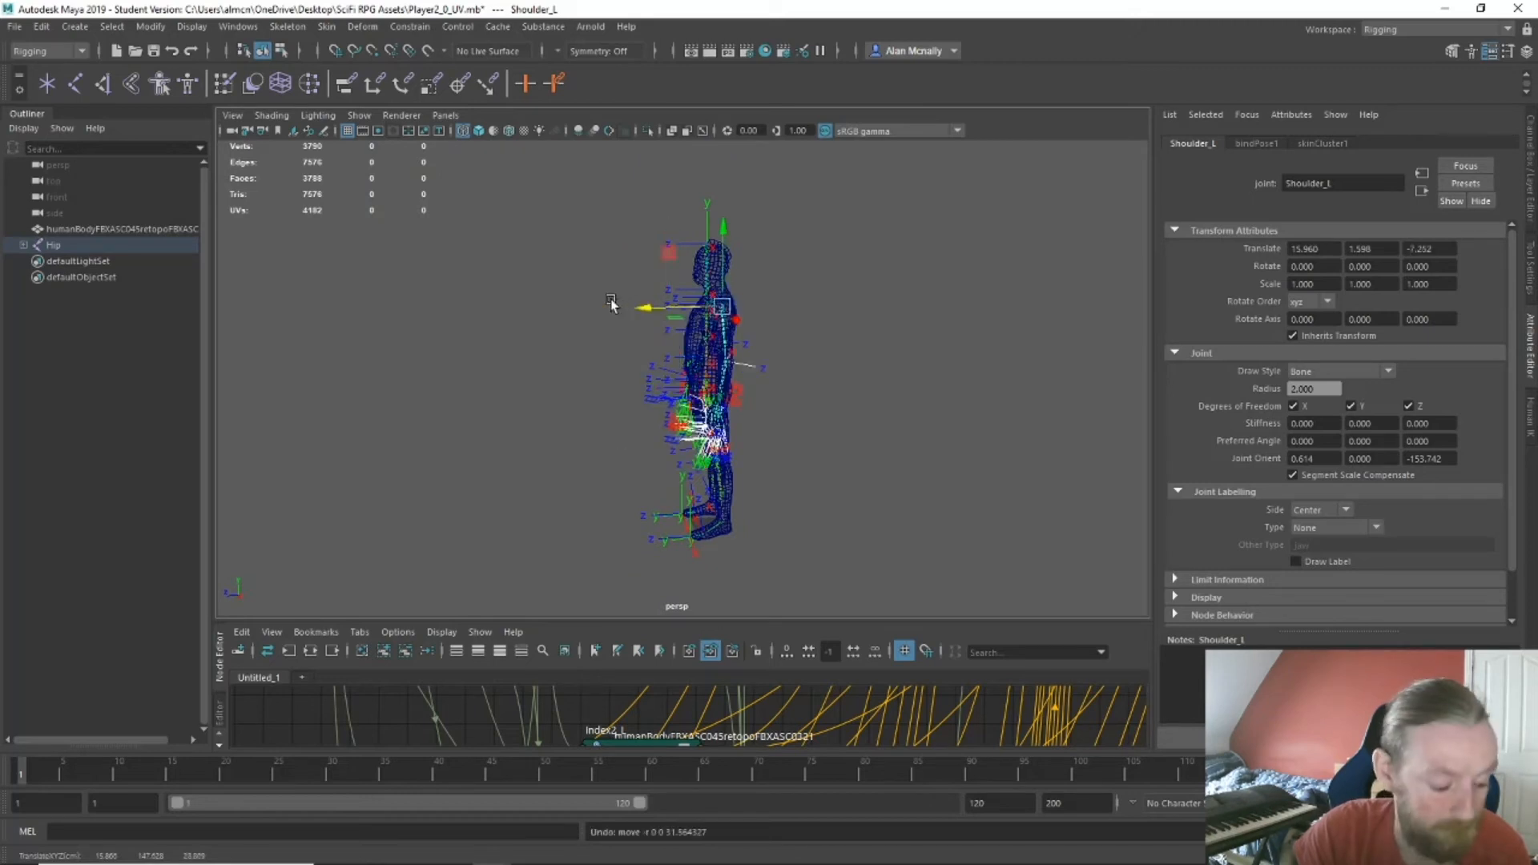
Undo the edits back to before Bind Skin, including a test move of the Hip joint by about 5 units along Z.
{"action": "key", "text": "ctrl+z"}
{"action": "key", "text": "ctrl+z"}
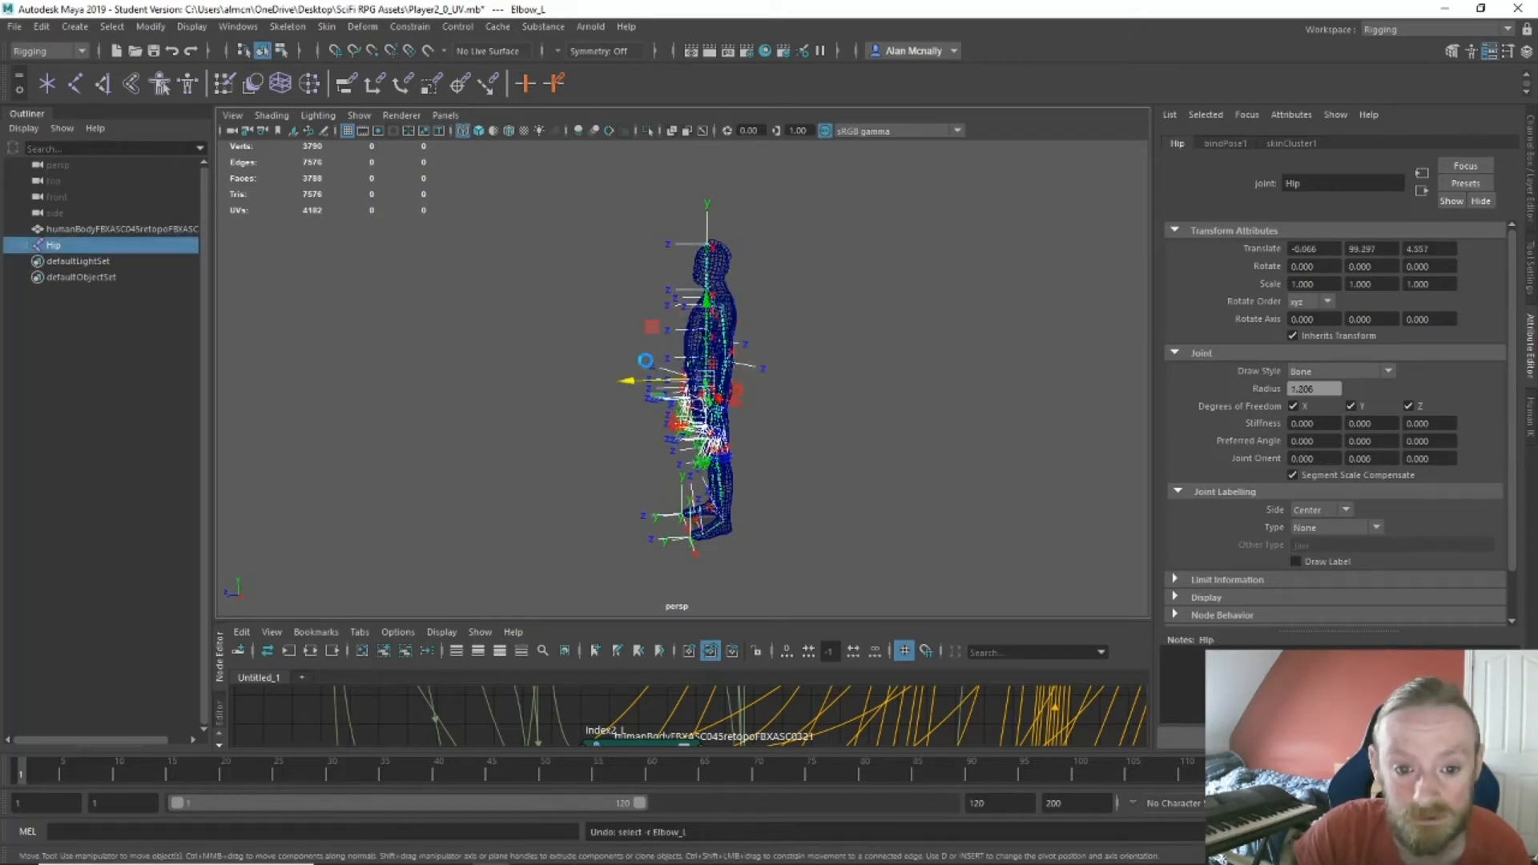
{"action": "left_click_drag", "start_coordinate": [579, 359], "coordinate": [712, 360], "text": "alt"}
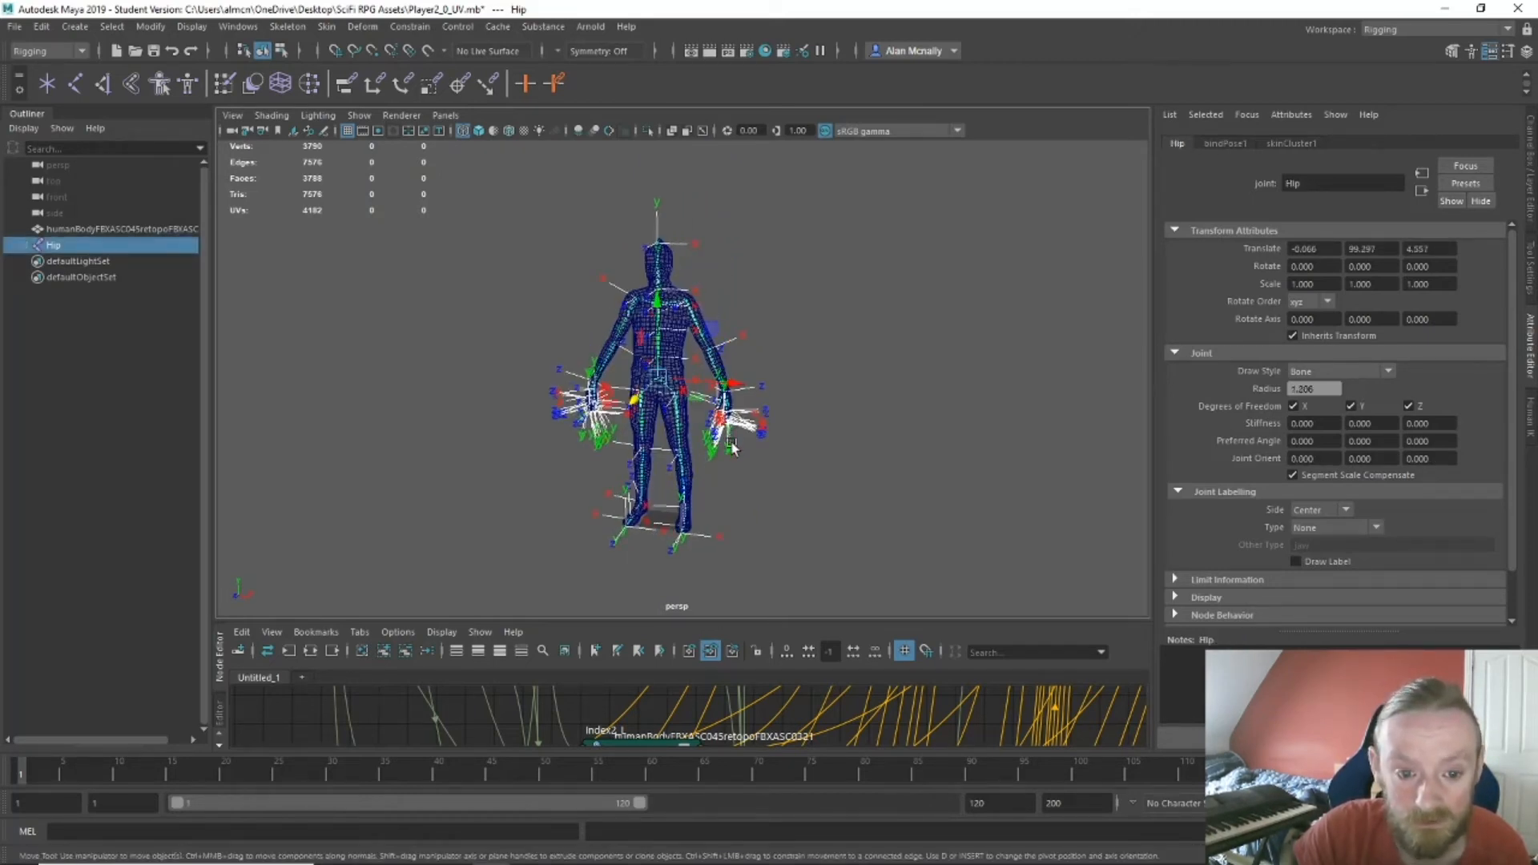
{"action": "scroll", "coordinate": [730, 442], "scroll_direction": "up", "scroll_amount": 4}
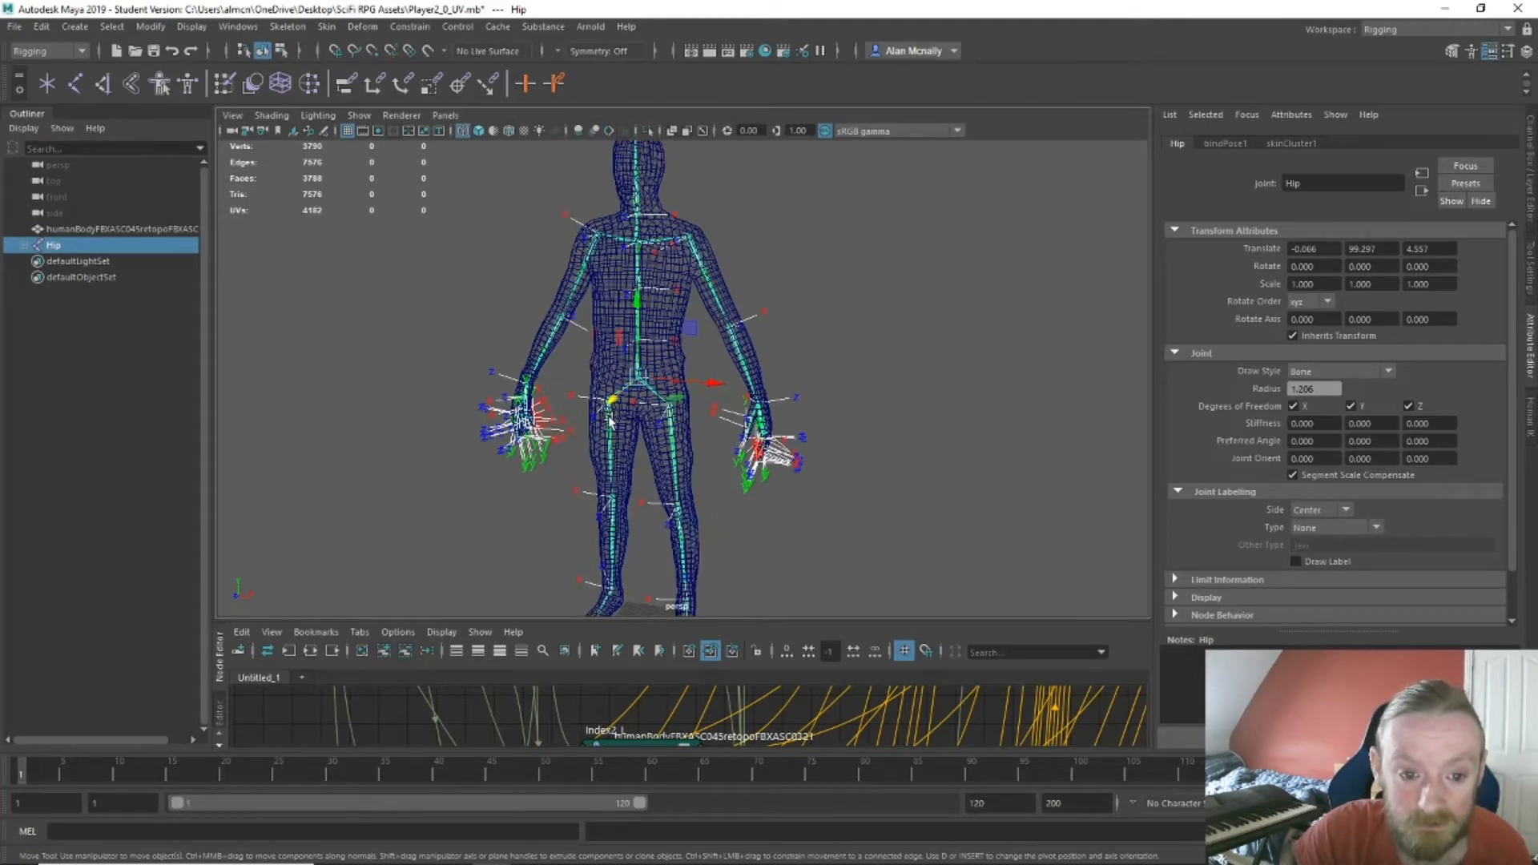
{"action": "key", "text": "ctrl+z"}
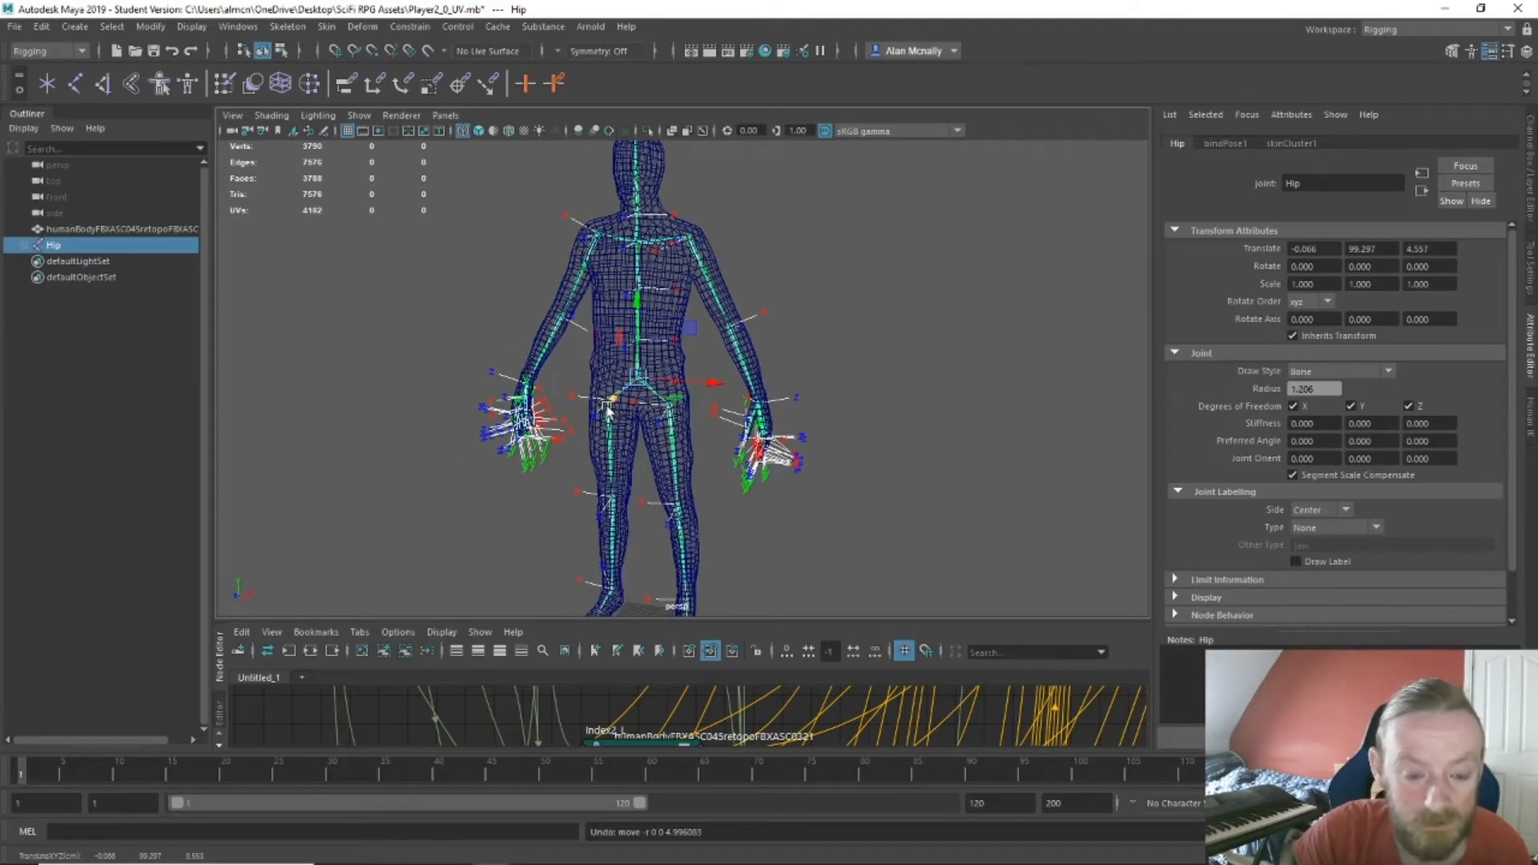
{"action": "key", "text": "ctrl+z"}
{"action": "scroll", "coordinate": [801, 519], "scroll_direction": "up", "scroll_amount": 2}
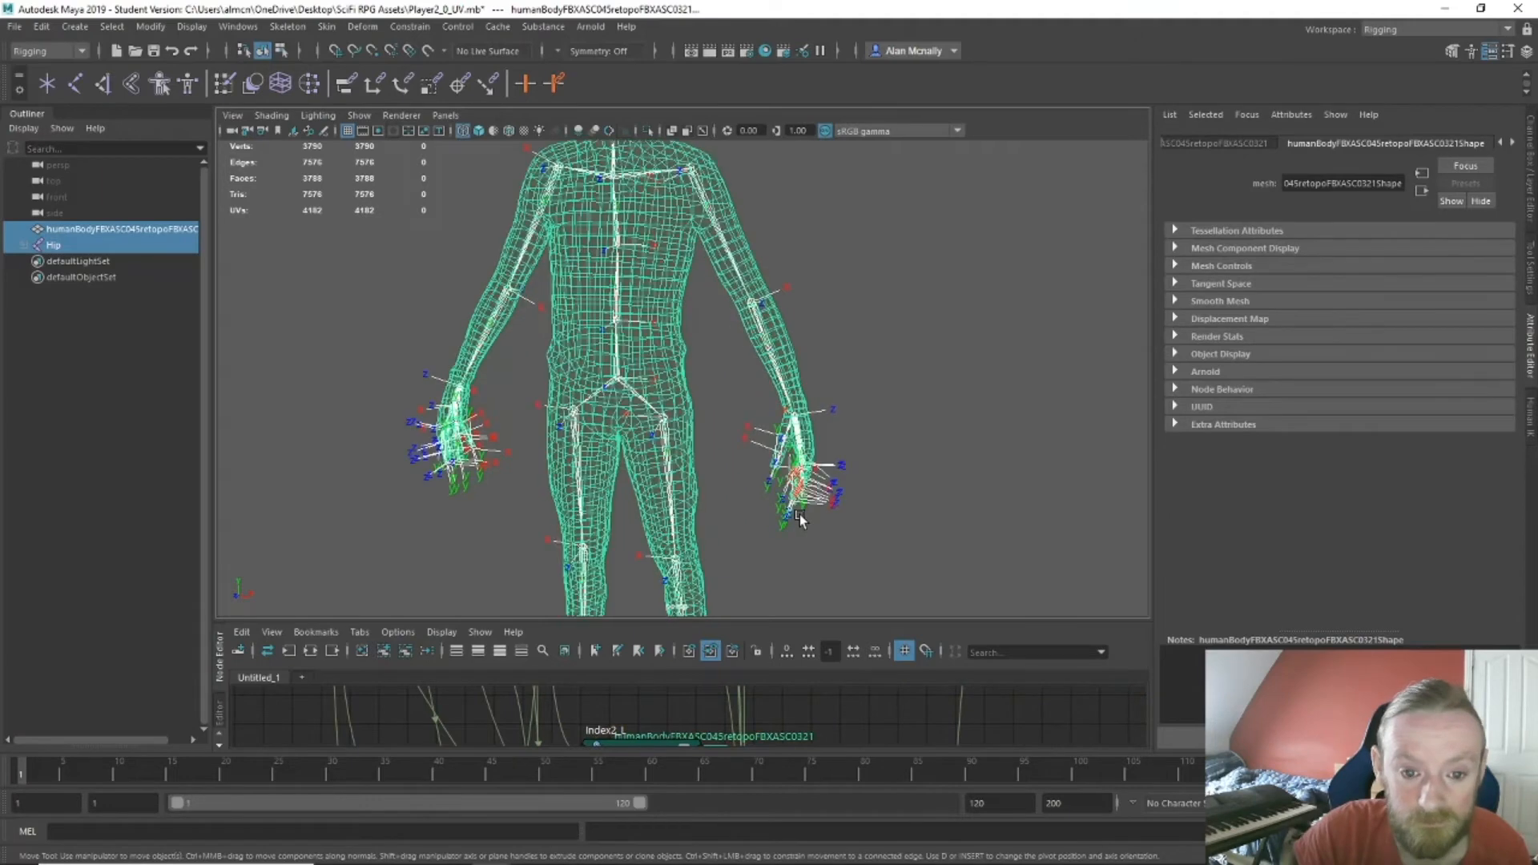
Test-move the left elbow joint Elbow_L about 71 units along negative Z to check that the mesh is unbound, and undo the move.
{"action": "left_click", "coordinate": [752, 303]}
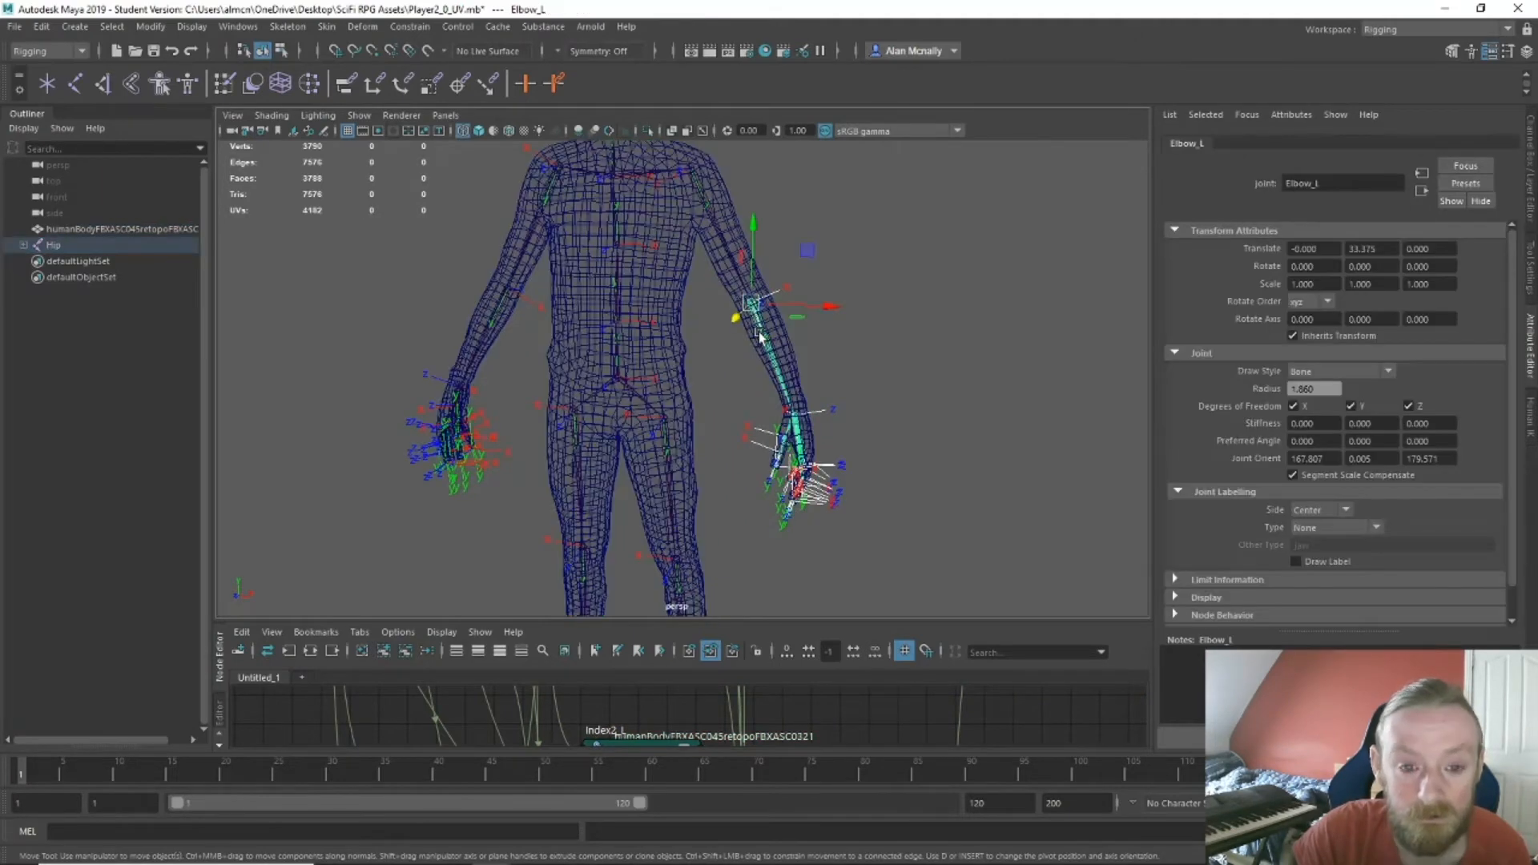
{"action": "left_click_drag", "start_coordinate": [737, 320], "coordinate": [784, 265]}
{"action": "key", "text": "ctrl+z"}
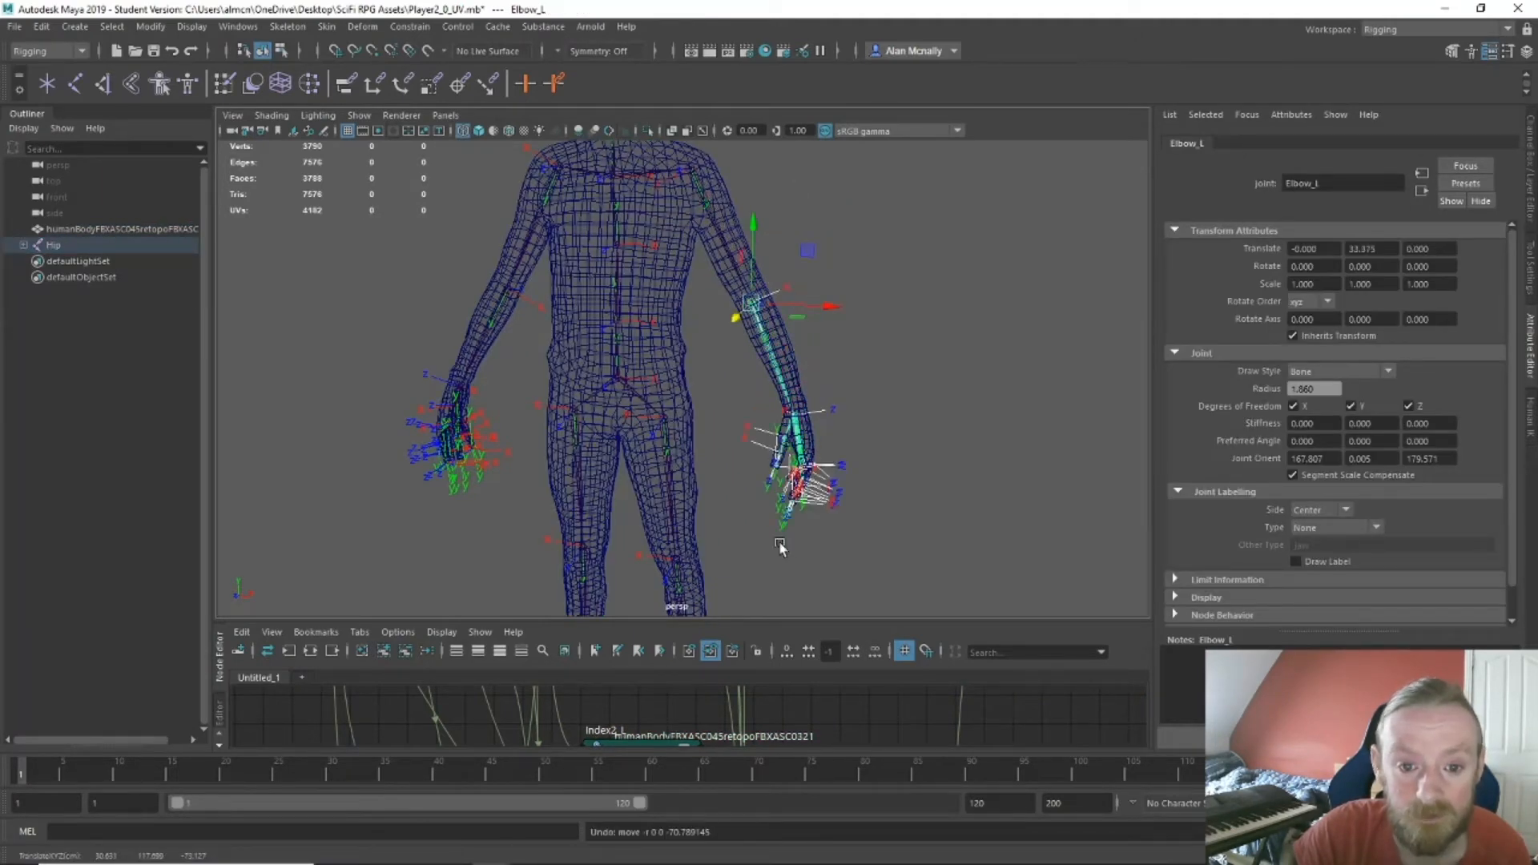
Reorient the left knee joint Knee_L with Orient Joint, using primary axis Y, secondary axis Z and secondary world orientation negative Z.
{"action": "middle_click_drag", "start_coordinate": [778, 541], "coordinate": [774, 478], "text": "alt"}
{"action": "scroll", "coordinate": [771, 478], "scroll_direction": "up", "scroll_amount": 3}
{"action": "left_click", "coordinate": [694, 451]}
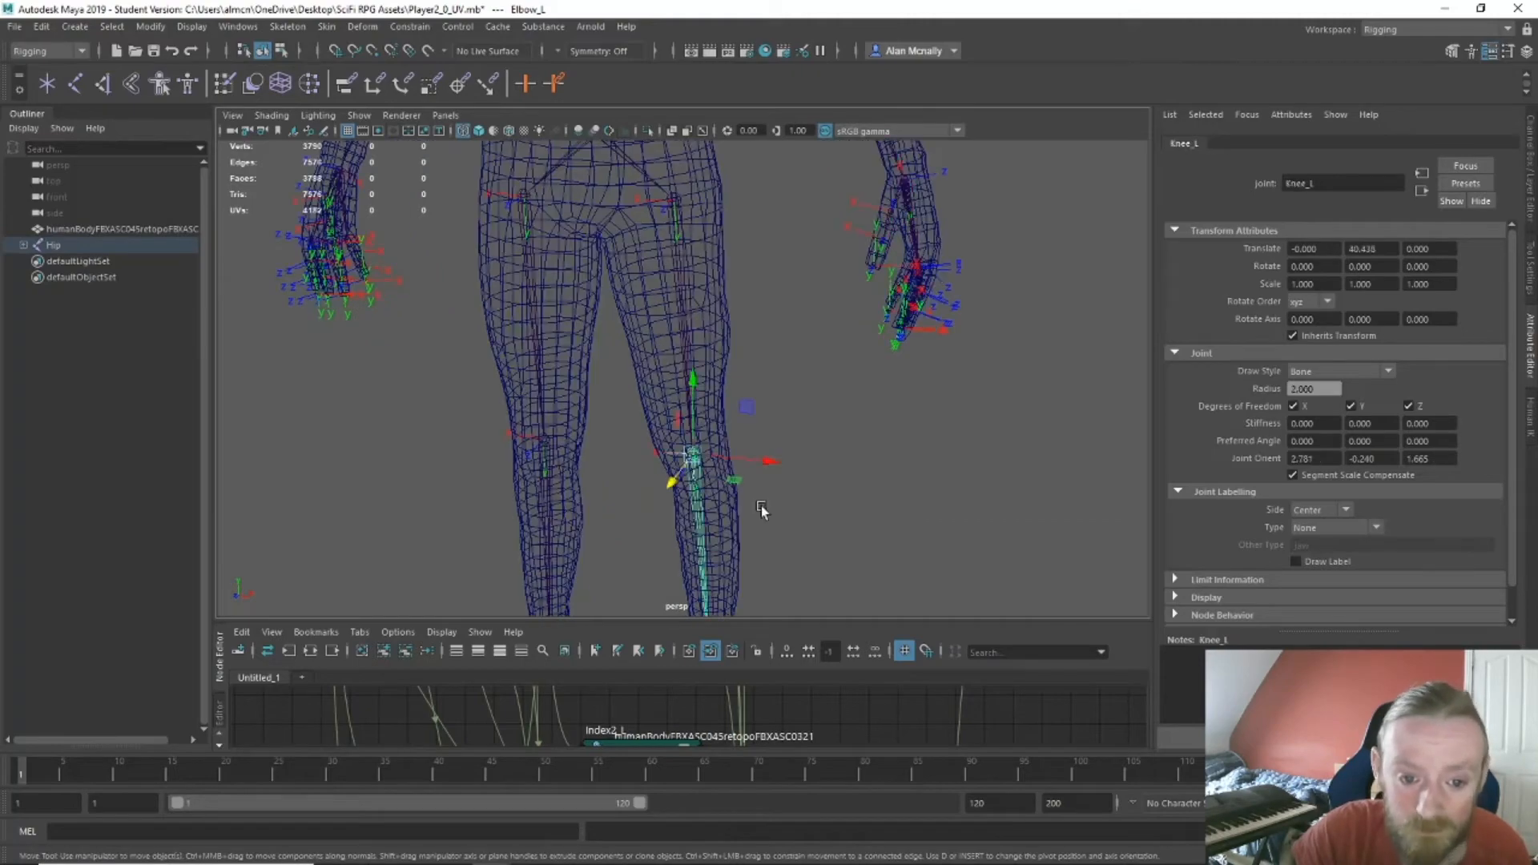
{"action": "left_click_drag", "start_coordinate": [761, 507], "coordinate": [1031, 388], "text": "alt"}
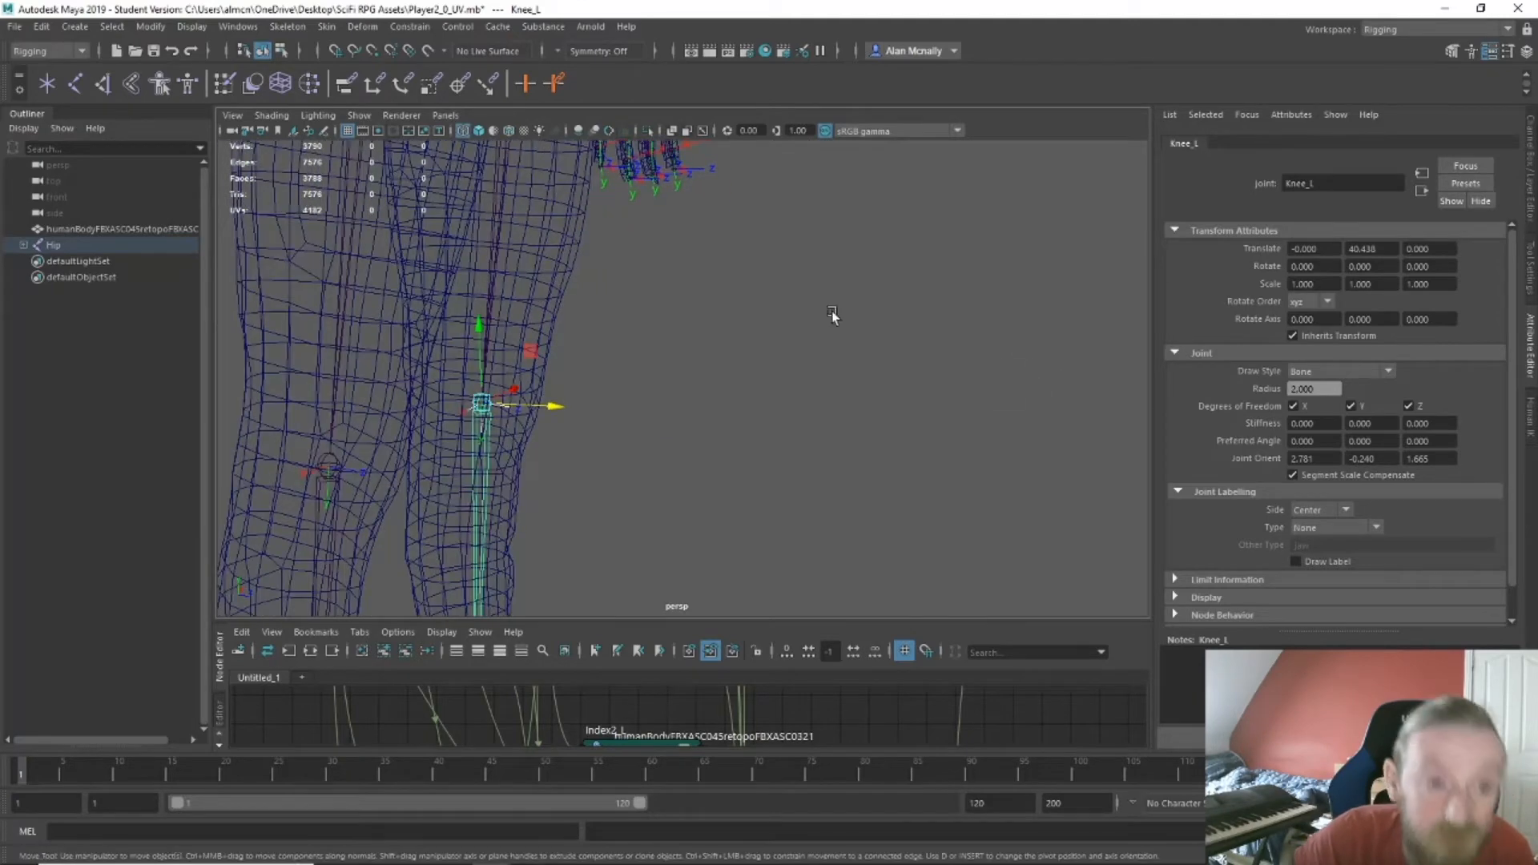
{"action": "left_click", "coordinate": [288, 27]}
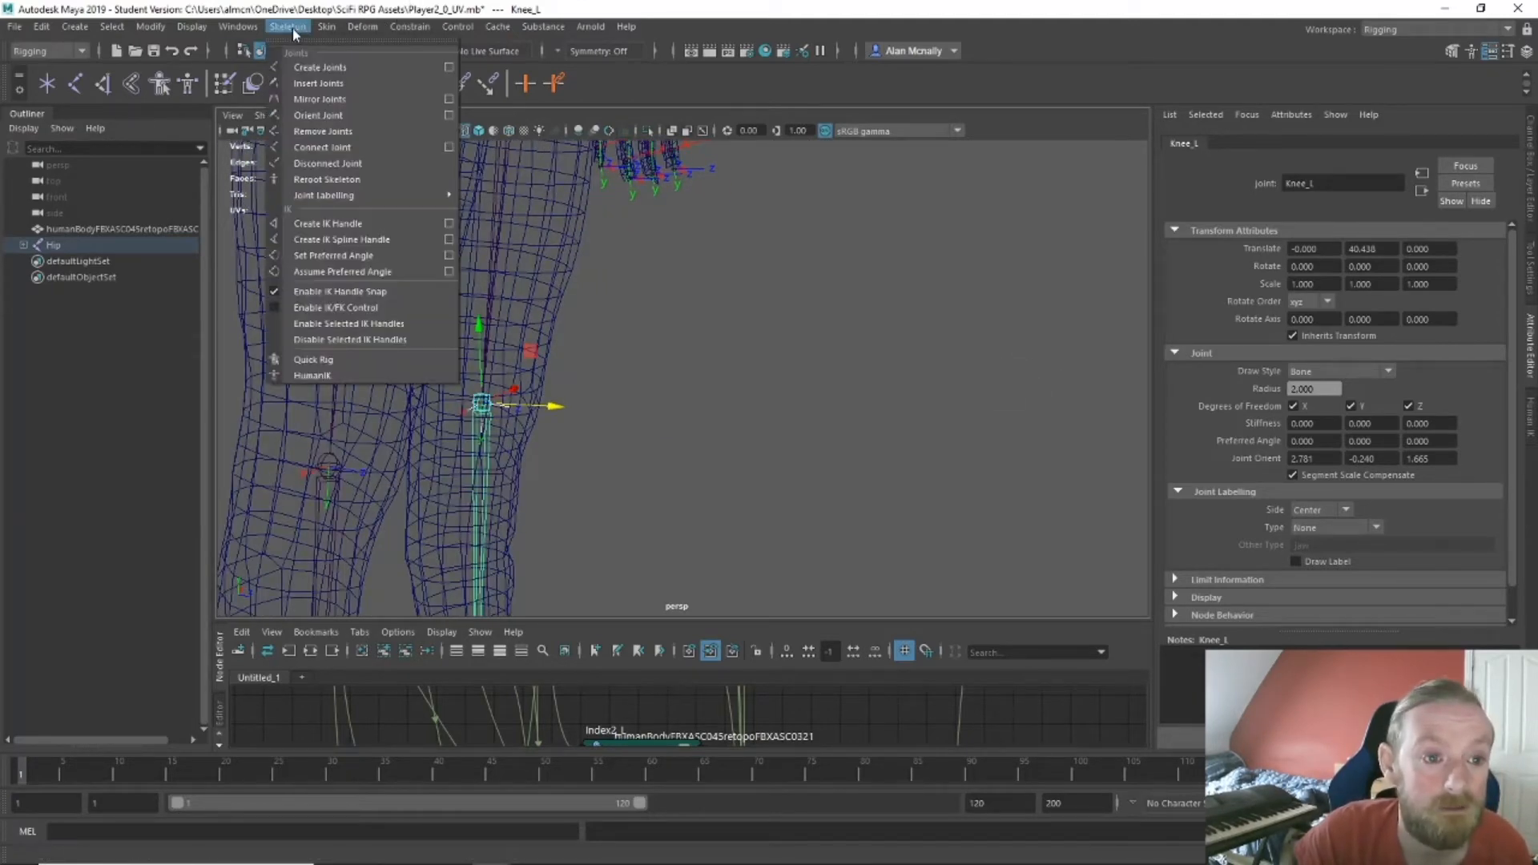
{"action": "left_click", "coordinate": [450, 115]}
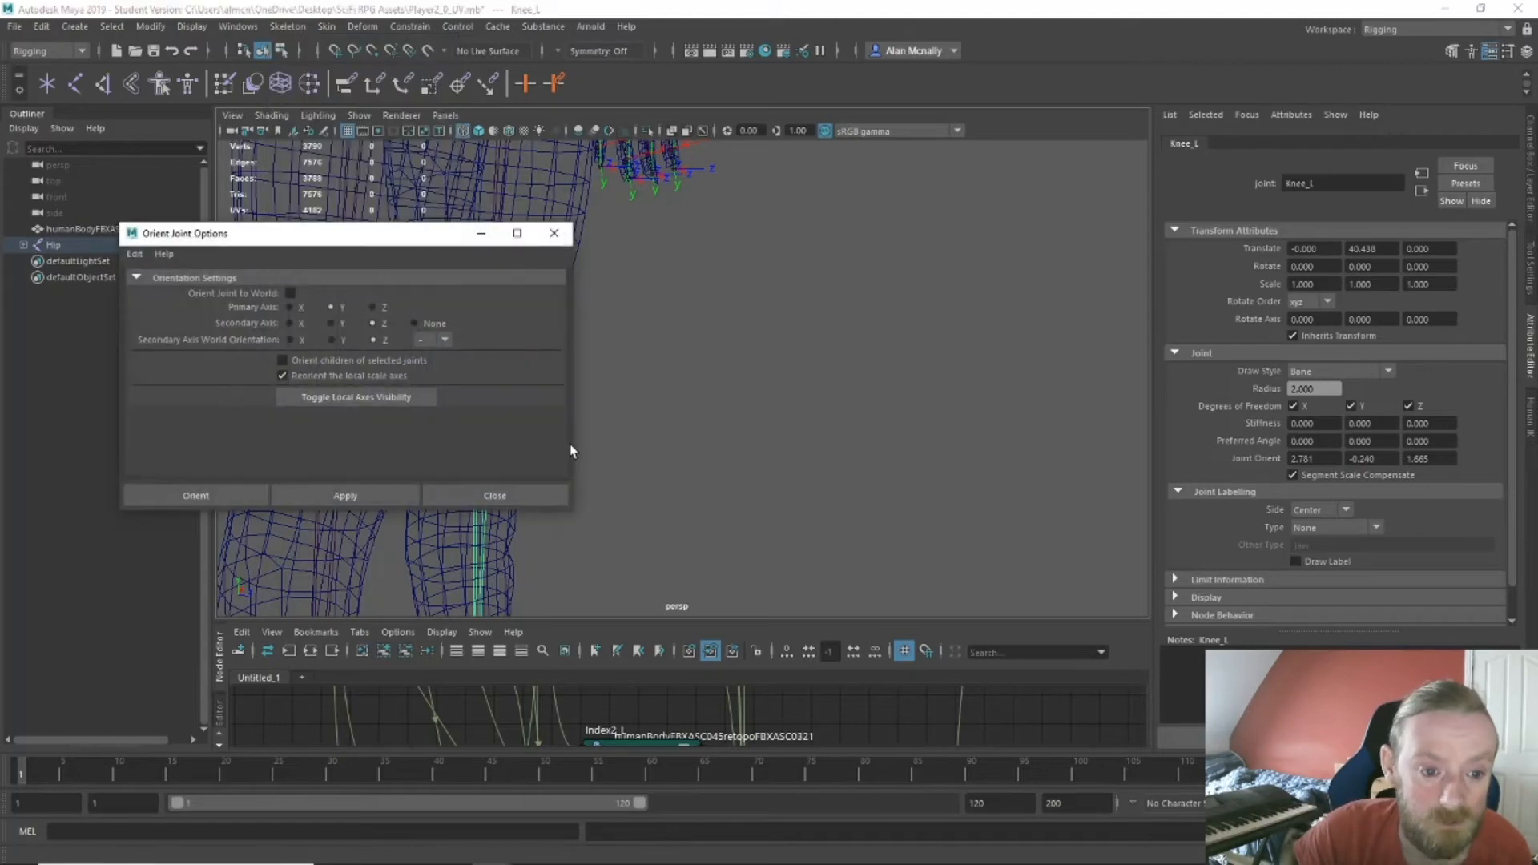
{"action": "left_click_drag", "start_coordinate": [426, 234], "coordinate": [997, 247]}
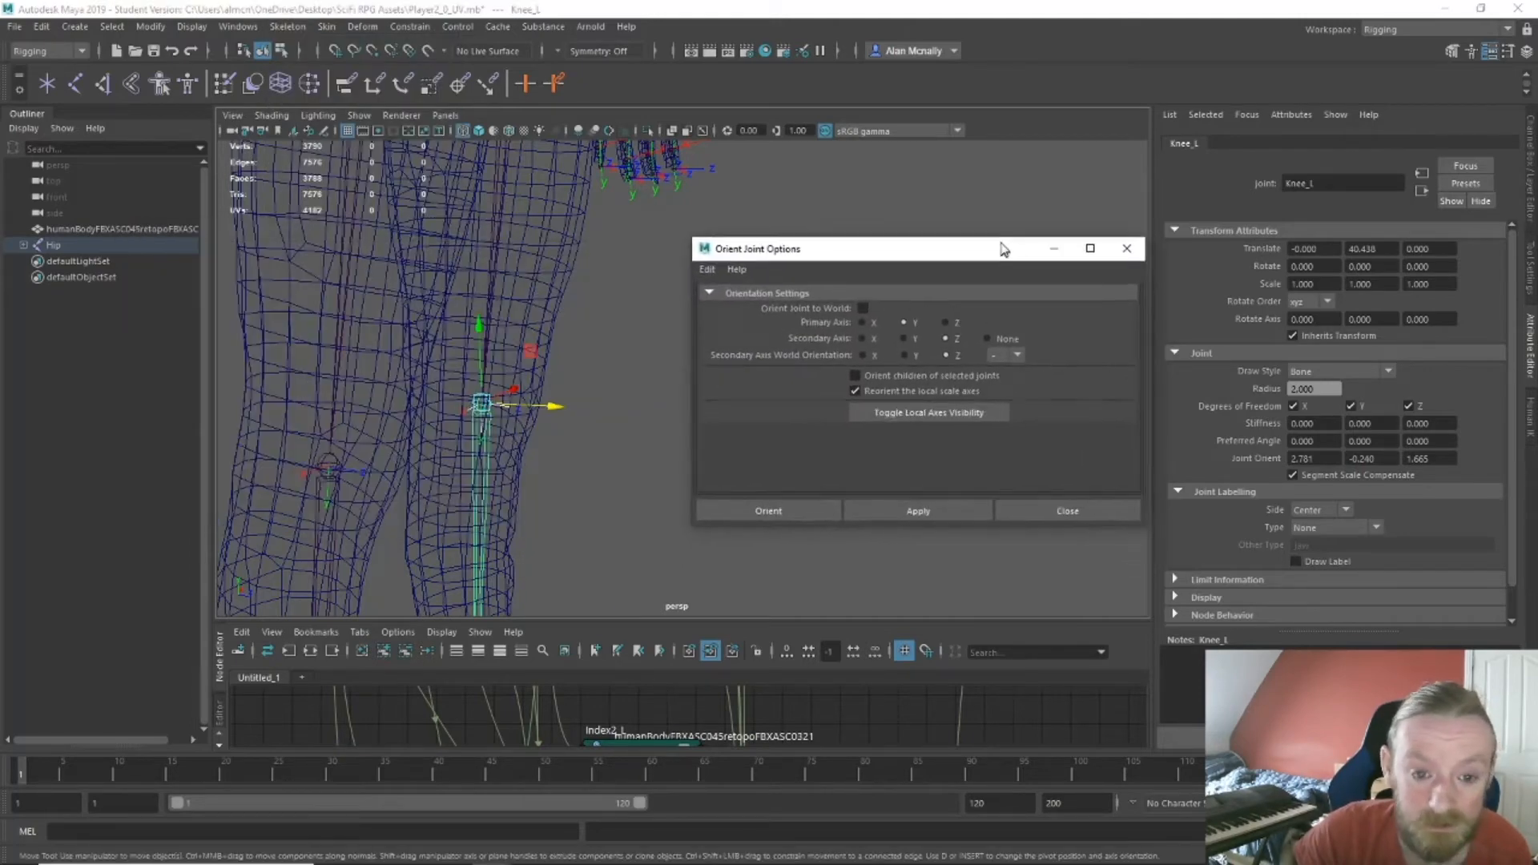
{"action": "left_click", "coordinate": [954, 508]}
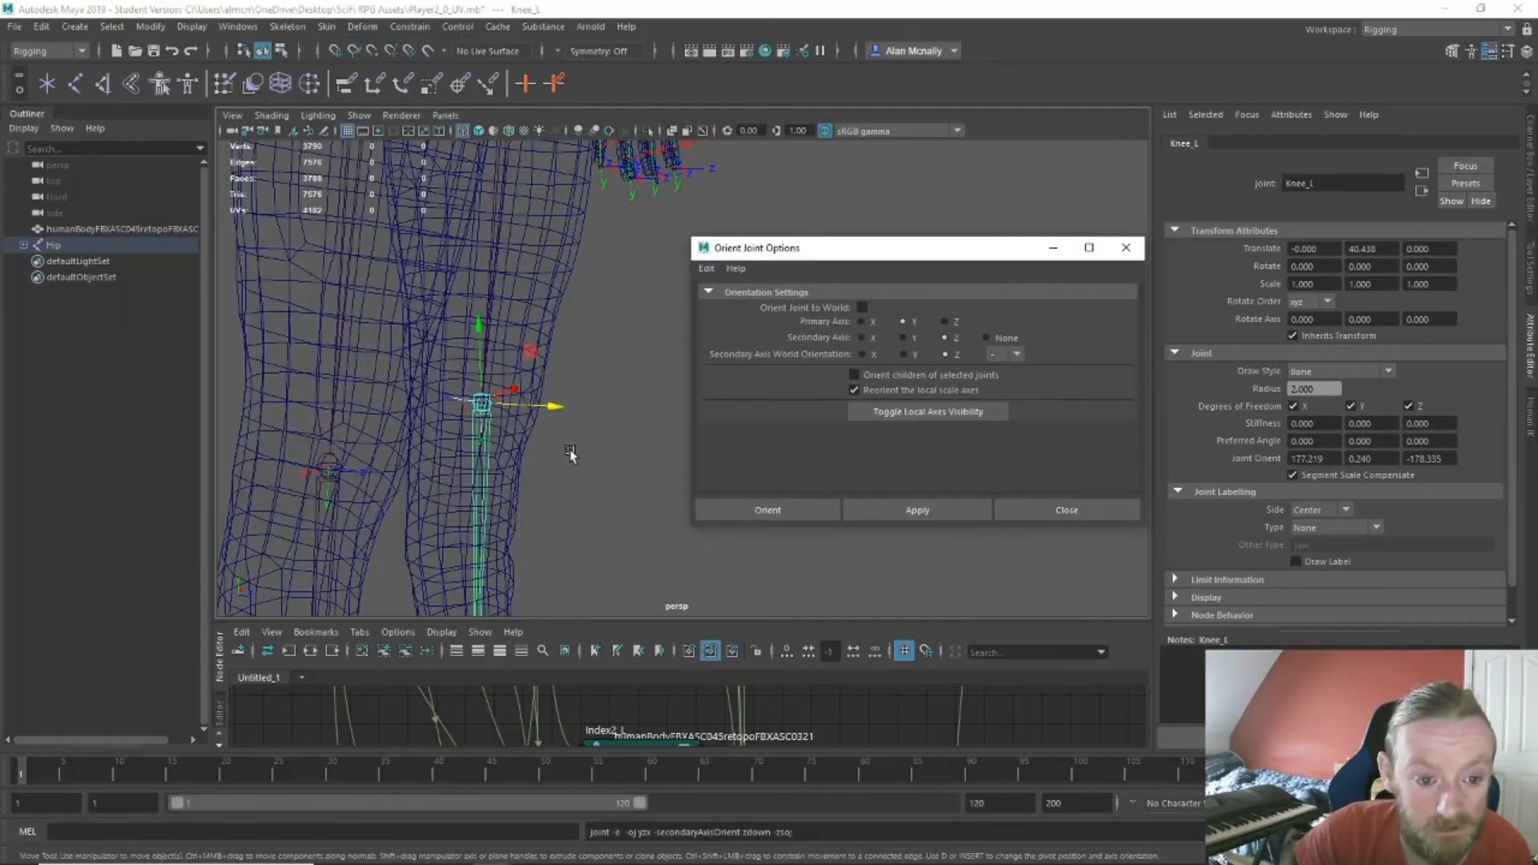
{"action": "left_click_drag", "start_coordinate": [585, 449], "coordinate": [490, 436], "text": "alt"}
{"action": "left_click", "coordinate": [1038, 513]}
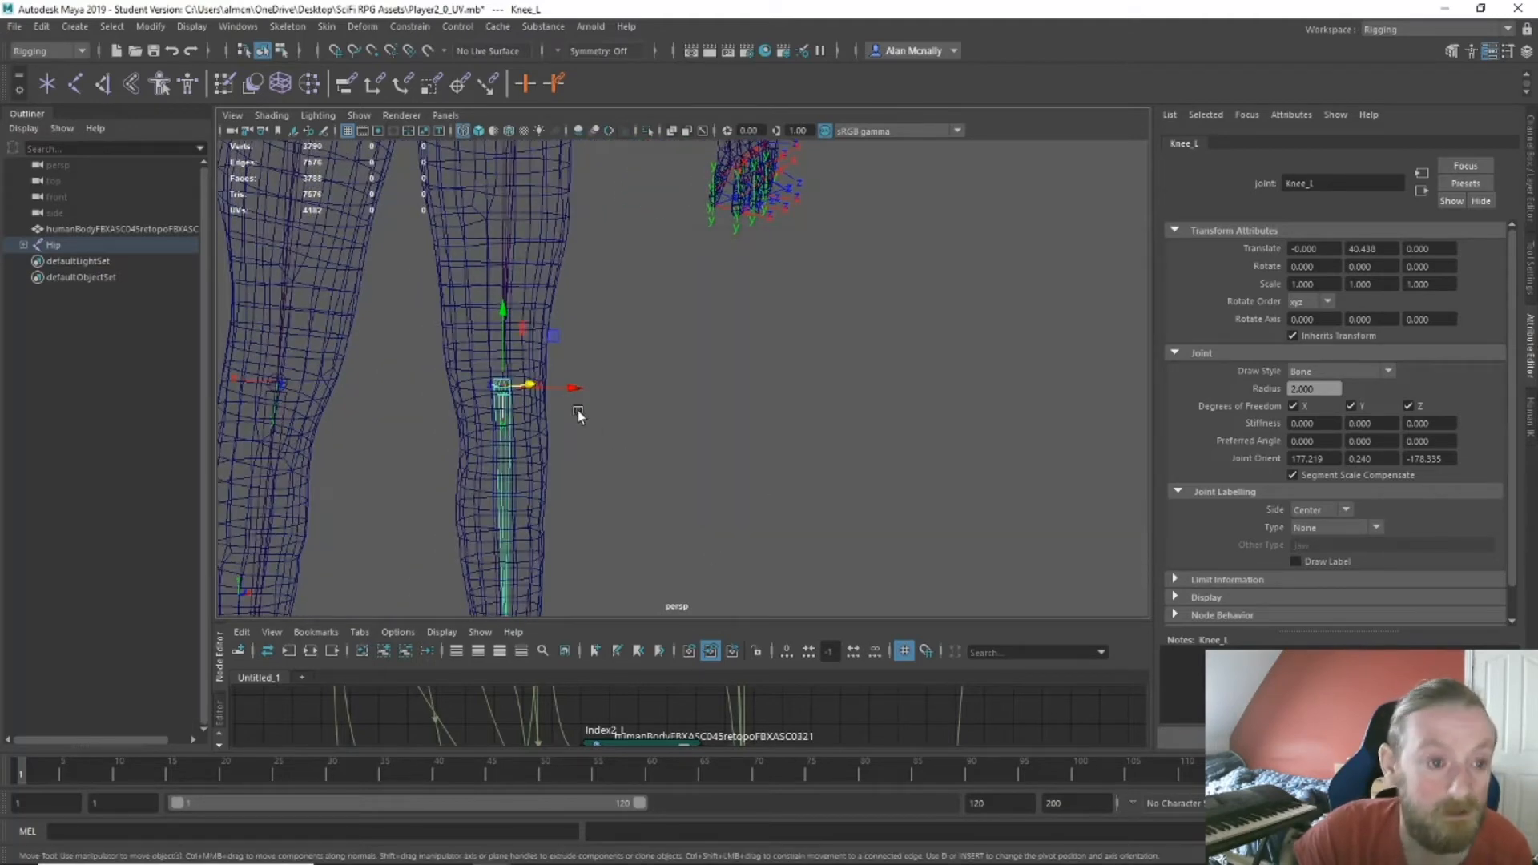
Bind the humanBody mesh to the Hip joint hierarchy with Bind Skin.
{"action": "left_click", "coordinate": [70, 242]}
{"action": "left_click", "coordinate": [71, 226], "text": "ctrl"}
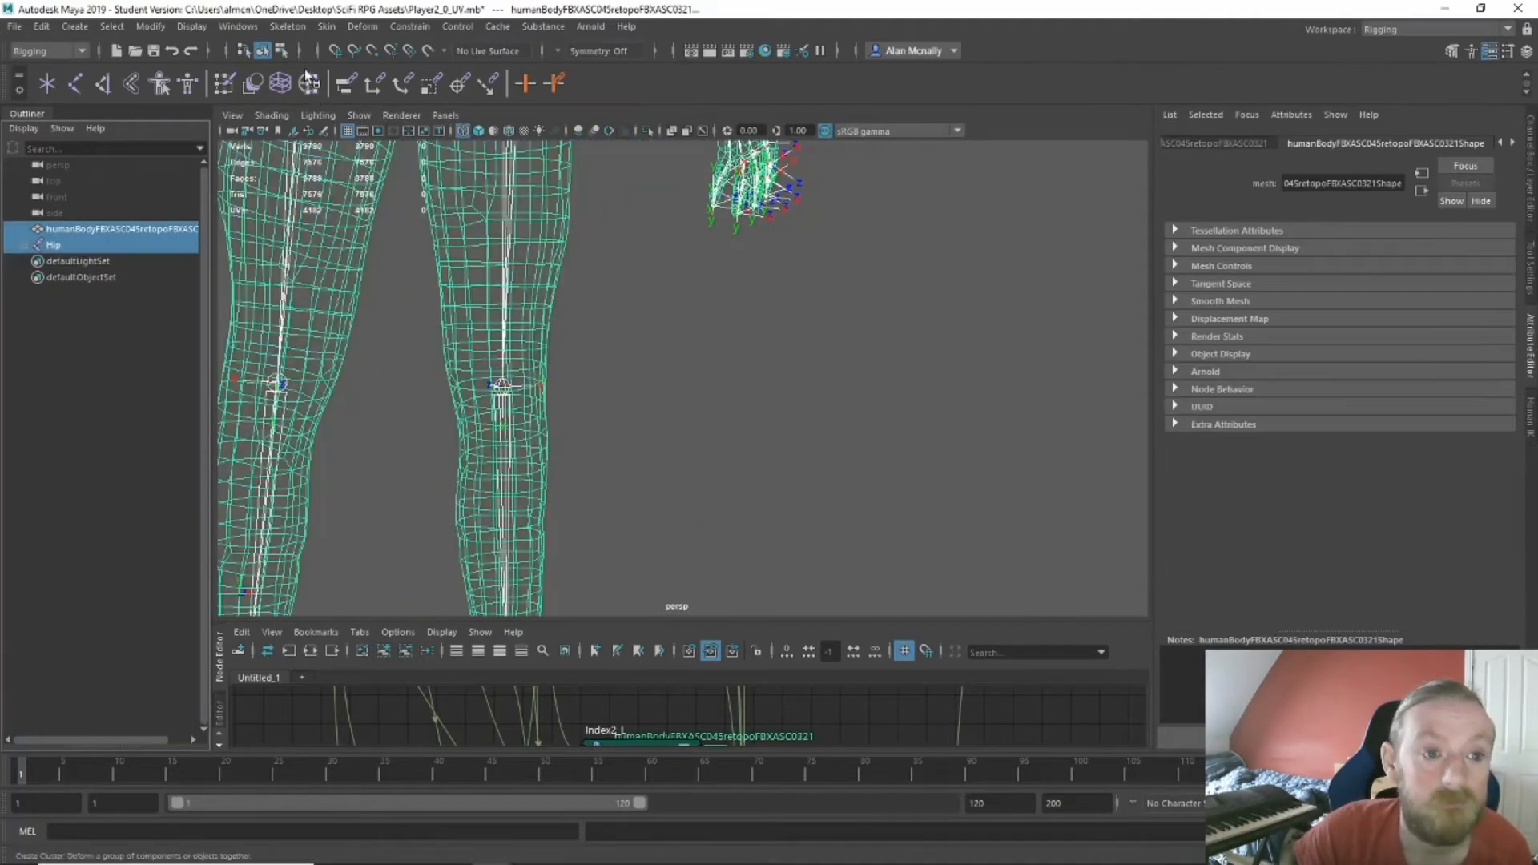
{"action": "left_click", "coordinate": [326, 26]}
{"action": "left_click", "coordinate": [353, 66]}
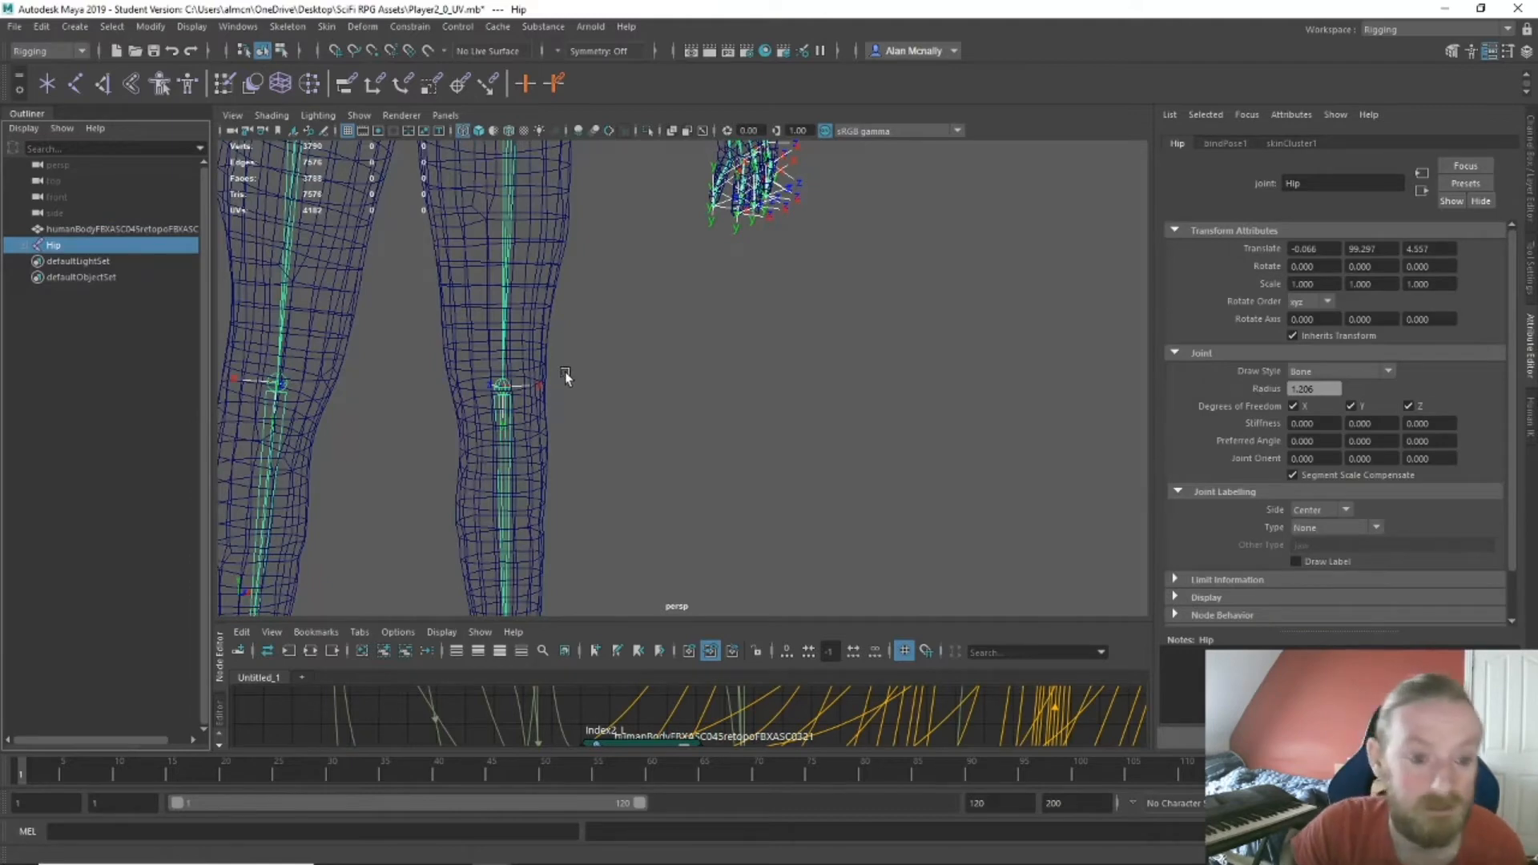
Try to create an IK handle on the left leg from Pelvis_L to the left ankle joint and test its bend.
{"action": "scroll", "coordinate": [565, 371], "scroll_direction": "down", "scroll_amount": 2}
{"action": "left_click_drag", "start_coordinate": [531, 399], "coordinate": [594, 387], "text": "alt"}
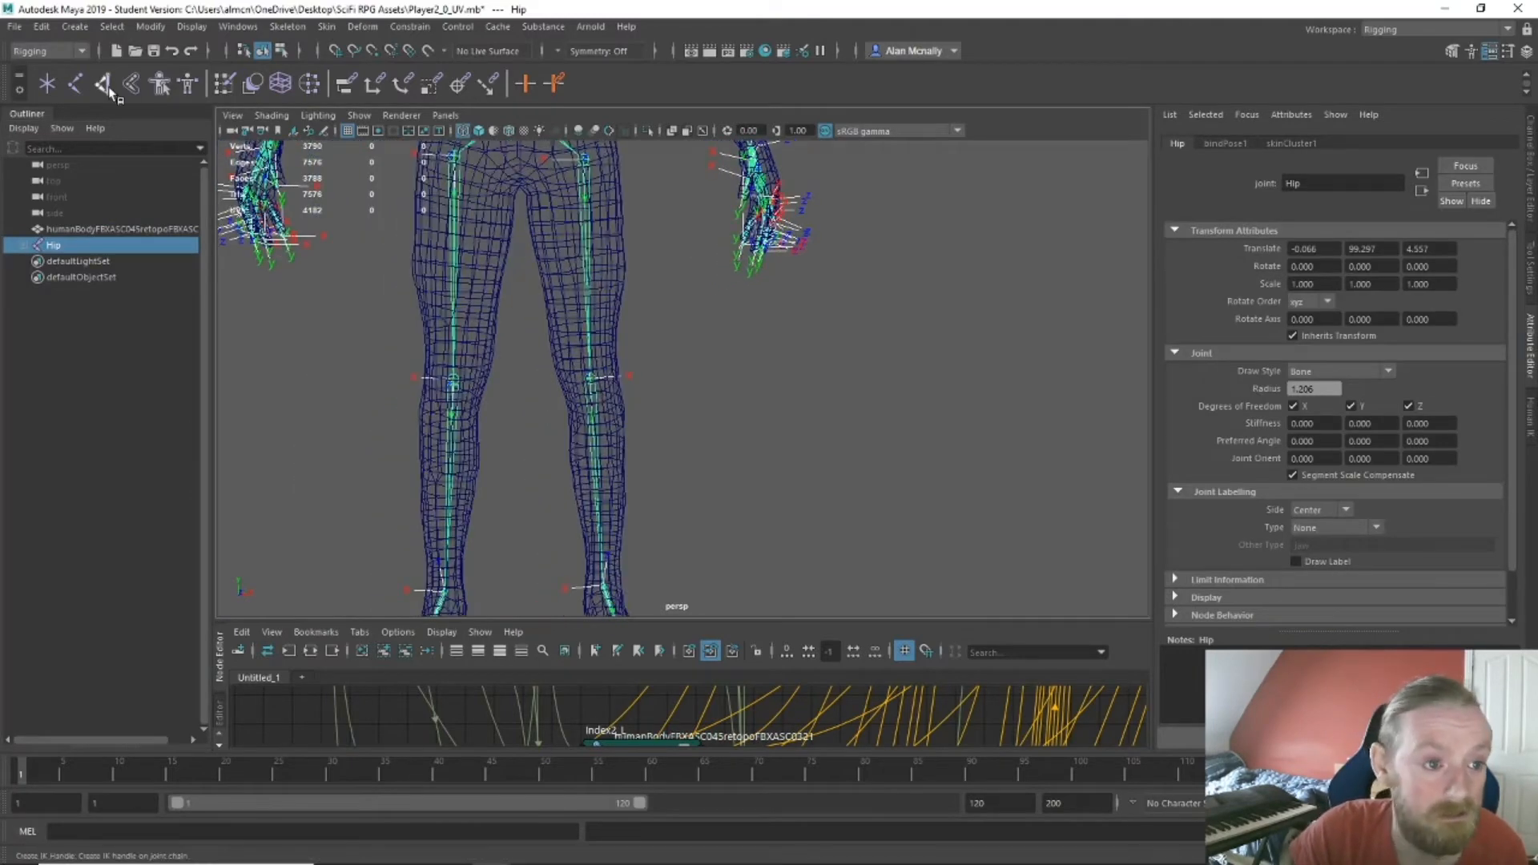
{"action": "left_click", "coordinate": [576, 164]}
{"action": "left_click", "coordinate": [584, 160]}
{"action": "scroll", "coordinate": [633, 389], "scroll_direction": "up", "scroll_amount": 2}
{"action": "middle_click_drag", "start_coordinate": [635, 389], "coordinate": [604, 305], "text": "alt"}
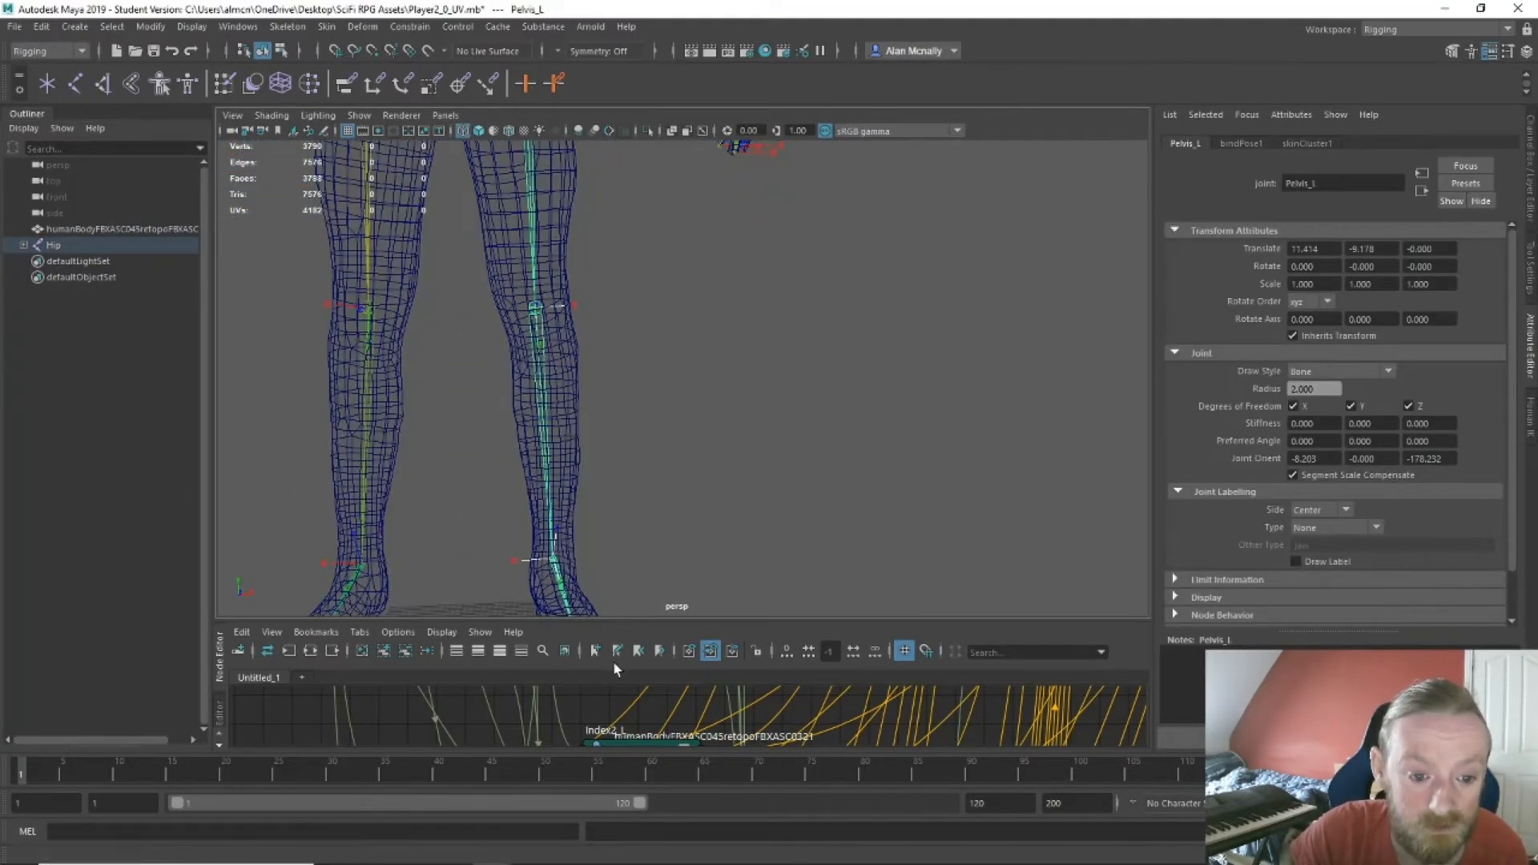
{"action": "mouse_move", "coordinate": [639, 536]}
{"action": "left_mouse_down", "text": "alt"}
{"action": "mouse_move", "coordinate": [563, 516]}
{"action": "mouse_move", "coordinate": [701, 532]}
{"action": "mouse_move", "coordinate": [662, 533]}
{"action": "left_mouse_up", "text": "alt"}
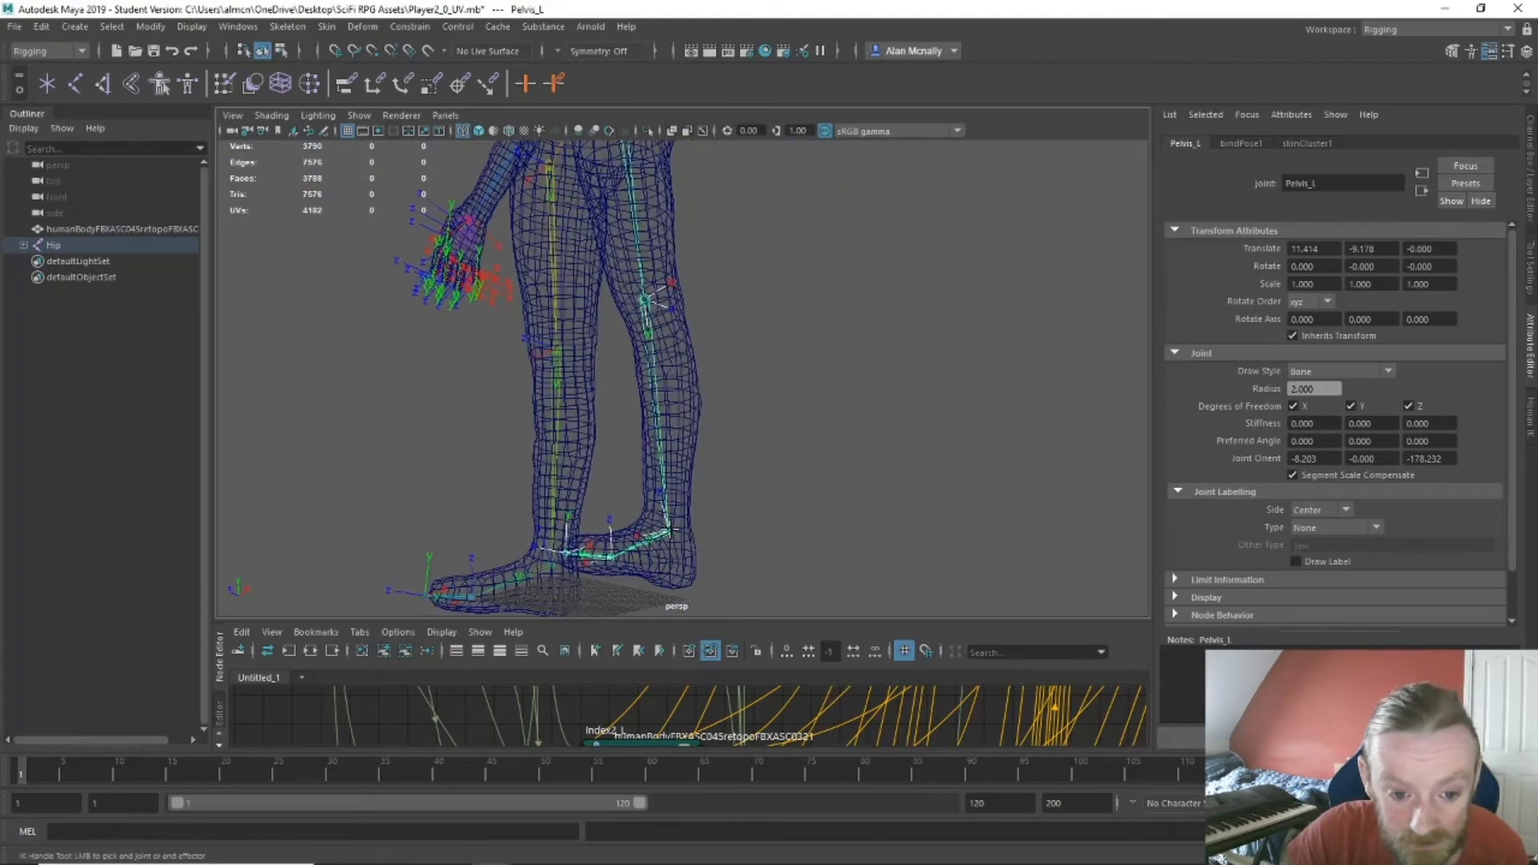
{"action": "left_click", "coordinate": [671, 530]}
{"action": "left_click_drag", "start_coordinate": [412, 387], "coordinate": [538, 501], "text": "alt"}
{"action": "left_click_drag", "start_coordinate": [745, 365], "coordinate": [723, 316]}
Undo the left-leg IK attempt, the skin bind and the Knee_L reorientation.
{"action": "key", "text": "ctrl+z"}
{"action": "key", "text": "ctrl+z"}
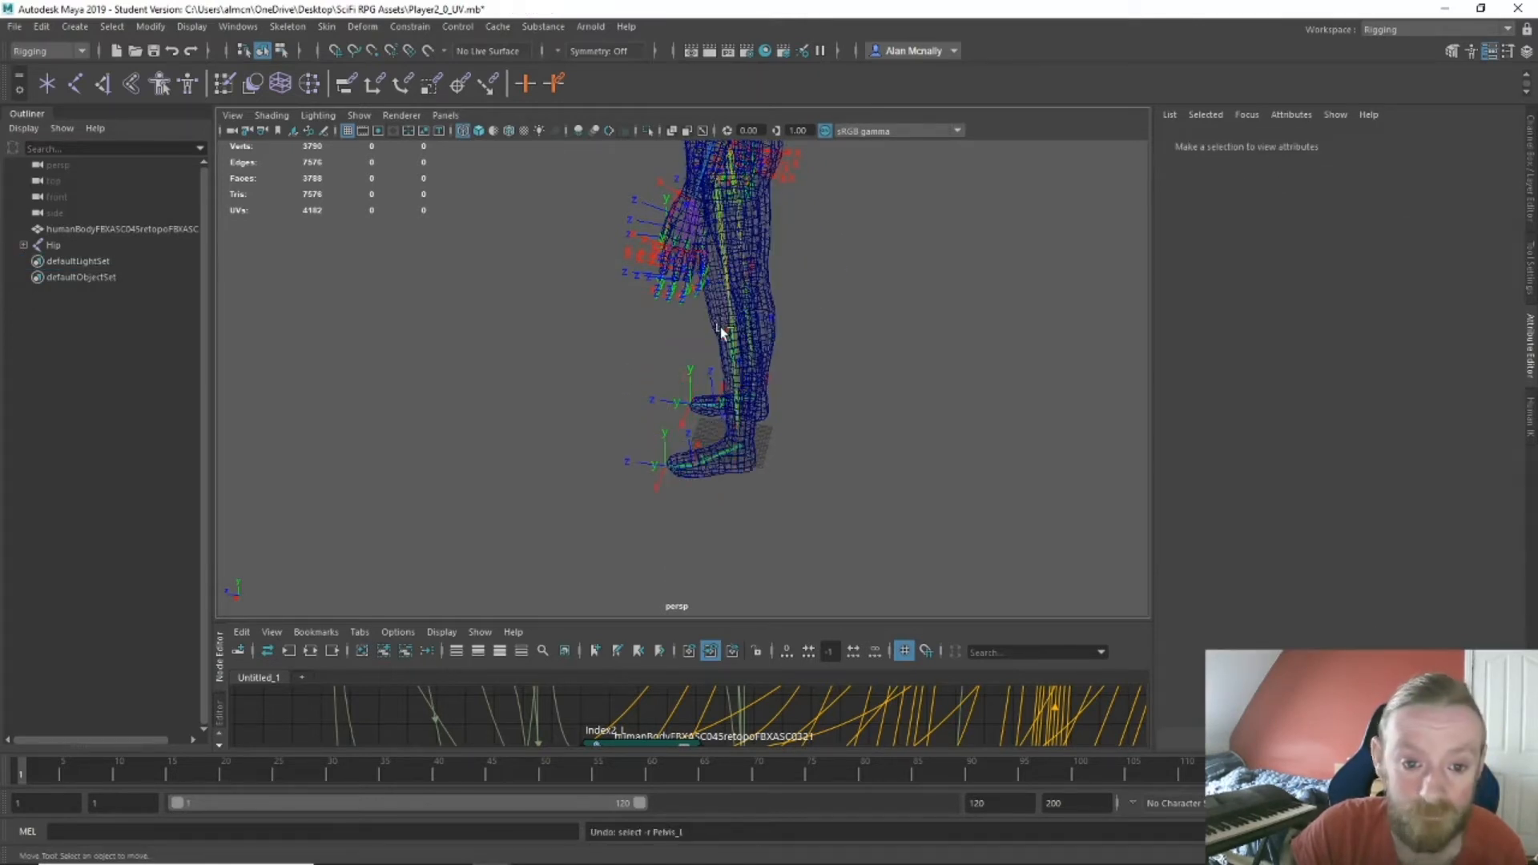
{"action": "key", "text": "ctrl+z"}
{"action": "key", "text": "ctrl+z"}
{"action": "key", "text": "ctrl+z"}
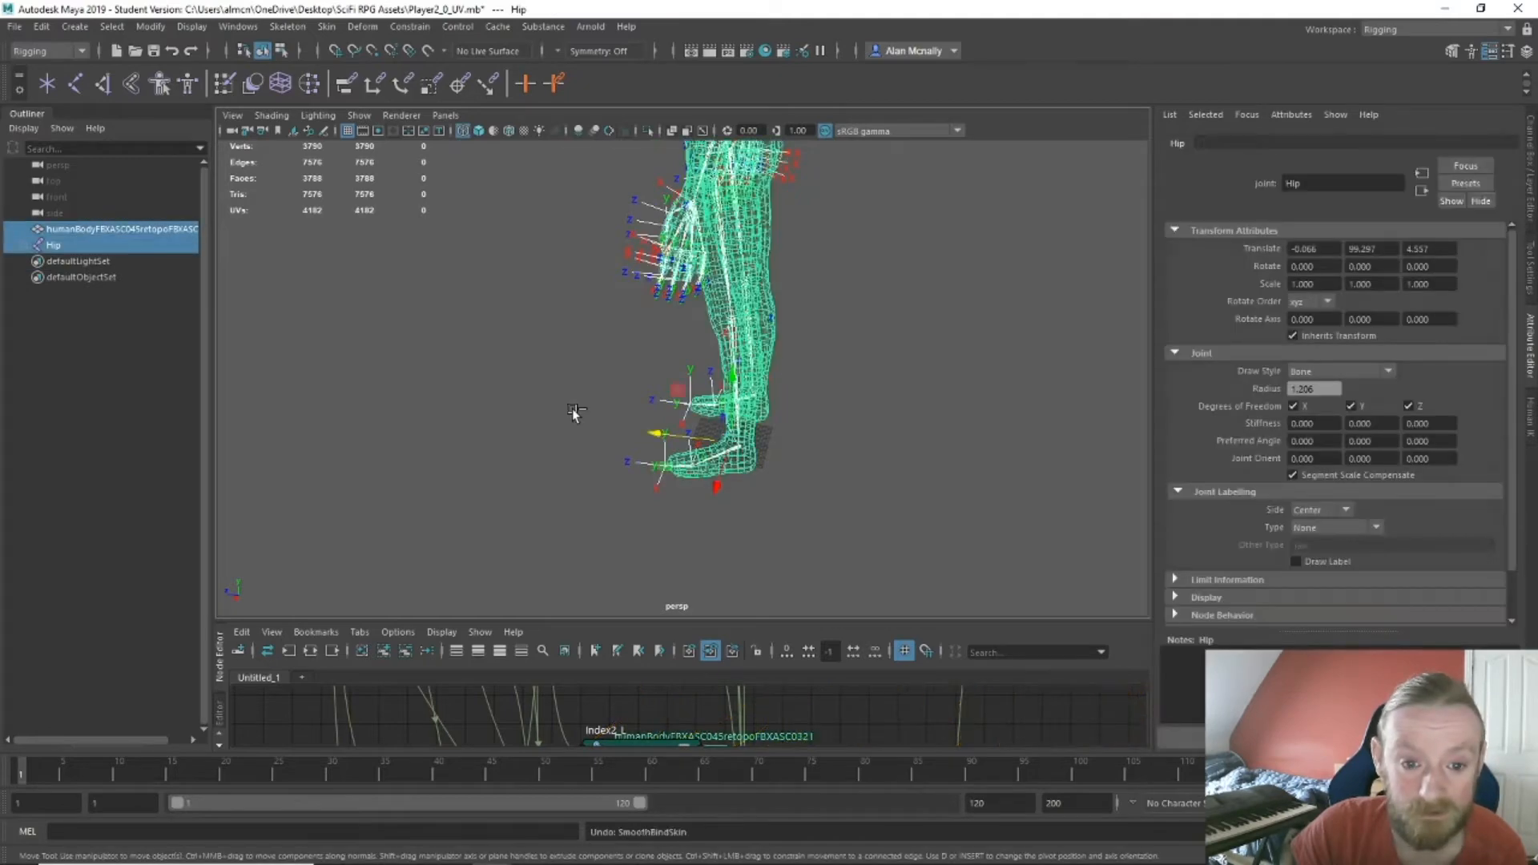
{"action": "key", "text": "ctrl+z"}
{"action": "key", "text": "ctrl+z"}
{"action": "key", "text": "ctrl+z"}
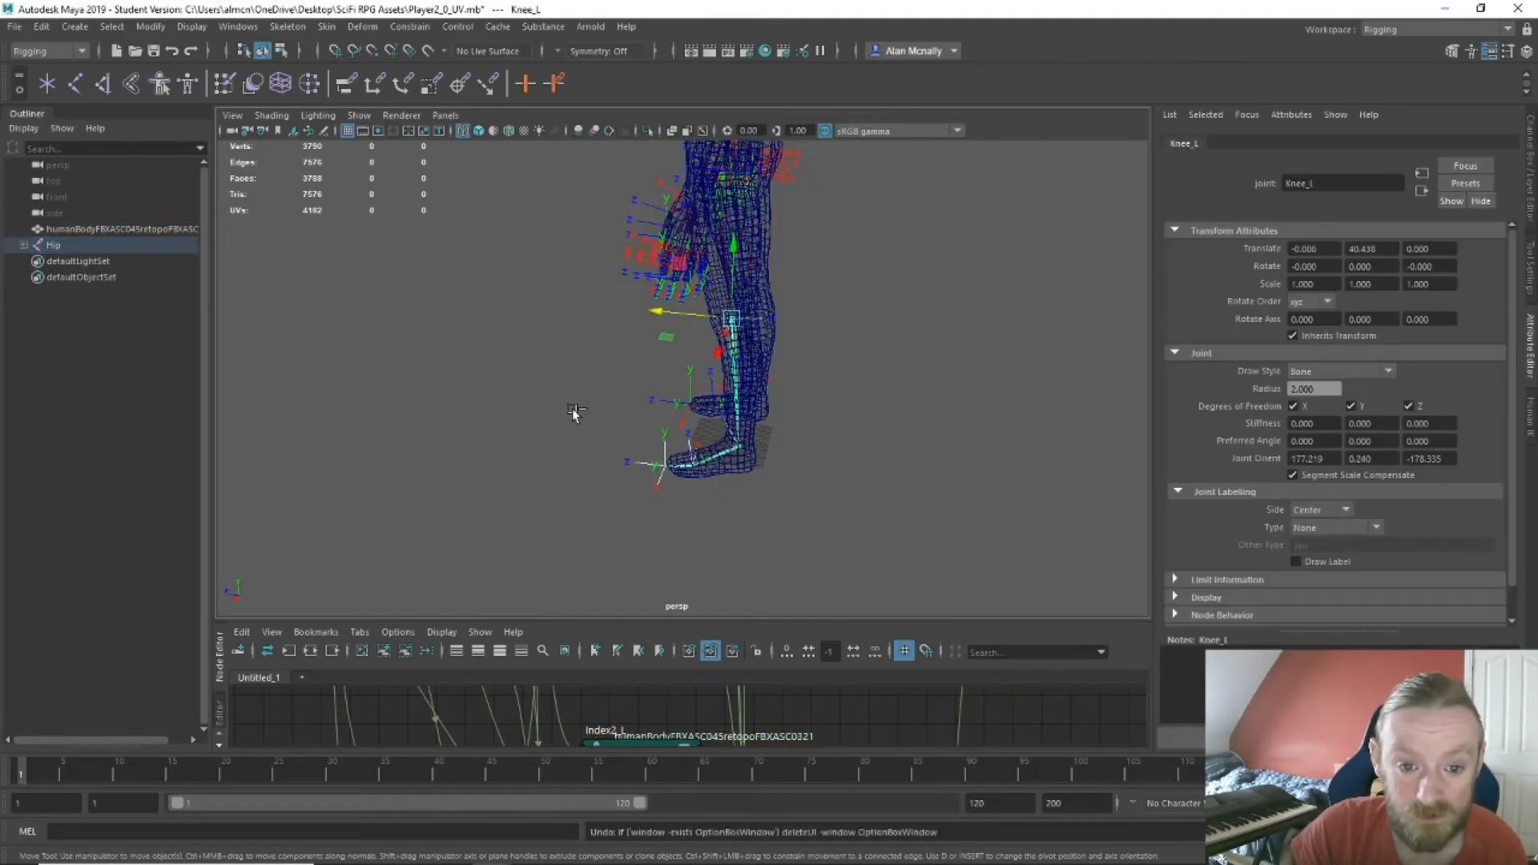
{"action": "key", "text": "ctrl+z"}
{"action": "key", "text": "ctrl+z"}
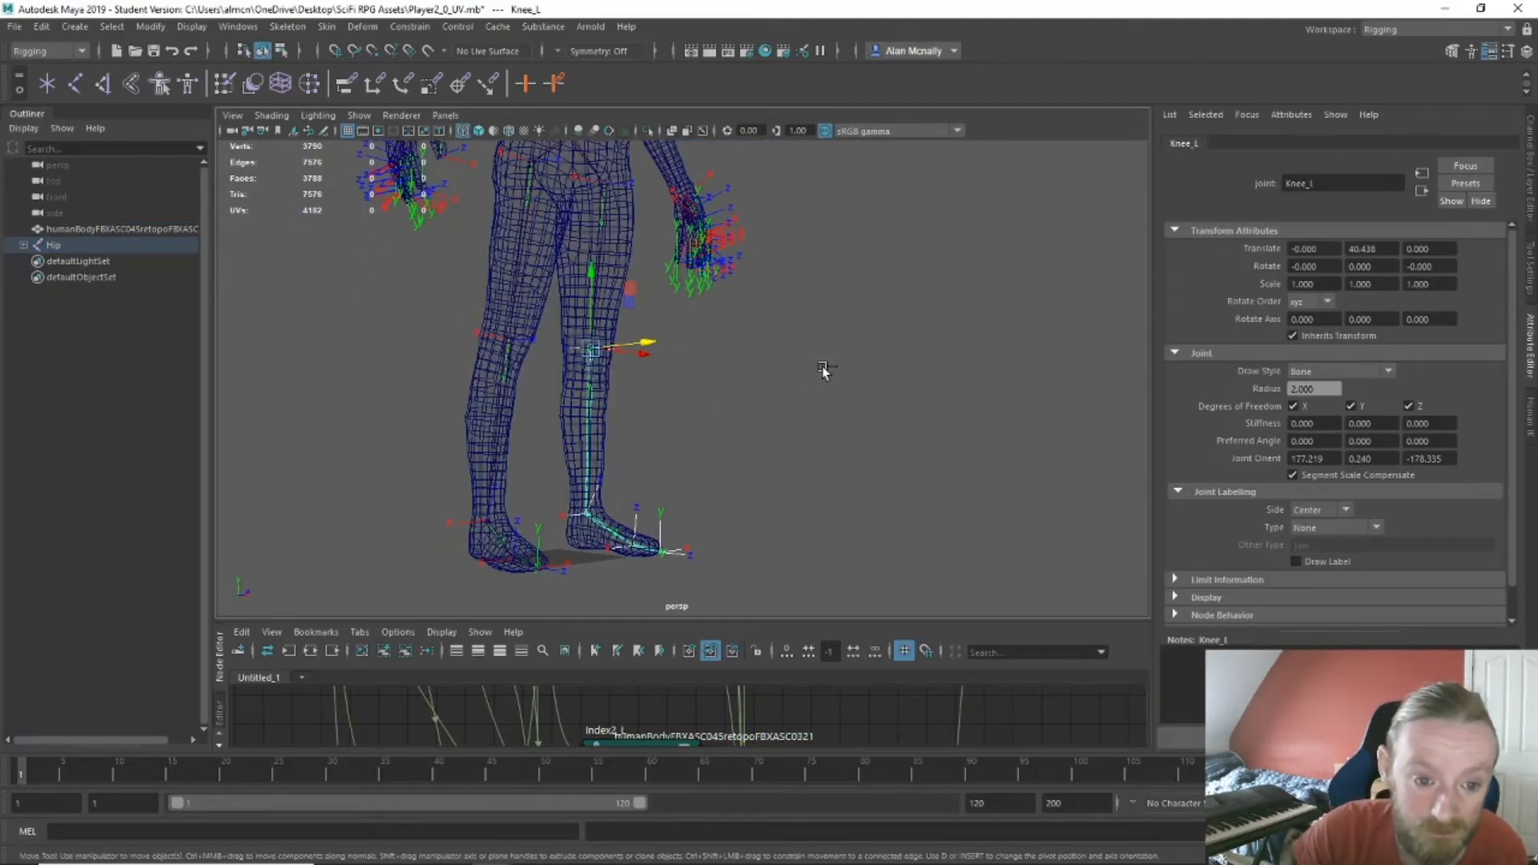
{"action": "left_click_drag", "start_coordinate": [785, 383], "coordinate": [611, 419], "text": "alt"}
{"action": "scroll", "coordinate": [641, 409], "scroll_direction": "down", "scroll_amount": 3}
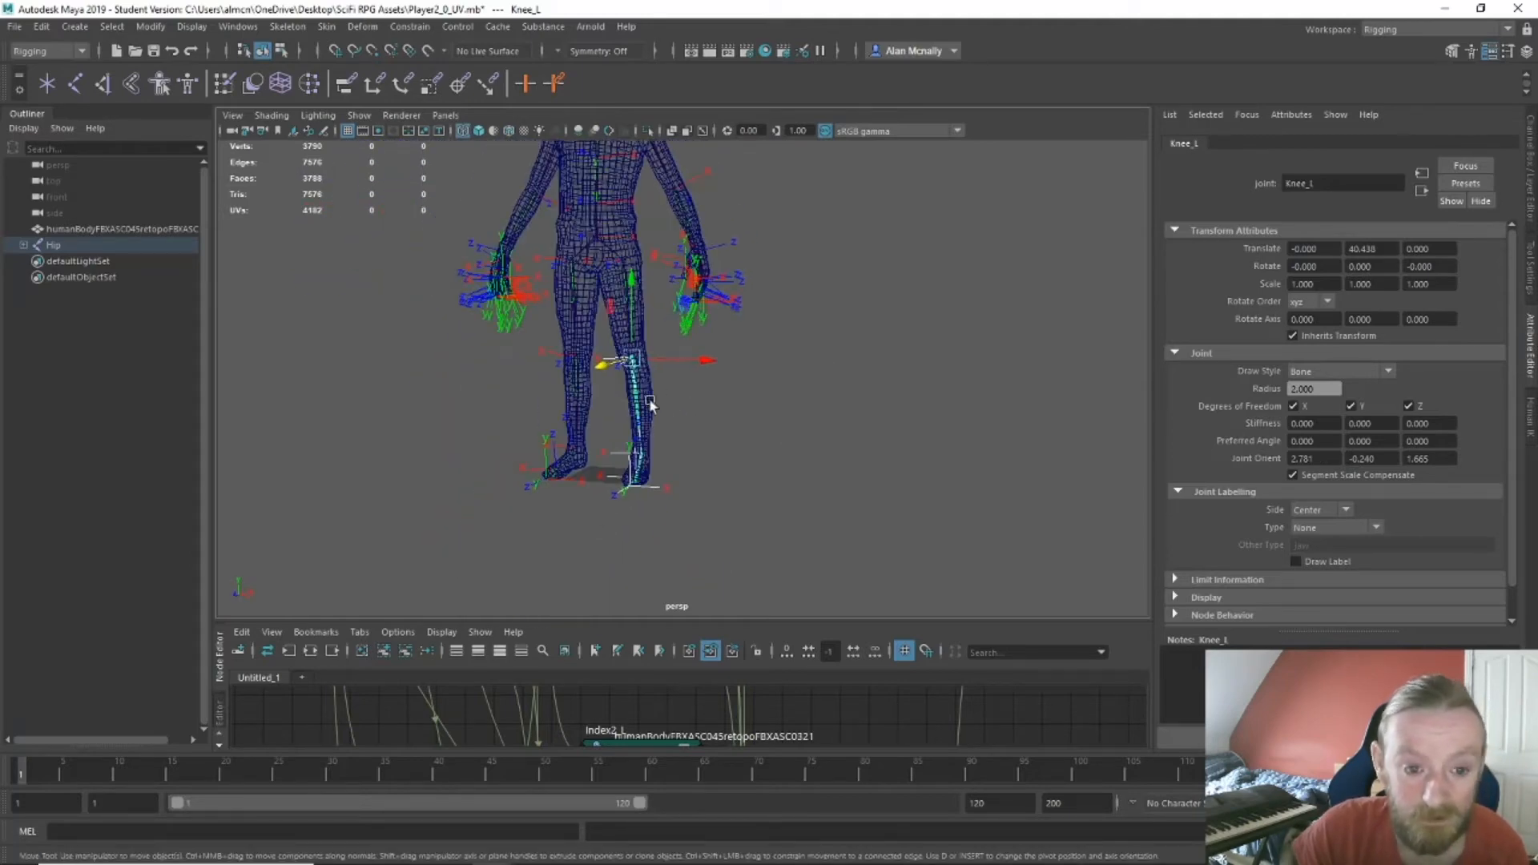
{"action": "middle_click_drag", "start_coordinate": [652, 404], "coordinate": [751, 477], "text": "alt"}
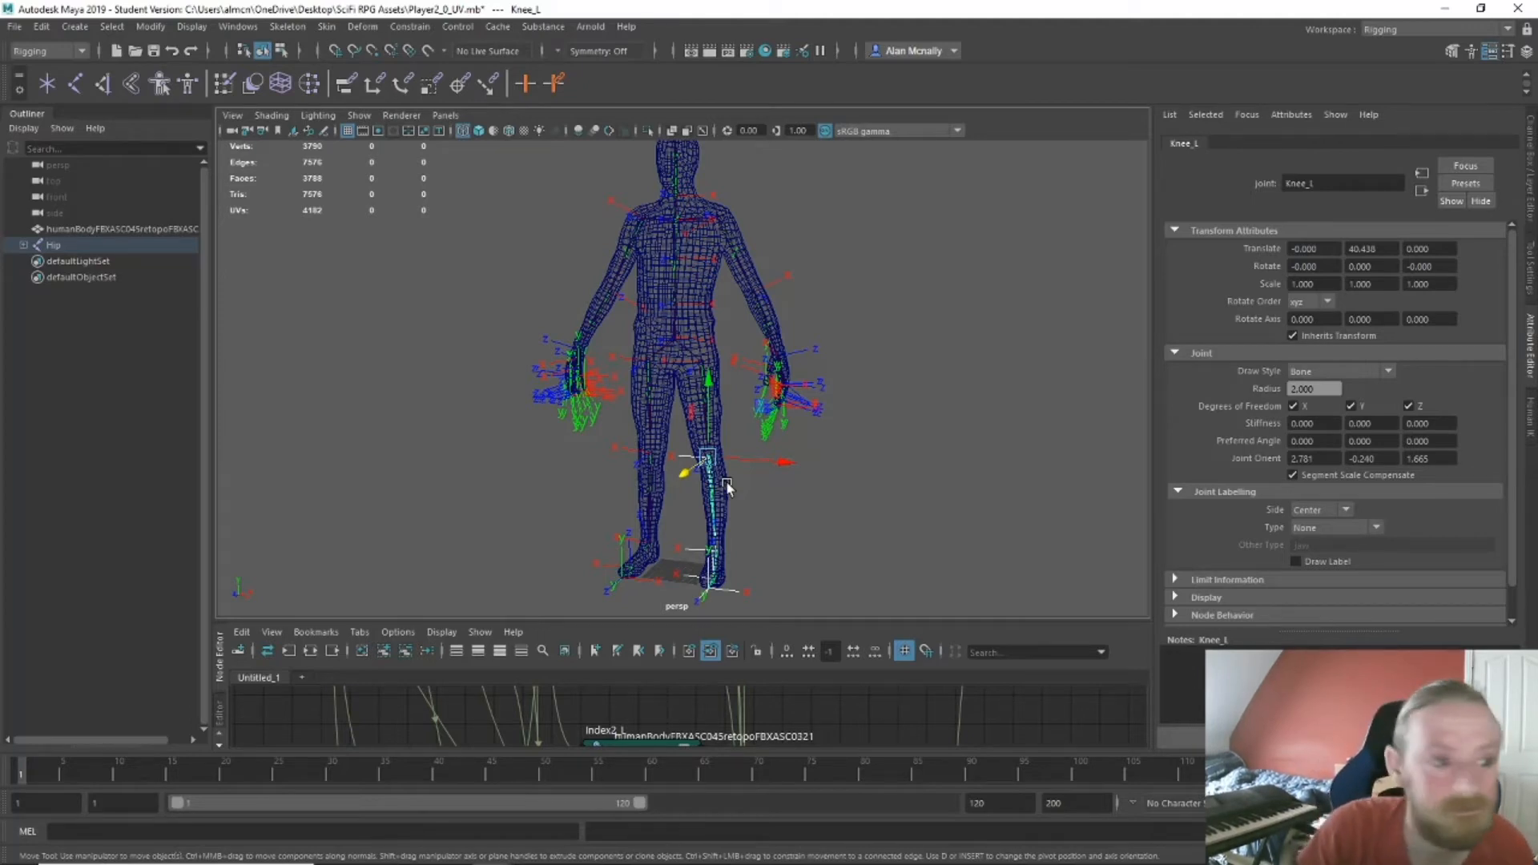
{"action": "scroll", "coordinate": [731, 503], "scroll_direction": "up", "scroll_amount": 3}
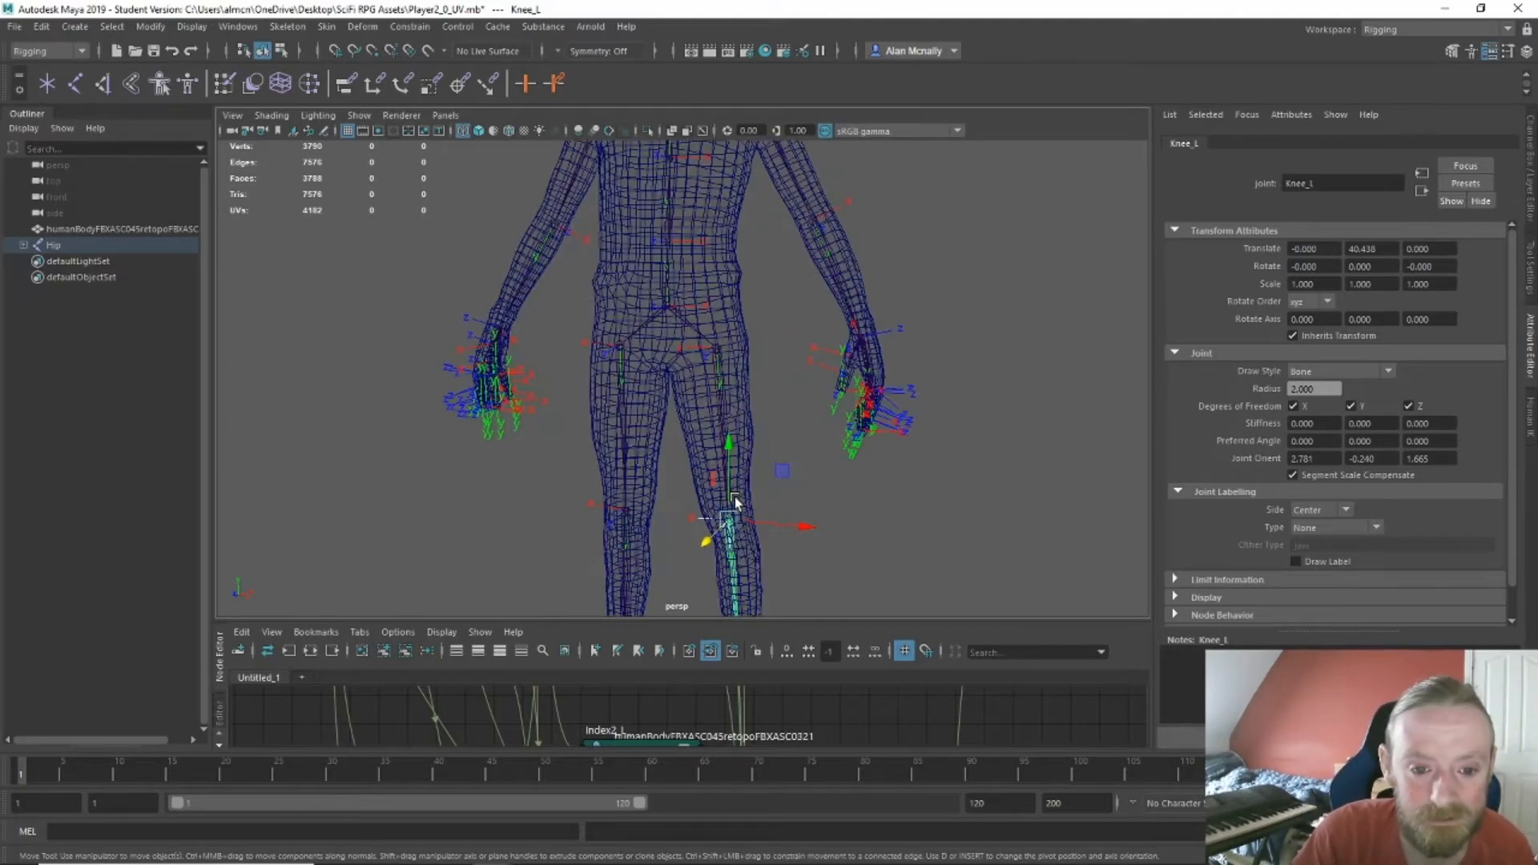
{"action": "scroll", "coordinate": [759, 521], "scroll_direction": "down", "scroll_amount": 4}
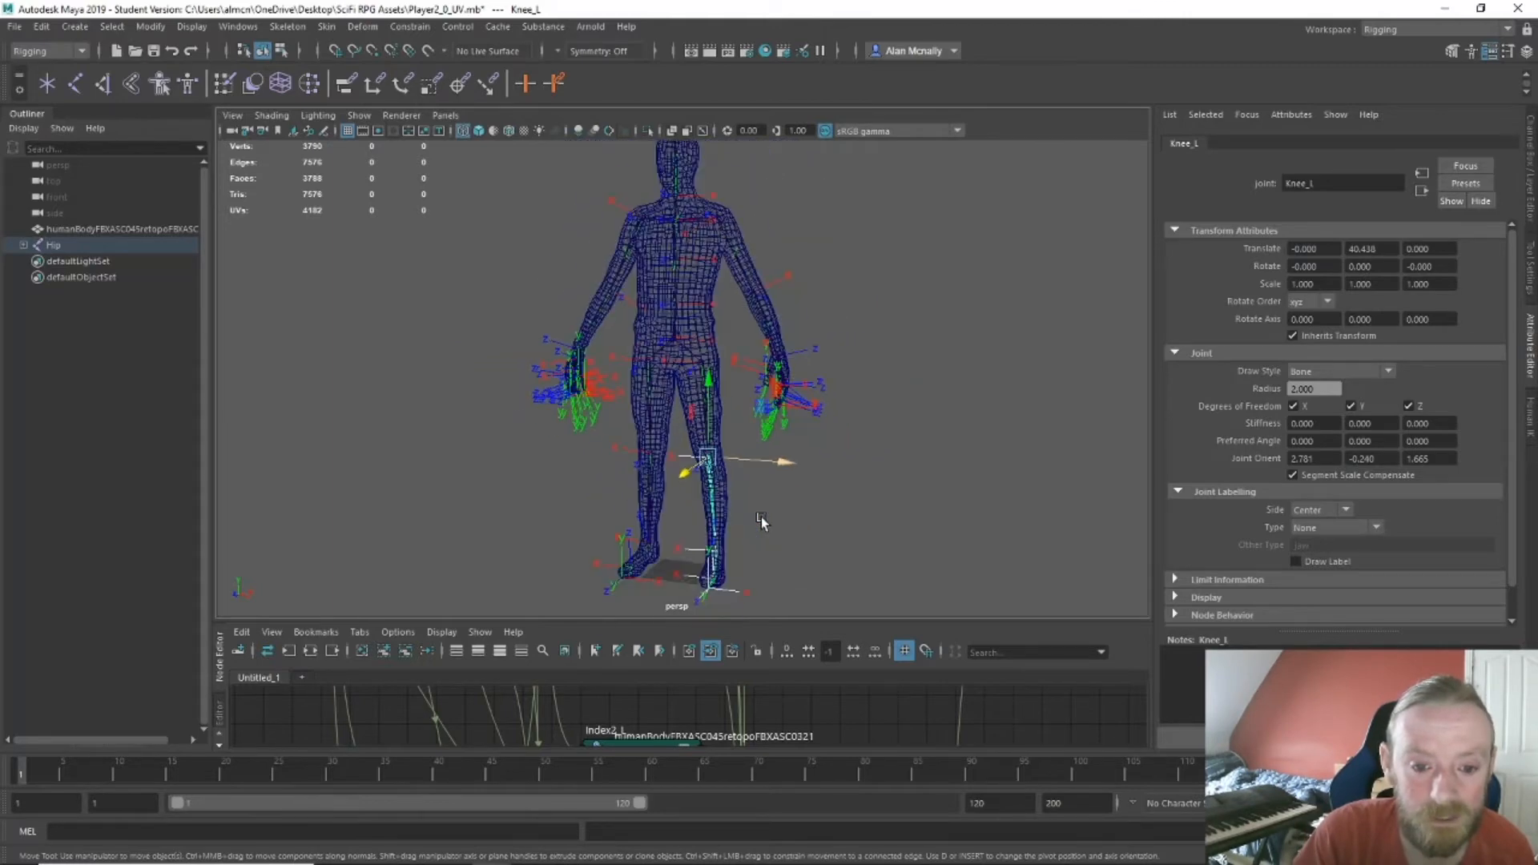
{"action": "left_click", "coordinate": [426, 32]}
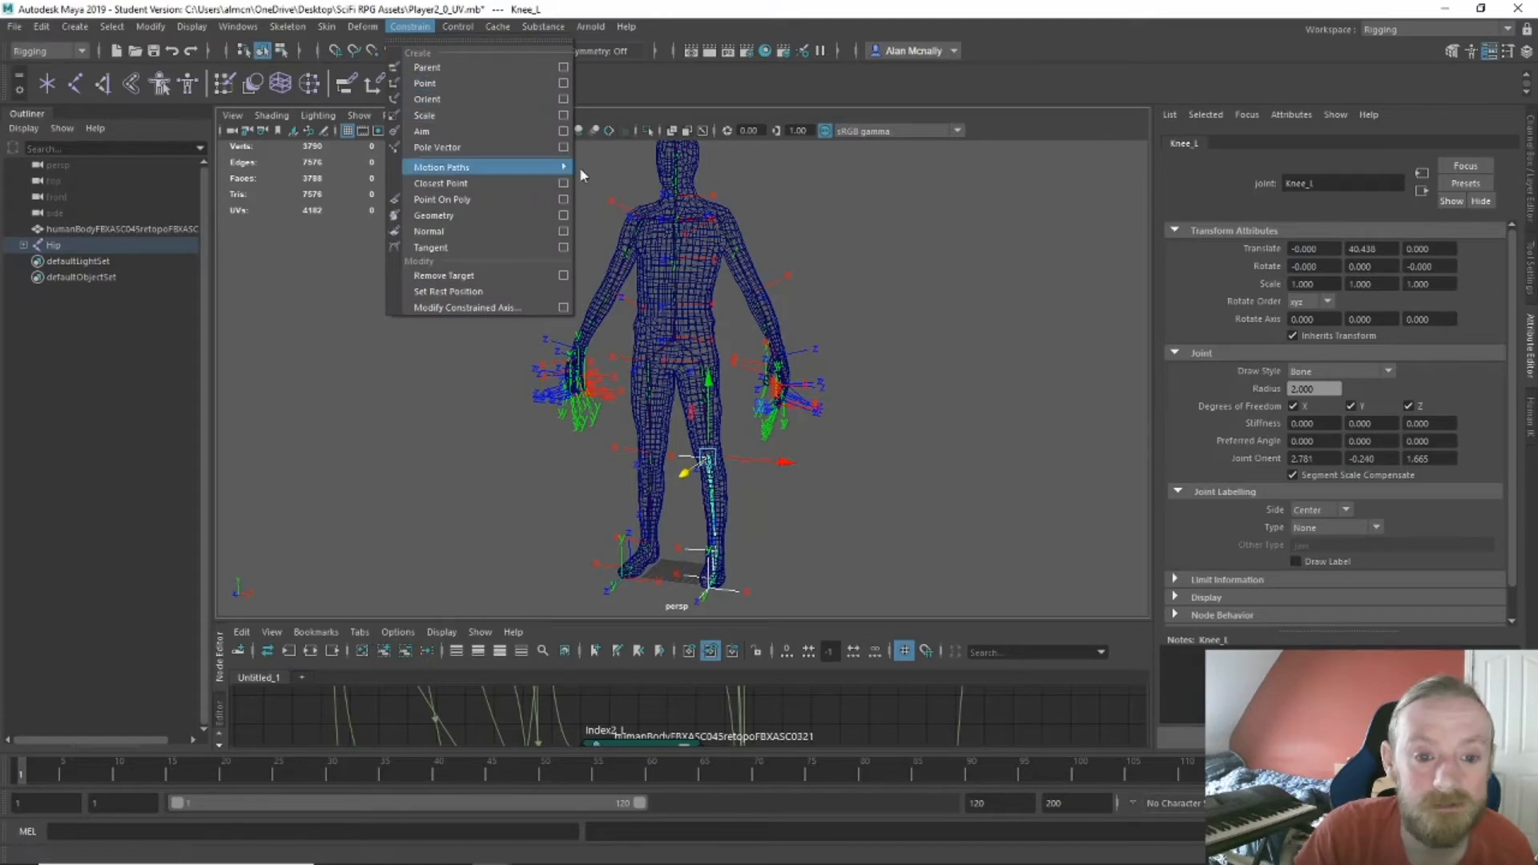
Test-rotate the left knee joint Knee_L by about 119 degrees around negative X, undo the rotation and clear the selection.
{"action": "left_click_drag", "start_coordinate": [841, 510], "coordinate": [748, 506], "text": "alt"}
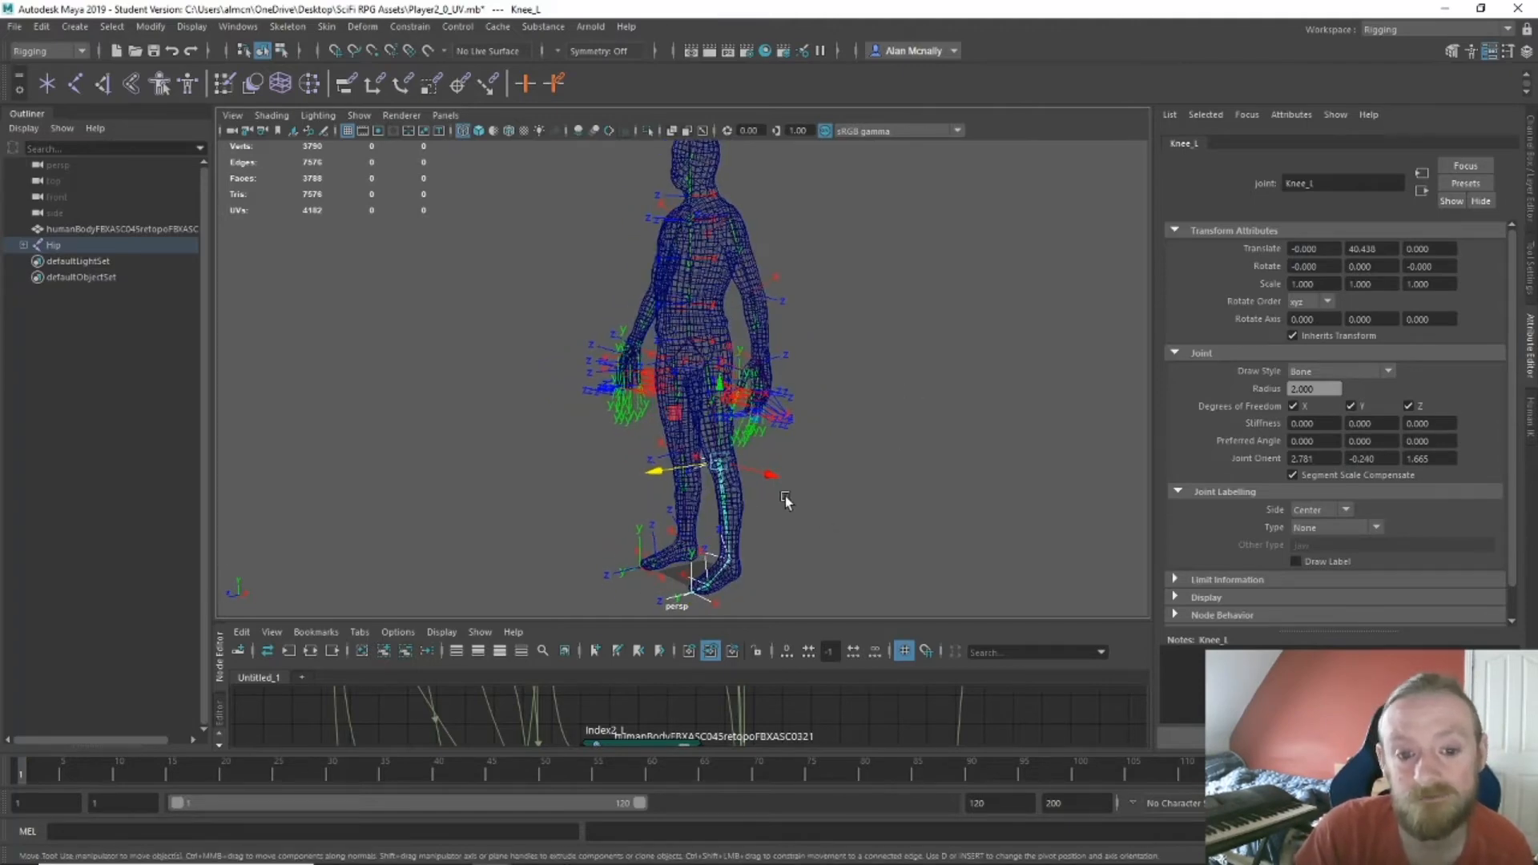
{"action": "key", "text": "e"}
{"action": "left_click_drag", "start_coordinate": [729, 470], "coordinate": [815, 513]}
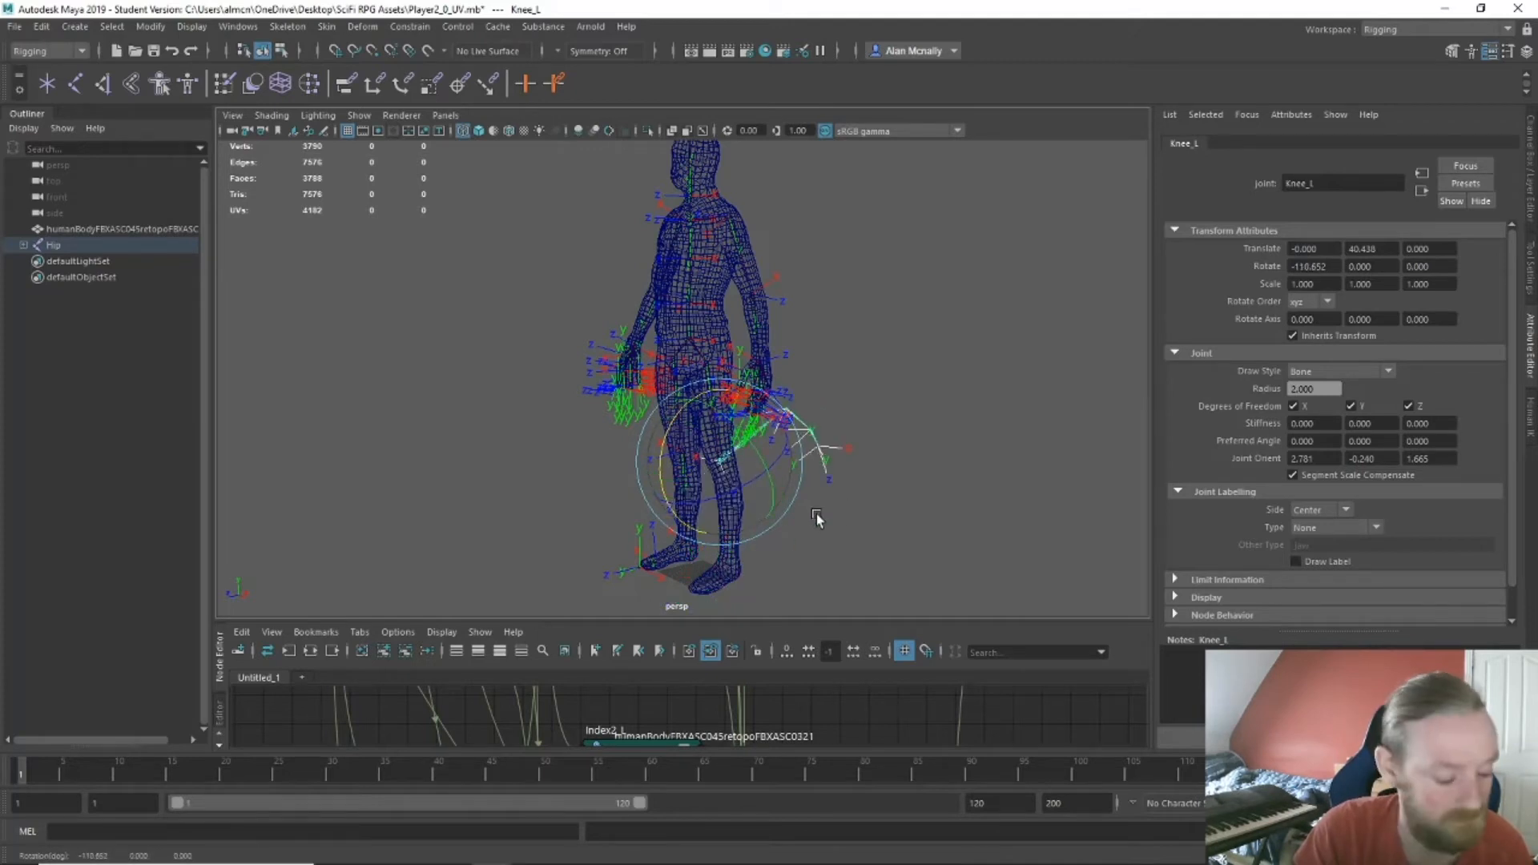
{"action": "key", "text": "ctrl+z"}
{"action": "left_click", "coordinate": [859, 511]}
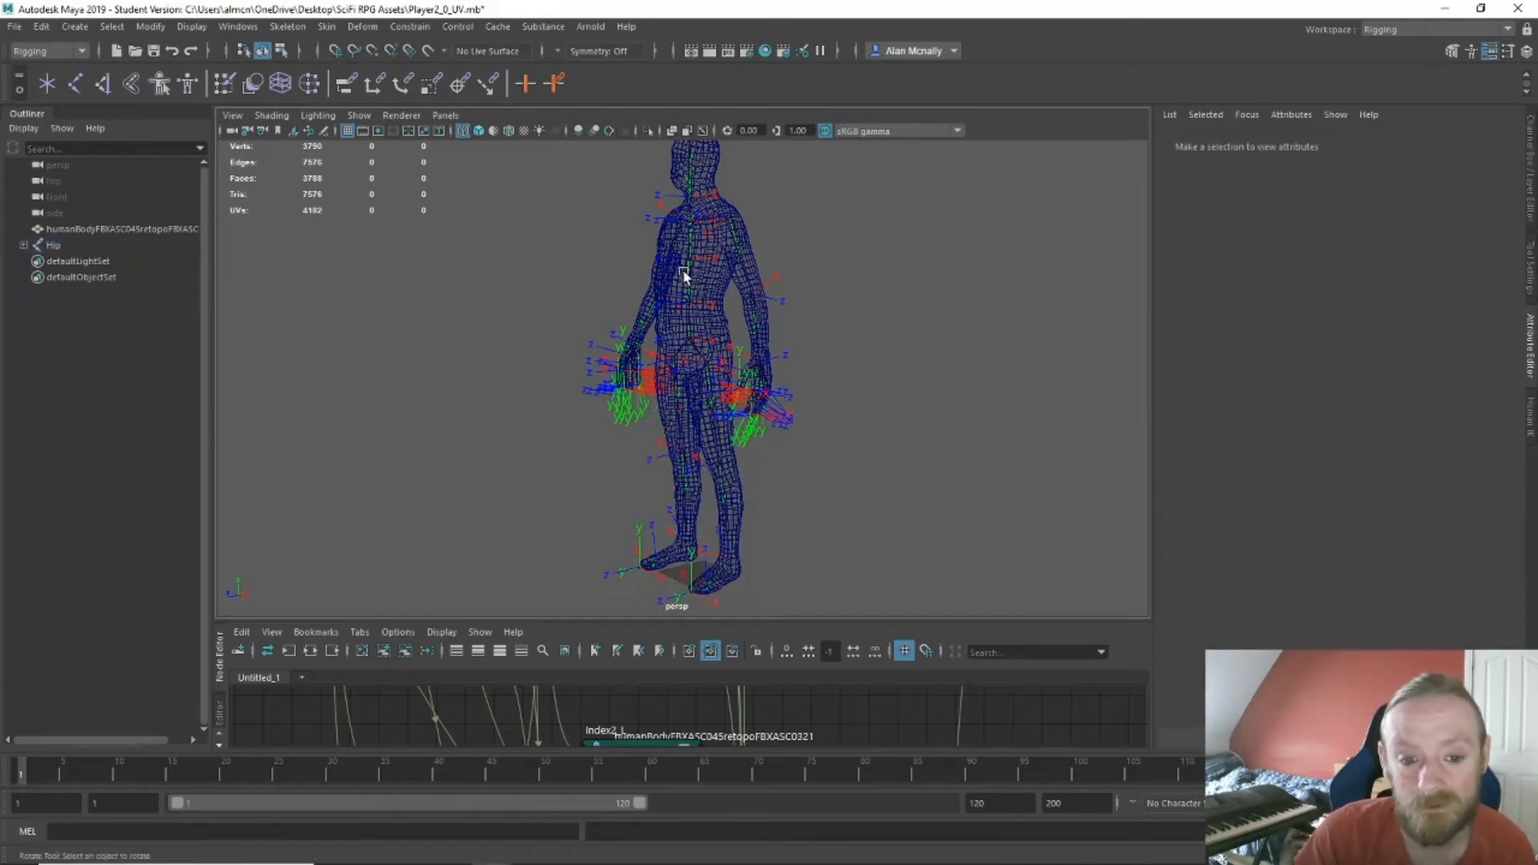
{"action": "left_click_drag", "start_coordinate": [805, 421], "coordinate": [930, 470], "text": "alt"}
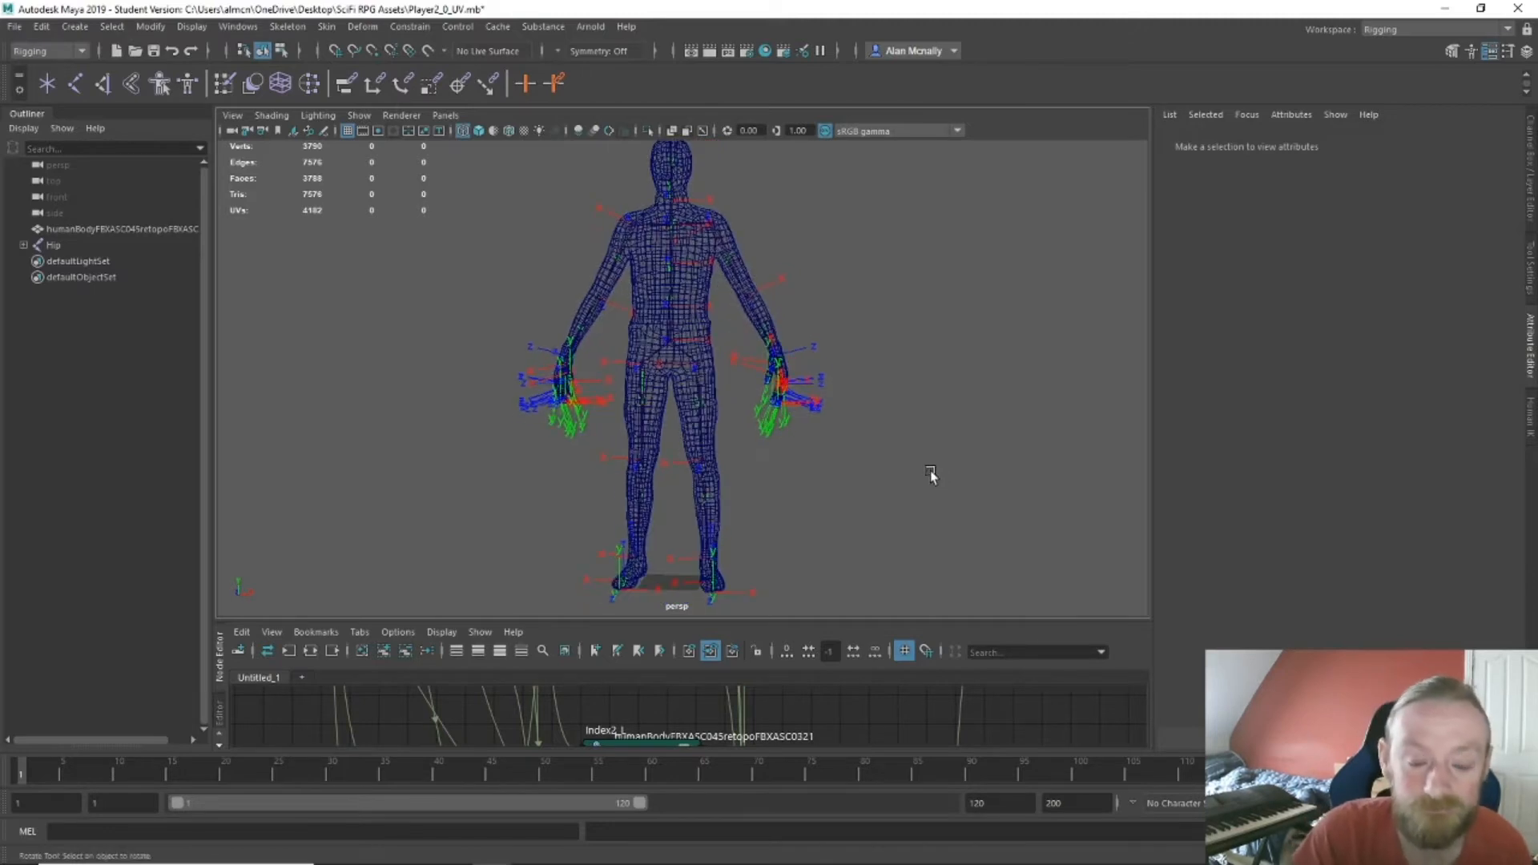
Select the Hip joint together with the humanBody mesh and bind the mesh to the skeleton with Bind Skin.
{"action": "left_click", "coordinate": [52, 247]}
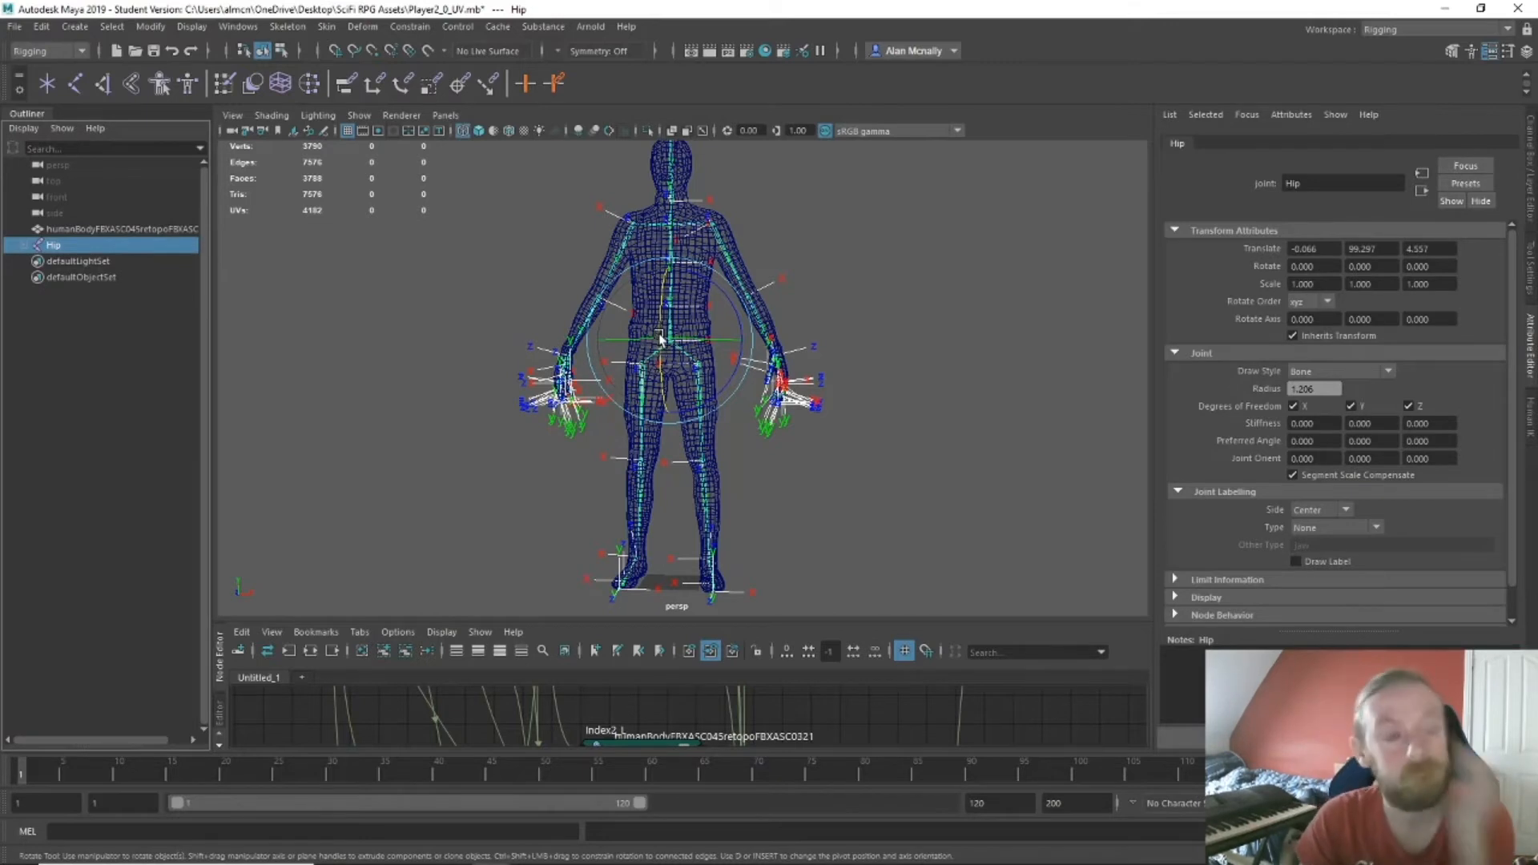
{"action": "left_click", "coordinate": [99, 229], "text": "ctrl"}
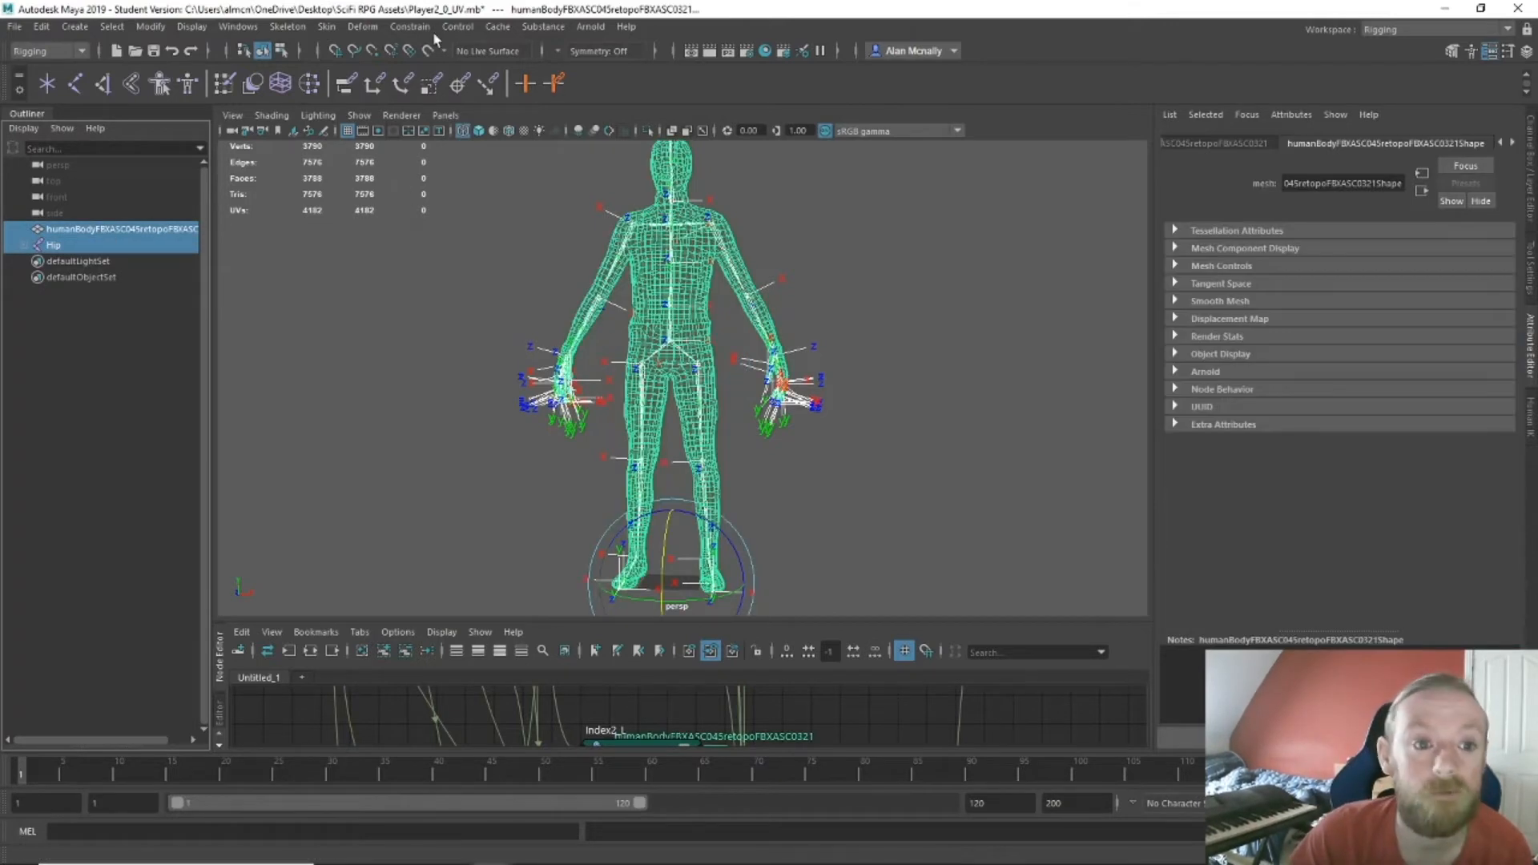
{"action": "left_click", "coordinate": [327, 26]}
{"action": "left_click", "coordinate": [360, 67]}
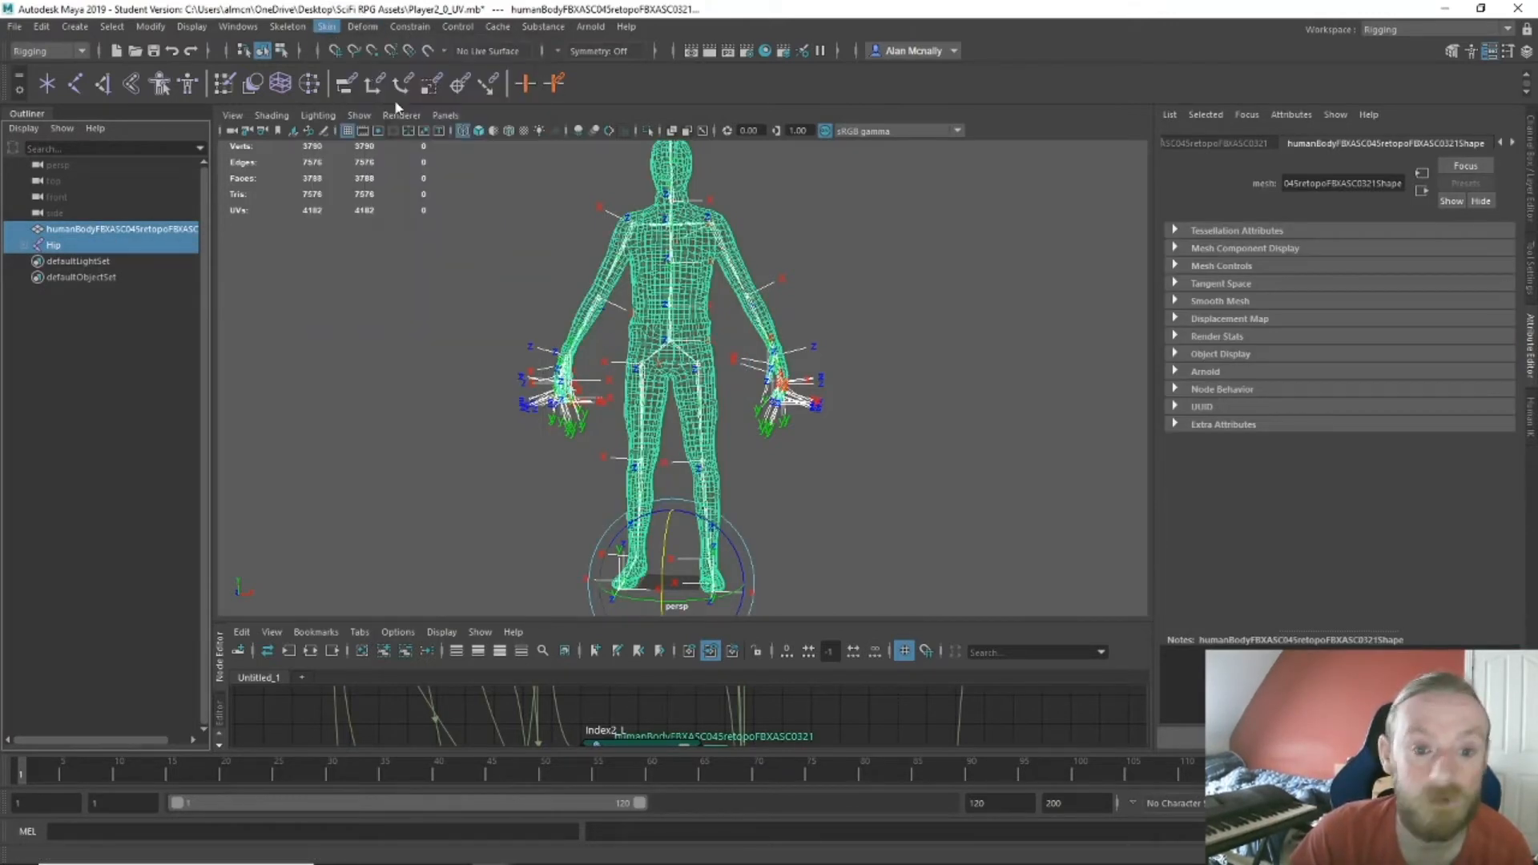
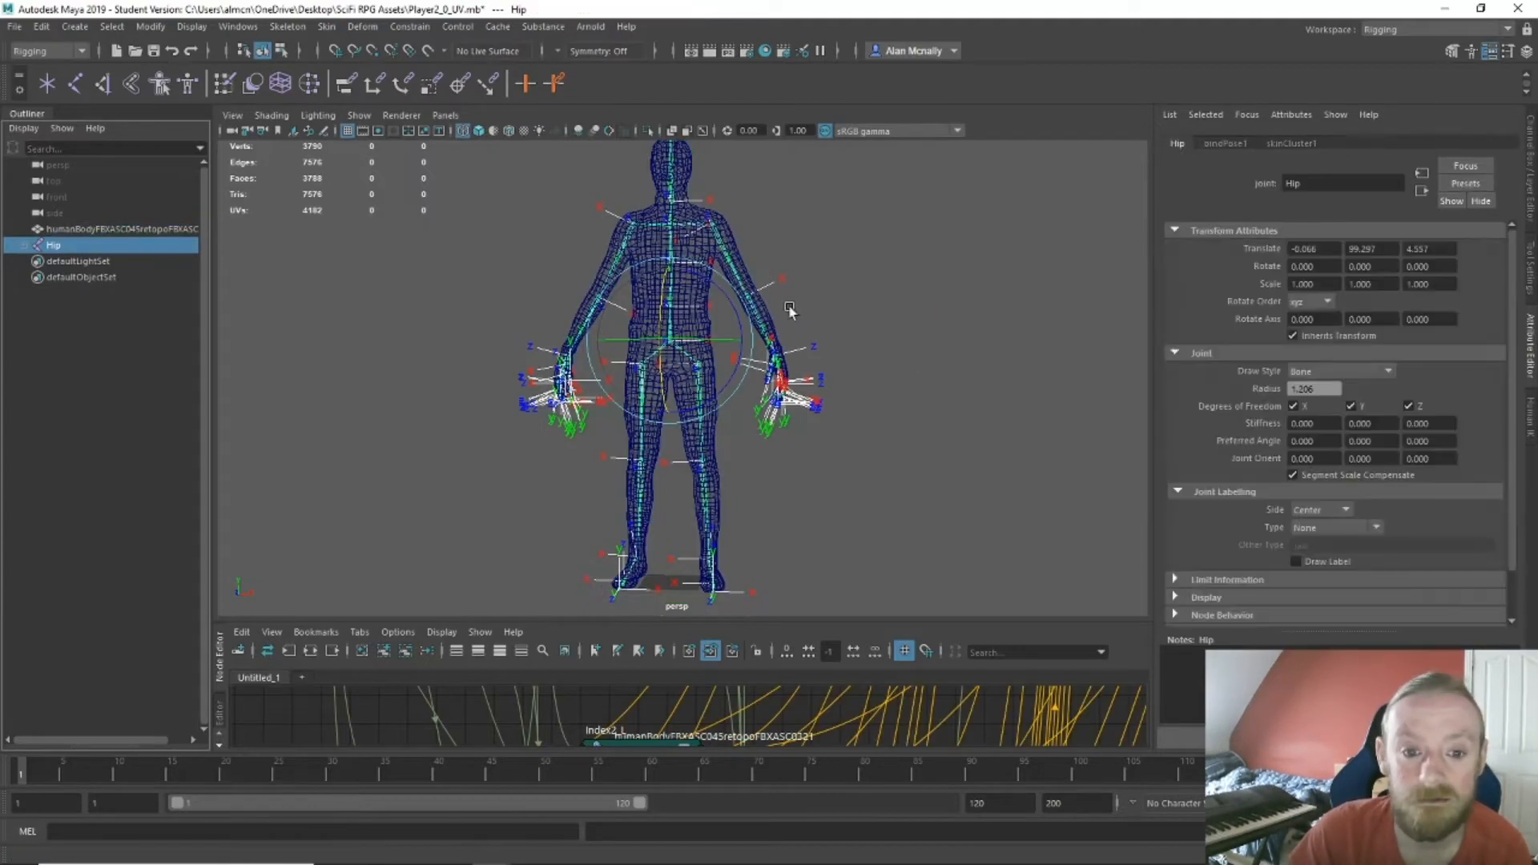
{"action": "left_click_drag", "start_coordinate": [864, 342], "coordinate": [756, 401], "text": "alt"}
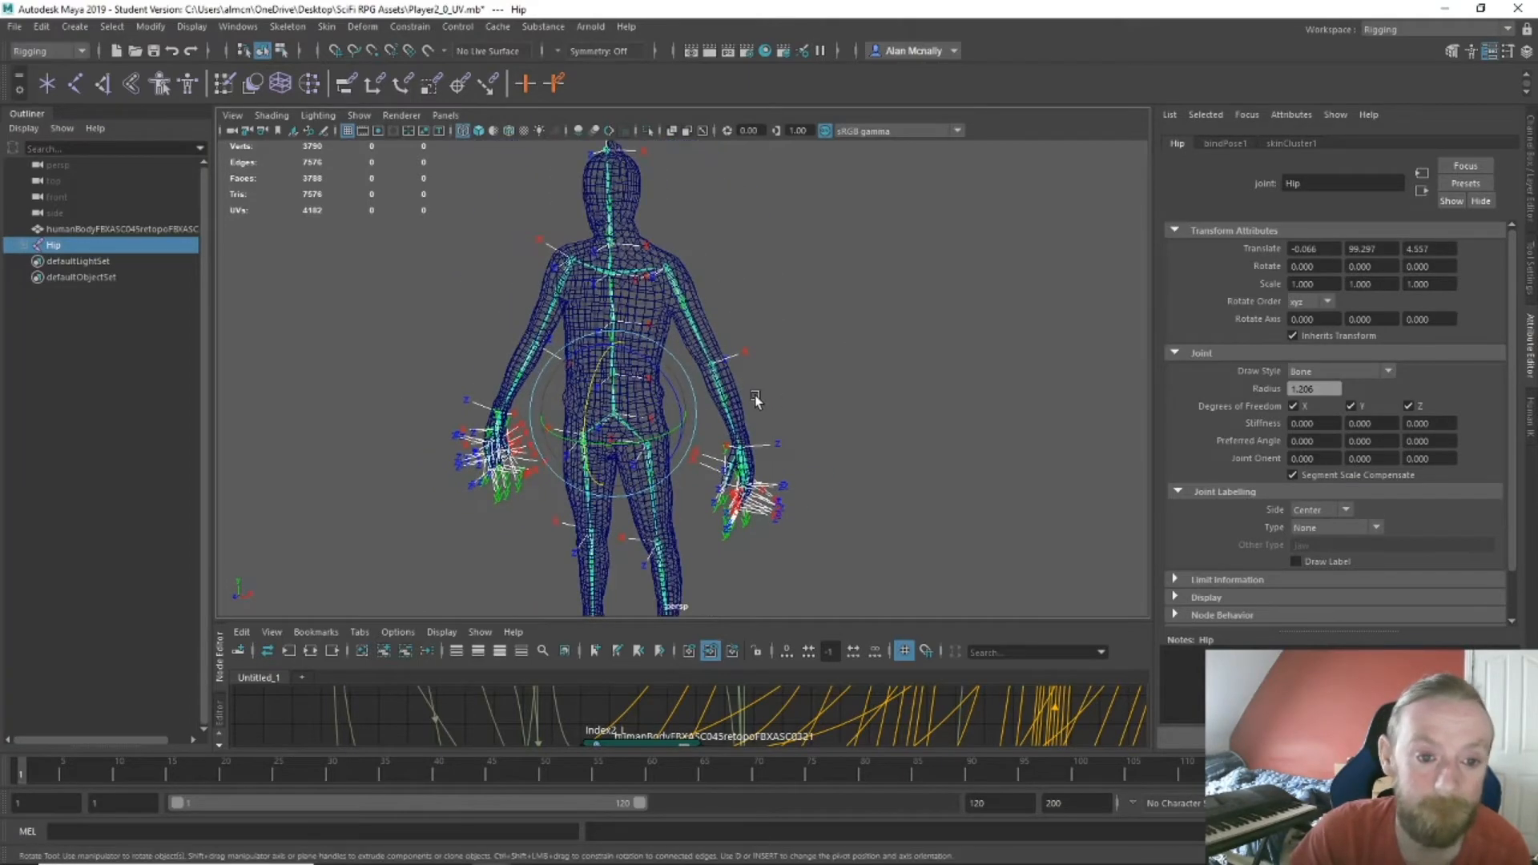
Open the Paint Skin Weights tool settings for the humanBody mesh and display it shaded to show the Hip influence's weights.
{"action": "left_click", "coordinate": [80, 229]}
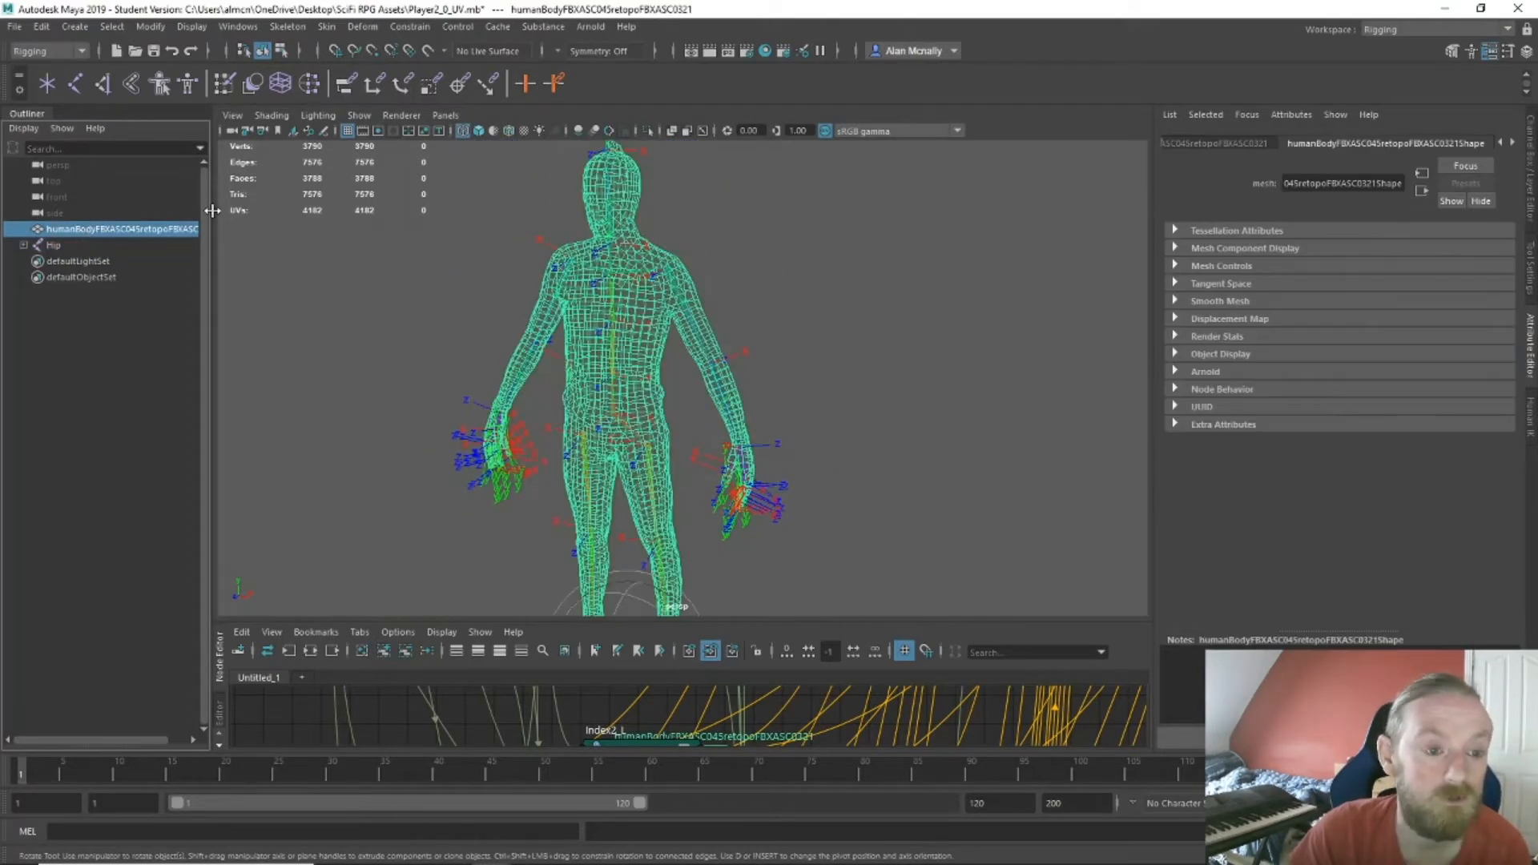
{"action": "left_click", "coordinate": [326, 26]}
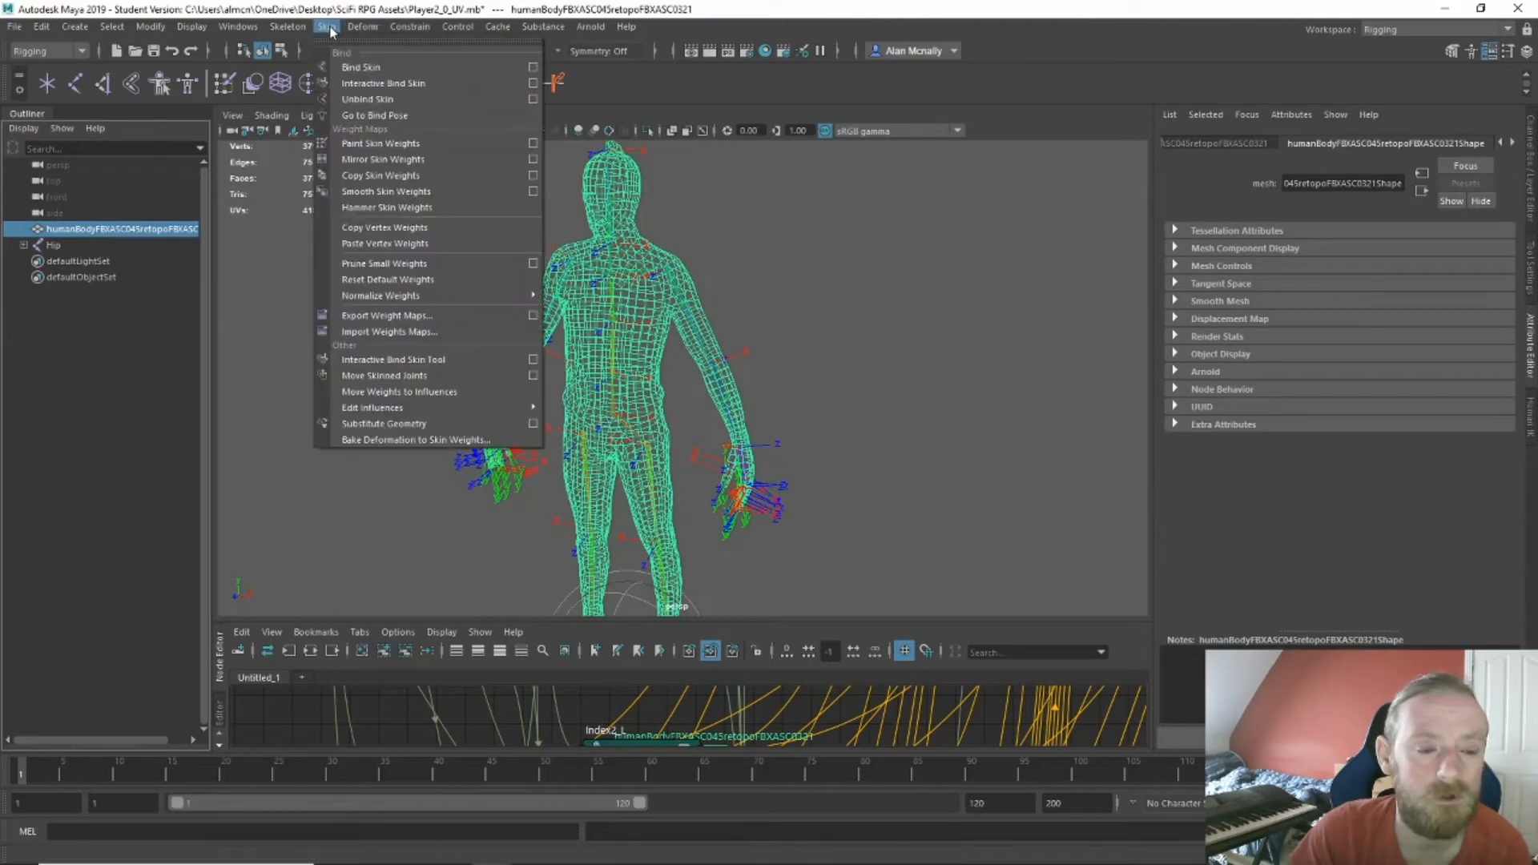
{"action": "left_click", "coordinate": [535, 145]}
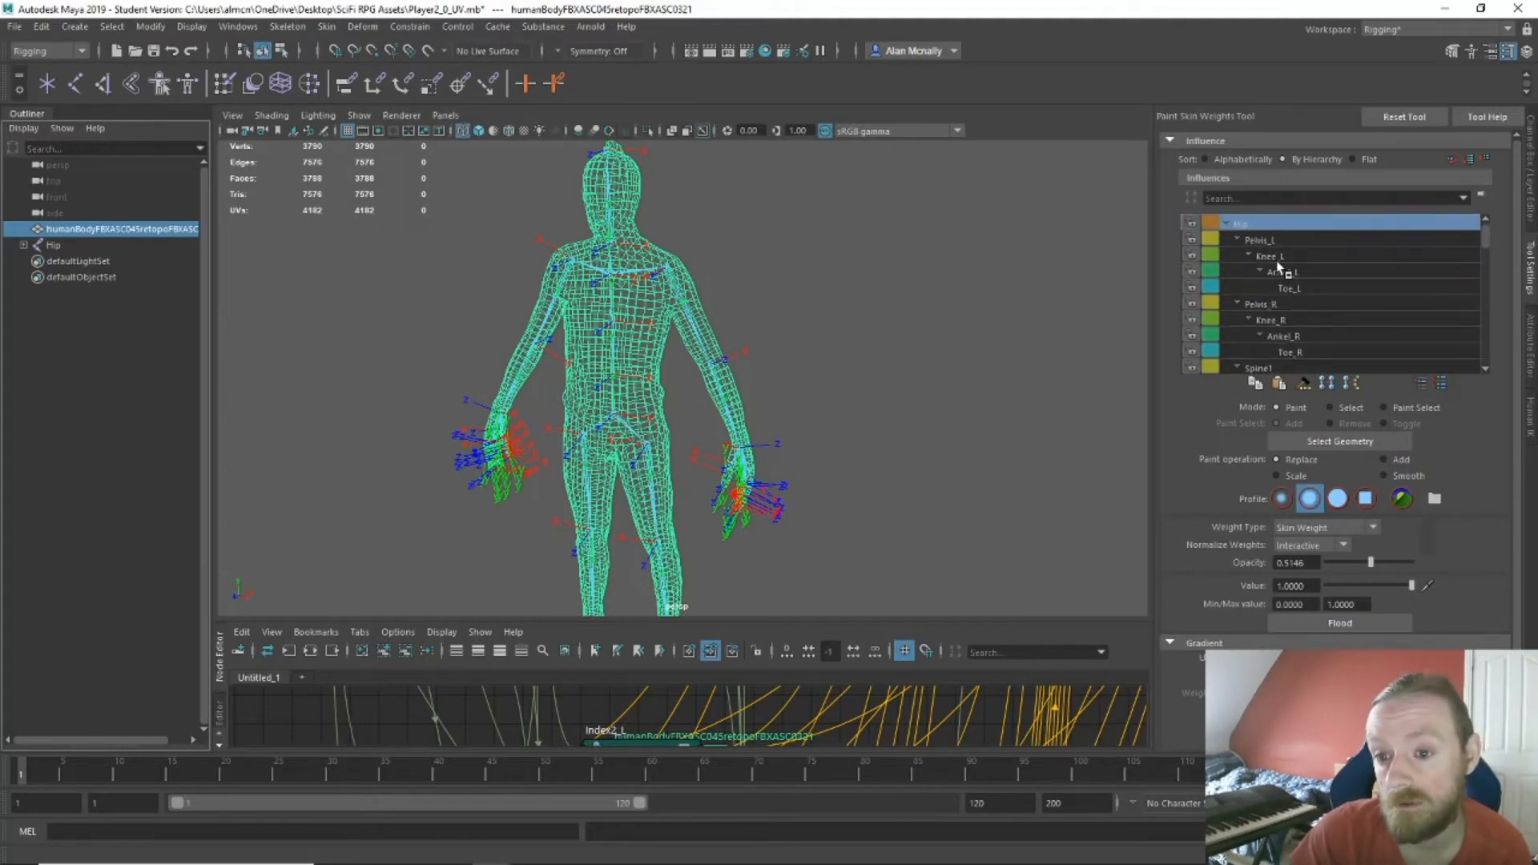
{"action": "left_click_drag", "start_coordinate": [1021, 341], "coordinate": [1026, 377], "text": "alt"}
{"action": "key", "text": "5"}
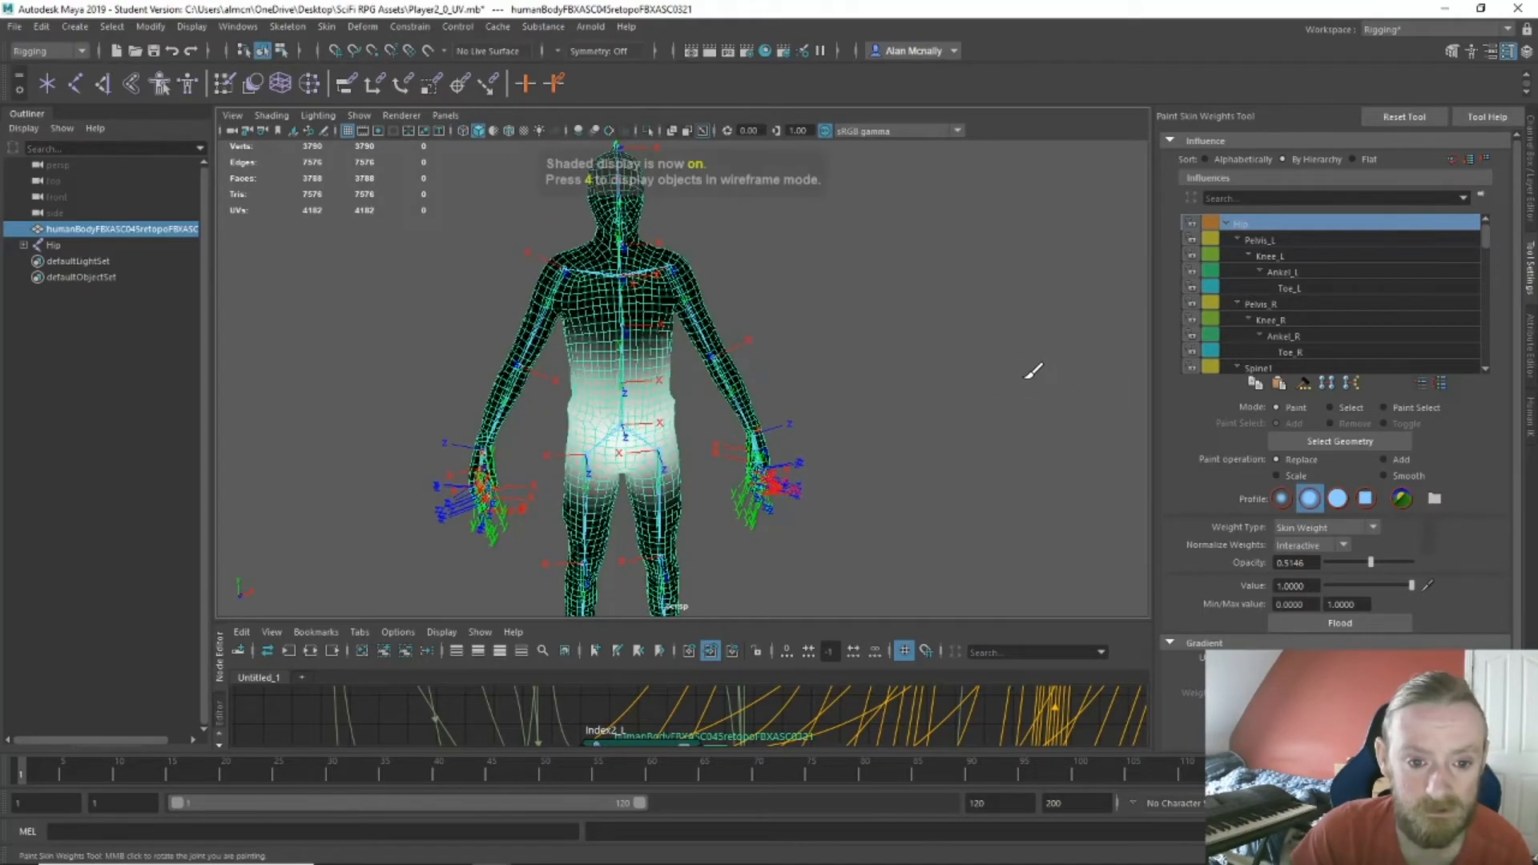
{"action": "left_click_drag", "start_coordinate": [892, 427], "coordinate": [837, 395], "text": "alt"}
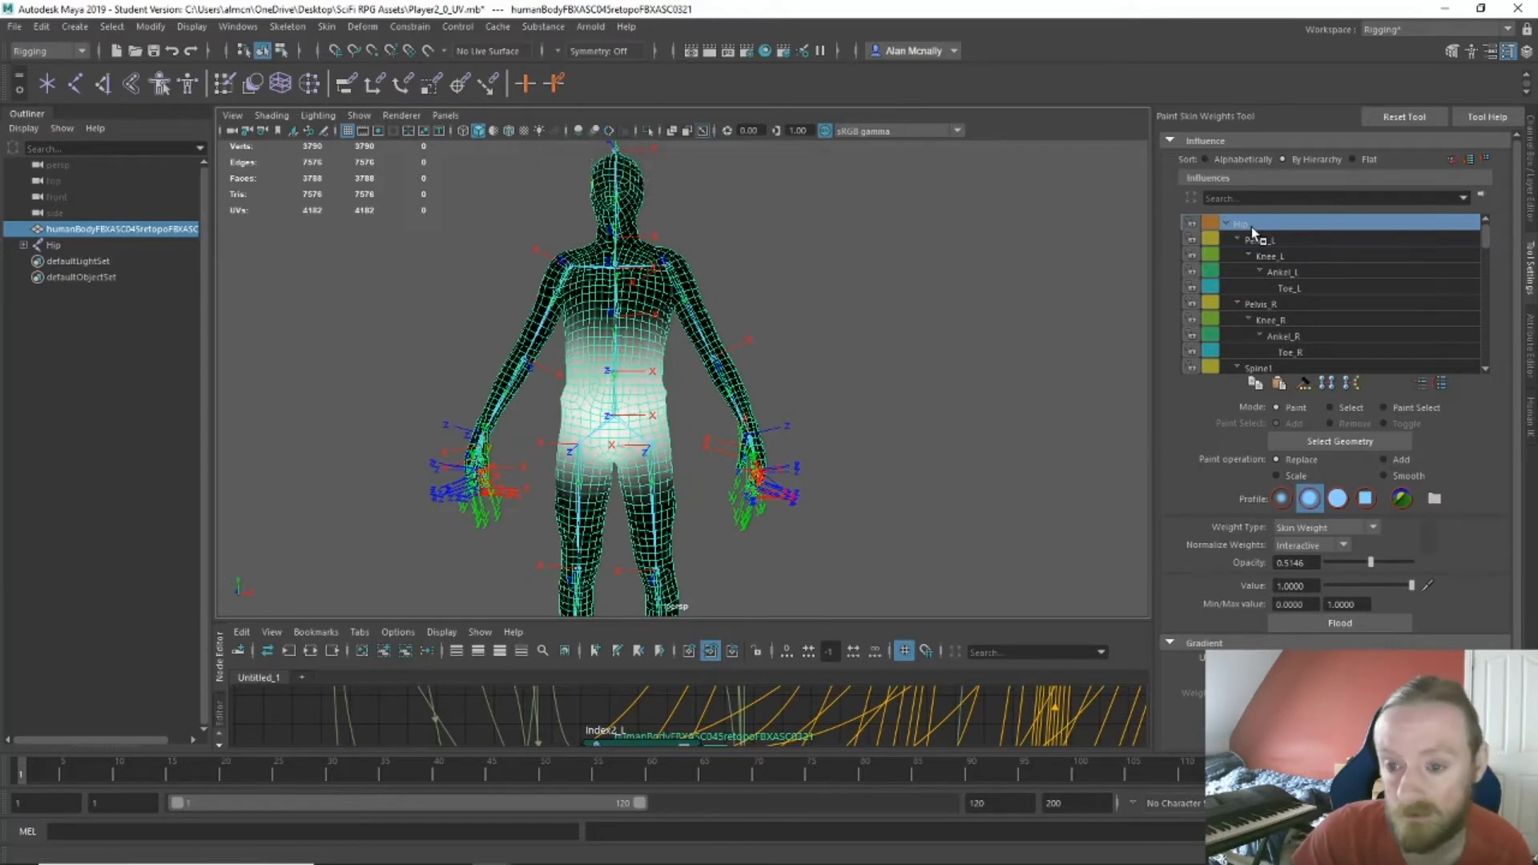
Examine the Hip influence's weights on the torso and the Pelvis_L influence's weights on the left thigh.
{"action": "mouse_move", "coordinate": [617, 435]}
{"action": "left_mouse_down", "text": "alt"}
{"action": "mouse_move", "coordinate": [699, 444]}
{"action": "mouse_move", "coordinate": [607, 424]}
{"action": "left_mouse_up", "text": "alt"}
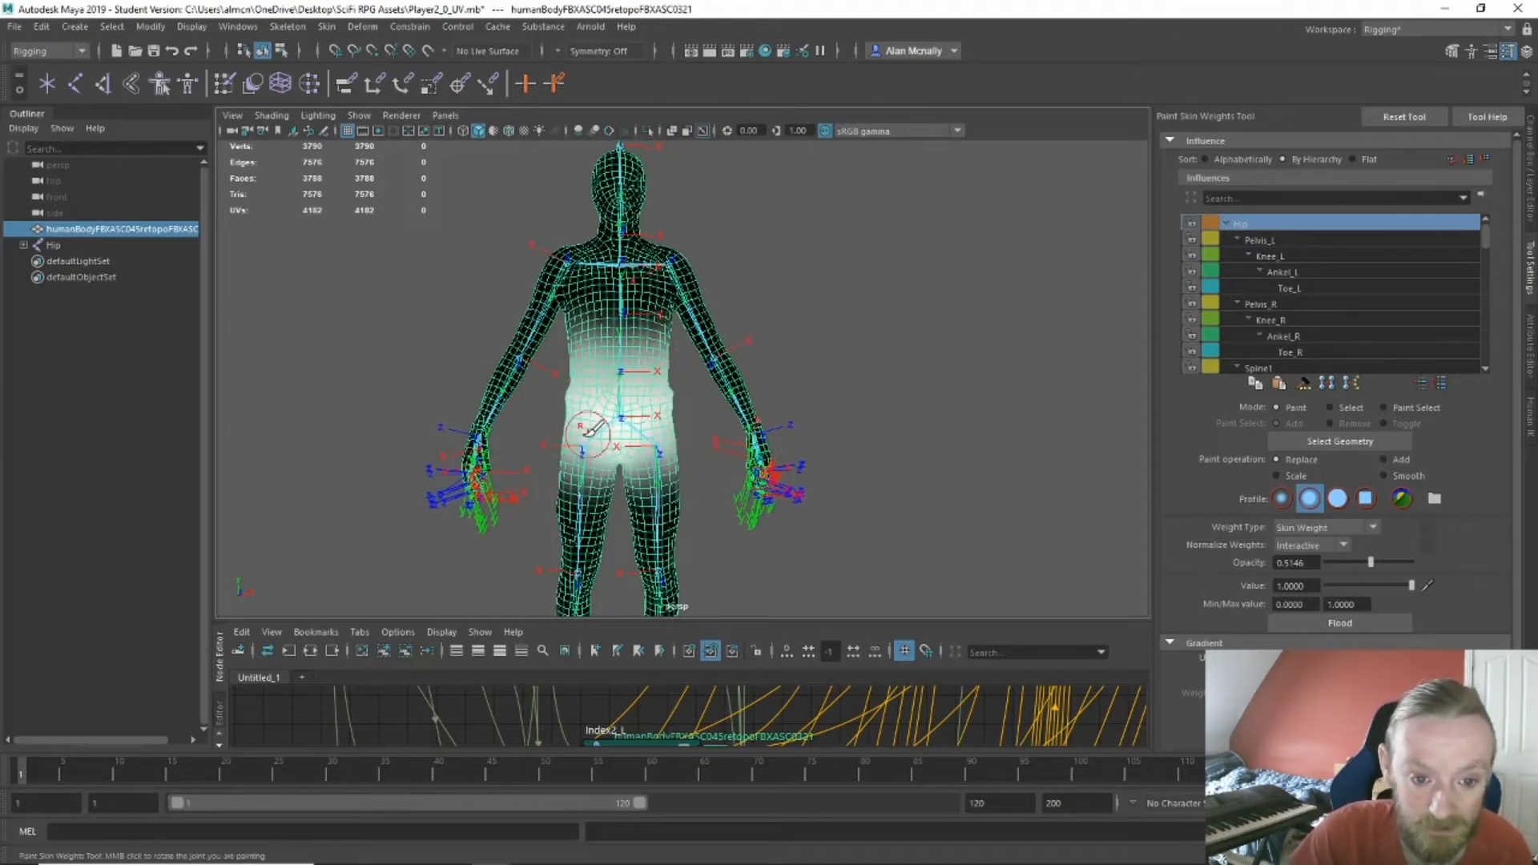
{"action": "mouse_move", "coordinate": [629, 402]}
{"action": "left_mouse_down", "text": "alt"}
{"action": "mouse_move", "coordinate": [645, 409]}
{"action": "mouse_move", "coordinate": [648, 452]}
{"action": "mouse_move", "coordinate": [713, 479]}
{"action": "mouse_move", "coordinate": [994, 489]}
{"action": "mouse_move", "coordinate": [881, 483]}
{"action": "left_mouse_up", "text": "alt"}
{"action": "left_click_drag", "start_coordinate": [631, 469], "coordinate": [629, 490], "text": "alt"}
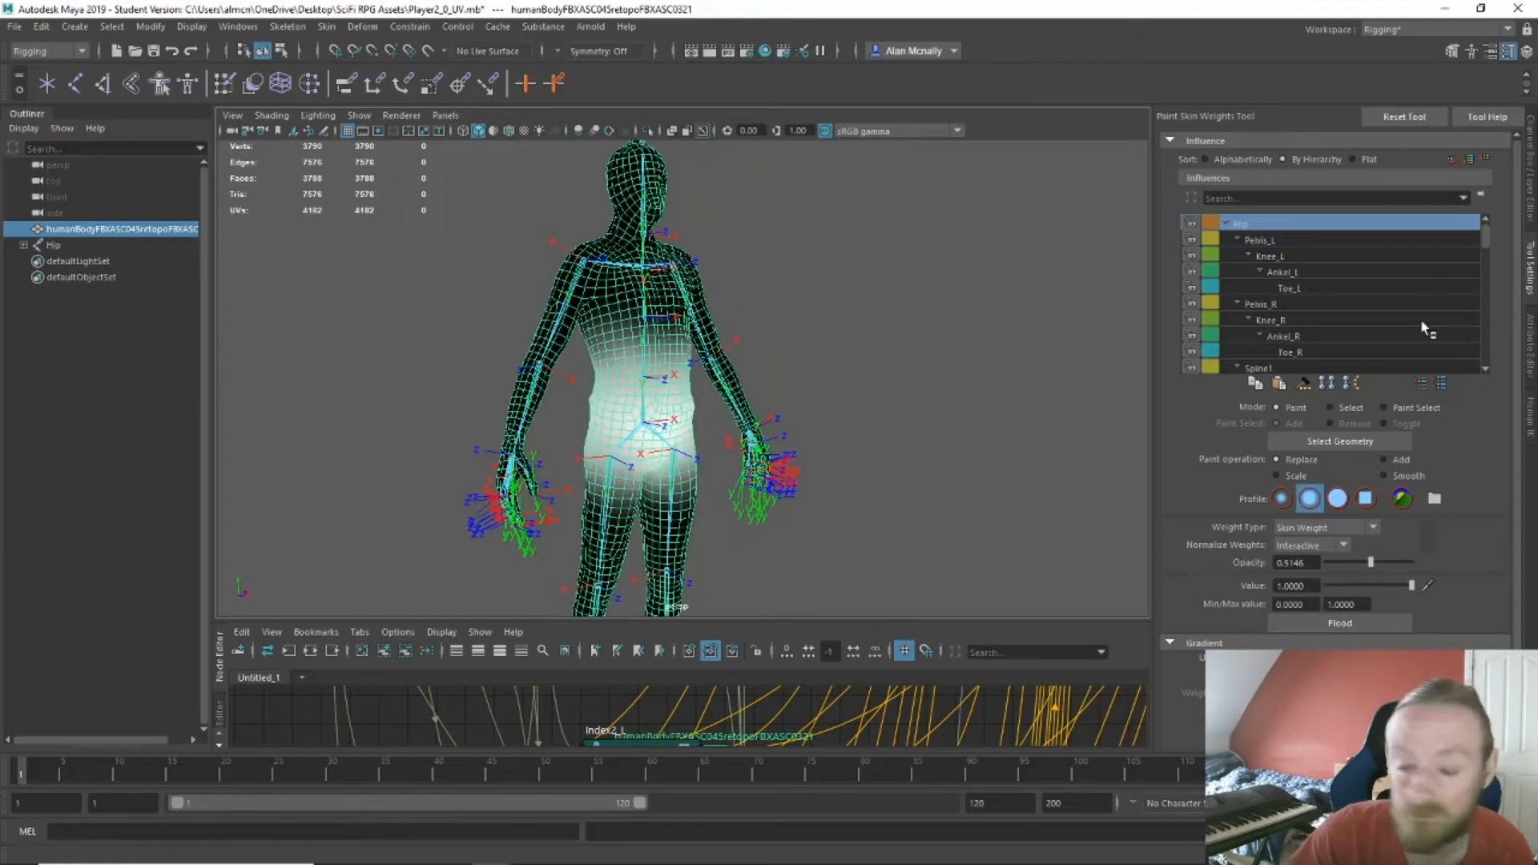
{"action": "left_click", "coordinate": [1279, 242]}
{"action": "left_click_drag", "start_coordinate": [992, 443], "coordinate": [917, 433], "text": "alt"}
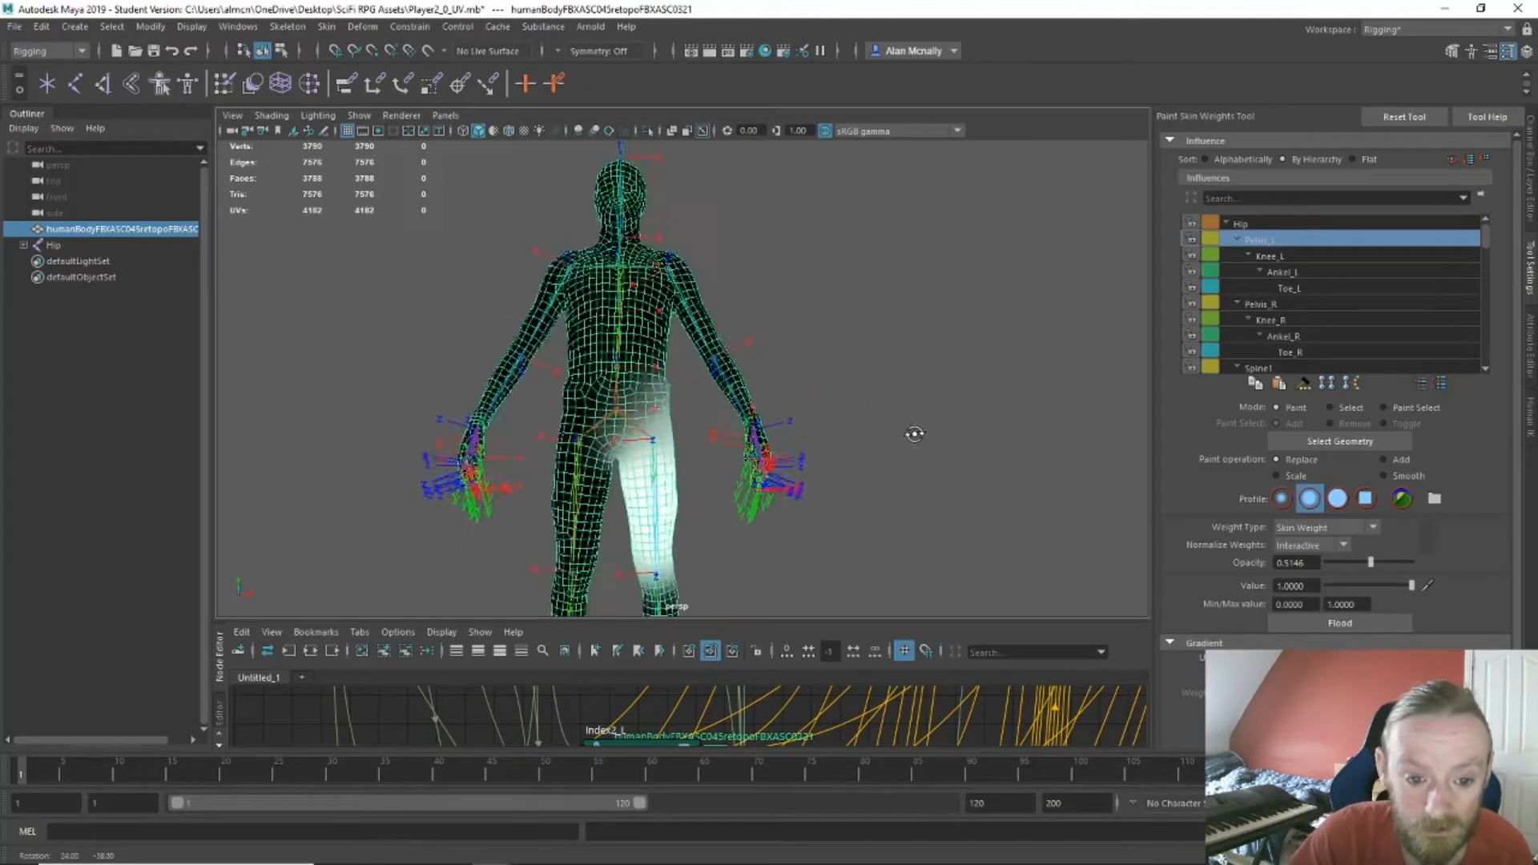
{"action": "middle_click_drag", "start_coordinate": [917, 432], "coordinate": [870, 335], "text": "alt"}
{"action": "scroll", "coordinate": [728, 336], "scroll_direction": "up", "scroll_amount": 6}
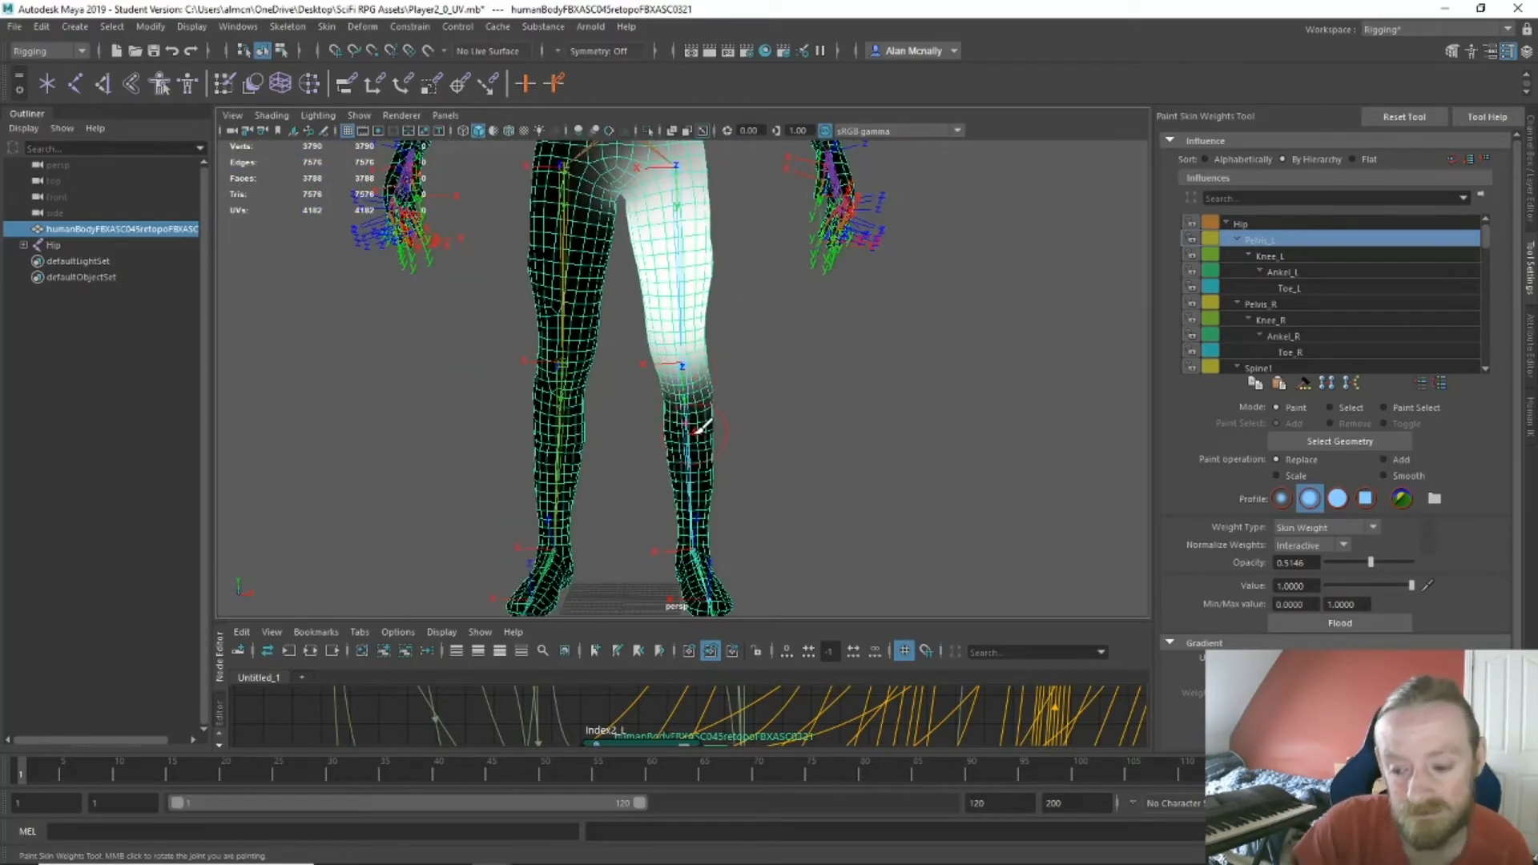
Inspect the skin weights of the Knee_L, Ankel_L and Toe_L influences on the left lower leg and foot.
{"action": "left_click", "coordinate": [1335, 255]}
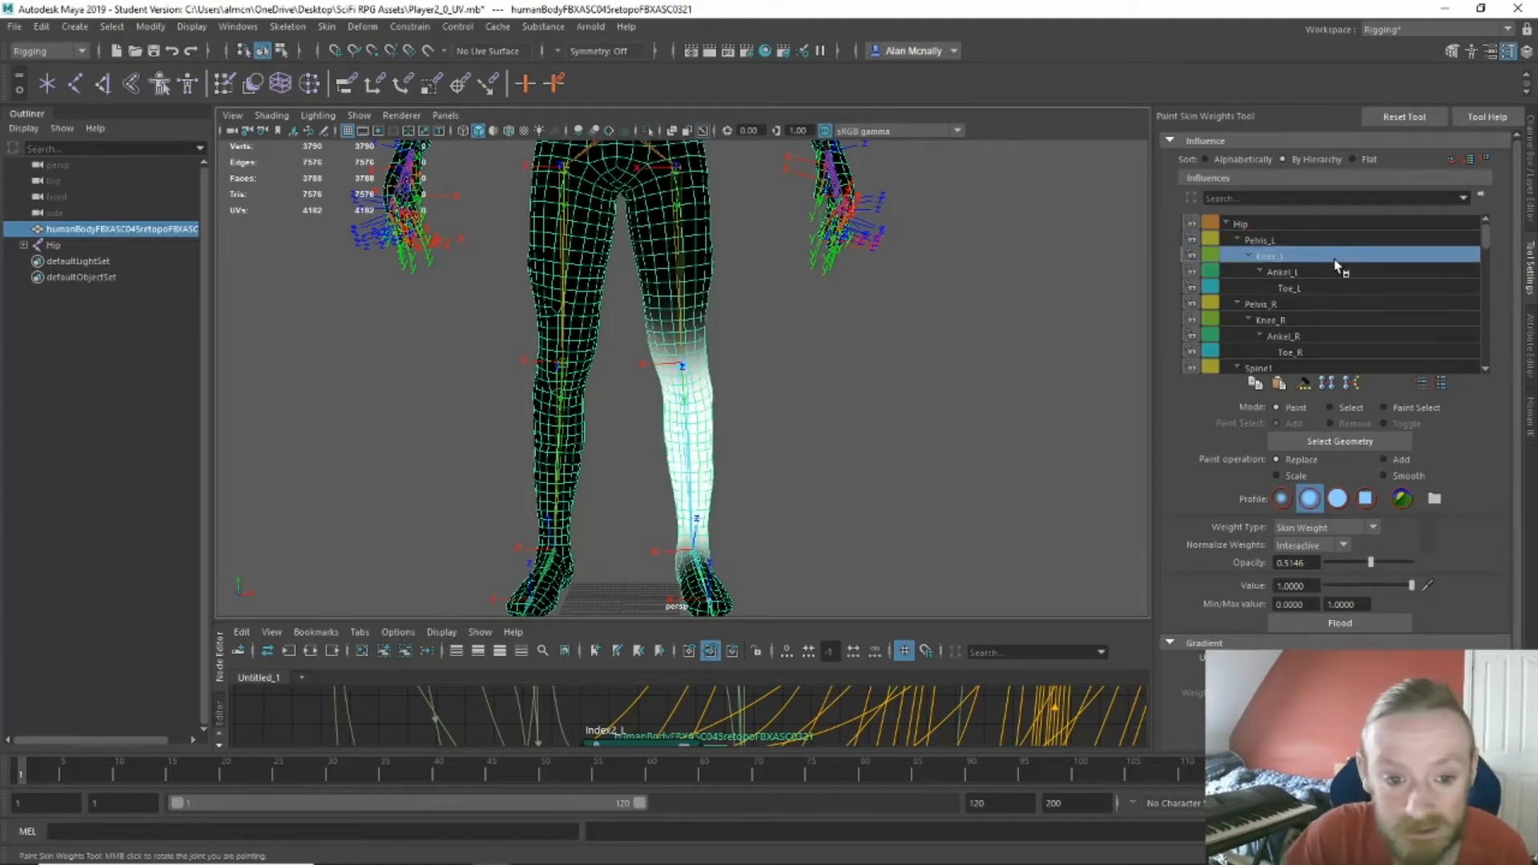
{"action": "middle_click_drag", "start_coordinate": [973, 408], "coordinate": [1024, 395], "text": "alt"}
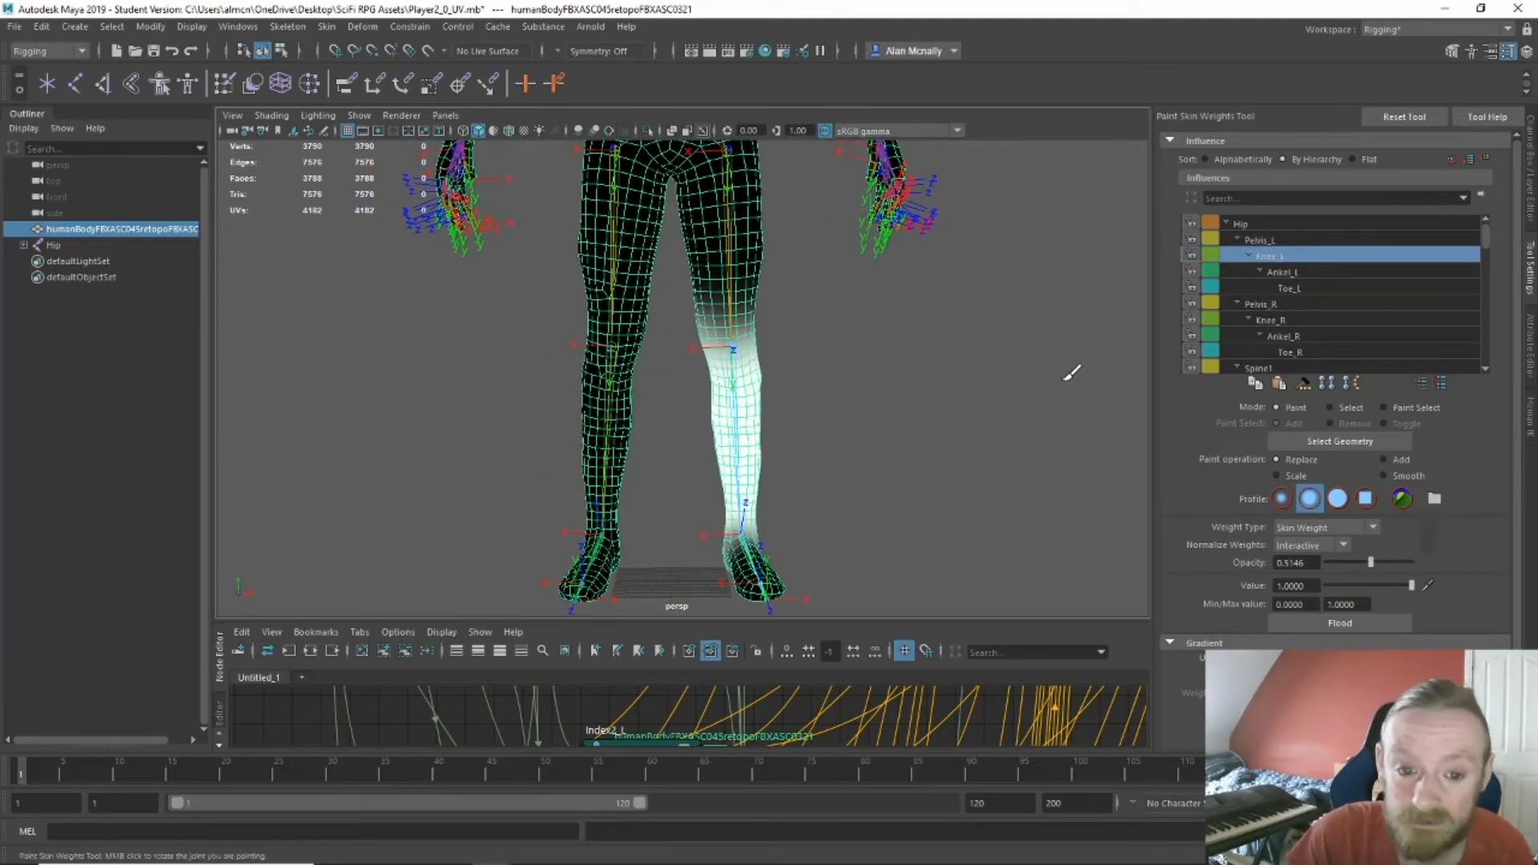
{"action": "left_click", "coordinate": [1300, 272]}
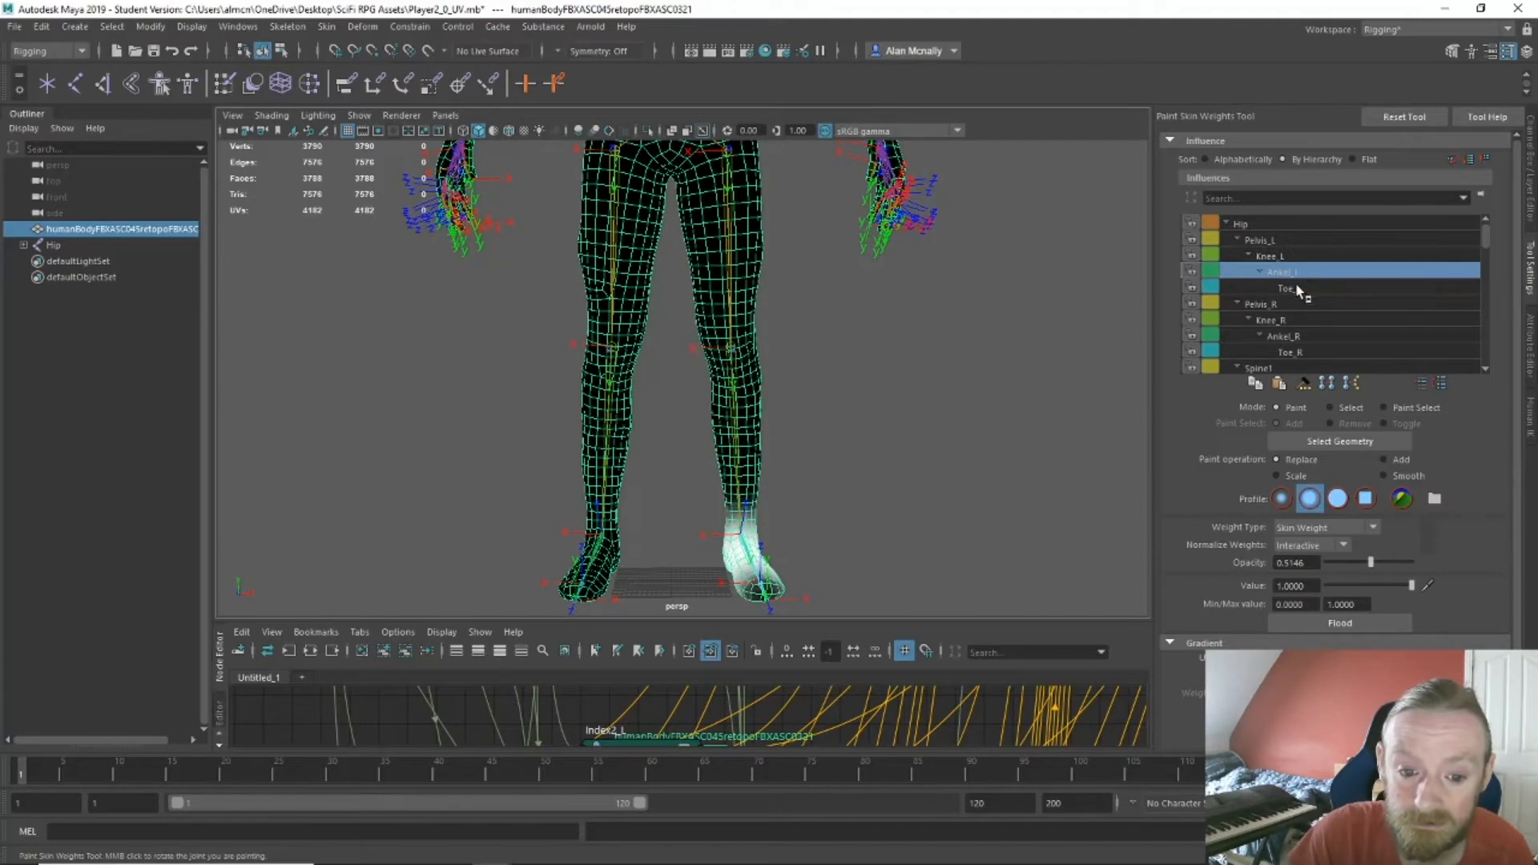
{"action": "left_click", "coordinate": [1290, 289]}
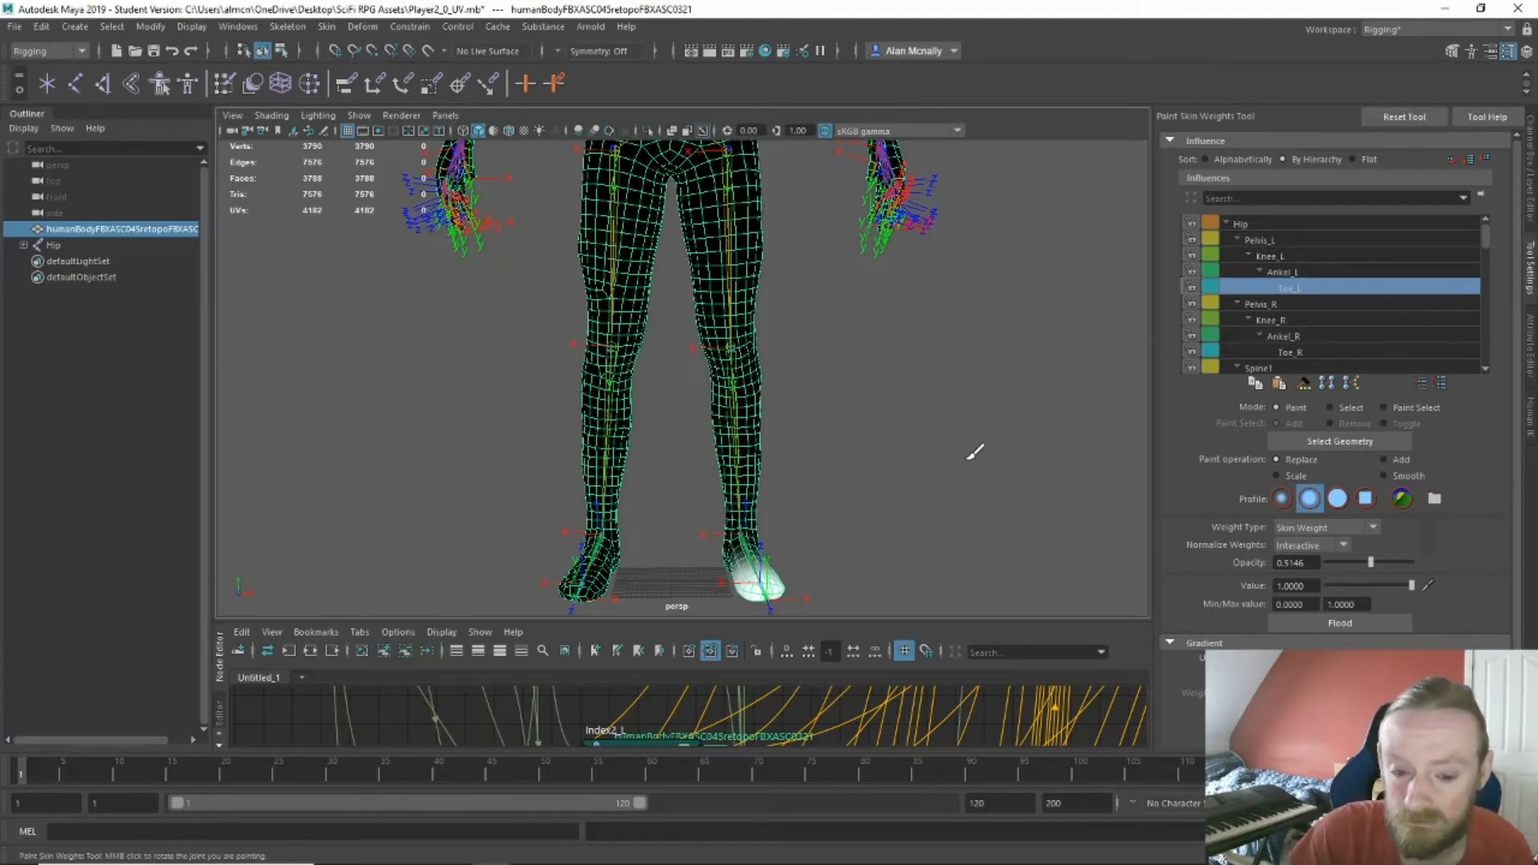
{"action": "left_click_drag", "start_coordinate": [975, 453], "coordinate": [958, 501], "text": "alt"}
{"action": "scroll", "coordinate": [1305, 324], "scroll_direction": "down", "scroll_amount": 1}
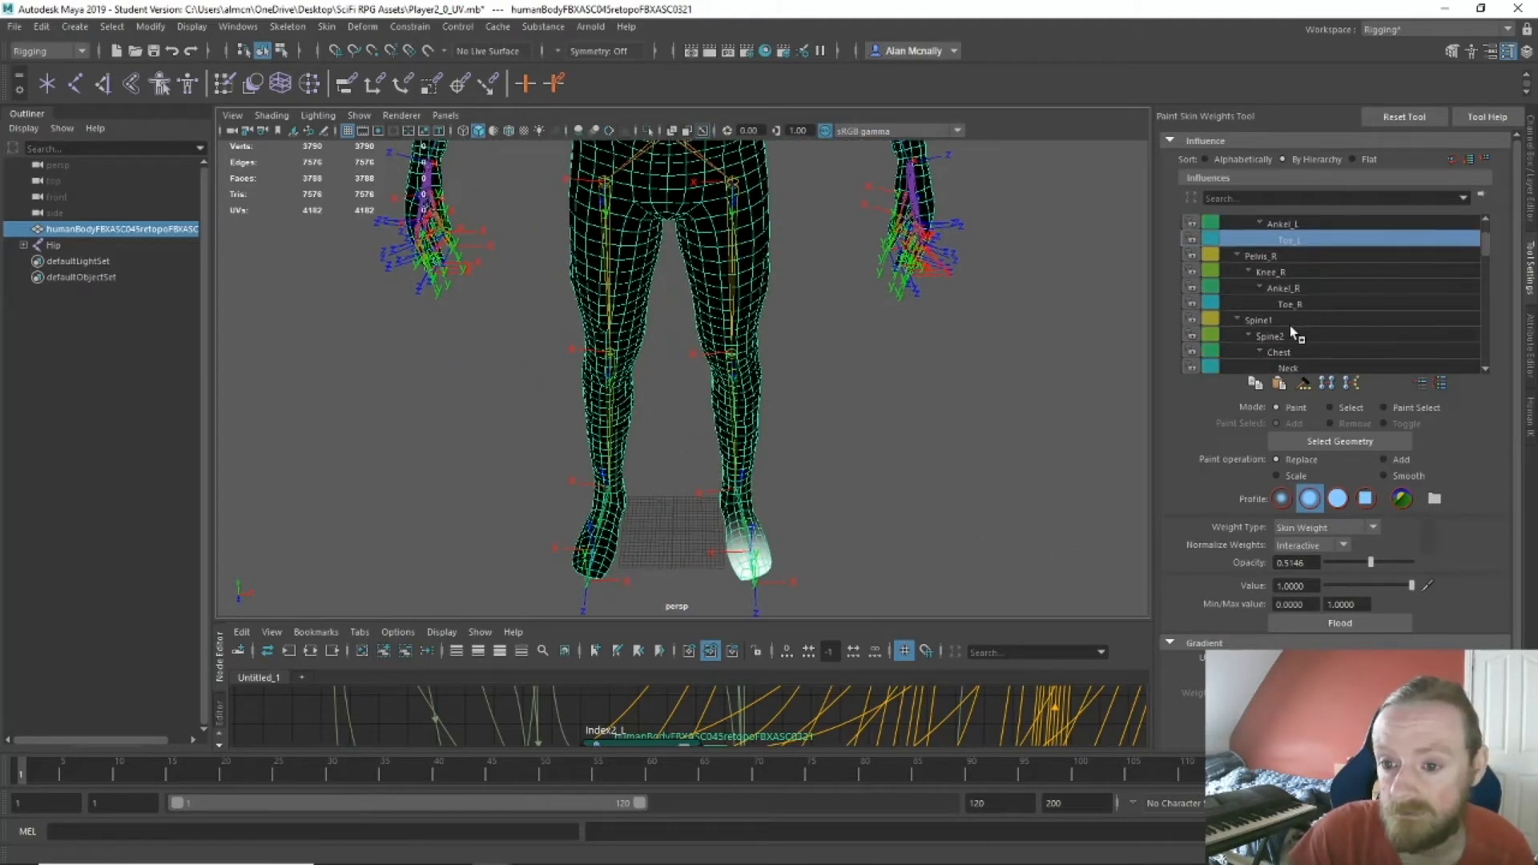
Inspect the skin weights of the Spine1 and Spine2 influences on the torso from the front and side.
{"action": "left_click", "coordinate": [1290, 320]}
{"action": "middle_click_drag", "start_coordinate": [1055, 281], "coordinate": [991, 522], "text": "alt"}
{"action": "scroll", "coordinate": [990, 522], "scroll_direction": "down", "scroll_amount": 2}
{"action": "scroll", "coordinate": [896, 437], "scroll_direction": "up", "scroll_amount": 2}
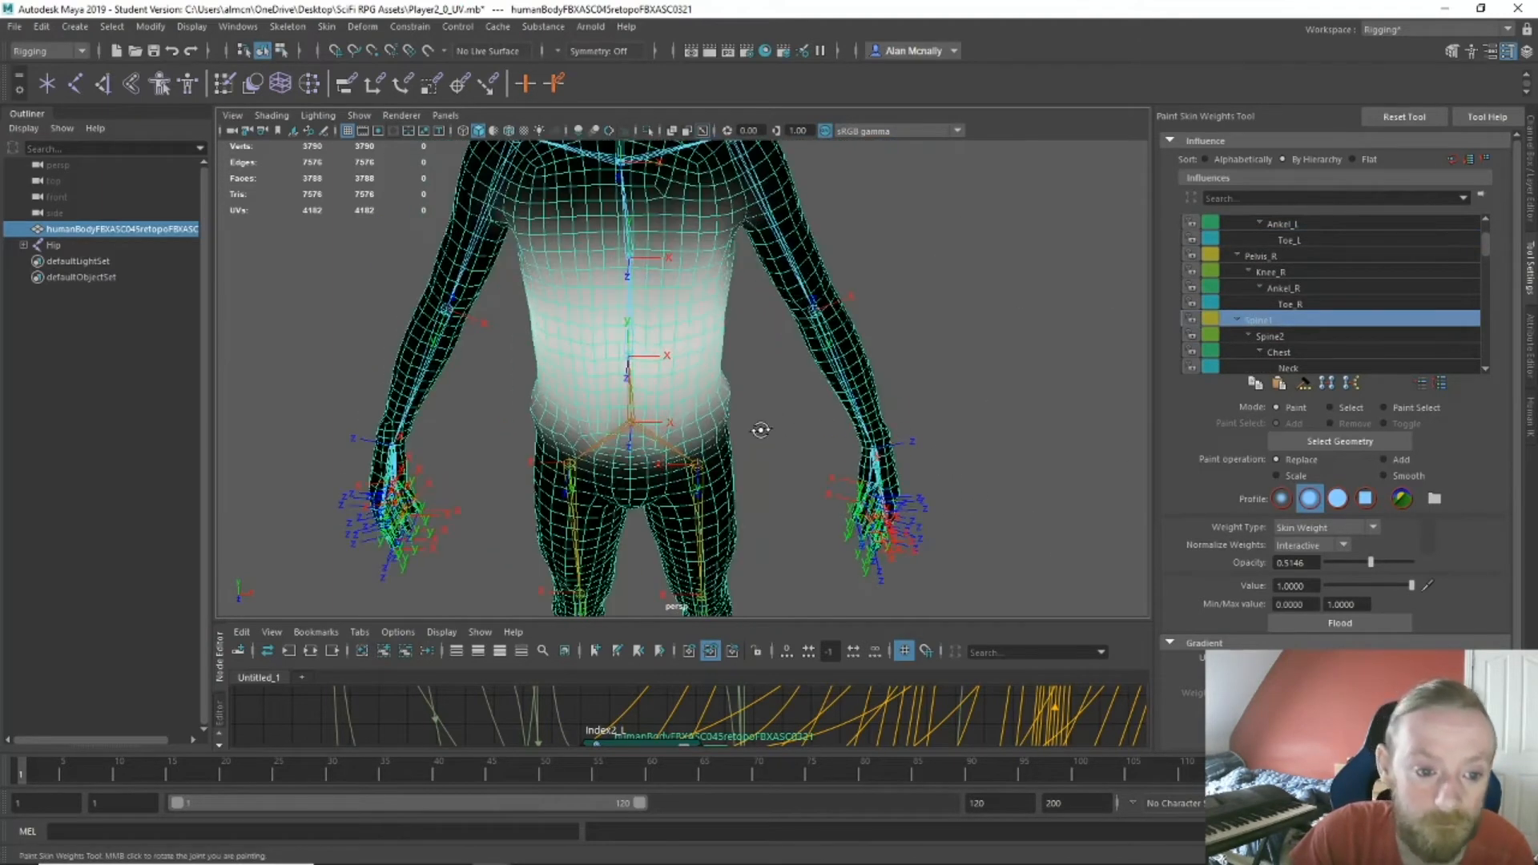
{"action": "left_click_drag", "start_coordinate": [759, 430], "coordinate": [888, 478], "text": "alt"}
{"action": "left_click", "coordinate": [1291, 337]}
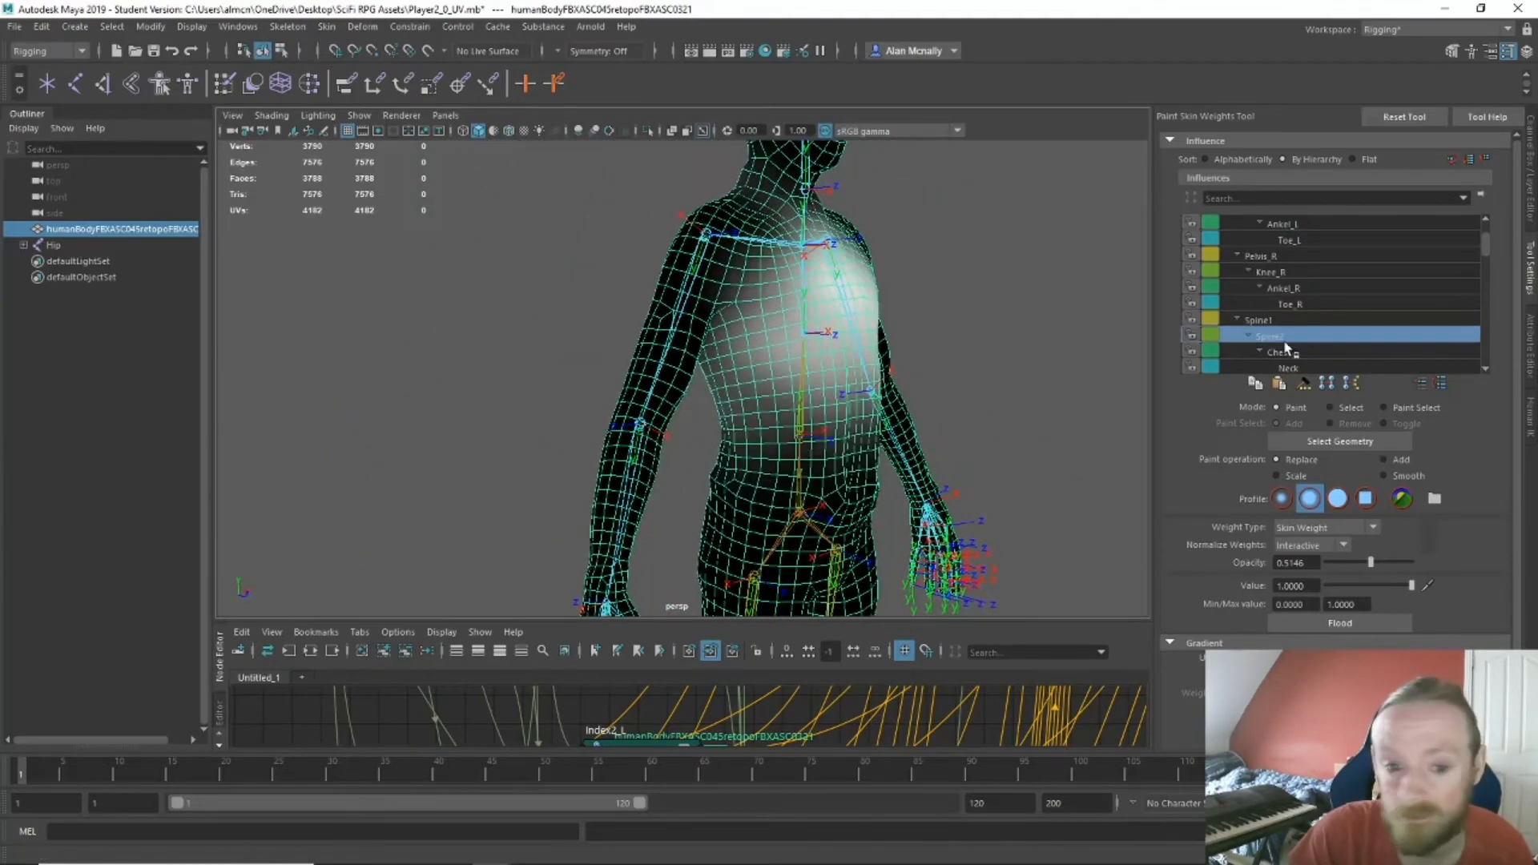
{"action": "left_click_drag", "start_coordinate": [1058, 368], "coordinate": [876, 409], "text": "alt"}
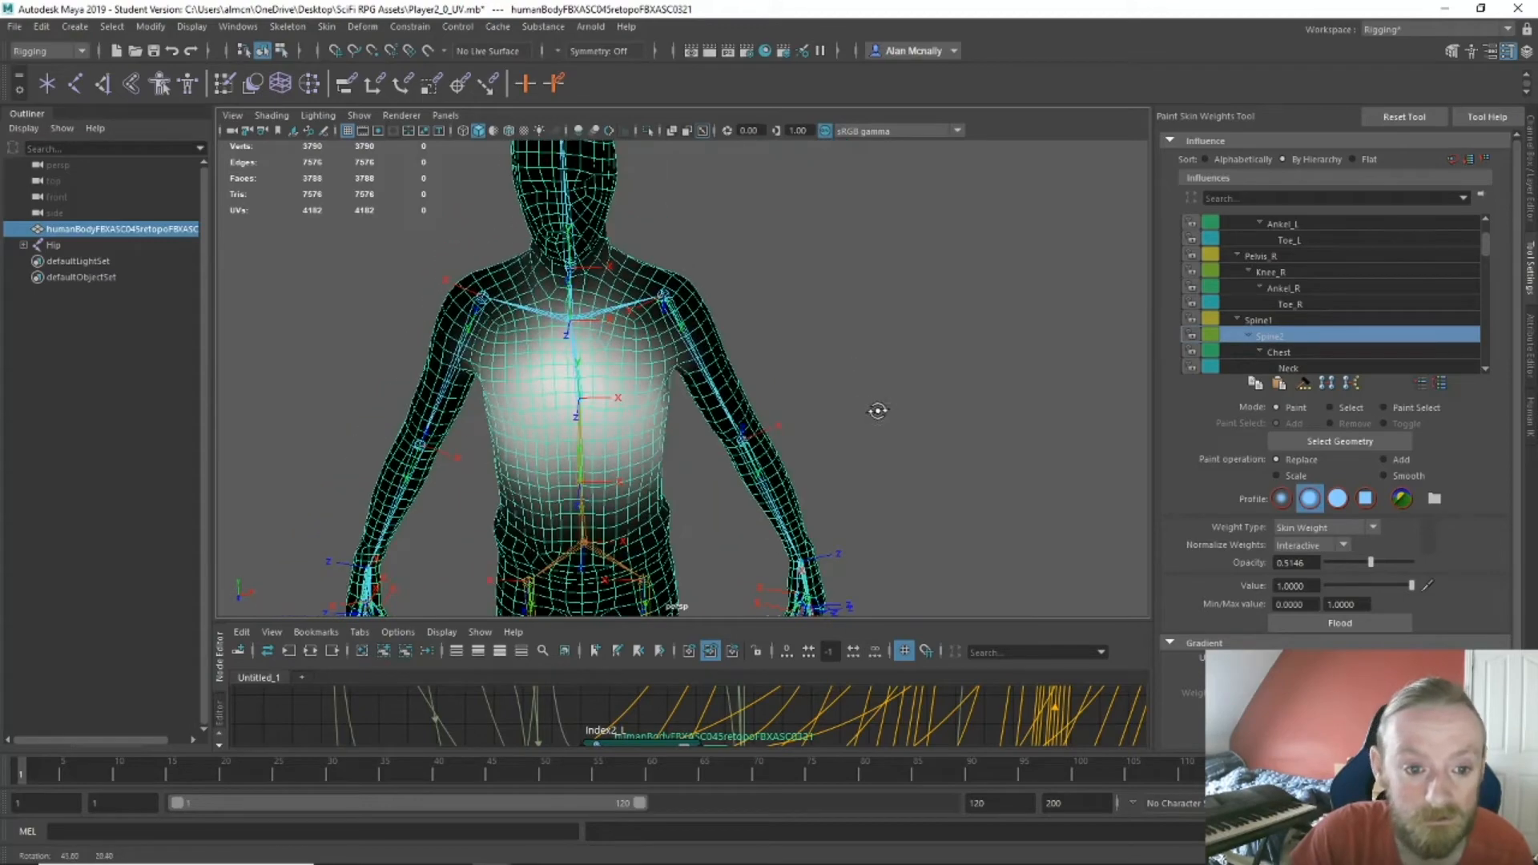
Examine the skin weights of the Chest and Neck influences around the upper body.
{"action": "scroll", "coordinate": [1398, 321], "scroll_direction": "down", "scroll_amount": 1}
{"action": "left_click", "coordinate": [1324, 320]}
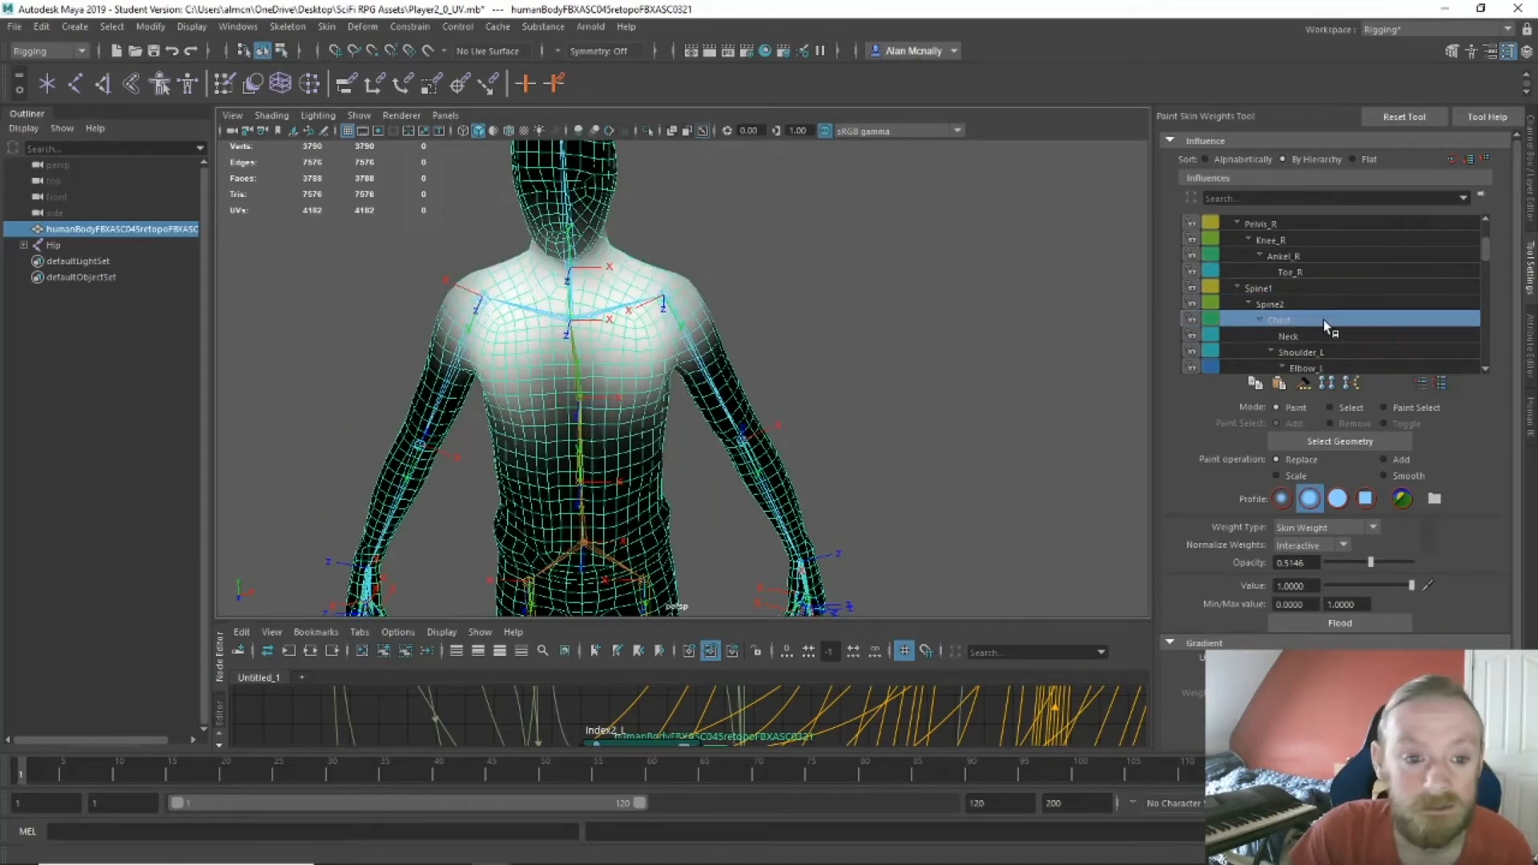
{"action": "left_click_drag", "start_coordinate": [817, 362], "coordinate": [1030, 340], "text": "alt"}
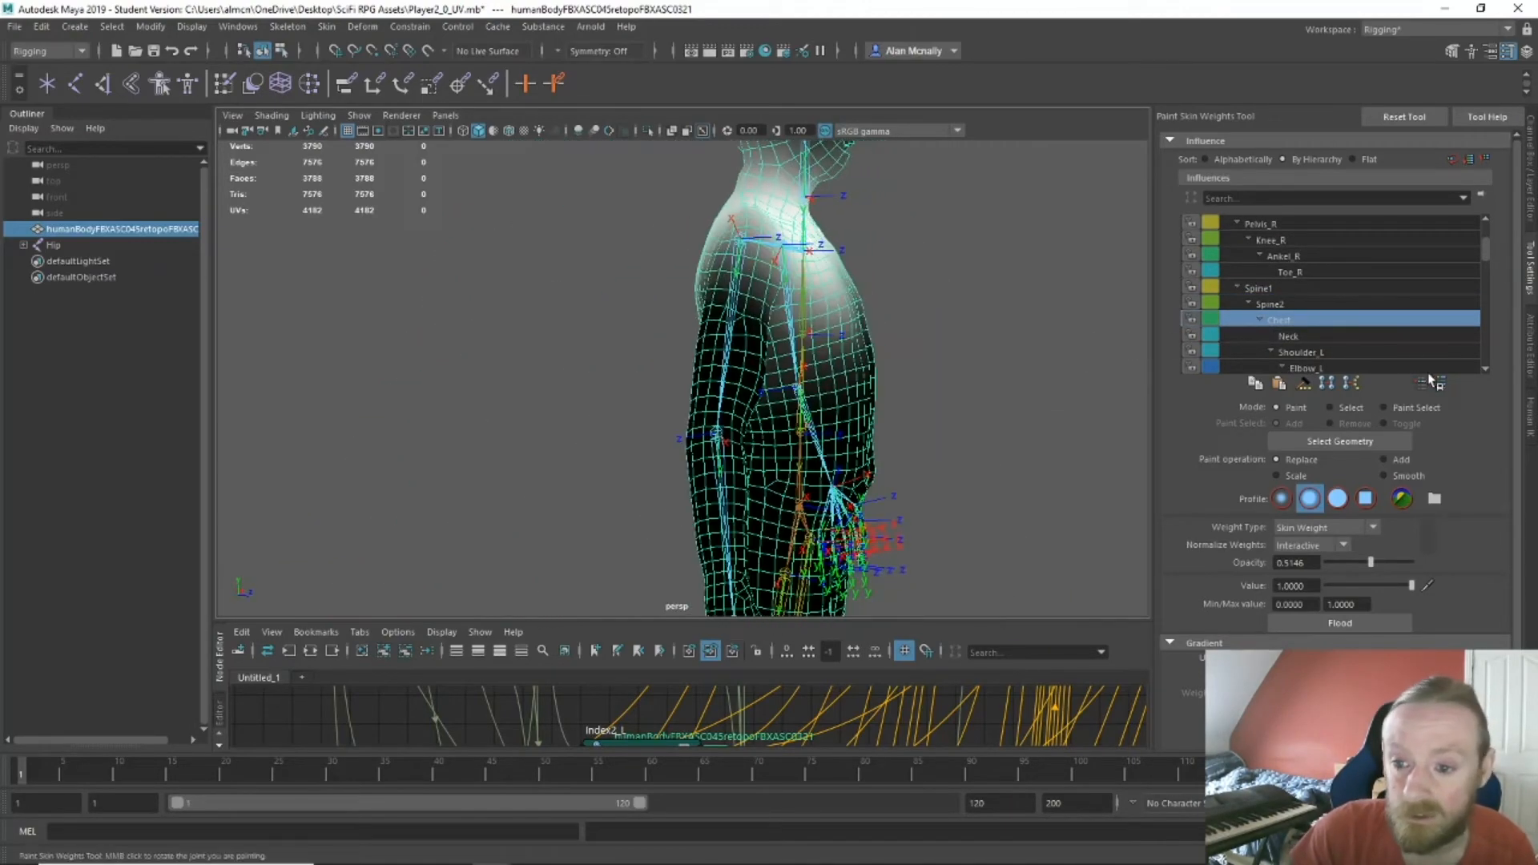
{"action": "left_click", "coordinate": [1310, 339]}
{"action": "left_click_drag", "start_coordinate": [1122, 296], "coordinate": [831, 319], "text": "alt"}
Test-paint the Shoulder_L influence's weights over the left chest and belly with a brush opacity of 0.6311.
{"action": "left_click", "coordinate": [1298, 351]}
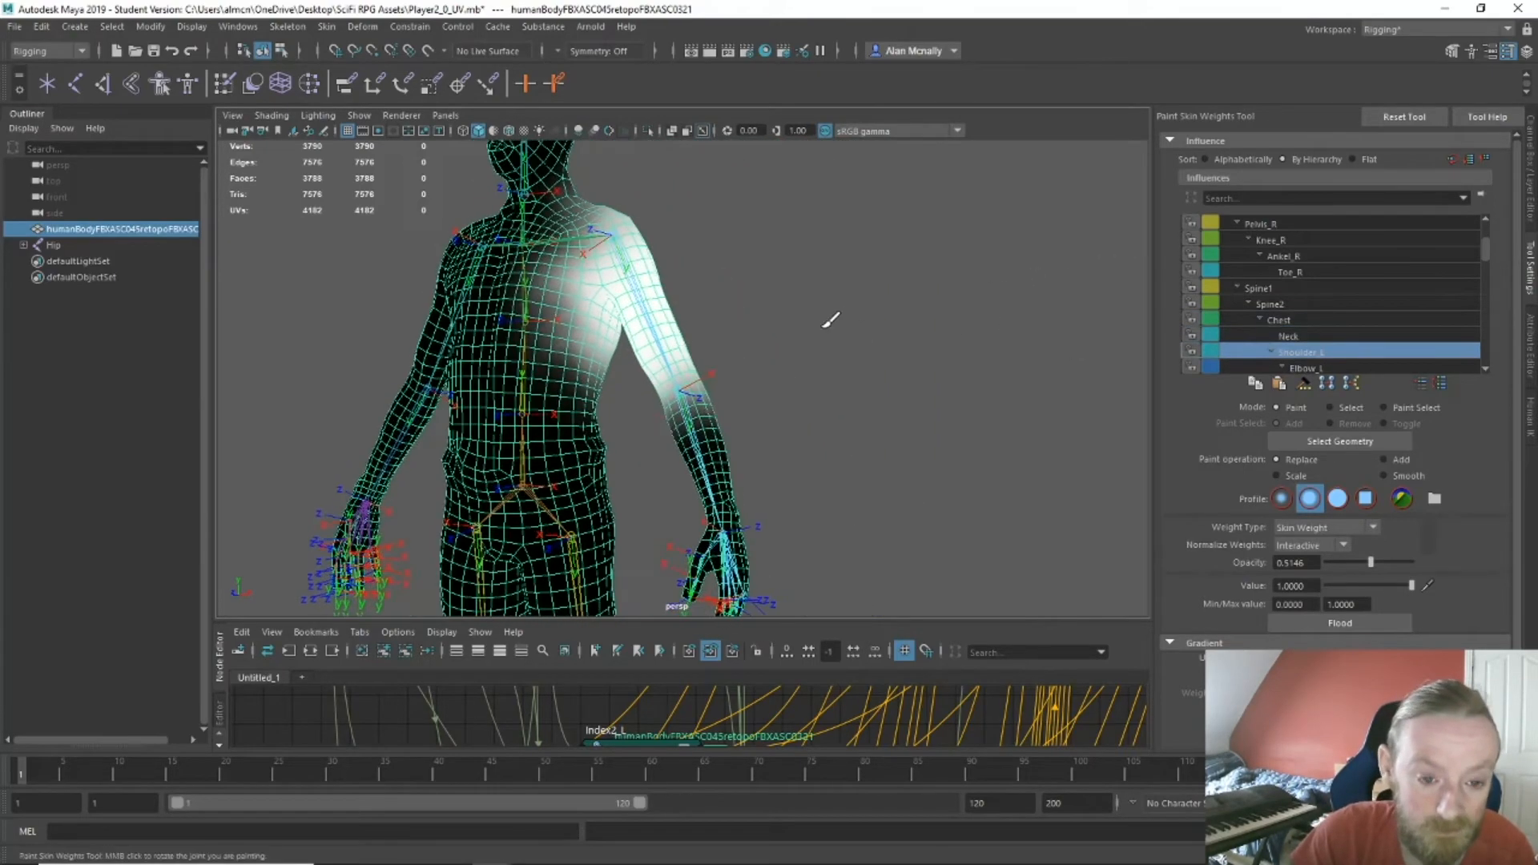
{"action": "mouse_move", "coordinate": [595, 362]}
{"action": "left_mouse_down"}
{"action": "mouse_move", "coordinate": [613, 365]}
{"action": "mouse_move", "coordinate": [548, 378]}
{"action": "mouse_move", "coordinate": [603, 387]}
{"action": "mouse_move", "coordinate": [490, 378]}
{"action": "mouse_move", "coordinate": [397, 318]}
{"action": "mouse_move", "coordinate": [323, 424]}
{"action": "left_mouse_up"}
{"action": "scroll", "coordinate": [530, 379], "scroll_direction": "up", "scroll_amount": 2}
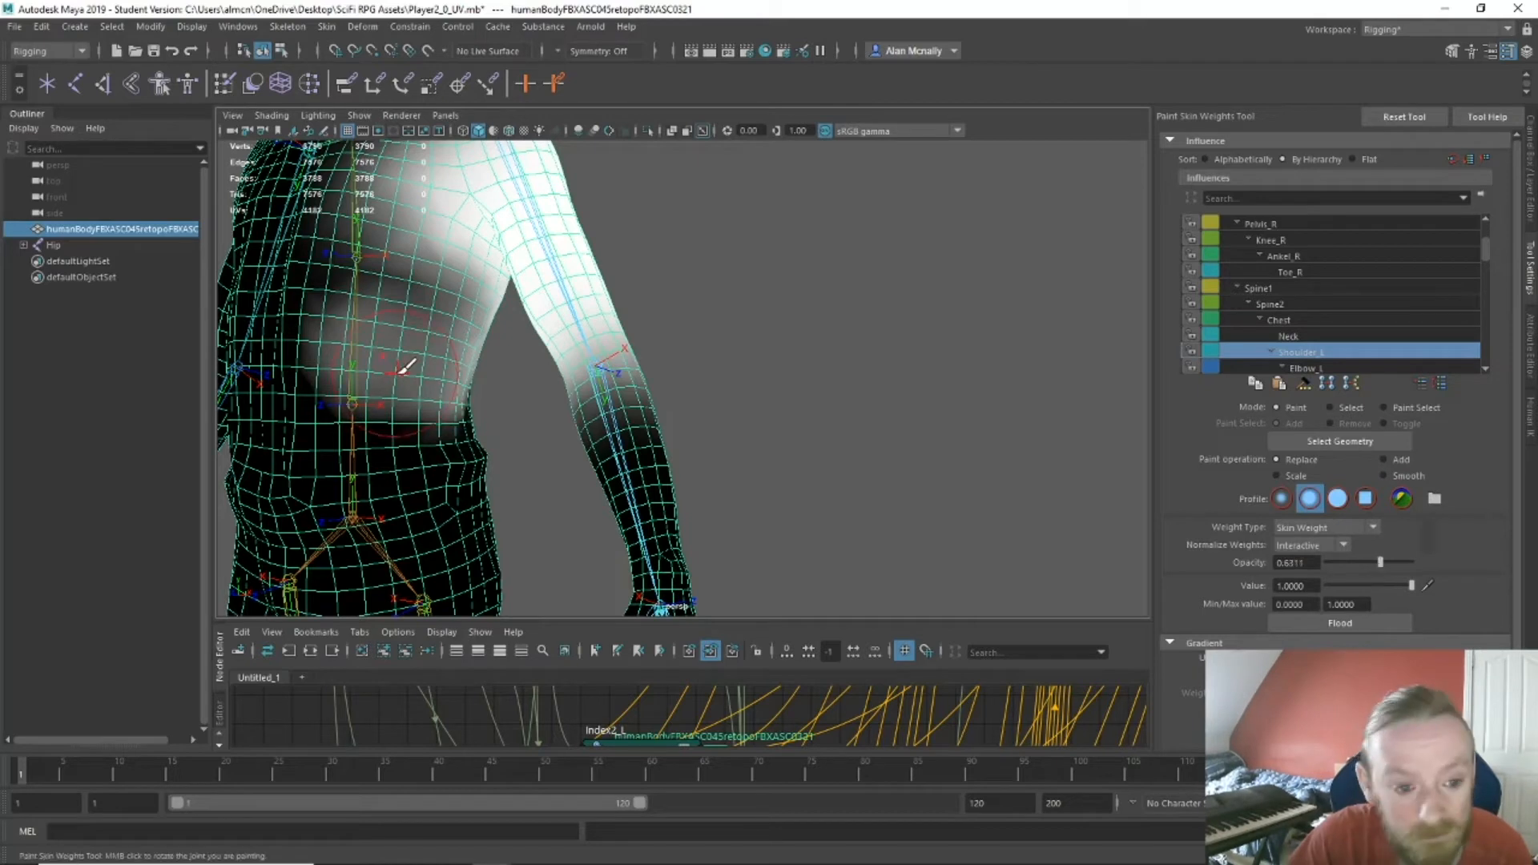
{"action": "mouse_move", "coordinate": [406, 364]}
{"action": "left_mouse_down"}
{"action": "mouse_move", "coordinate": [419, 343]}
{"action": "mouse_move", "coordinate": [405, 397]}
{"action": "mouse_move", "coordinate": [407, 356]}
{"action": "mouse_move", "coordinate": [405, 371]}
{"action": "mouse_move", "coordinate": [350, 348]}
{"action": "mouse_move", "coordinate": [392, 412]}
{"action": "mouse_move", "coordinate": [477, 382]}
{"action": "mouse_move", "coordinate": [454, 415]}
{"action": "mouse_move", "coordinate": [448, 300]}
{"action": "mouse_move", "coordinate": [388, 412]}
{"action": "mouse_move", "coordinate": [298, 423]}
{"action": "mouse_move", "coordinate": [481, 468]}
{"action": "mouse_move", "coordinate": [454, 465]}
{"action": "left_mouse_up"}
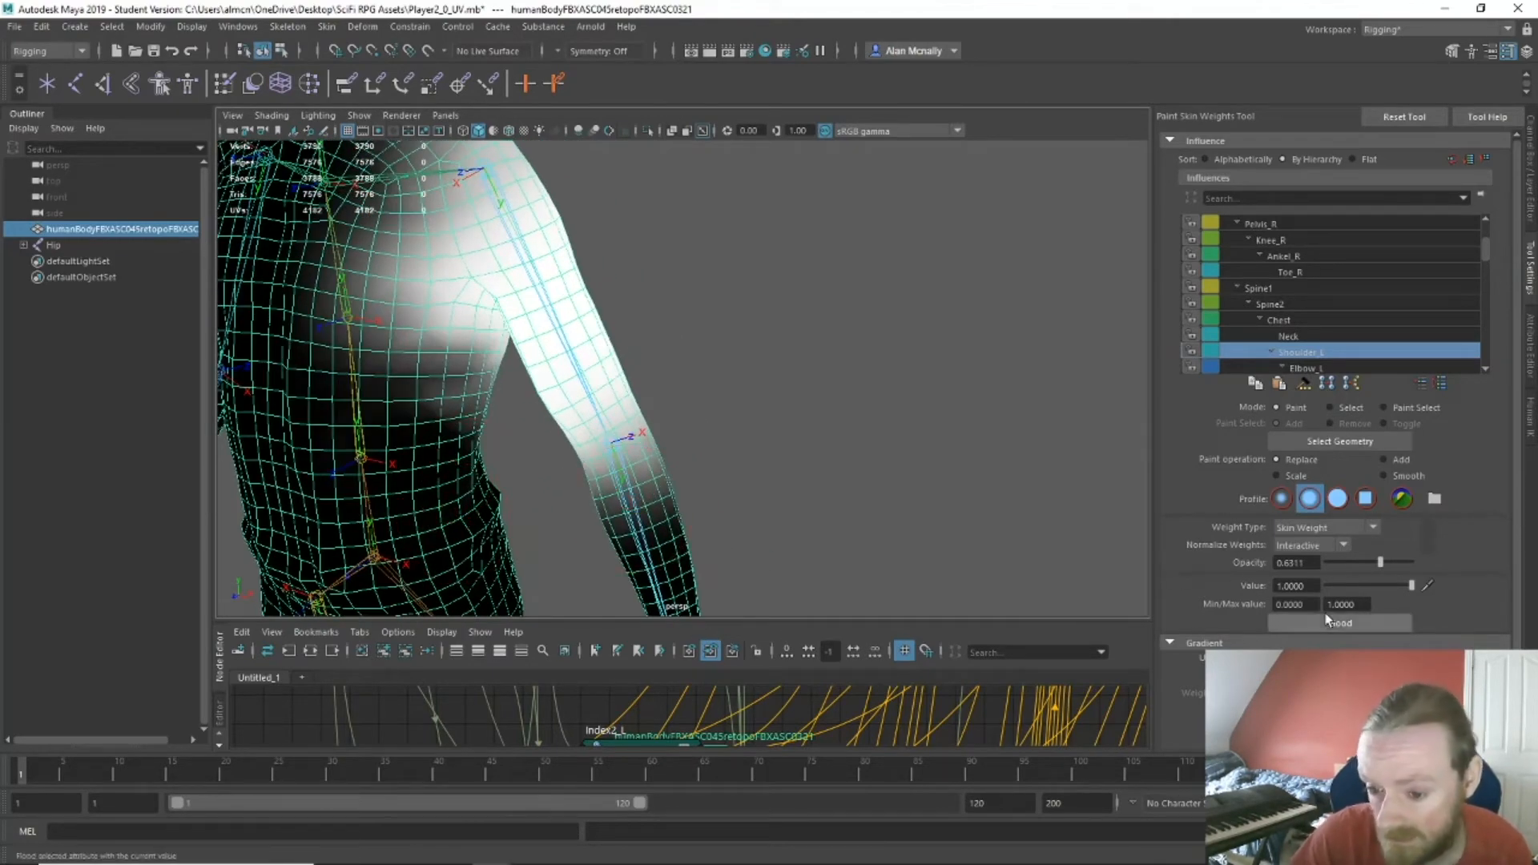
Set the brush opacity to 1.0, undo a test stroke on the left ribs and paint Shoulder_L weight off that area.
{"action": "scroll", "coordinate": [475, 445], "scroll_direction": "up", "scroll_amount": 2}
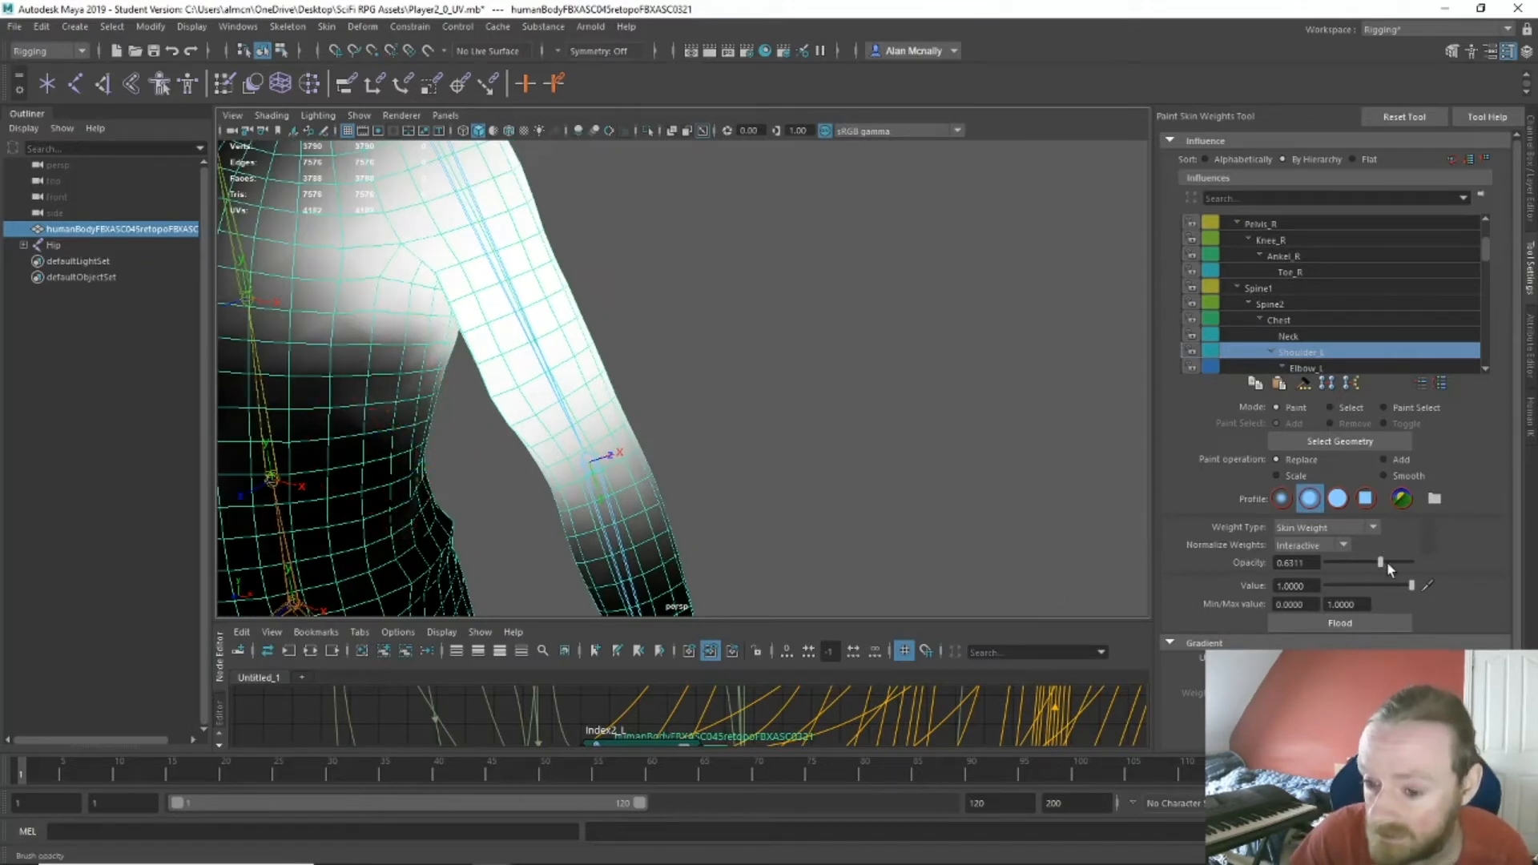
{"action": "scroll", "coordinate": [1383, 563], "scroll_direction": "down", "scroll_amount": 2}
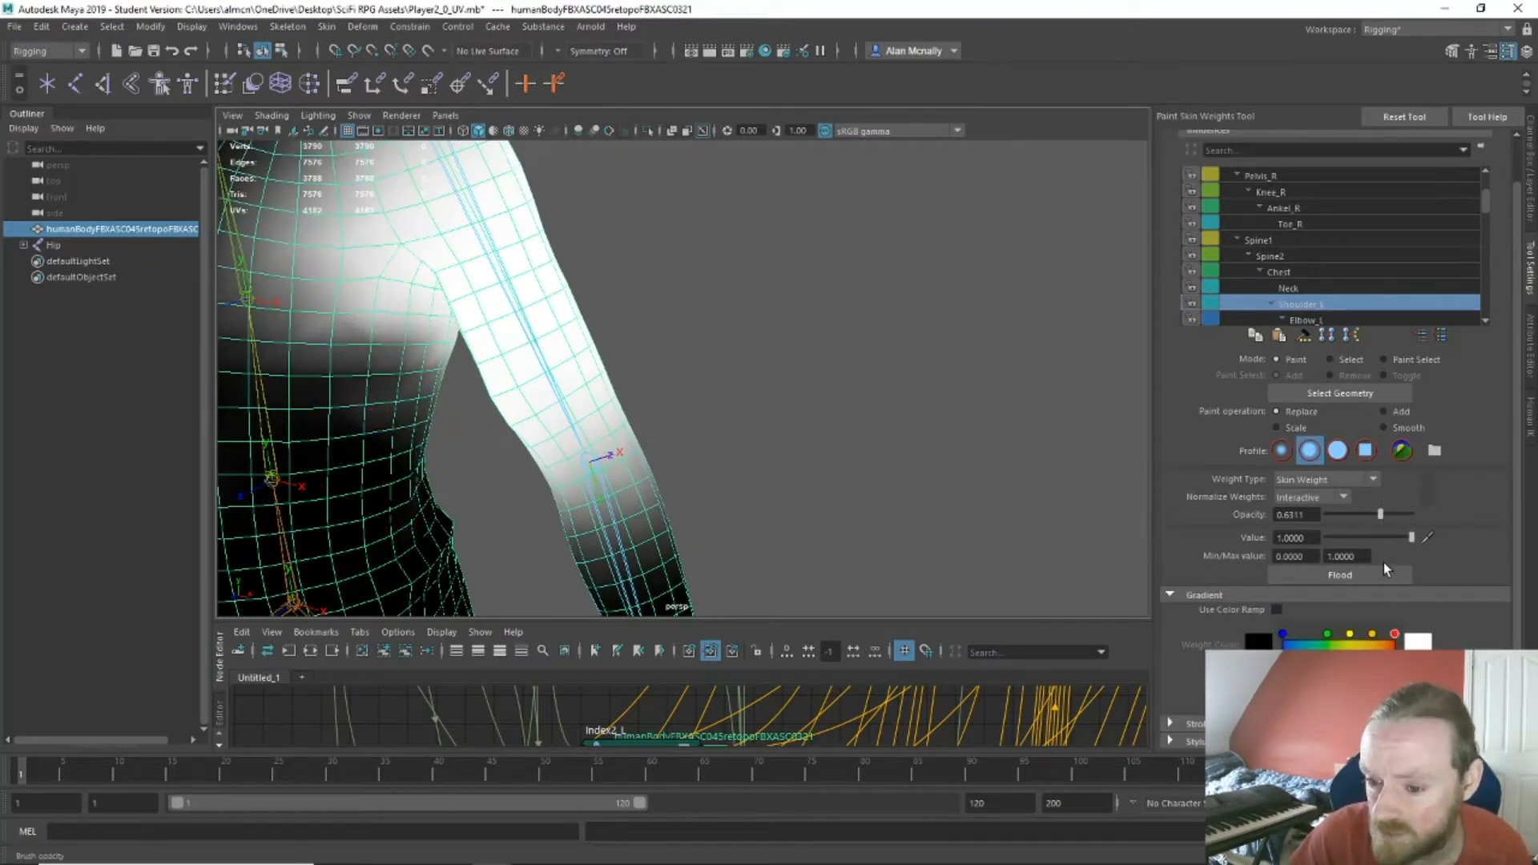
{"action": "left_click_drag", "start_coordinate": [1383, 513], "coordinate": [1413, 514]}
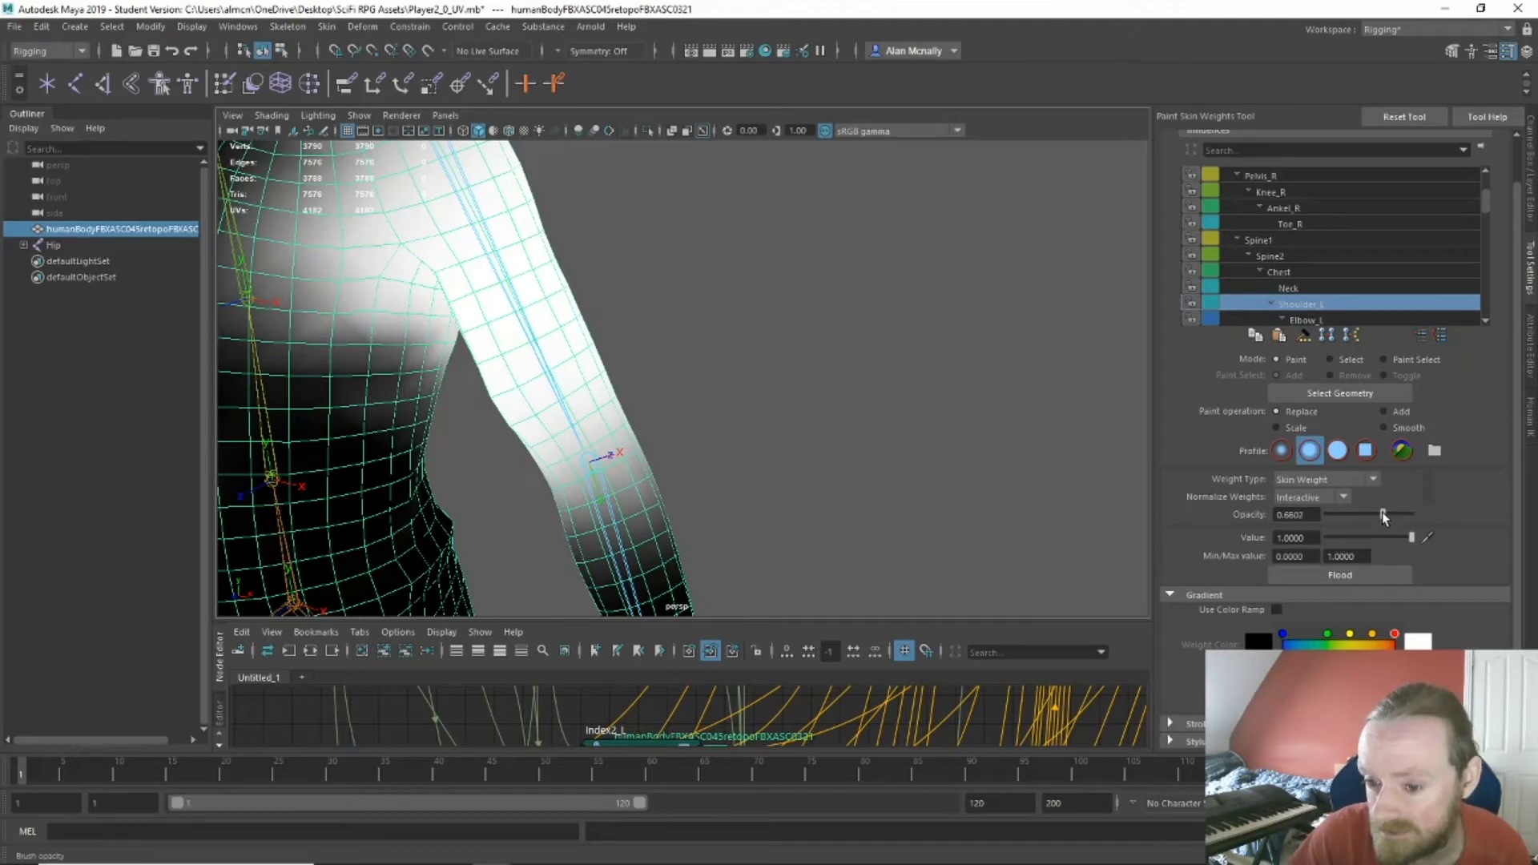
{"action": "left_click_drag", "start_coordinate": [325, 473], "coordinate": [370, 420]}
{"action": "key", "text": "ctrl+z"}
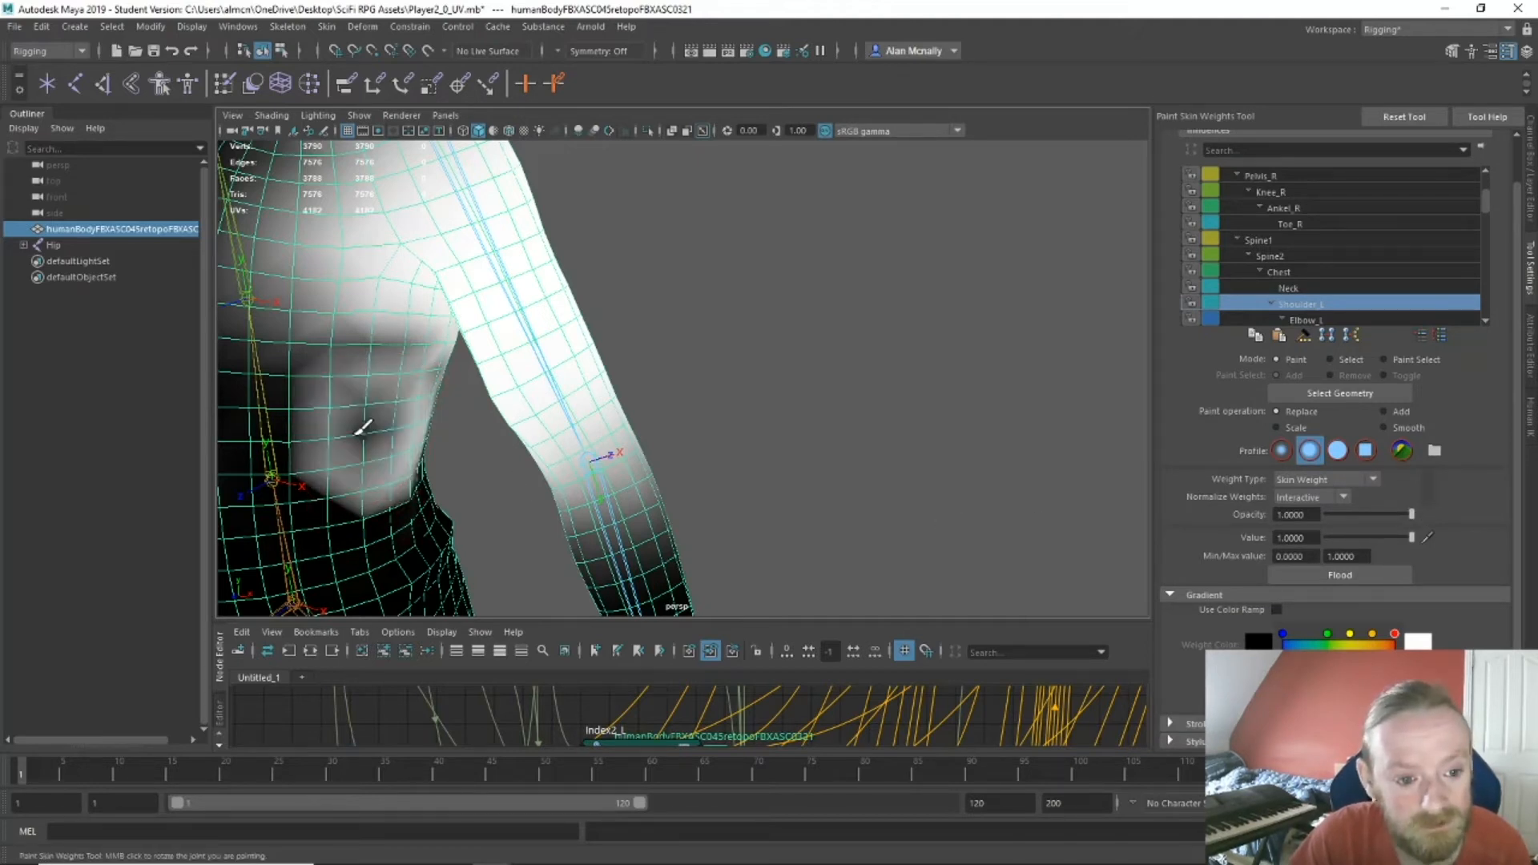
{"action": "mouse_move", "coordinate": [366, 398]}
{"action": "left_mouse_down", "text": "ctrl"}
{"action": "mouse_move", "coordinate": [348, 455]}
{"action": "mouse_move", "coordinate": [413, 477]}
{"action": "mouse_move", "coordinate": [229, 317]}
{"action": "mouse_move", "coordinate": [337, 329]}
{"action": "left_mouse_up", "text": "ctrl"}
Remove Shoulder_L weight from the left side of the torso below the armpit, checking the back and side.
{"action": "mouse_move", "coordinate": [338, 345]}
{"action": "left_mouse_down", "text": "alt"}
{"action": "mouse_move", "coordinate": [337, 378]}
{"action": "mouse_move", "coordinate": [532, 481]}
{"action": "mouse_move", "coordinate": [358, 487]}
{"action": "mouse_move", "coordinate": [712, 511]}
{"action": "mouse_move", "coordinate": [629, 481]}
{"action": "mouse_move", "coordinate": [581, 437]}
{"action": "mouse_move", "coordinate": [680, 408]}
{"action": "mouse_move", "coordinate": [709, 308]}
{"action": "mouse_move", "coordinate": [743, 312]}
{"action": "left_mouse_up", "text": "alt"}
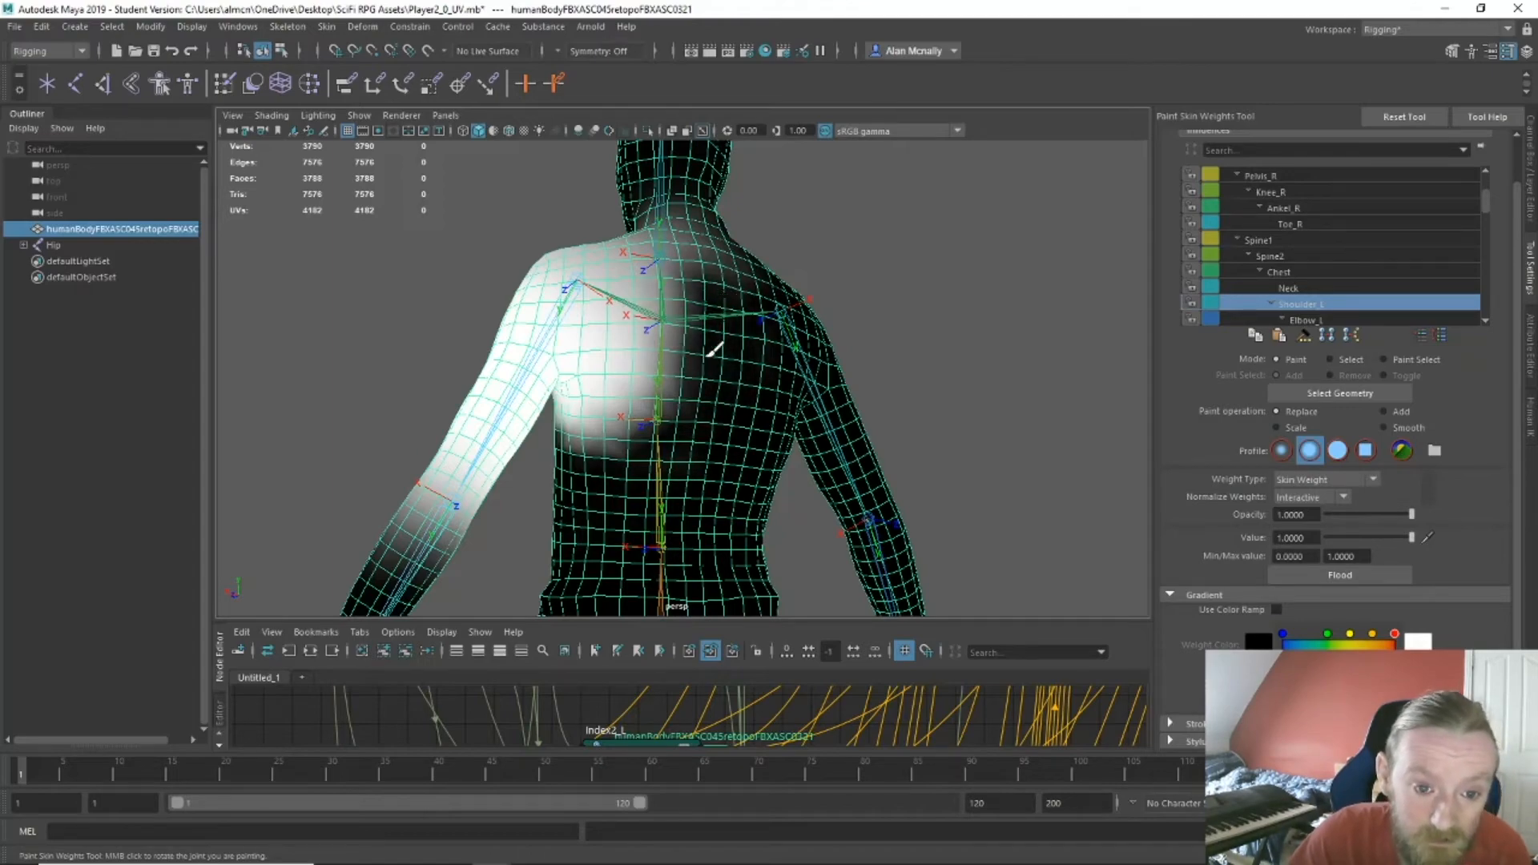
{"action": "mouse_move", "coordinate": [651, 491]}
{"action": "left_mouse_down", "text": "alt"}
{"action": "mouse_move", "coordinate": [683, 467]}
{"action": "mouse_move", "coordinate": [592, 471]}
{"action": "mouse_move", "coordinate": [855, 498]}
{"action": "mouse_move", "coordinate": [816, 484]}
{"action": "left_mouse_up", "text": "alt"}
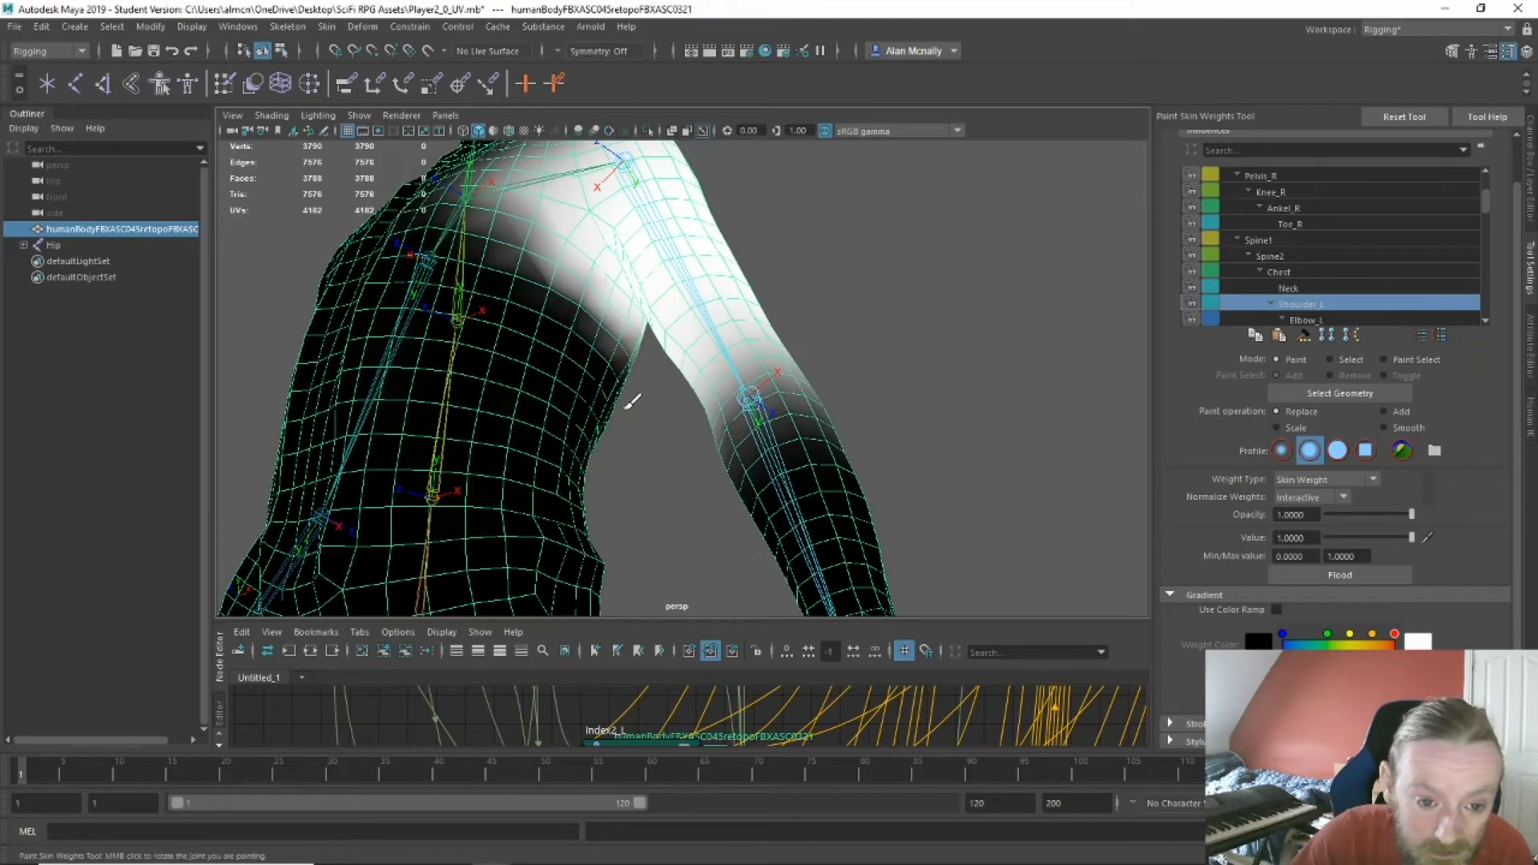
{"action": "mouse_move", "coordinate": [622, 388]}
{"action": "left_mouse_down", "text": "ctrl"}
{"action": "mouse_move", "coordinate": [614, 362]}
{"action": "mouse_move", "coordinate": [587, 355]}
{"action": "mouse_move", "coordinate": [595, 461]}
{"action": "mouse_move", "coordinate": [579, 436]}
{"action": "left_mouse_up", "text": "ctrl"}
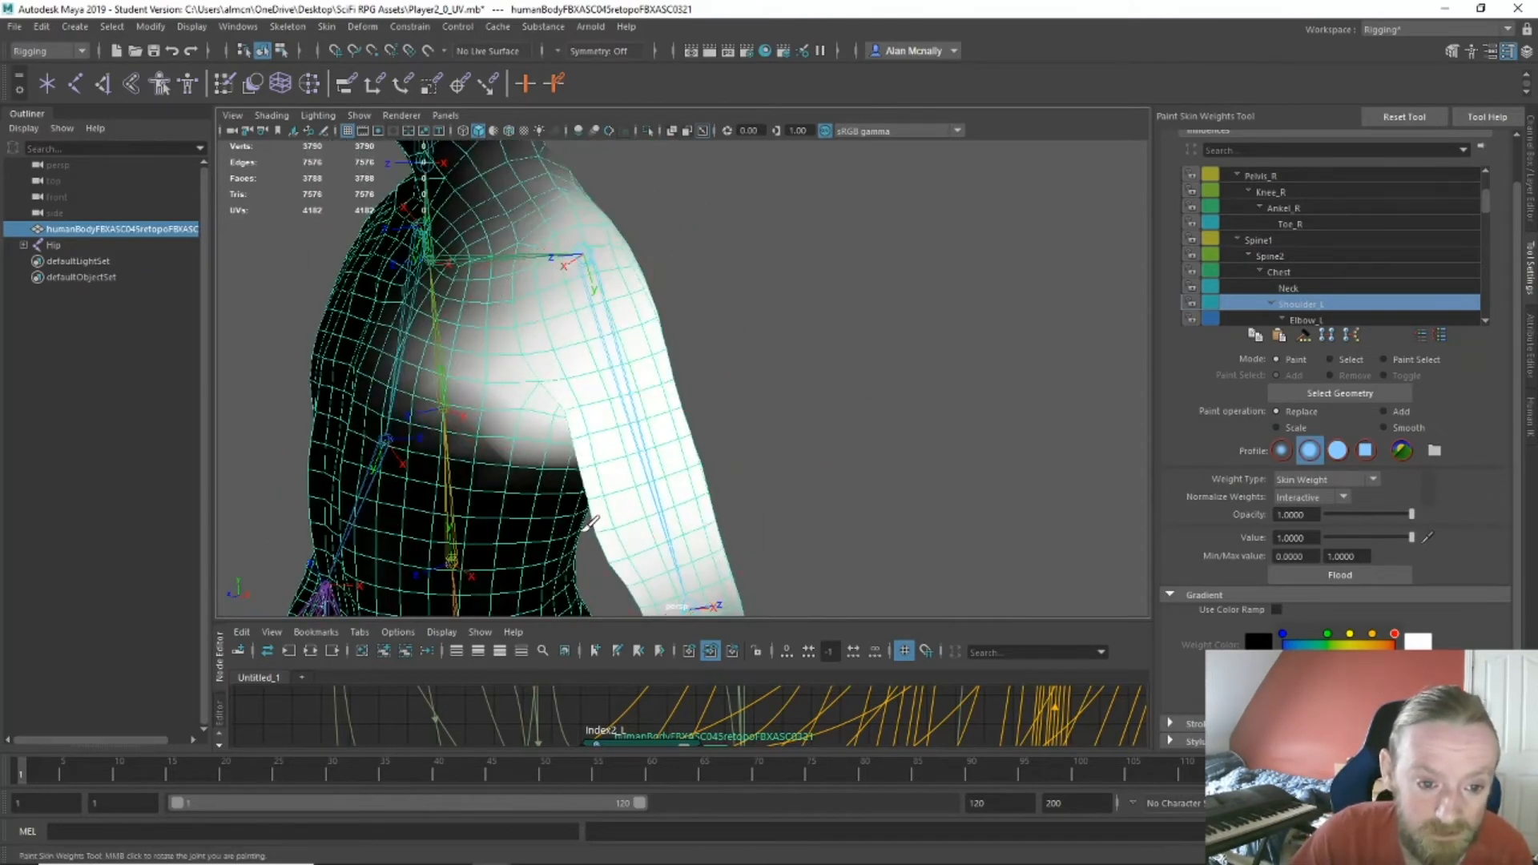
{"action": "left_click_drag", "start_coordinate": [844, 506], "coordinate": [835, 498], "text": "alt"}
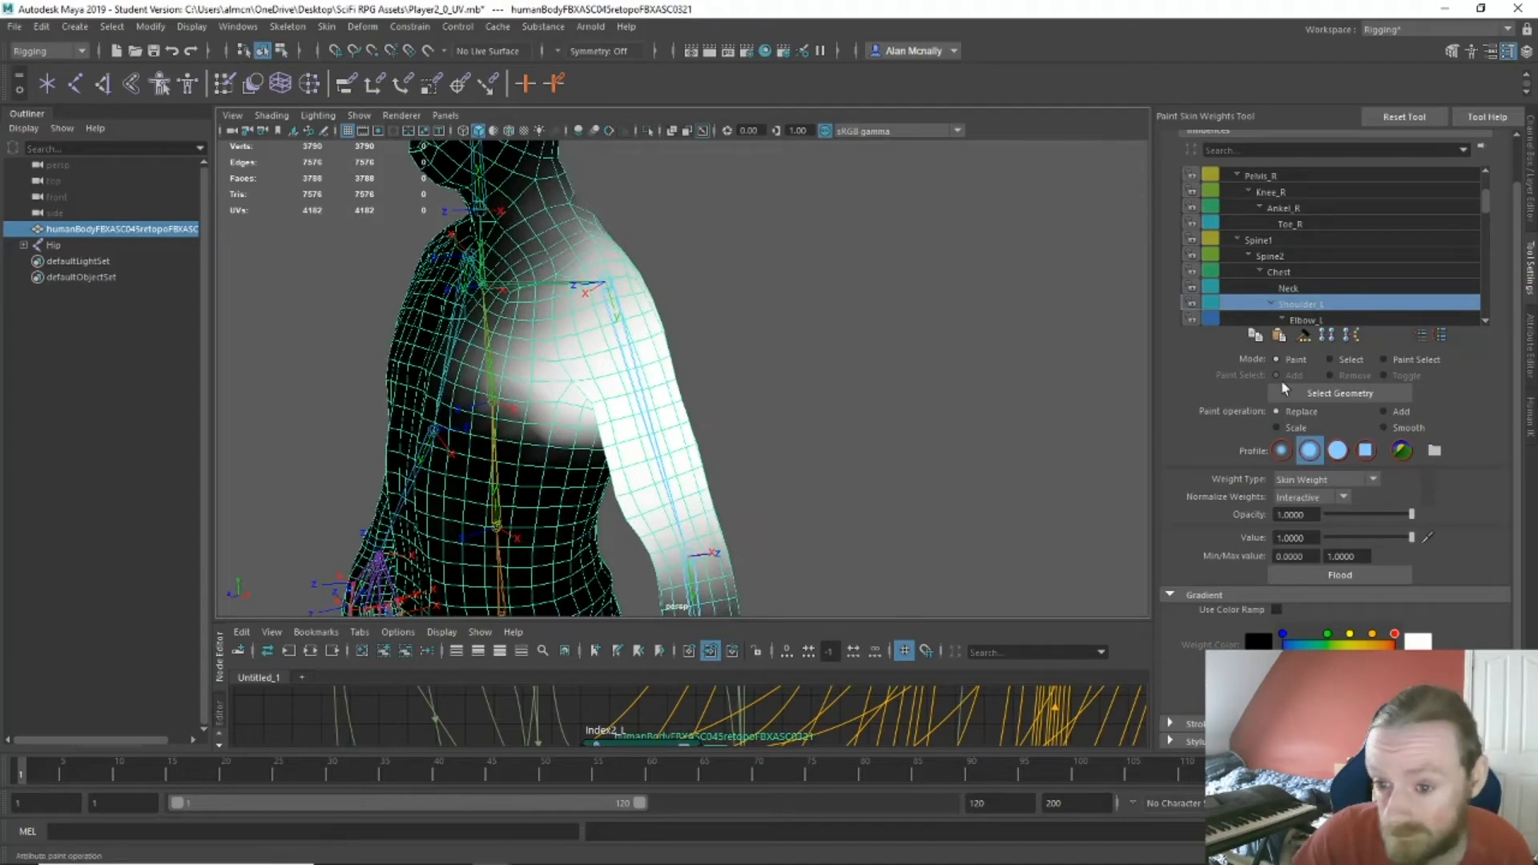
Inspect the skin weights of the Elbow_L and Wrist_L influences on the left forearm and hand.
{"action": "left_click", "coordinate": [1302, 318]}
{"action": "mouse_move", "coordinate": [790, 522]}
{"action": "left_mouse_down", "text": "alt"}
{"action": "mouse_move", "coordinate": [854, 425]}
{"action": "mouse_move", "coordinate": [641, 425]}
{"action": "mouse_move", "coordinate": [701, 374]}
{"action": "mouse_move", "coordinate": [859, 350]}
{"action": "left_mouse_up", "text": "alt"}
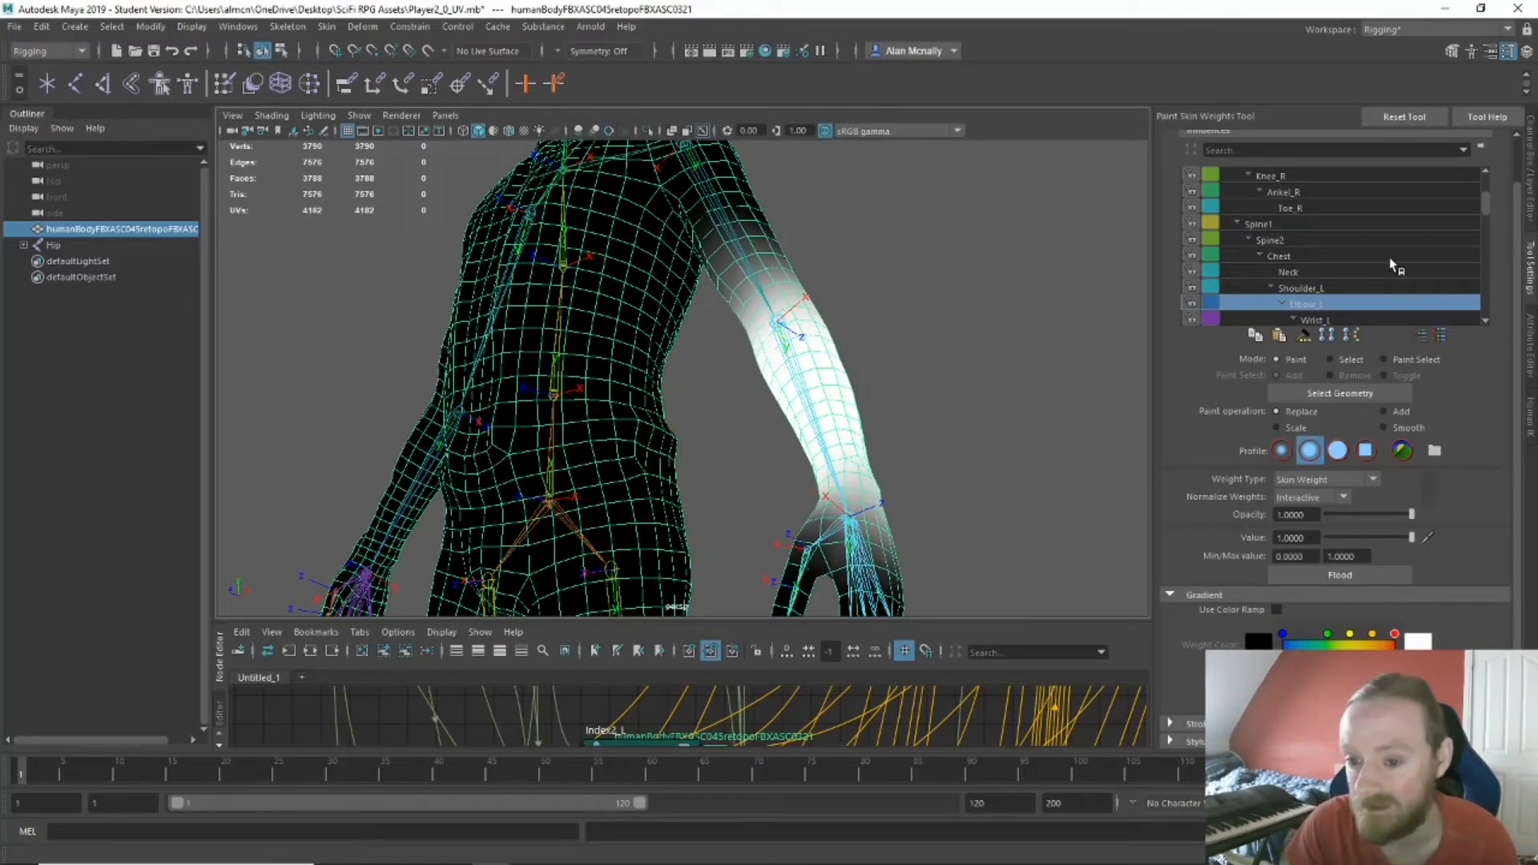
{"action": "left_click", "coordinate": [1326, 317]}
{"action": "mouse_move", "coordinate": [1068, 368]}
{"action": "left_mouse_down", "text": "alt"}
{"action": "mouse_move", "coordinate": [980, 367]}
{"action": "mouse_move", "coordinate": [1138, 333]}
{"action": "mouse_move", "coordinate": [1041, 349]}
{"action": "mouse_move", "coordinate": [1012, 333]}
{"action": "mouse_move", "coordinate": [1133, 356]}
{"action": "mouse_move", "coordinate": [1159, 329]}
{"action": "mouse_move", "coordinate": [984, 363]}
{"action": "mouse_move", "coordinate": [999, 367]}
{"action": "left_mouse_up", "text": "alt"}
Inspect the left index finger's skin weights for the influences Index1_L through Index4_L.
{"action": "scroll", "coordinate": [1353, 296], "scroll_direction": "down", "scroll_amount": 1}
{"action": "left_click", "coordinate": [1354, 290]}
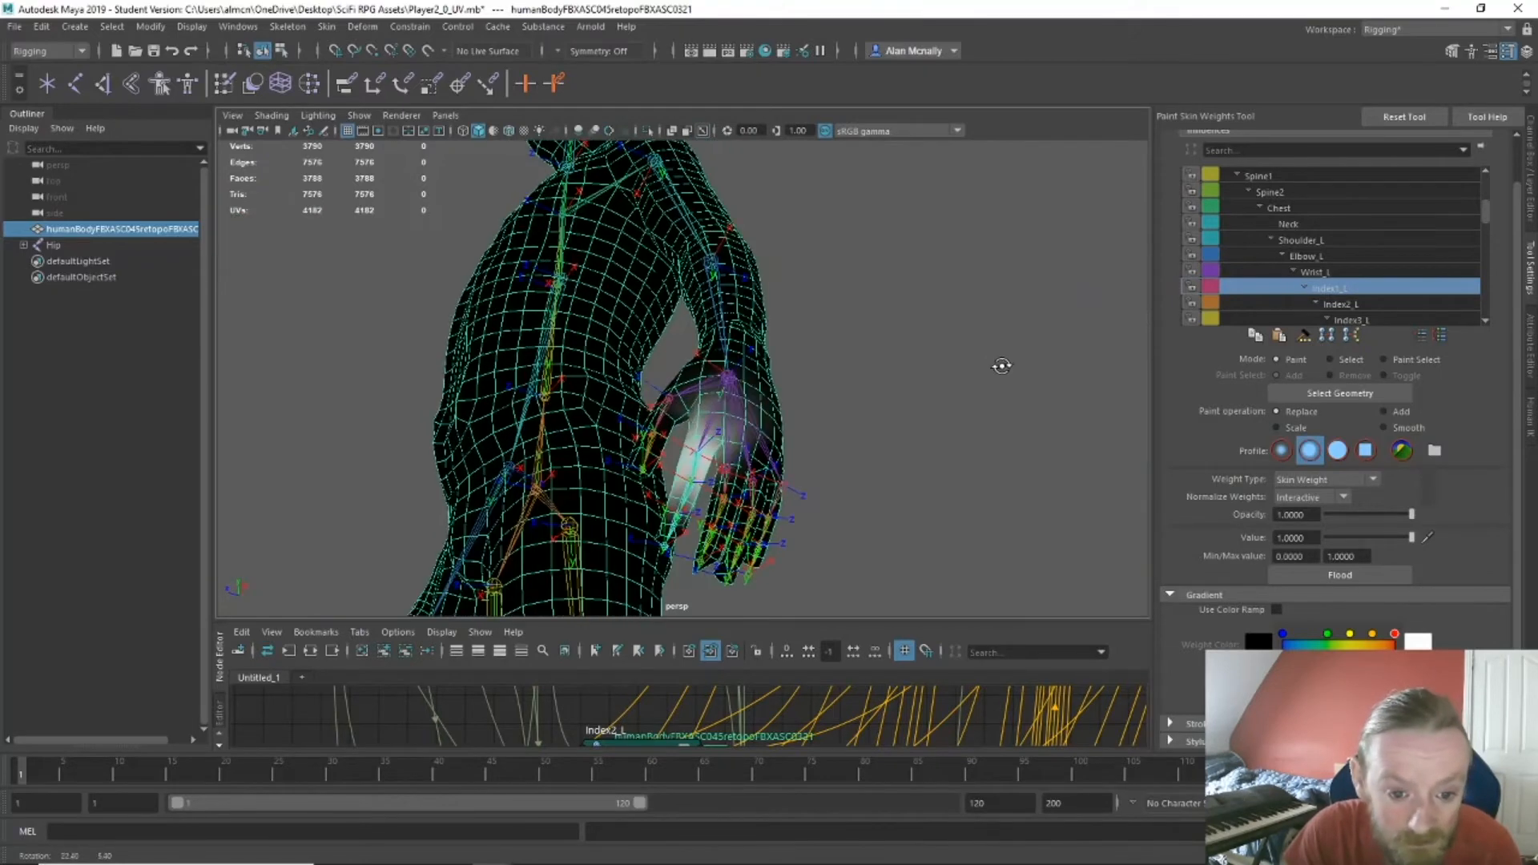
{"action": "scroll", "coordinate": [802, 518], "scroll_direction": "up", "scroll_amount": 3}
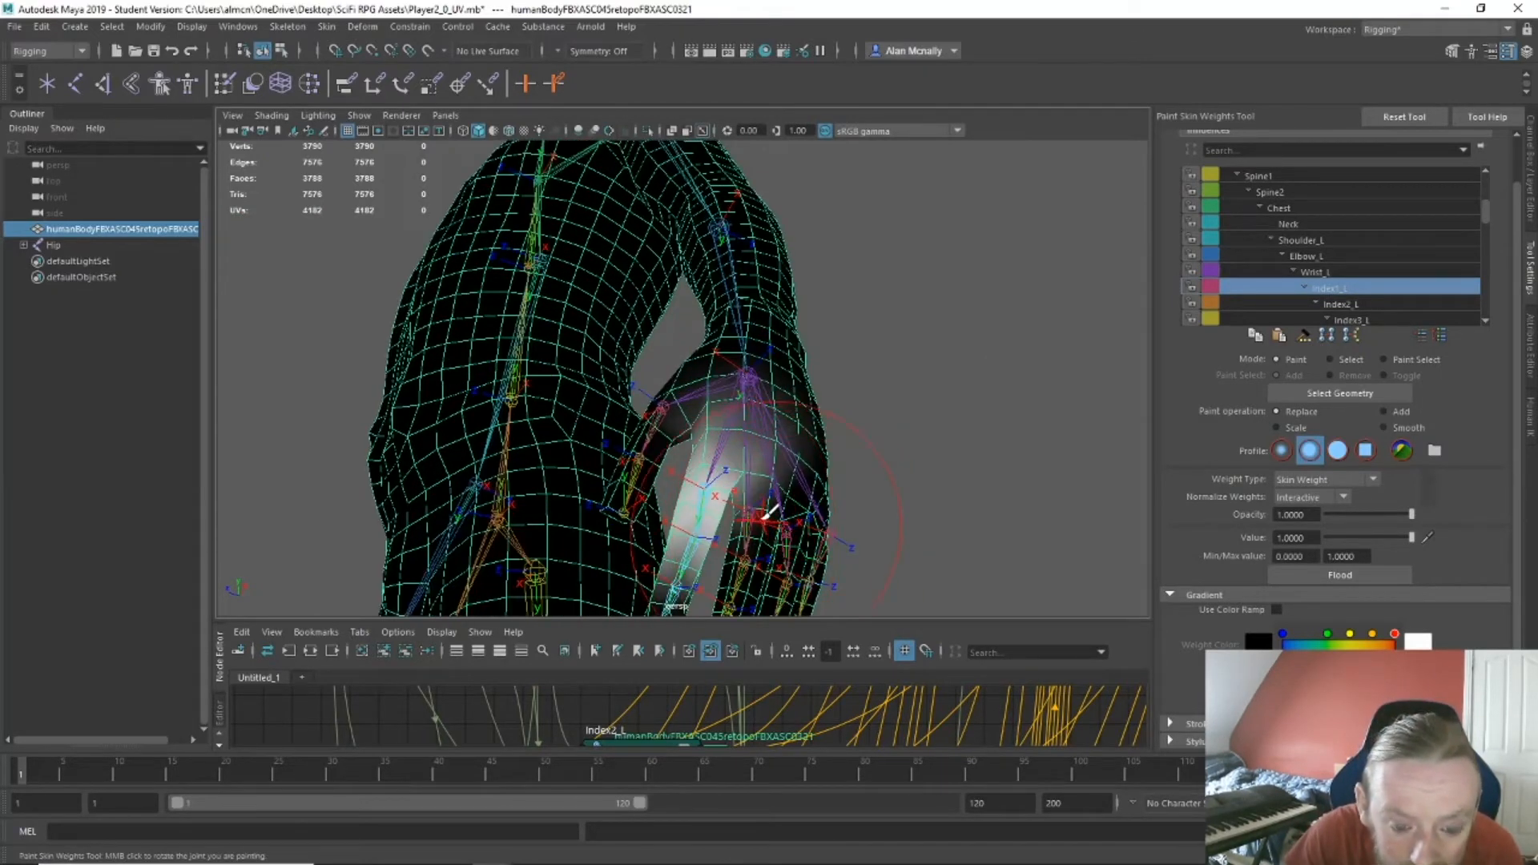
{"action": "left_click_drag", "start_coordinate": [923, 481], "coordinate": [953, 473], "text": "alt"}
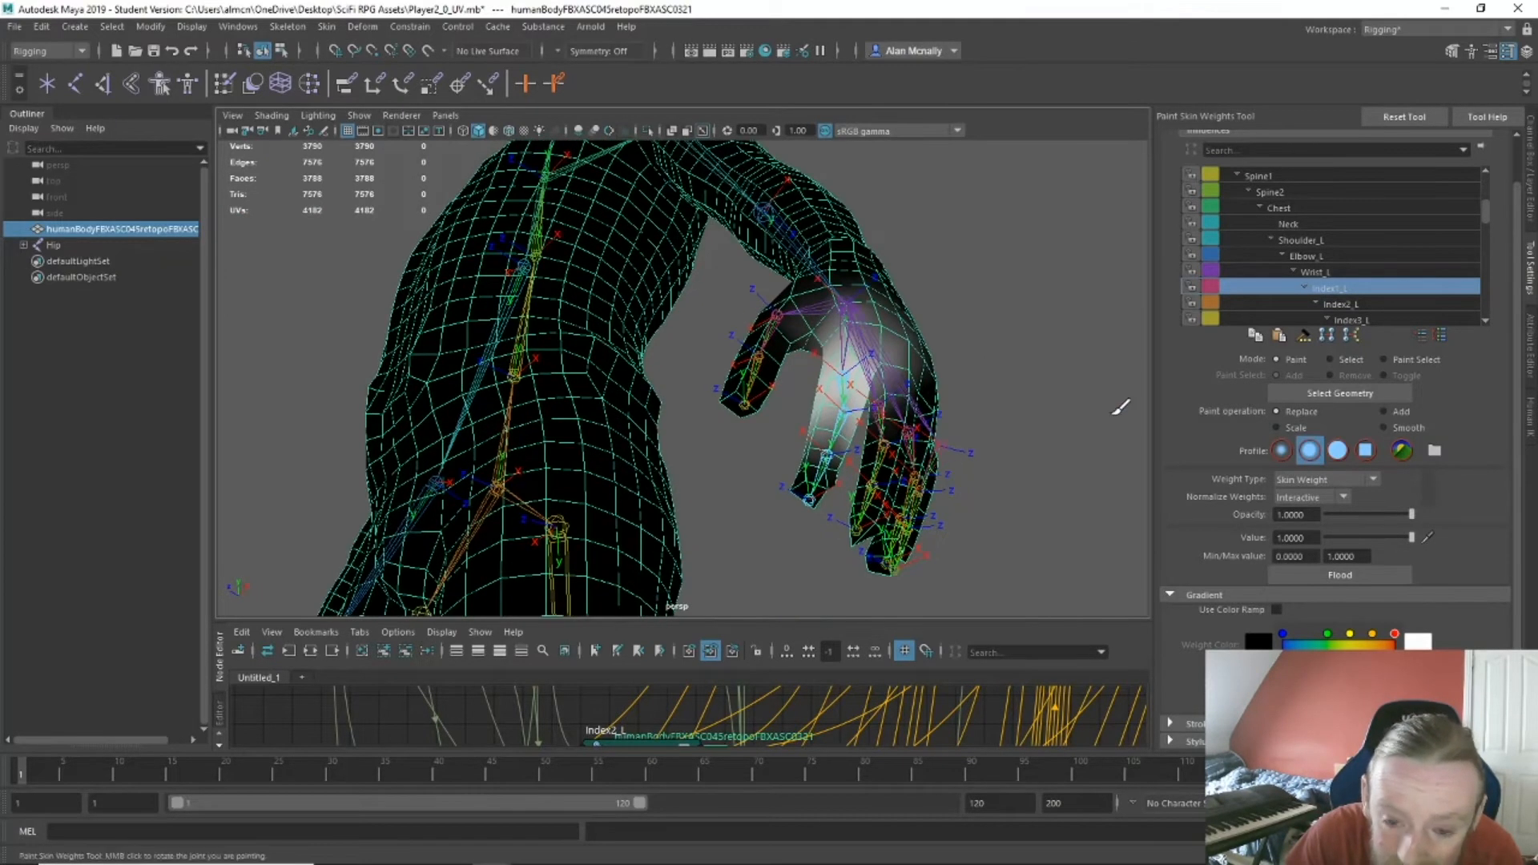
{"action": "scroll", "coordinate": [1367, 276], "scroll_direction": "down", "scroll_amount": 2}
{"action": "scroll", "coordinate": [1362, 280], "scroll_direction": "down", "scroll_amount": 1}
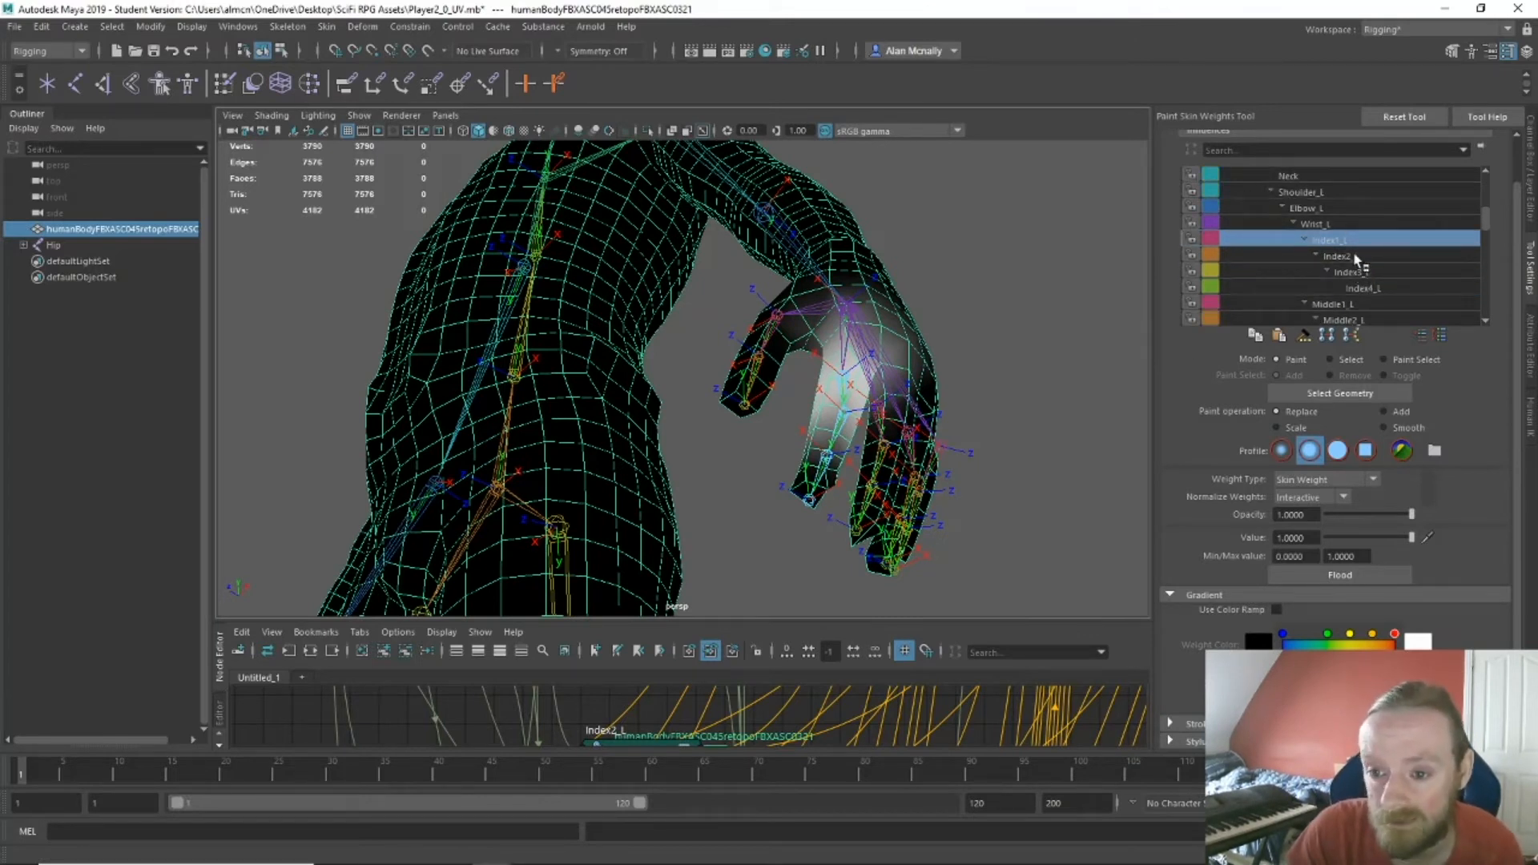
{"action": "left_click", "coordinate": [1353, 256]}
{"action": "left_click", "coordinate": [1353, 273]}
{"action": "left_click", "coordinate": [1352, 288]}
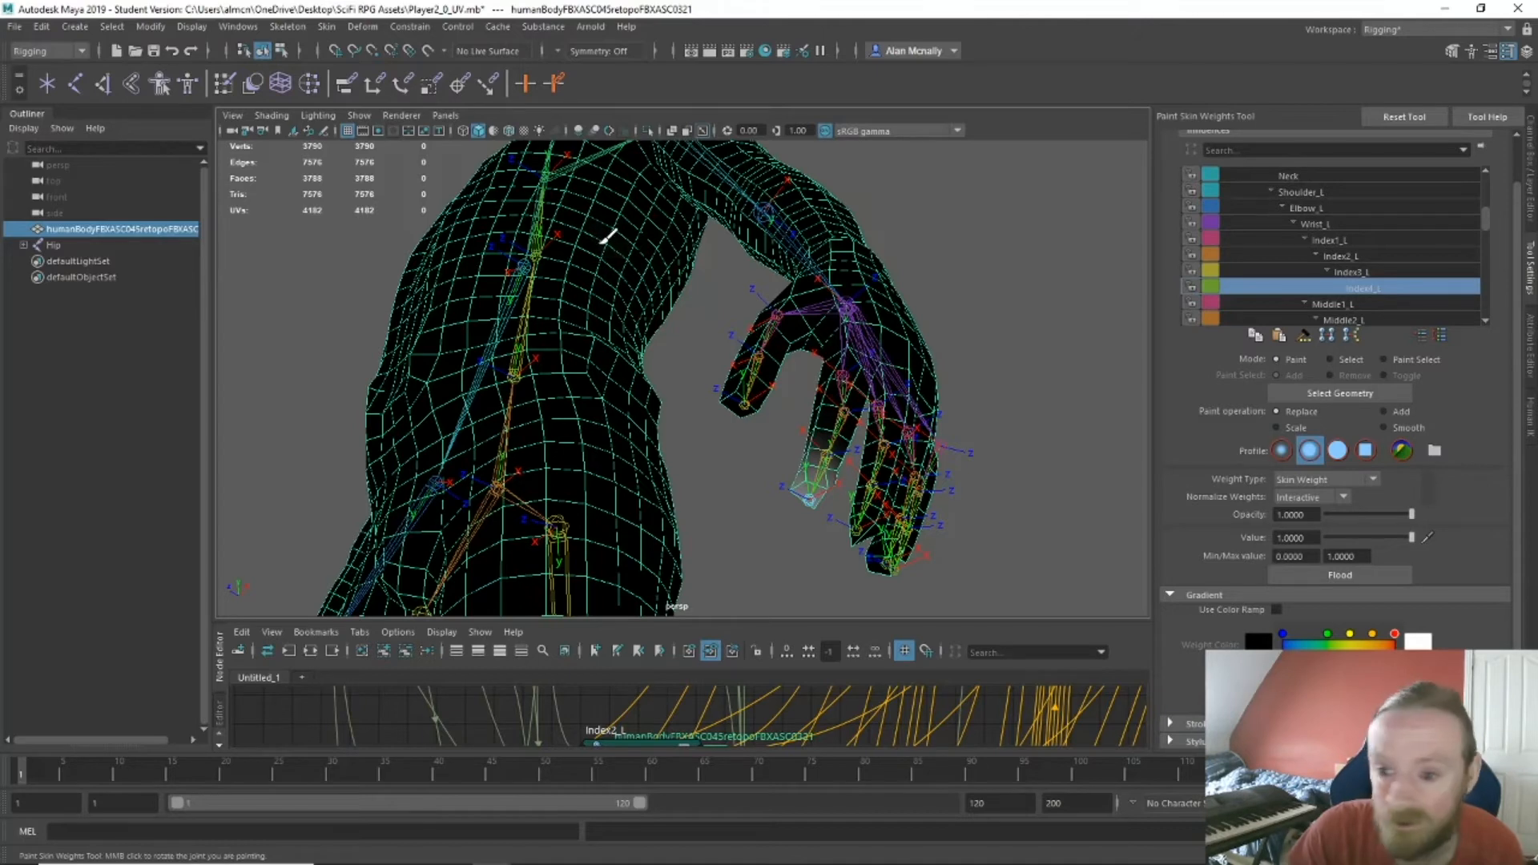
{"action": "scroll", "coordinate": [615, 367], "scroll_direction": "down", "scroll_amount": 7}
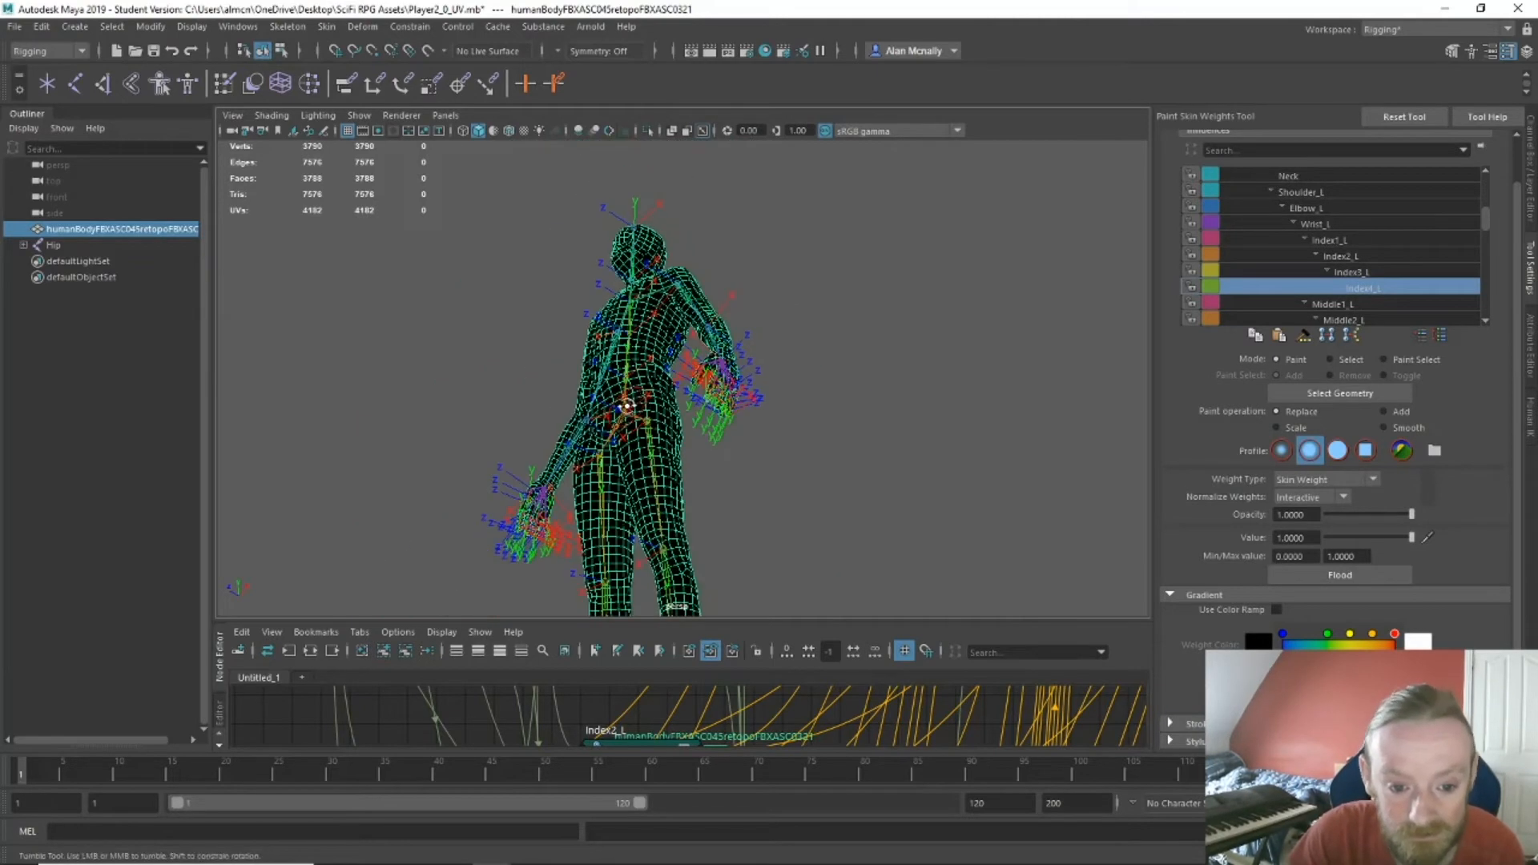
{"action": "left_click_drag", "start_coordinate": [623, 411], "coordinate": [409, 454], "text": "alt"}
{"action": "scroll", "coordinate": [641, 458], "scroll_direction": "up", "scroll_amount": 5}
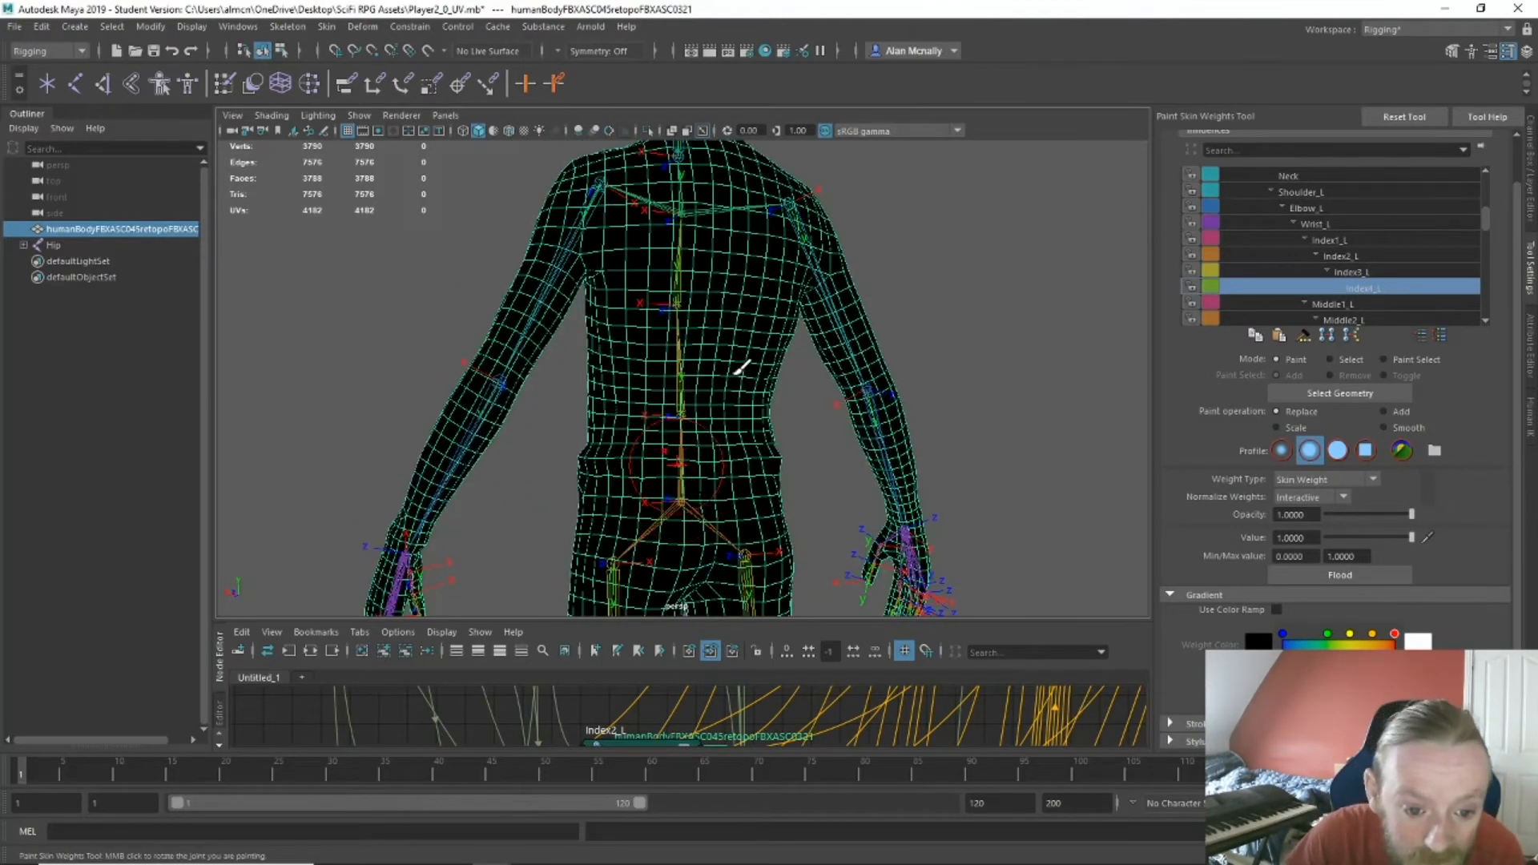
{"action": "middle_click", "coordinate": [747, 410]}
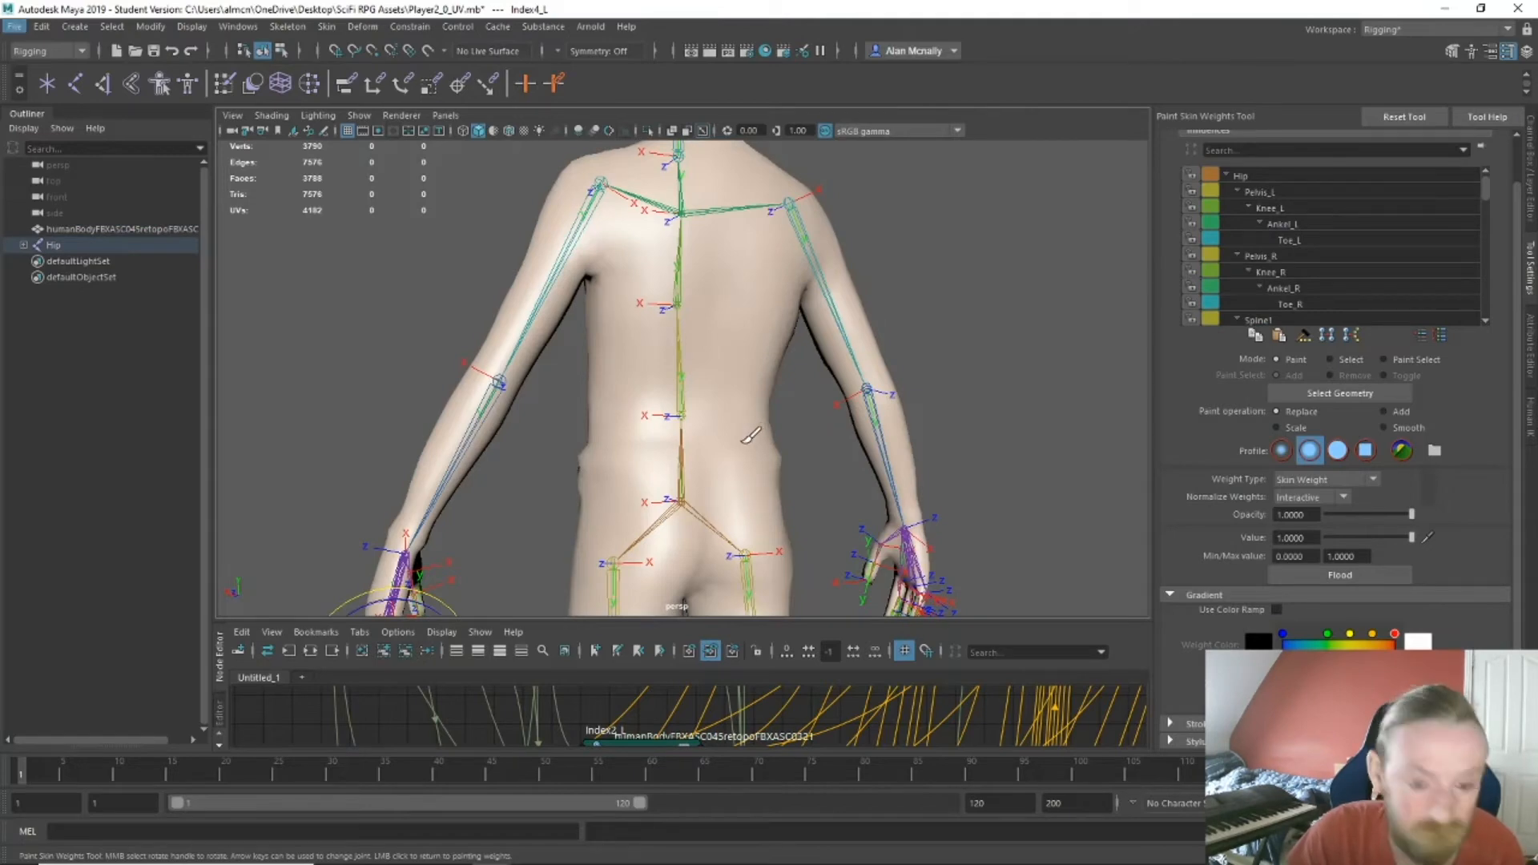
{"action": "key", "text": "ctrl+z"}
{"action": "middle_click_drag", "start_coordinate": [678, 511], "coordinate": [797, 378], "text": "alt"}
{"action": "scroll", "coordinate": [1324, 256], "scroll_direction": "down", "scroll_amount": 3}
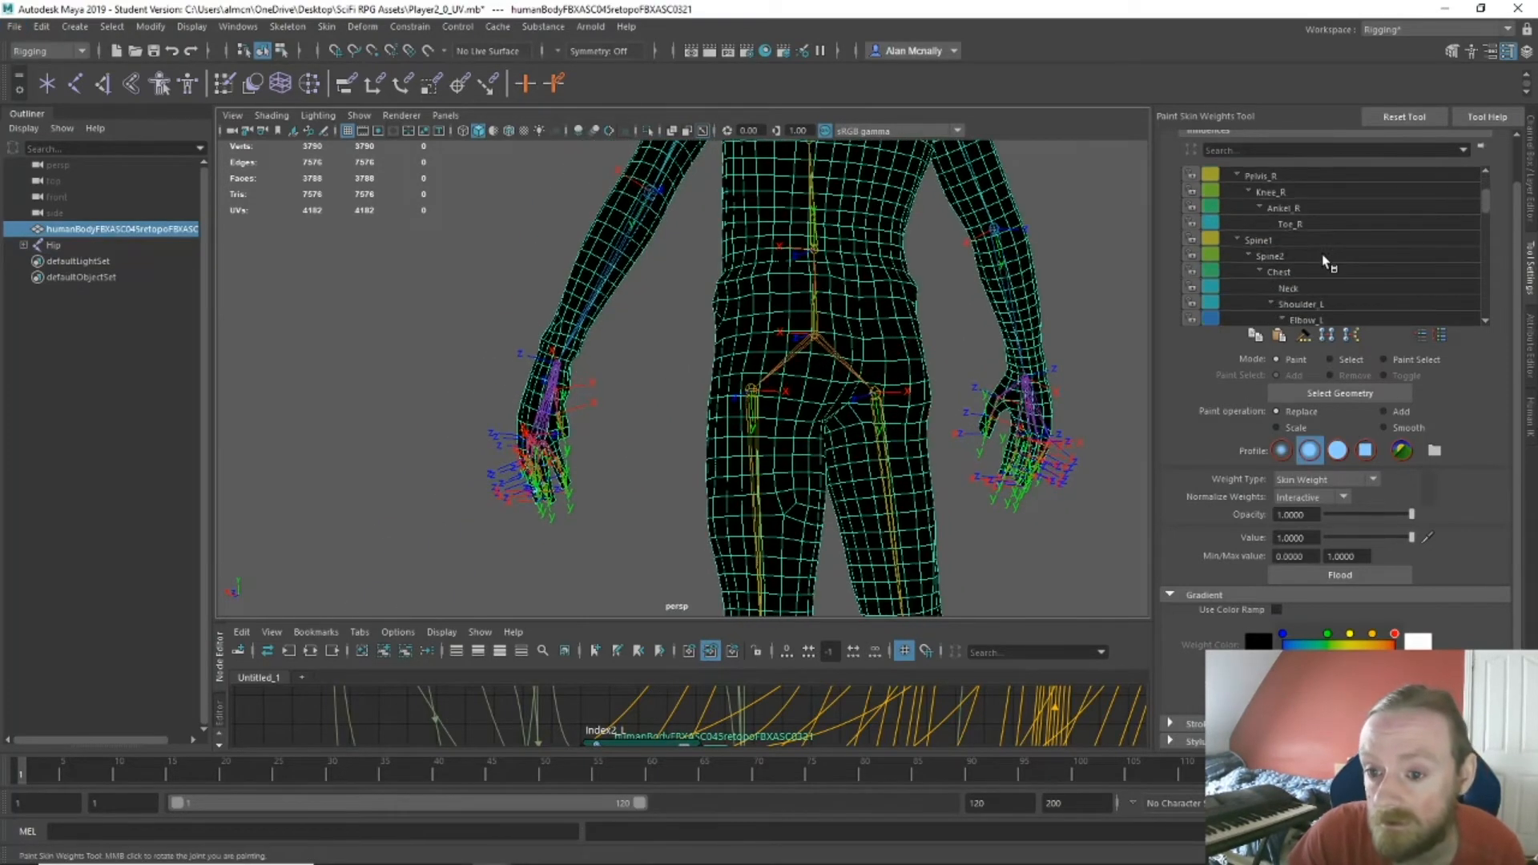
Inspect the left middle finger's skin weights for the influences Middle1_L through Middle4_L.
{"action": "scroll", "coordinate": [1323, 261], "scroll_direction": "down", "scroll_amount": 5}
{"action": "left_click", "coordinate": [1345, 272]}
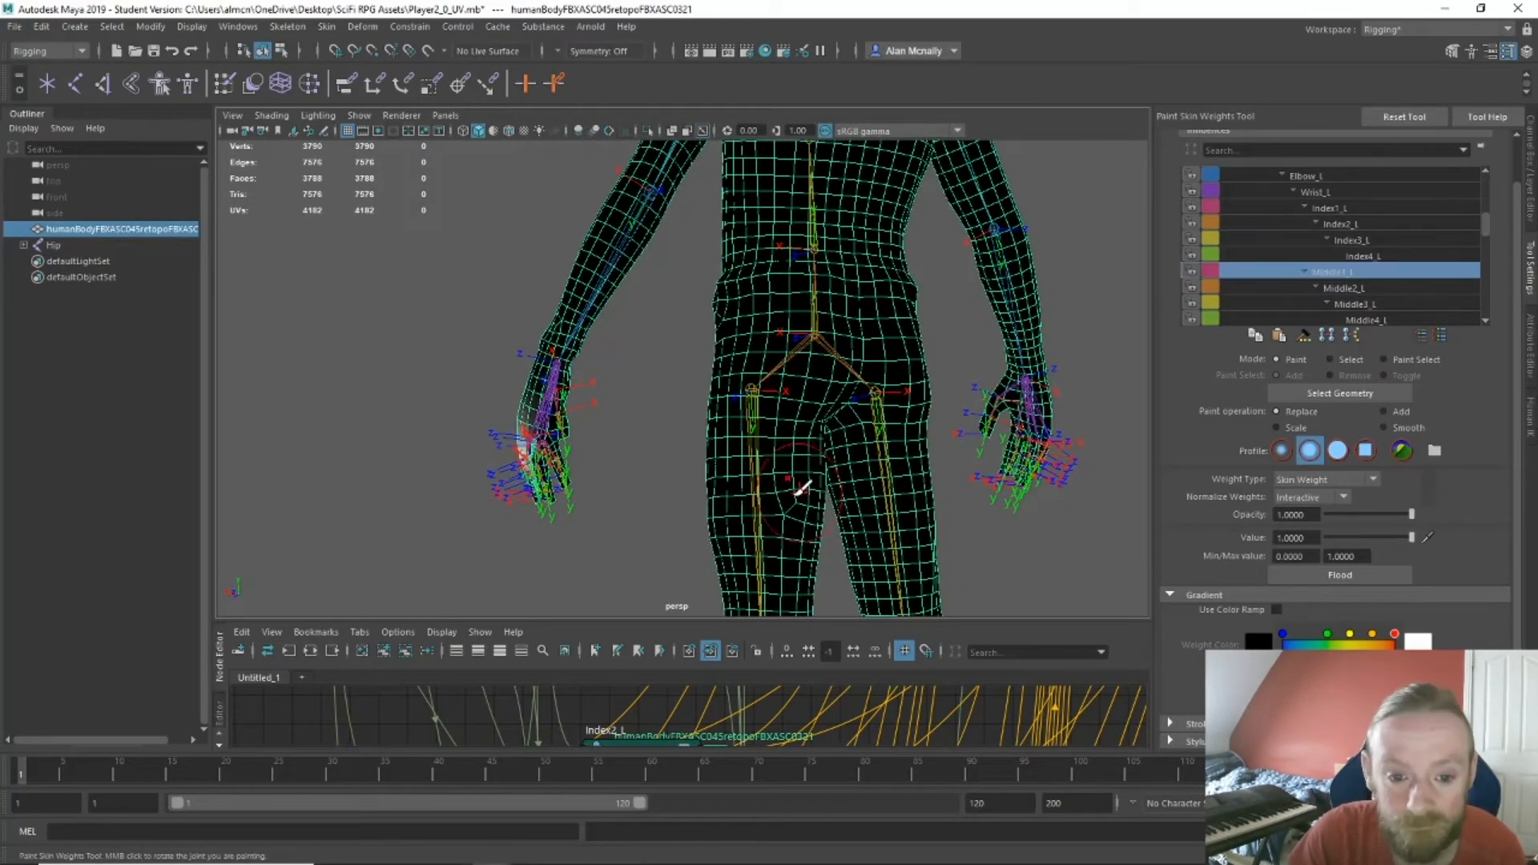
{"action": "left_click_drag", "start_coordinate": [801, 487], "coordinate": [1023, 484], "text": "alt"}
{"action": "scroll", "coordinate": [1360, 269], "scroll_direction": "down", "scroll_amount": 1}
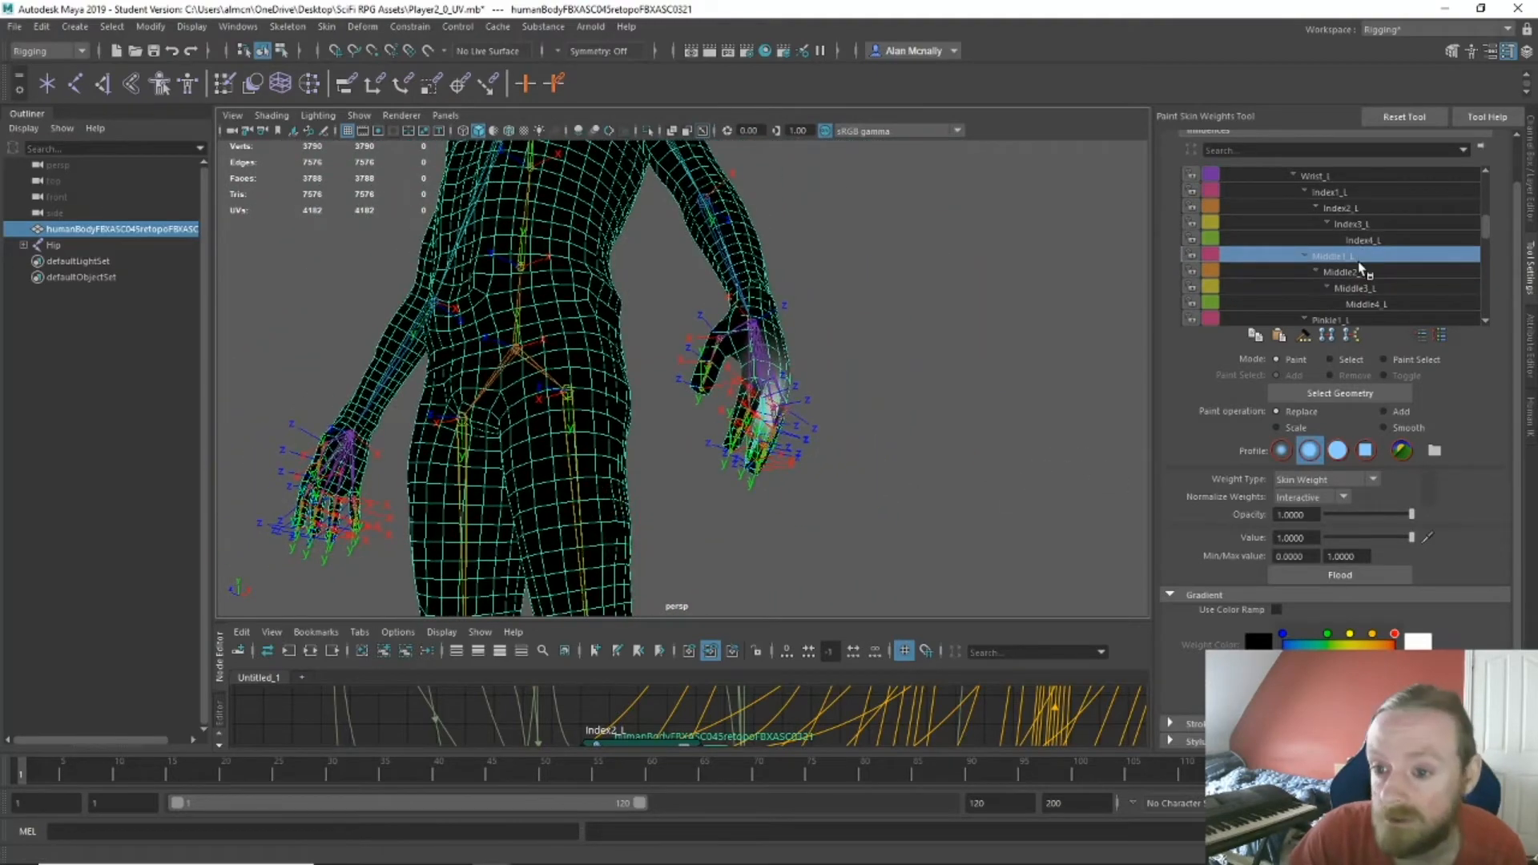
{"action": "left_click", "coordinate": [1353, 274]}
{"action": "left_click", "coordinate": [1357, 290]}
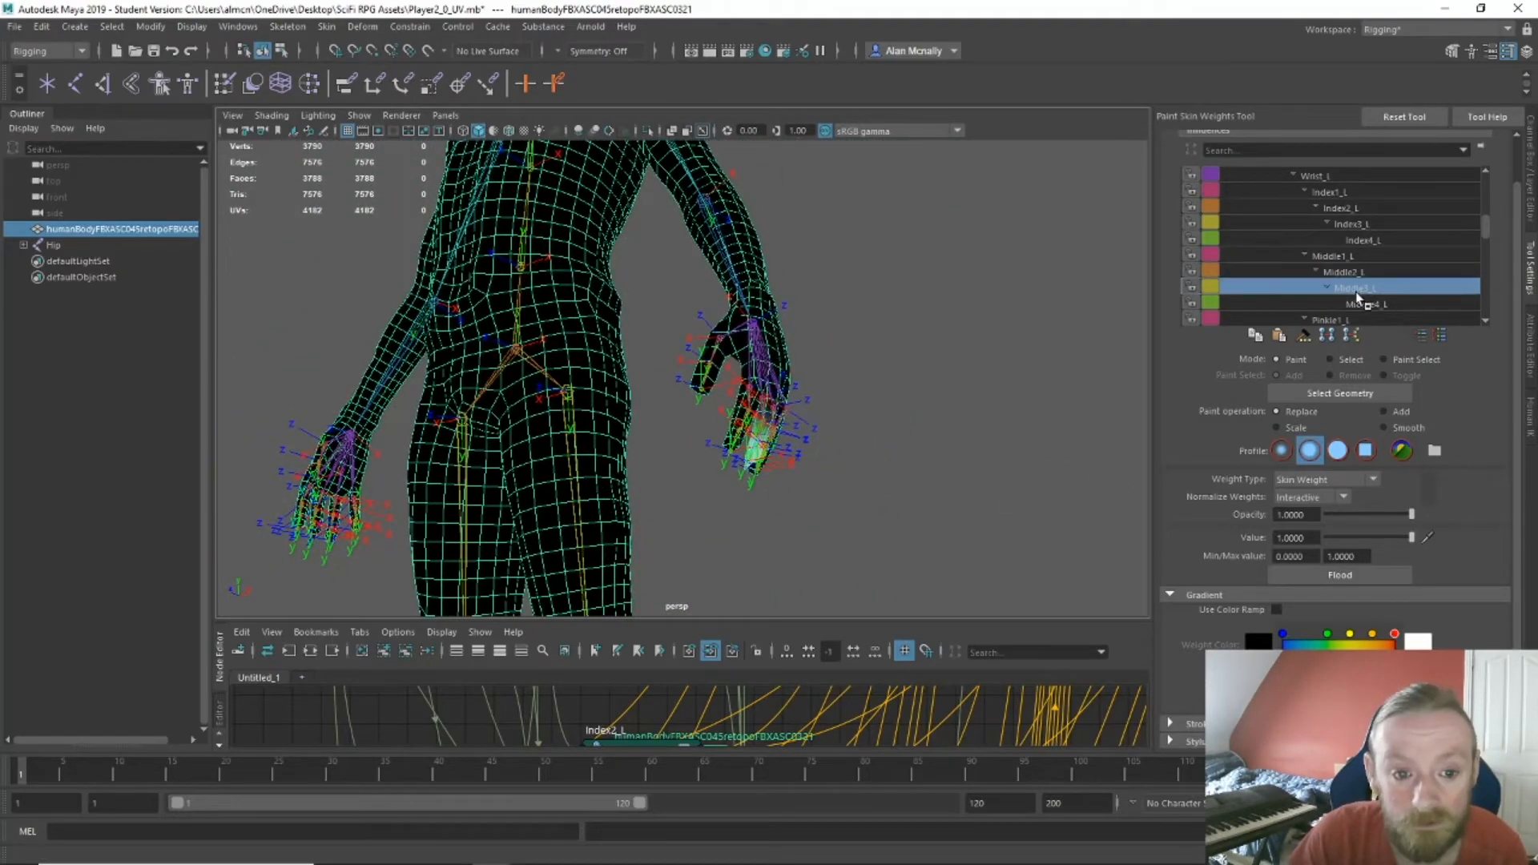
{"action": "left_click", "coordinate": [1361, 306]}
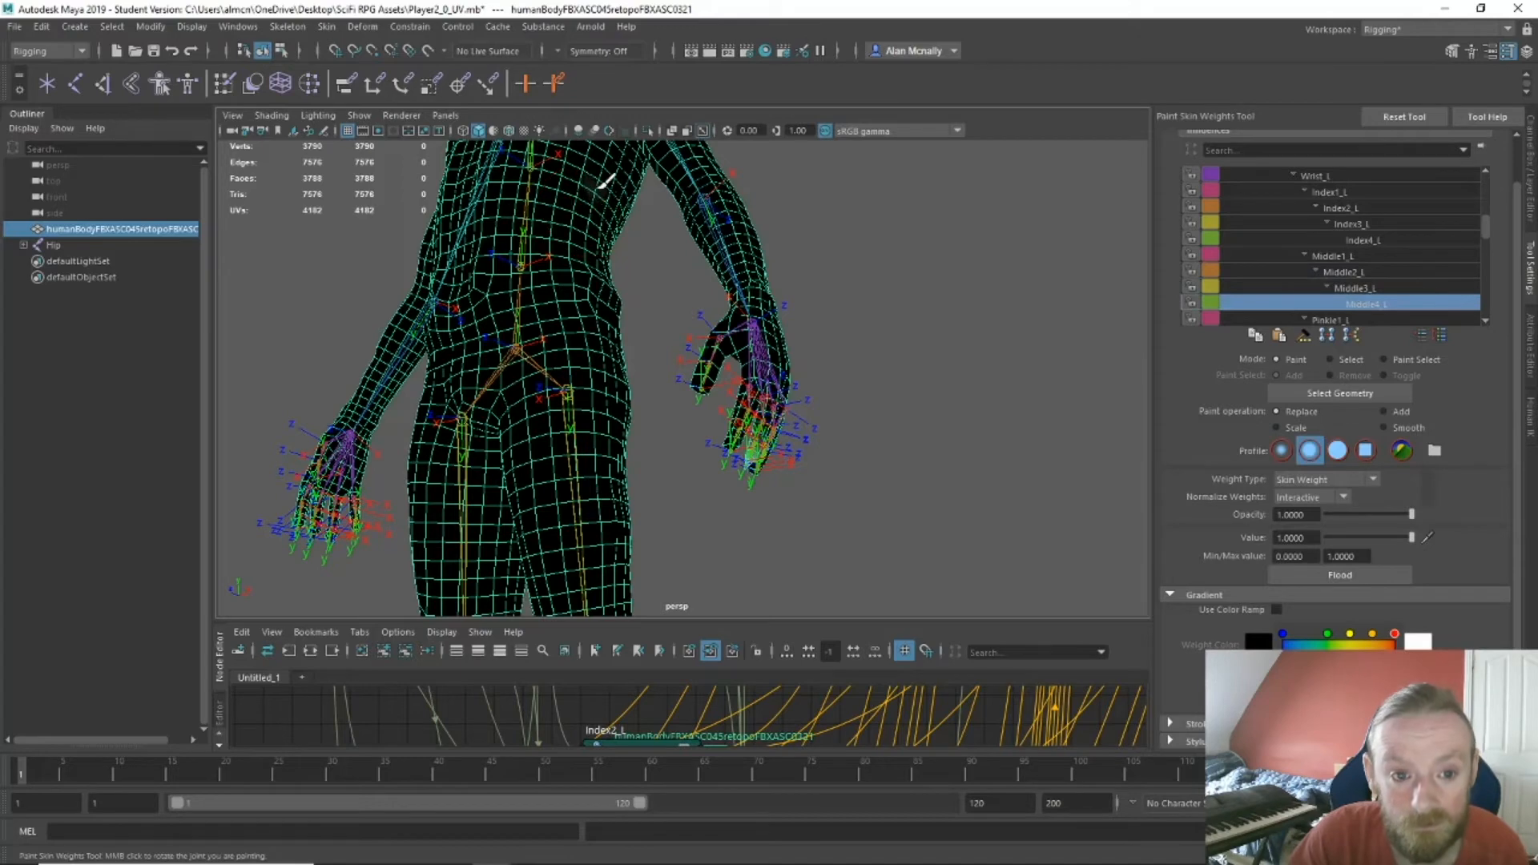
Inspect the left little finger's skin weights for the influences Pinkie1_L, Pinkie2_L and Pinkie3_L from the side and front.
{"action": "scroll", "coordinate": [1290, 272], "scroll_direction": "down", "scroll_amount": 4}
{"action": "left_click", "coordinate": [1333, 257]}
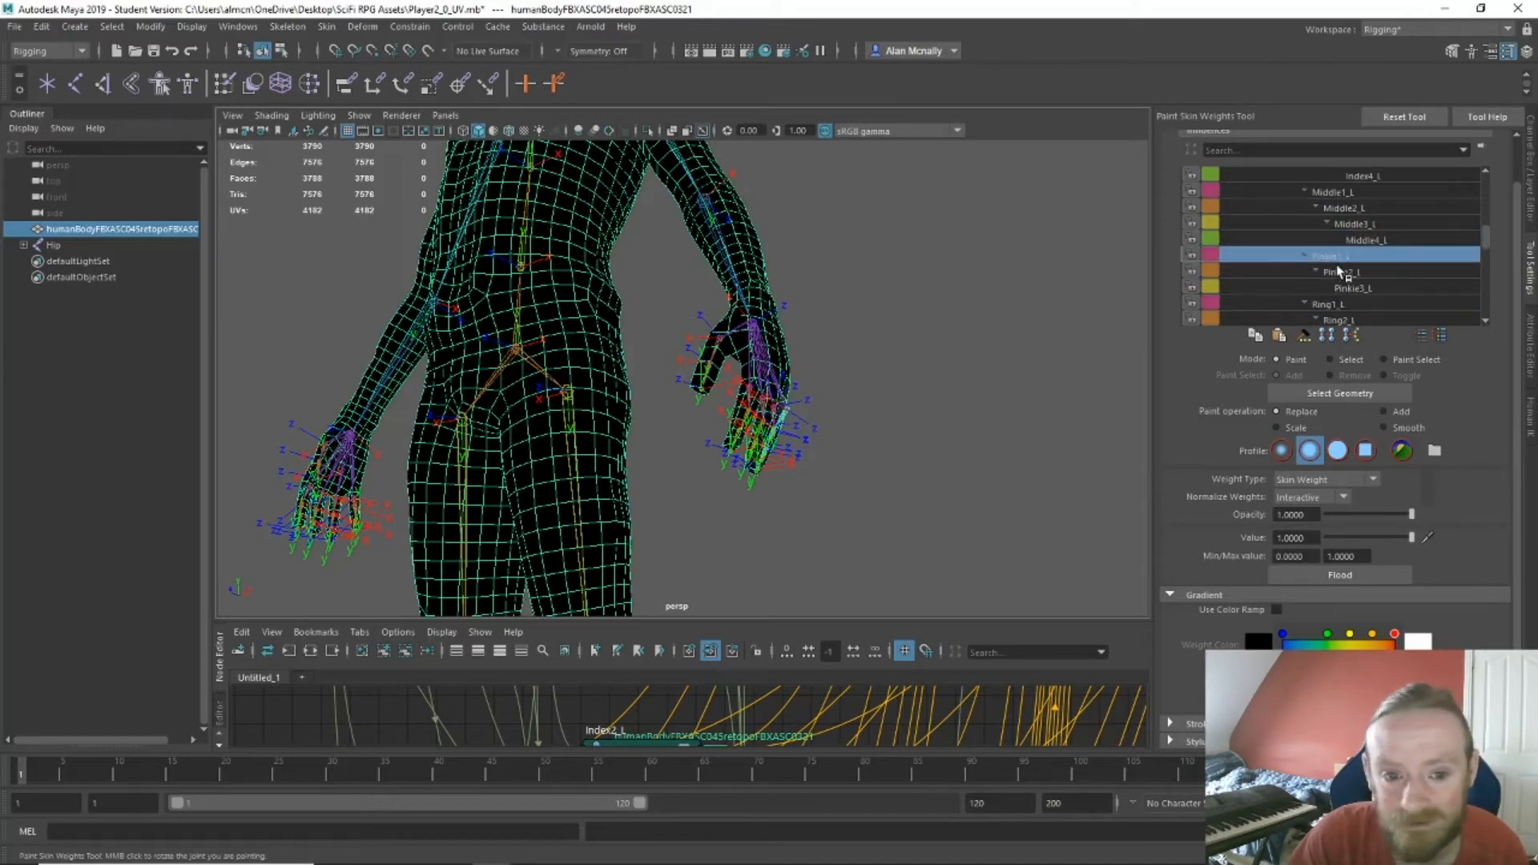
{"action": "left_click_drag", "start_coordinate": [1041, 383], "coordinate": [828, 433], "text": "alt"}
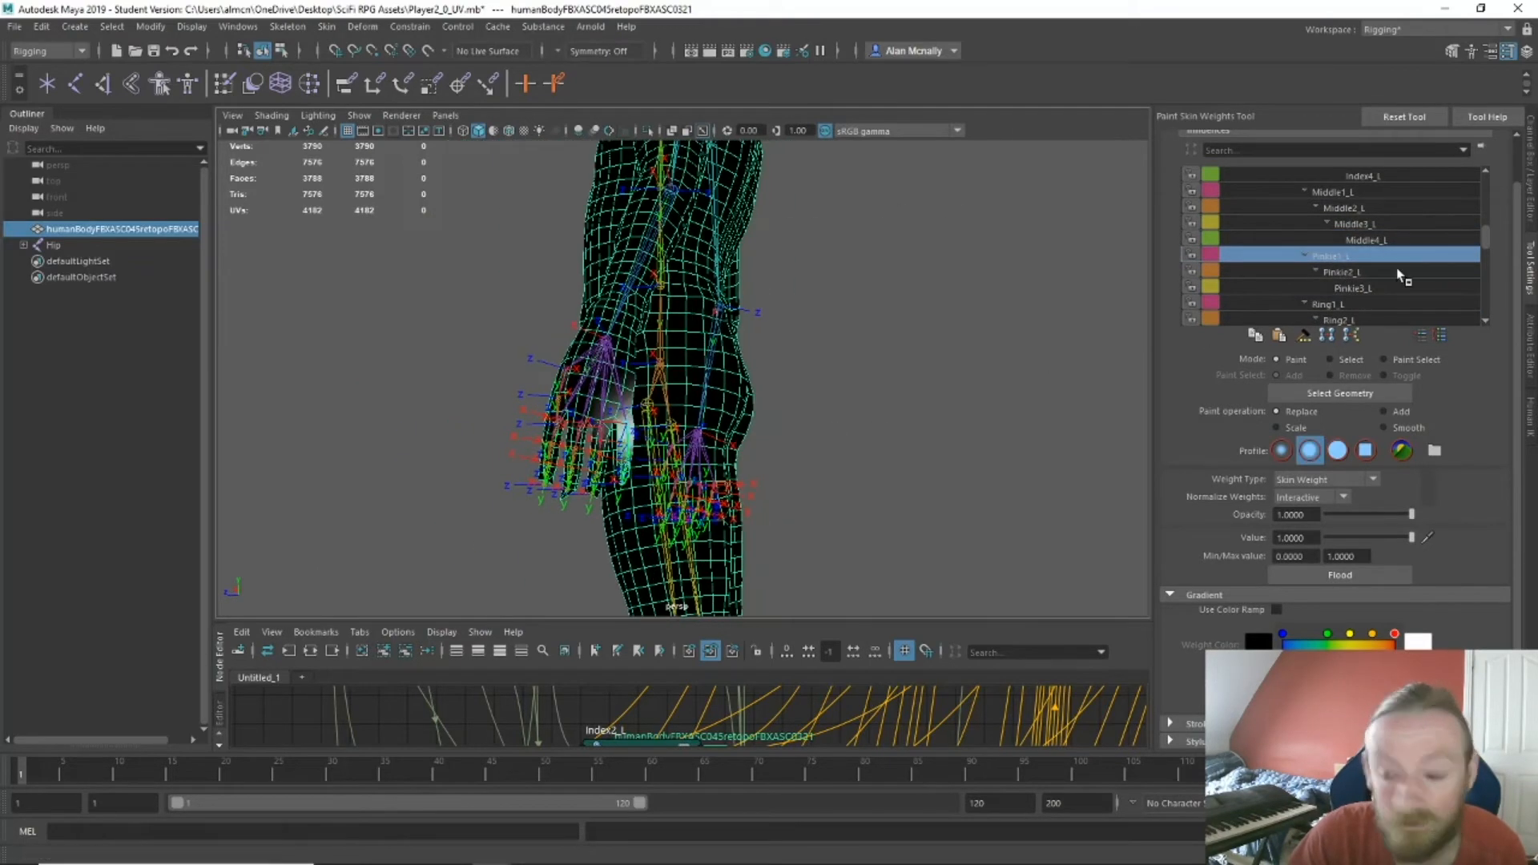
{"action": "left_click", "coordinate": [1368, 288]}
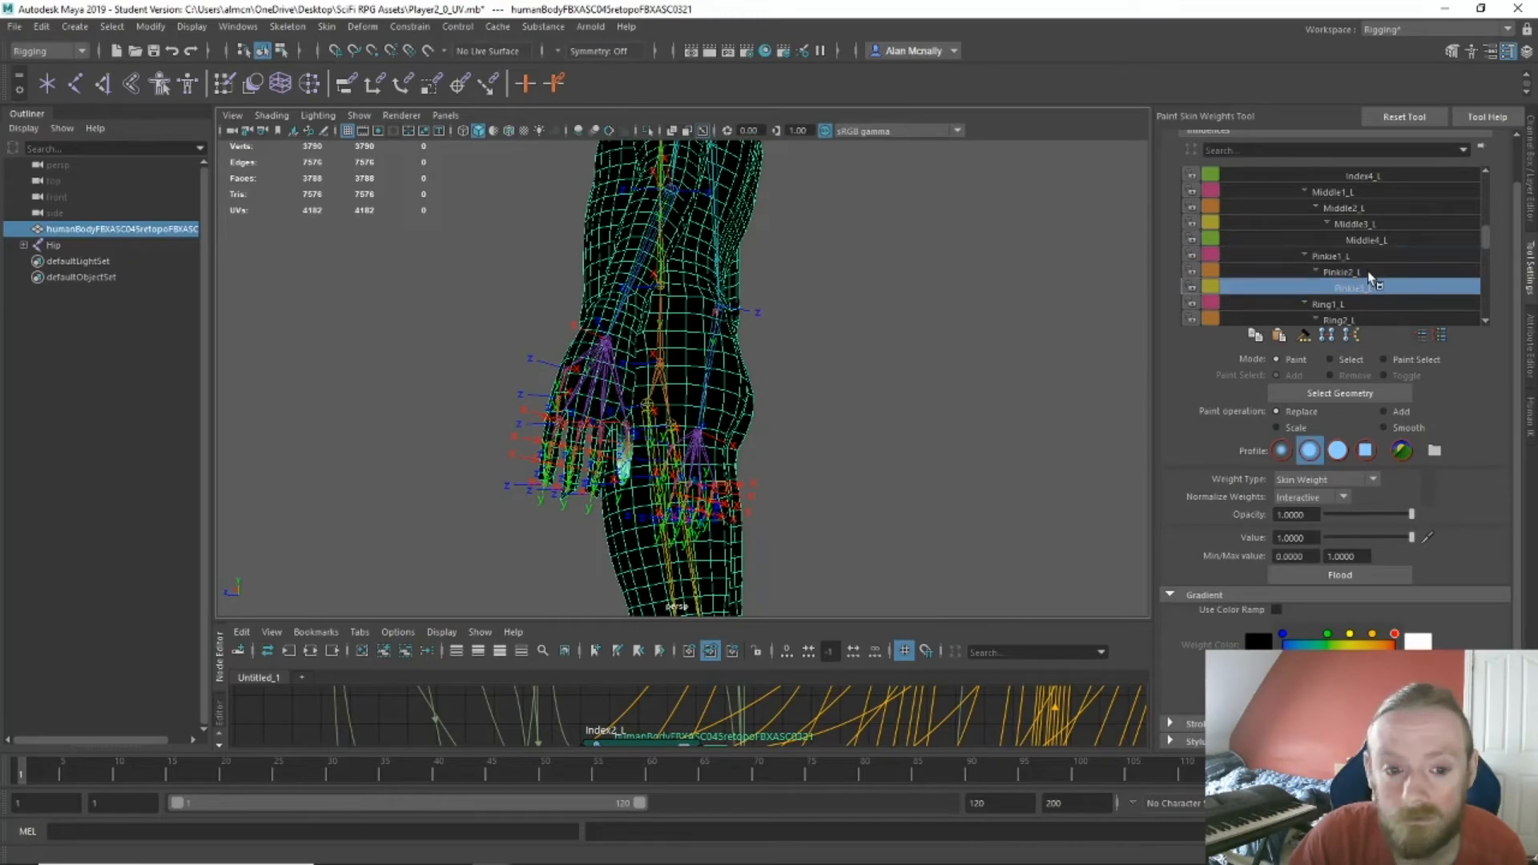
{"action": "left_click", "coordinate": [1354, 271]}
{"action": "left_click_drag", "start_coordinate": [975, 433], "coordinate": [1122, 404], "text": "alt"}
Inspect the skin weights of the left ring finger and thumb, including the Ring4_L and Thumb3_L influences.
{"action": "scroll", "coordinate": [1354, 273], "scroll_direction": "down", "scroll_amount": 4}
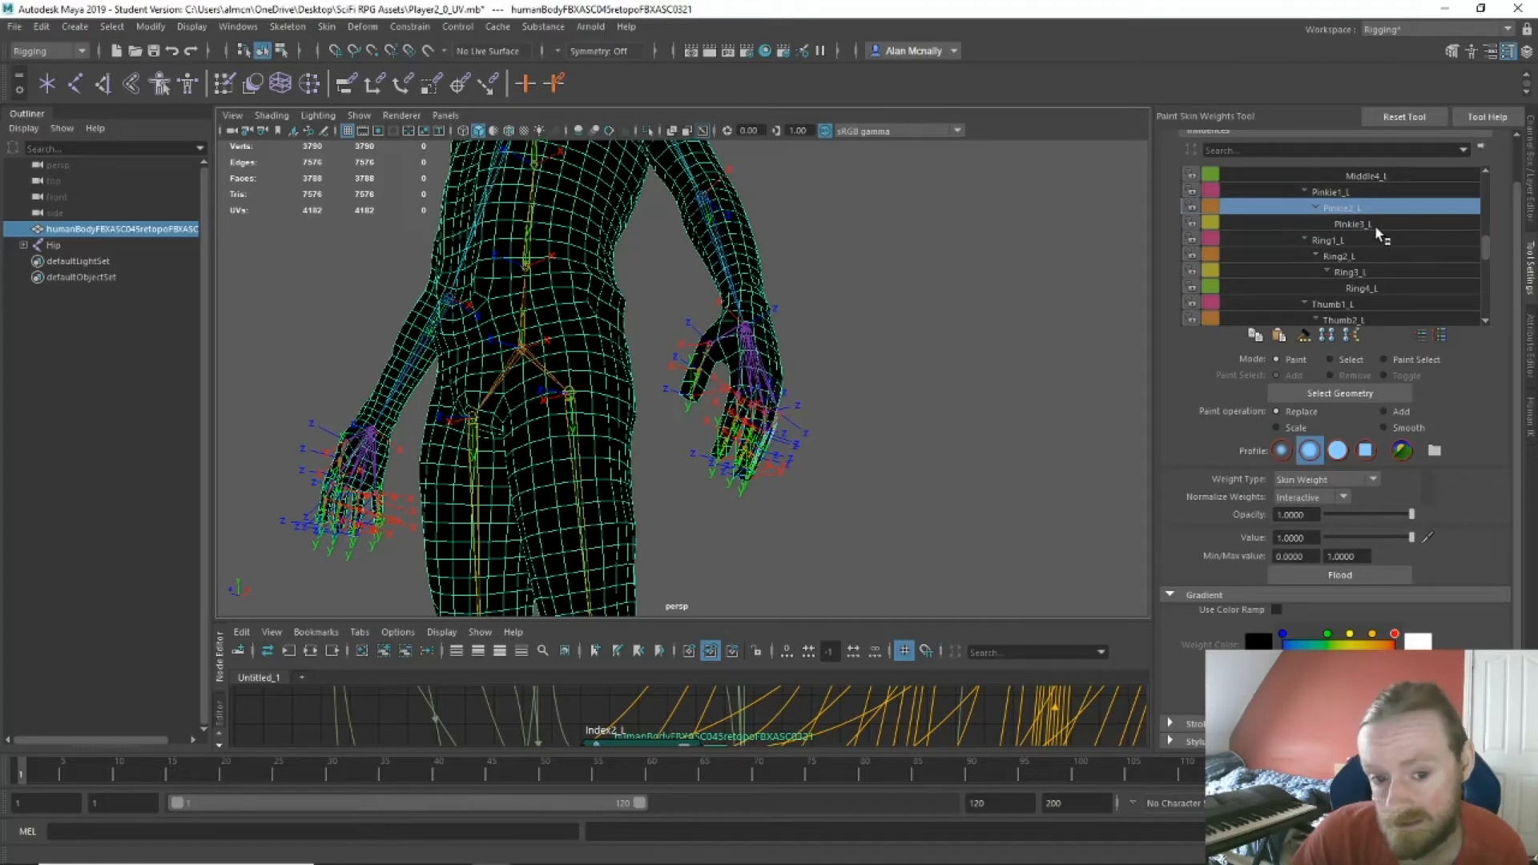
{"action": "scroll", "coordinate": [1370, 225], "scroll_direction": "down", "scroll_amount": 1}
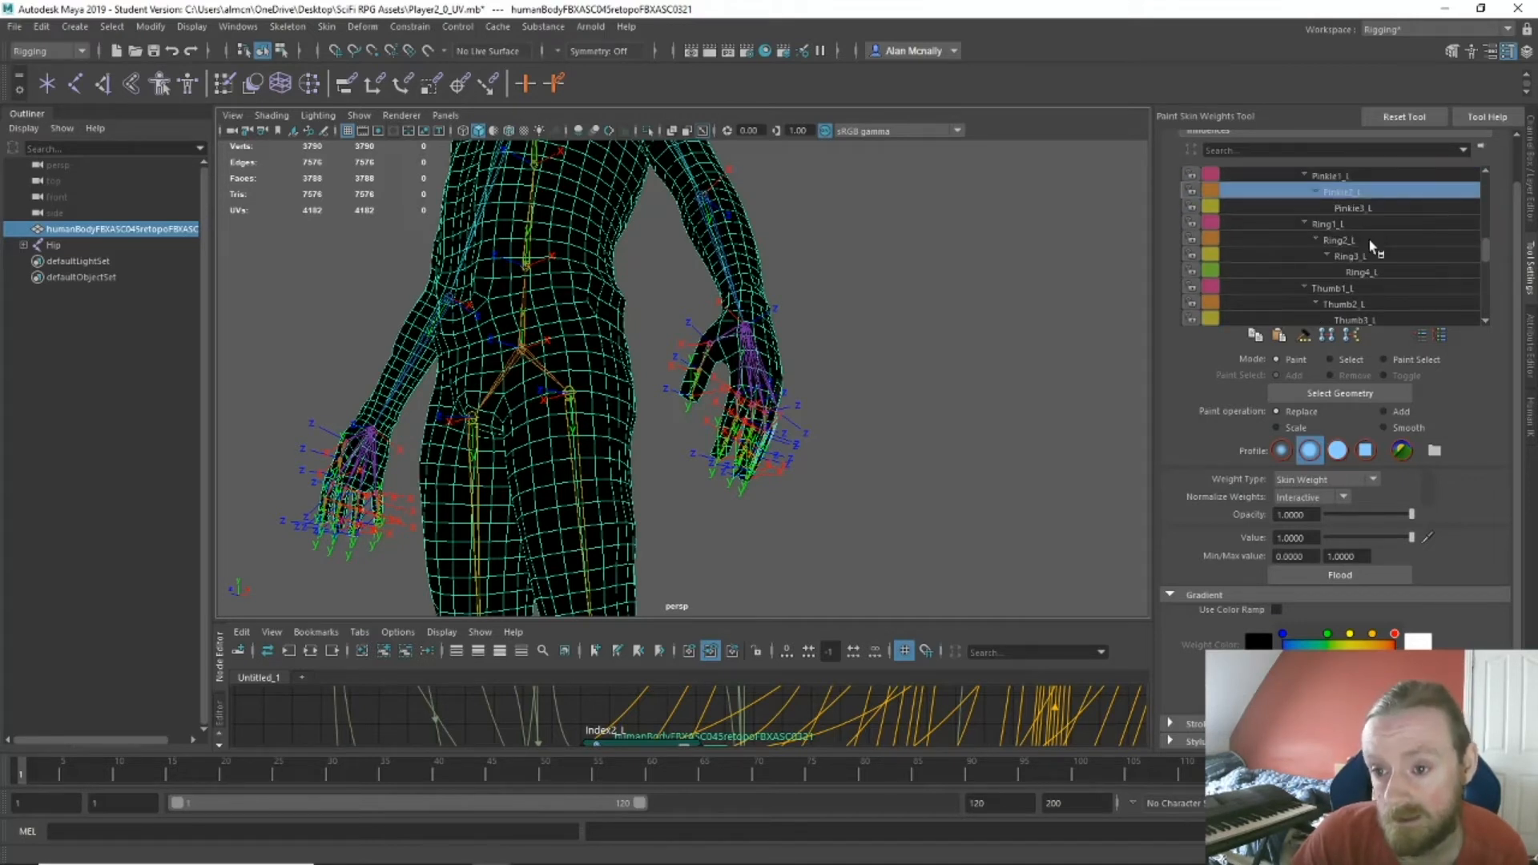
{"action": "left_click", "coordinate": [1362, 272]}
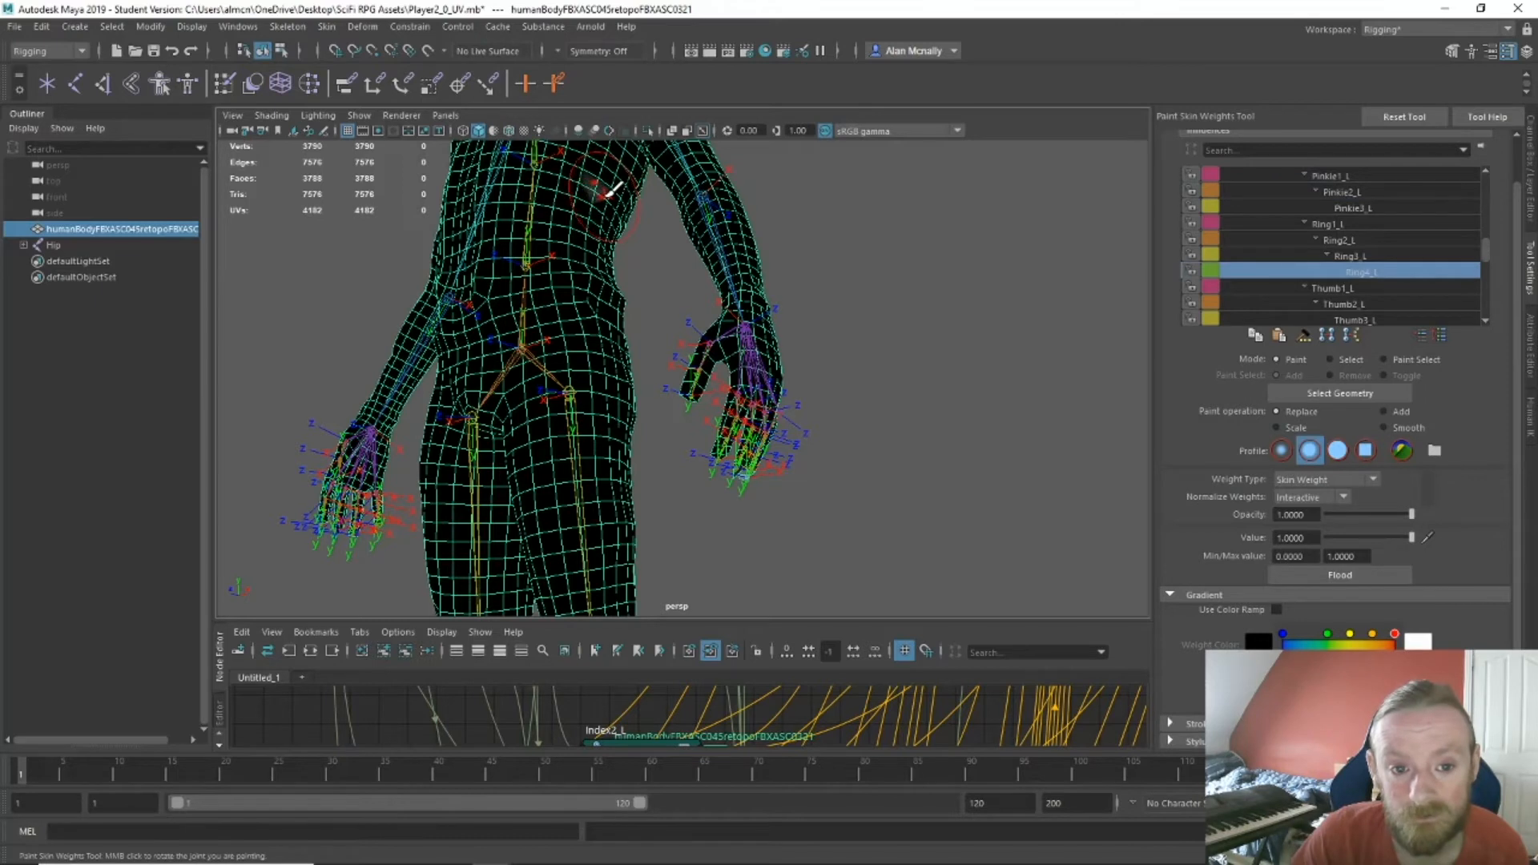
{"action": "scroll", "coordinate": [1322, 272], "scroll_direction": "down", "scroll_amount": 2}
{"action": "left_click", "coordinate": [1358, 288]}
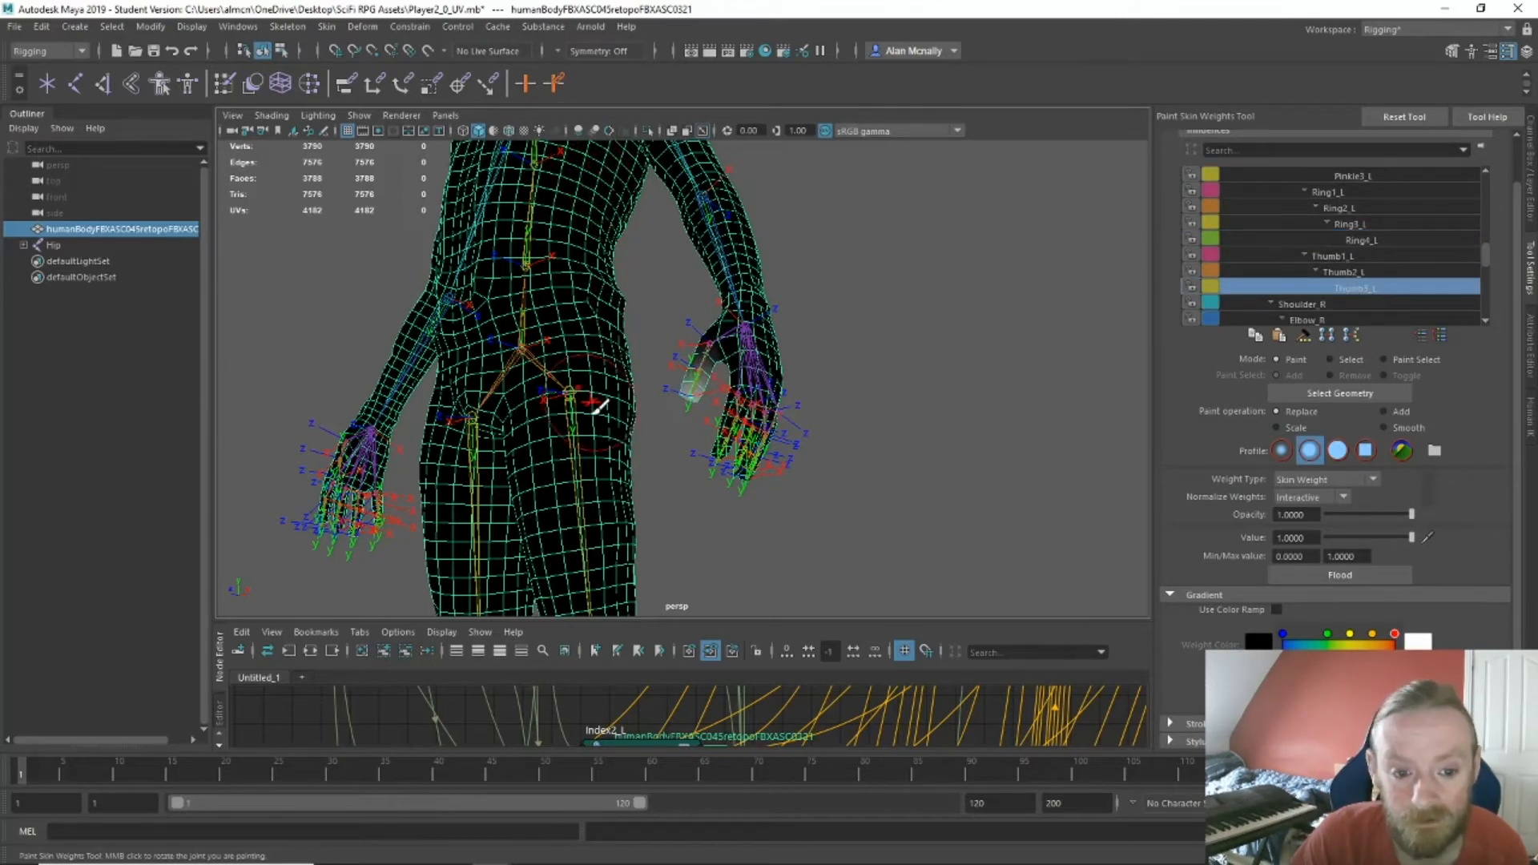
Paint a test stroke of Thumb3_L weight on the left thigh and undo it.
{"action": "left_click_drag", "start_coordinate": [638, 541], "coordinate": [578, 486]}
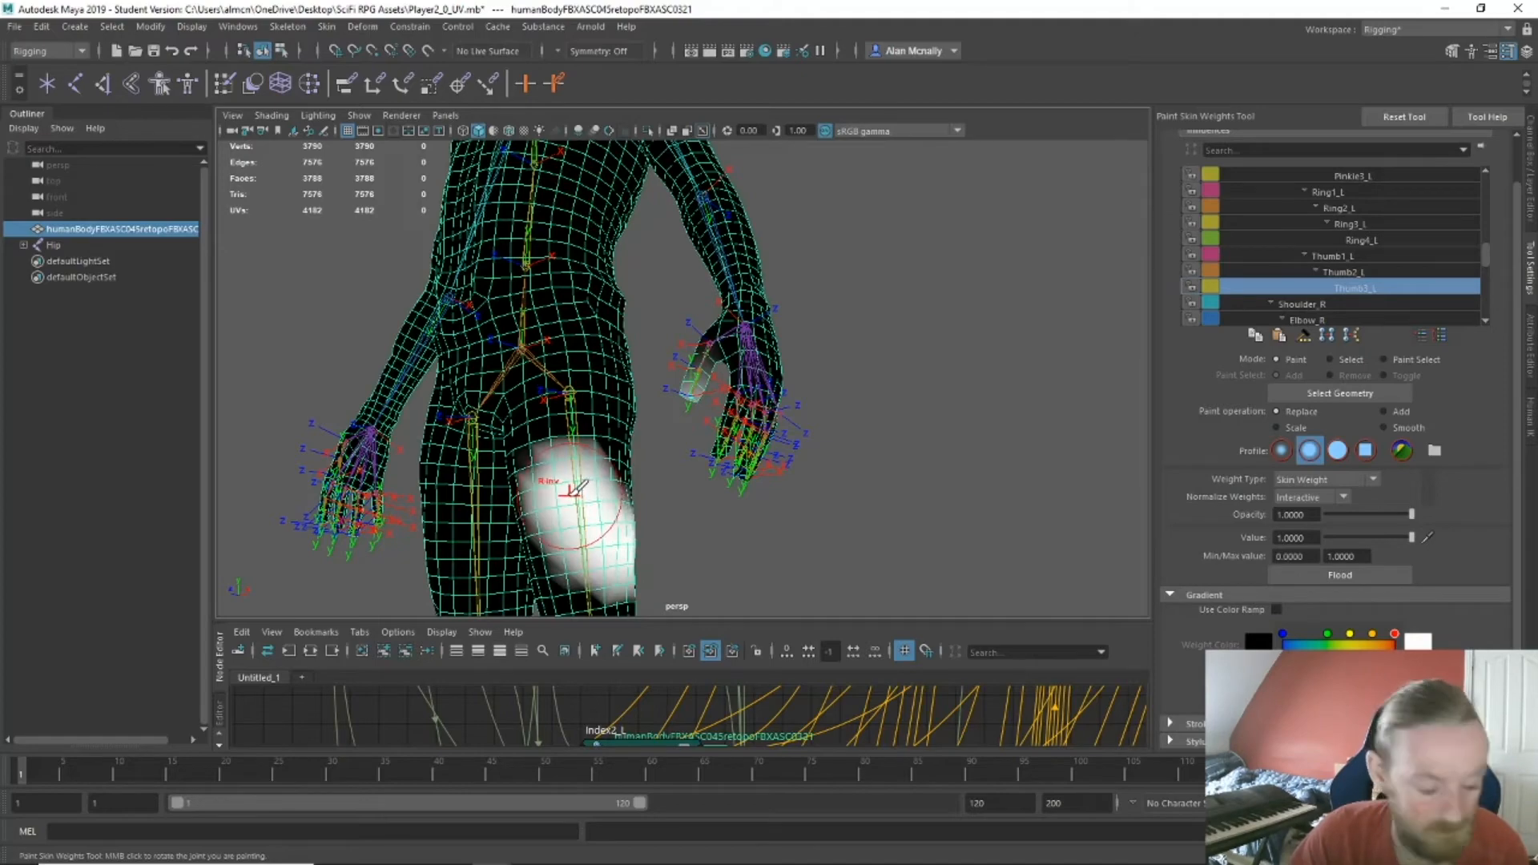
{"action": "key", "text": "ctrl+z"}
{"action": "left_click_drag", "start_coordinate": [825, 554], "coordinate": [868, 577], "text": "alt"}
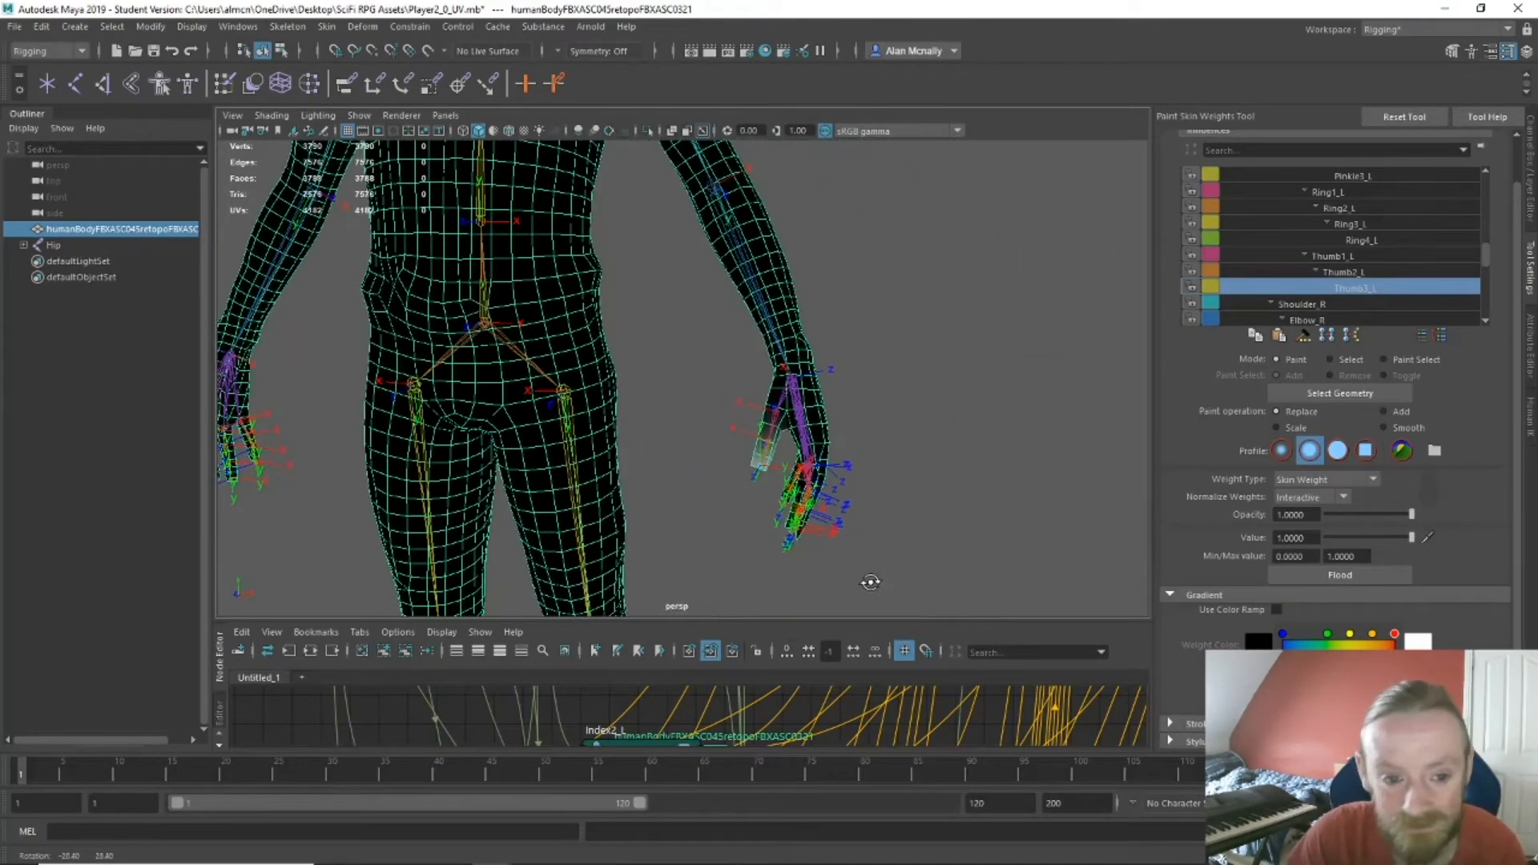
Paint Shoulder_R weight off the left upper back, the spine area and the right side of the torso below the armpit.
{"action": "scroll", "coordinate": [1361, 277], "scroll_direction": "down", "scroll_amount": 2}
{"action": "left_click", "coordinate": [1302, 224]}
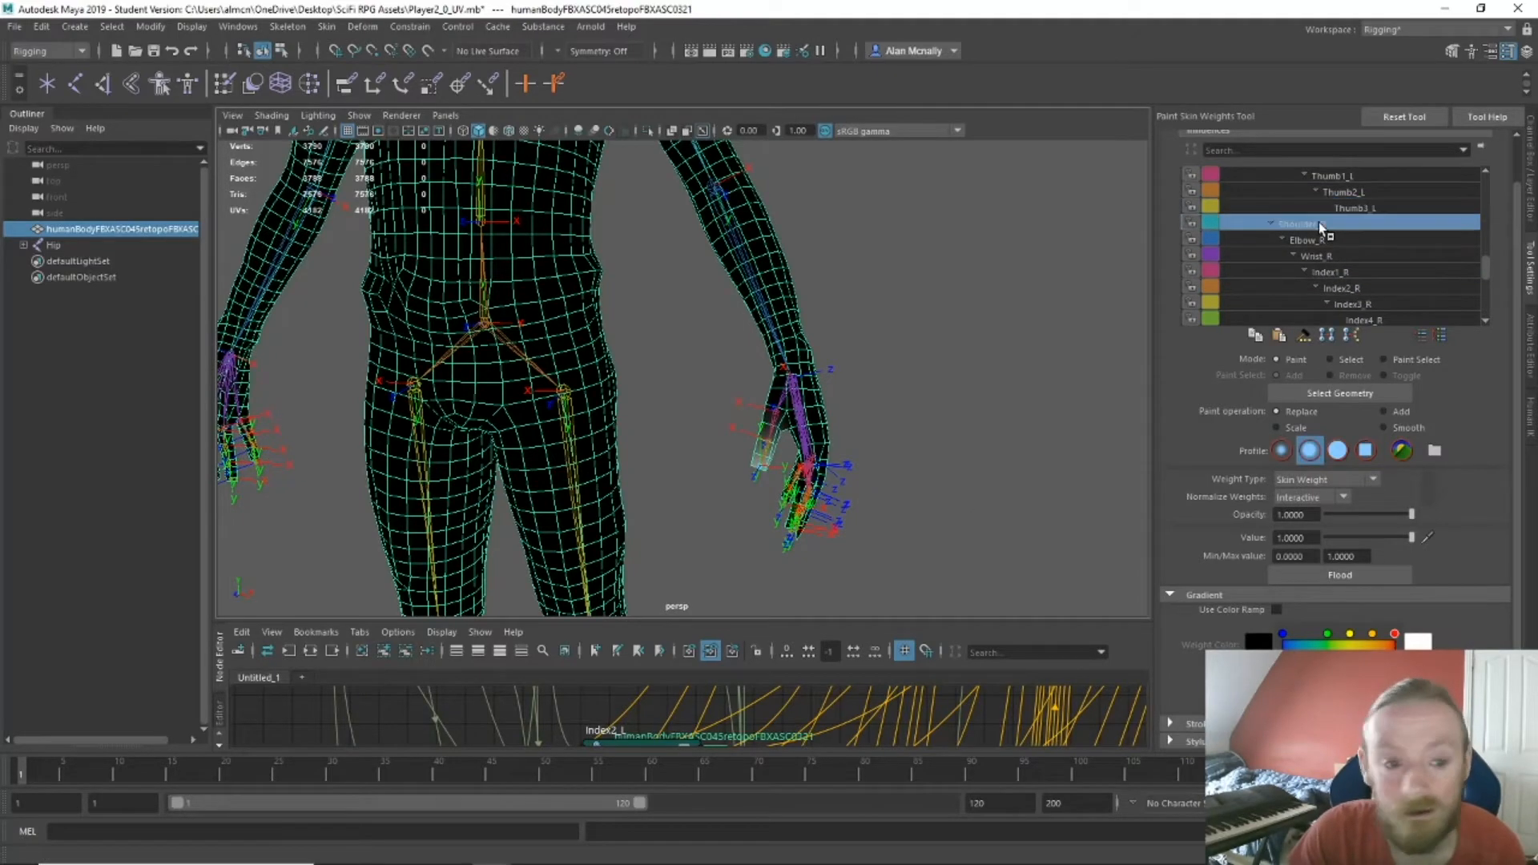
{"action": "mouse_move", "coordinate": [306, 311]}
{"action": "left_mouse_down", "text": "alt"}
{"action": "mouse_move", "coordinate": [436, 302]}
{"action": "mouse_move", "coordinate": [553, 357]}
{"action": "mouse_move", "coordinate": [604, 333]}
{"action": "mouse_move", "coordinate": [781, 370]}
{"action": "left_mouse_up", "text": "alt"}
{"action": "middle_click", "coordinate": [781, 370]}
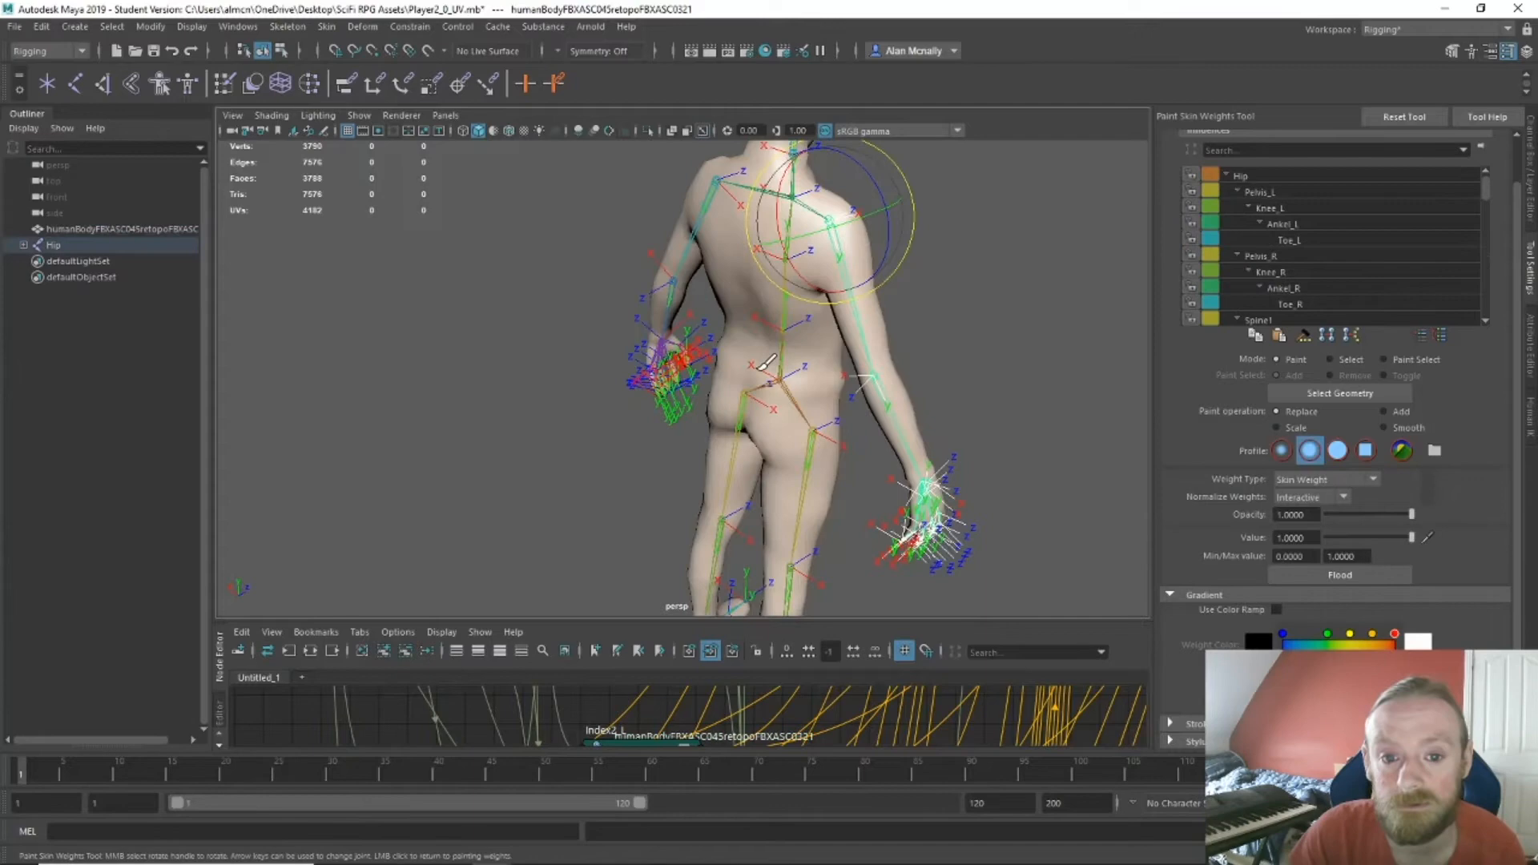
{"action": "left_click", "coordinate": [808, 385]}
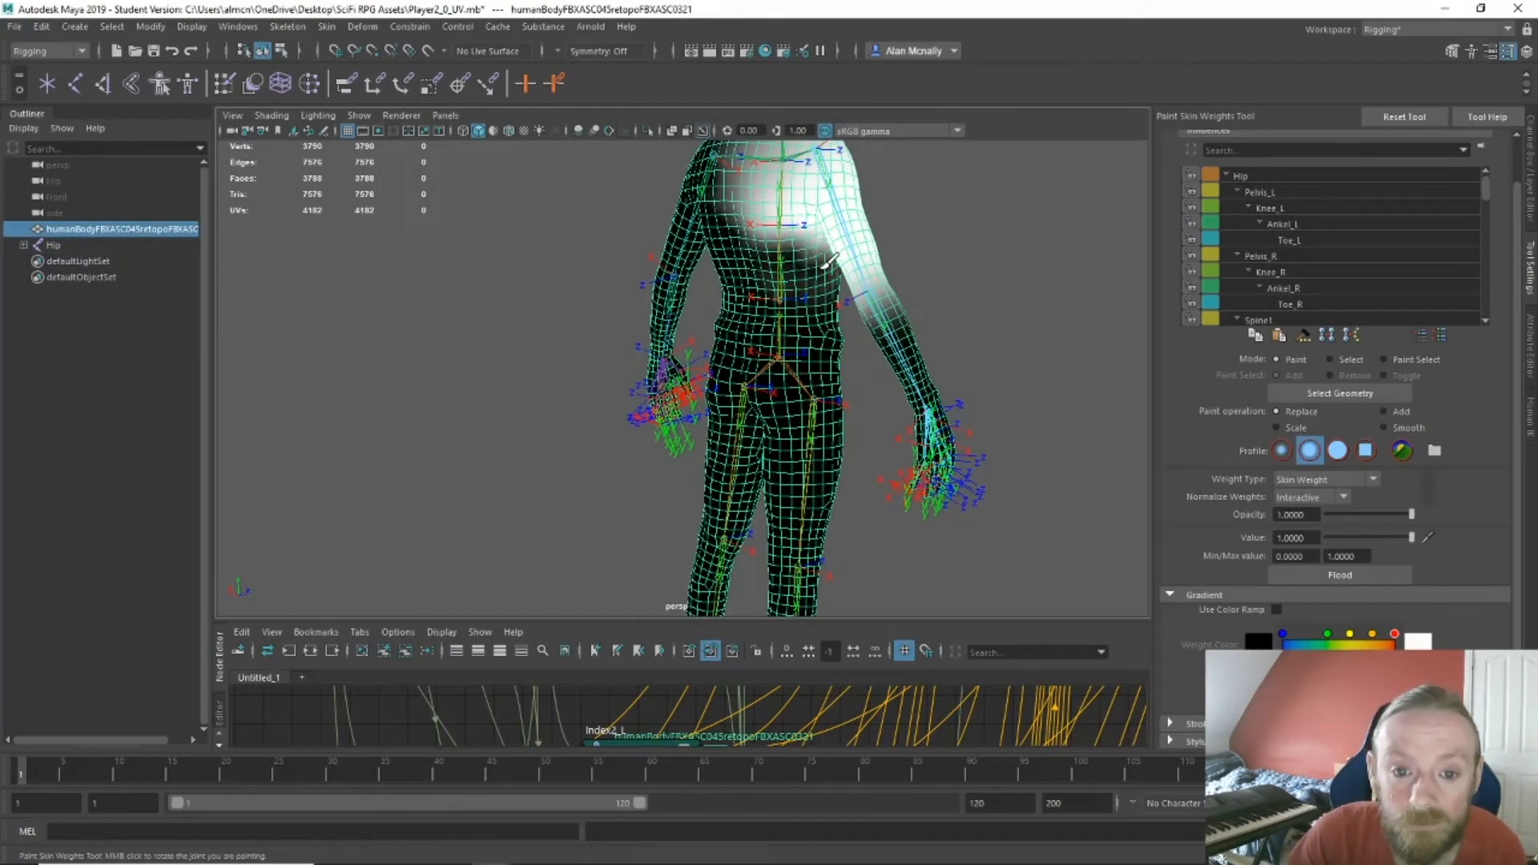
{"action": "scroll", "coordinate": [813, 268], "scroll_direction": "up", "scroll_amount": 4}
{"action": "left_click_drag", "start_coordinate": [849, 327], "coordinate": [875, 295], "text": "alt"}
{"action": "middle_click_drag", "start_coordinate": [875, 296], "coordinate": [812, 510], "text": "alt"}
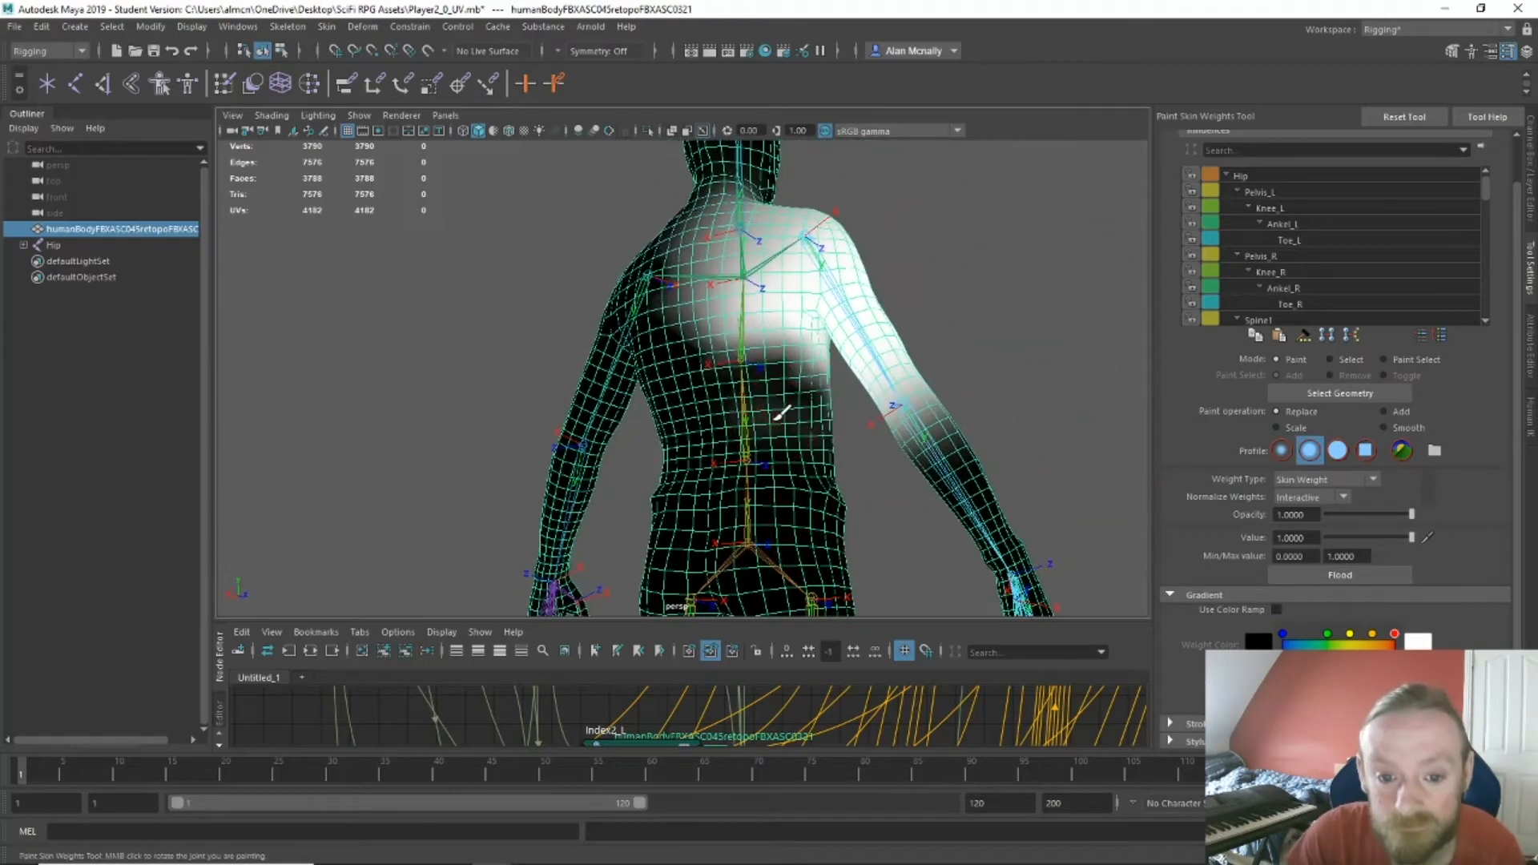
{"action": "mouse_move", "coordinate": [803, 371]}
{"action": "left_mouse_down", "text": "alt"}
{"action": "mouse_move", "coordinate": [794, 401]}
{"action": "mouse_move", "coordinate": [652, 371]}
{"action": "mouse_move", "coordinate": [617, 285]}
{"action": "mouse_move", "coordinate": [569, 297]}
{"action": "mouse_move", "coordinate": [641, 265]}
{"action": "mouse_move", "coordinate": [736, 360]}
{"action": "mouse_move", "coordinate": [687, 275]}
{"action": "mouse_move", "coordinate": [697, 299]}
{"action": "mouse_move", "coordinate": [741, 313]}
{"action": "mouse_move", "coordinate": [730, 248]}
{"action": "left_mouse_up", "text": "alt"}
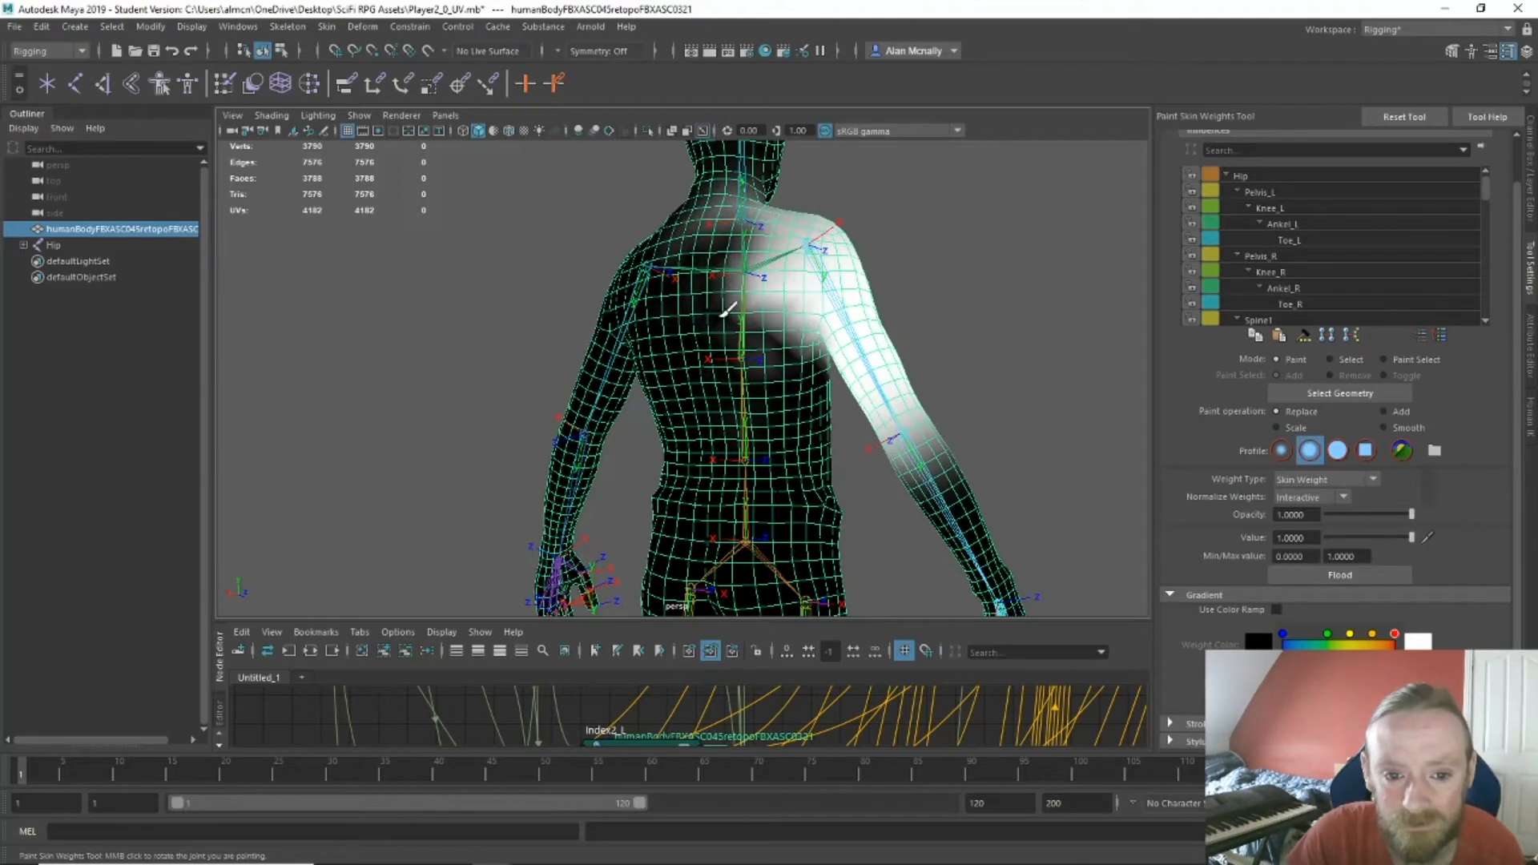
{"action": "left_click_drag", "start_coordinate": [753, 437], "coordinate": [818, 404], "text": "alt"}
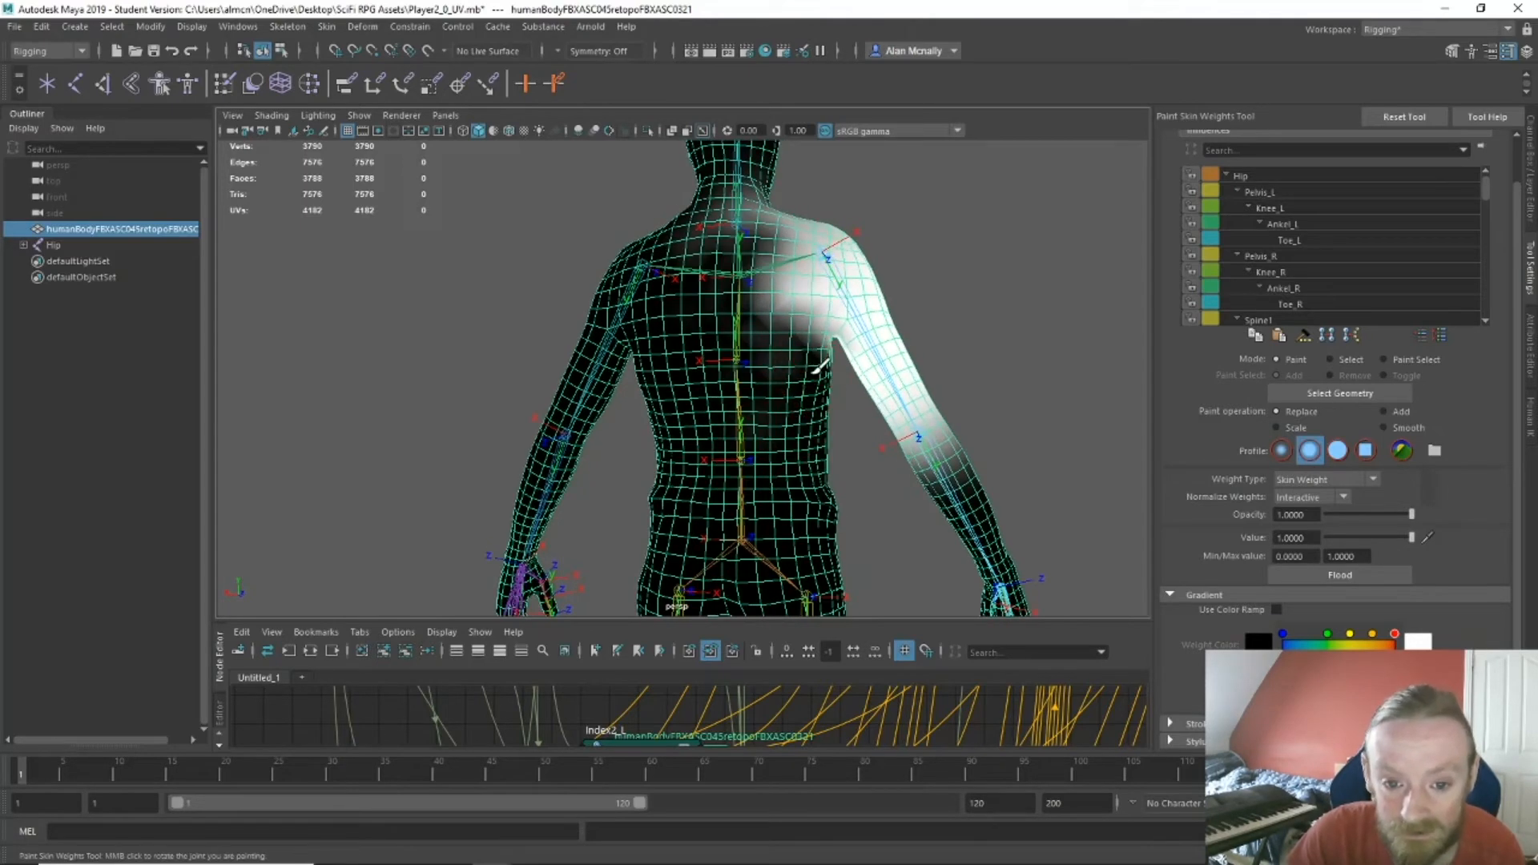
{"action": "left_click_drag", "start_coordinate": [603, 377], "coordinate": [769, 459], "text": "alt"}
{"action": "scroll", "coordinate": [769, 458], "scroll_direction": "down", "scroll_amount": 2}
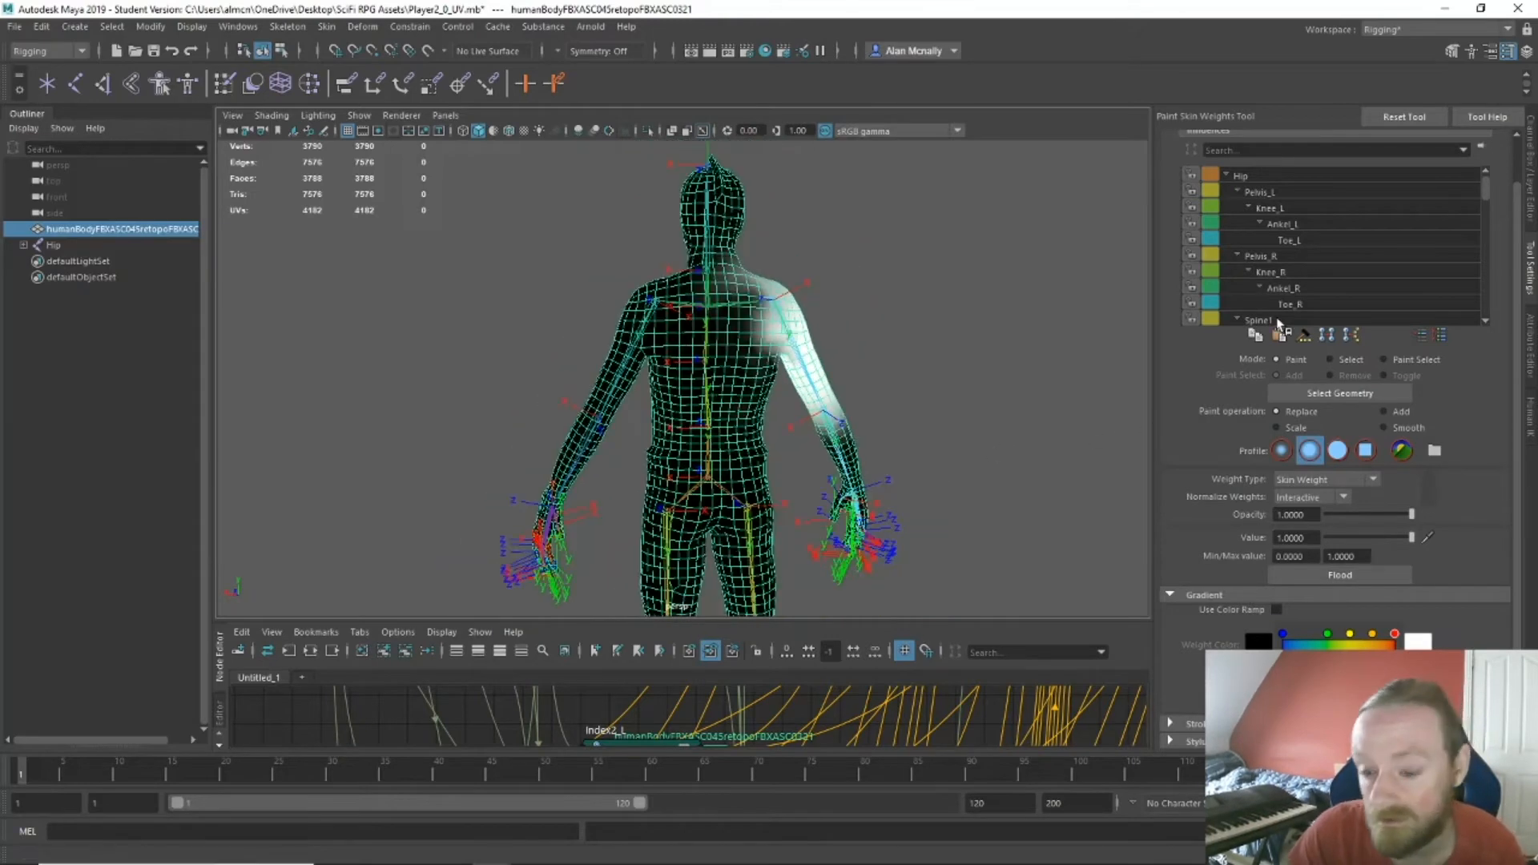
Inspect the right index finger's skin weights, including the Index4_R influence, from the back and side.
{"action": "scroll", "coordinate": [1295, 287], "scroll_direction": "down", "scroll_amount": 5}
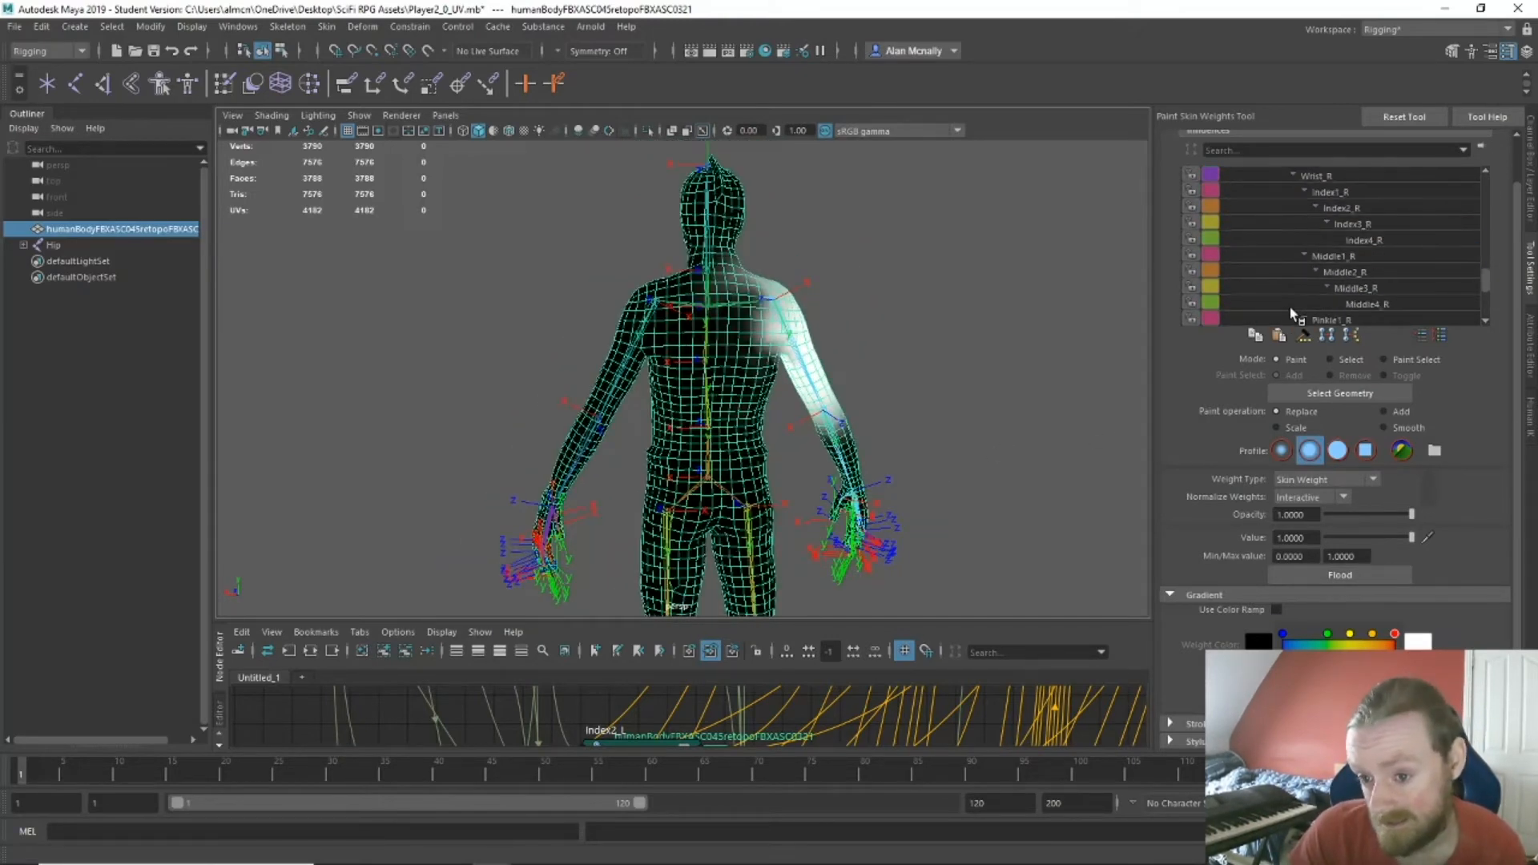
{"action": "scroll", "coordinate": [1292, 313], "scroll_direction": "up", "scroll_amount": 1}
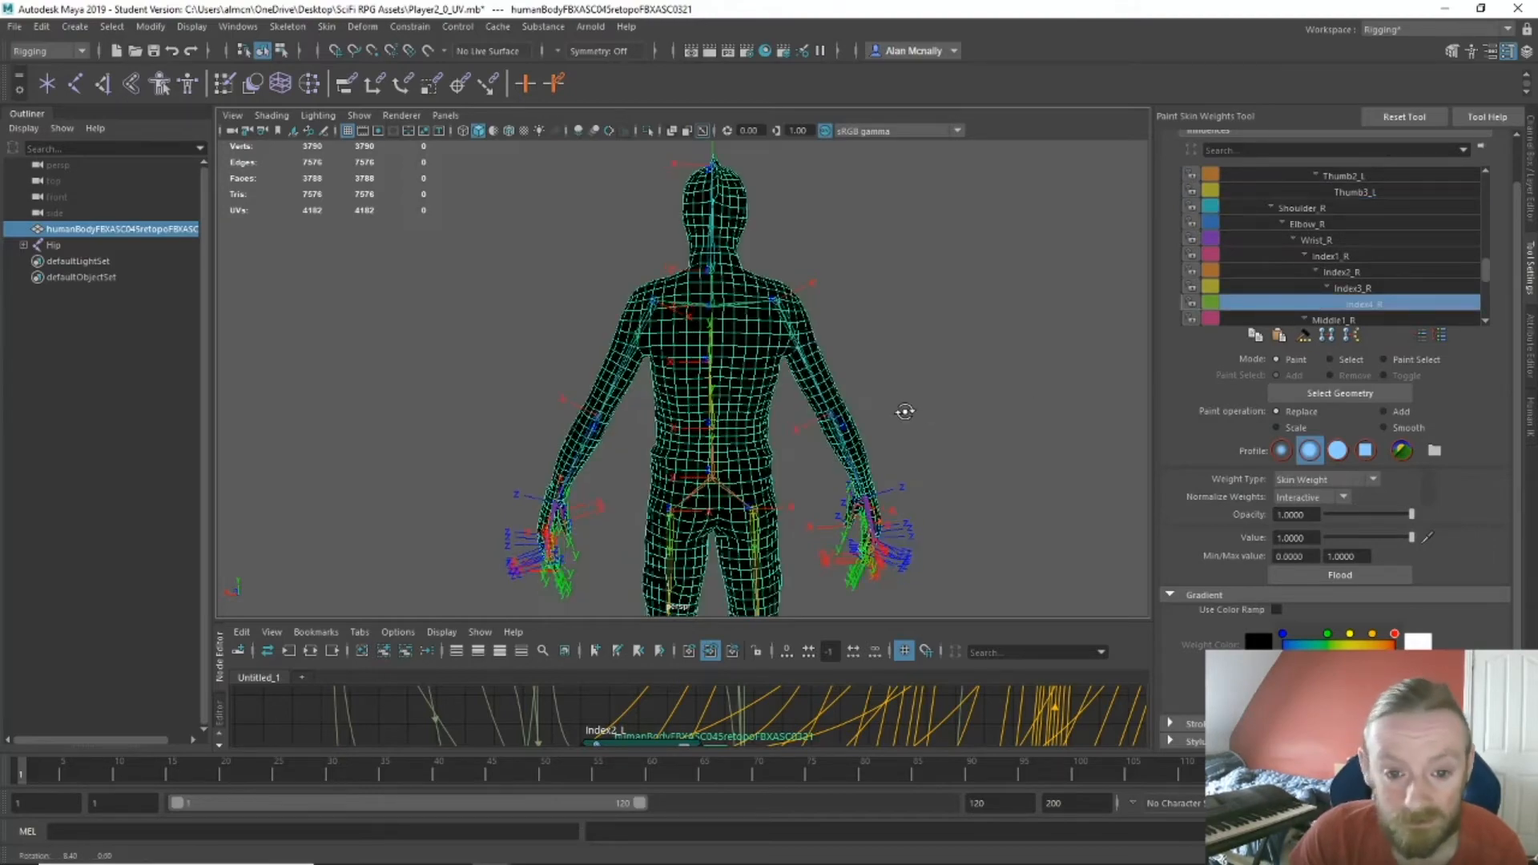
{"action": "left_click_drag", "start_coordinate": [903, 416], "coordinate": [721, 429], "text": "alt"}
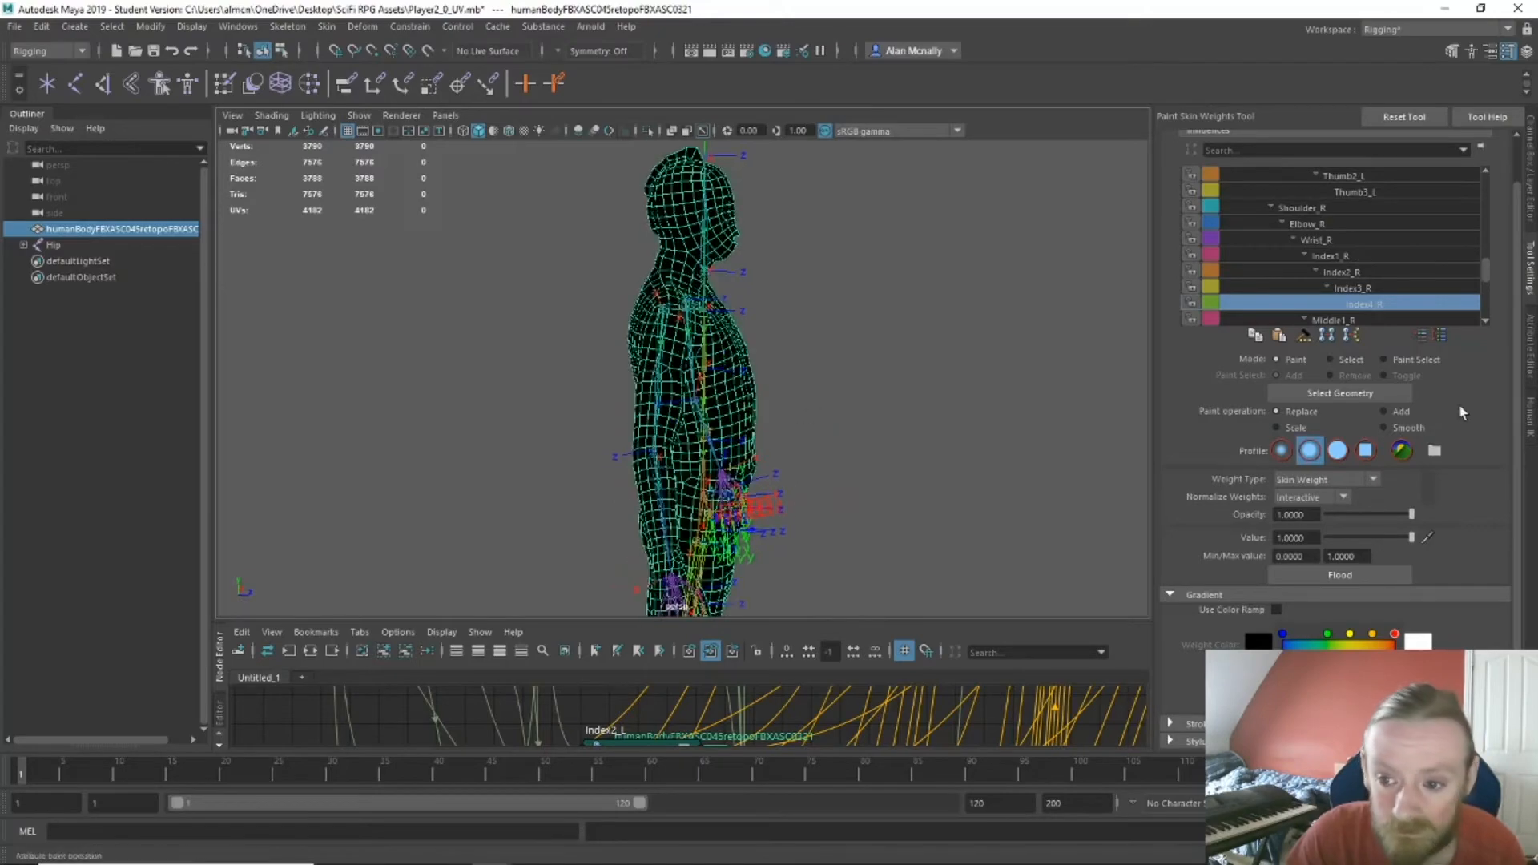
{"action": "left_click_drag", "start_coordinate": [1042, 419], "coordinate": [1146, 404], "text": "alt"}
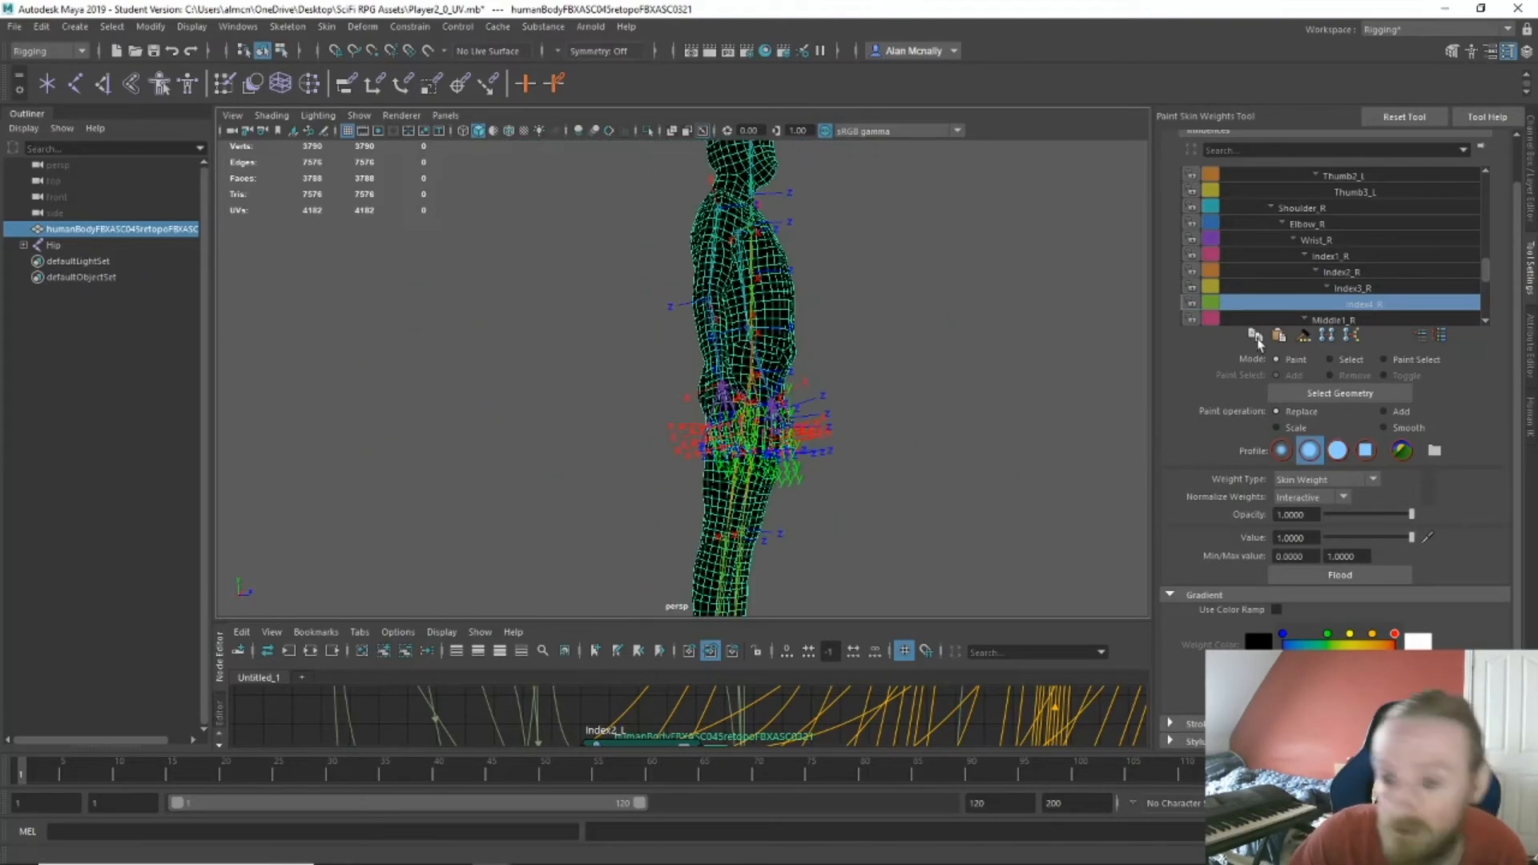
Inspect the skin weights of the right hand's remaining finger influences, including Pinkie3_R and Ring4_R.
{"action": "scroll", "coordinate": [1375, 290], "scroll_direction": "down", "scroll_amount": 3}
{"action": "left_click_drag", "start_coordinate": [789, 416], "coordinate": [826, 418], "text": "alt"}
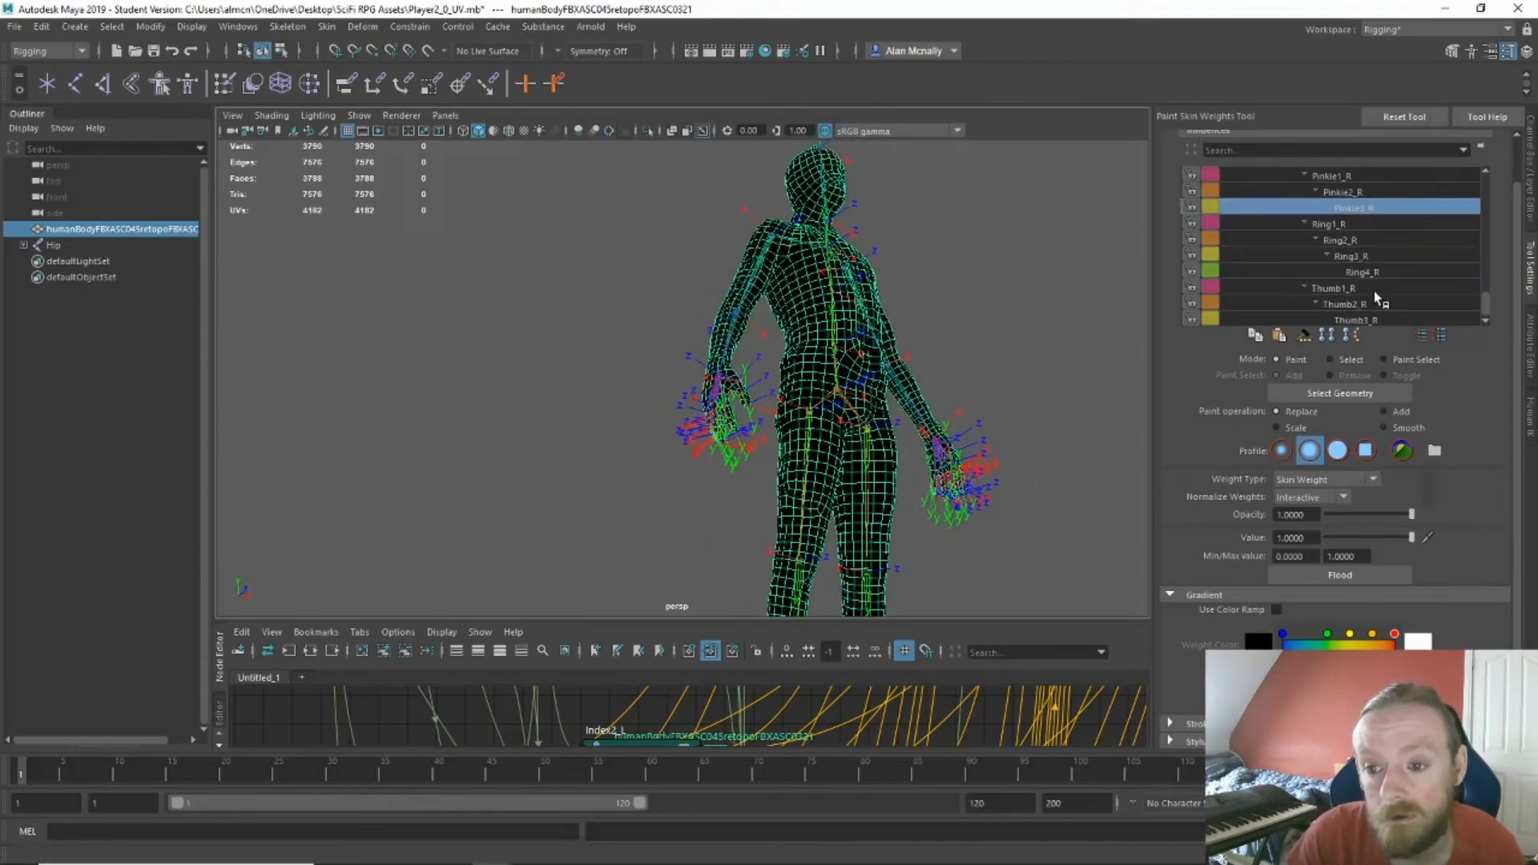
{"action": "left_click_drag", "start_coordinate": [953, 345], "coordinate": [913, 429], "text": "alt"}
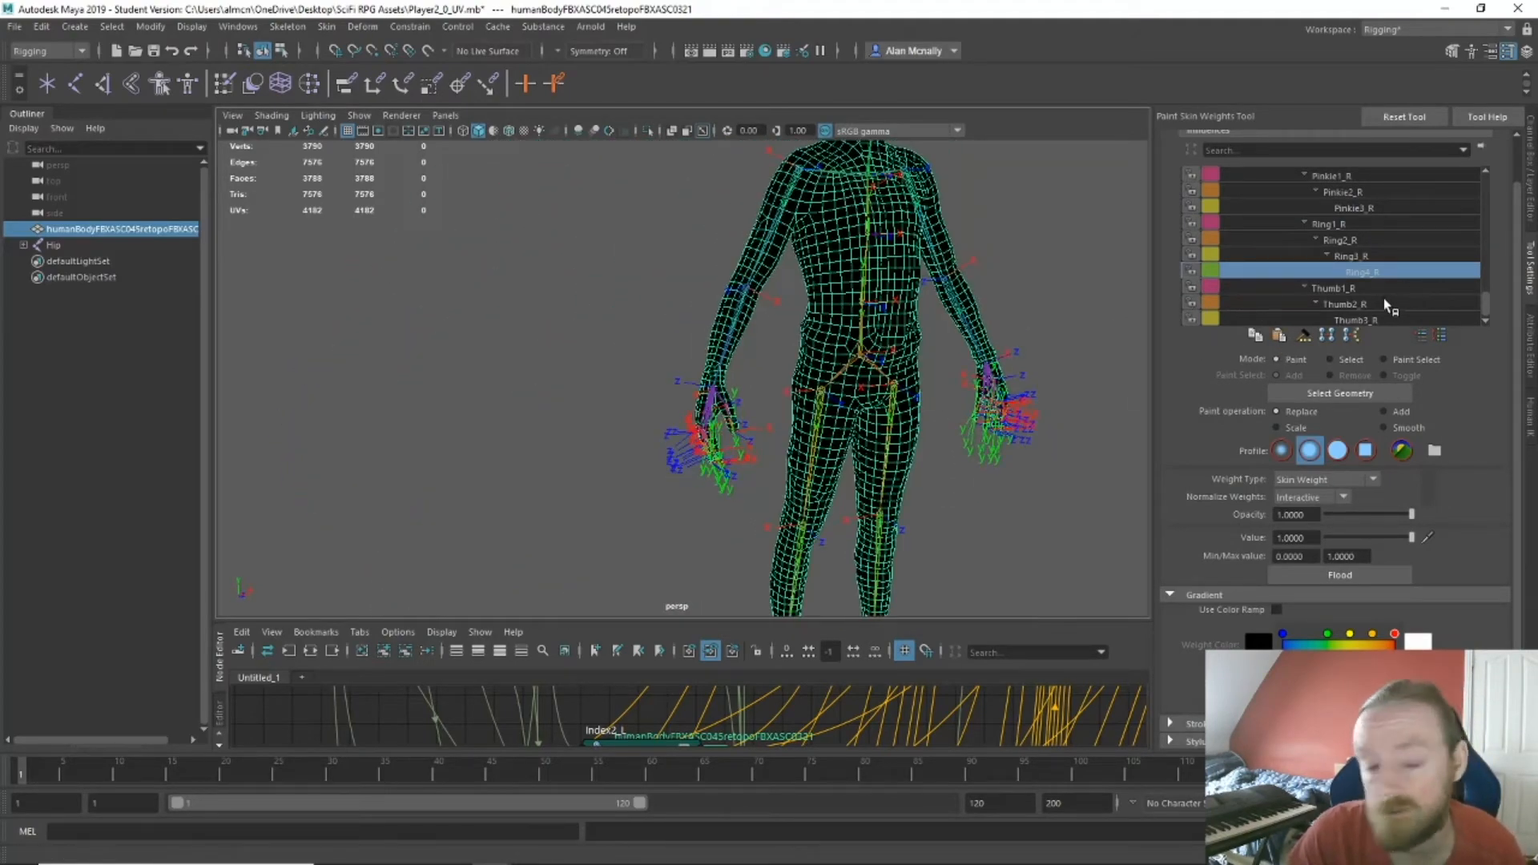
{"action": "left_click_drag", "start_coordinate": [1102, 333], "coordinate": [1039, 317], "text": "alt"}
{"action": "scroll", "coordinate": [1044, 359], "scroll_direction": "down", "scroll_amount": 5}
{"action": "mouse_move", "coordinate": [933, 323]}
{"action": "left_mouse_down", "text": "alt"}
{"action": "mouse_move", "coordinate": [943, 335]}
{"action": "mouse_move", "coordinate": [956, 315]}
{"action": "left_mouse_up", "text": "alt"}
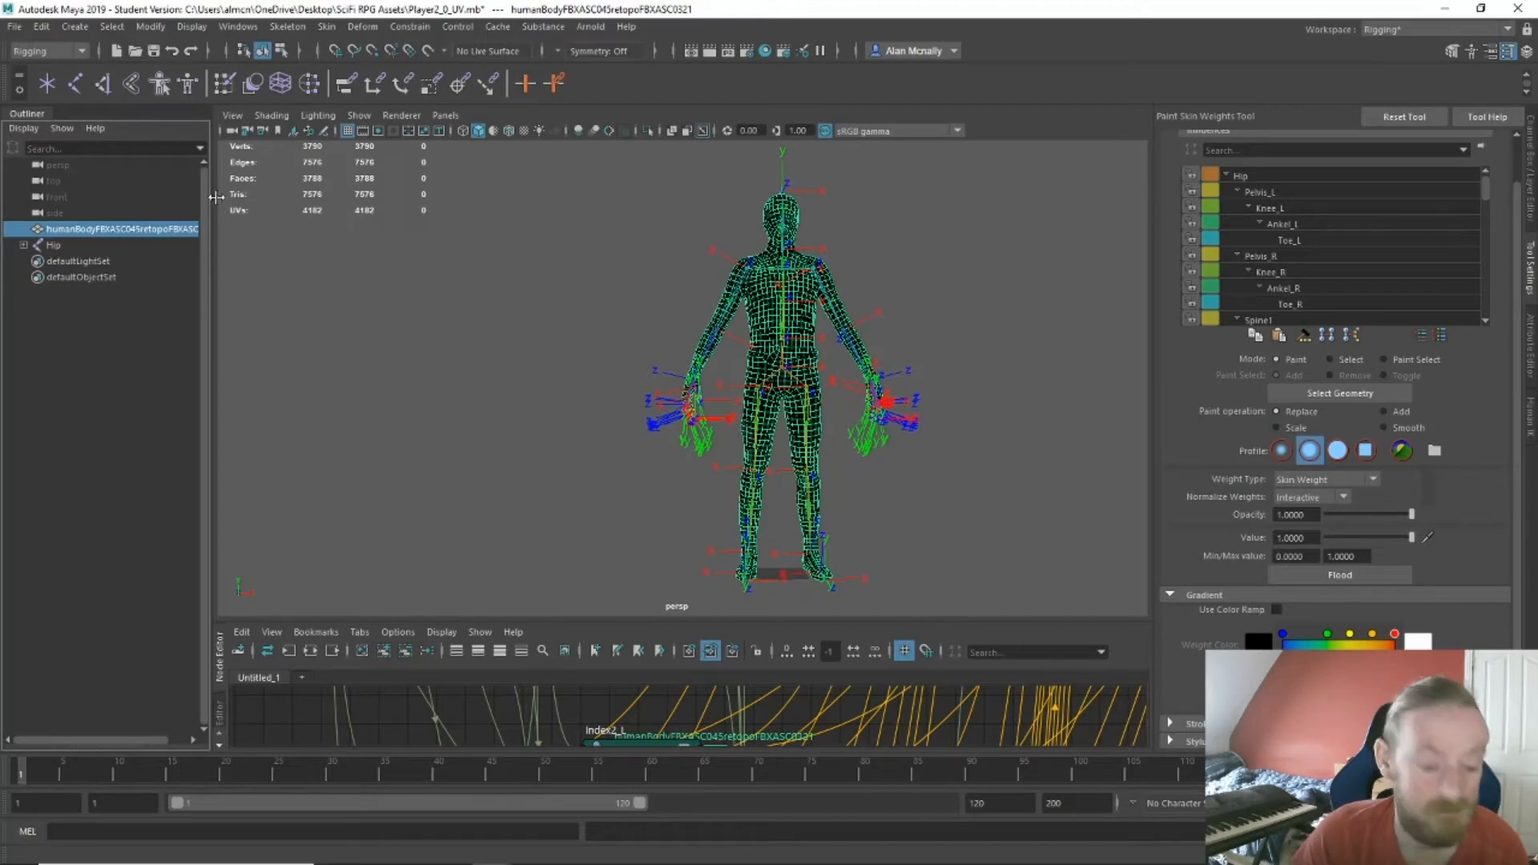
Rotate the Shoulder_L joint to swing the left arm forward, check the shoulder and armpit deformation, and undo the rotation.
{"action": "key", "text": "w"}
{"action": "key", "text": "e"}
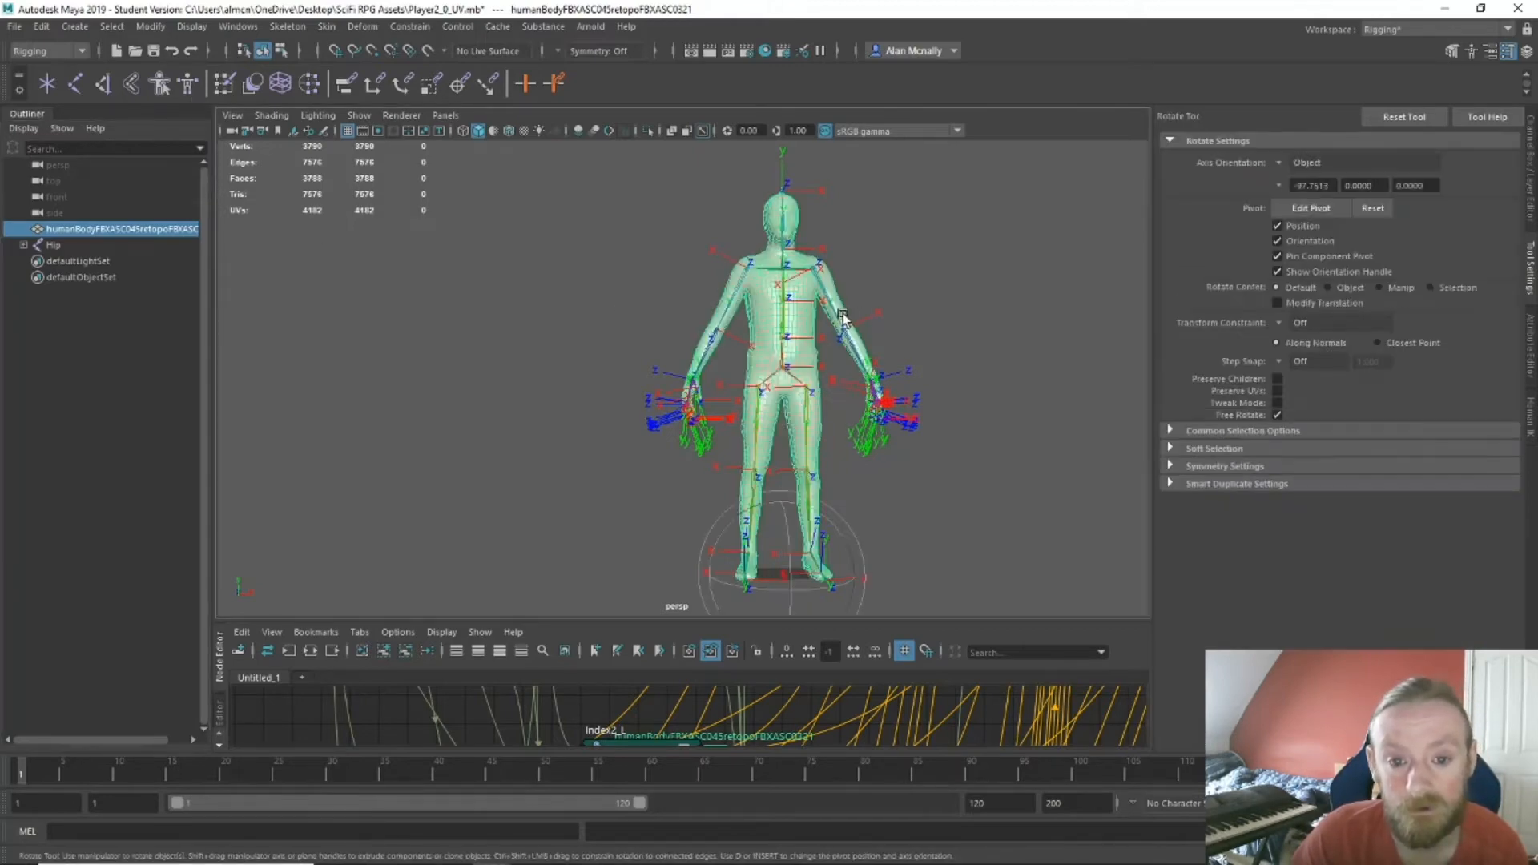
{"action": "left_click", "coordinate": [814, 271]}
{"action": "left_click_drag", "start_coordinate": [922, 316], "coordinate": [703, 277], "text": "alt"}
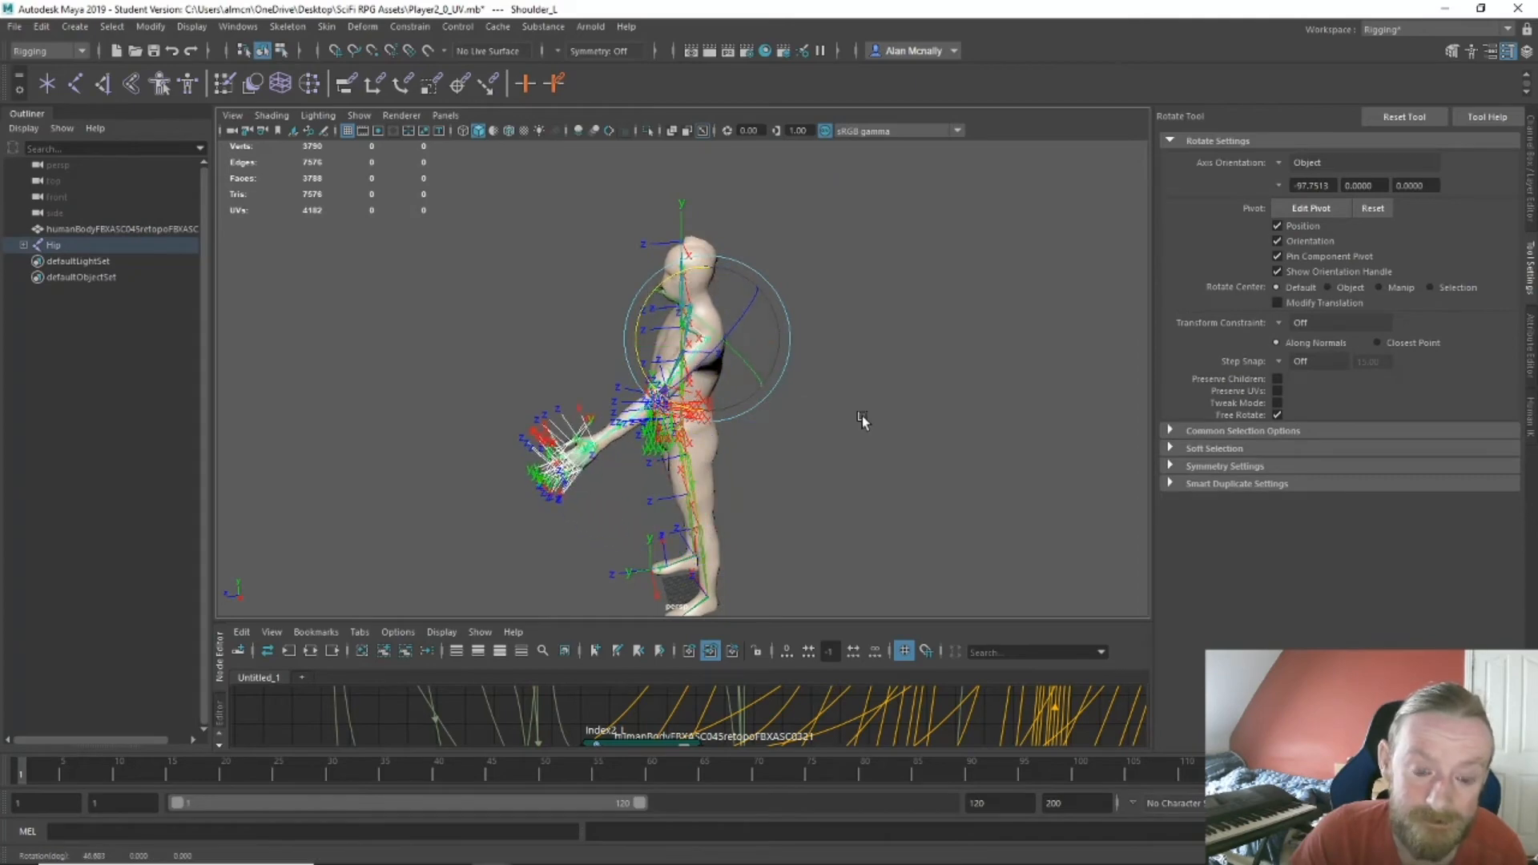
{"action": "left_click_drag", "start_coordinate": [862, 416], "coordinate": [988, 402], "text": "alt"}
{"action": "scroll", "coordinate": [903, 372], "scroll_direction": "up", "scroll_amount": 5}
{"action": "left_click_drag", "start_coordinate": [891, 381], "coordinate": [755, 350], "text": "alt"}
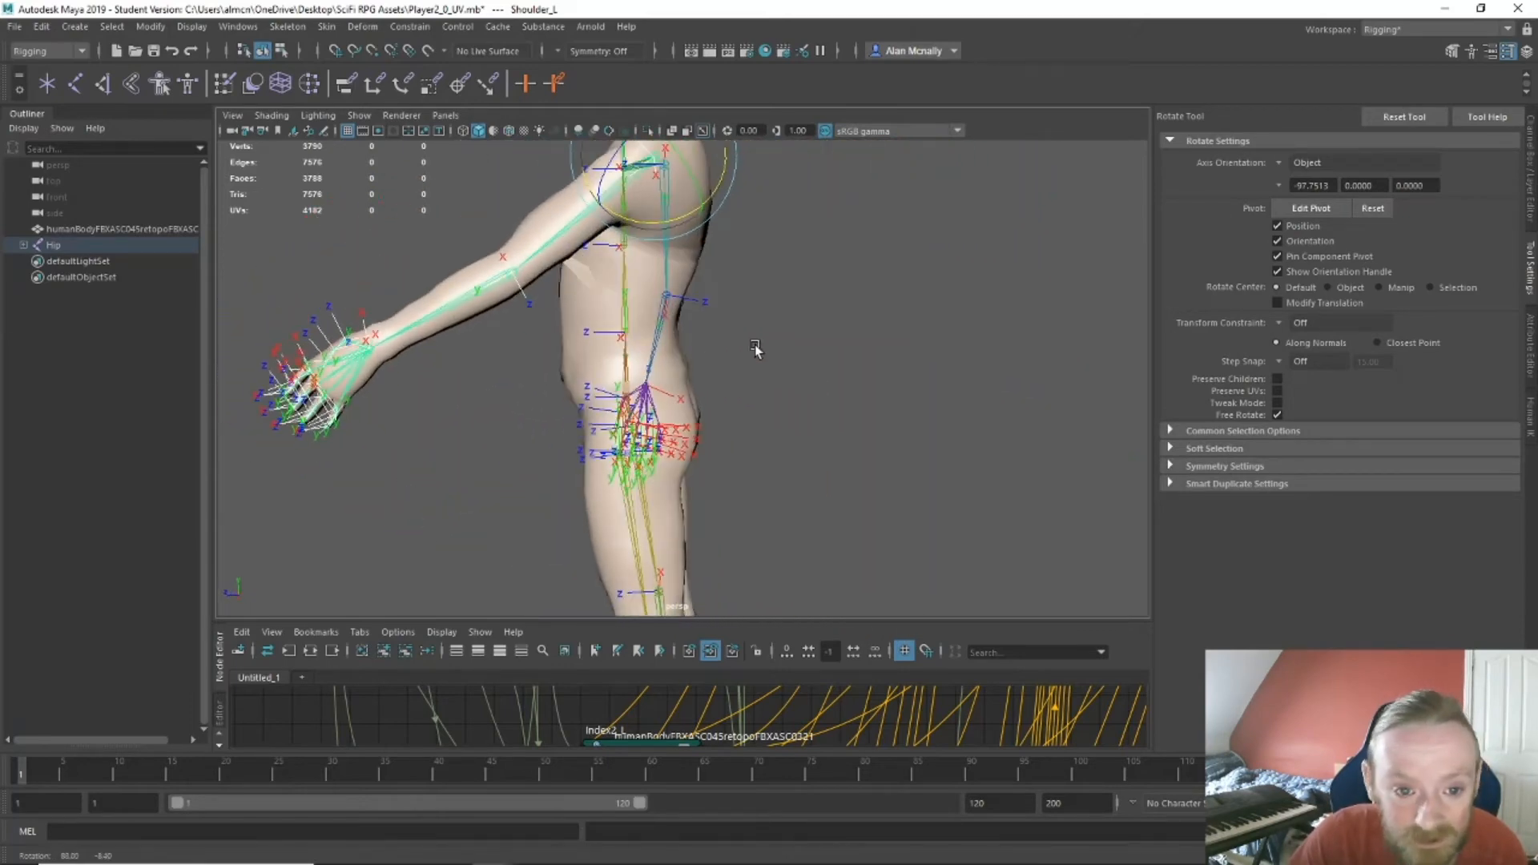
{"action": "left_click_drag", "start_coordinate": [636, 230], "coordinate": [642, 237]}
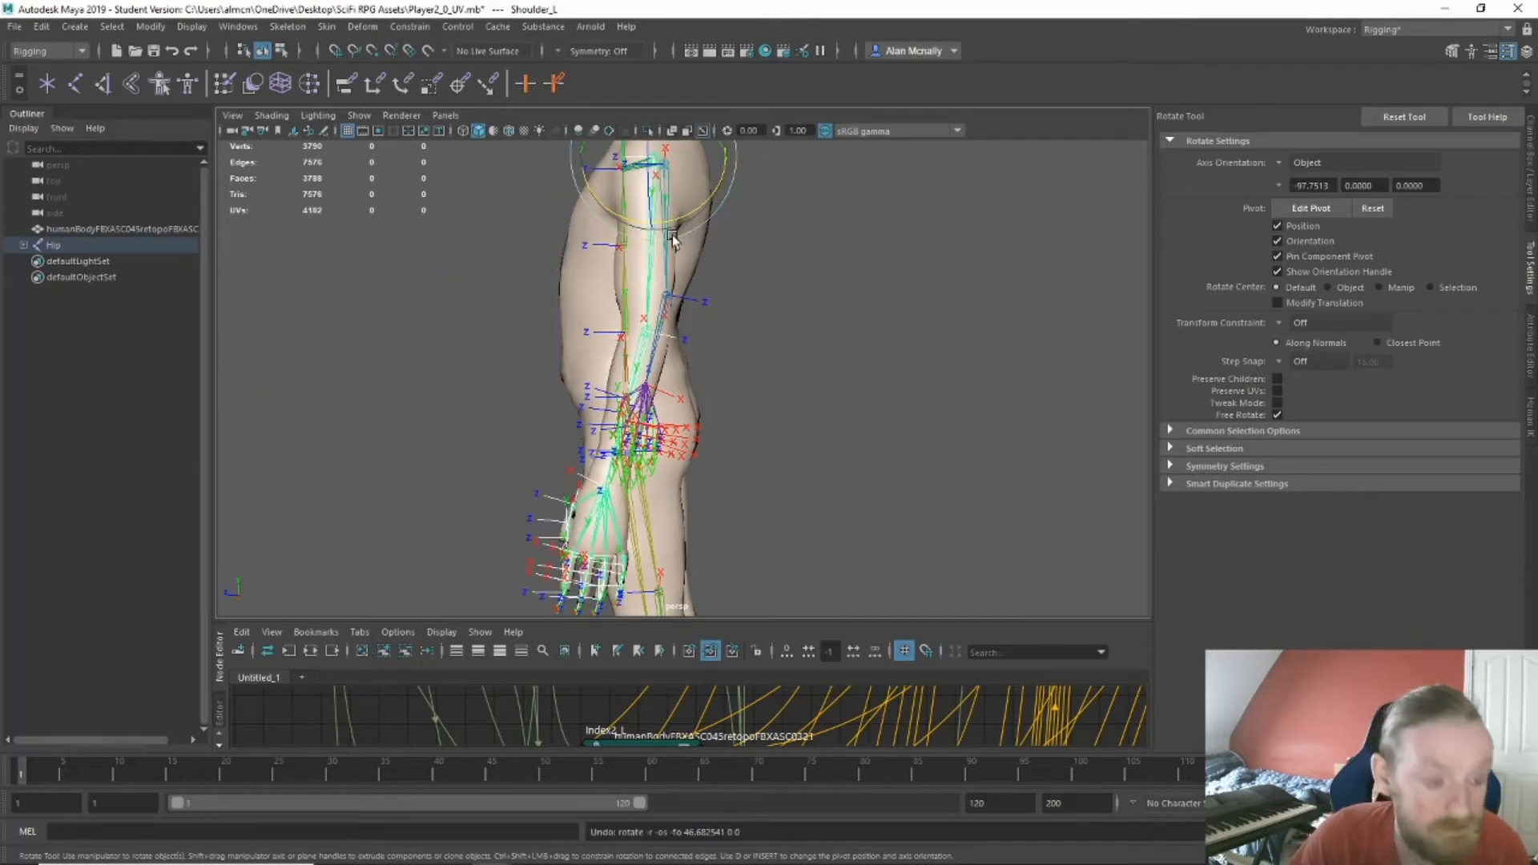
Reopen the Paint Skin Weights tool on the body mesh and display the Shoulder_L influence on the left shoulder and chest.
{"action": "left_click", "coordinate": [108, 230]}
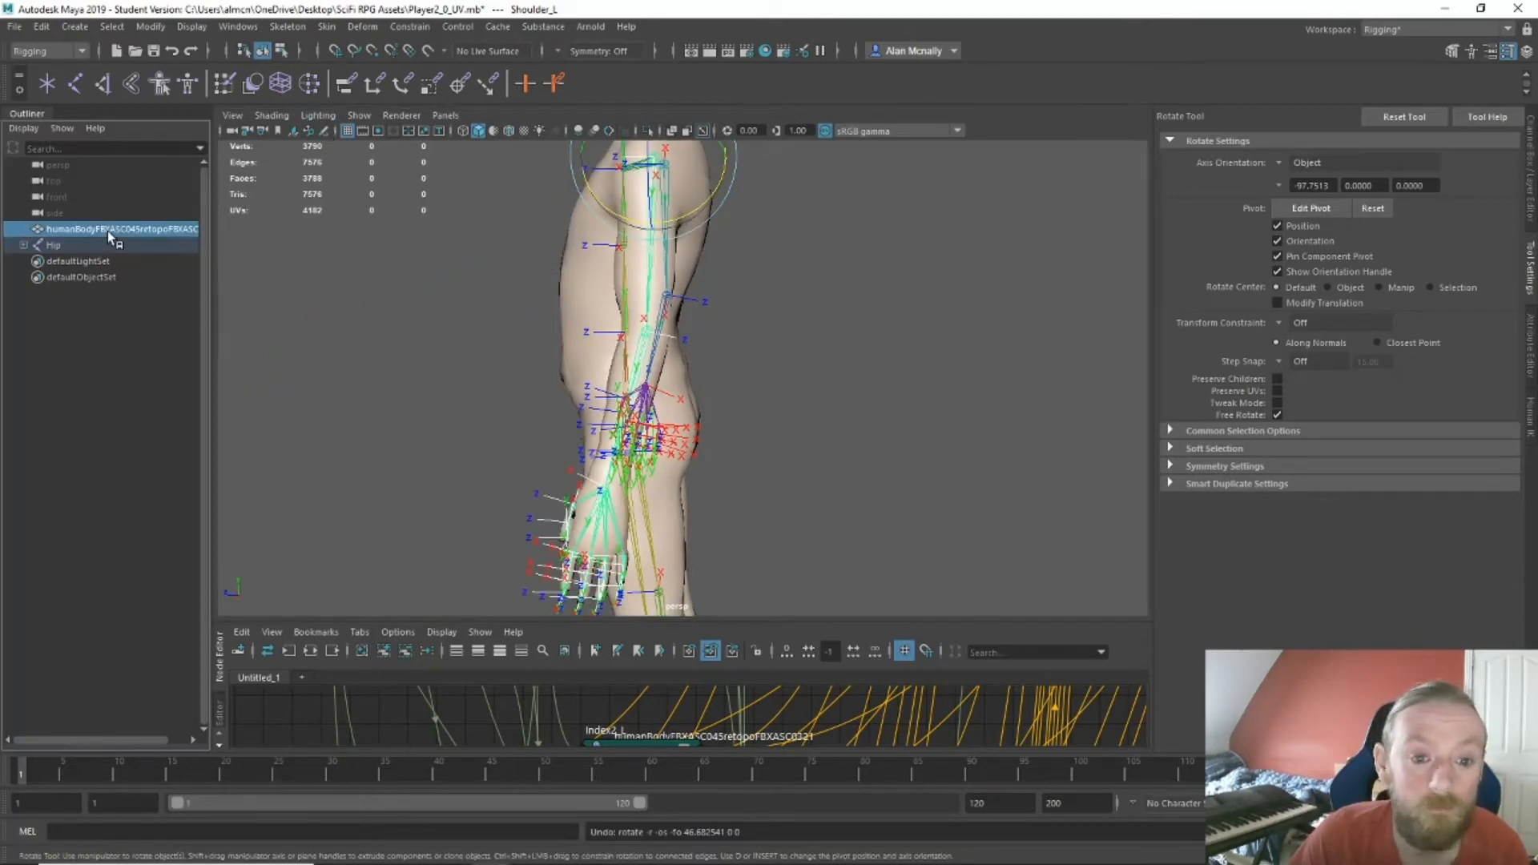
{"action": "left_click", "coordinate": [327, 28]}
{"action": "left_click", "coordinate": [382, 144]}
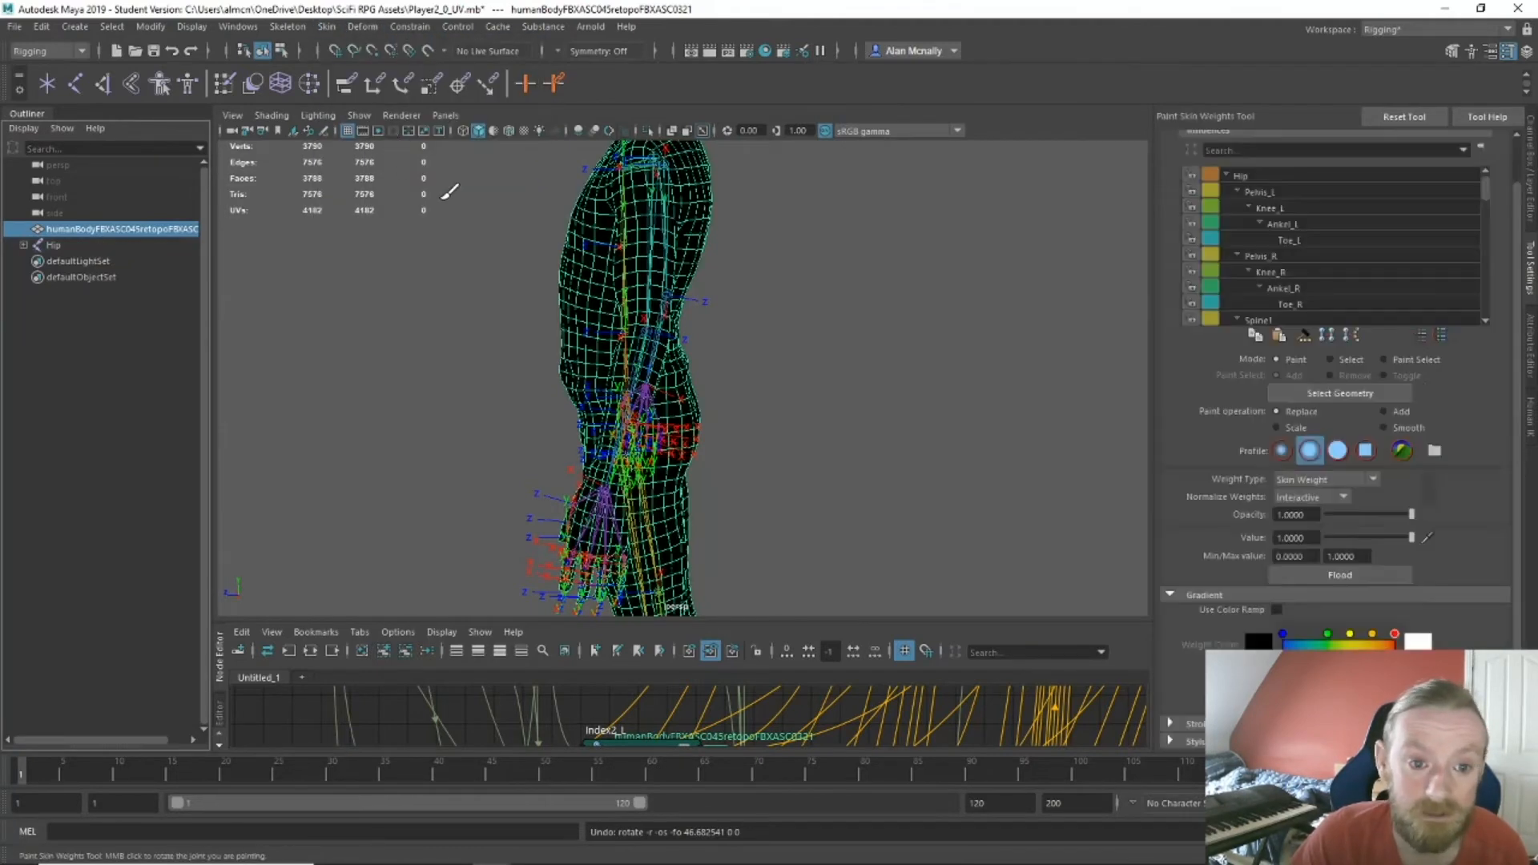
{"action": "scroll", "coordinate": [1300, 249], "scroll_direction": "down", "scroll_amount": 4}
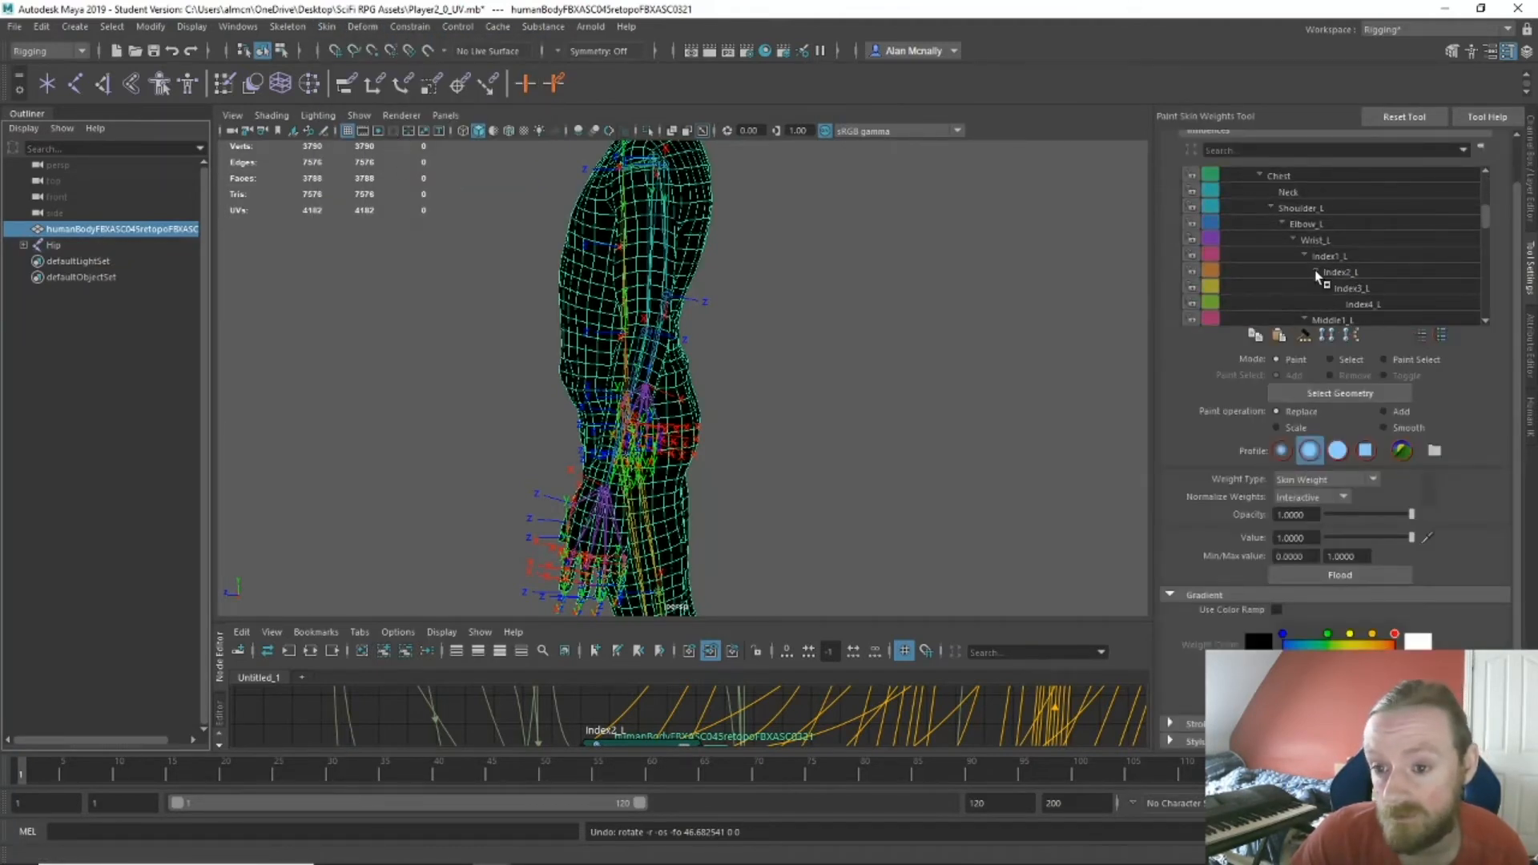
{"action": "left_click", "coordinate": [1311, 209]}
{"action": "mouse_move", "coordinate": [997, 337]}
{"action": "left_mouse_down", "text": "alt"}
{"action": "mouse_move", "coordinate": [1057, 312]}
{"action": "mouse_move", "coordinate": [1060, 340]}
{"action": "mouse_move", "coordinate": [1020, 318]}
{"action": "mouse_move", "coordinate": [954, 325]}
{"action": "mouse_move", "coordinate": [897, 290]}
{"action": "mouse_move", "coordinate": [910, 265]}
{"action": "mouse_move", "coordinate": [1015, 272]}
{"action": "mouse_move", "coordinate": [1041, 327]}
{"action": "mouse_move", "coordinate": [1013, 317]}
{"action": "left_mouse_up", "text": "alt"}
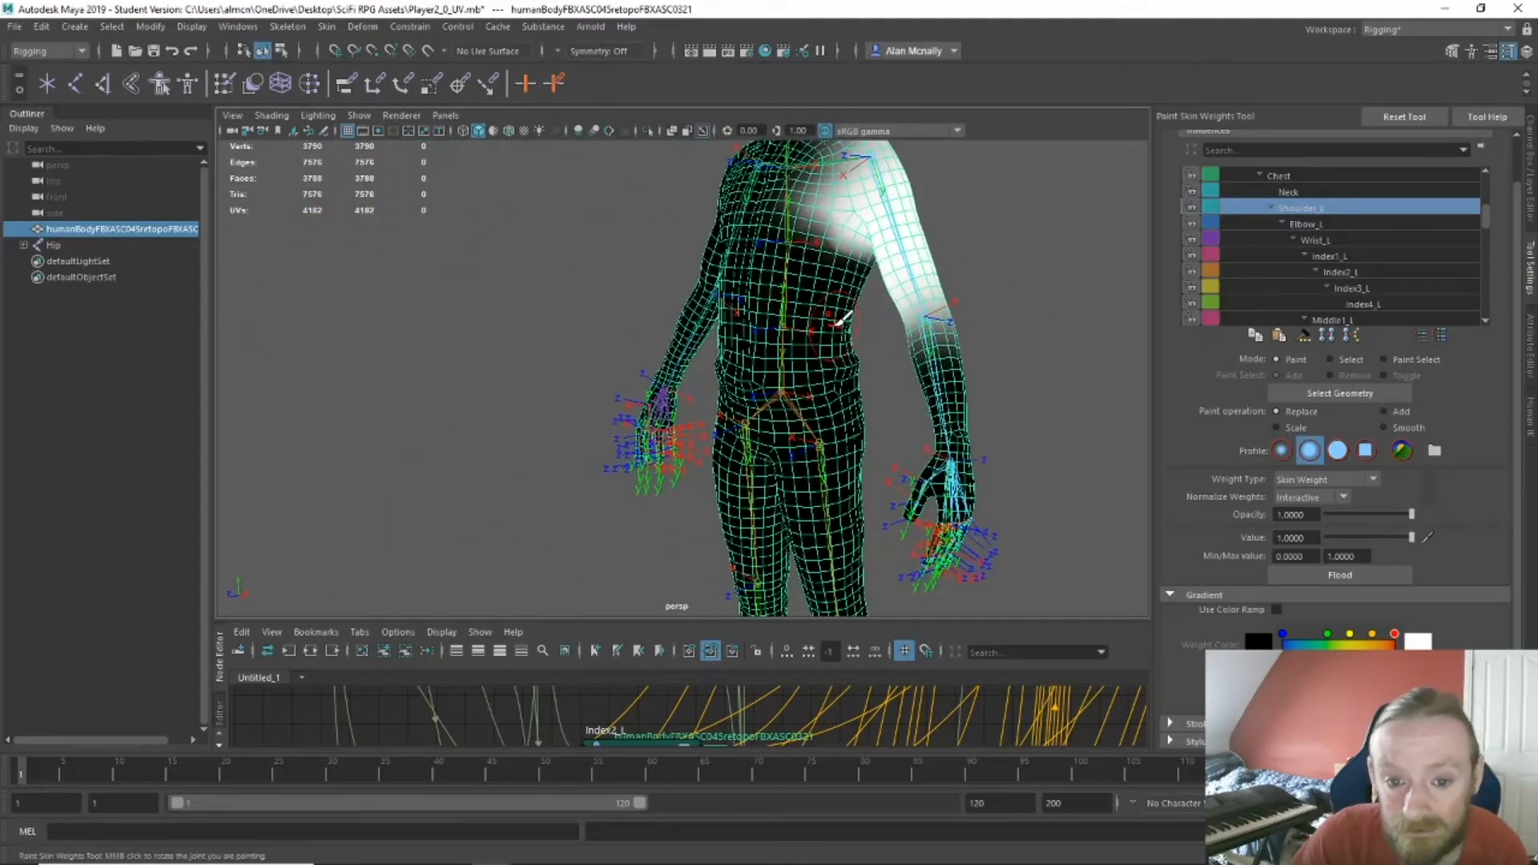
Examine the Shoulder_L weights around the chest, armpit and left side of the torso for stray influence.
{"action": "scroll", "coordinate": [889, 311], "scroll_direction": "up", "scroll_amount": 4}
{"action": "middle_click_drag", "start_coordinate": [949, 298], "coordinate": [852, 406], "text": "alt"}
{"action": "mouse_move", "coordinate": [849, 409]}
{"action": "left_mouse_down", "text": "alt"}
{"action": "mouse_move", "coordinate": [814, 388]}
{"action": "mouse_move", "coordinate": [848, 403]}
{"action": "left_mouse_up", "text": "alt"}
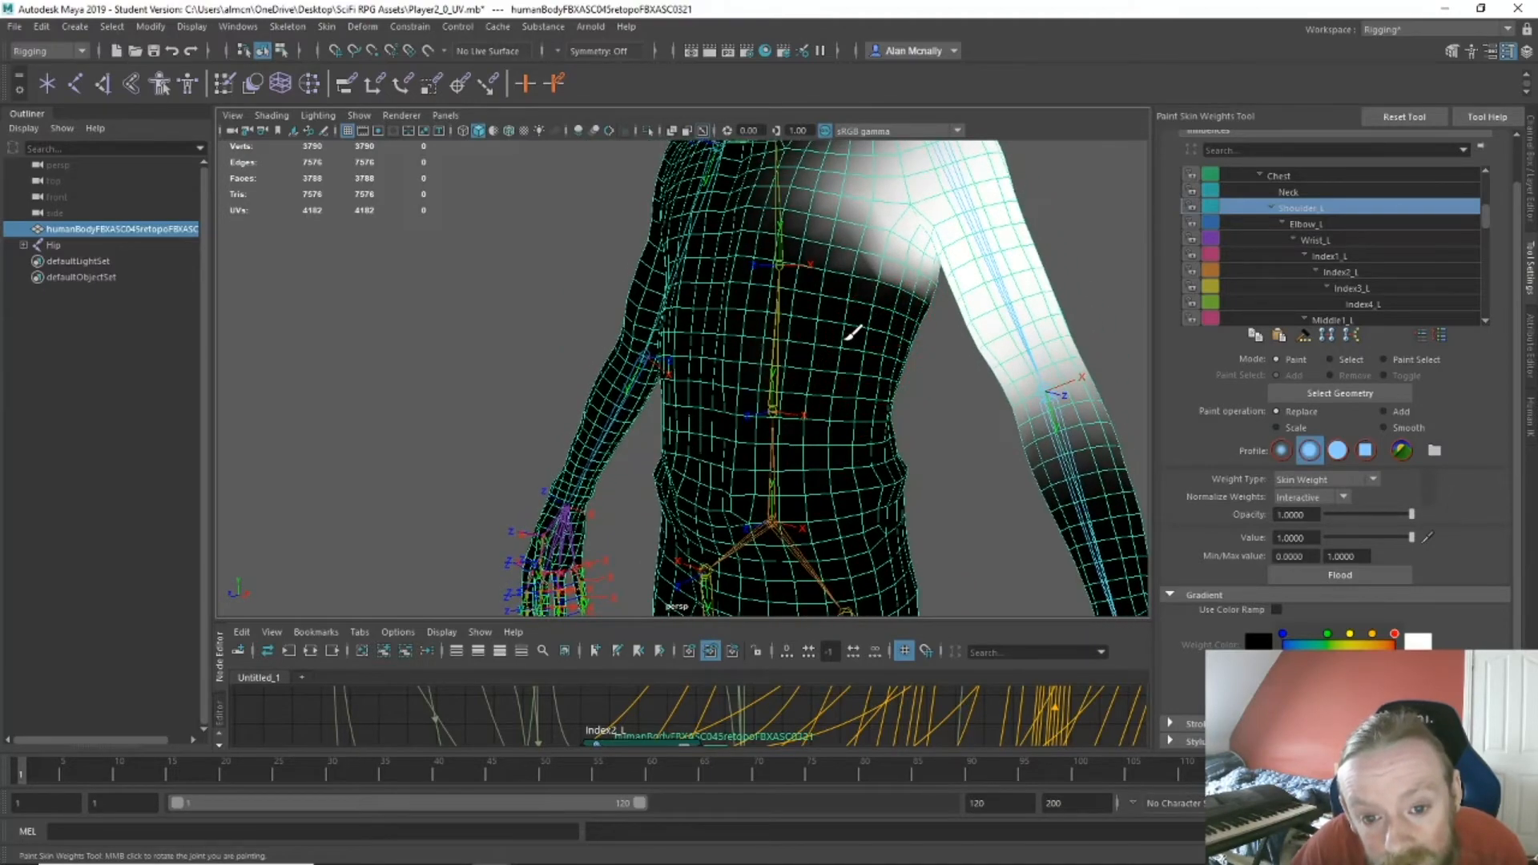
{"action": "mouse_move", "coordinate": [822, 401]}
{"action": "left_mouse_down", "text": "alt"}
{"action": "mouse_move", "coordinate": [642, 388]}
{"action": "mouse_move", "coordinate": [807, 371]}
{"action": "mouse_move", "coordinate": [810, 354]}
{"action": "mouse_move", "coordinate": [958, 354]}
{"action": "mouse_move", "coordinate": [807, 347]}
{"action": "mouse_move", "coordinate": [793, 358]}
{"action": "mouse_move", "coordinate": [1046, 371]}
{"action": "mouse_move", "coordinate": [1106, 353]}
{"action": "mouse_move", "coordinate": [768, 366]}
{"action": "mouse_move", "coordinate": [781, 365]}
{"action": "left_mouse_up", "text": "alt"}
Display the Shoulder_R influence and compare its weights on the right shoulder and chest with the left side.
{"action": "scroll", "coordinate": [1289, 252], "scroll_direction": "down", "scroll_amount": 5}
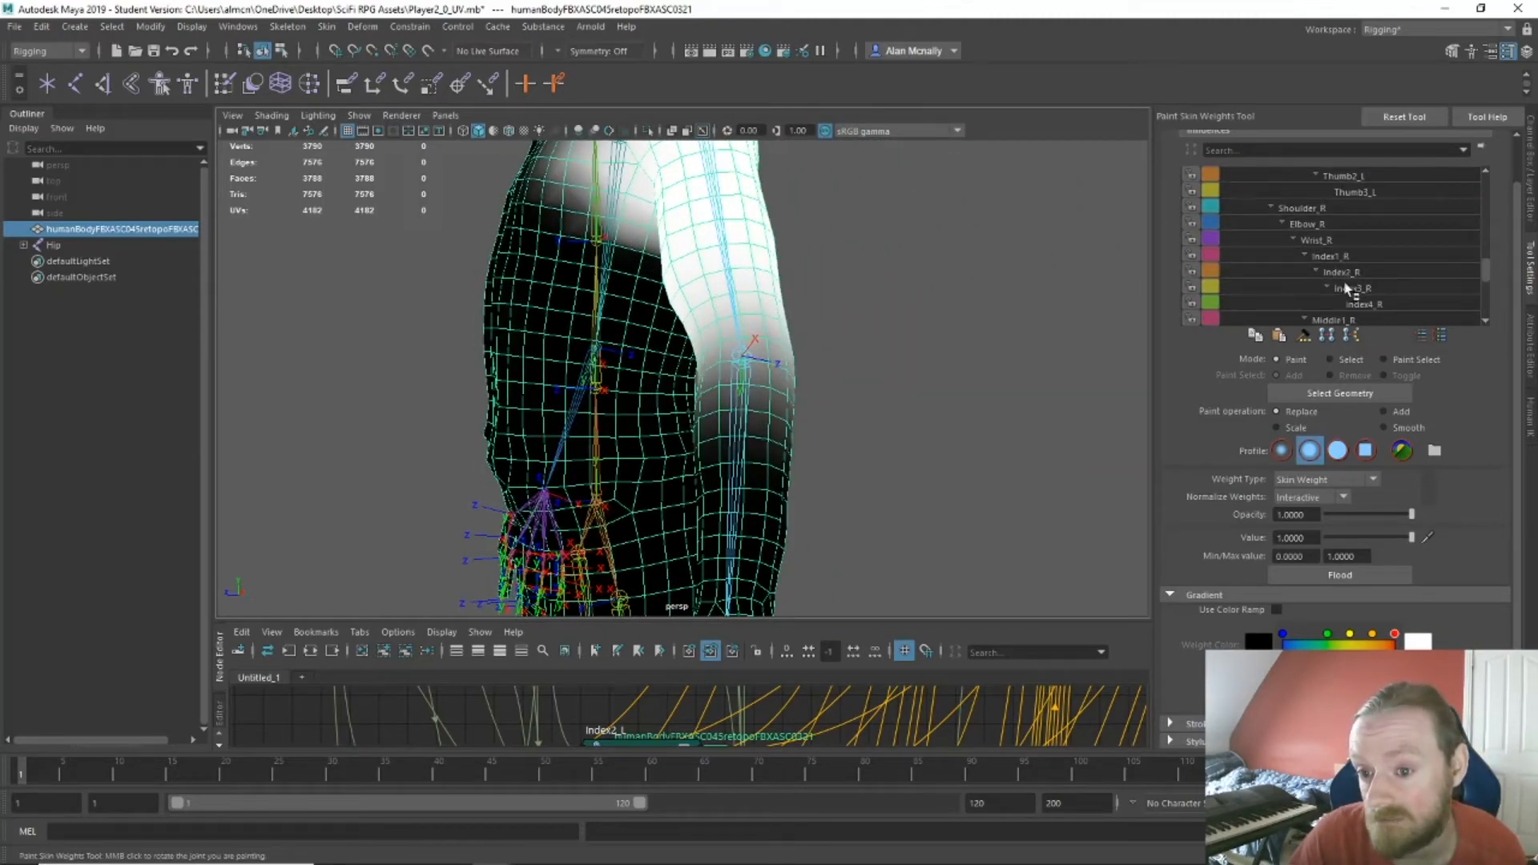
{"action": "left_click", "coordinate": [1314, 209]}
{"action": "left_click_drag", "start_coordinate": [966, 315], "coordinate": [1125, 313], "text": "alt"}
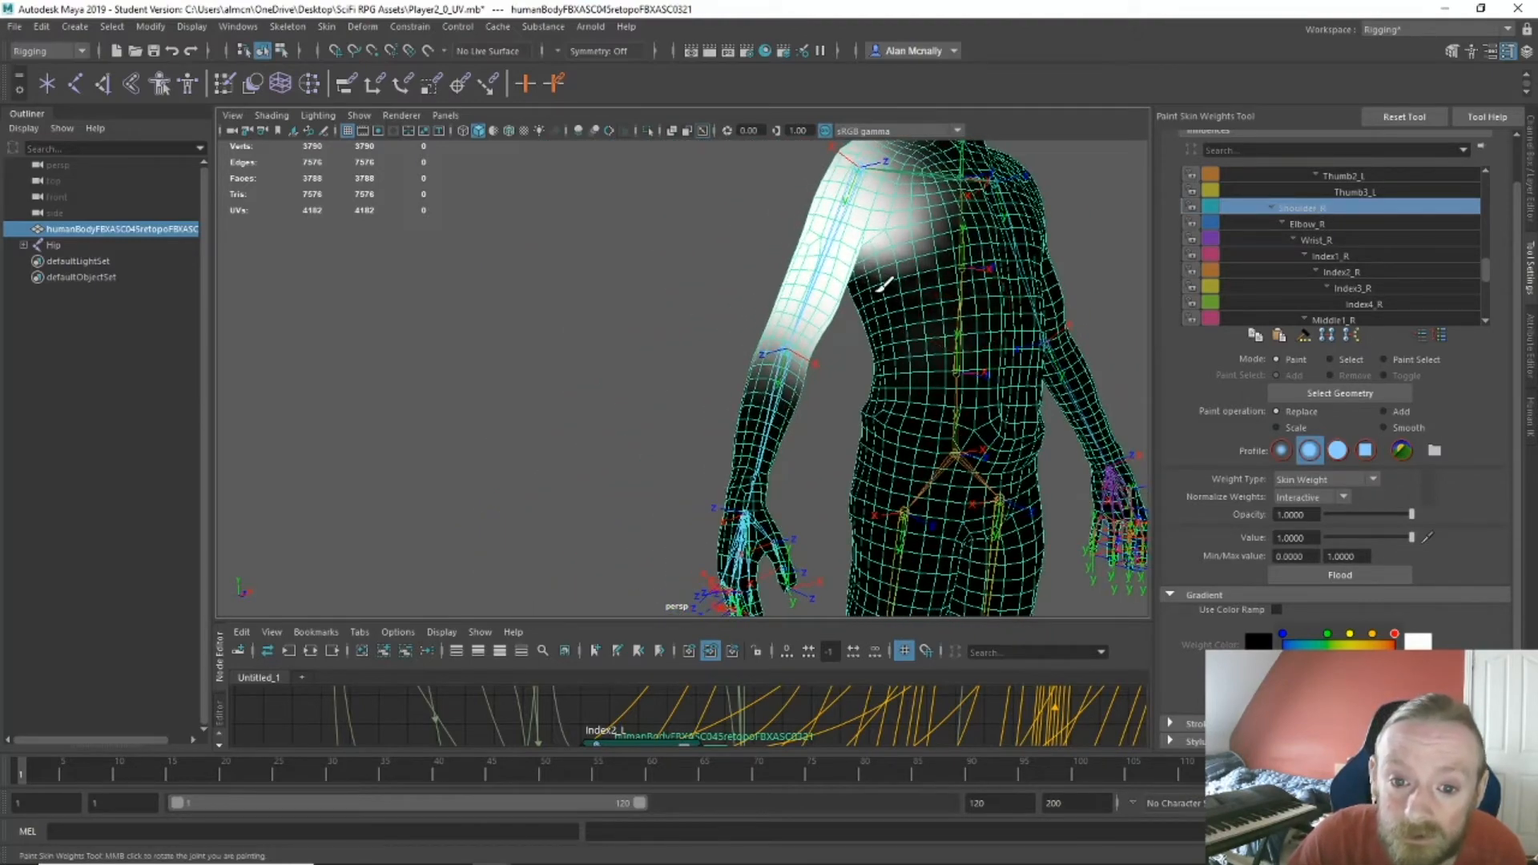
{"action": "left_click_drag", "start_coordinate": [889, 286], "coordinate": [881, 337], "text": "alt"}
{"action": "scroll", "coordinate": [889, 324], "scroll_direction": "down", "scroll_amount": 5}
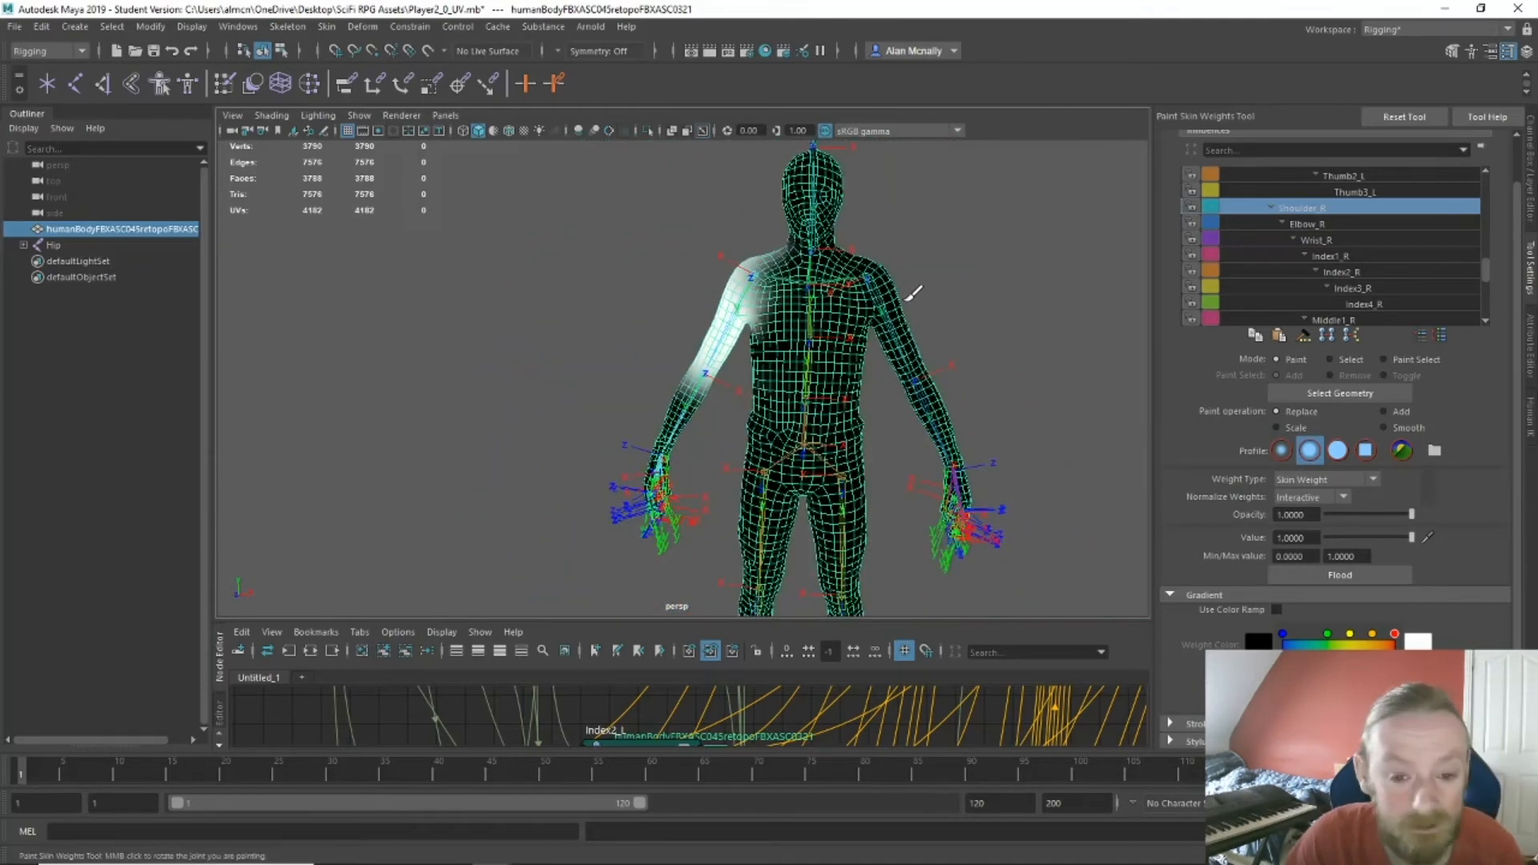
Rotate the Shoulder_L joint to raise the left arm, check how the side of the torso deforms, and undo the rotation and joint selection.
{"action": "key", "text": "e"}
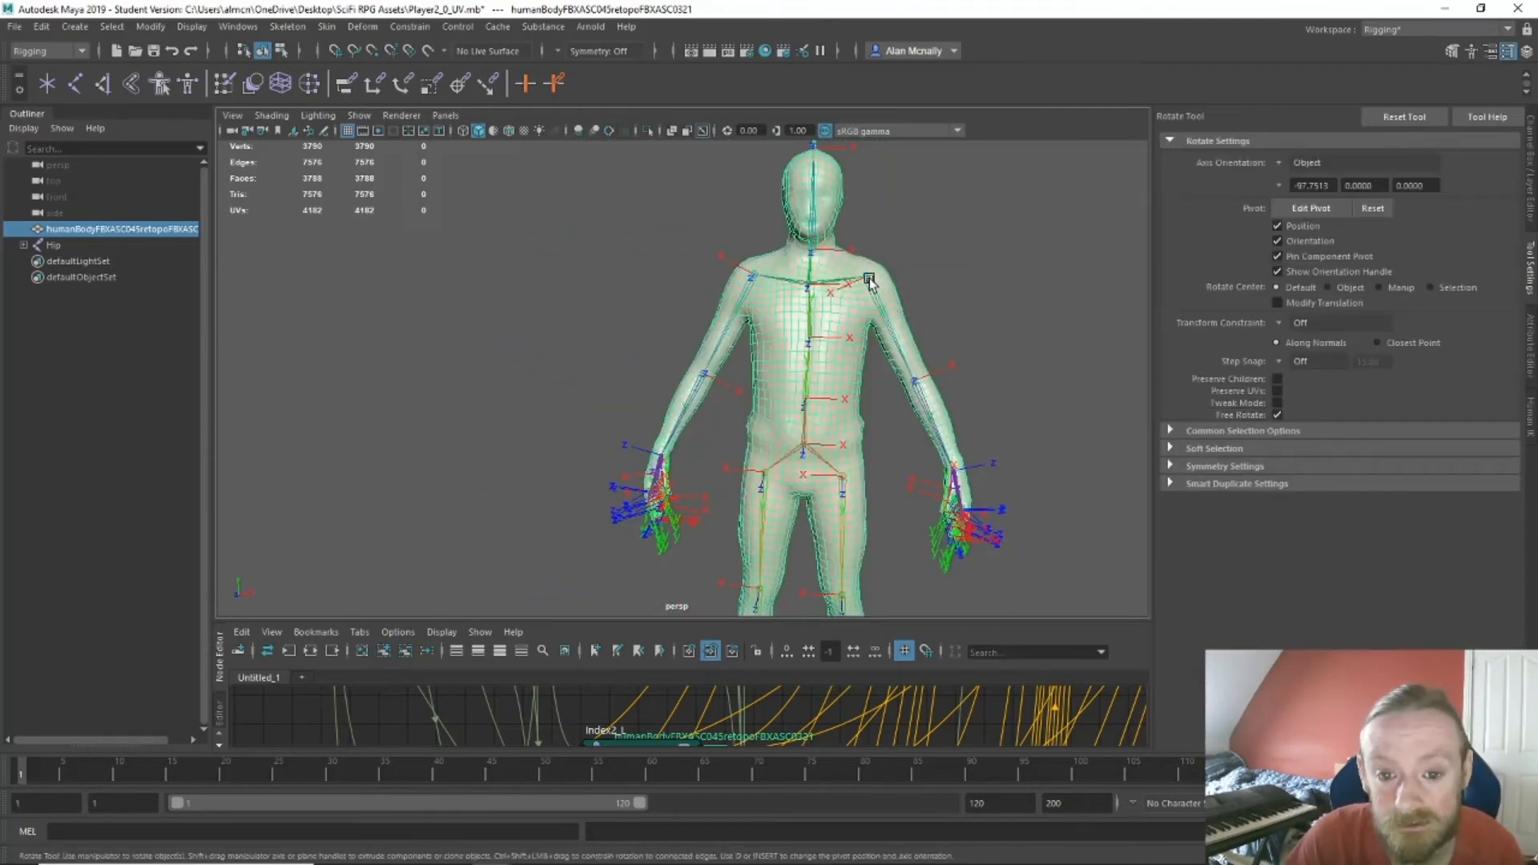
{"action": "left_click", "coordinate": [868, 277]}
{"action": "left_click_drag", "start_coordinate": [1007, 352], "coordinate": [903, 356], "text": "alt"}
{"action": "mouse_move", "coordinate": [699, 358]}
{"action": "left_mouse_down"}
{"action": "mouse_move", "coordinate": [647, 274]}
{"action": "mouse_move", "coordinate": [648, 295]}
{"action": "mouse_move", "coordinate": [670, 227]}
{"action": "mouse_move", "coordinate": [779, 328]}
{"action": "mouse_move", "coordinate": [785, 356]}
{"action": "mouse_move", "coordinate": [669, 355]}
{"action": "left_mouse_up"}
{"action": "left_click_drag", "start_coordinate": [837, 411], "coordinate": [873, 328], "text": "alt"}
{"action": "scroll", "coordinate": [951, 408], "scroll_direction": "up", "scroll_amount": 5}
{"action": "left_click_drag", "start_coordinate": [847, 214], "coordinate": [922, 237]}
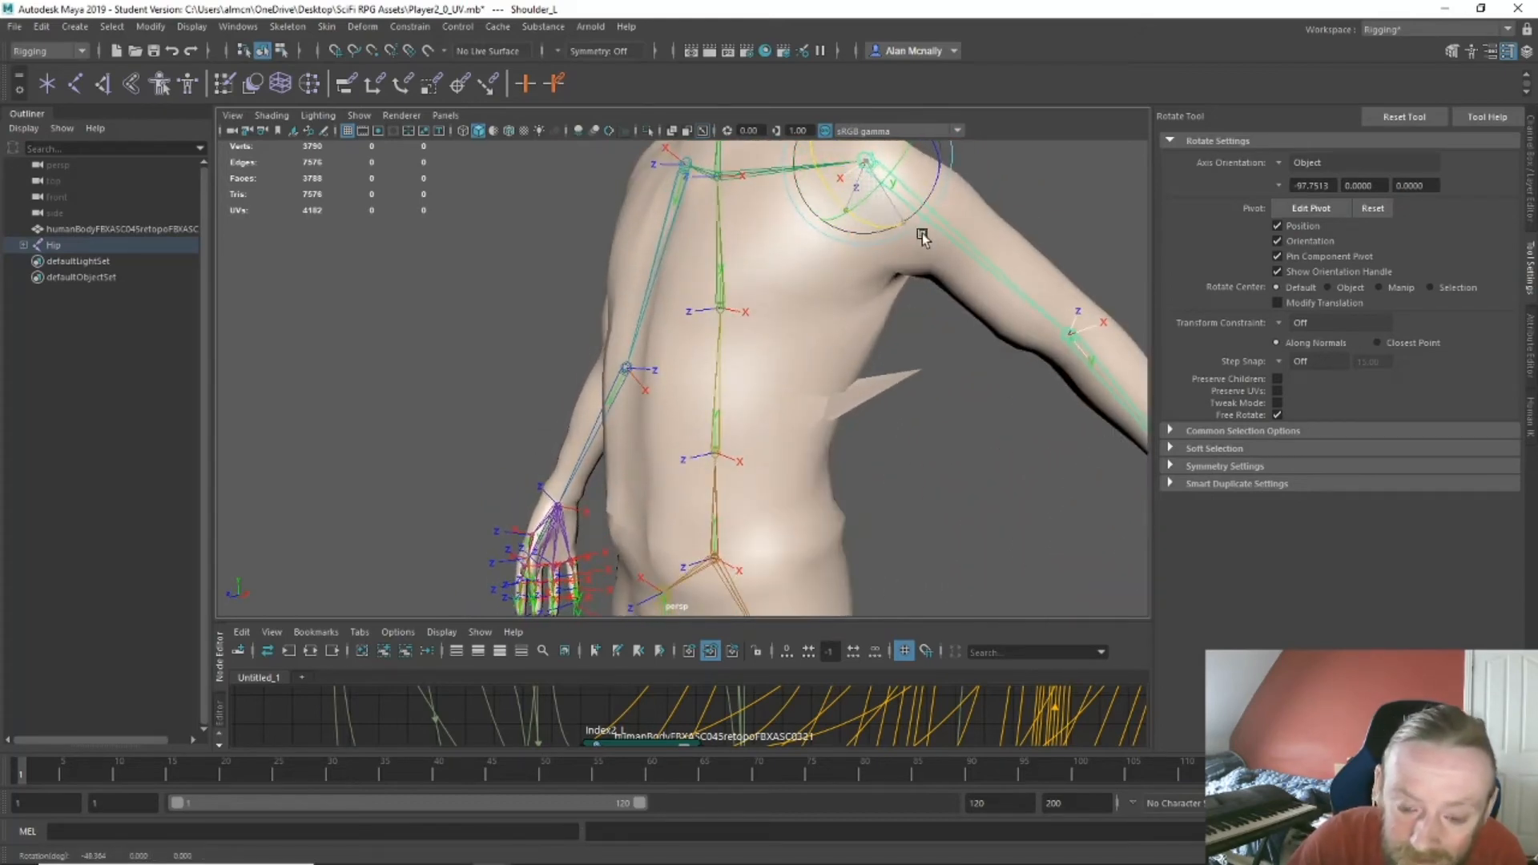
{"action": "key", "text": "ctrl+z"}
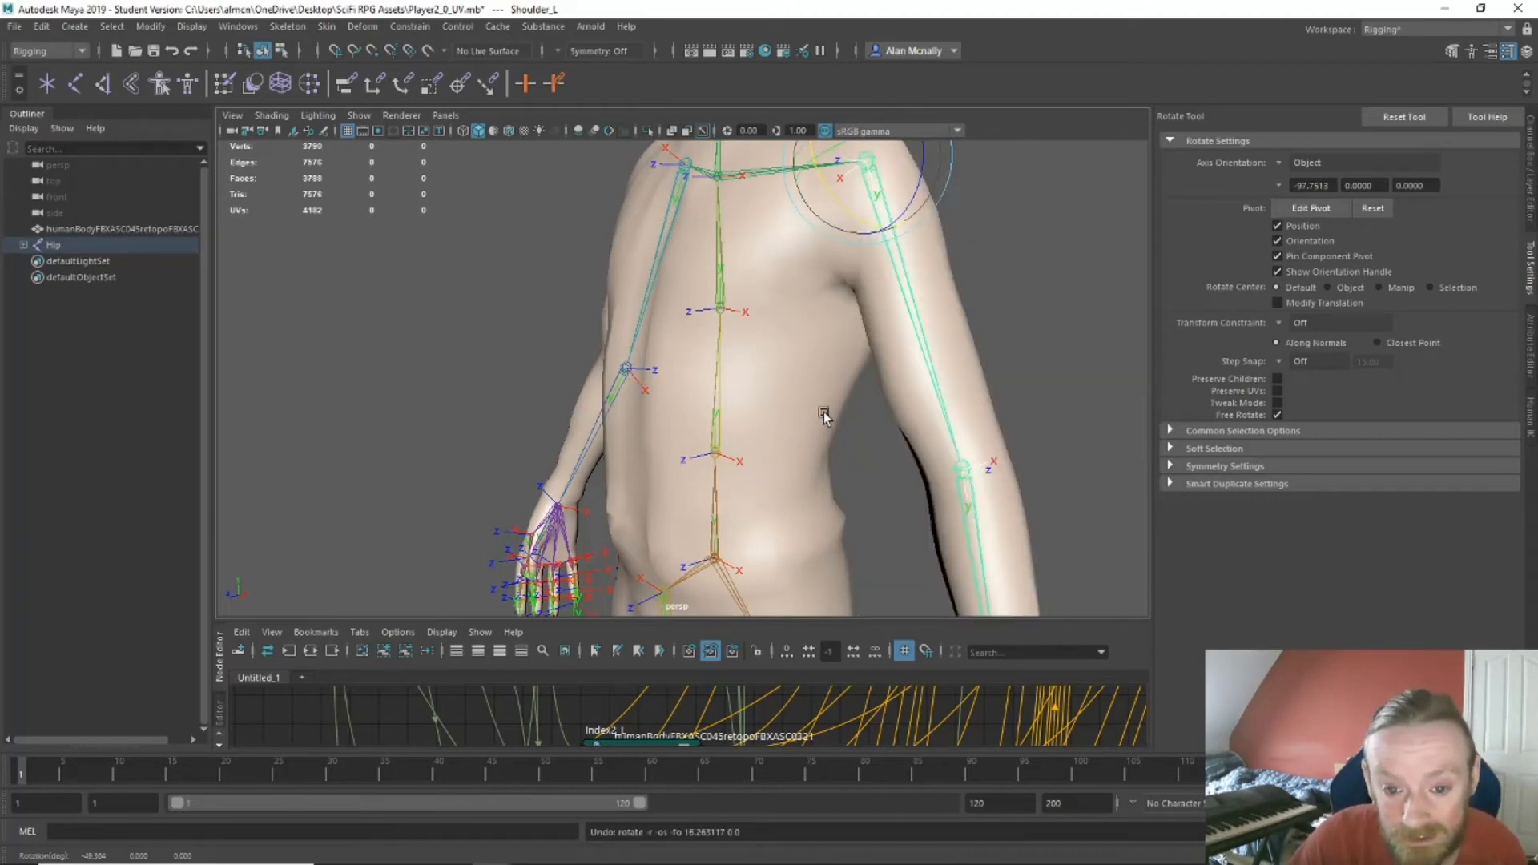
{"action": "key", "text": "ctrl+z"}
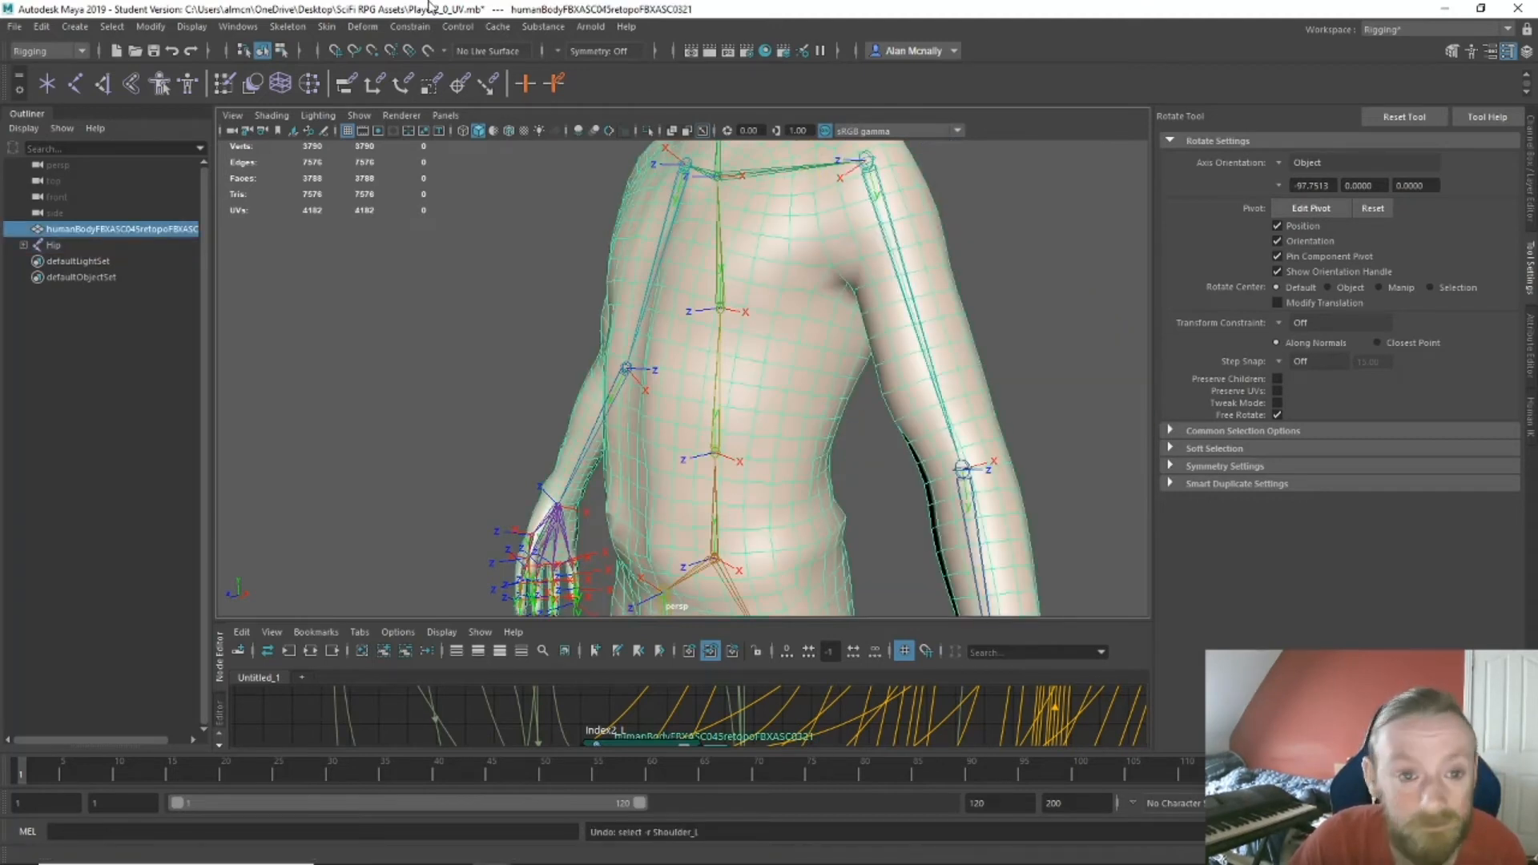
Return to painting skin weights on the body mesh with Shoulder_L as the active influence.
{"action": "left_click", "coordinate": [327, 27]}
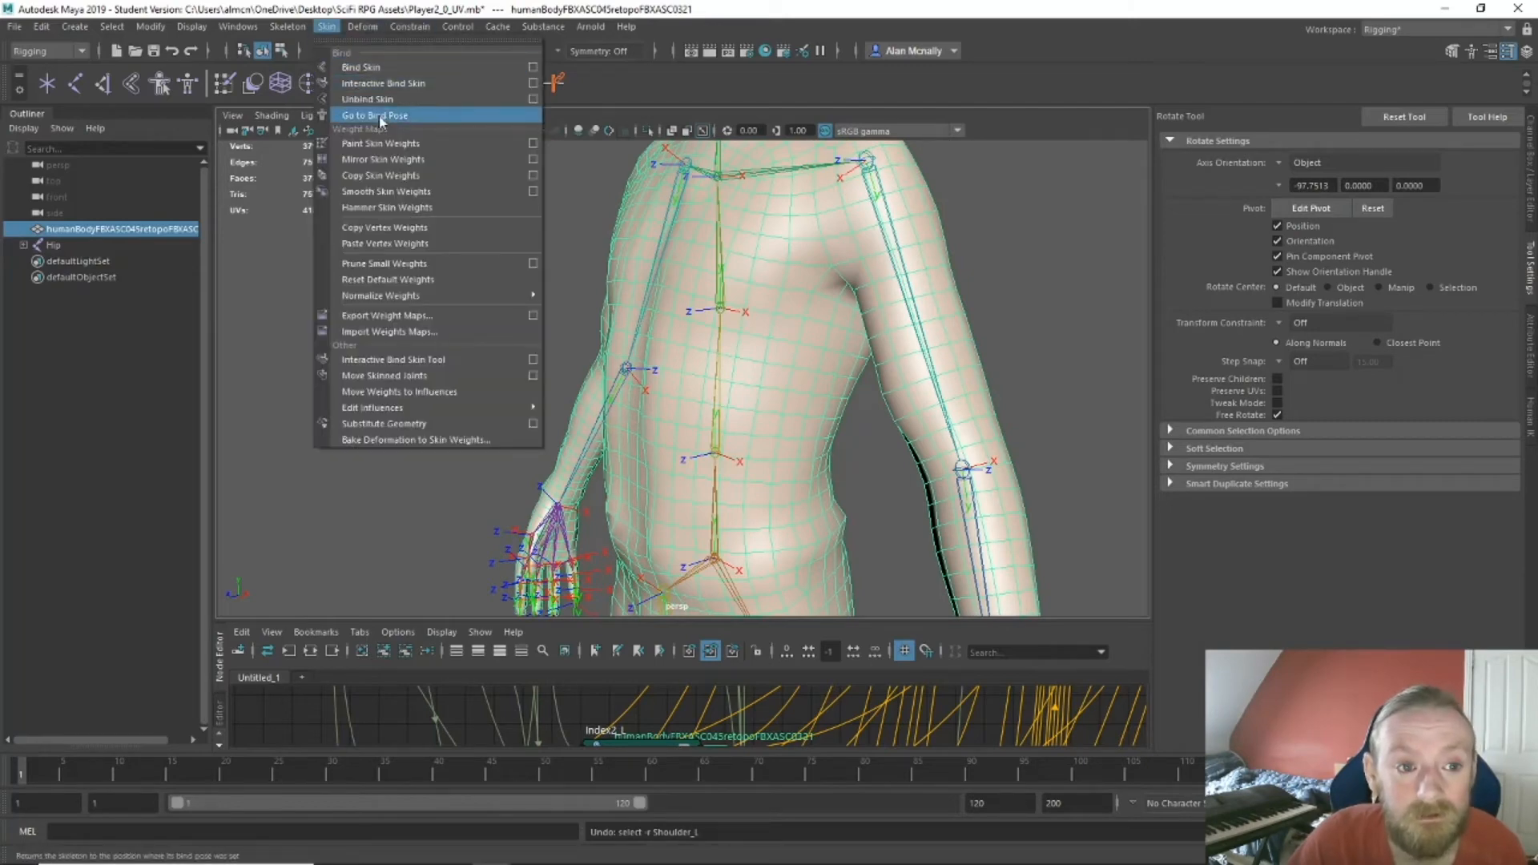
{"action": "left_click", "coordinate": [380, 143]}
{"action": "scroll", "coordinate": [1365, 395], "scroll_direction": "up", "scroll_amount": 1}
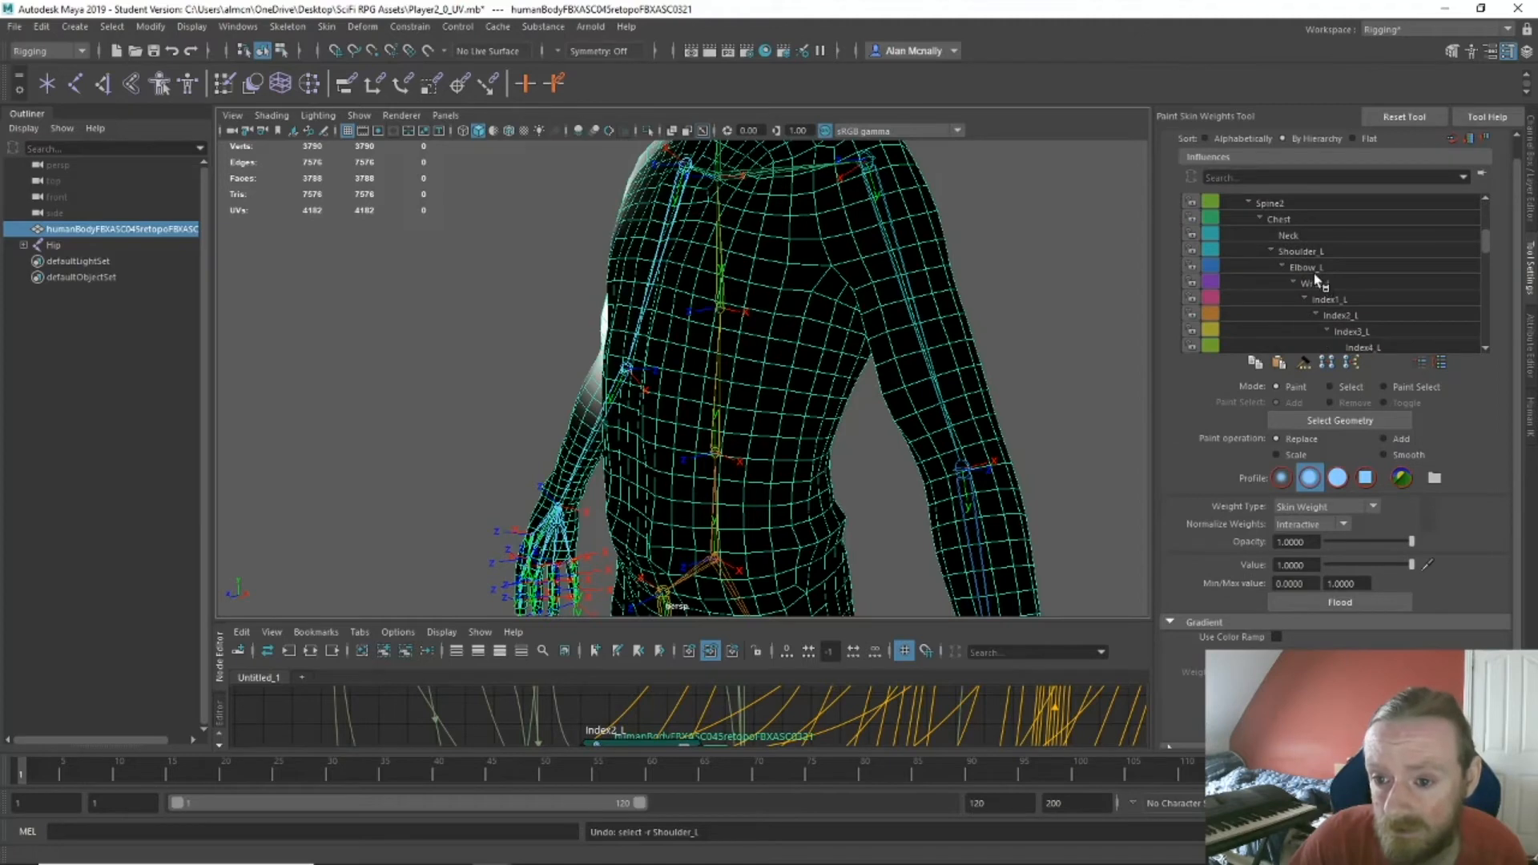
{"action": "left_click", "coordinate": [1298, 252]}
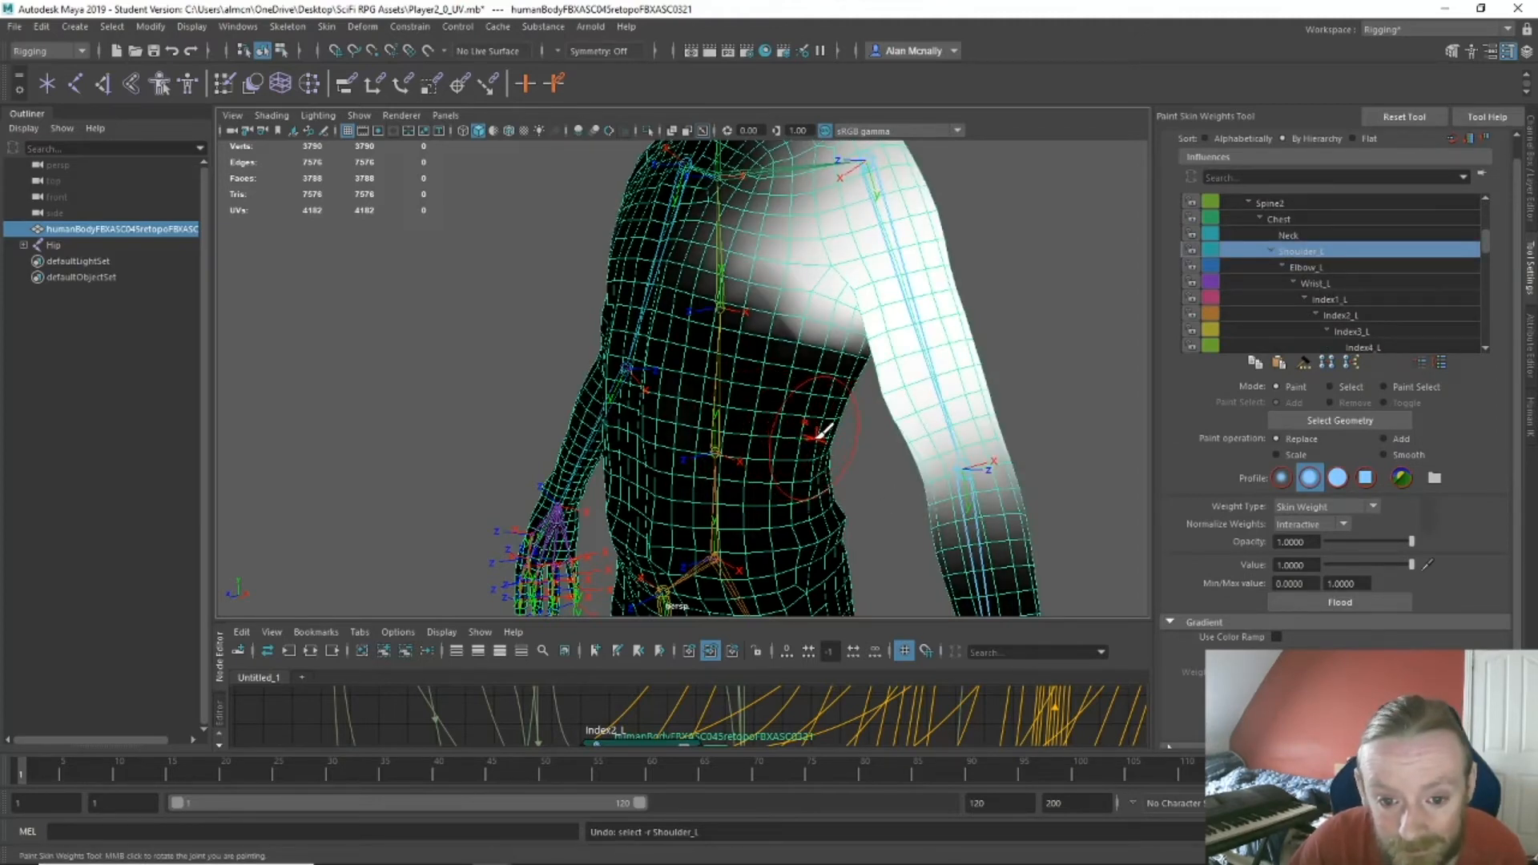
Search the waist, abdomen, side and back of the torso for stray Shoulder_L weights.
{"action": "scroll", "coordinate": [681, 400], "scroll_direction": "up", "scroll_amount": 6}
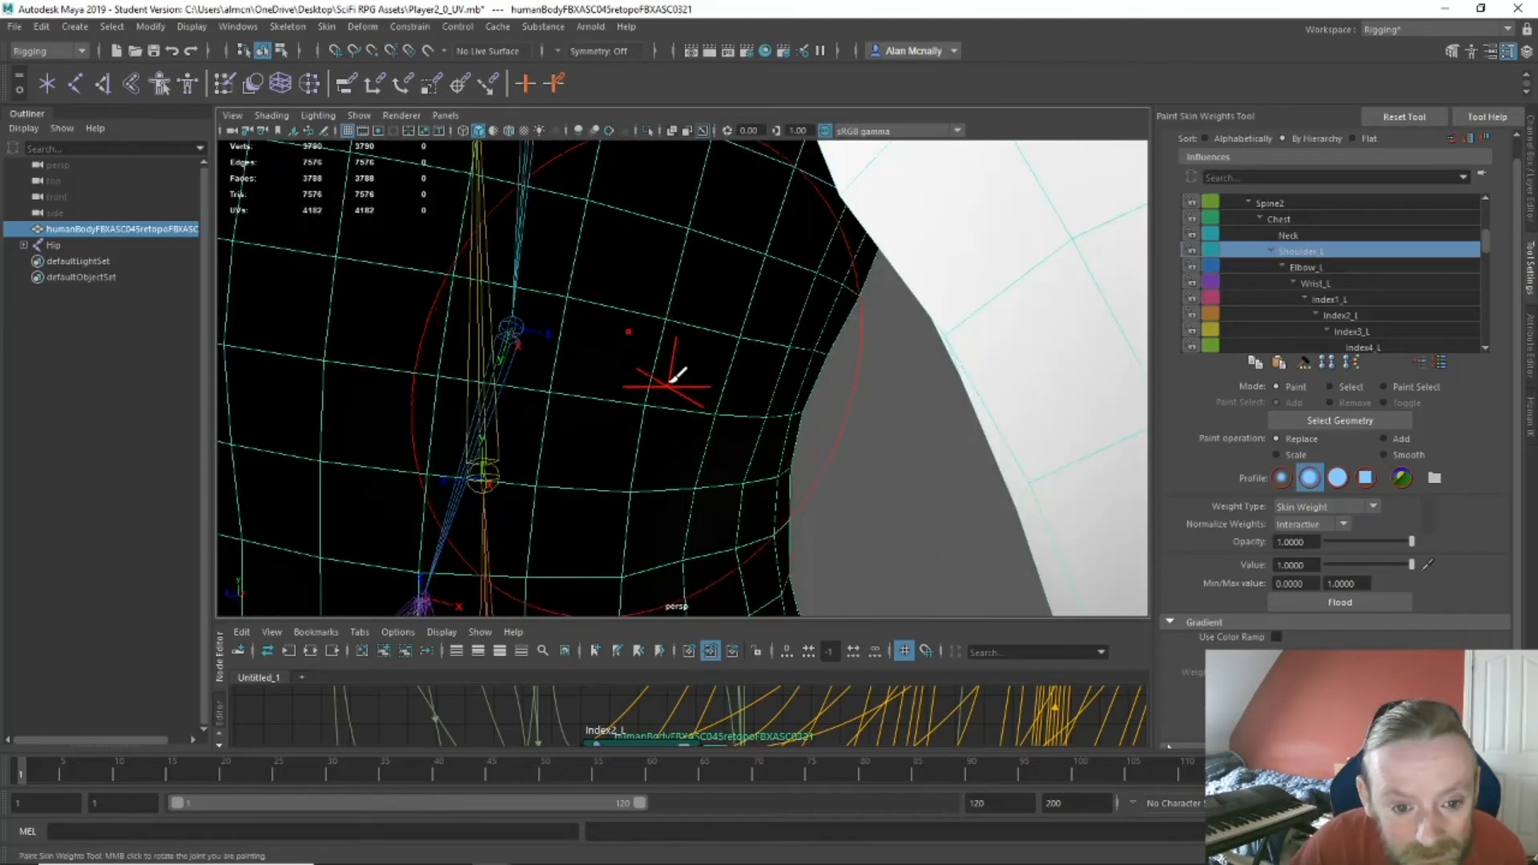
{"action": "mouse_move", "coordinate": [645, 366]}
{"action": "left_mouse_down", "text": "alt"}
{"action": "mouse_move", "coordinate": [772, 440]}
{"action": "mouse_move", "coordinate": [721, 388]}
{"action": "mouse_move", "coordinate": [727, 348]}
{"action": "left_mouse_up", "text": "alt"}
{"action": "scroll", "coordinate": [765, 359], "scroll_direction": "down", "scroll_amount": 2}
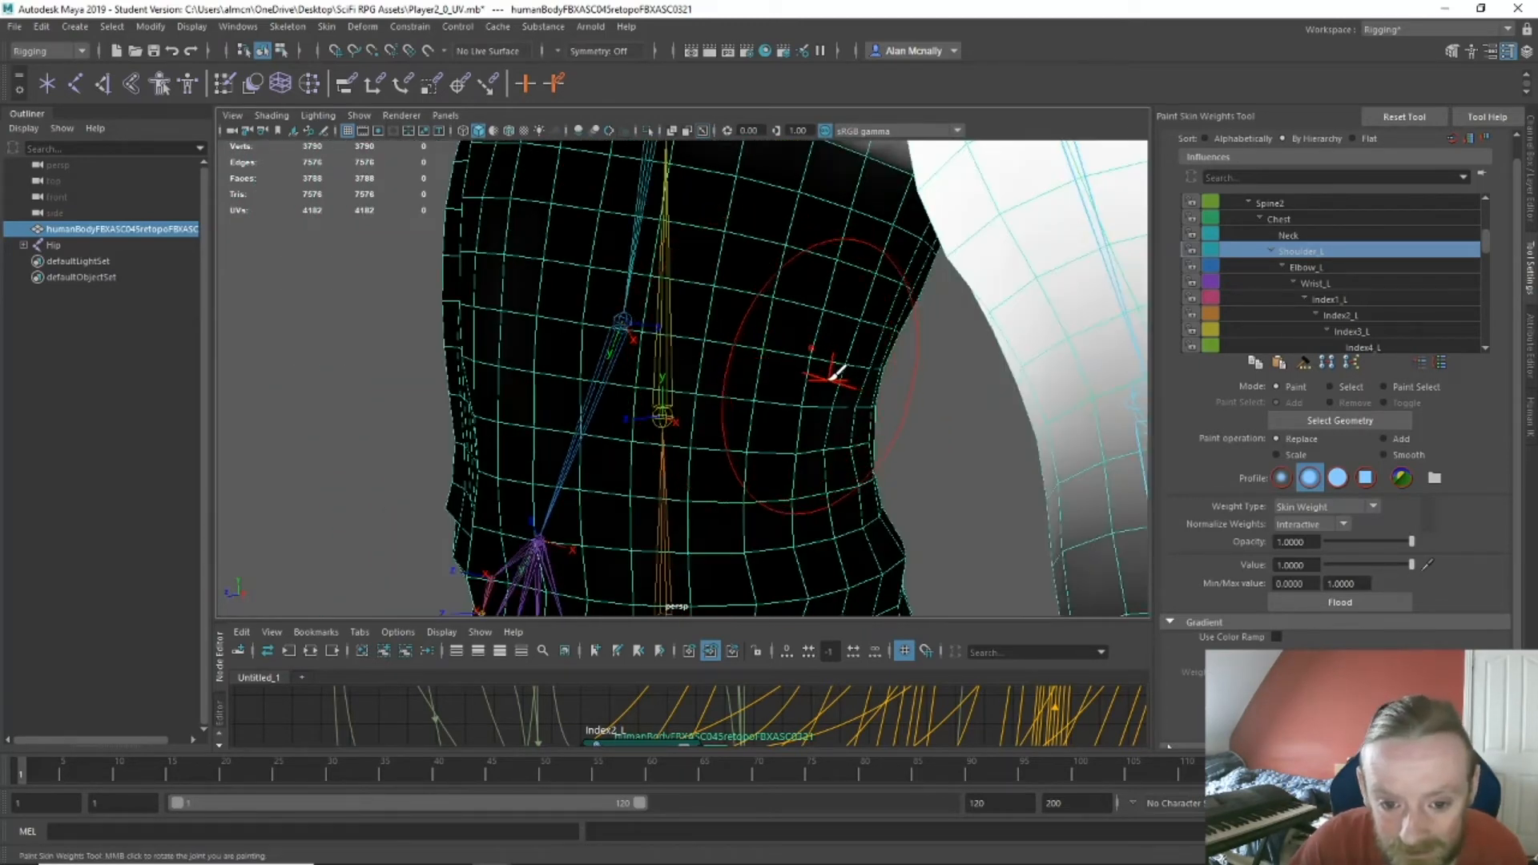
{"action": "mouse_move", "coordinate": [836, 371]}
{"action": "left_mouse_down", "text": "alt"}
{"action": "mouse_move", "coordinate": [645, 340]}
{"action": "mouse_move", "coordinate": [804, 402]}
{"action": "mouse_move", "coordinate": [834, 389]}
{"action": "mouse_move", "coordinate": [796, 422]}
{"action": "mouse_move", "coordinate": [854, 410]}
{"action": "mouse_move", "coordinate": [869, 361]}
{"action": "mouse_move", "coordinate": [810, 364]}
{"action": "mouse_move", "coordinate": [776, 412]}
{"action": "mouse_move", "coordinate": [829, 415]}
{"action": "left_mouse_up", "text": "alt"}
{"action": "scroll", "coordinate": [821, 410], "scroll_direction": "up", "scroll_amount": 5}
{"action": "scroll", "coordinate": [826, 414], "scroll_direction": "down", "scroll_amount": 1}
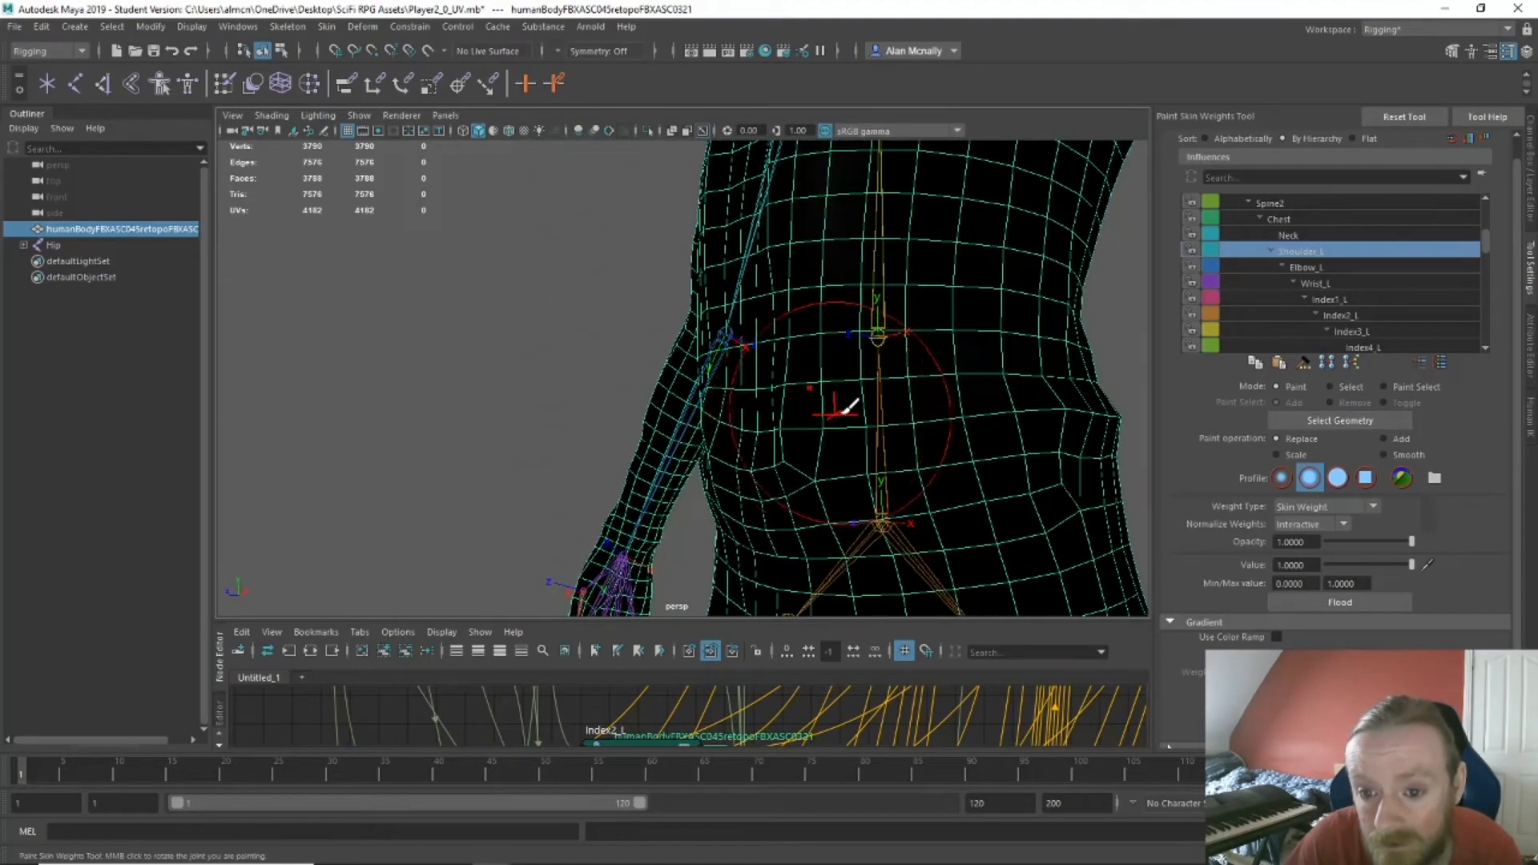
{"action": "middle_click_drag", "start_coordinate": [915, 395], "coordinate": [729, 460], "text": "alt"}
{"action": "left_click_drag", "start_coordinate": [766, 443], "coordinate": [913, 433], "text": "alt"}
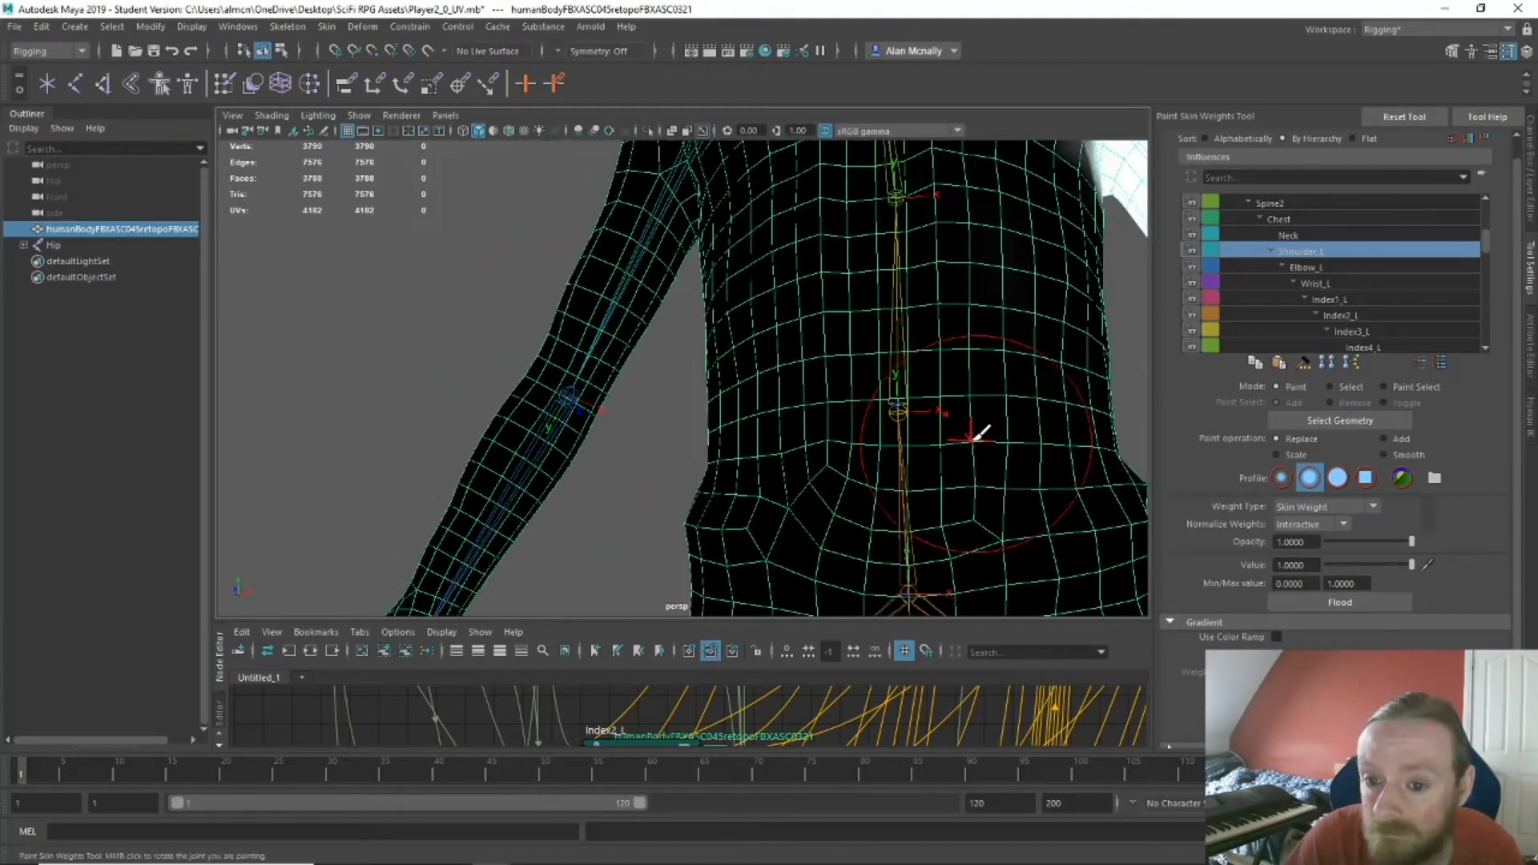
{"action": "middle_click_drag", "start_coordinate": [978, 436], "coordinate": [798, 469], "text": "alt"}
{"action": "mouse_move", "coordinate": [798, 469]}
{"action": "left_mouse_down", "text": "alt"}
{"action": "mouse_move", "coordinate": [663, 443]}
{"action": "mouse_move", "coordinate": [797, 406]}
{"action": "mouse_move", "coordinate": [747, 418]}
{"action": "mouse_move", "coordinate": [759, 433]}
{"action": "mouse_move", "coordinate": [945, 457]}
{"action": "mouse_move", "coordinate": [801, 446]}
{"action": "left_mouse_up", "text": "alt"}
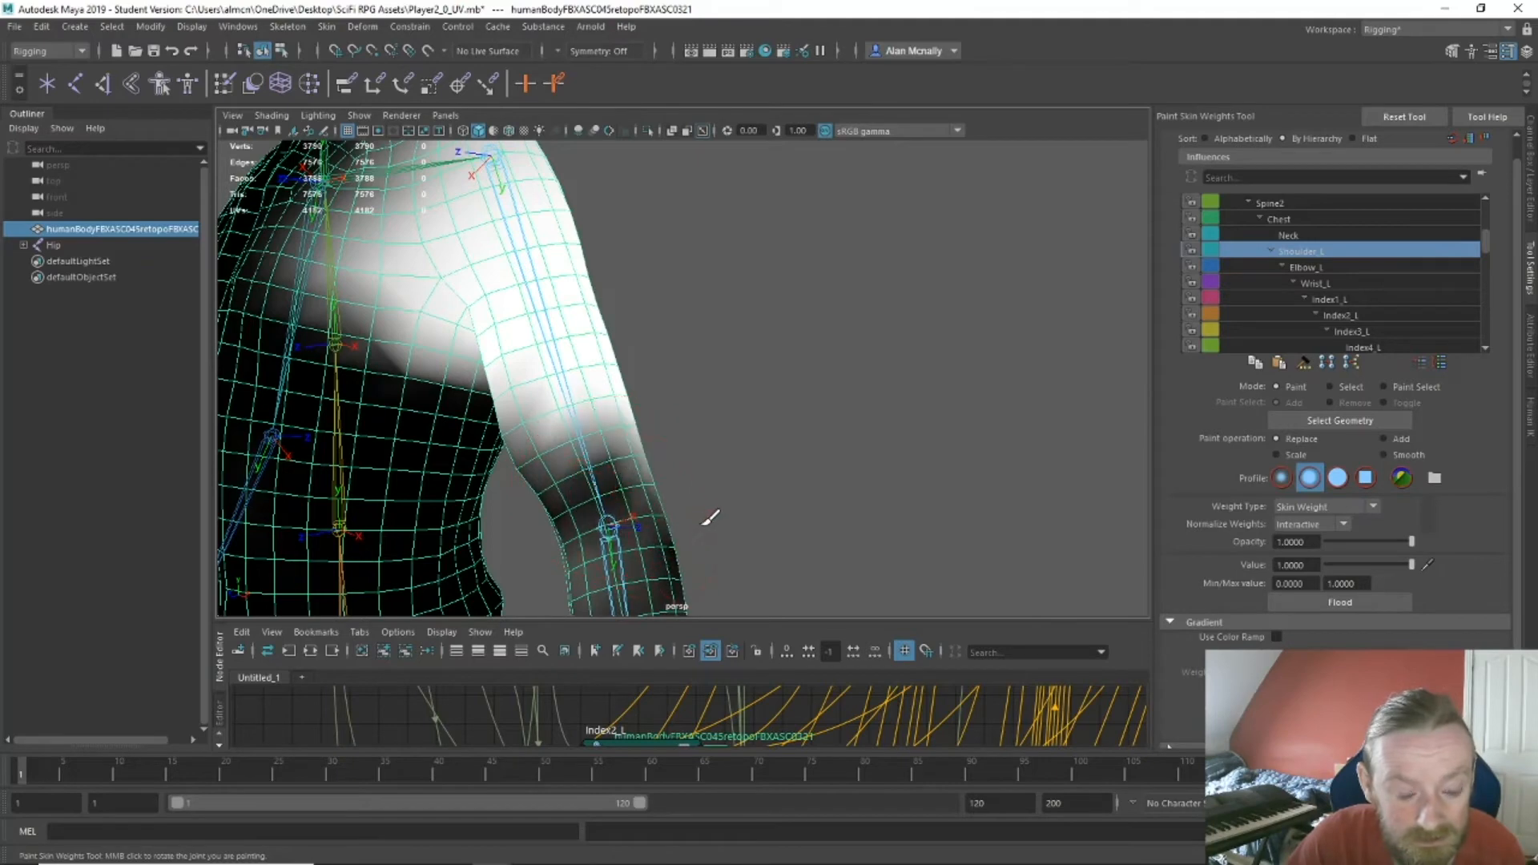
{"action": "scroll", "coordinate": [710, 517], "scroll_direction": "down", "scroll_amount": 5}
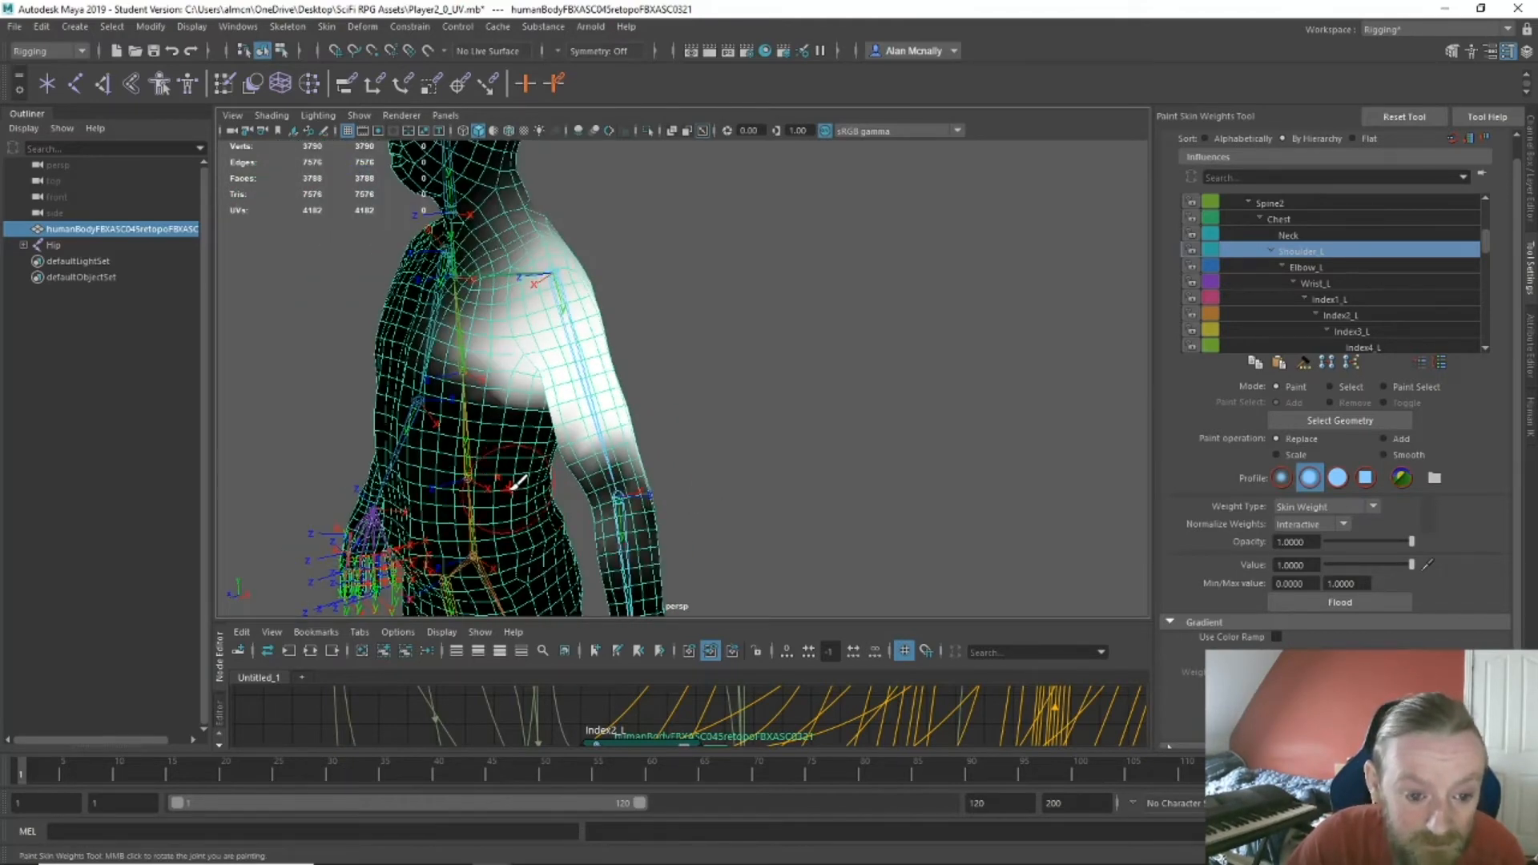
{"action": "left_click_drag", "start_coordinate": [511, 484], "coordinate": [584, 469], "text": "alt"}
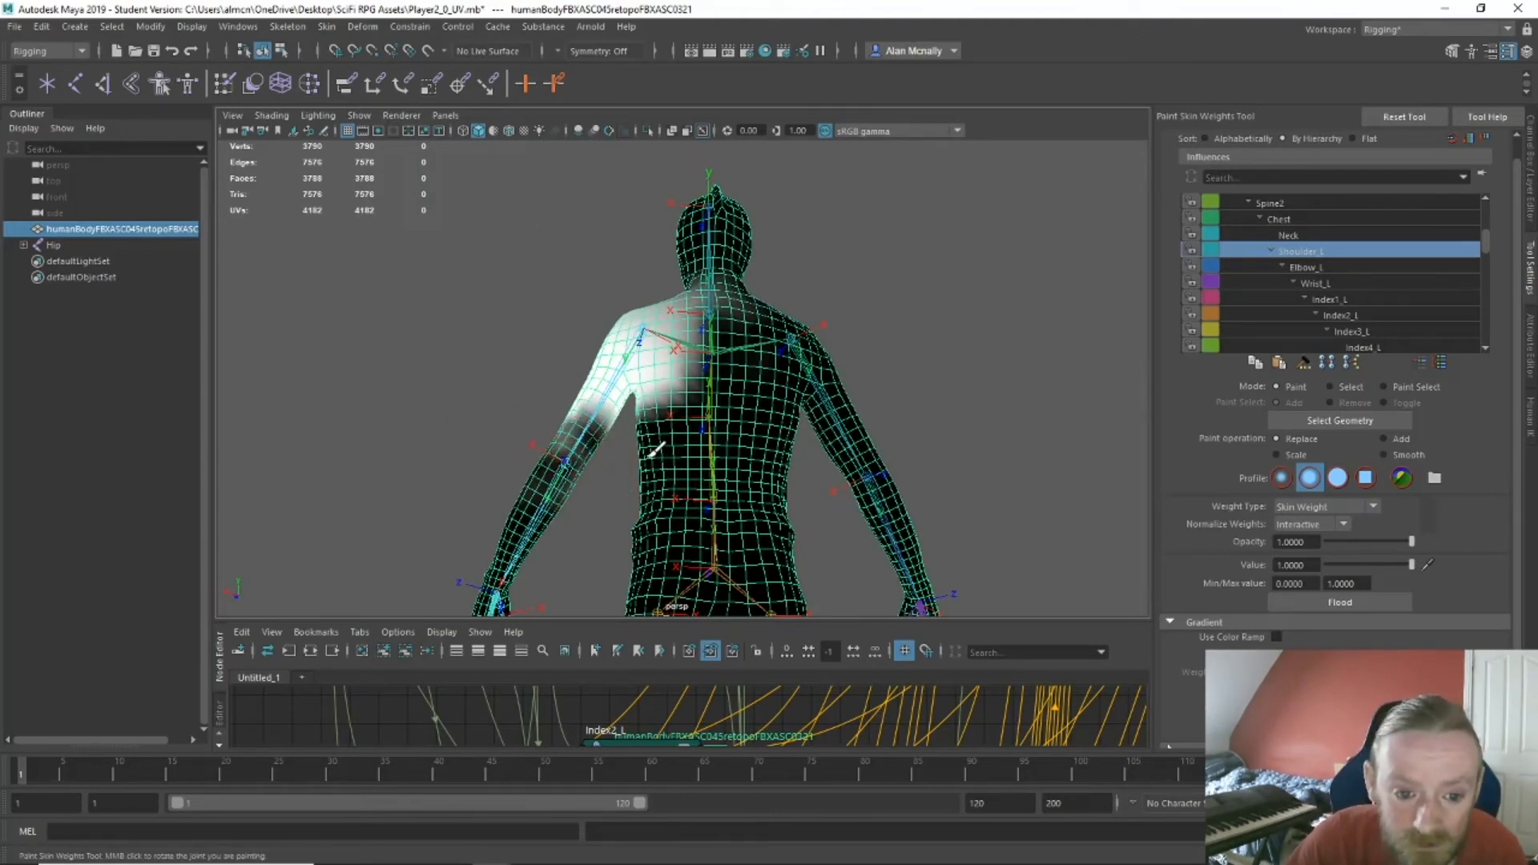
{"action": "mouse_move", "coordinate": [655, 451]}
{"action": "left_mouse_down", "text": "alt"}
{"action": "mouse_move", "coordinate": [721, 489]}
{"action": "mouse_move", "coordinate": [566, 435]}
{"action": "mouse_move", "coordinate": [780, 488]}
{"action": "mouse_move", "coordinate": [659, 447]}
{"action": "left_mouse_up", "text": "alt"}
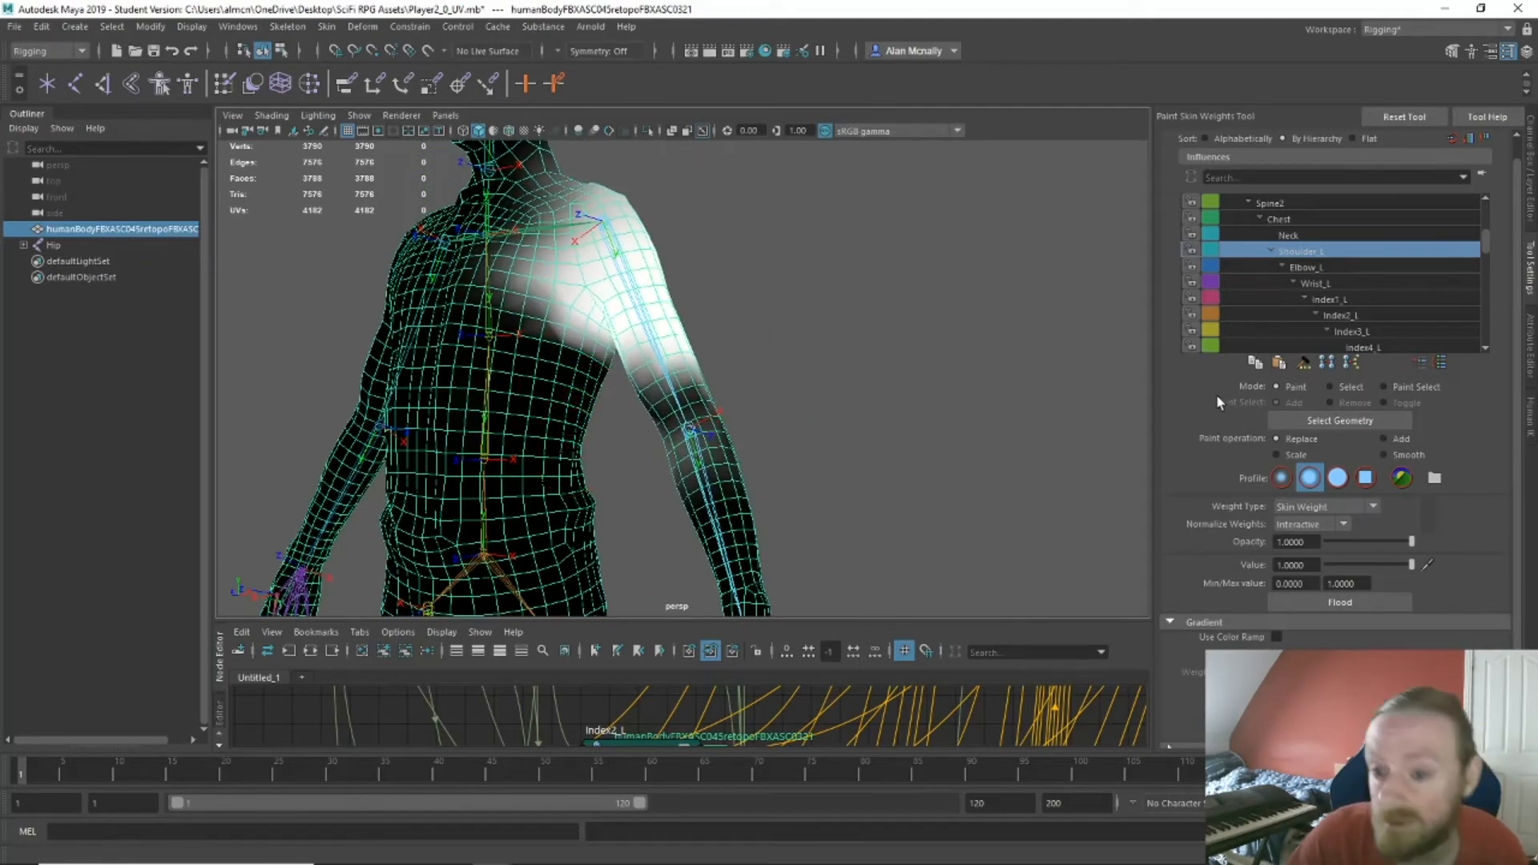
Rotate the Shoulder_L joint slightly to see which torso vertices move with the arm, and undo the rotation.
{"action": "key", "text": "e"}
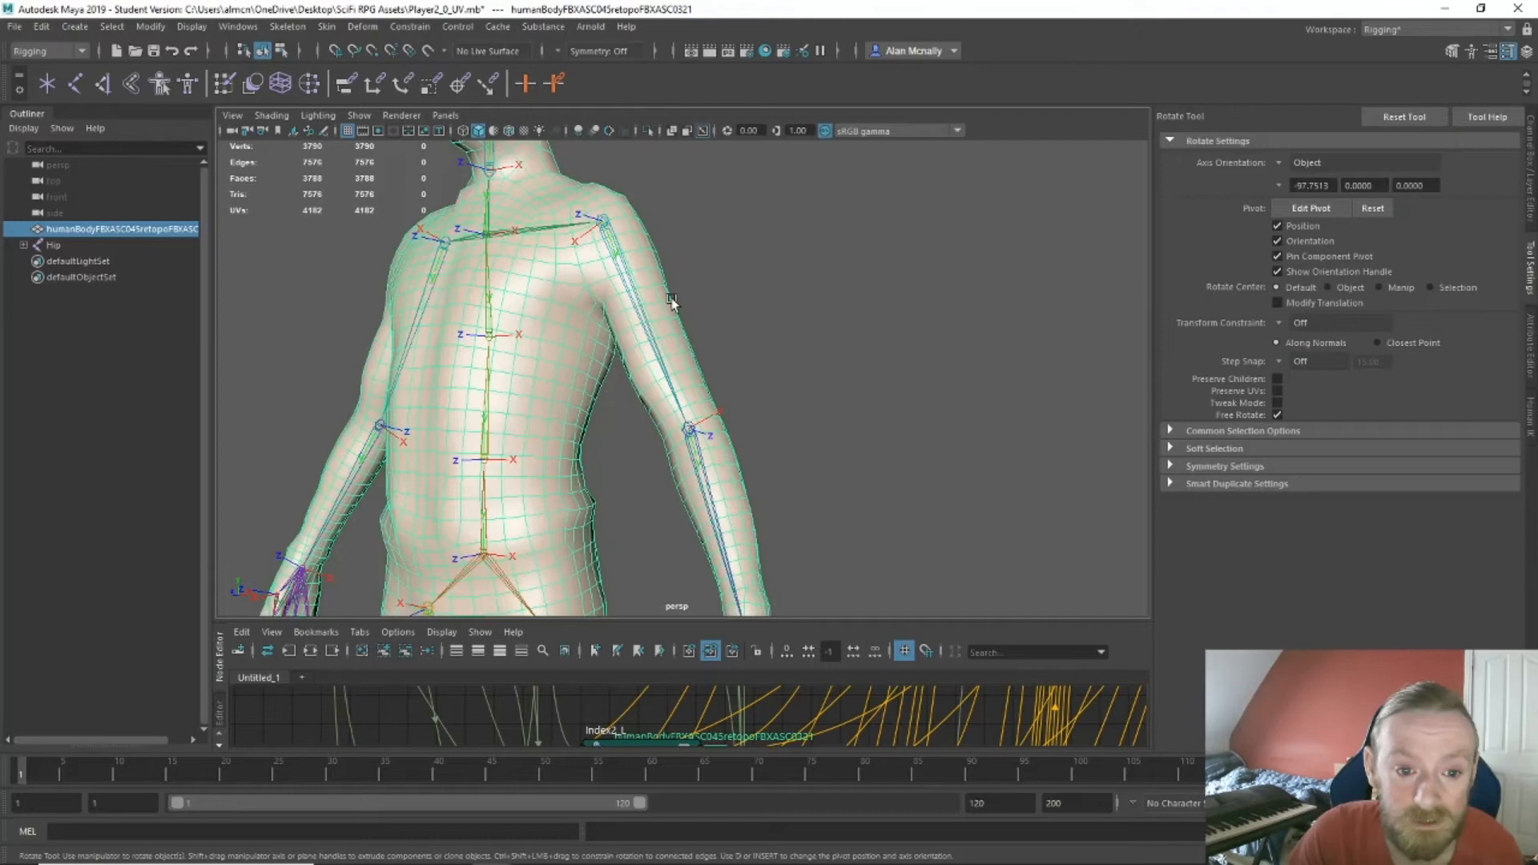
{"action": "left_click", "coordinate": [612, 225]}
{"action": "mouse_move", "coordinate": [608, 276]}
{"action": "left_mouse_down"}
{"action": "mouse_move", "coordinate": [675, 277]}
{"action": "mouse_move", "coordinate": [618, 290]}
{"action": "mouse_move", "coordinate": [527, 273]}
{"action": "mouse_move", "coordinate": [689, 301]}
{"action": "mouse_move", "coordinate": [561, 312]}
{"action": "mouse_move", "coordinate": [533, 297]}
{"action": "mouse_move", "coordinate": [636, 300]}
{"action": "mouse_move", "coordinate": [528, 295]}
{"action": "mouse_move", "coordinate": [601, 296]}
{"action": "left_mouse_up"}
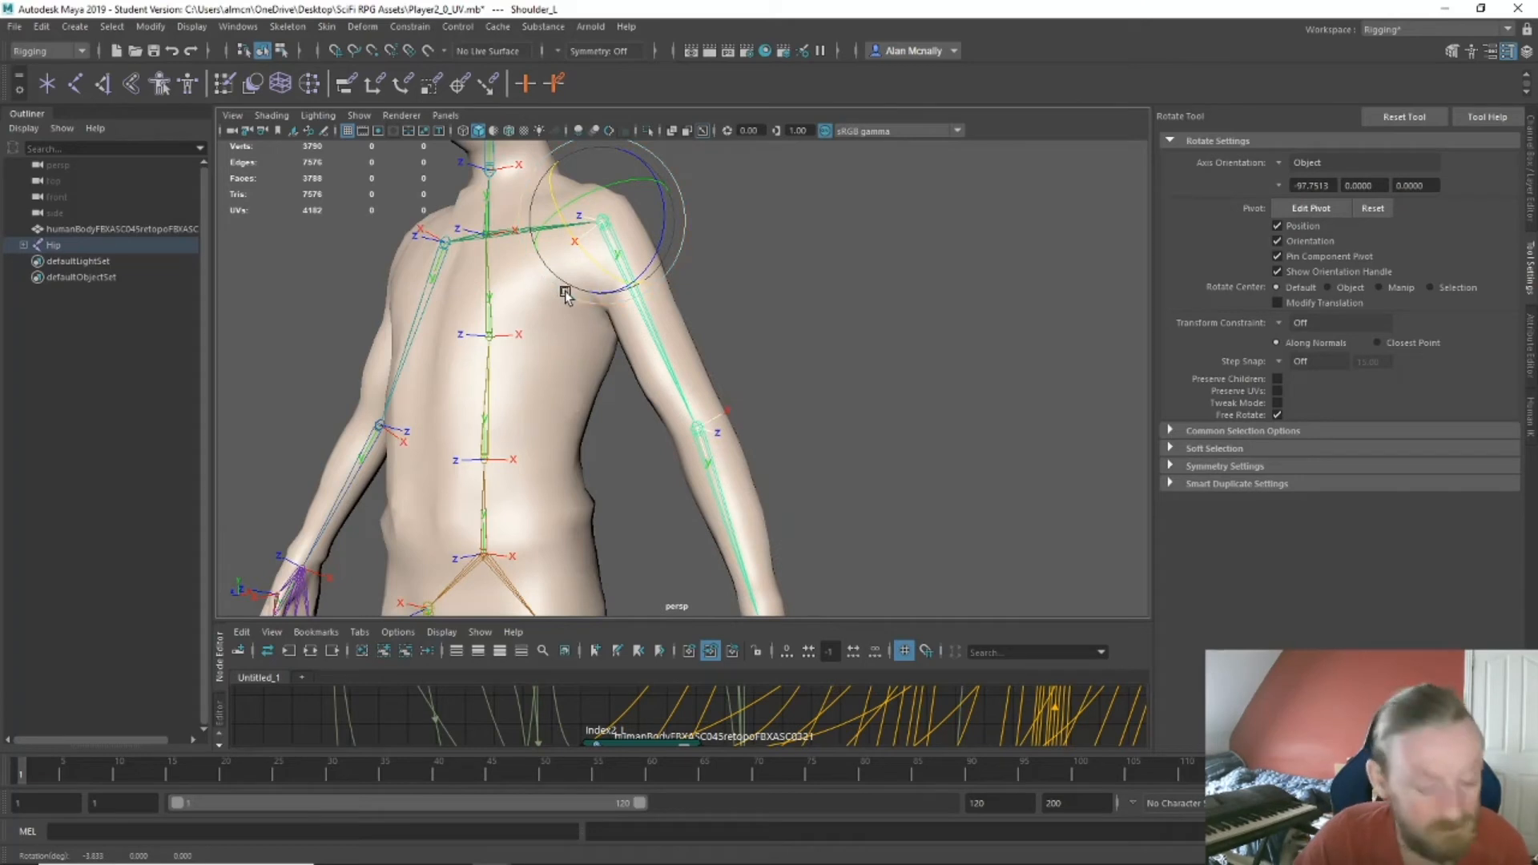
{"action": "key", "text": "ctrl+z"}
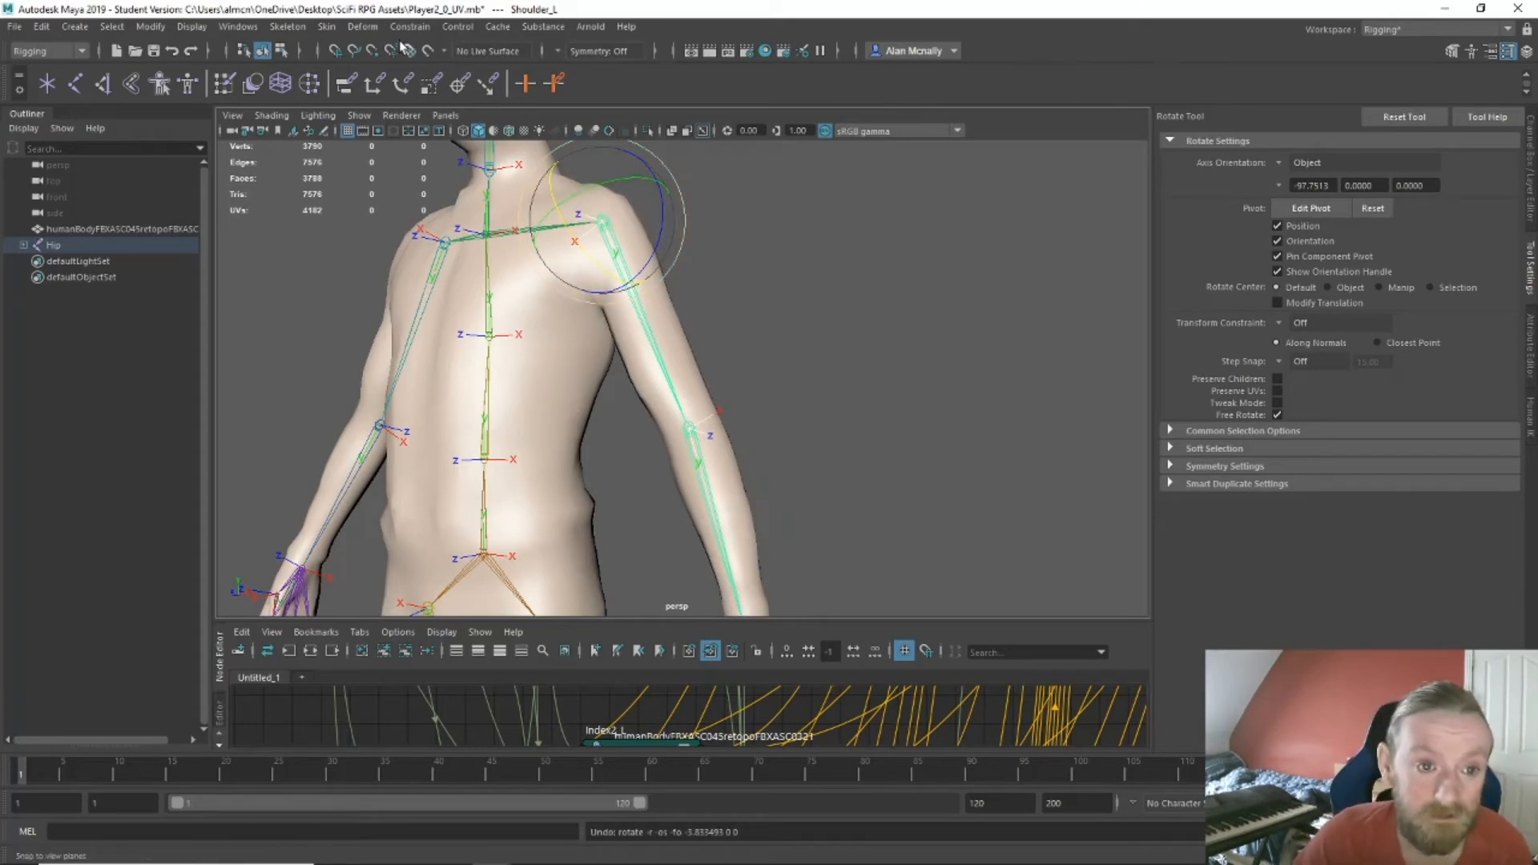
Reselect the body mesh and reactivate Paint Skin Weights with the Shoulder_L influence in shaded display.
{"action": "left_click", "coordinate": [326, 28]}
{"action": "left_click", "coordinate": [382, 143]}
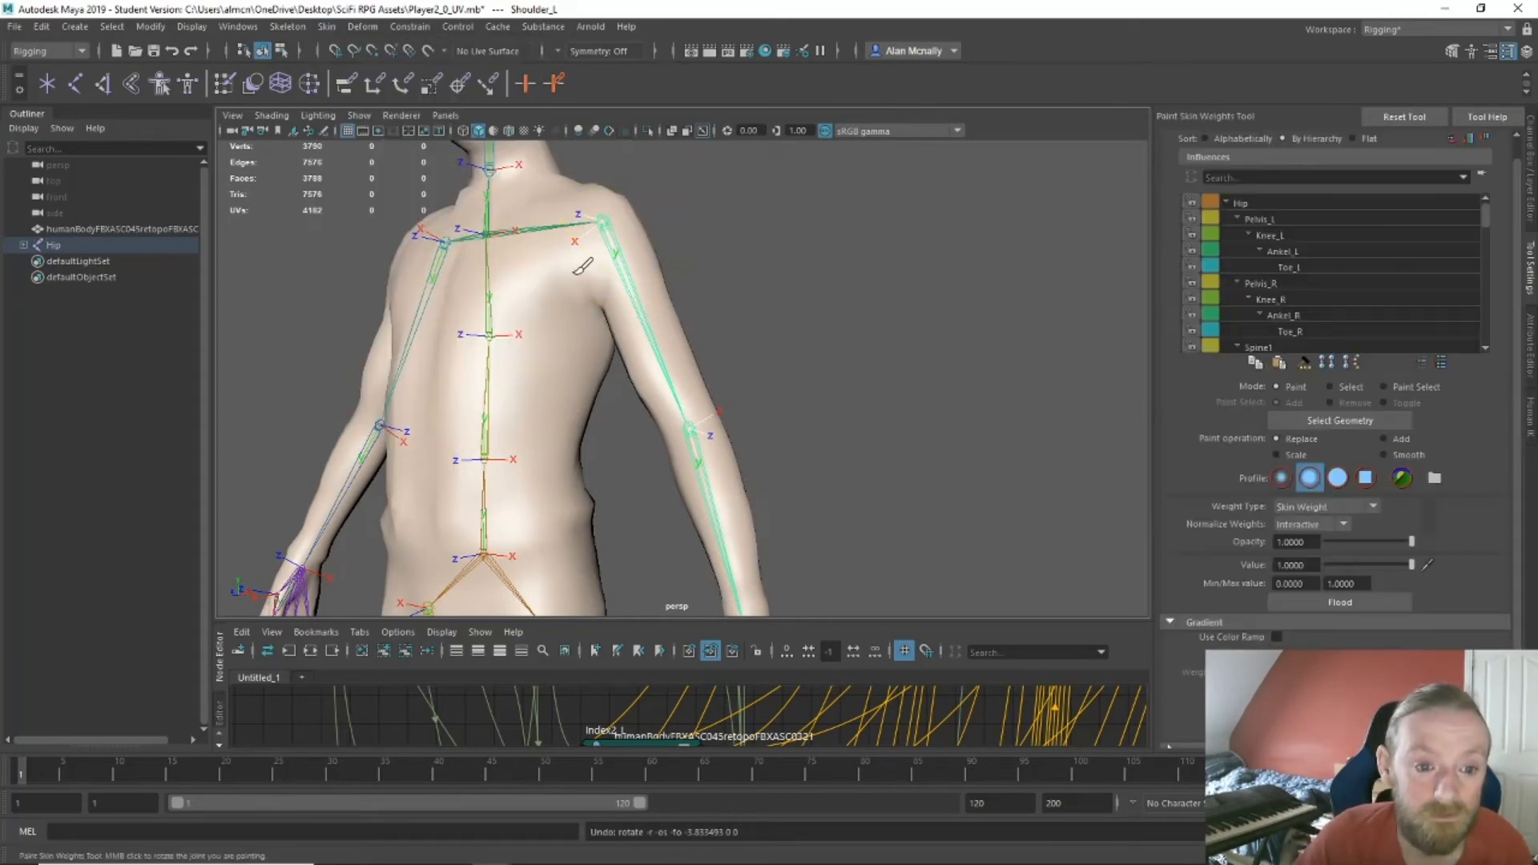
{"action": "scroll", "coordinate": [1300, 265], "scroll_direction": "down", "scroll_amount": 7}
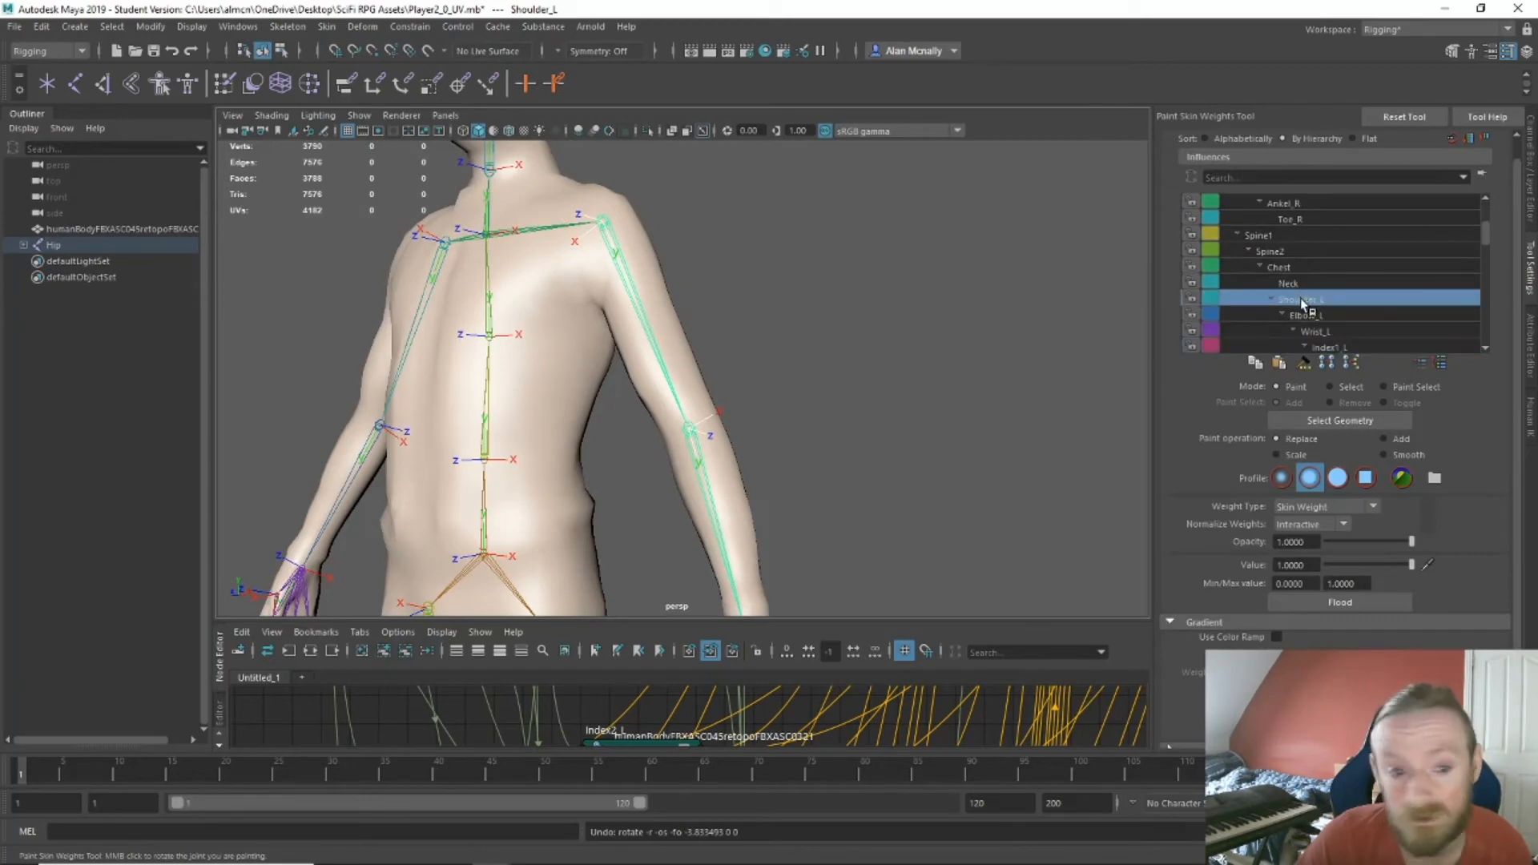
{"action": "key", "text": "4"}
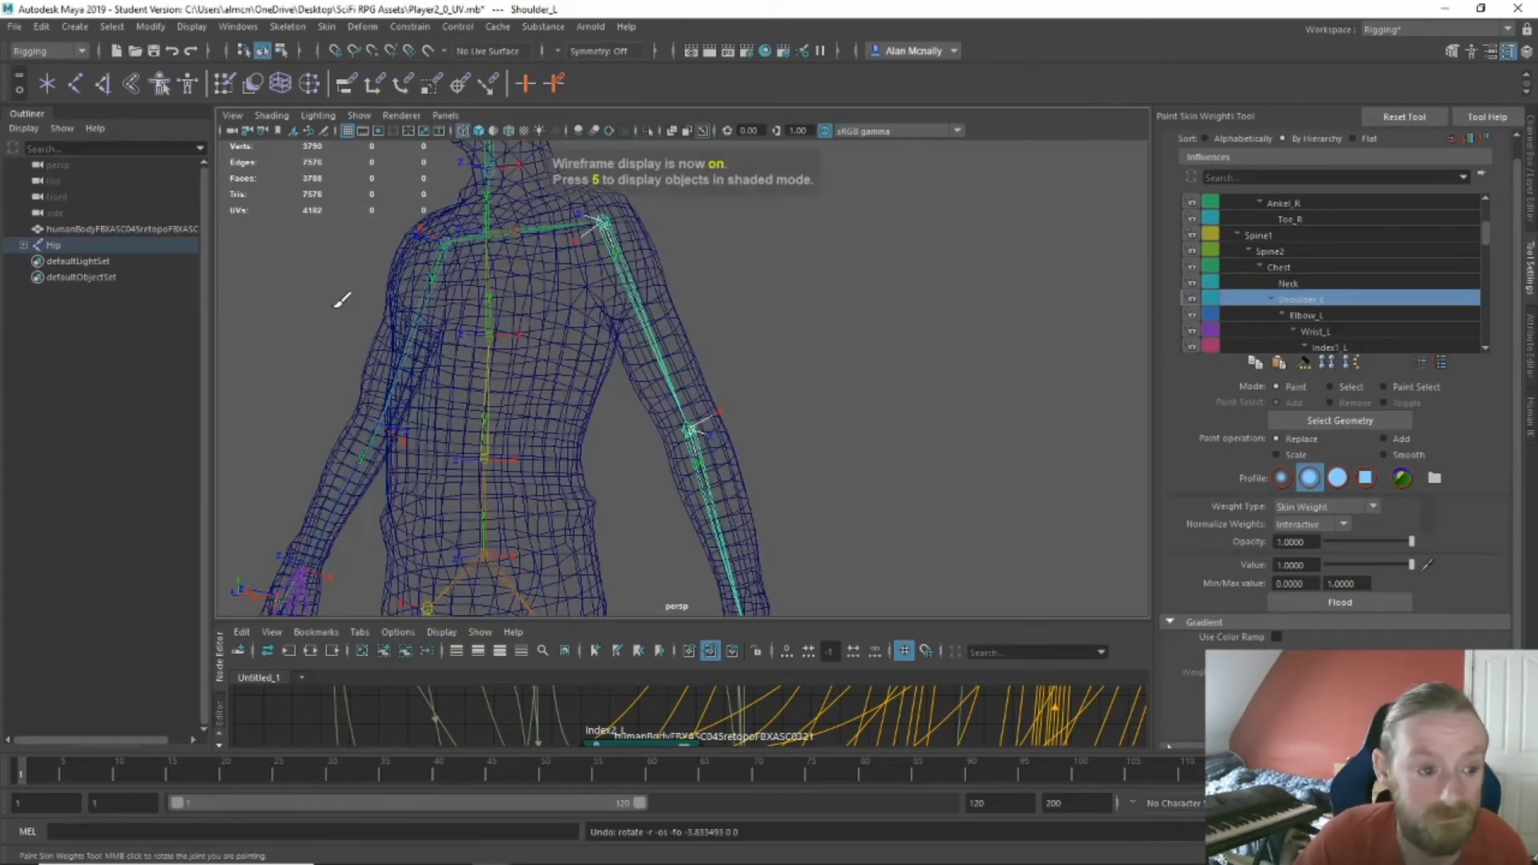
{"action": "left_click", "coordinate": [93, 231]}
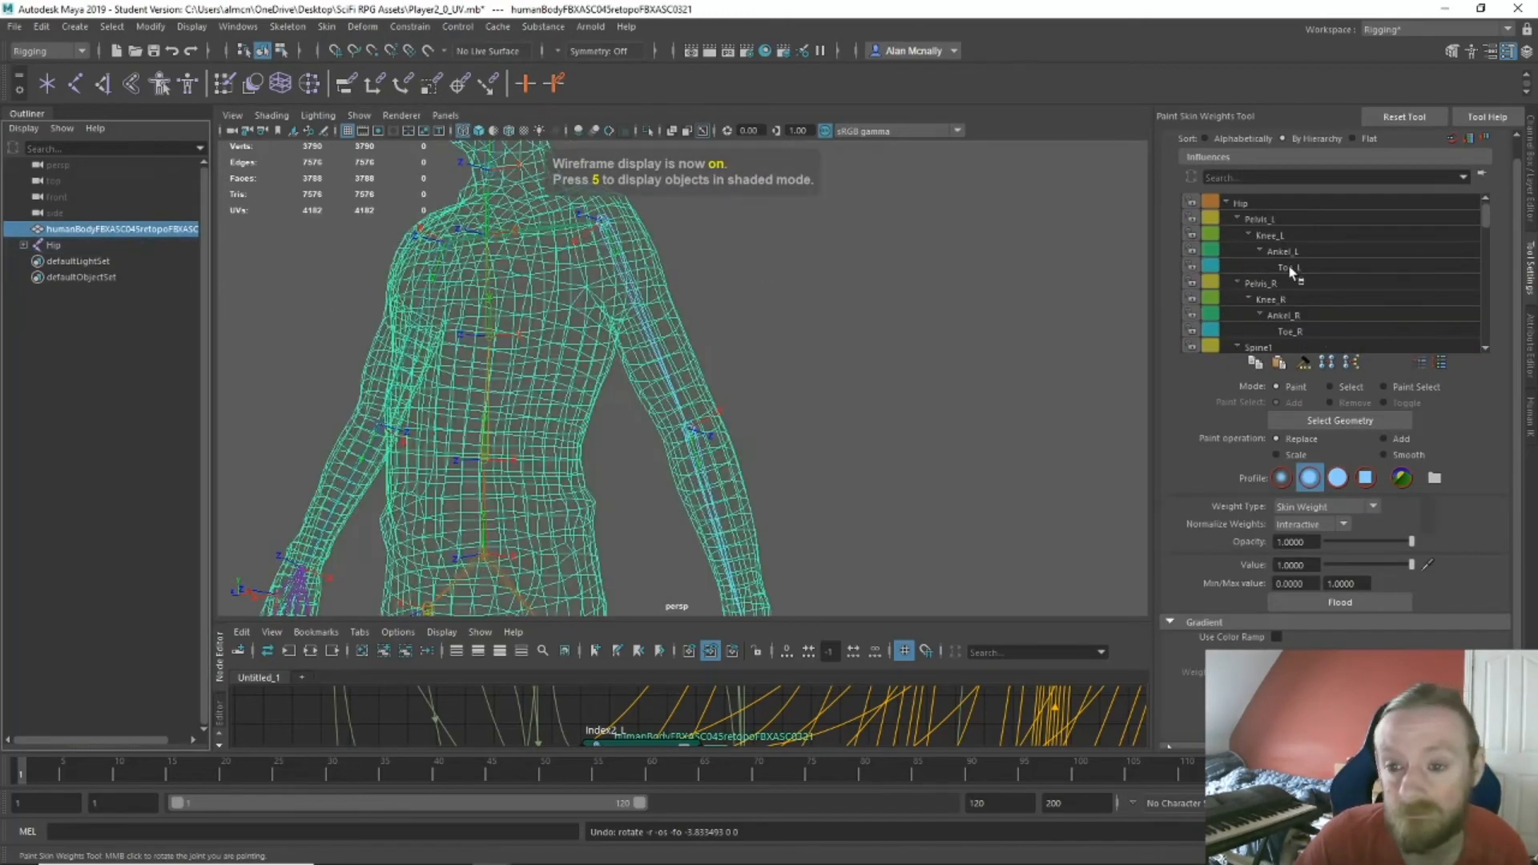
{"action": "scroll", "coordinate": [1287, 289], "scroll_direction": "down", "scroll_amount": 5}
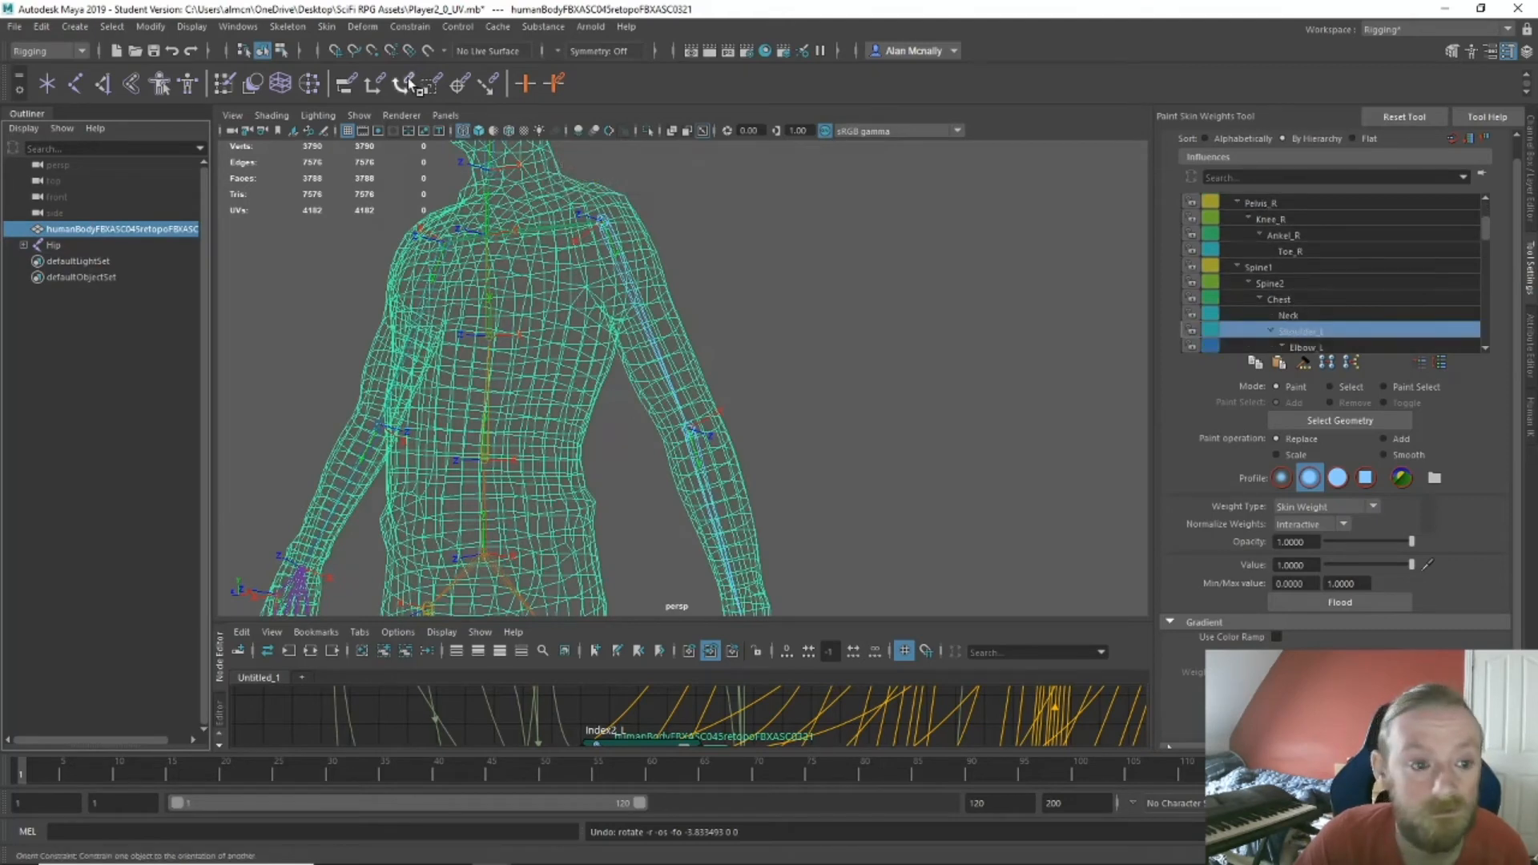
{"action": "left_click", "coordinate": [338, 29]}
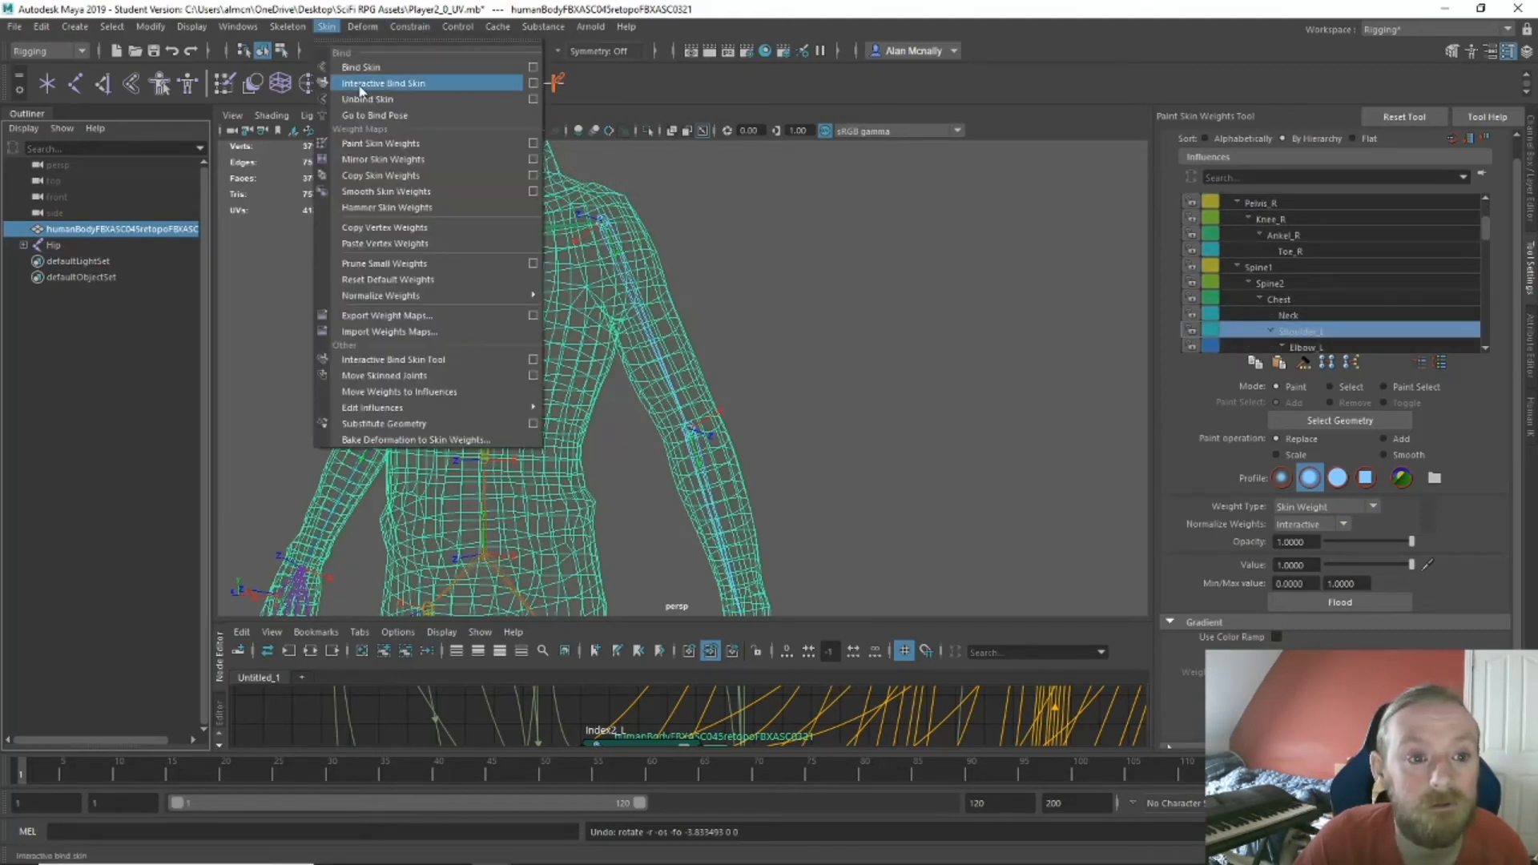
{"action": "left_click", "coordinate": [375, 142]}
{"action": "key", "text": "5"}
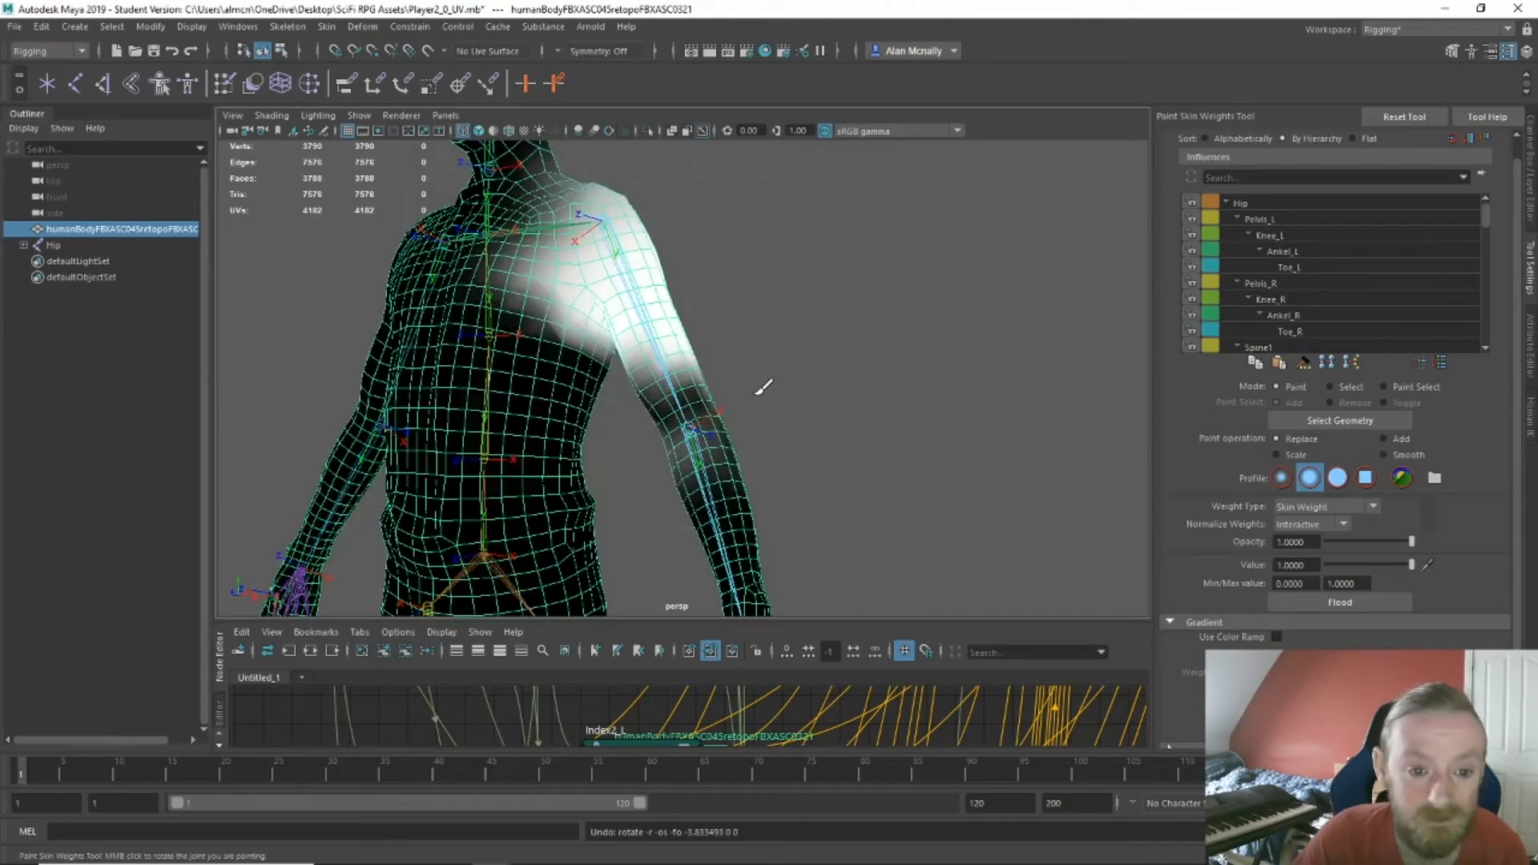
Examine the mesh beneath the left armpit closely for faint stray Shoulder_L weights.
{"action": "scroll", "coordinate": [650, 490], "scroll_direction": "up", "scroll_amount": 5}
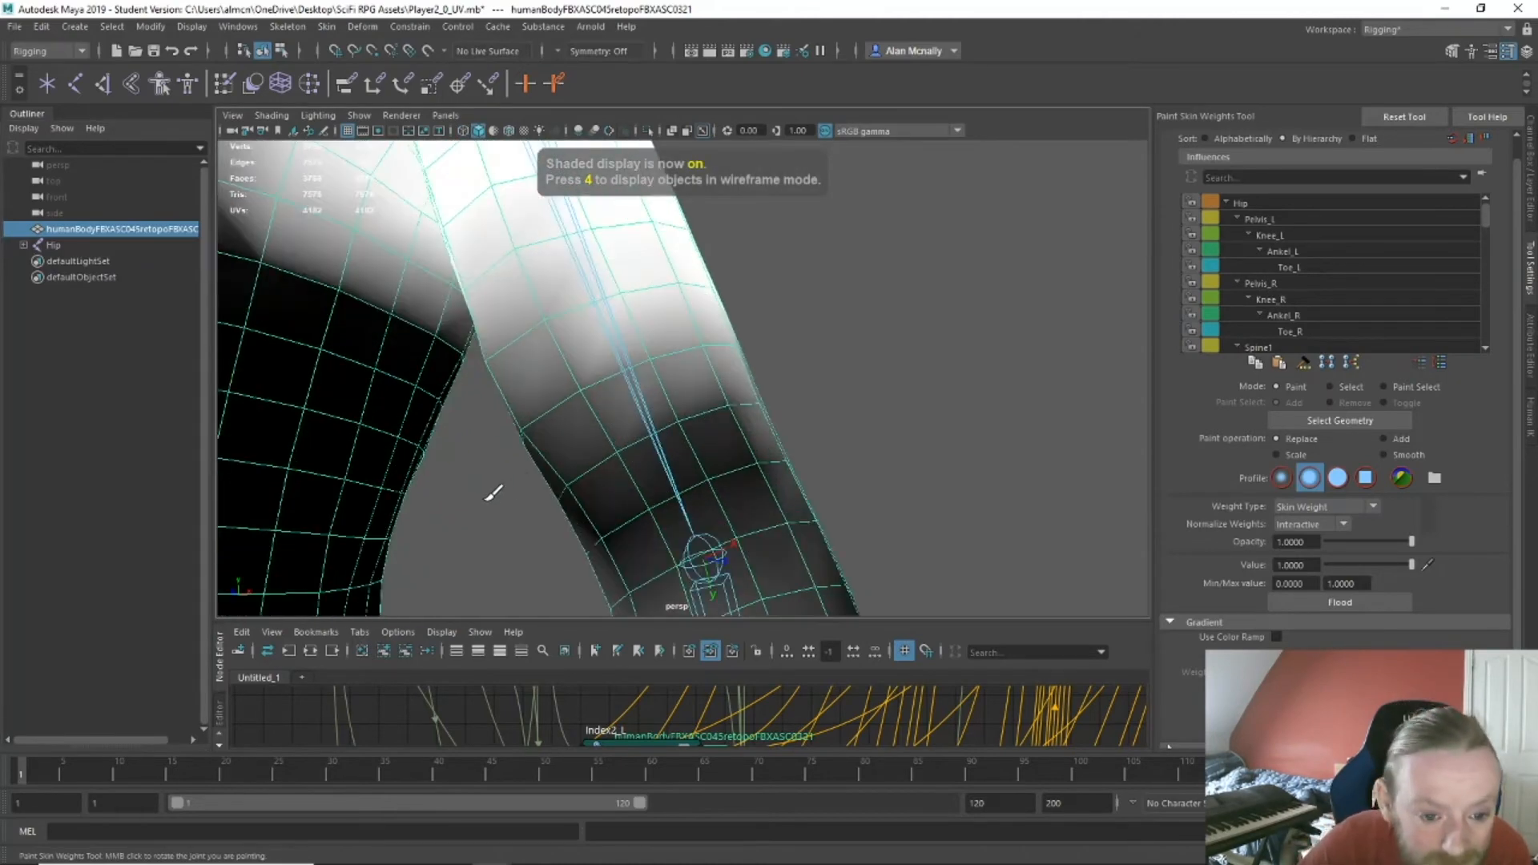
{"action": "scroll", "coordinate": [492, 492], "scroll_direction": "up", "scroll_amount": 10}
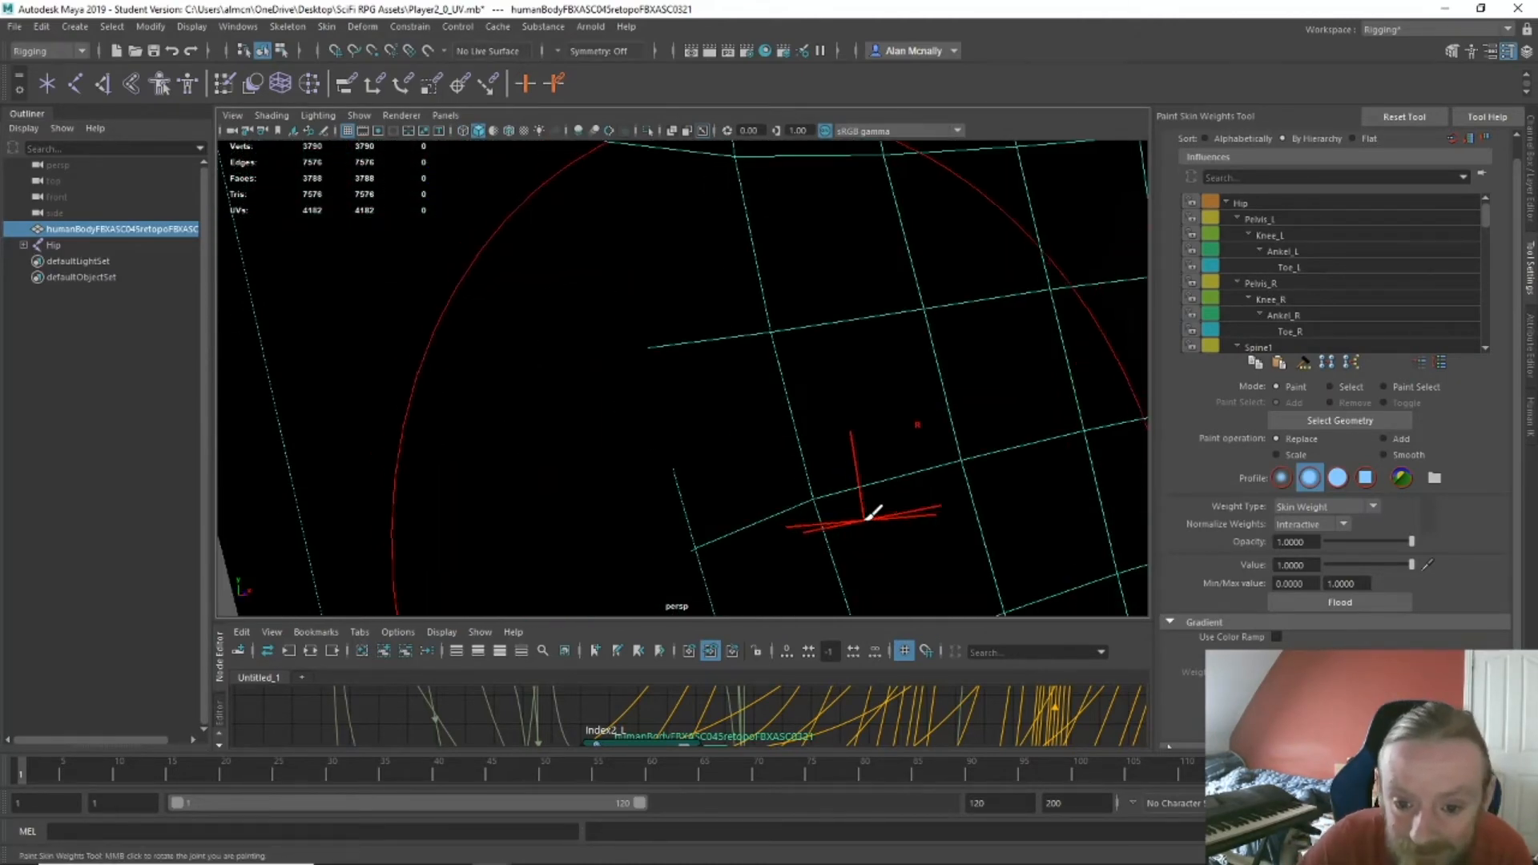
{"action": "scroll", "coordinate": [913, 521], "scroll_direction": "down", "scroll_amount": 2}
{"action": "middle_click_drag", "start_coordinate": [1002, 532], "coordinate": [759, 508], "text": "alt"}
{"action": "scroll", "coordinate": [759, 508], "scroll_direction": "down", "scroll_amount": 3}
{"action": "scroll", "coordinate": [801, 509], "scroll_direction": "up", "scroll_amount": 1}
{"action": "middle_click_drag", "start_coordinate": [610, 570], "coordinate": [683, 555], "text": "alt"}
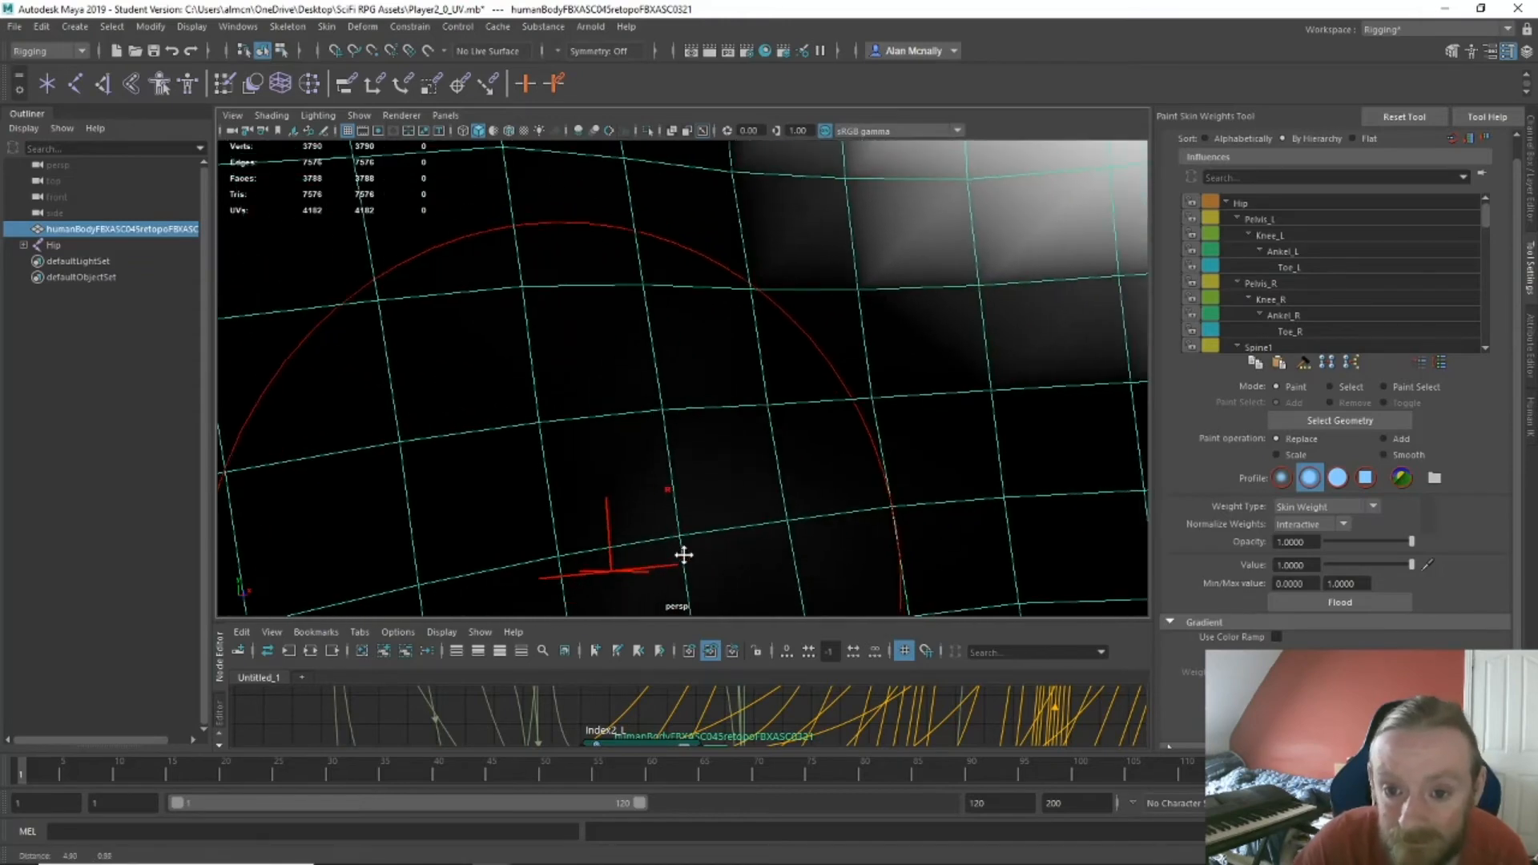
{"action": "scroll", "coordinate": [684, 554], "scroll_direction": "down", "scroll_amount": 1}
{"action": "middle_click", "coordinate": [820, 460]}
{"action": "scroll", "coordinate": [813, 469], "scroll_direction": "down", "scroll_amount": 2}
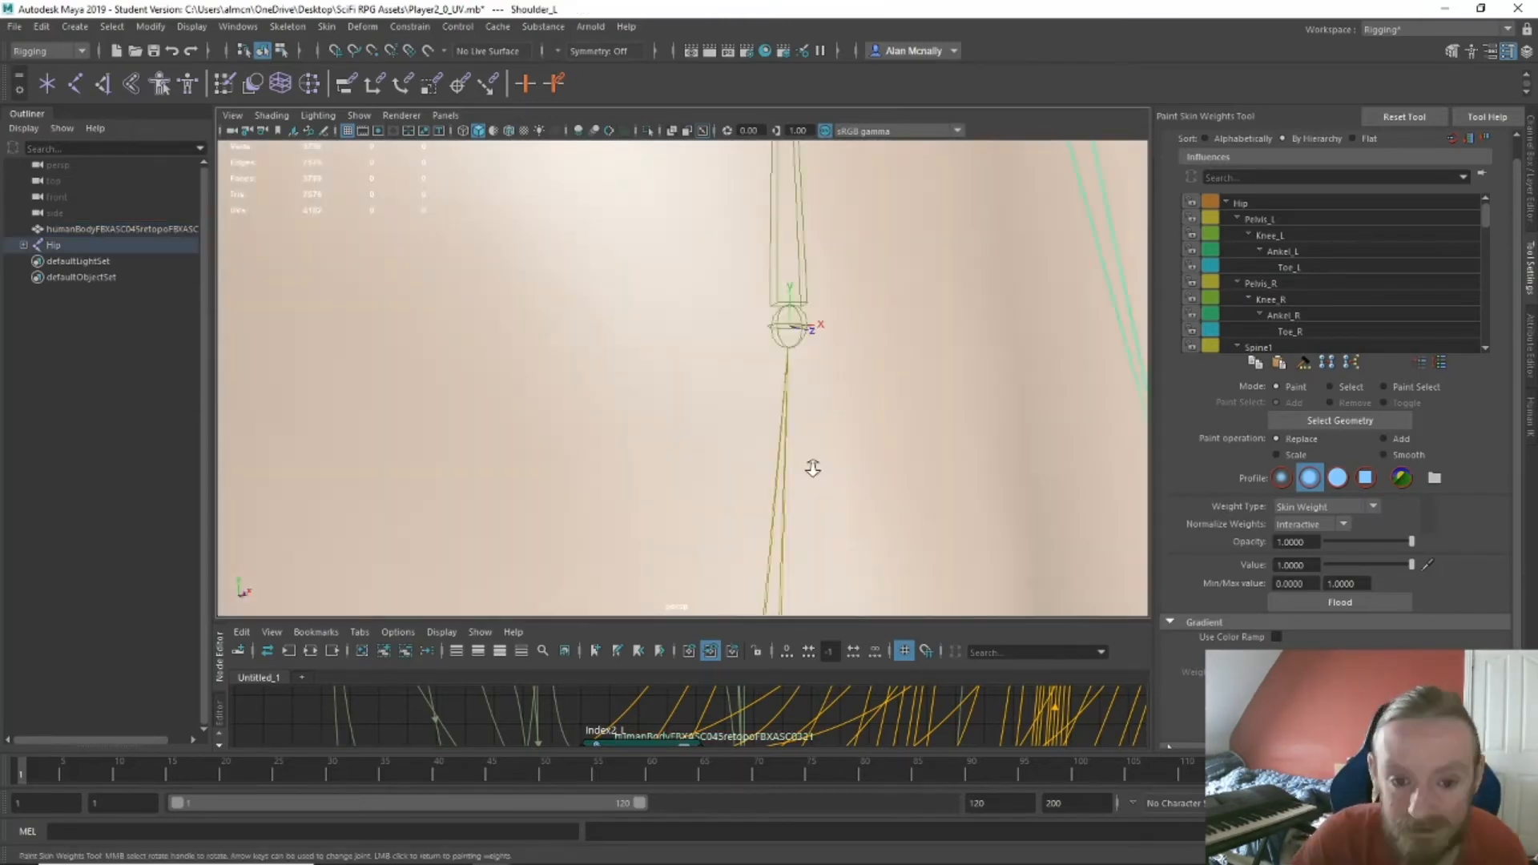
{"action": "mouse_move", "coordinate": [814, 469]}
{"action": "left_mouse_down", "text": "alt"}
{"action": "mouse_move", "coordinate": [824, 447]}
{"action": "mouse_move", "coordinate": [864, 481]}
{"action": "mouse_move", "coordinate": [841, 426]}
{"action": "mouse_move", "coordinate": [497, 361]}
{"action": "mouse_move", "coordinate": [581, 371]}
{"action": "left_mouse_up", "text": "alt"}
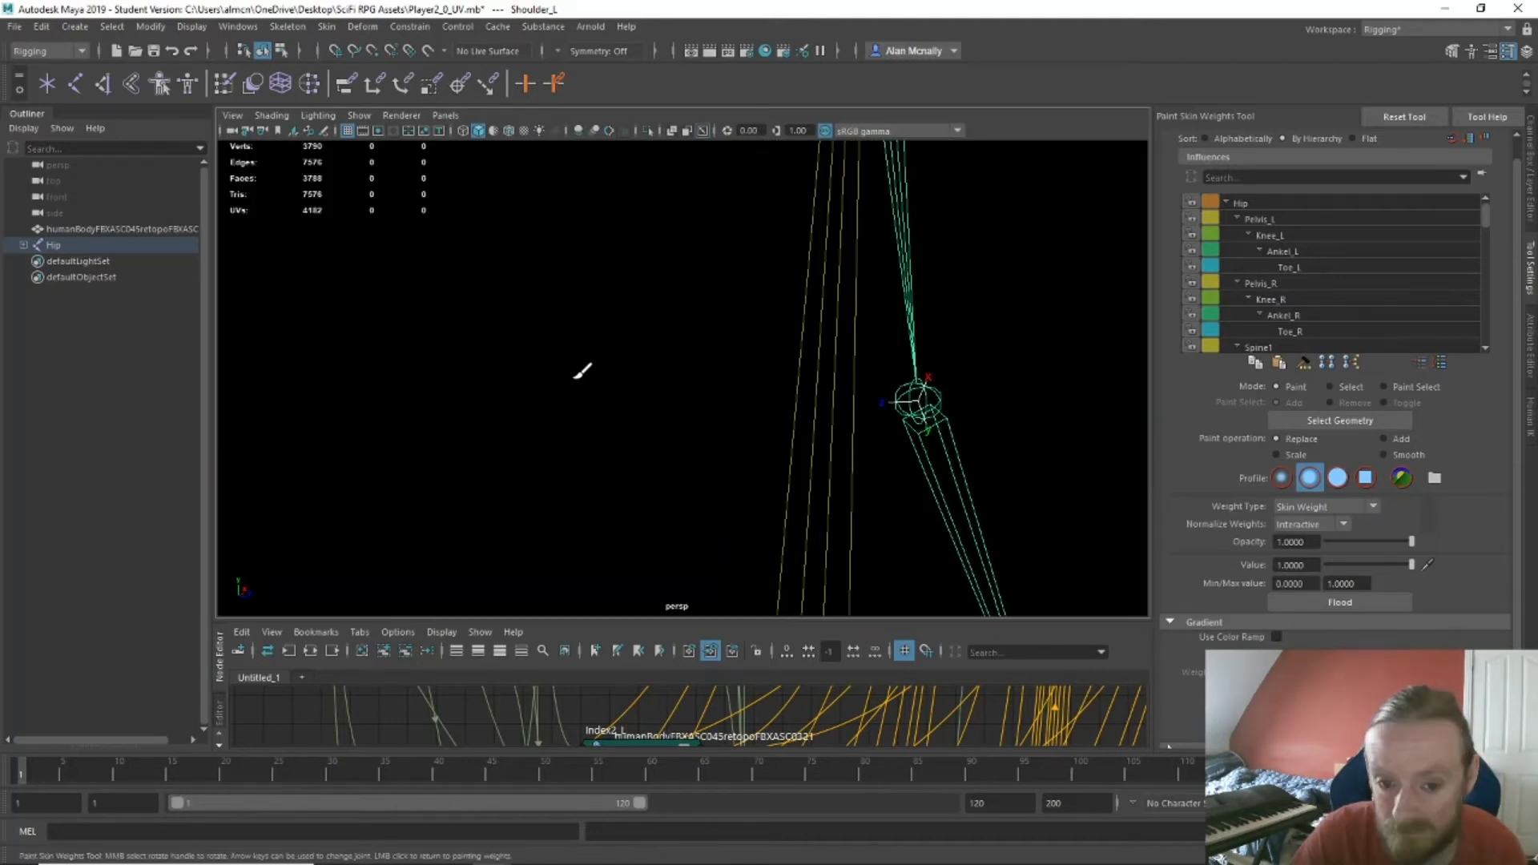
{"action": "key", "text": "4"}
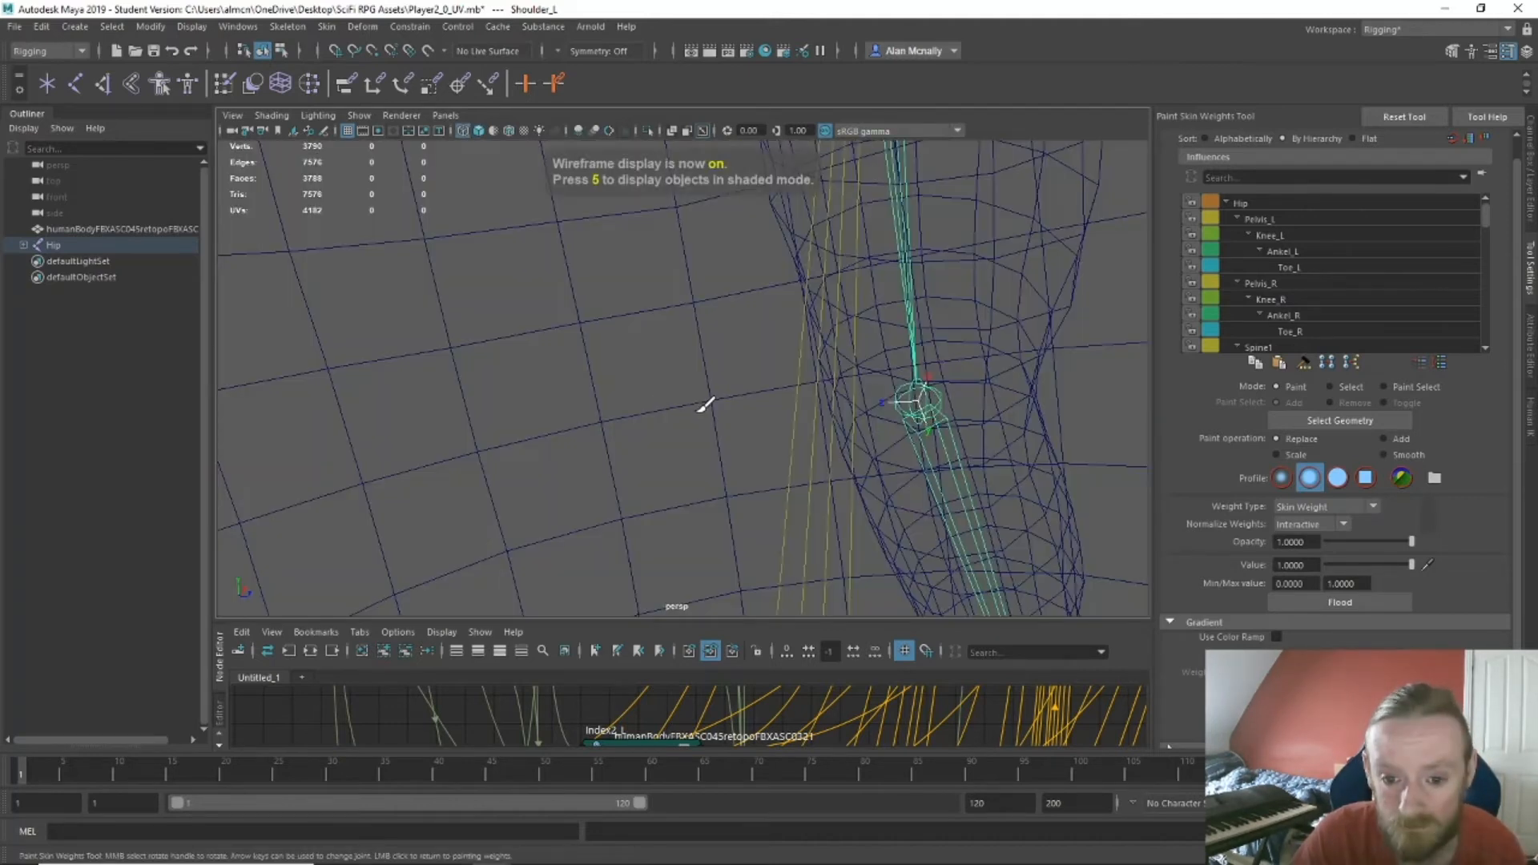
{"action": "key", "text": "5"}
{"action": "scroll", "coordinate": [808, 421], "scroll_direction": "down", "scroll_amount": 6}
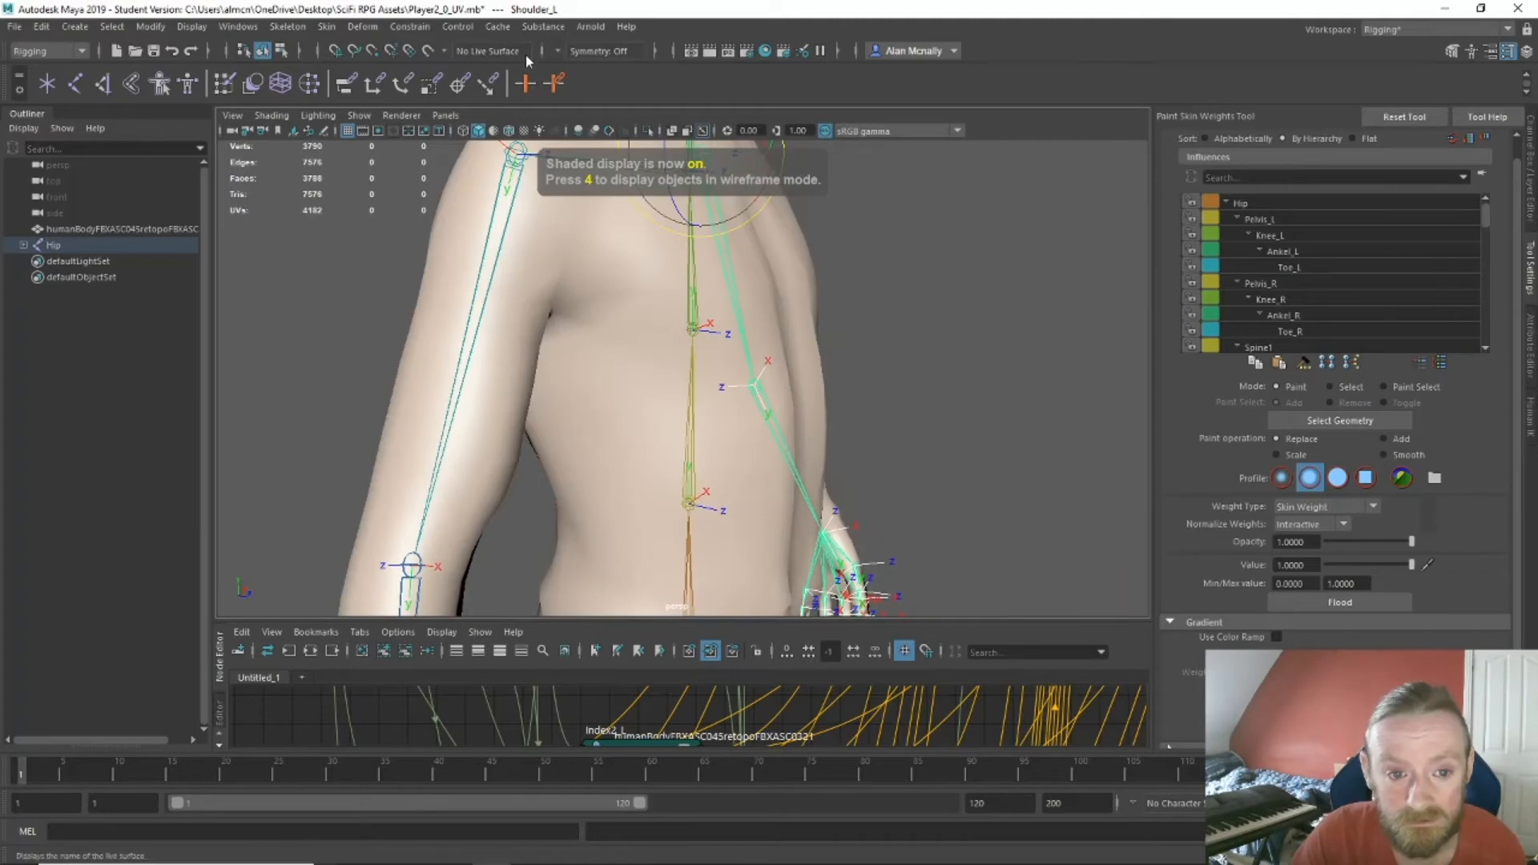
{"action": "key", "text": "ctrl+z"}
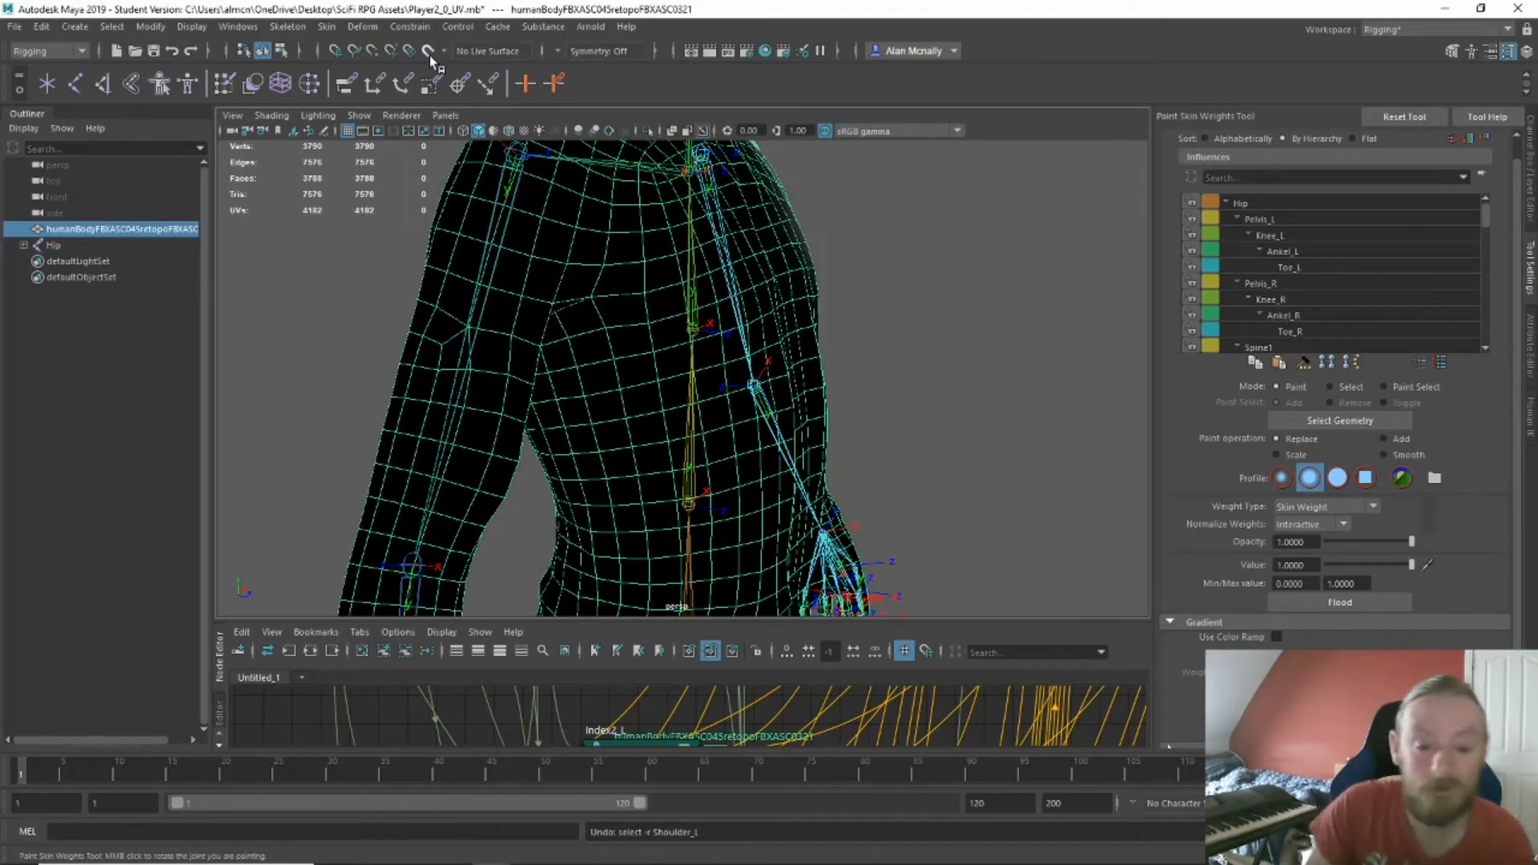
Examine the side of the torso, waist and hips for stray Shoulder_L weights on the mesh.
{"action": "scroll", "coordinate": [885, 474], "scroll_direction": "up", "scroll_amount": 10}
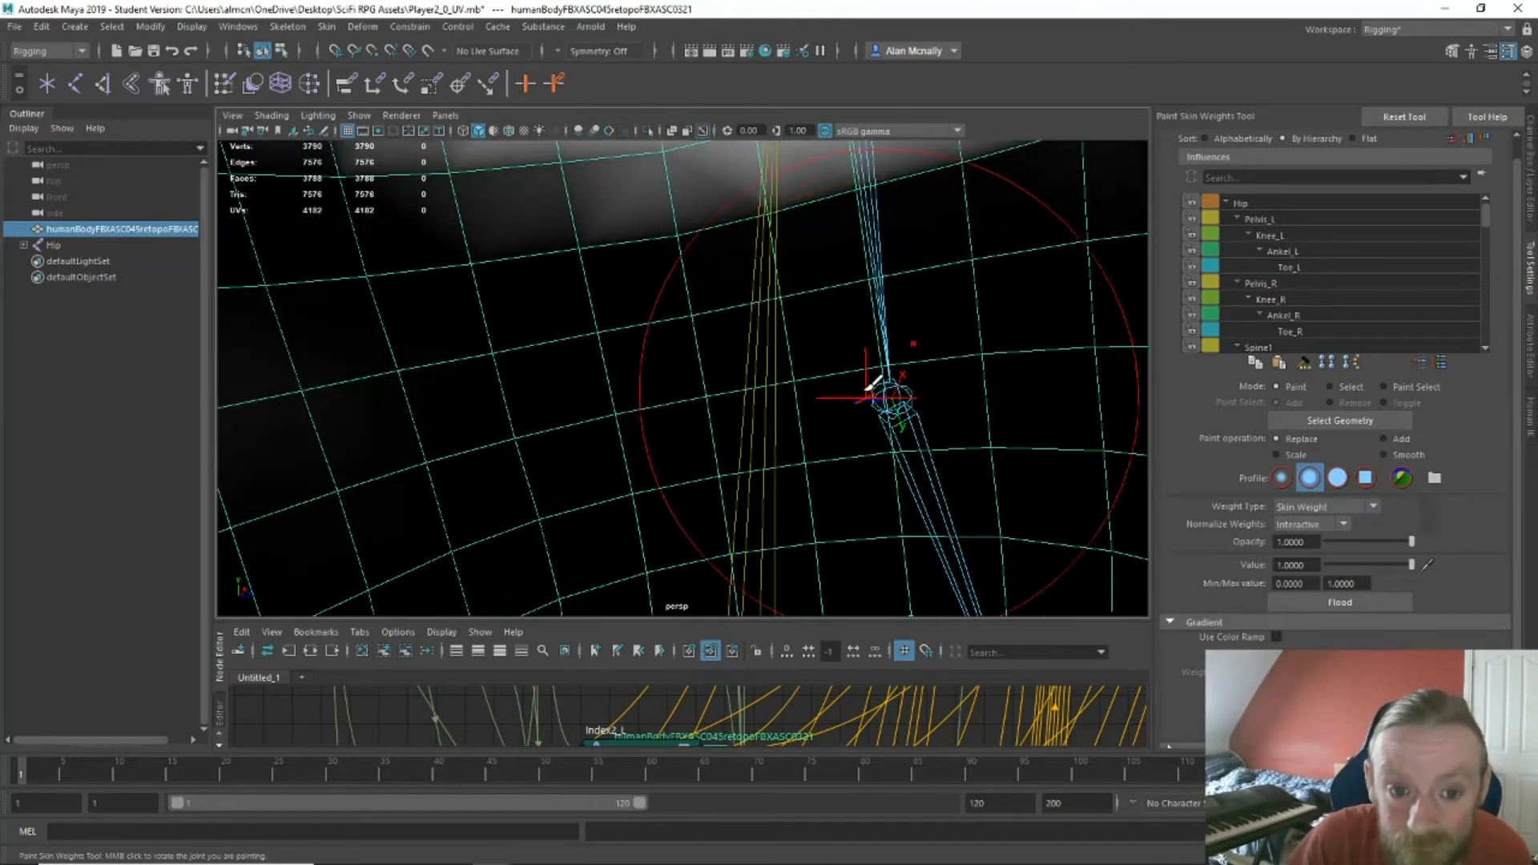
{"action": "middle_click_drag", "start_coordinate": [871, 387], "coordinate": [855, 299], "text": "alt"}
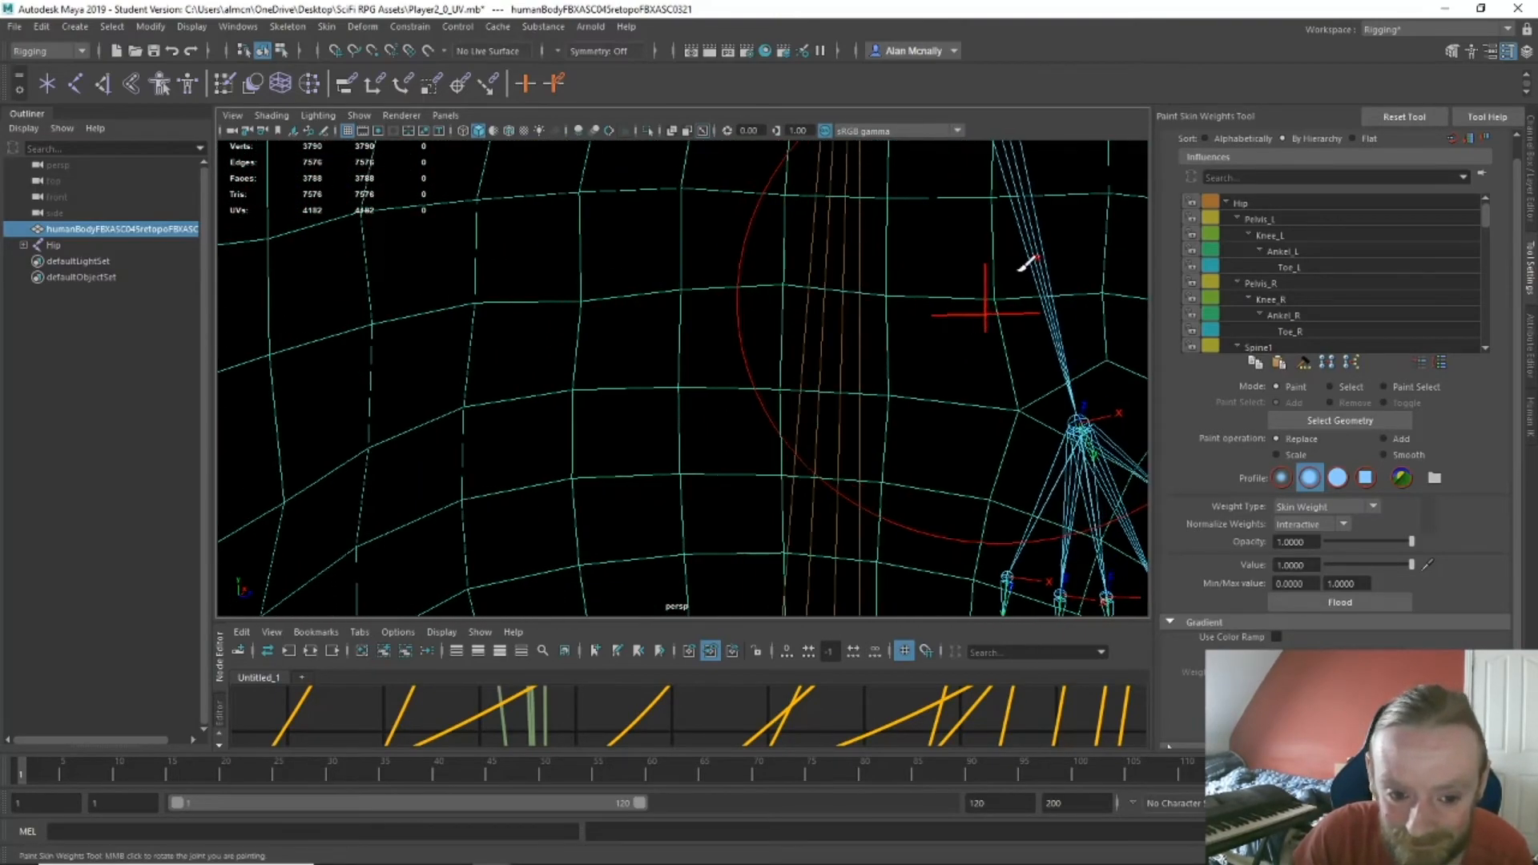
{"action": "middle_click_drag", "start_coordinate": [930, 364], "coordinate": [930, 284], "text": "alt"}
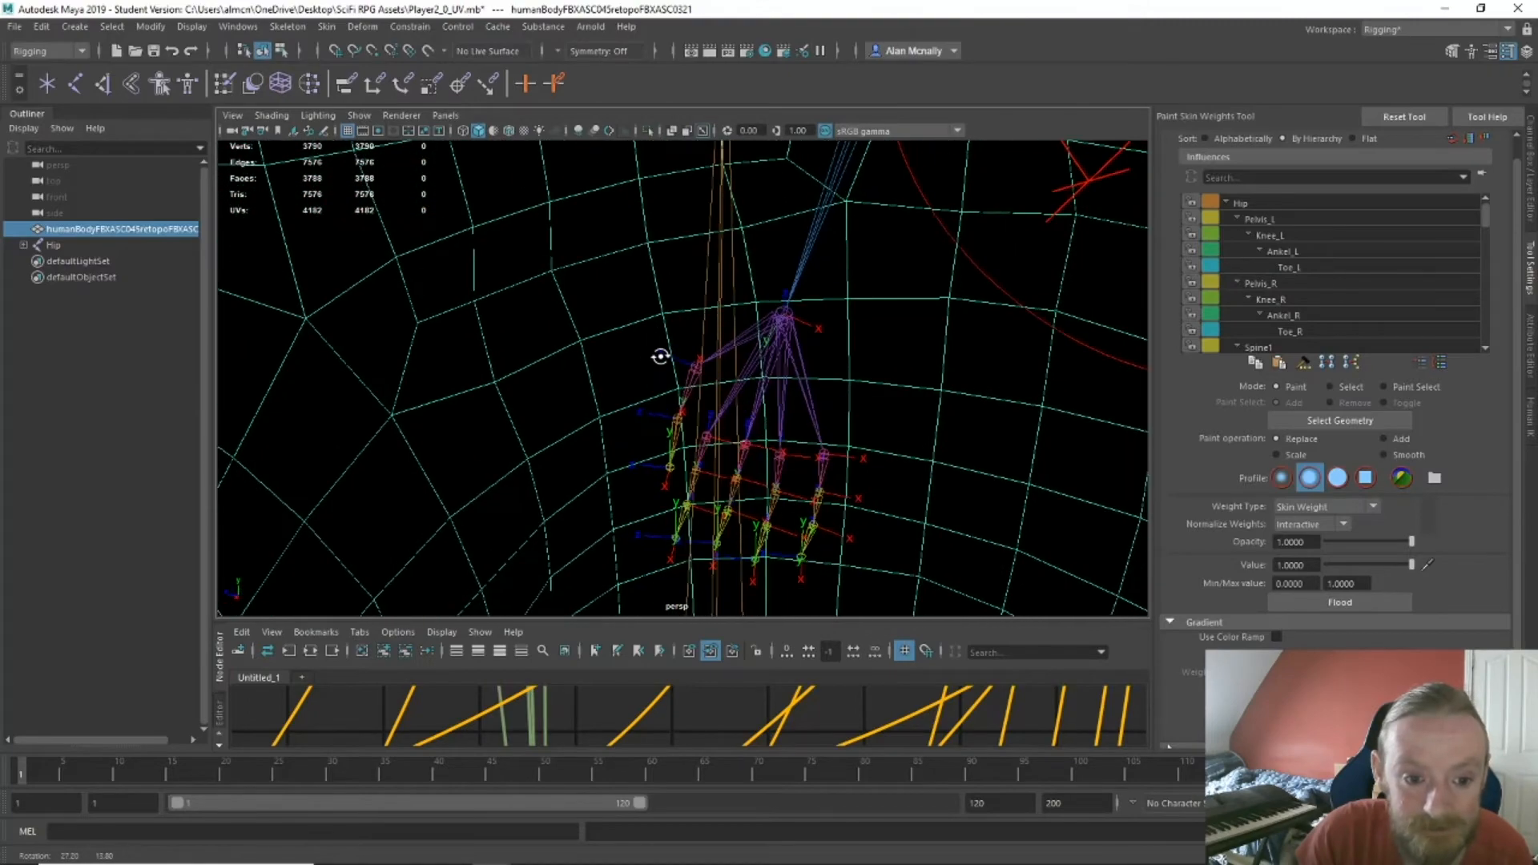
{"action": "mouse_move", "coordinate": [674, 385]}
{"action": "left_mouse_down", "text": "alt"}
{"action": "mouse_move", "coordinate": [439, 391]}
{"action": "mouse_move", "coordinate": [343, 353]}
{"action": "mouse_move", "coordinate": [307, 336]}
{"action": "mouse_move", "coordinate": [296, 233]}
{"action": "mouse_move", "coordinate": [3, 335]}
{"action": "mouse_move", "coordinate": [292, 339]}
{"action": "mouse_move", "coordinate": [440, 323]}
{"action": "mouse_move", "coordinate": [545, 288]}
{"action": "mouse_move", "coordinate": [737, 357]}
{"action": "mouse_move", "coordinate": [796, 344]}
{"action": "mouse_move", "coordinate": [721, 360]}
{"action": "mouse_move", "coordinate": [548, 309]}
{"action": "mouse_move", "coordinate": [704, 368]}
{"action": "mouse_move", "coordinate": [880, 396]}
{"action": "left_mouse_up", "text": "alt"}
{"action": "scroll", "coordinate": [801, 348], "scroll_direction": "down", "scroll_amount": 3}
{"action": "scroll", "coordinate": [806, 350], "scroll_direction": "down", "scroll_amount": 3}
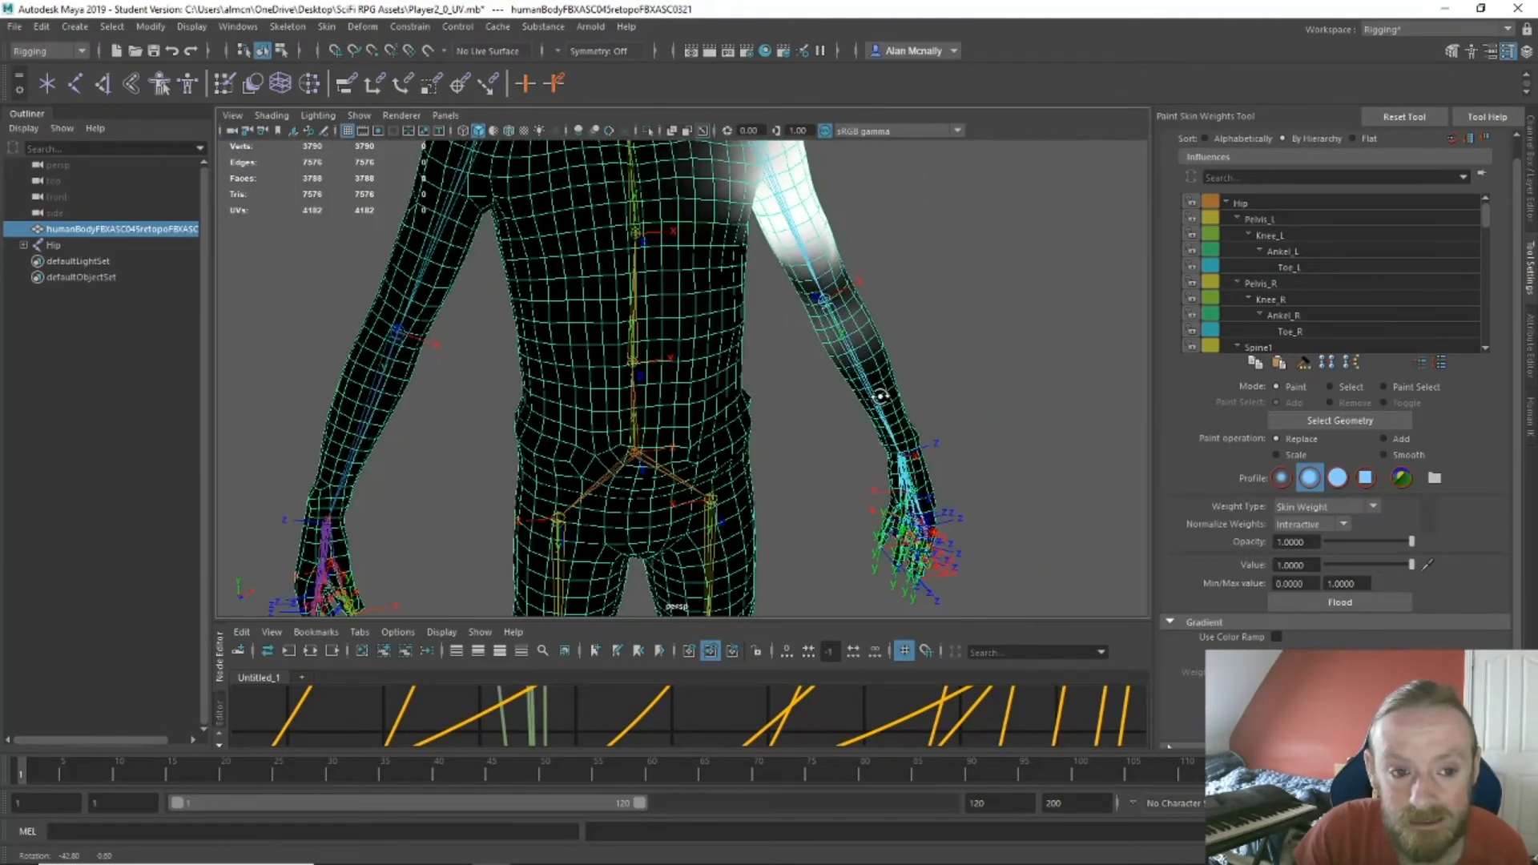
{"action": "scroll", "coordinate": [1330, 278], "scroll_direction": "down", "scroll_amount": 2}
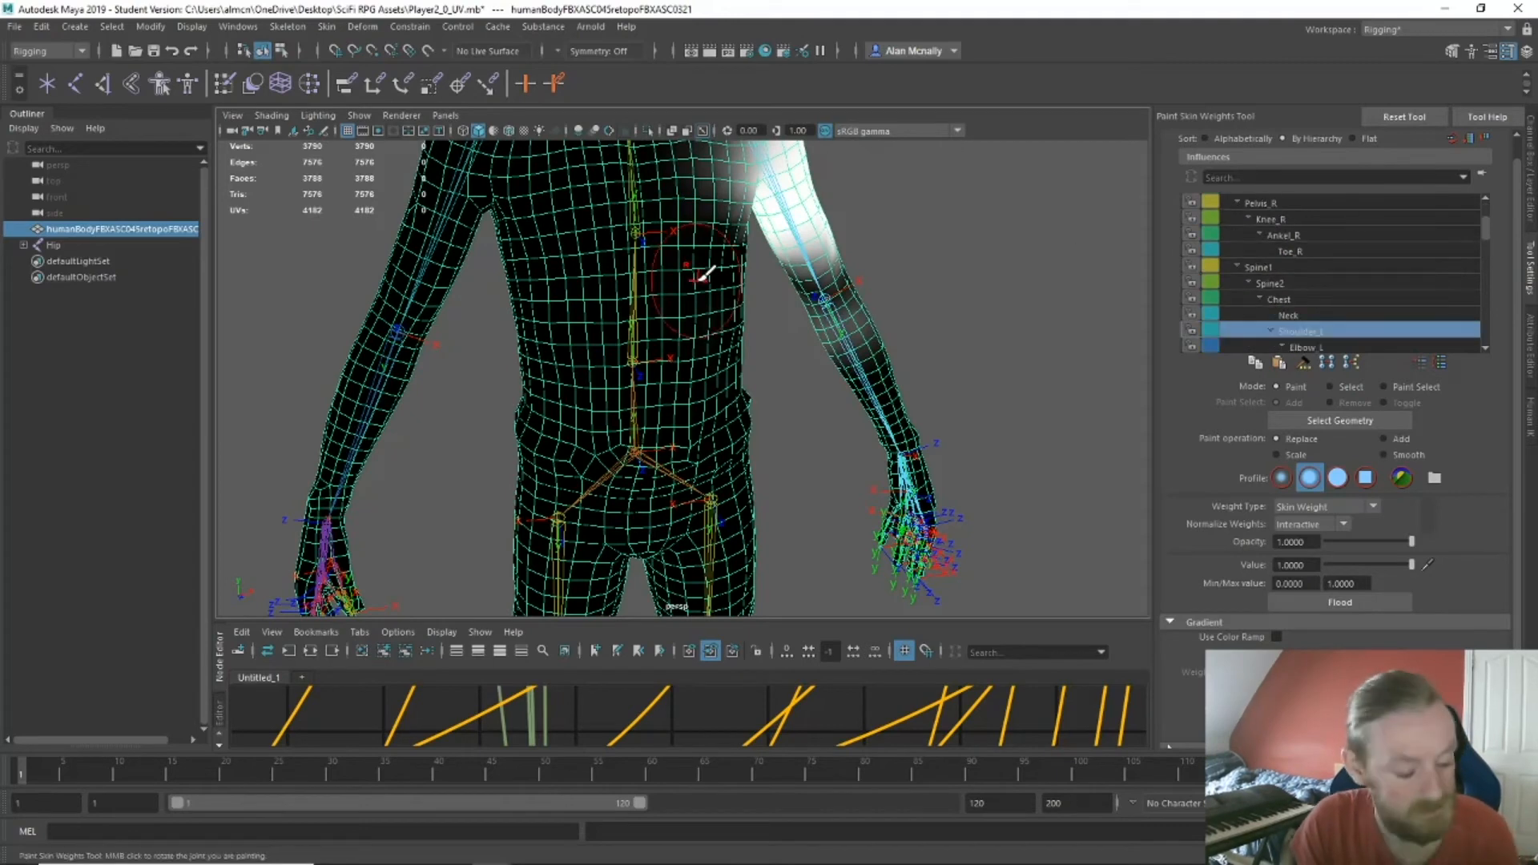
Rotate the Shoulder_R joint to test how the arm and torso deform, and undo the rotations.
{"action": "key", "text": "r"}
{"action": "scroll", "coordinate": [560, 247], "scroll_direction": "up", "scroll_amount": 3}
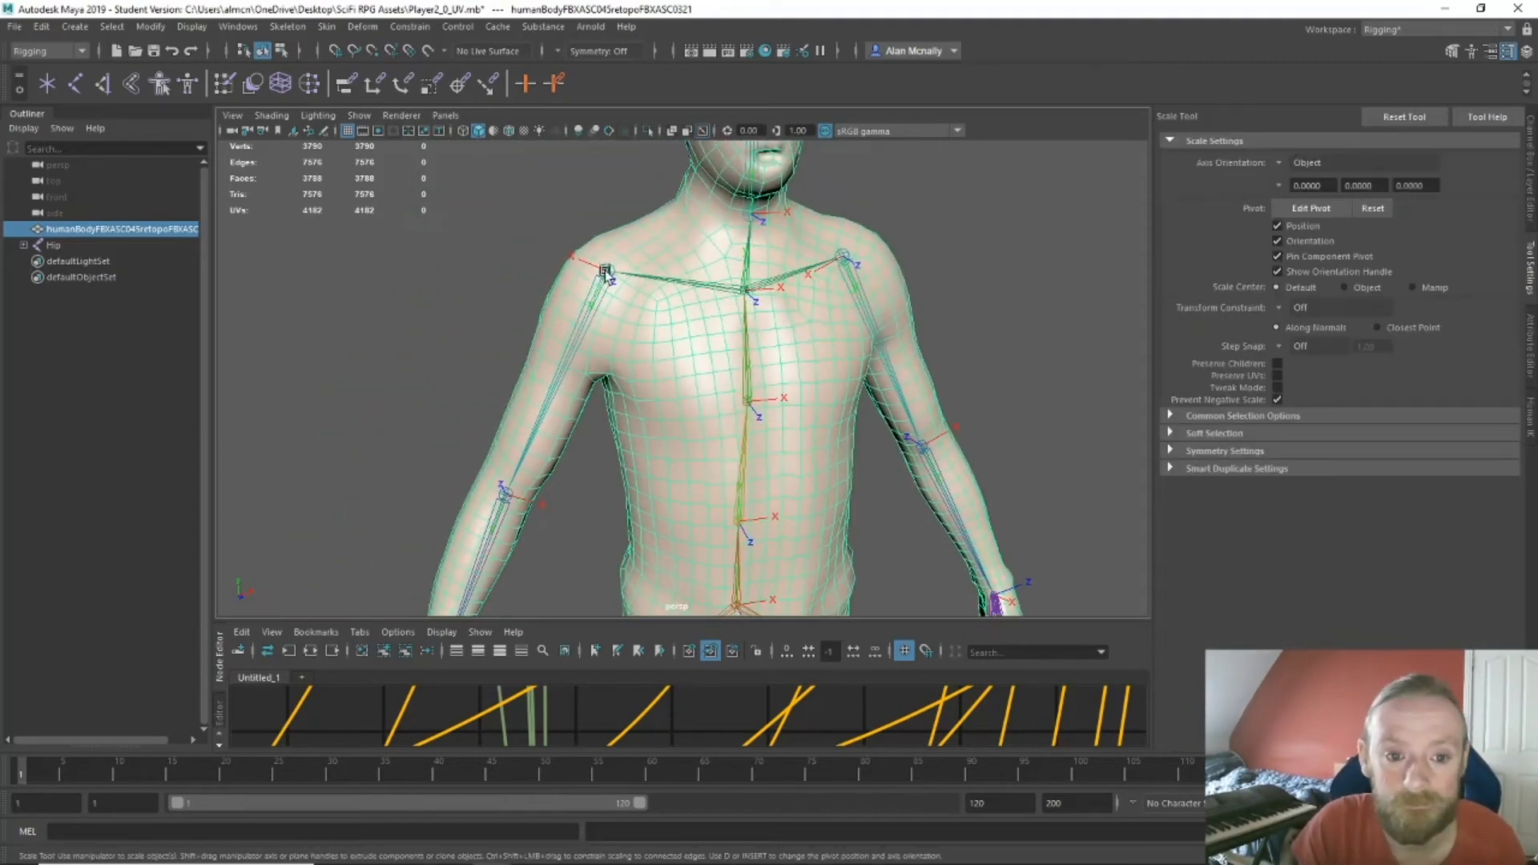
{"action": "left_click", "coordinate": [606, 271]}
{"action": "key", "text": "w"}
{"action": "left_click_drag", "start_coordinate": [673, 436], "coordinate": [623, 314], "text": "alt"}
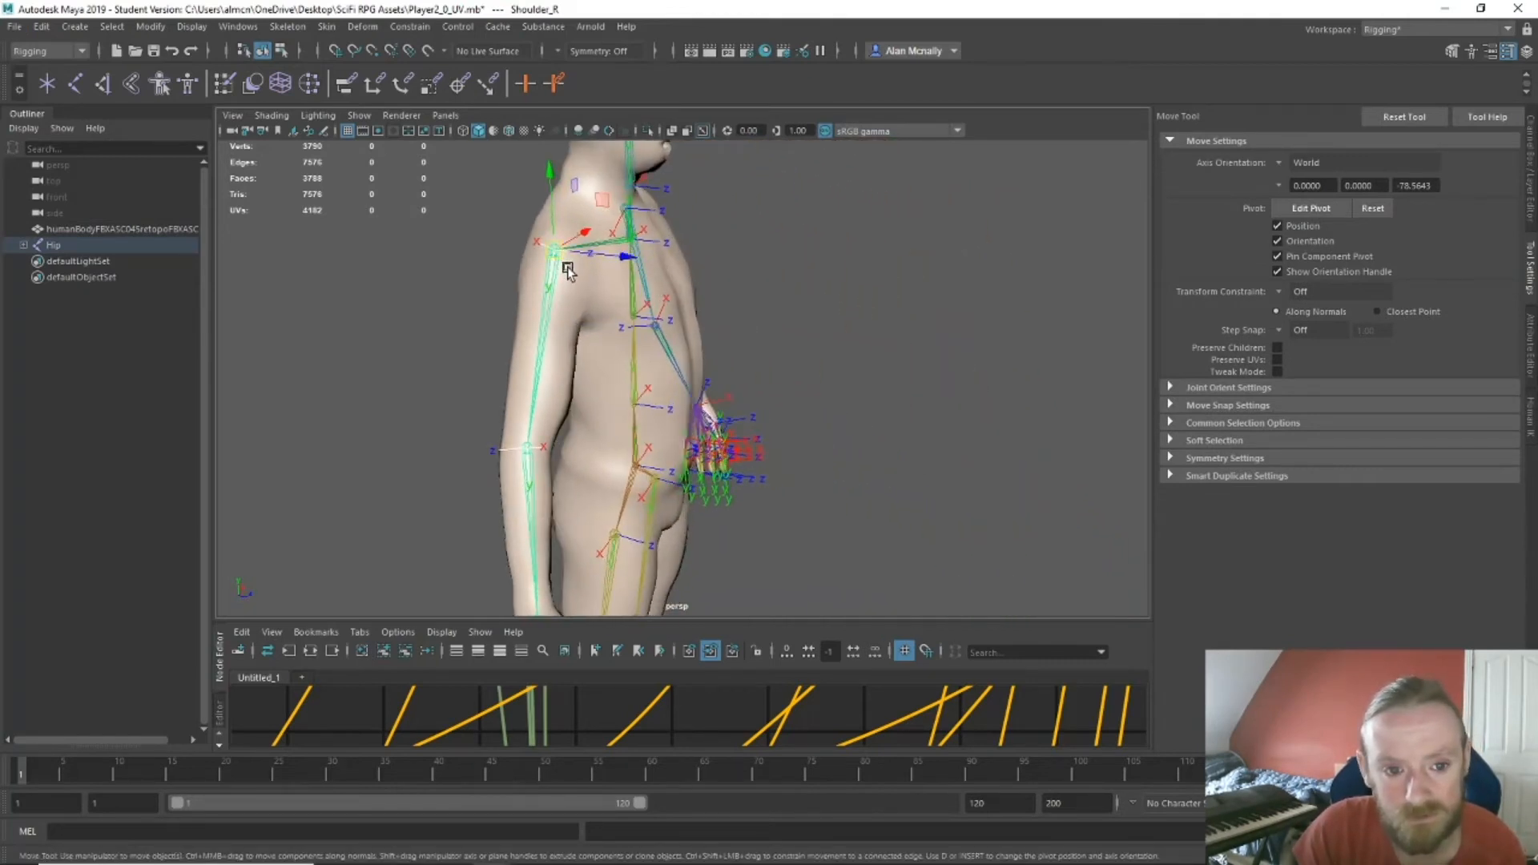
{"action": "key", "text": "e"}
{"action": "left_click_drag", "start_coordinate": [621, 230], "coordinate": [649, 5]}
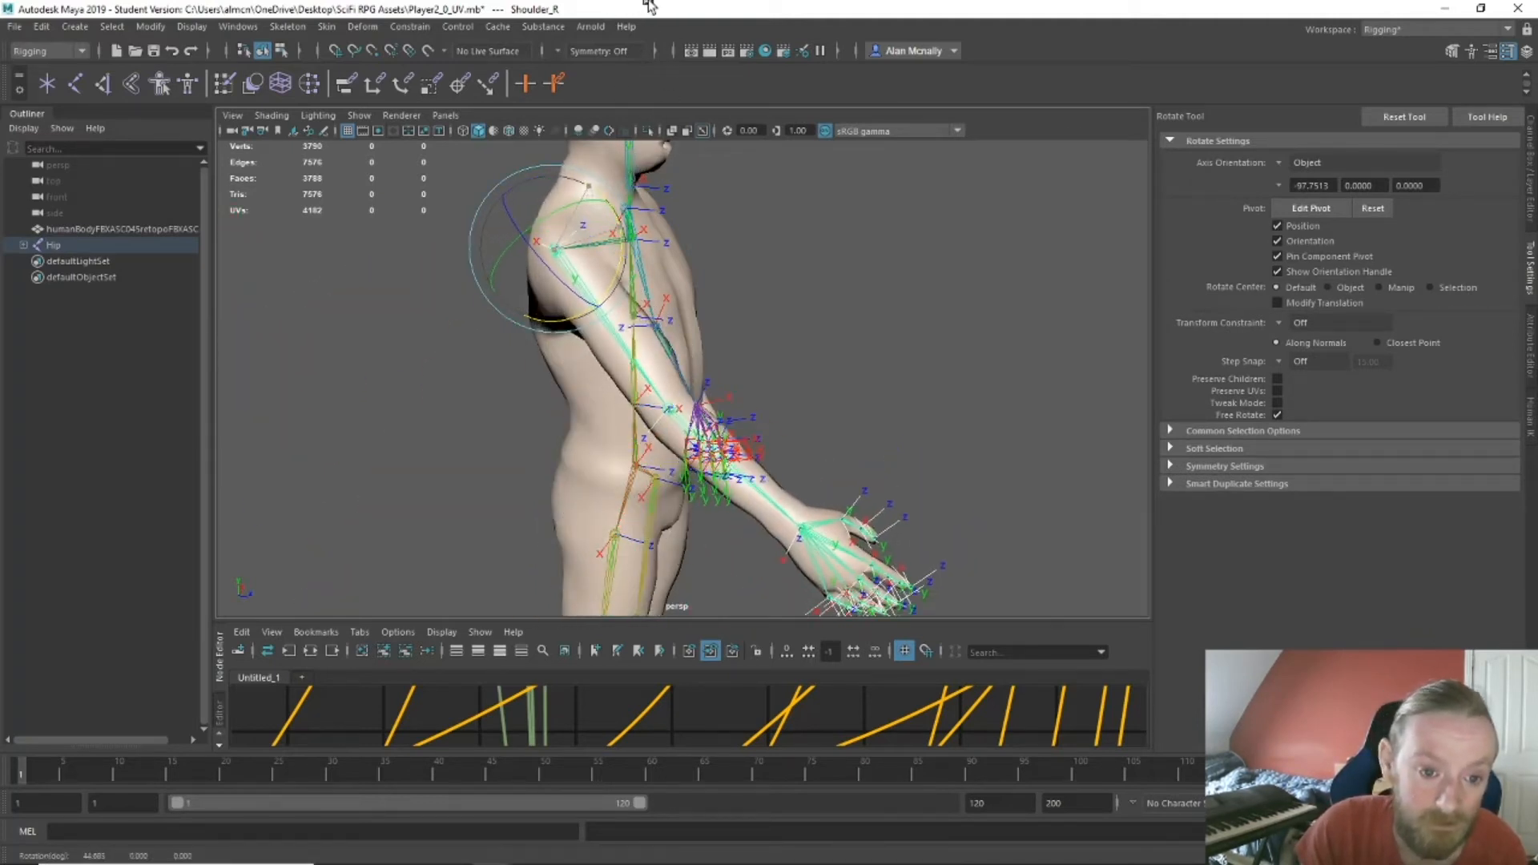
{"action": "left_click_drag", "start_coordinate": [617, 292], "coordinate": [550, 487]}
{"action": "key", "text": "ctrl+z"}
{"action": "key", "text": "ctrl+z"}
Rotate the Shoulder_L joint to raise the arm and test the torso deformation, then undo the rotation and joint selection.
{"action": "middle_click_drag", "start_coordinate": [747, 410], "coordinate": [601, 429], "text": "alt"}
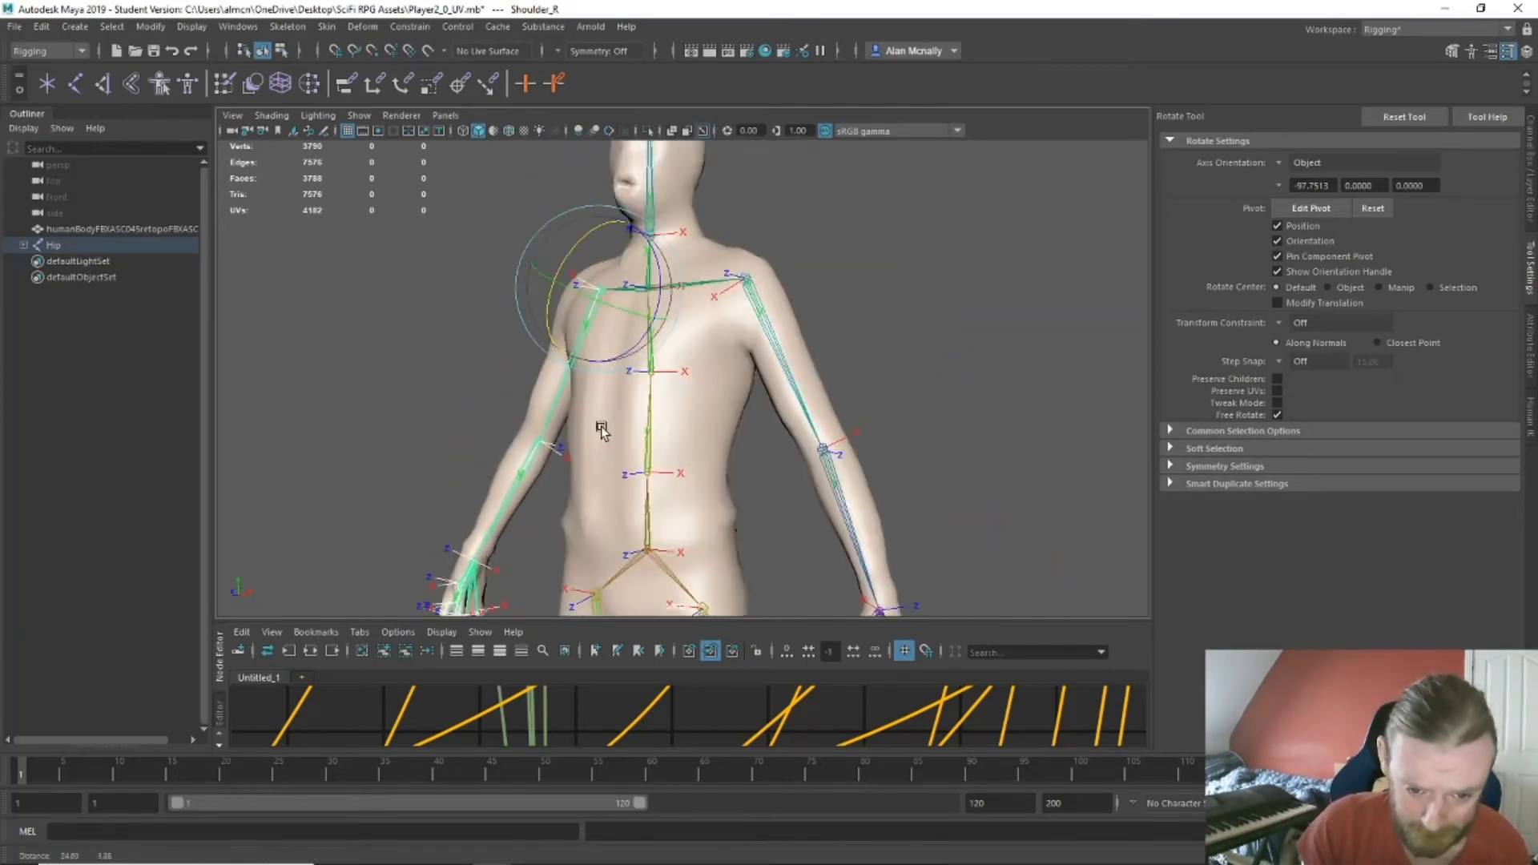
{"action": "left_click_drag", "start_coordinate": [602, 431], "coordinate": [561, 433], "text": "alt"}
{"action": "left_click", "coordinate": [695, 303]}
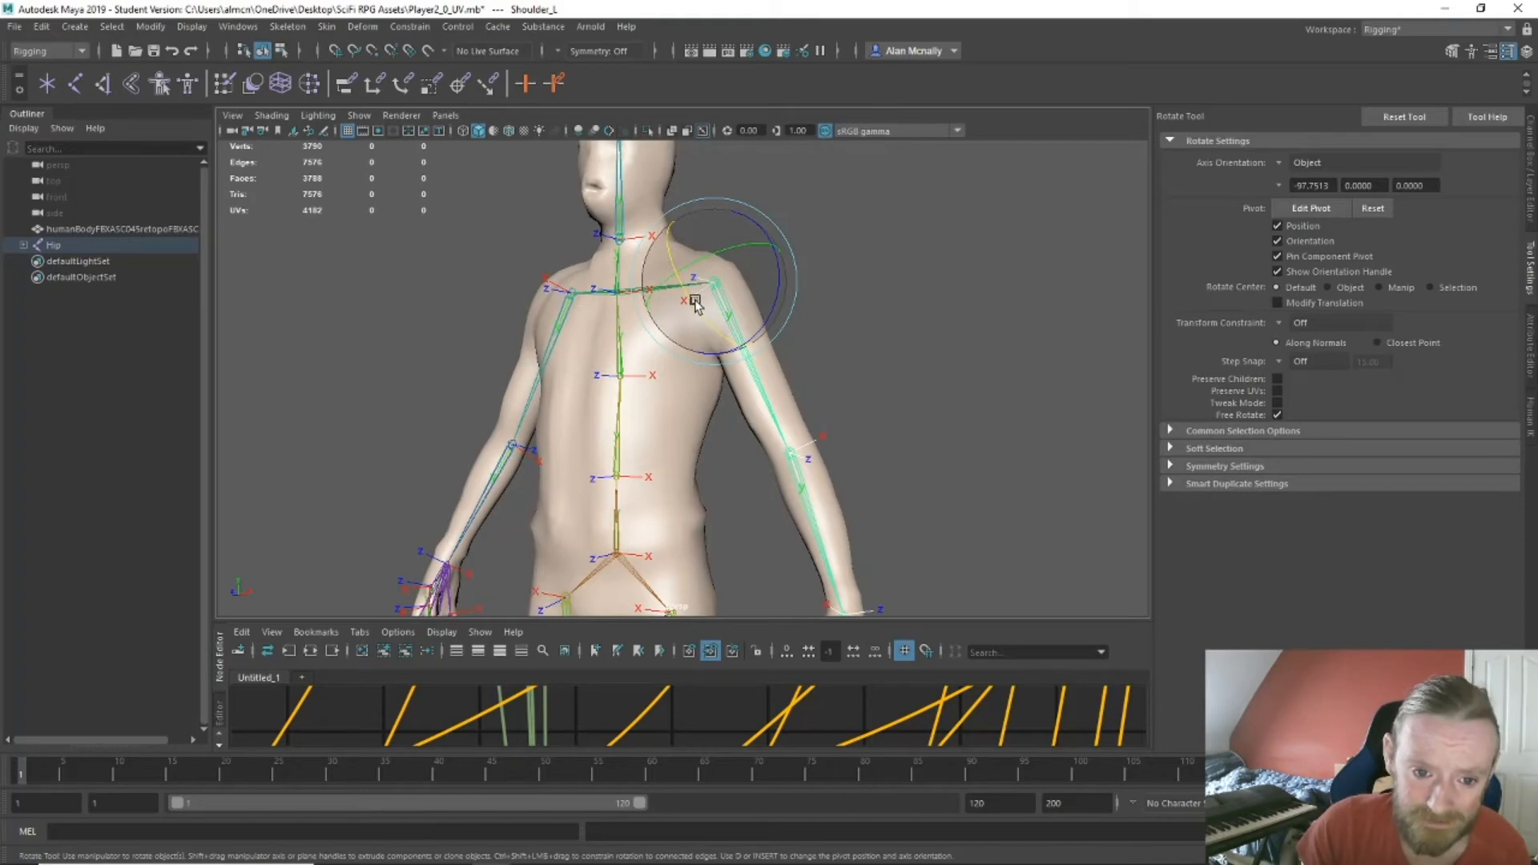
{"action": "left_click_drag", "start_coordinate": [682, 286], "coordinate": [621, 405]}
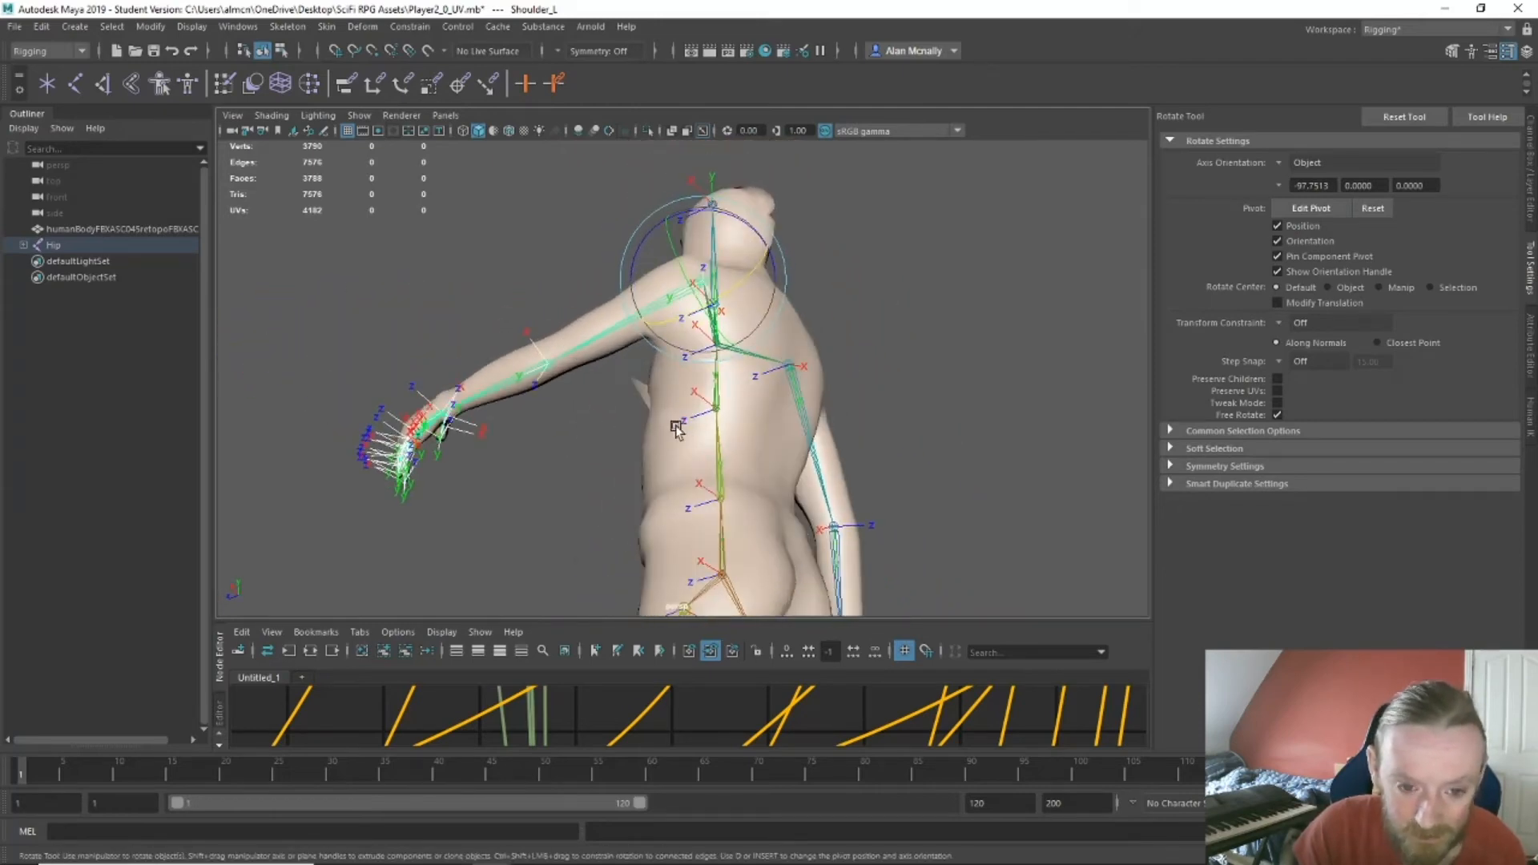
{"action": "key", "text": "ctrl+z"}
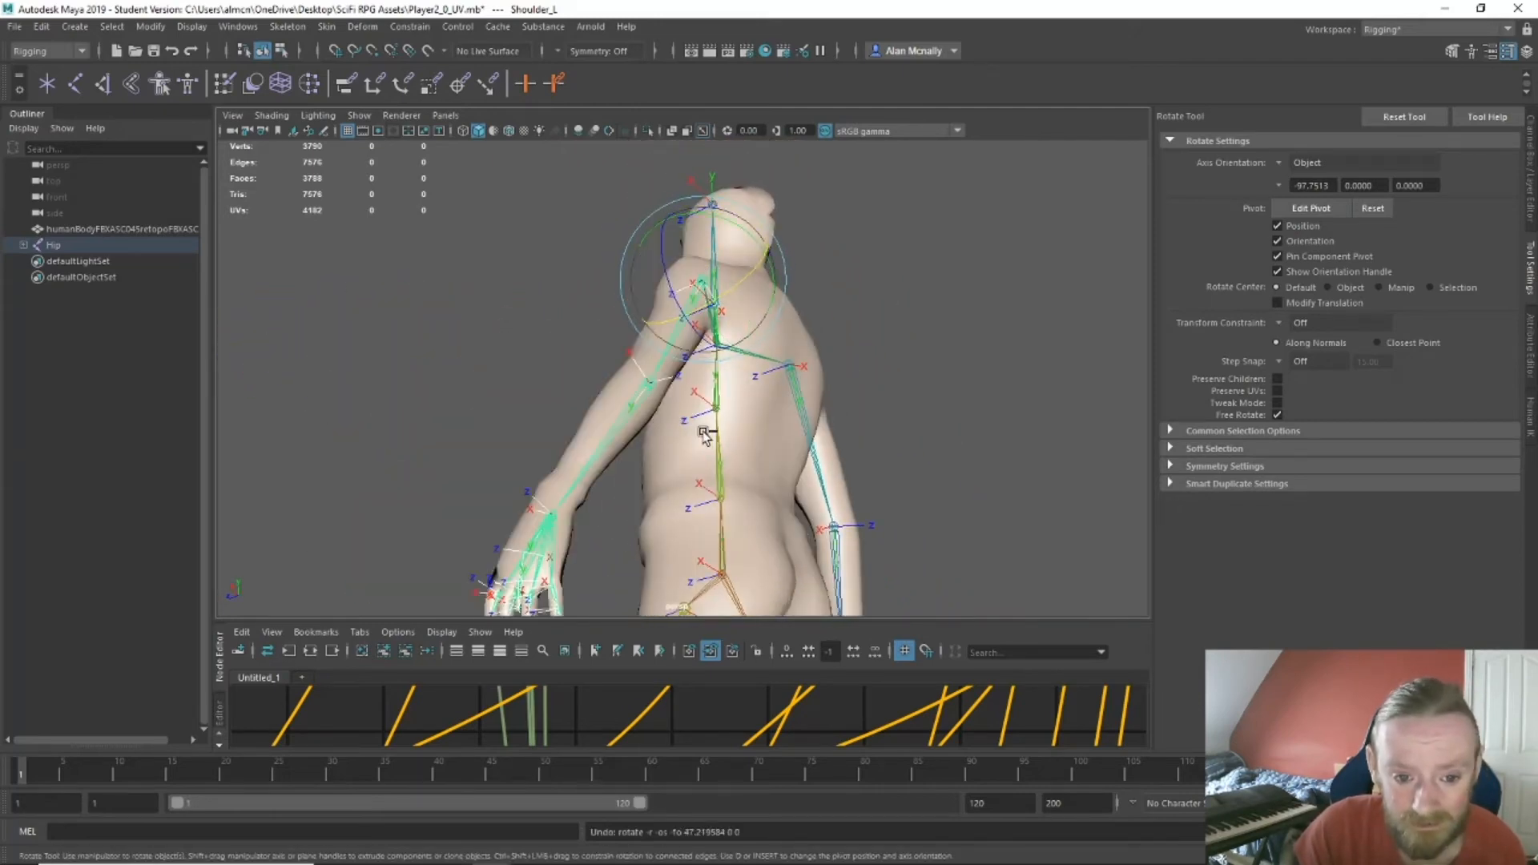
{"action": "key", "text": "ctrl+z"}
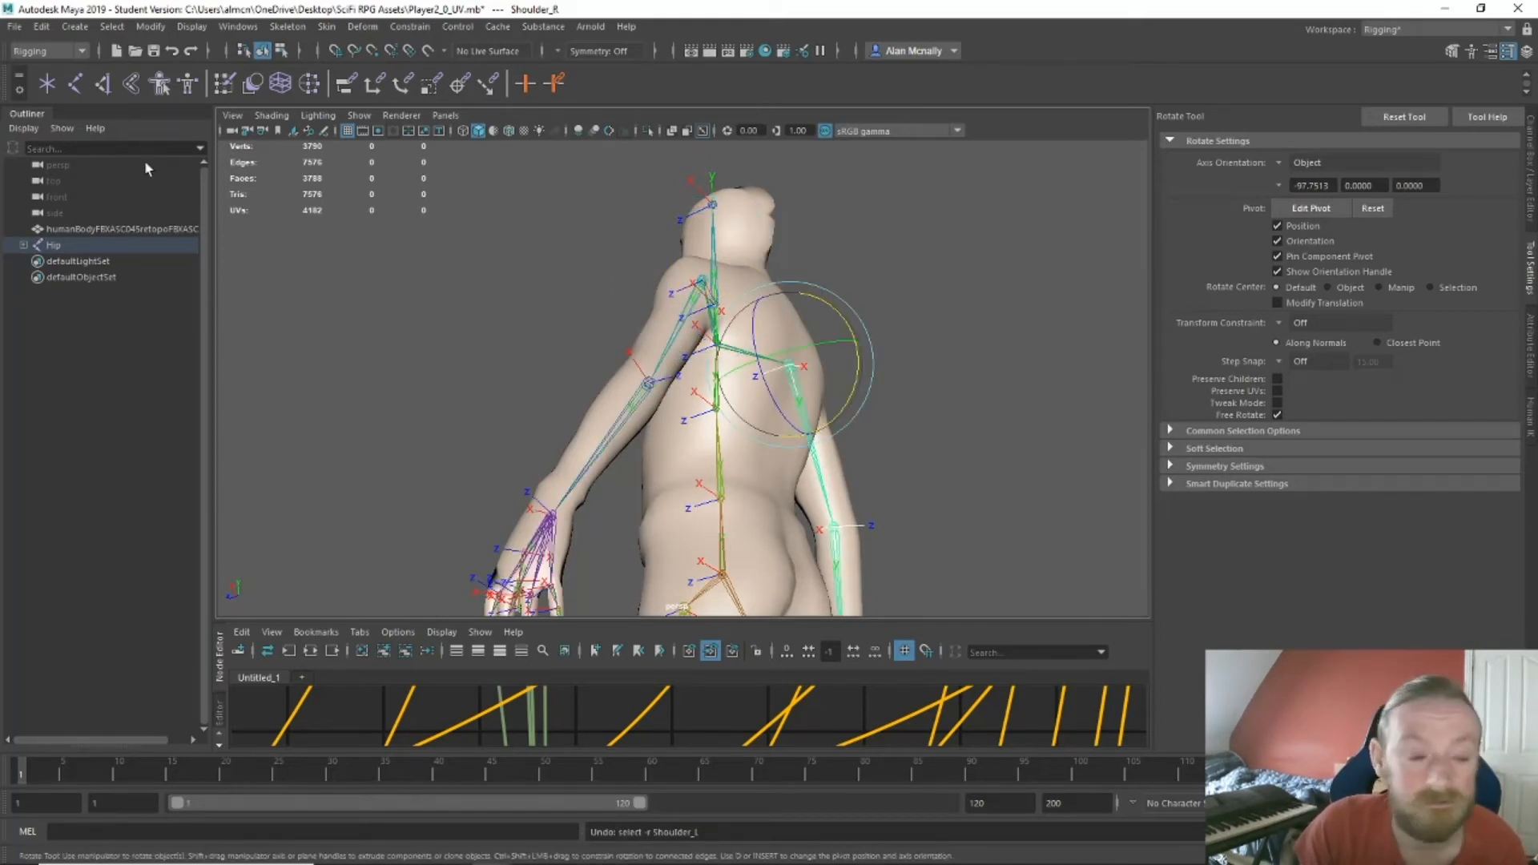
Reselect the body mesh and activate Paint Skin Weights on it.
{"action": "left_click", "coordinate": [88, 229]}
{"action": "left_click", "coordinate": [326, 26]}
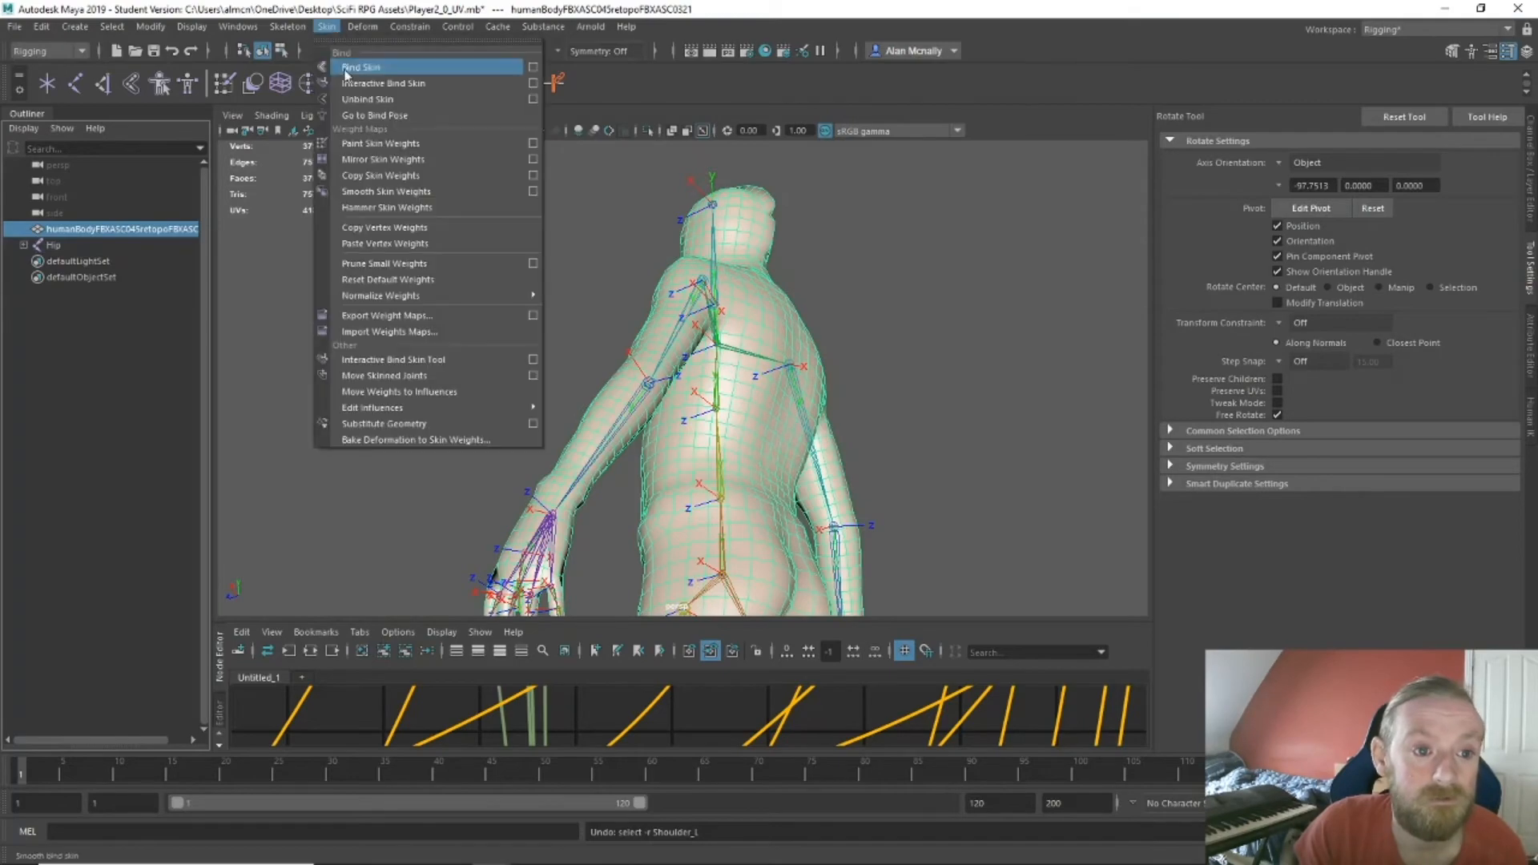
{"action": "left_click", "coordinate": [383, 143]}
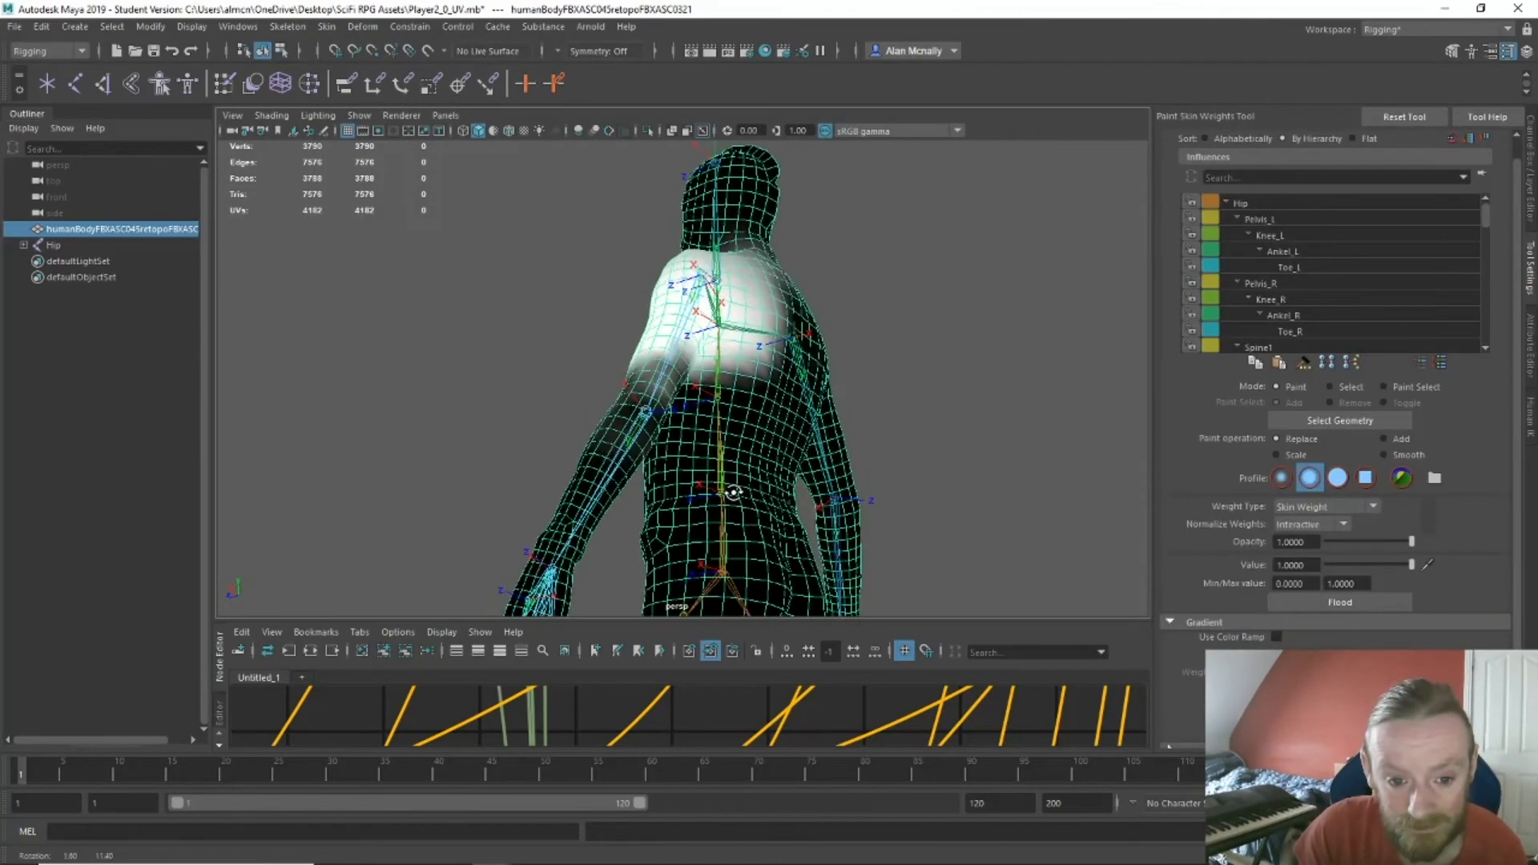
Examine the back, side and waist of the body mesh for stray Shoulder_L weights.
{"action": "mouse_move", "coordinate": [734, 492]}
{"action": "left_mouse_down", "text": "alt"}
{"action": "mouse_move", "coordinate": [676, 501]}
{"action": "mouse_move", "coordinate": [661, 447]}
{"action": "mouse_move", "coordinate": [732, 519]}
{"action": "left_mouse_up", "text": "alt"}
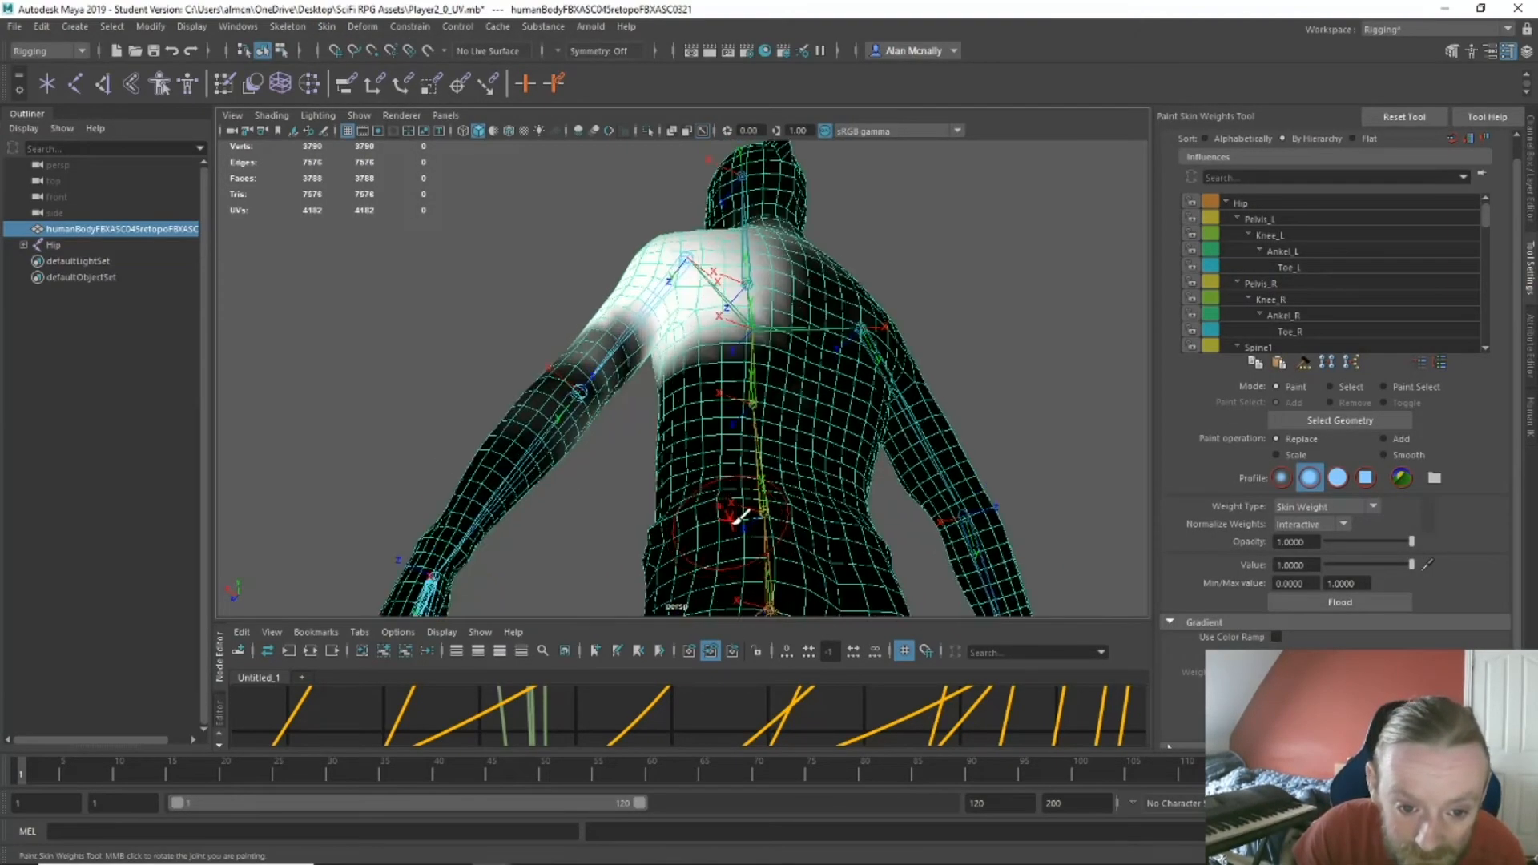
{"action": "scroll", "coordinate": [736, 522], "scroll_direction": "up", "scroll_amount": 4}
{"action": "middle_click_drag", "start_coordinate": [718, 481], "coordinate": [605, 347], "text": "alt"}
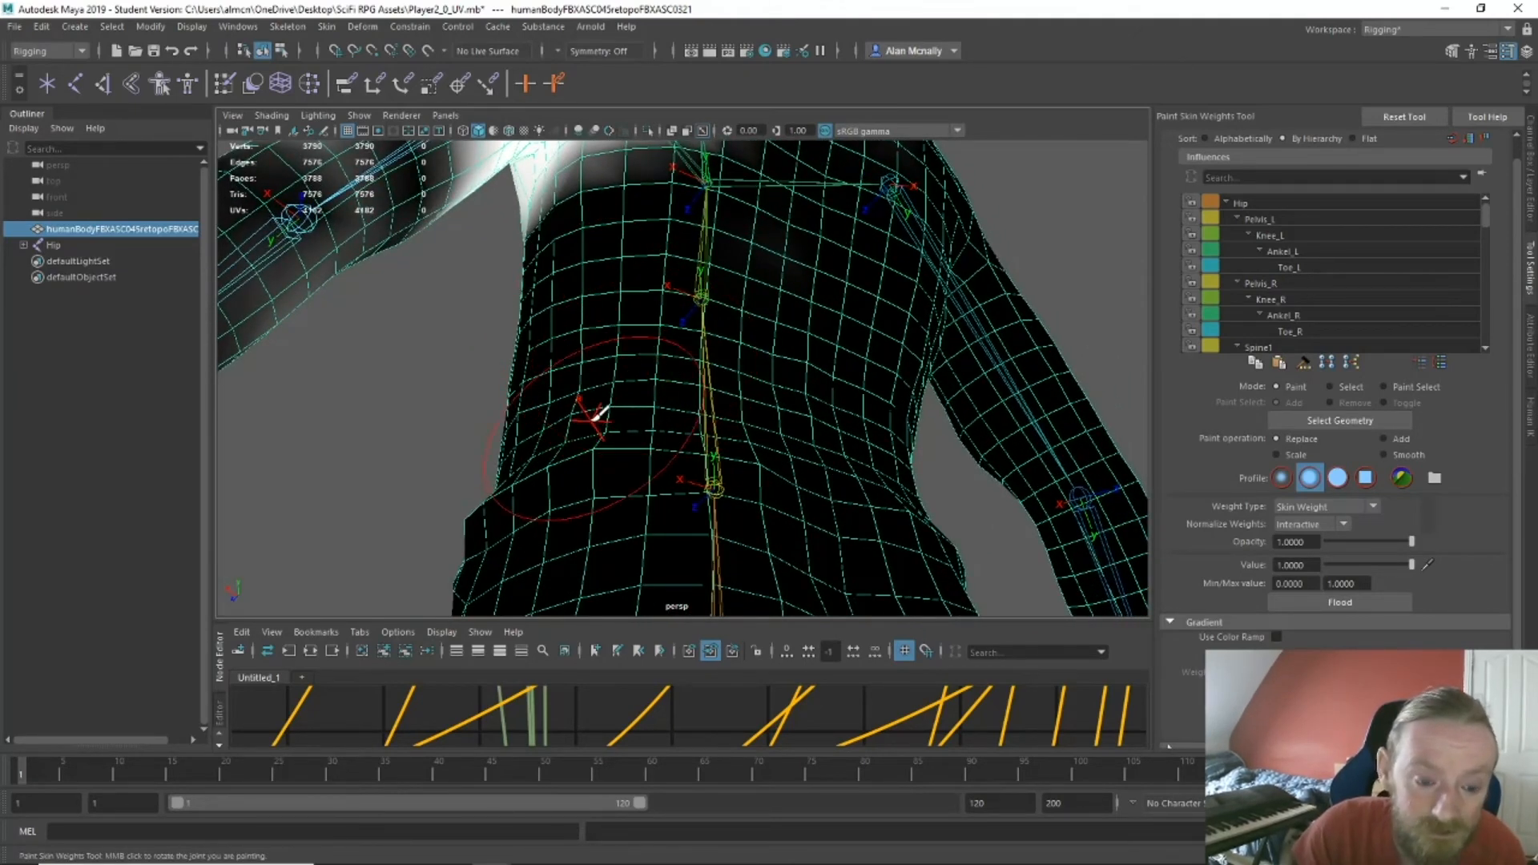
{"action": "left_click_drag", "start_coordinate": [599, 413], "coordinate": [687, 415], "text": "alt"}
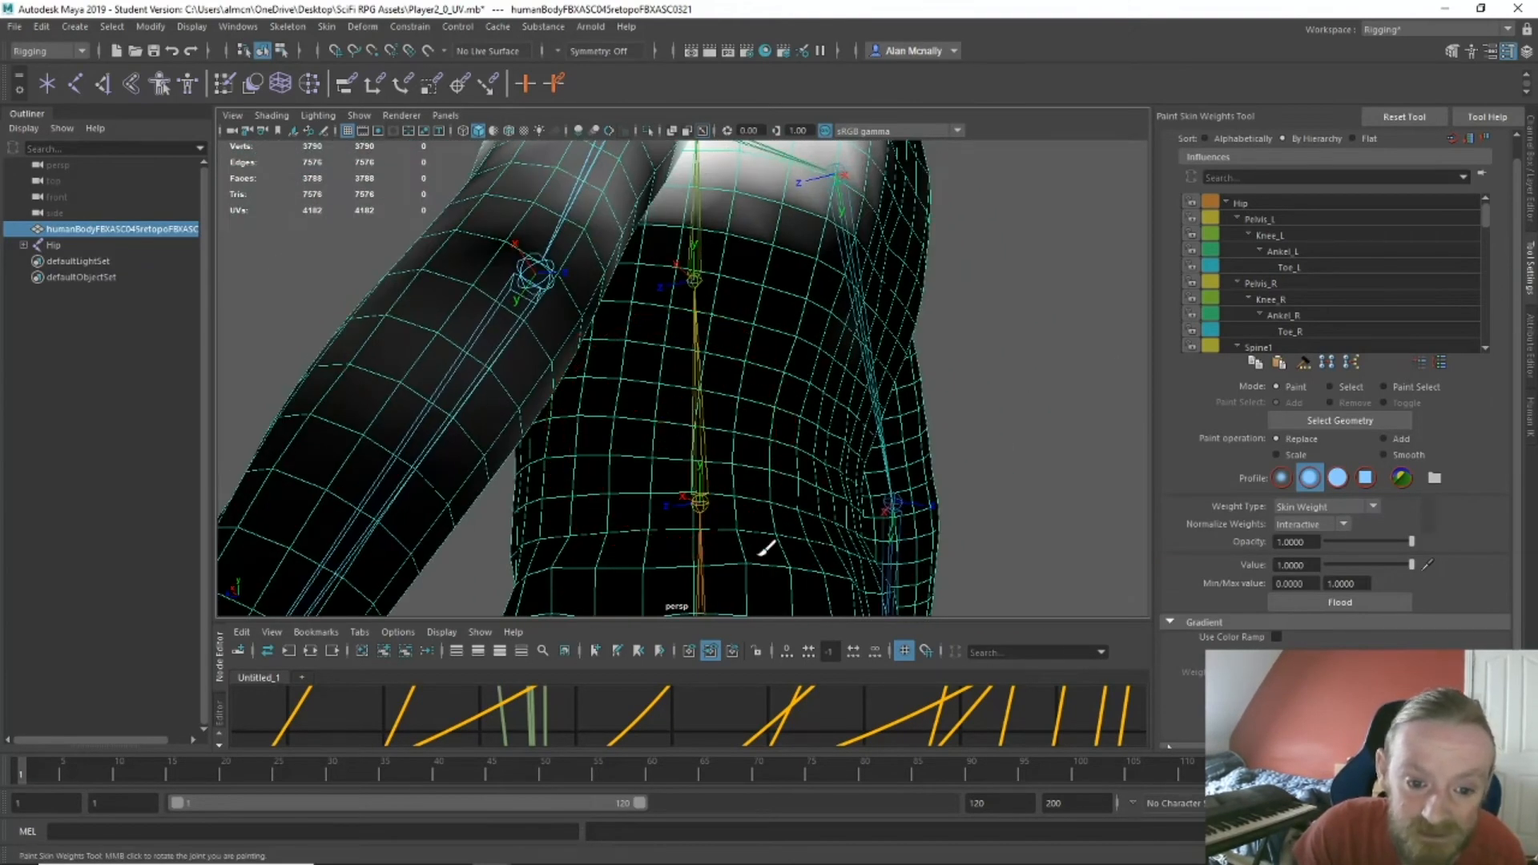
{"action": "left_click_drag", "start_coordinate": [767, 548], "coordinate": [670, 246], "text": "alt"}
{"action": "scroll", "coordinate": [633, 281], "scroll_direction": "up", "scroll_amount": 7}
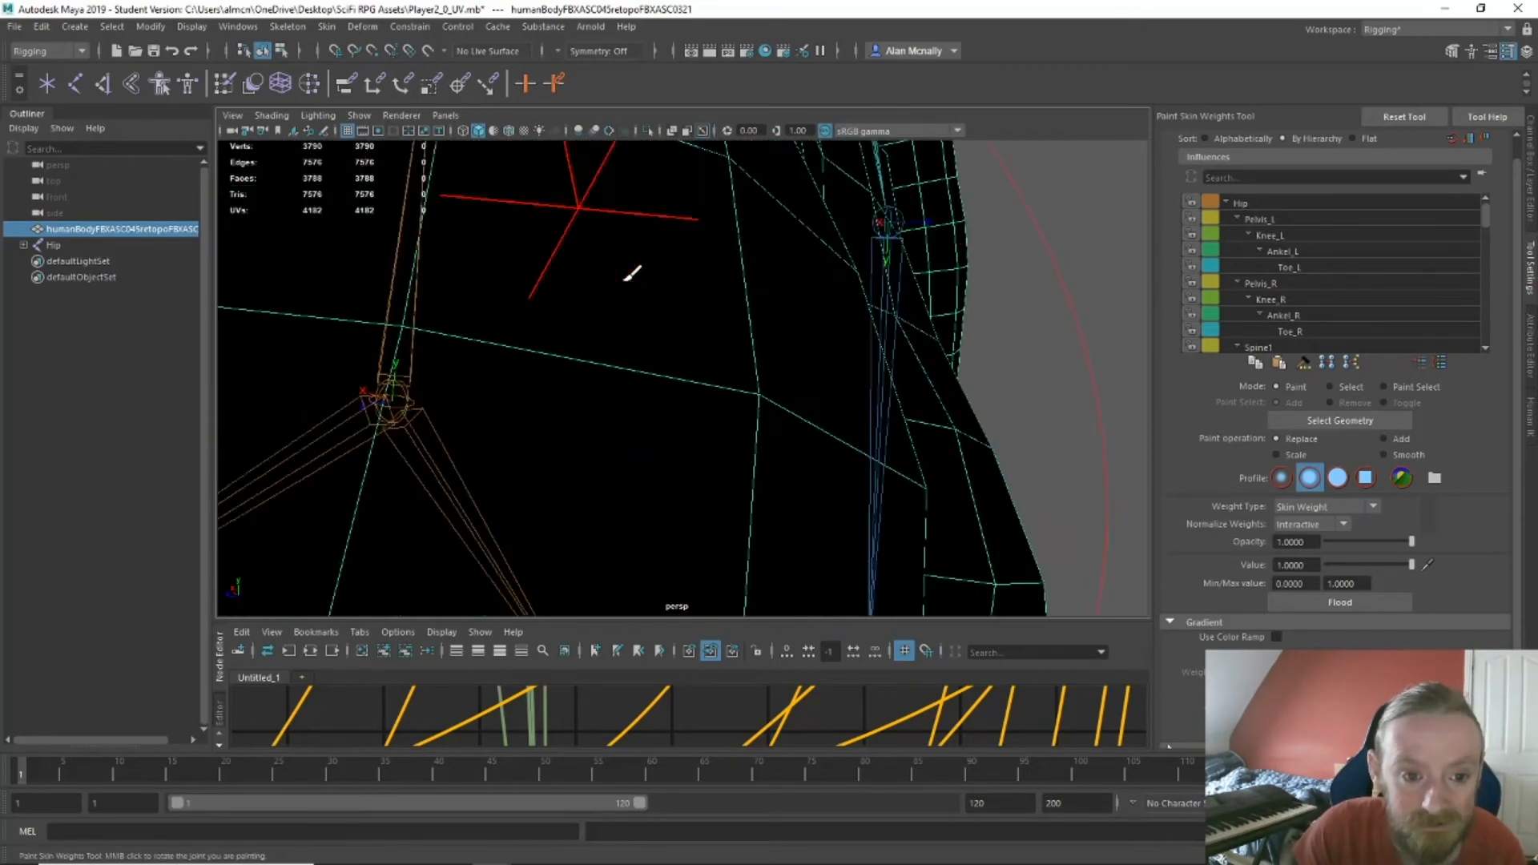
{"action": "mouse_move", "coordinate": [614, 319]}
{"action": "left_mouse_down", "text": "alt"}
{"action": "mouse_move", "coordinate": [758, 349]}
{"action": "mouse_move", "coordinate": [990, 320]}
{"action": "mouse_move", "coordinate": [955, 355]}
{"action": "mouse_move", "coordinate": [871, 348]}
{"action": "mouse_move", "coordinate": [412, 240]}
{"action": "mouse_move", "coordinate": [550, 327]}
{"action": "mouse_move", "coordinate": [683, 340]}
{"action": "mouse_move", "coordinate": [667, 275]}
{"action": "mouse_move", "coordinate": [524, 228]}
{"action": "mouse_move", "coordinate": [594, 257]}
{"action": "mouse_move", "coordinate": [615, 515]}
{"action": "mouse_move", "coordinate": [786, 491]}
{"action": "mouse_move", "coordinate": [985, 406]}
{"action": "mouse_move", "coordinate": [898, 446]}
{"action": "left_mouse_up", "text": "alt"}
Try painting Shoulder_L weight over the pelvis at value 1 in Replace mode, and undo the strokes.
{"action": "scroll", "coordinate": [898, 446], "scroll_direction": "down", "scroll_amount": 8}
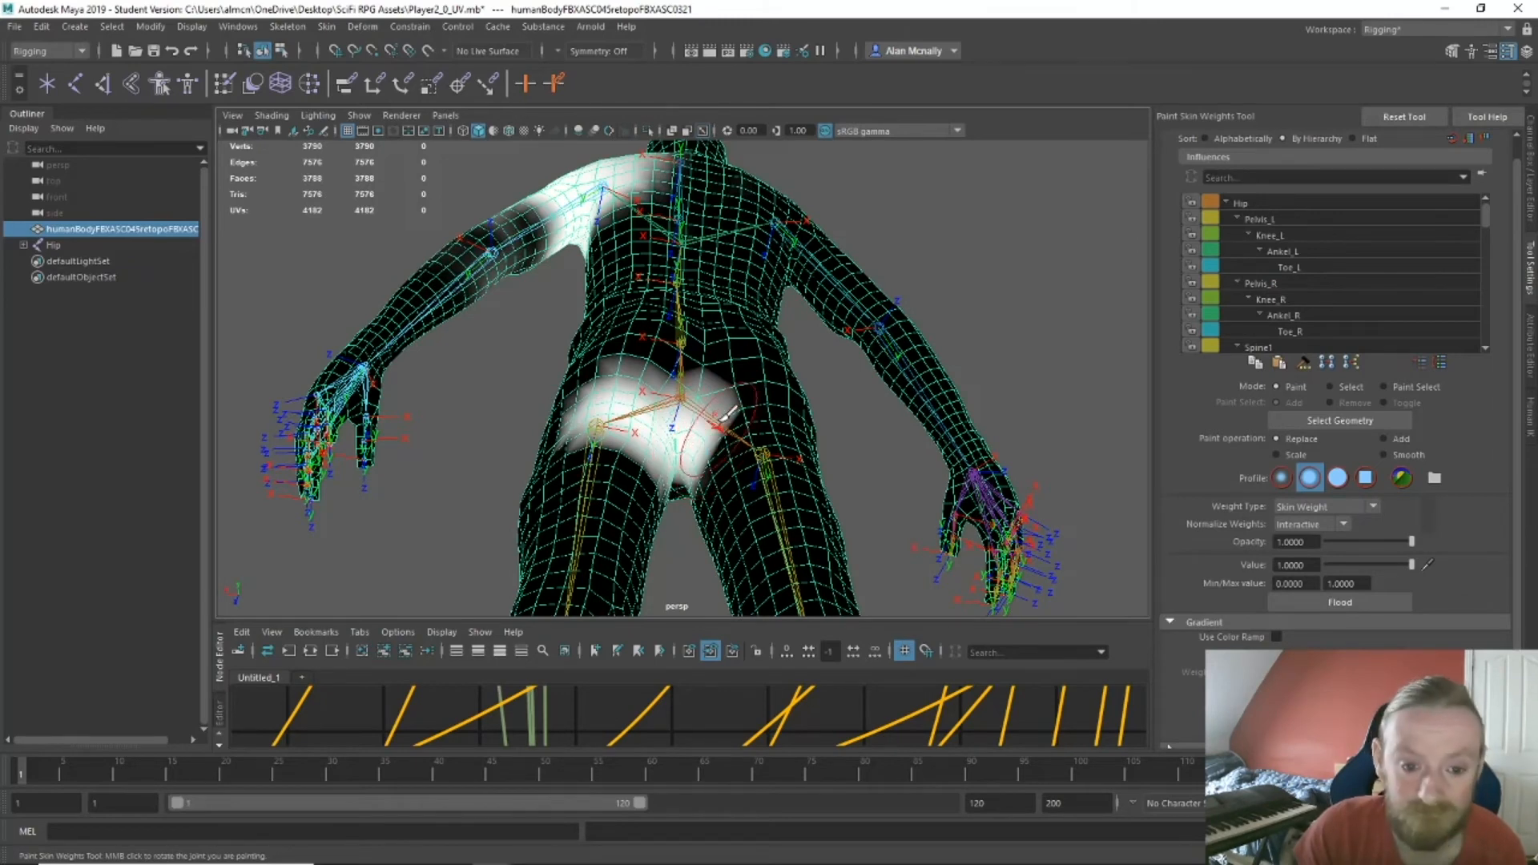
{"action": "scroll", "coordinate": [727, 413], "scroll_direction": "up", "scroll_amount": 2}
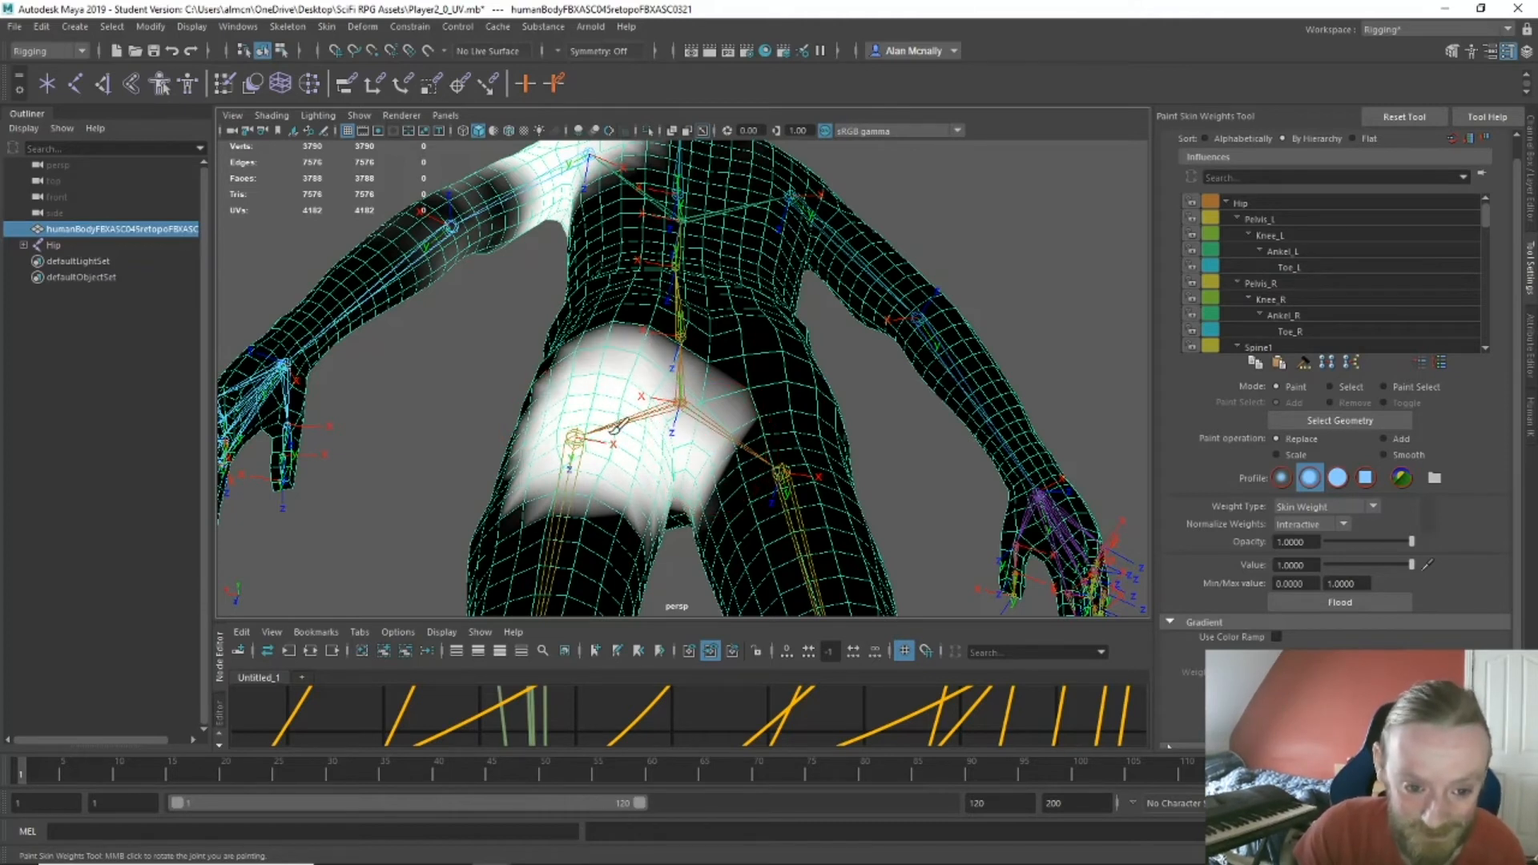
{"action": "key", "text": "ctrl+z"}
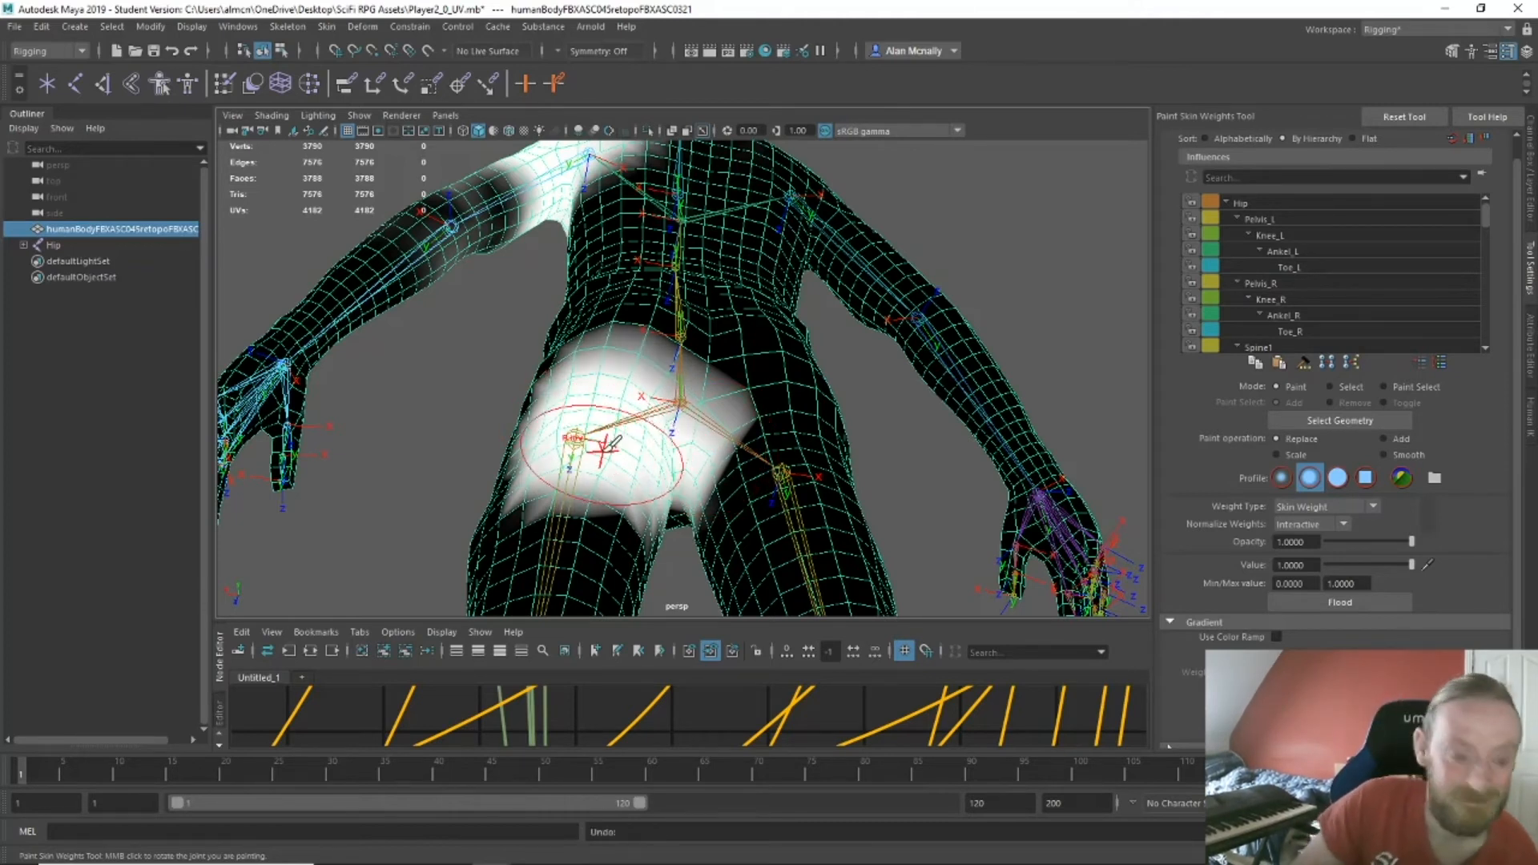
{"action": "key", "text": "ctrl+z"}
{"action": "key", "text": "ctrl+z"}
{"action": "key", "text": "ctrl+z"}
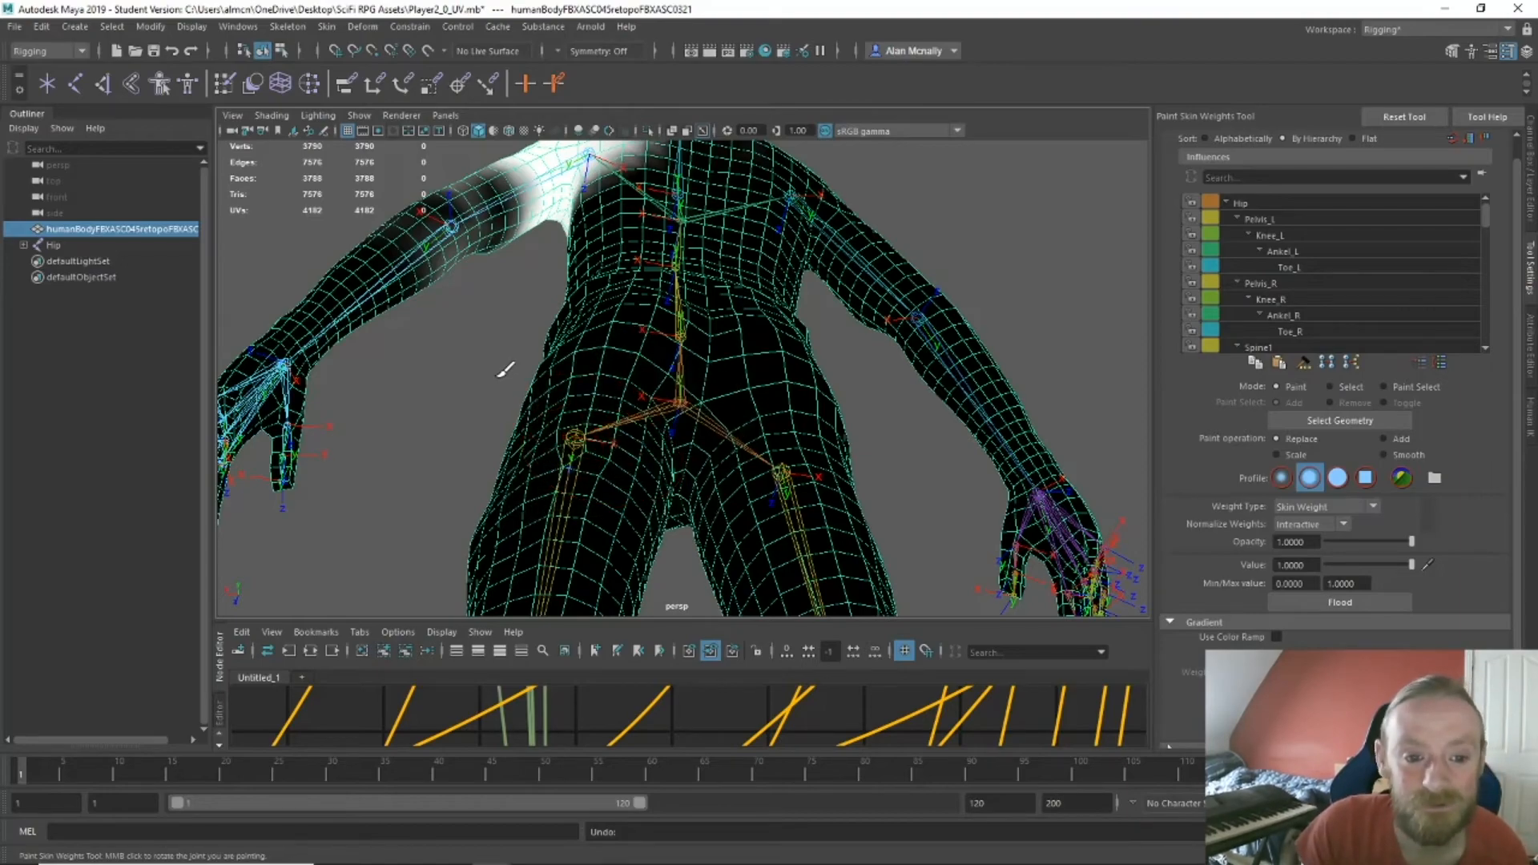
Rotate the Shoulder_L joint about 44 degrees around its X axis, swinging the arm across the front of the torso.
{"action": "mouse_move", "coordinate": [505, 370]}
{"action": "left_mouse_down", "text": "alt"}
{"action": "mouse_move", "coordinate": [834, 473]}
{"action": "mouse_move", "coordinate": [849, 340]}
{"action": "mouse_move", "coordinate": [729, 383]}
{"action": "mouse_move", "coordinate": [615, 366]}
{"action": "left_mouse_up", "text": "alt"}
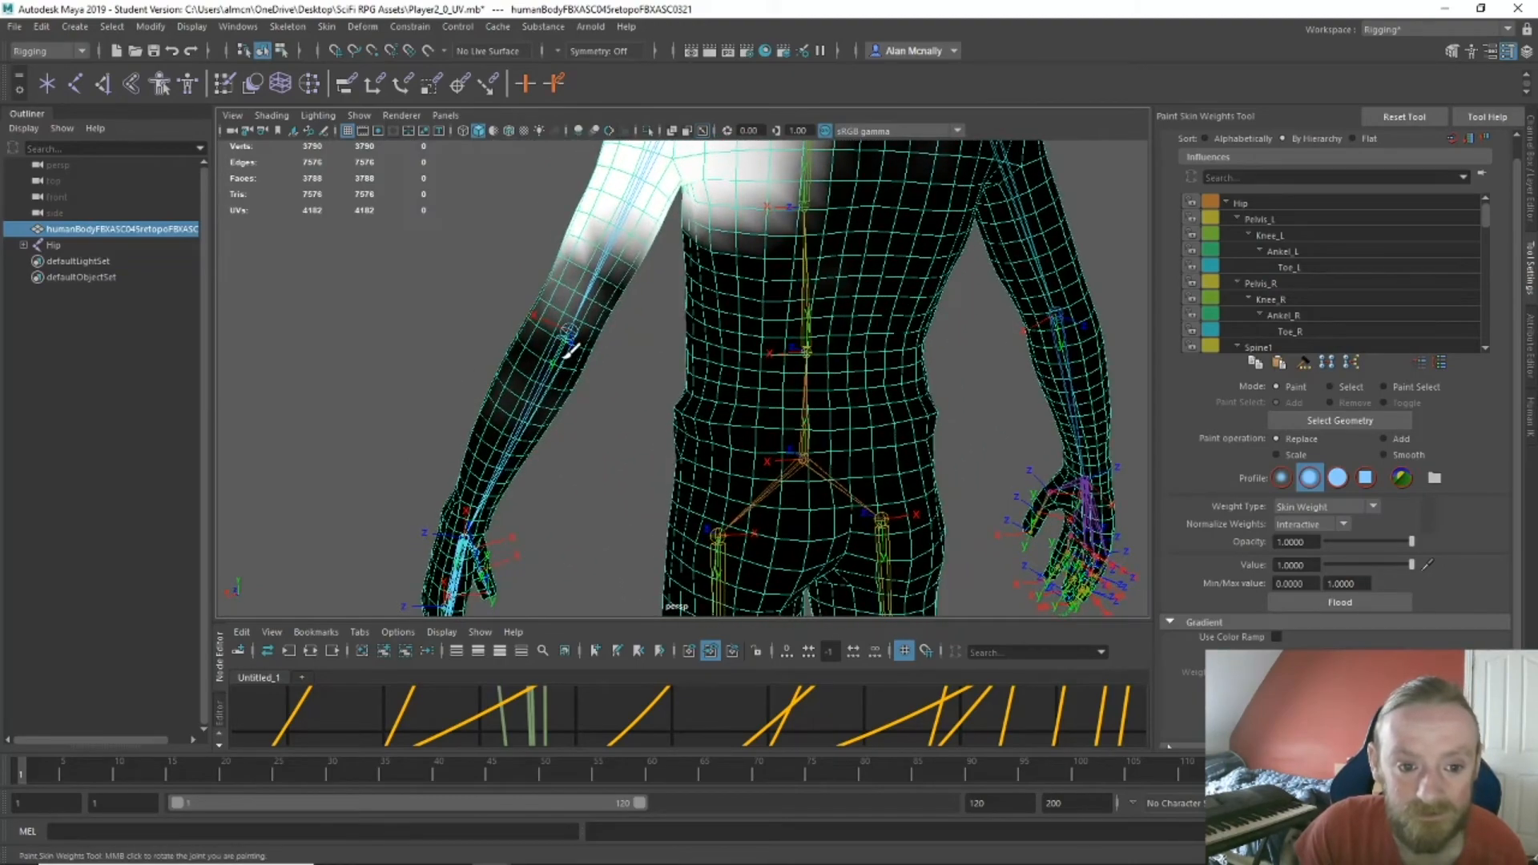
{"action": "mouse_move", "coordinate": [518, 471]}
{"action": "left_mouse_down", "text": "alt"}
{"action": "mouse_move", "coordinate": [1011, 415]}
{"action": "mouse_move", "coordinate": [859, 378]}
{"action": "left_mouse_up", "text": "alt"}
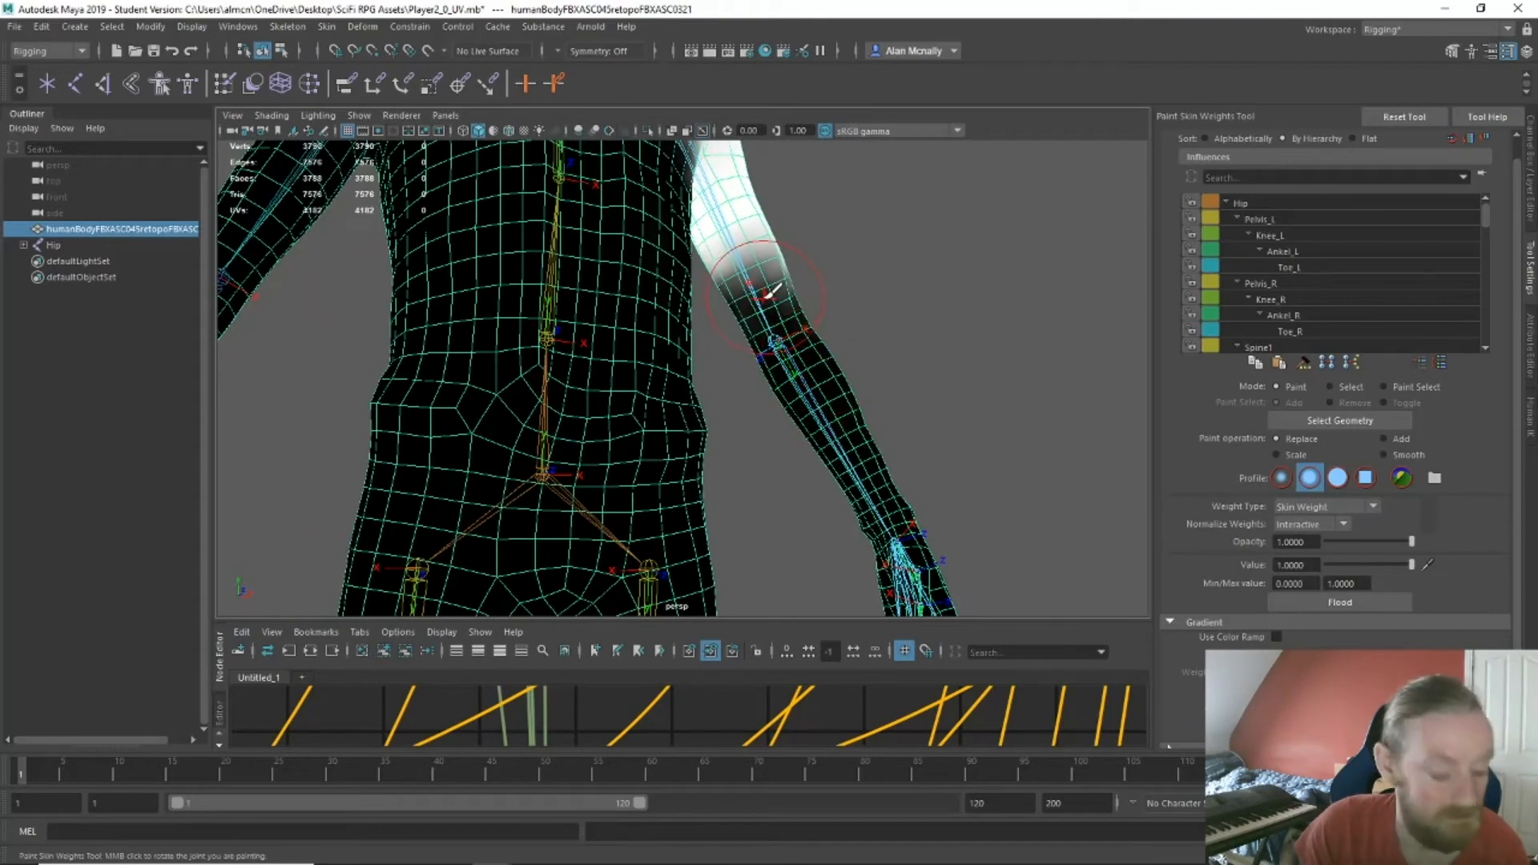
{"action": "key", "text": "w"}
{"action": "scroll", "coordinate": [952, 329], "scroll_direction": "down", "scroll_amount": 5}
{"action": "left_click_drag", "start_coordinate": [952, 330], "coordinate": [789, 312], "text": "alt"}
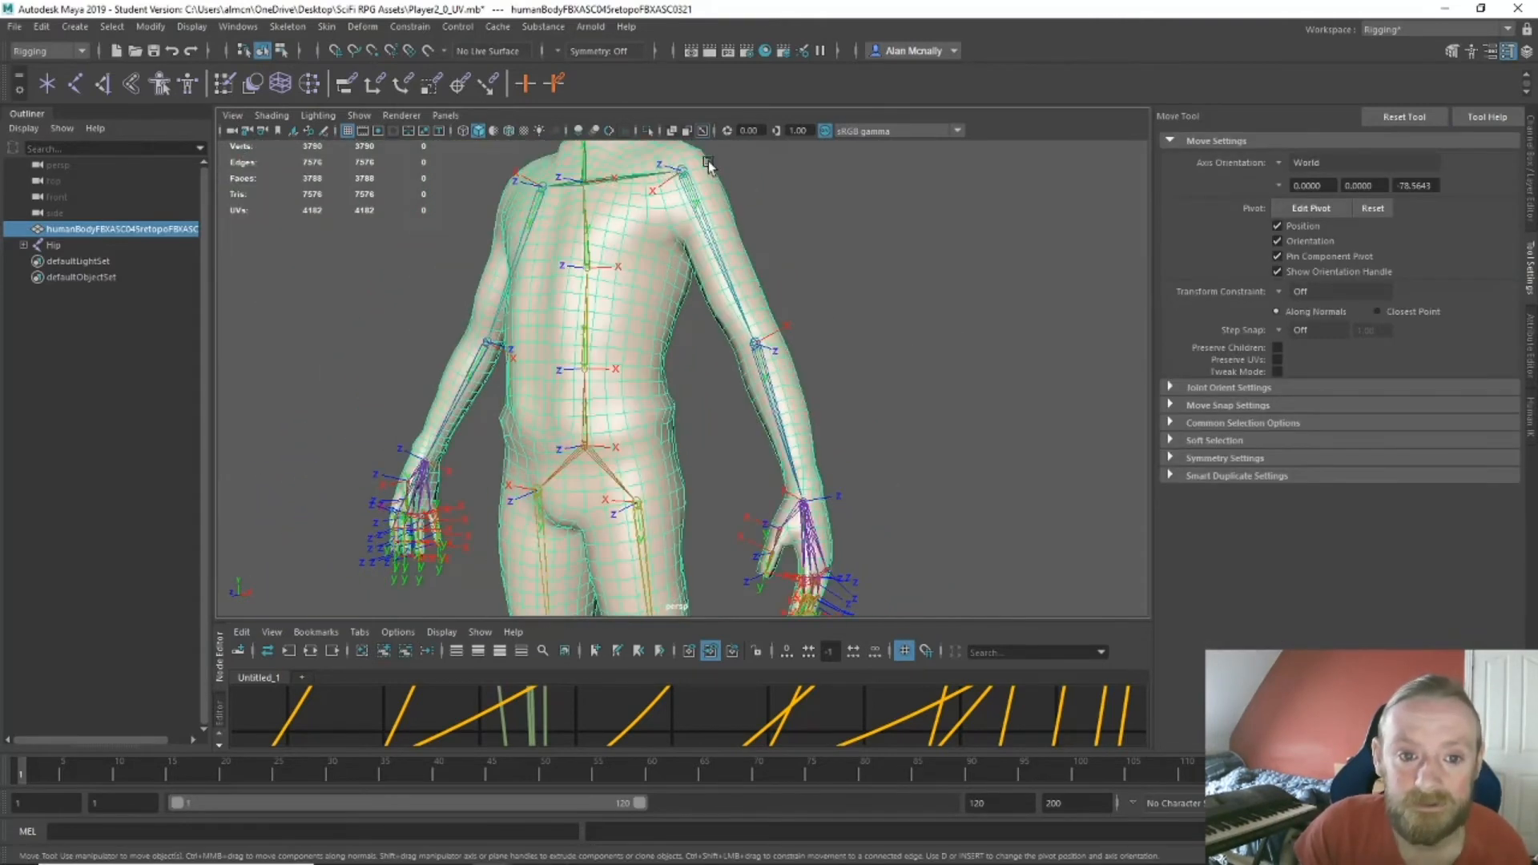
{"action": "left_click", "coordinate": [685, 171]}
{"action": "key", "text": "e"}
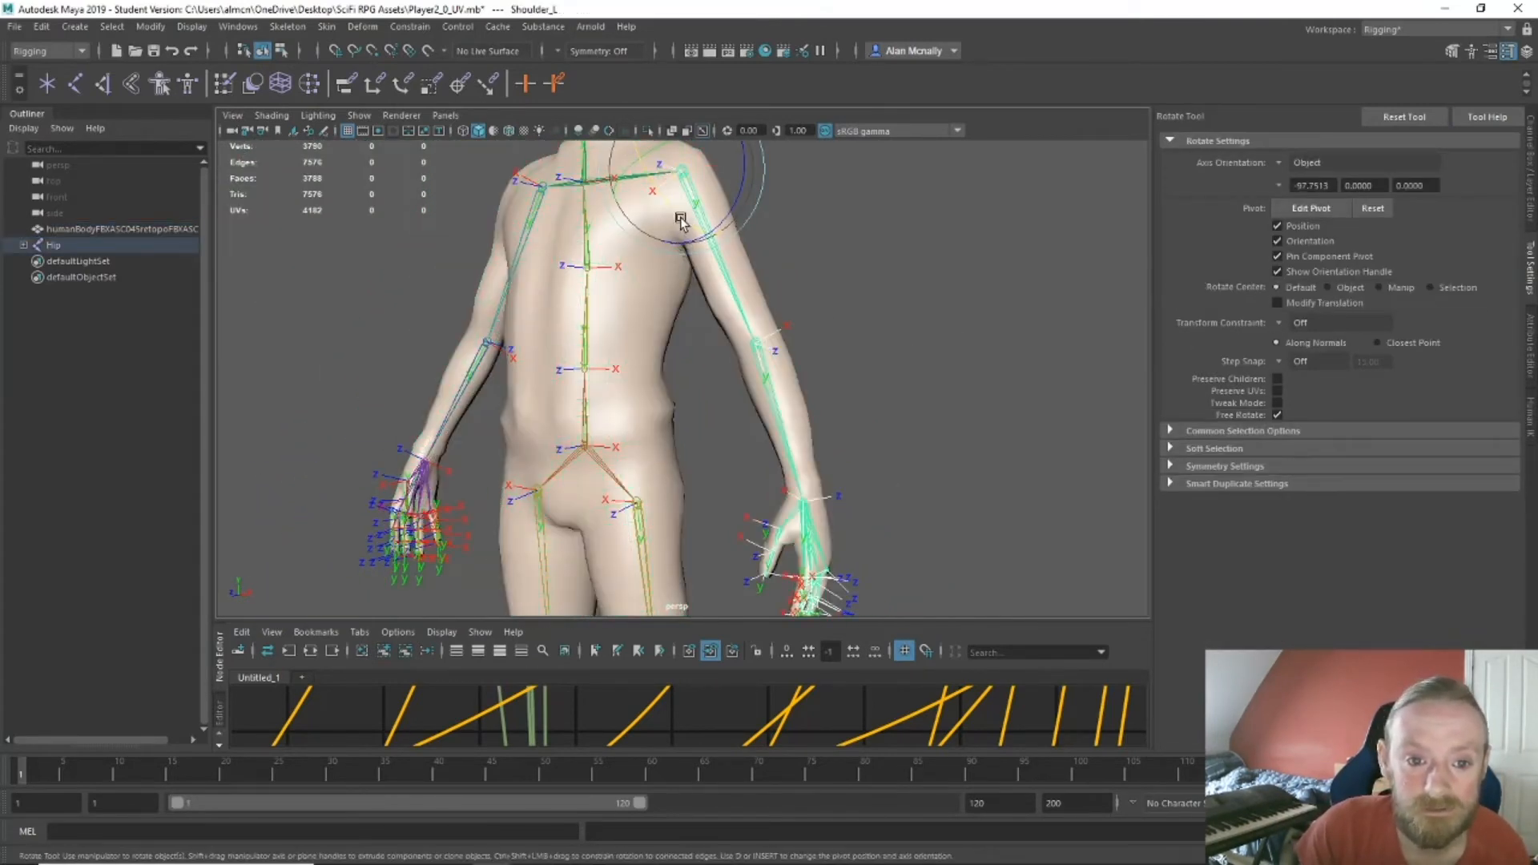
{"action": "left_click_drag", "start_coordinate": [681, 249], "coordinate": [508, 257]}
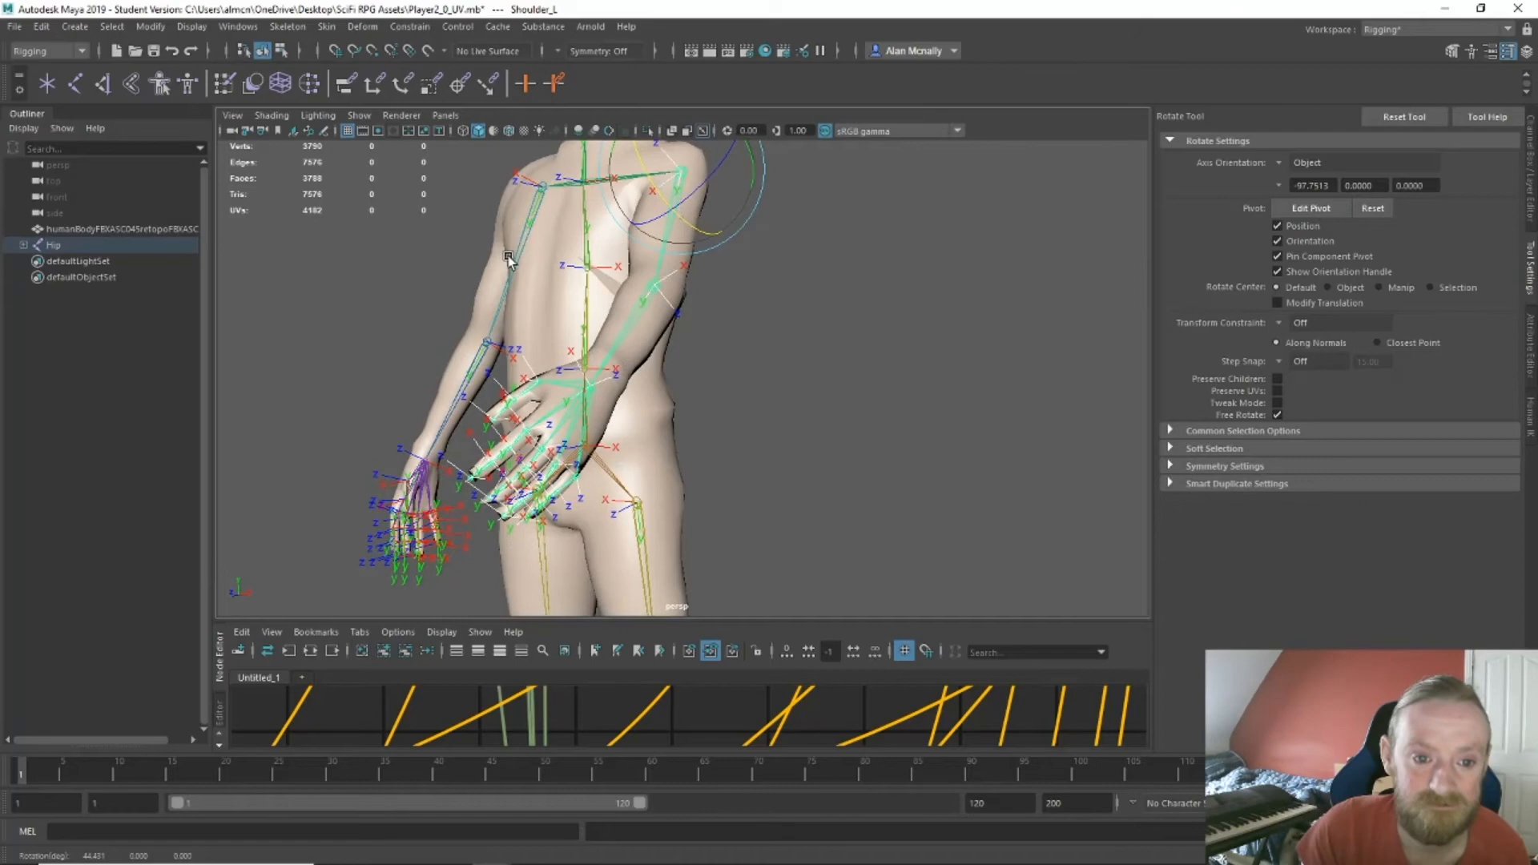
Select the body mesh with the left arm still posed and activate Paint Skin Weights.
{"action": "left_click", "coordinate": [95, 229]}
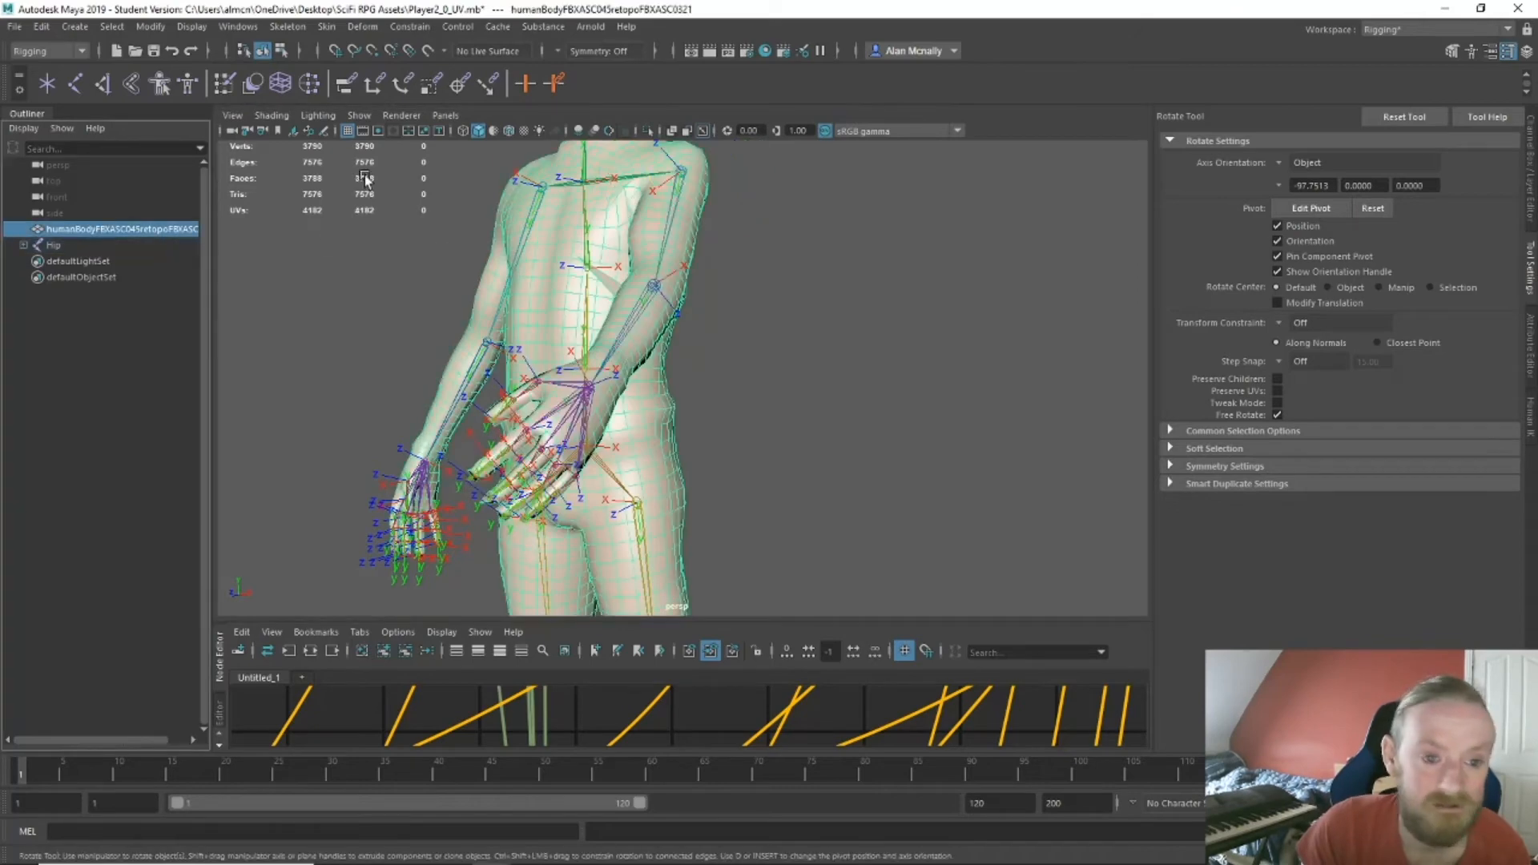
{"action": "left_click", "coordinate": [362, 30]}
{"action": "left_click", "coordinate": [377, 120]}
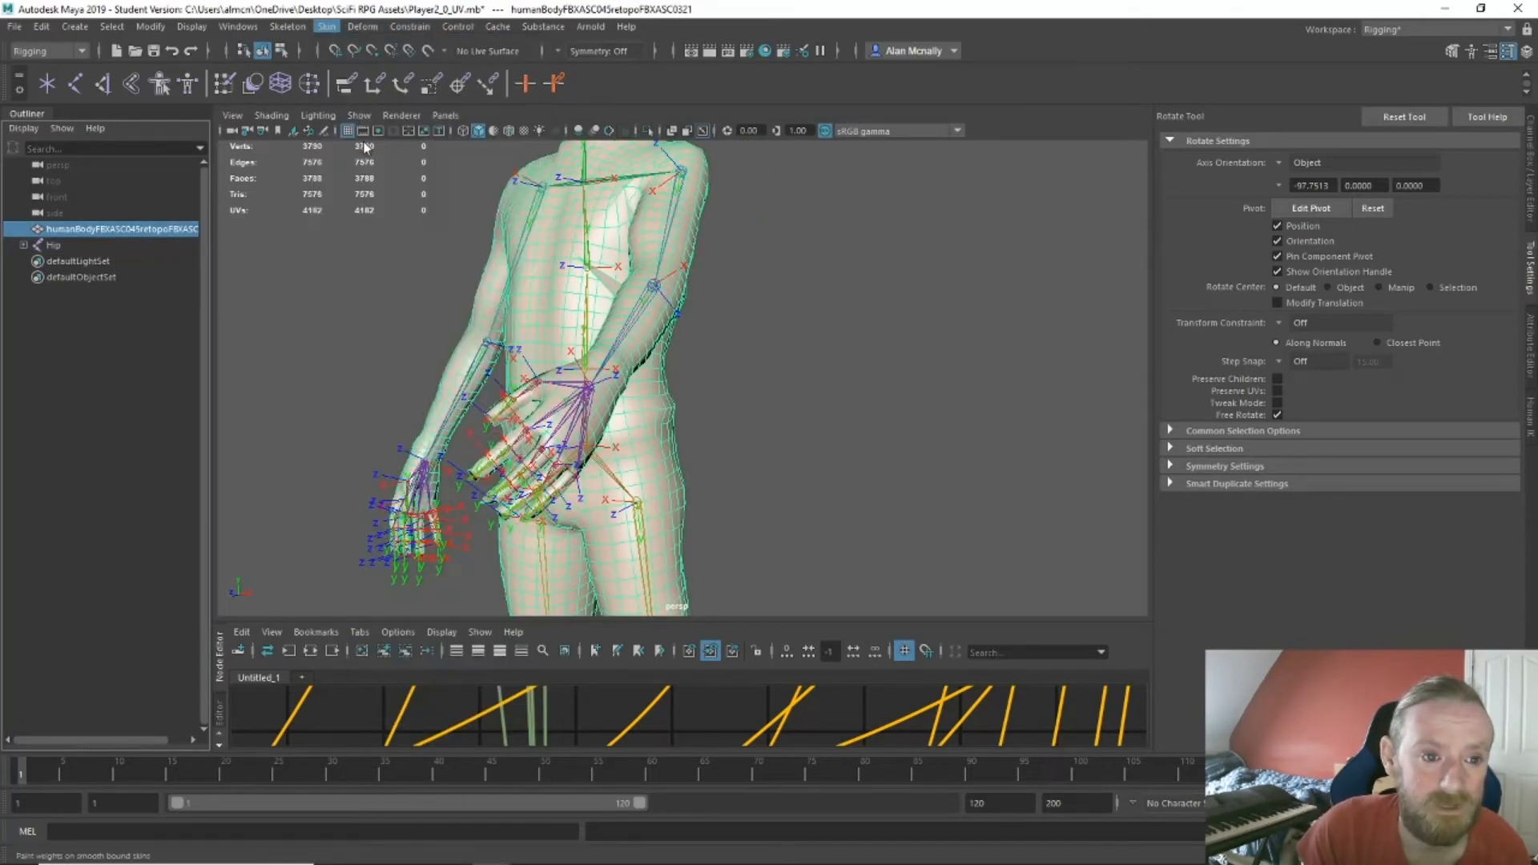
Examine the Shoulder_L weights around the spiked vertices on the left side of the torso.
{"action": "scroll", "coordinate": [1284, 296], "scroll_direction": "down", "scroll_amount": 8}
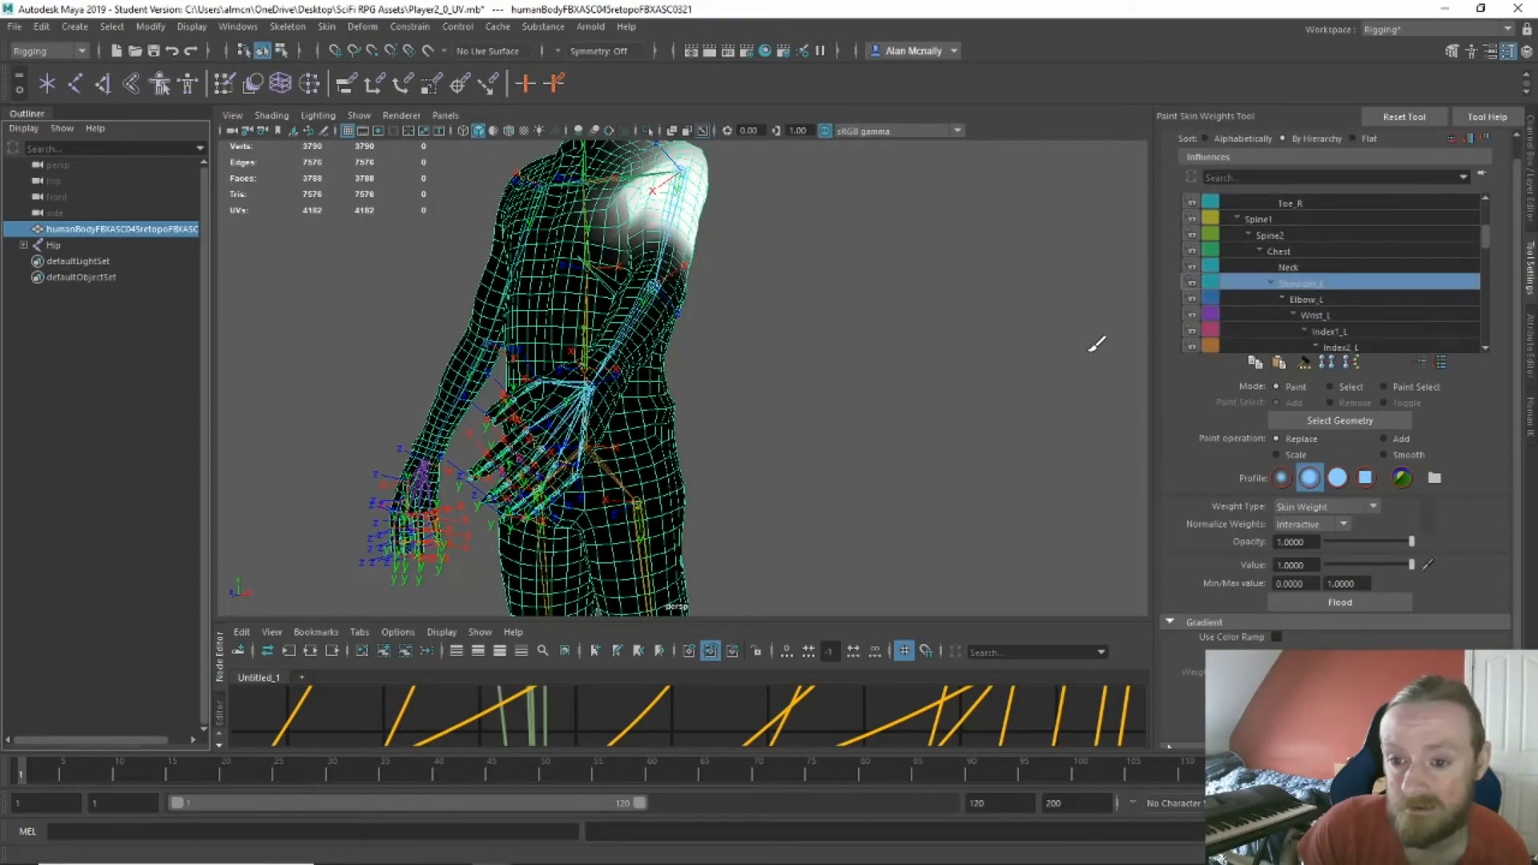
{"action": "left_click_drag", "start_coordinate": [829, 333], "coordinate": [977, 363], "text": "alt"}
{"action": "mouse_move", "coordinate": [893, 369]}
{"action": "left_mouse_down", "text": "alt"}
{"action": "mouse_move", "coordinate": [882, 384]}
{"action": "mouse_move", "coordinate": [714, 330]}
{"action": "mouse_move", "coordinate": [697, 364]}
{"action": "left_mouse_up", "text": "alt"}
{"action": "scroll", "coordinate": [681, 350], "scroll_direction": "up", "scroll_amount": 6}
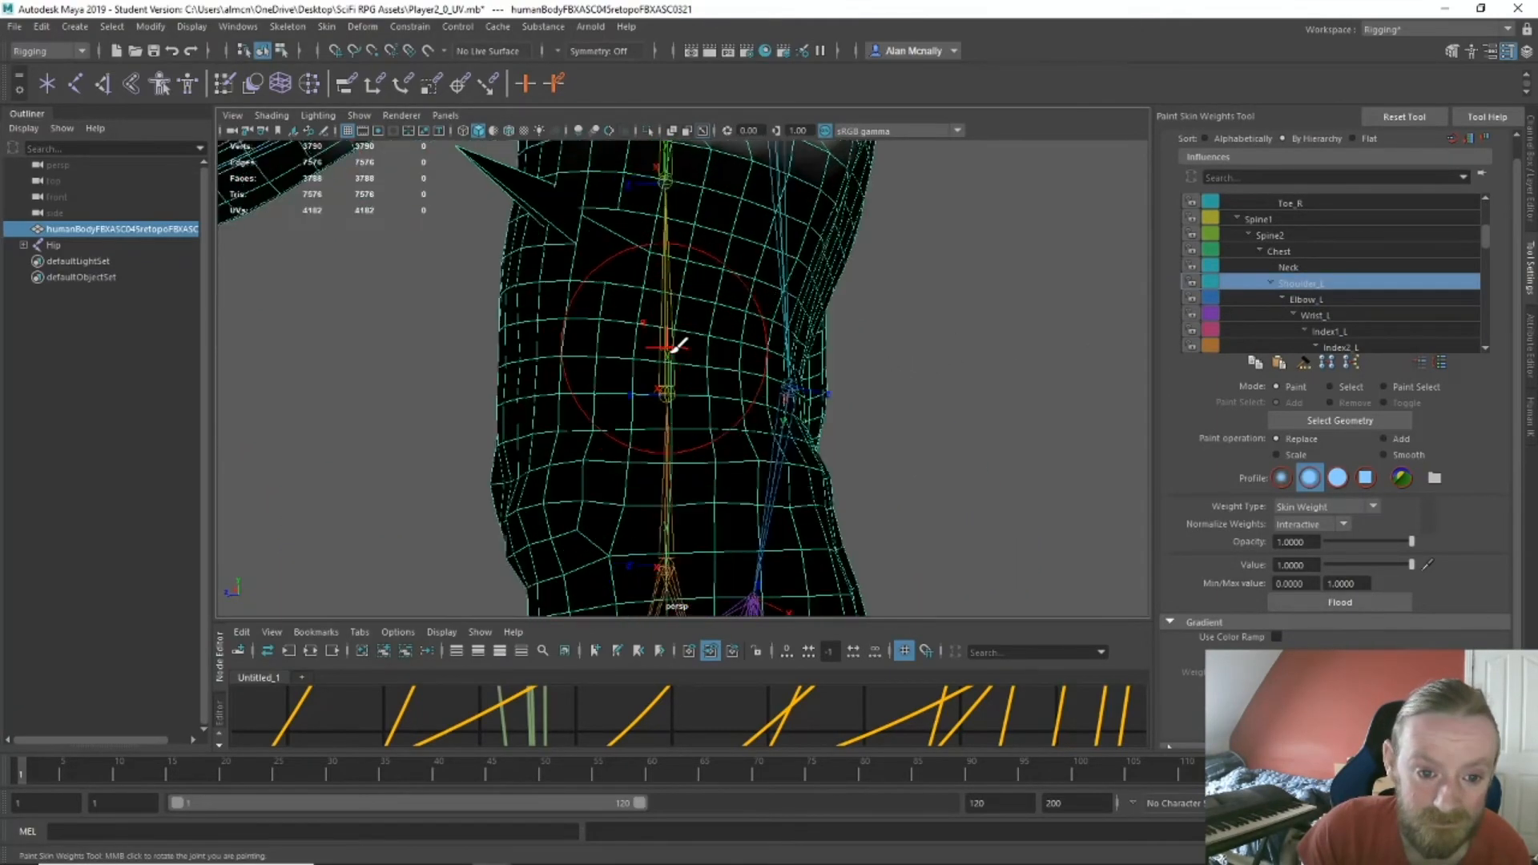
{"action": "middle_click_drag", "start_coordinate": [664, 334], "coordinate": [803, 481], "text": "alt"}
{"action": "scroll", "coordinate": [801, 475], "scroll_direction": "up", "scroll_amount": 3}
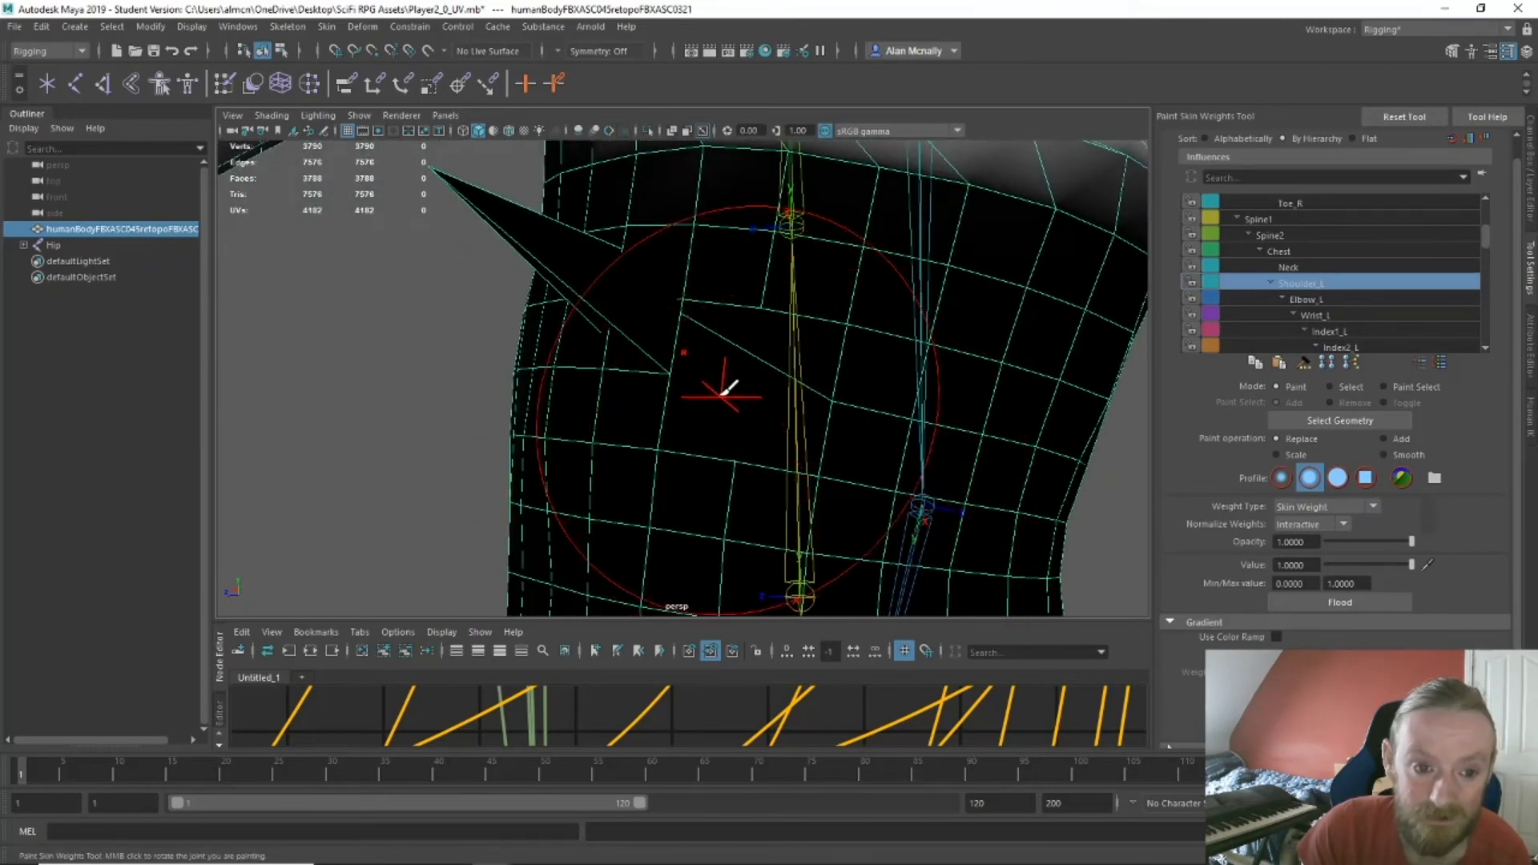
{"action": "middle_click_drag", "start_coordinate": [662, 347], "coordinate": [767, 447], "text": "alt"}
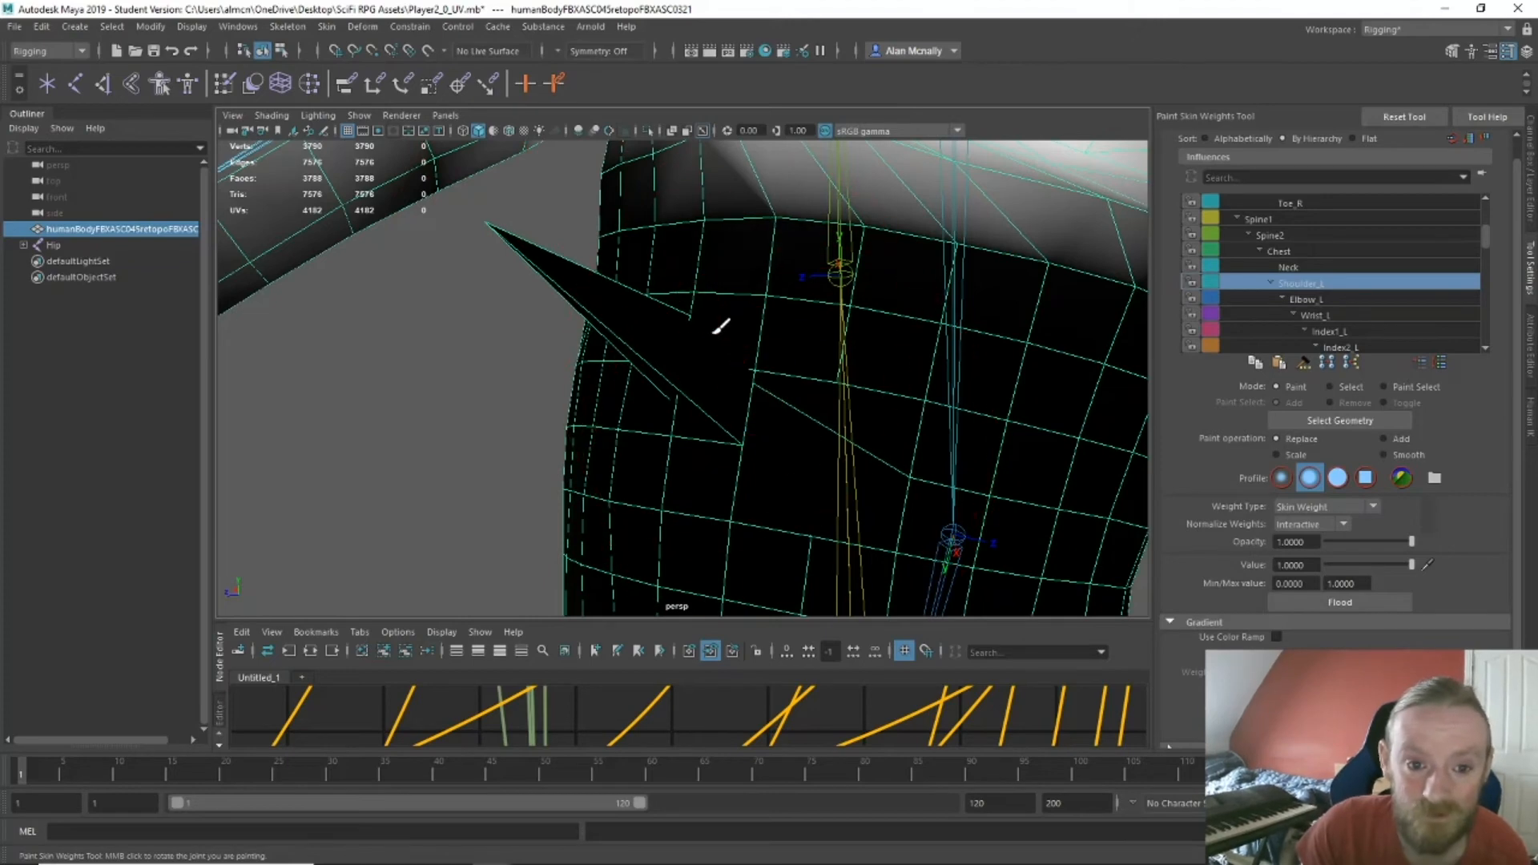
{"action": "left_click", "coordinate": [695, 241], "text": "ctrl"}
{"action": "left_click", "coordinate": [686, 237], "text": "ctrl"}
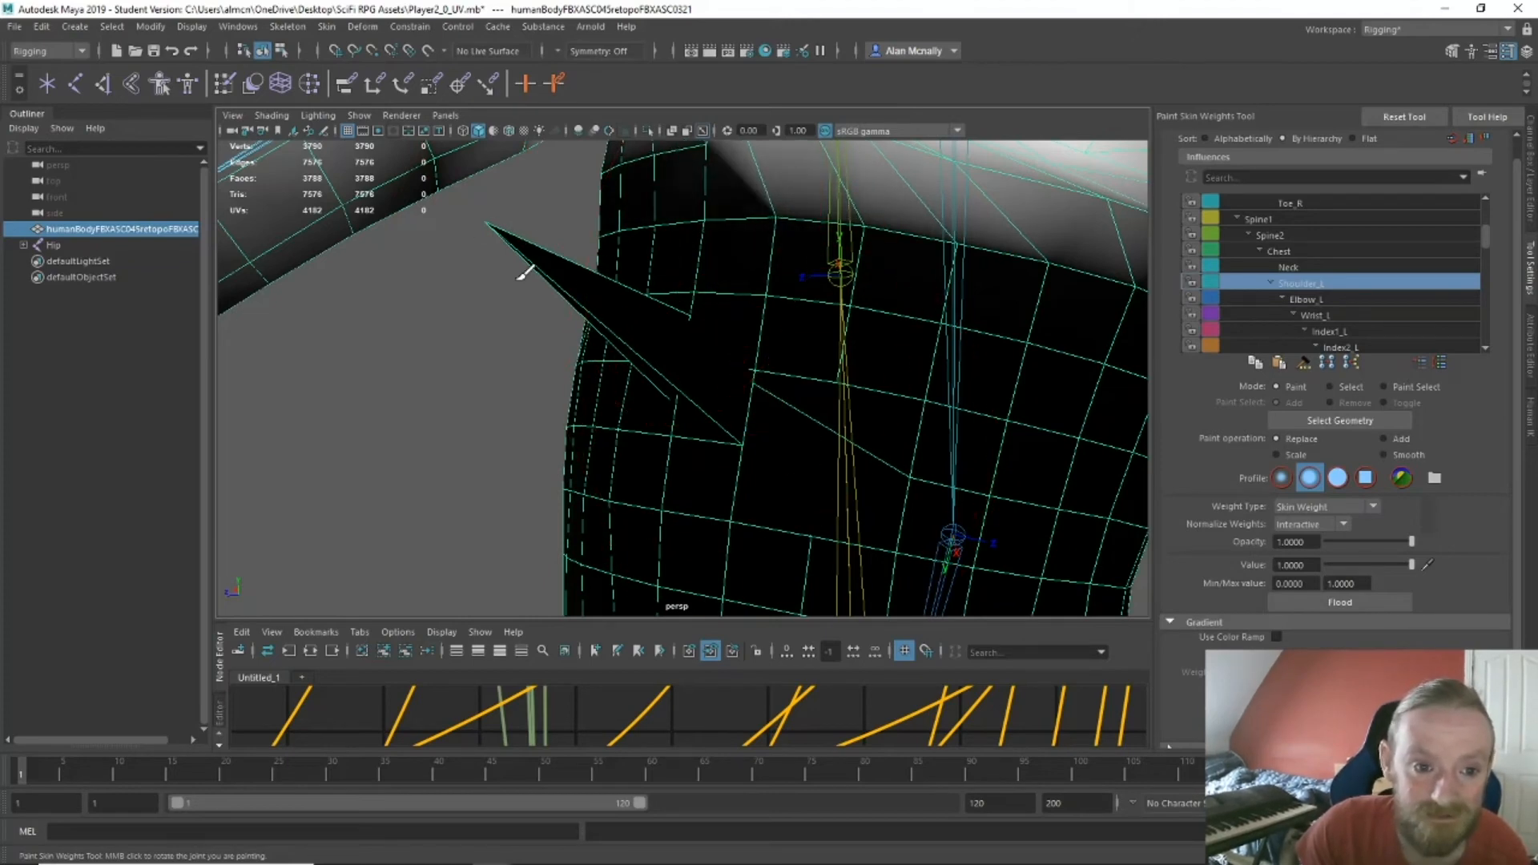
{"action": "middle_click_drag", "start_coordinate": [965, 502], "coordinate": [745, 334], "text": "alt"}
{"action": "mouse_move", "coordinate": [745, 334]}
{"action": "left_mouse_down", "text": "alt"}
{"action": "mouse_move", "coordinate": [789, 360]}
{"action": "mouse_move", "coordinate": [725, 359]}
{"action": "mouse_move", "coordinate": [796, 353]}
{"action": "mouse_move", "coordinate": [945, 512]}
{"action": "mouse_move", "coordinate": [945, 539]}
{"action": "mouse_move", "coordinate": [1298, 601]}
{"action": "mouse_move", "coordinate": [954, 481]}
{"action": "mouse_move", "coordinate": [1089, 506]}
{"action": "mouse_move", "coordinate": [742, 454]}
{"action": "mouse_move", "coordinate": [735, 495]}
{"action": "left_mouse_up", "text": "alt"}
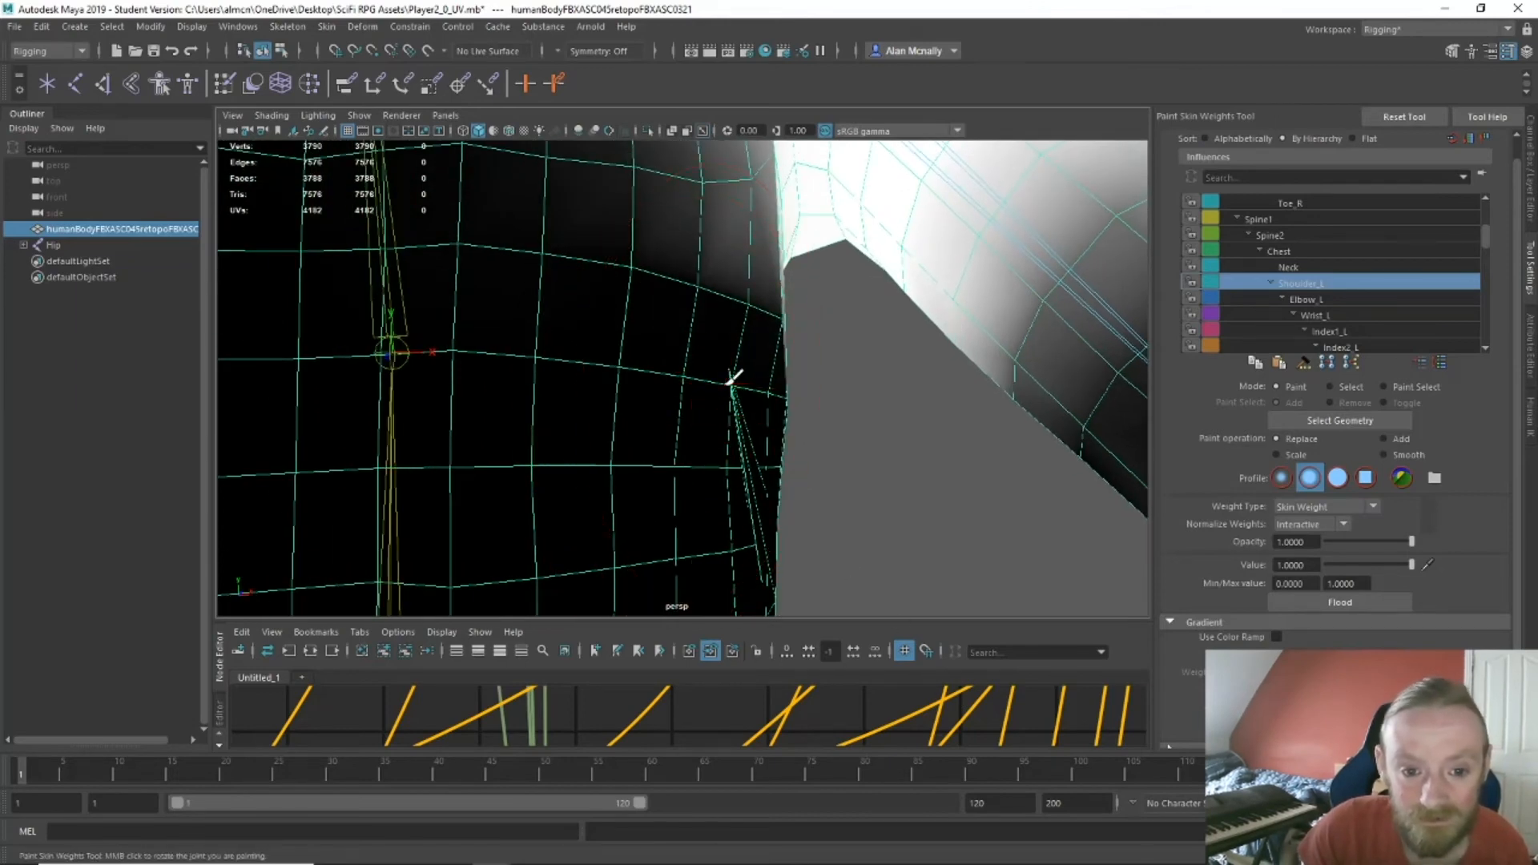
{"action": "left_click_drag", "start_coordinate": [762, 559], "coordinate": [589, 342], "text": "alt"}
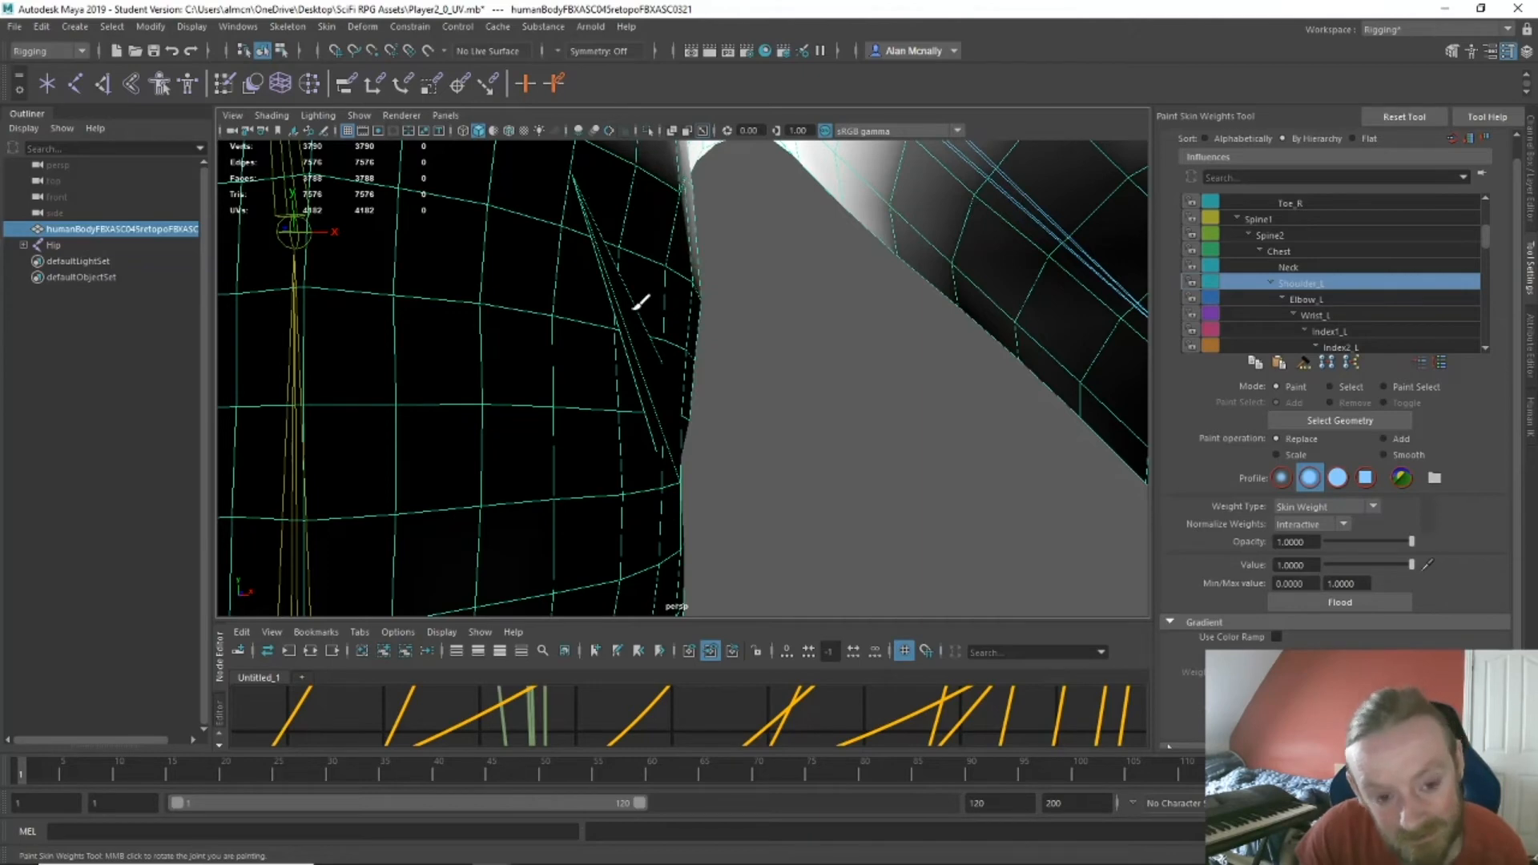
{"action": "mouse_move", "coordinate": [670, 507]}
{"action": "left_mouse_down", "text": "alt"}
{"action": "mouse_move", "coordinate": [604, 450]}
{"action": "mouse_move", "coordinate": [793, 517]}
{"action": "left_mouse_up", "text": "alt"}
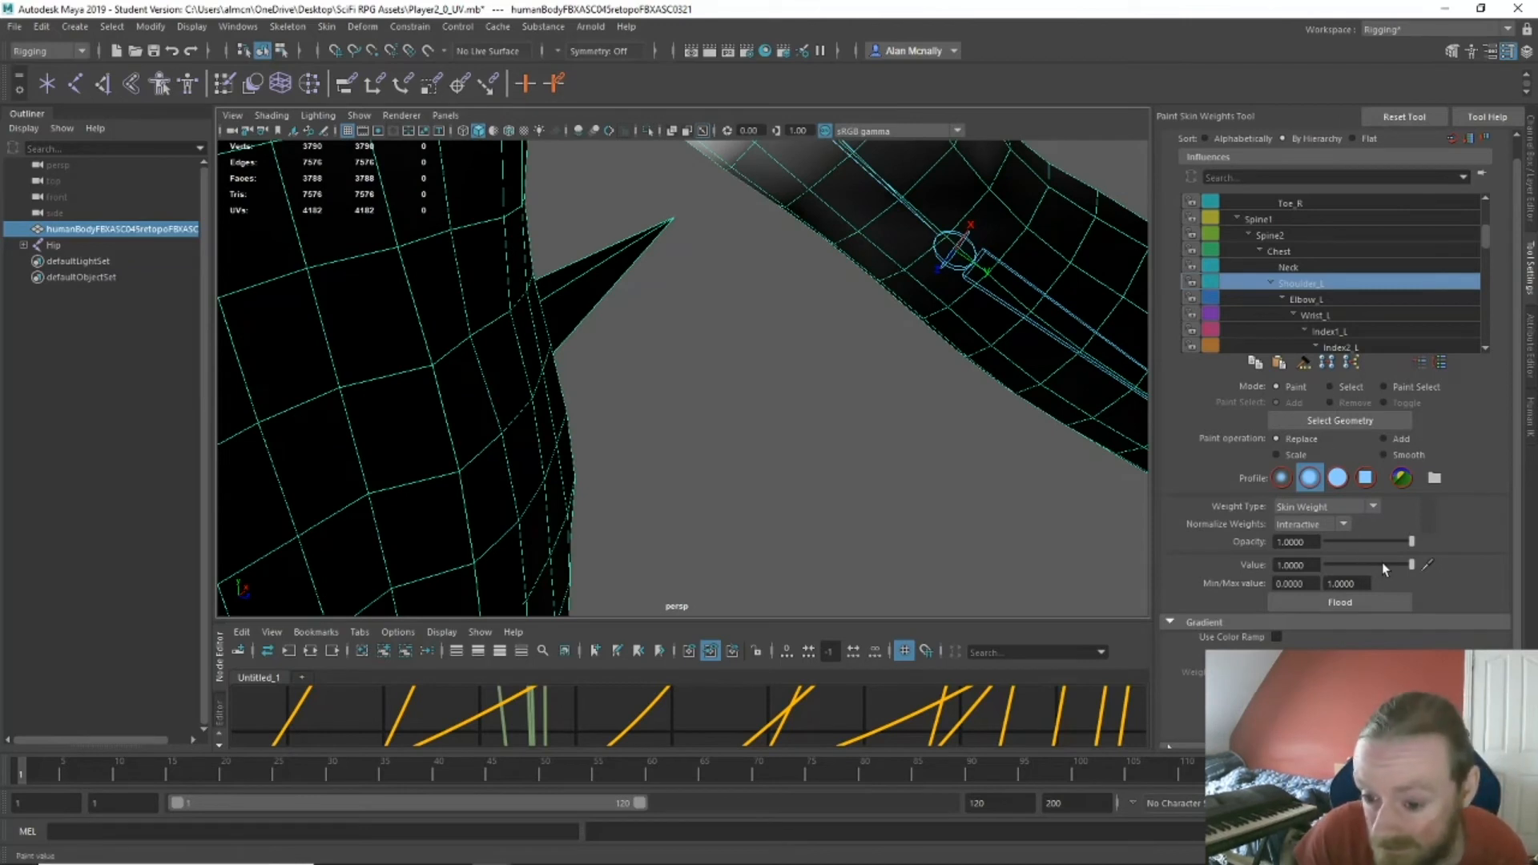
Set the paint value to 0.1748 and try painting Shoulder_L weight on the torso's side and the spike, undoing the strokes.
{"action": "left_click_drag", "start_coordinate": [1370, 565], "coordinate": [1369, 565]}
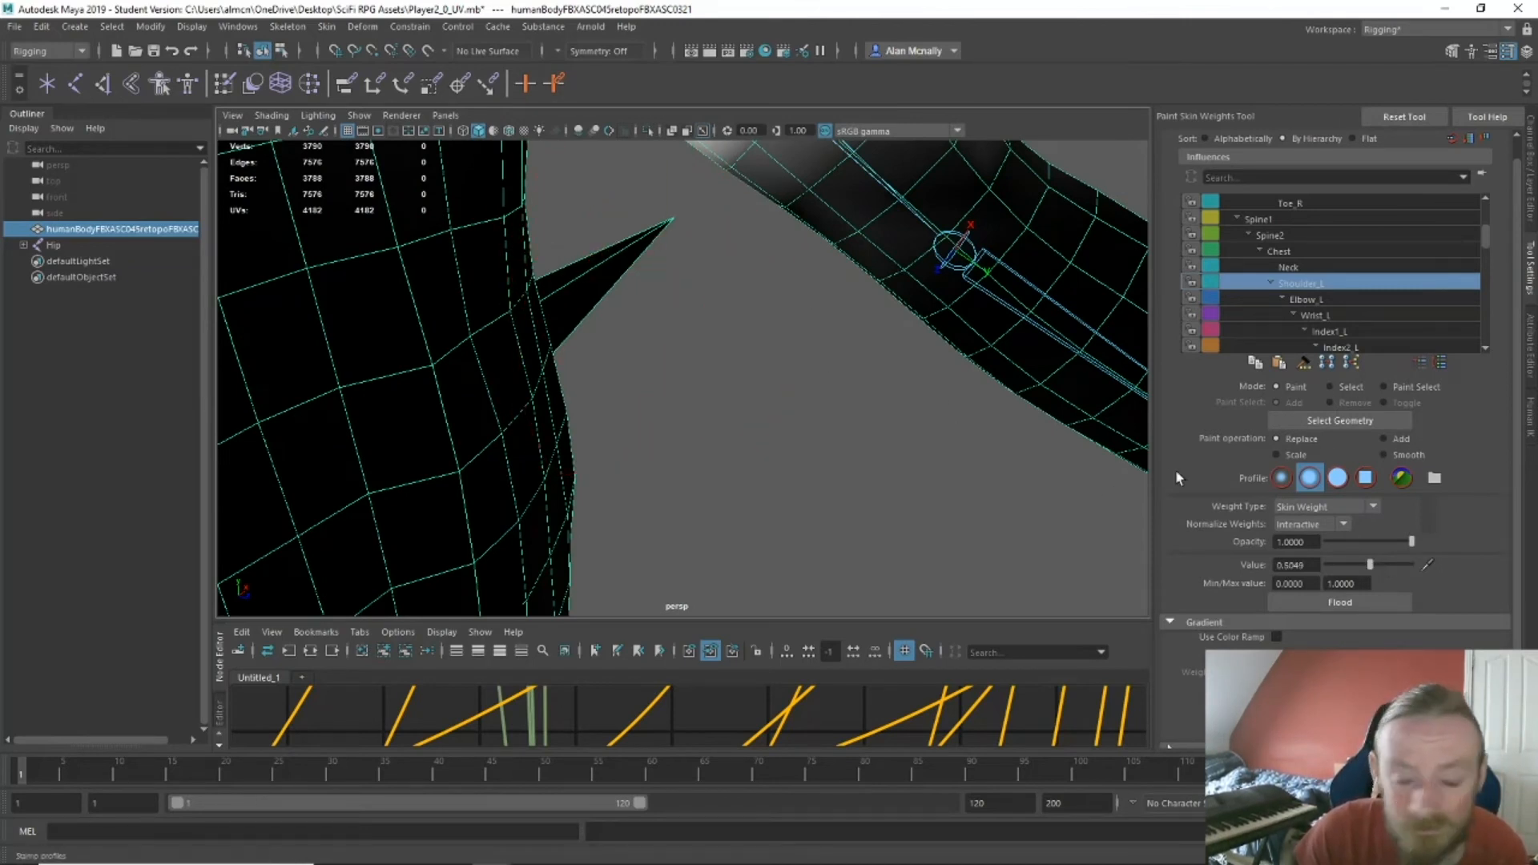
{"action": "left_click_drag", "start_coordinate": [1356, 564], "coordinate": [1342, 565]}
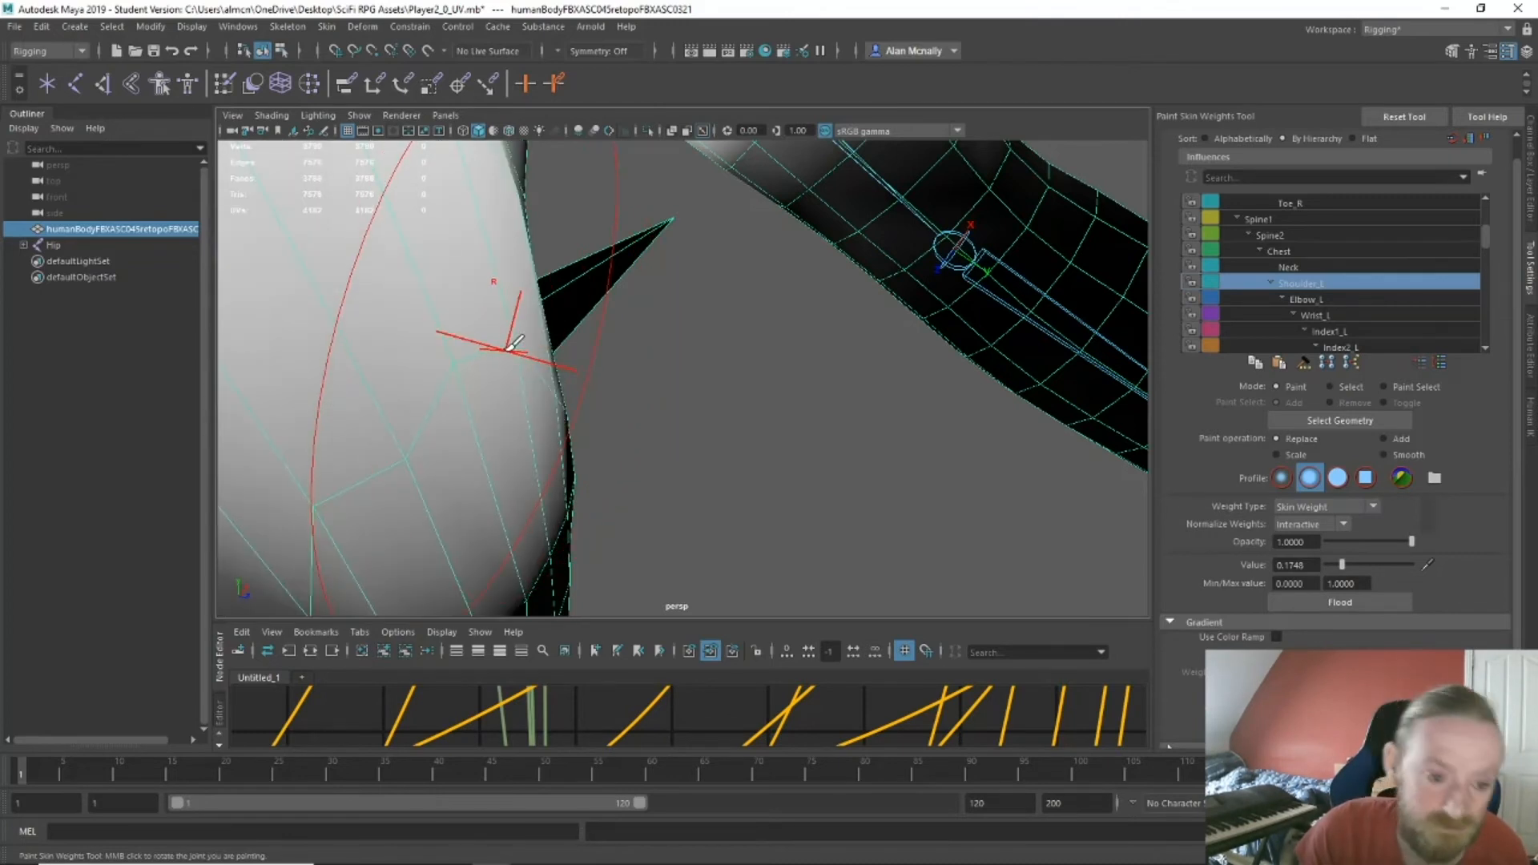
{"action": "key", "text": "ctrl+z"}
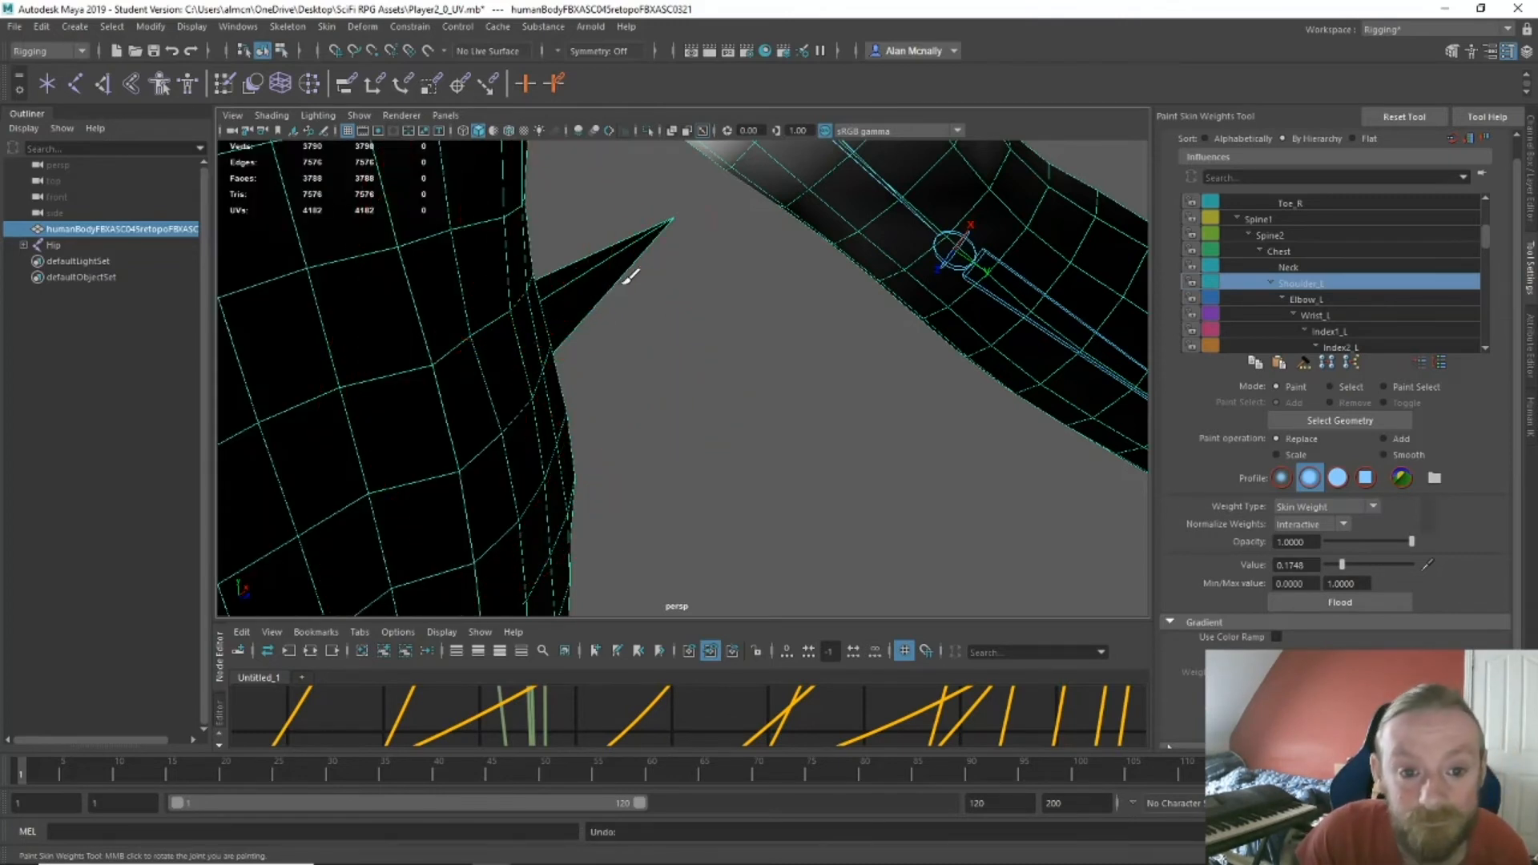
{"action": "left_click", "coordinate": [668, 220]}
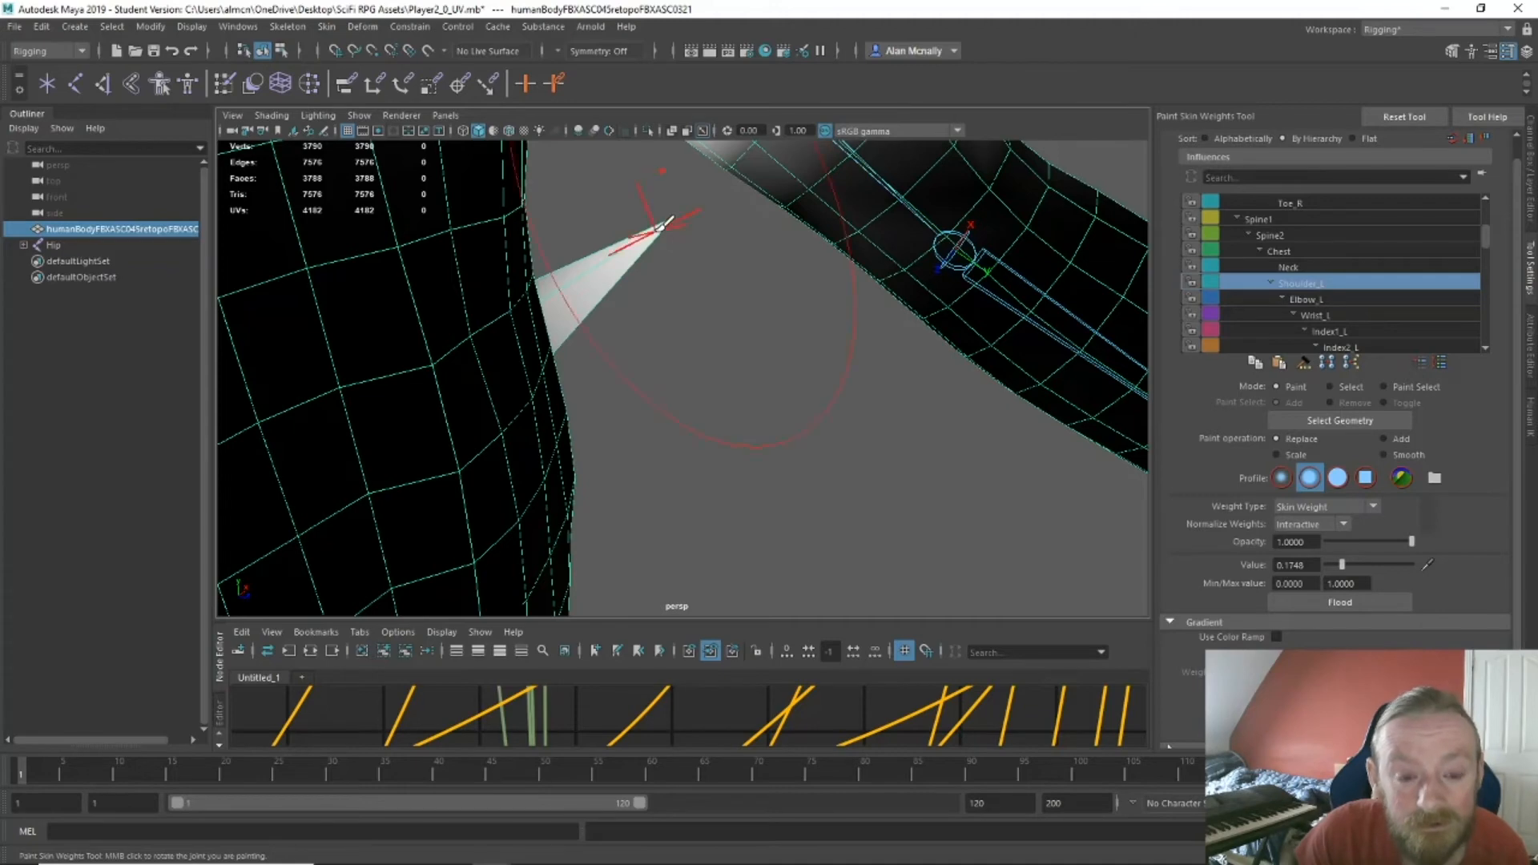
{"action": "key", "text": "ctrl+z"}
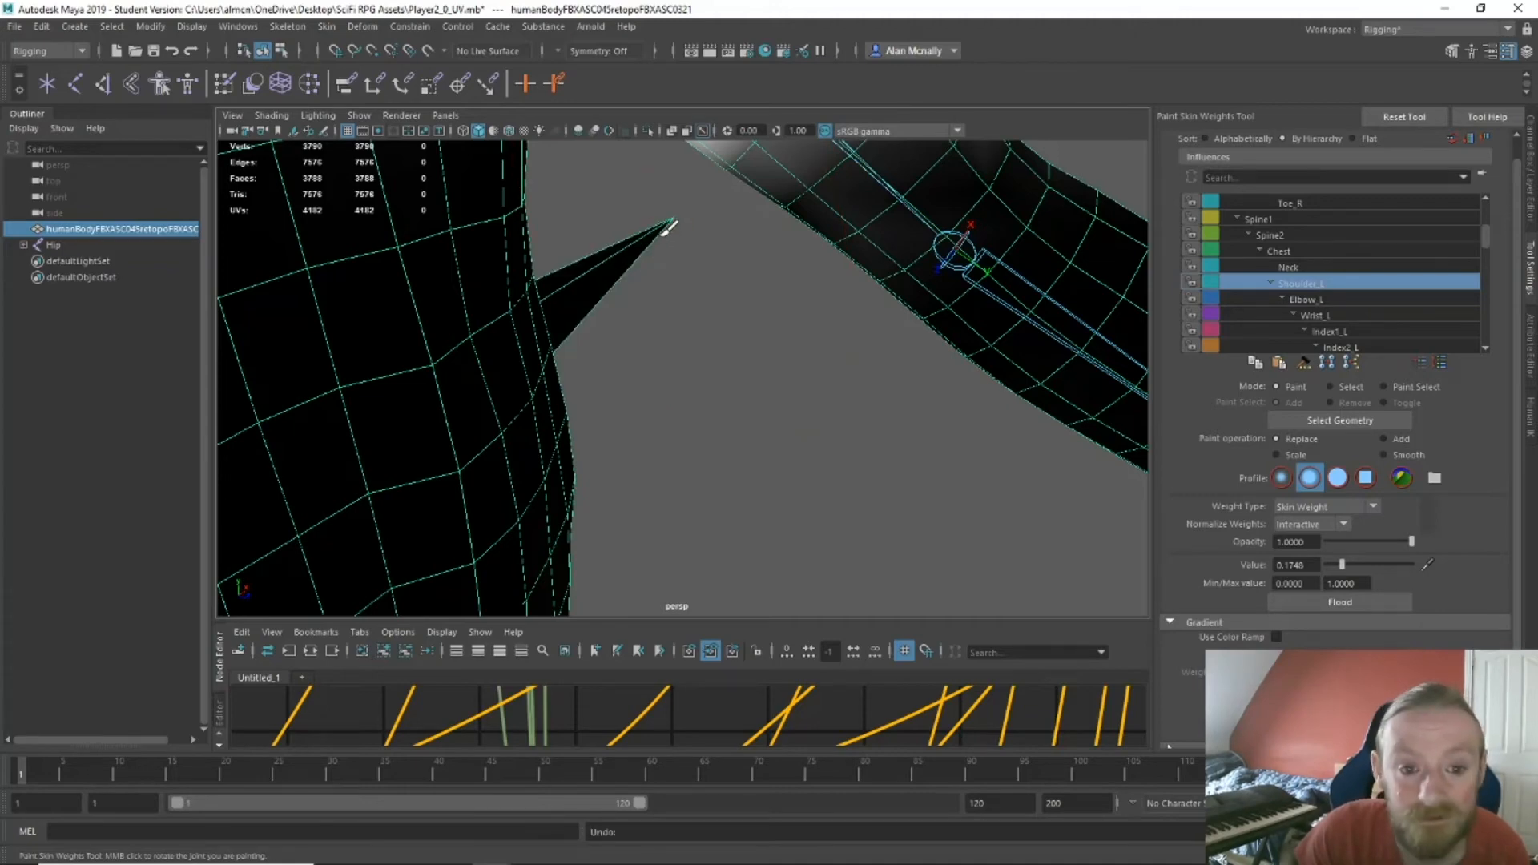
Paint Shoulder_L weight onto the tip of the torso spike, undoing the extra stroke across the adjoining torso.
{"action": "left_click", "coordinate": [665, 225]}
{"action": "mouse_move", "coordinate": [665, 225]}
{"action": "left_mouse_down", "text": "alt"}
{"action": "mouse_move", "coordinate": [628, 272]}
{"action": "mouse_move", "coordinate": [653, 244]}
{"action": "left_mouse_up", "text": "alt"}
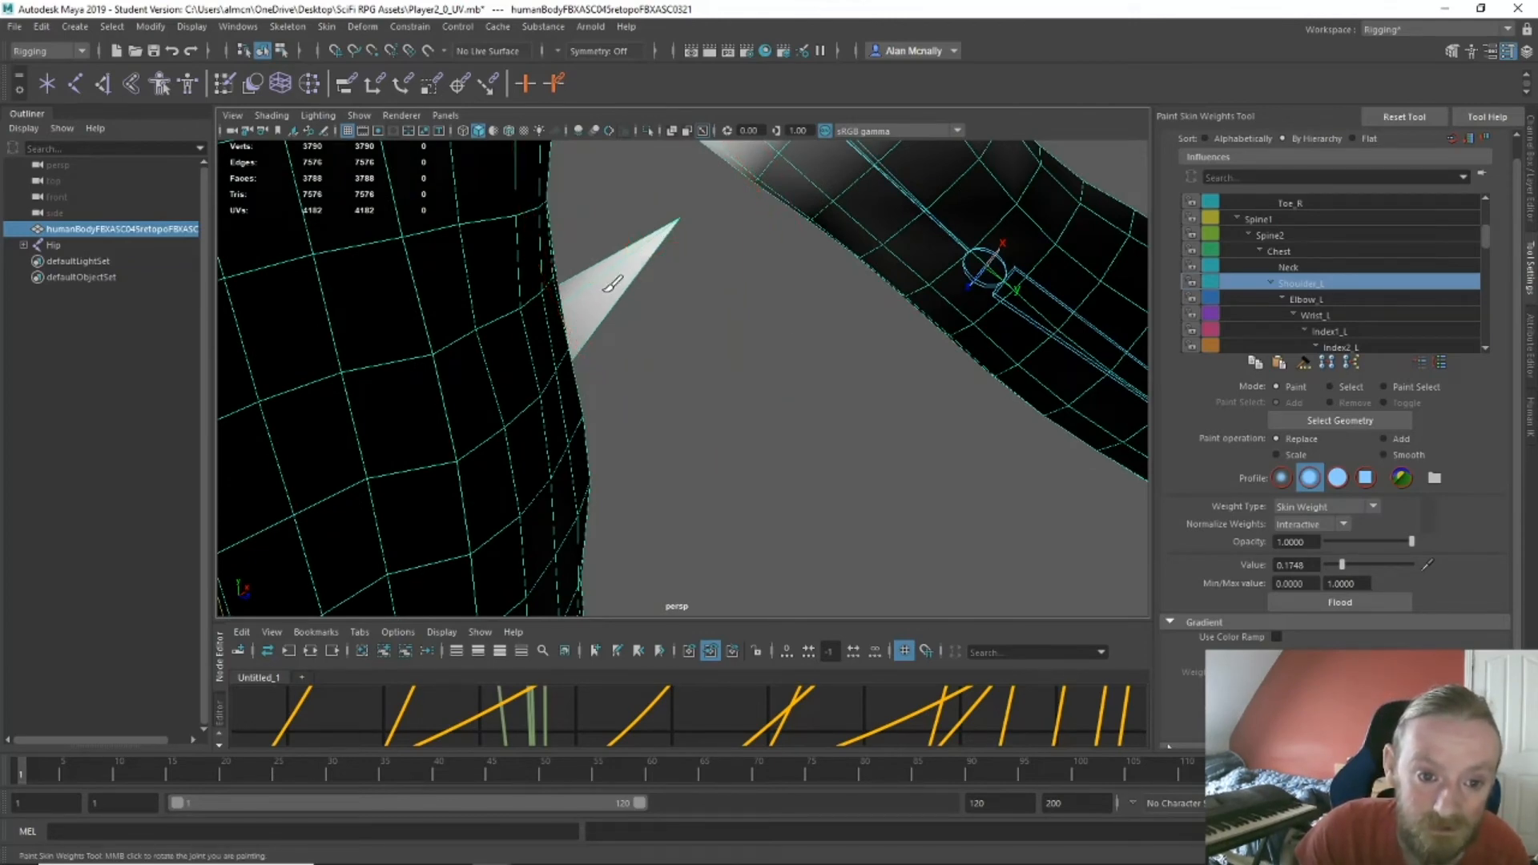
{"action": "left_click_drag", "start_coordinate": [612, 284], "coordinate": [433, 374]}
{"action": "mouse_move", "coordinate": [665, 296]}
{"action": "left_mouse_down", "text": "alt"}
{"action": "mouse_move", "coordinate": [536, 250]}
{"action": "mouse_move", "coordinate": [467, 258]}
{"action": "left_mouse_up", "text": "alt"}
{"action": "key", "text": "ctrl+z"}
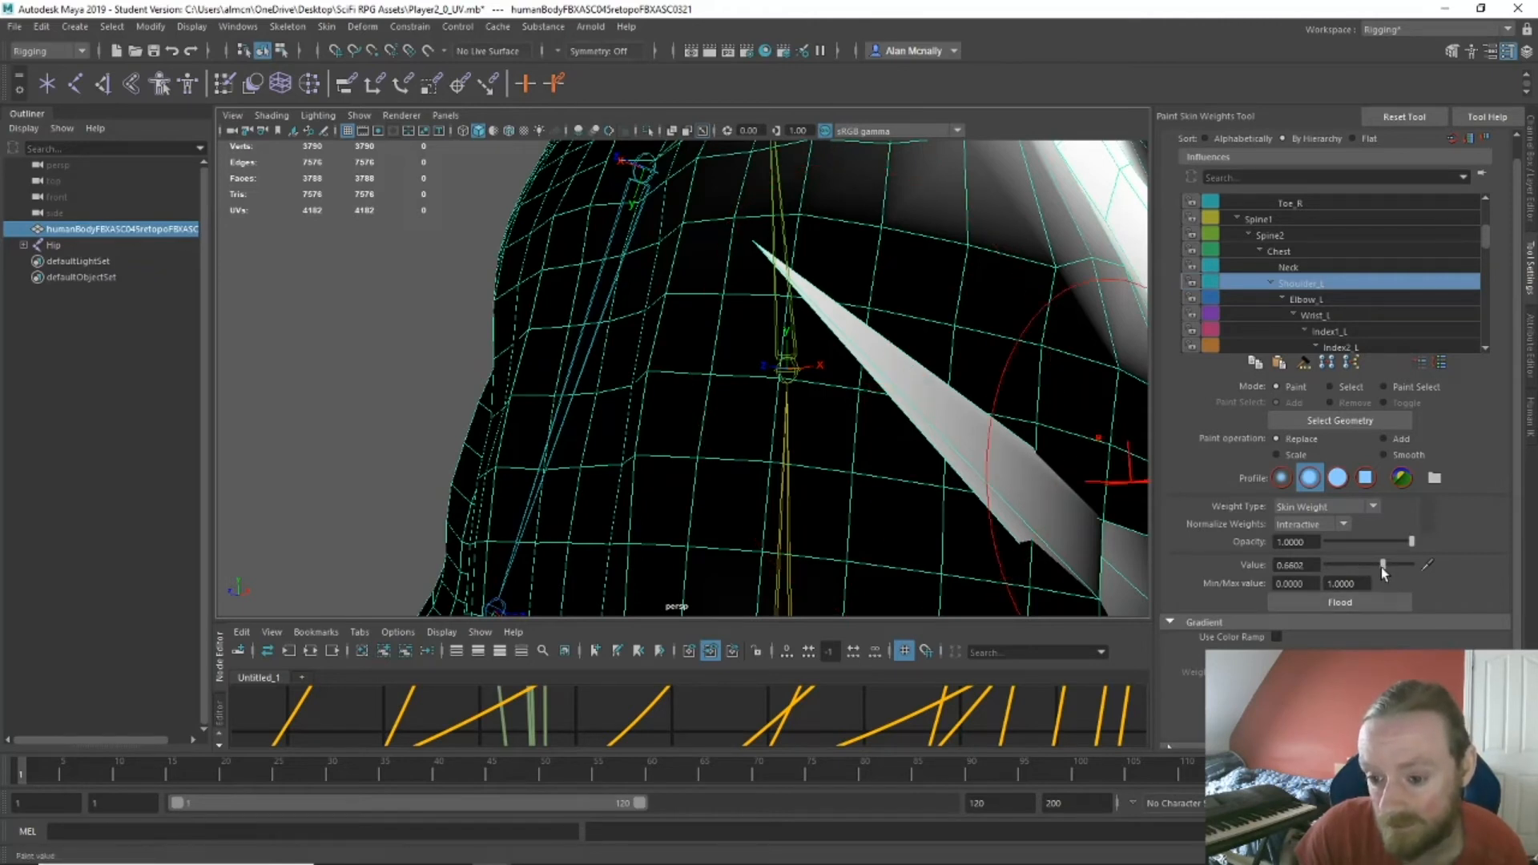
Set the paint value to 1 and undo the recent weight strokes around the left shoulder.
{"action": "left_click_drag", "start_coordinate": [1382, 565], "coordinate": [1413, 566]}
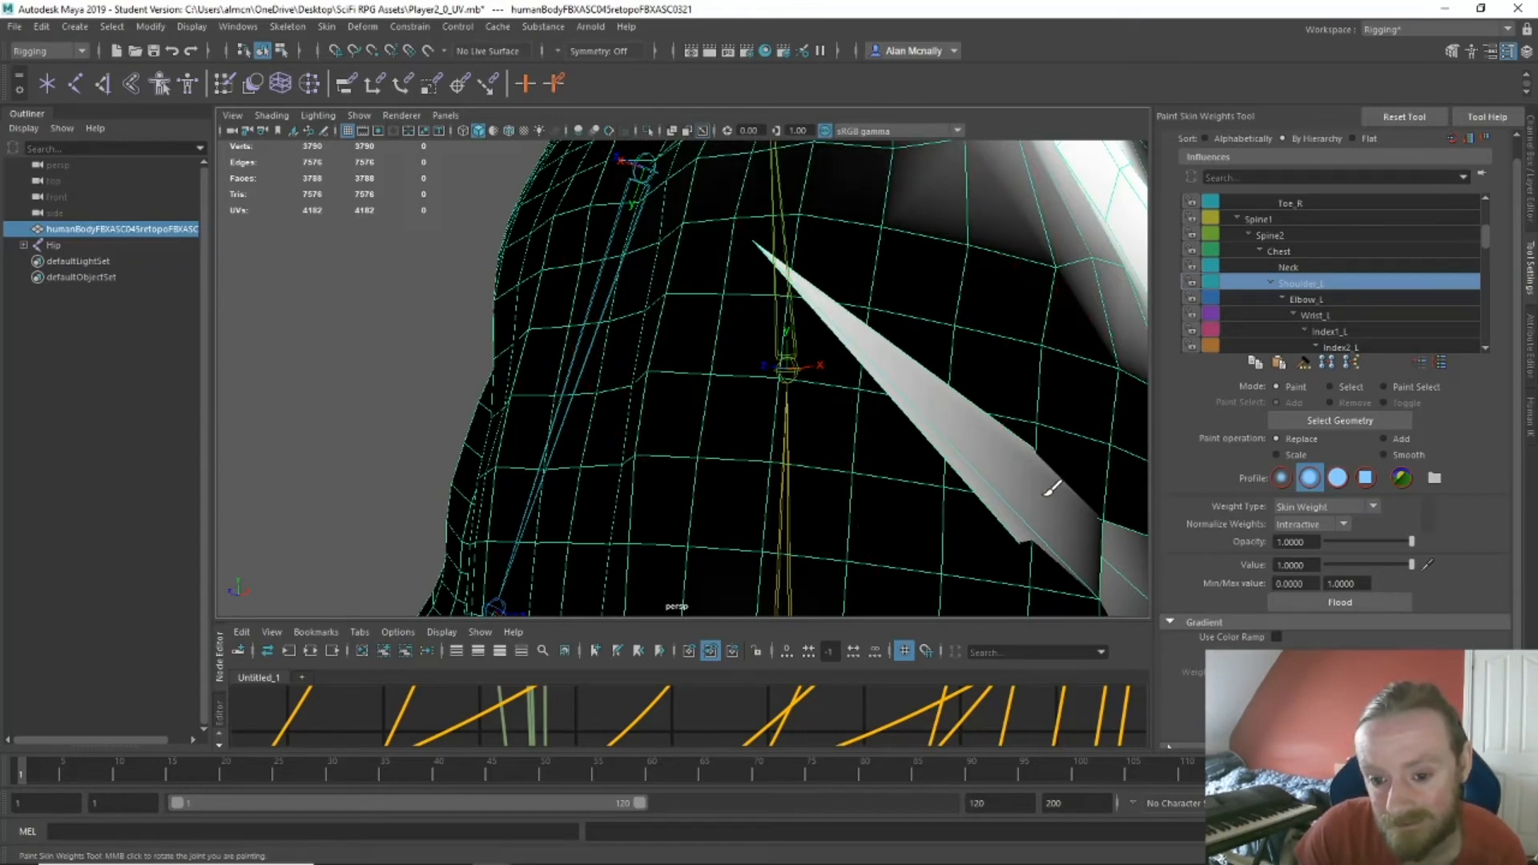
{"action": "left_click_drag", "start_coordinate": [920, 389], "coordinate": [968, 354], "text": "alt"}
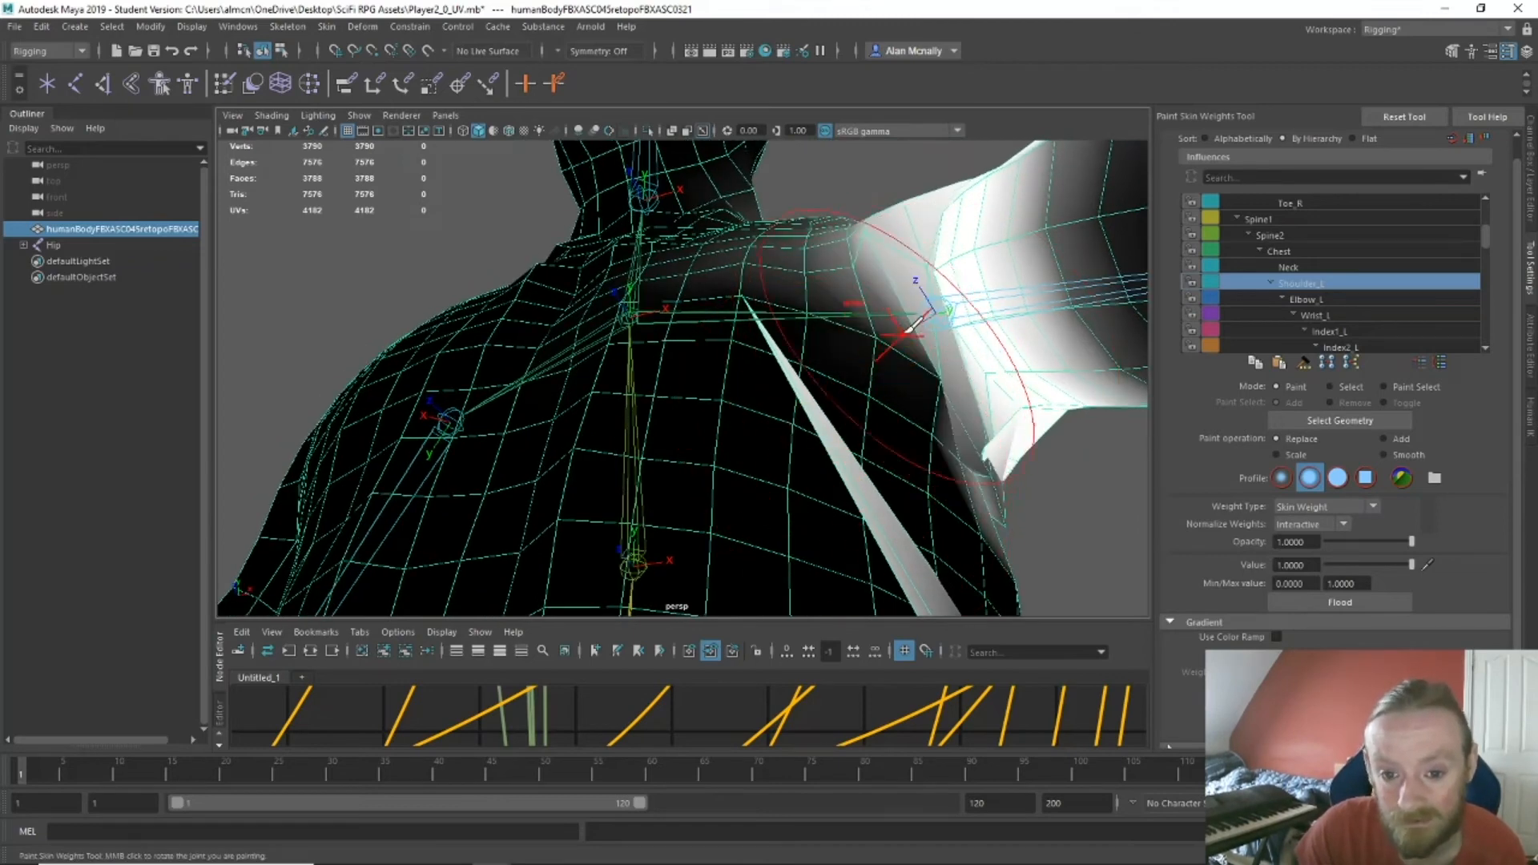
{"action": "key", "text": "ctrl+z"}
{"action": "key", "text": "ctrl+z"}
{"action": "key", "text": "ctrl+z"}
{"action": "key", "text": "ctrl+z"}
{"action": "key", "text": "ctrl+z"}
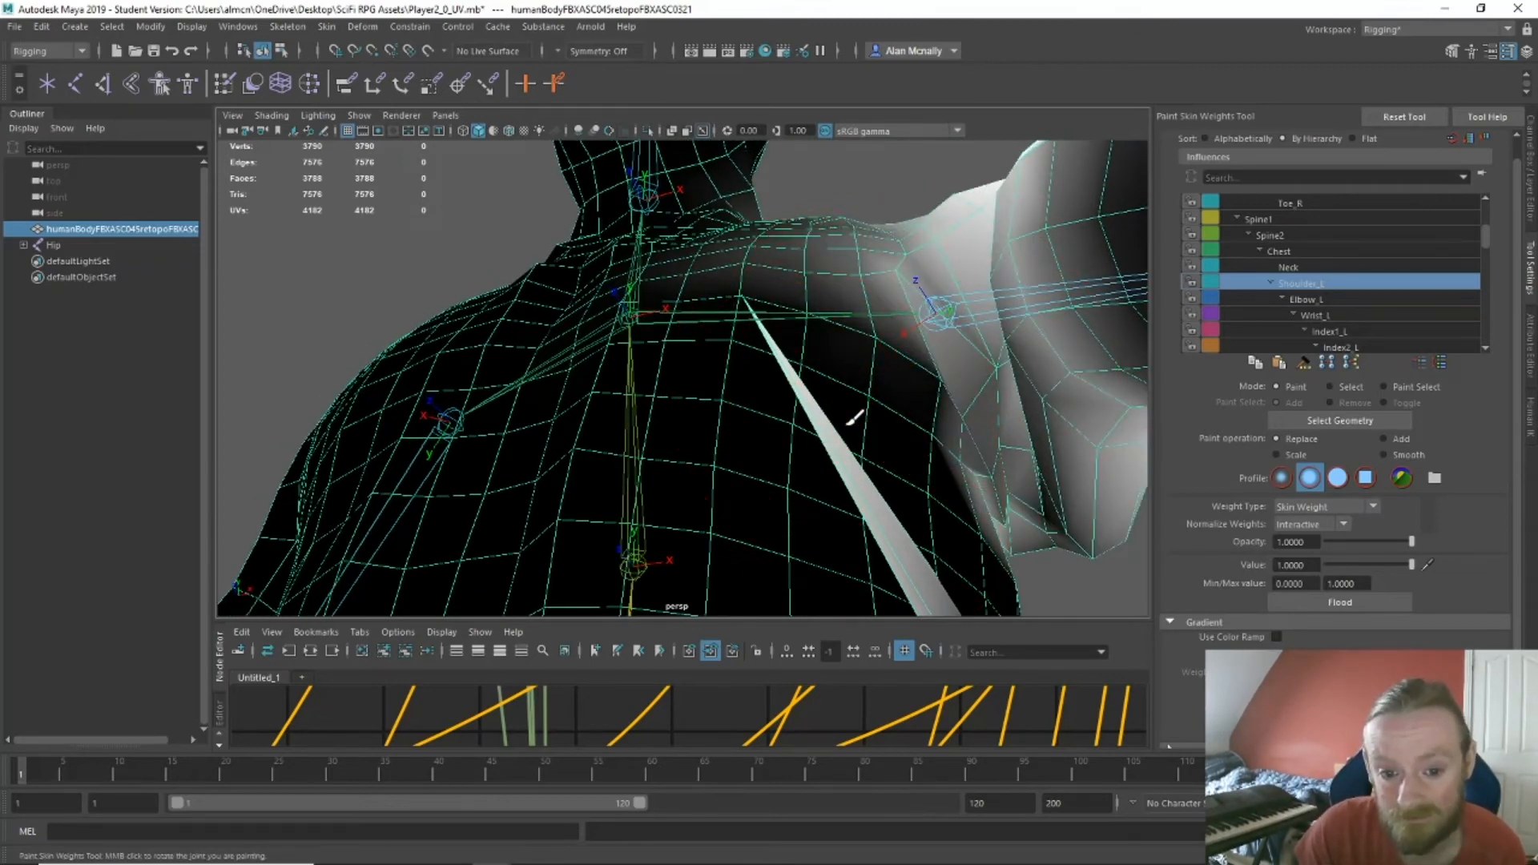
{"action": "key", "text": "ctrl+z"}
{"action": "key", "text": "ctrl+z"}
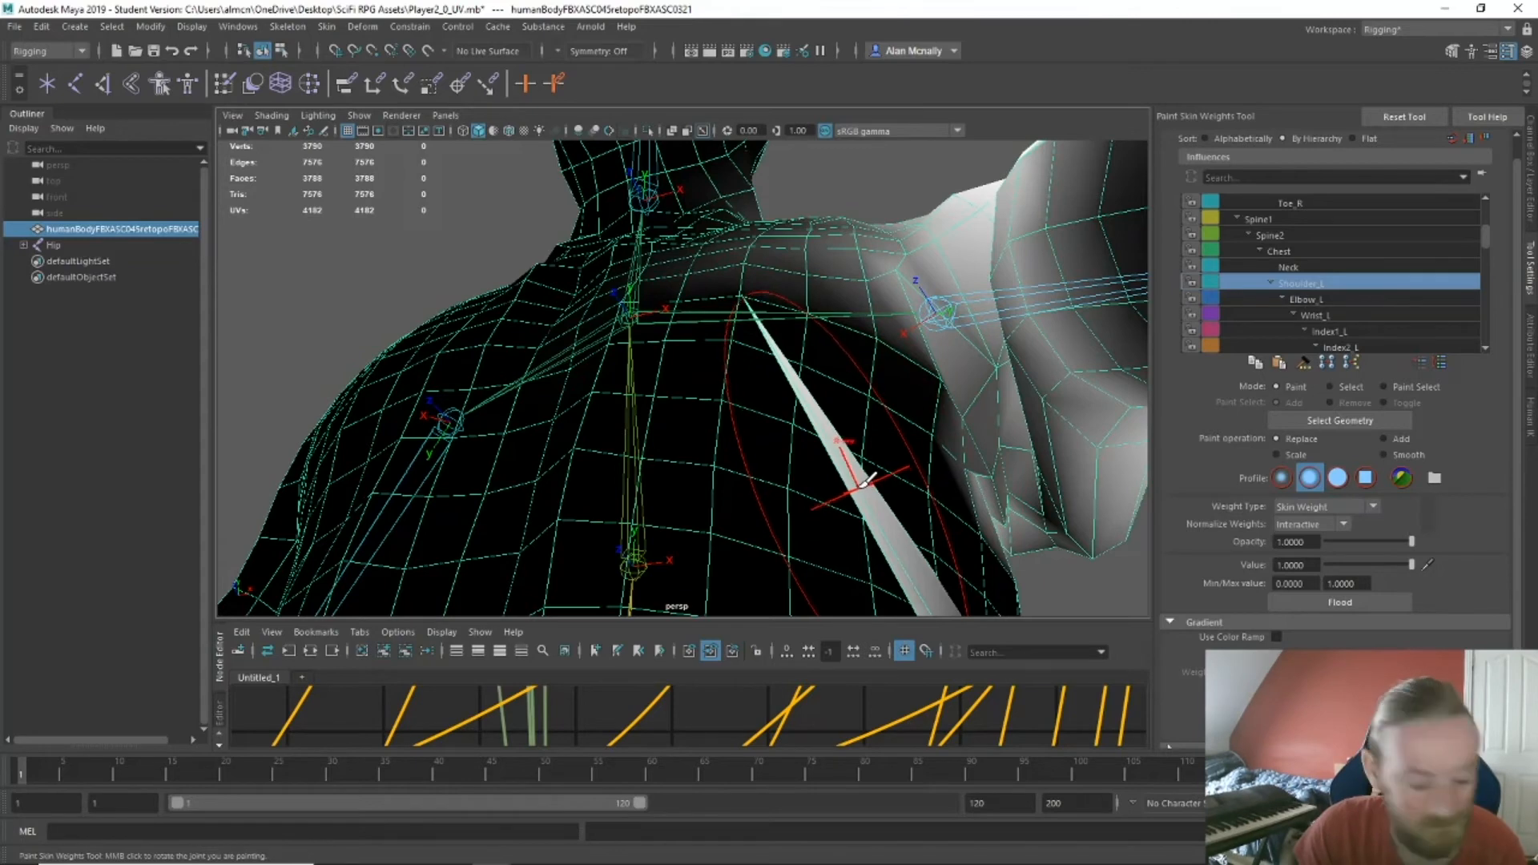
{"action": "key", "text": "ctrl+z"}
{"action": "key", "text": "ctrl+z"}
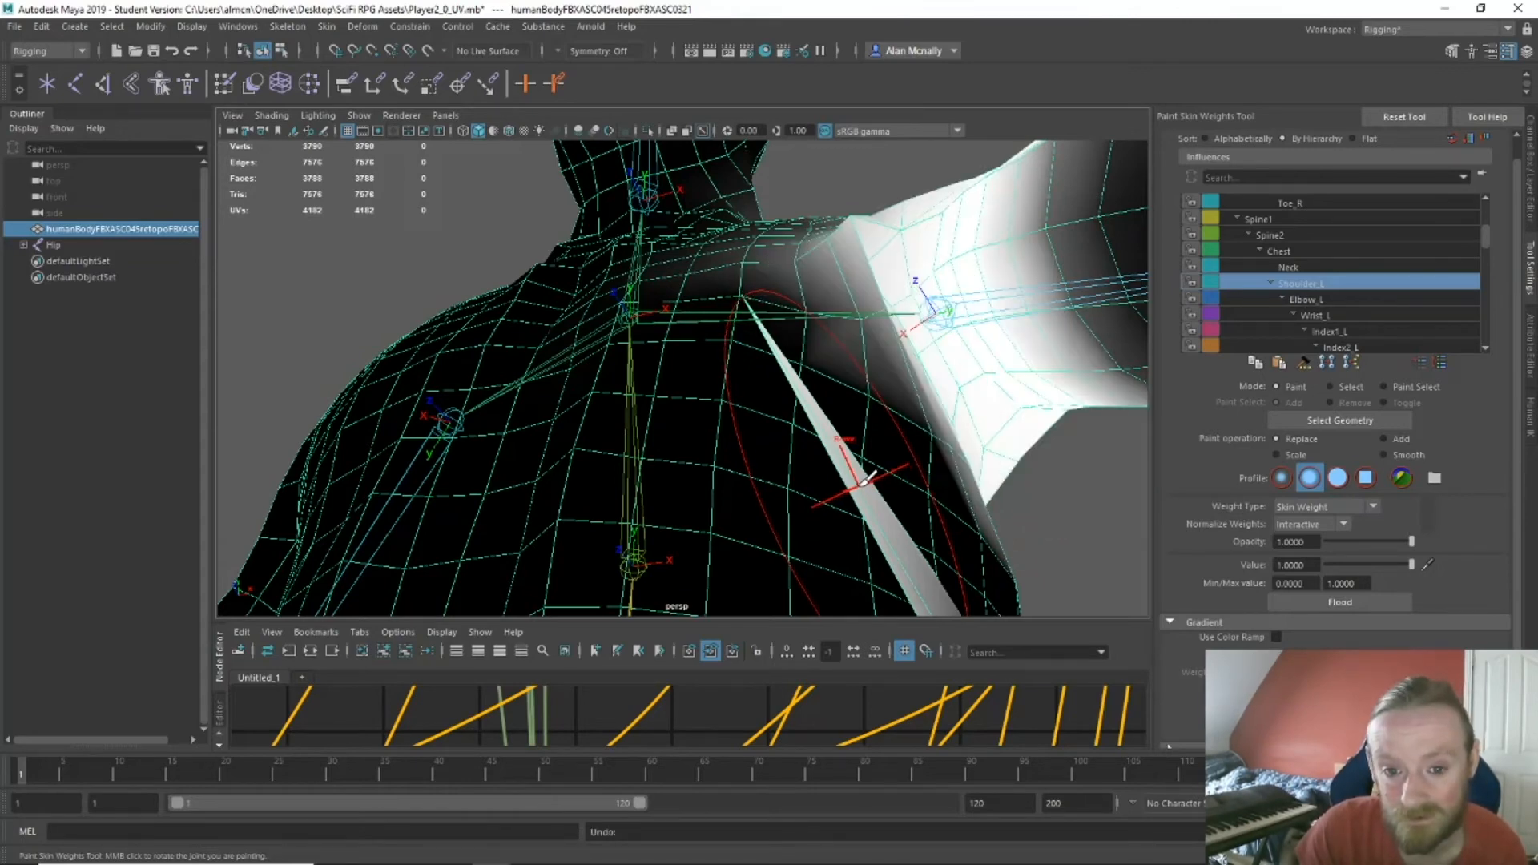
Try painting Shoulder_L weight at value 1 over the torso's left side around the spike, and undo the stroke.
{"action": "left_click_drag", "start_coordinate": [879, 393], "coordinate": [819, 452], "text": "alt"}
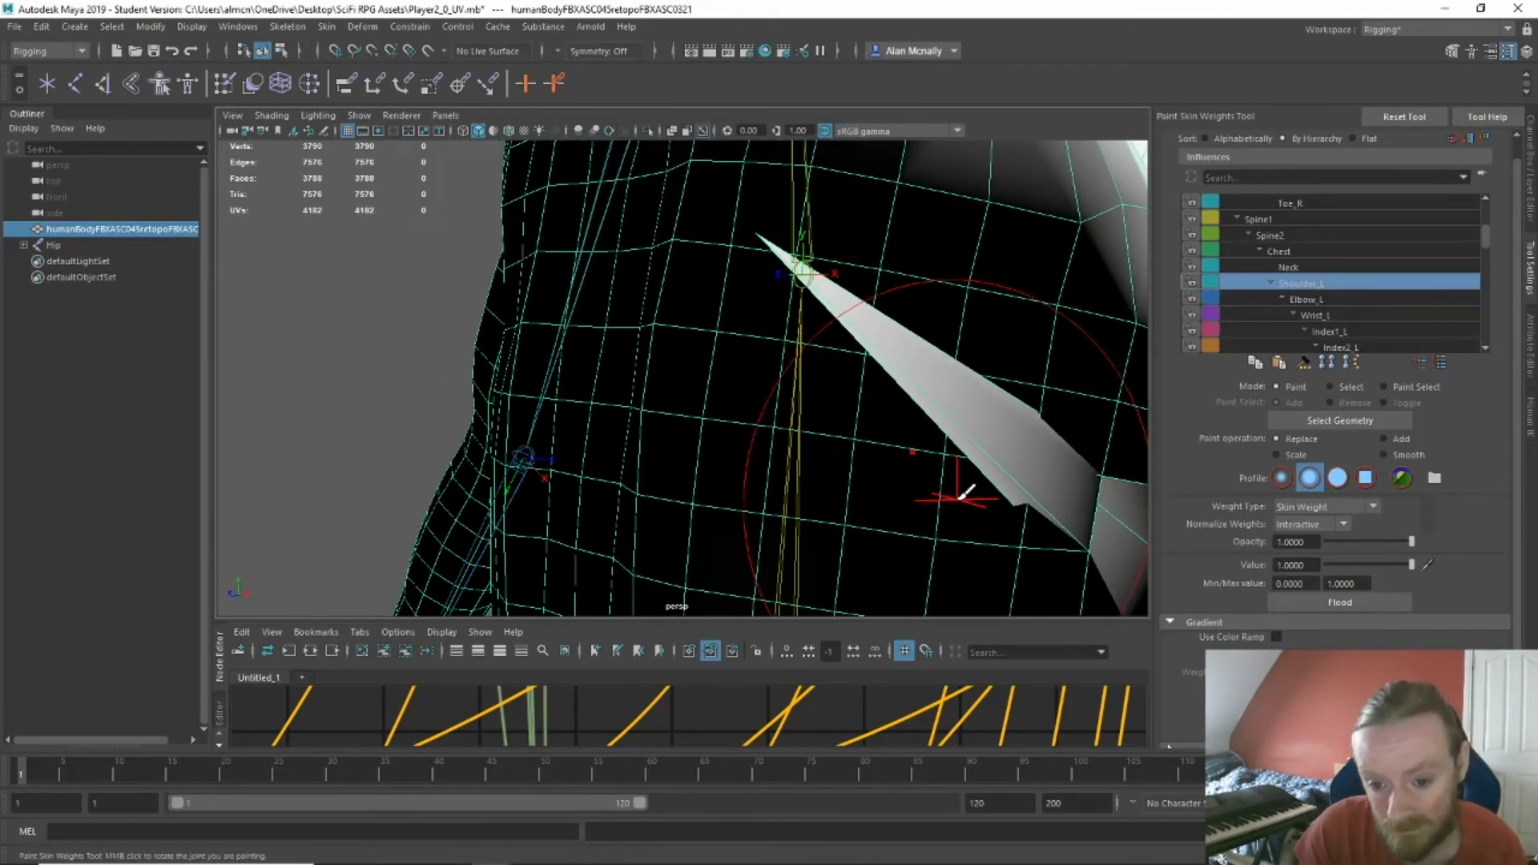
{"action": "mouse_move", "coordinate": [962, 494]}
{"action": "middle_mouse_down", "text": "alt"}
{"action": "mouse_move", "coordinate": [742, 371]}
{"action": "mouse_move", "coordinate": [910, 378]}
{"action": "mouse_move", "coordinate": [834, 405]}
{"action": "mouse_move", "coordinate": [180, 249]}
{"action": "middle_mouse_up", "text": "alt"}
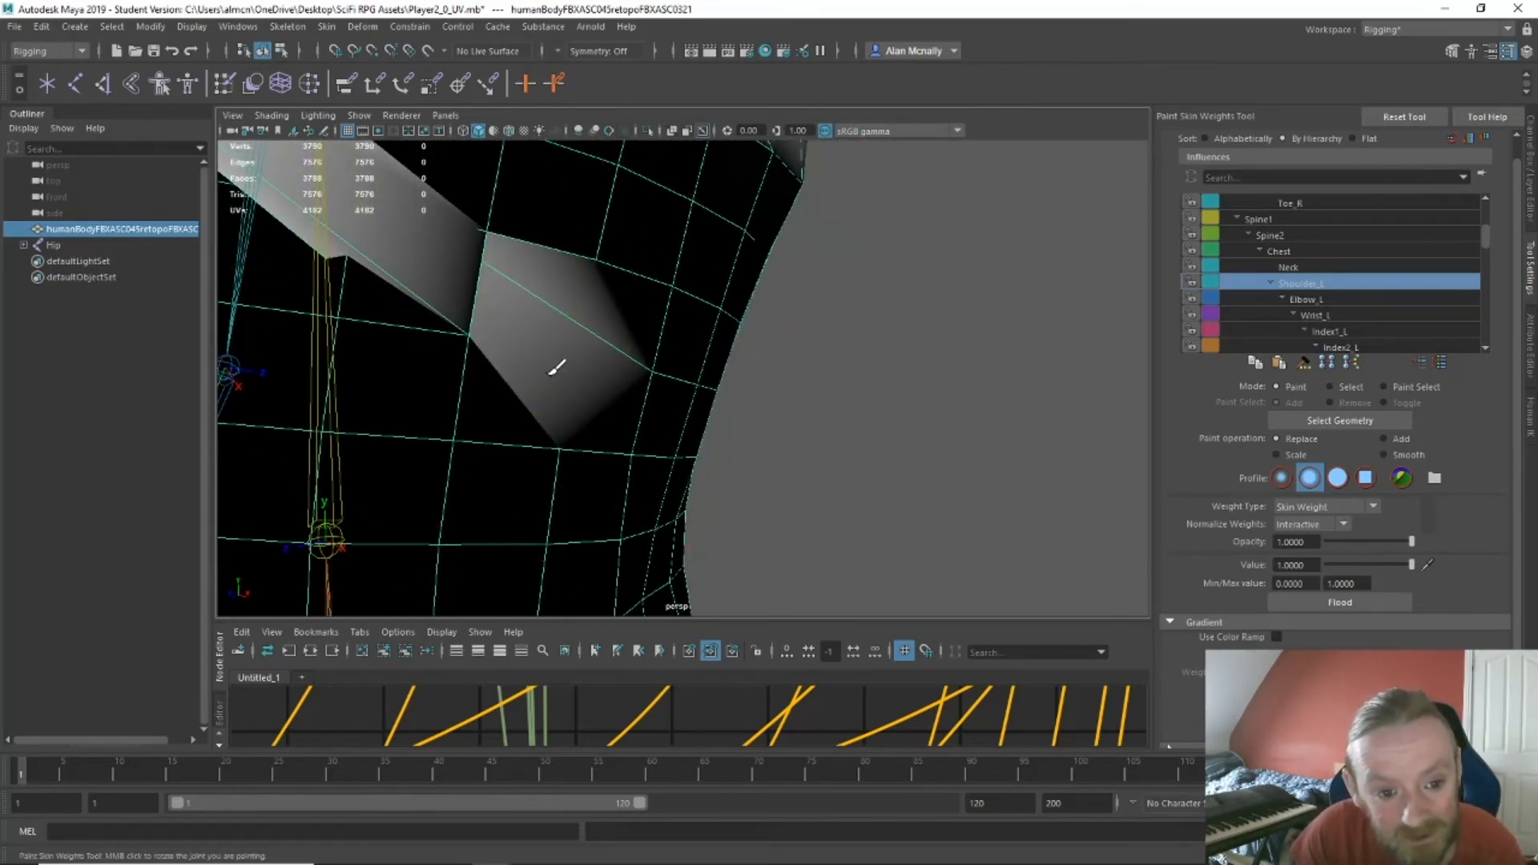
{"action": "left_click_drag", "start_coordinate": [471, 343], "coordinate": [665, 439], "text": "alt"}
{"action": "right_click_drag", "start_coordinate": [665, 439], "coordinate": [649, 501], "text": "alt"}
{"action": "mouse_move", "coordinate": [664, 495]}
{"action": "left_mouse_down", "text": "alt"}
{"action": "mouse_move", "coordinate": [550, 516]}
{"action": "mouse_move", "coordinate": [563, 538]}
{"action": "mouse_move", "coordinate": [576, 521]}
{"action": "mouse_move", "coordinate": [594, 539]}
{"action": "mouse_move", "coordinate": [653, 533]}
{"action": "mouse_move", "coordinate": [625, 525]}
{"action": "mouse_move", "coordinate": [652, 478]}
{"action": "mouse_move", "coordinate": [542, 419]}
{"action": "mouse_move", "coordinate": [560, 439]}
{"action": "mouse_move", "coordinate": [512, 470]}
{"action": "mouse_move", "coordinate": [727, 481]}
{"action": "mouse_move", "coordinate": [1019, 525]}
{"action": "mouse_move", "coordinate": [930, 502]}
{"action": "mouse_move", "coordinate": [831, 508]}
{"action": "mouse_move", "coordinate": [941, 509]}
{"action": "mouse_move", "coordinate": [797, 515]}
{"action": "mouse_move", "coordinate": [748, 491]}
{"action": "mouse_move", "coordinate": [836, 501]}
{"action": "mouse_move", "coordinate": [309, 344]}
{"action": "mouse_move", "coordinate": [440, 385]}
{"action": "mouse_move", "coordinate": [449, 343]}
{"action": "left_mouse_up", "text": "alt"}
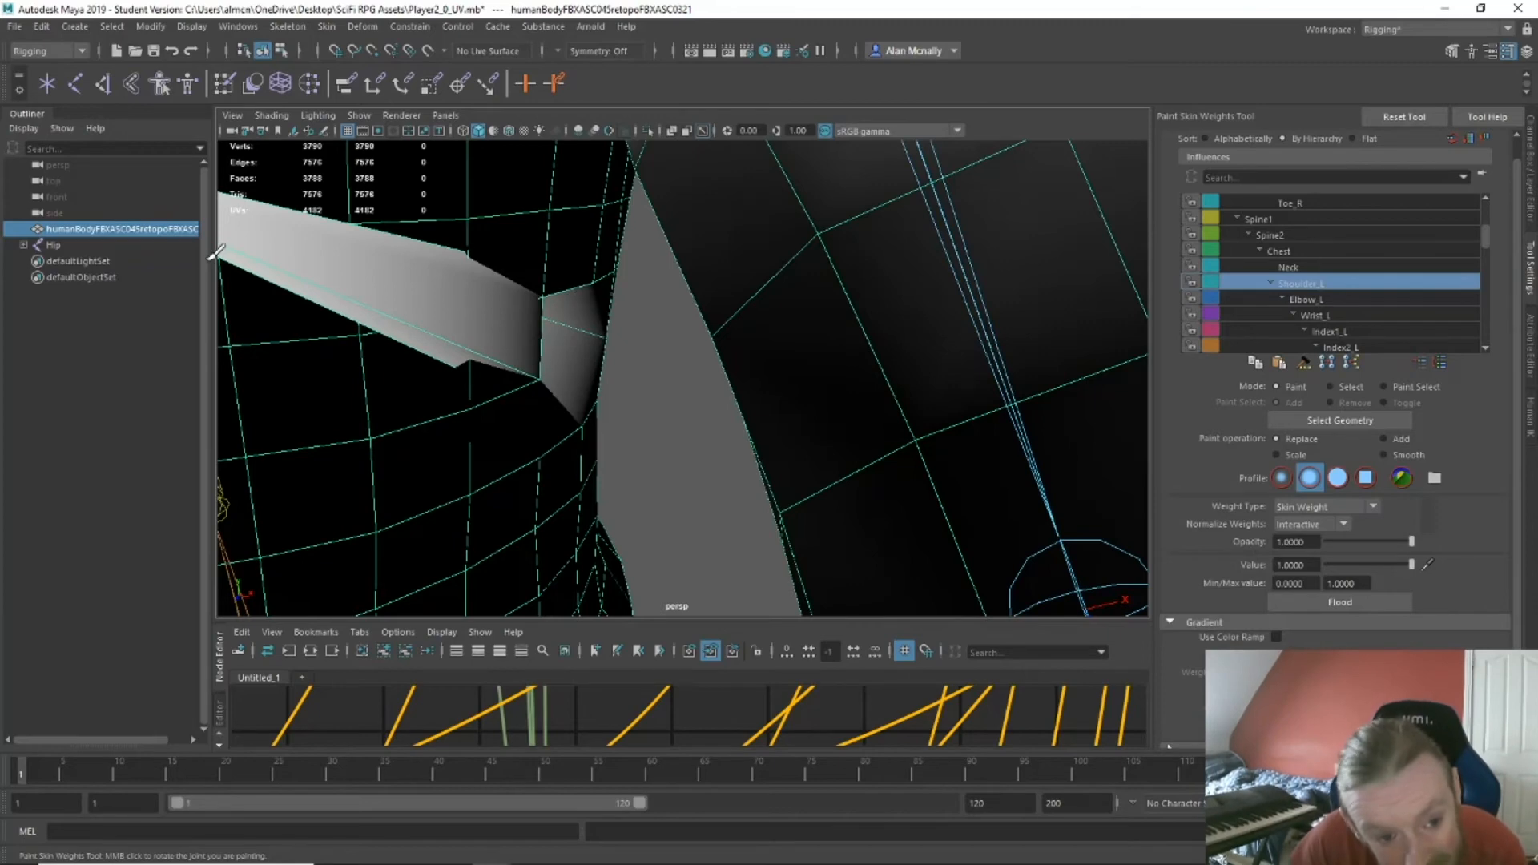
{"action": "mouse_move", "coordinate": [320, 347]}
{"action": "left_mouse_down", "text": "alt"}
{"action": "mouse_move", "coordinate": [501, 368]}
{"action": "mouse_move", "coordinate": [291, 343]}
{"action": "left_mouse_up", "text": "alt"}
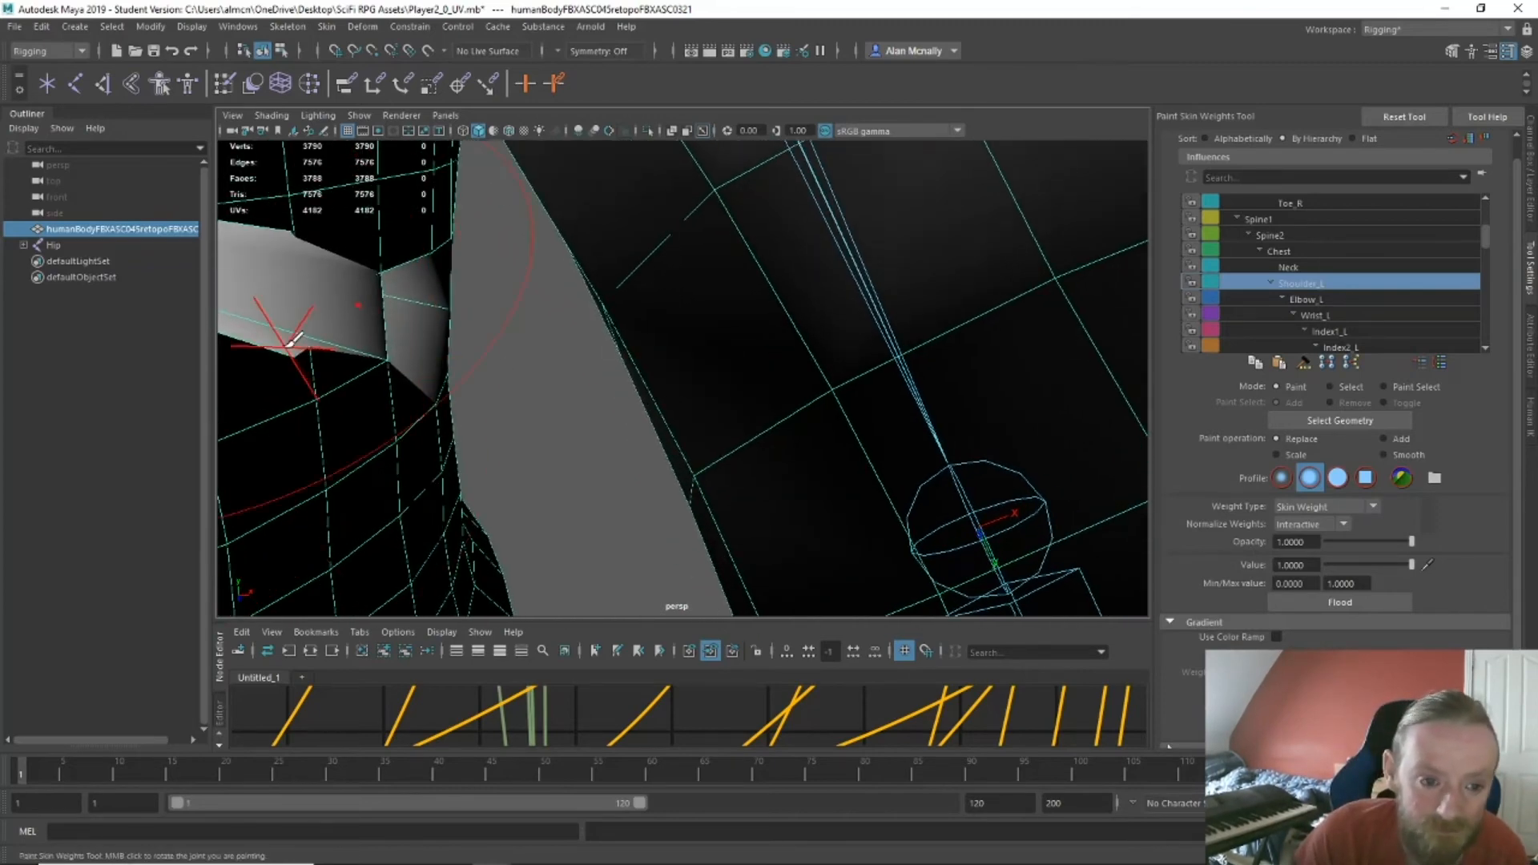
{"action": "mouse_move", "coordinate": [310, 304]}
{"action": "middle_mouse_down"}
{"action": "mouse_move", "coordinate": [309, 280]}
{"action": "mouse_move", "coordinate": [401, 316]}
{"action": "mouse_move", "coordinate": [352, 358]}
{"action": "middle_mouse_up"}
{"action": "scroll", "coordinate": [352, 358], "scroll_direction": "down", "scroll_amount": 9}
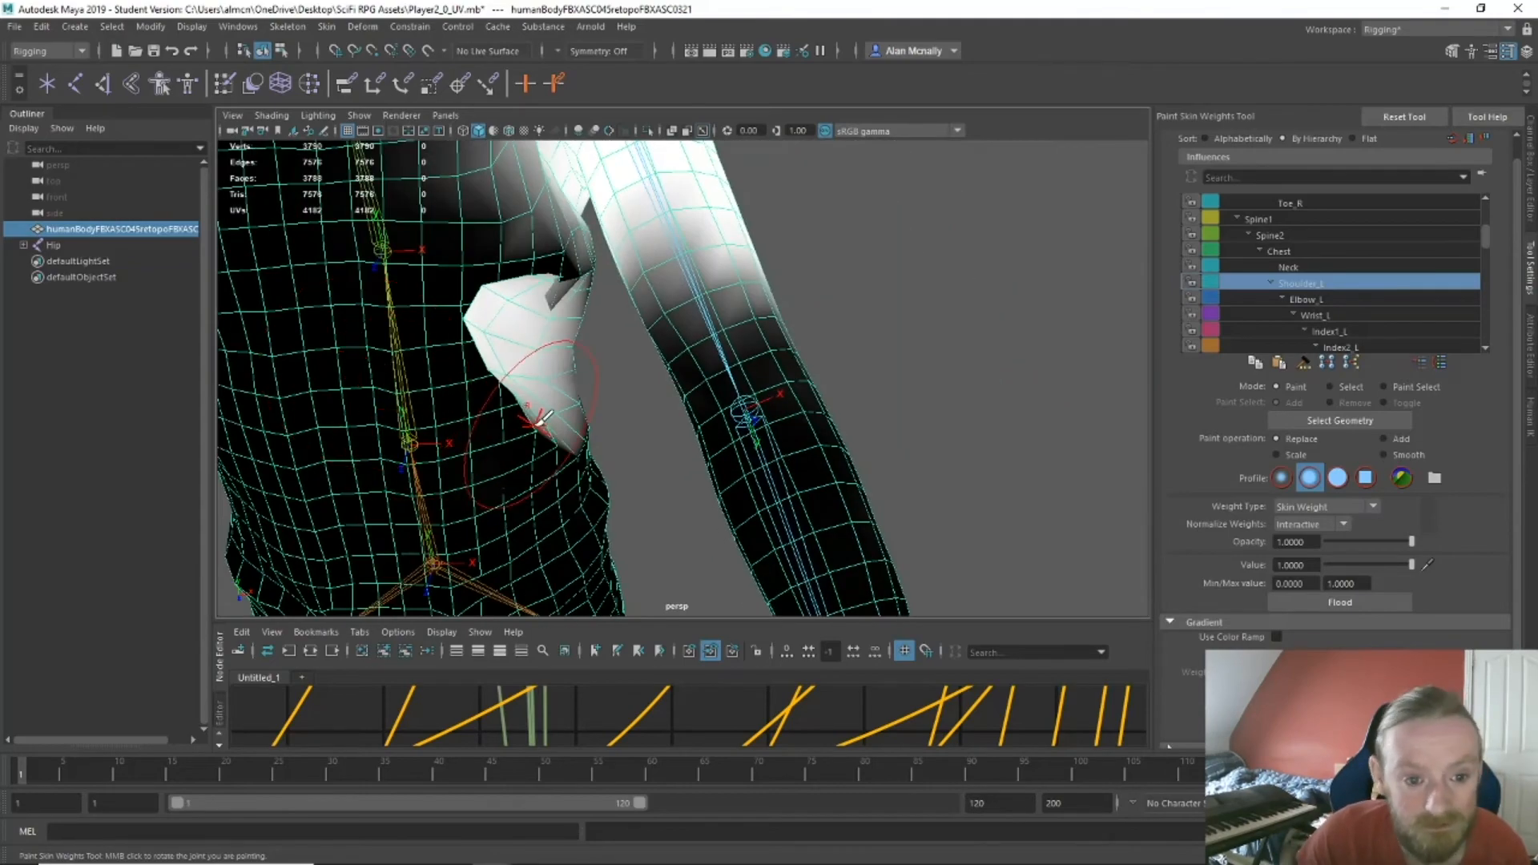
{"action": "left_click_drag", "start_coordinate": [538, 422], "coordinate": [455, 355], "text": "alt"}
{"action": "key", "text": "ctrl+z"}
Paint Shoulder_L weight at value 1 around the left armpit, undoing the last stroke at its front edge.
{"action": "left_click_drag", "start_coordinate": [502, 469], "coordinate": [621, 512], "text": "alt"}
{"action": "middle_click_drag", "start_coordinate": [593, 513], "coordinate": [805, 527], "text": "alt"}
{"action": "left_click_drag", "start_coordinate": [805, 526], "coordinate": [636, 488], "text": "alt"}
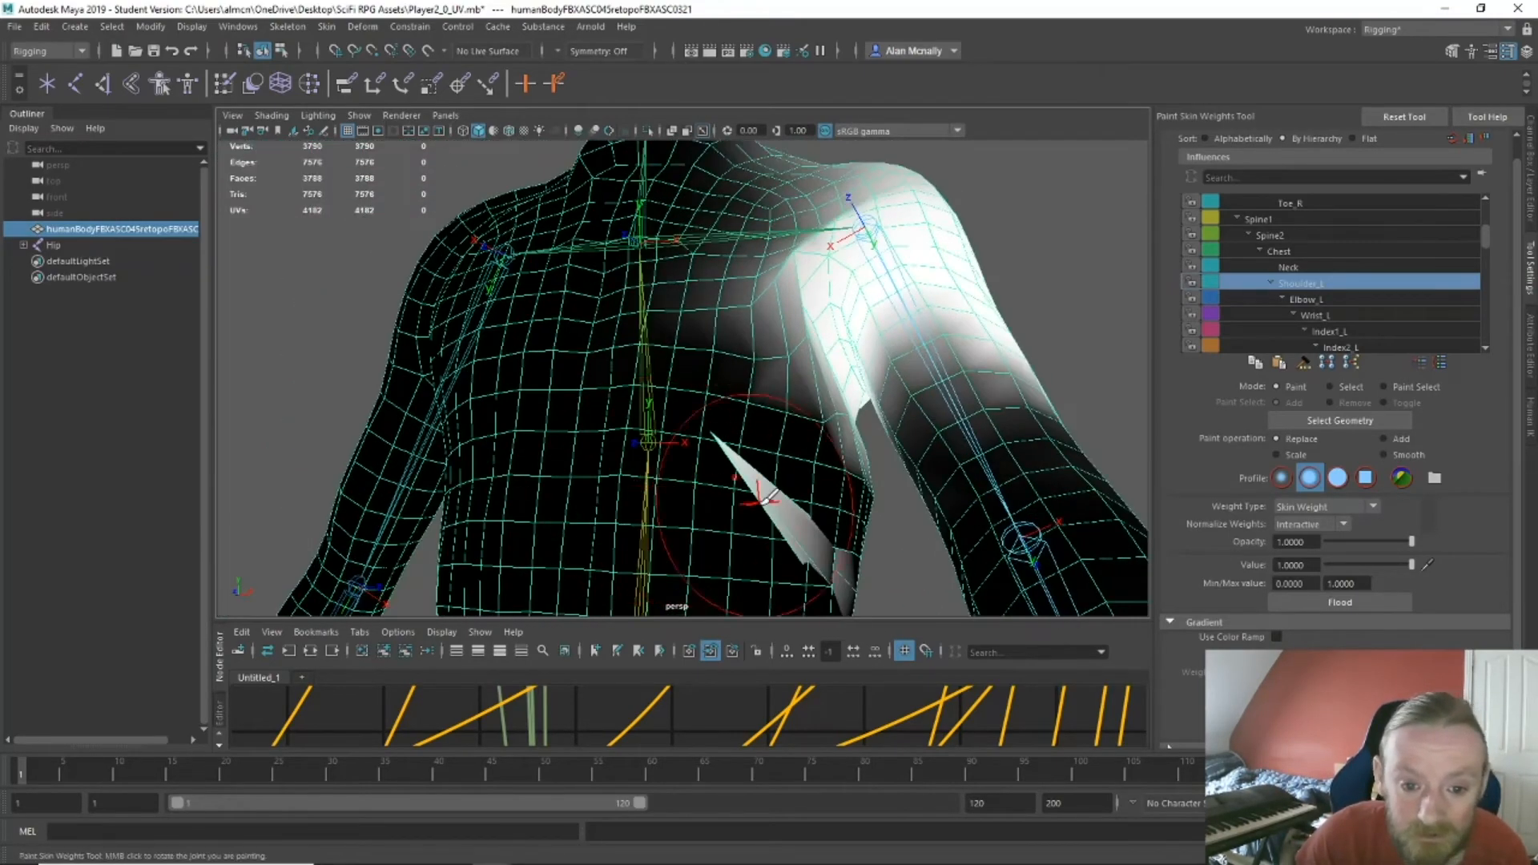
{"action": "left_click_drag", "start_coordinate": [815, 565], "coordinate": [872, 490], "text": "alt"}
{"action": "right_click_drag", "start_coordinate": [871, 491], "coordinate": [893, 477], "text": "alt"}
{"action": "middle_click_drag", "start_coordinate": [892, 477], "coordinate": [918, 594], "text": "alt"}
{"action": "mouse_move", "coordinate": [868, 504]}
{"action": "left_mouse_down", "text": "alt"}
{"action": "mouse_move", "coordinate": [910, 529]}
{"action": "mouse_move", "coordinate": [891, 409]}
{"action": "mouse_move", "coordinate": [1119, 508]}
{"action": "mouse_move", "coordinate": [1050, 497]}
{"action": "left_mouse_up", "text": "alt"}
{"action": "left_click", "coordinate": [857, 417]}
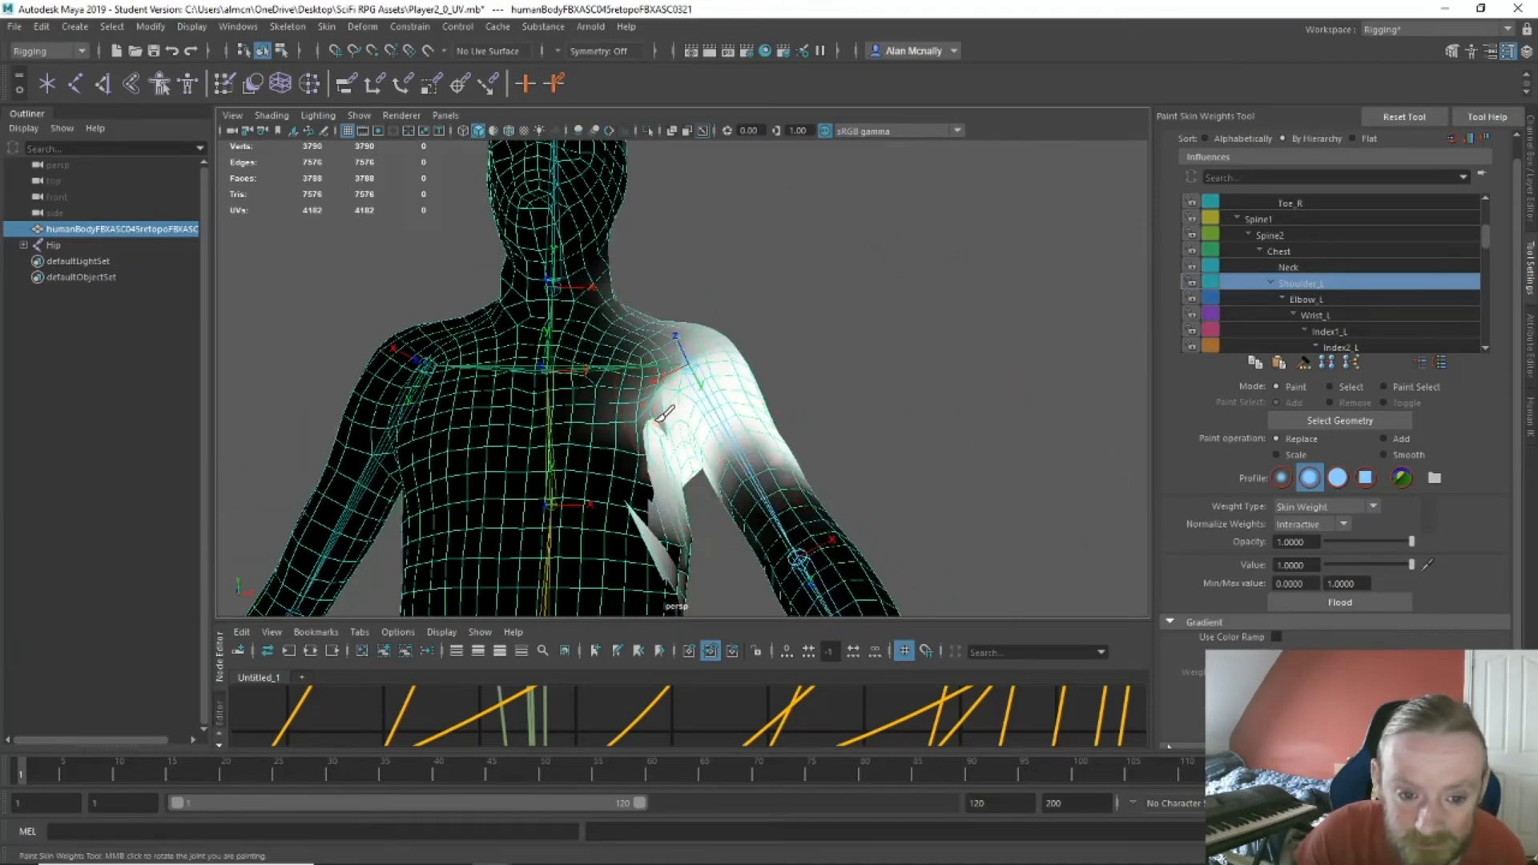
{"action": "left_click_drag", "start_coordinate": [663, 412], "coordinate": [698, 466]}
{"action": "key", "text": "ctrl+z"}
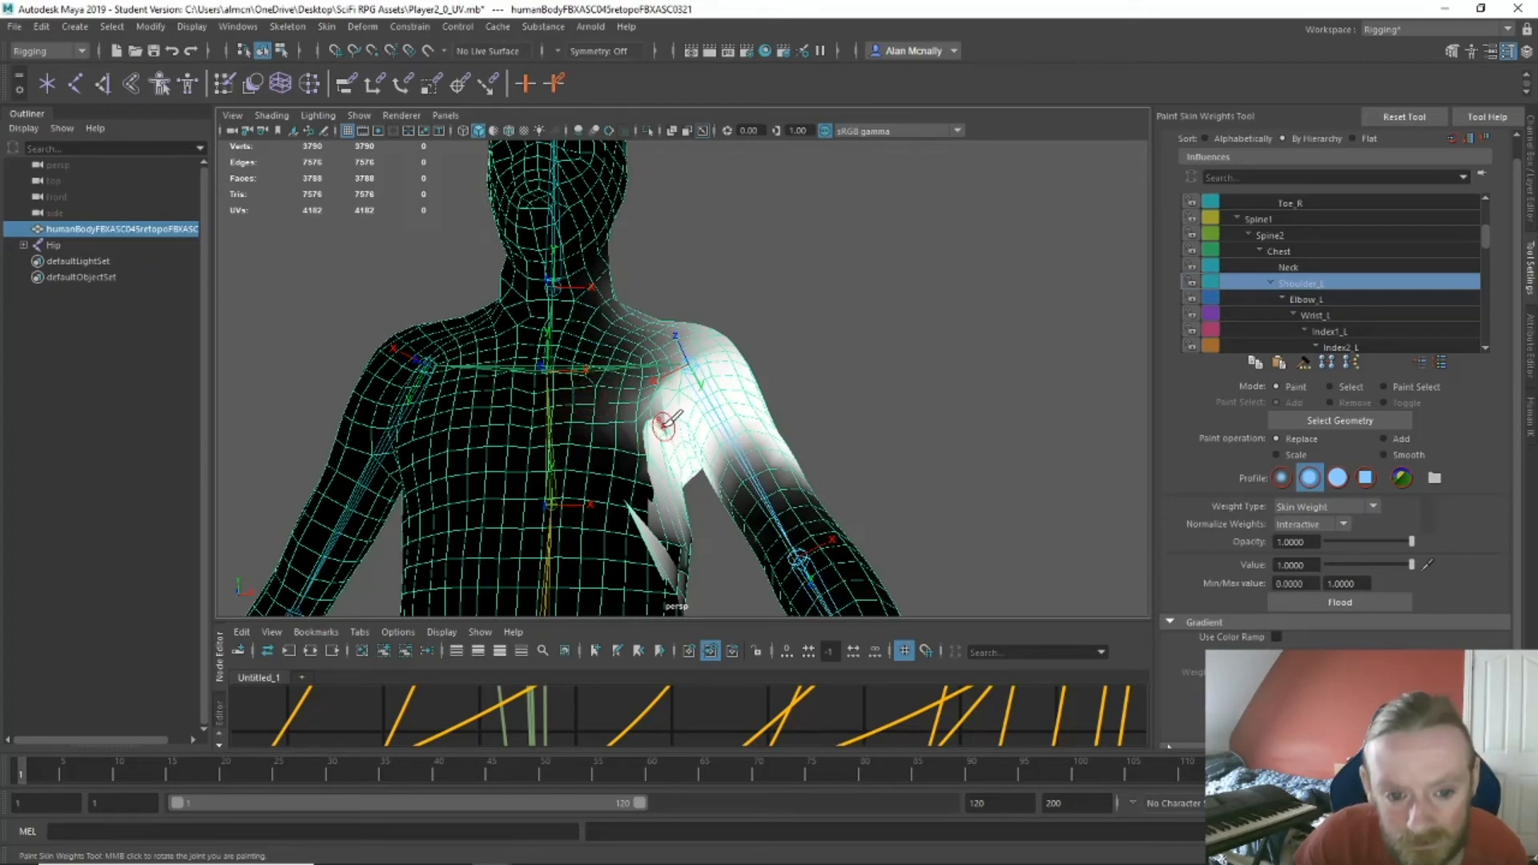
Try painting Shoulder_L weight on the chest beside the left armpit, and undo the stroke.
{"action": "scroll", "coordinate": [663, 429], "scroll_direction": "up", "scroll_amount": 6}
{"action": "mouse_move", "coordinate": [654, 508]}
{"action": "left_mouse_down", "text": "alt"}
{"action": "mouse_move", "coordinate": [669, 559]}
{"action": "mouse_move", "coordinate": [637, 562]}
{"action": "mouse_move", "coordinate": [724, 440]}
{"action": "left_mouse_up", "text": "alt"}
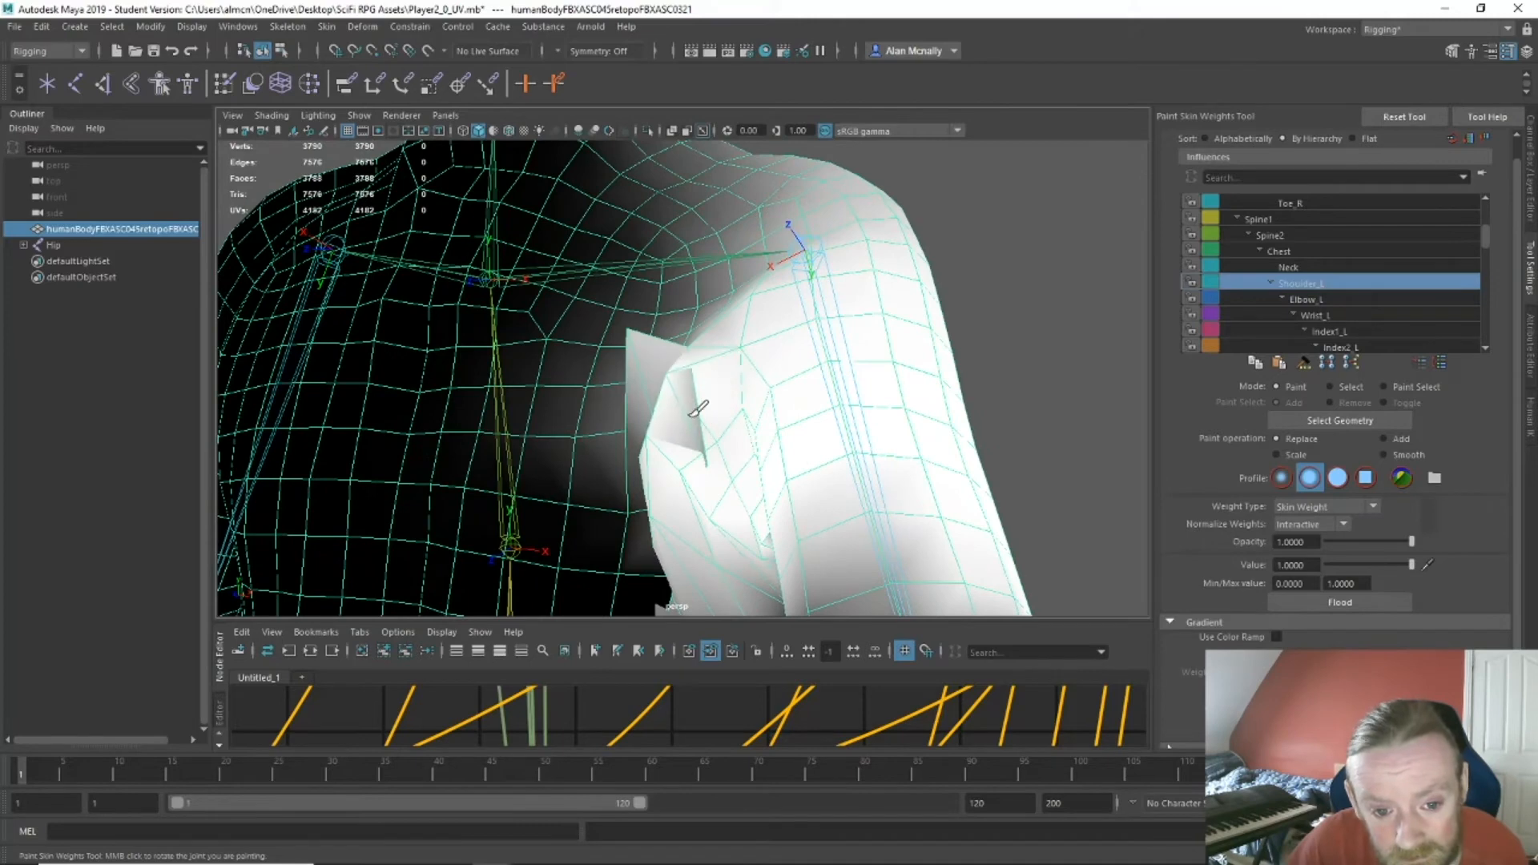
{"action": "left_click", "coordinate": [594, 324]}
{"action": "mouse_move", "coordinate": [629, 389]}
{"action": "left_mouse_down", "text": "alt"}
{"action": "mouse_move", "coordinate": [656, 422]}
{"action": "mouse_move", "coordinate": [831, 498]}
{"action": "mouse_move", "coordinate": [789, 468]}
{"action": "left_mouse_up", "text": "alt"}
{"action": "key", "text": "ctrl+z"}
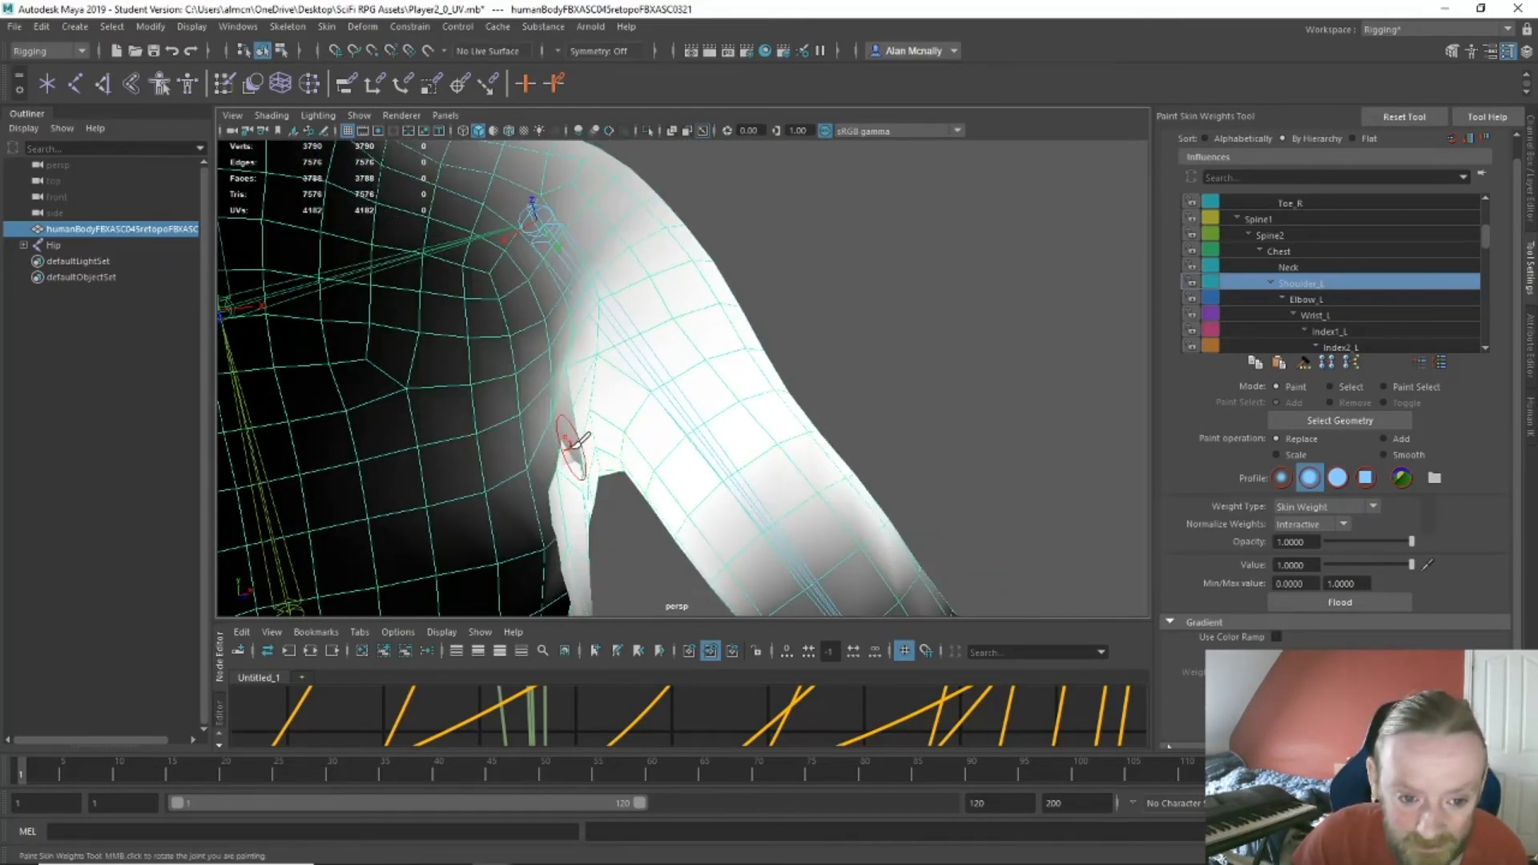
Smooth the Shoulder_L weights around the left armpit and retouch the side of the torso just below it.
{"action": "left_click_drag", "start_coordinate": [591, 484], "coordinate": [611, 440], "text": "alt"}
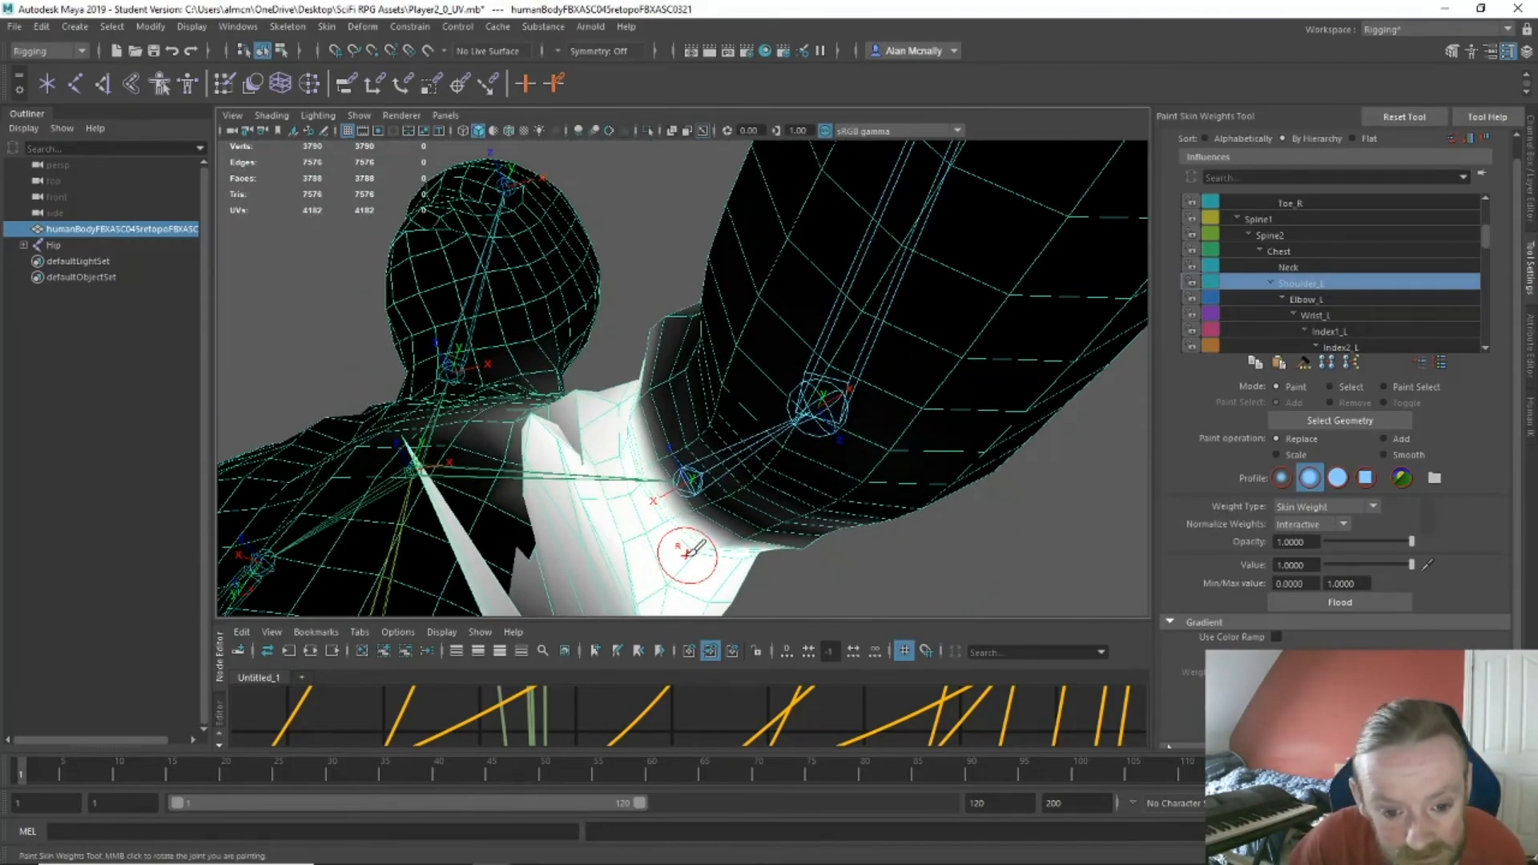
{"action": "mouse_move", "coordinate": [687, 549]}
{"action": "left_mouse_down", "text": "alt"}
{"action": "mouse_move", "coordinate": [703, 512]}
{"action": "mouse_move", "coordinate": [657, 409]}
{"action": "mouse_move", "coordinate": [669, 445]}
{"action": "mouse_move", "coordinate": [600, 471]}
{"action": "left_mouse_up", "text": "alt"}
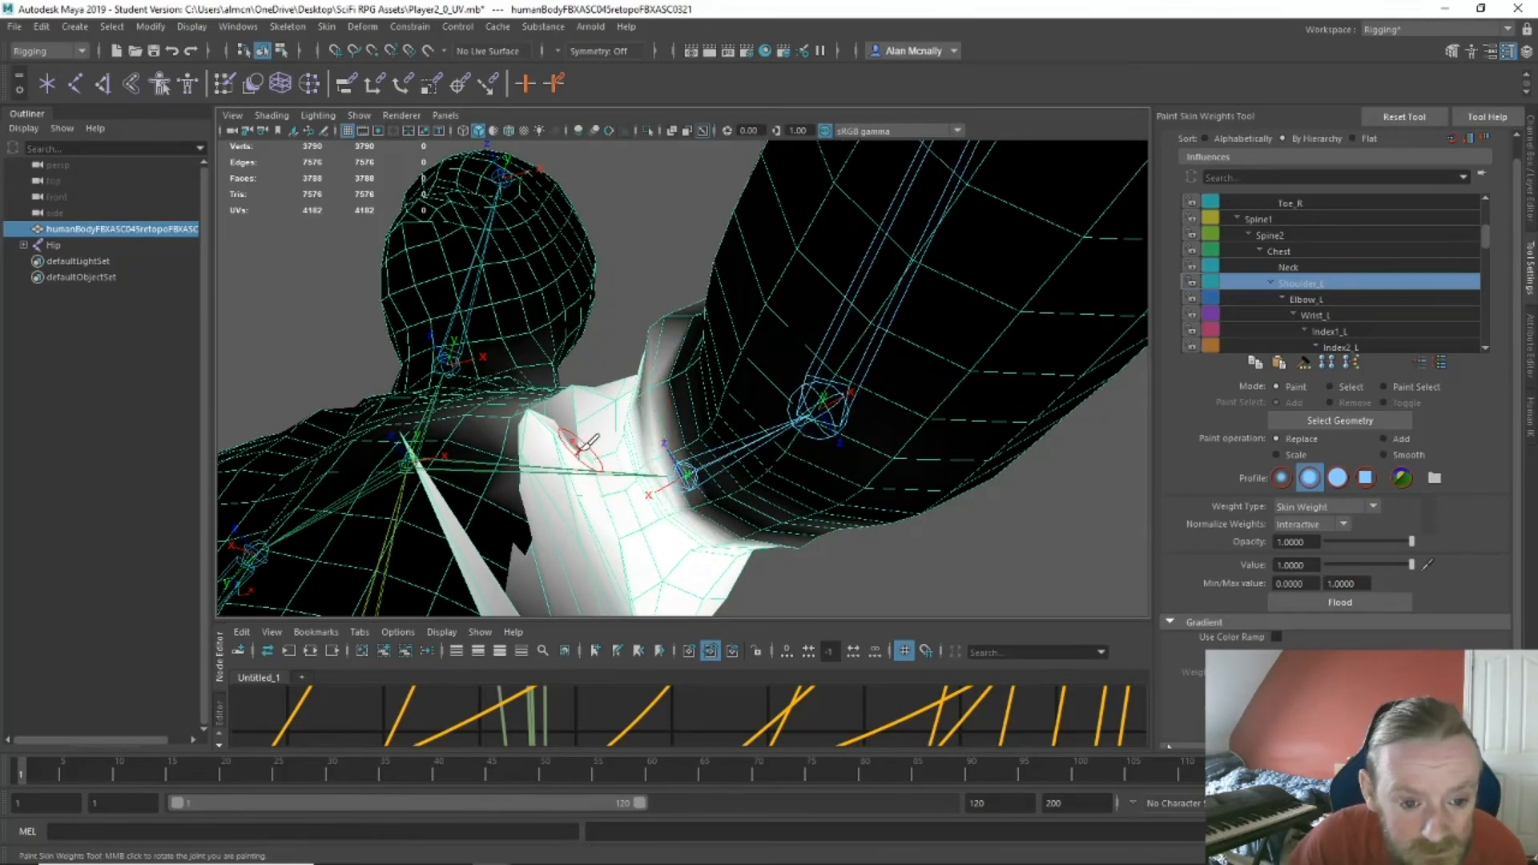
{"action": "mouse_move", "coordinate": [575, 401]}
{"action": "left_mouse_down", "text": "shift"}
{"action": "mouse_move", "coordinate": [531, 436]}
{"action": "mouse_move", "coordinate": [544, 346]}
{"action": "mouse_move", "coordinate": [642, 450]}
{"action": "mouse_move", "coordinate": [558, 405]}
{"action": "mouse_move", "coordinate": [488, 416]}
{"action": "mouse_move", "coordinate": [774, 400]}
{"action": "mouse_move", "coordinate": [725, 437]}
{"action": "mouse_move", "coordinate": [733, 398]}
{"action": "mouse_move", "coordinate": [707, 394]}
{"action": "left_mouse_up", "text": "shift"}
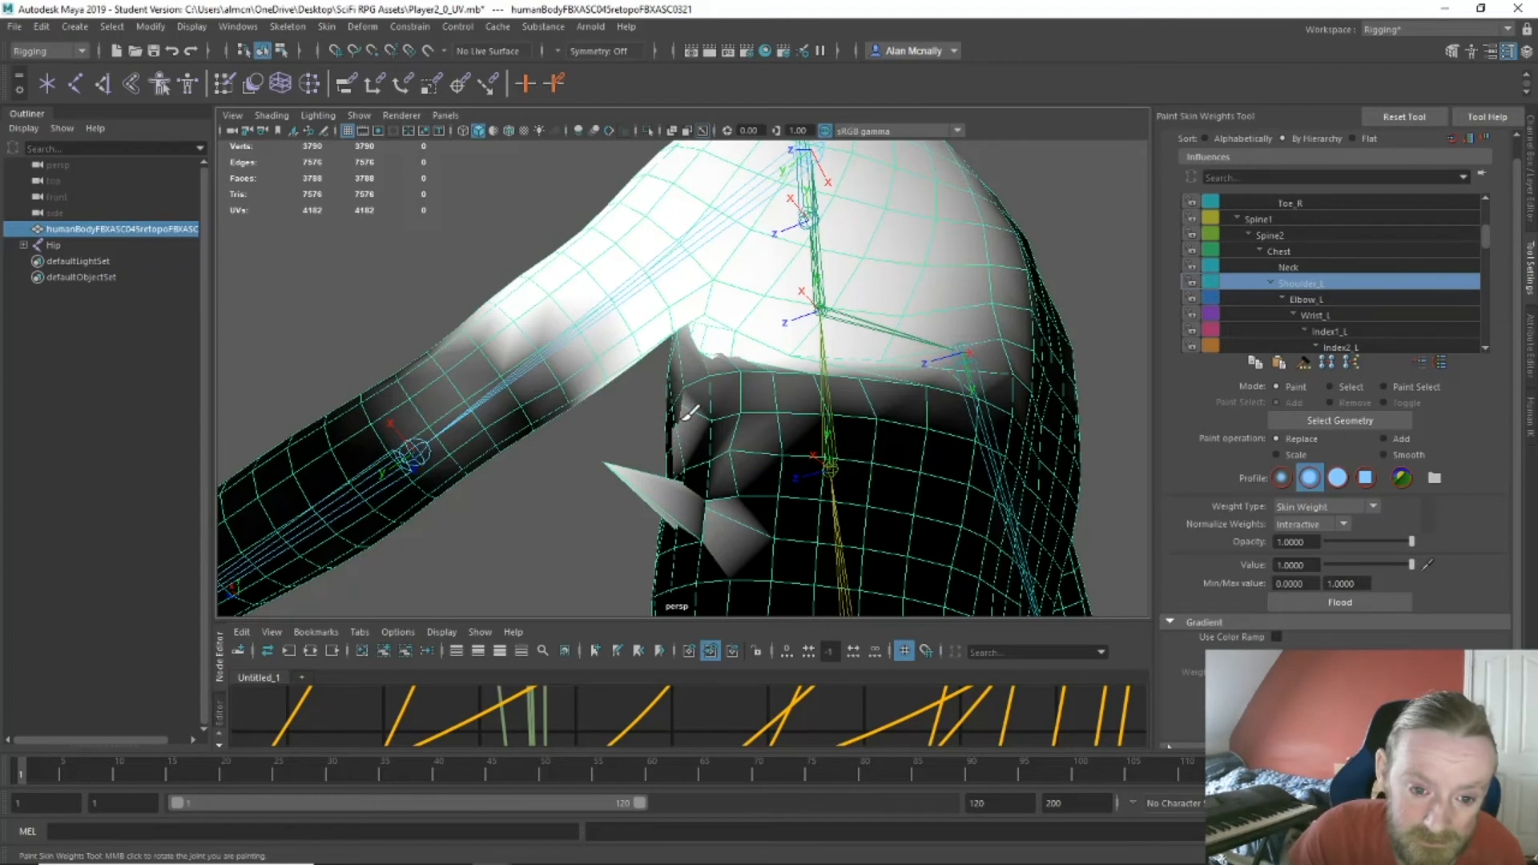
{"action": "left_click_drag", "start_coordinate": [689, 484], "coordinate": [785, 453]}
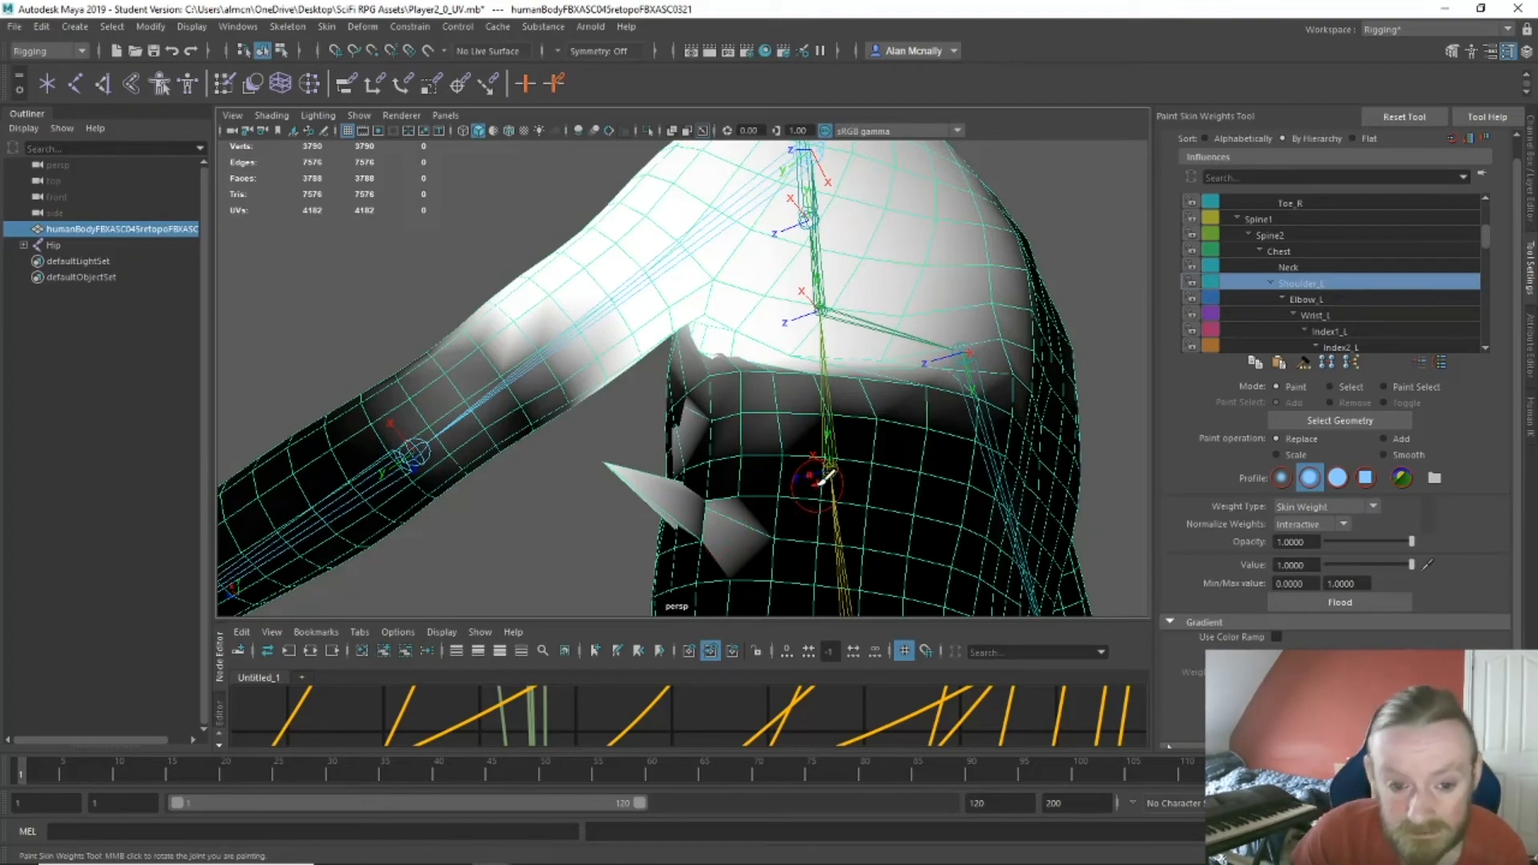
{"action": "left_click_drag", "start_coordinate": [822, 480], "coordinate": [898, 509], "text": "alt"}
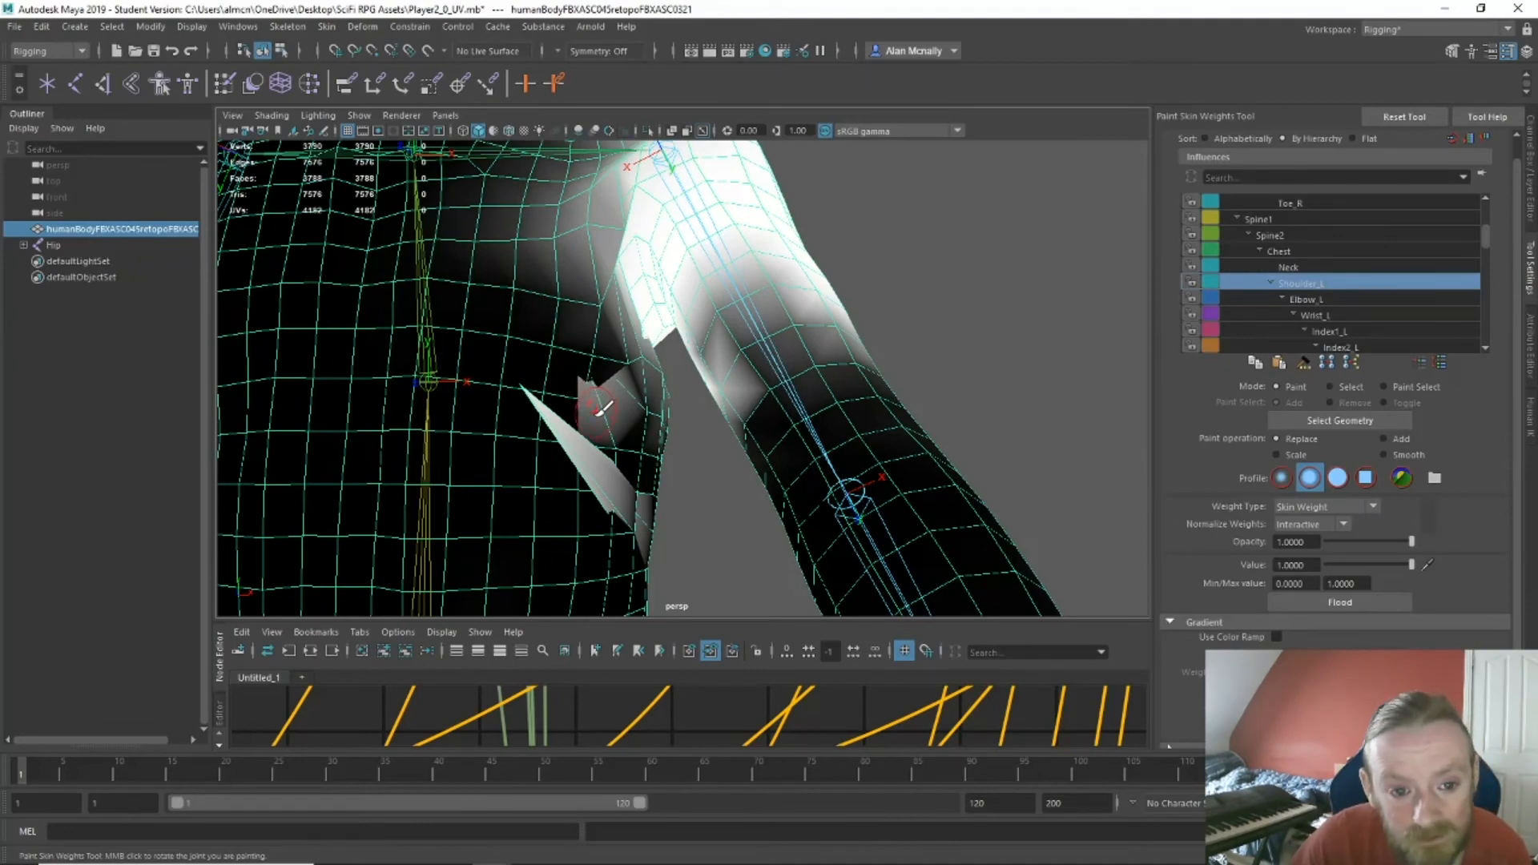
Try painting Shoulder_L weight across the front of the torso beside the left-side spikes, and undo the stroke.
{"action": "mouse_move", "coordinate": [603, 409]}
{"action": "left_mouse_down", "text": "alt"}
{"action": "mouse_move", "coordinate": [461, 345]}
{"action": "mouse_move", "coordinate": [484, 320]}
{"action": "mouse_move", "coordinate": [402, 317]}
{"action": "mouse_move", "coordinate": [653, 443]}
{"action": "left_mouse_up", "text": "alt"}
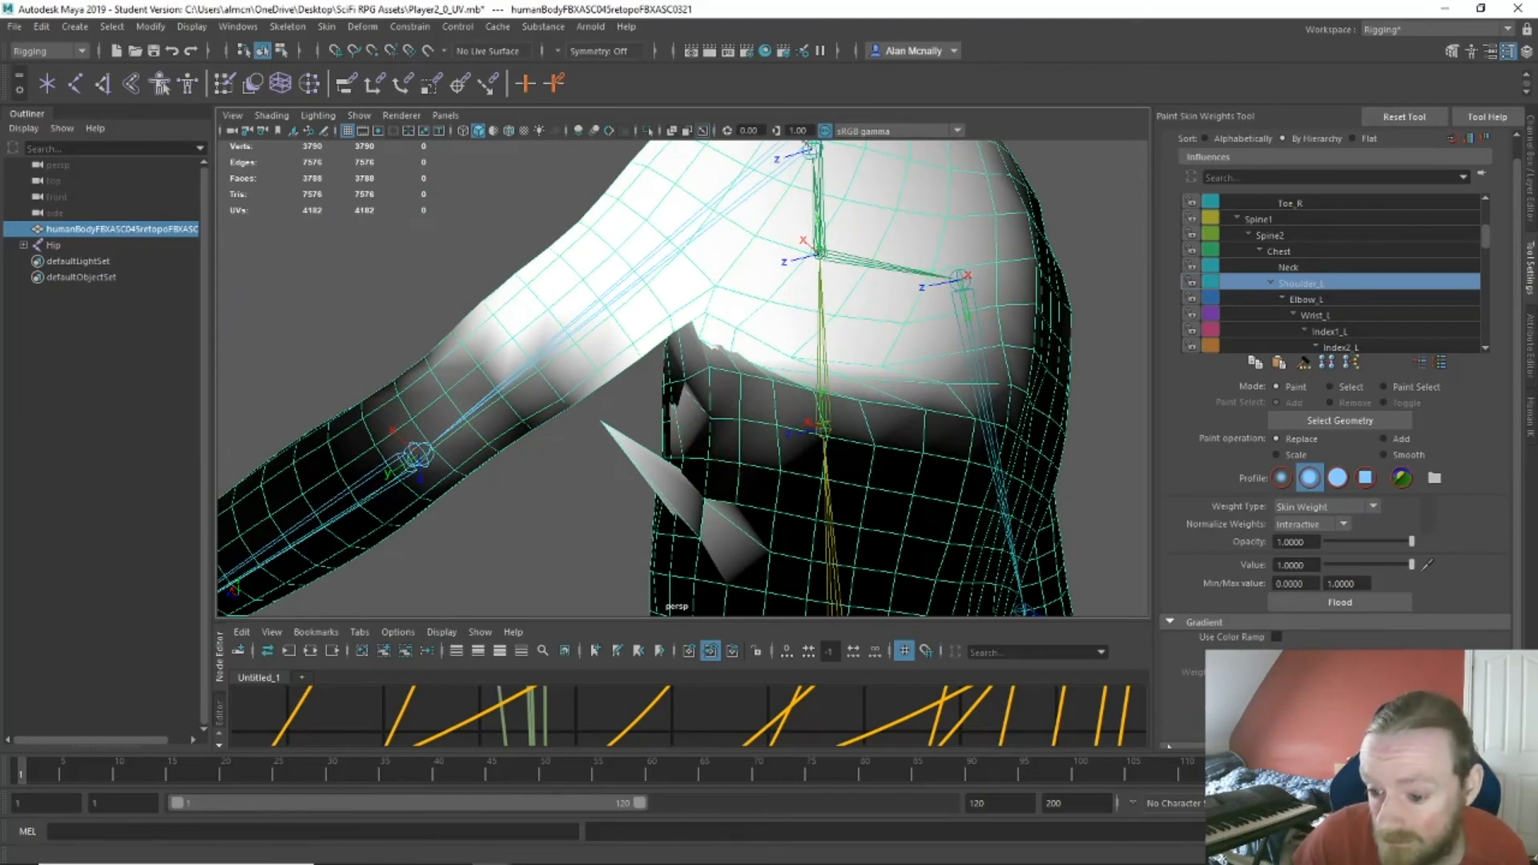
{"action": "scroll", "coordinate": [1334, 401], "scroll_direction": "down", "scroll_amount": 2}
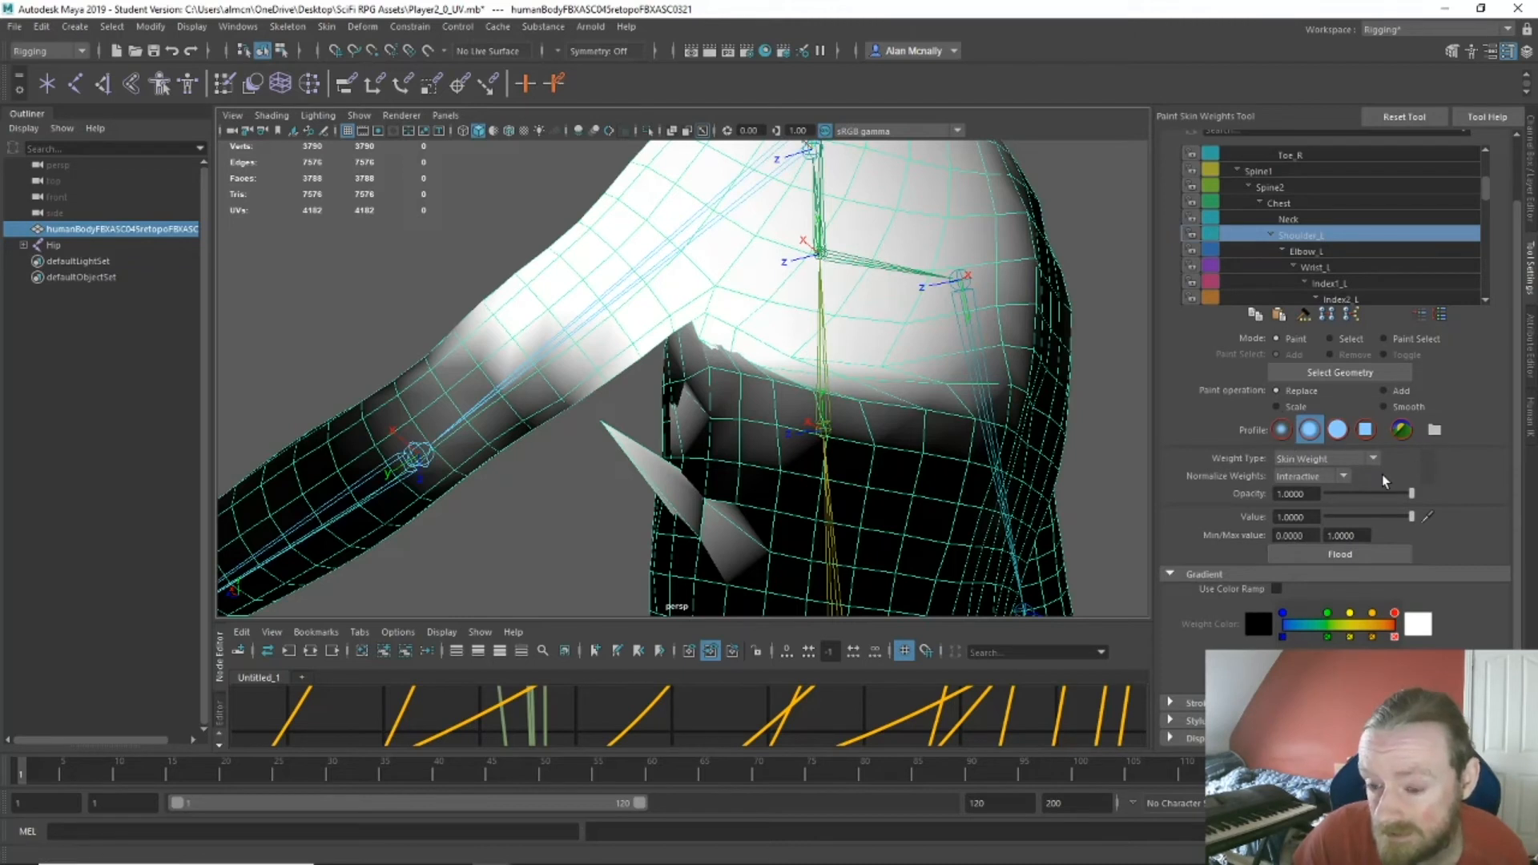
{"action": "scroll", "coordinate": [1385, 481], "scroll_direction": "up", "scroll_amount": 2}
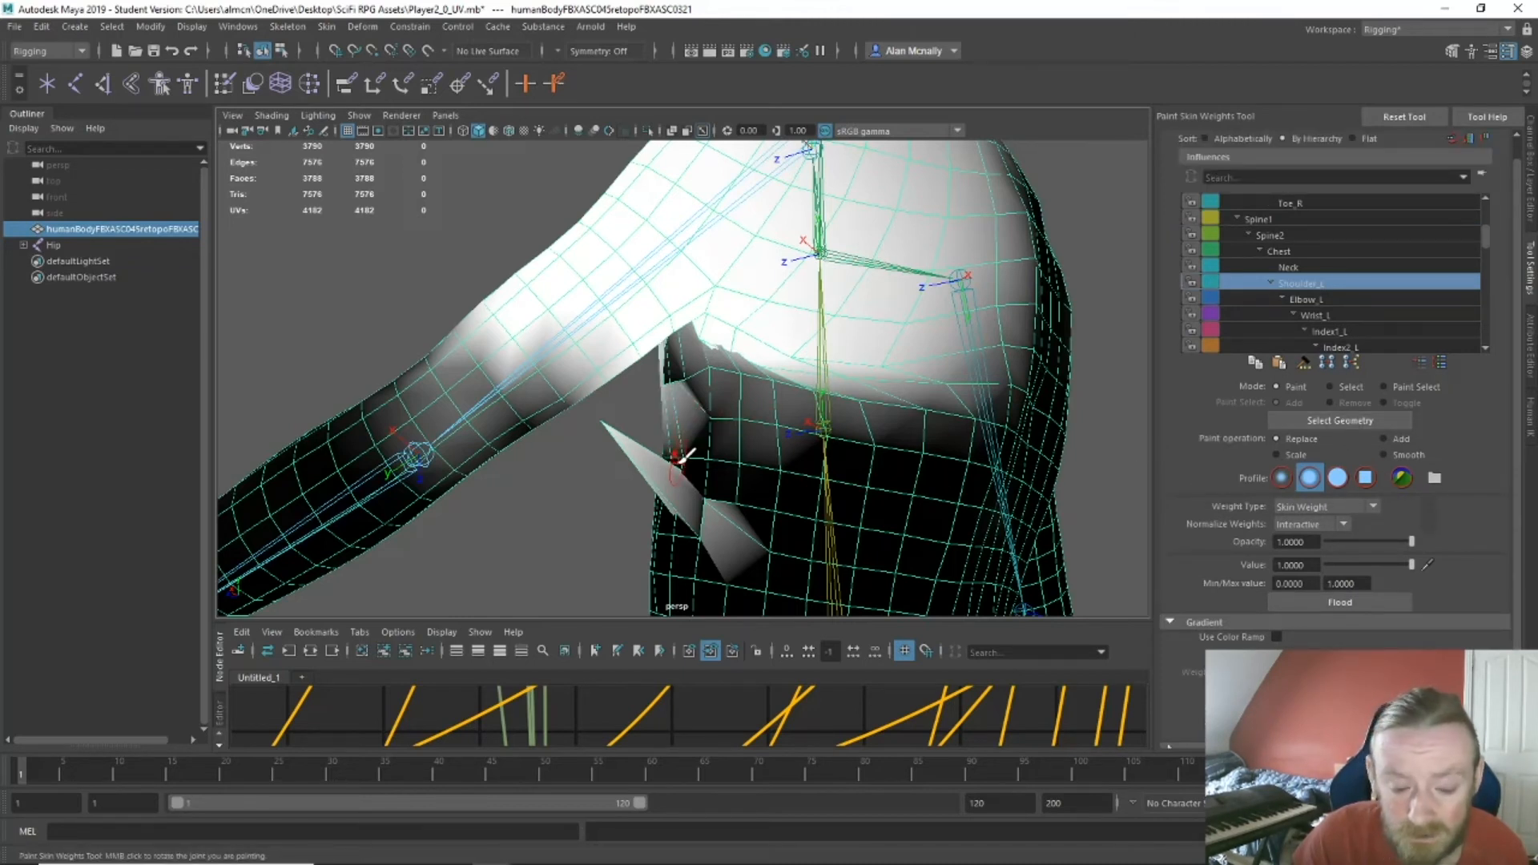
{"action": "left_click_drag", "start_coordinate": [681, 460], "coordinate": [896, 481], "text": "alt"}
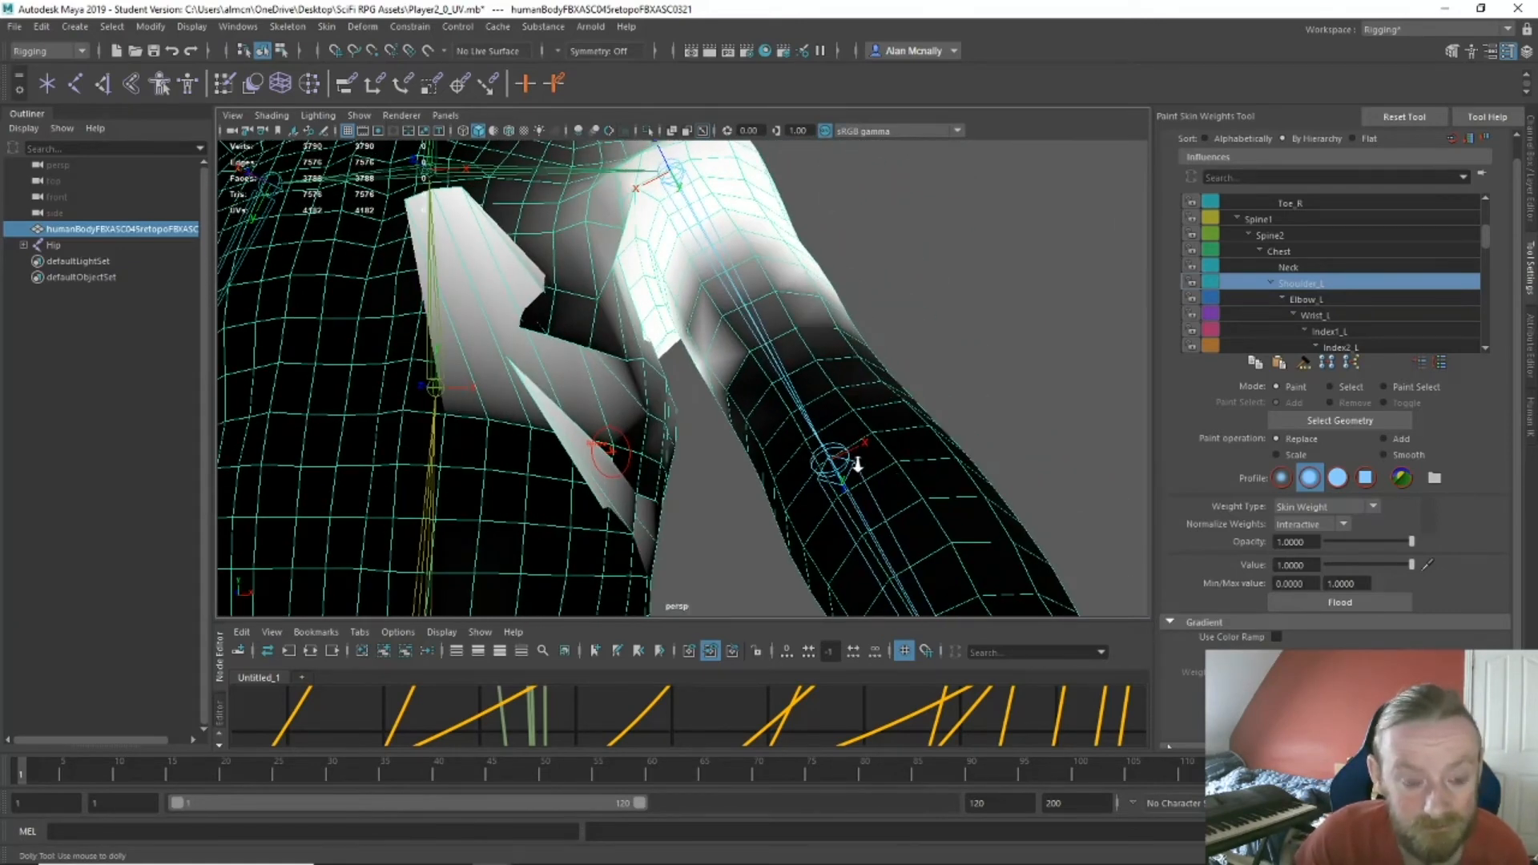
{"action": "key", "text": "ctrl+z"}
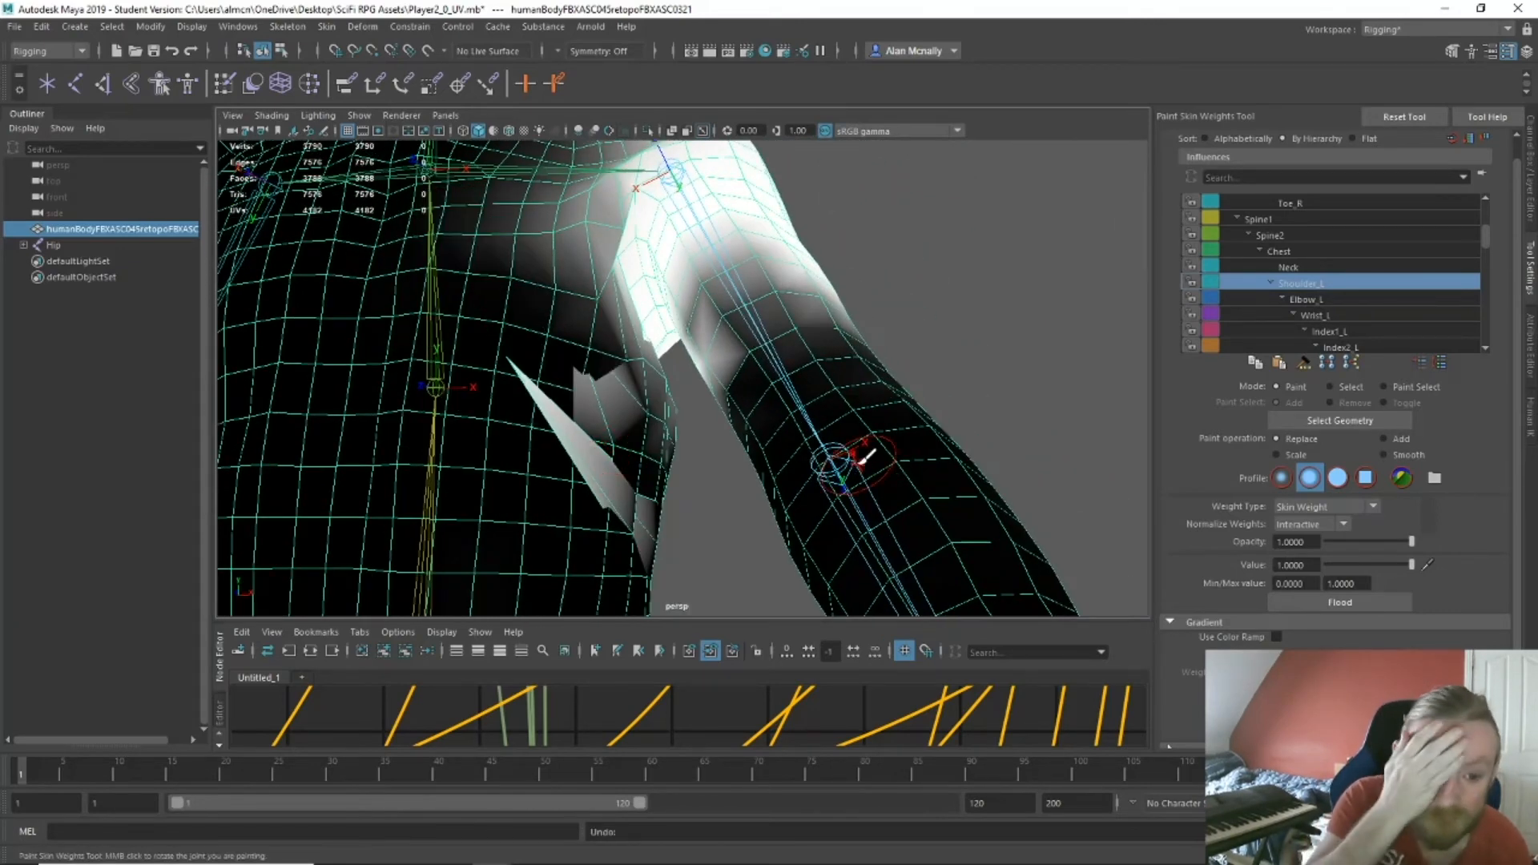
Try flooding the body mesh with Shoulder_L weight at value 1, and undo the flood.
{"action": "left_click_drag", "start_coordinate": [760, 478], "coordinate": [671, 431], "text": "alt"}
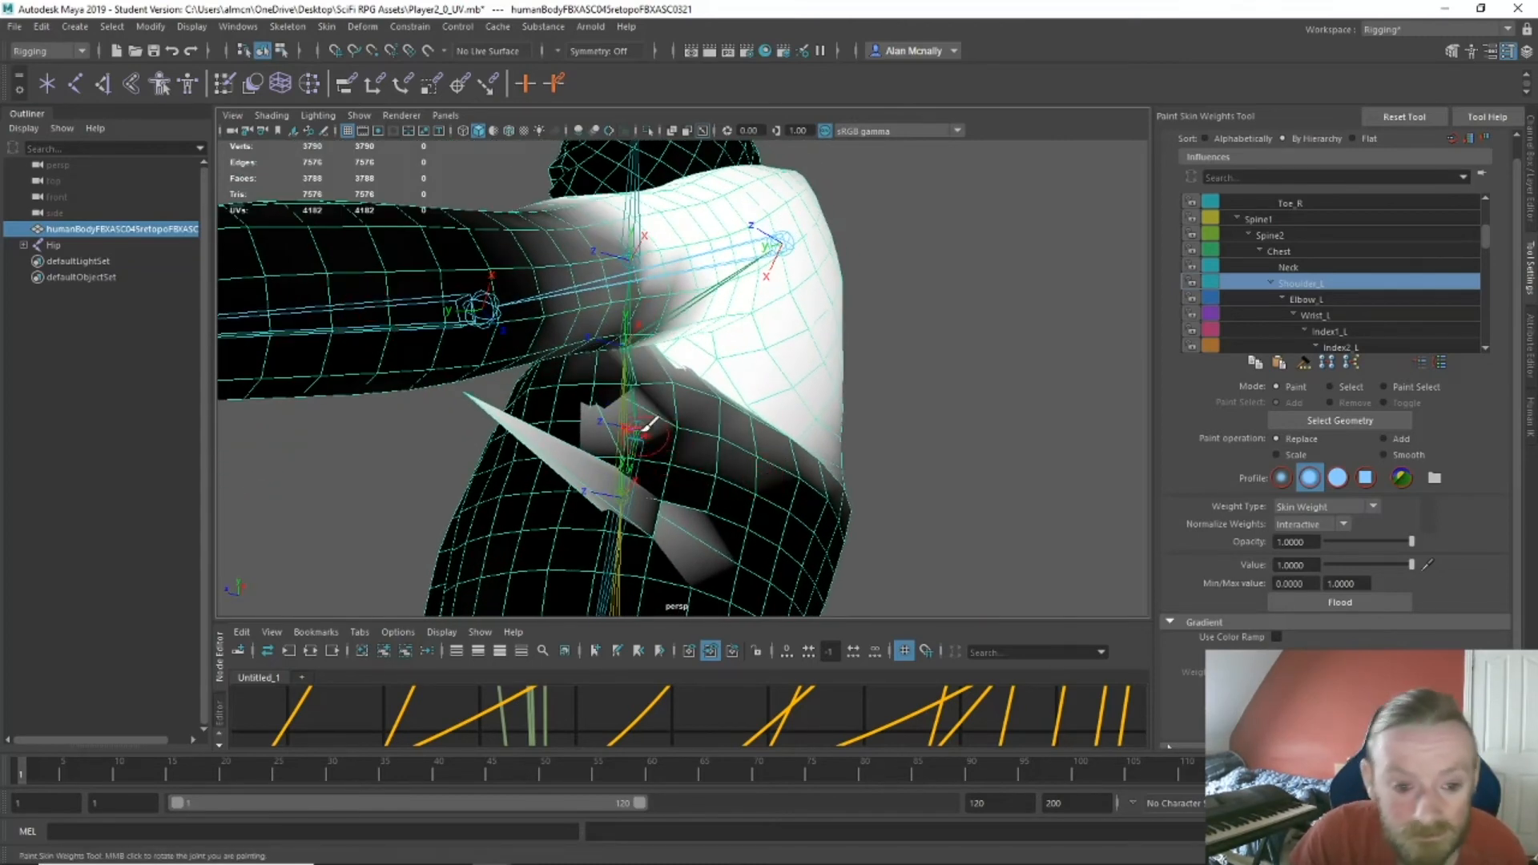
{"action": "mouse_move", "coordinate": [606, 416]}
{"action": "left_mouse_down", "text": "alt"}
{"action": "mouse_move", "coordinate": [646, 457]}
{"action": "mouse_move", "coordinate": [769, 466]}
{"action": "mouse_move", "coordinate": [769, 486]}
{"action": "mouse_move", "coordinate": [701, 528]}
{"action": "mouse_move", "coordinate": [646, 508]}
{"action": "mouse_move", "coordinate": [731, 515]}
{"action": "mouse_move", "coordinate": [685, 449]}
{"action": "left_mouse_up", "text": "alt"}
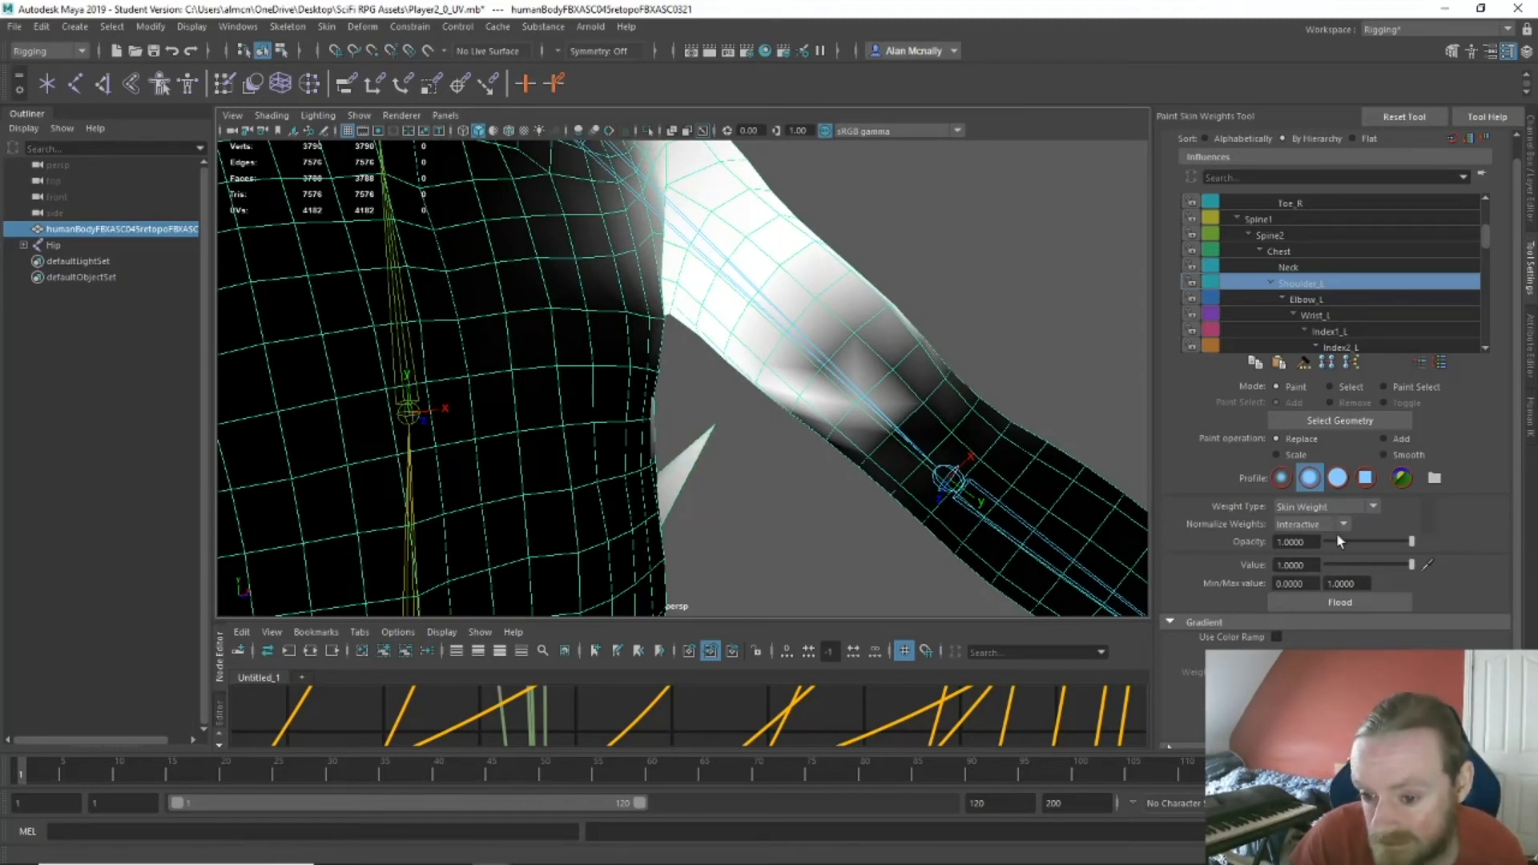
{"action": "left_click", "coordinate": [1343, 602]}
{"action": "left_click_drag", "start_coordinate": [1031, 549], "coordinate": [765, 508], "text": "alt"}
{"action": "scroll", "coordinate": [870, 525], "scroll_direction": "down", "scroll_amount": 5}
{"action": "key", "text": "ctrl+z"}
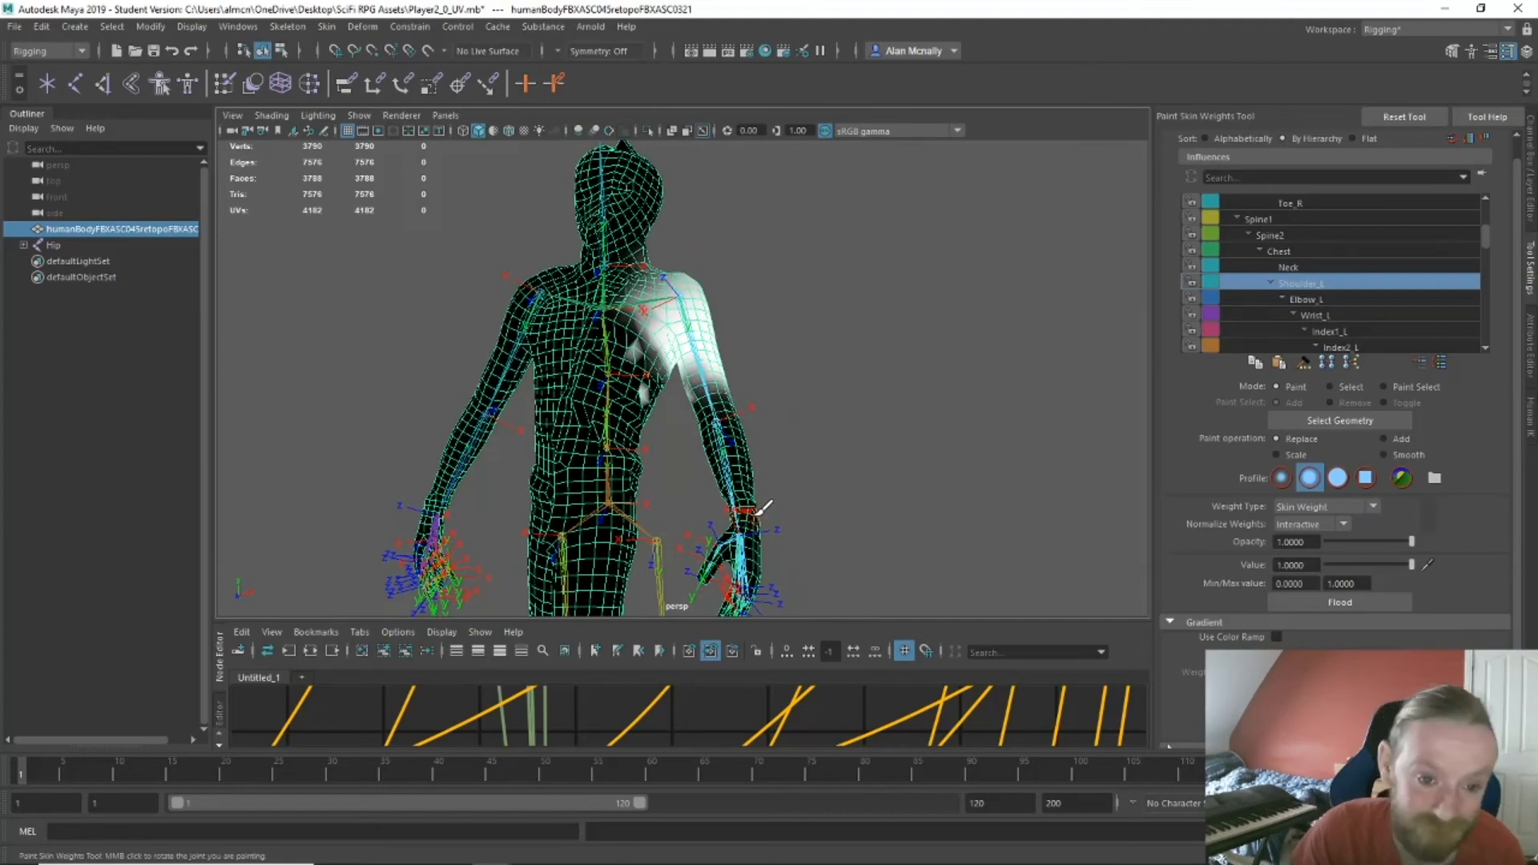
{"action": "key", "text": "ctrl+z"}
Look through the normalization, weight type, gradient and stroke options of the Paint Skin Weights tool.
{"action": "mouse_move", "coordinate": [666, 459]}
{"action": "left_mouse_down", "text": "alt"}
{"action": "mouse_move", "coordinate": [705, 497]}
{"action": "mouse_move", "coordinate": [753, 477]}
{"action": "mouse_move", "coordinate": [747, 460]}
{"action": "mouse_move", "coordinate": [610, 478]}
{"action": "mouse_move", "coordinate": [508, 384]}
{"action": "mouse_move", "coordinate": [749, 437]}
{"action": "mouse_move", "coordinate": [721, 542]}
{"action": "mouse_move", "coordinate": [731, 453]}
{"action": "mouse_move", "coordinate": [653, 438]}
{"action": "left_mouse_up", "text": "alt"}
{"action": "scroll", "coordinate": [725, 452], "scroll_direction": "up", "scroll_amount": 4}
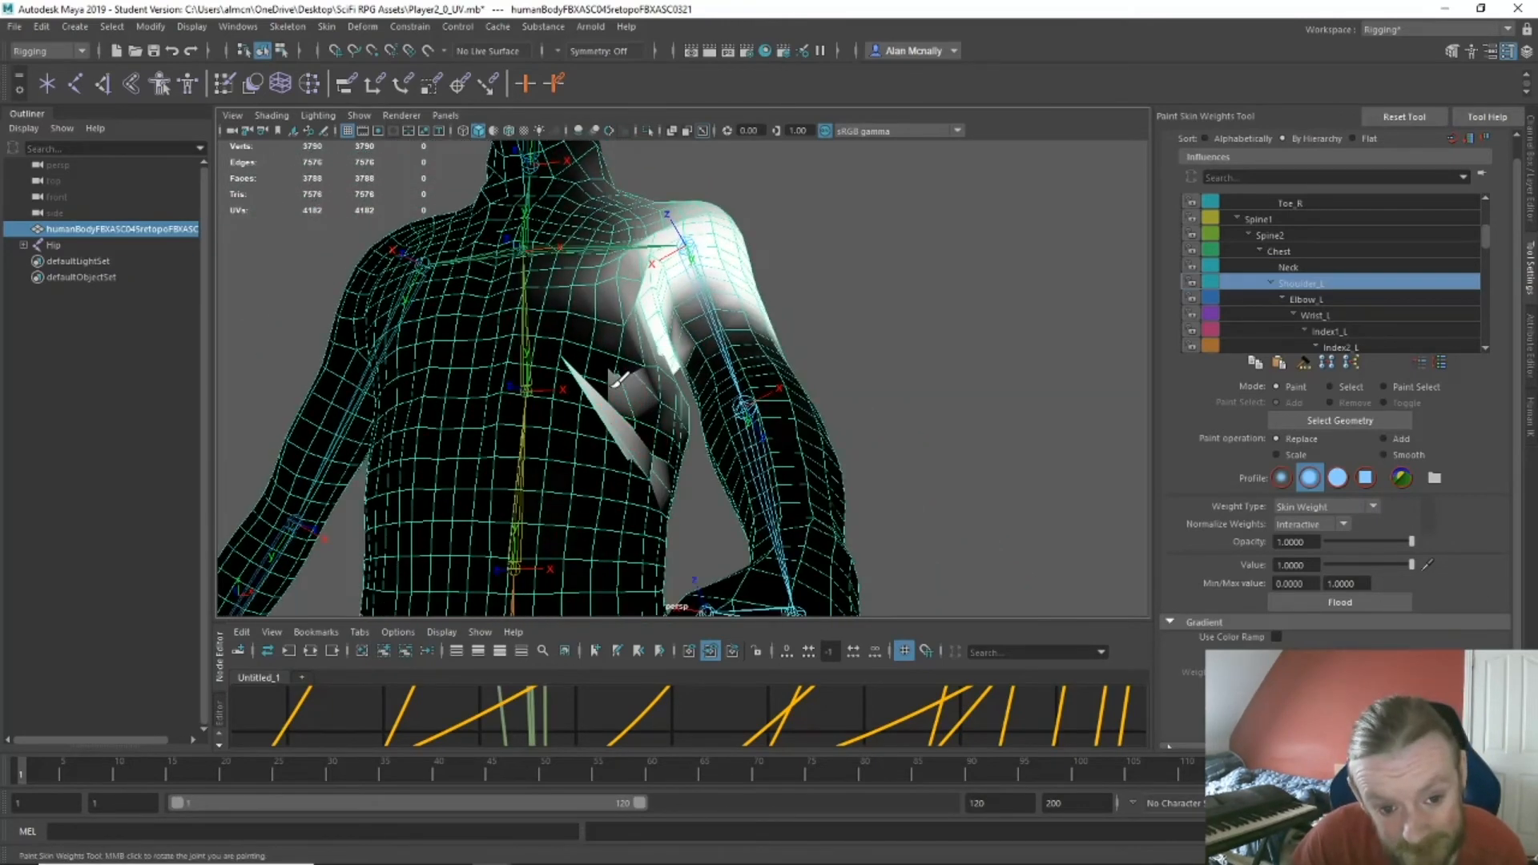
{"action": "left_click", "coordinate": [1346, 525]}
{"action": "left_click", "coordinate": [1345, 526]}
{"action": "left_click", "coordinate": [1377, 503]}
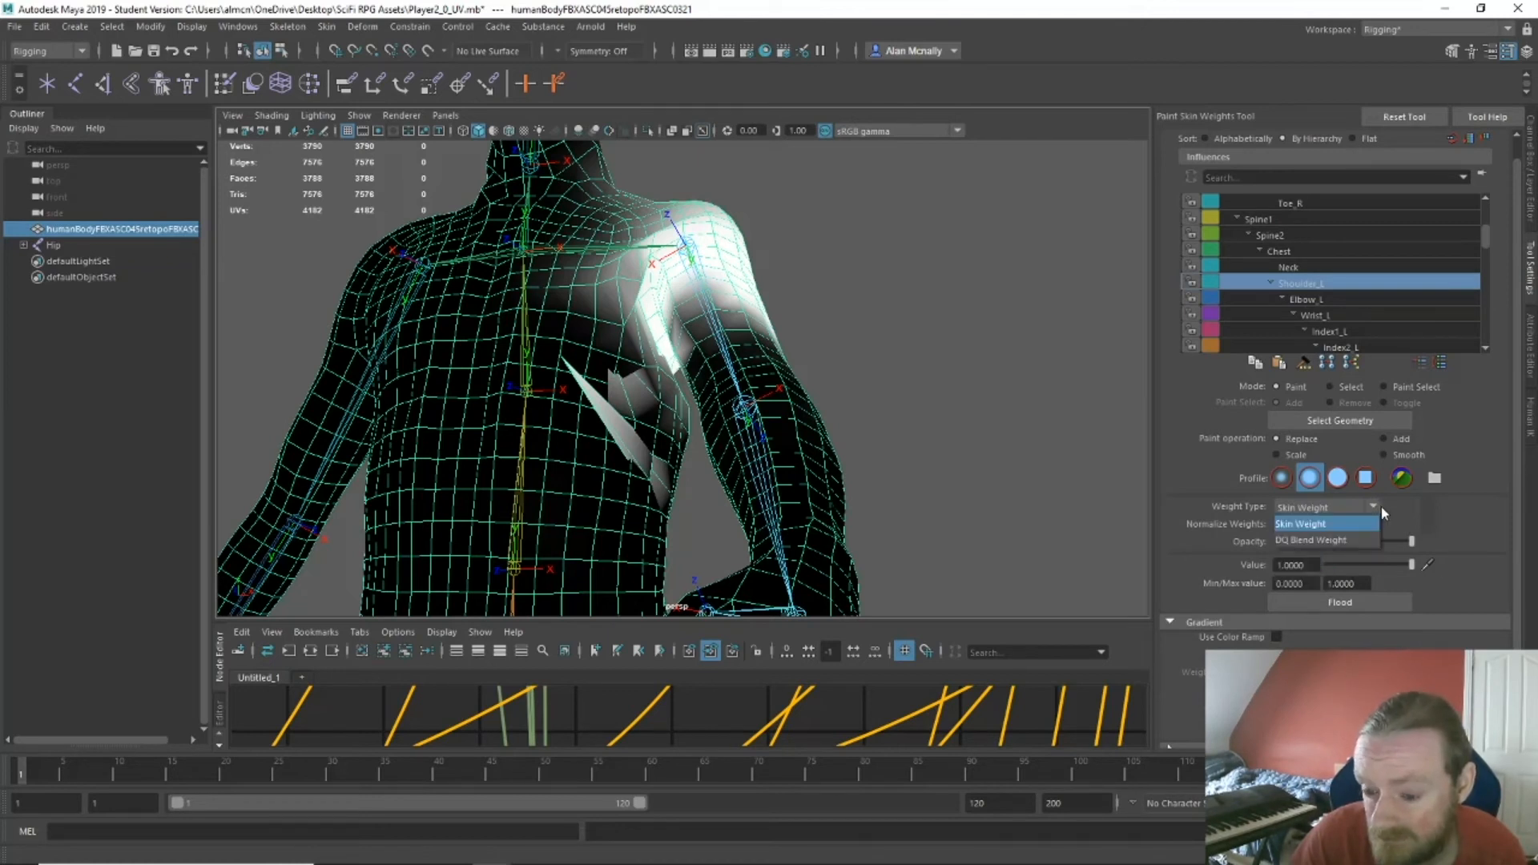
{"action": "left_click", "coordinate": [1376, 507]}
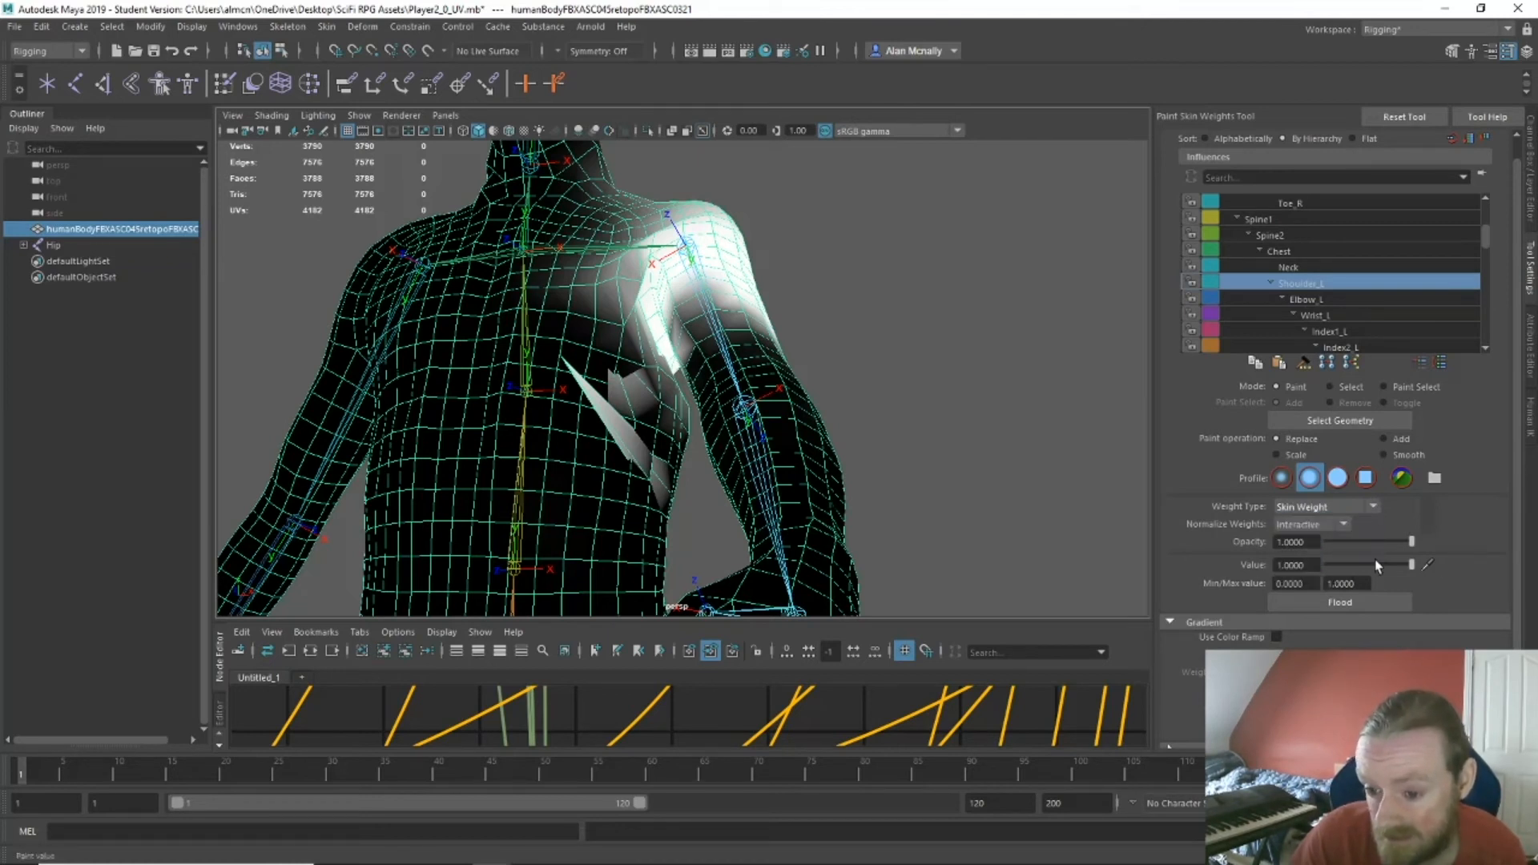
{"action": "scroll", "coordinate": [1413, 570], "scroll_direction": "down", "scroll_amount": 2}
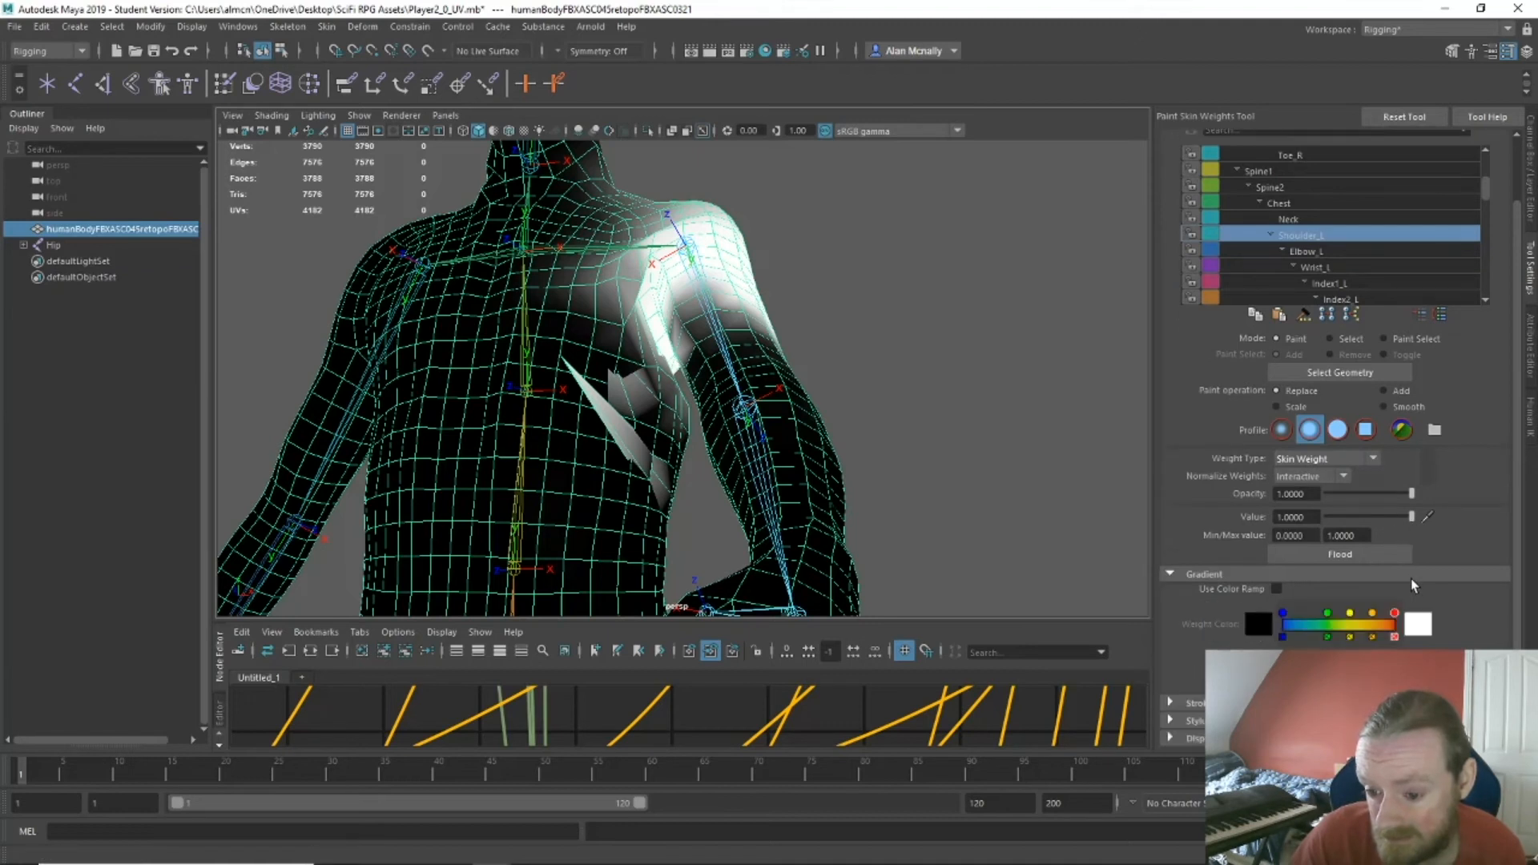
{"action": "scroll", "coordinate": [1362, 480], "scroll_direction": "down", "scroll_amount": 5}
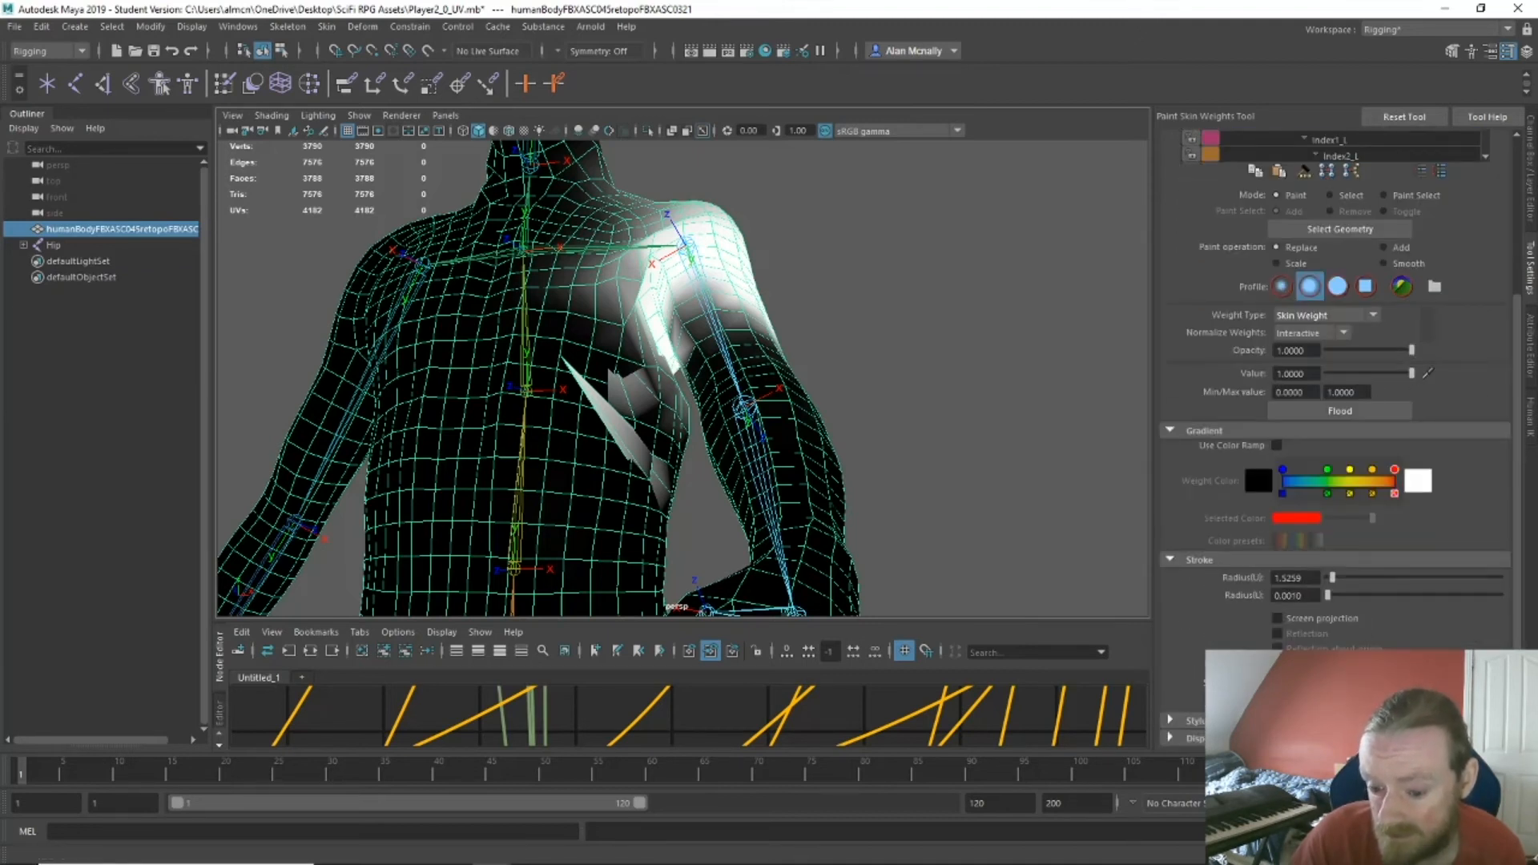
{"action": "scroll", "coordinate": [1283, 406], "scroll_direction": "up", "scroll_amount": 7}
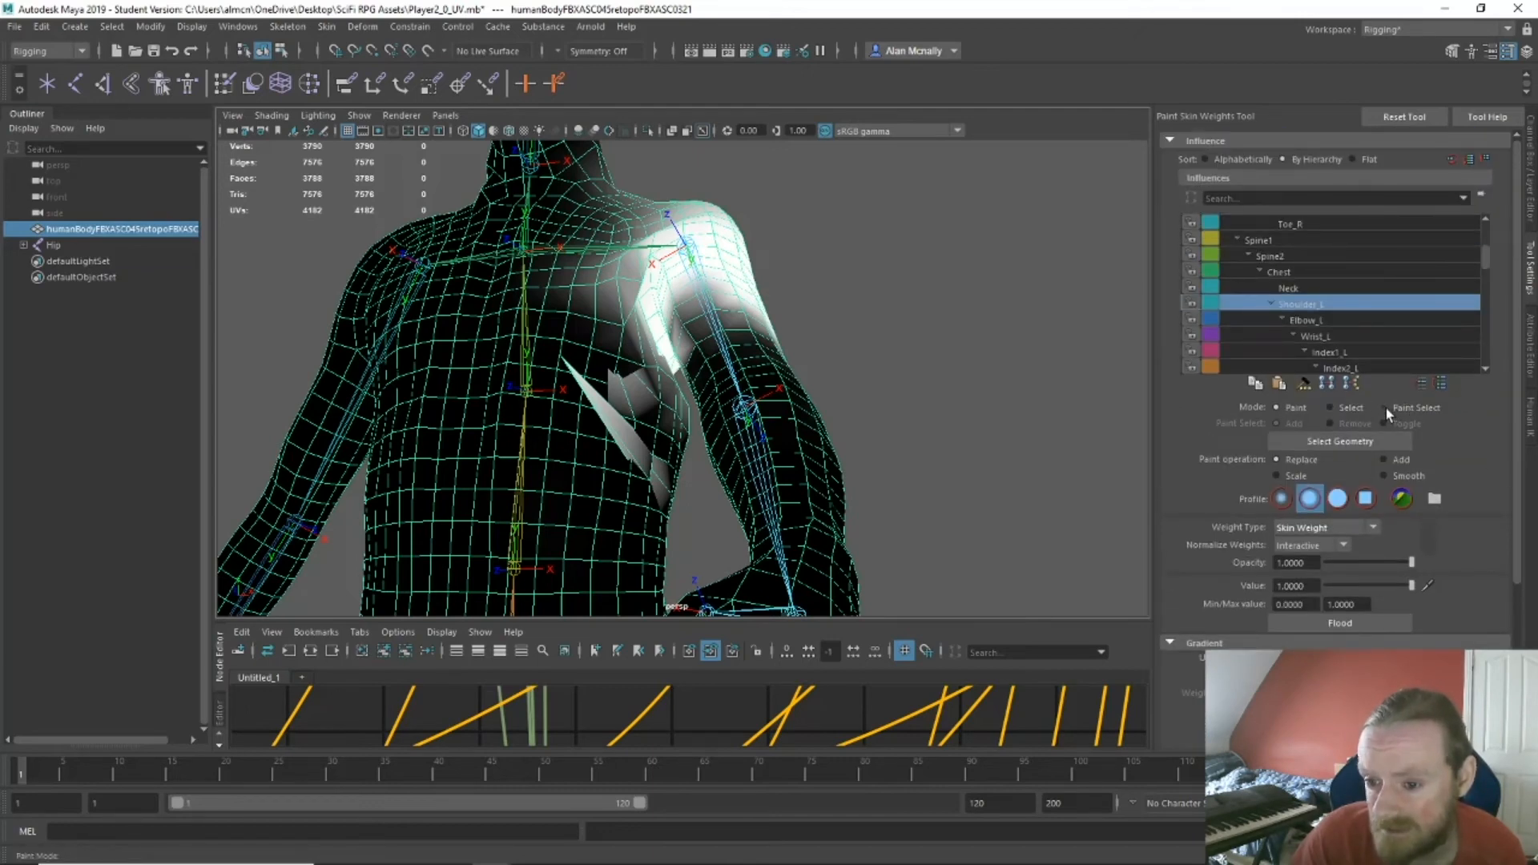
Select the vertex at the tip of the torso spike in Select mode, and return to Paint mode.
{"action": "left_click", "coordinate": [1332, 407]}
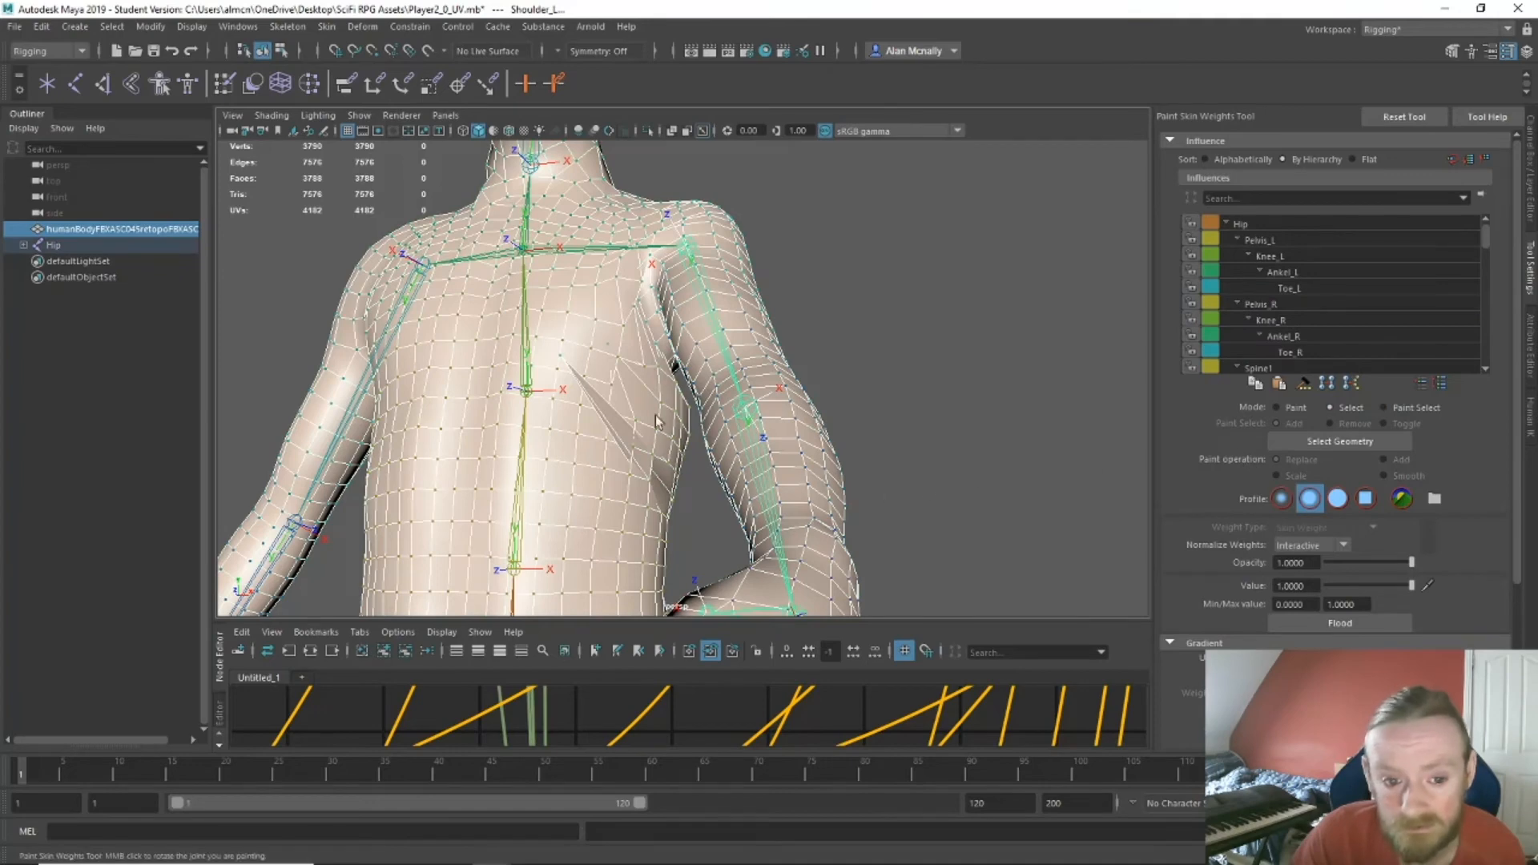
{"action": "scroll", "coordinate": [607, 434], "scroll_direction": "up", "scroll_amount": 3}
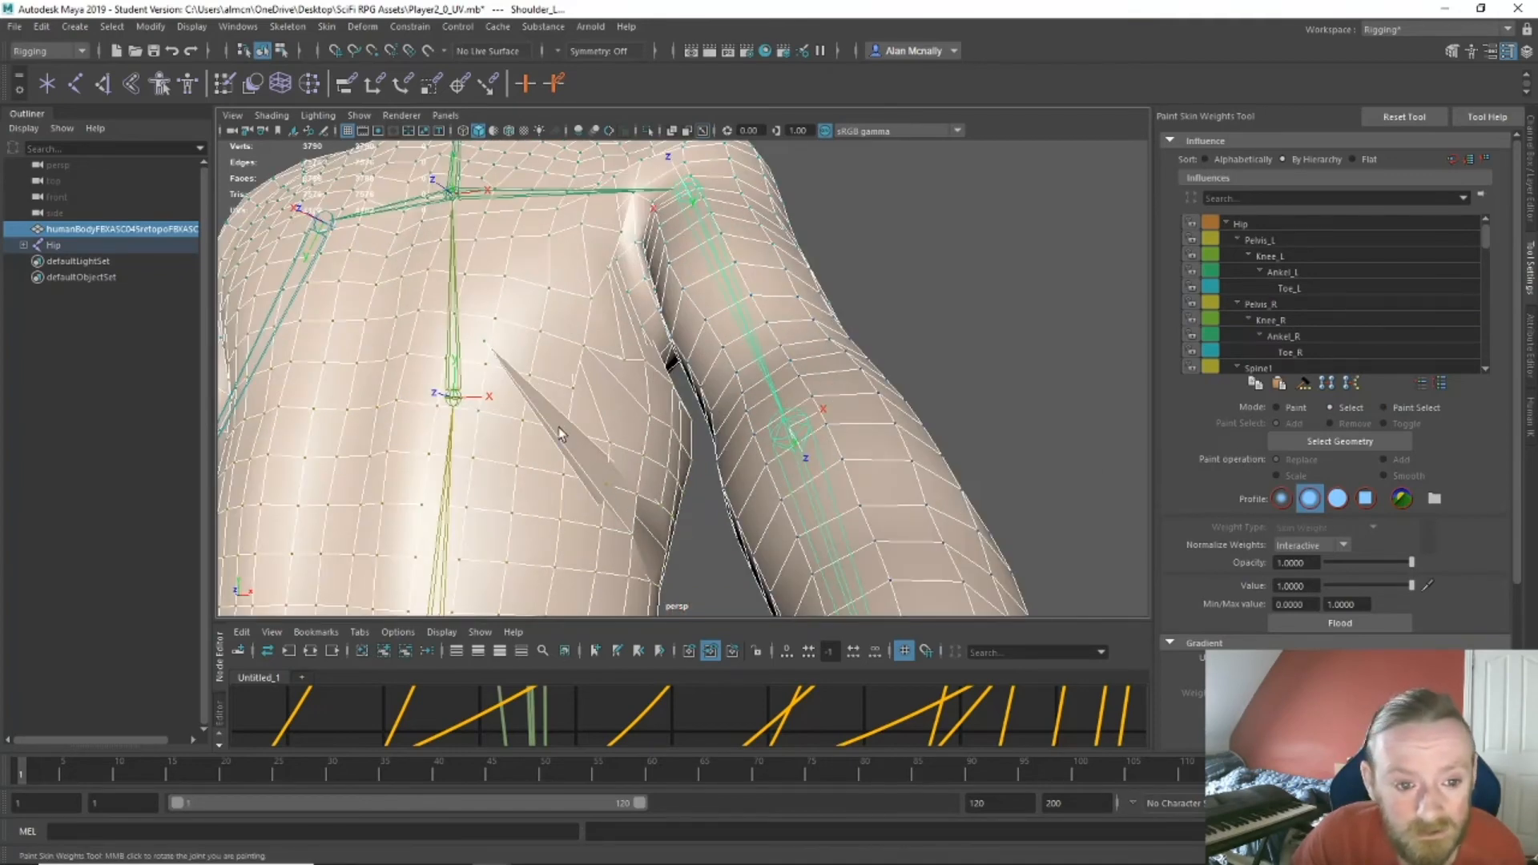
{"action": "left_click_drag", "start_coordinate": [558, 427], "coordinate": [584, 460], "text": "alt"}
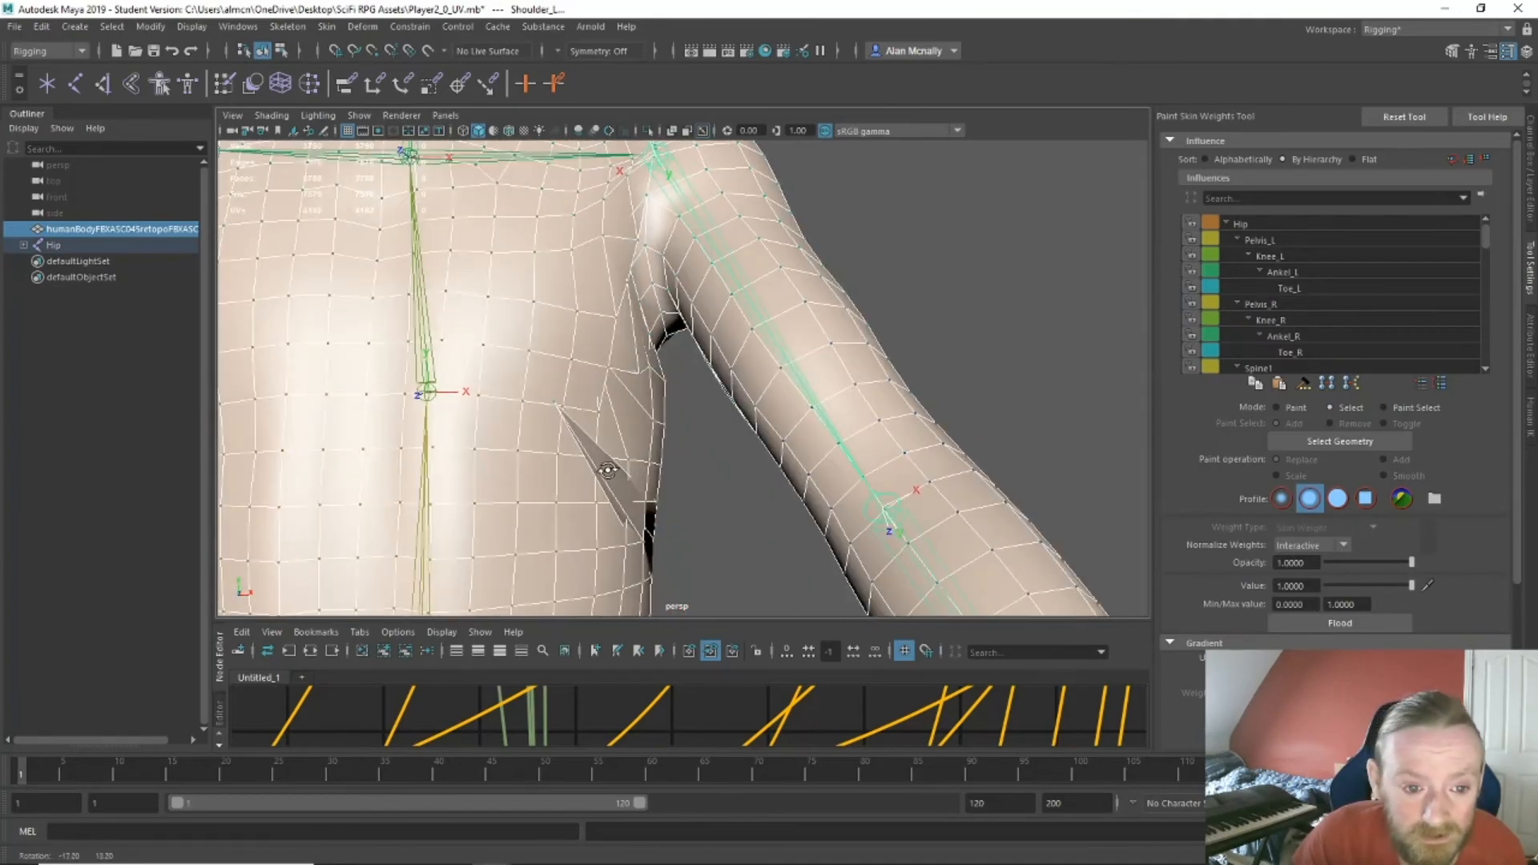
{"action": "left_click", "coordinate": [554, 407]}
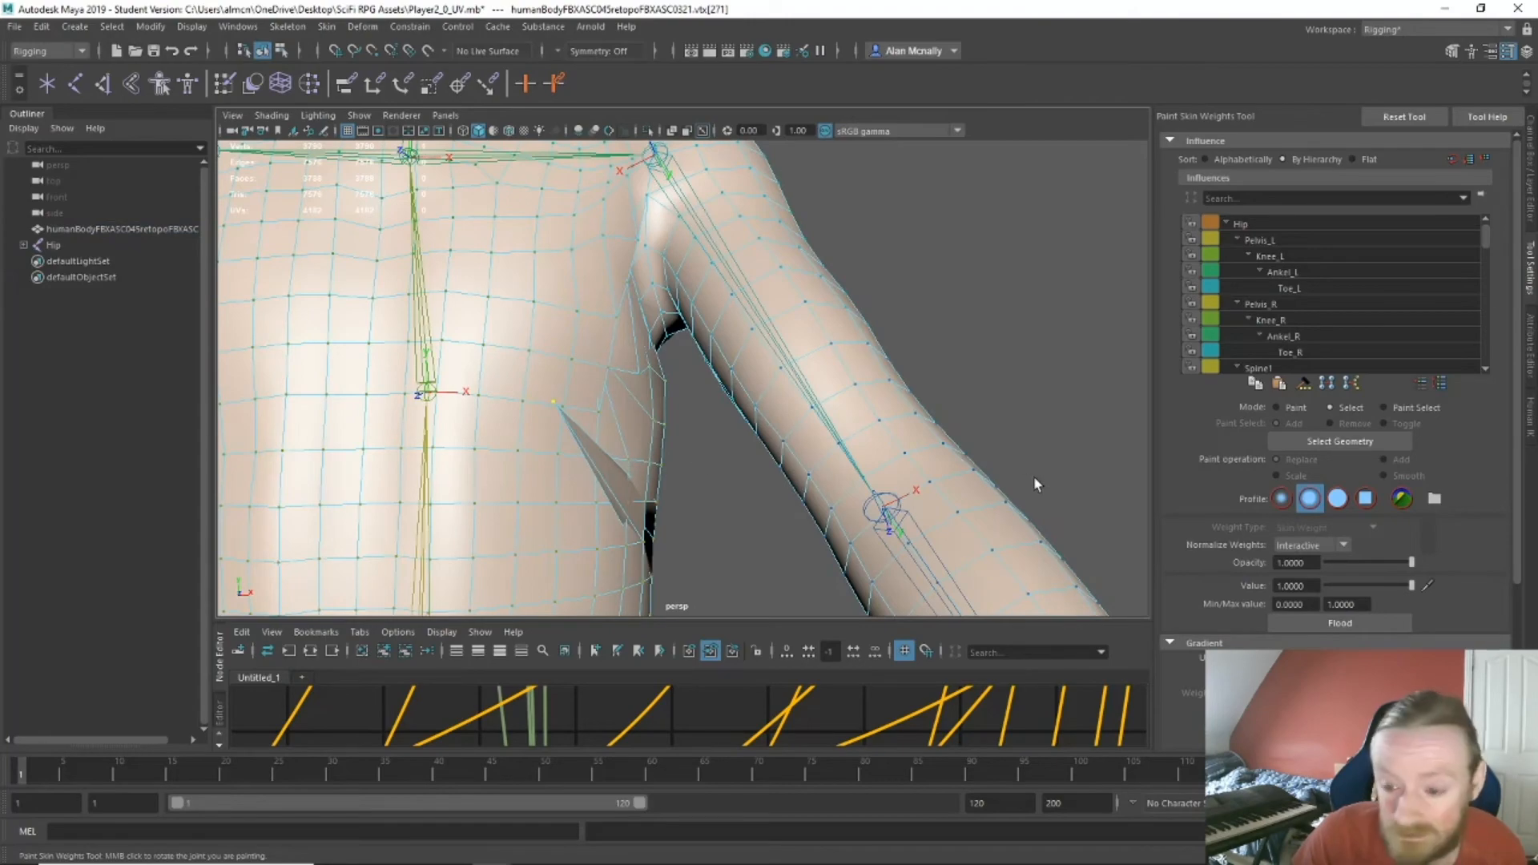
{"action": "mouse_move", "coordinate": [747, 483]}
{"action": "left_mouse_down", "text": "alt"}
{"action": "mouse_move", "coordinate": [663, 508]}
{"action": "mouse_move", "coordinate": [622, 435]}
{"action": "mouse_move", "coordinate": [560, 425]}
{"action": "mouse_move", "coordinate": [704, 446]}
{"action": "mouse_move", "coordinate": [717, 480]}
{"action": "left_mouse_up", "text": "alt"}
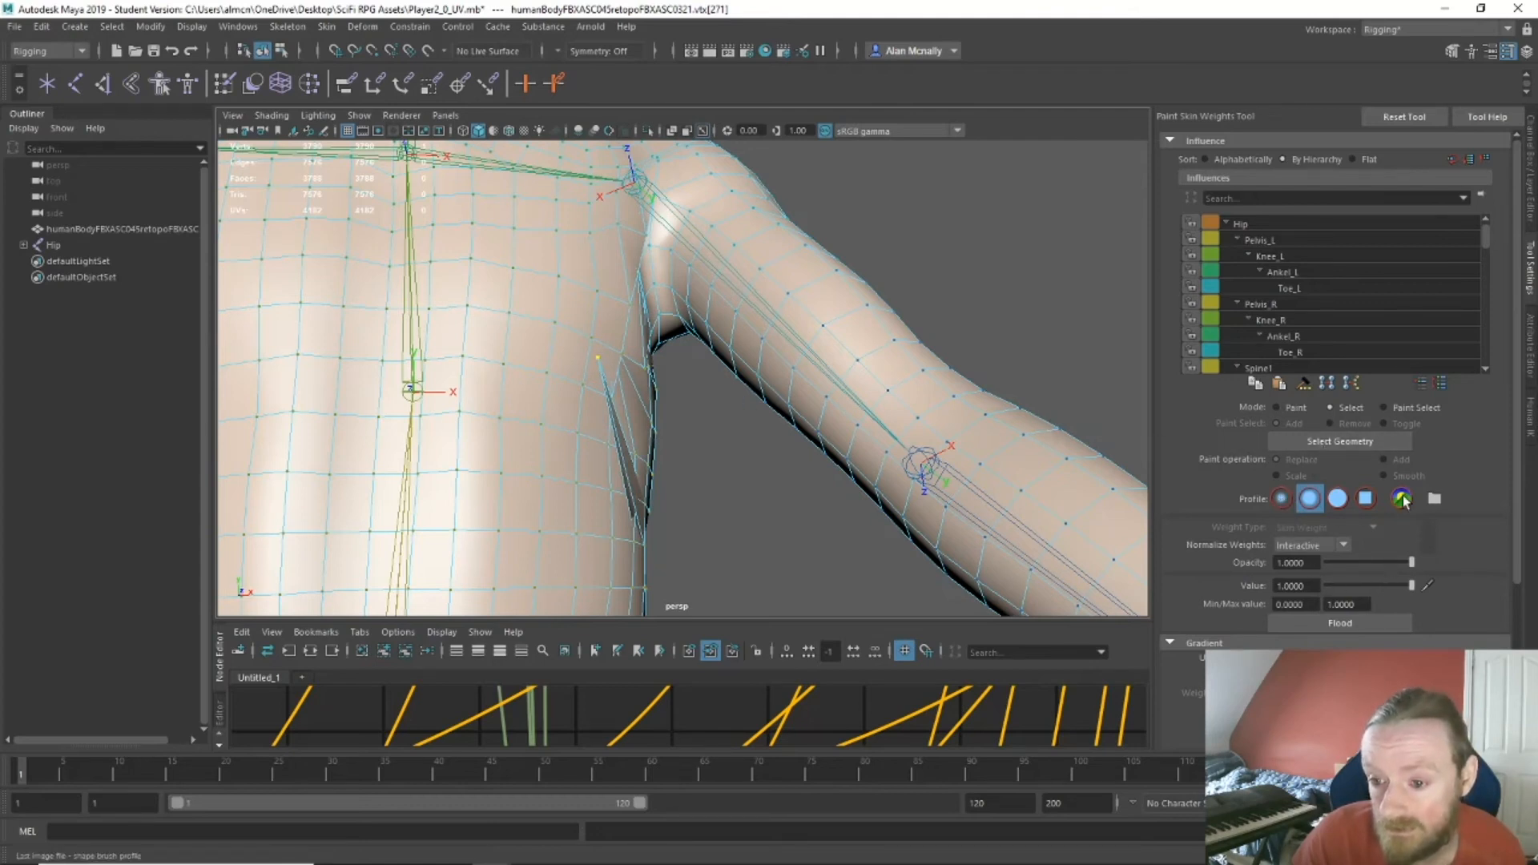
{"action": "left_click", "coordinate": [1278, 408]}
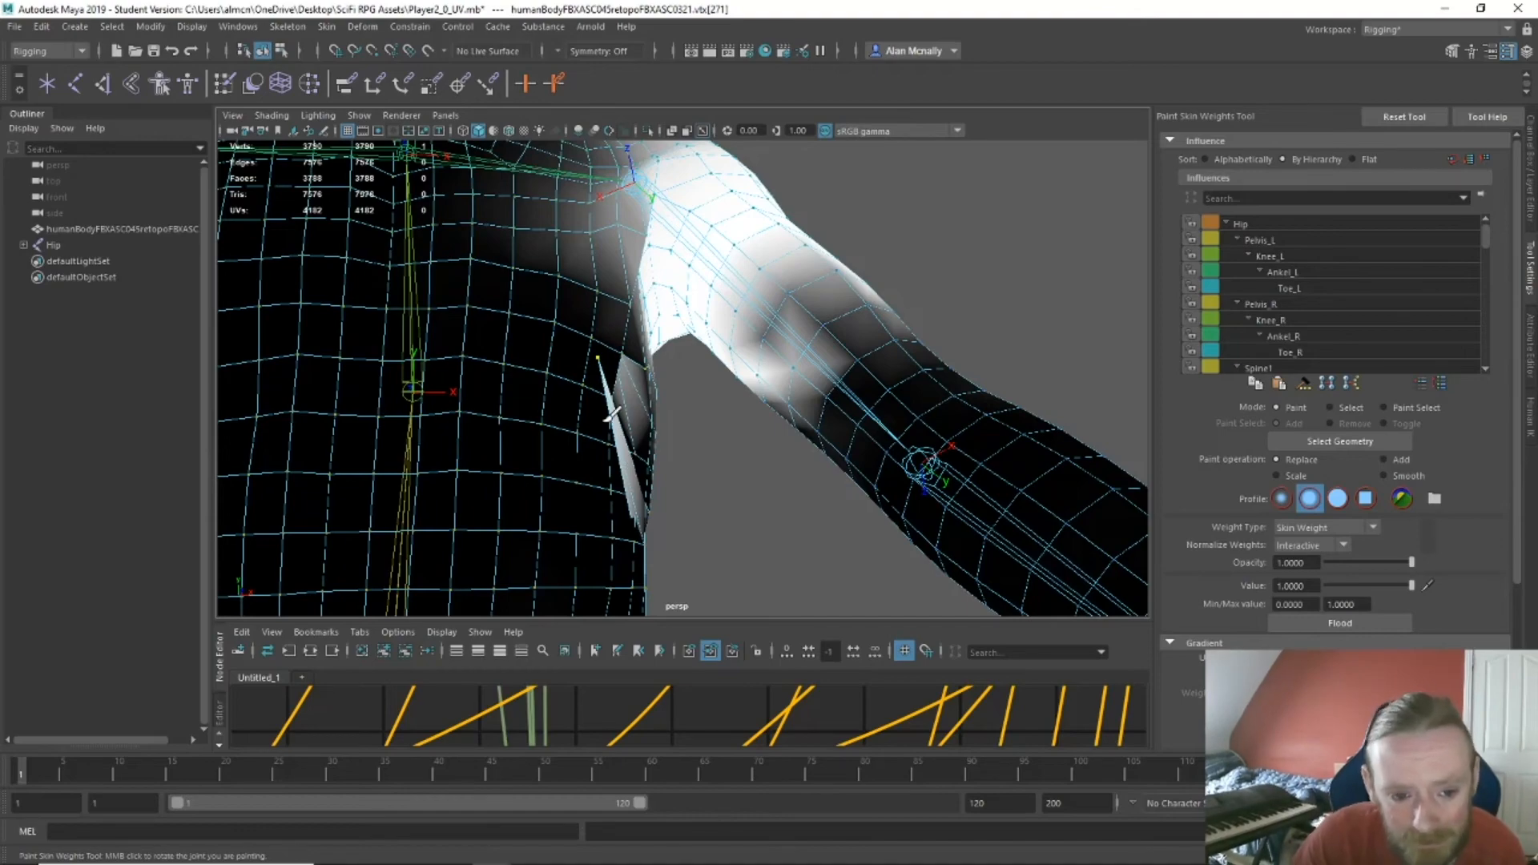
Move the selected spike-tip vertex in toward the torso surface with the Move tool.
{"action": "mouse_move", "coordinate": [676, 457]}
{"action": "left_mouse_down", "text": "alt"}
{"action": "mouse_move", "coordinate": [595, 486]}
{"action": "mouse_move", "coordinate": [484, 436]}
{"action": "mouse_move", "coordinate": [456, 357]}
{"action": "mouse_move", "coordinate": [505, 368]}
{"action": "left_mouse_up", "text": "alt"}
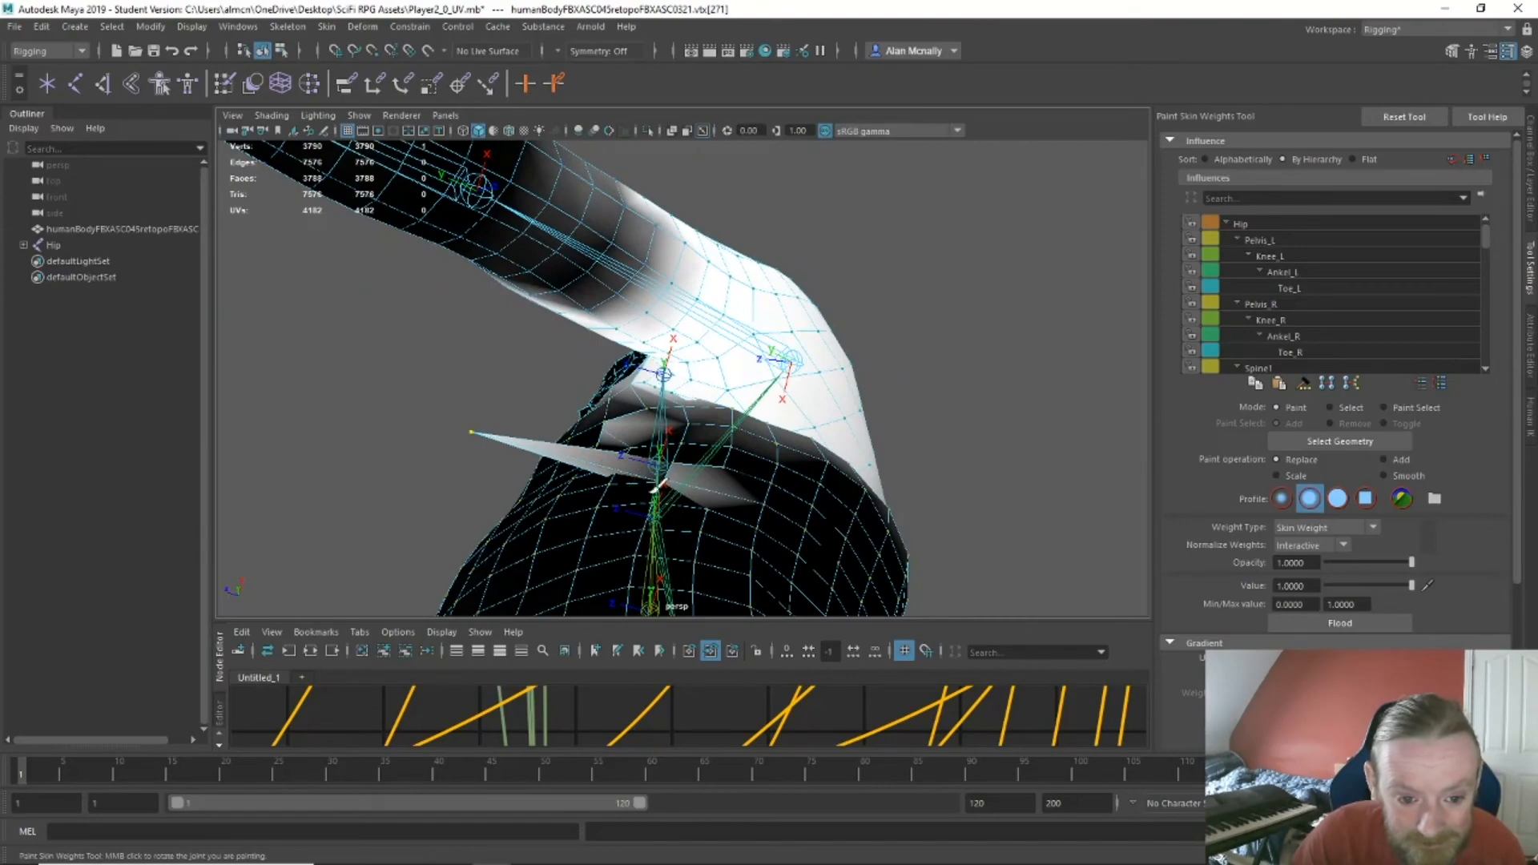
{"action": "left_click_drag", "start_coordinate": [694, 503], "coordinate": [803, 529], "text": "alt"}
{"action": "scroll", "coordinate": [803, 529], "scroll_direction": "down", "scroll_amount": 3}
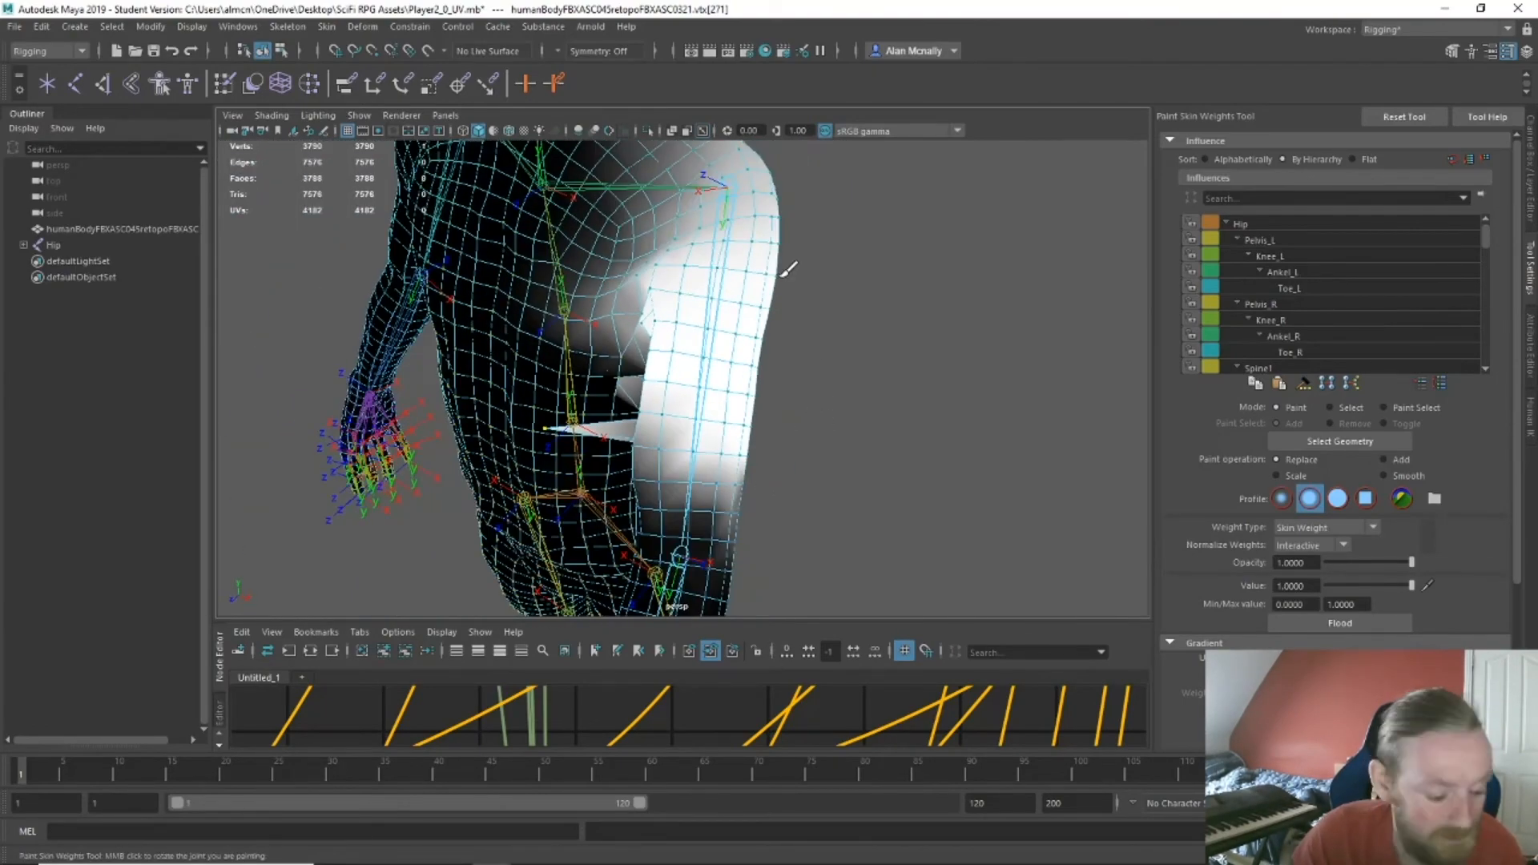
{"action": "key", "text": "e"}
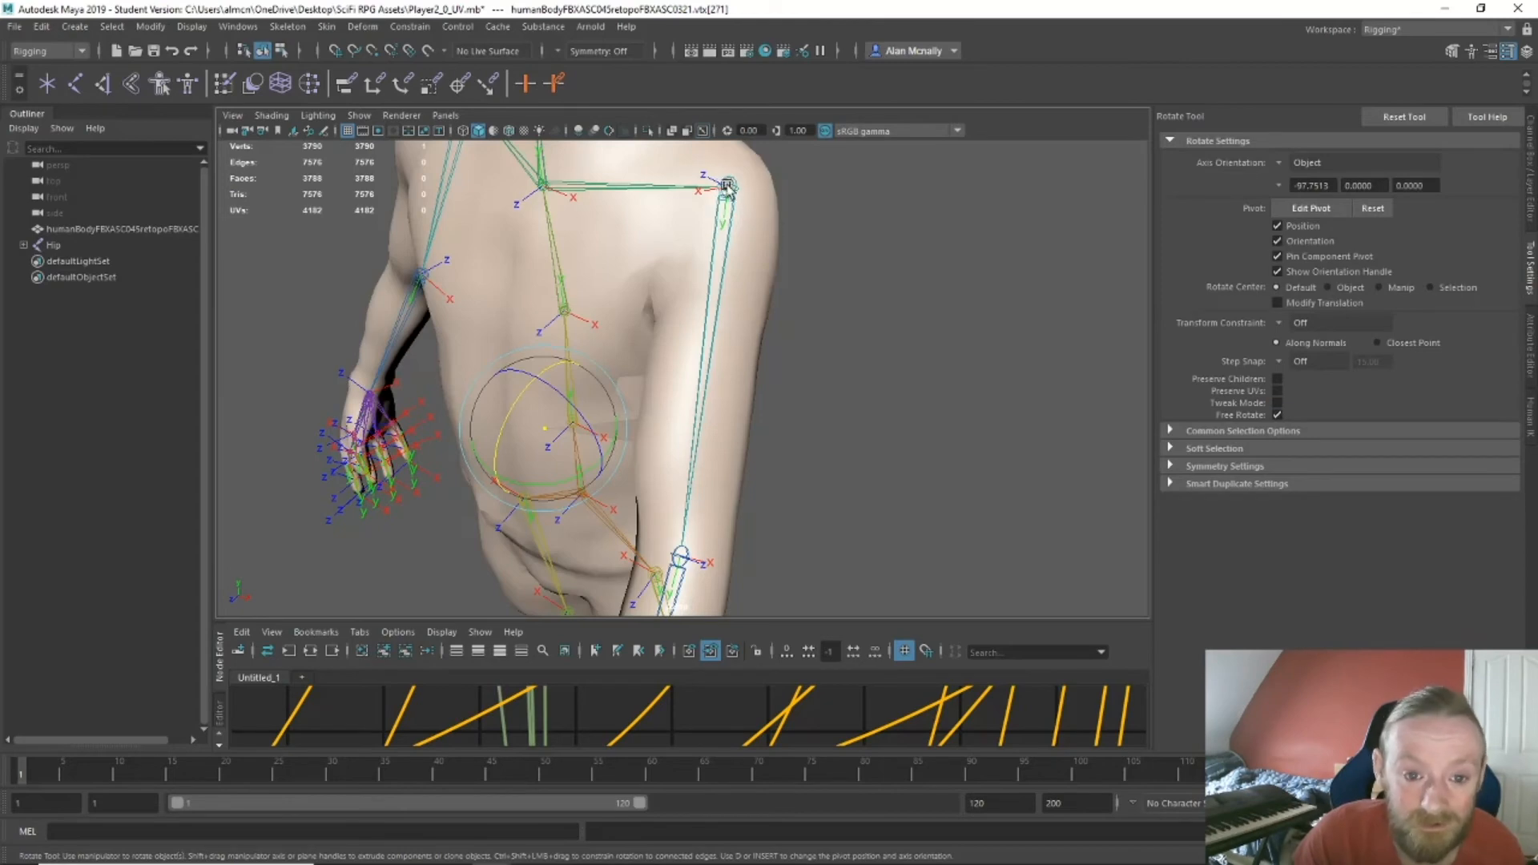
{"action": "key", "text": "w"}
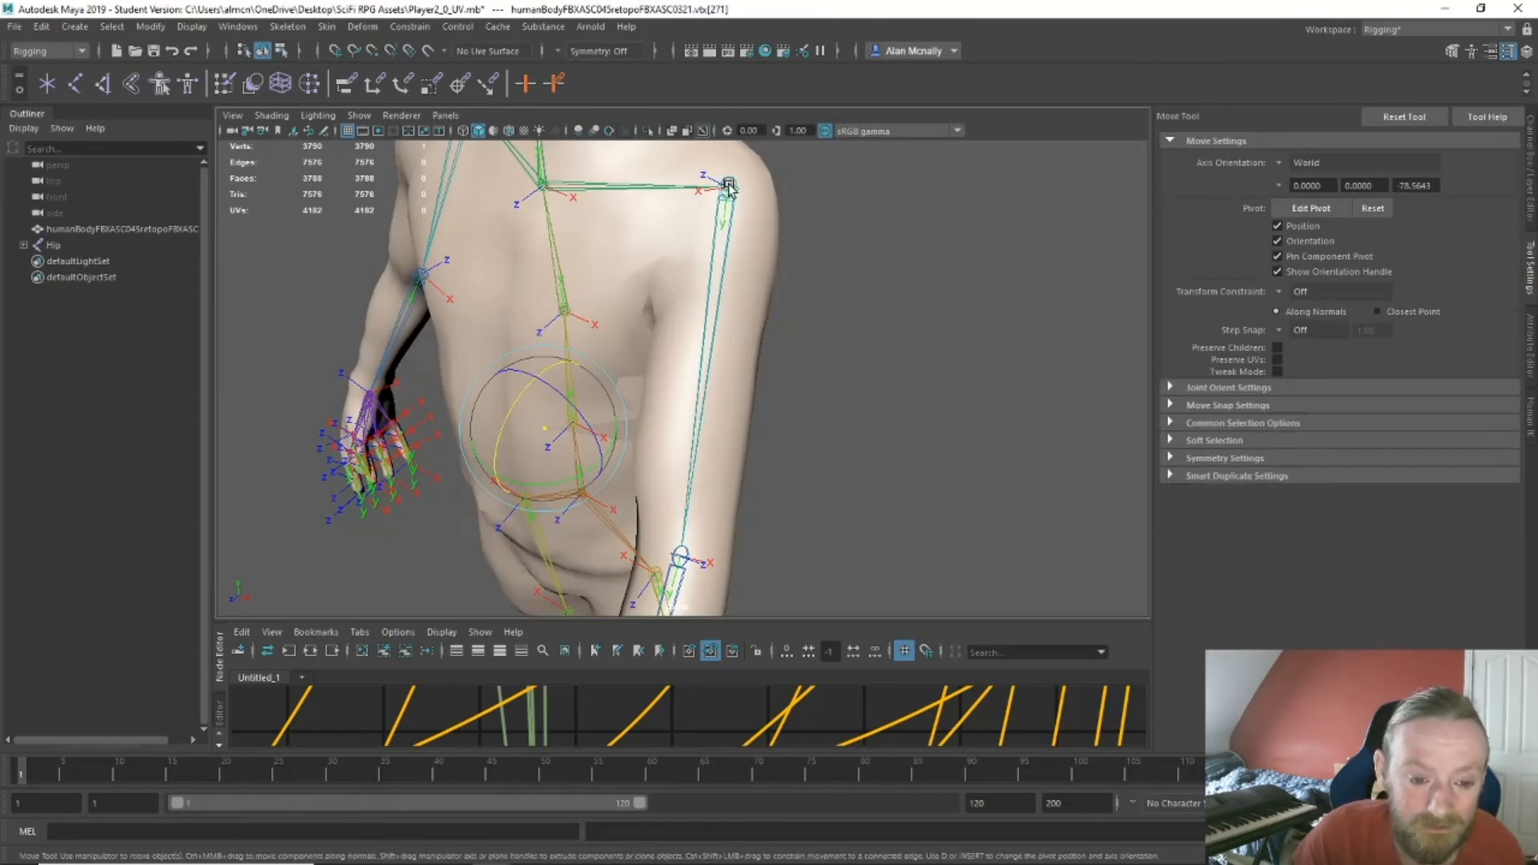
{"action": "left_click_drag", "start_coordinate": [769, 384], "coordinate": [613, 437], "text": "alt"}
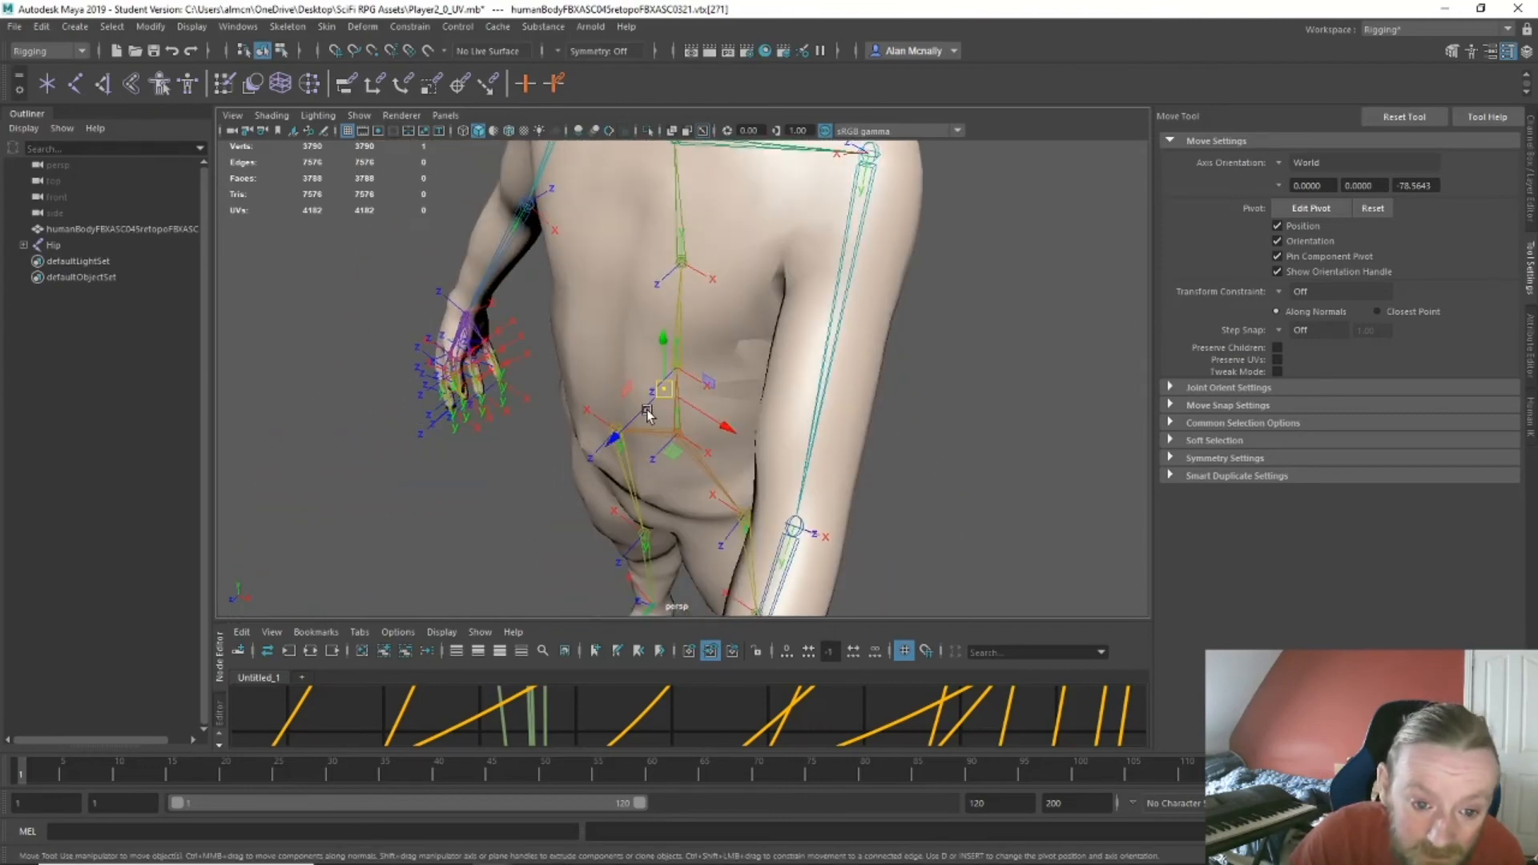
{"action": "left_click", "coordinate": [671, 398]}
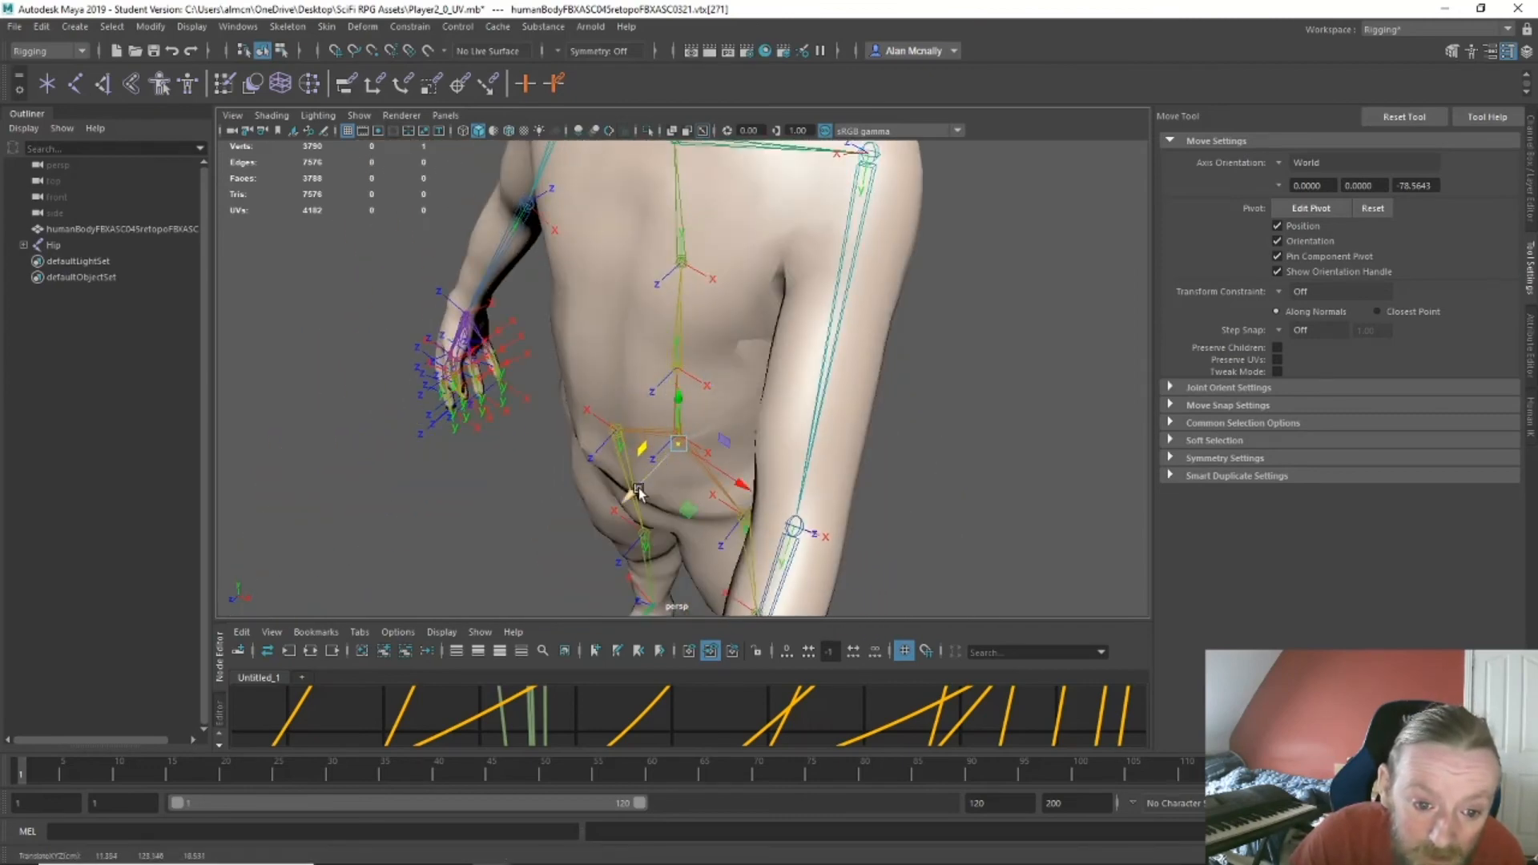
Select the body mesh, switch it to vertex mode, and pick the vertex at the spike's tip.
{"action": "left_click_drag", "start_coordinate": [910, 516], "coordinate": [777, 489], "text": "alt"}
{"action": "left_click", "coordinate": [148, 232]}
{"action": "left_click_drag", "start_coordinate": [688, 424], "coordinate": [762, 426], "text": "alt"}
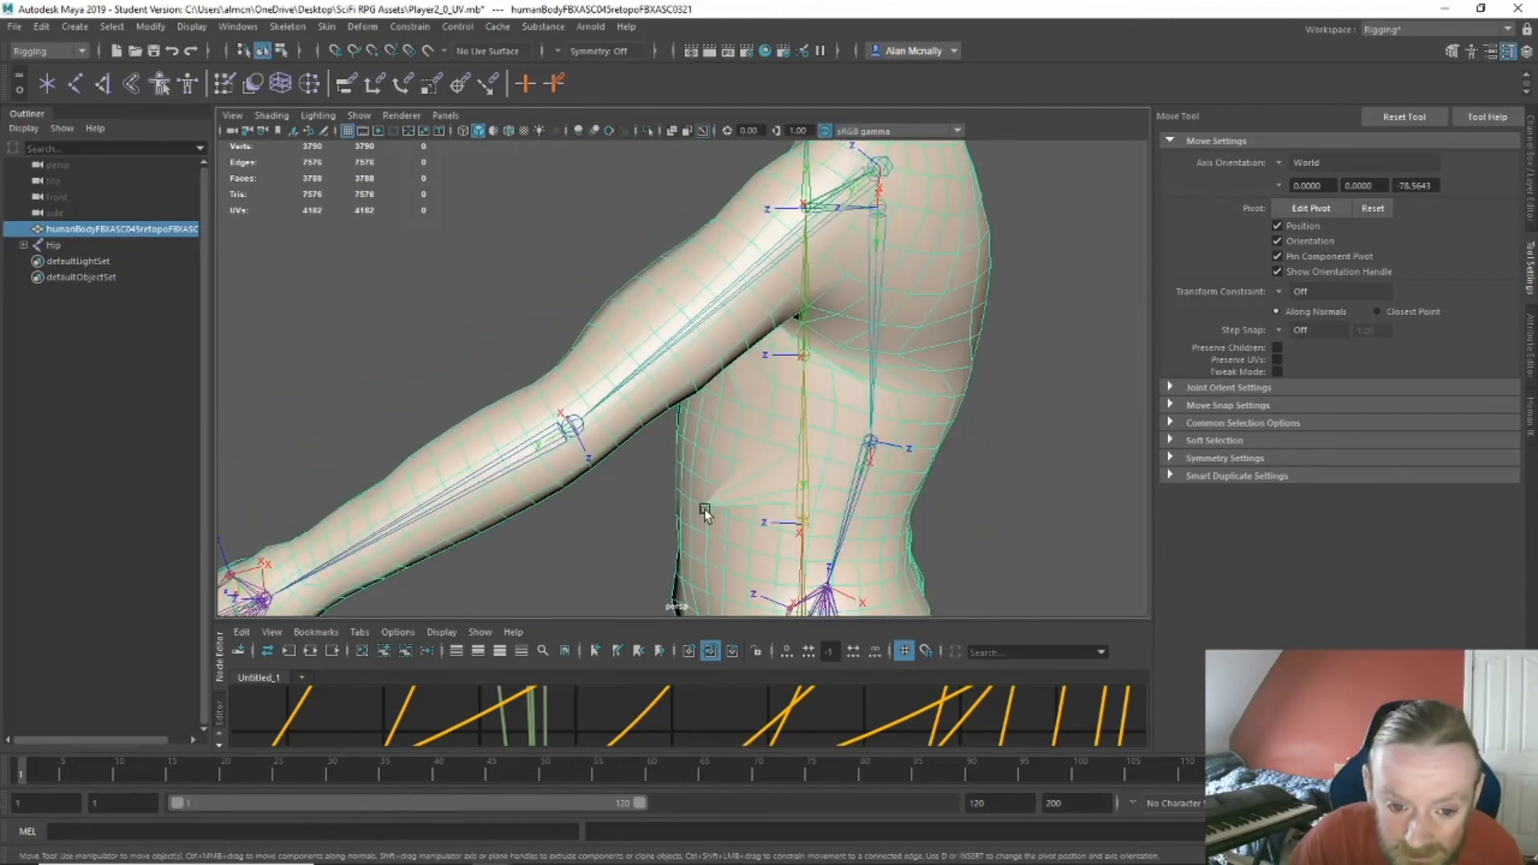
{"action": "scroll", "coordinate": [757, 559], "scroll_direction": "up", "scroll_amount": 3}
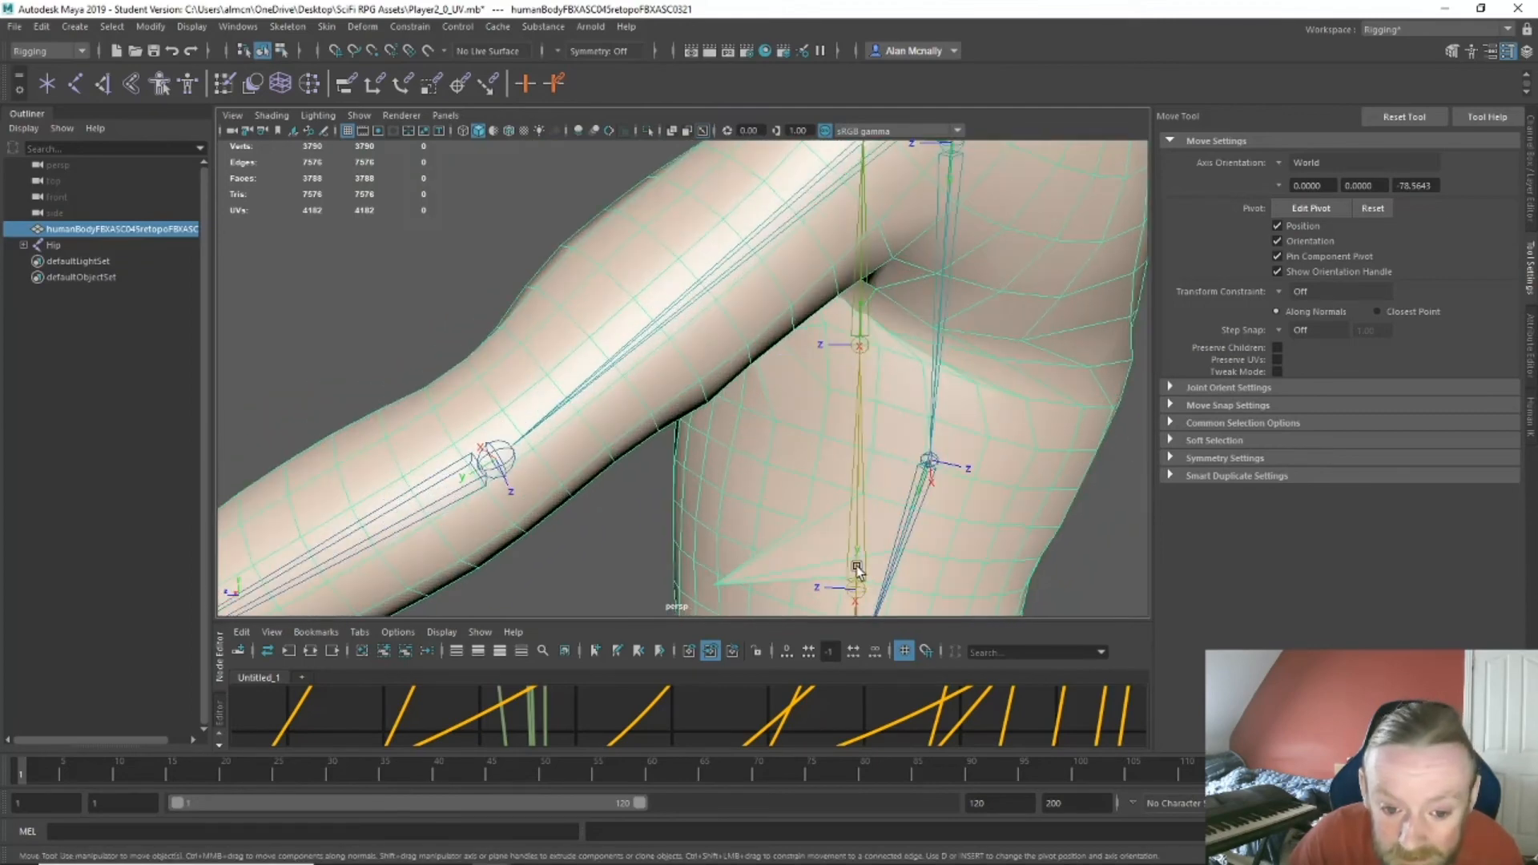
{"action": "middle_click_drag", "start_coordinate": [858, 570], "coordinate": [763, 446], "text": "alt"}
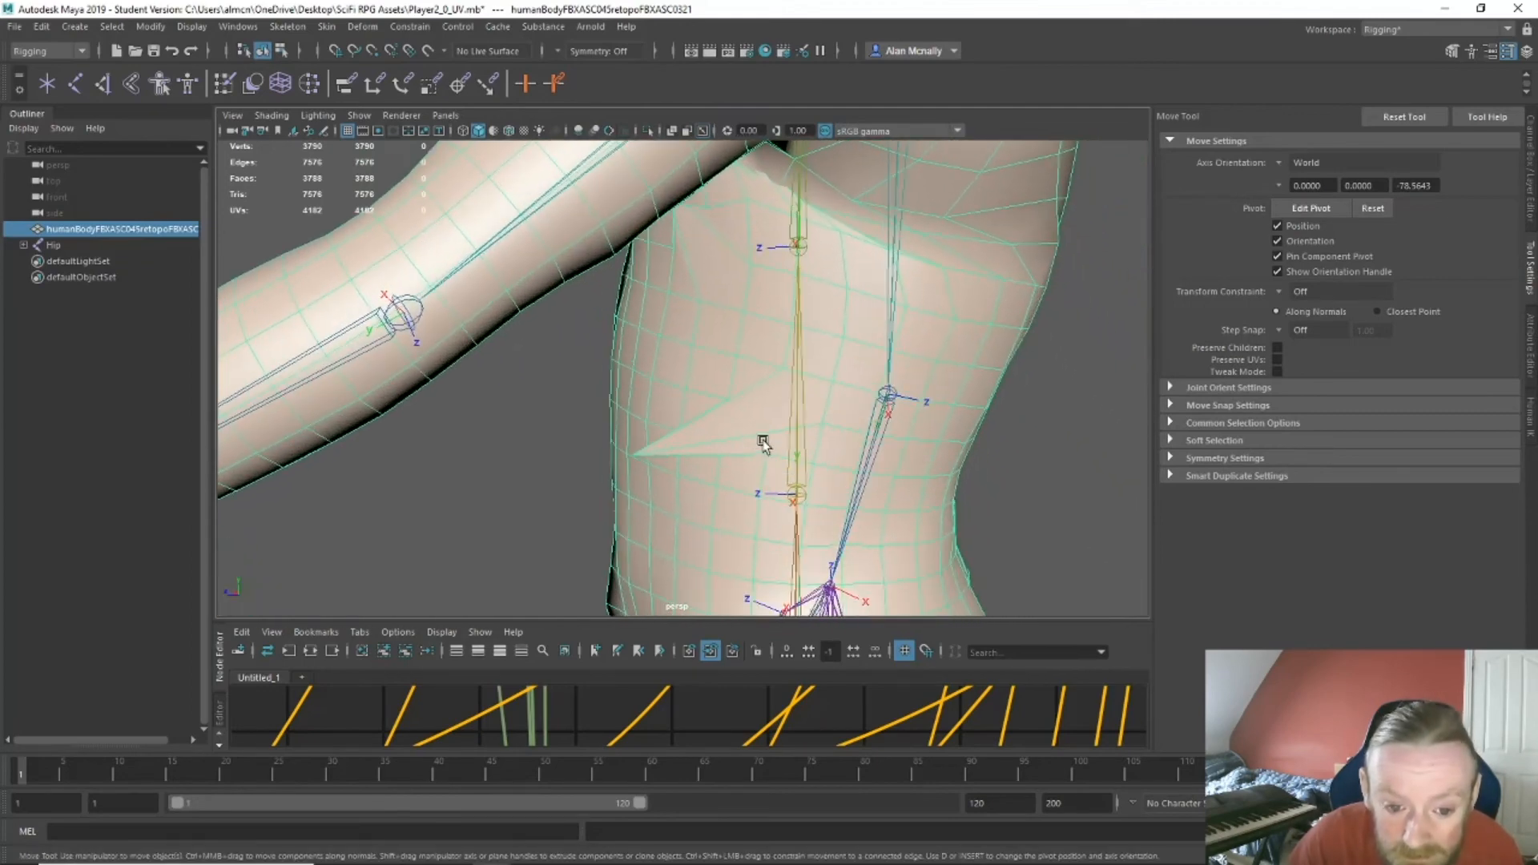
{"action": "right_click_drag", "start_coordinate": [682, 407], "coordinate": [613, 415]}
{"action": "left_click", "coordinate": [629, 457]}
Move the spike-tip vertex back into line with the surrounding mesh on the left side of the torso.
{"action": "left_click_drag", "start_coordinate": [582, 406], "coordinate": [682, 393]}
{"action": "left_click_drag", "start_coordinate": [700, 533], "coordinate": [723, 496]}
{"action": "left_click_drag", "start_coordinate": [867, 533], "coordinate": [756, 513], "text": "alt"}
{"action": "left_click_drag", "start_coordinate": [664, 411], "coordinate": [815, 470]}
{"action": "left_click_drag", "start_coordinate": [726, 433], "coordinate": [660, 419]}
{"action": "left_click_drag", "start_coordinate": [740, 347], "coordinate": [731, 344]}
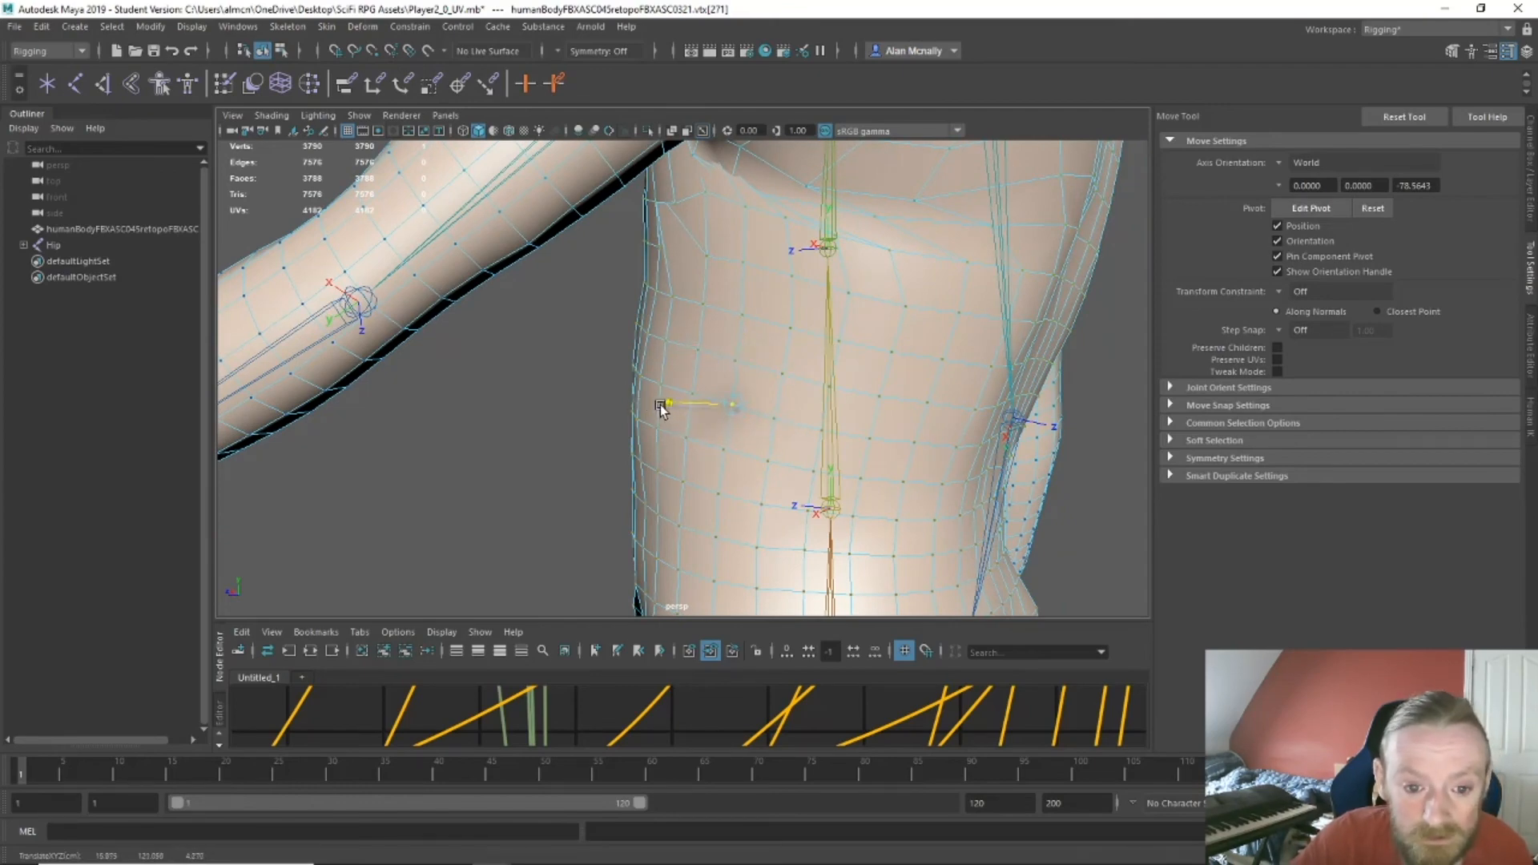
Nudge the repositioned vertex slightly inward along X at the torso's left edge, and restore its selection by undoing the deselection.
{"action": "left_click_drag", "start_coordinate": [660, 405], "coordinate": [1043, 469]}
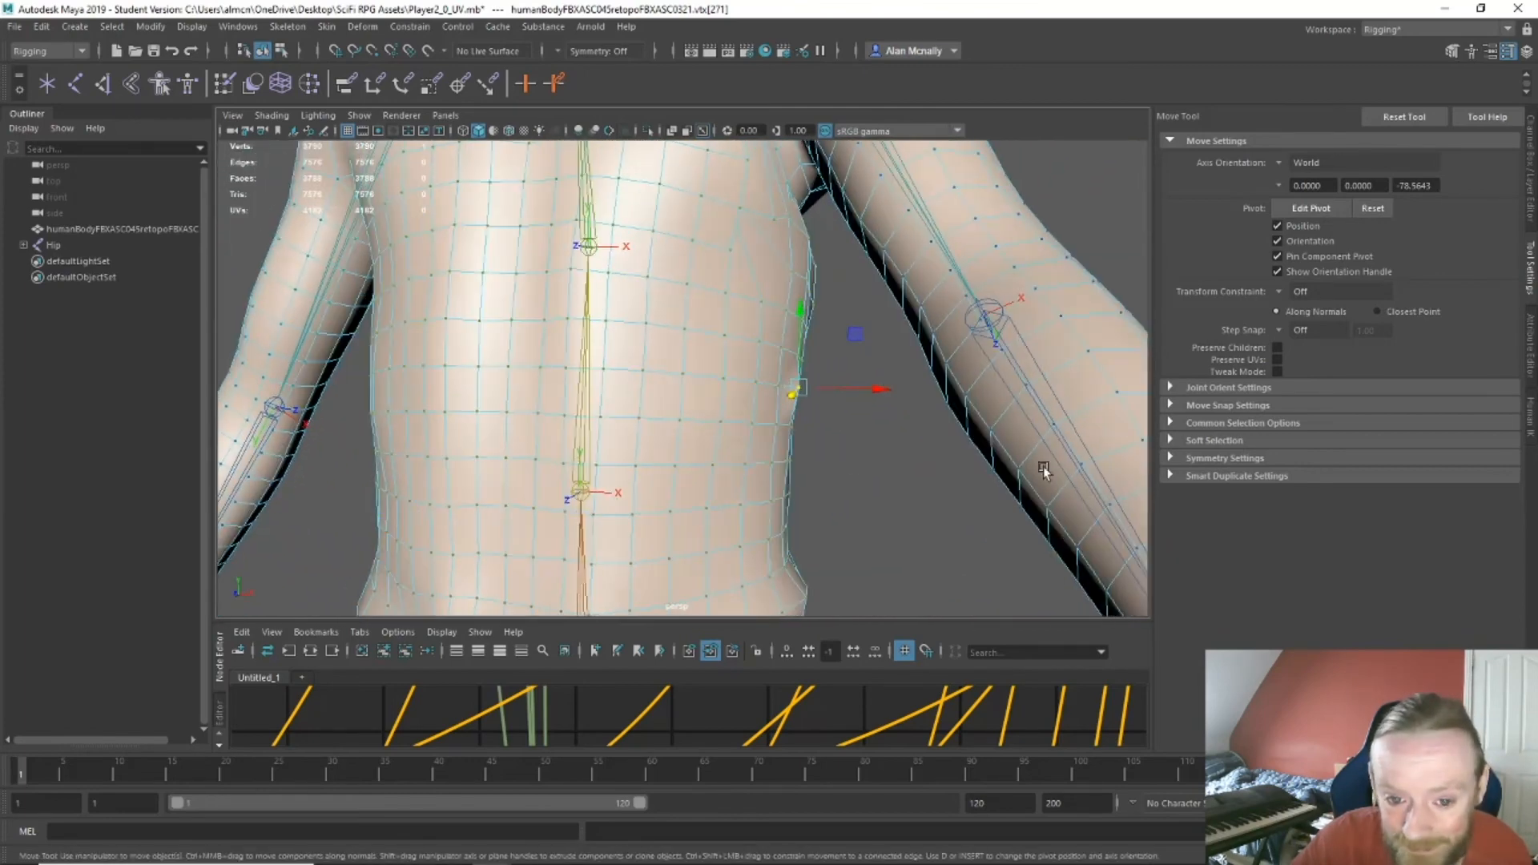
{"action": "left_click_drag", "start_coordinate": [875, 394], "coordinate": [867, 394]}
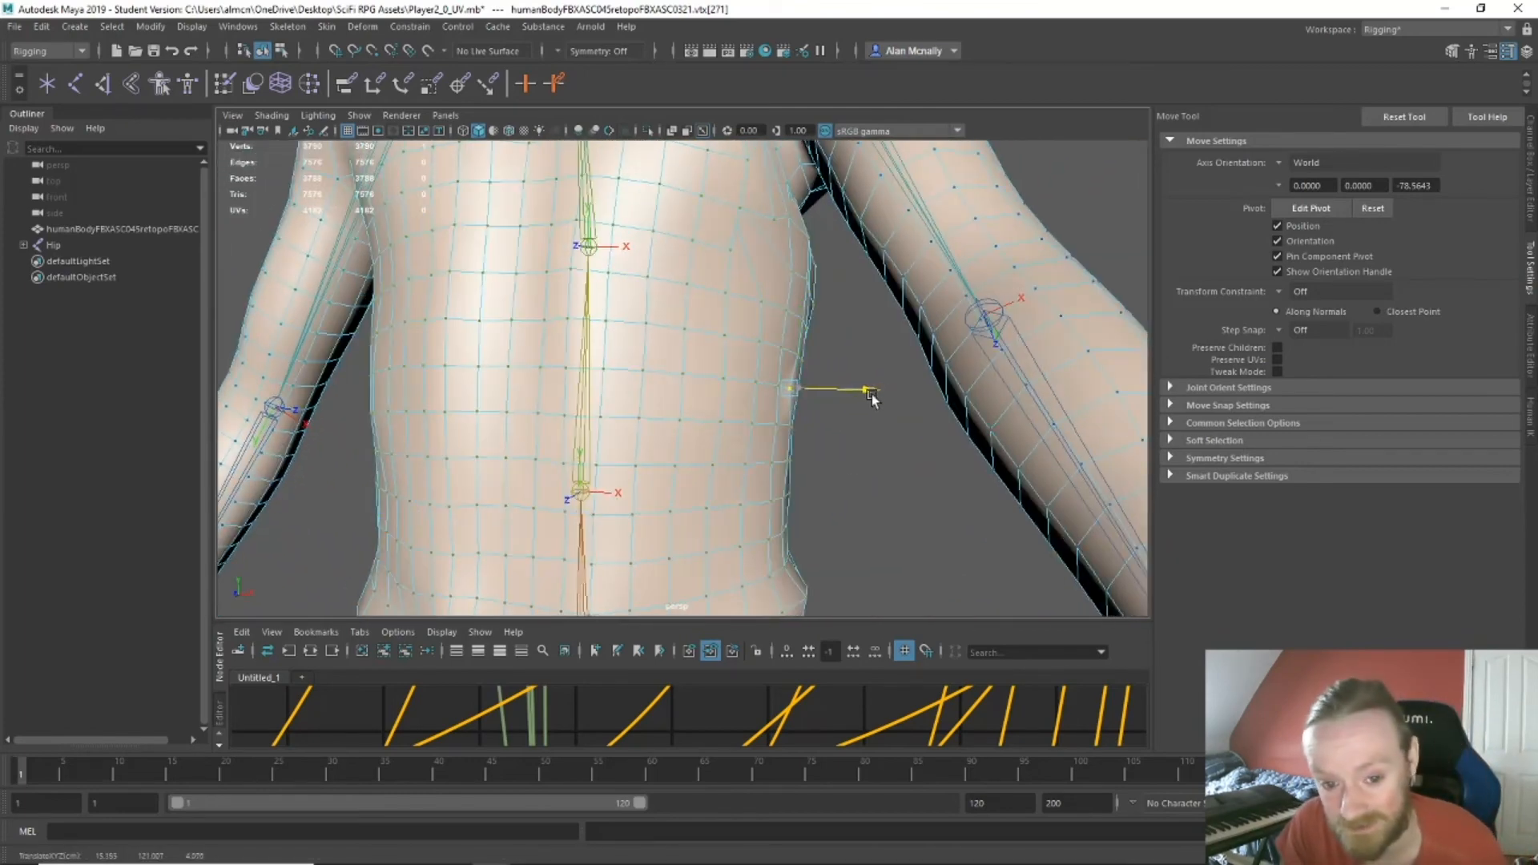
{"action": "left_click", "coordinate": [839, 474]}
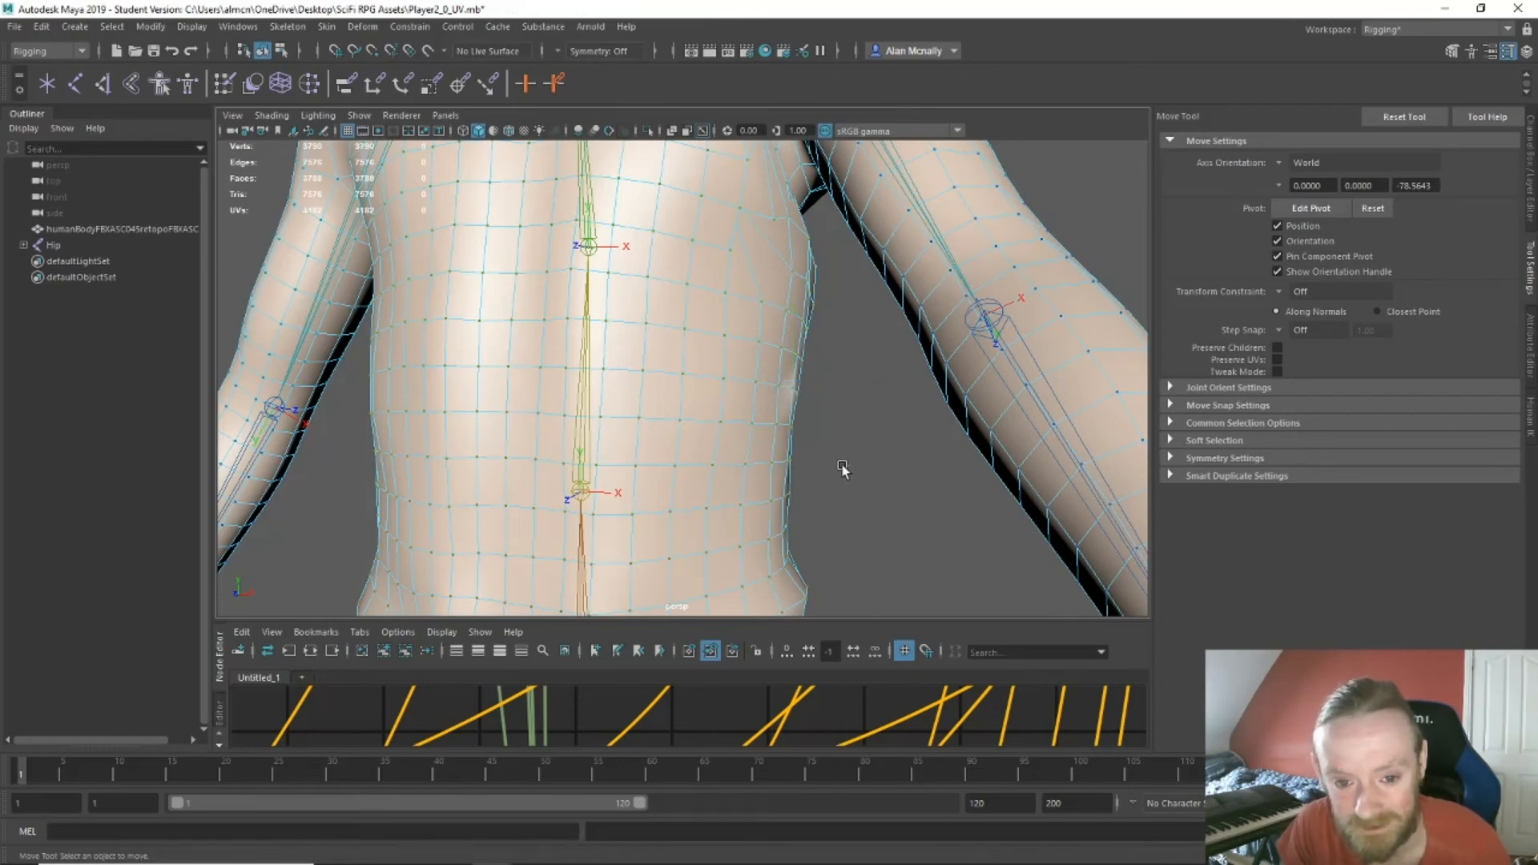
{"action": "left_click", "coordinate": [795, 391]}
{"action": "left_click_drag", "start_coordinate": [829, 465], "coordinate": [828, 463]}
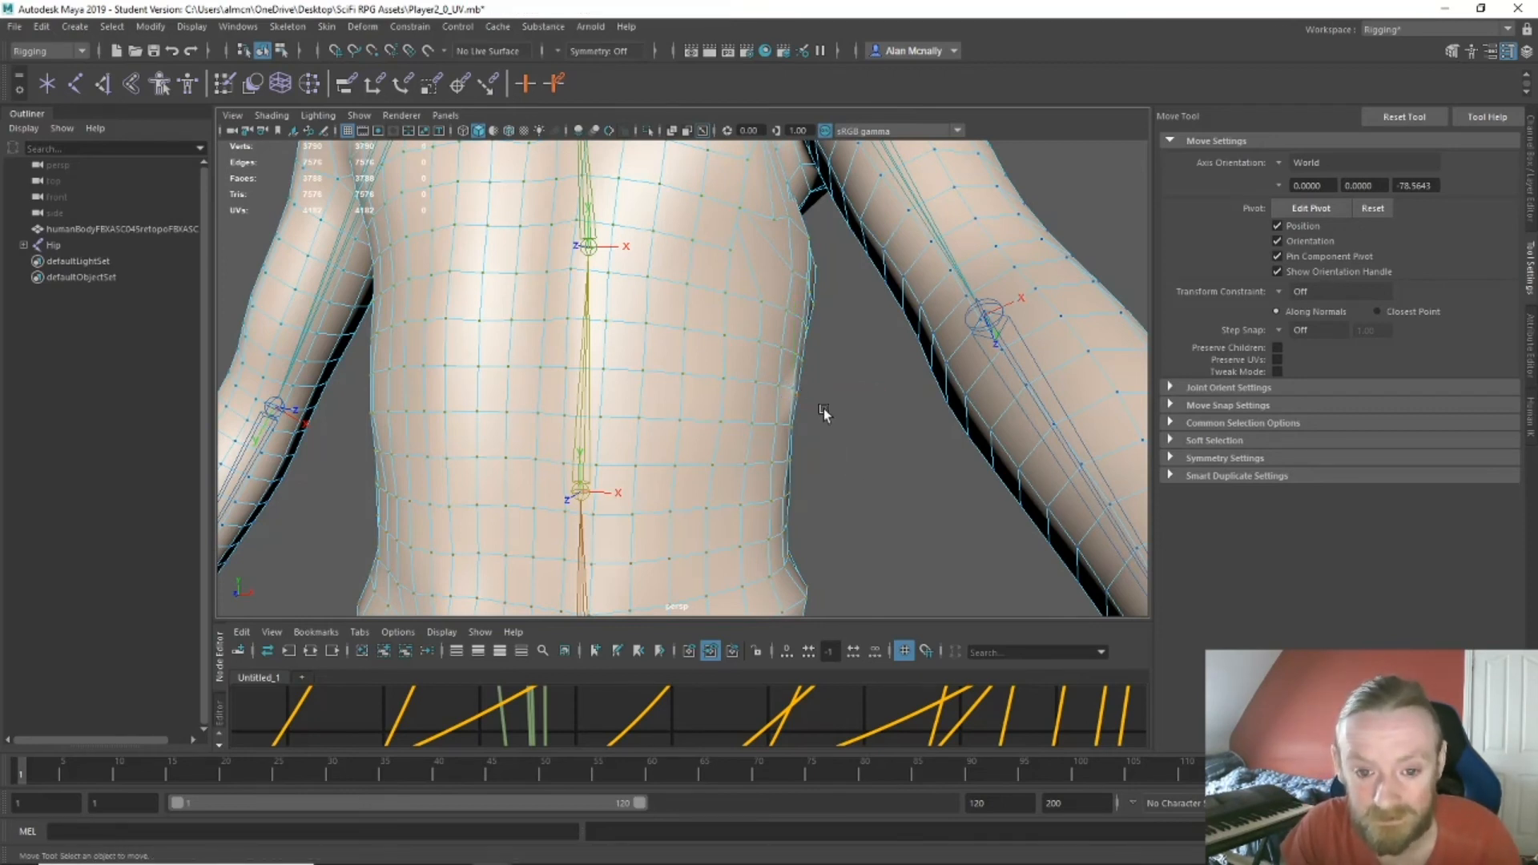
{"action": "key", "text": "ctrl+z"}
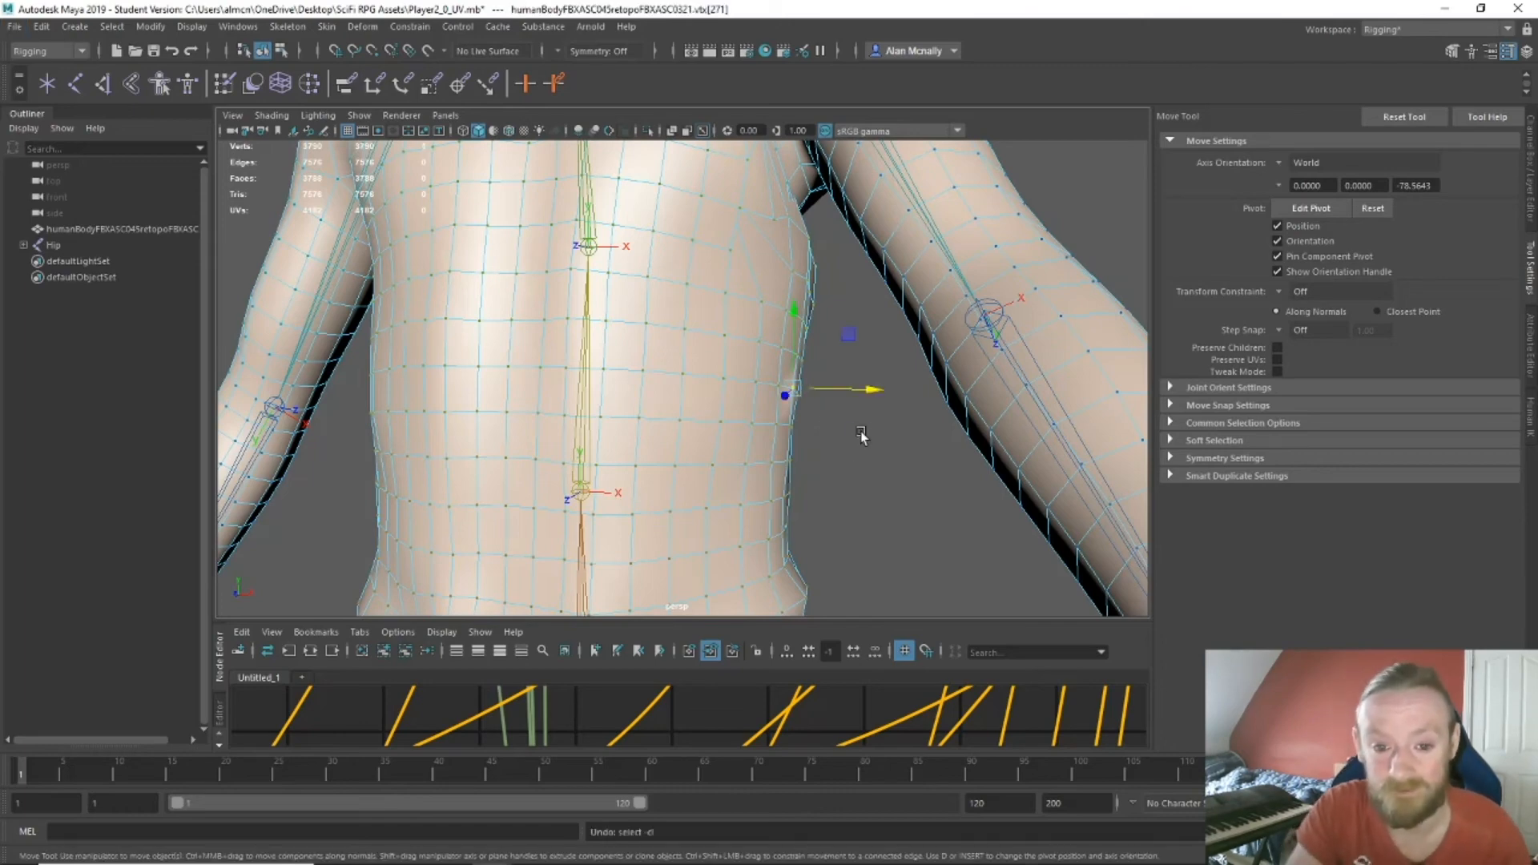
Move the selected torso-side vertex slightly to line up with the mesh around it as seen from behind, keeping it selected.
{"action": "left_click_drag", "start_coordinate": [866, 449], "coordinate": [843, 472], "text": "alt"}
{"action": "left_click", "coordinate": [569, 460]}
{"action": "left_click_drag", "start_coordinate": [655, 415], "coordinate": [646, 410]}
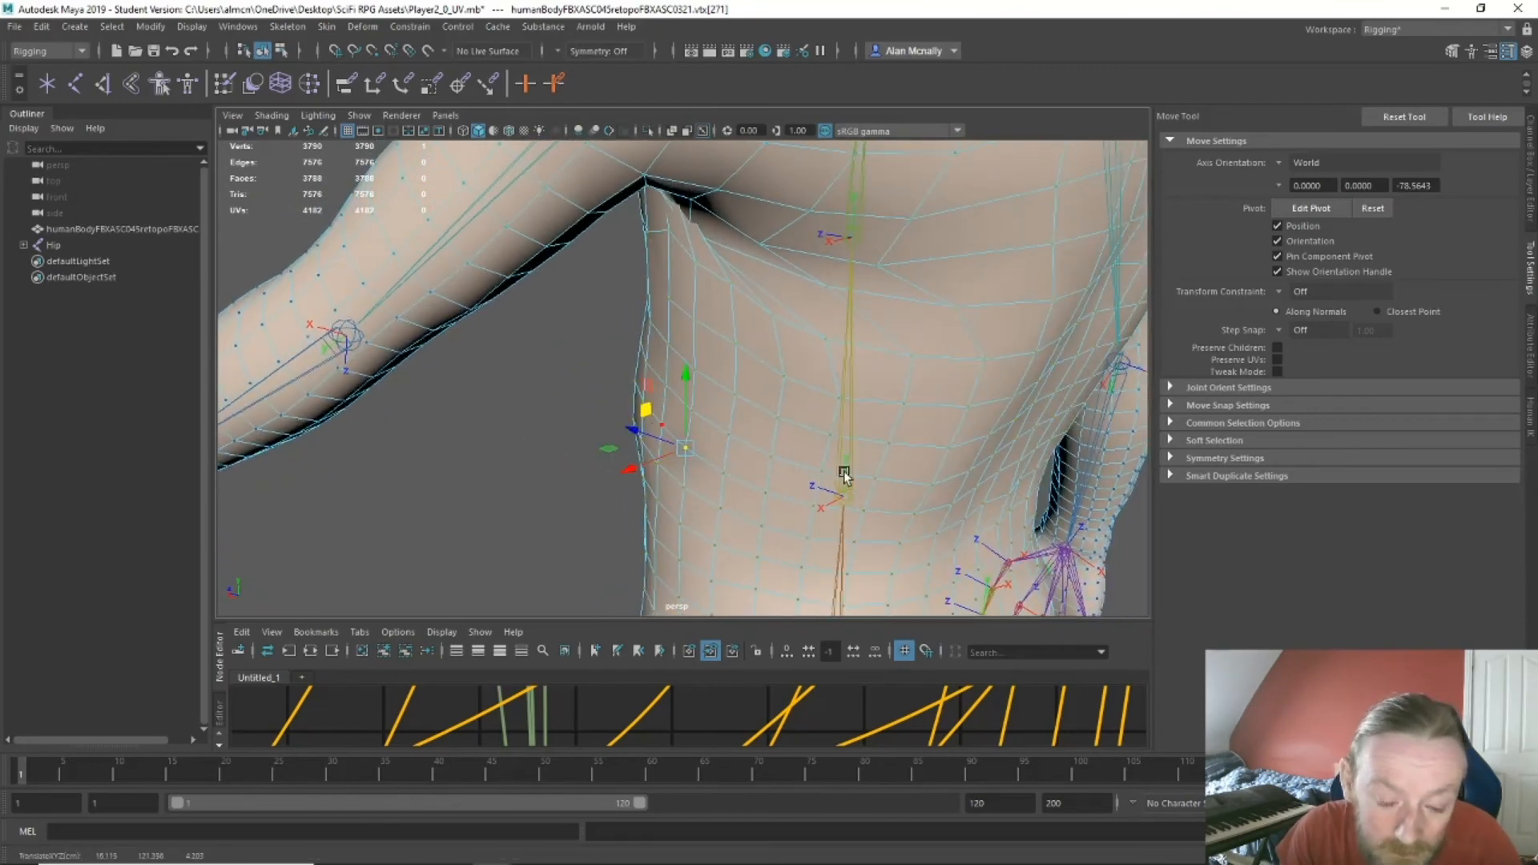
{"action": "left_click_drag", "start_coordinate": [844, 474], "coordinate": [737, 327], "text": "alt"}
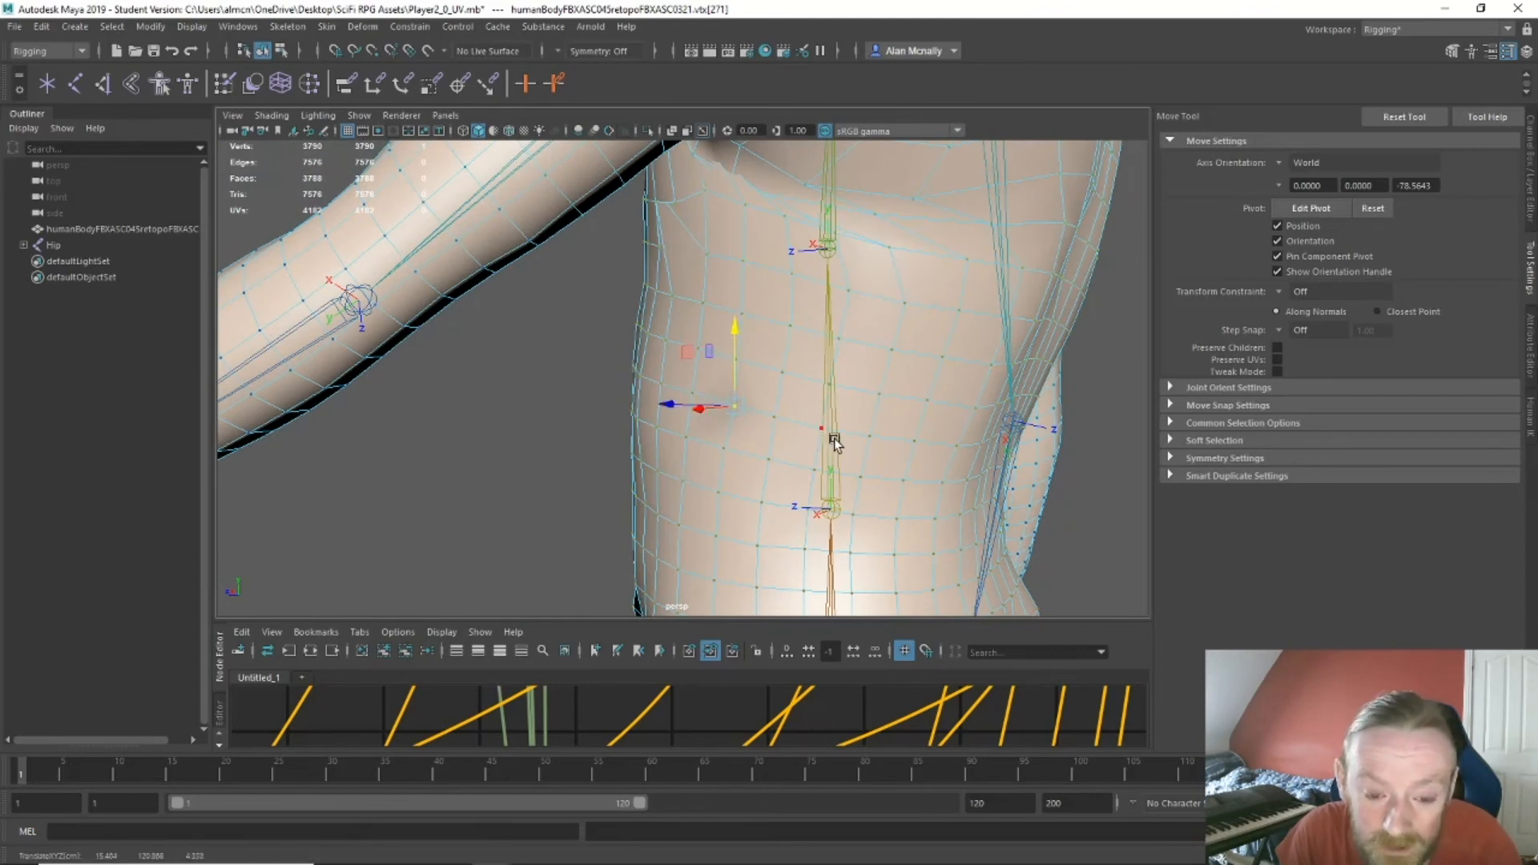
{"action": "left_click", "coordinate": [1115, 475]}
{"action": "key", "text": "ctrl+z"}
Nudge the same vertex outward along X and slightly along Z to even out the surface below the armpit.
{"action": "left_click_drag", "start_coordinate": [1099, 478], "coordinate": [748, 382], "text": "alt"}
{"action": "left_click", "coordinate": [874, 404]}
{"action": "left_click_drag", "start_coordinate": [787, 413], "coordinate": [726, 438], "text": "alt"}
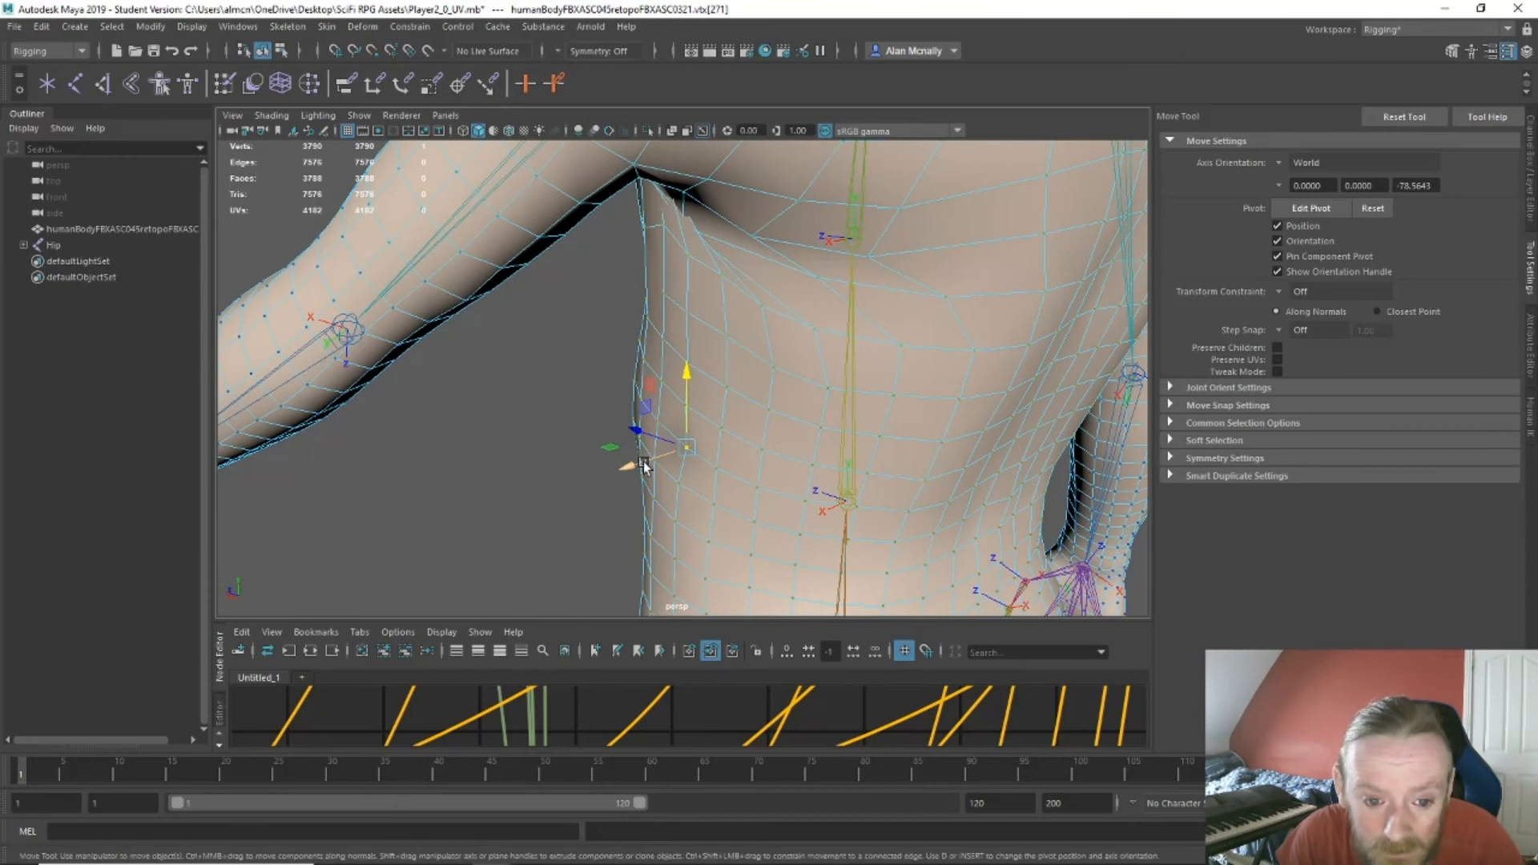
{"action": "left_click_drag", "start_coordinate": [649, 467], "coordinate": [642, 467]}
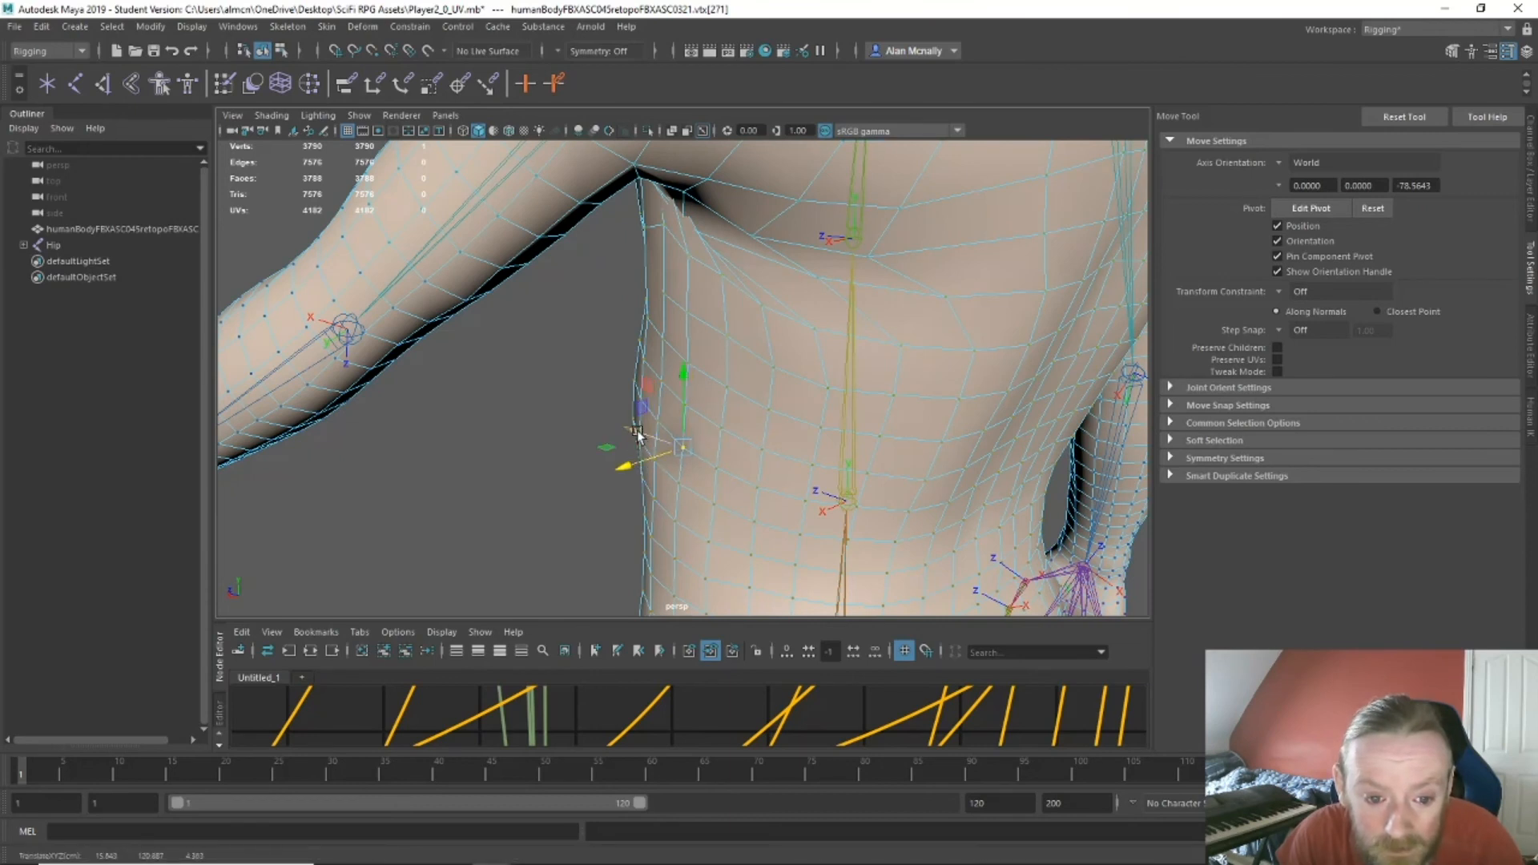
{"action": "left_click_drag", "start_coordinate": [639, 435], "coordinate": [632, 429]}
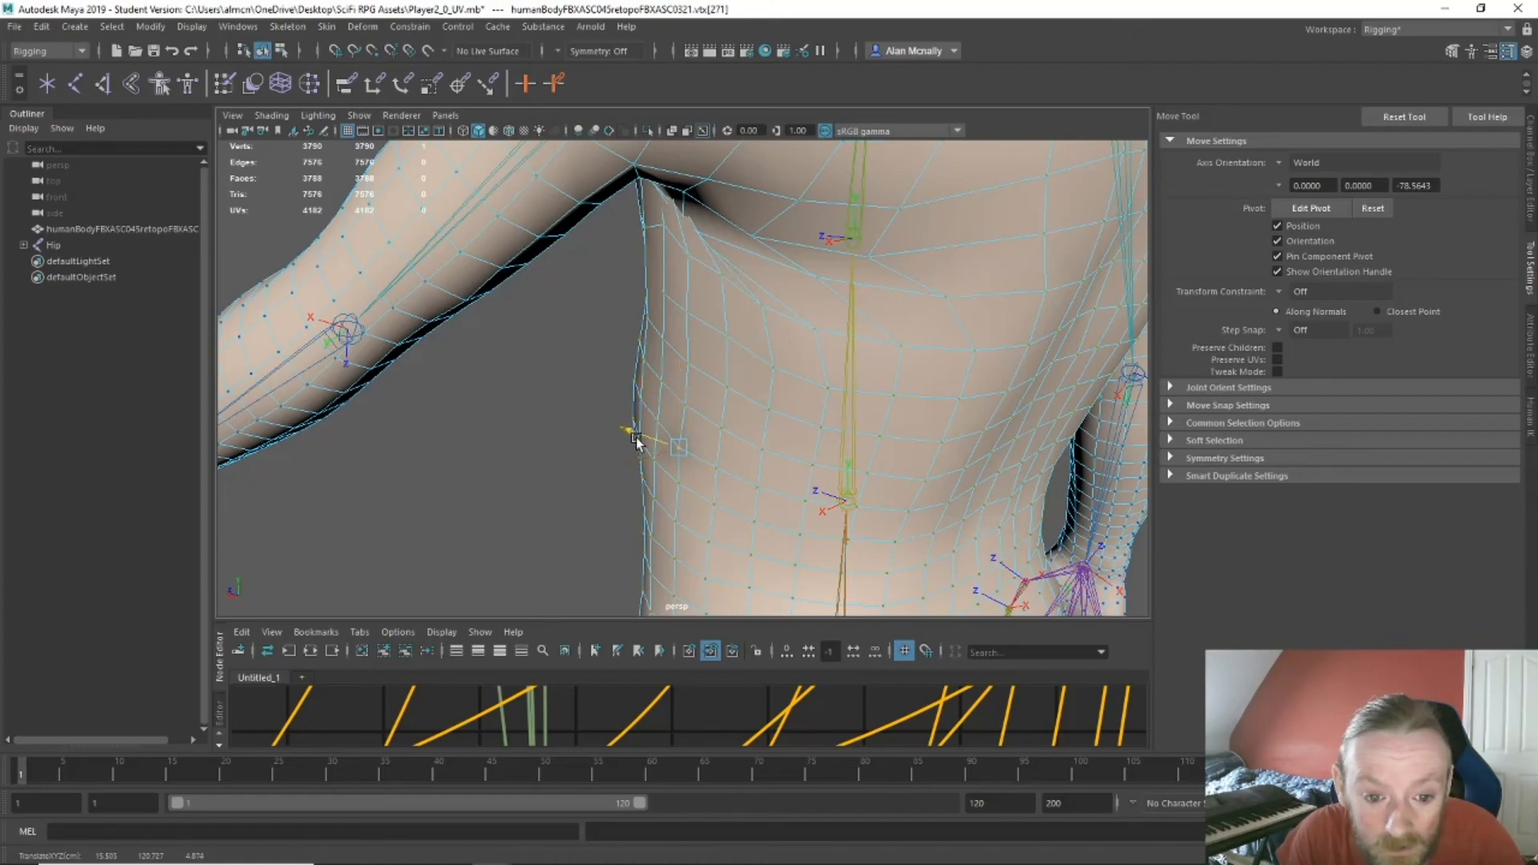
{"action": "left_click_drag", "start_coordinate": [633, 440], "coordinate": [771, 276], "text": "alt"}
Select the whole body mesh and start the Paint Skin Weights tool.
{"action": "right_click", "coordinate": [771, 276]}
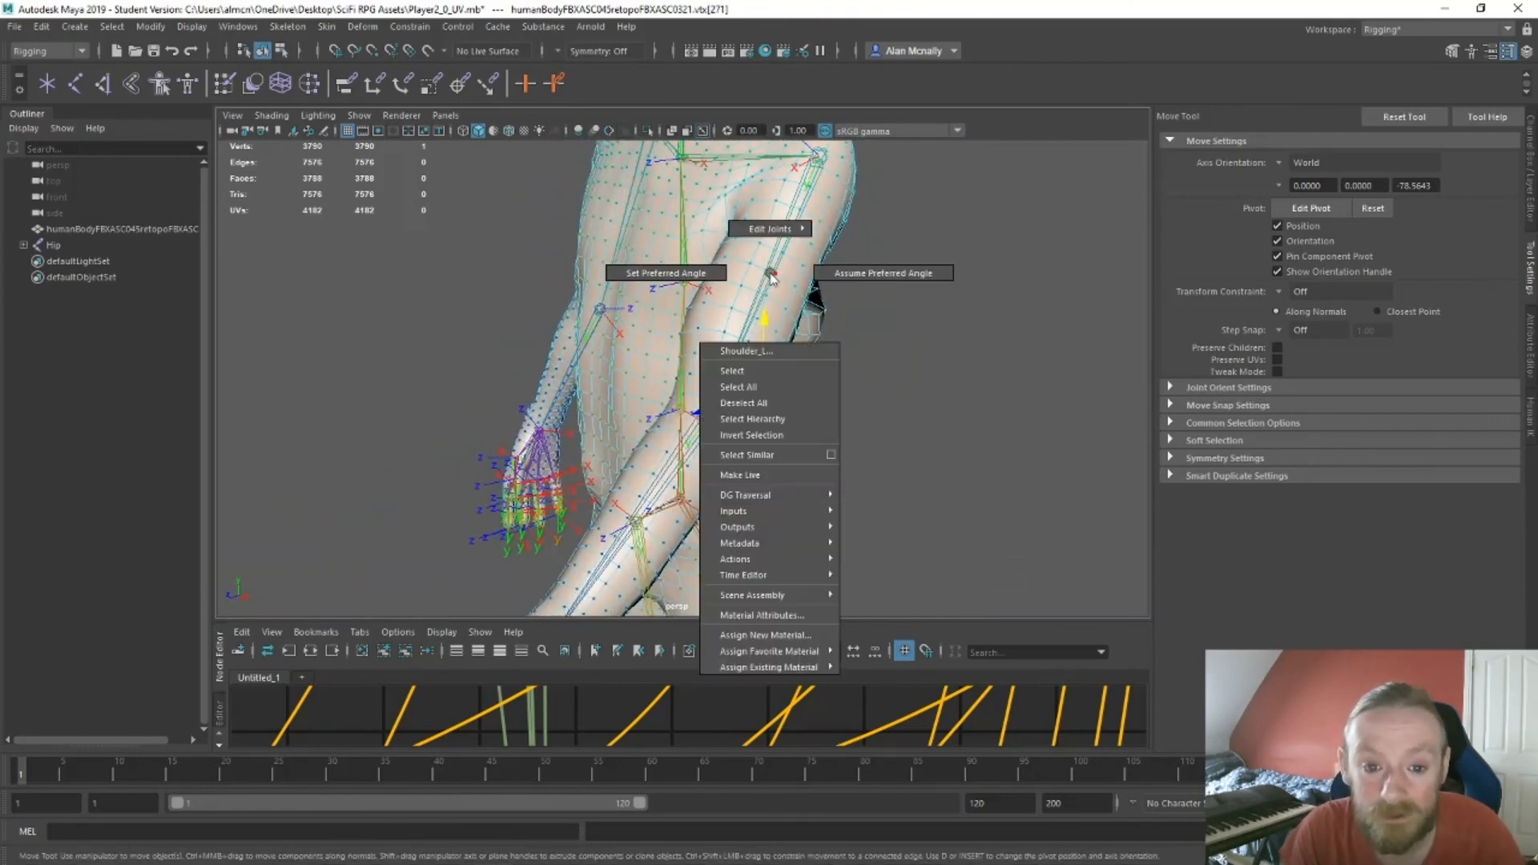
{"action": "right_click_drag", "start_coordinate": [771, 275], "coordinate": [1128, 420]}
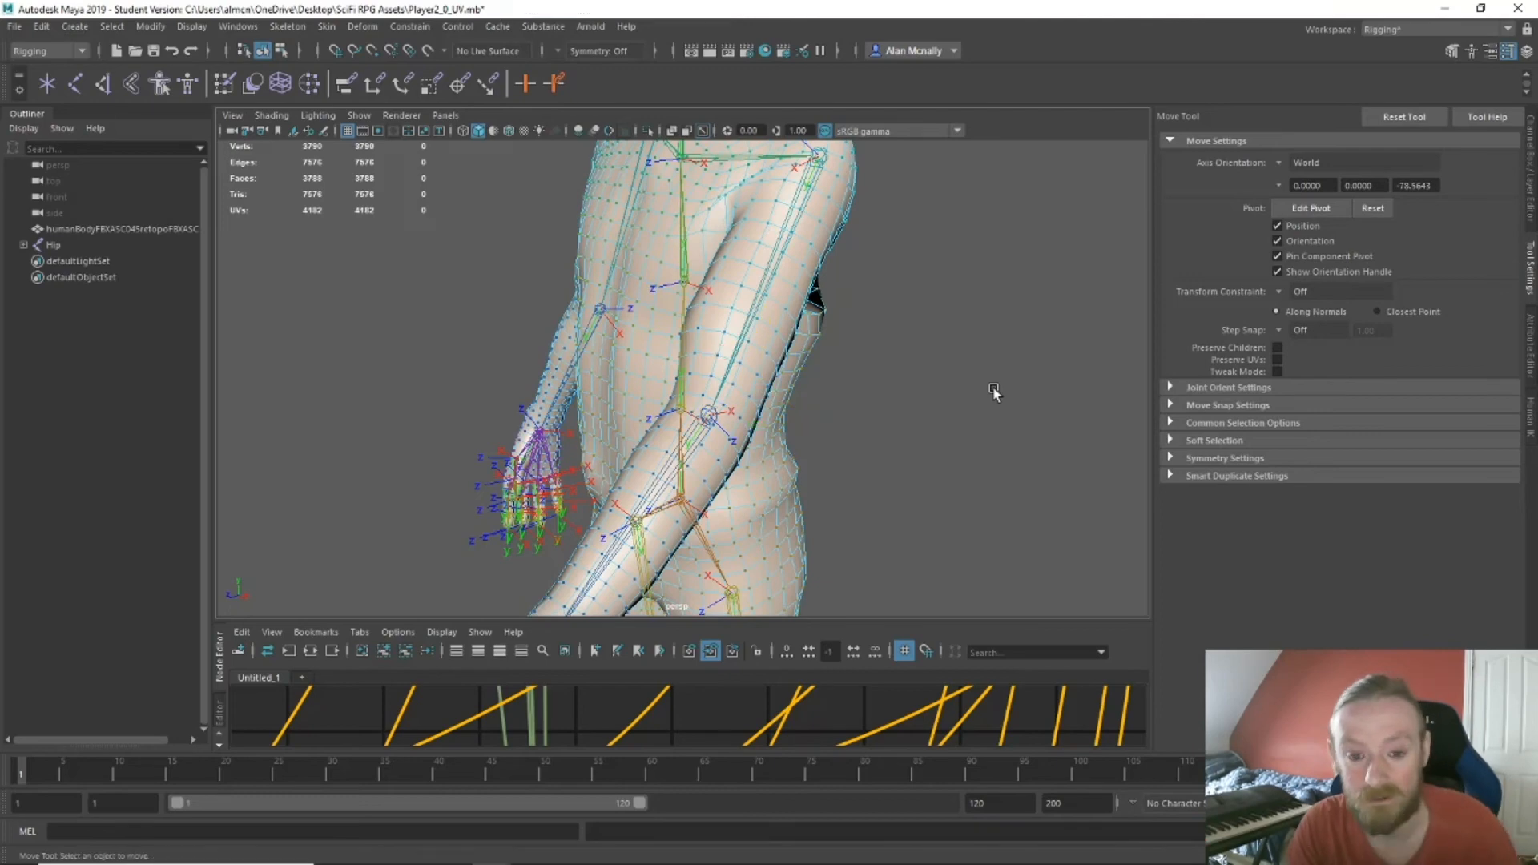
{"action": "left_click_drag", "start_coordinate": [996, 385], "coordinate": [793, 358], "text": "alt"}
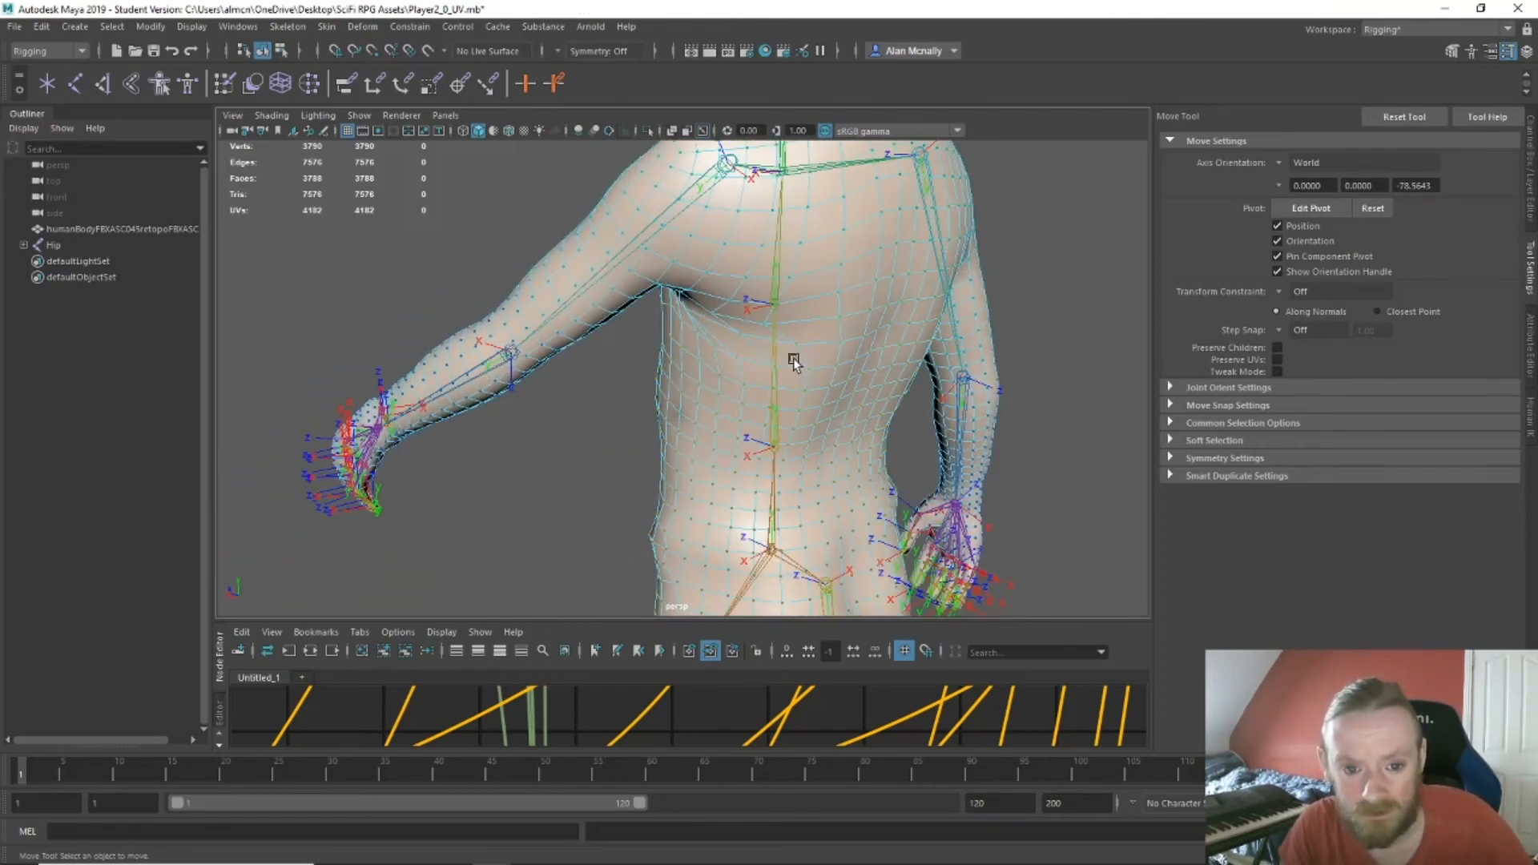
{"action": "left_click_drag", "start_coordinate": [699, 322], "coordinate": [777, 375], "text": "alt"}
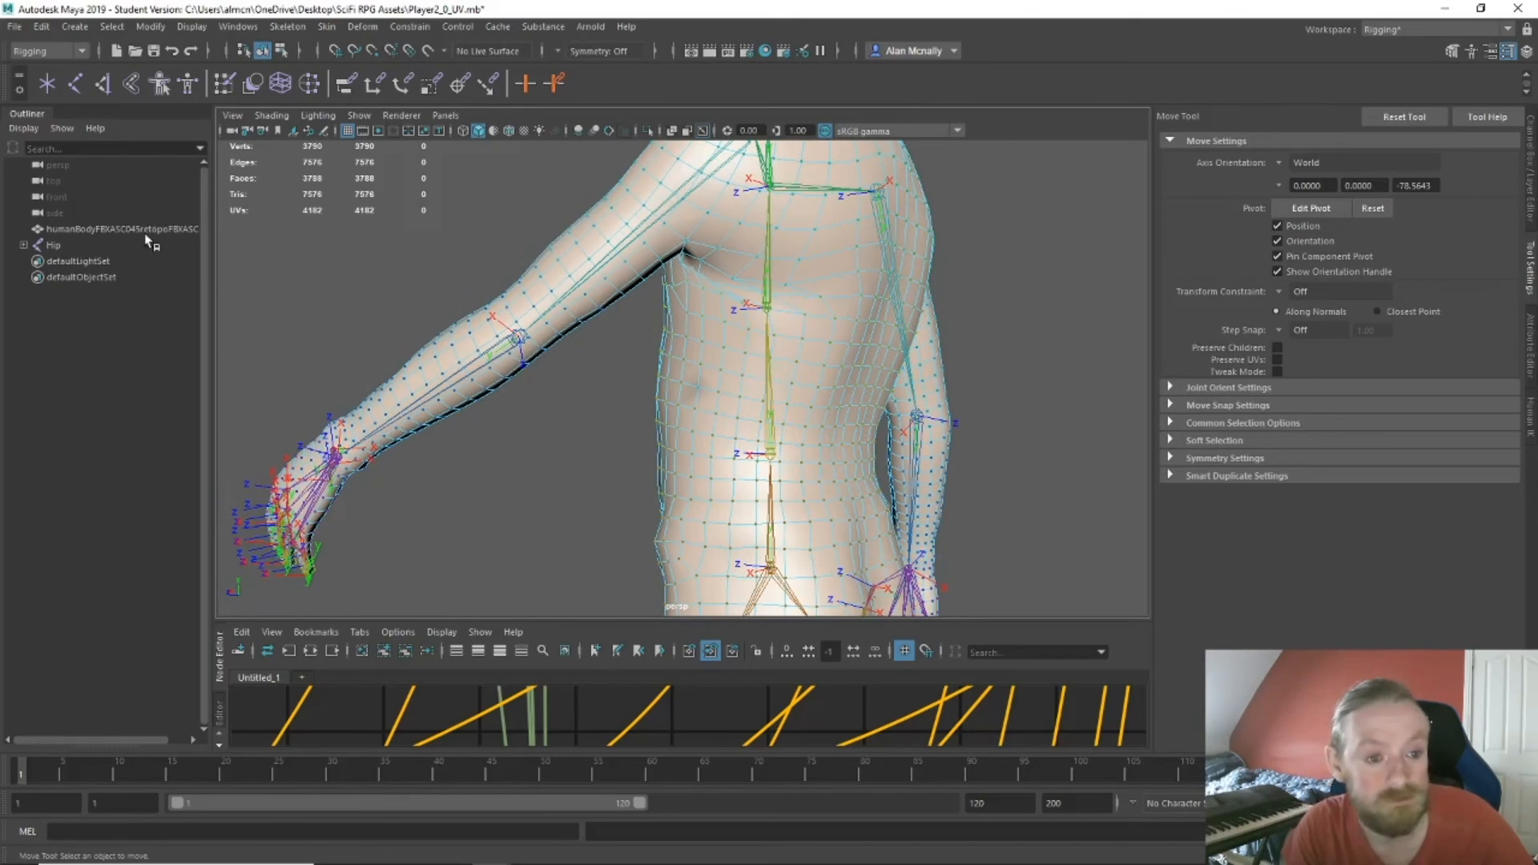
{"action": "left_click", "coordinate": [120, 229]}
{"action": "mouse_move", "coordinate": [676, 349]}
{"action": "left_mouse_down", "text": "alt"}
{"action": "mouse_move", "coordinate": [688, 310]}
{"action": "mouse_move", "coordinate": [658, 356]}
{"action": "left_mouse_up", "text": "alt"}
{"action": "left_click", "coordinate": [327, 27]}
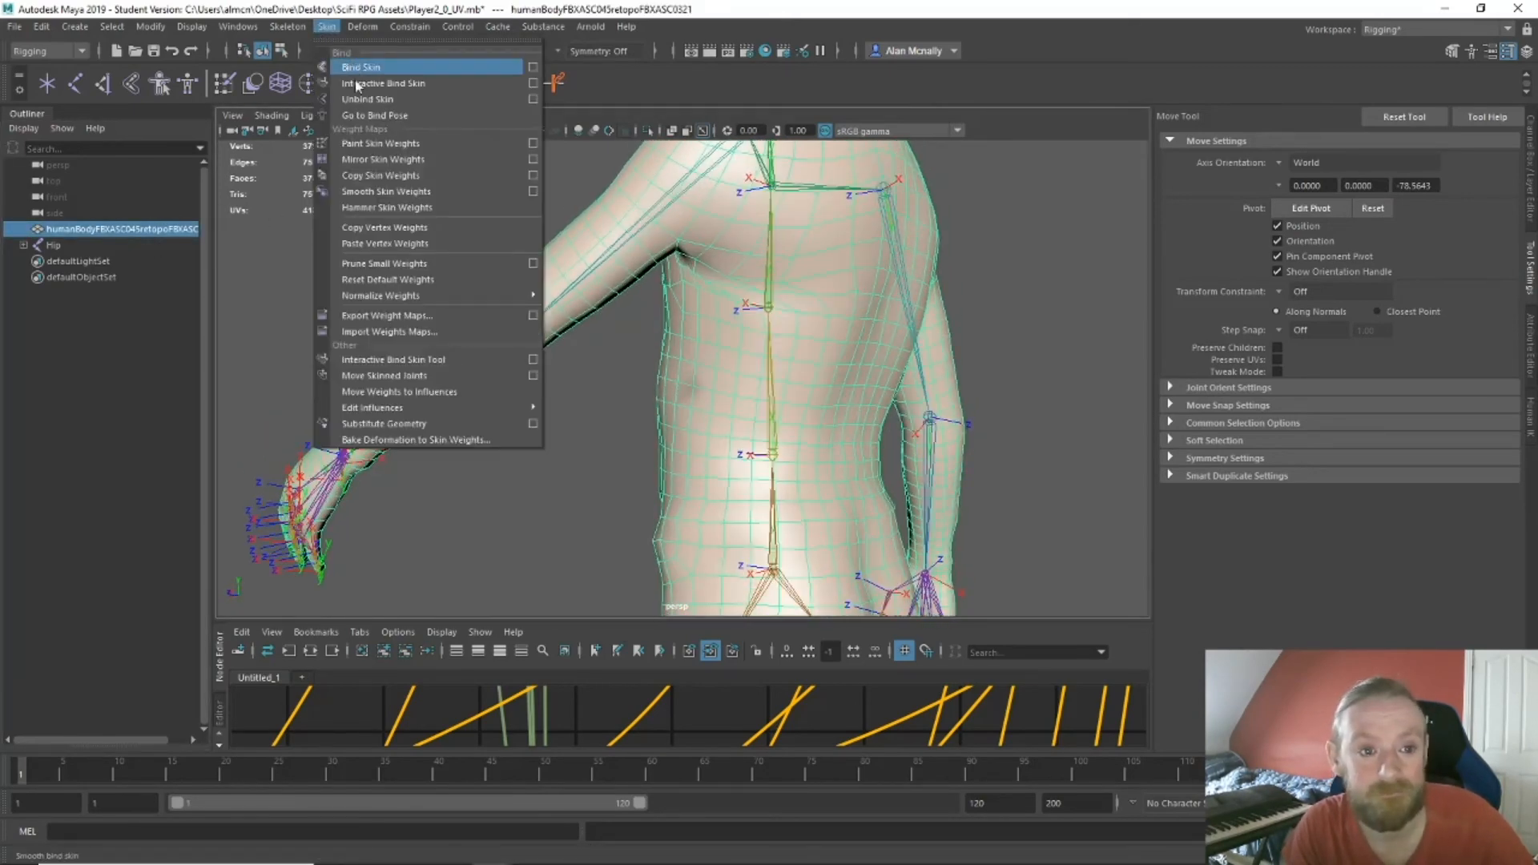
{"action": "left_click", "coordinate": [425, 141]}
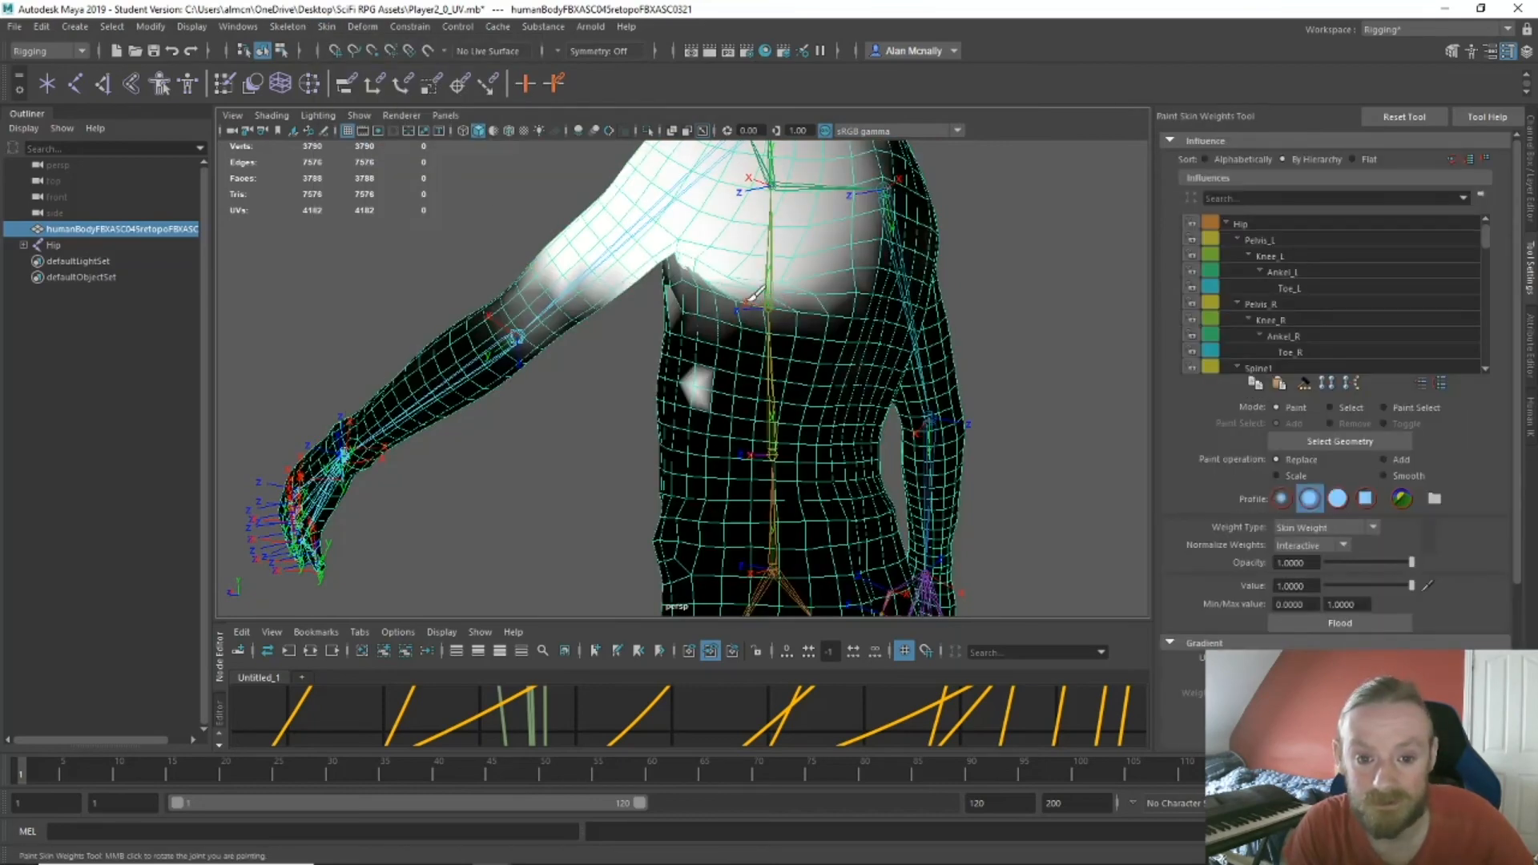
Paint Shoulder_L weights around the back of the armpit, try a stroke on the chest side, and undo that stroke.
{"action": "mouse_move", "coordinate": [755, 294]}
{"action": "left_mouse_down"}
{"action": "mouse_move", "coordinate": [721, 288]}
{"action": "mouse_move", "coordinate": [762, 264]}
{"action": "mouse_move", "coordinate": [834, 276]}
{"action": "mouse_move", "coordinate": [702, 385]}
{"action": "mouse_move", "coordinate": [689, 345]}
{"action": "mouse_move", "coordinate": [705, 296]}
{"action": "mouse_move", "coordinate": [730, 310]}
{"action": "mouse_move", "coordinate": [805, 283]}
{"action": "left_mouse_up"}
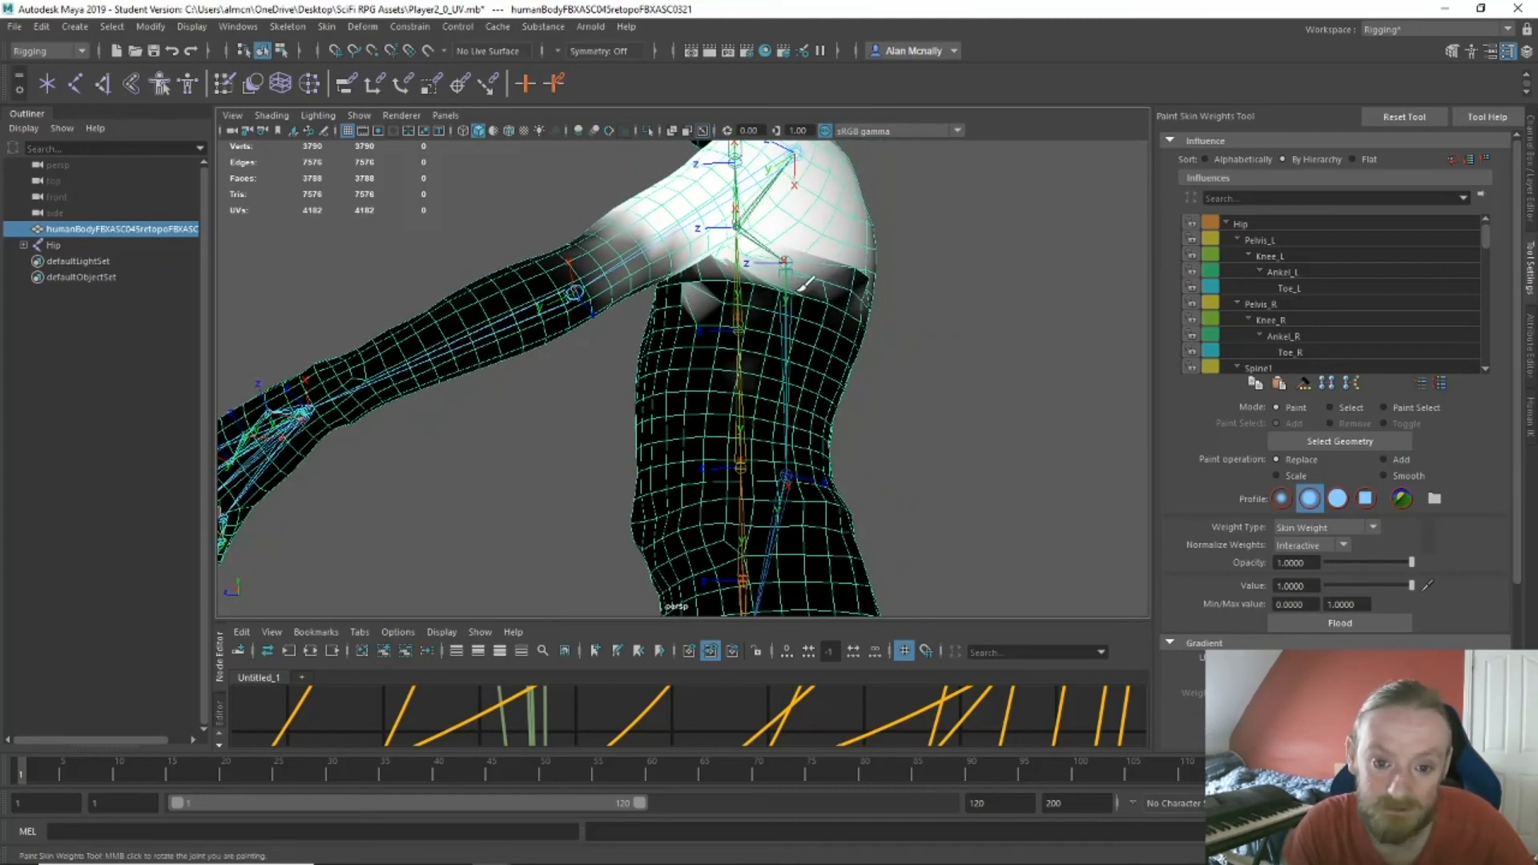
{"action": "mouse_move", "coordinate": [720, 262]}
{"action": "left_mouse_down", "text": "ctrl"}
{"action": "mouse_move", "coordinate": [756, 257]}
{"action": "mouse_move", "coordinate": [772, 302]}
{"action": "mouse_move", "coordinate": [900, 292]}
{"action": "mouse_move", "coordinate": [941, 341]}
{"action": "mouse_move", "coordinate": [727, 269]}
{"action": "left_mouse_up", "text": "ctrl"}
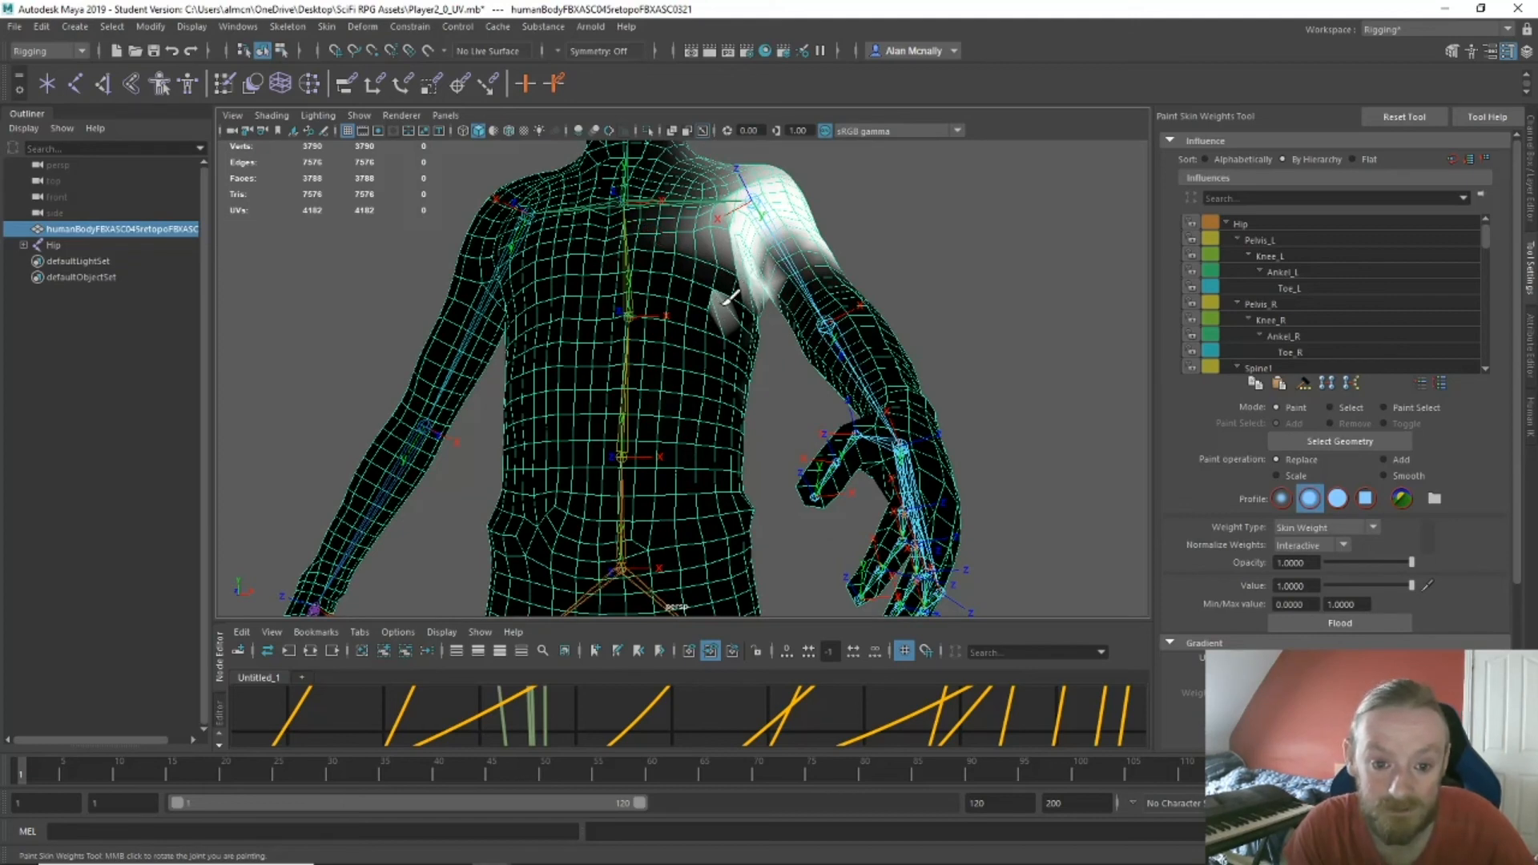
{"action": "scroll", "coordinate": [716, 314], "scroll_direction": "up", "scroll_amount": 5}
{"action": "middle_click_drag", "start_coordinate": [719, 313], "coordinate": [694, 420], "text": "alt"}
{"action": "mouse_move", "coordinate": [757, 316]}
{"action": "left_mouse_down"}
{"action": "mouse_move", "coordinate": [737, 244]}
{"action": "mouse_move", "coordinate": [732, 319]}
{"action": "left_mouse_up"}
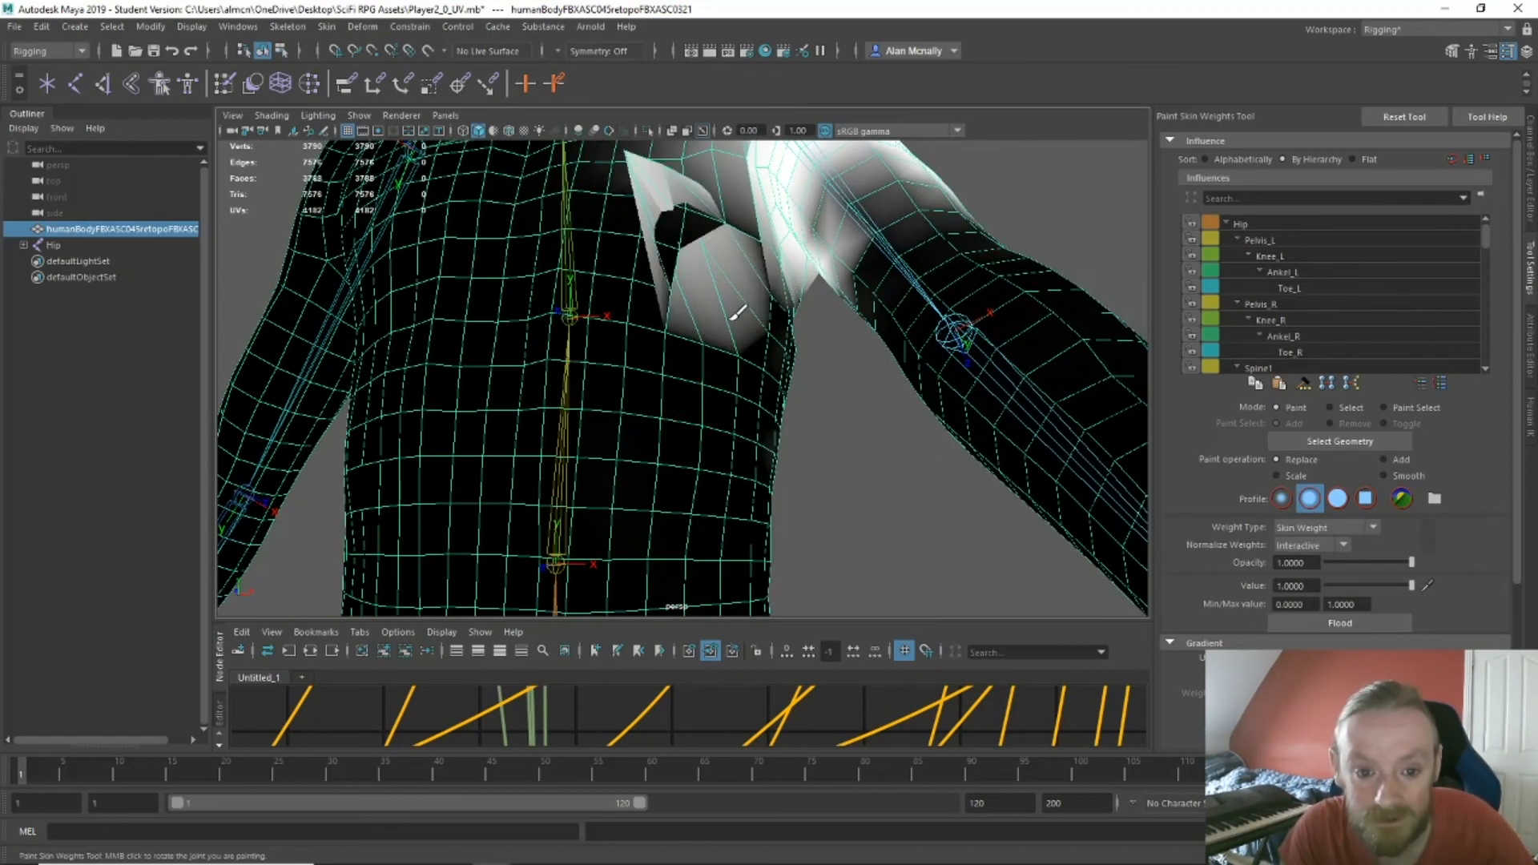
{"action": "key", "text": "ctrl+z"}
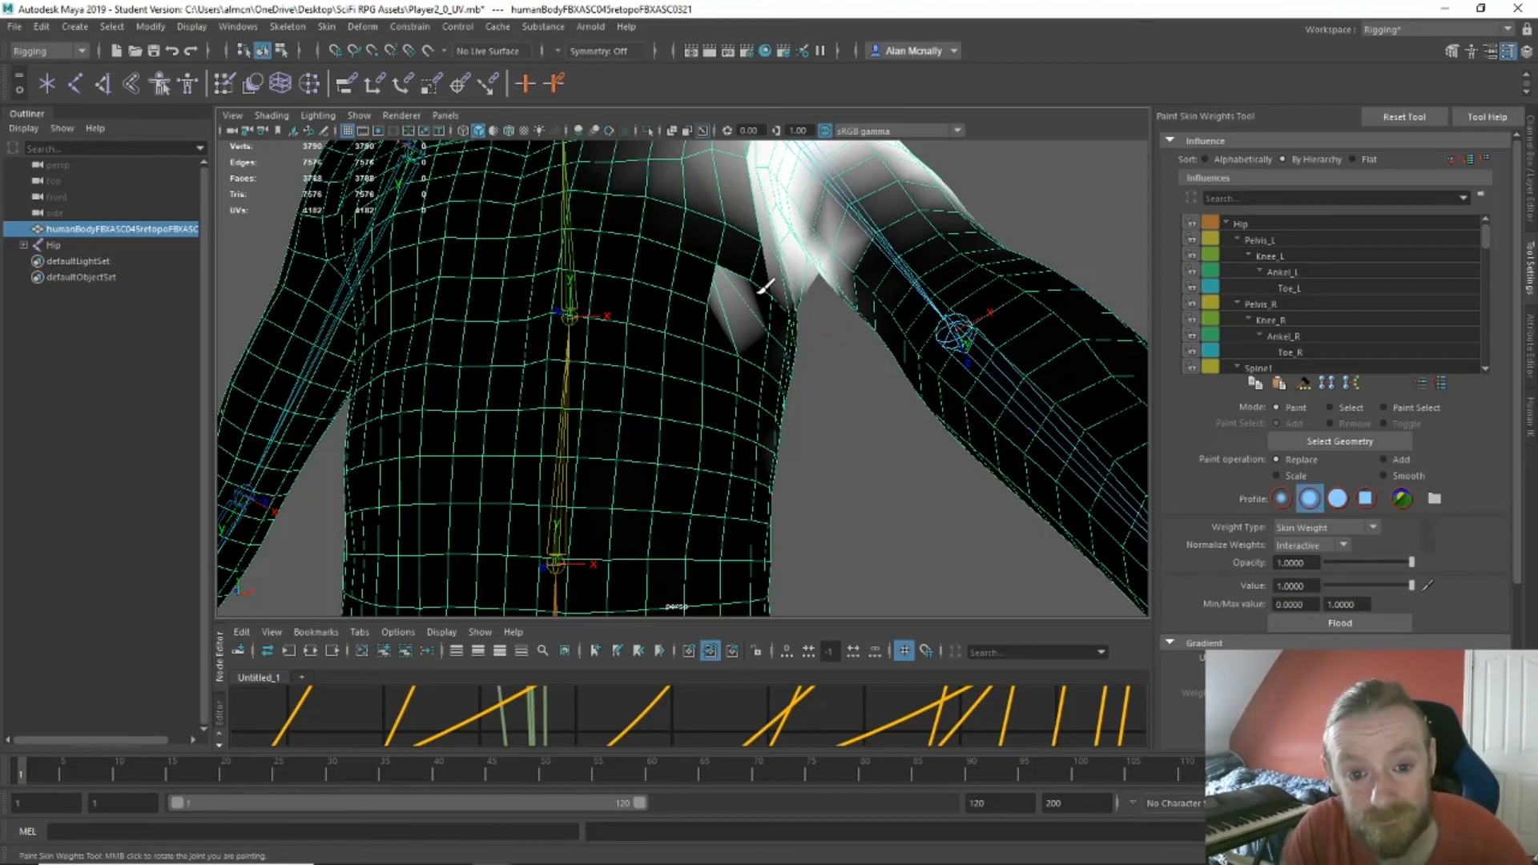
Paint away the Shoulder_L influence across the spine and the far side of the upper back.
{"action": "left_click_drag", "start_coordinate": [725, 397], "coordinate": [585, 371], "text": "alt"}
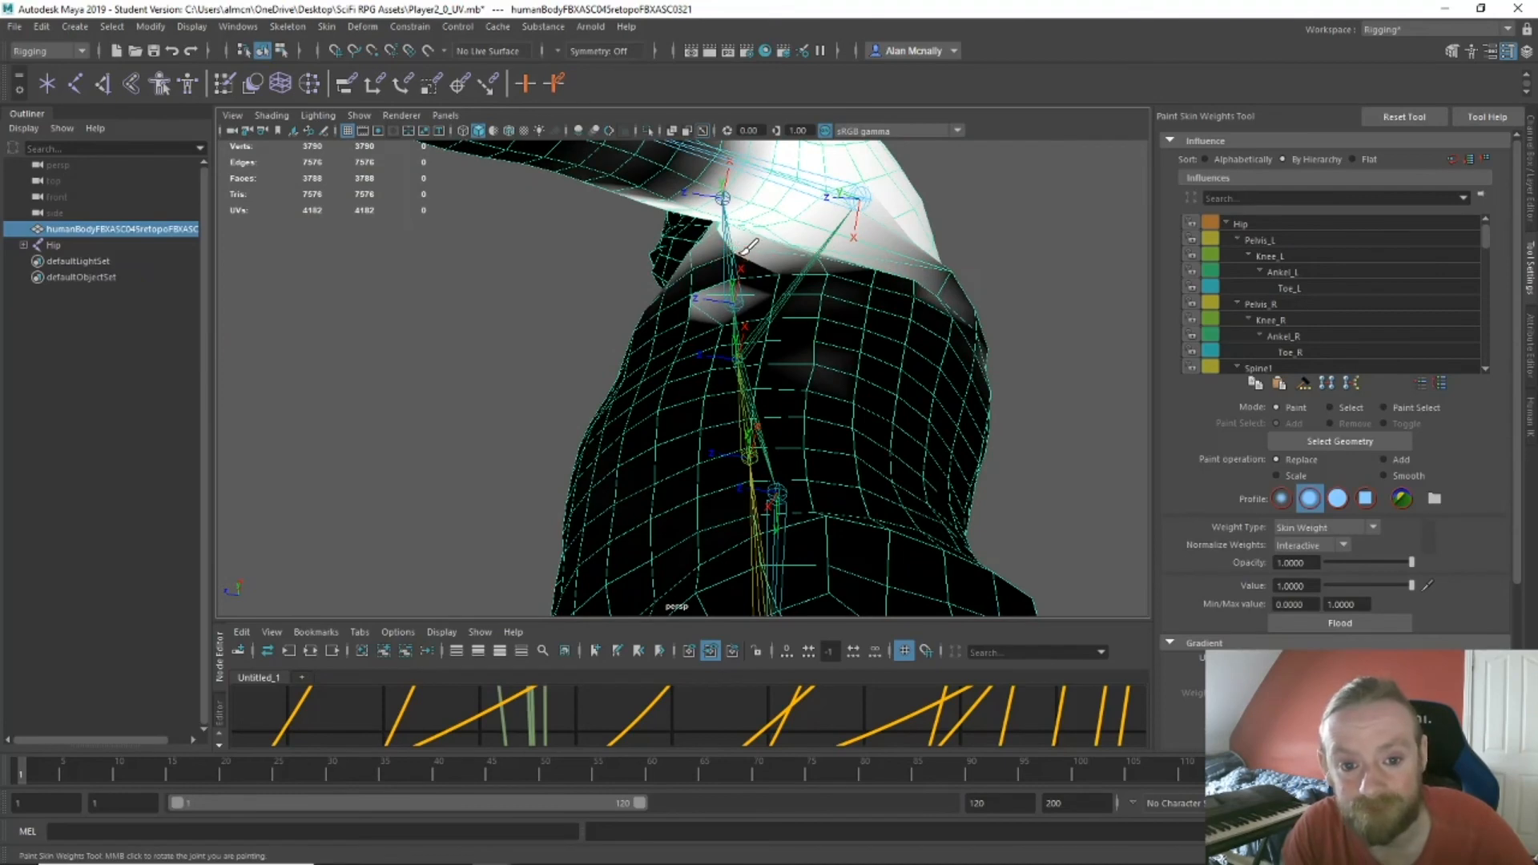
{"action": "left_click_drag", "start_coordinate": [923, 270], "coordinate": [844, 343], "text": "alt"}
{"action": "scroll", "coordinate": [849, 344], "scroll_direction": "down", "scroll_amount": 5}
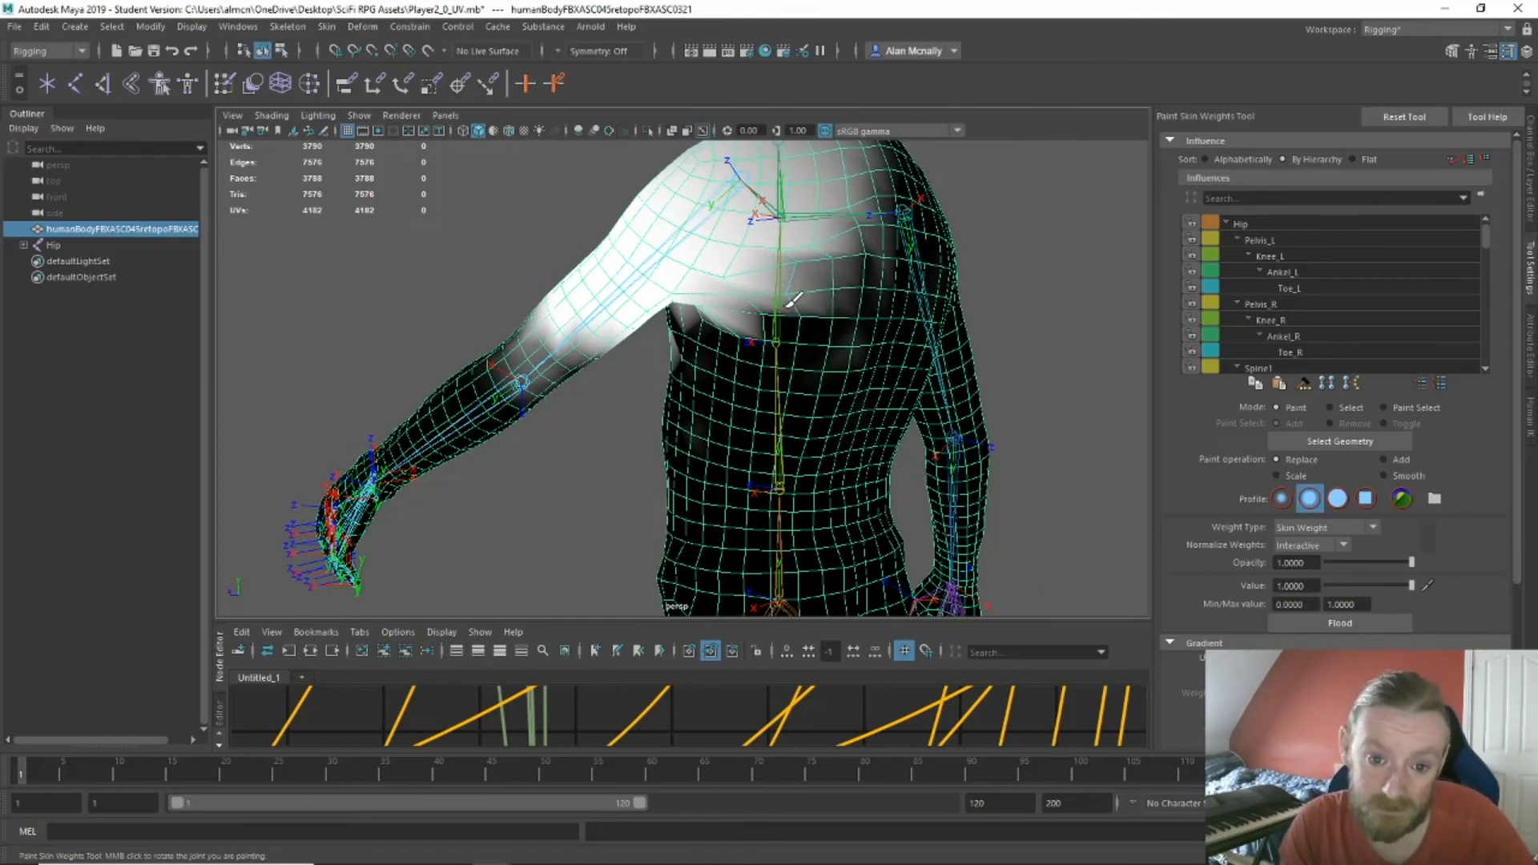
{"action": "mouse_move", "coordinate": [719, 338]}
{"action": "left_mouse_down"}
{"action": "mouse_move", "coordinate": [841, 251]}
{"action": "mouse_move", "coordinate": [864, 183]}
{"action": "mouse_move", "coordinate": [849, 302]}
{"action": "mouse_move", "coordinate": [1012, 288]}
{"action": "mouse_move", "coordinate": [814, 289]}
{"action": "mouse_move", "coordinate": [782, 332]}
{"action": "mouse_move", "coordinate": [813, 226]}
{"action": "left_mouse_up"}
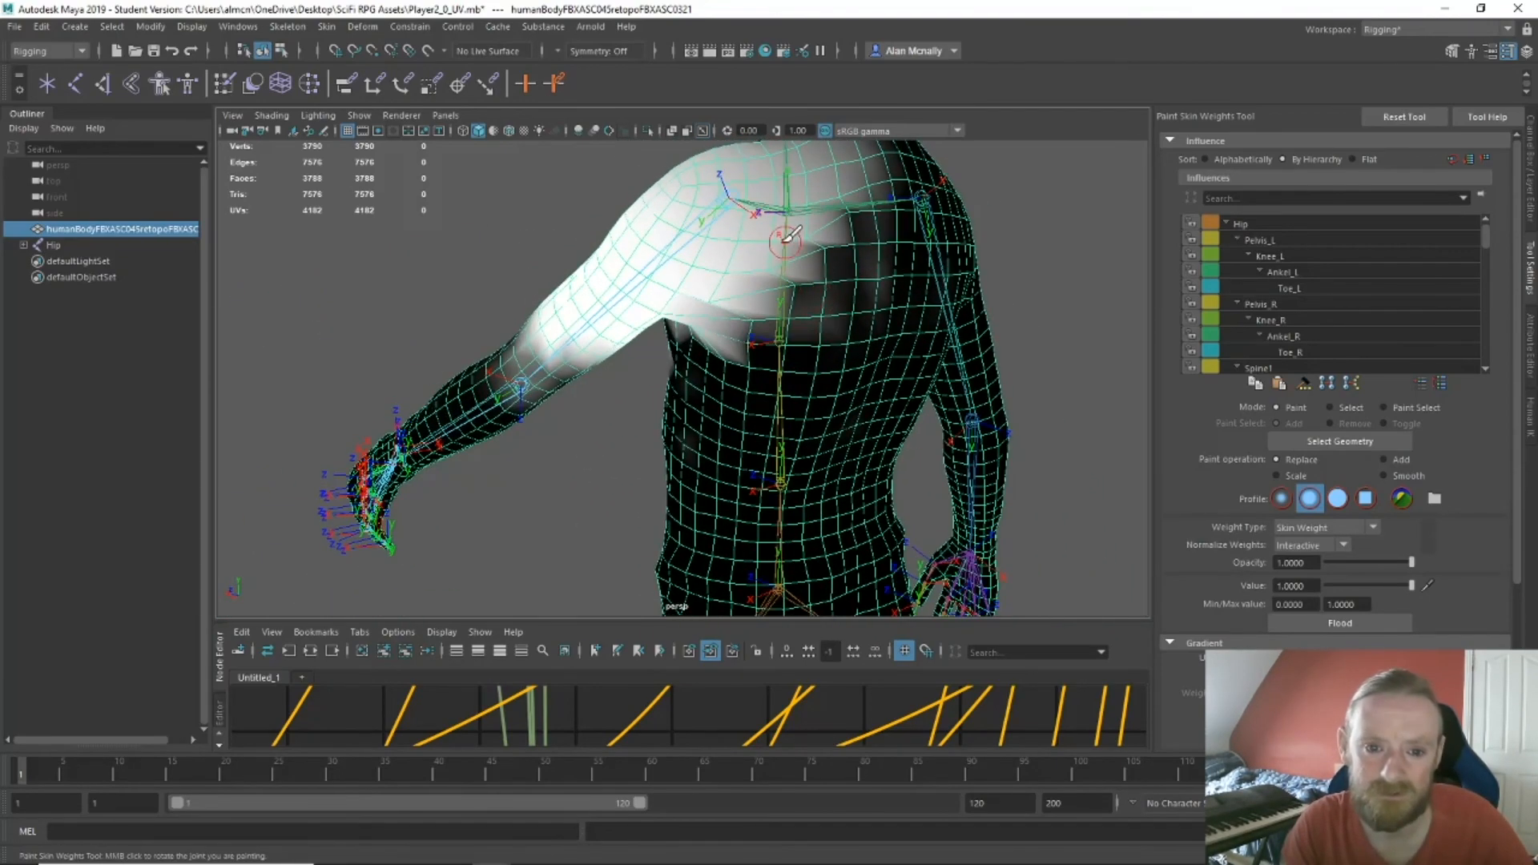
{"action": "mouse_move", "coordinate": [717, 342]}
{"action": "left_mouse_down"}
{"action": "mouse_move", "coordinate": [833, 319]}
{"action": "mouse_move", "coordinate": [761, 321]}
{"action": "mouse_move", "coordinate": [733, 296]}
{"action": "mouse_move", "coordinate": [769, 200]}
{"action": "mouse_move", "coordinate": [779, 213]}
{"action": "mouse_move", "coordinate": [837, 158]}
{"action": "mouse_move", "coordinate": [868, 256]}
{"action": "left_mouse_up"}
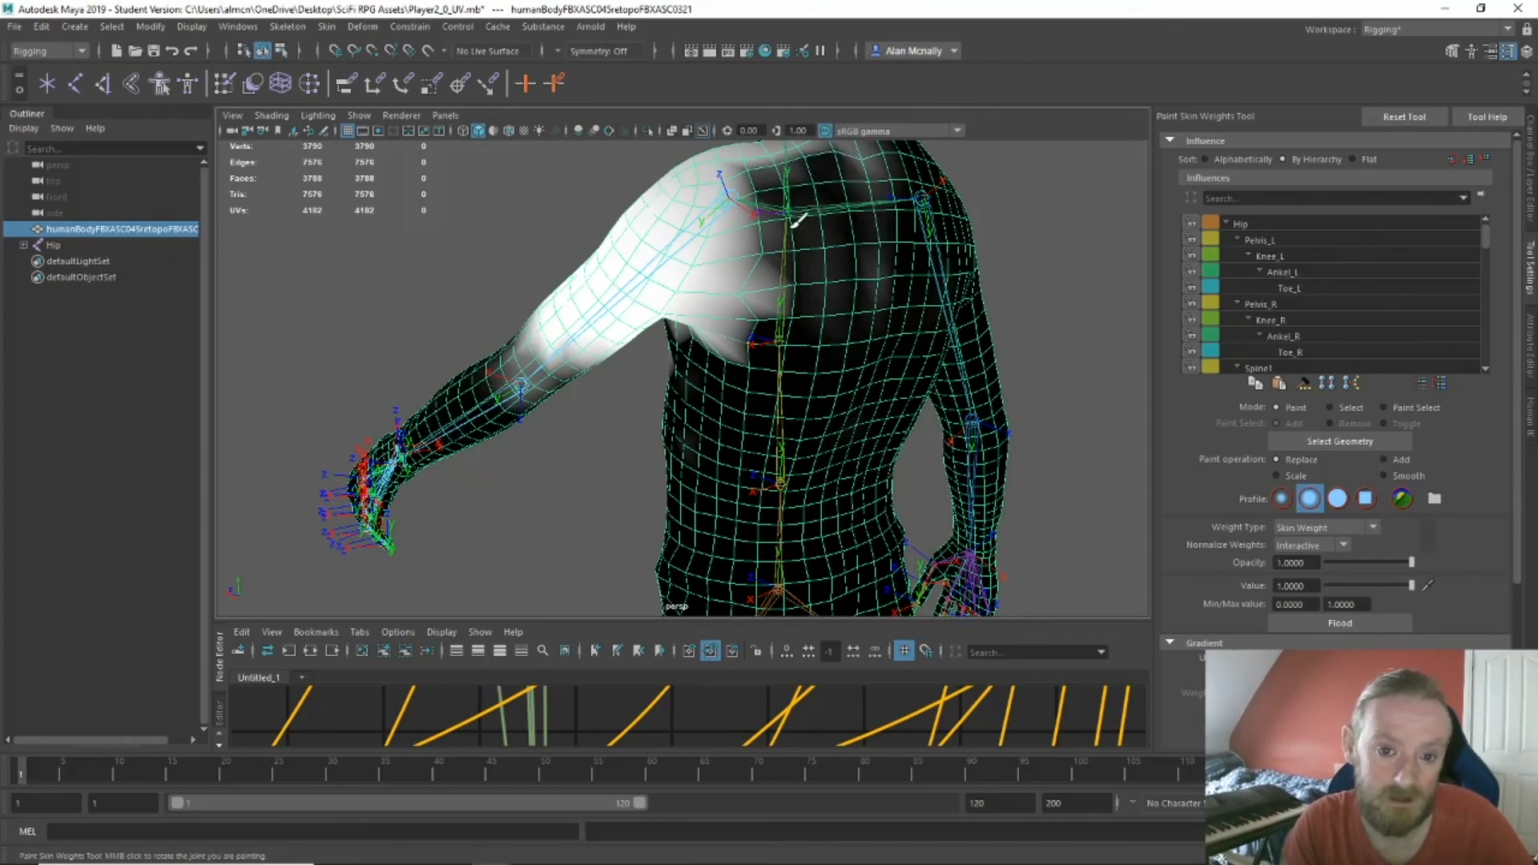
{"action": "mouse_move", "coordinate": [797, 220]}
{"action": "left_mouse_down"}
{"action": "mouse_move", "coordinate": [849, 154]}
{"action": "mouse_move", "coordinate": [776, 242]}
{"action": "left_mouse_up"}
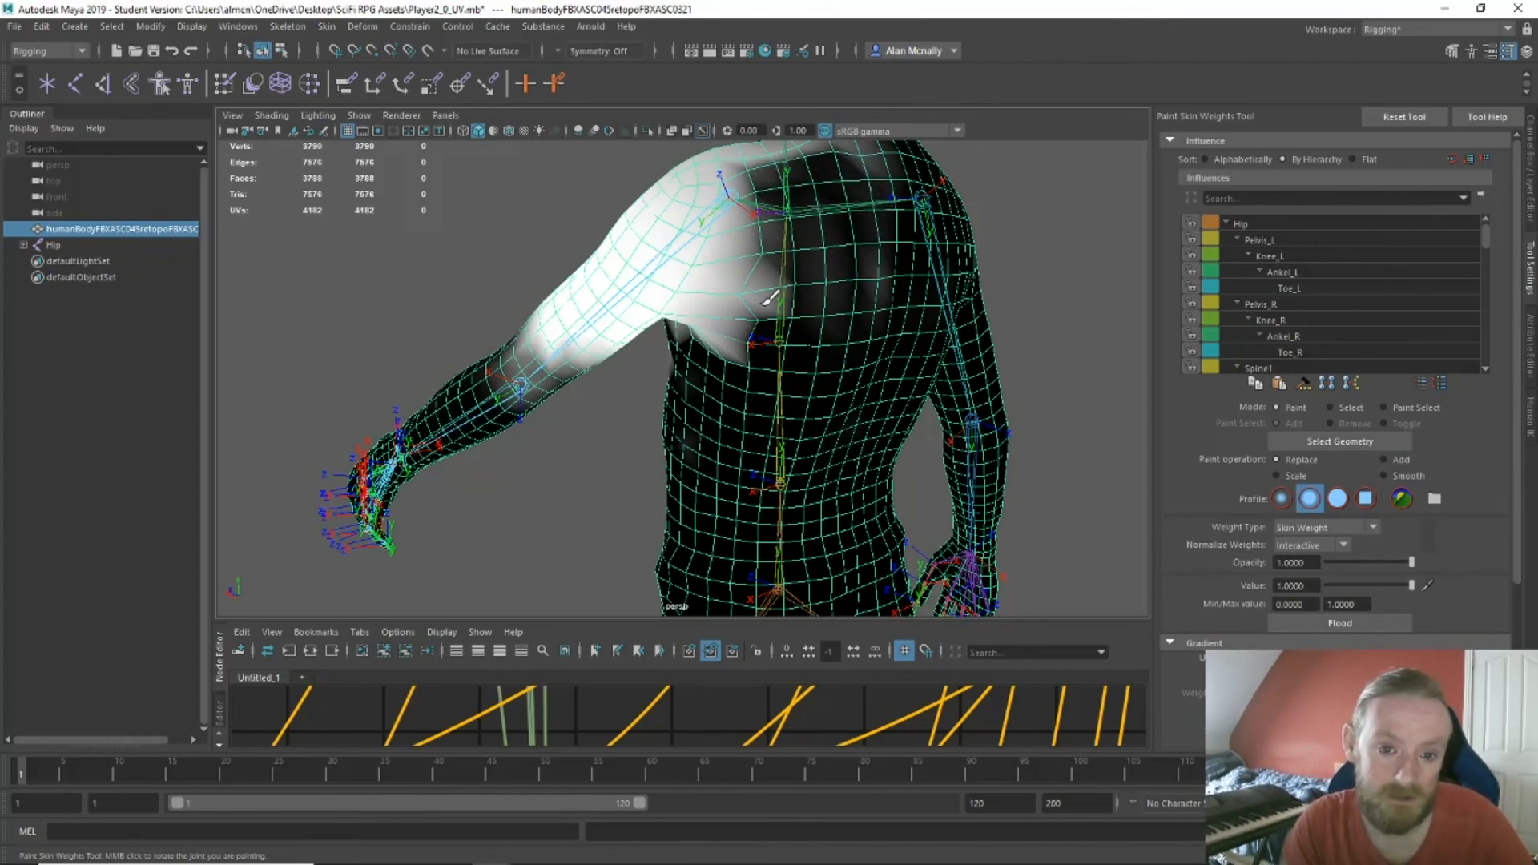
Clear the stray Shoulder_L weight patch below the armpit on the chest side and exit weight painting.
{"action": "left_click_drag", "start_coordinate": [769, 298], "coordinate": [895, 312], "text": "alt"}
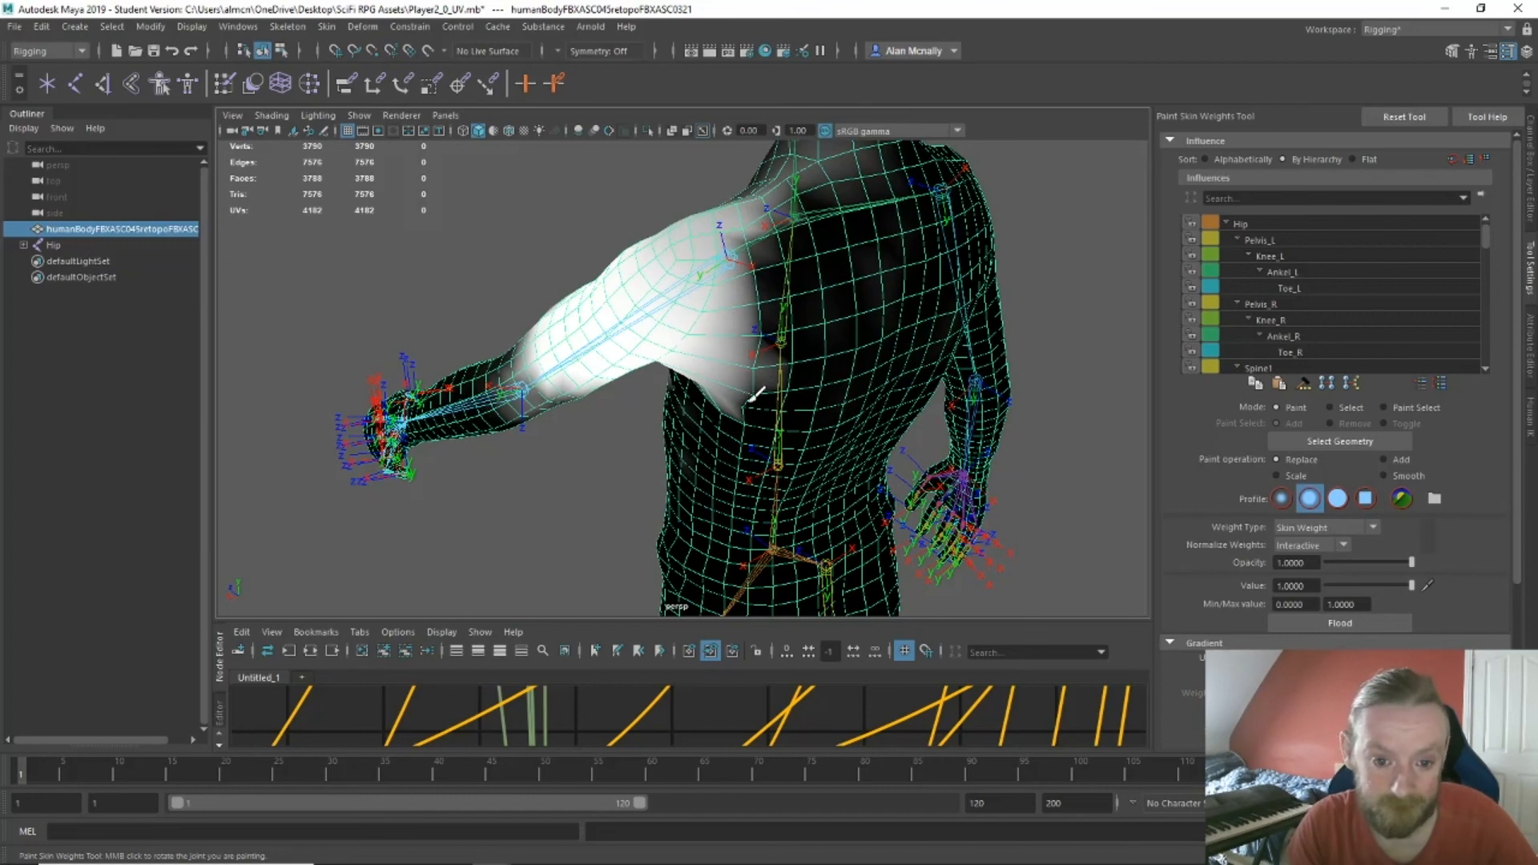
{"action": "left_click_drag", "start_coordinate": [757, 416], "coordinate": [797, 317], "text": "alt"}
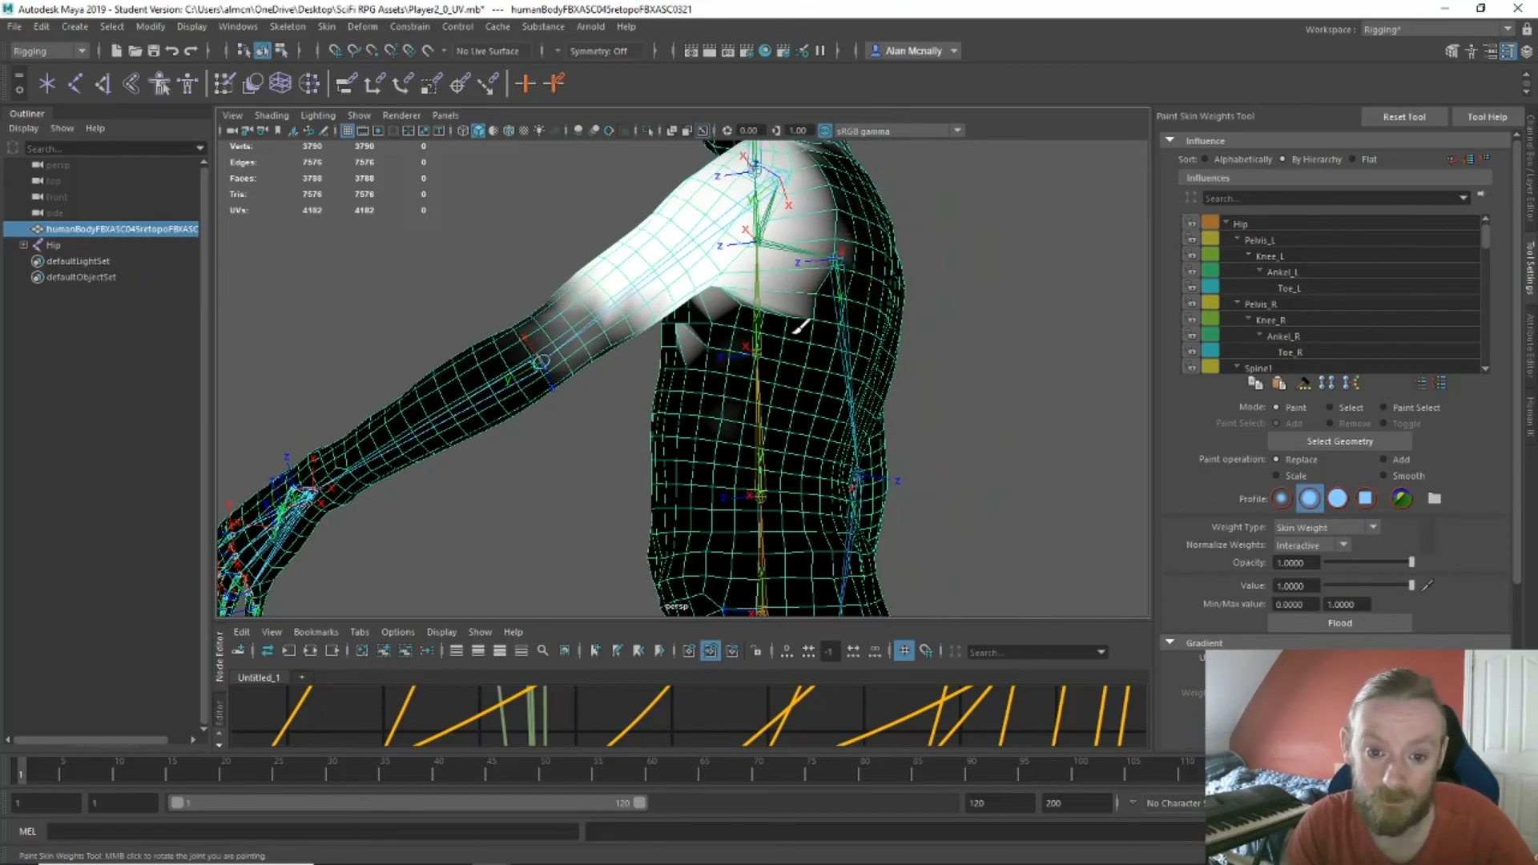
{"action": "left_click_drag", "start_coordinate": [738, 412], "coordinate": [730, 341], "text": "alt"}
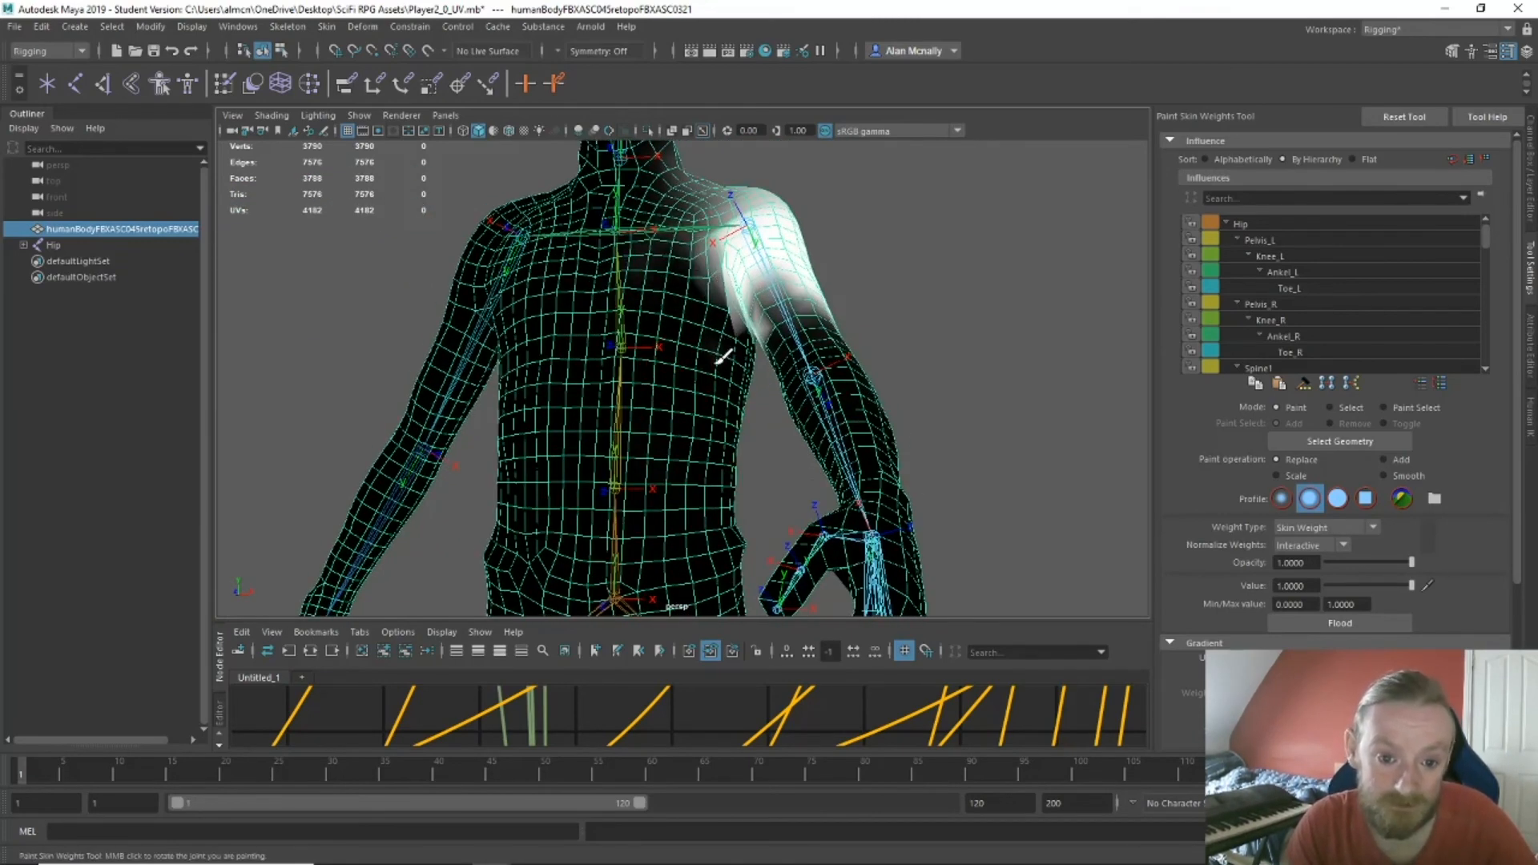
{"action": "left_click_drag", "start_coordinate": [673, 417], "coordinate": [541, 324], "text": "alt"}
{"action": "key", "text": "r"}
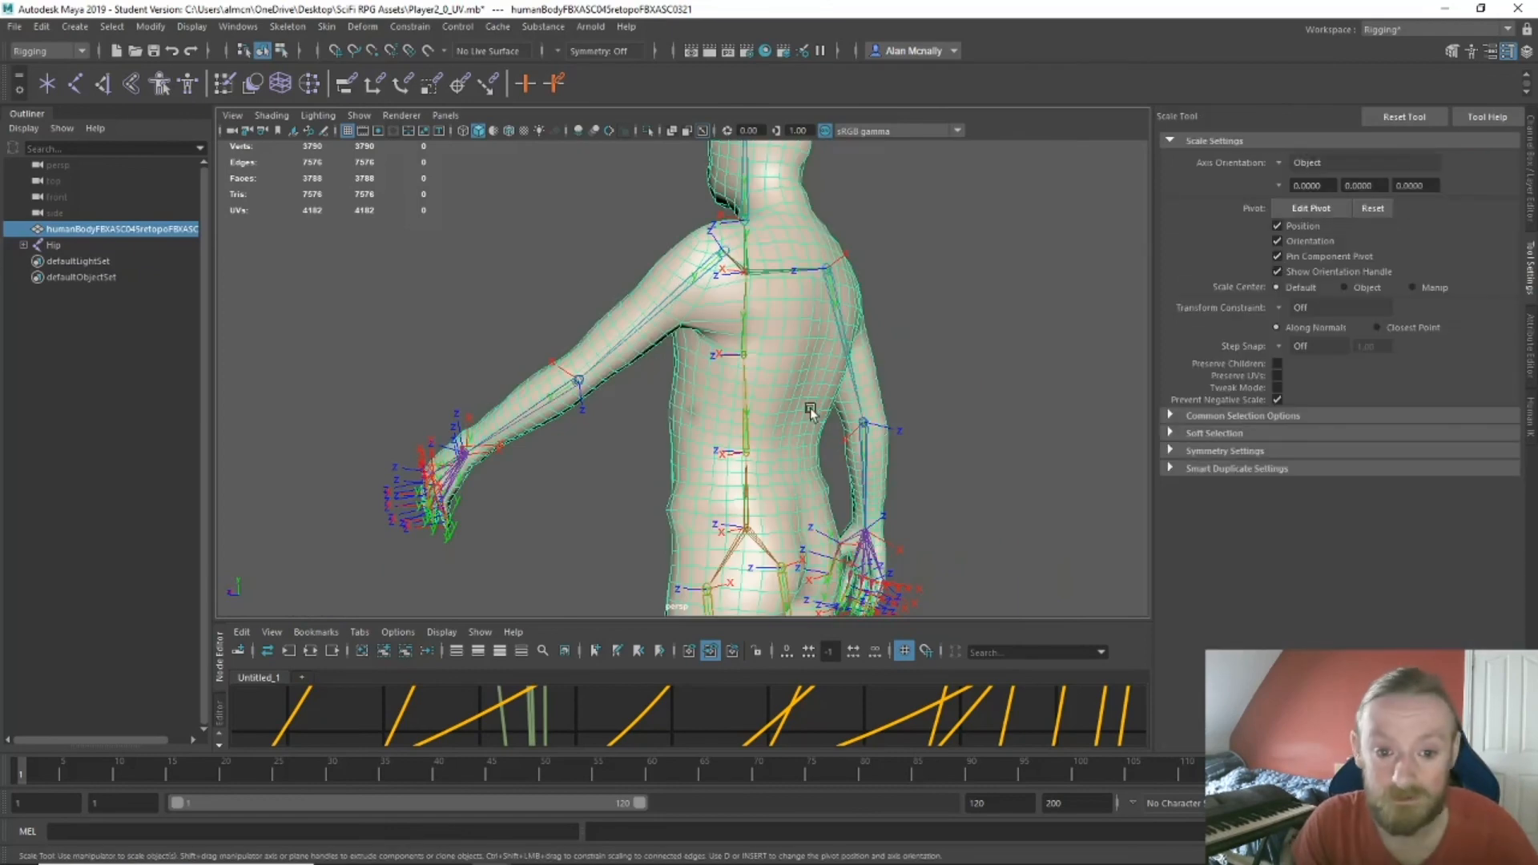
Select the Shoulder_L joint and rotate it to swing the left arm down and behind the torso as a deformation test.
{"action": "mouse_move", "coordinate": [813, 412]}
{"action": "left_mouse_down", "text": "alt"}
{"action": "mouse_move", "coordinate": [876, 419]}
{"action": "mouse_move", "coordinate": [1010, 508]}
{"action": "mouse_move", "coordinate": [729, 407]}
{"action": "mouse_move", "coordinate": [779, 357]}
{"action": "mouse_move", "coordinate": [773, 377]}
{"action": "mouse_move", "coordinate": [881, 415]}
{"action": "left_mouse_up", "text": "alt"}
{"action": "left_click", "coordinate": [723, 249]}
{"action": "key", "text": "w"}
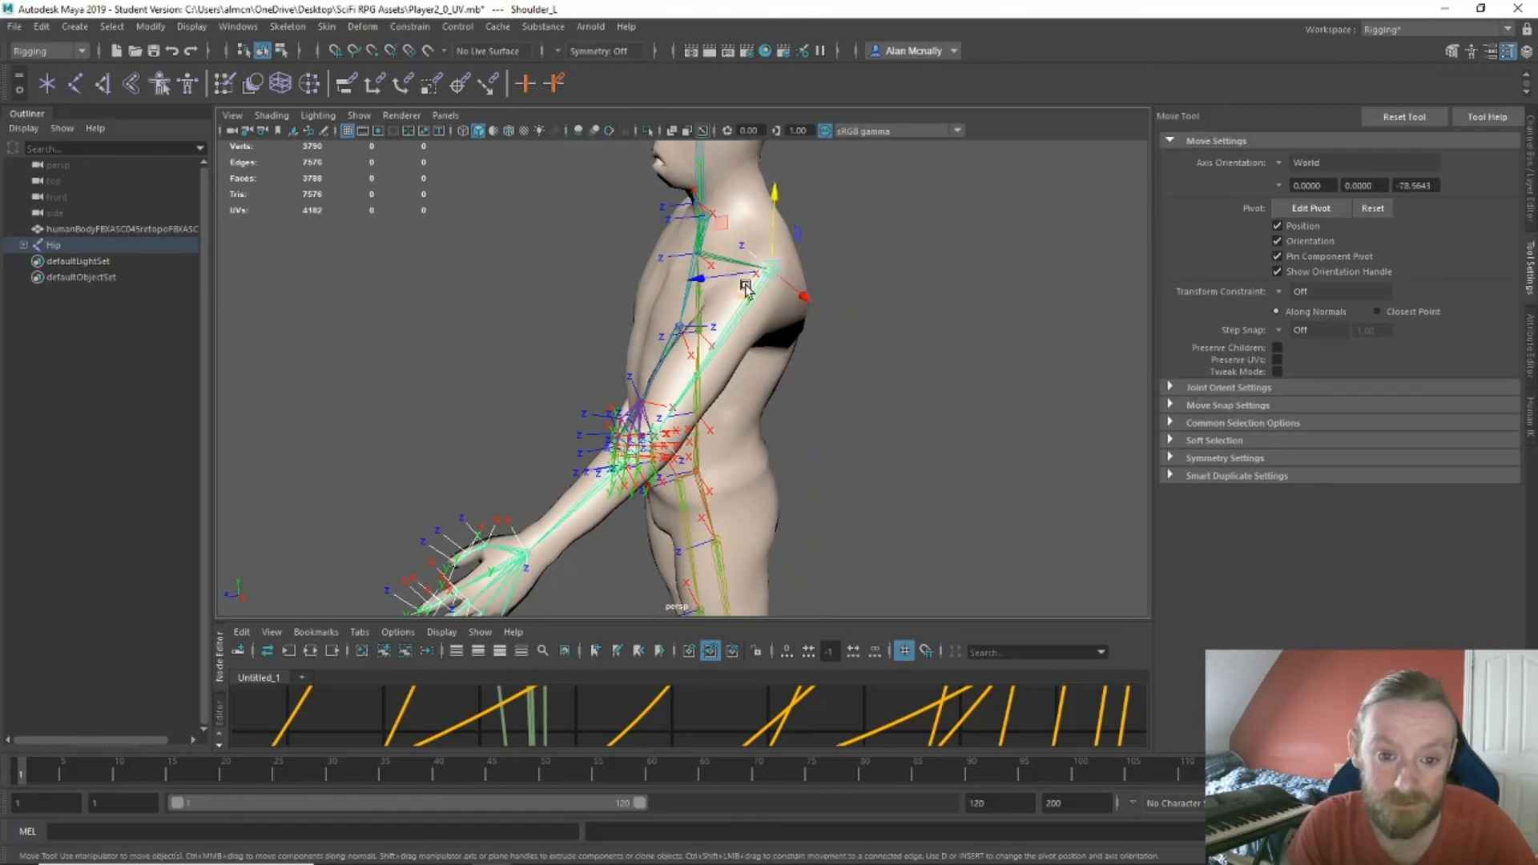
{"action": "key", "text": "e"}
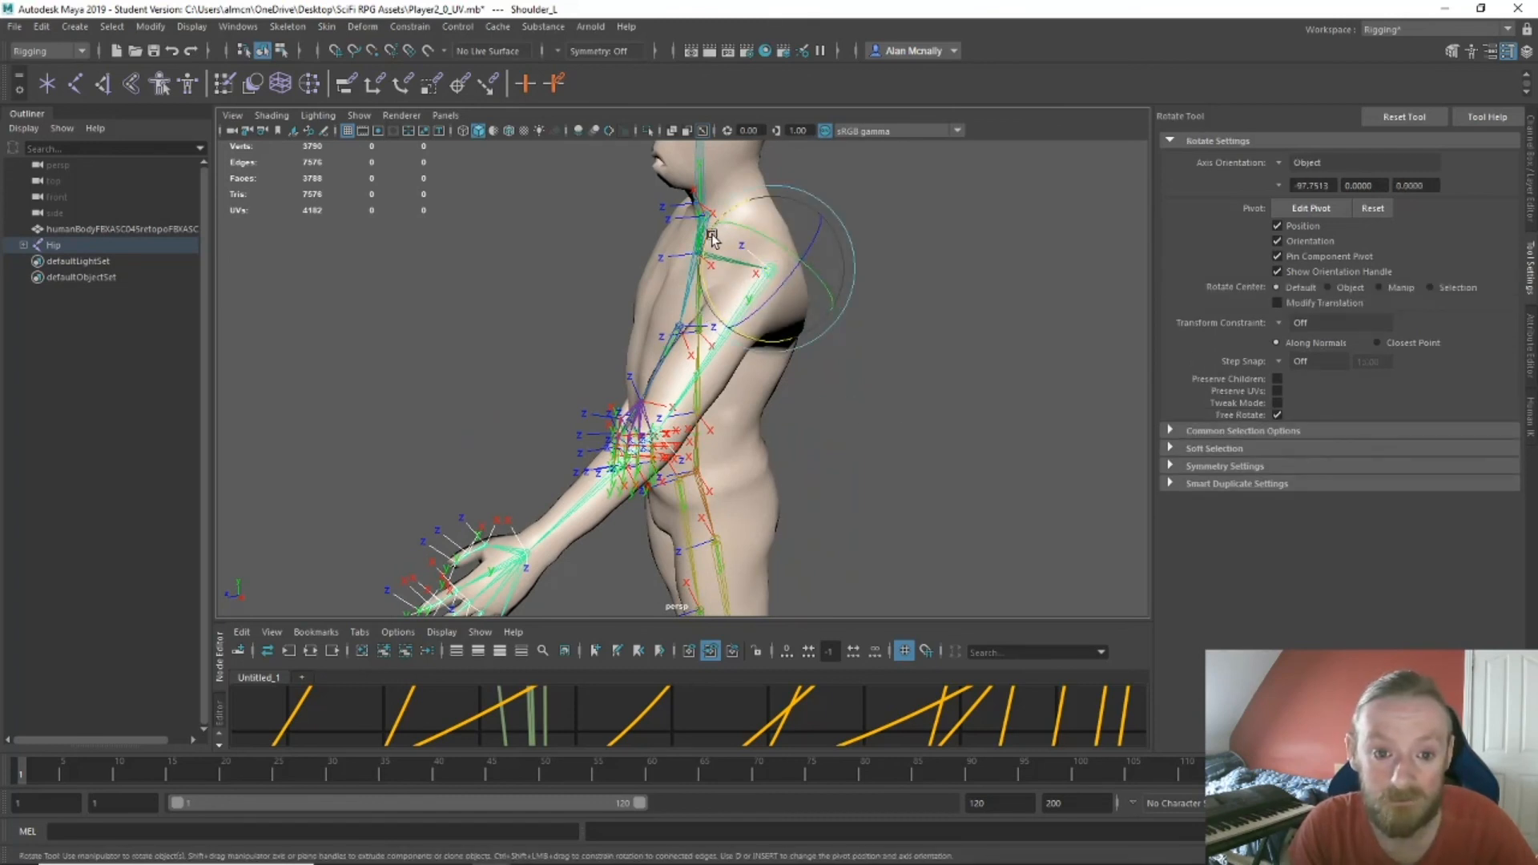
{"action": "left_click_drag", "start_coordinate": [710, 236], "coordinate": [719, 310]}
{"action": "left_click_drag", "start_coordinate": [801, 379], "coordinate": [866, 409], "text": "alt"}
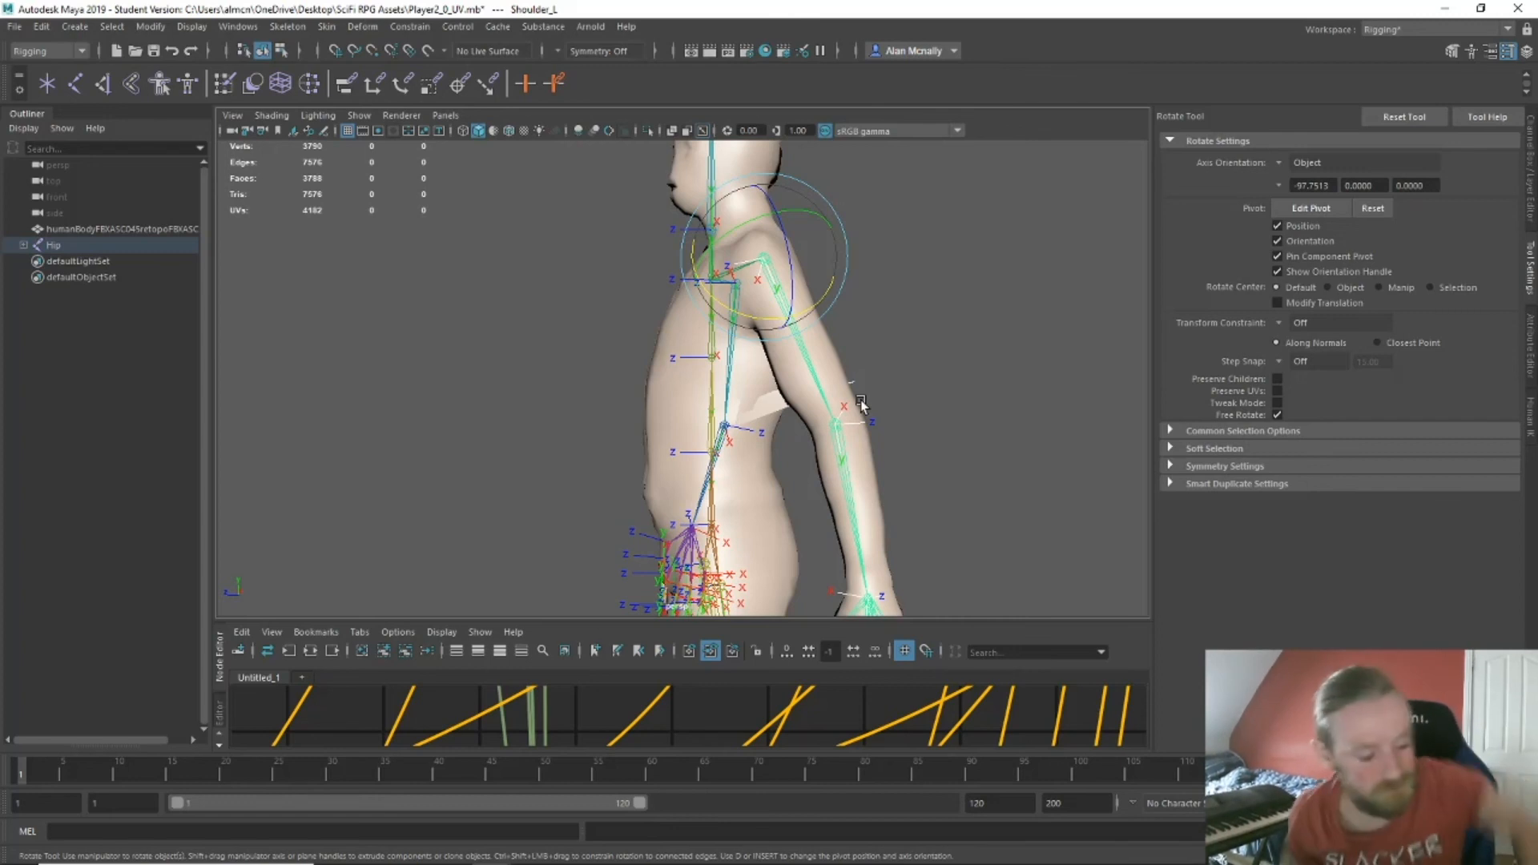
Undo the Shoulder_L test rotation and the recent skin weight strokes on the back and armpit.
{"action": "key", "text": "ctrl+z"}
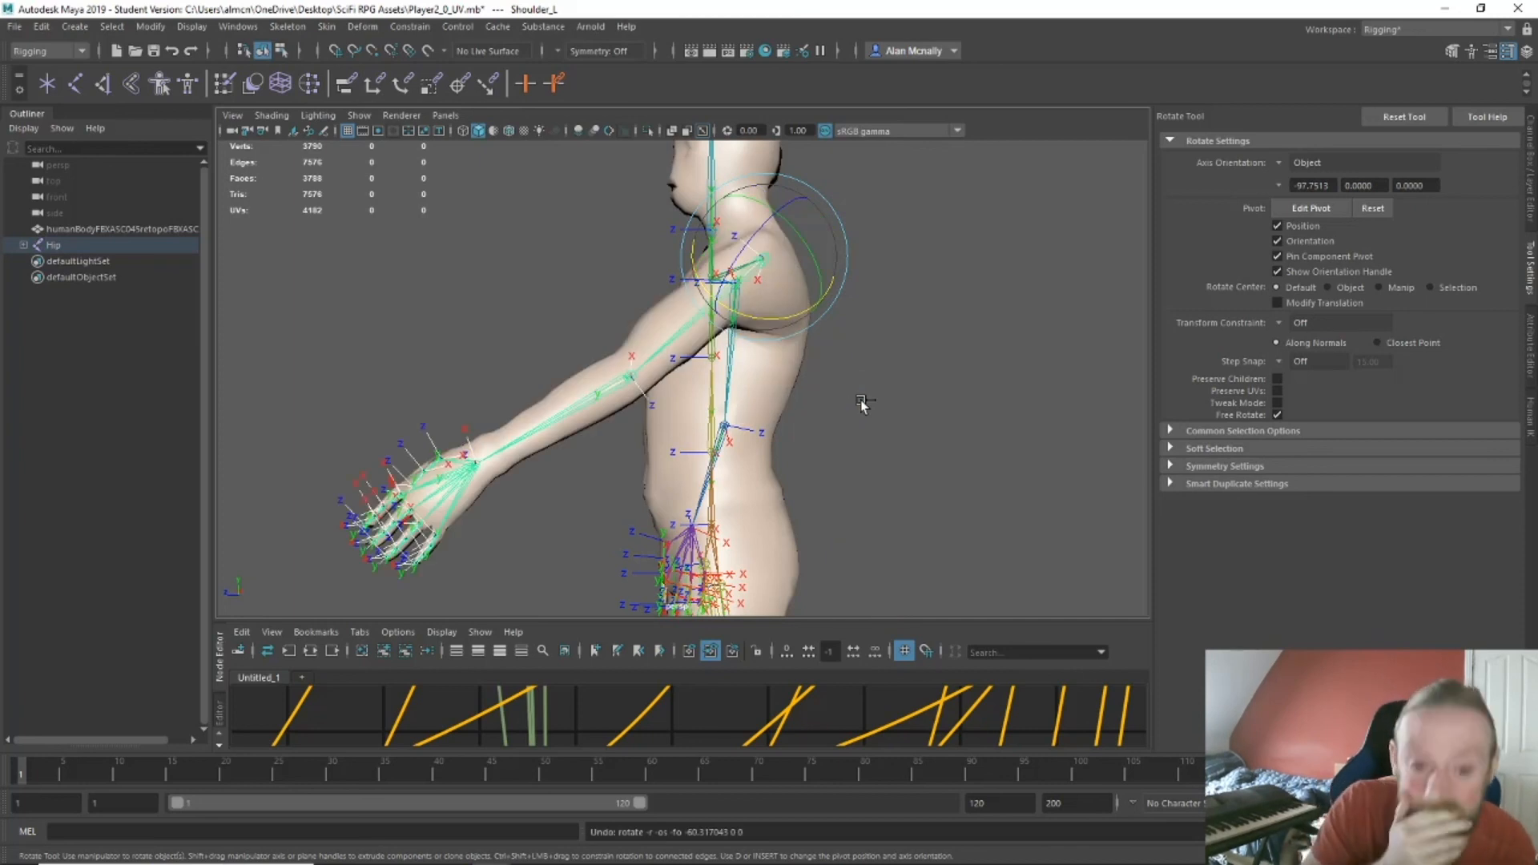
{"action": "key", "text": "ctrl+z"}
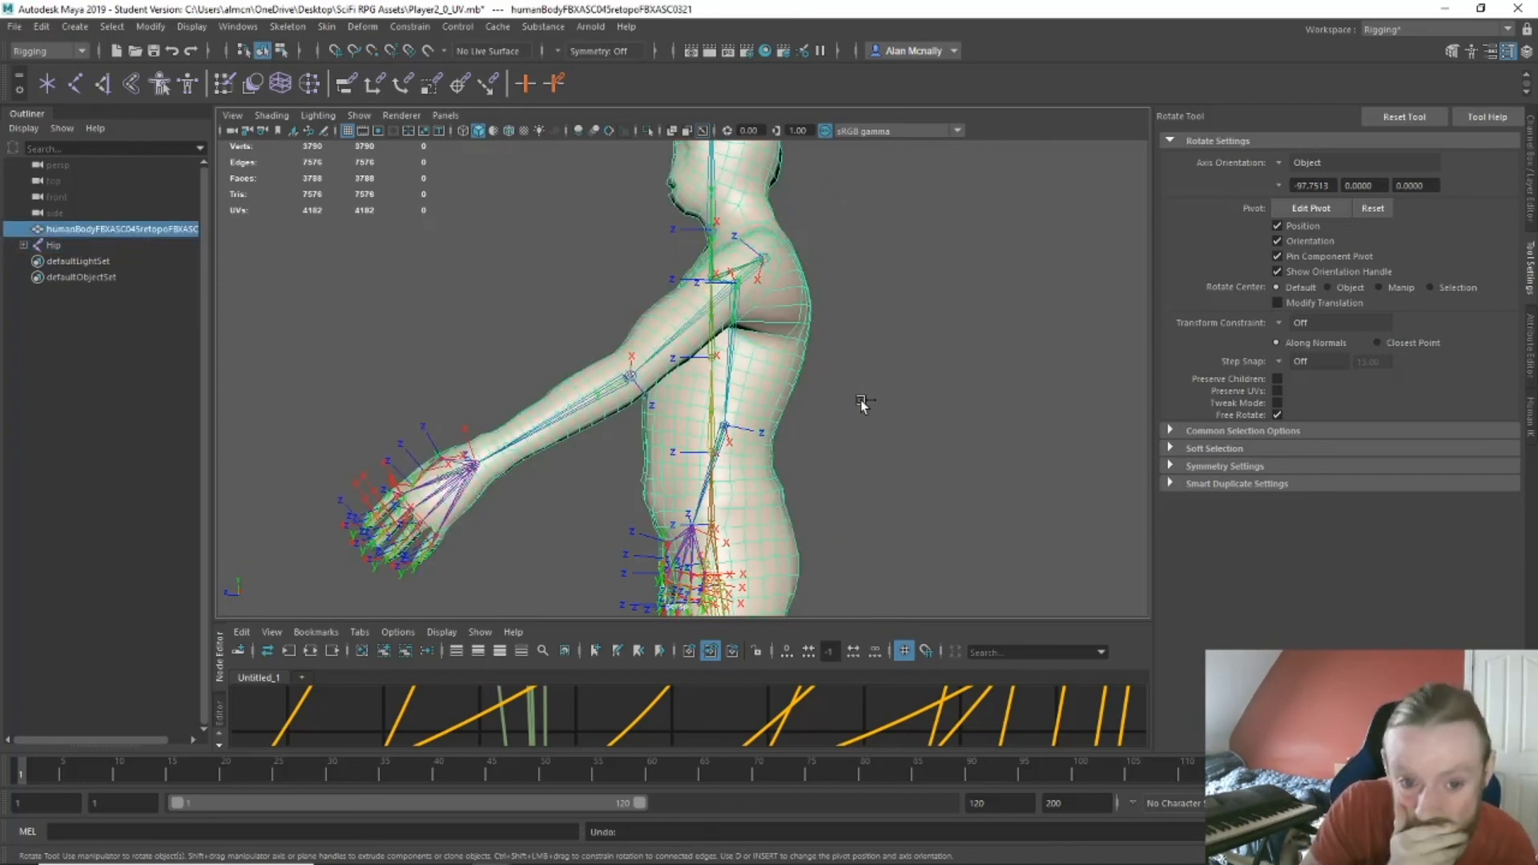
{"action": "key", "text": "ctrl+z"}
{"action": "key", "text": "ctrl+z"}
{"action": "key", "text": "ctrl+z"}
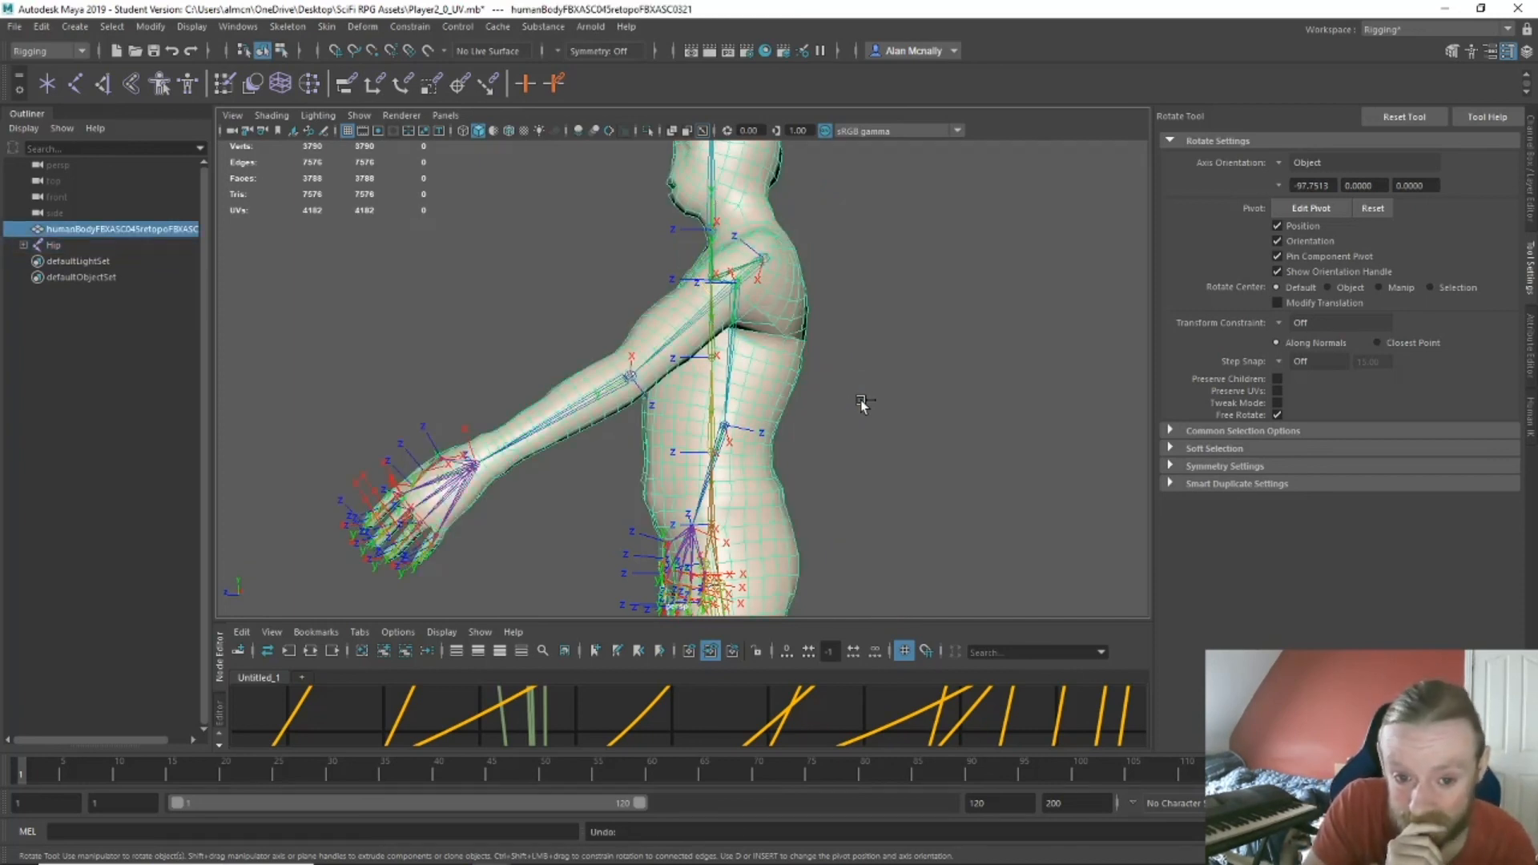
Undo the series of vertex moves on the side of the torso, back to the selection of the whole body mesh.
{"action": "key", "text": "ctrl+z"}
{"action": "key", "text": "ctrl+z"}
{"action": "key", "text": "ctrl+z"}
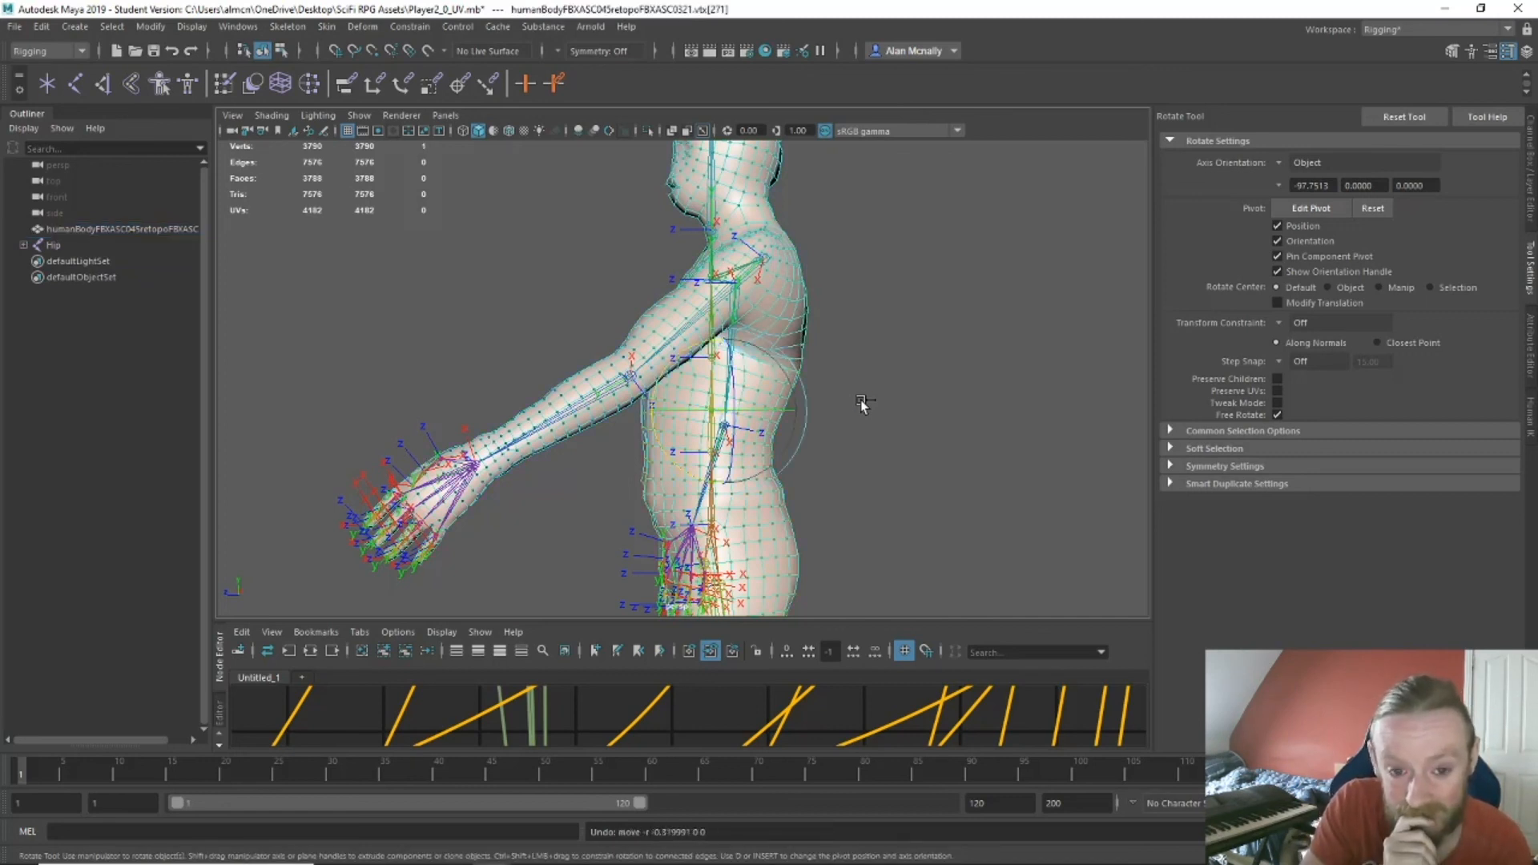
{"action": "key", "text": "ctrl+z"}
{"action": "key", "text": "ctrl+z"}
{"action": "key", "text": "ctrl+z"}
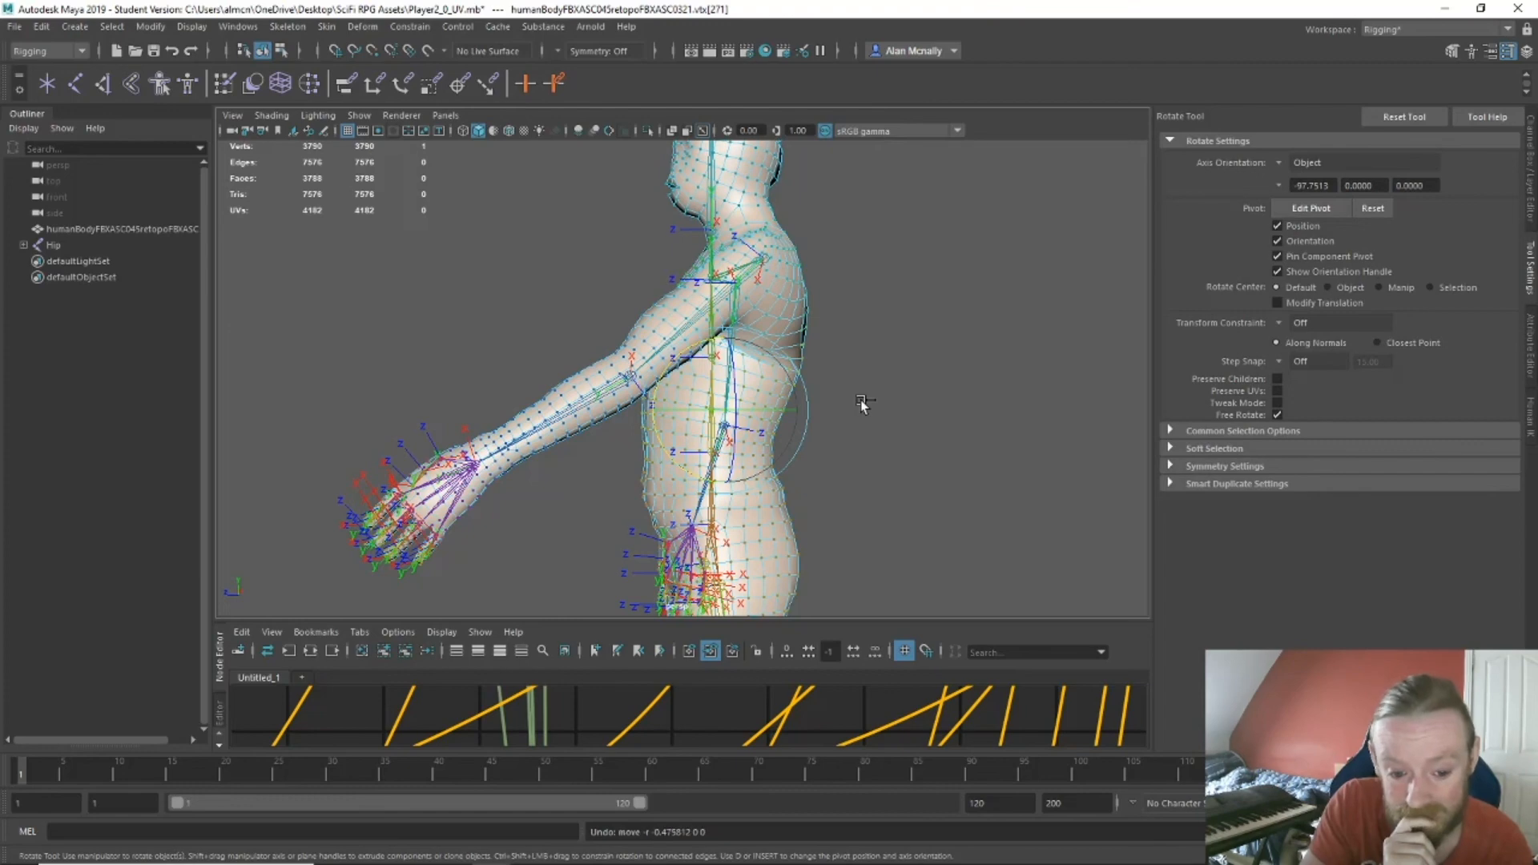
{"action": "key", "text": "ctrl+z"}
{"action": "key", "text": "ctrl+z"}
{"action": "key", "text": "ctrl+z"}
{"action": "key", "text": "ctrl+z"}
{"action": "key", "text": "ctrl+z"}
{"action": "key", "text": "ctrl+z"}
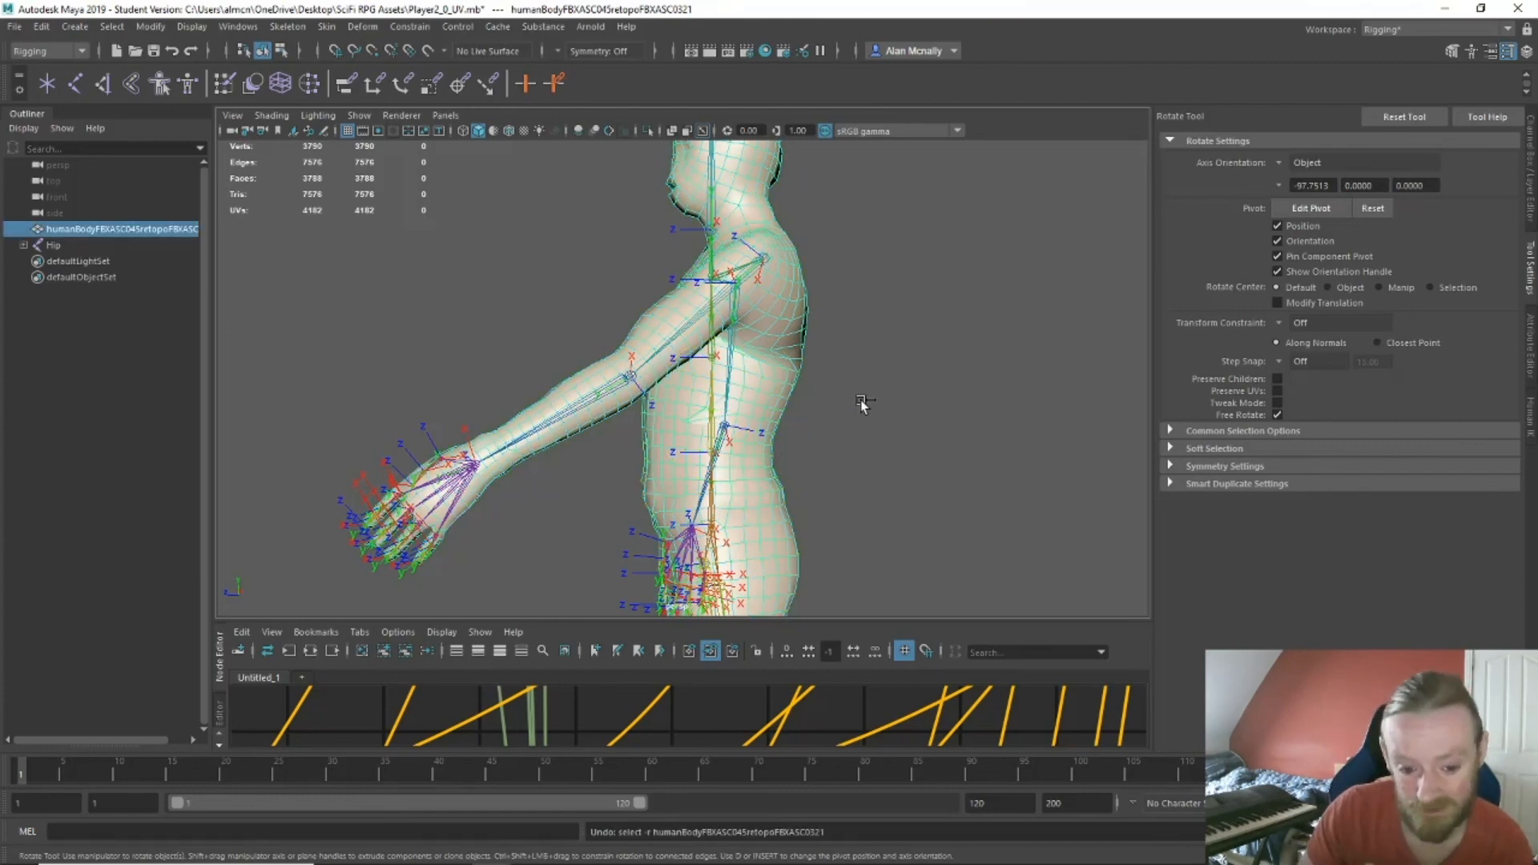
Select the Shoulder_L joint and rotate it to bring the left arm beside the torso, matching the opposite arm's pose.
{"action": "left_click_drag", "start_coordinate": [858, 404], "coordinate": [876, 340], "text": "alt"}
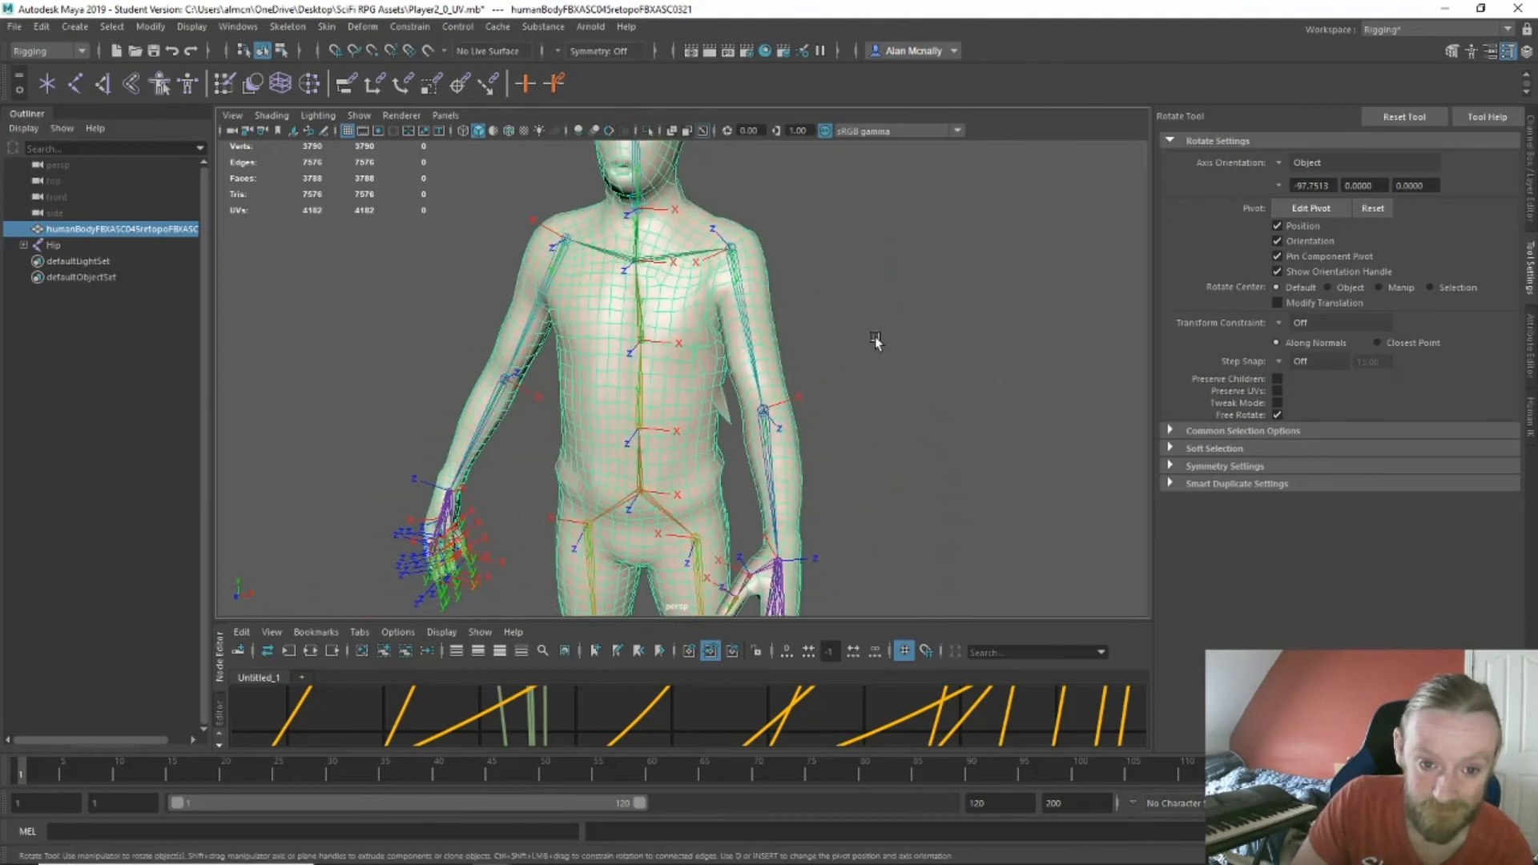
{"action": "left_click", "coordinate": [731, 249]}
{"action": "mouse_move", "coordinate": [732, 250]}
{"action": "left_mouse_down"}
{"action": "mouse_move", "coordinate": [744, 287]}
{"action": "mouse_move", "coordinate": [751, 271]}
{"action": "left_mouse_up"}
{"action": "left_click_drag", "start_coordinate": [893, 362], "coordinate": [920, 344], "text": "alt"}
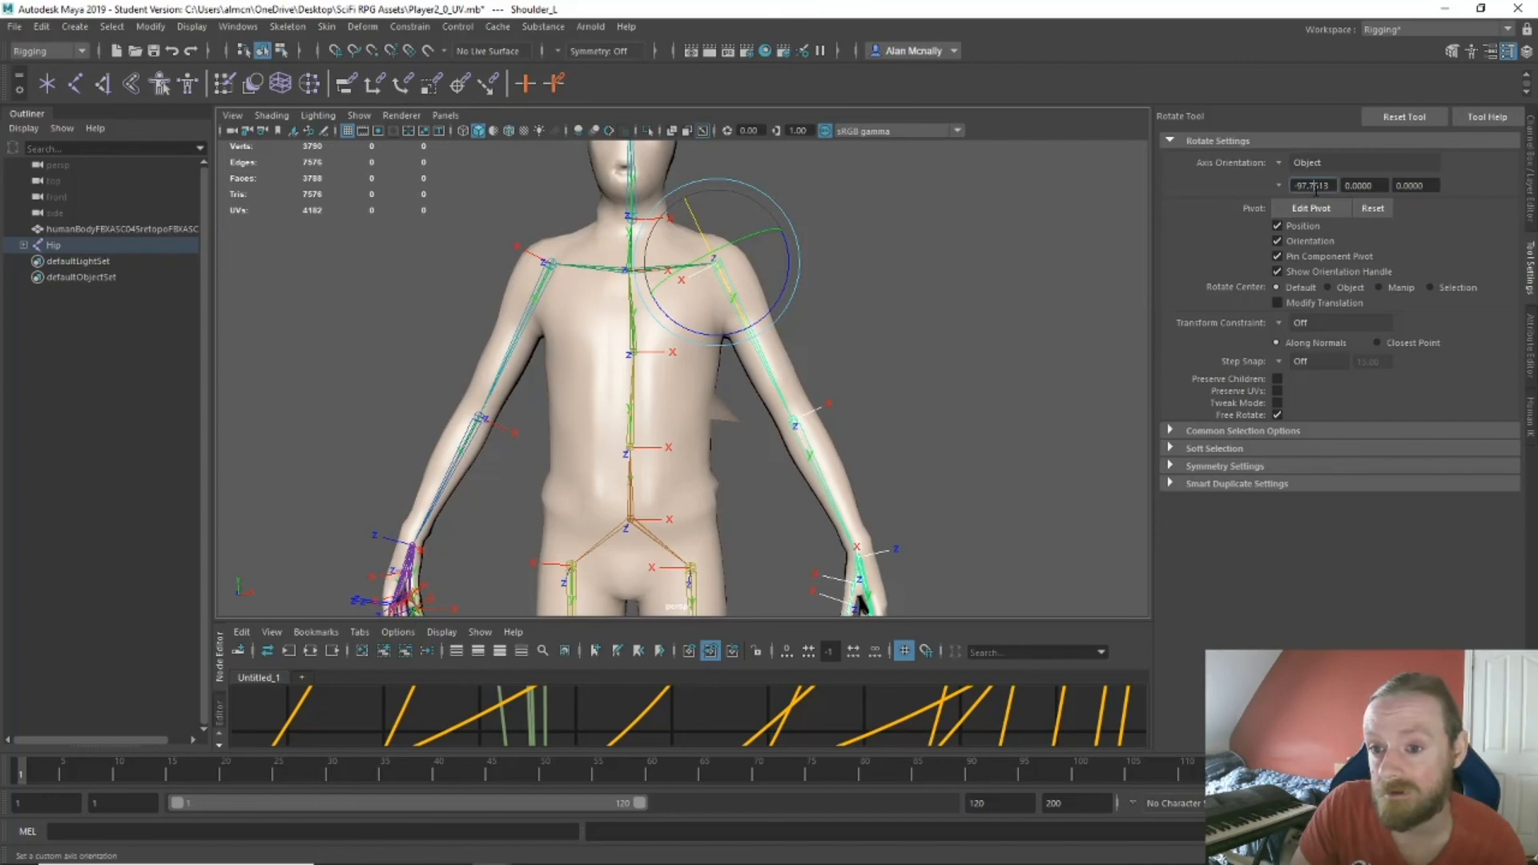
Set the Rotate tool's custom axis orientation X value to 0 for the Shoulder_L joint and clear the selection.
{"action": "type", "text": "0"}
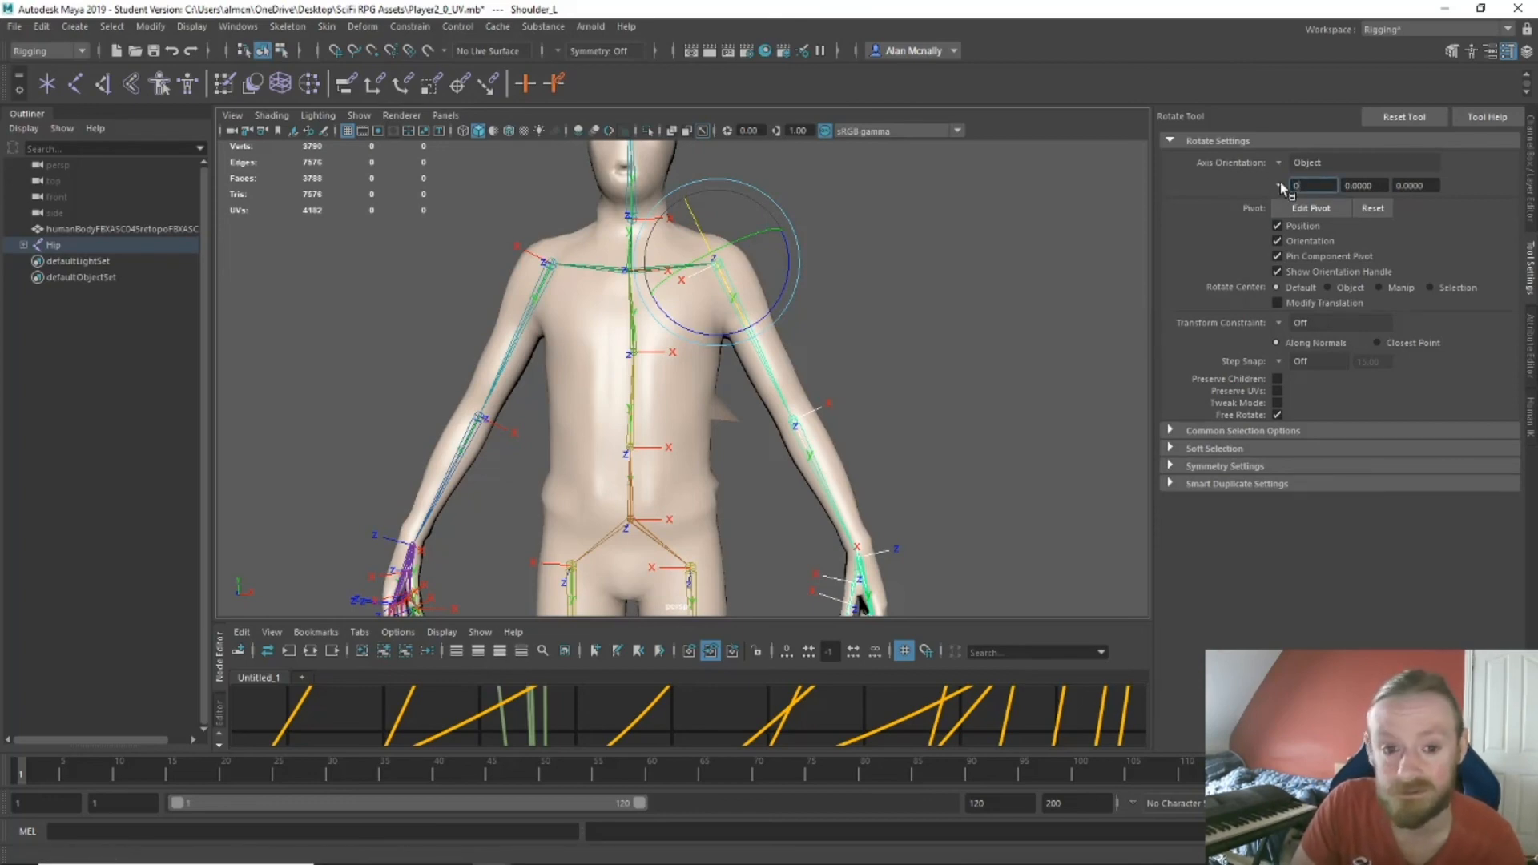
{"action": "key", "text": "Return"}
{"action": "left_click", "coordinate": [1014, 327]}
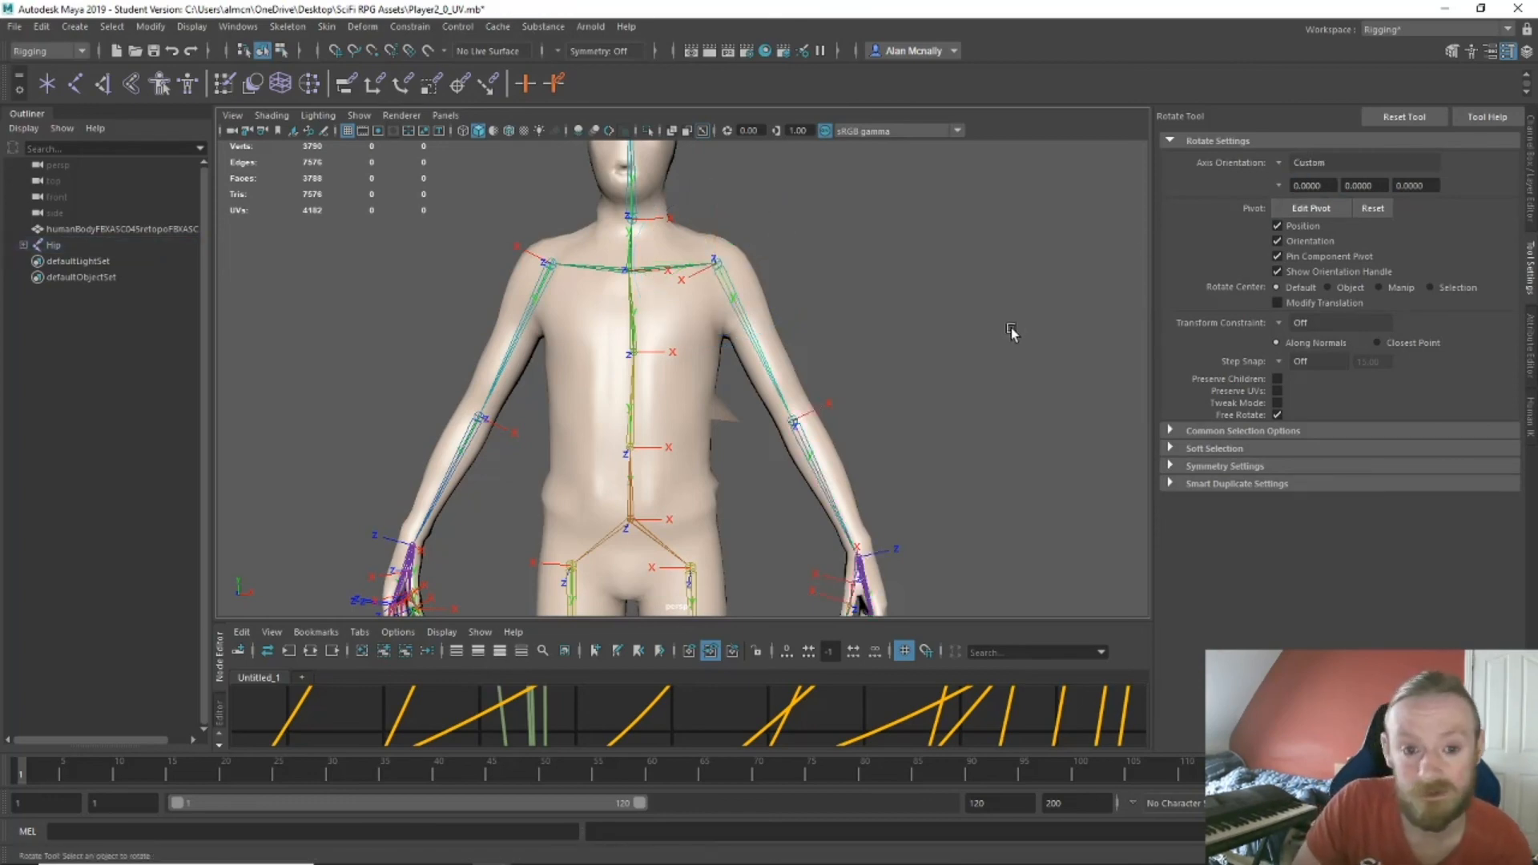
Select the Elbow_L joint to test bending the left forearm, and undo the rotation.
{"action": "left_click_drag", "start_coordinate": [1012, 328], "coordinate": [822, 451], "text": "alt"}
{"action": "scroll", "coordinate": [828, 460], "scroll_direction": "up", "scroll_amount": 5}
{"action": "left_click_drag", "start_coordinate": [918, 471], "coordinate": [881, 477], "text": "alt"}
{"action": "left_click", "coordinate": [745, 445]}
{"action": "key", "text": "ctrl+z"}
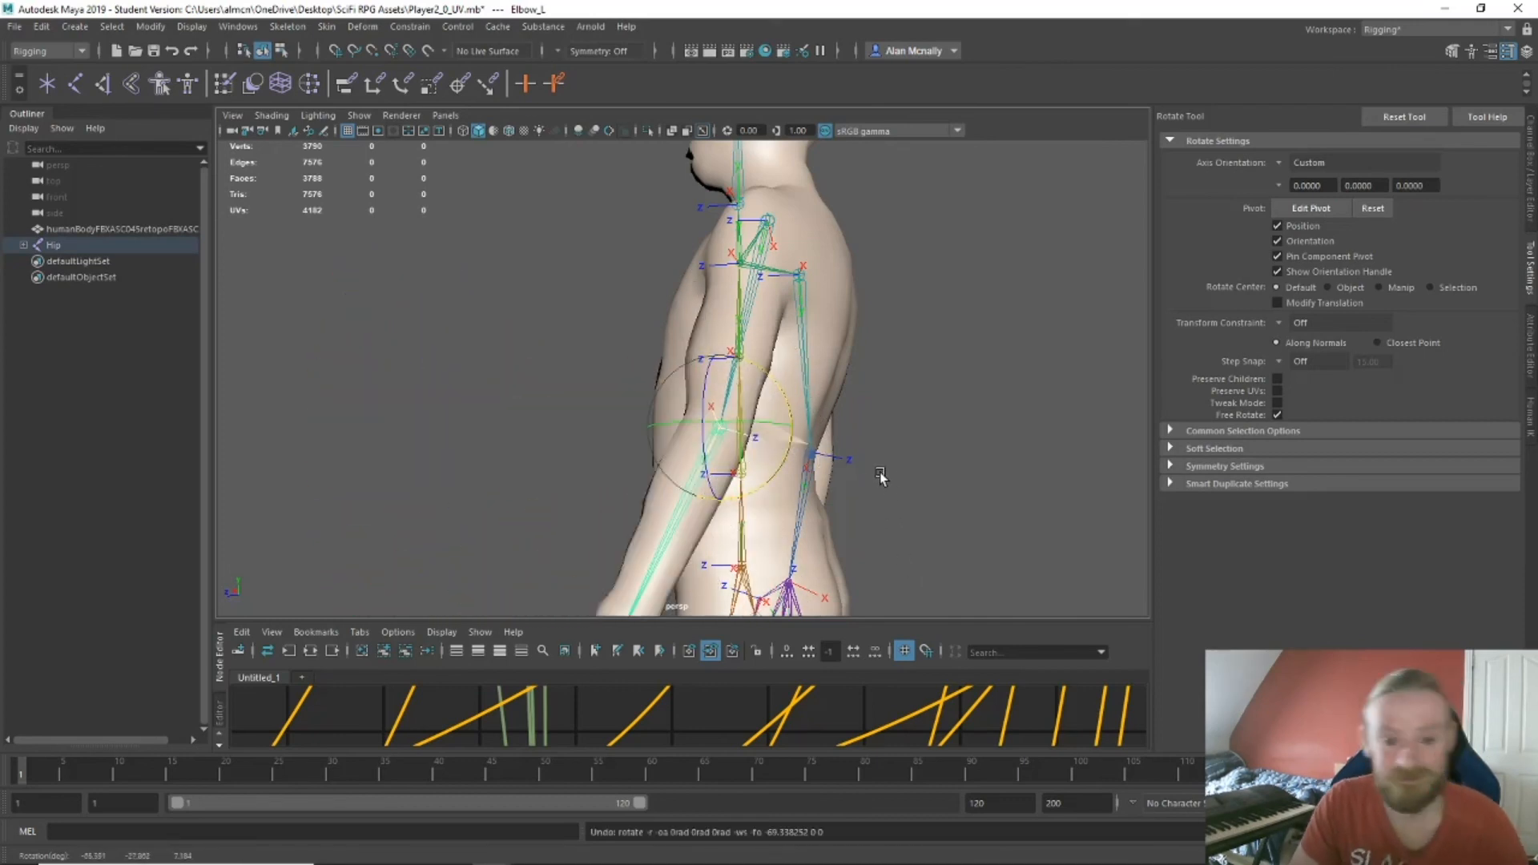
{"action": "left_click_drag", "start_coordinate": [961, 449], "coordinate": [1186, 439], "text": "alt"}
{"action": "left_click_drag", "start_coordinate": [1007, 334], "coordinate": [927, 465], "text": "alt"}
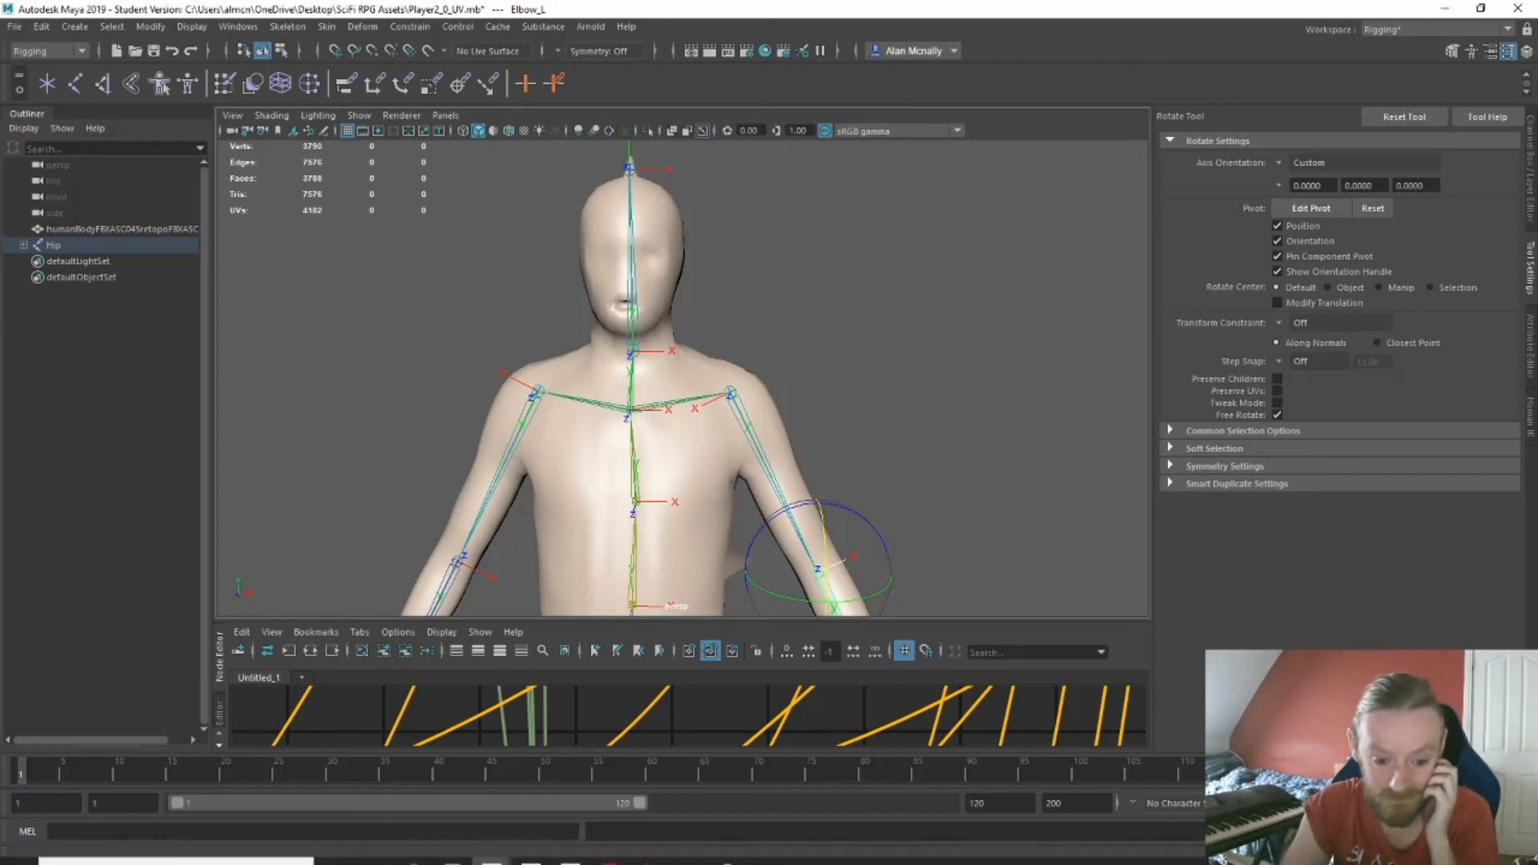
Switch to Substance Painter to check the texture map baking progress, and return to Maya.
{"action": "left_click", "coordinate": [649, 851]}
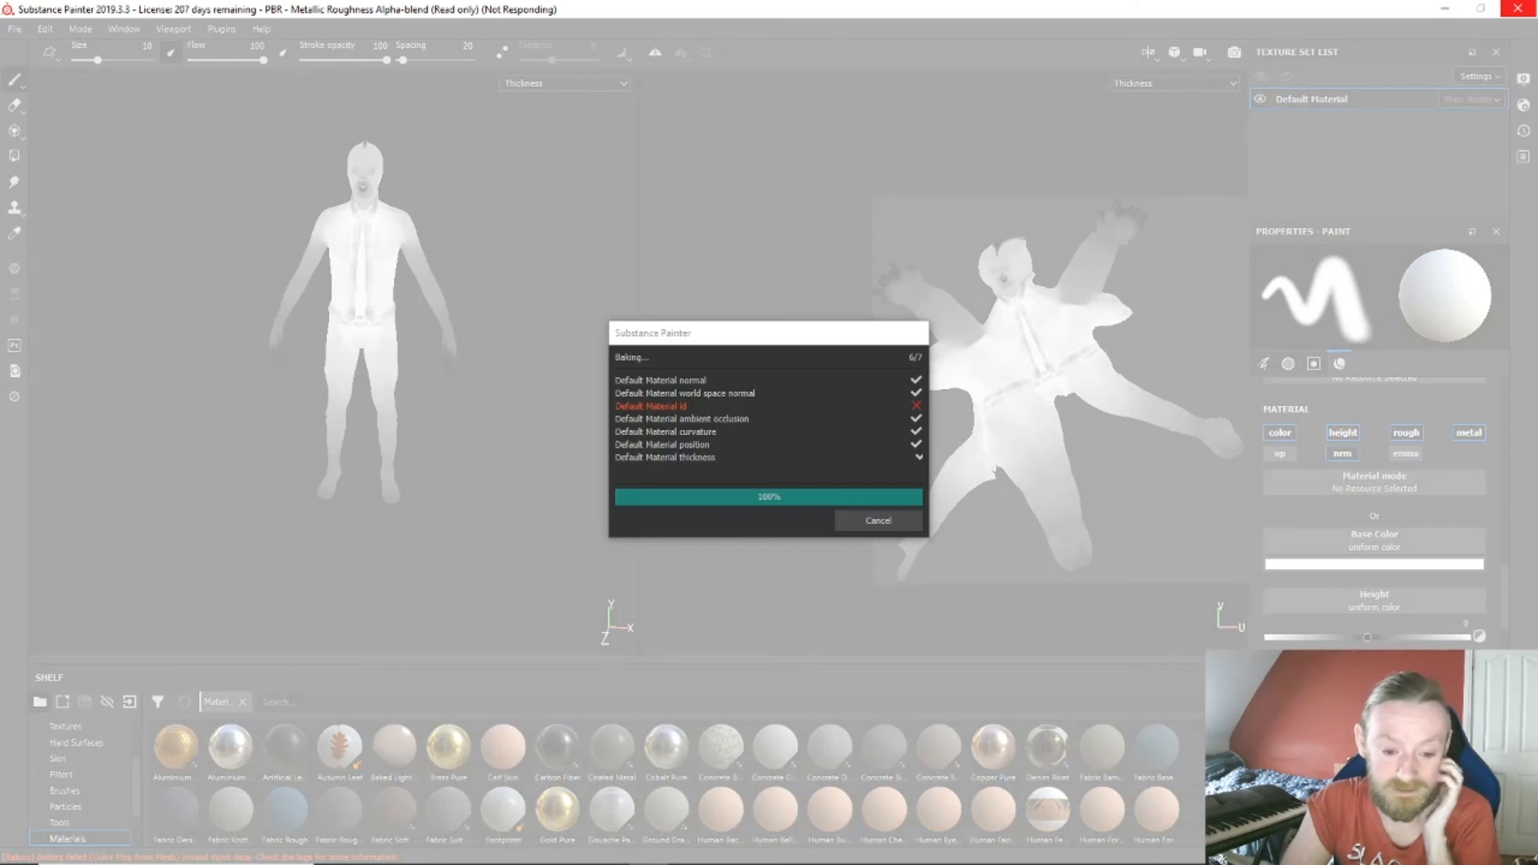
{"action": "mouse_move", "coordinate": [522, 858]}
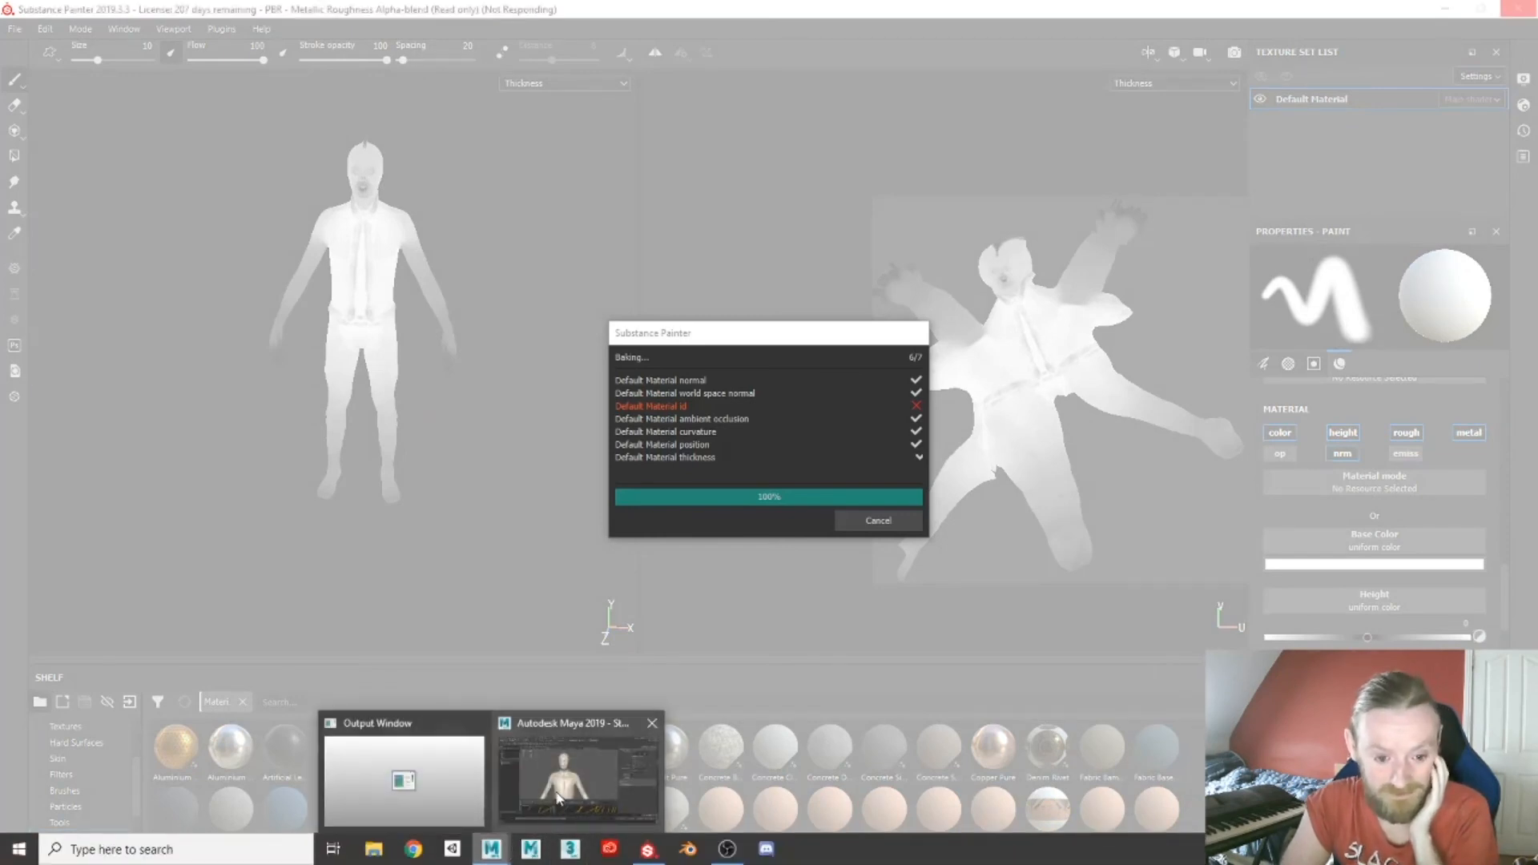
{"action": "left_click", "coordinate": [560, 785]}
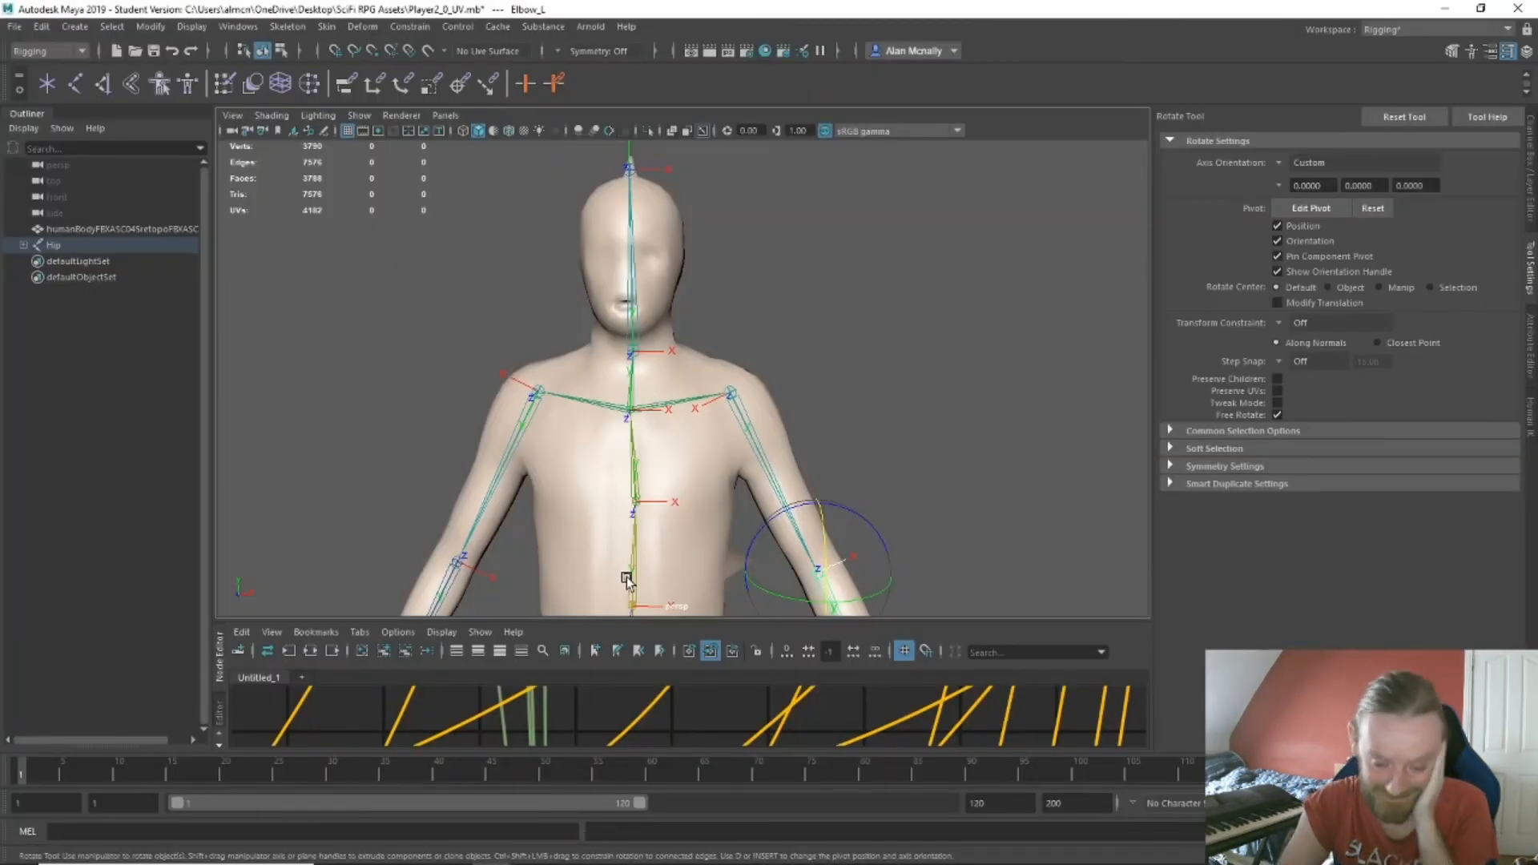